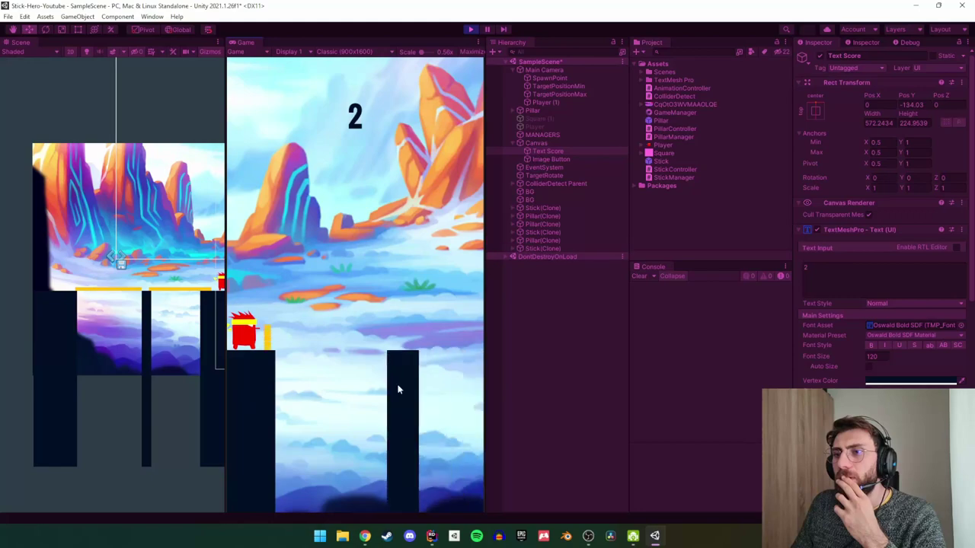
# Grow two sticks in the Game view to cross pillars, raising the score from 2 to 4.
pyautogui.click(398, 390)
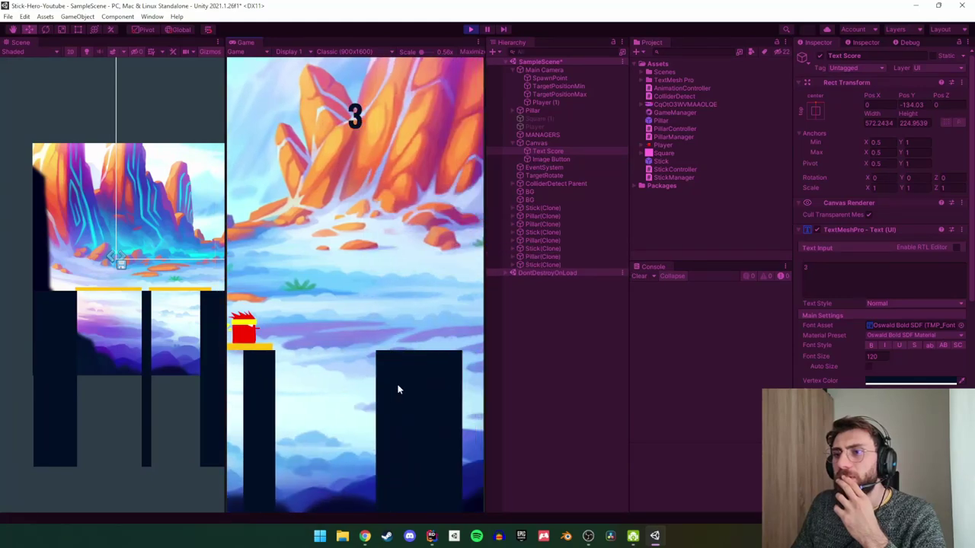
pyautogui.click(397, 389)
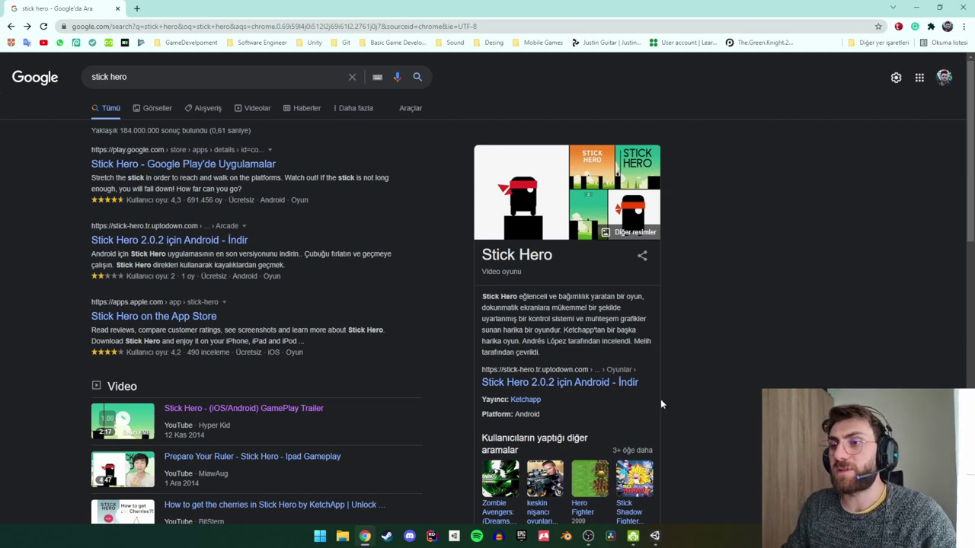
# Open the Stick Hero GamePlay Trailer and jump ahead to the gameplay.
pyautogui.click(318, 412)
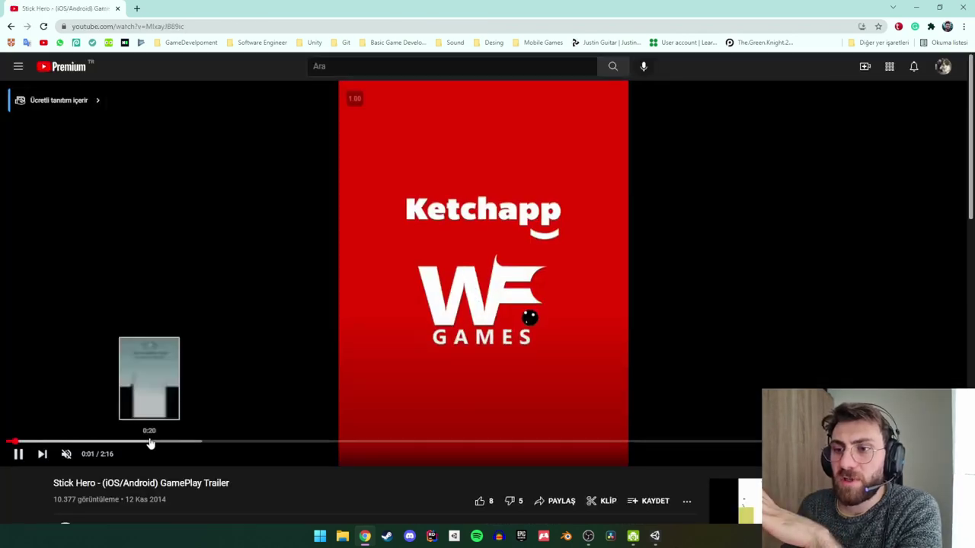
pyautogui.click(154, 439)
pyautogui.press('Left')
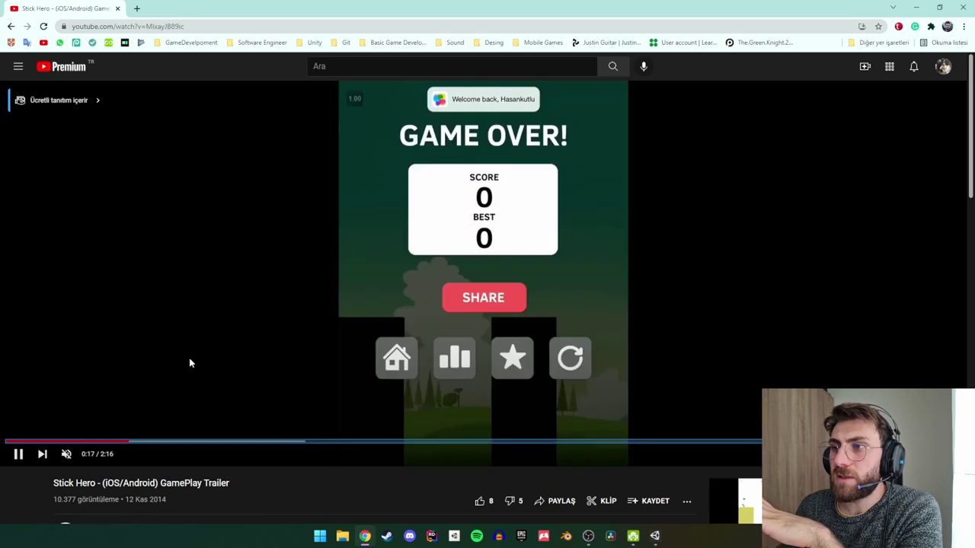
pyautogui.press('space')
pyautogui.press('space')
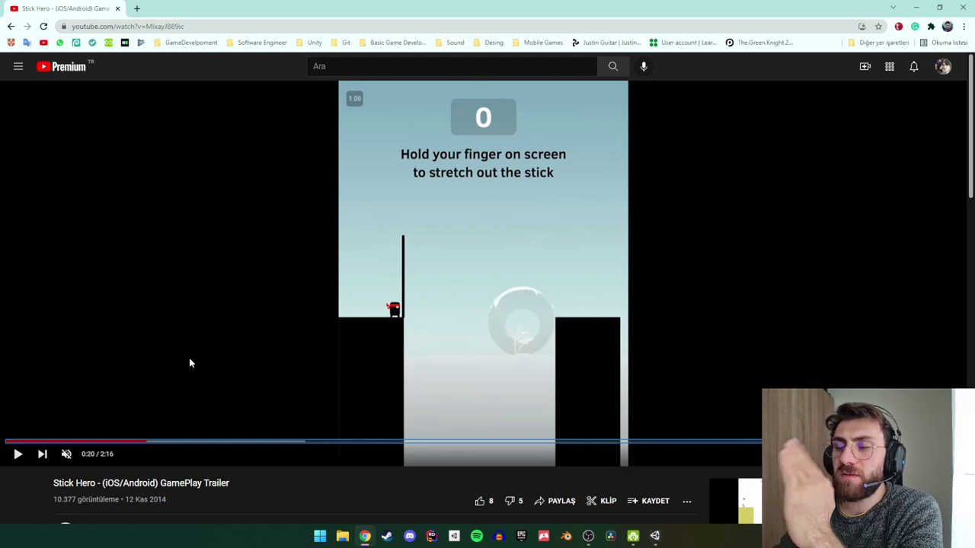
# Watch the stick fall and the hero walk, pausing at 0:23, then return to Unity.
pyautogui.click(191, 363)
pyautogui.click(191, 363)
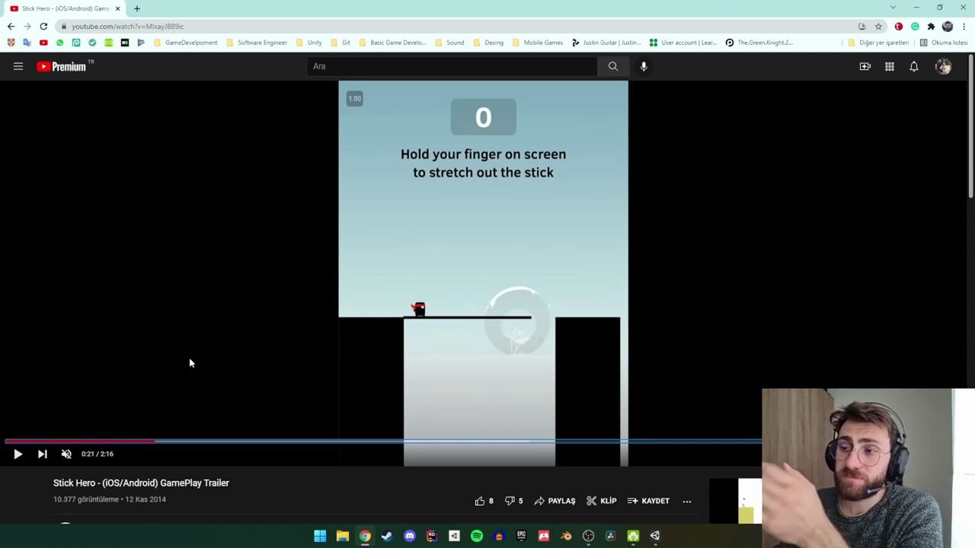
pyautogui.click(191, 364)
pyautogui.click(191, 364)
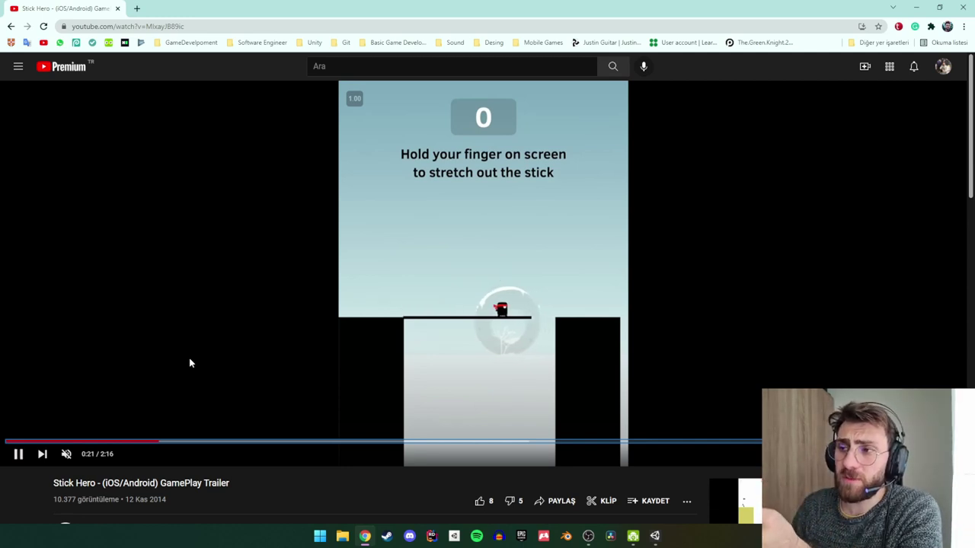
pyautogui.click(191, 363)
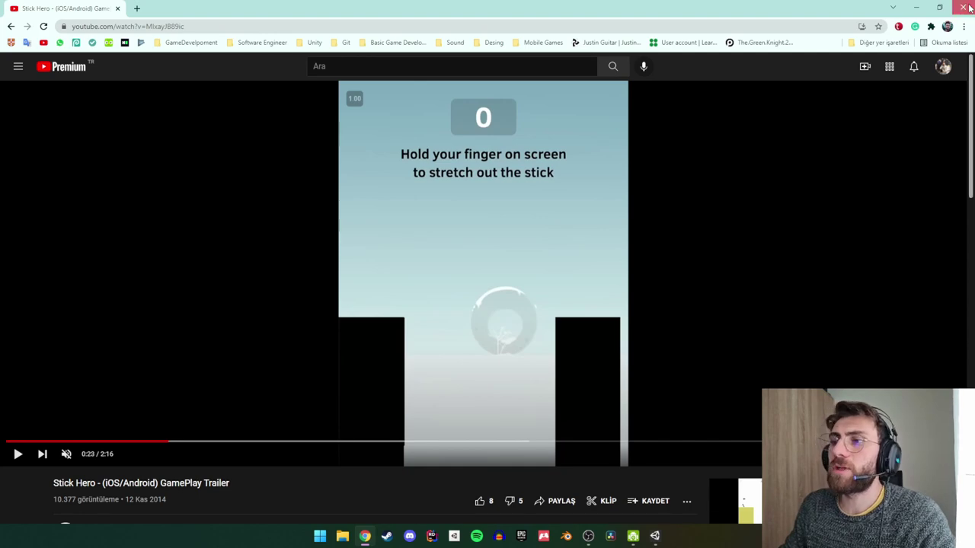
pyautogui.hotkey('alt', 'Tab')
# Create a Square sprite asset in Assets via Create > 2D > Sprites > Square.
pyautogui.rightClick(669, 117)
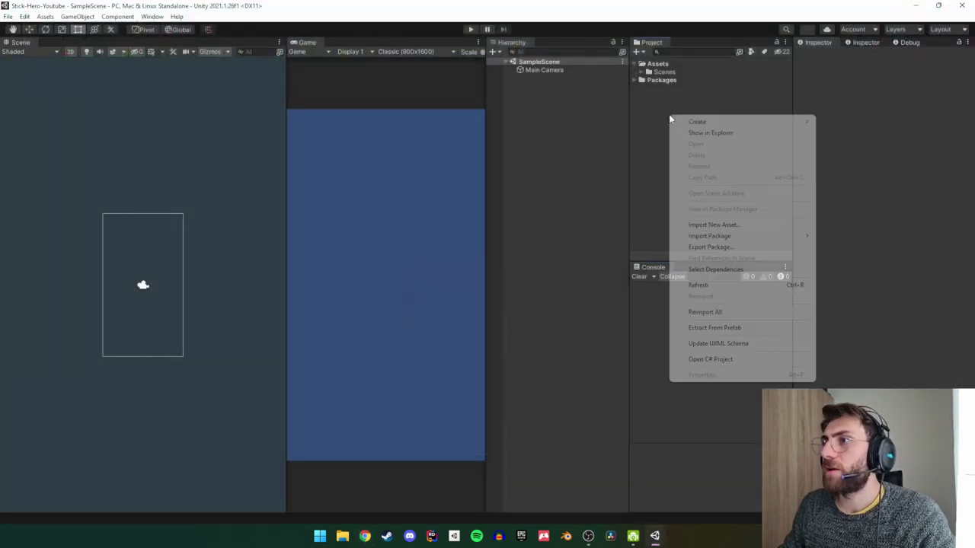
pyautogui.click(659, 71)
pyautogui.rightClick(658, 65)
pyautogui.moveTo(681, 73)
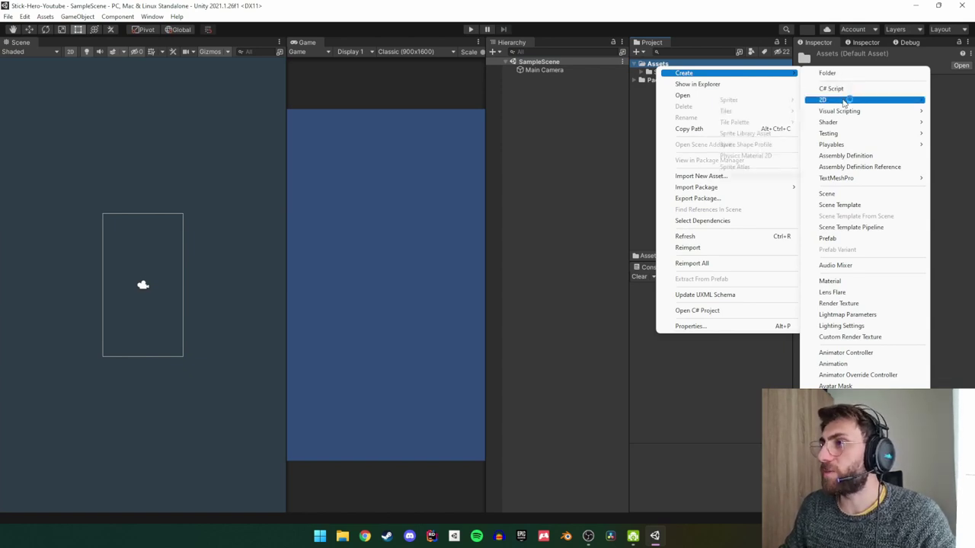
pyautogui.moveTo(826, 99)
pyautogui.moveTo(741, 104)
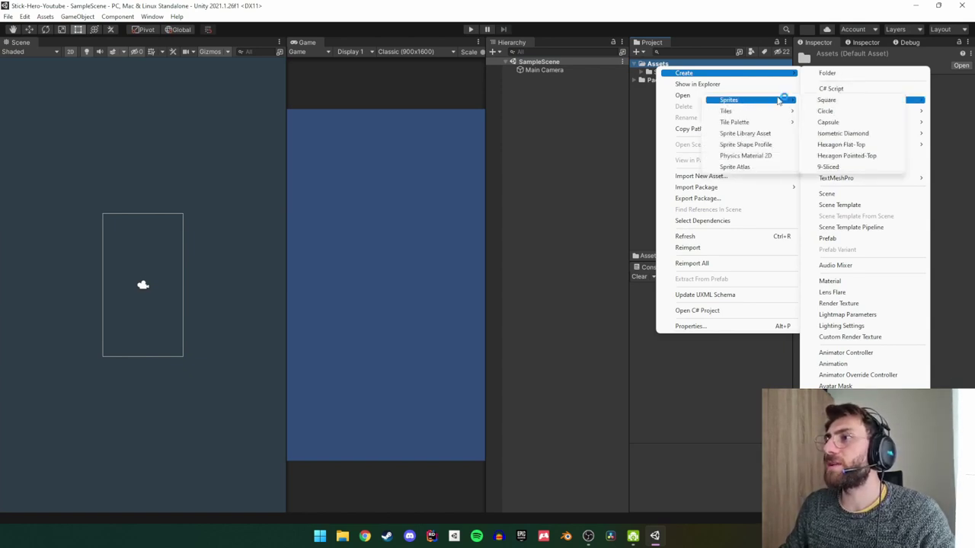
pyautogui.click(837, 103)
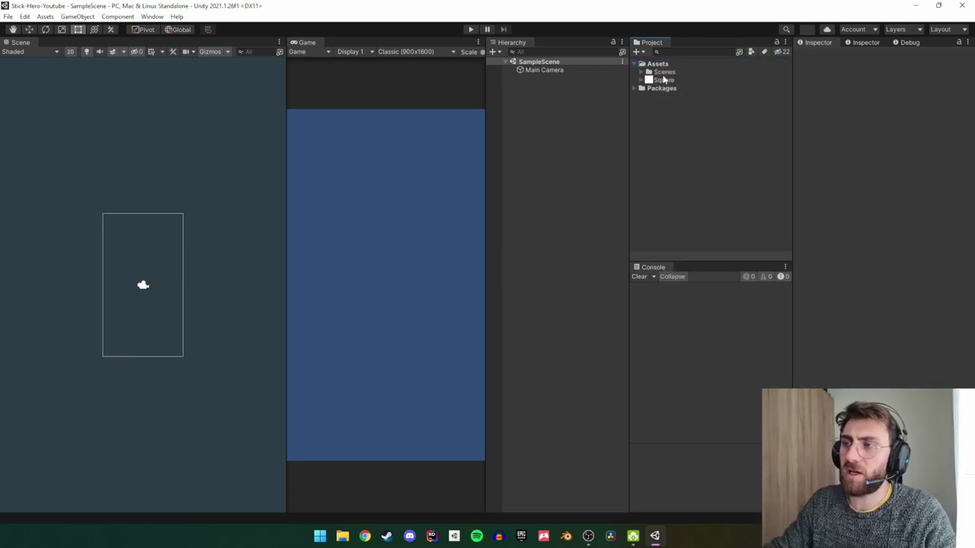
pyautogui.click(700, 88)
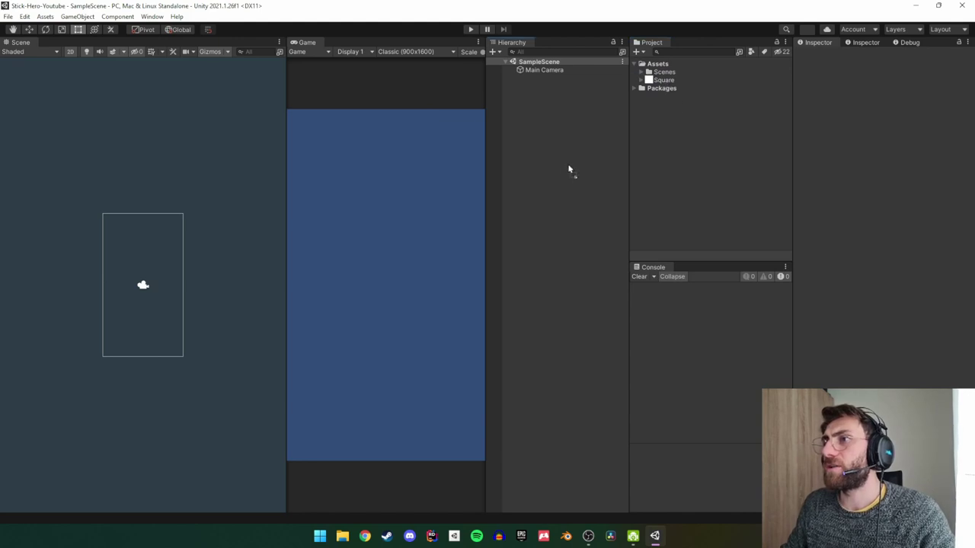
# Add the Square sprite to the scene and stretch it into a tall bar at the lower left.
pyautogui.moveTo(664, 80); pyautogui.dragTo(565, 171)
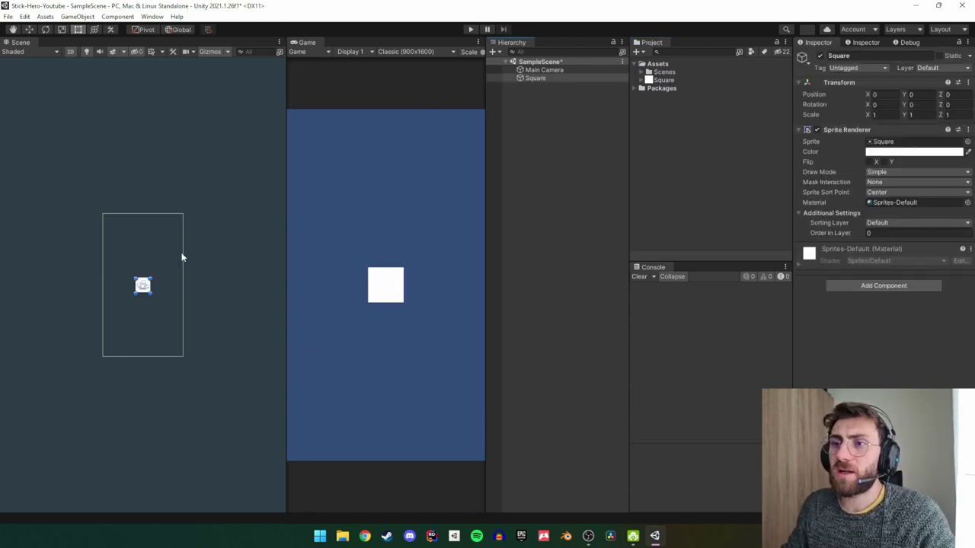
pyautogui.scroll(2, 145, 293)
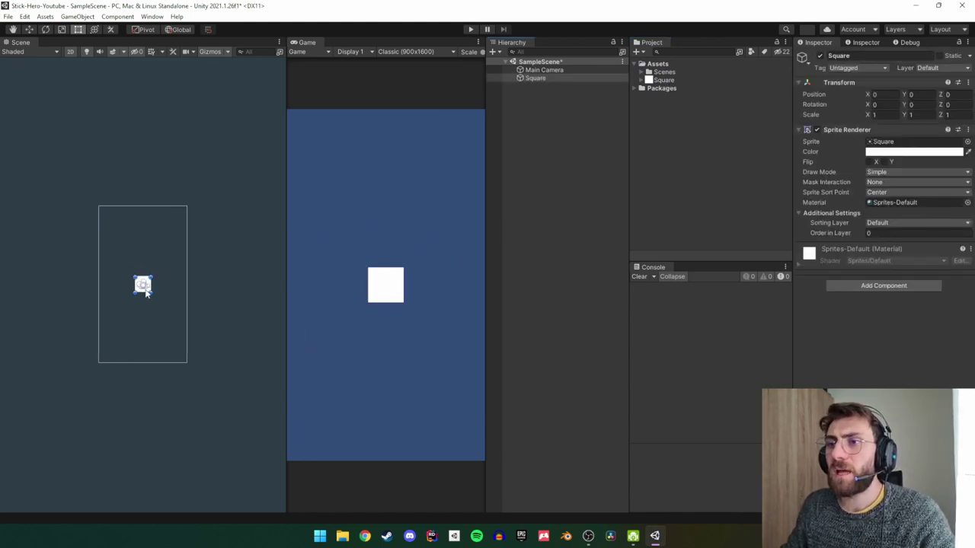
pyautogui.press('w')
pyautogui.moveTo(144, 287)
pyautogui.mouseDown()
pyautogui.moveTo(111, 304)
pyautogui.moveTo(108, 380)
pyautogui.mouseUp()
pyautogui.press('t')
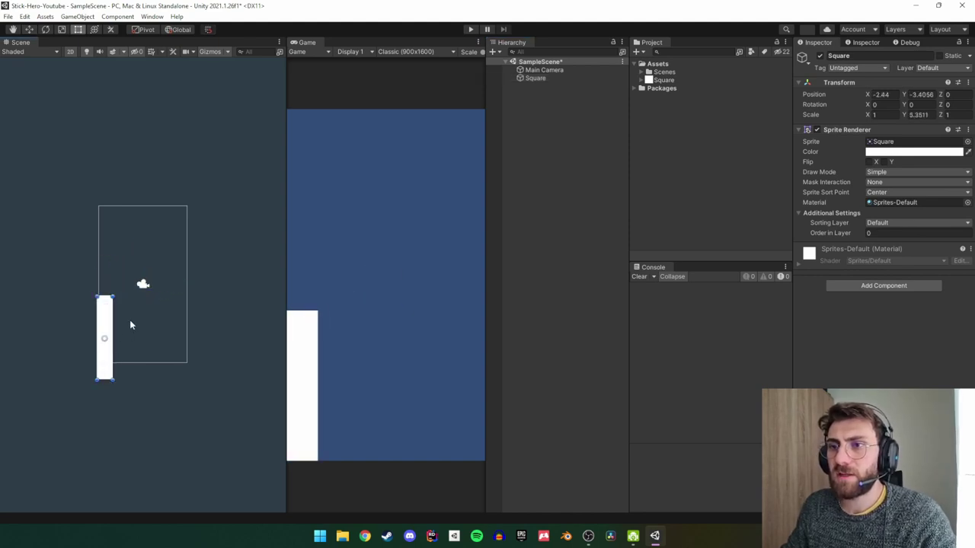
# Duplicate the bar as Square (1), move it to X 0.84 and make it narrower.
pyautogui.click(536, 78)
pyautogui.hotkey('ctrl', 'd')
pyautogui.press('w')
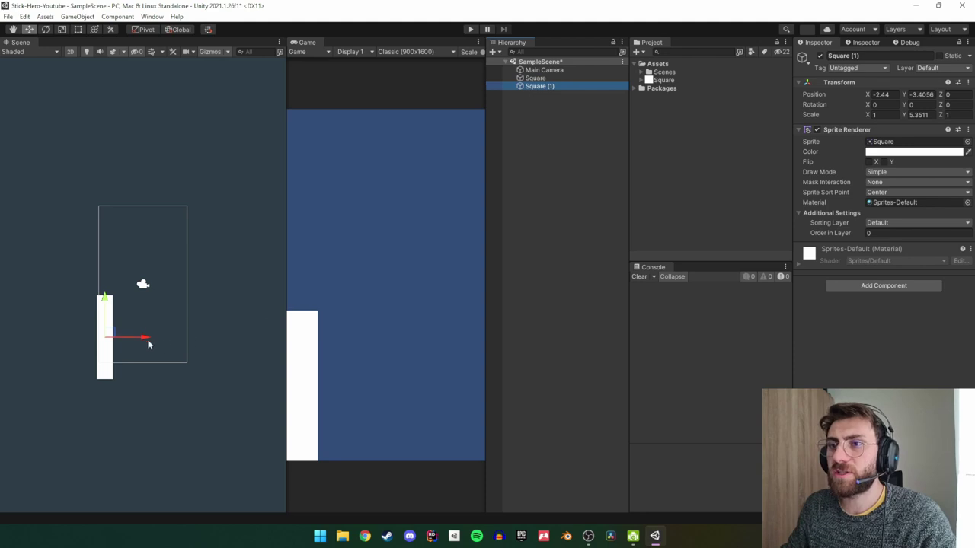
pyautogui.moveTo(148, 343); pyautogui.dragTo(209, 336)
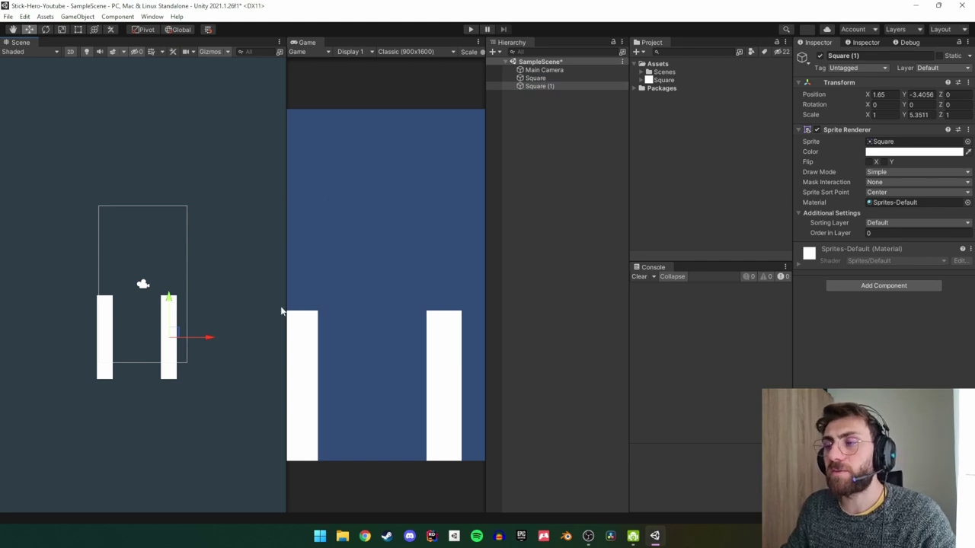
pyautogui.click(539, 78)
pyautogui.click(536, 86)
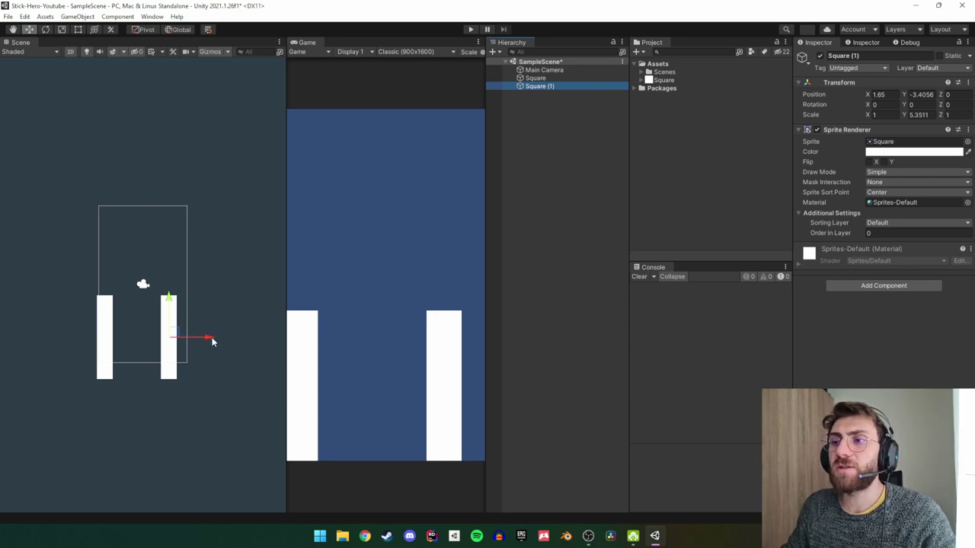
pyautogui.moveTo(212, 342)
pyautogui.mouseDown()
pyautogui.moveTo(190, 338)
pyautogui.moveTo(271, 340)
pyautogui.mouseUp()
pyautogui.press('r')
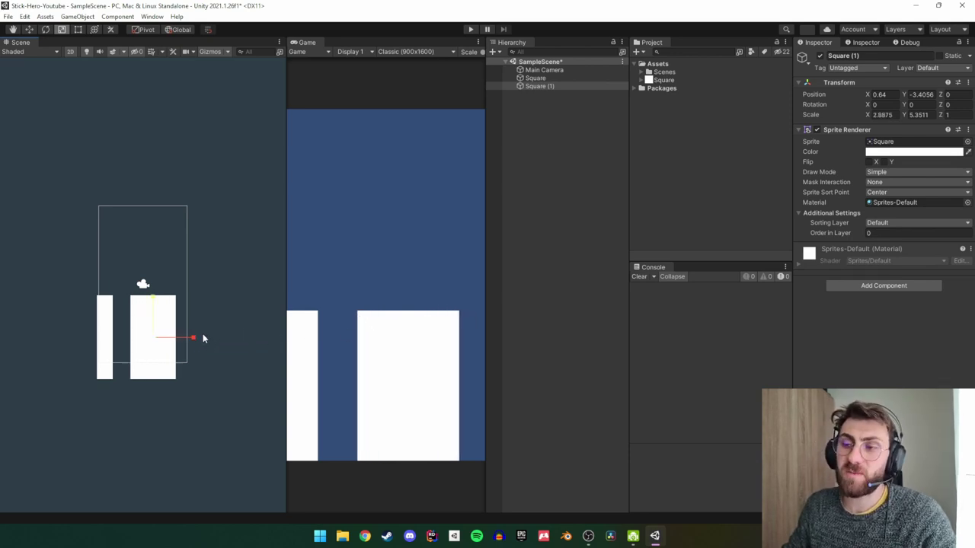
pyautogui.moveTo(195, 341)
pyautogui.mouseDown()
pyautogui.moveTo(162, 343)
pyautogui.moveTo(225, 339)
pyautogui.moveTo(199, 336)
pyautogui.mouseUp()
pyautogui.press('w')
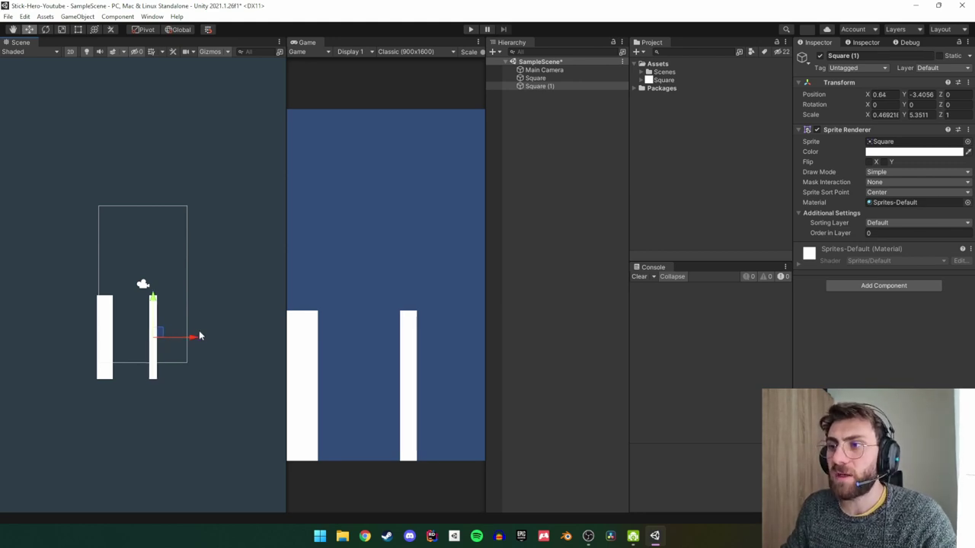
pyautogui.click(547, 80)
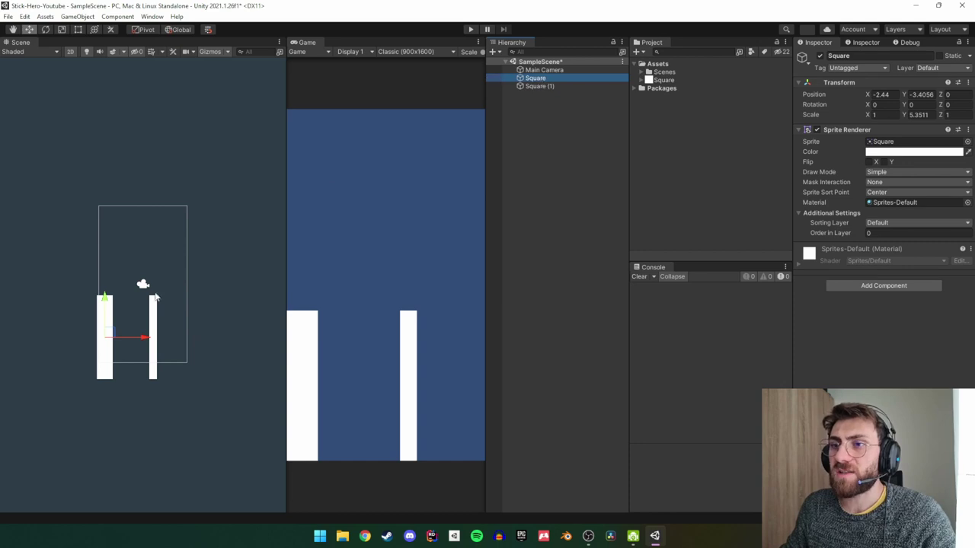
# Rename the left bar Square to Pillar.
pyautogui.moveTo(107, 336); pyautogui.dragTo(152, 332)
pyautogui.hotkey('ctrl', 'z')
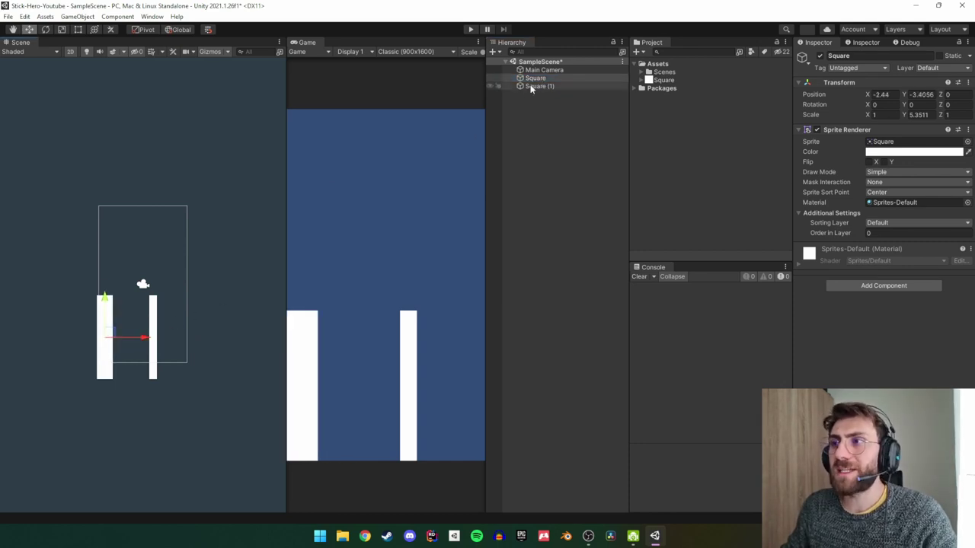
pyautogui.press('F2')
pyautogui.write('Sp')
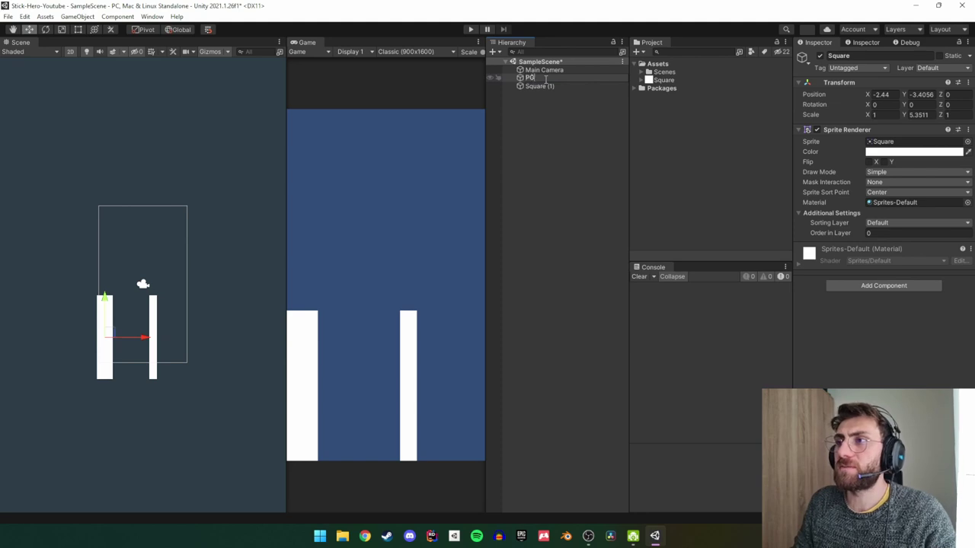
pyautogui.press('Return')
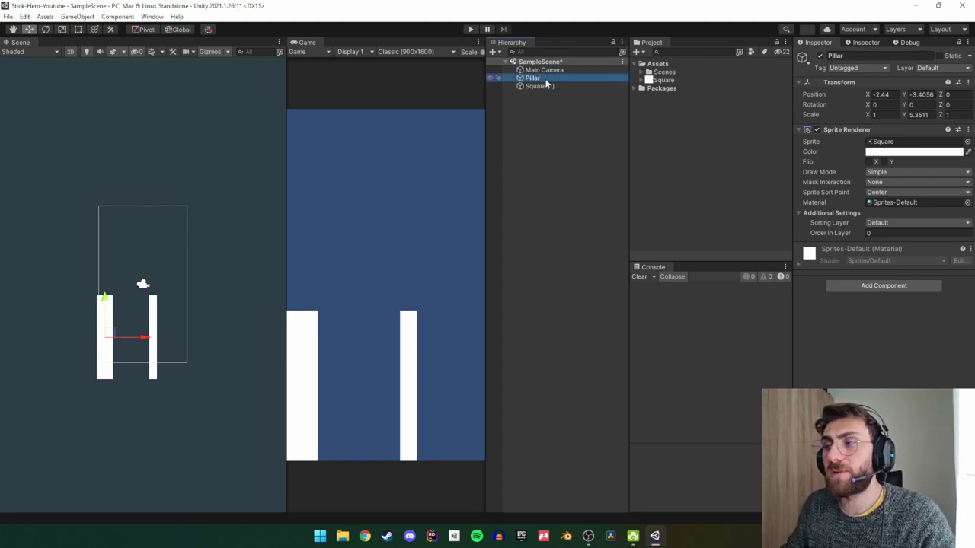
# Set Pillar's Y scale to 5.3511 and Square (1)'s X scale to 0.3.
pyautogui.click(918, 114)
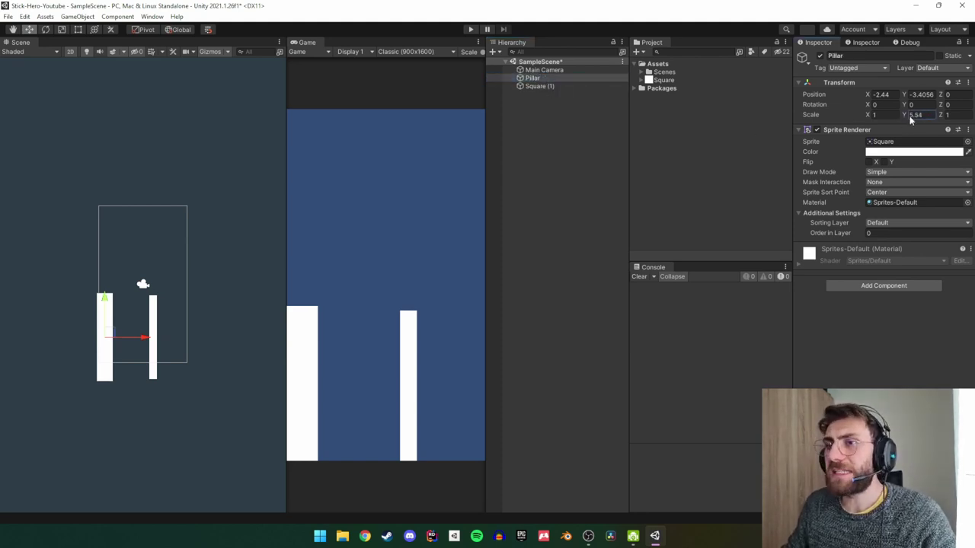
pyautogui.click(540, 86)
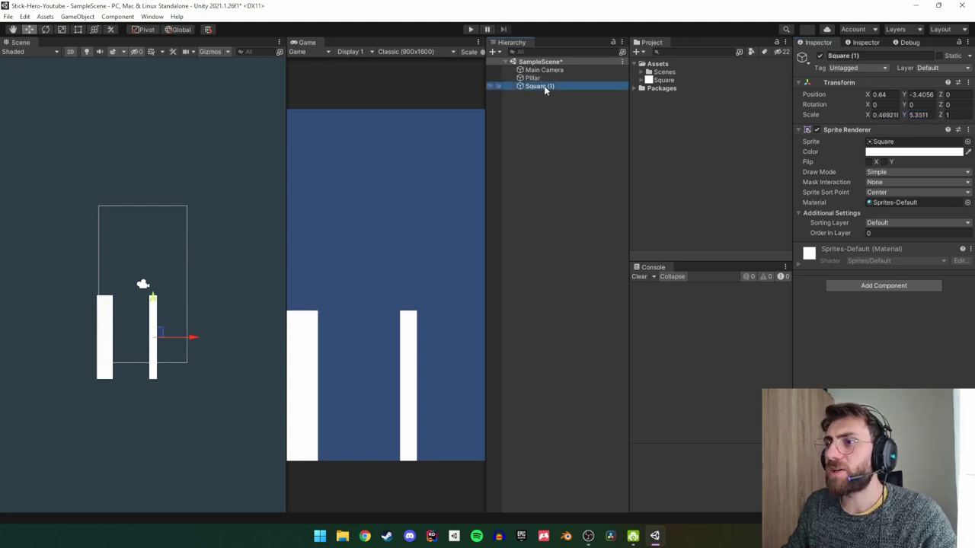
pyautogui.click(876, 115)
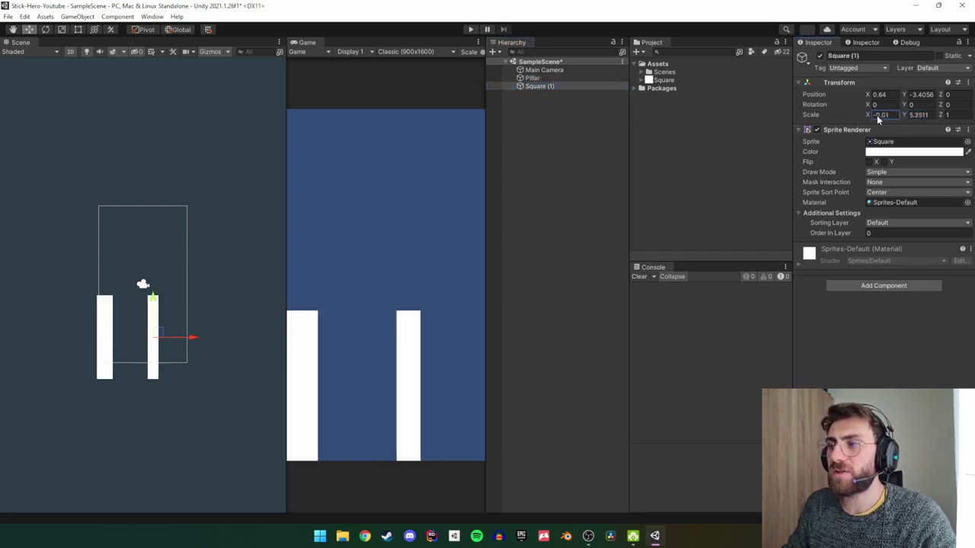
pyautogui.write('0.3')
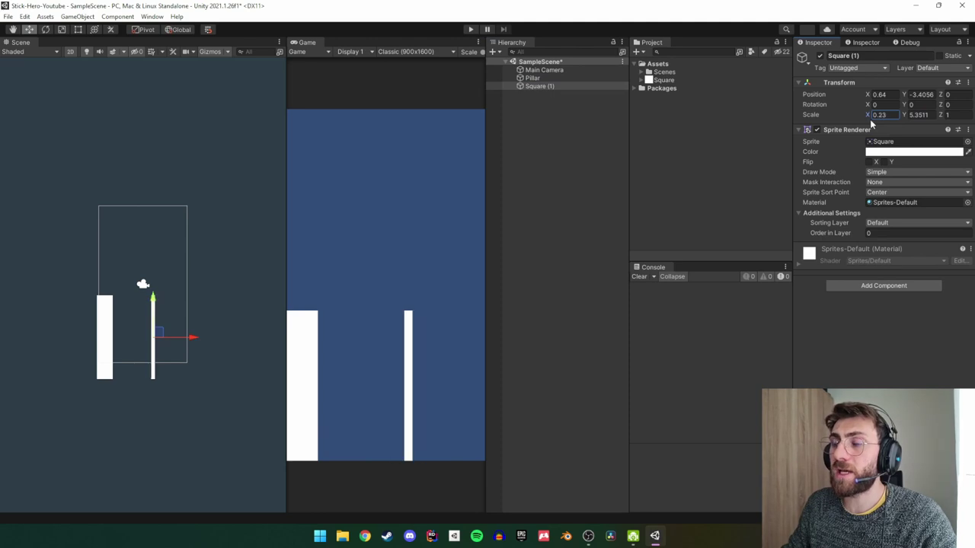
pyautogui.click(557, 78)
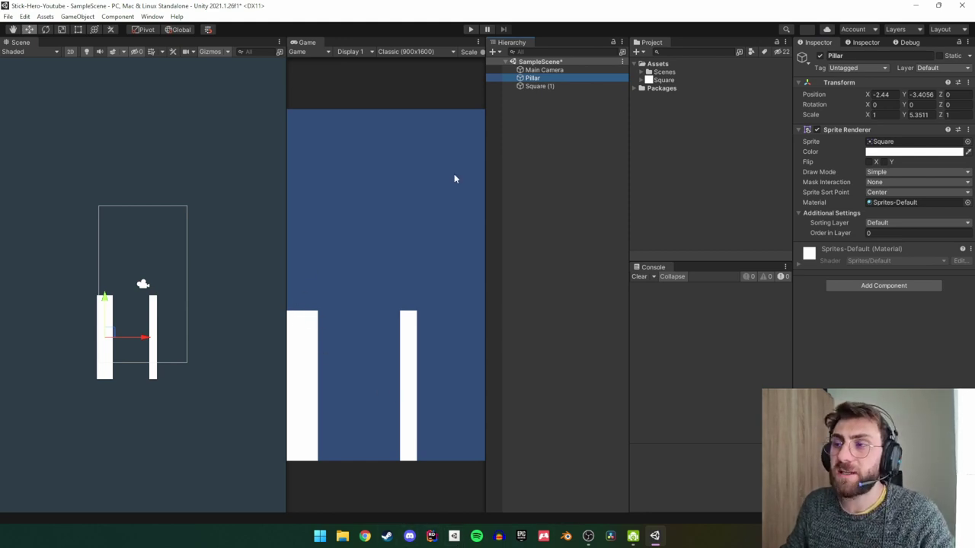
# Add another Square sprite to the scene and name it Player.
pyautogui.moveTo(570, 150); pyautogui.dragTo(554, 151)
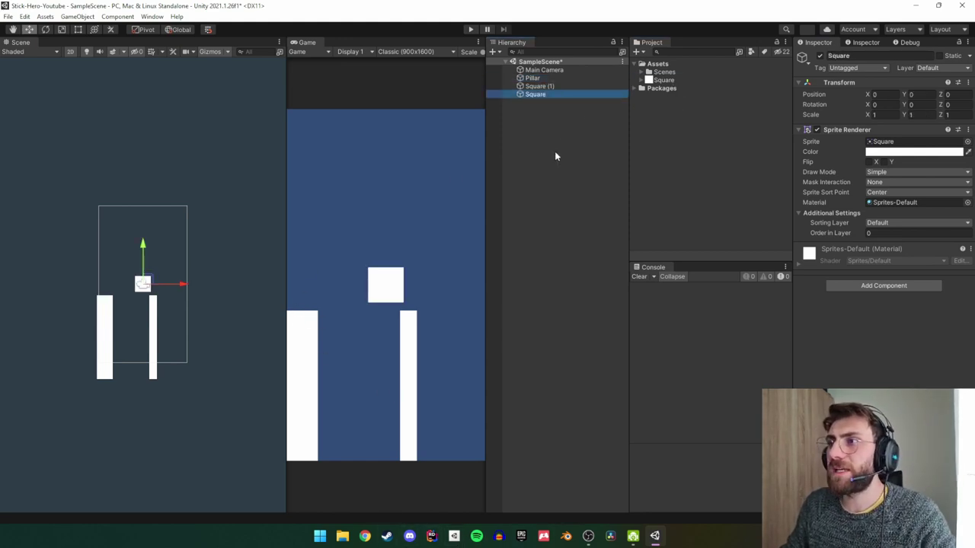
pyautogui.press('F2')
pyautogui.write('Player')
pyautogui.press('Return')
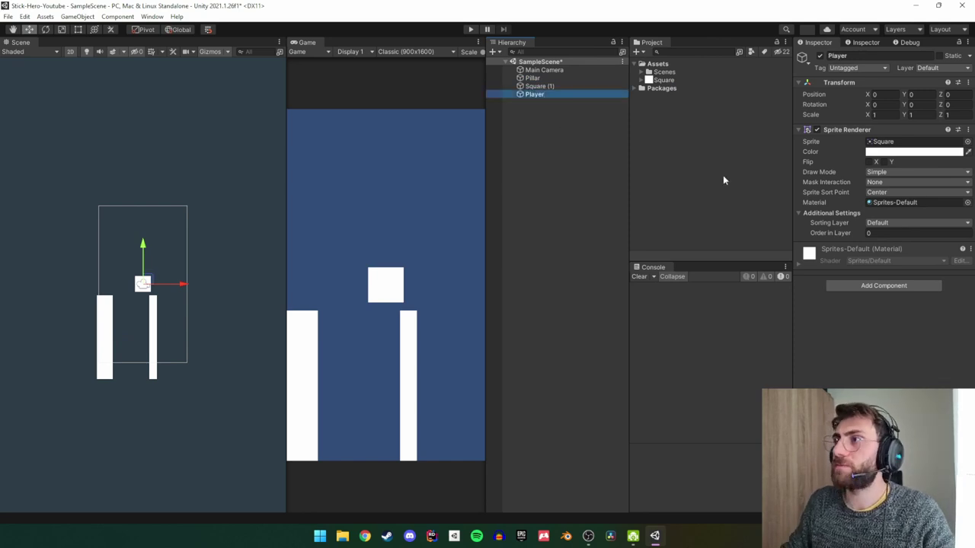
# Make Player red with X scale 0.32 and place it atop the left pillar at -2.4, -0.23.
pyautogui.moveTo(867, 115); pyautogui.dragTo(852, 116)
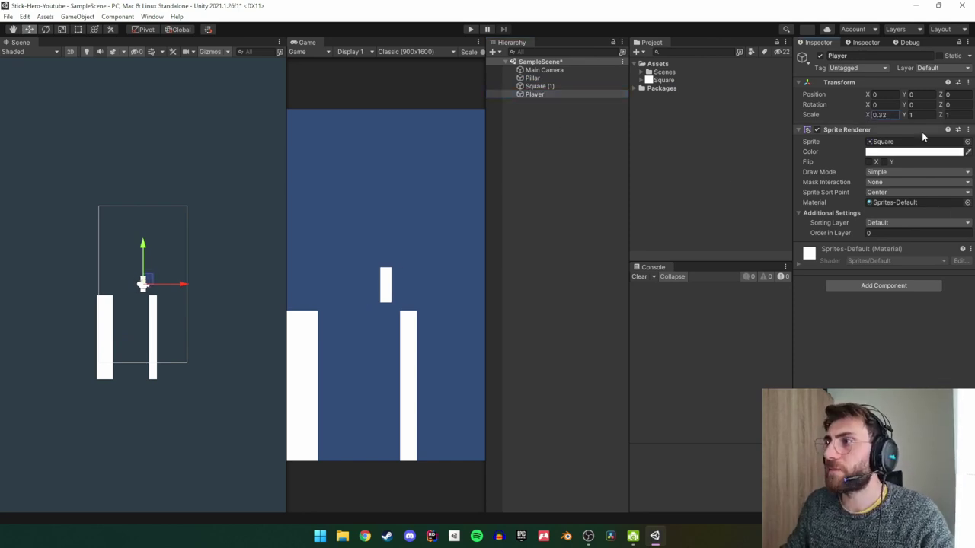
pyautogui.click(914, 152)
pyautogui.moveTo(934, 216); pyautogui.dragTo(973, 172)
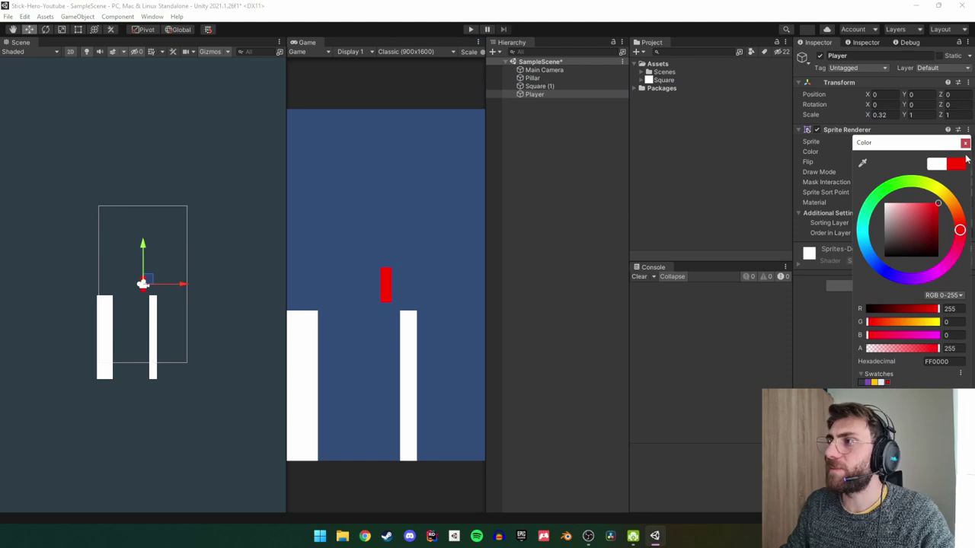
pyautogui.click(965, 143)
pyautogui.click(543, 86)
pyautogui.click(547, 94)
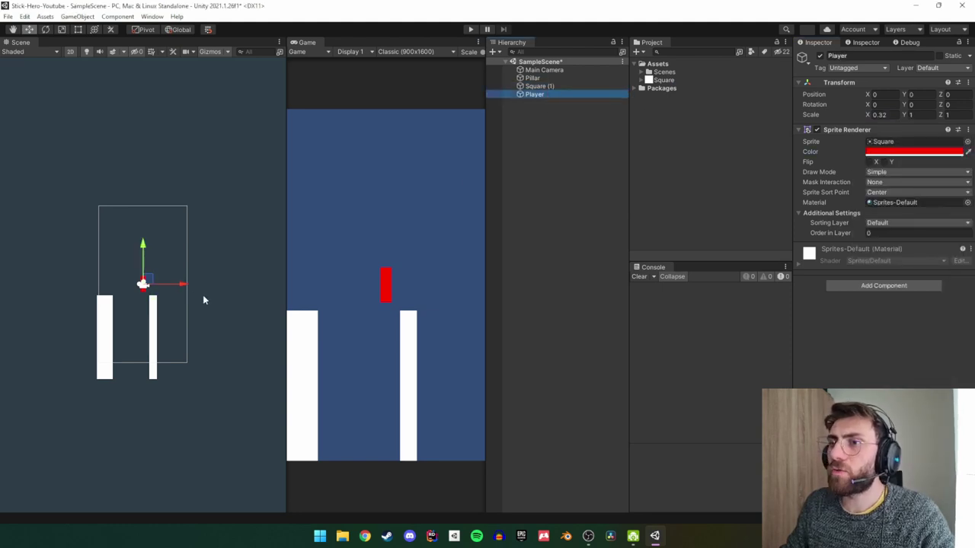
pyautogui.moveTo(153, 282); pyautogui.dragTo(114, 282)
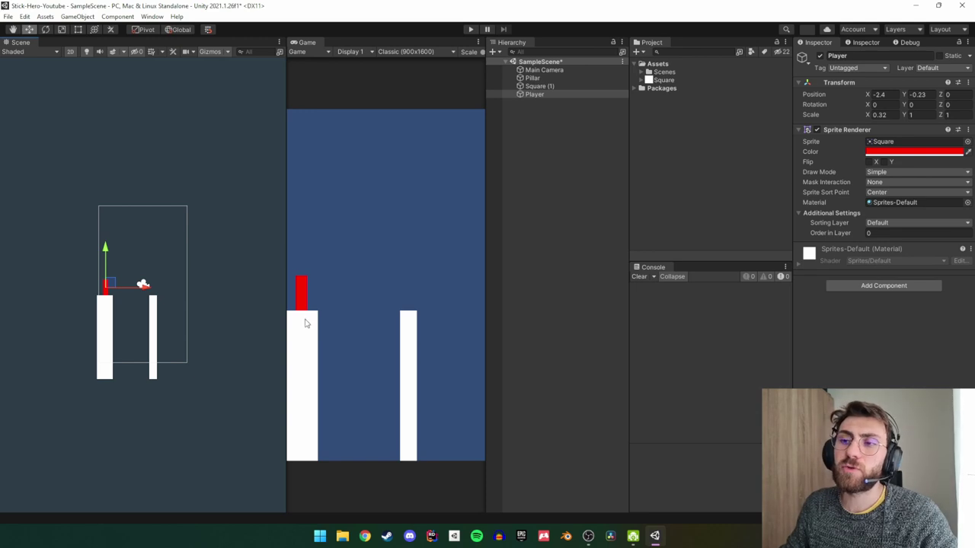
# Reset Pillar's Transform so it becomes a unit white square at the origin.
pyautogui.scroll(1, 127, 290)
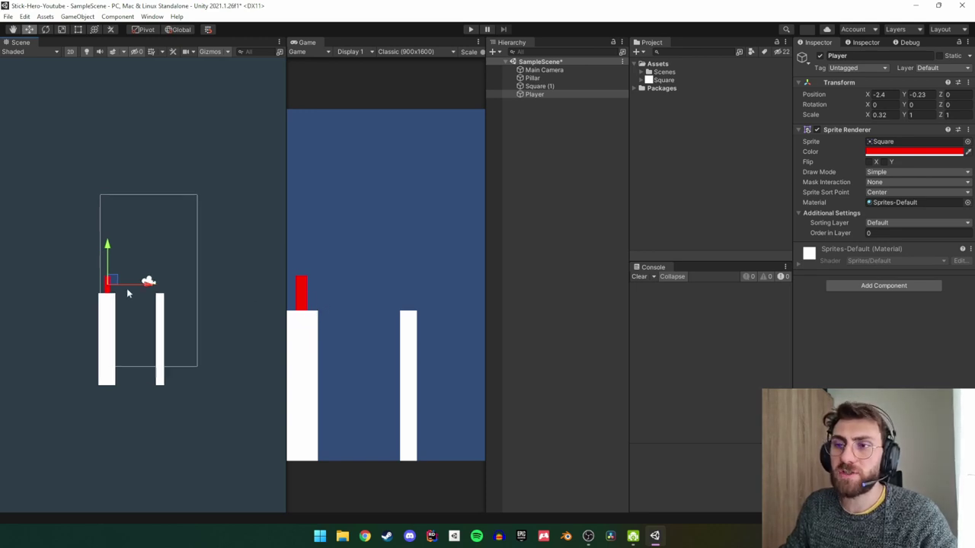
pyautogui.scroll(2, 120, 289)
pyautogui.scroll(2, 113, 292)
pyautogui.scroll(3, 111, 297)
pyautogui.scroll(-2, 111, 297)
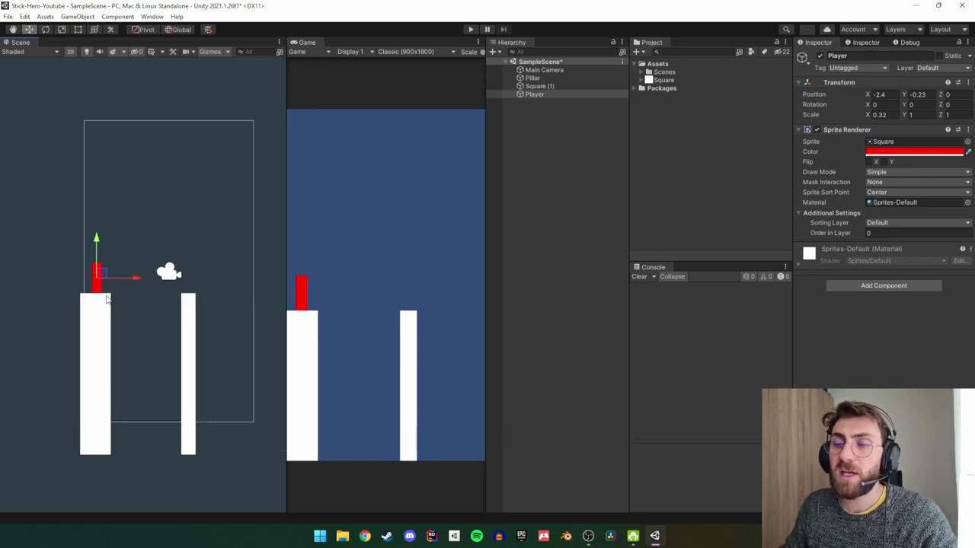
pyautogui.scroll(-2, 111, 297)
pyautogui.scroll(-1, 112, 297)
pyautogui.click(533, 79)
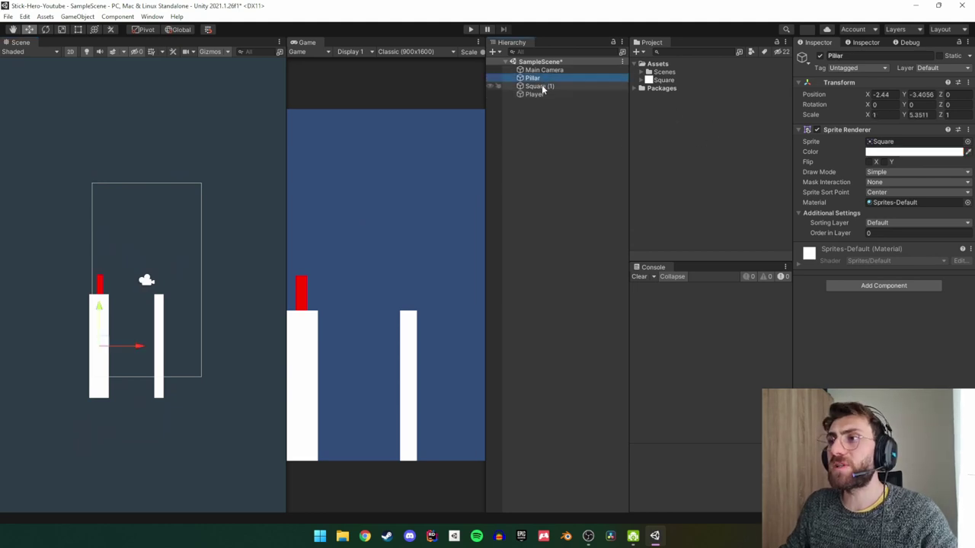
pyautogui.click(540, 86)
pyautogui.click(535, 78)
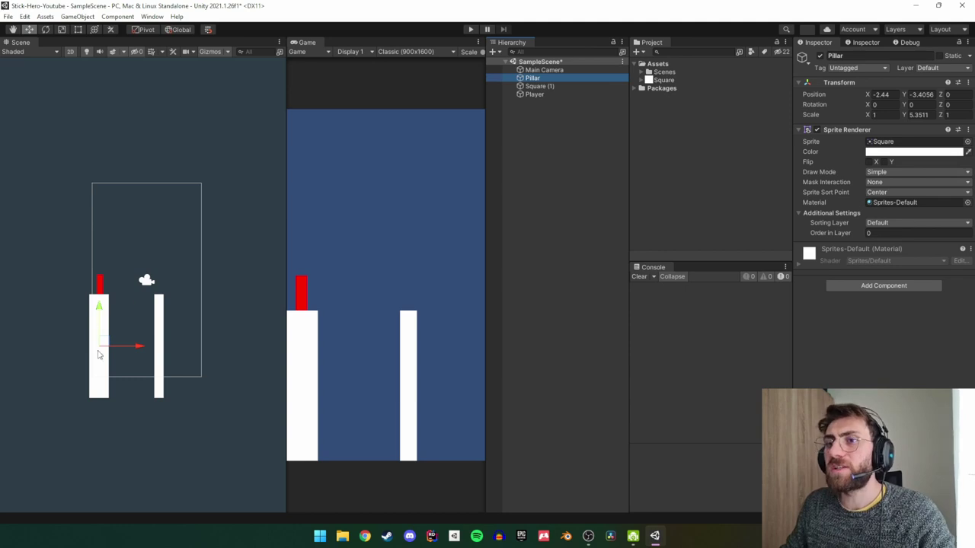
pyautogui.moveTo(106, 345); pyautogui.dragTo(141, 262)
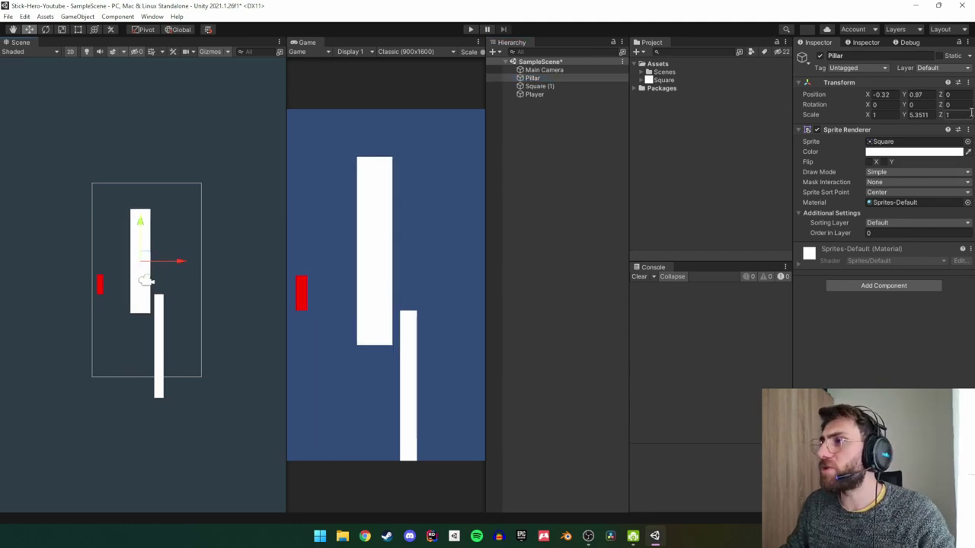
pyautogui.click(968, 83)
pyautogui.click(955, 94)
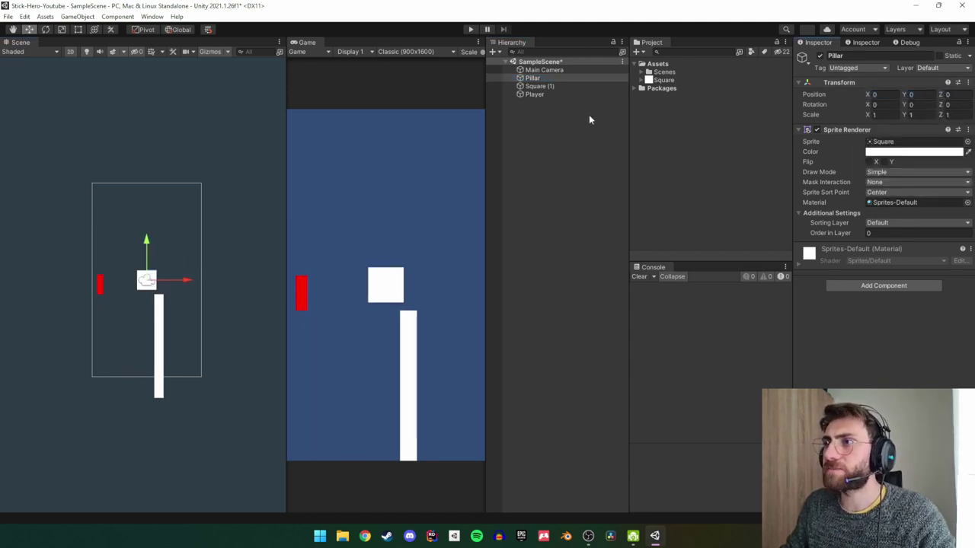
# Deactivate Player and Square (1) with Alt+Shift+A.
pyautogui.click(562, 94)
pyautogui.hotkey('alt', 'shift', 'a')
pyautogui.click(549, 87)
pyautogui.hotkey('alt', 'shift', 'a')
# Create an empty GameObject under Pillar and set its position to 0.5, 0.5.
pyautogui.click(533, 79)
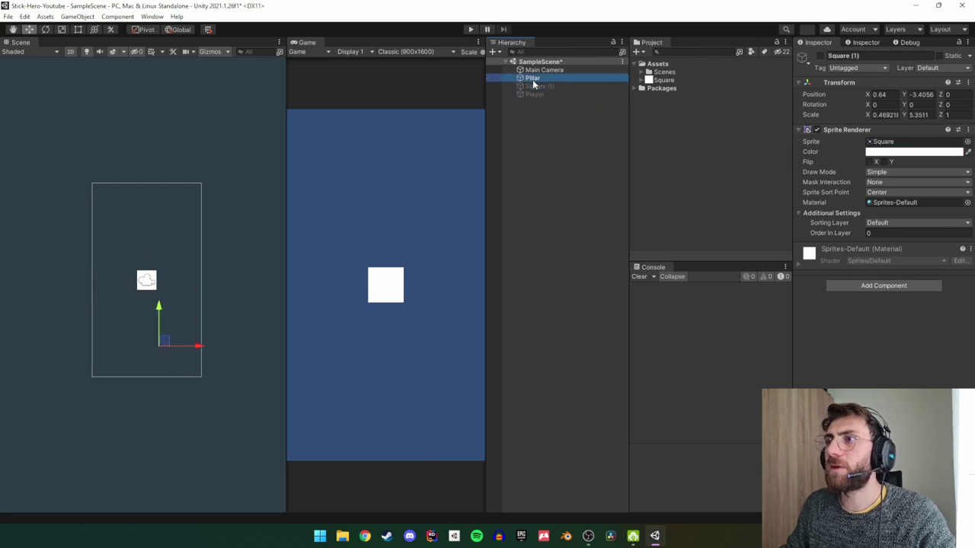
pyautogui.scroll(2, 201, 261)
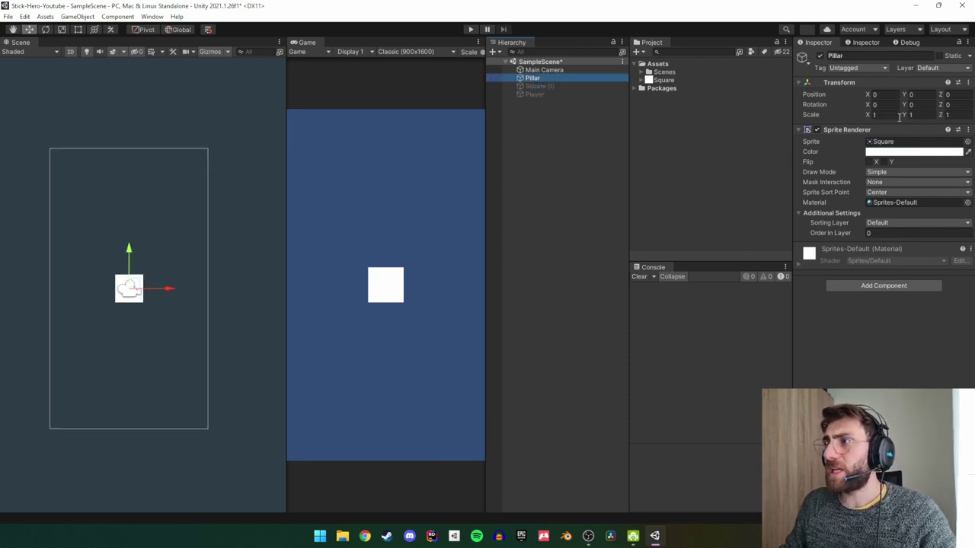
pyautogui.rightClick(531, 81)
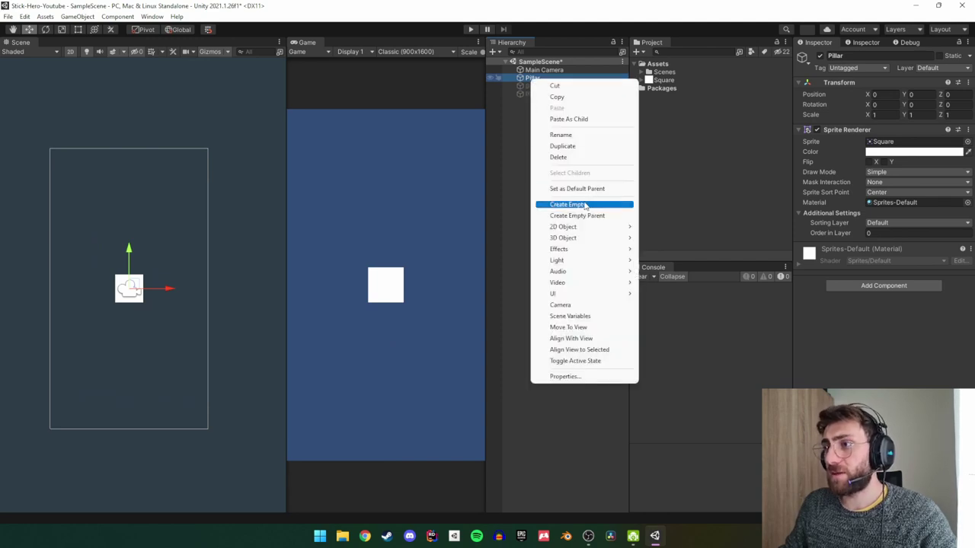
pyautogui.click(585, 205)
pyautogui.click(542, 79)
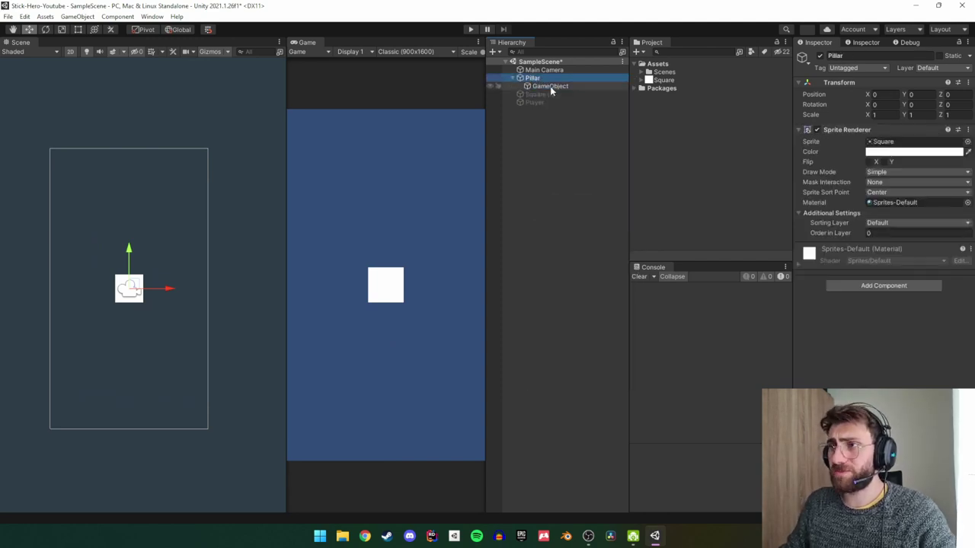
pyautogui.click(551, 88)
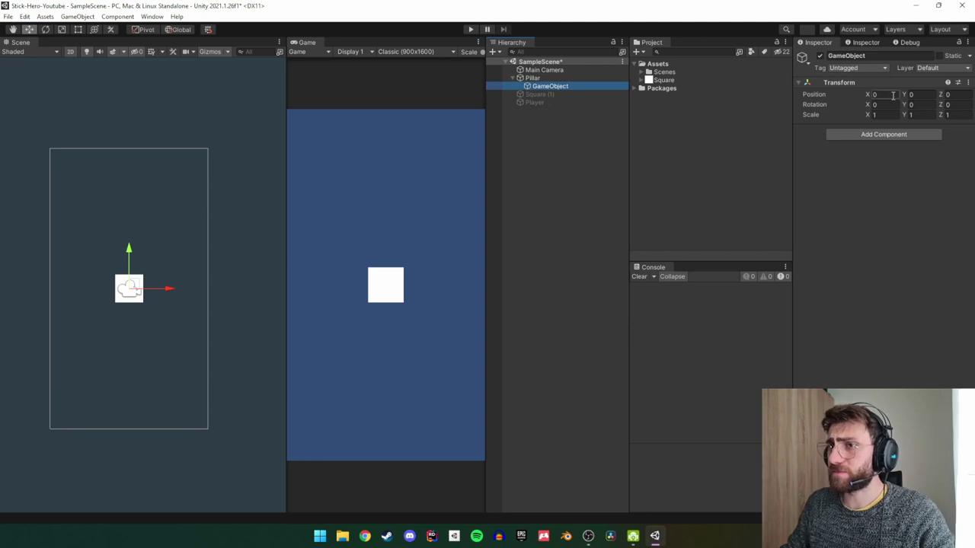
pyautogui.scroll(1, 99, 351)
pyautogui.scroll(2, 132, 298)
pyautogui.scroll(2, 132, 298)
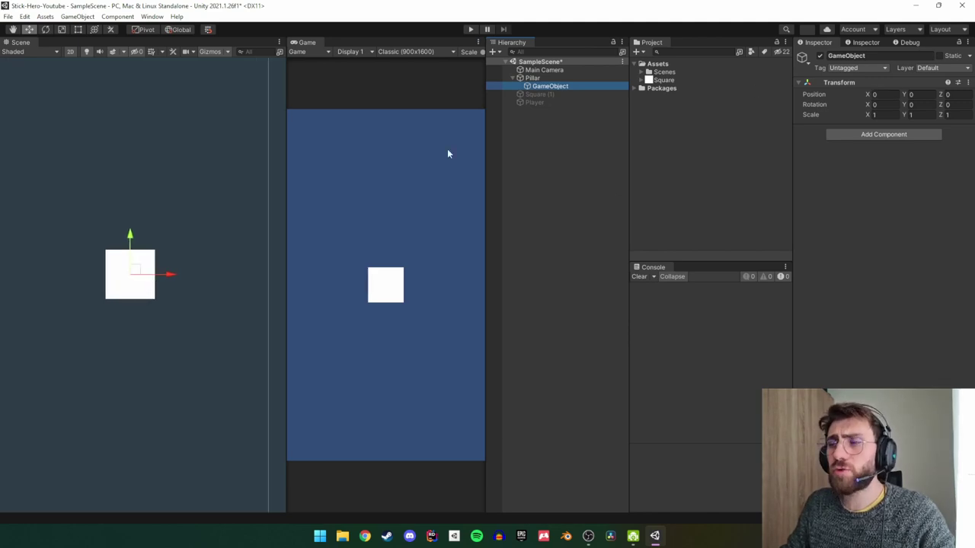
pyautogui.click(888, 92)
pyautogui.write('.5')
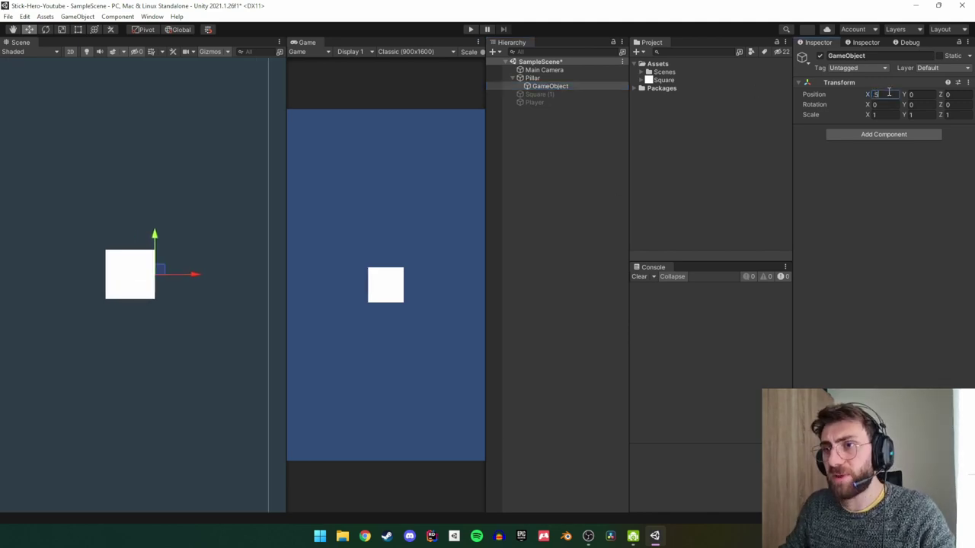
pyautogui.write('.5')
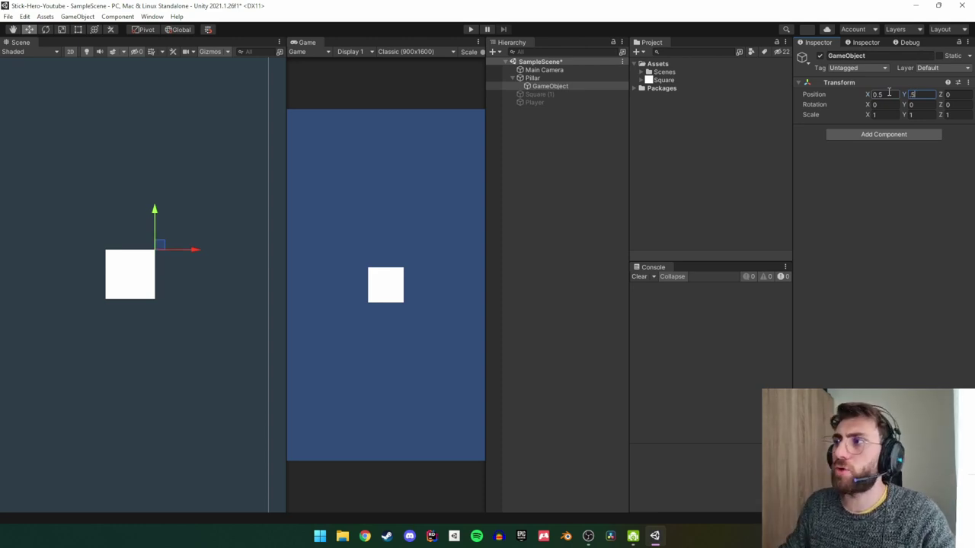
# Make the empty object the parent, naming the square Pillar Sprite and the parent Pillar.
pyautogui.moveTo(556, 87); pyautogui.dragTo(542, 79)
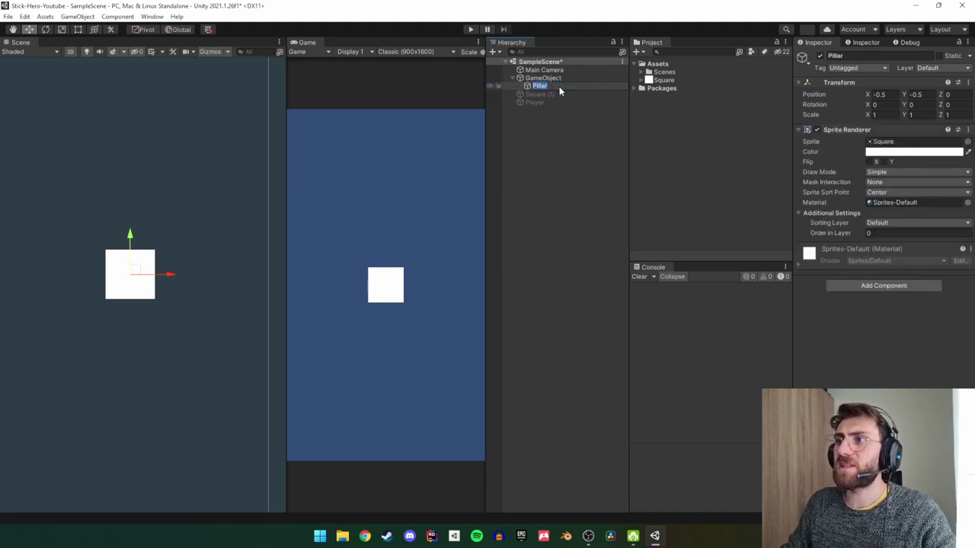
pyautogui.click(559, 86)
pyautogui.write('Sprite')
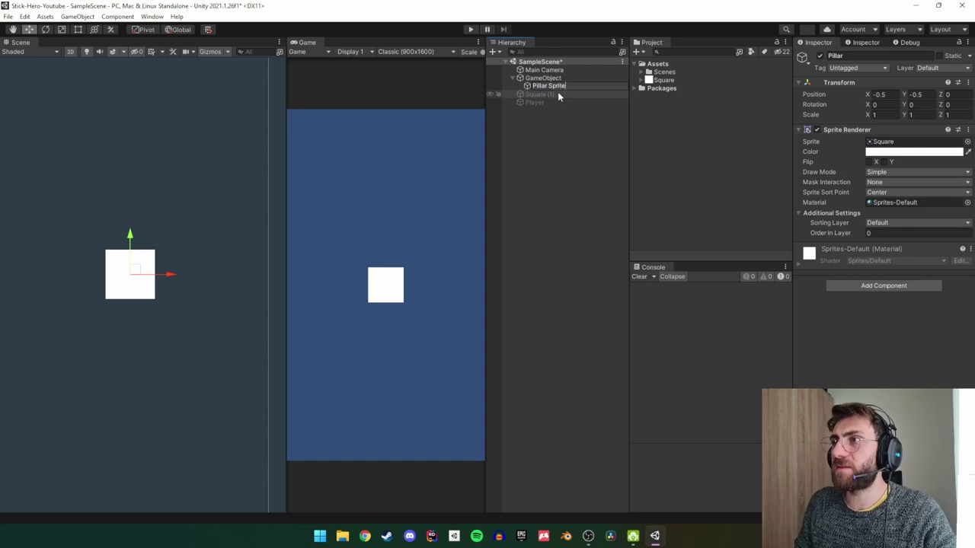
pyautogui.press('Return')
pyautogui.press('Up')
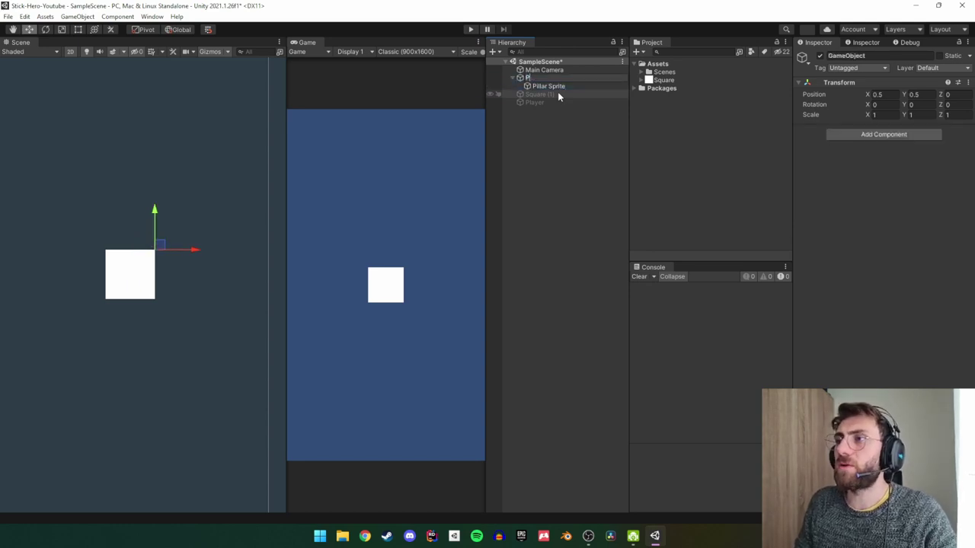
pyautogui.write('r')
pyautogui.press('Return')
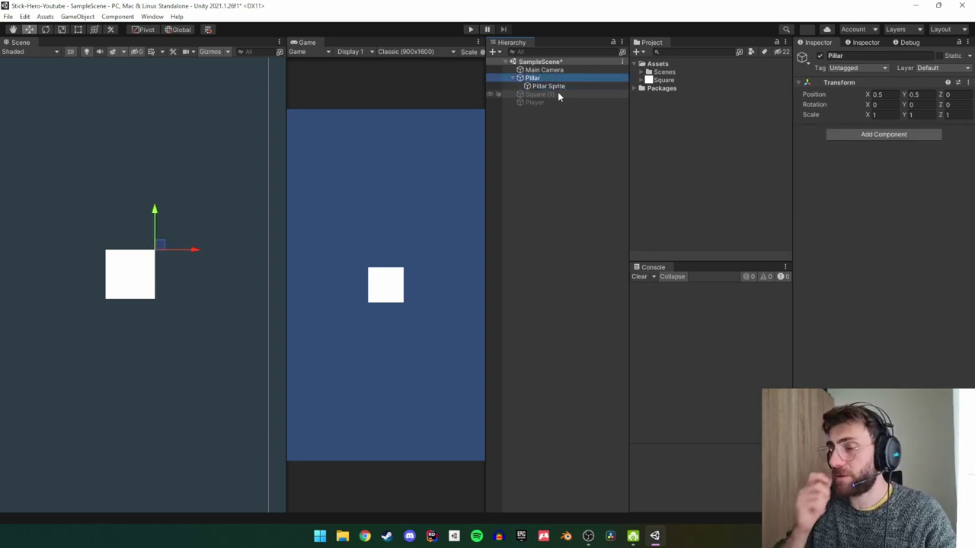
pyautogui.scroll(-3, 138, 293)
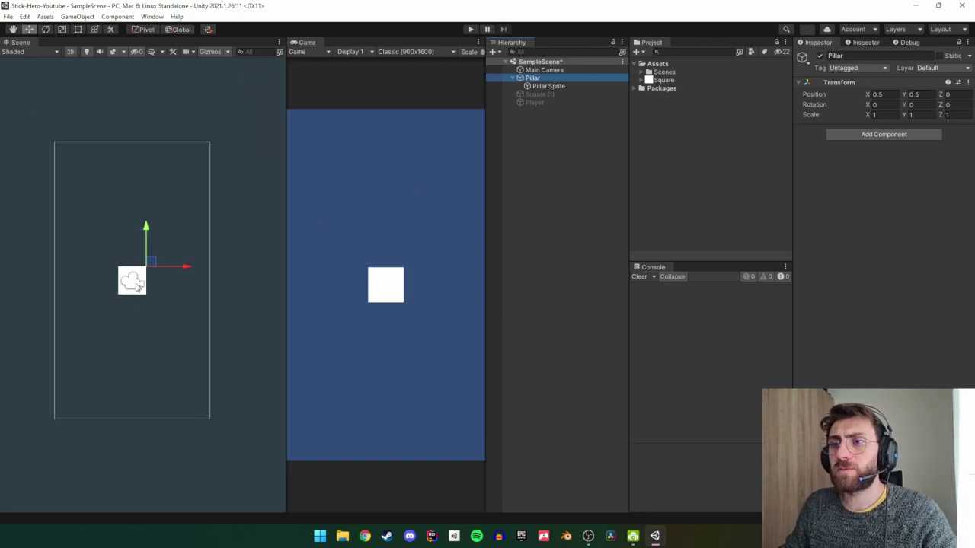
pyautogui.scroll(-2, 141, 297)
# Scale Pillar to 2.2625 by 8 and move it to the lower left at -0.77, -1.43.
pyautogui.moveTo(152, 272)
pyautogui.mouseDown()
pyautogui.moveTo(131, 318)
pyautogui.moveTo(148, 326)
pyautogui.moveTo(244, 316)
pyautogui.moveTo(133, 321)
pyautogui.moveTo(291, 315)
pyautogui.mouseUp()
pyautogui.press('r')
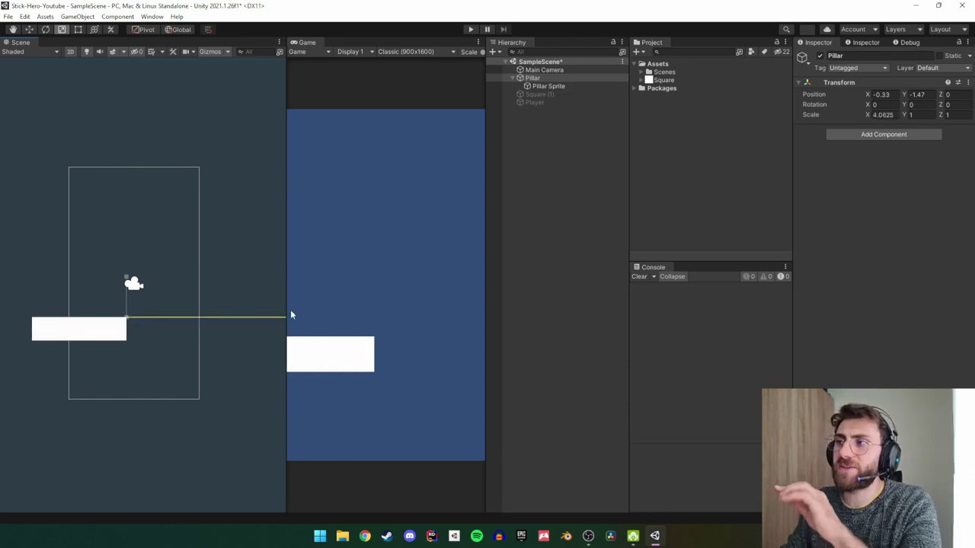
pyautogui.moveTo(290, 314); pyautogui.dragTo(192, 317)
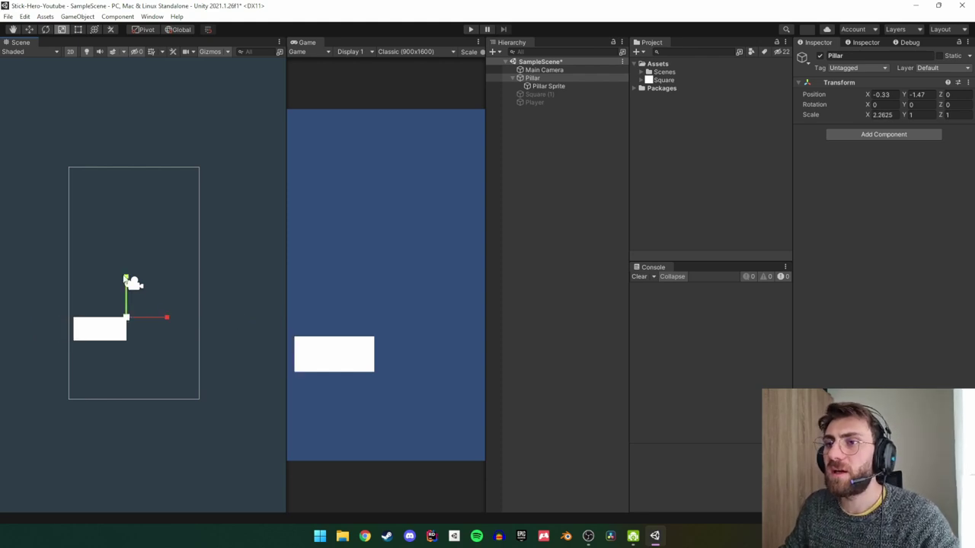
pyautogui.moveTo(128, 281)
pyautogui.mouseDown()
pyautogui.moveTo(168, 74)
pyautogui.moveTo(177, 88)
pyautogui.mouseUp()
pyautogui.doubleClick(933, 114)
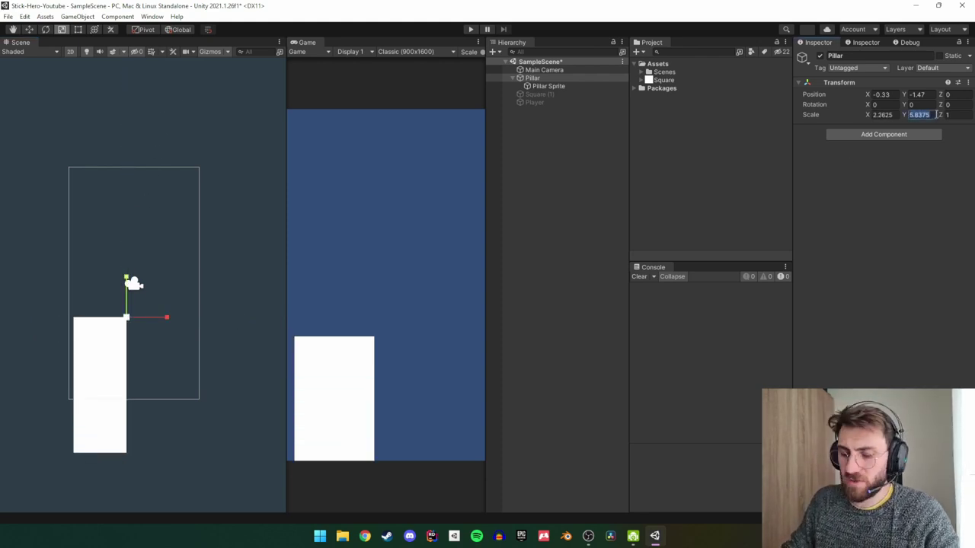
pyautogui.write('8')
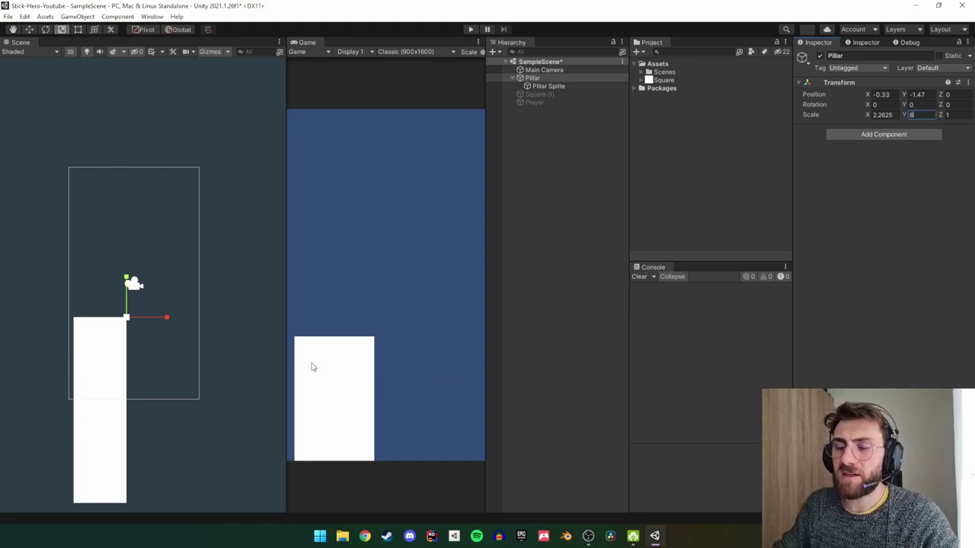
pyautogui.click(513, 78)
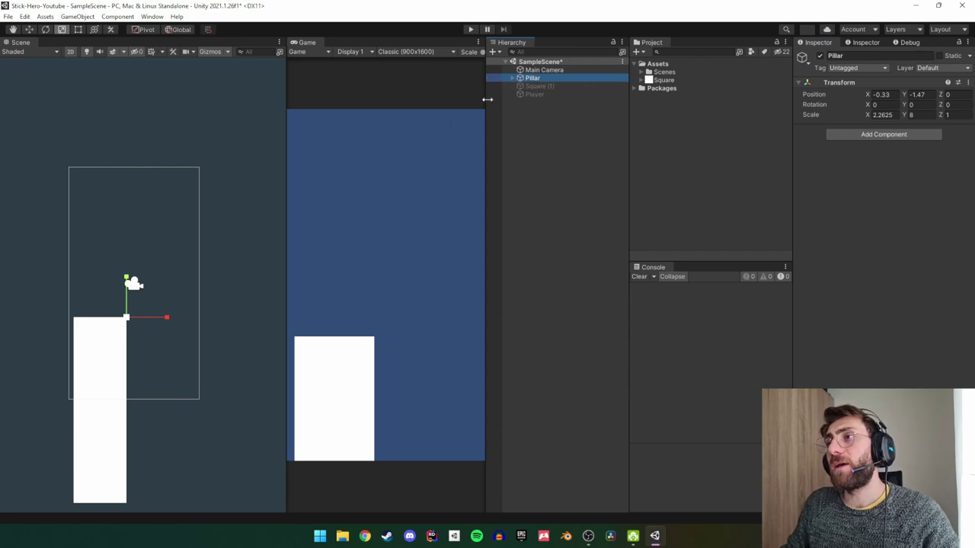
pyautogui.press('w')
pyautogui.moveTo(133, 319); pyautogui.dragTo(123, 318)
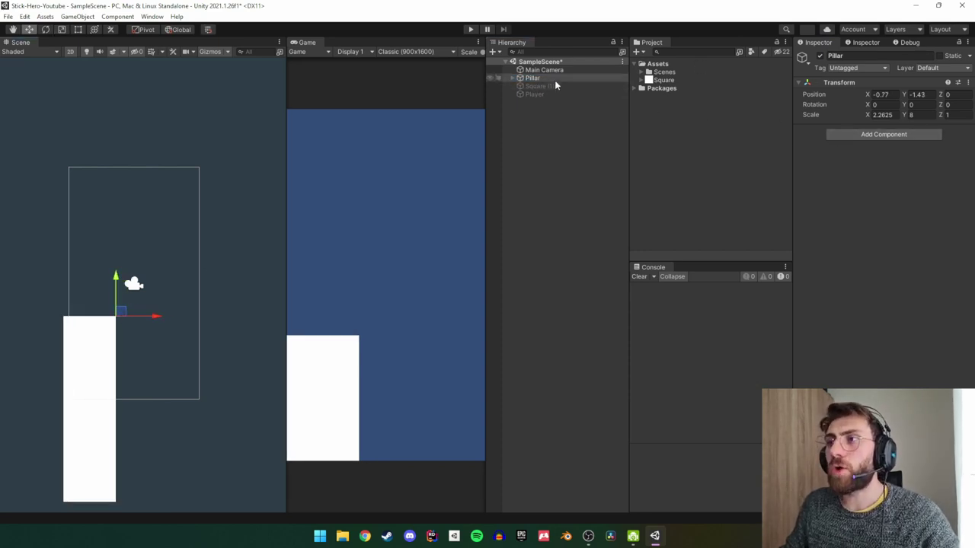
# Attach a new PillarController script to Pillar and open it in the code editor.
pyautogui.click(873, 135)
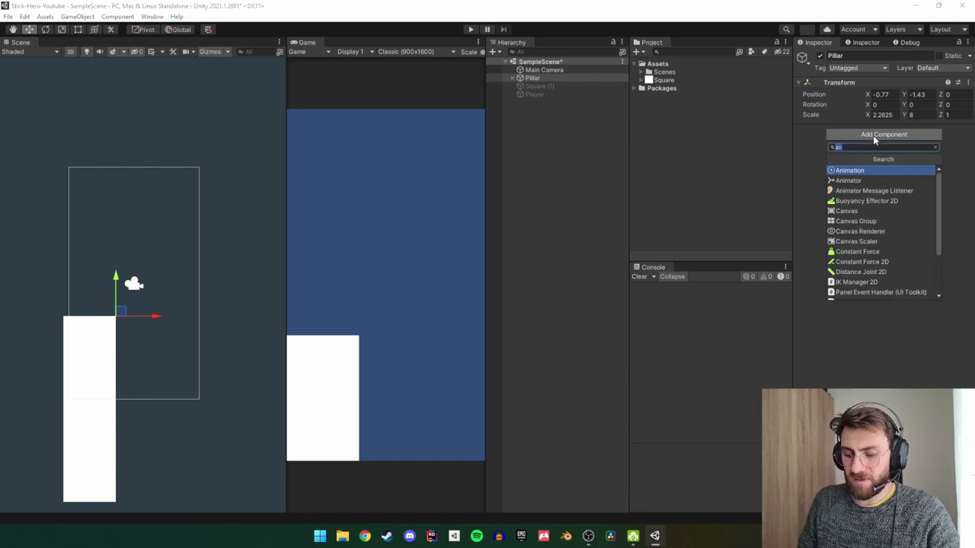
pyautogui.write('Pillar')
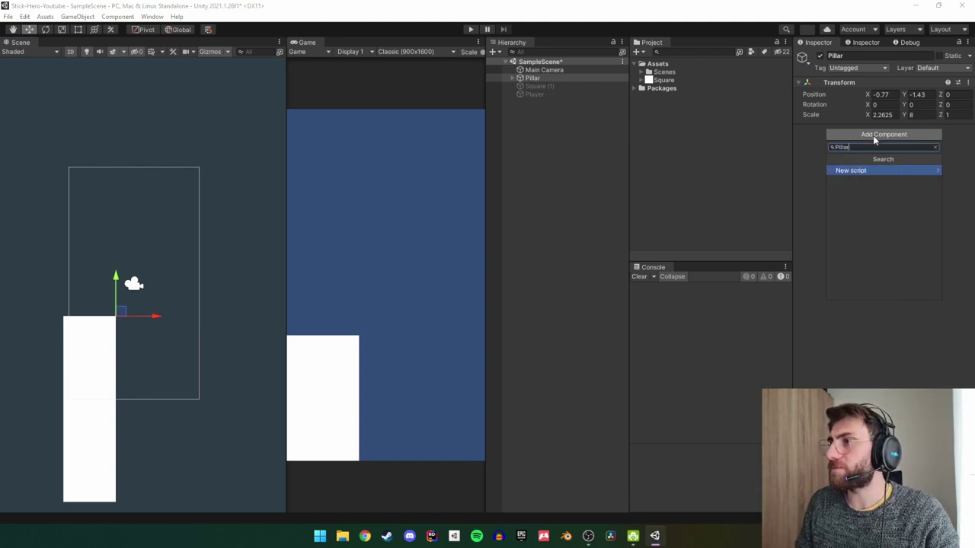
pyautogui.write('Controller')
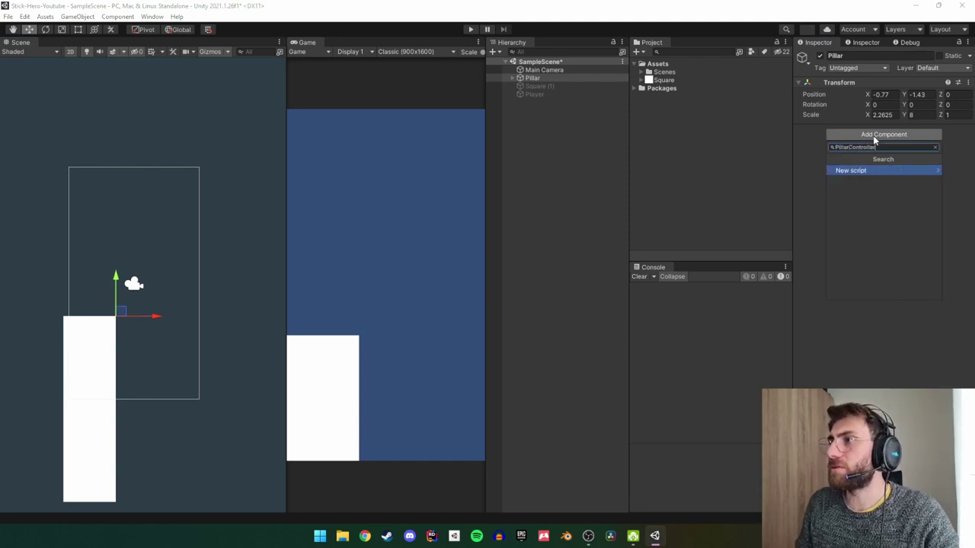
pyautogui.press('Return')
pyautogui.press('Return')
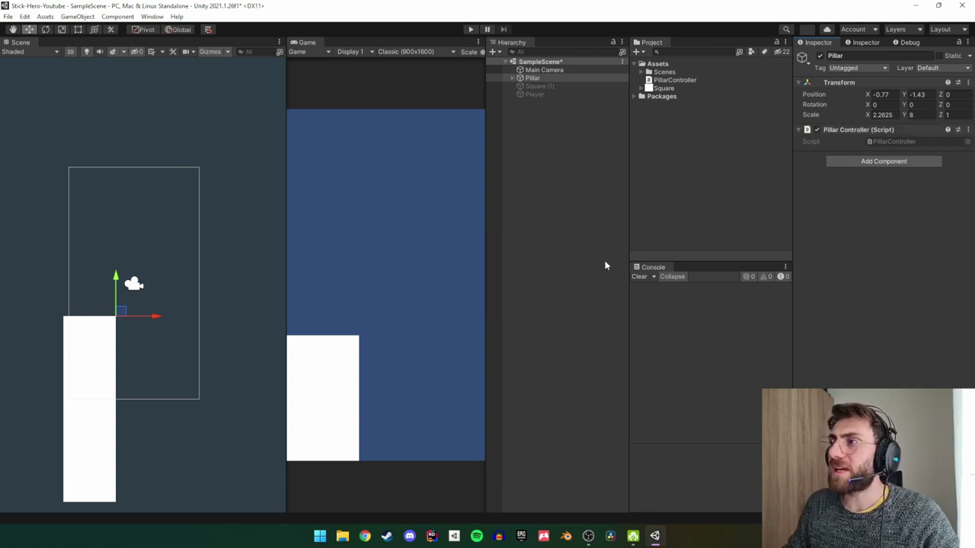
pyautogui.doubleClick(905, 143)
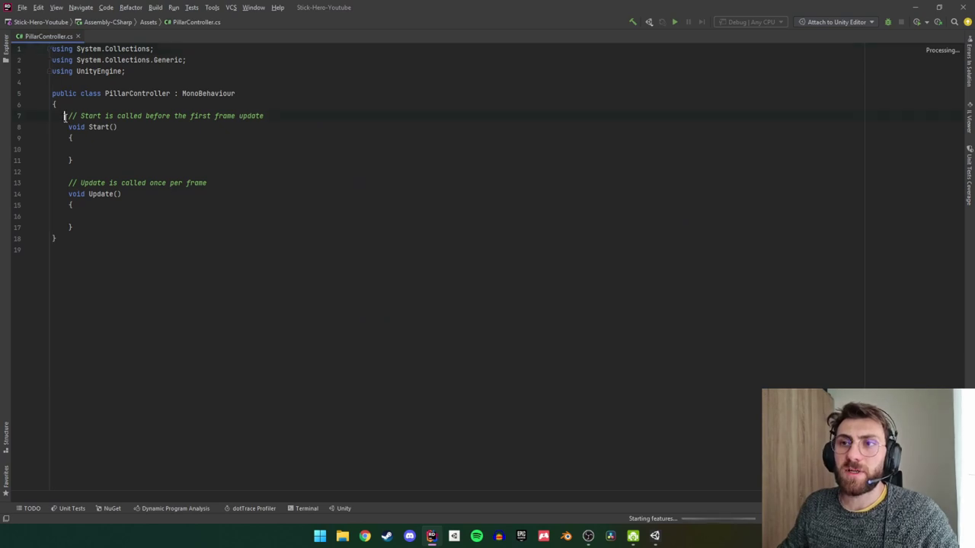
# Replace the default Start and Update methods with a ChangeSize method ending in transform.localScale = newScale;.
pyautogui.moveTo(65, 116); pyautogui.dragTo(72, 224)
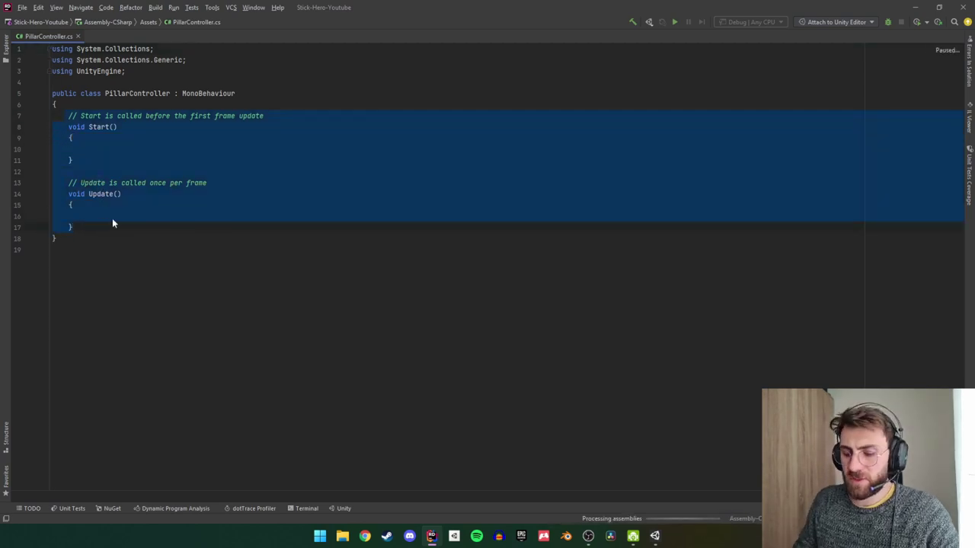
pyautogui.write('public void Cha')
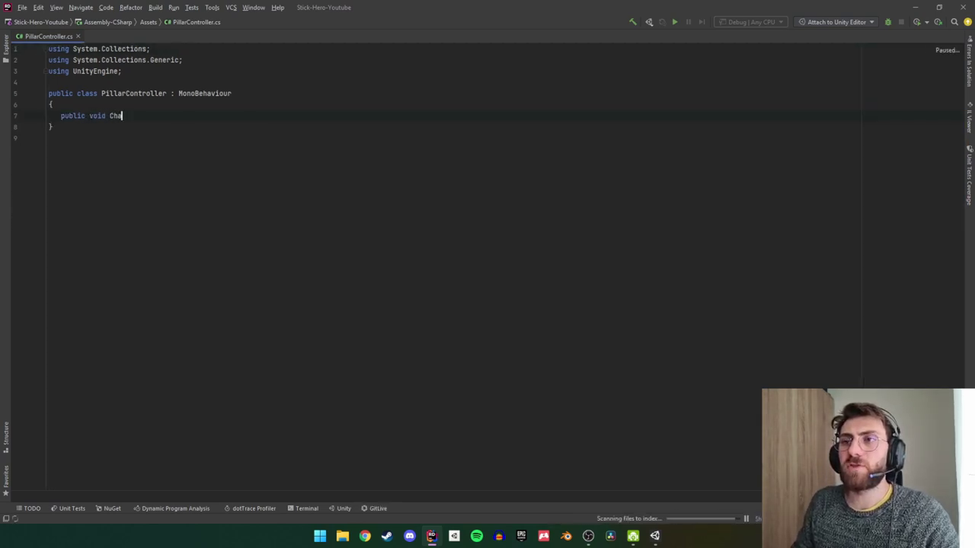
pyautogui.write('ngeSize(){')
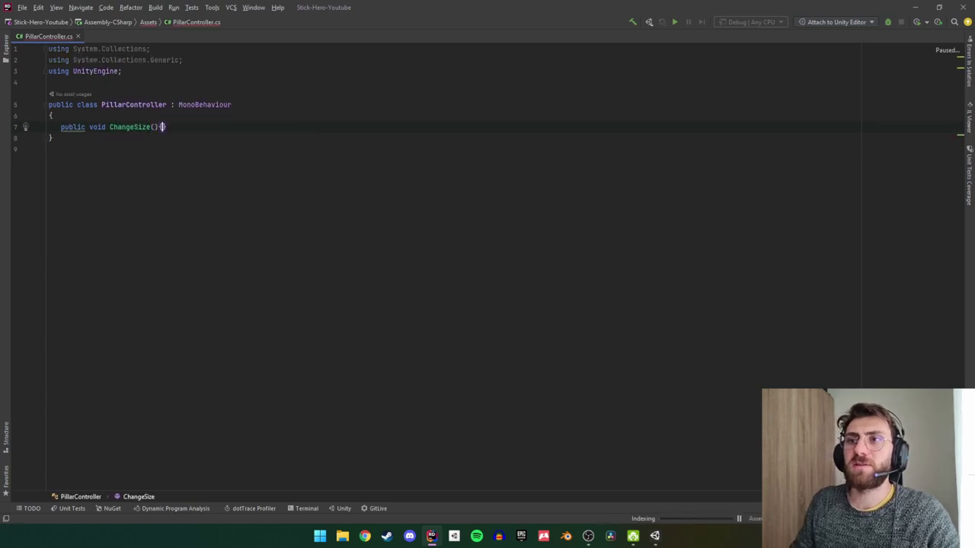
pyautogui.press('Return')
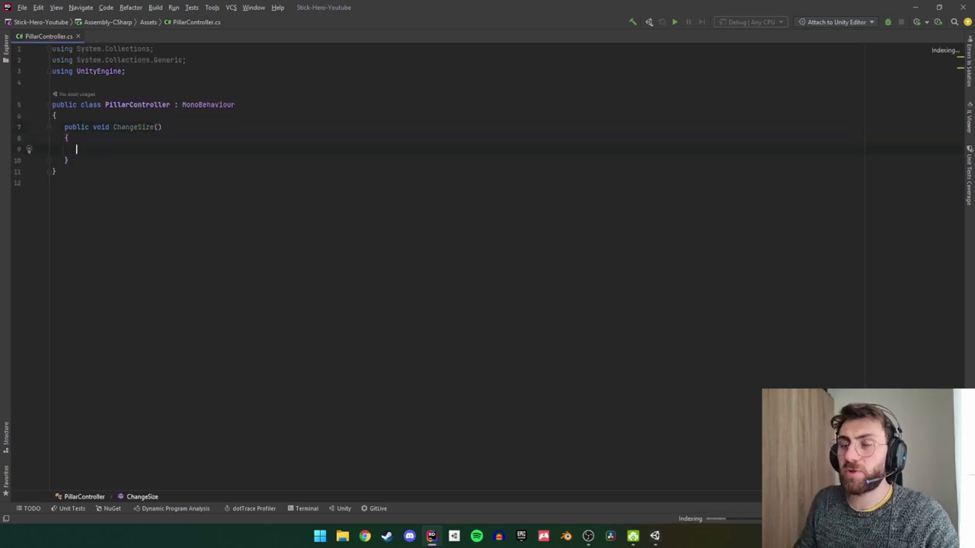
pyautogui.write('var newS')
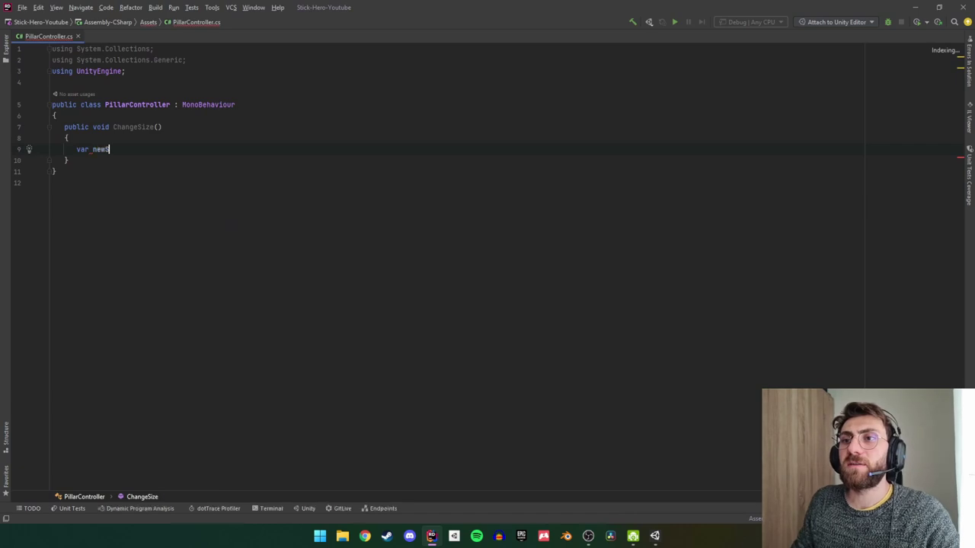
pyautogui.write('cale =')
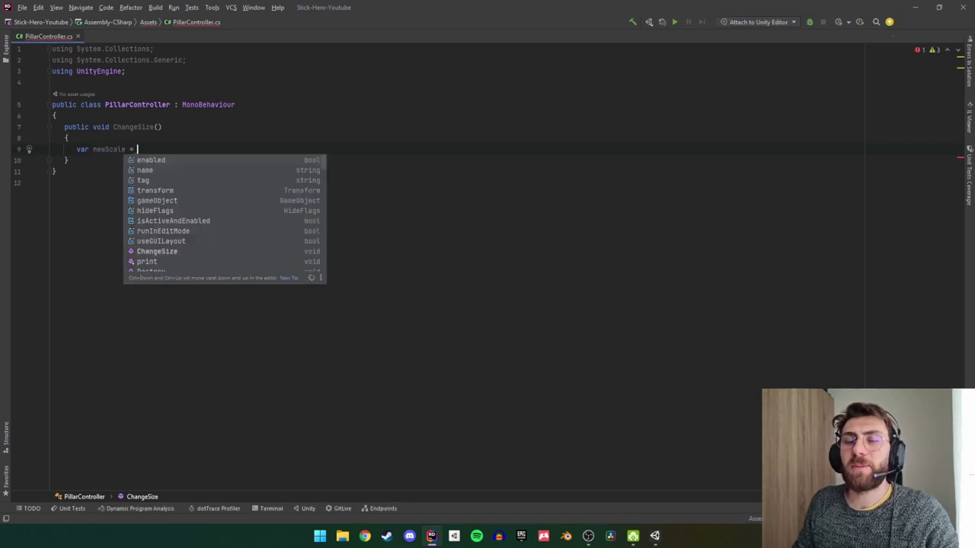
pyautogui.press('Return')
pyautogui.write('t')
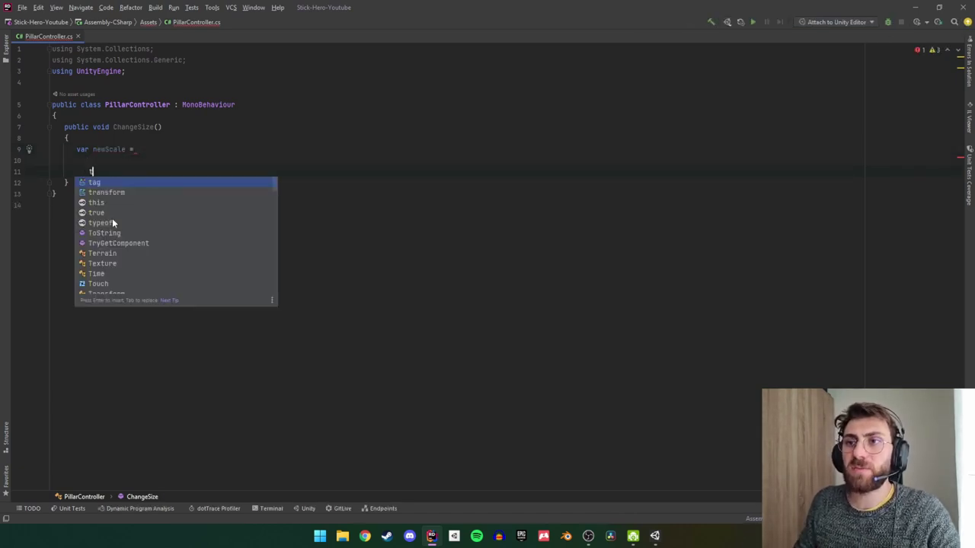
pyautogui.write('ransform.l')
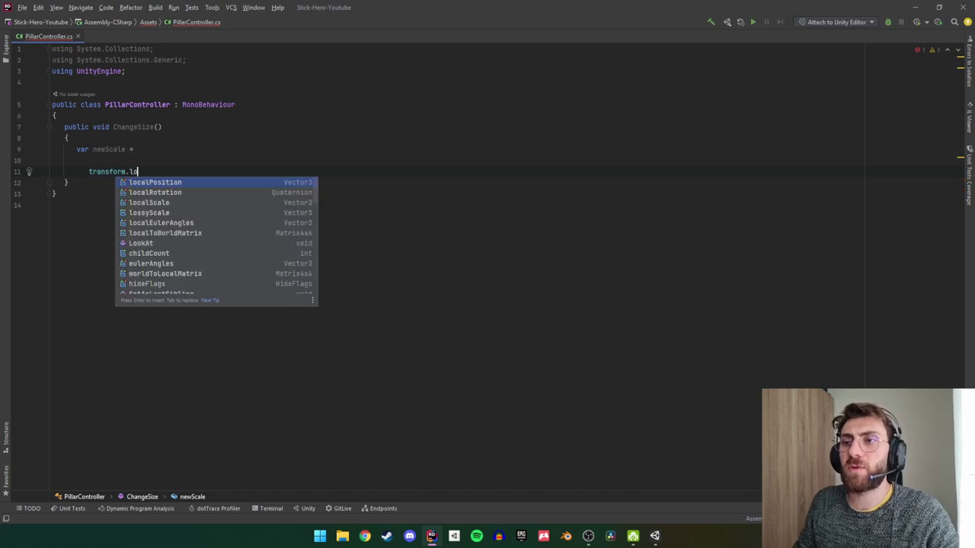
pyautogui.write('o')
pyautogui.press('Return')
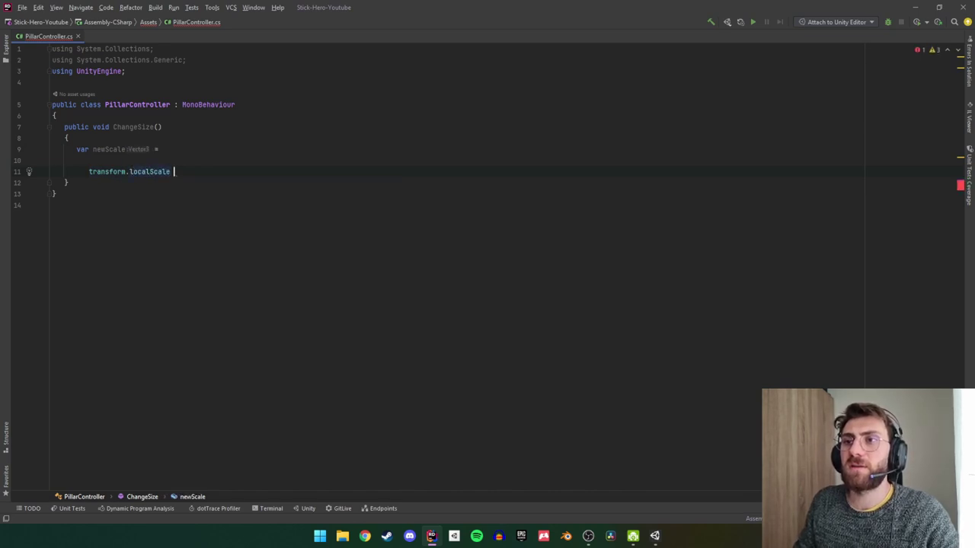
pyautogui.write('= new')
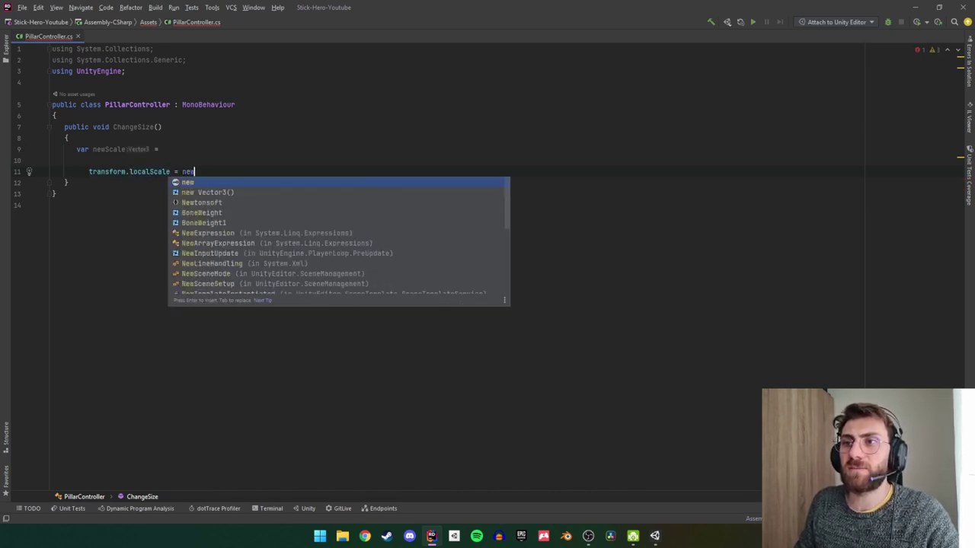
pyautogui.write('Scal')
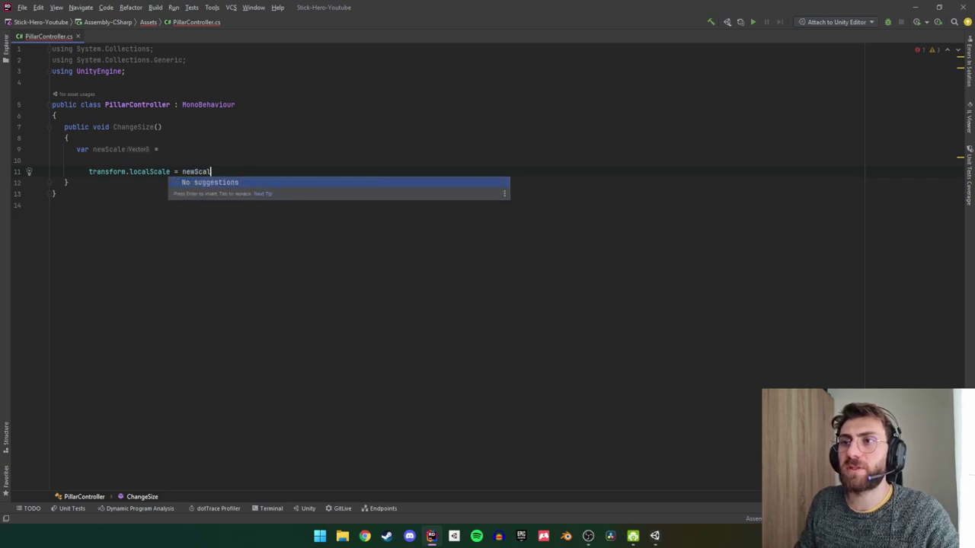
pyautogui.write('e;')
pyautogui.press('Home')
pyautogui.press('BackSpace')
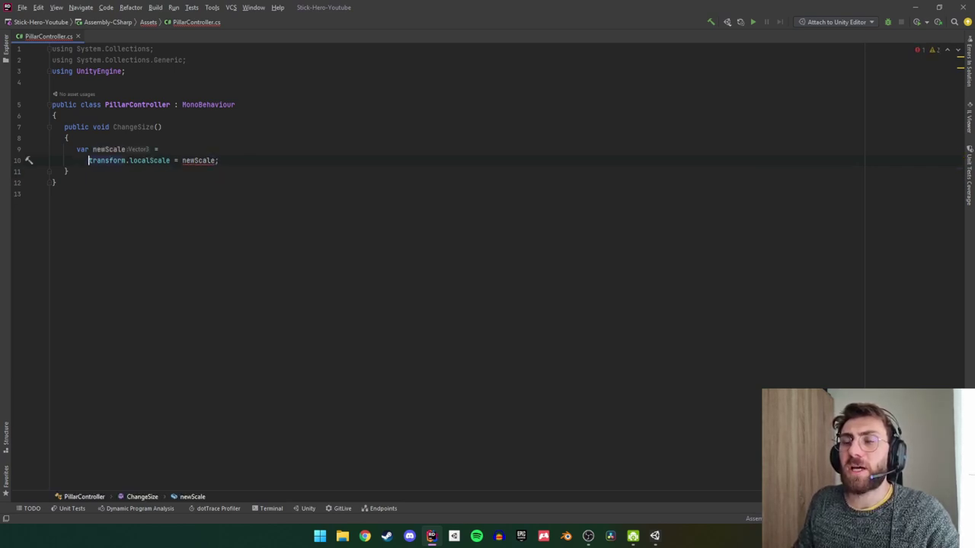
# Complete the declaration as var newScale = transform.localScale; and add blank lines below it.
pyautogui.click(157, 149)
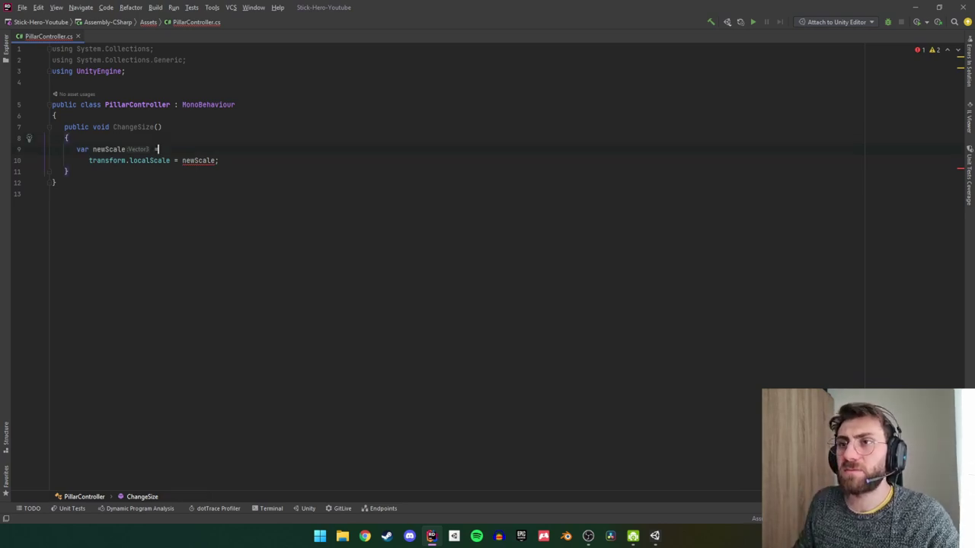
pyautogui.click(126, 160)
pyautogui.click(160, 150)
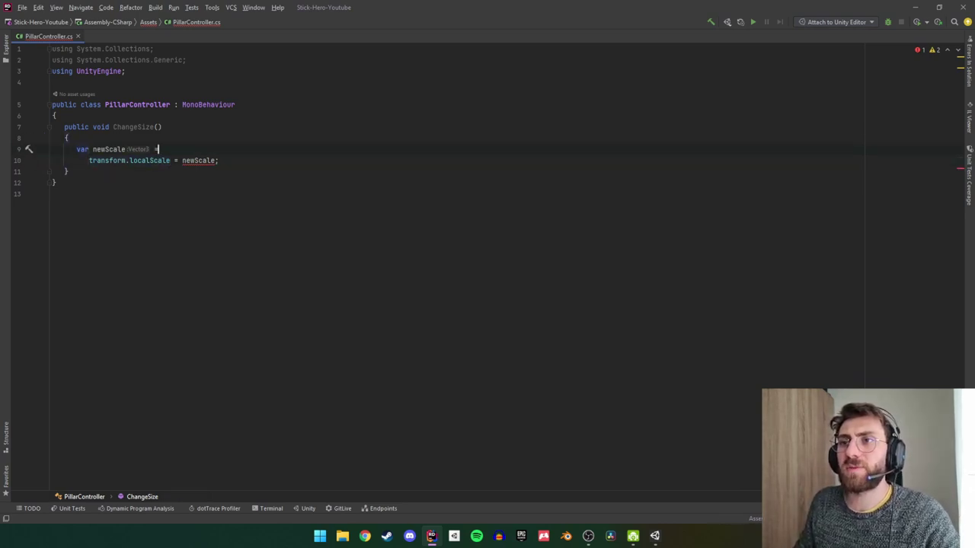
pyautogui.write(' transform.localScale;')
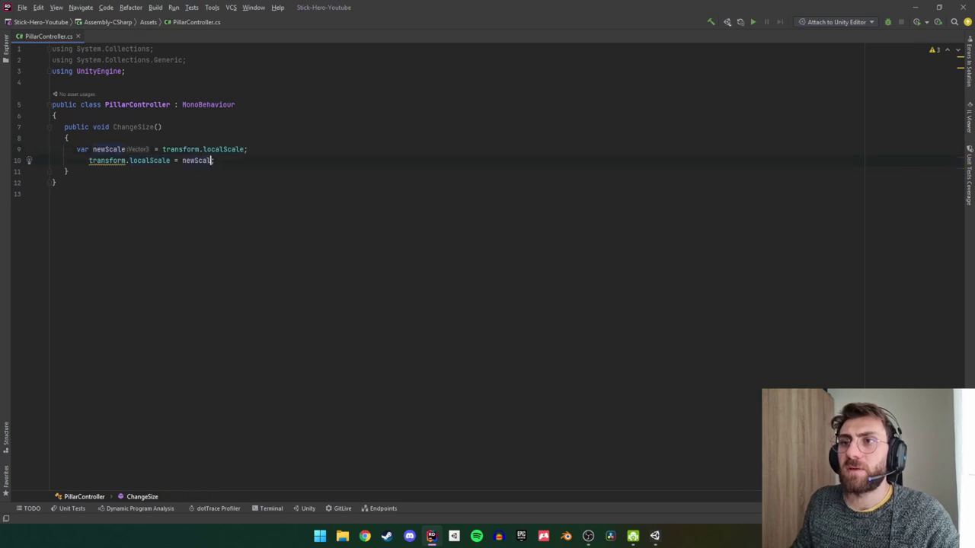
pyautogui.write(';')
pyautogui.press('Home')
pyautogui.press('Return')
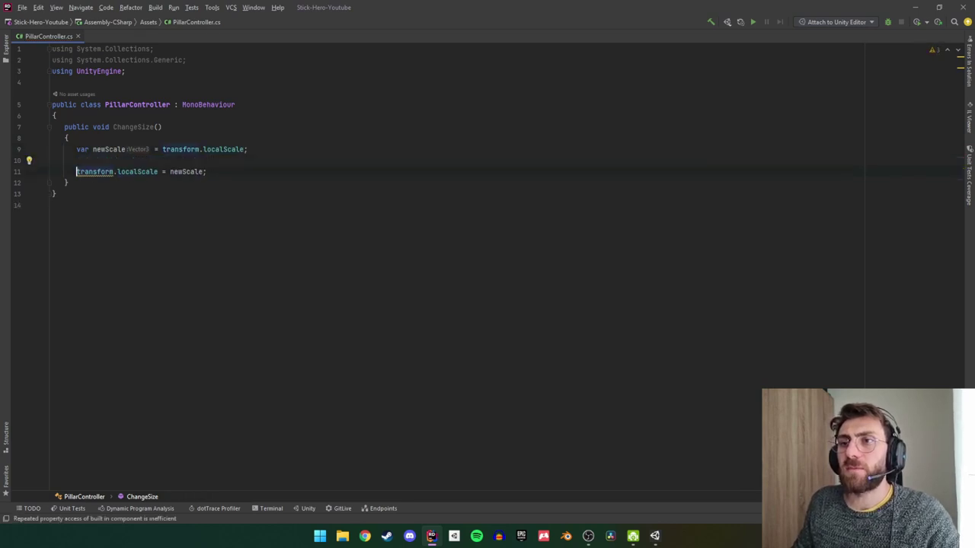
pyautogui.press('Return')
pyautogui.press('Up')
pyautogui.press('Return')
pyautogui.press('Up')
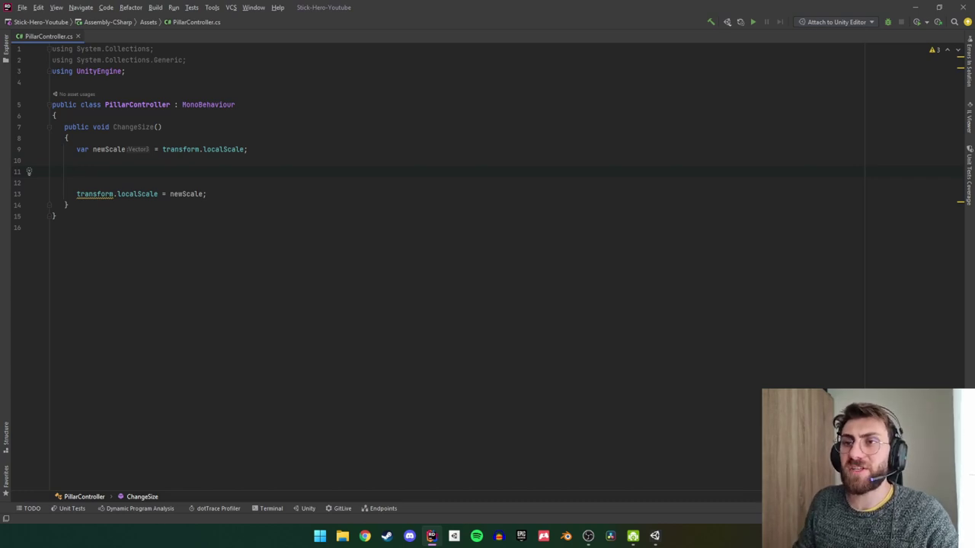
# Start a newScale.x = line, undoing a wrong NetworkReachability completion.
pyautogui.write('ne')
pyautogui.press('Down')
pyautogui.press('Down')
pyautogui.press('Return')
pyautogui.hotkey('shift', 'Home')
pyautogui.write('ne')
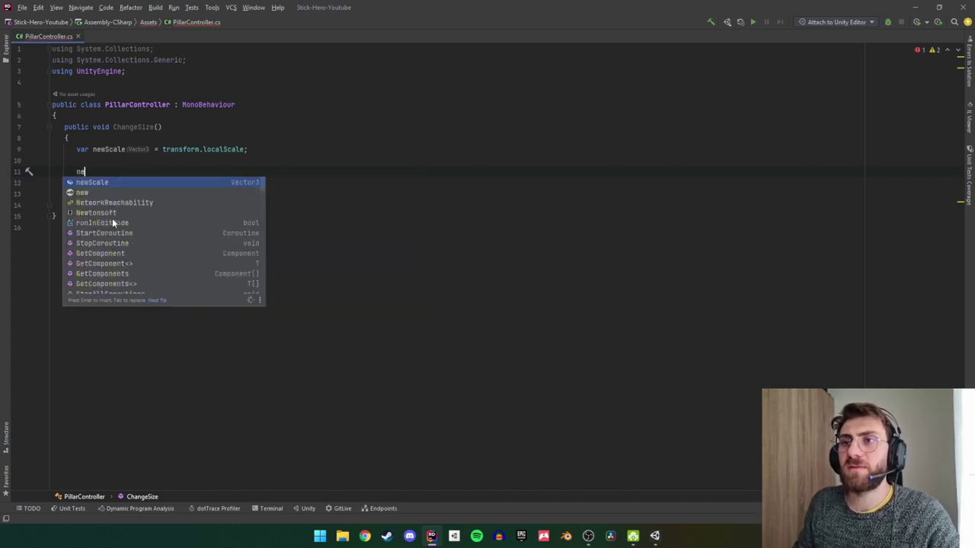
pyautogui.press('Return')
pyautogui.write('.x')
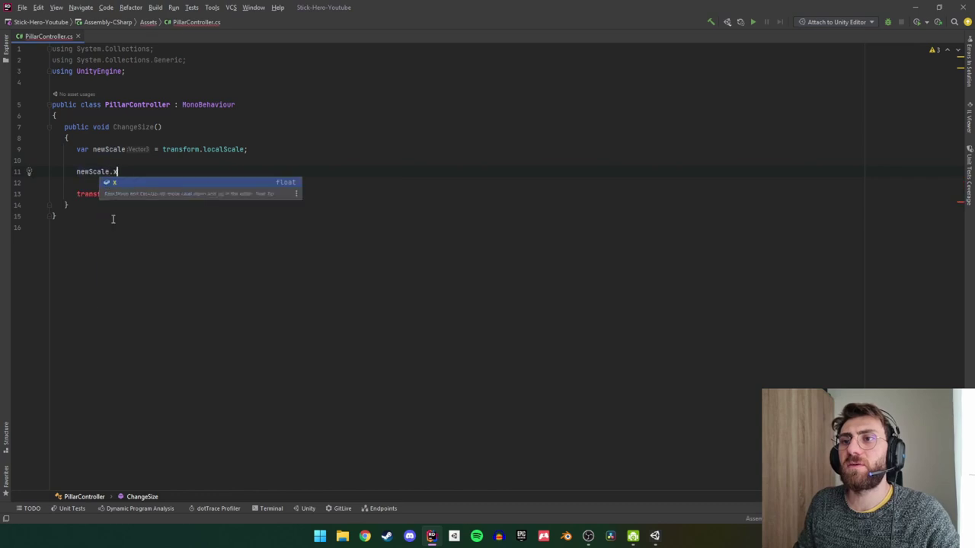
pyautogui.write(' =')
pyautogui.press('Escape')
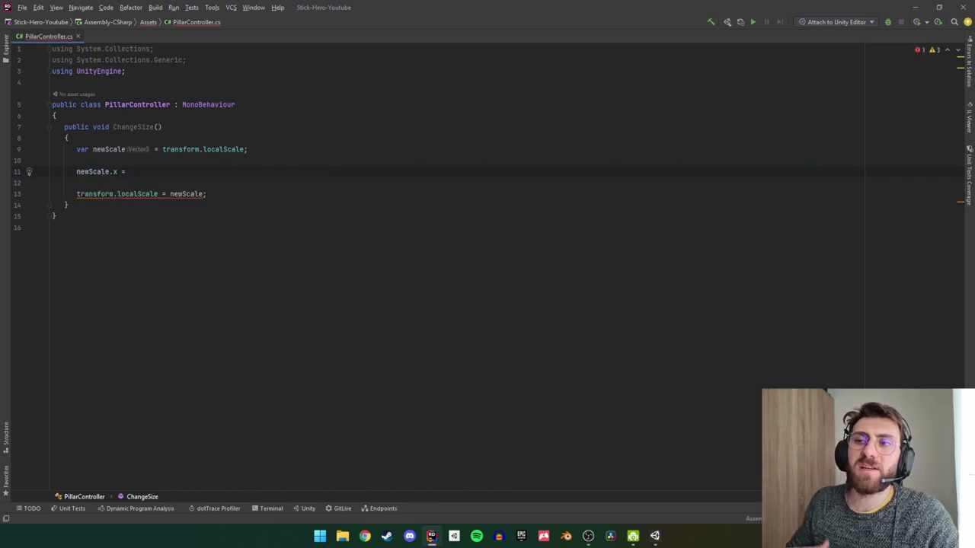
# Add a [SerializeField] Vector2 minMaxSizeRange field above ChangeSize.
pyautogui.press('Up')
pyautogui.press('Up')
pyautogui.press('Up')
pyautogui.press('Up')
pyautogui.press('Up')
pyautogui.press('Return')
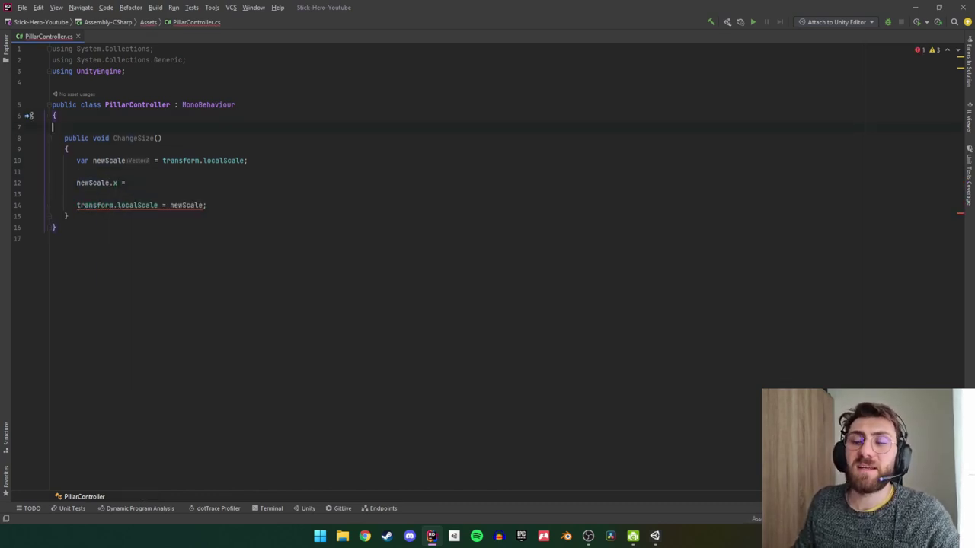
pyautogui.press('Return')
pyautogui.press('Return')
pyautogui.write('Seri')
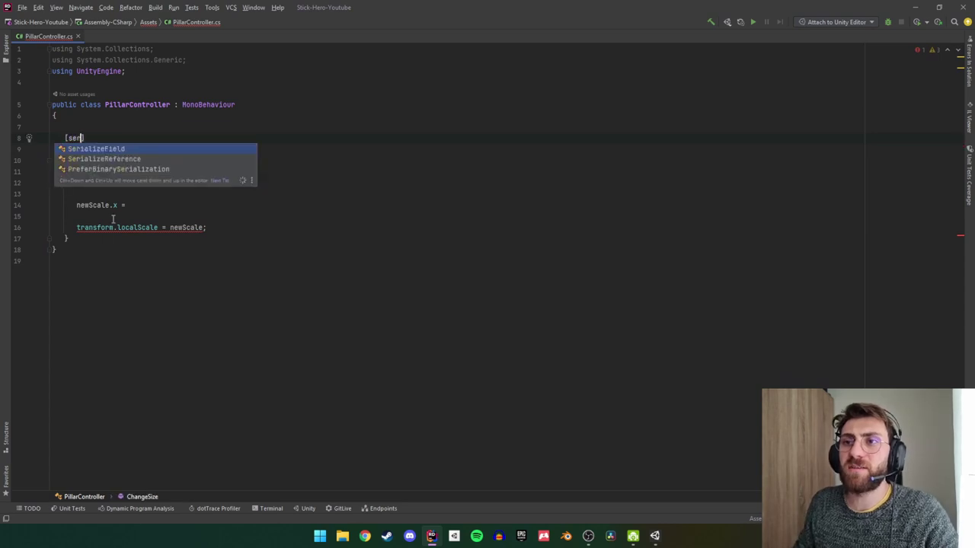
pyautogui.press('Return')
pyautogui.write('] ')
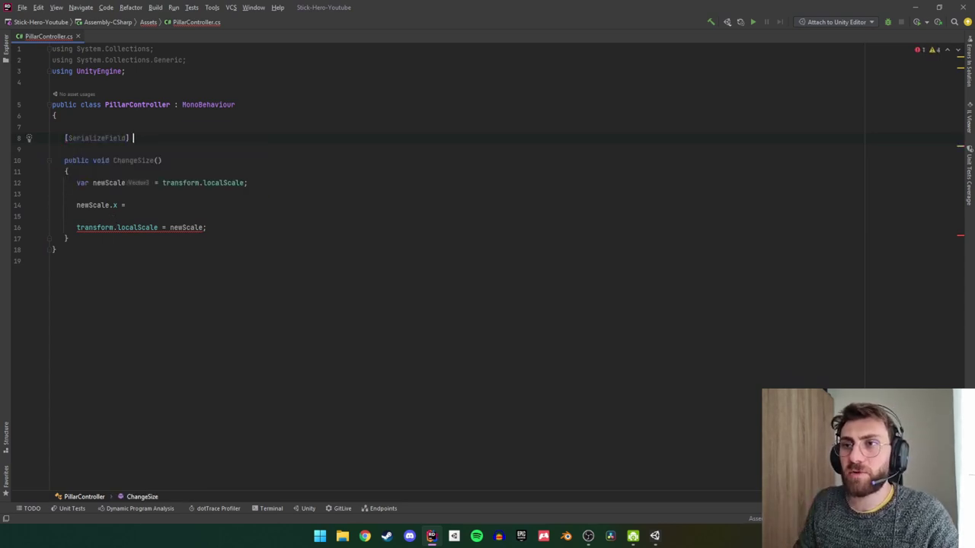
pyautogui.write('float')
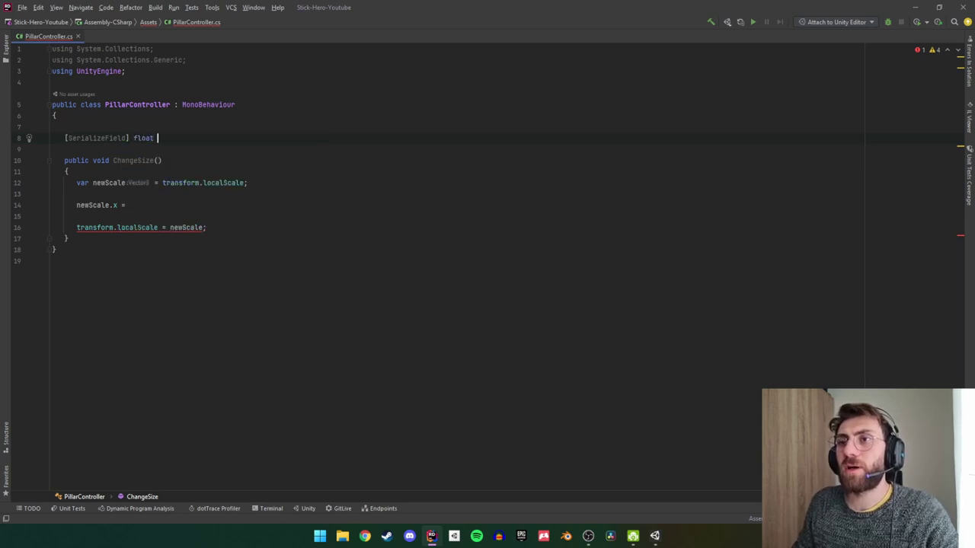
pyautogui.press('BackSpace')
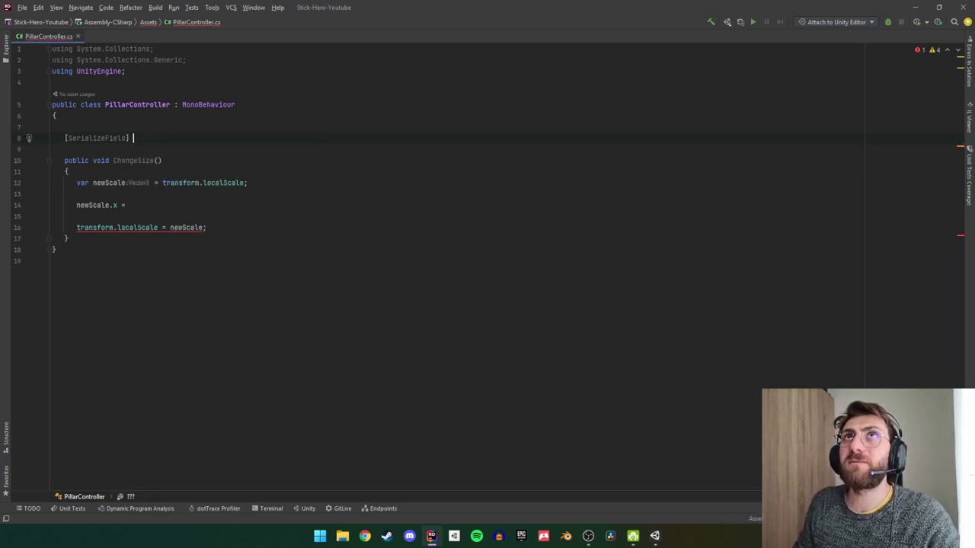
pyautogui.write('Vector2 minM')
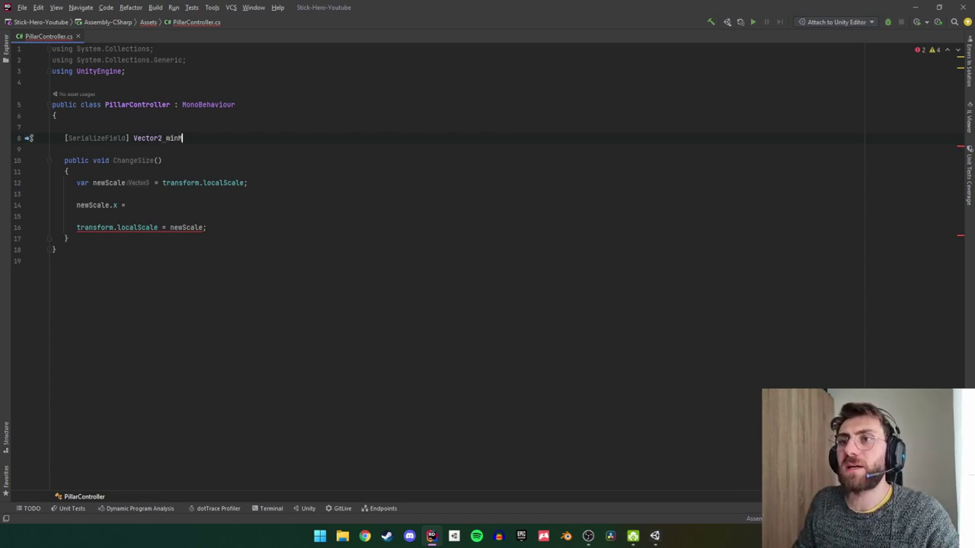
pyautogui.write(' ;')
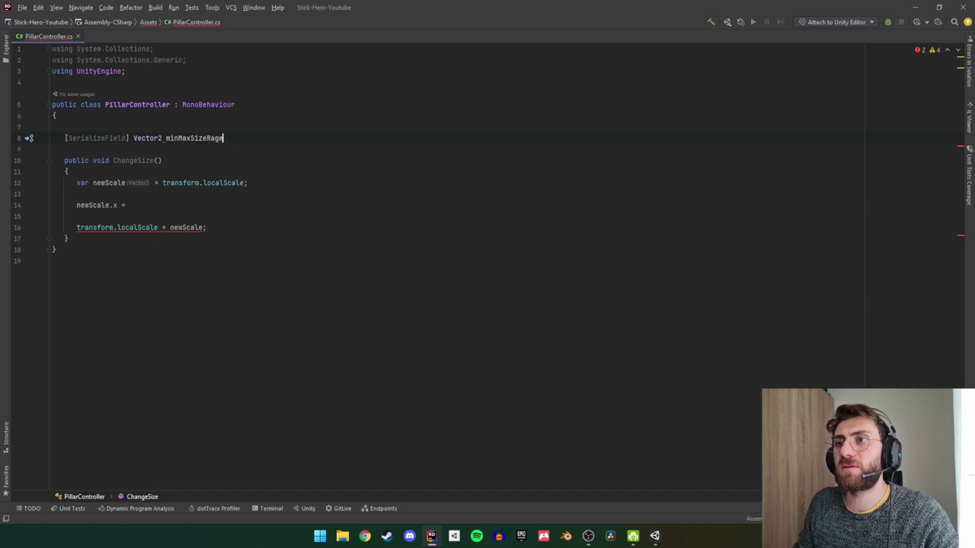
pyautogui.write('e;')
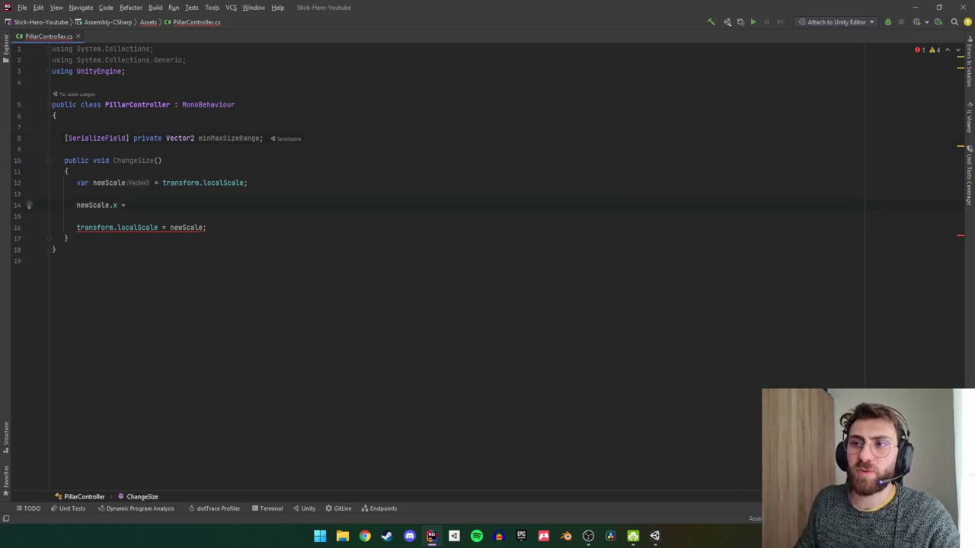
pyautogui.press('Tab')
# Finish the line as newScale.x = Random.Range(minMaxSizeRange.x, minMaxSizeRange.y).
pyautogui.write('rando')
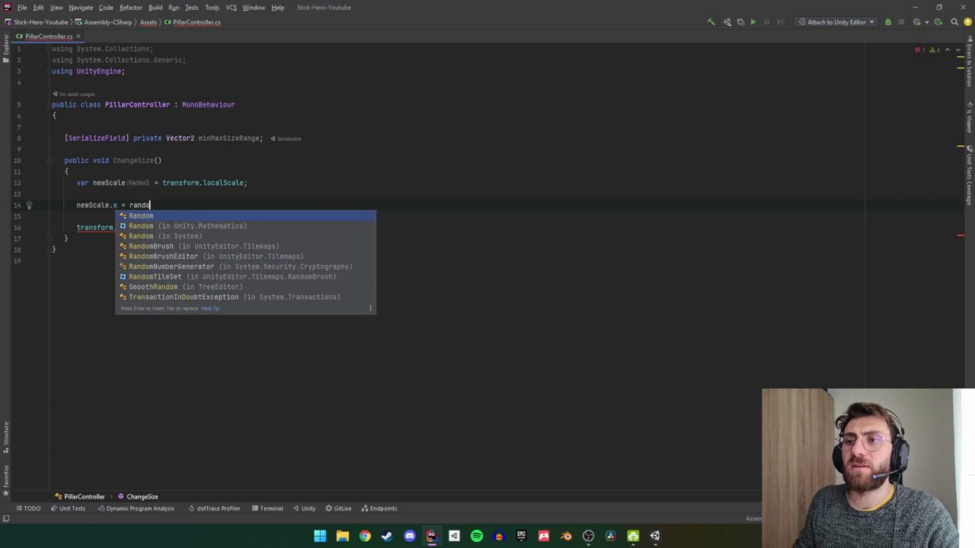
pyautogui.press('Return')
pyautogui.write('.r')
pyautogui.press('Return')
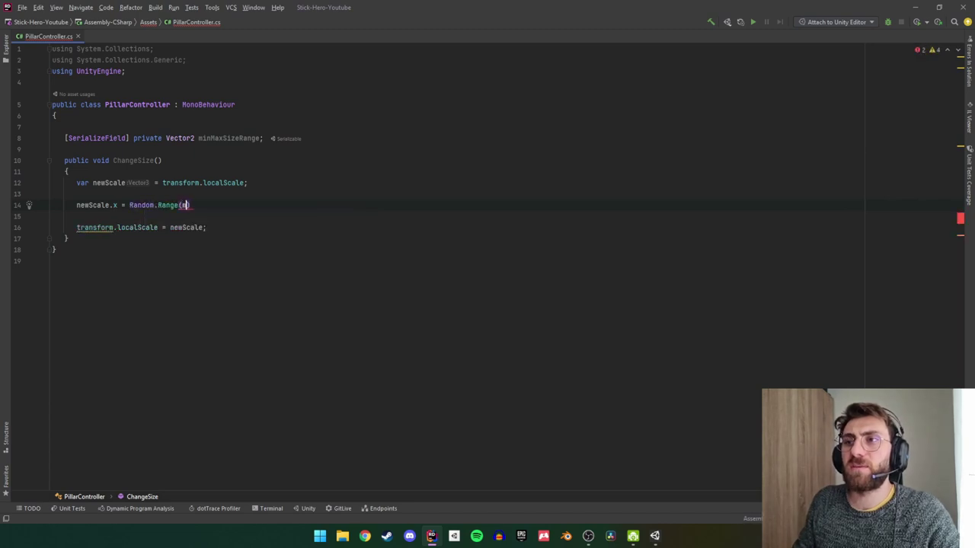
pyautogui.press('Return')
pyautogui.write('.x,')
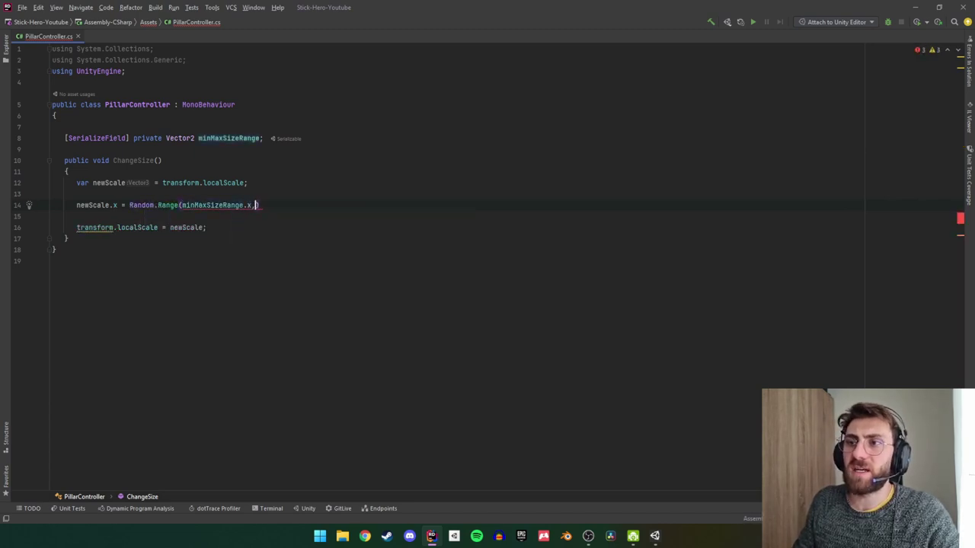
pyautogui.write('mi')
pyautogui.press('Return')
pyautogui.write('.')
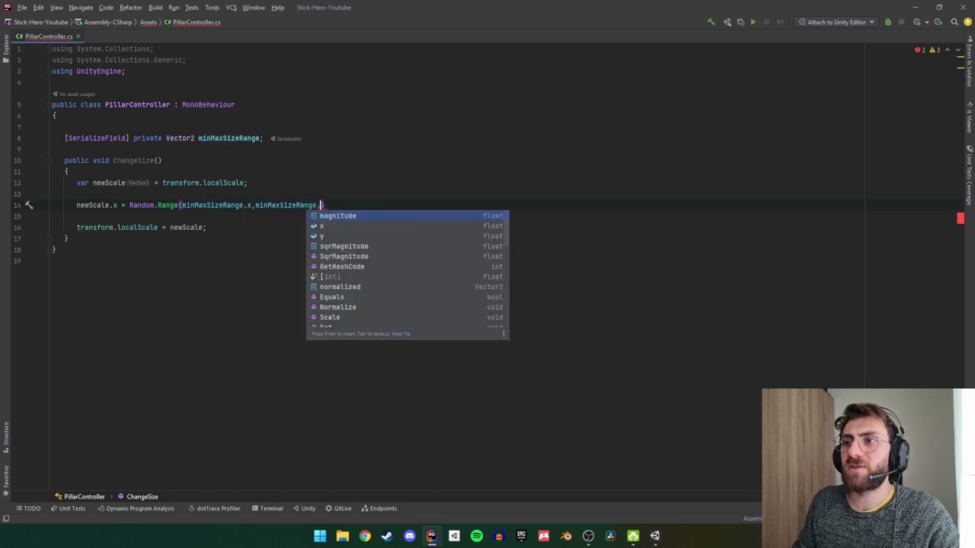
pyautogui.write('y')
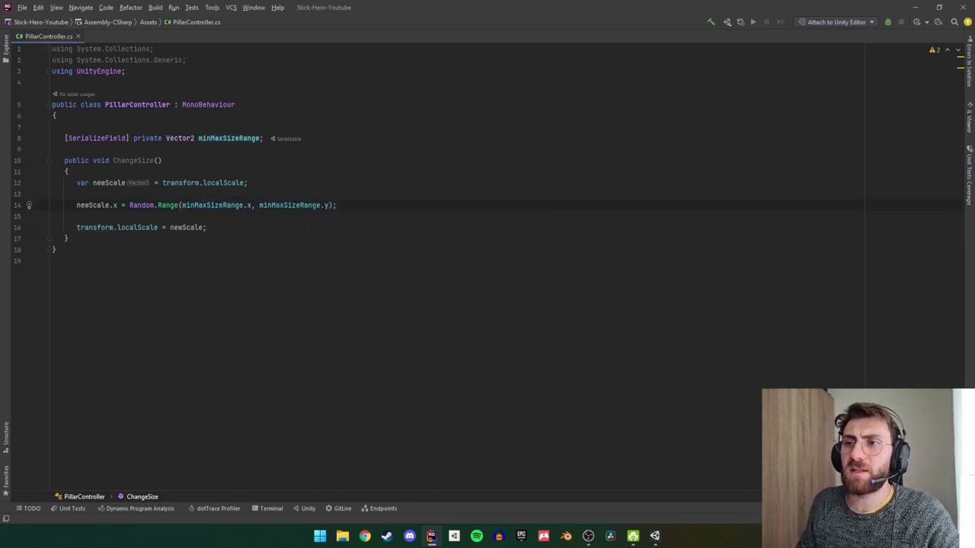
# Remove the extra blank lines inside ChangeSize.
pyautogui.click(206, 227)
pyautogui.press('BackSpace')
pyautogui.press('BackSpace')
pyautogui.click(53, 193)
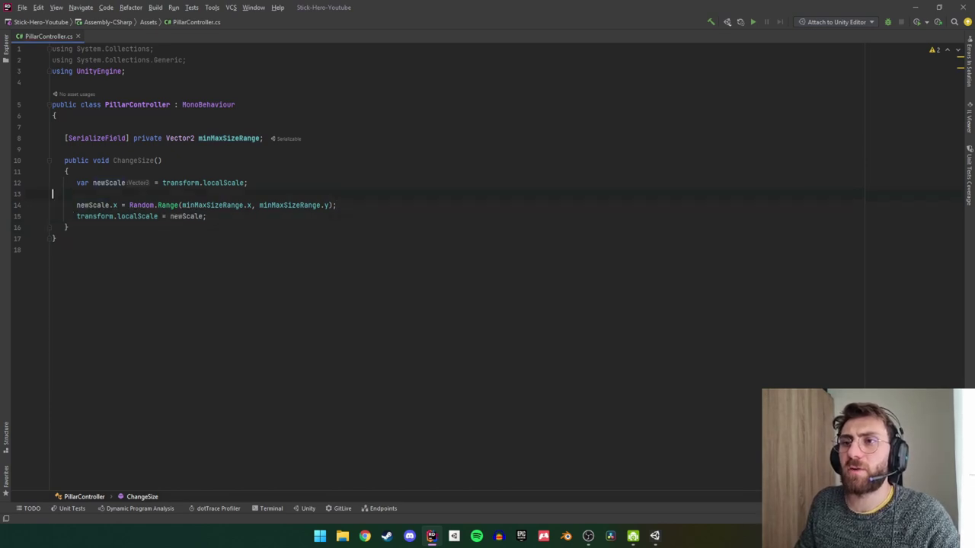
pyautogui.press('BackSpace')
pyautogui.press('Up')
pyautogui.press('Up')
# Add [ContextMenu(nameof(ChangeSize))] above the ChangeSize method.
pyautogui.press('Return')
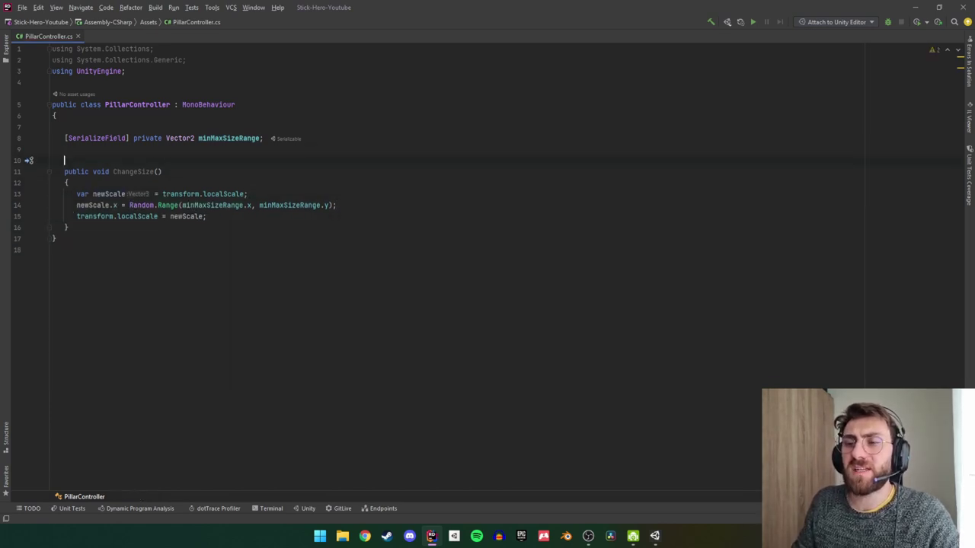
pyautogui.write('[Con')
pyautogui.press('Return')
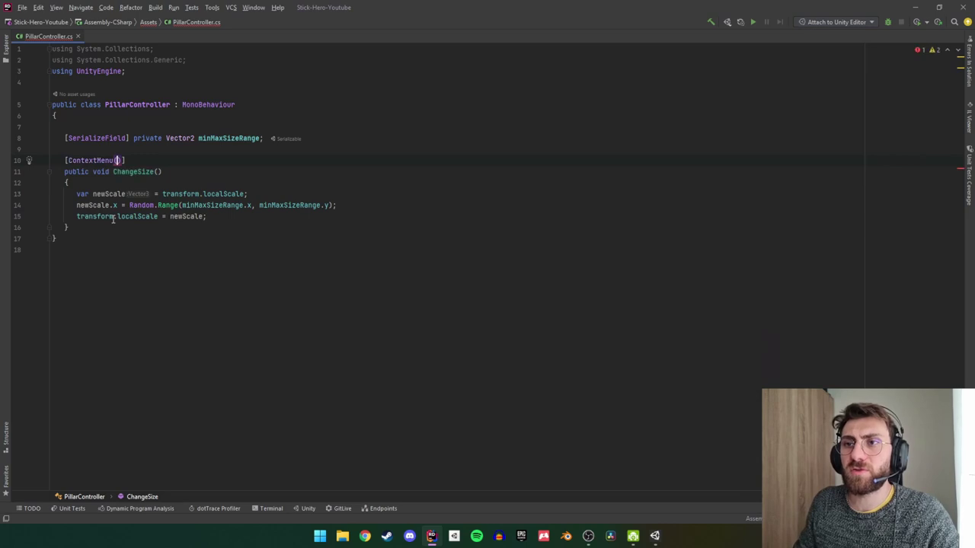
pyautogui.write('na')
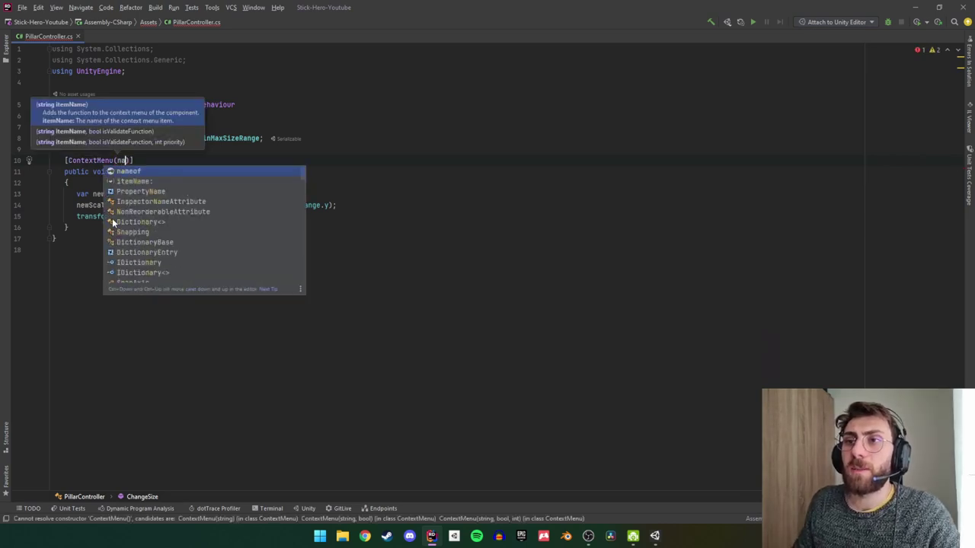
pyautogui.press('Return')
pyautogui.write('Ch)')
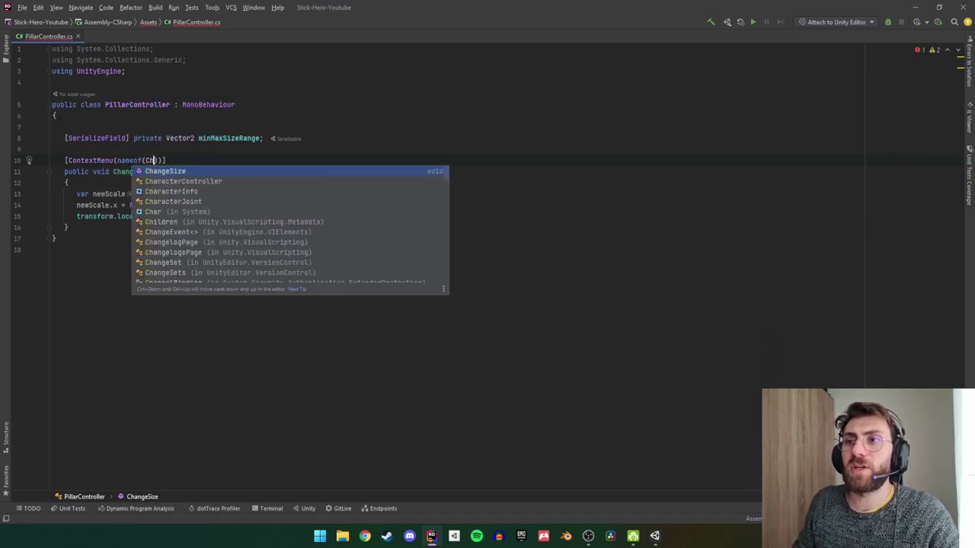
pyautogui.press('Return')
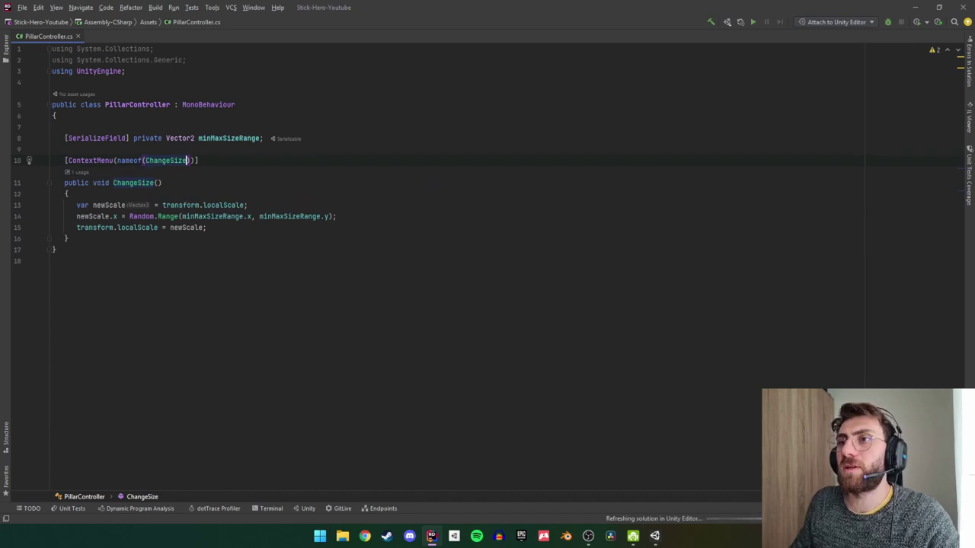
# In Unity, select the Pillar and scale it much narrower with the Scale tool.
pyautogui.click(656, 537)
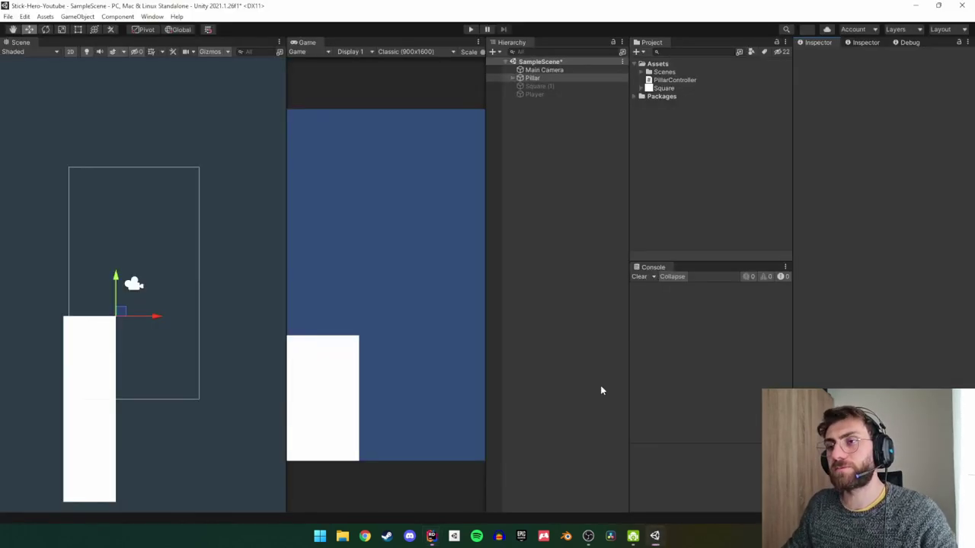
pyautogui.click(537, 78)
pyautogui.click(543, 70)
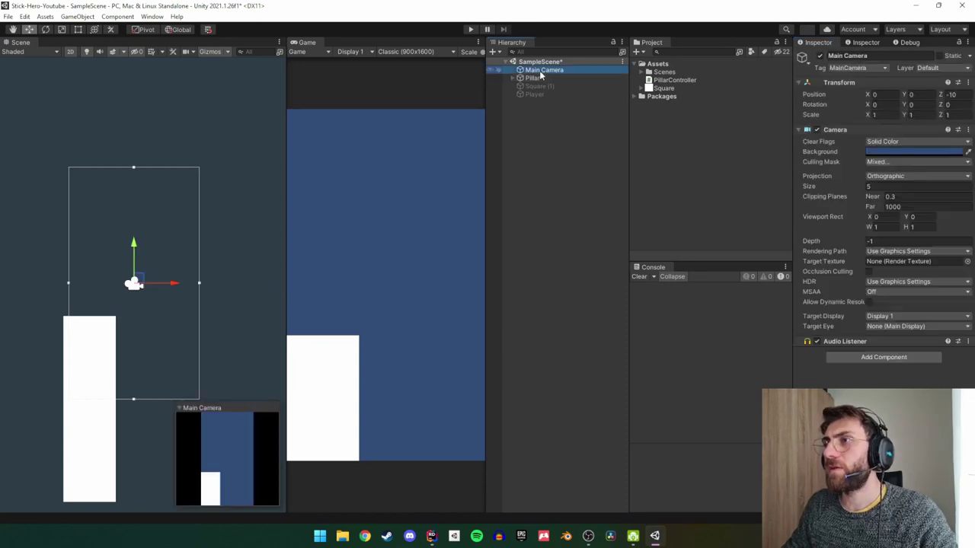
pyautogui.click(541, 78)
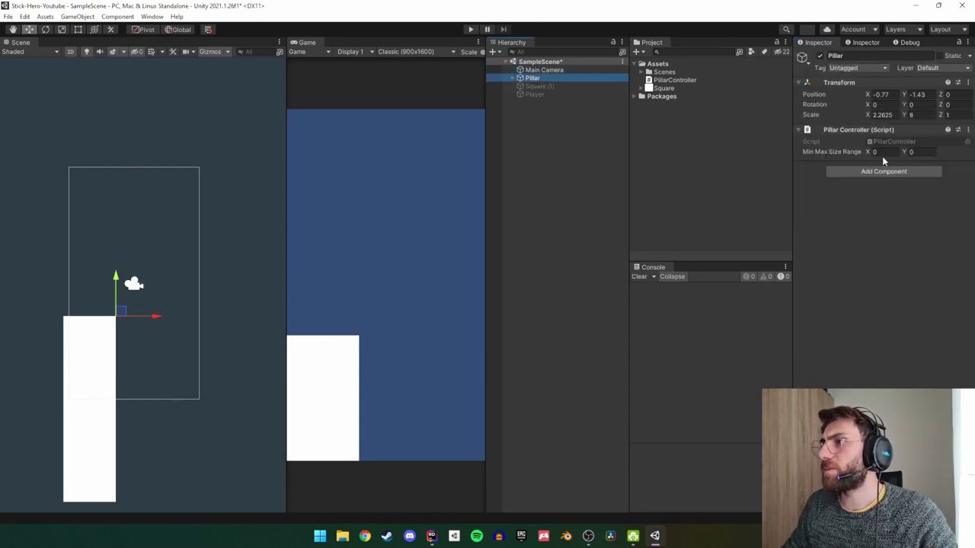
pyautogui.click(542, 70)
pyautogui.click(533, 78)
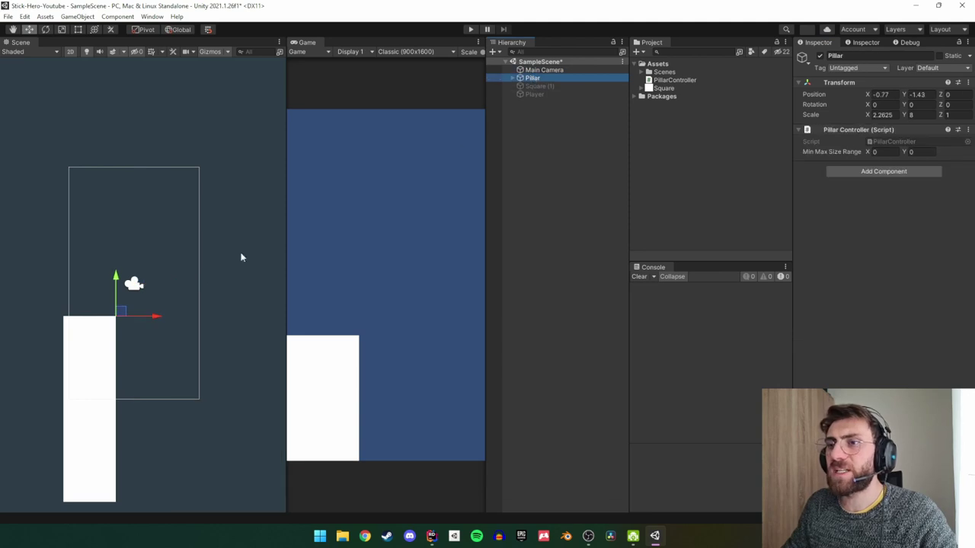
pyautogui.press('r')
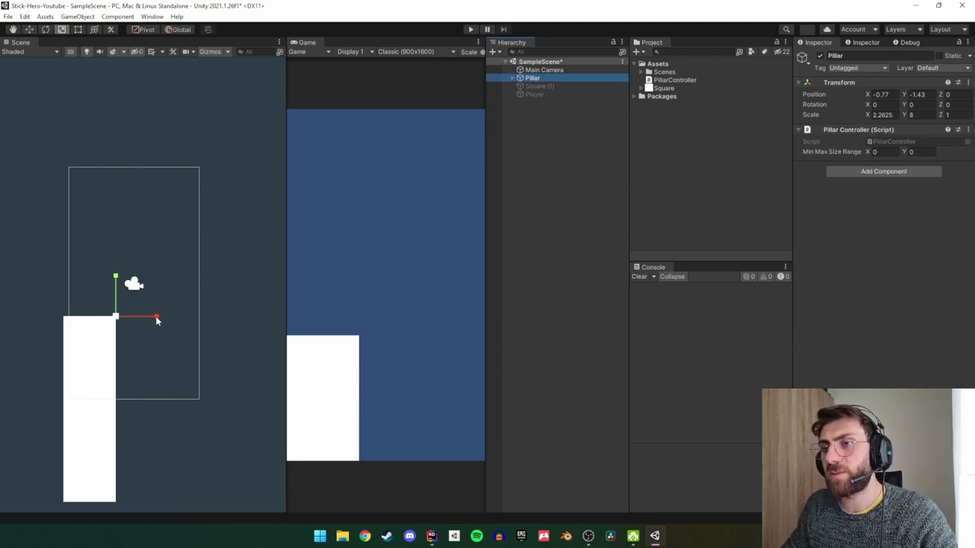
pyautogui.moveTo(156, 319); pyautogui.dragTo(125, 324)
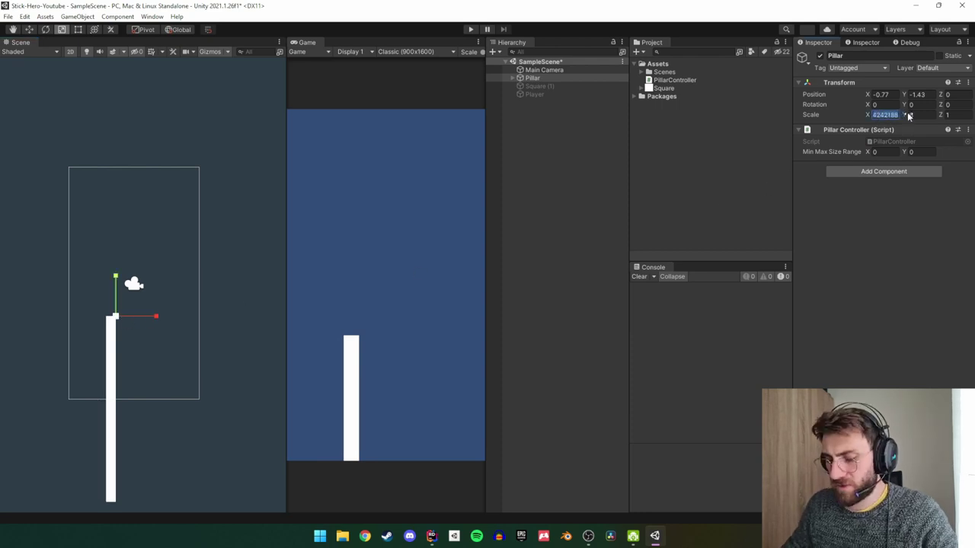
# Set Min Max Size Range to 0.3 and 2, after test-widening and moving the pillar right.
pyautogui.write('0.3')
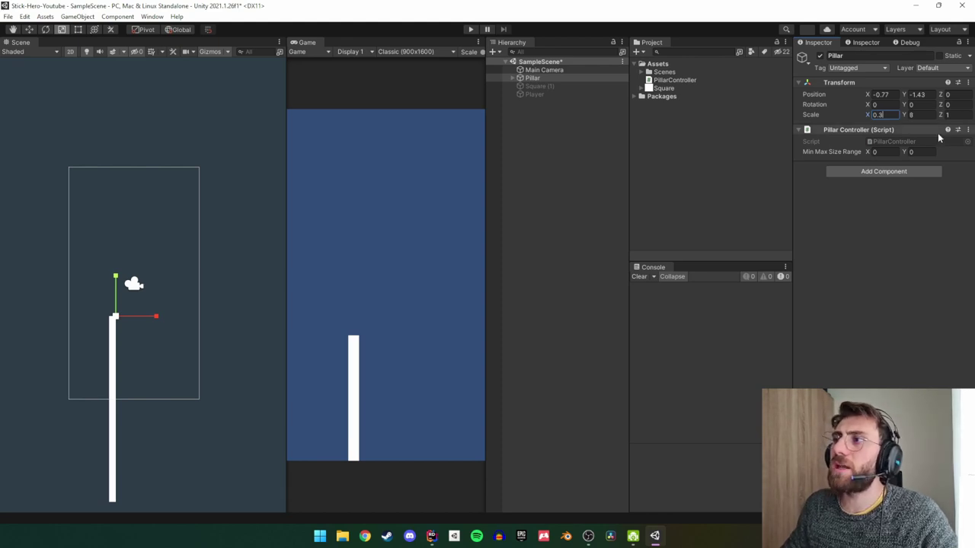
pyautogui.click(885, 152)
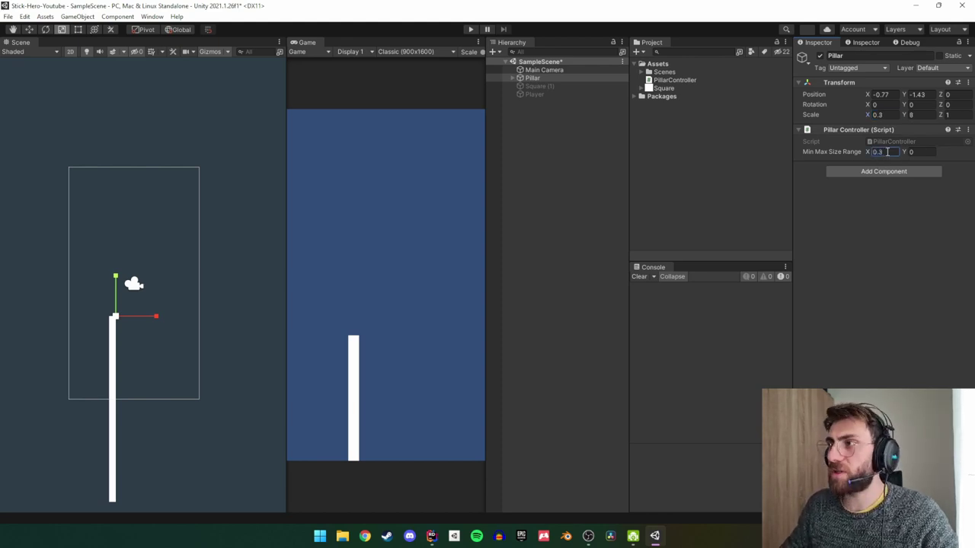
pyautogui.moveTo(868, 115); pyautogui.dragTo(910, 116)
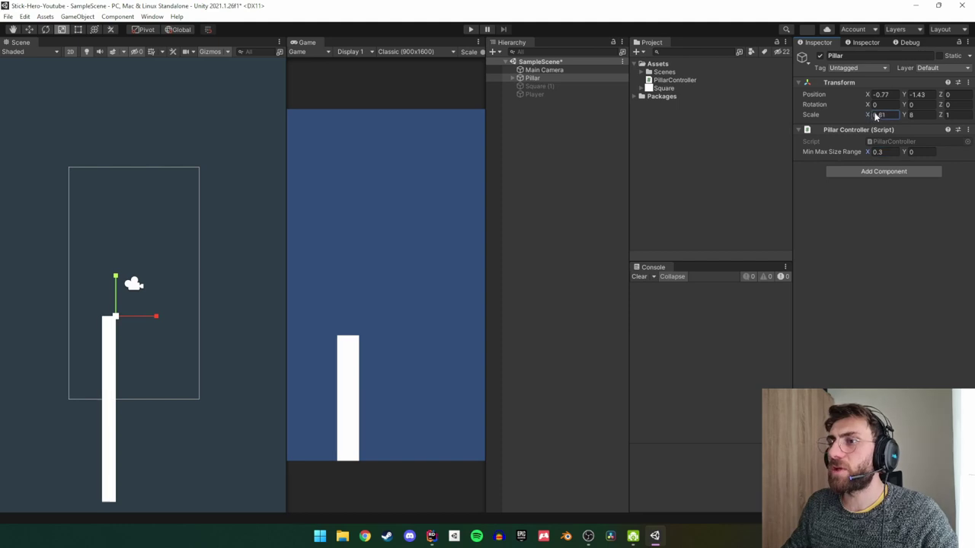
pyautogui.press('w')
pyautogui.moveTo(158, 319); pyautogui.dragTo(235, 319)
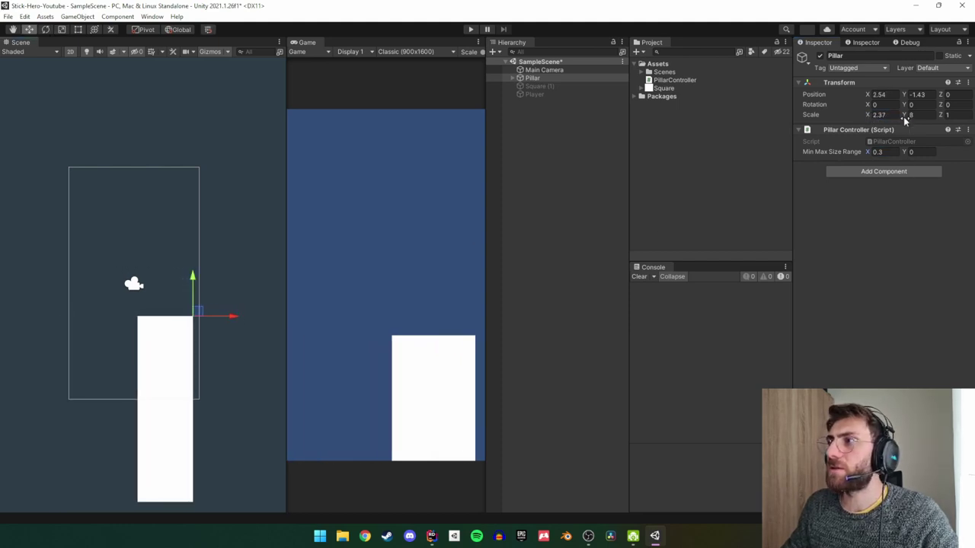
pyautogui.write('2.4')
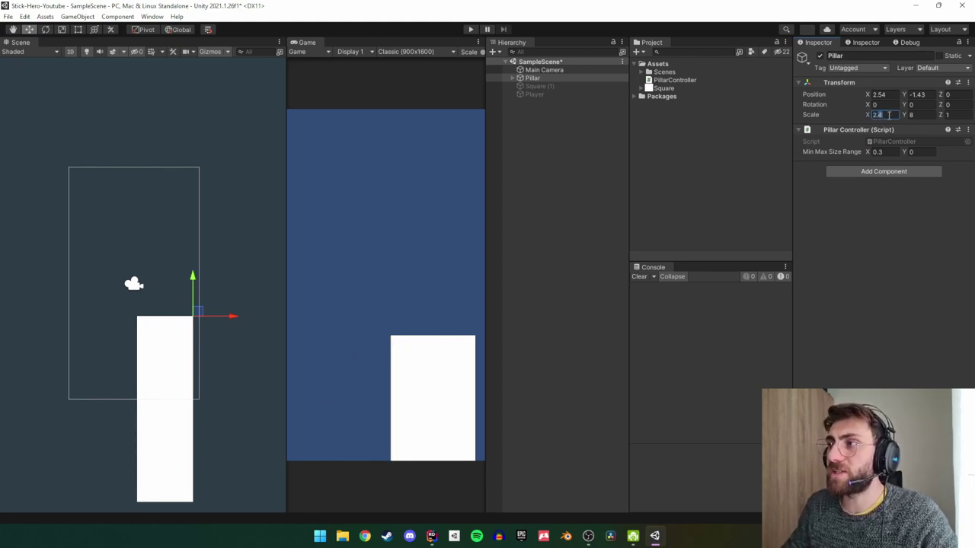
pyautogui.write('2')
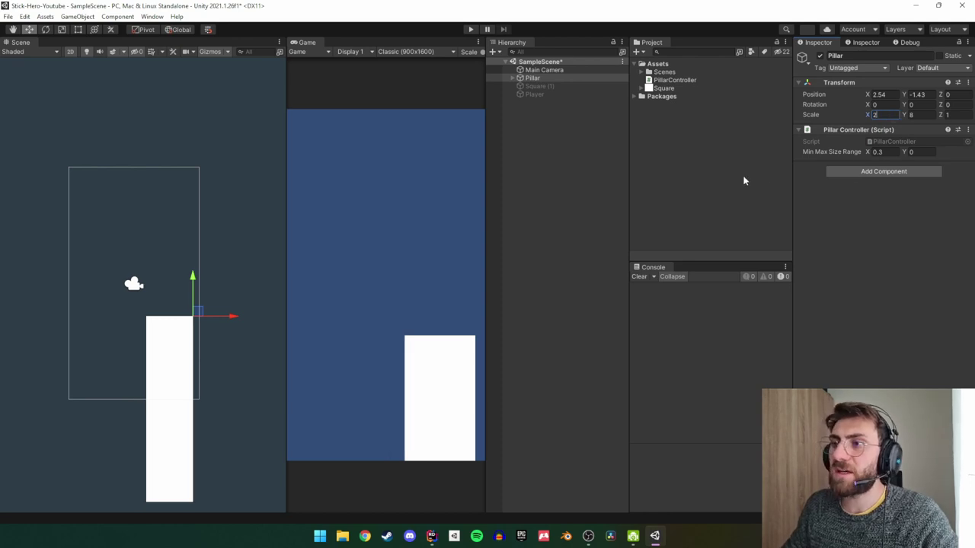
pyautogui.click(918, 152)
pyautogui.write('2')
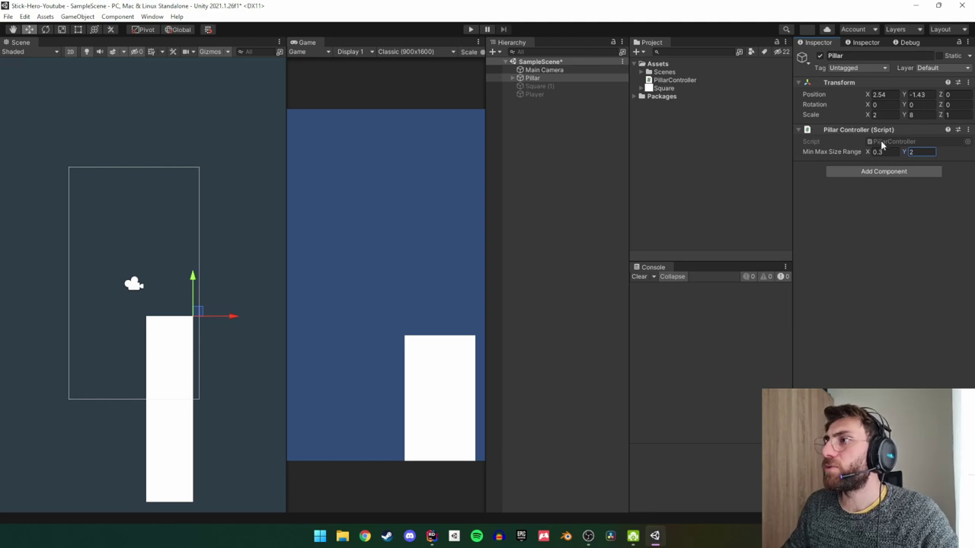
# Set the Pillar's Scale X to 1 and shift it back to the left.
pyautogui.click(890, 114)
pyautogui.write('1')
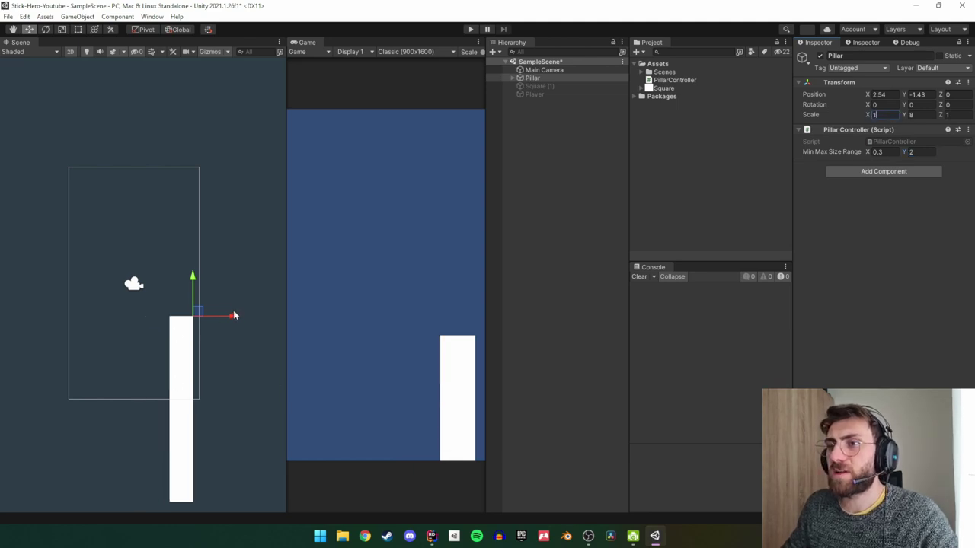
pyautogui.moveTo(234, 316); pyautogui.dragTo(210, 316)
# Run ChangeSize from the Pillar Controller's context menu five times to randomize the pillar width.
pyautogui.click(968, 130)
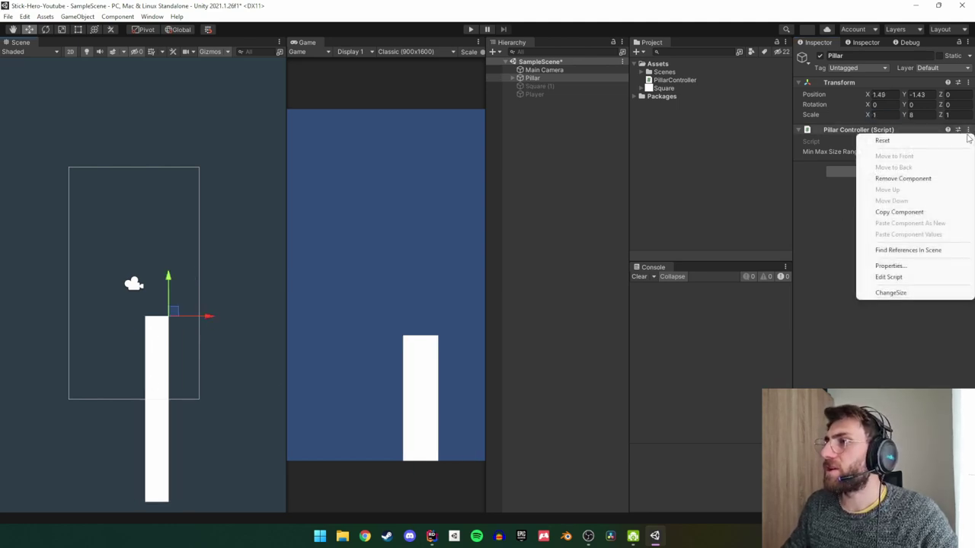
pyautogui.click(893, 294)
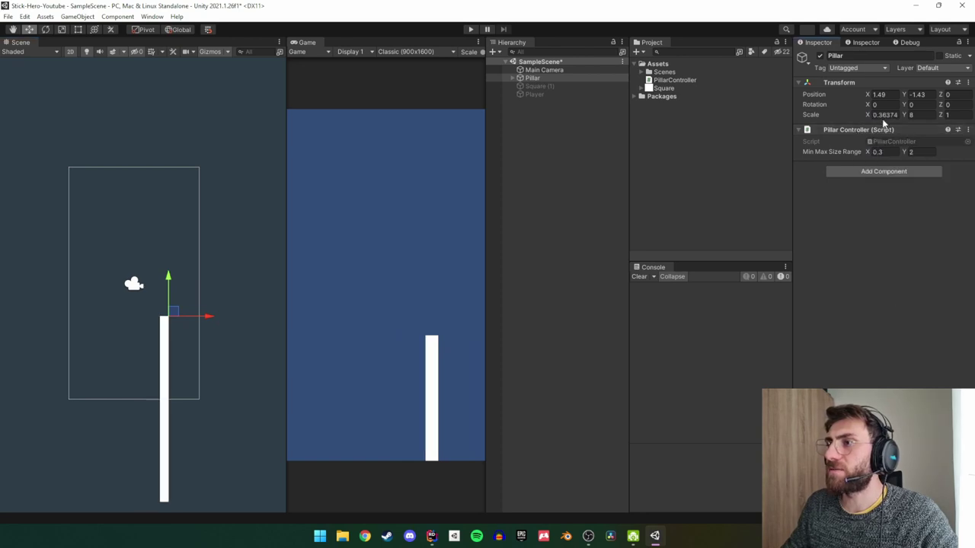
pyautogui.click(968, 130)
pyautogui.click(905, 293)
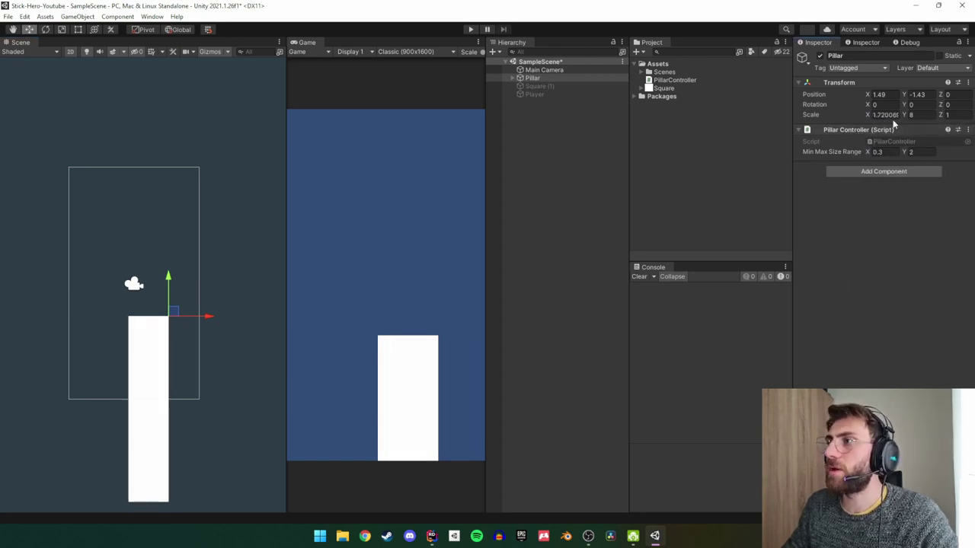
pyautogui.click(968, 130)
pyautogui.click(917, 295)
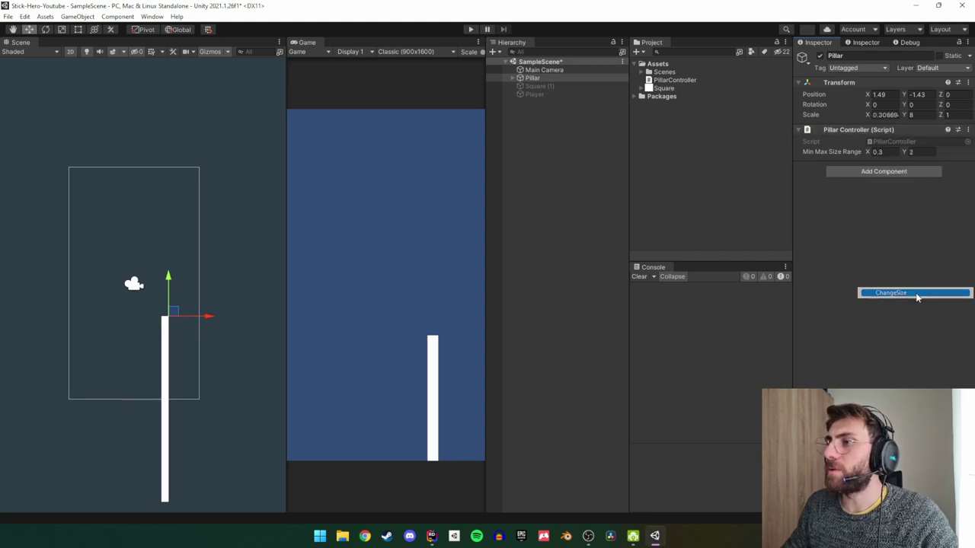
pyautogui.click(967, 132)
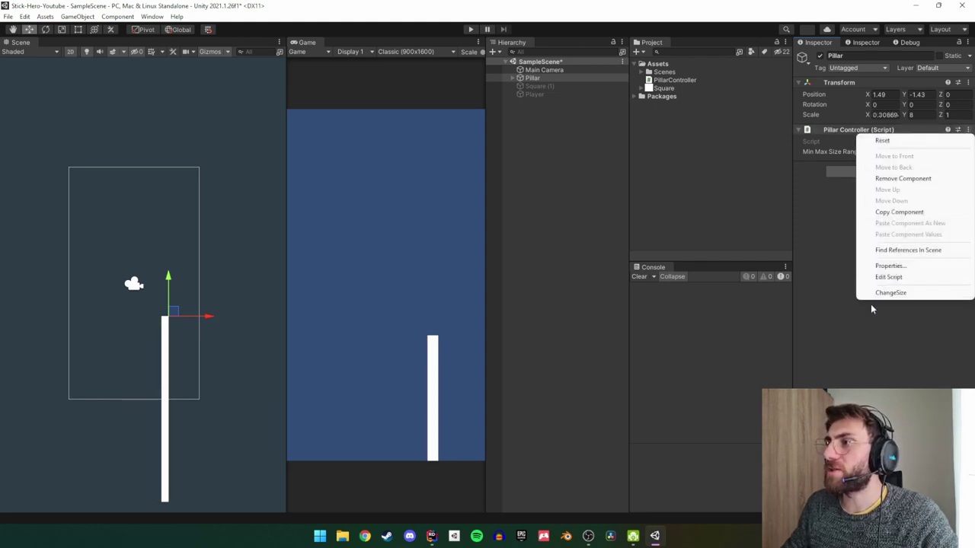
pyautogui.click(875, 296)
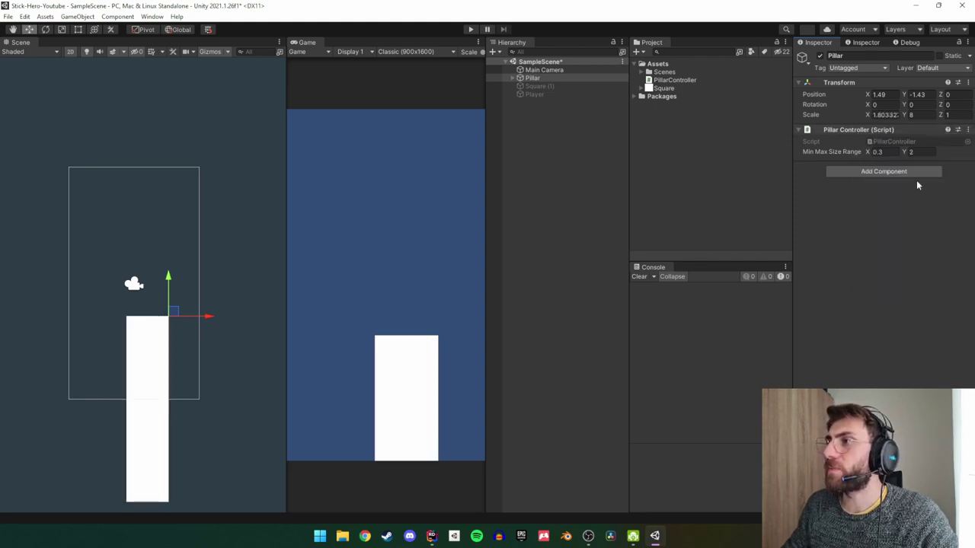
pyautogui.click(968, 133)
pyautogui.click(872, 294)
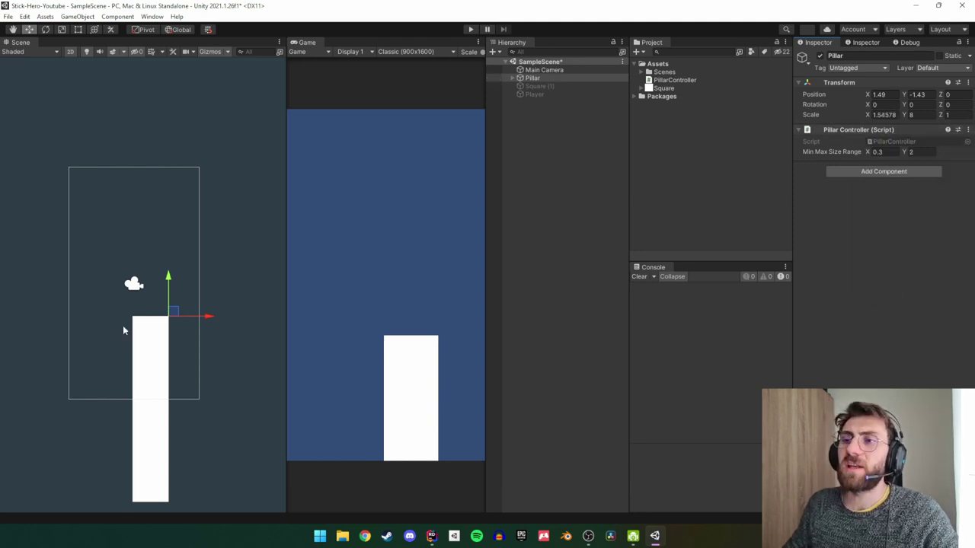
# Move the pillar to the left edge, activate the Player, and set it on the pillar's top.
pyautogui.moveTo(211, 320); pyautogui.dragTo(136, 326)
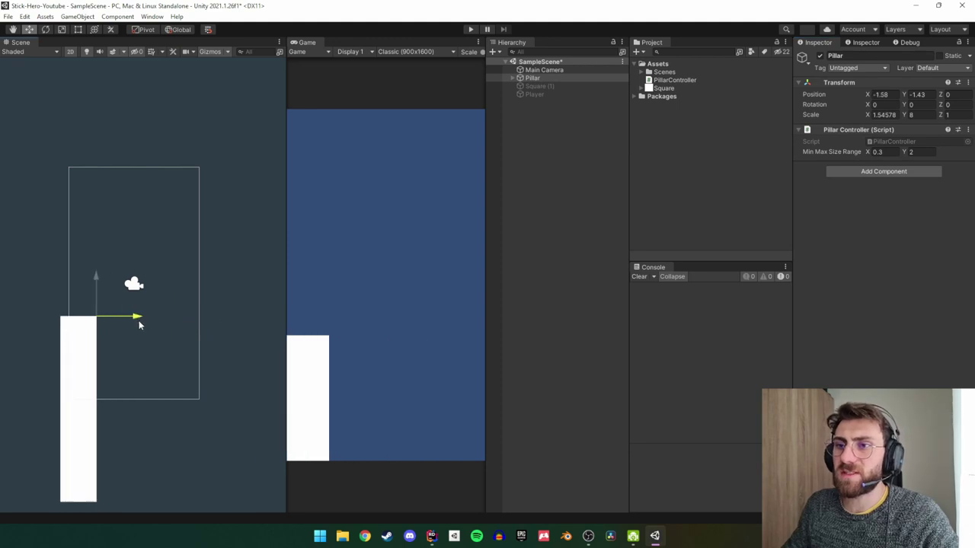
pyautogui.click(537, 94)
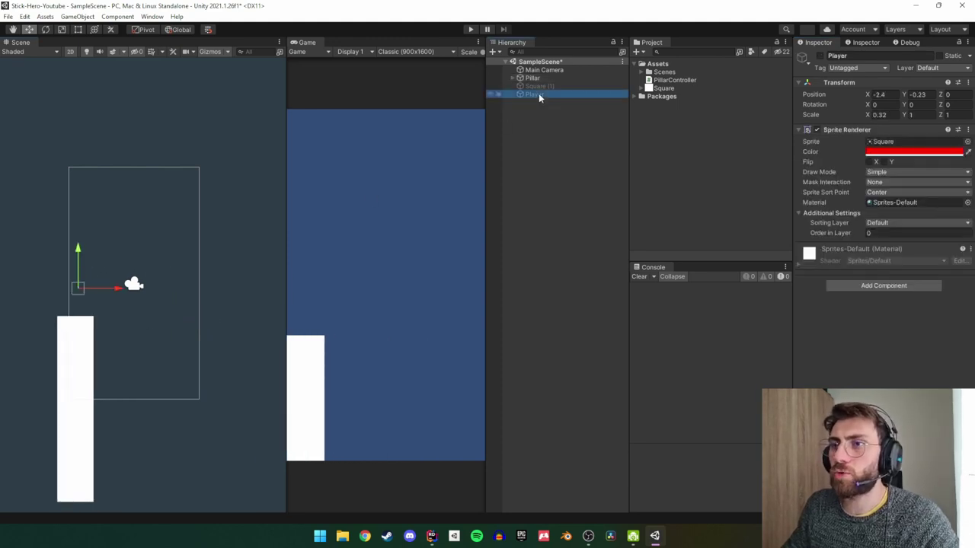
pyautogui.hotkey('alt', 'shift', 'a')
pyautogui.moveTo(101, 285); pyautogui.dragTo(100, 301)
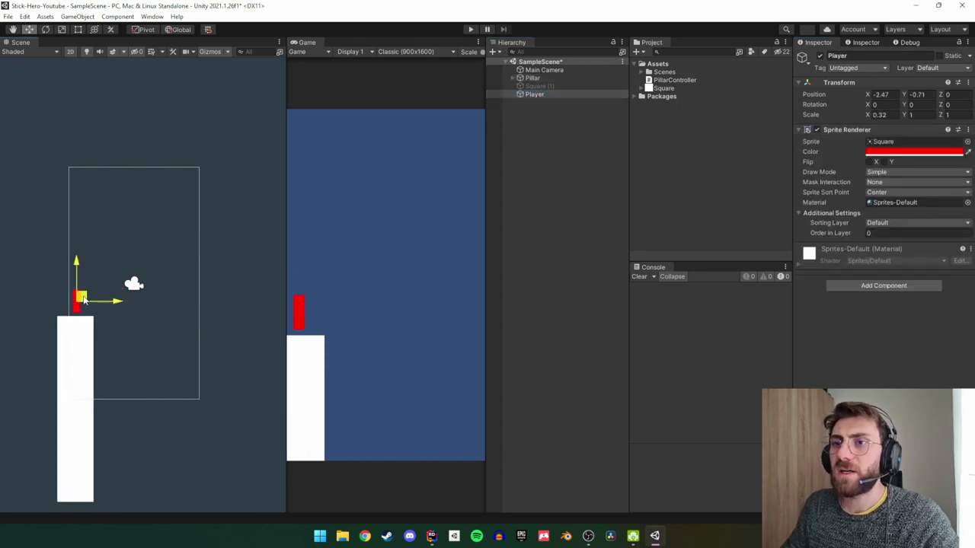
pyautogui.click(549, 77)
pyautogui.hotkey('ctrl', 'd')
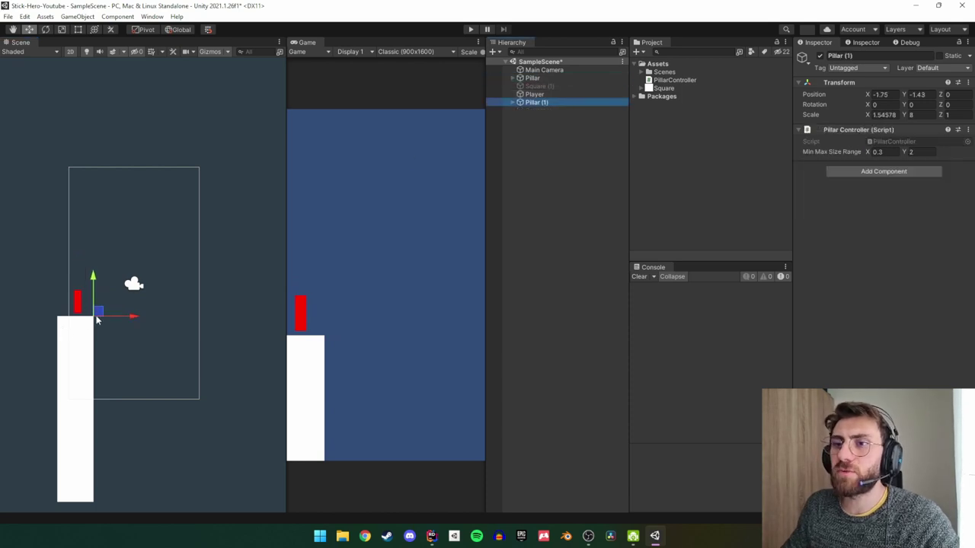
pyautogui.moveTo(96, 320); pyautogui.dragTo(270, 314)
pyautogui.moveTo(270, 314); pyautogui.dragTo(180, 312, button='middle')
pyautogui.scroll(-1, 169, 321)
pyautogui.moveTo(238, 303); pyautogui.dragTo(159, 319)
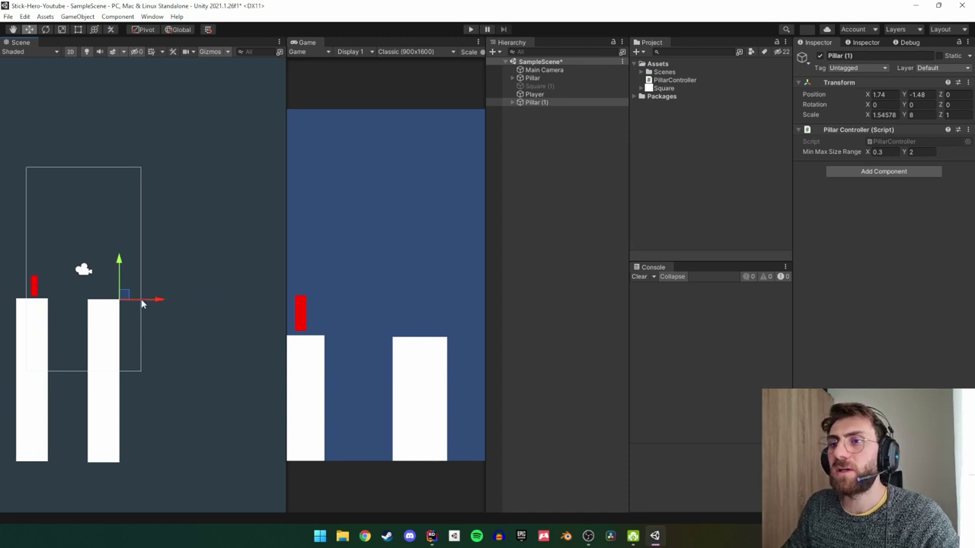
pyautogui.moveTo(144, 299); pyautogui.dragTo(154, 300)
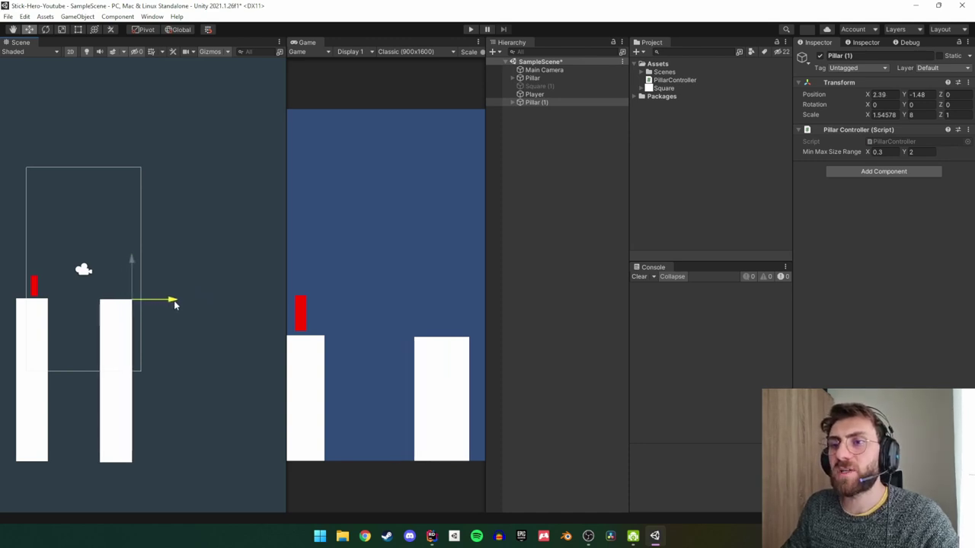
pyautogui.click(534, 93)
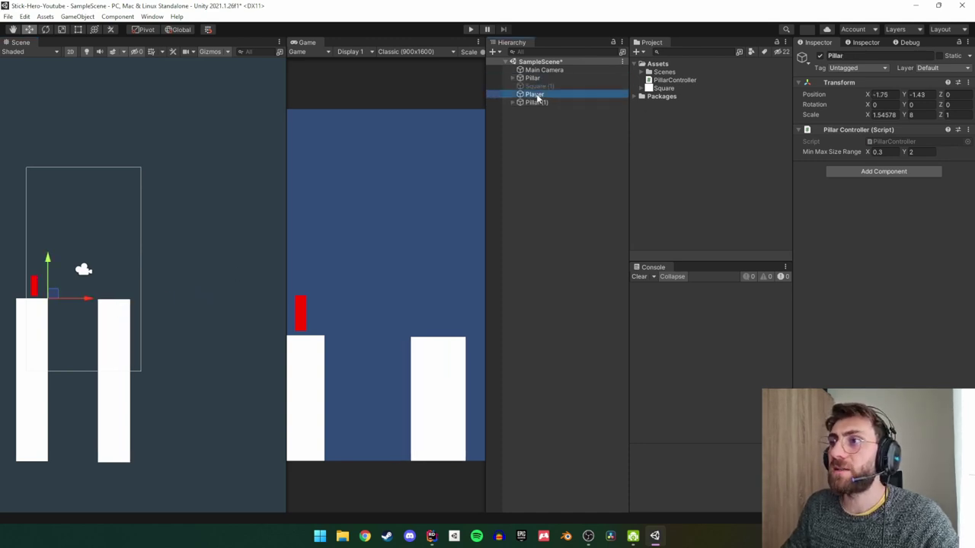
pyautogui.moveTo(74, 285)
pyautogui.mouseDown()
pyautogui.moveTo(155, 284)
pyautogui.moveTo(205, 268)
pyautogui.mouseUp()
pyautogui.click(563, 70)
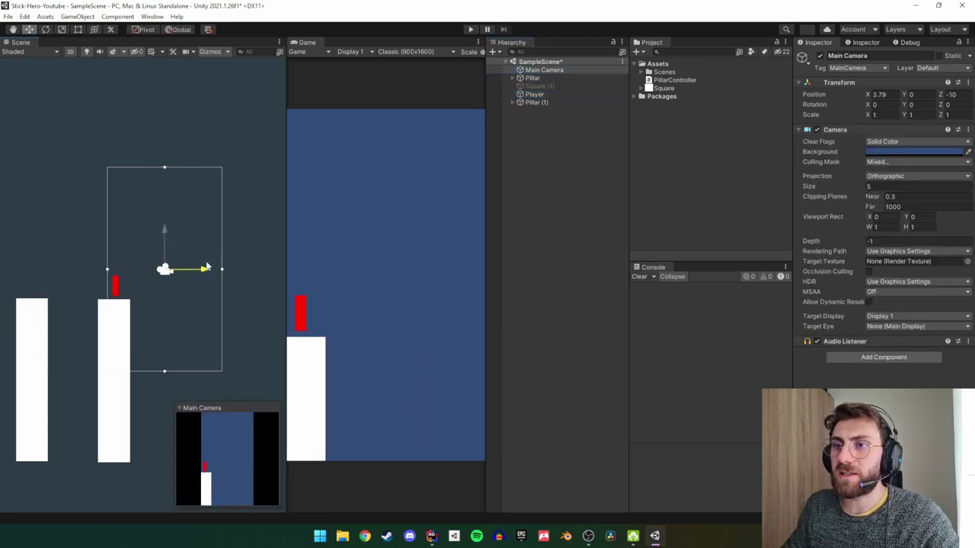
pyautogui.moveTo(257, 303); pyautogui.dragTo(233, 293, button='middle')
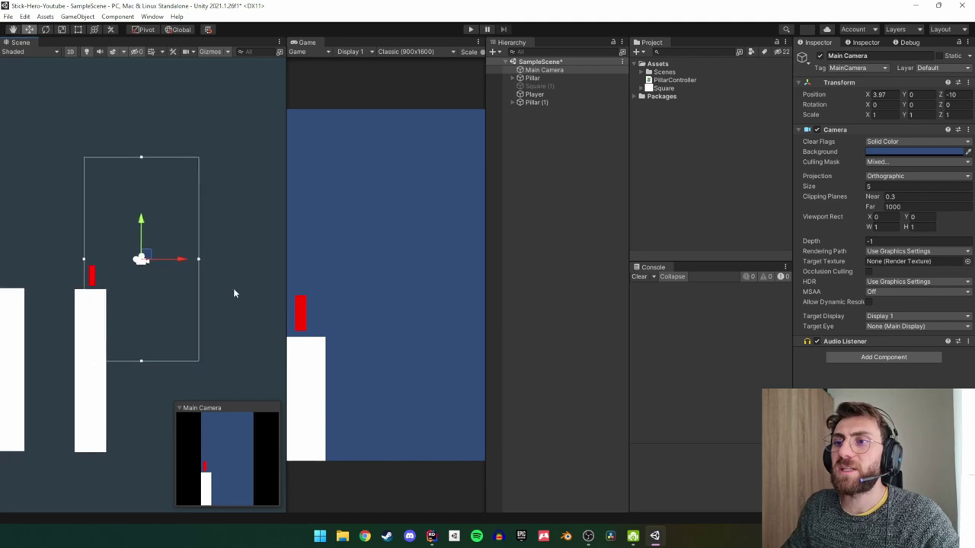
pyautogui.click(28, 349)
pyautogui.hotkey('ctrl', 'd')
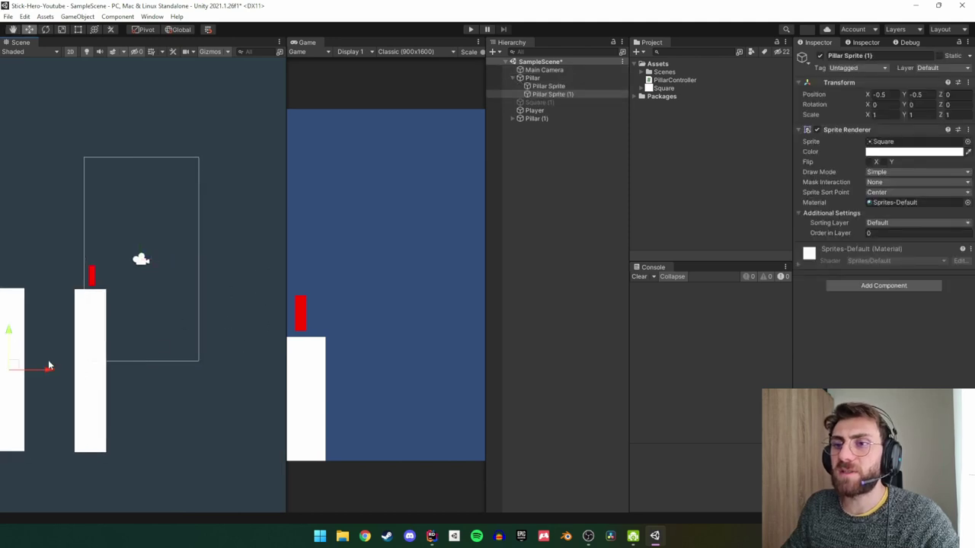
pyautogui.moveTo(48, 360)
pyautogui.mouseDown()
pyautogui.moveTo(319, 373)
pyautogui.moveTo(224, 370)
pyautogui.mouseUp()
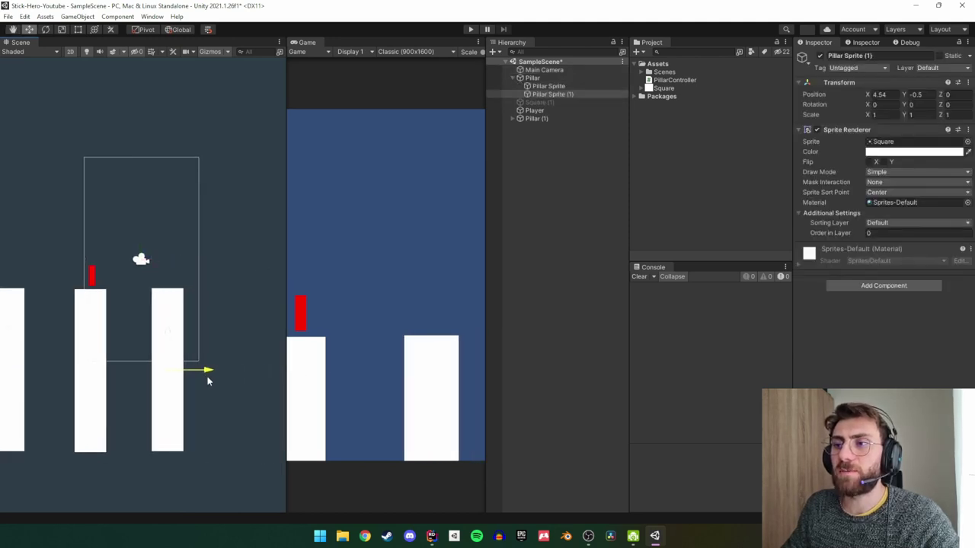
pyautogui.hotkey('ctrl', 'z')
pyautogui.hotkey('ctrl', 'z')
pyautogui.hotkey('ctrl', 'z')
pyautogui.hotkey('ctrl', 'z')
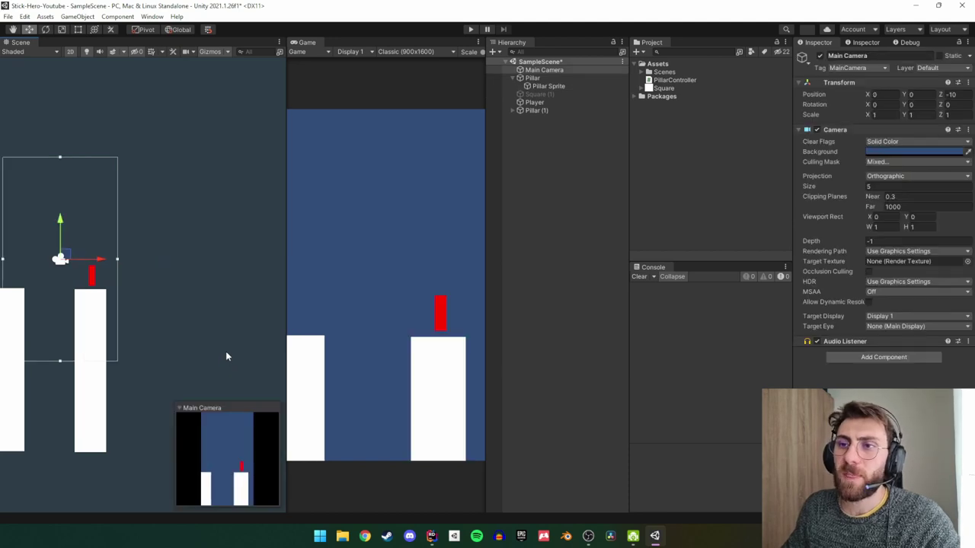
pyautogui.hotkey('ctrl', 'z')
pyautogui.hotkey('ctrl', 'z')
pyautogui.hotkey('ctrl', 'z')
pyautogui.hotkey('ctrl', 'z')
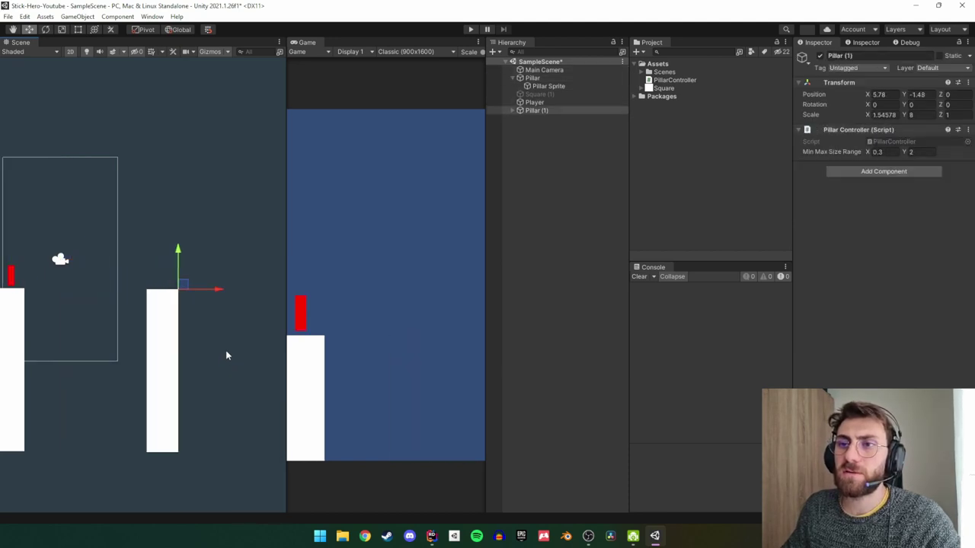
pyautogui.hotkey('ctrl', 'z')
pyautogui.hotkey('ctrl', 'z')
pyautogui.hotkey('ctrl', 'z')
pyautogui.hotkey('ctrl', 'z')
pyautogui.hotkey('ctrl', 'z')
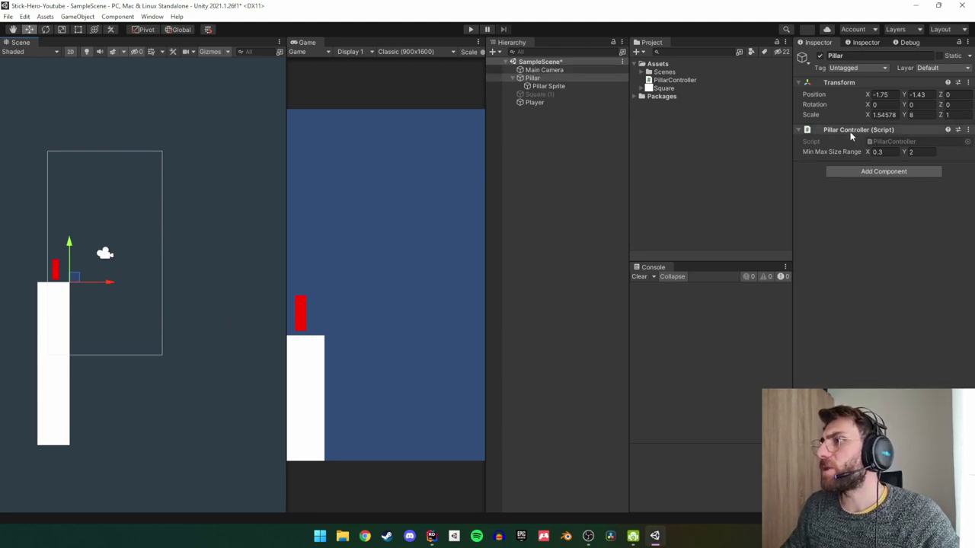
# Set the Pillar's X scale to 1.5 and save it as a prefab in Assets.
pyautogui.click(882, 114)
pyautogui.write('1')
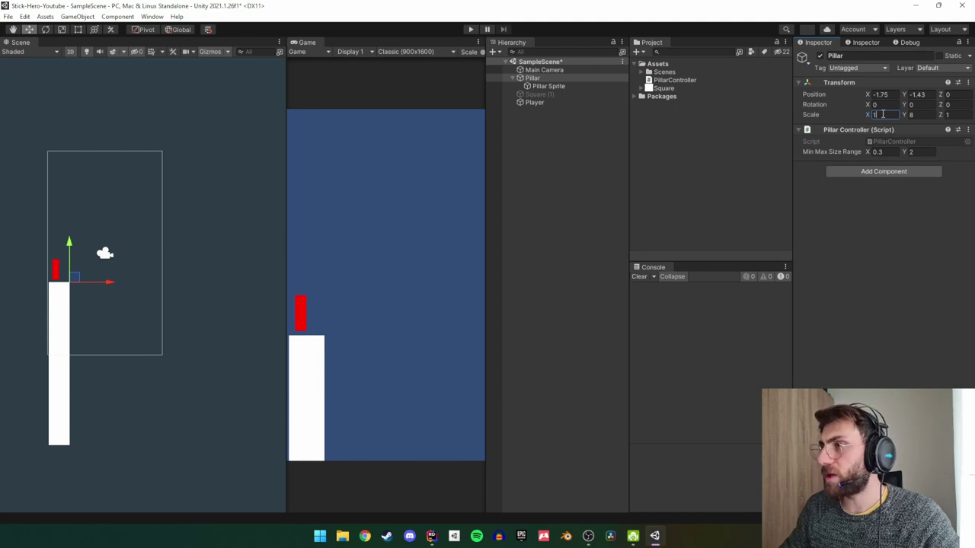
pyautogui.write('.5')
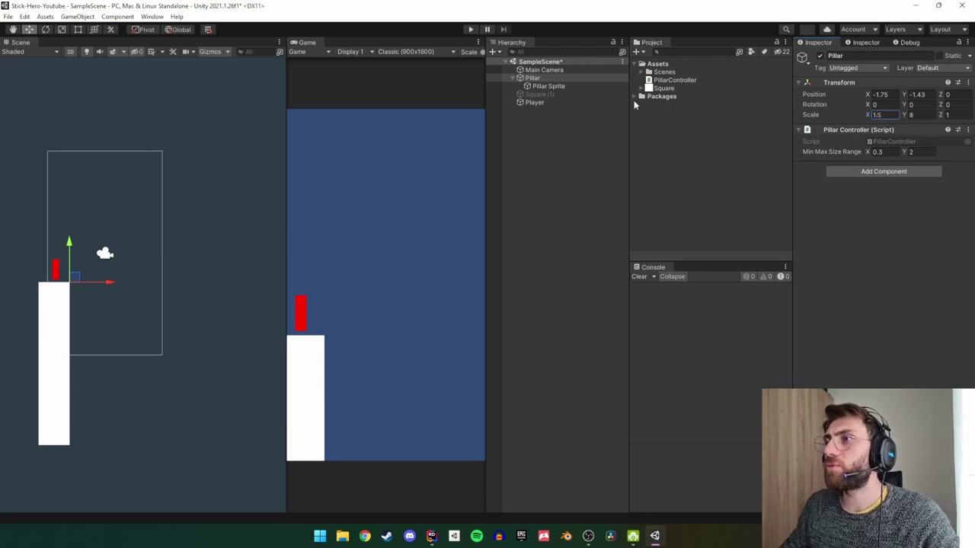
pyautogui.click(514, 79)
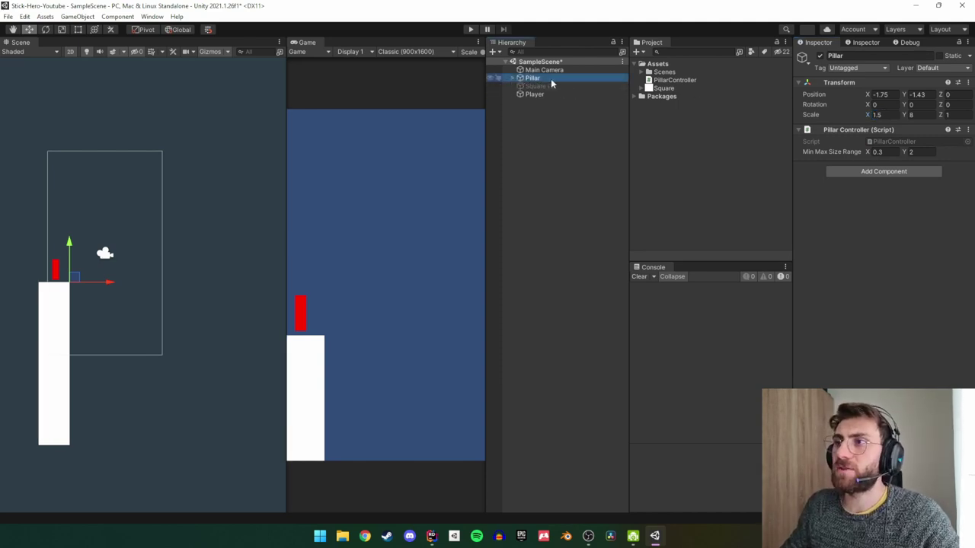
pyautogui.moveTo(532, 84); pyautogui.dragTo(658, 65)
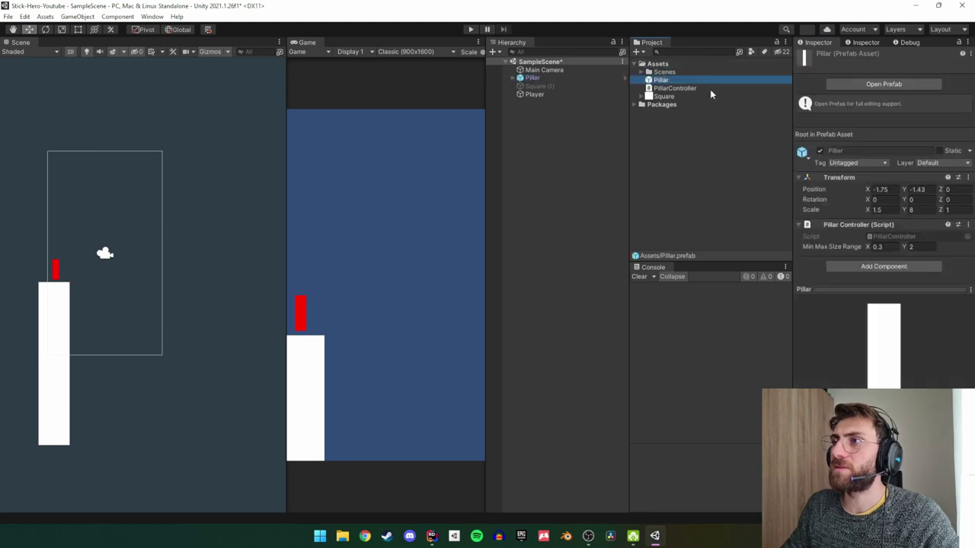
# Click through Pillar, Square (1) and Player in the Hierarchy.
pyautogui.click(554, 79)
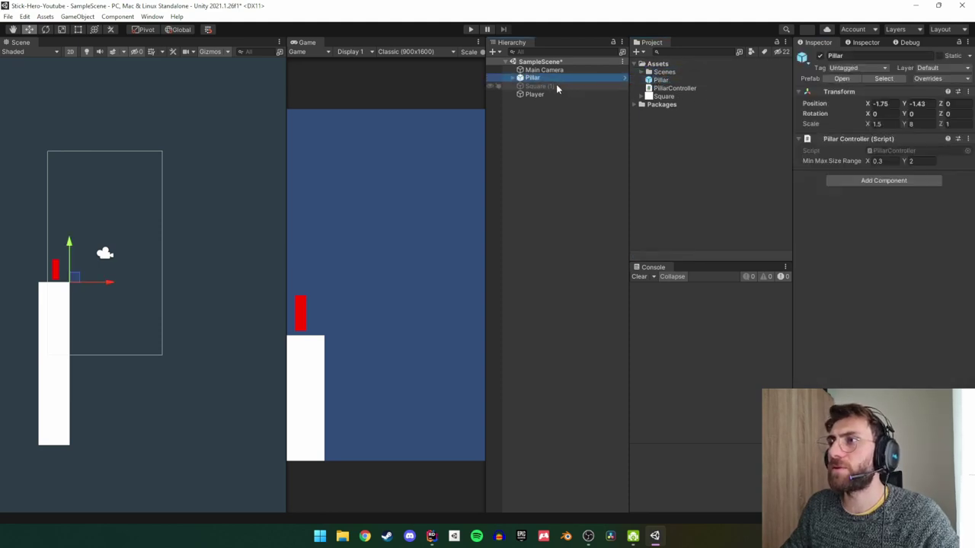
pyautogui.click(555, 86)
pyautogui.click(548, 94)
pyautogui.click(548, 86)
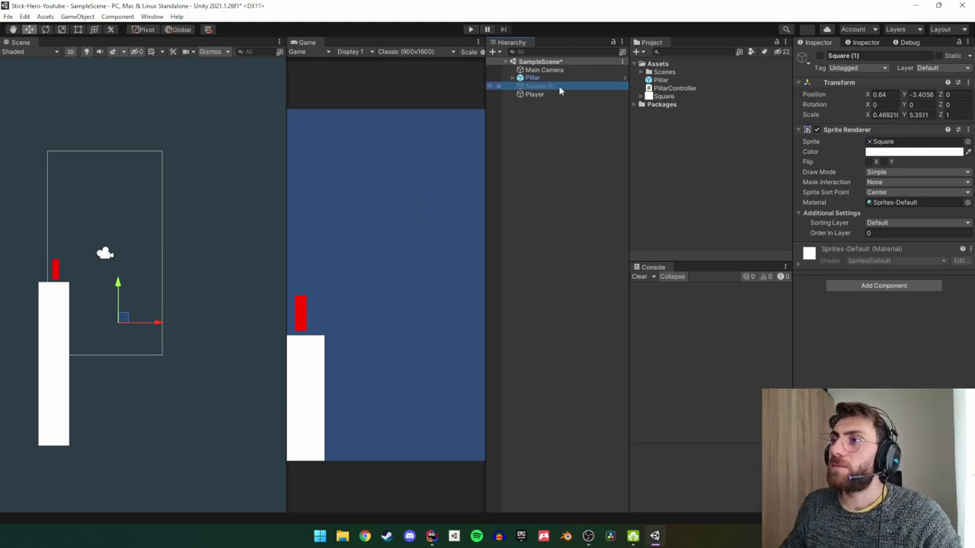
# Open PillarController in Rider and declare public class PillarManager : MonoBehaviour below it.
pyautogui.click(661, 89)
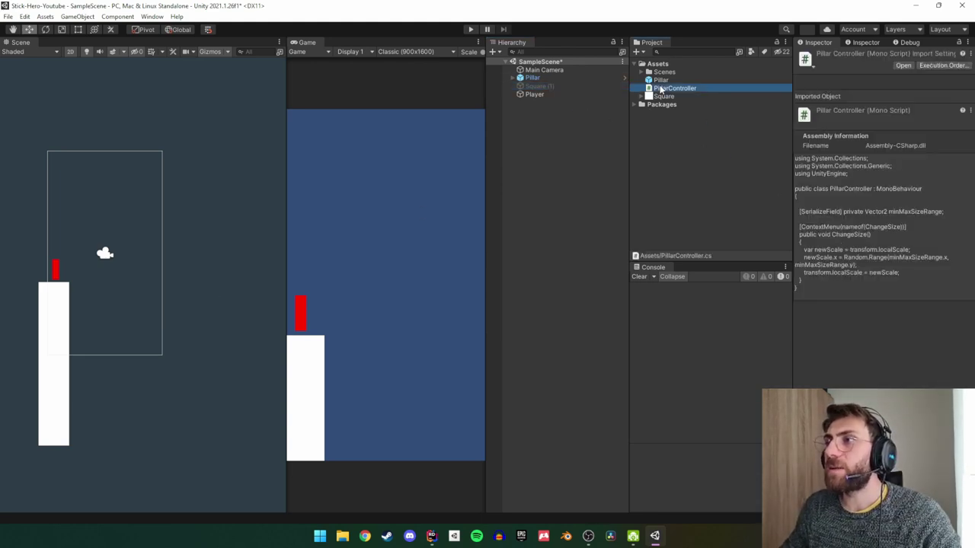
pyautogui.doubleClick(661, 89)
pyautogui.click(76, 272)
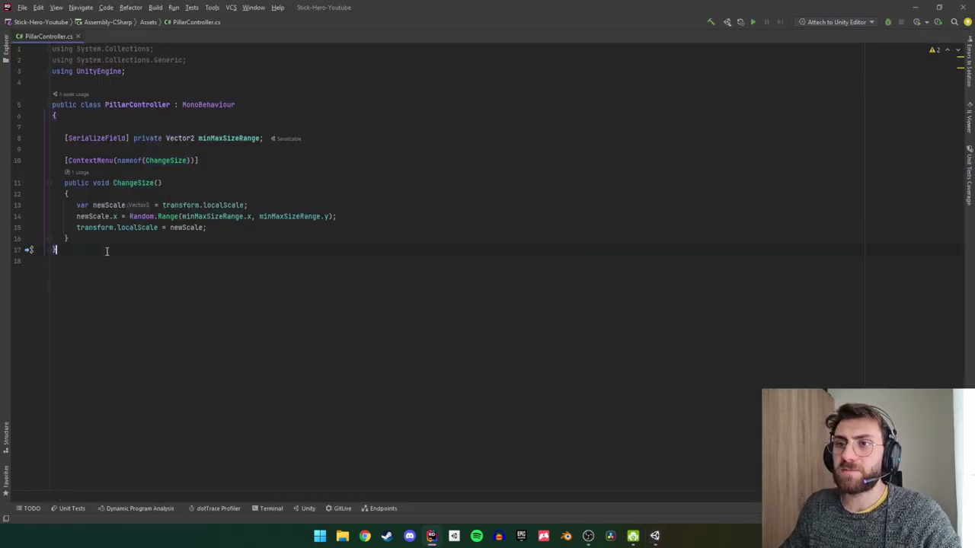
pyautogui.write('public cl')
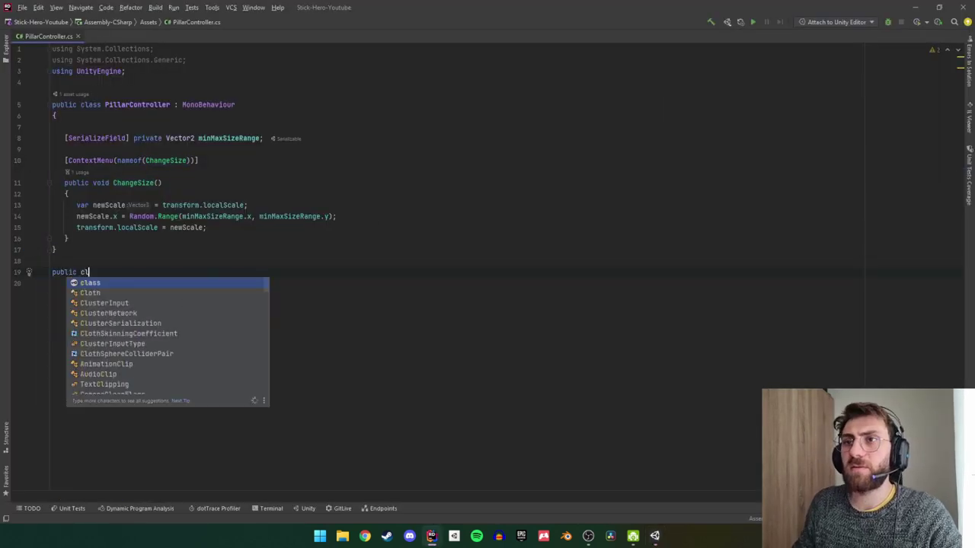
pyautogui.write('ass PillarManager : ')
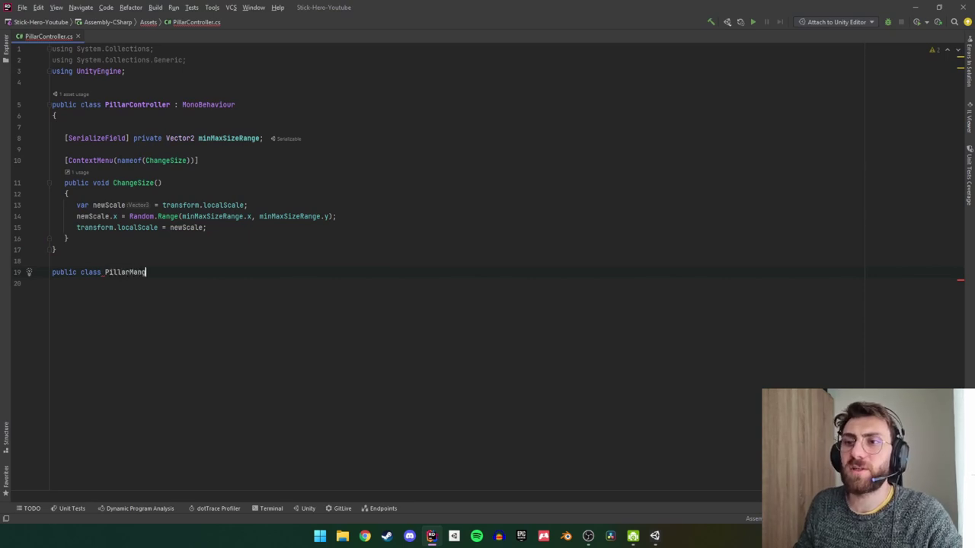
pyautogui.write('mono')
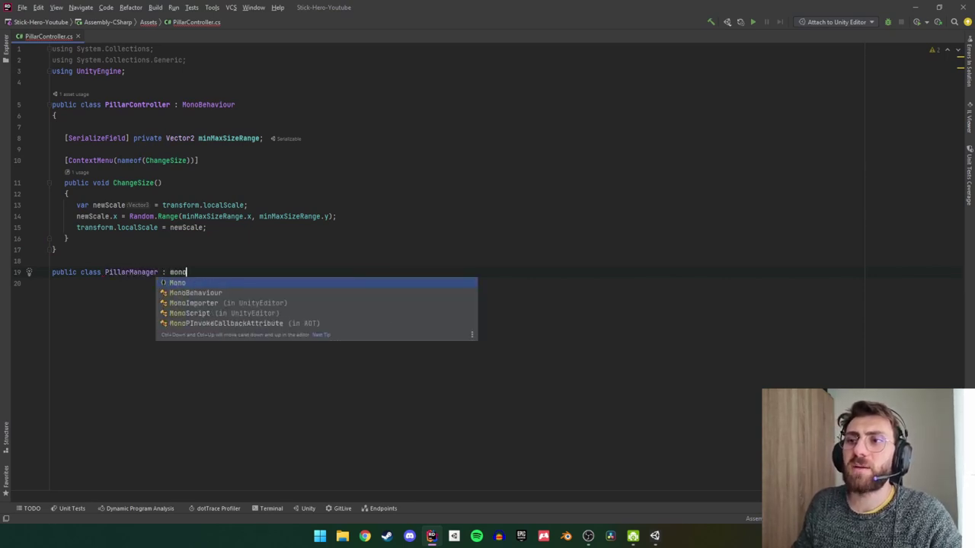
pyautogui.press('Down')
pyautogui.press('Return')
pyautogui.press('Return')
pyautogui.write('{')
pyautogui.press('Return')
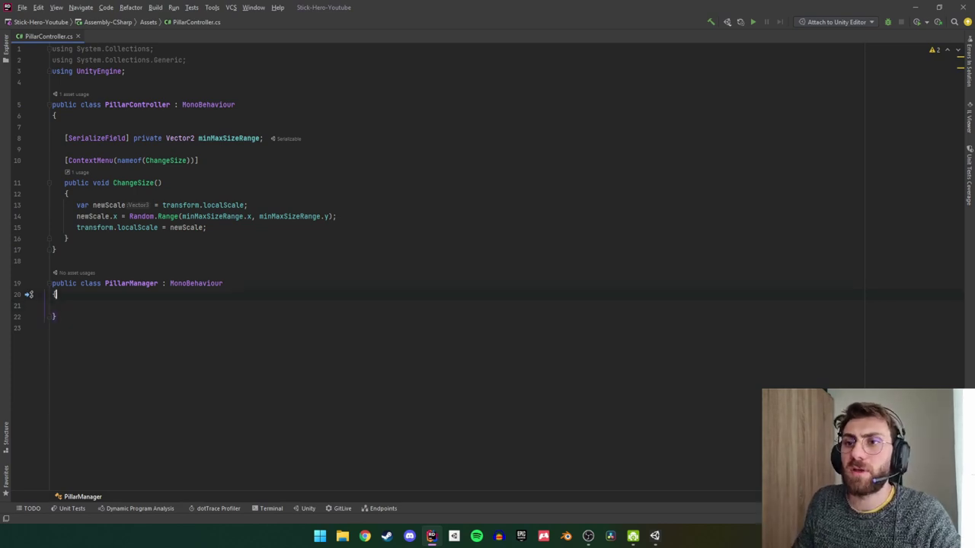
# Remove a stray blank line and begin a [SerializeField] private field in PillarManager.
pyautogui.click(65, 216)
pyautogui.press('BackSpace')
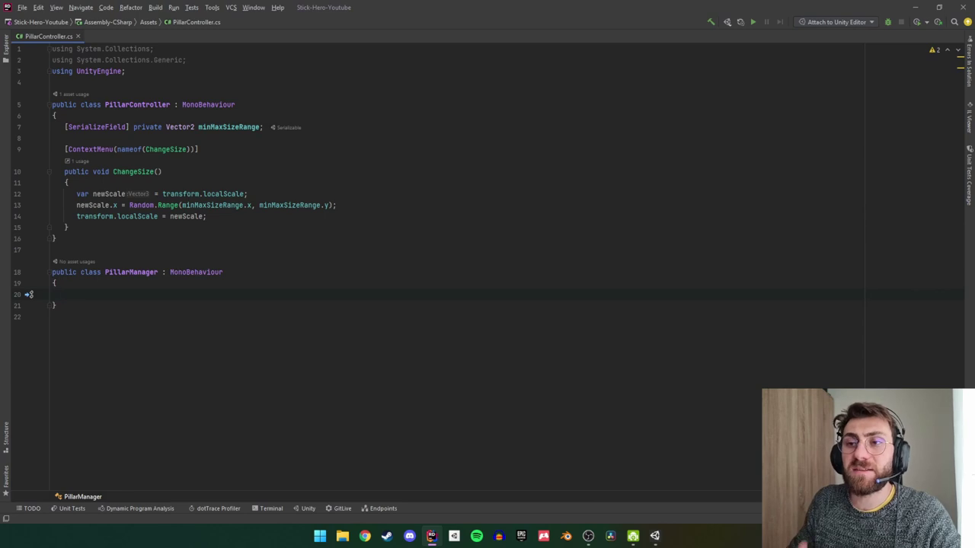
pyautogui.write('[ser')
pyautogui.press('Return')
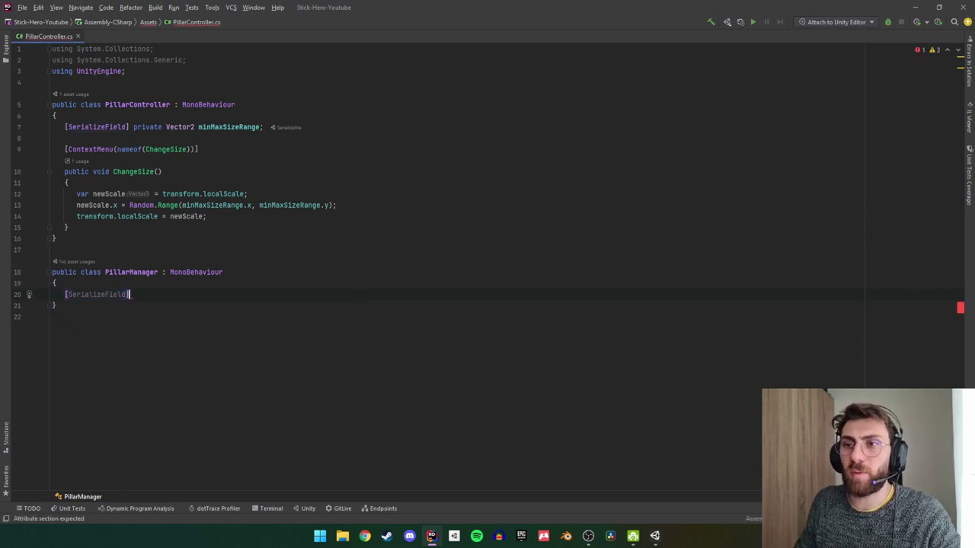
pyautogui.write(' p')
pyautogui.press('Return')
pyautogui.press('Escape')
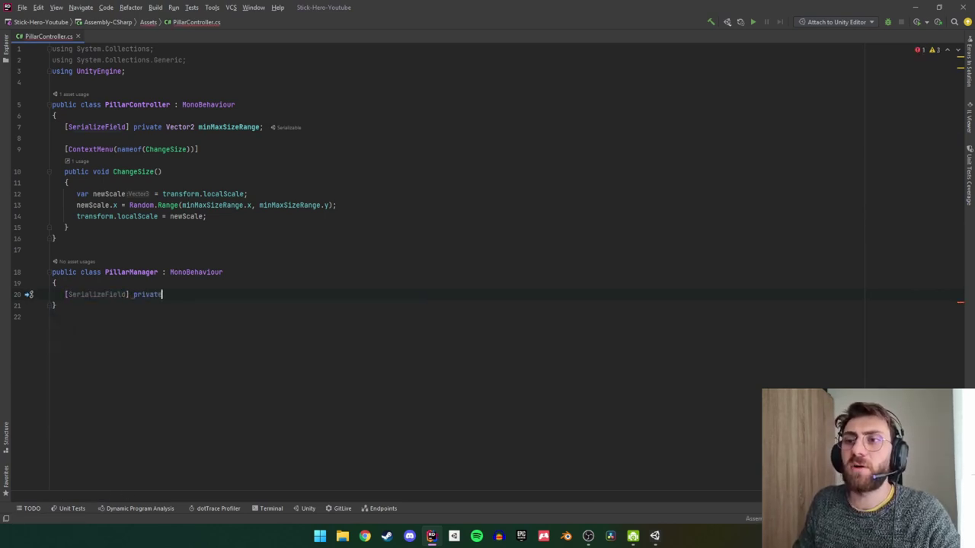
# Complete the field as PillarController _pillarPrefab, deleting the duplicated private keyword.
pyautogui.write(' p')
pyautogui.press('Return')
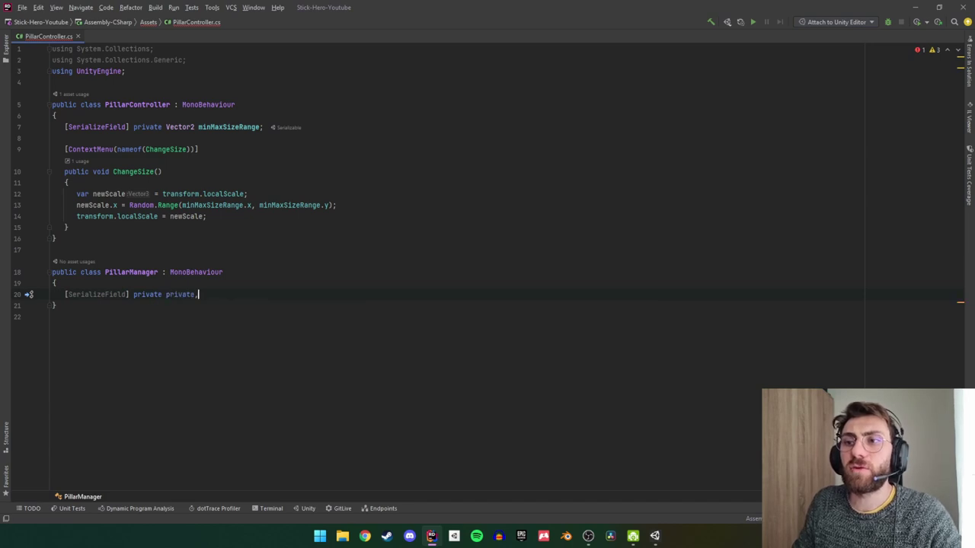
pyautogui.hotkey('ctrl', 'shift', 'Left')
pyautogui.press('BackSpace')
pyautogui.write('P')
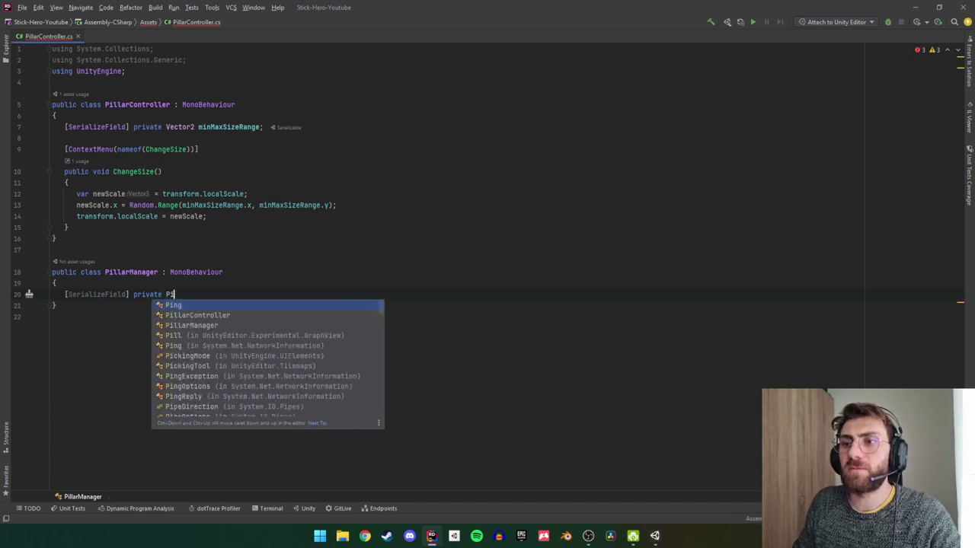
pyautogui.write('il')
pyautogui.press('Return')
pyautogui.write('p')
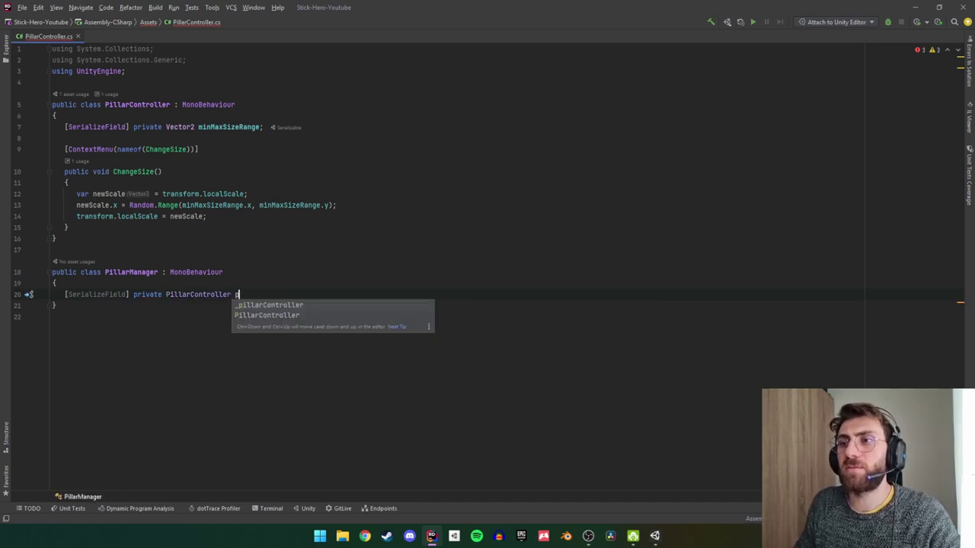
pyautogui.press('Return')
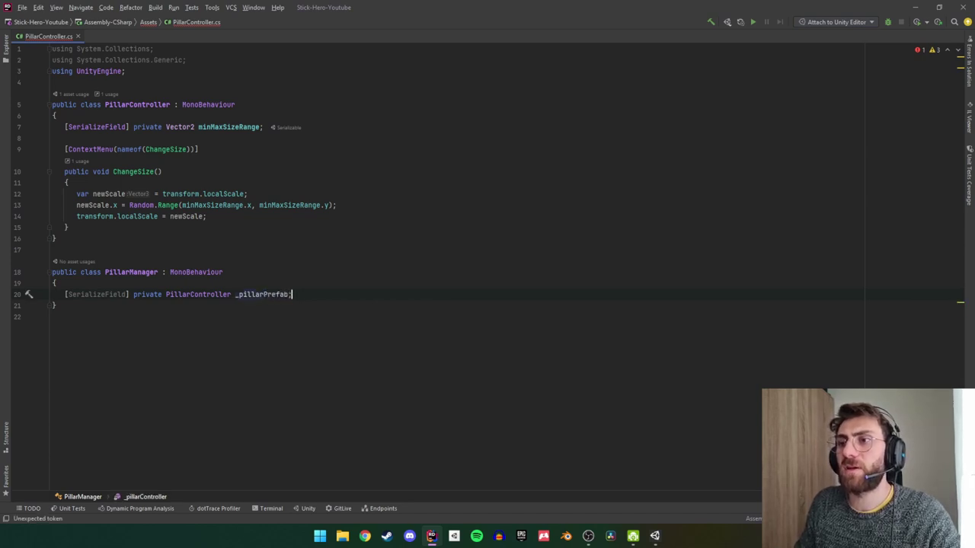
# Add a public Create() method whose body calls Instantiate(pillarPrefab) into a var.
pyautogui.press('Return')
pyautogui.press('Return')
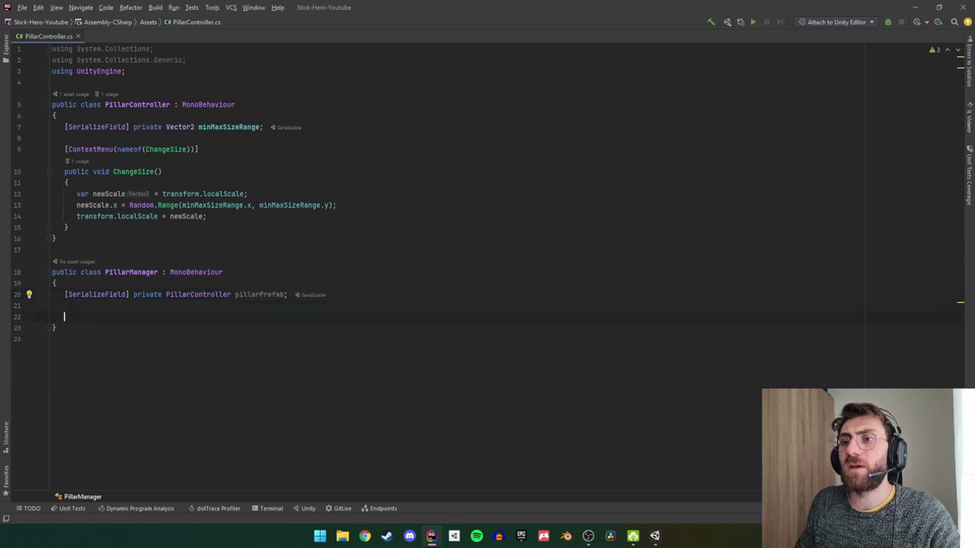
pyautogui.write('public void ')
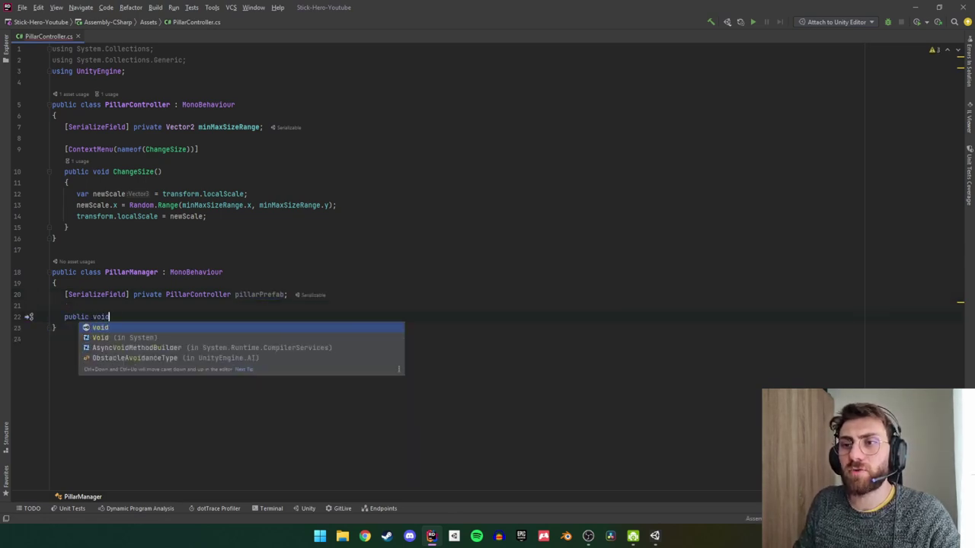
pyautogui.write('Create')
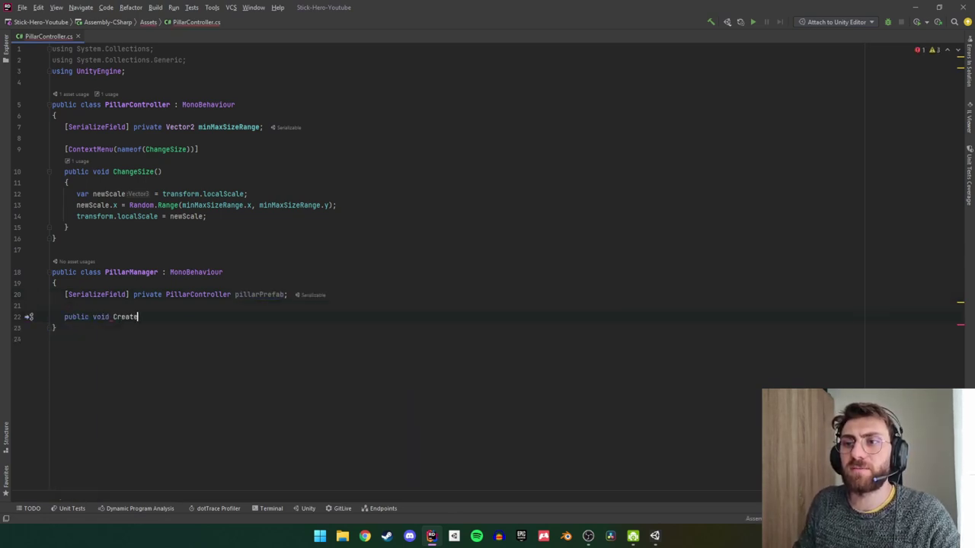
pyautogui.write('()')
pyautogui.press('Return')
pyautogui.write('{')
pyautogui.press('Return')
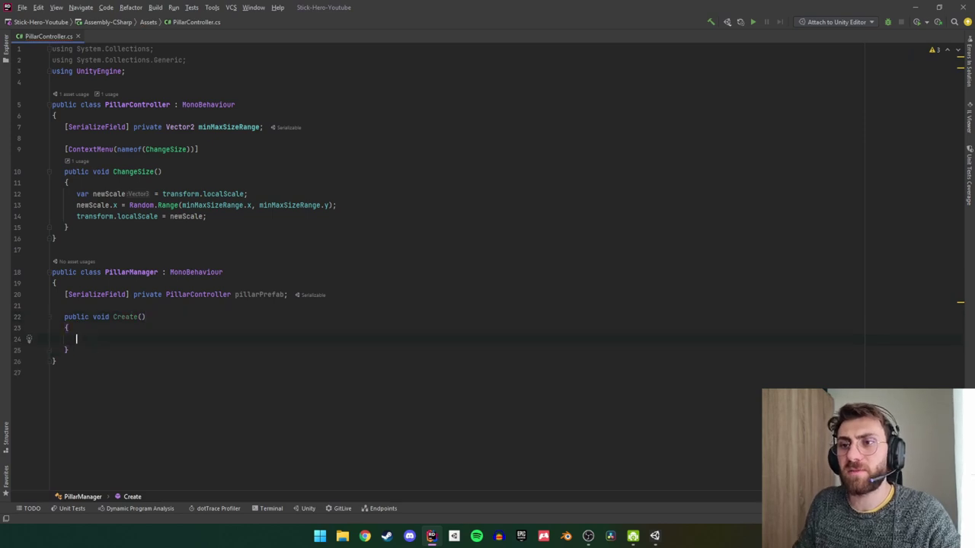
pyautogui.write('var current')
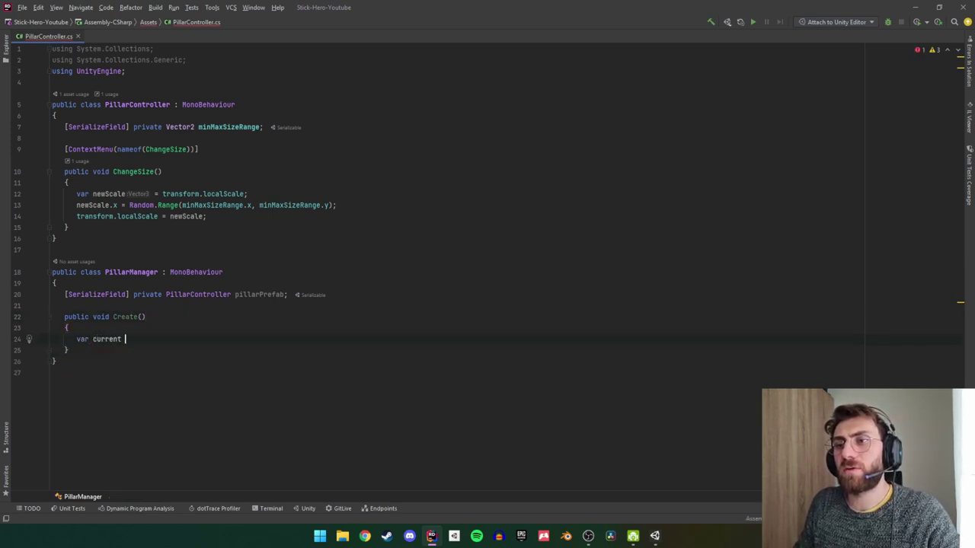
pyautogui.hotkey('ctrl', 'shift', 'Left')
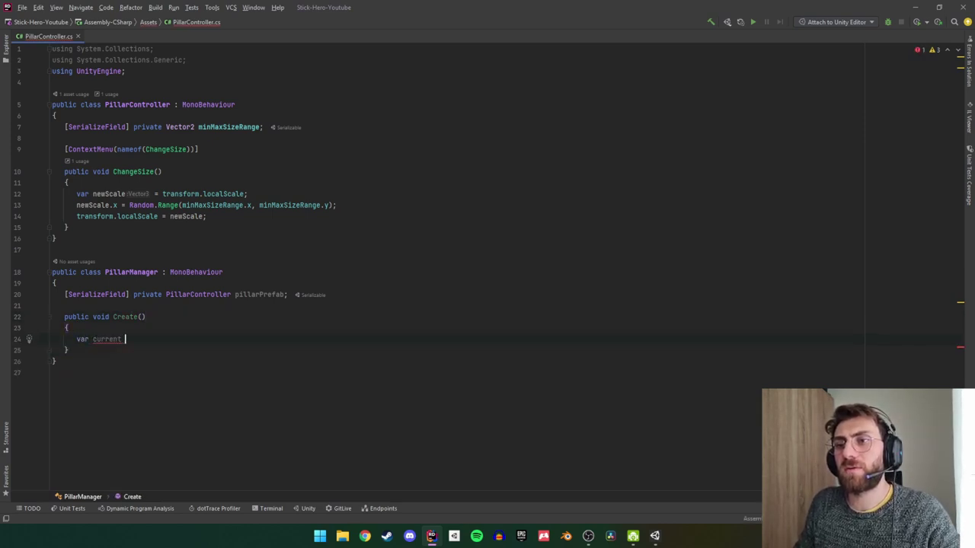
pyautogui.press('BackSpace')
pyautogui.write('ar = ')
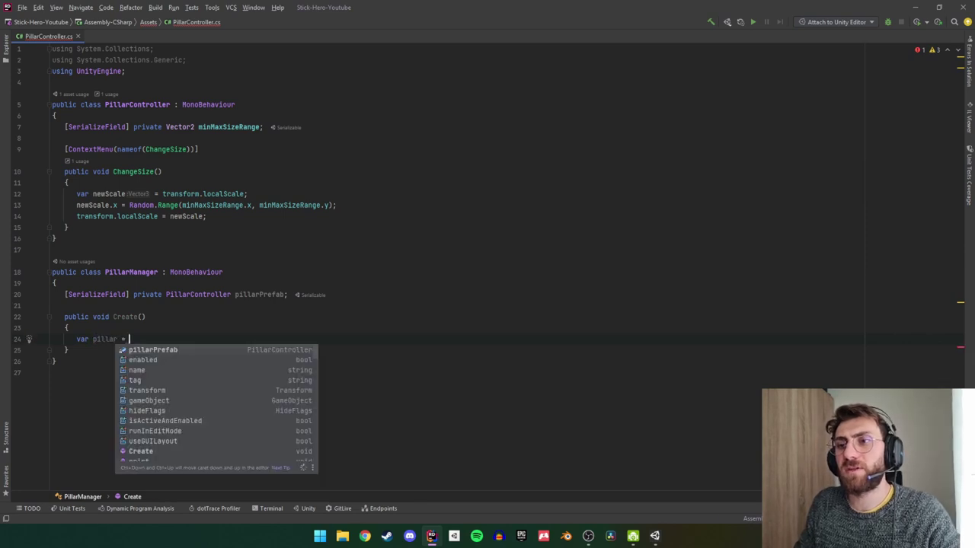
pyautogui.write('In')
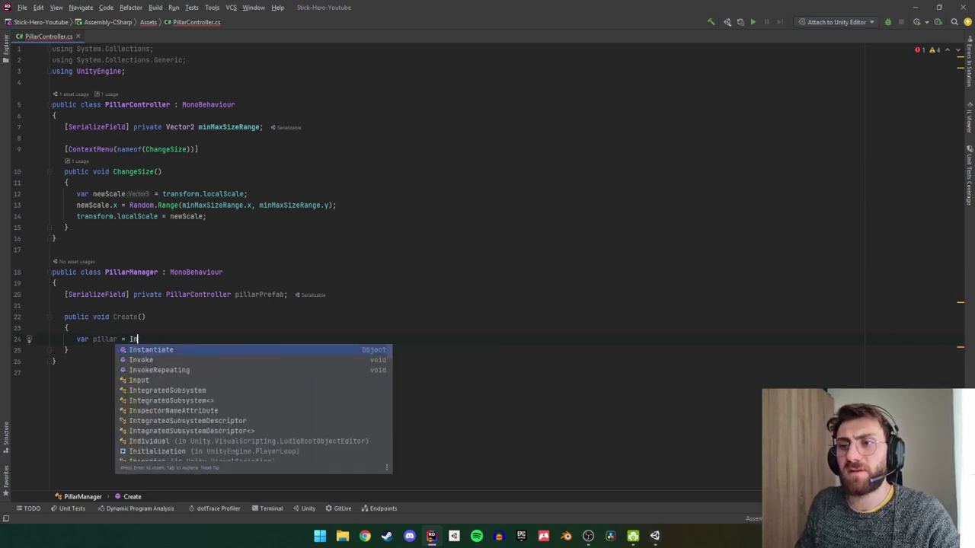
pyautogui.press('Return')
pyautogui.write('p')
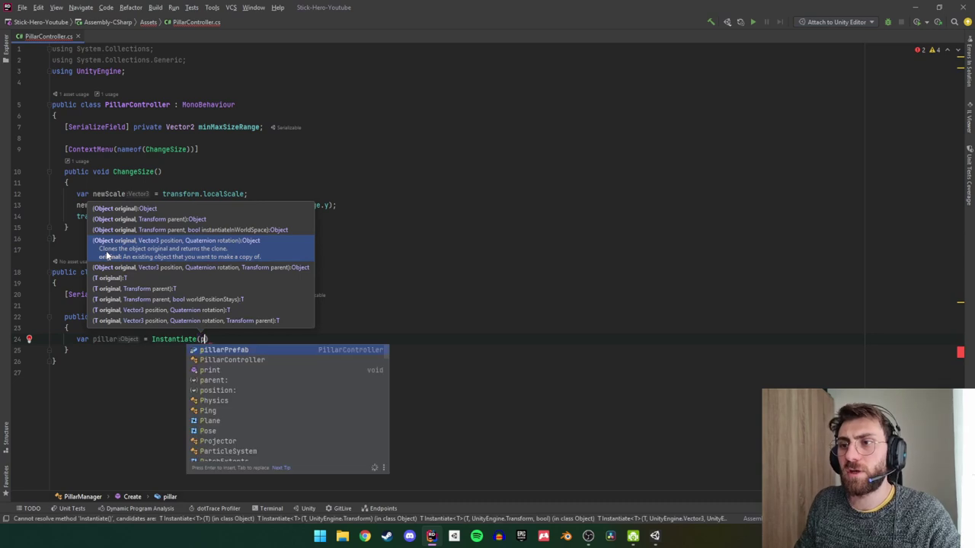
pyautogui.press('Return')
pyautogui.write(';')
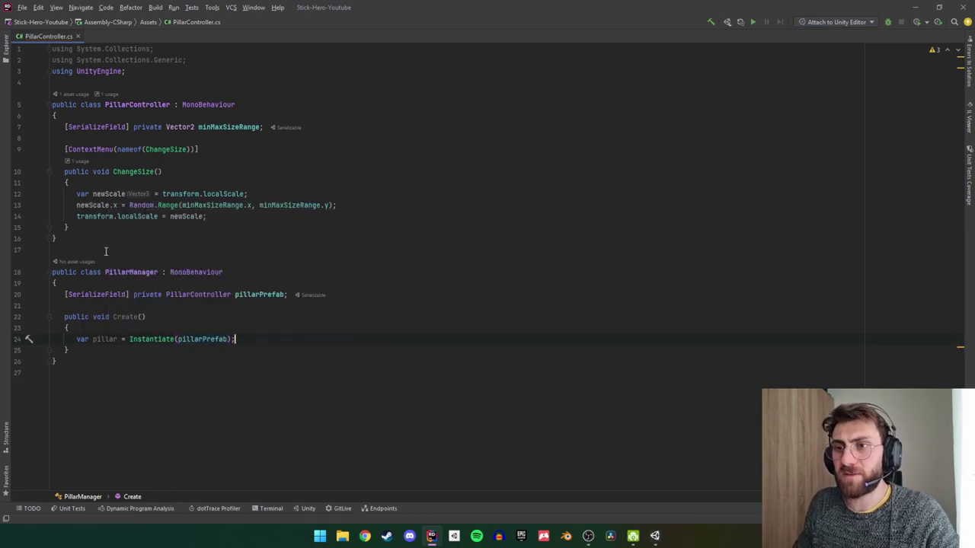
# Mark Create() with a [ContextMenu(nameof(Create))] attribute.
pyautogui.click(105, 306)
pyautogui.press('Return')
pyautogui.write('[')
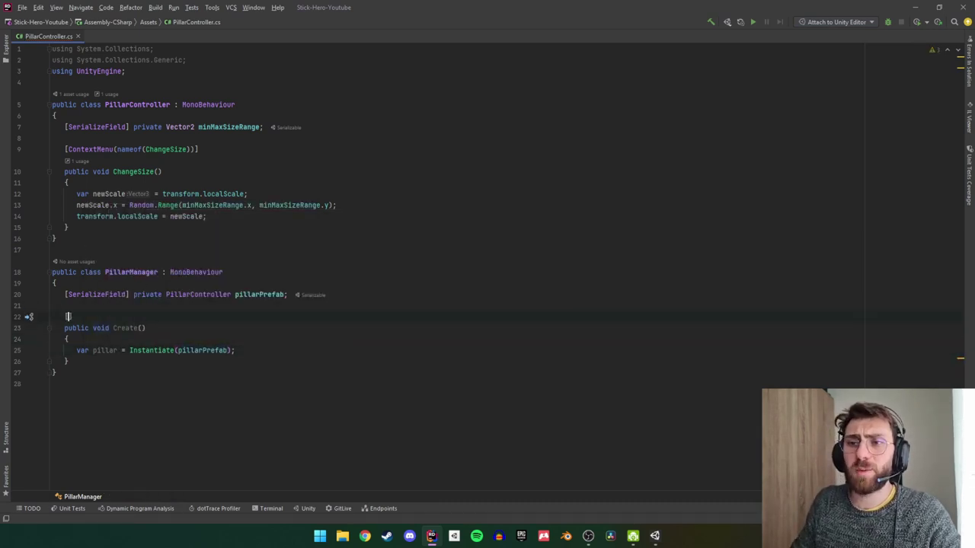
pyautogui.write('ser')
pyautogui.press('BackSpace')
pyautogui.press('BackSpace')
pyautogui.press('BackSpace')
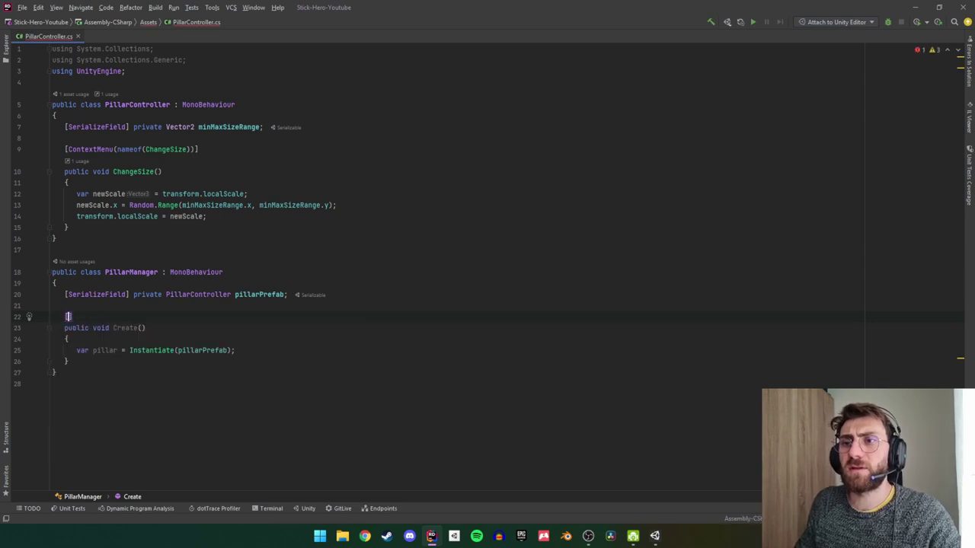
pyautogui.write('con')
pyautogui.press('Return')
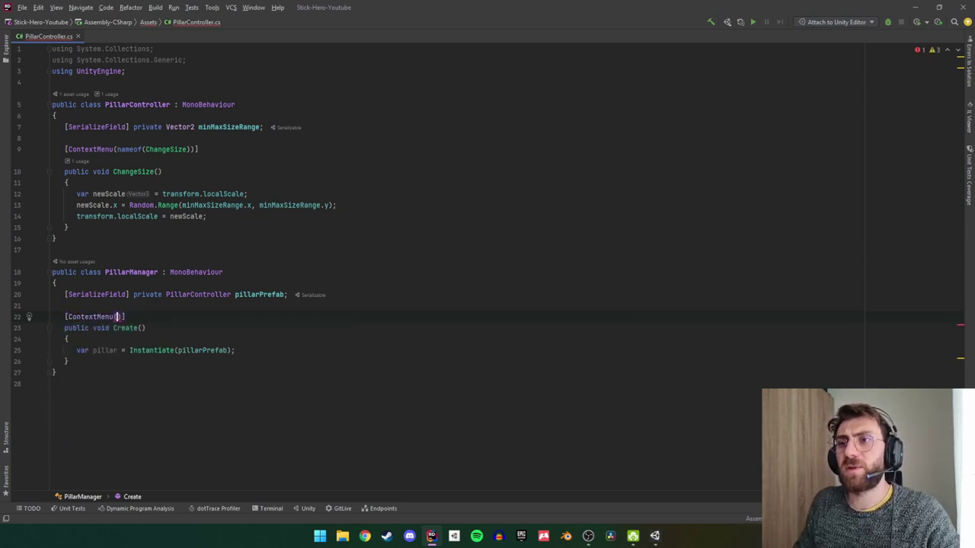
pyautogui.write('nameof(cre')
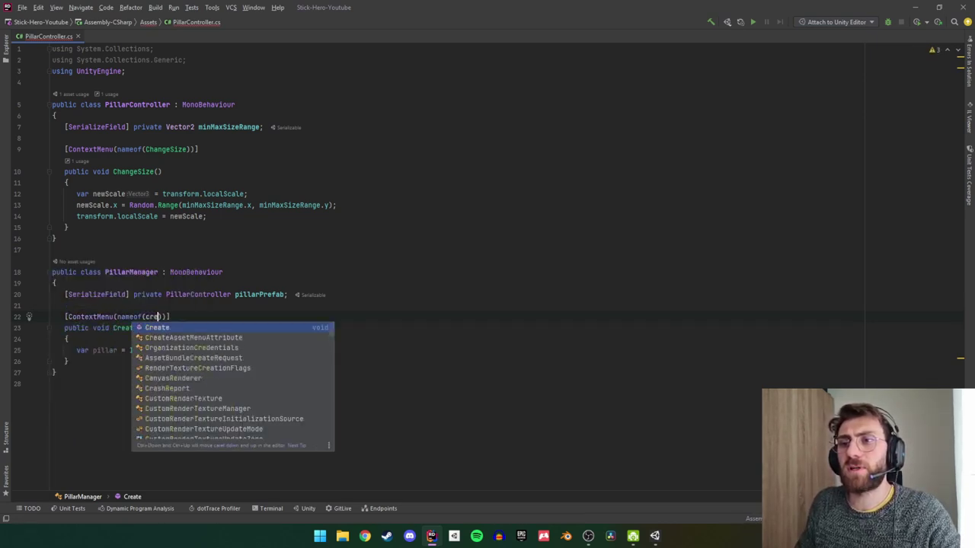
pyautogui.press('Return')
# Move the PillarManager class into its own PillarManager.cs file, then minimize Rider.
pyautogui.press('Up')
pyautogui.press('Up')
pyautogui.press('Up')
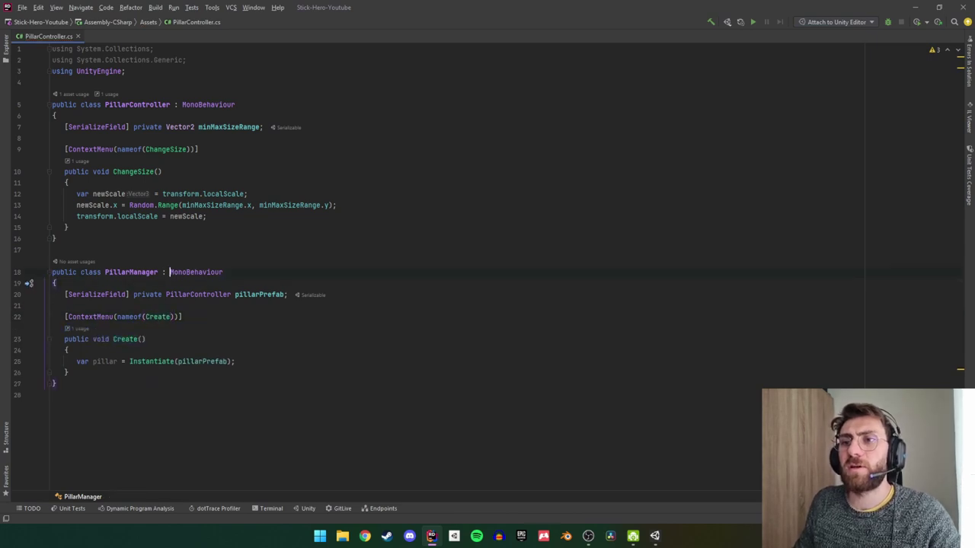
pyautogui.click(170, 272)
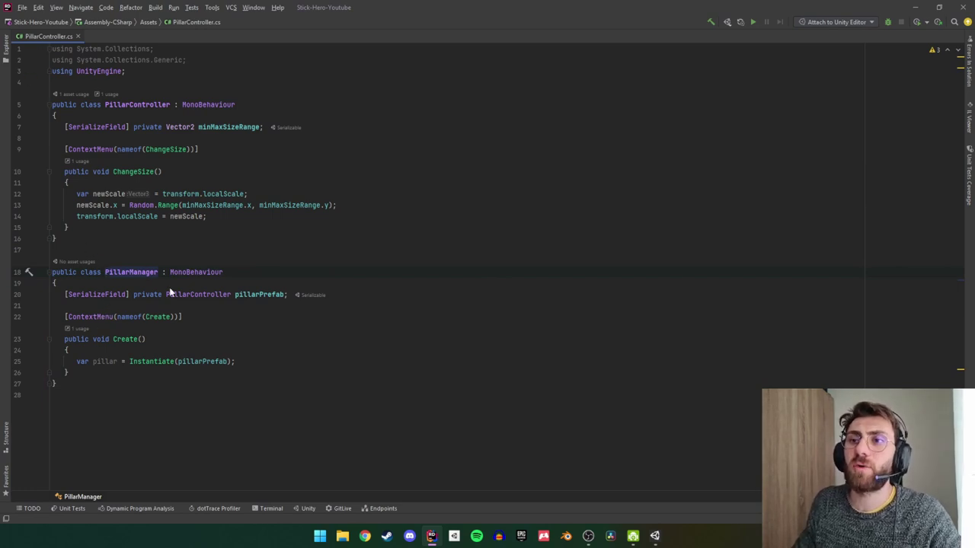
pyautogui.hotkey('alt', 'Return')
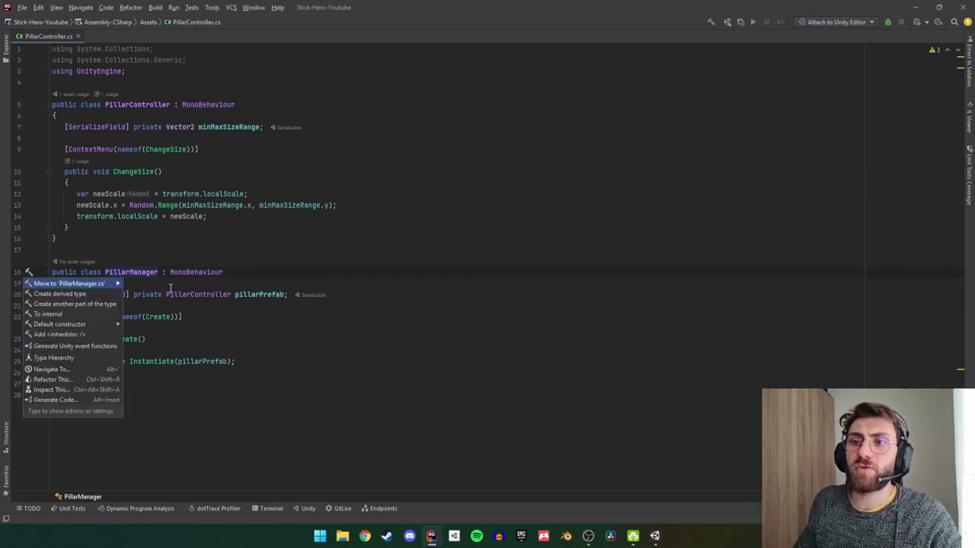
pyautogui.press('Return')
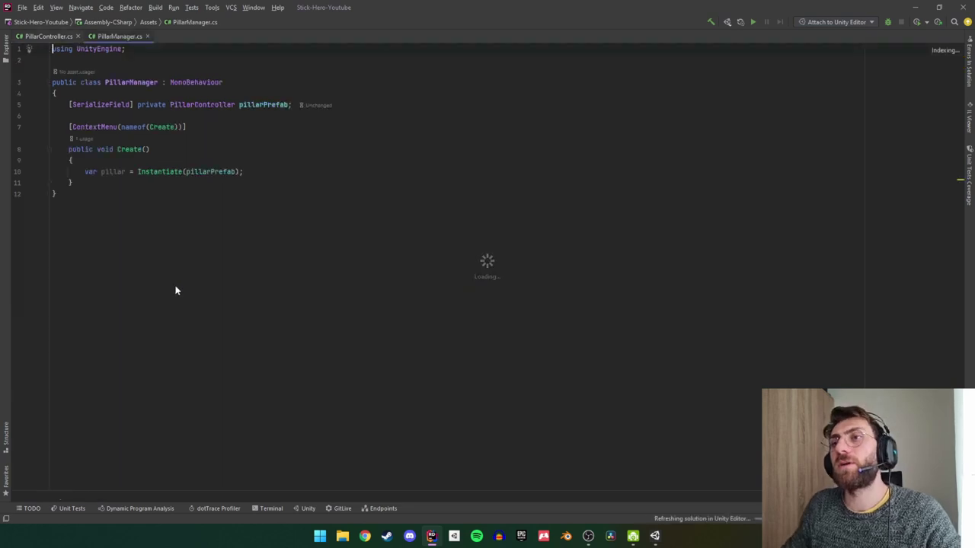
pyautogui.click(917, 7)
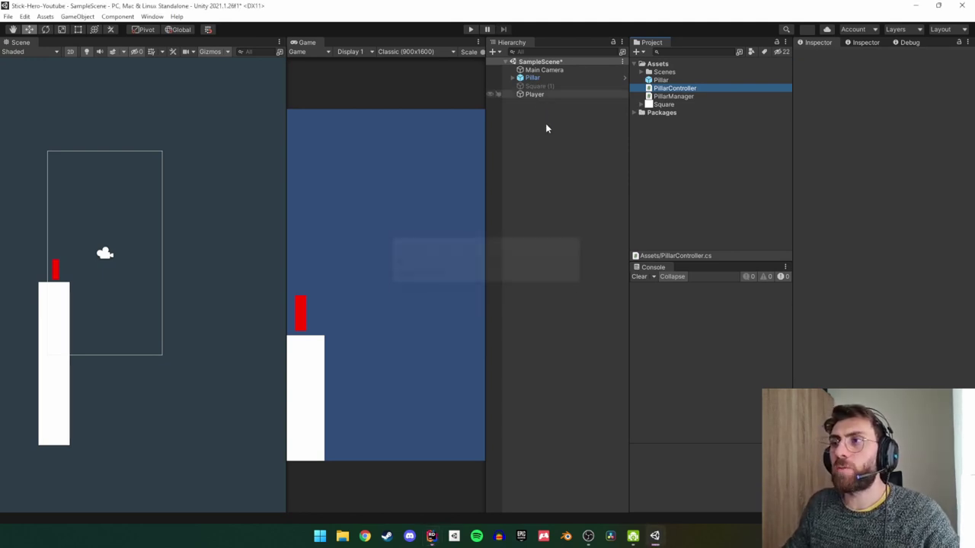
# Create an empty game object named MANAGERS.
pyautogui.rightClick(549, 149)
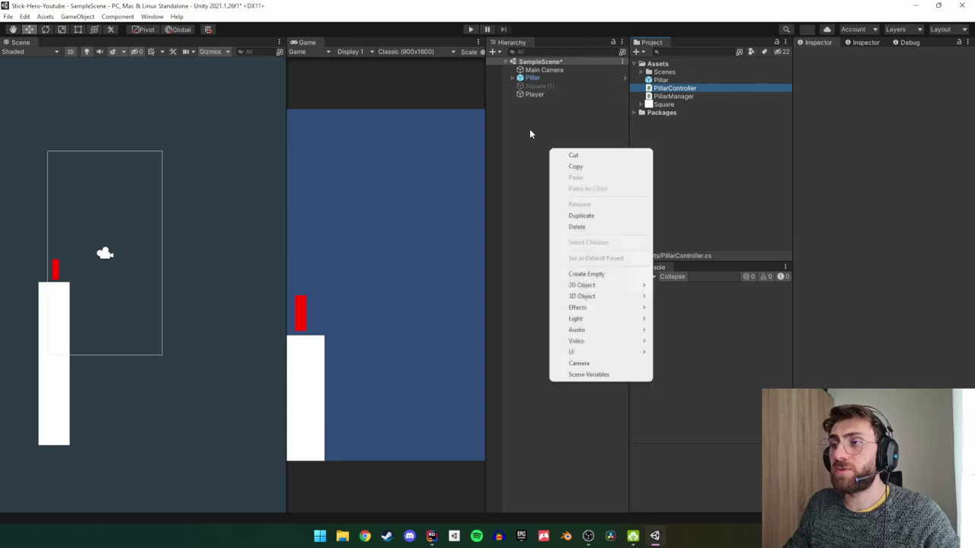
pyautogui.rightClick(530, 129)
pyautogui.click(569, 256)
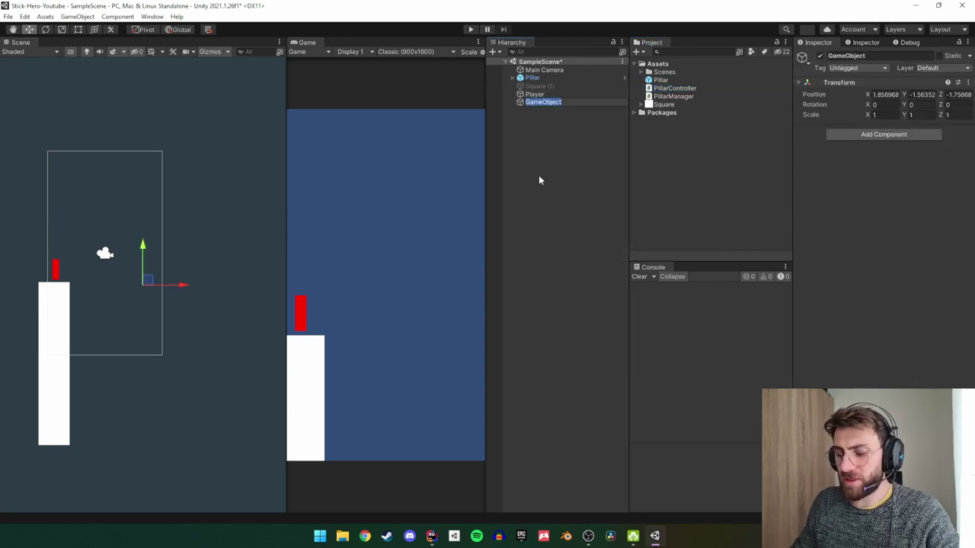
pyautogui.write('MANG')
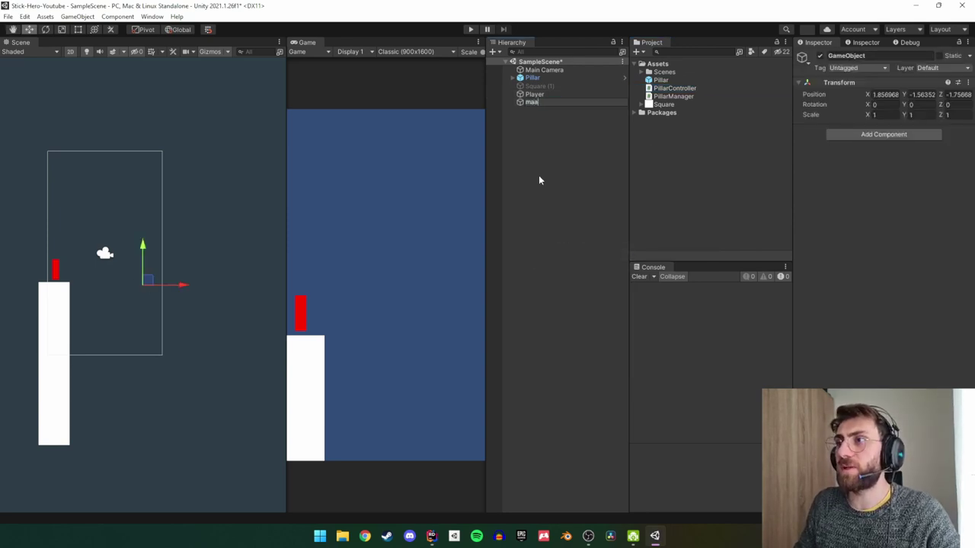
pyautogui.press('BackSpace')
pyautogui.write('AGERS')
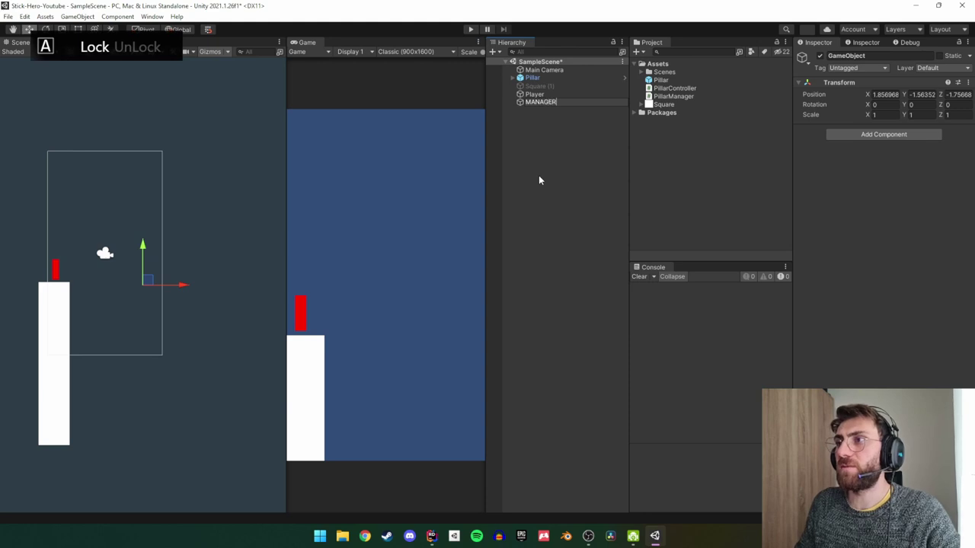
pyautogui.press('Return')
# Reset MANAGERS to the origin, add Pillar Manager, and assign Pillar as its Pillar Prefab.
pyautogui.click(967, 82)
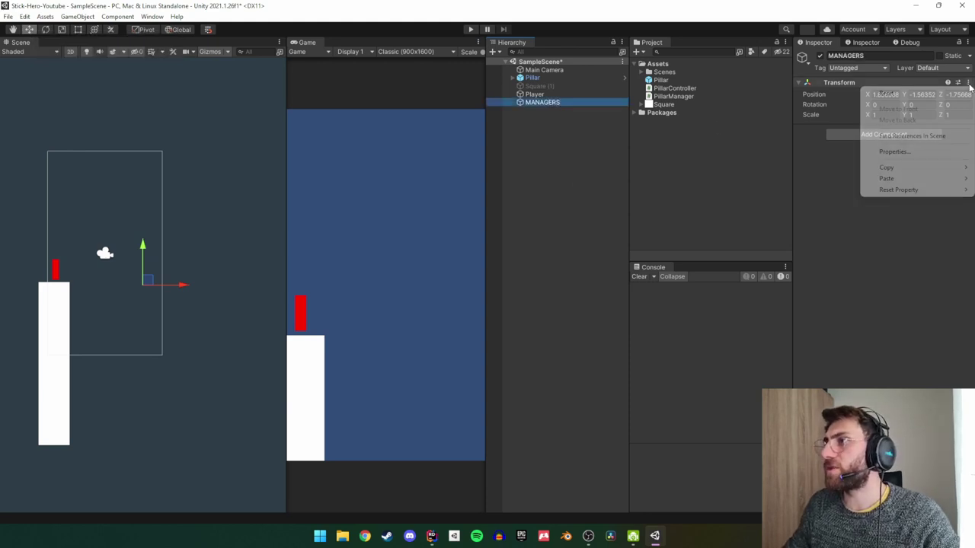
pyautogui.click(887, 93)
pyautogui.click(899, 135)
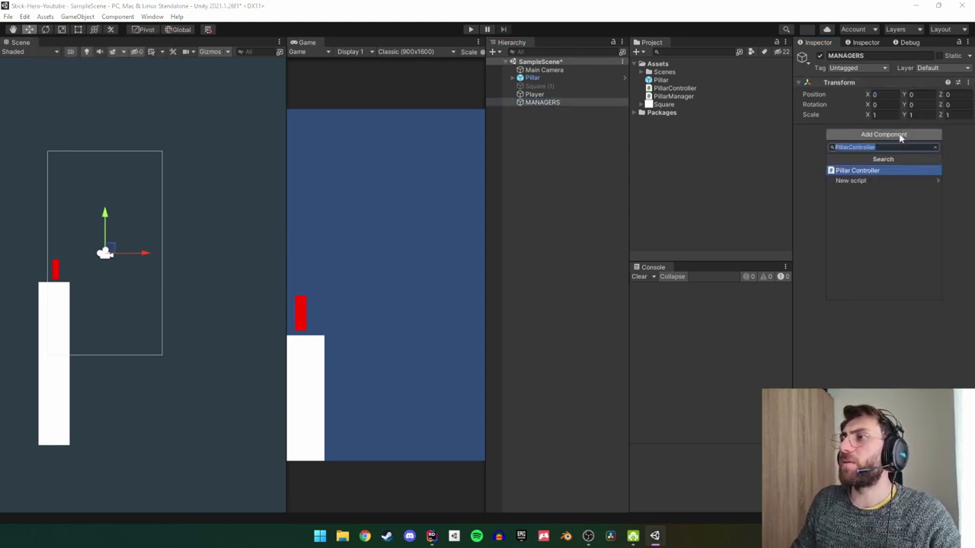
pyautogui.write('Pi')
pyautogui.press('Down')
pyautogui.press('Return')
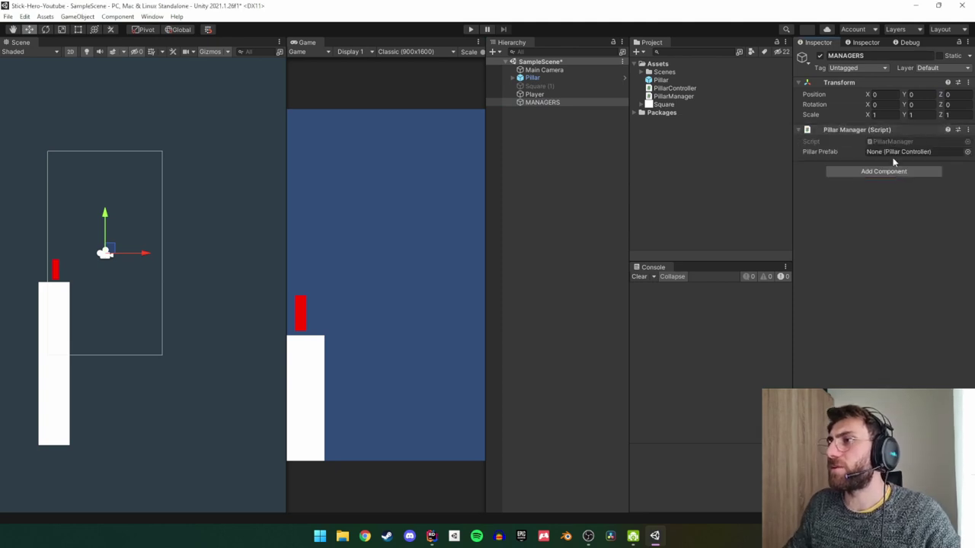
pyautogui.moveTo(660, 80); pyautogui.dragTo(888, 152)
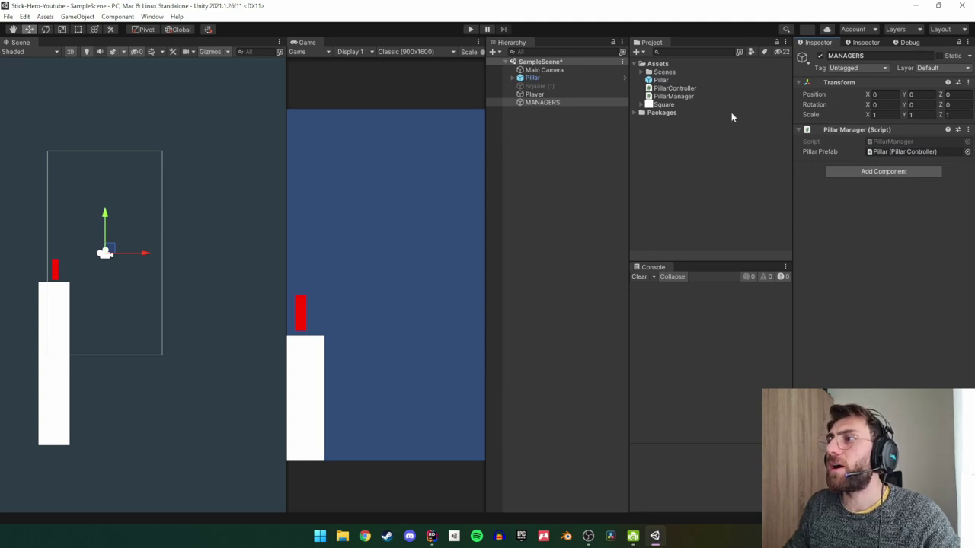
# Run Create from the Pillar Manager menu to spawn a Pillar(Clone), then inspect it.
pyautogui.click(967, 130)
pyautogui.click(903, 296)
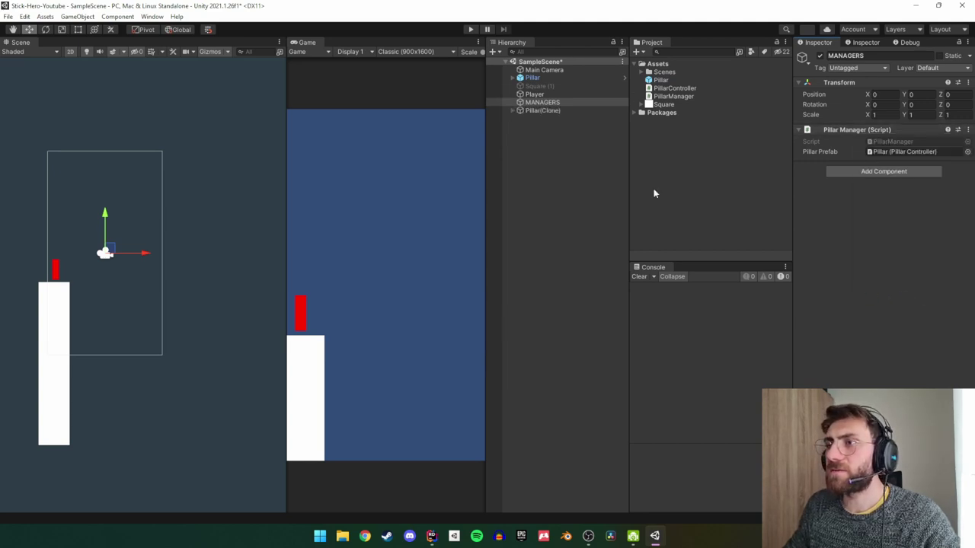
pyautogui.click(546, 110)
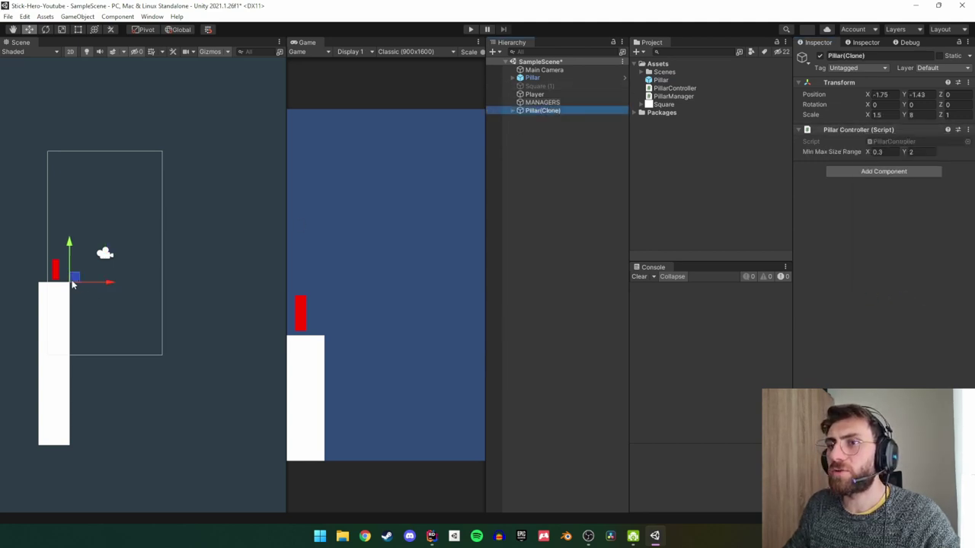
pyautogui.moveTo(73, 284); pyautogui.dragTo(125, 271)
pyautogui.hotkey('ctrl', 'z')
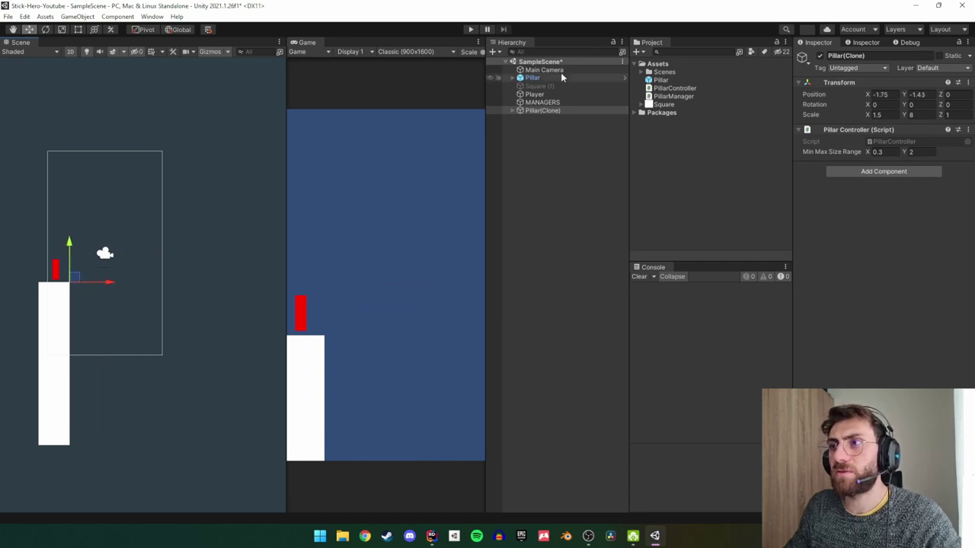
pyautogui.click(547, 102)
pyautogui.click(540, 110)
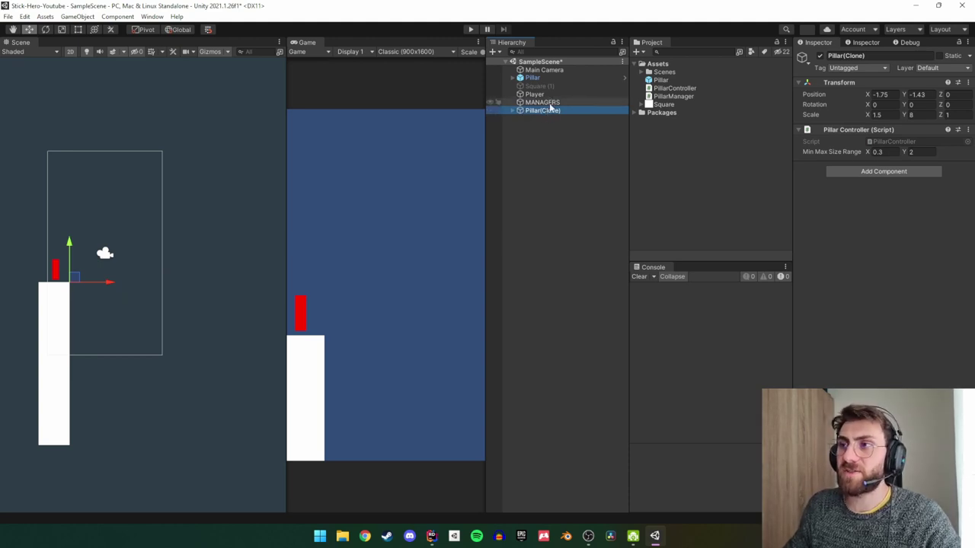
pyautogui.click(547, 102)
# Delete Pillar(Clone), then duplicate Pillar and place Pillar (1) to the right at X 5.94.
pyautogui.click(544, 111)
pyautogui.press('Delete')
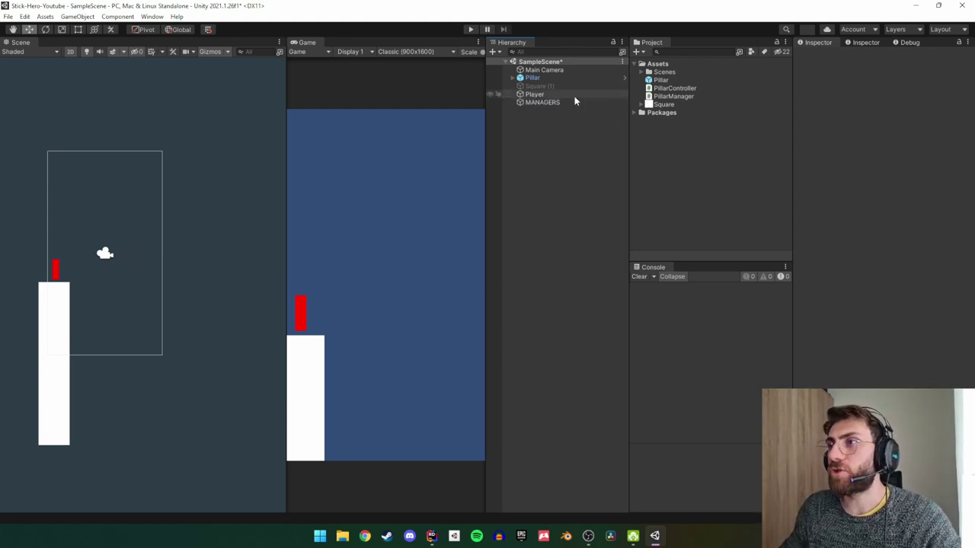
pyautogui.click(544, 69)
pyautogui.click(533, 77)
pyautogui.hotkey('ctrl', 'd')
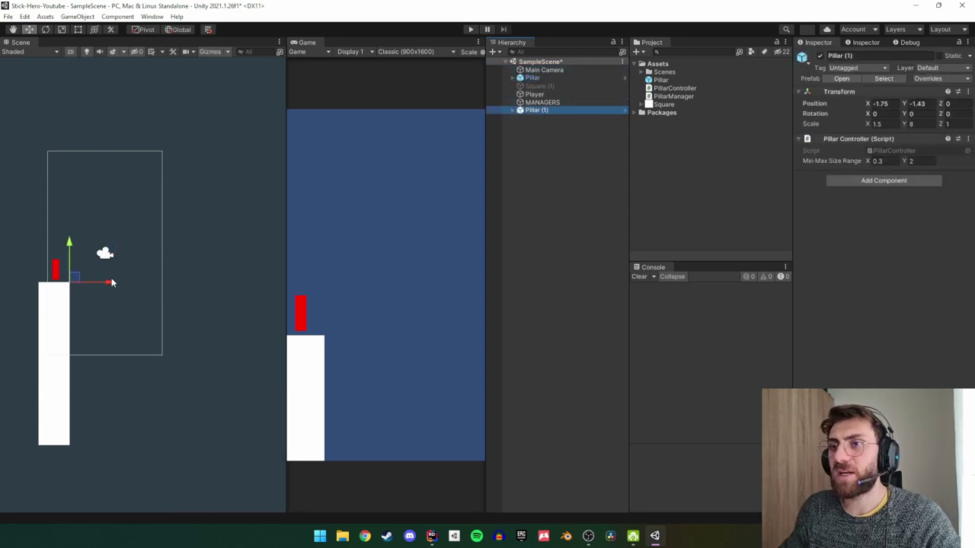
pyautogui.moveTo(111, 283); pyautogui.dragTo(256, 300)
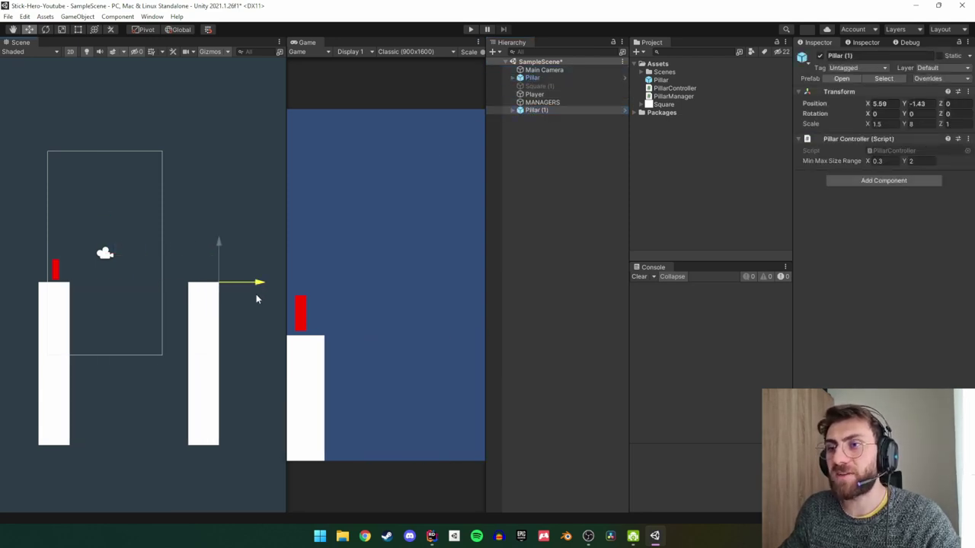
pyautogui.moveTo(256, 299)
pyautogui.mouseDown()
pyautogui.moveTo(129, 303)
pyautogui.moveTo(214, 290)
pyautogui.mouseUp()
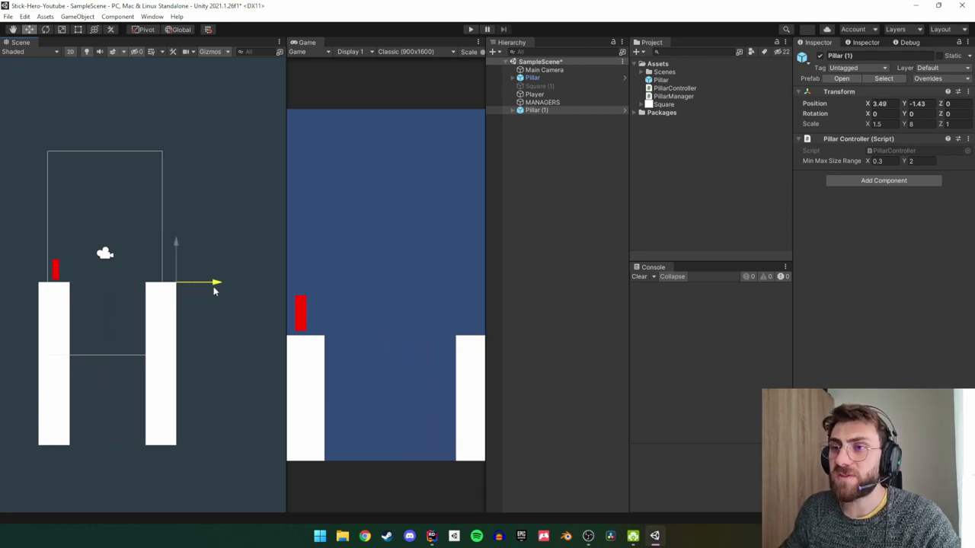
pyautogui.hotkey('ctrl', 'z')
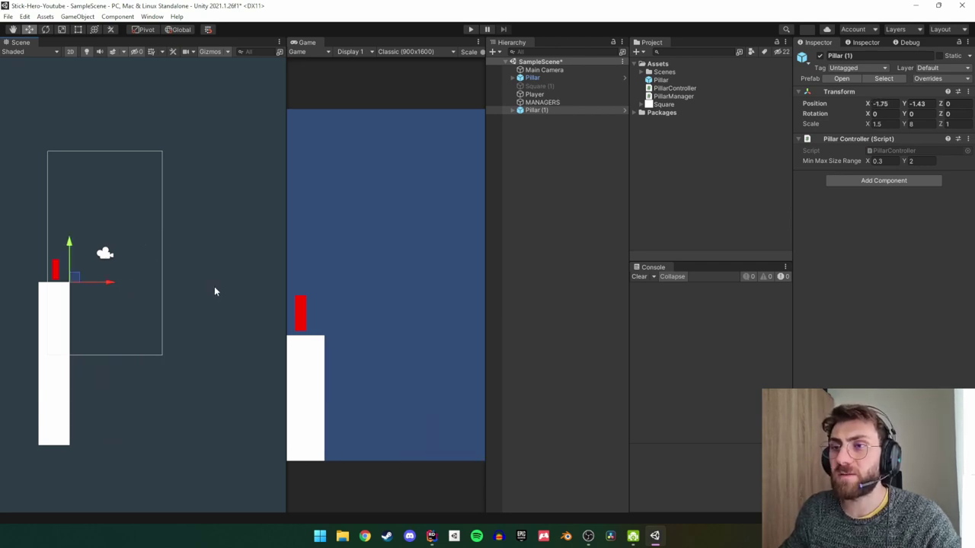
pyautogui.moveTo(111, 285); pyautogui.dragTo(267, 285)
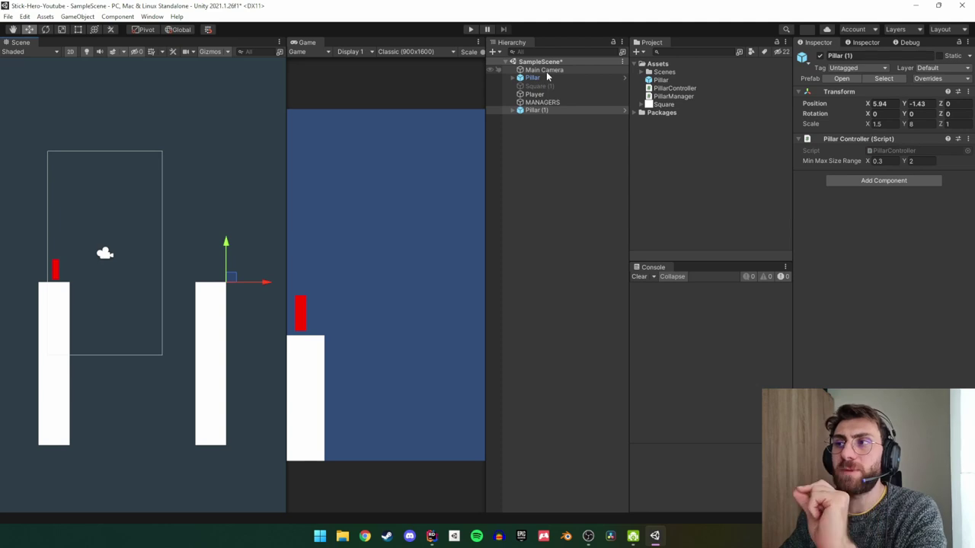
# Add an empty child object named SpawnPoint under Main Camera.
pyautogui.click(546, 72)
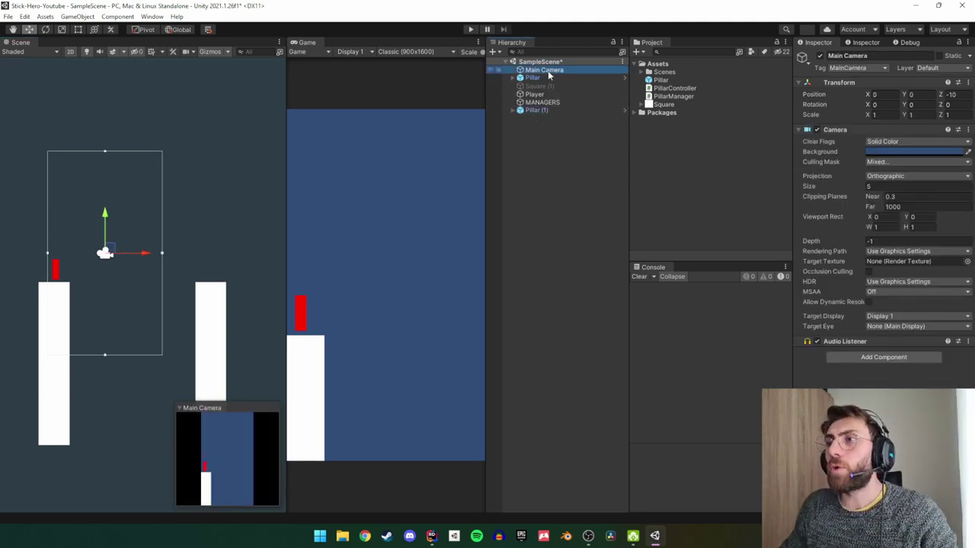
pyautogui.rightClick(548, 75)
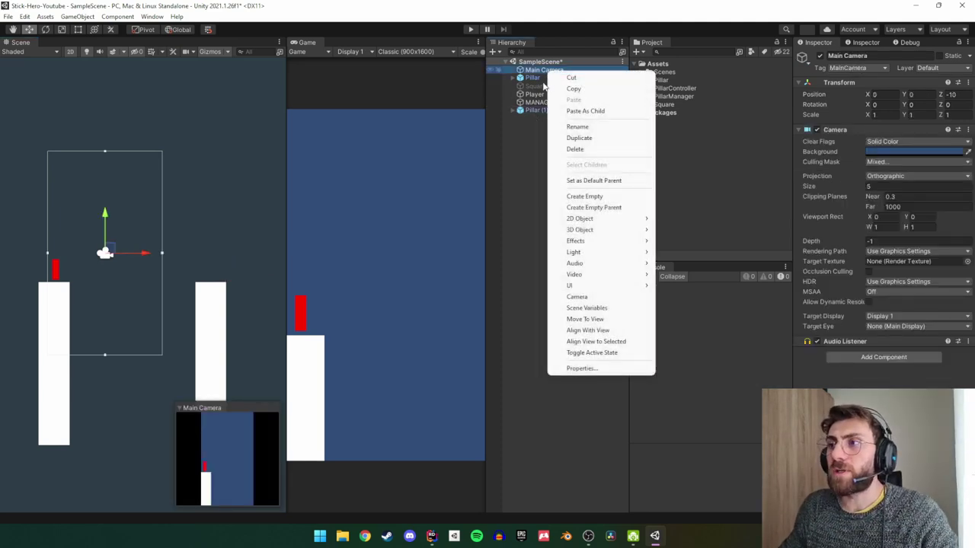
pyautogui.click(590, 197)
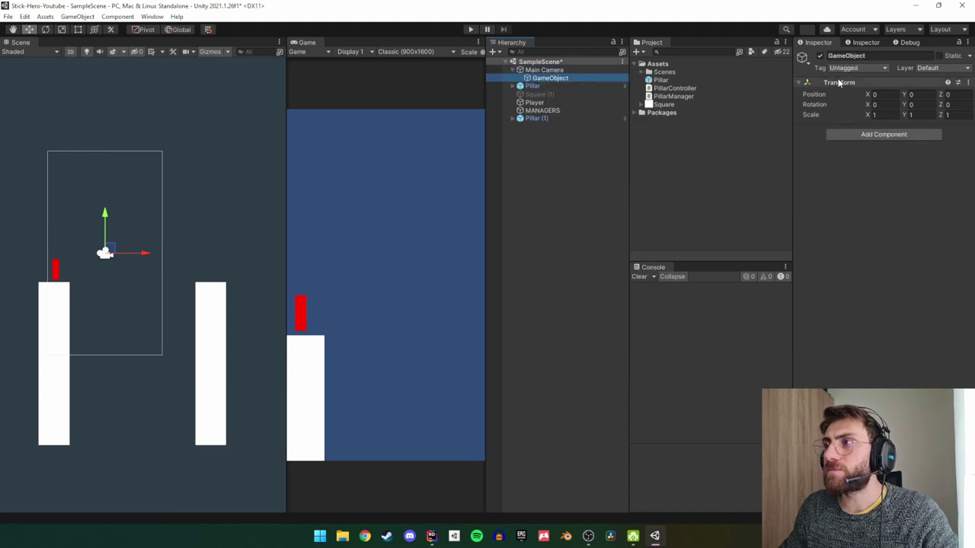
pyautogui.click(544, 70)
pyautogui.click(546, 79)
pyautogui.click(547, 79)
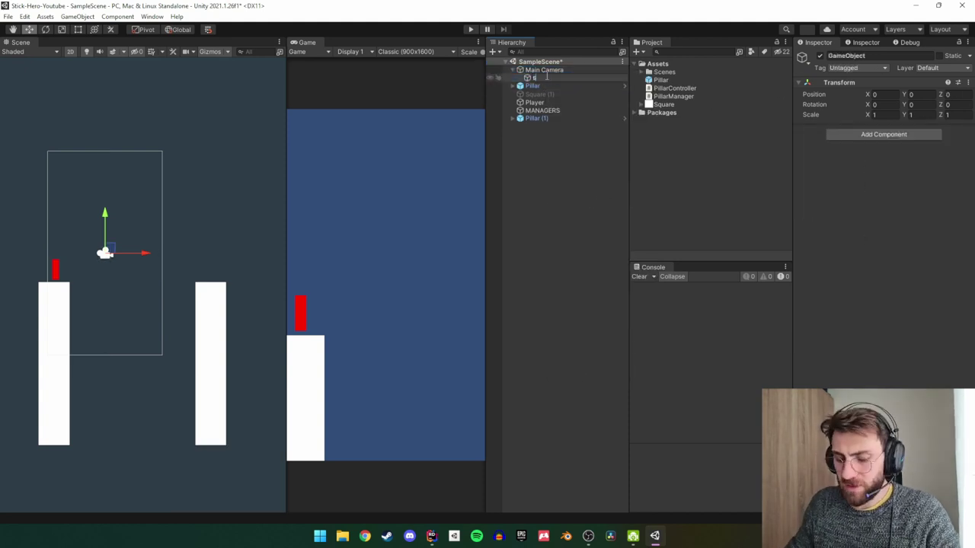
pyautogui.write('sPAWN')
pyautogui.press('BackSpace')
pyautogui.press('capslock')
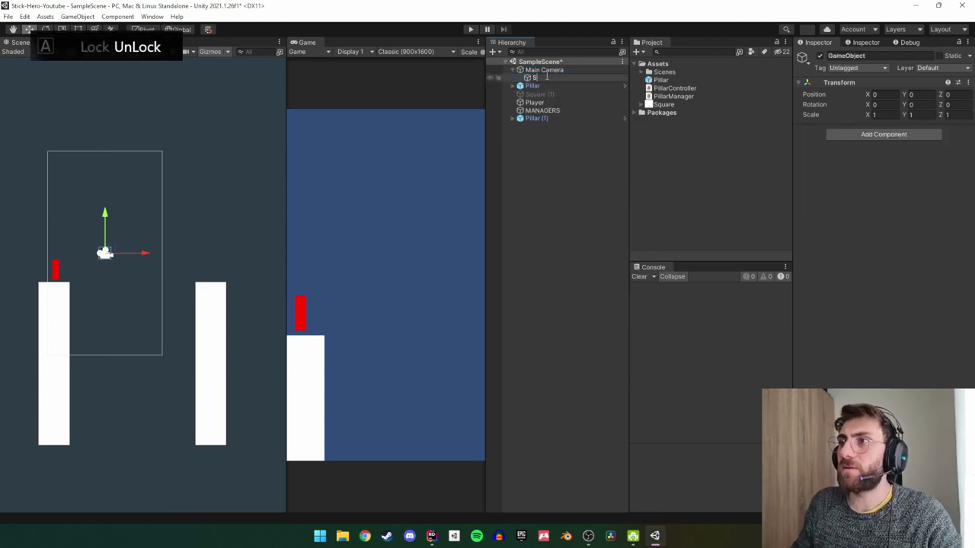
pyautogui.write('Spawn')
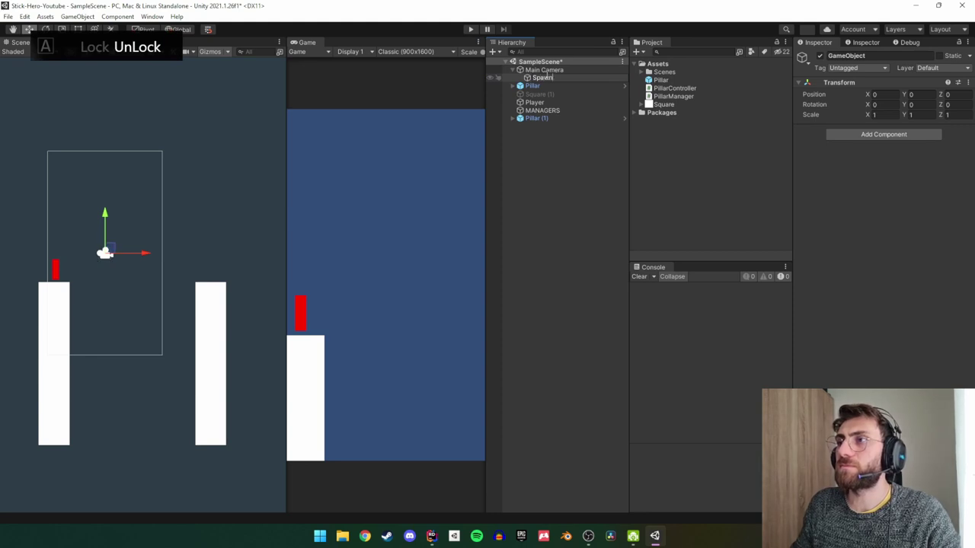
pyautogui.write('Point')
pyautogui.press('Return')
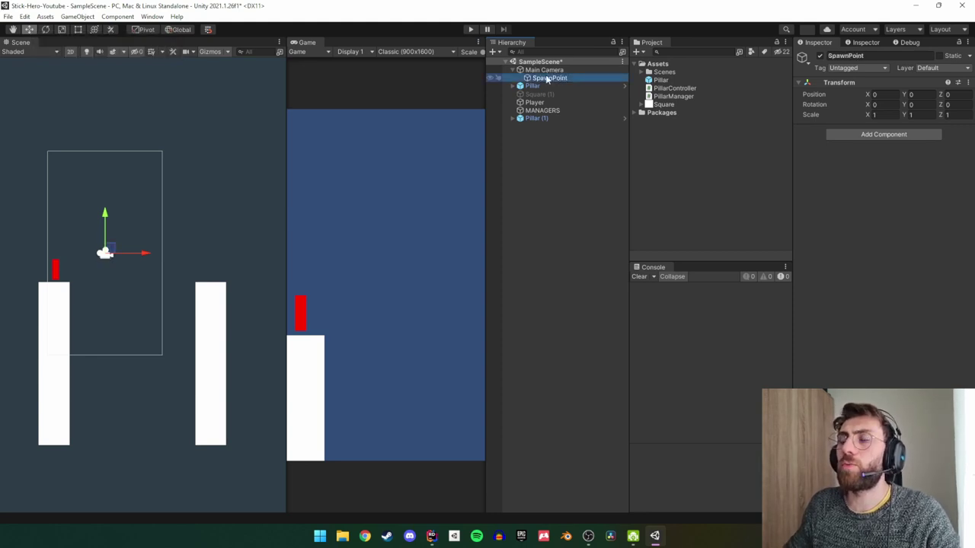
pyautogui.click(436, 537)
# Add a [SerializeField] private Transform spawnPoint field to PillarManager.
pyautogui.press('Return')
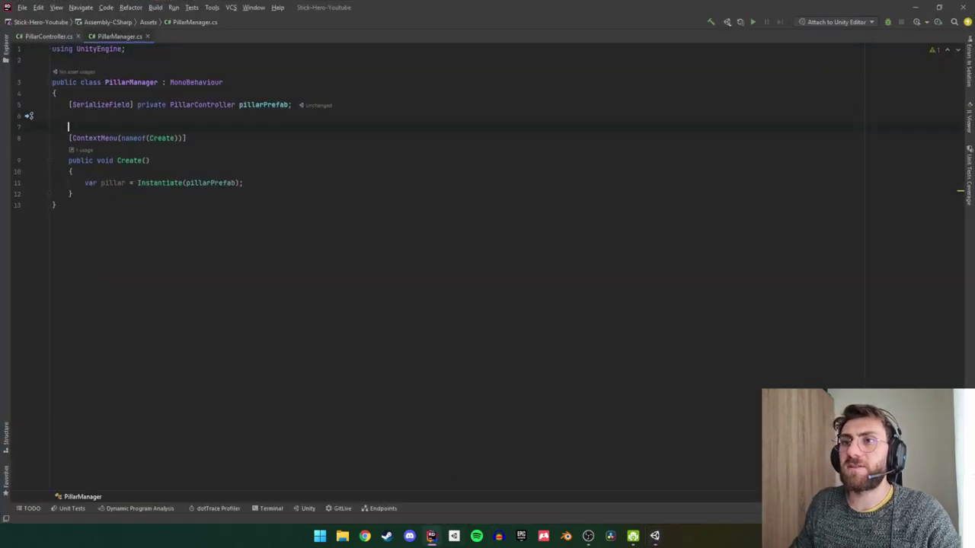
pyautogui.write('[Ser')
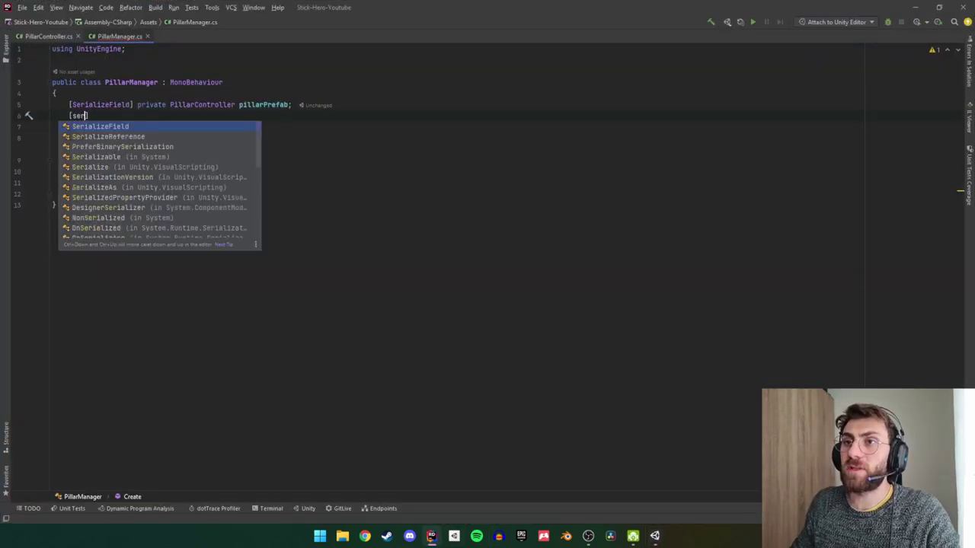
pyautogui.press('Return')
pyautogui.write('prv')
pyautogui.press('BackSpace')
pyautogui.press('BackSpace')
pyautogui.write('iva')
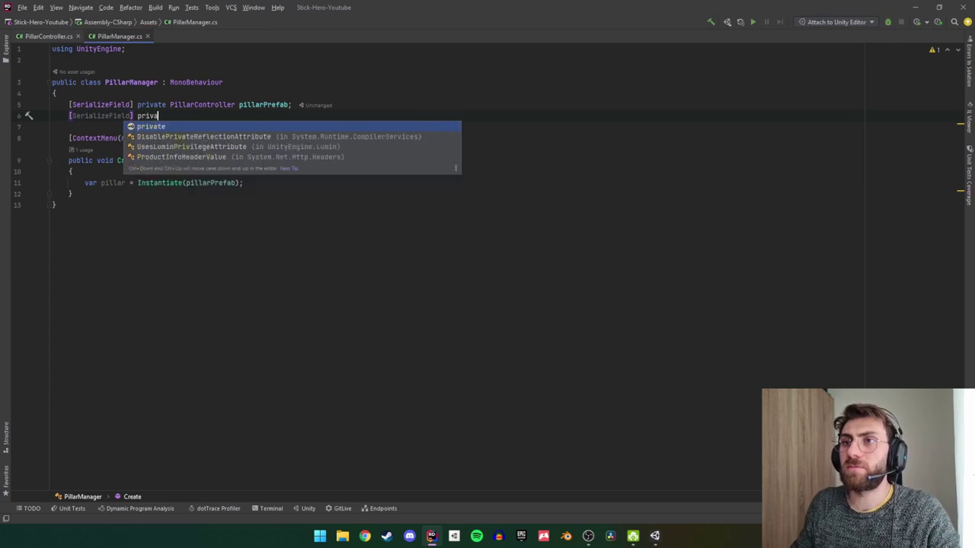
pyautogui.press('Return')
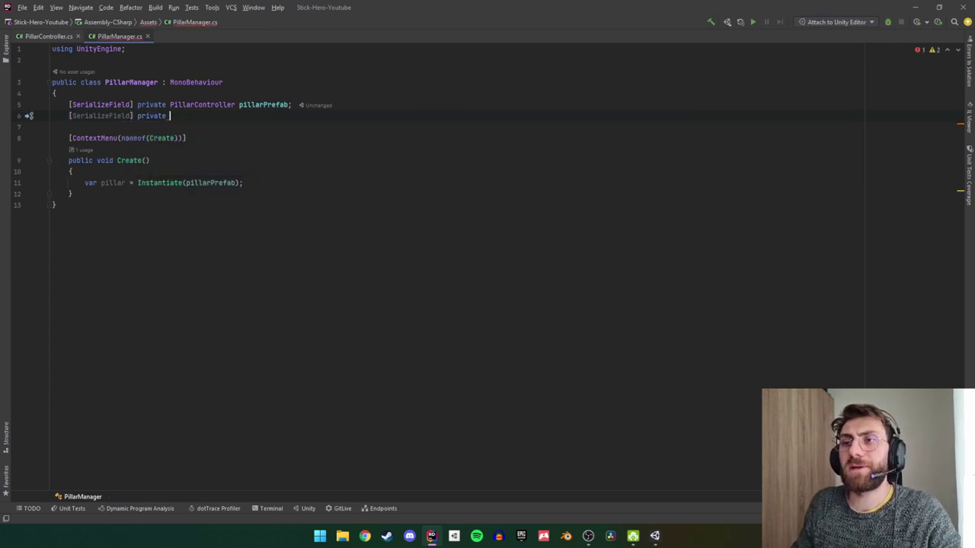
pyautogui.write('Tr')
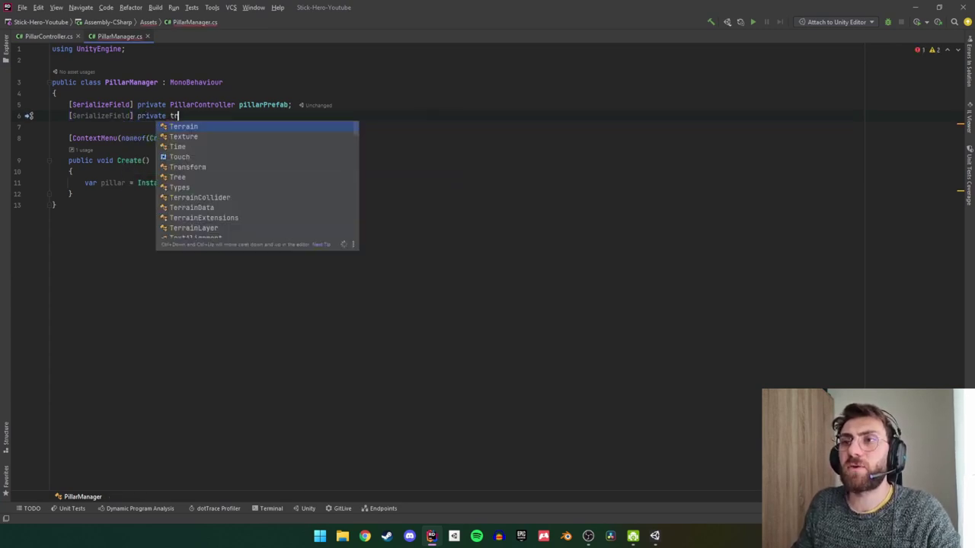
pyautogui.press('Return')
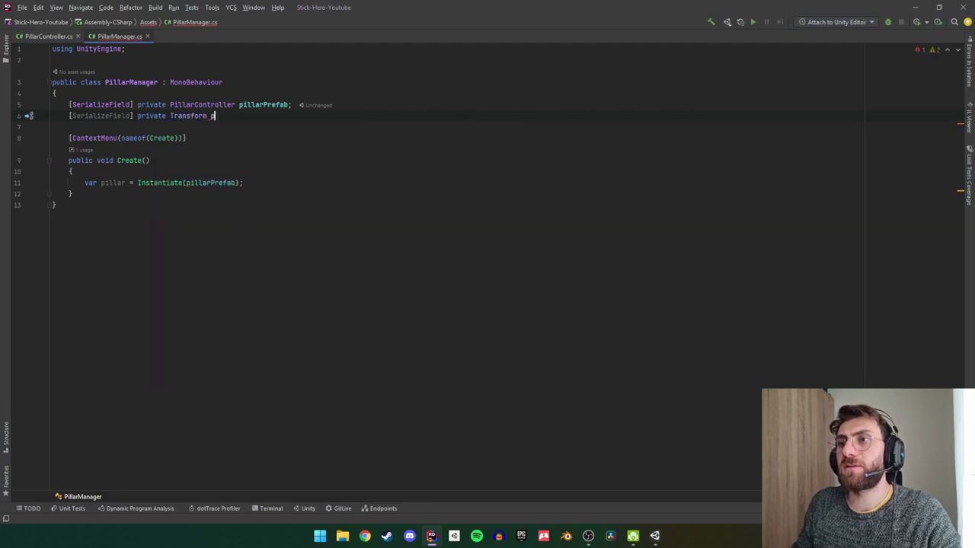
pyautogui.press('BackSpace')
pyautogui.write('sa')
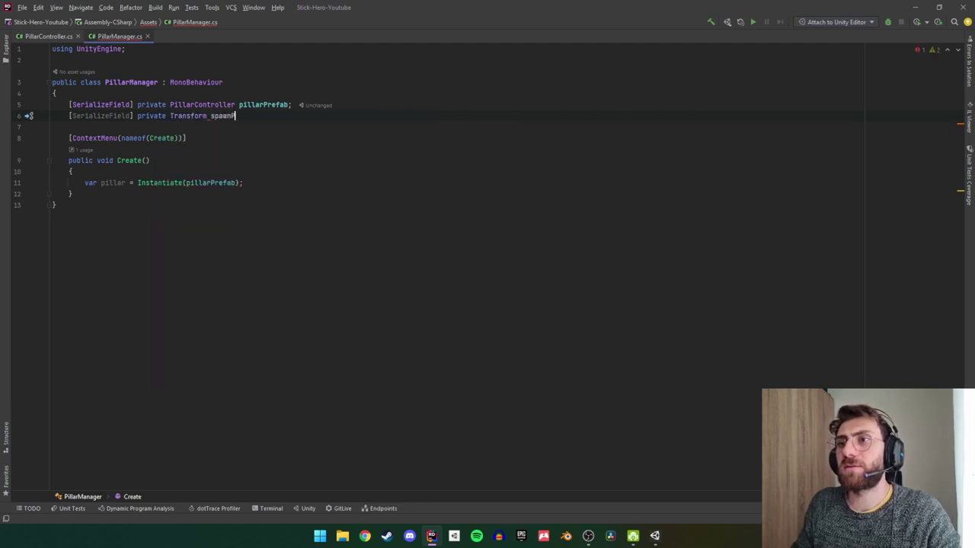
pyautogui.write(';')
pyautogui.press('Down')
pyautogui.press('Down')
pyautogui.press('Down')
pyautogui.press('Down')
pyautogui.press('Down')
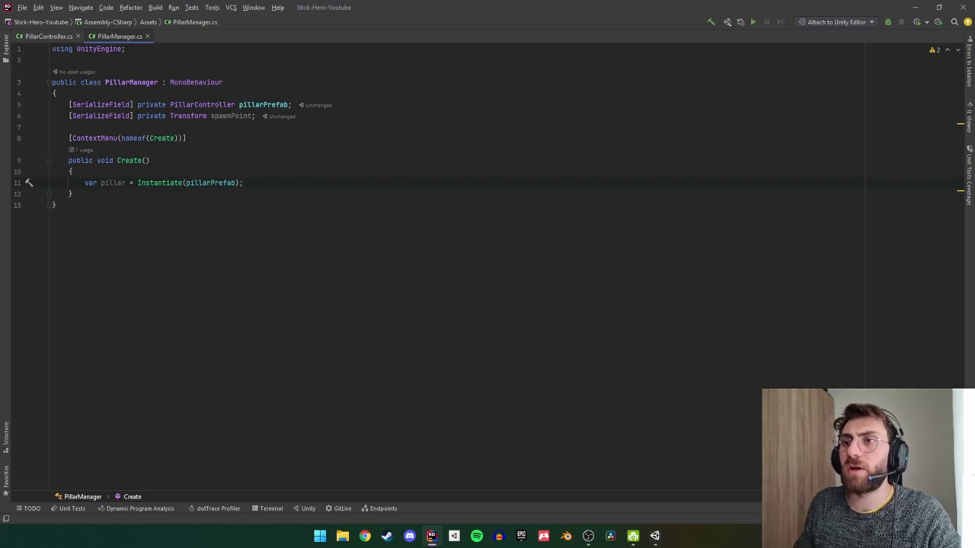
# After the Instantiate line, add var position = pillar.transform.position and begin setting position.x from spawnPoint.
pyautogui.click(73, 171)
pyautogui.press('Return')
pyautogui.write('var po')
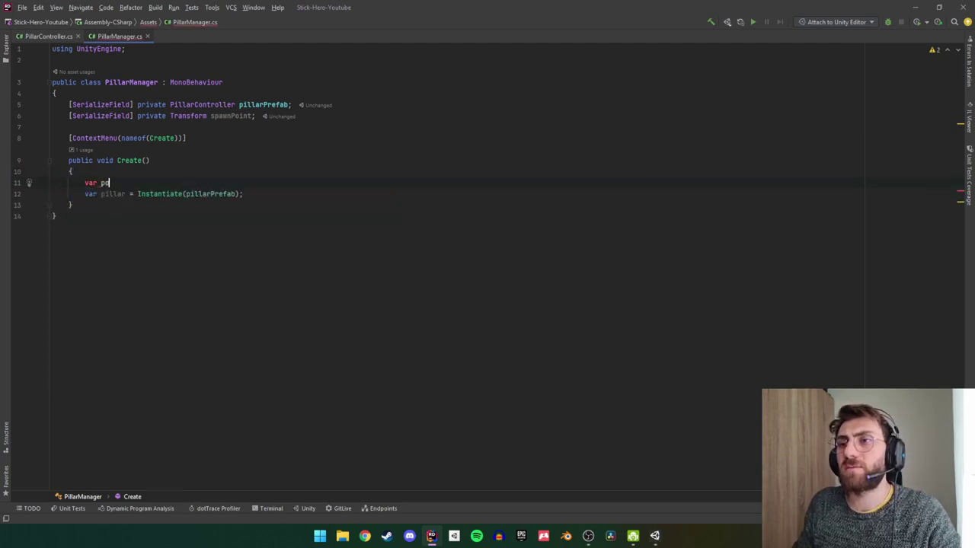
pyautogui.write('sition =')
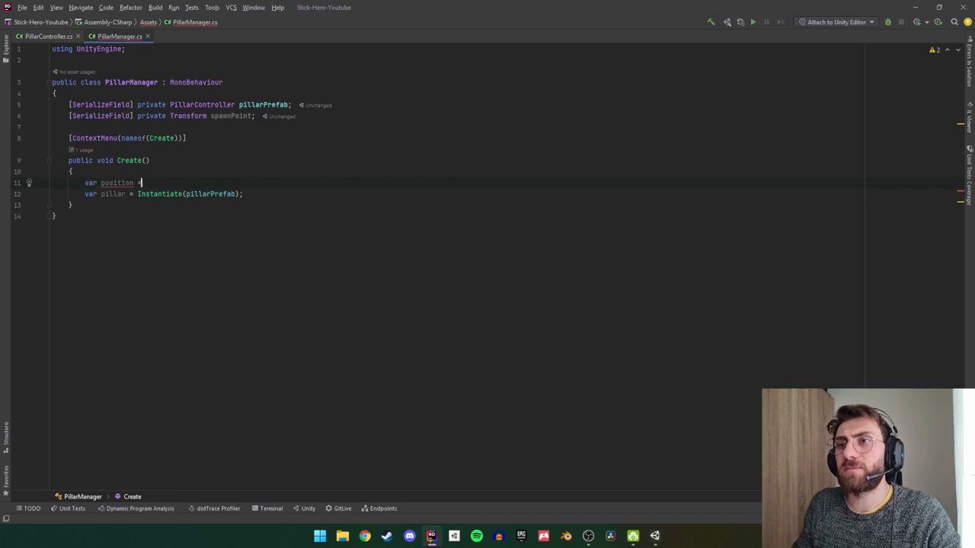
pyautogui.click(185, 194)
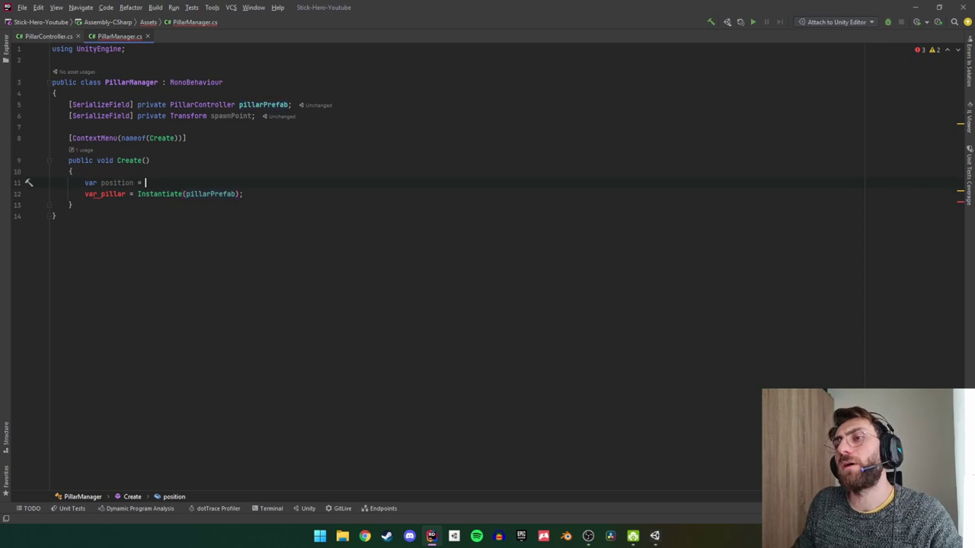
pyautogui.press('BackSpace')
pyautogui.press('Delete')
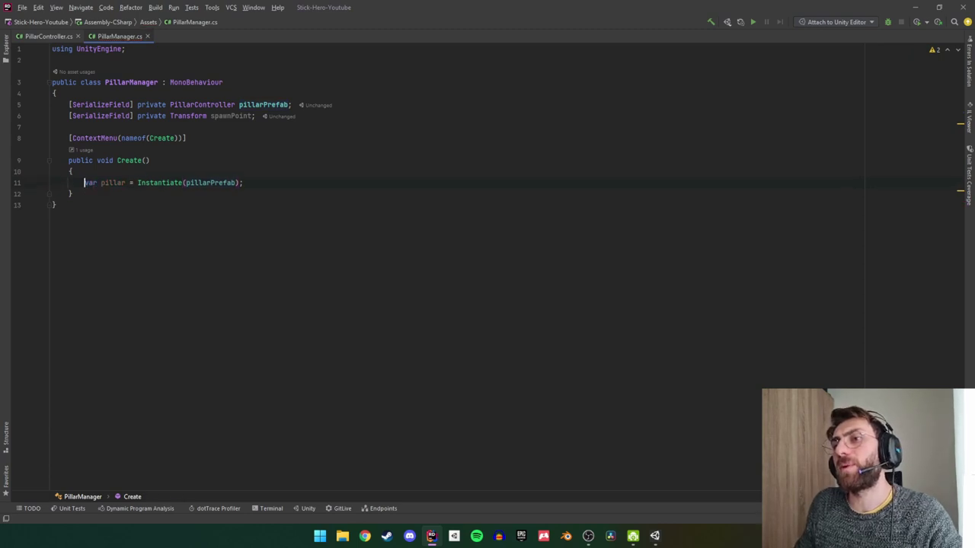
pyautogui.press('Return')
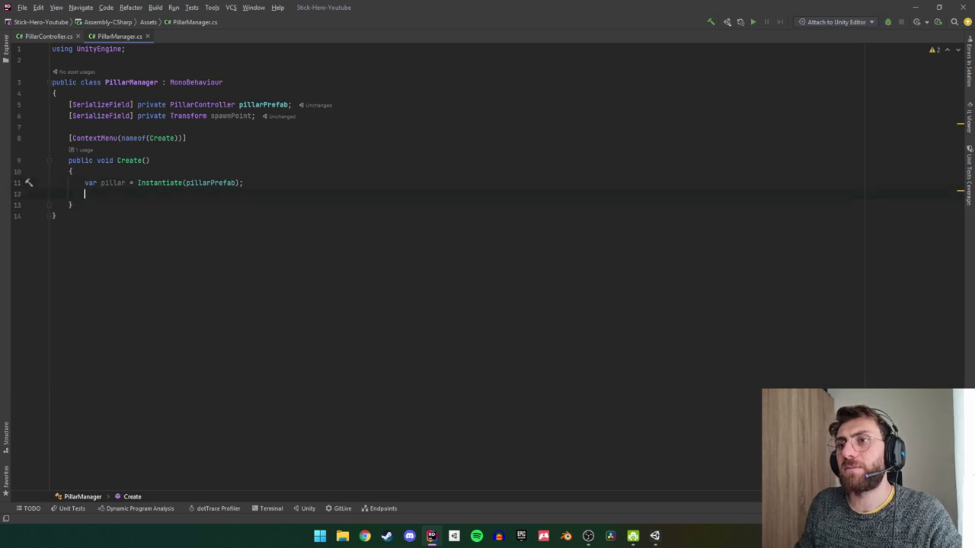
pyautogui.write('var ')
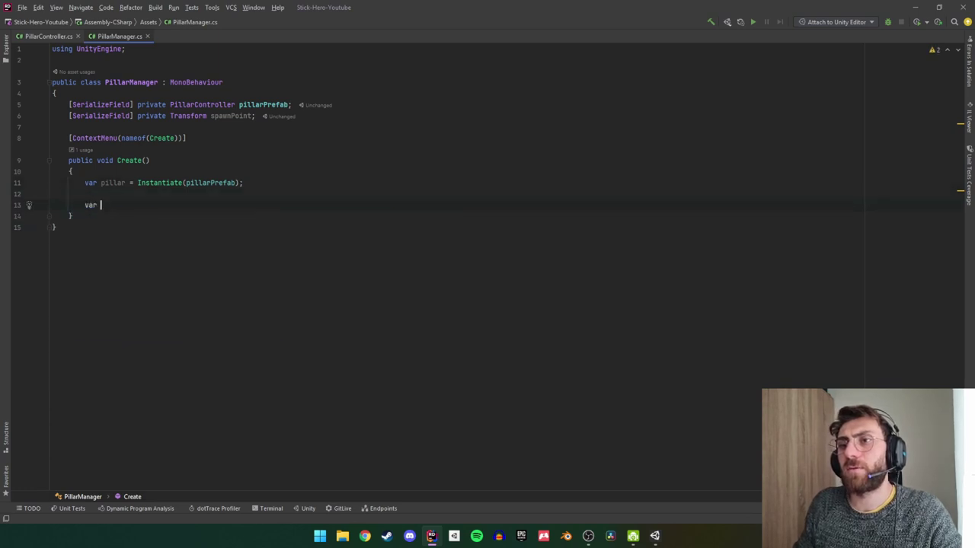
pyautogui.write('posi')
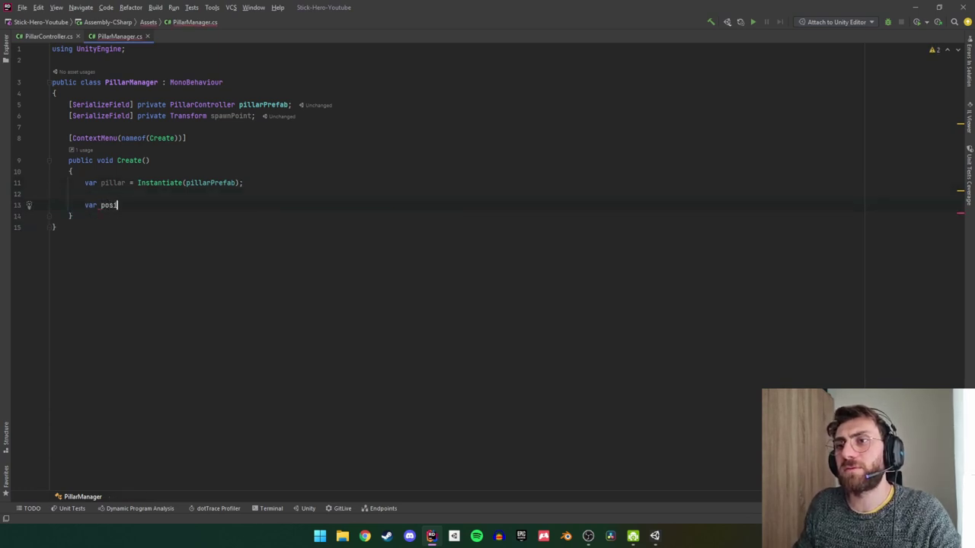
pyautogui.write('tion = pillar')
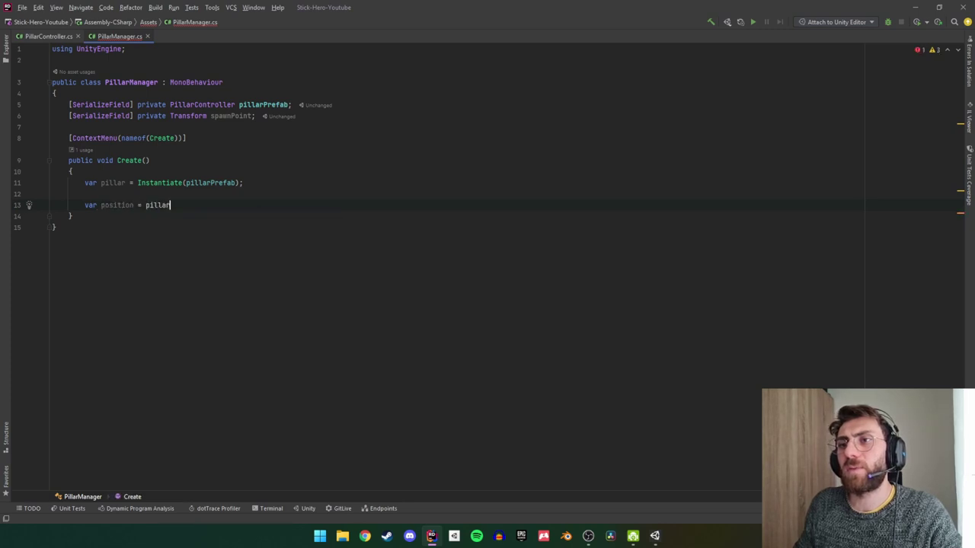
pyautogui.write('.tr')
pyautogui.press('Return')
pyautogui.write('.p')
pyautogui.press('Return')
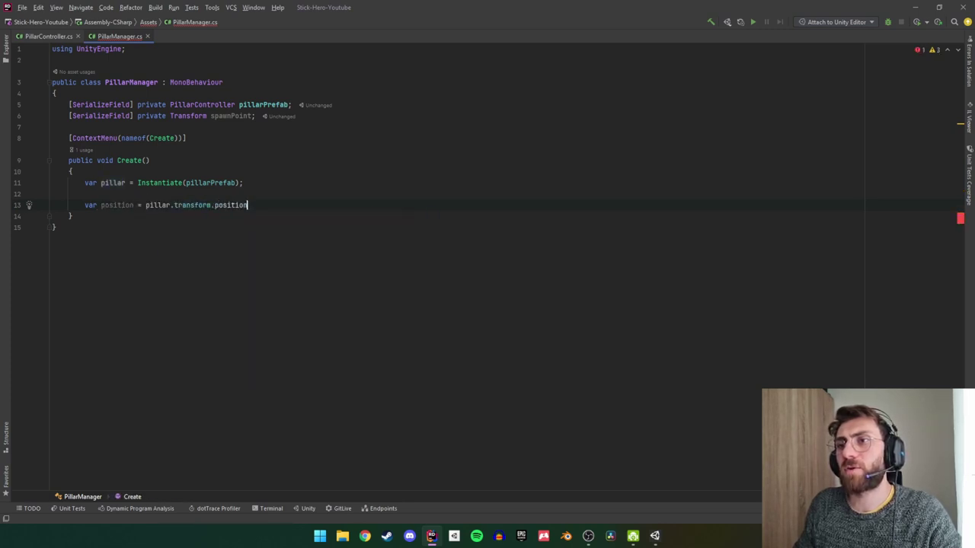
pyautogui.write(';')
pyautogui.write('pos')
pyautogui.press('Return')
pyautogui.write('position.')
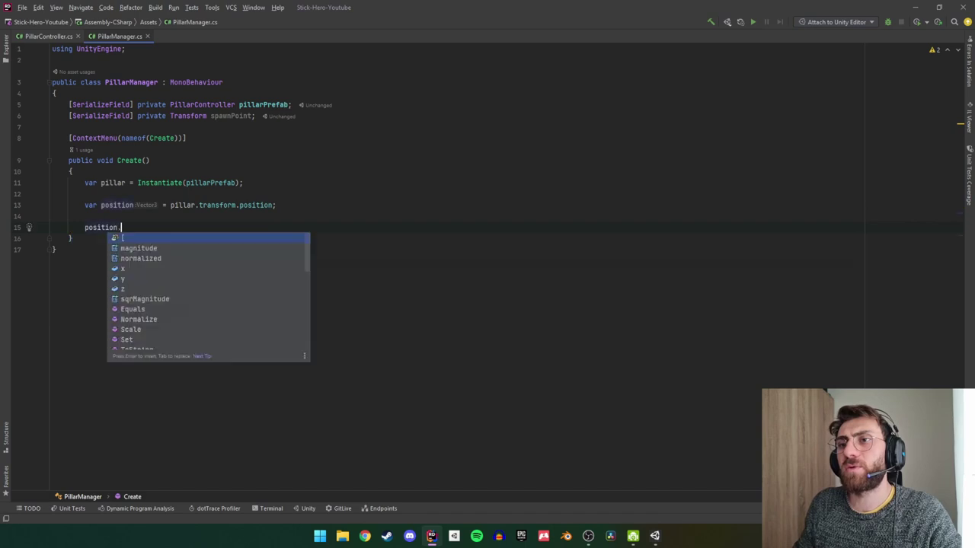
pyautogui.write('x = sp')
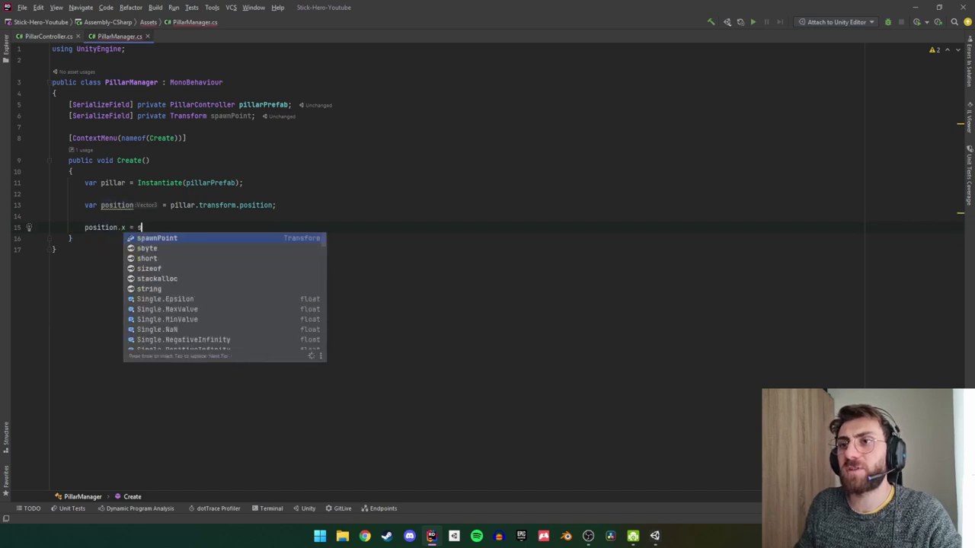
pyautogui.press('Return')
pyautogui.write('.g')
pyautogui.press('Return')
pyautogui.write(';')
pyautogui.press('Return')
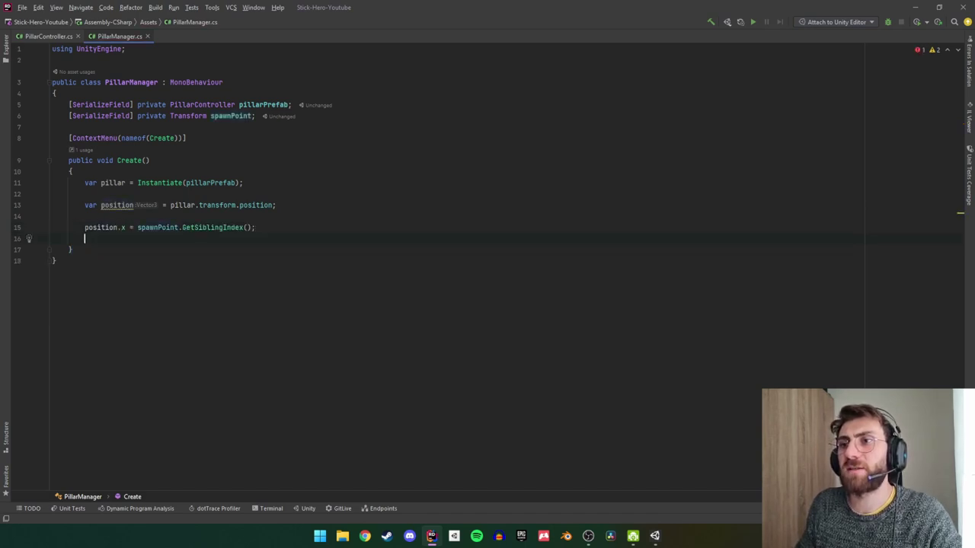
# Fix it to position.x = spawnPoint.position.x, assign pillar.transform.position = position, and start a comment above.
pyautogui.press('BackSpace')
pyautogui.press('BackSpace')
pyautogui.press('BackSpace')
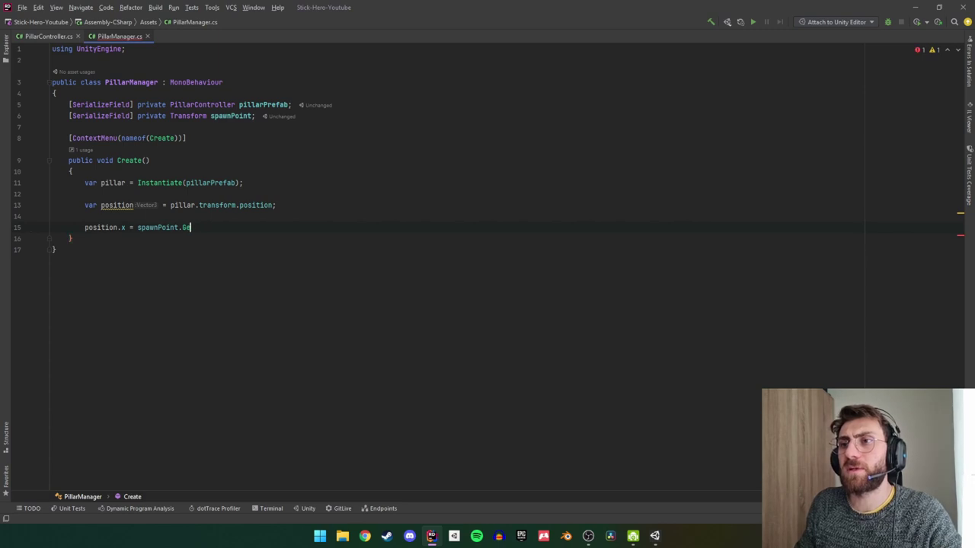
pyautogui.press('BackSpace')
pyautogui.press('BackSpace')
pyautogui.write('tra')
pyautogui.press('Return')
pyautogui.write('.pos')
pyautogui.press('Return')
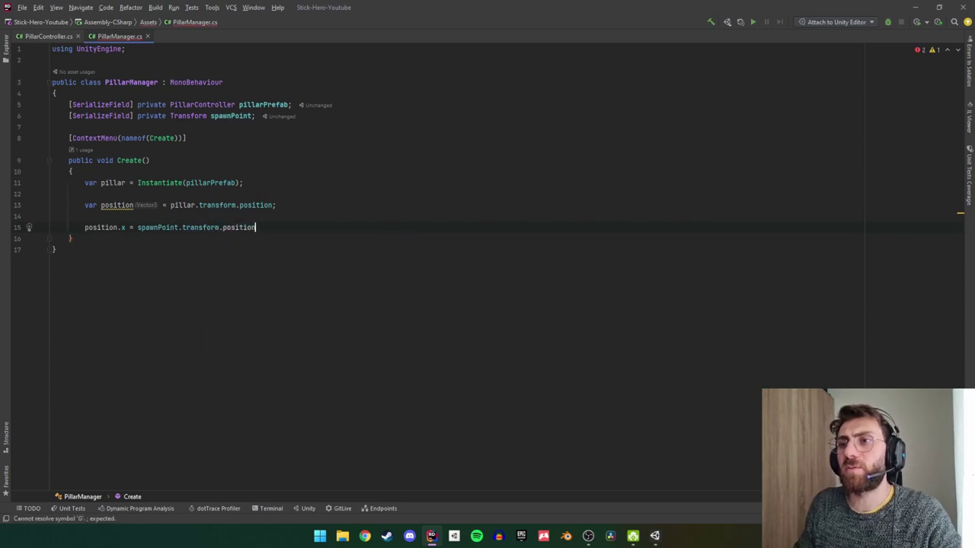
pyautogui.write('.x')
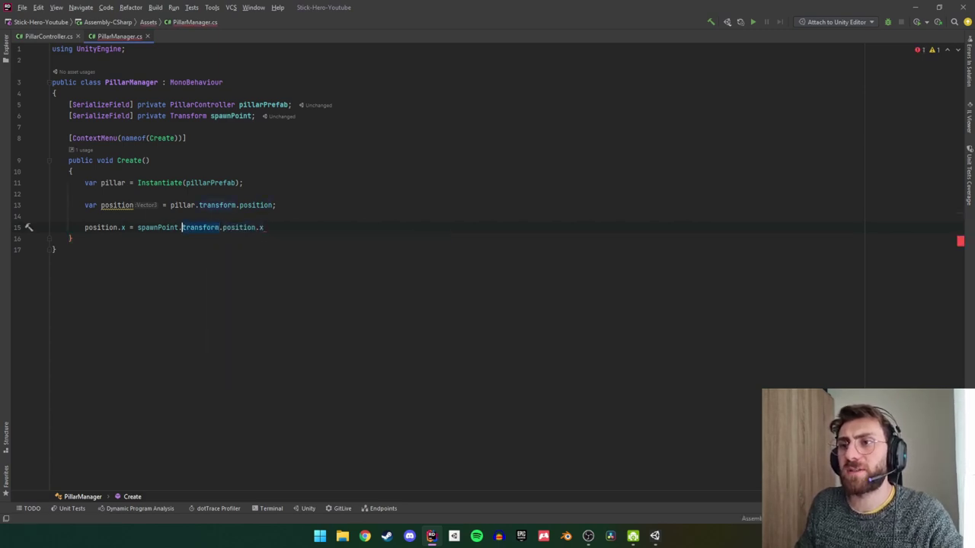
pyautogui.press('BackSpace')
pyautogui.press('BackSpace')
pyautogui.press('Delete')
pyautogui.write(';')
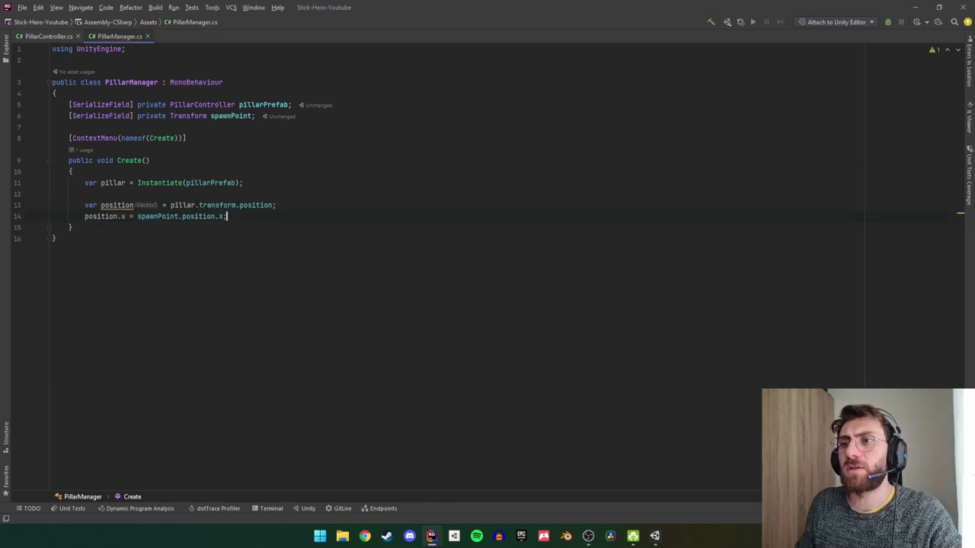
pyautogui.write('illar.')
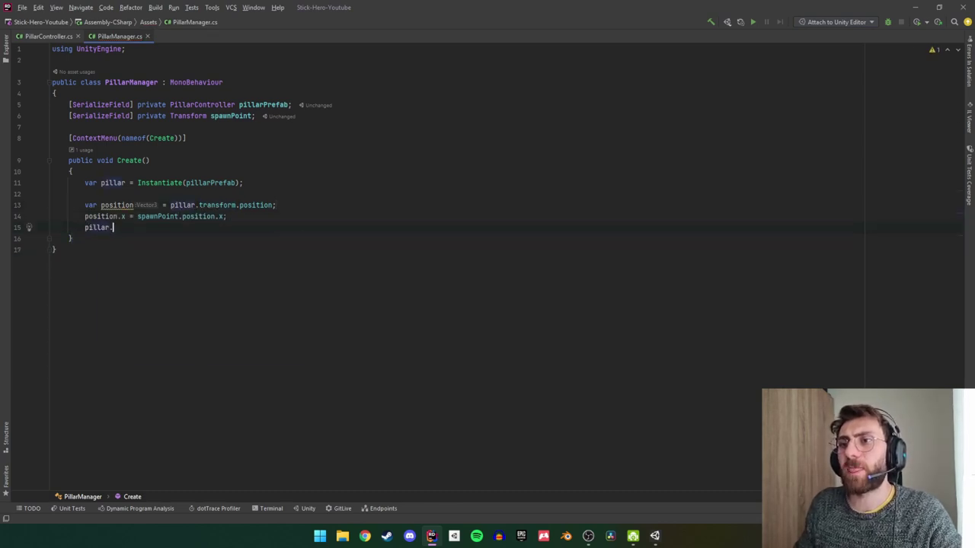
pyautogui.write('transform.po')
pyautogui.press('Return')
pyautogui.write('= po')
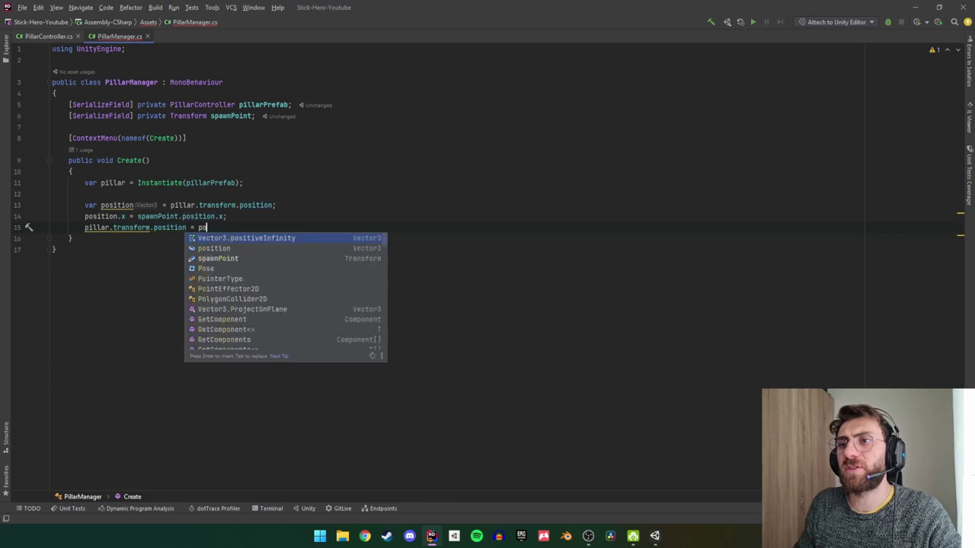
pyautogui.press('Down')
pyautogui.press('Return')
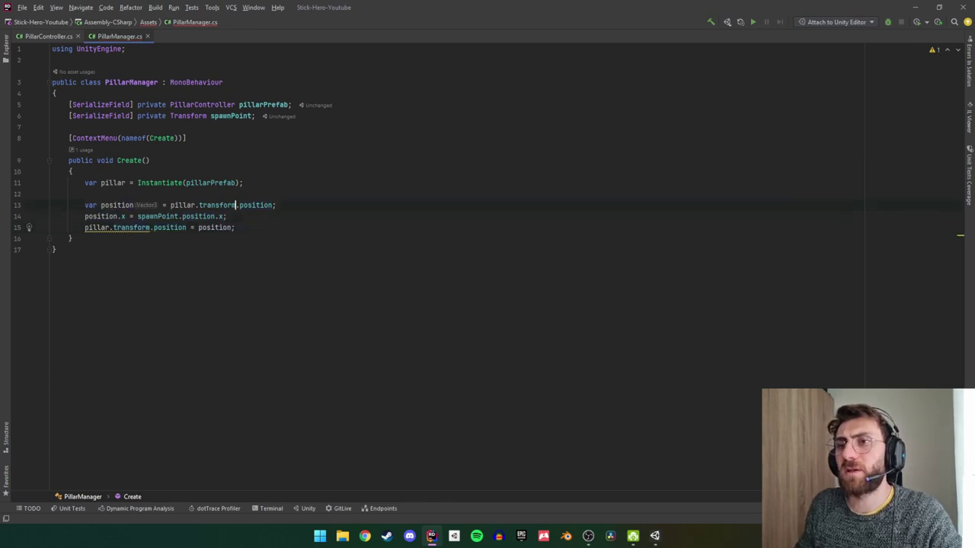
pyautogui.press('Up')
pyautogui.press('Return')
pyautogui.write('//SetPos')
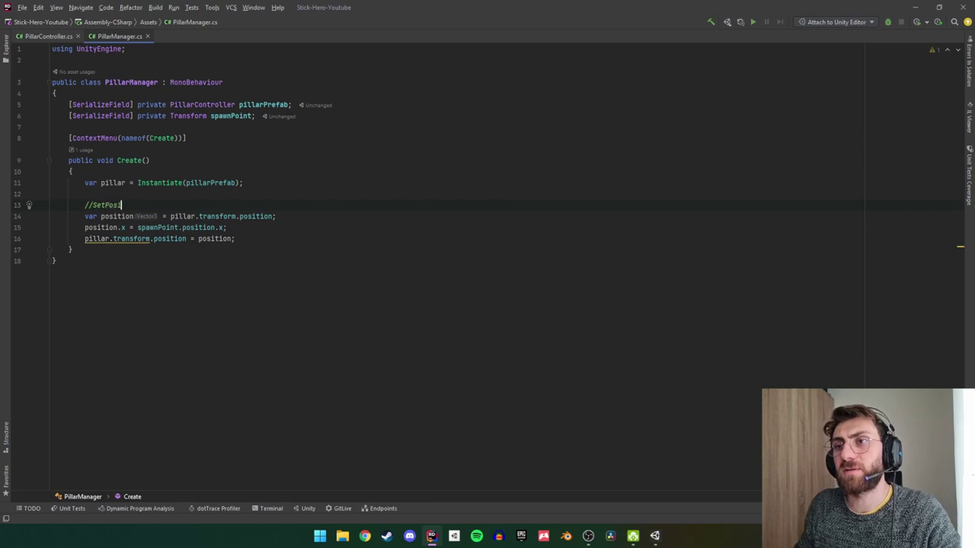
pyautogui.write('ition')
# Add a //SetScale section calling pillar.ChangeSize(), then start renaming ChangeSize.
pyautogui.click(138, 204)
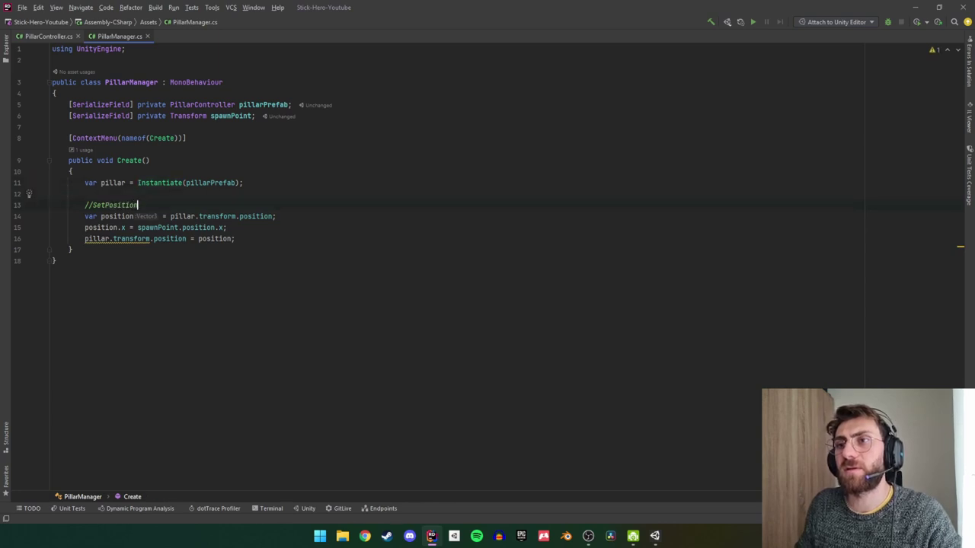
pyautogui.click(113, 183)
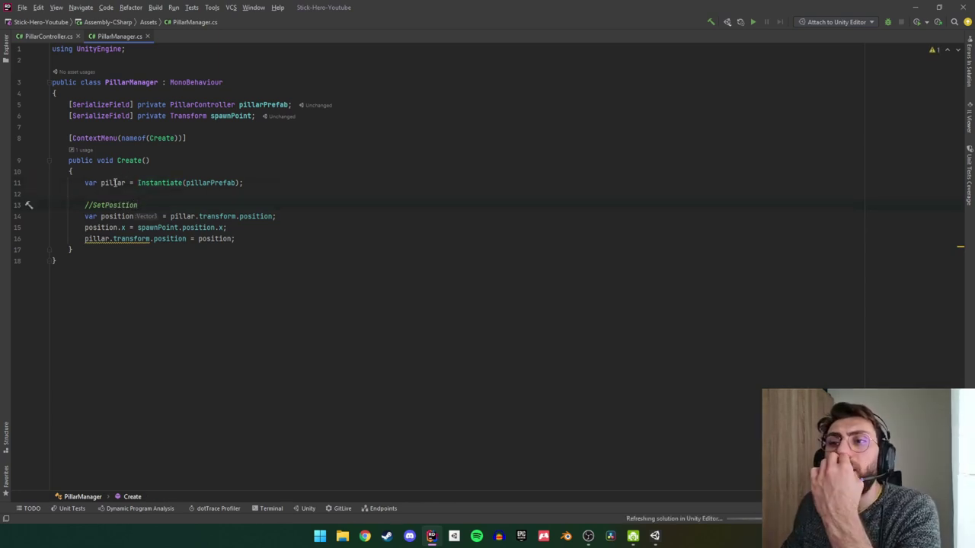
pyautogui.click(141, 205)
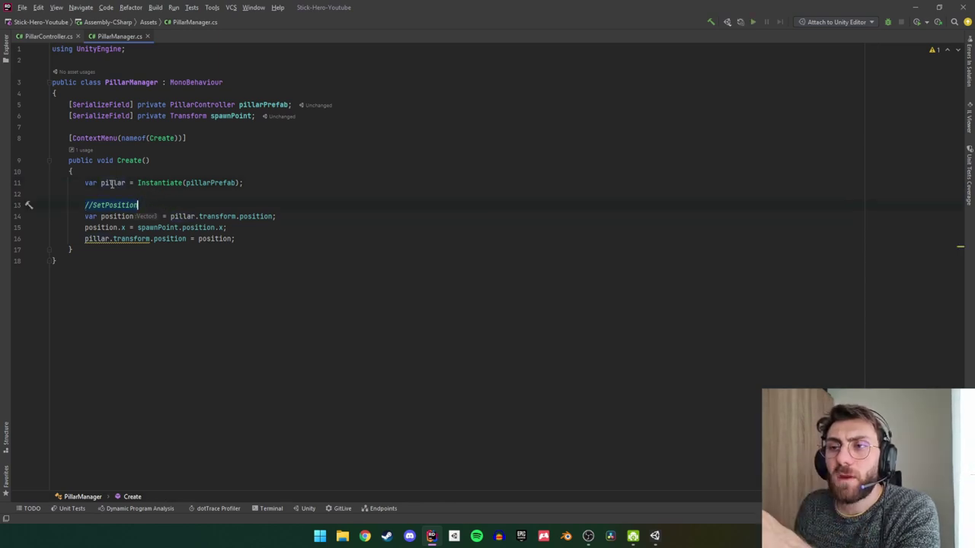
pyautogui.moveTo(113, 183)
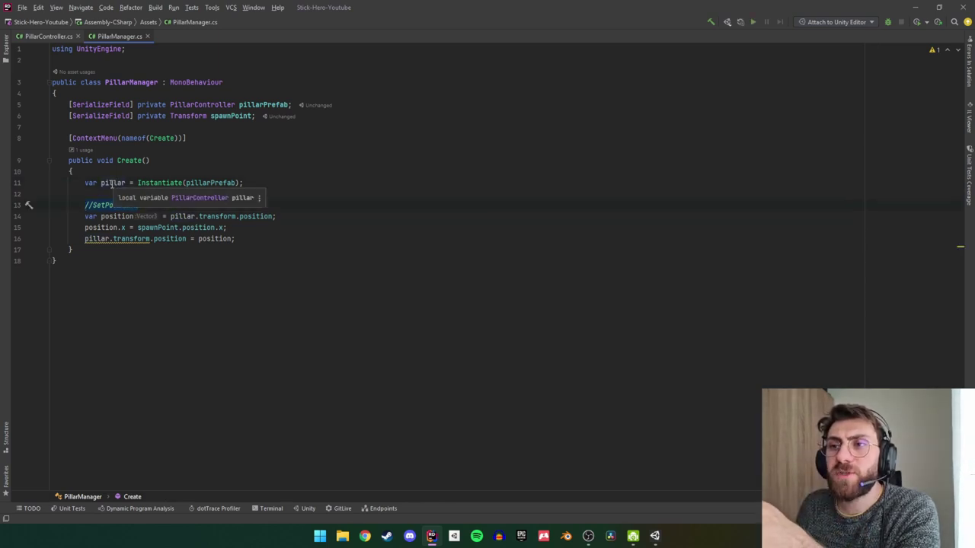
pyautogui.click(245, 239)
pyautogui.press('Return')
pyautogui.press('Return')
pyautogui.write('//SetS')
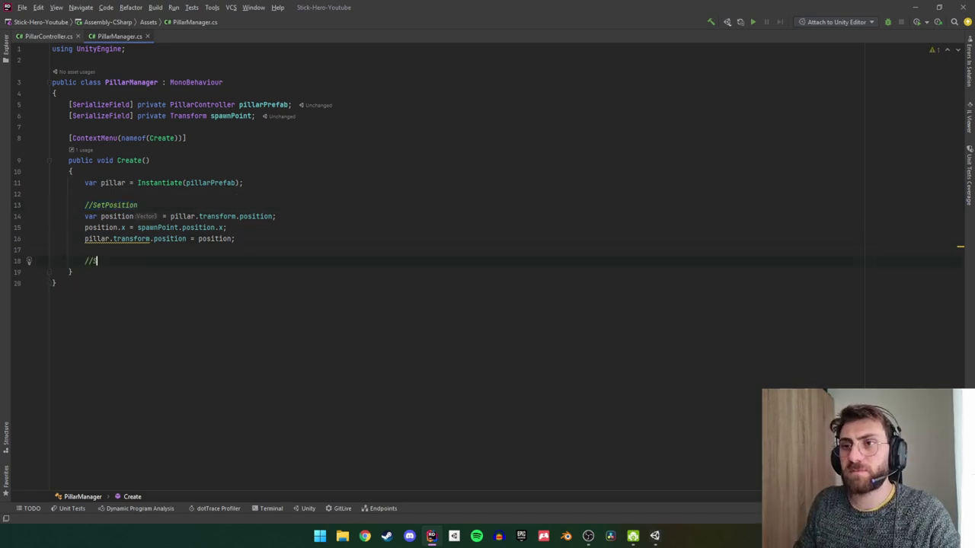
pyautogui.write('cale')
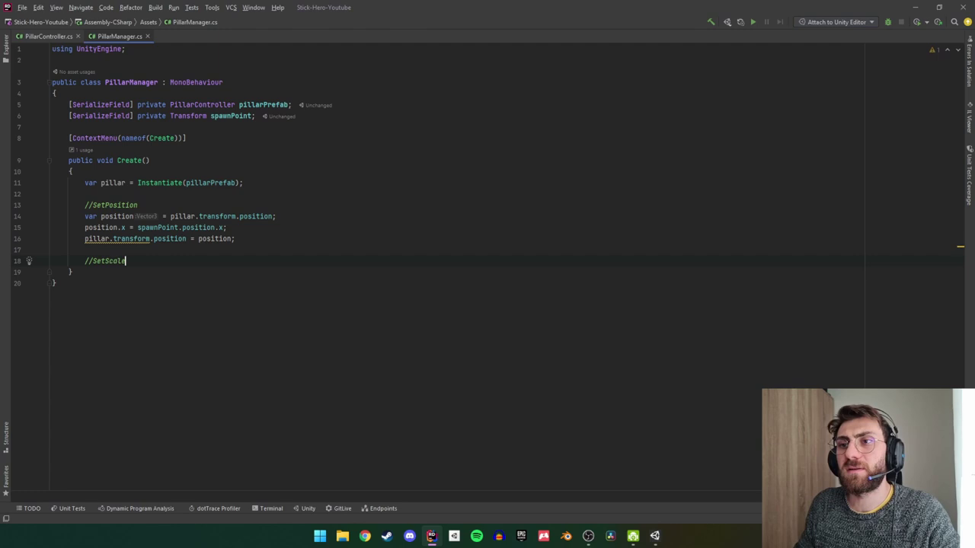
pyautogui.press('Return')
pyautogui.write('pillar')
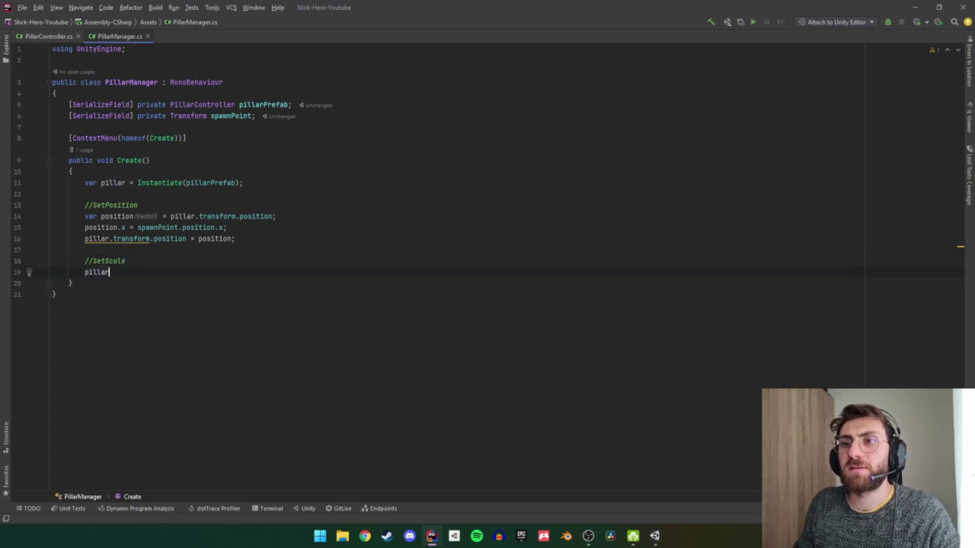
pyautogui.write('.cha')
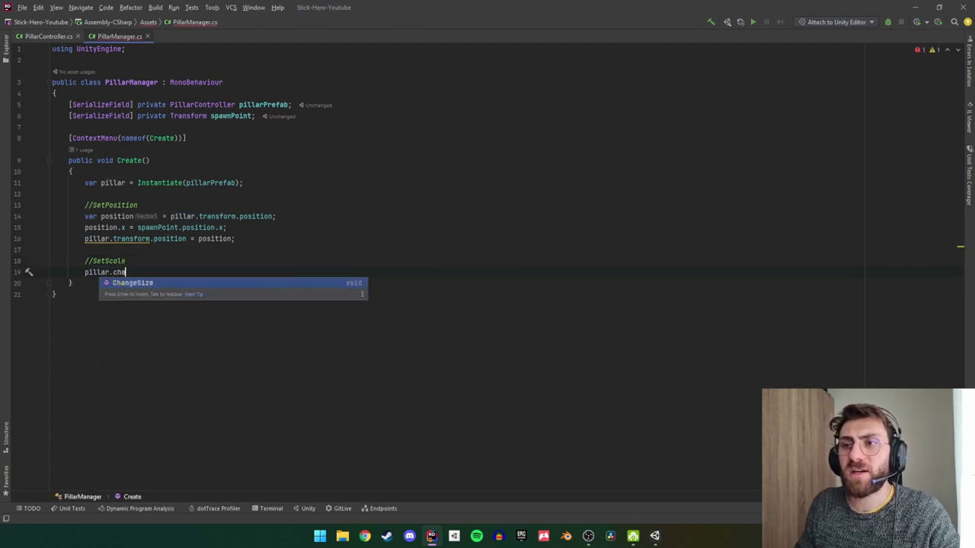
pyautogui.press('Return')
pyautogui.write(';')
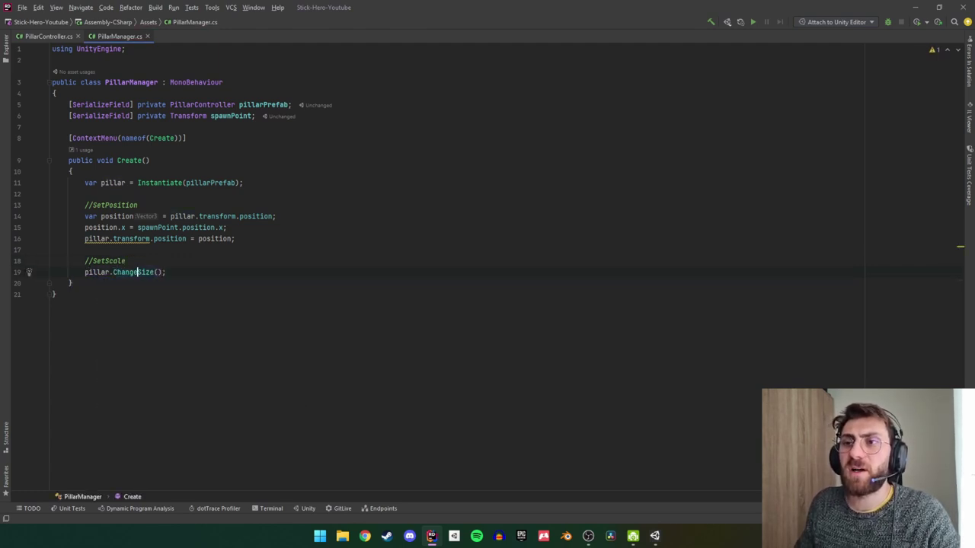
pyautogui.hotkey('ctrl', 'r')
pyautogui.hotkey('ctrl', 'r')
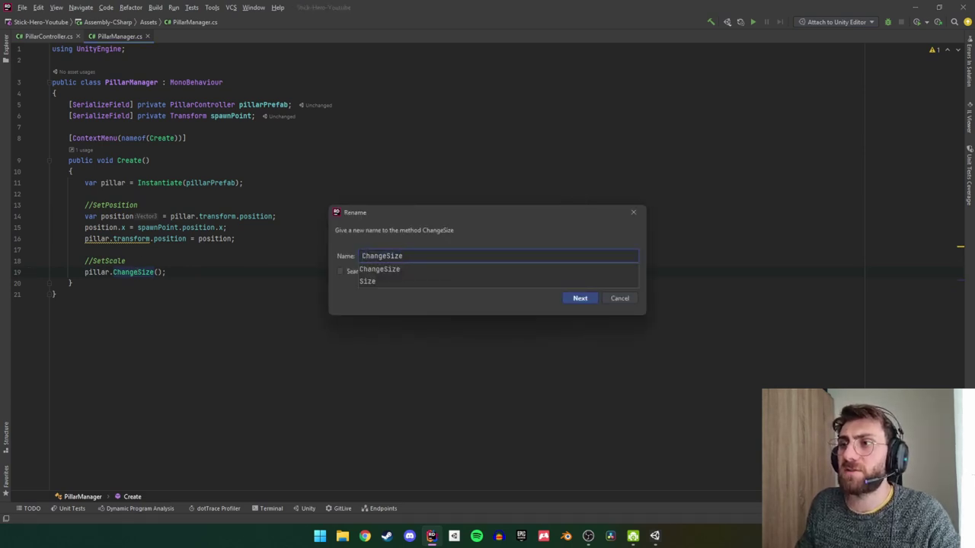
# Replace Change with SetRandom so the method becomes SetRandomSize.
pyautogui.click(403, 256)
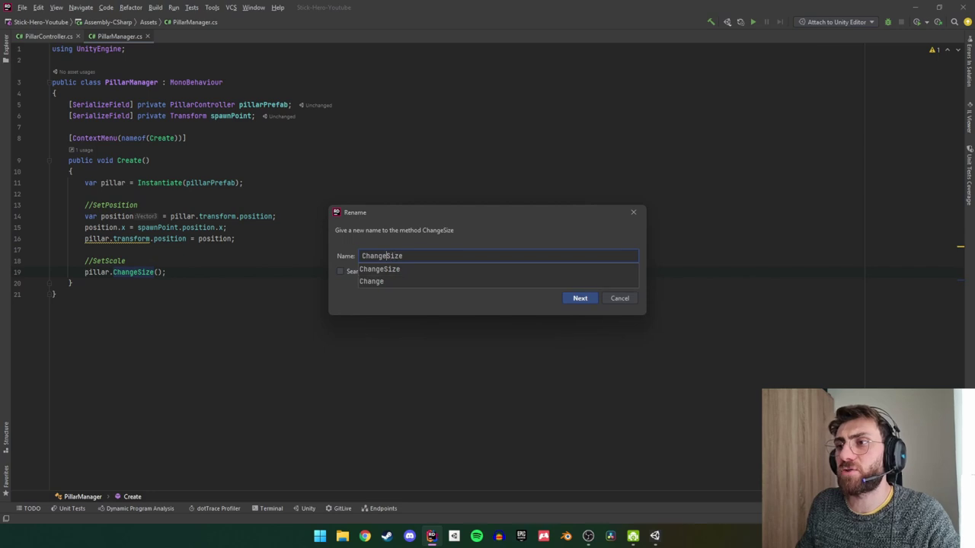
pyautogui.moveTo(362, 256); pyautogui.dragTo(387, 256)
pyautogui.write('SetRandom')
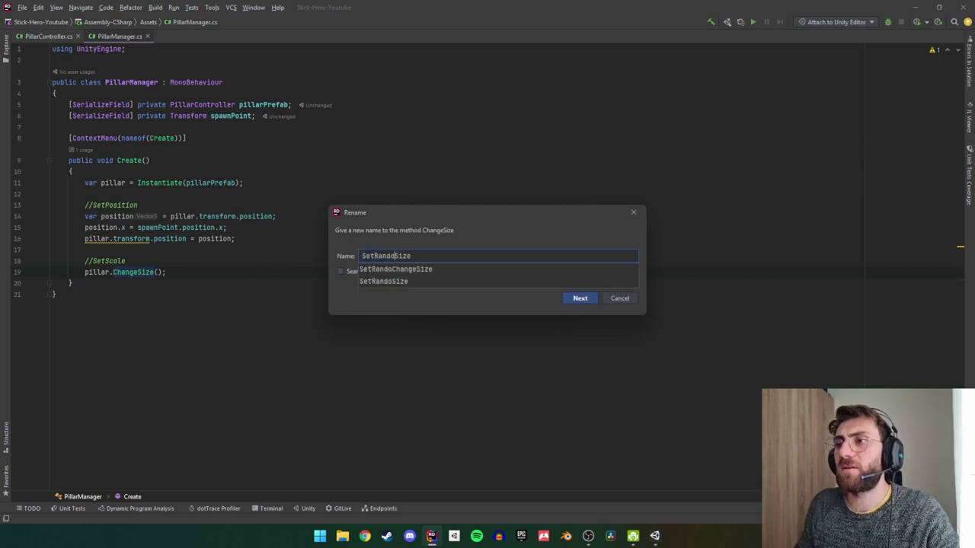
pyautogui.press('Return')
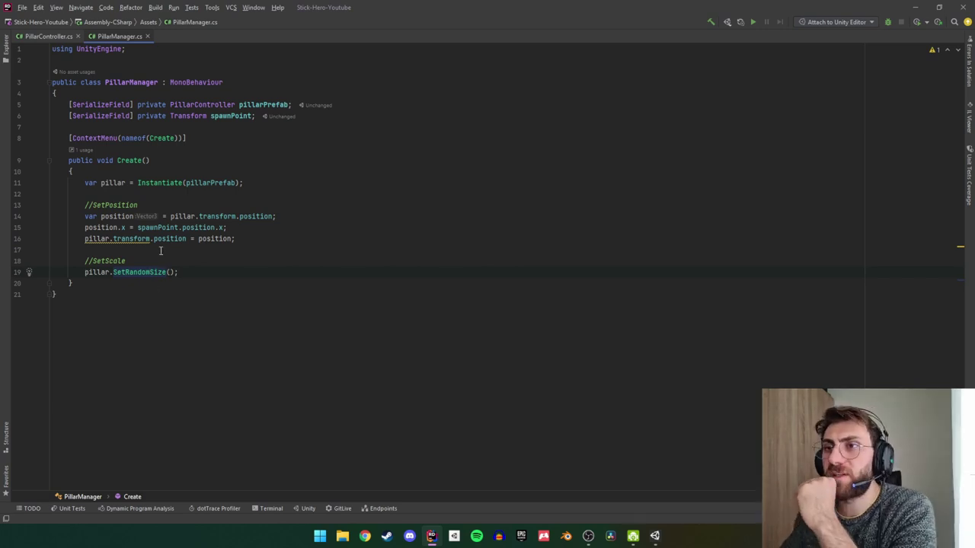
# Delete the extra duplicated pillar and move SpawnPoint right to X 4.72.
pyautogui.hotkey('alt', 'Tab')
pyautogui.press('Delete')
pyautogui.click(537, 87)
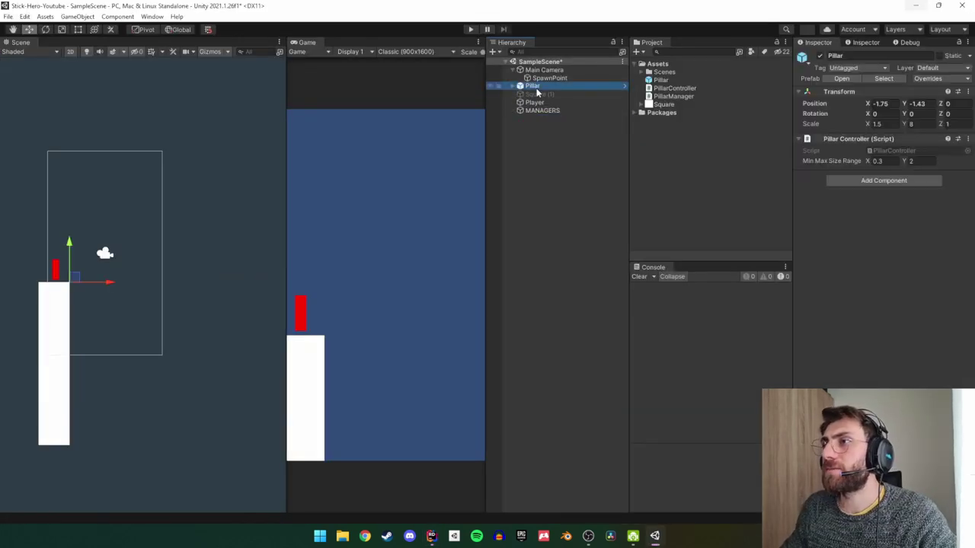
pyautogui.click(541, 79)
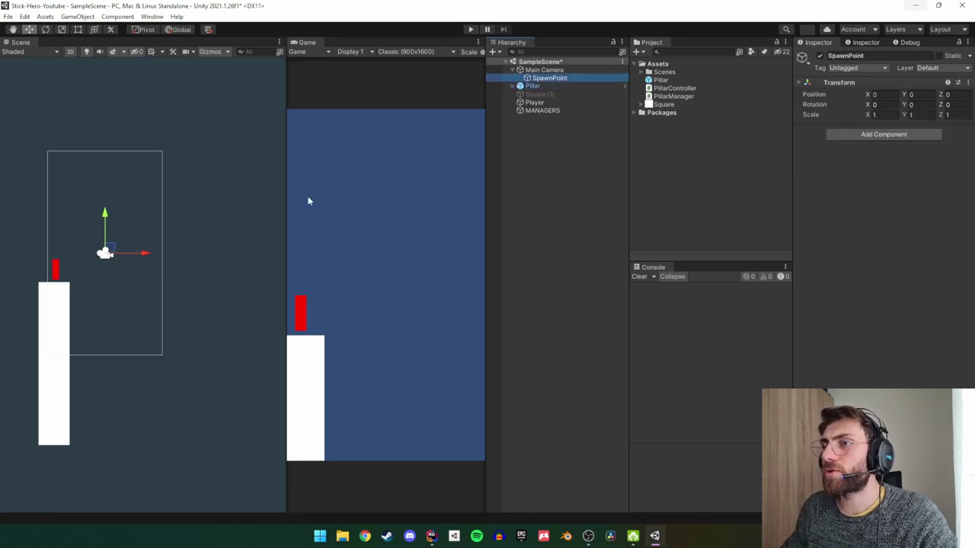
pyautogui.moveTo(146, 256); pyautogui.dragTo(241, 252)
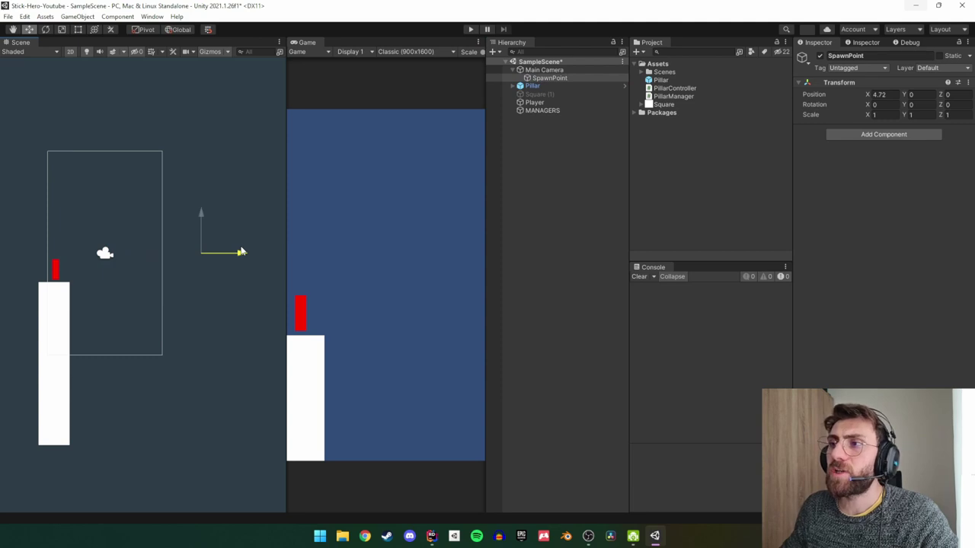
# Set the Pillar's Scale X to 2.
pyautogui.click(545, 86)
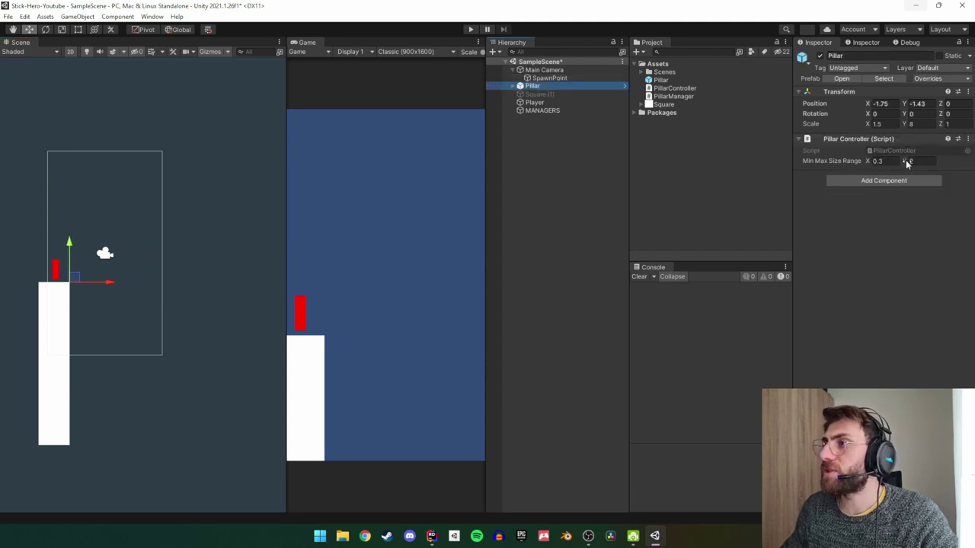
pyautogui.click(883, 124)
pyautogui.write('2')
# Duplicate the Pillar and place Pillar (1) at X 4.72, matching SpawnPoint.
pyautogui.click(537, 86)
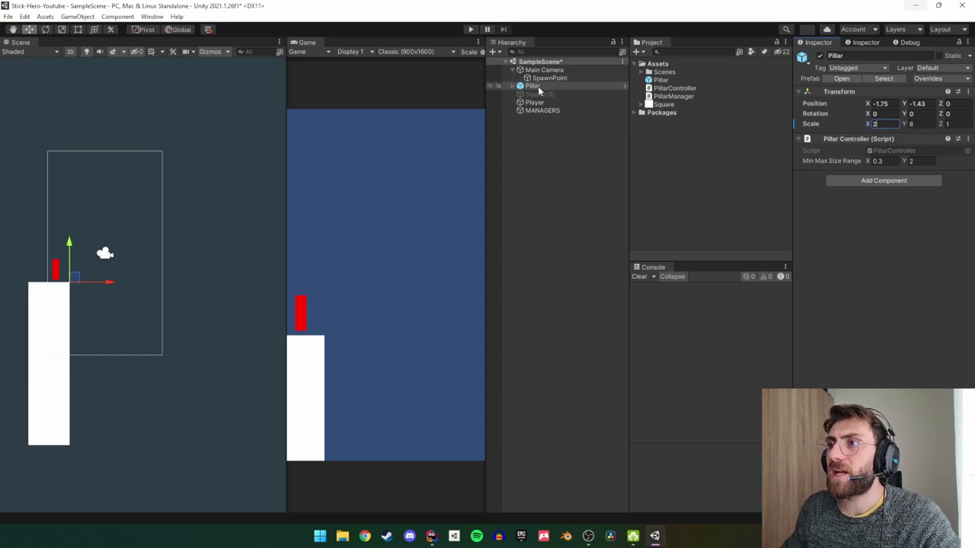
pyautogui.hotkey('ctrl', 'd')
pyautogui.click(541, 78)
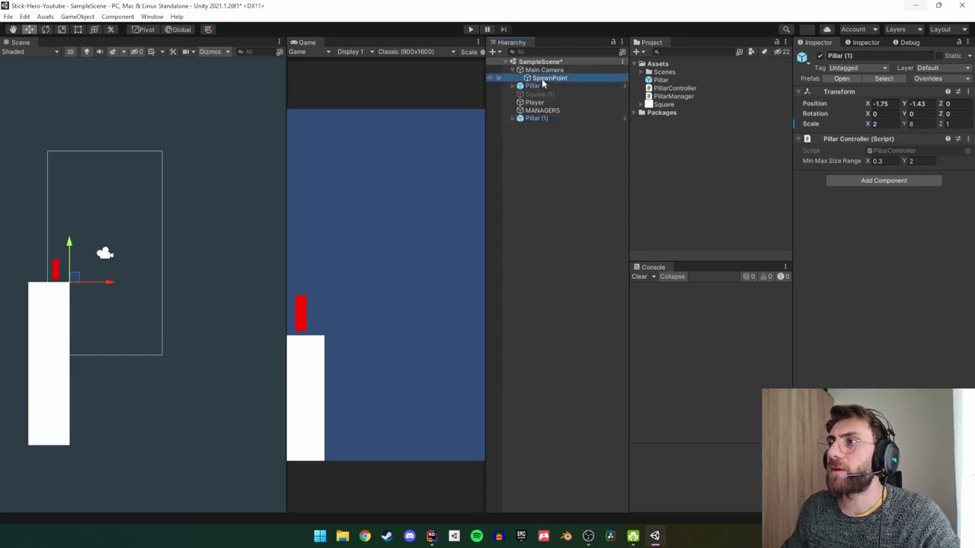
pyautogui.click(900, 93)
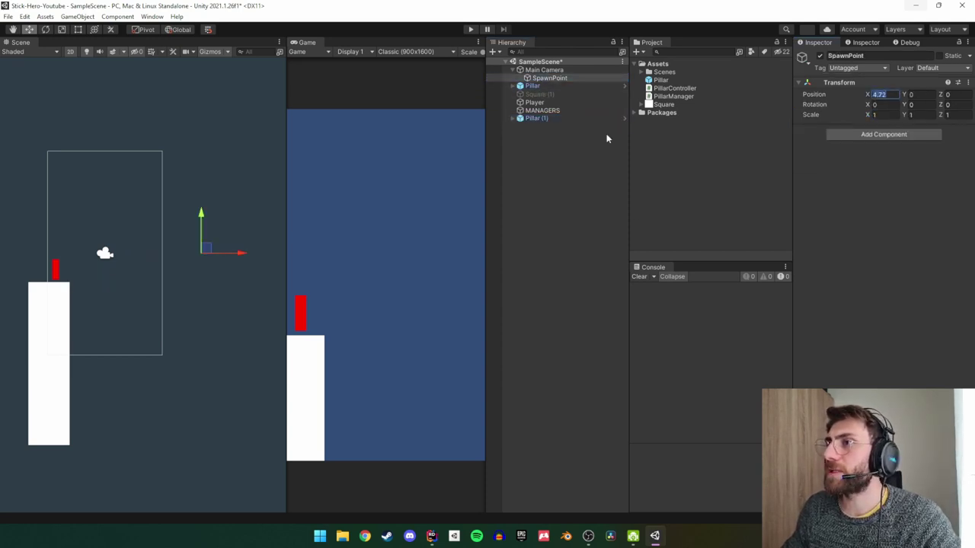
pyautogui.click(537, 118)
pyautogui.click(891, 106)
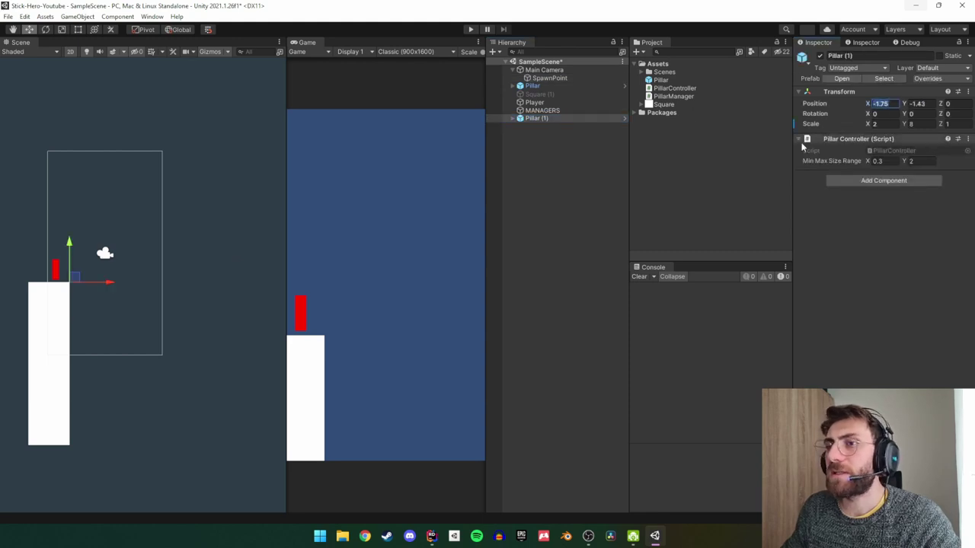
pyautogui.write('4.72')
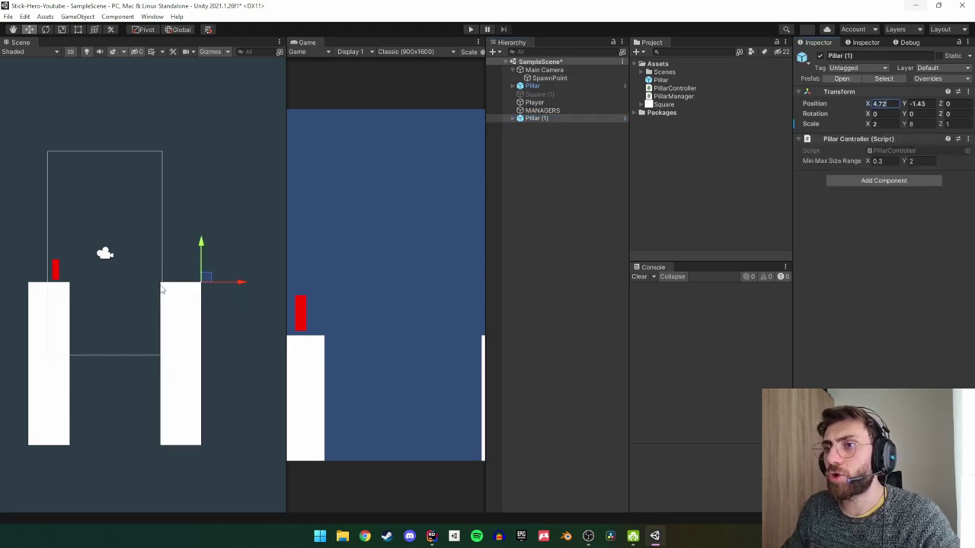
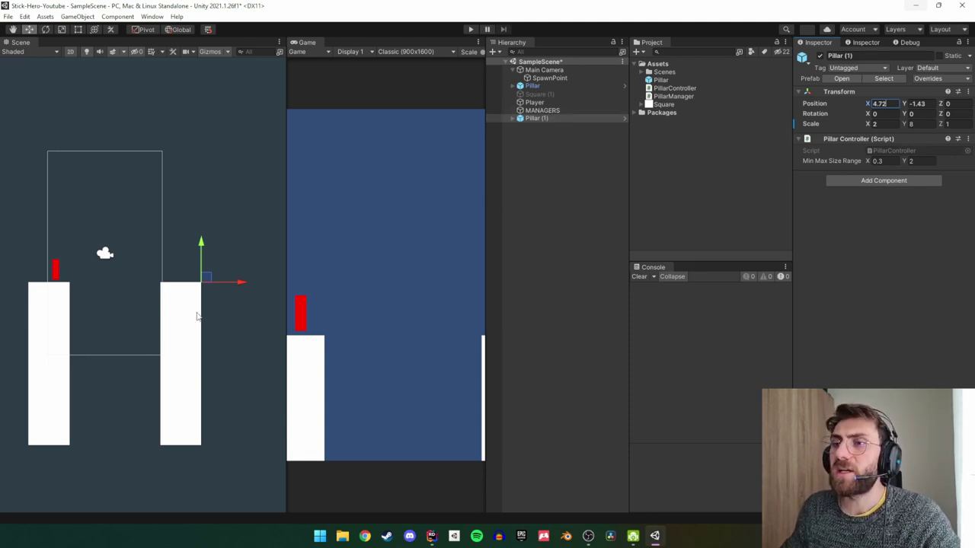
# Position SpawnPoint at X 6, where Pillar (1) stands.
pyautogui.click(549, 77)
pyautogui.moveTo(253, 268); pyautogui.dragTo(195, 269, button='middle')
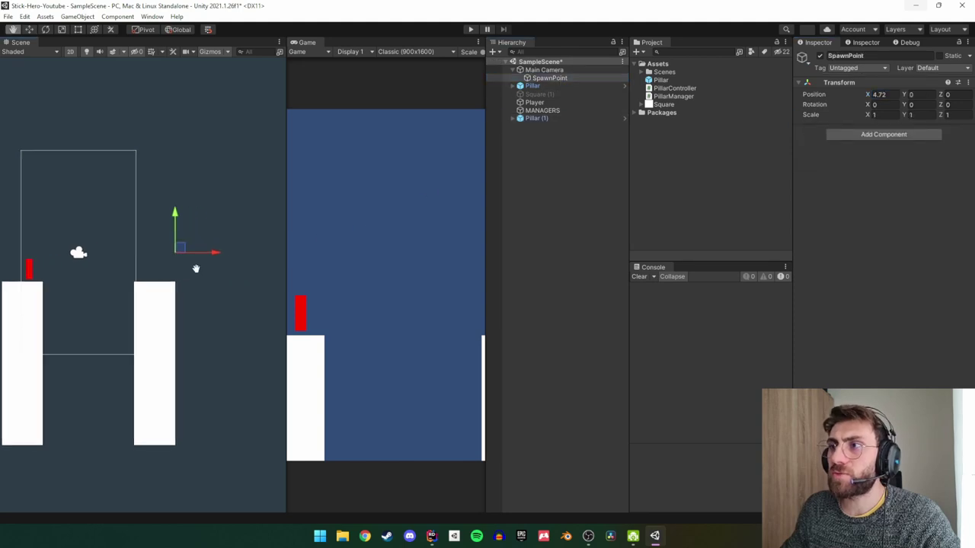
pyautogui.moveTo(187, 257); pyautogui.dragTo(213, 252)
pyautogui.click(884, 94)
pyautogui.write('0')
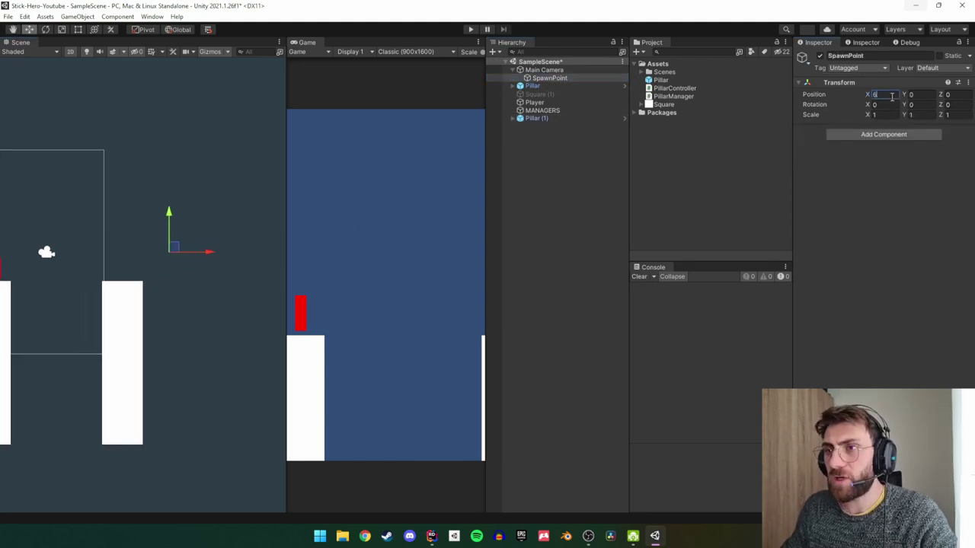
pyautogui.click(584, 118)
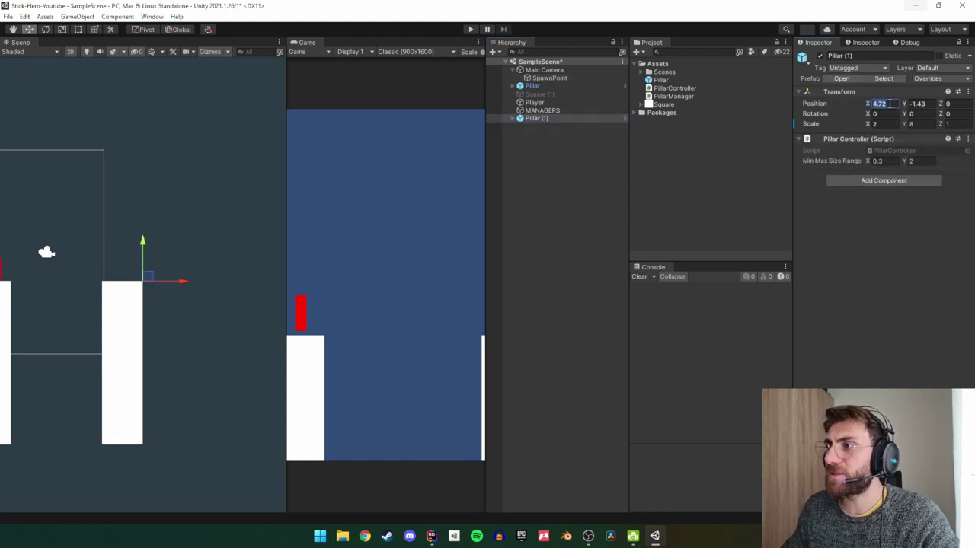
pyautogui.write('6')
pyautogui.press('Return')
# Delete the duplicate Pillar (1) from the scene.
pyautogui.moveTo(45, 301); pyautogui.dragTo(127, 290, button='middle')
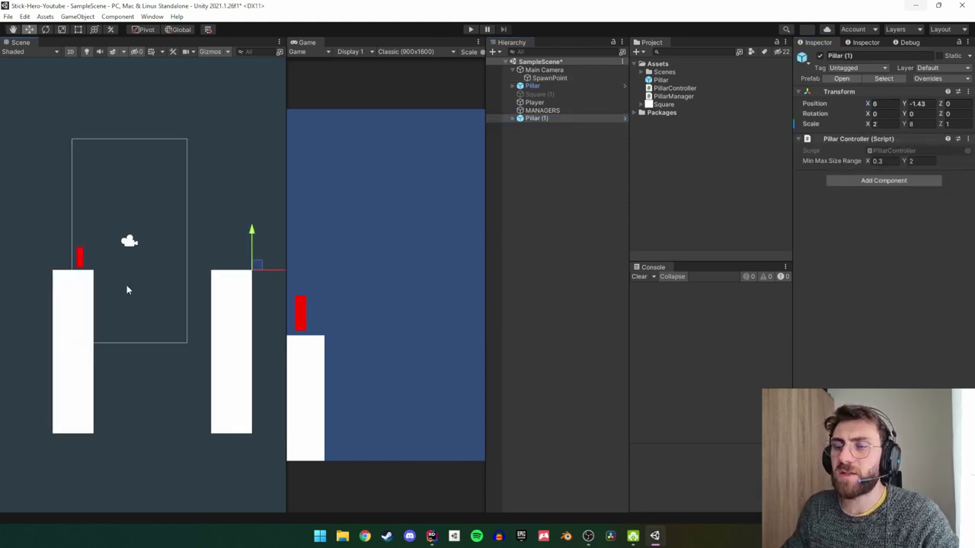
pyautogui.click(549, 78)
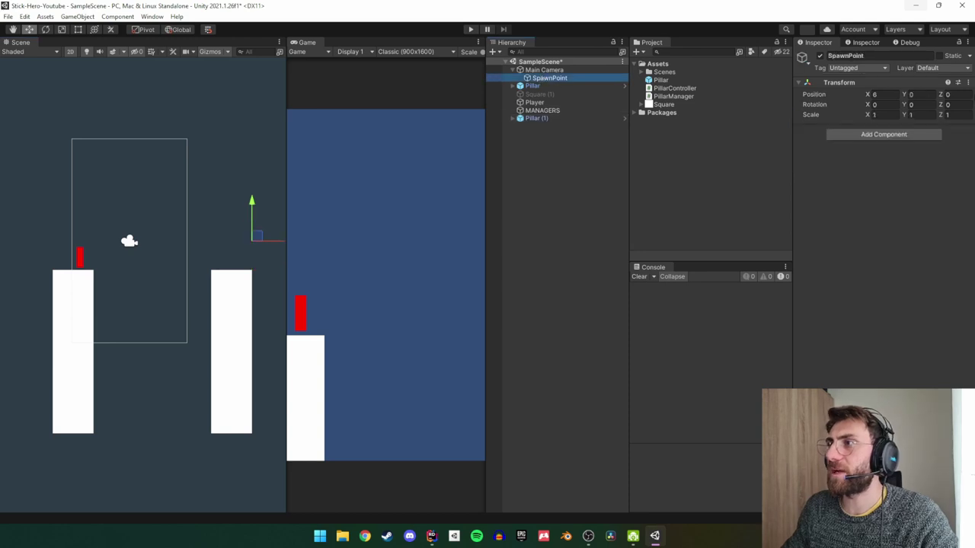
pyautogui.click(530, 120)
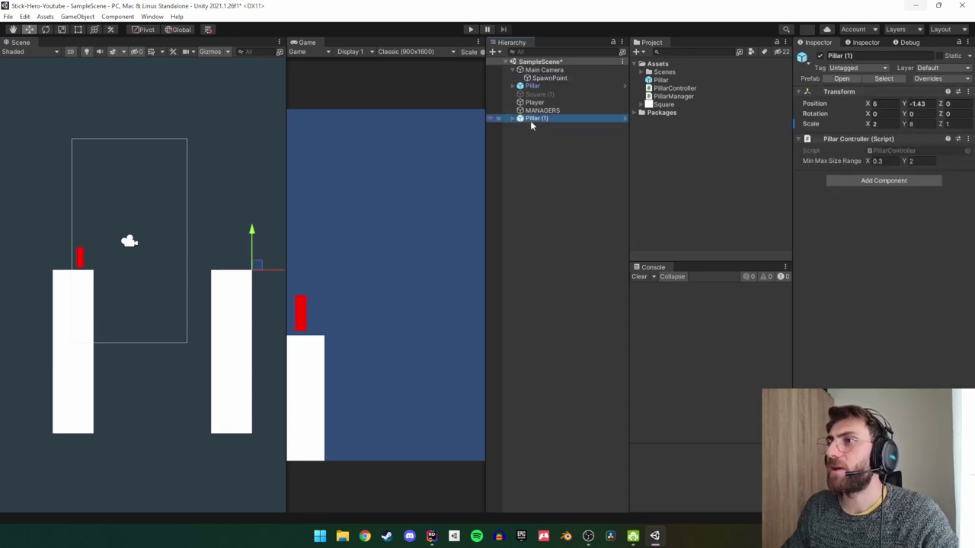
pyautogui.press('Delete')
# Assign SpawnPoint to Pillar Manager's Spawn Point field and spawn a test pillar with Create.
pyautogui.click(540, 111)
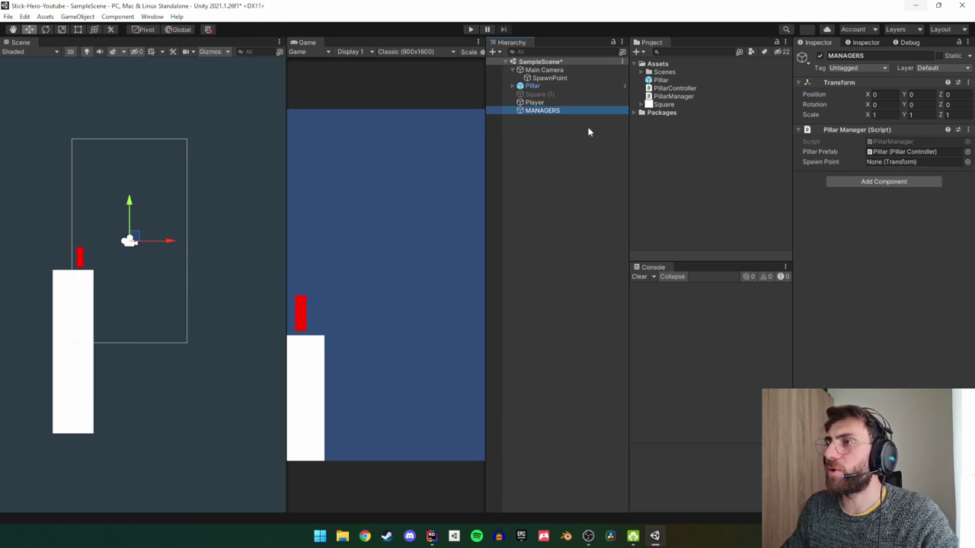
pyautogui.moveTo(538, 79); pyautogui.dragTo(884, 162)
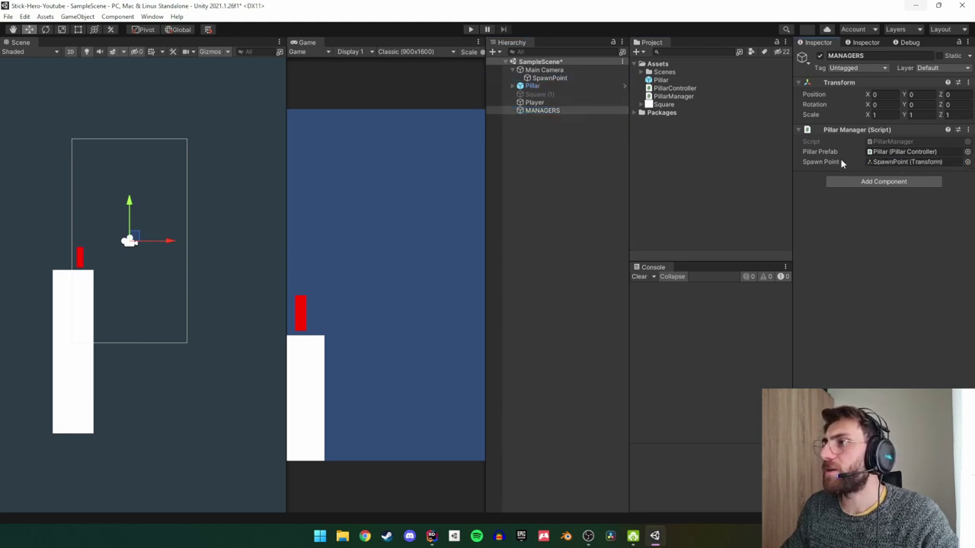
pyautogui.click(969, 132)
pyautogui.click(914, 294)
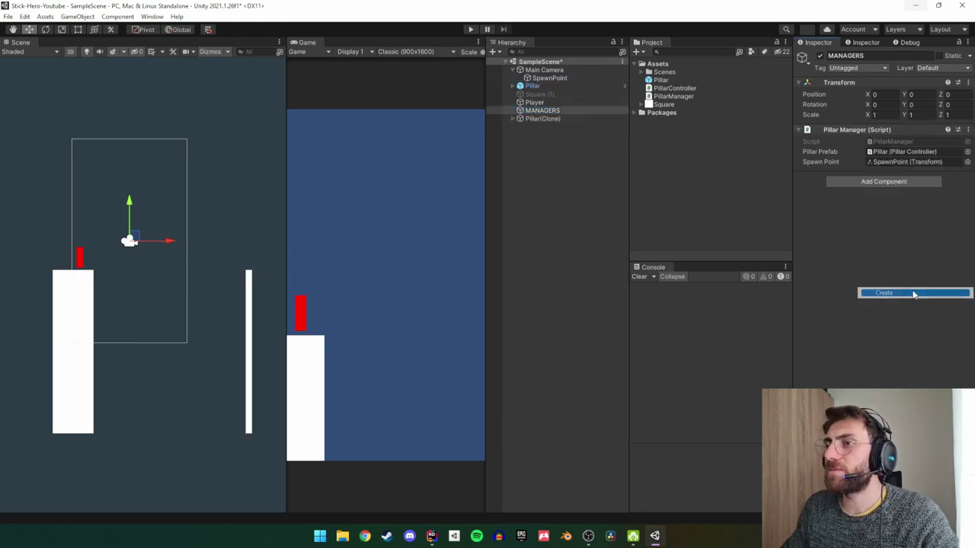
pyautogui.moveTo(239, 305); pyautogui.dragTo(191, 304, button='middle')
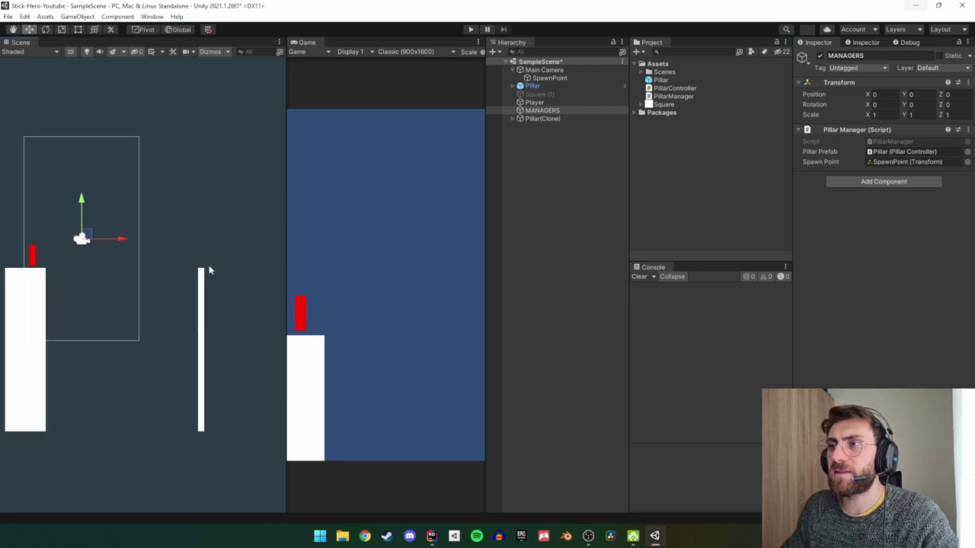
# Move the spawned Pillar(Clone) left near the first pillar.
pyautogui.click(551, 78)
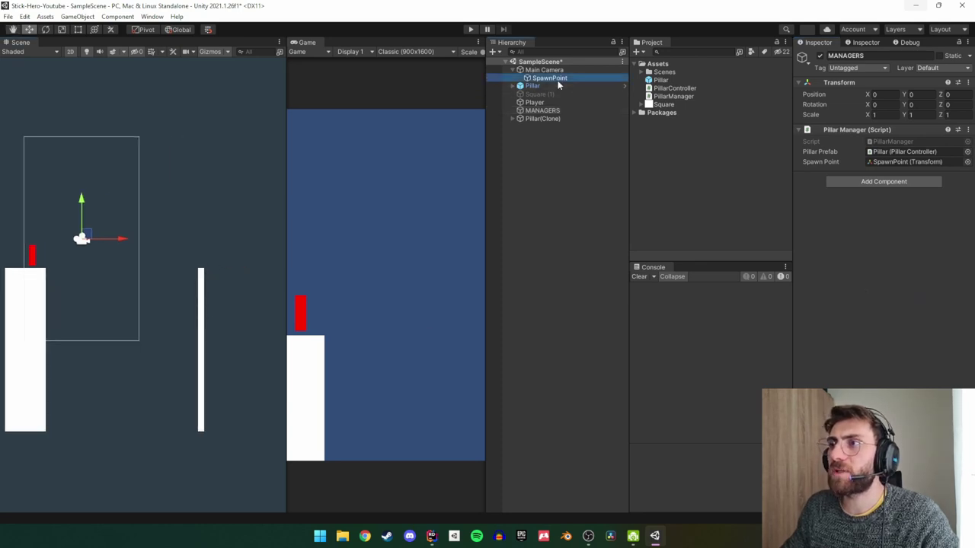
pyautogui.click(544, 119)
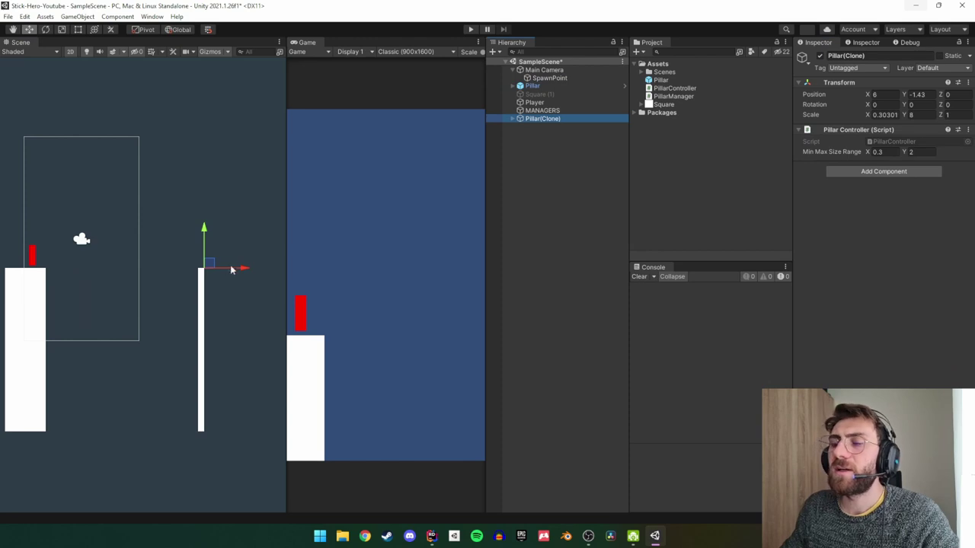
pyautogui.moveTo(238, 271); pyautogui.dragTo(246, 268, button='middle')
pyautogui.moveTo(246, 268); pyautogui.dragTo(130, 282)
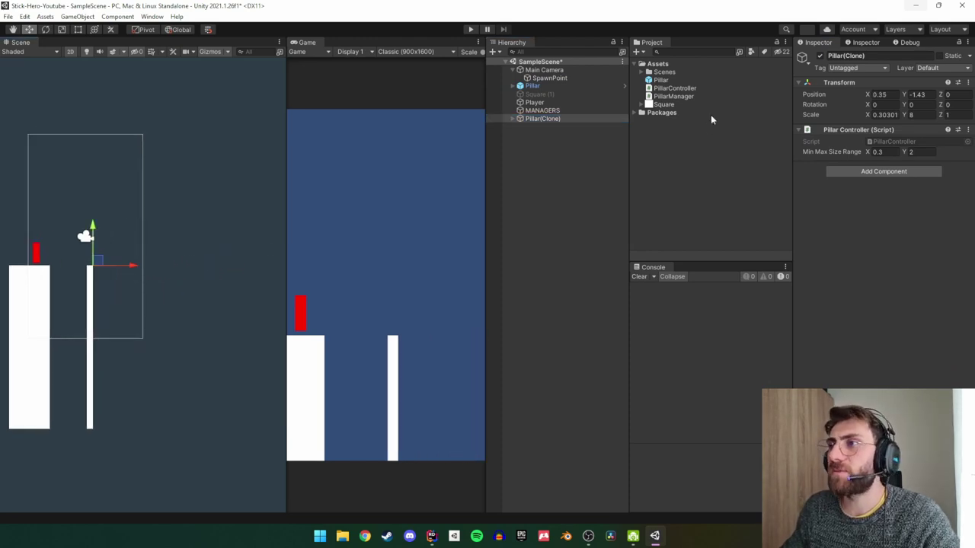
pyautogui.click(549, 78)
pyautogui.click(555, 69)
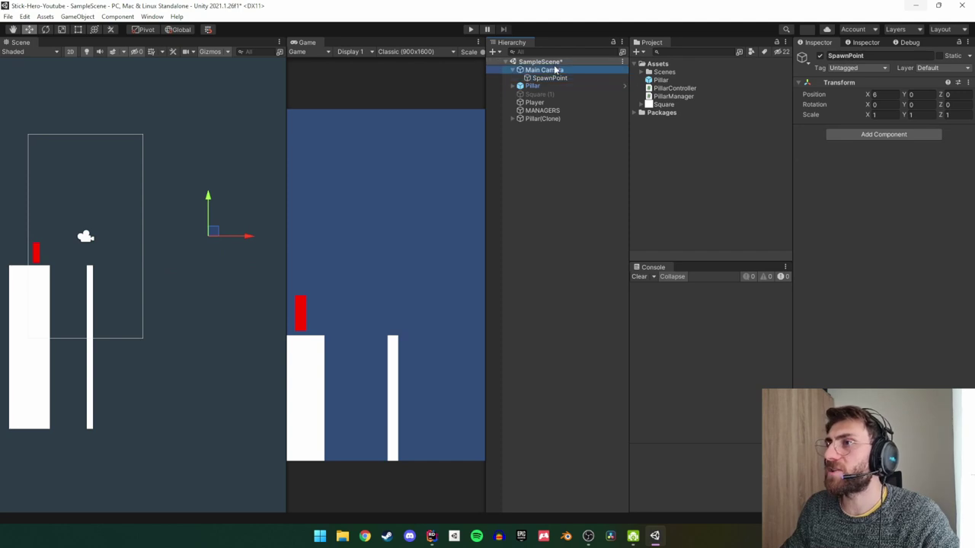
# Spawn a second test pillar with Create and shift it left to X 2.12.
pyautogui.click(542, 110)
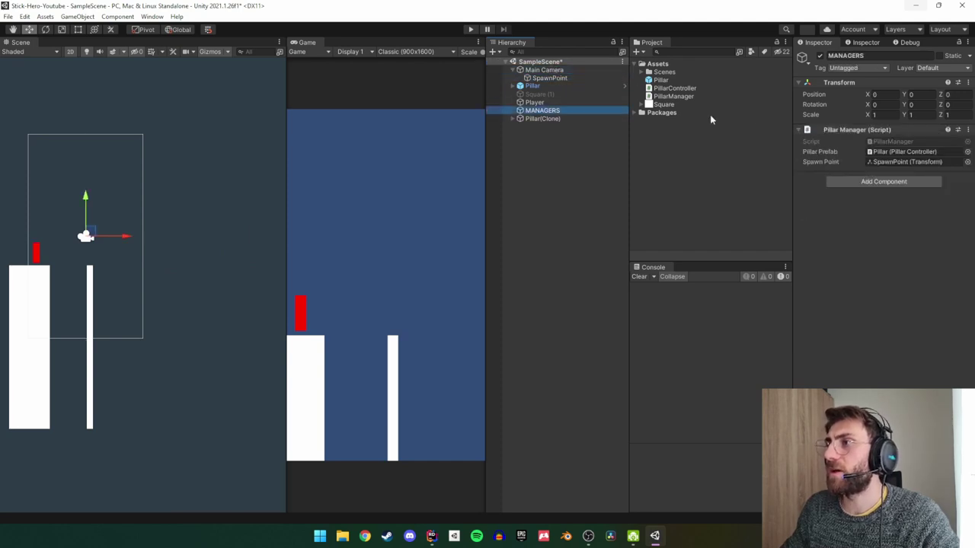
pyautogui.click(967, 130)
pyautogui.click(884, 292)
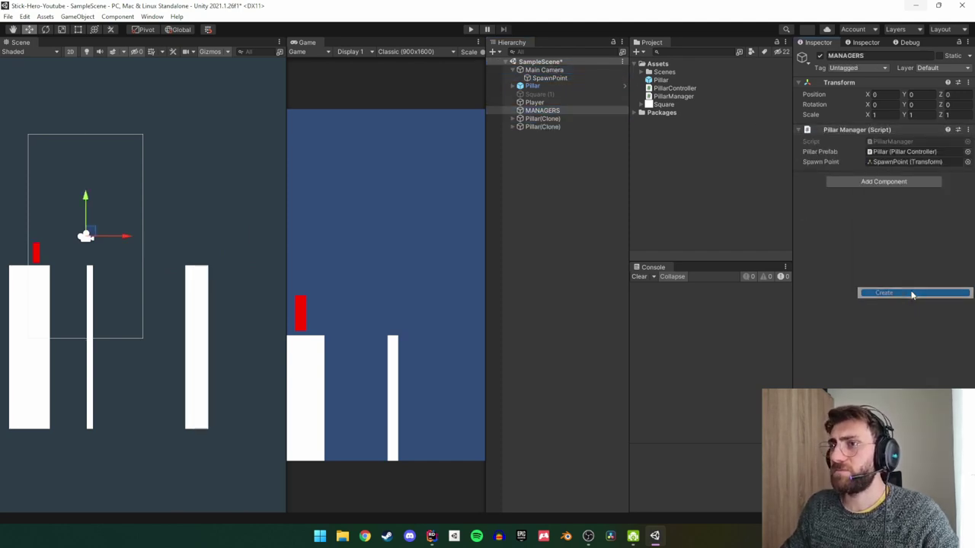
pyautogui.click(575, 127)
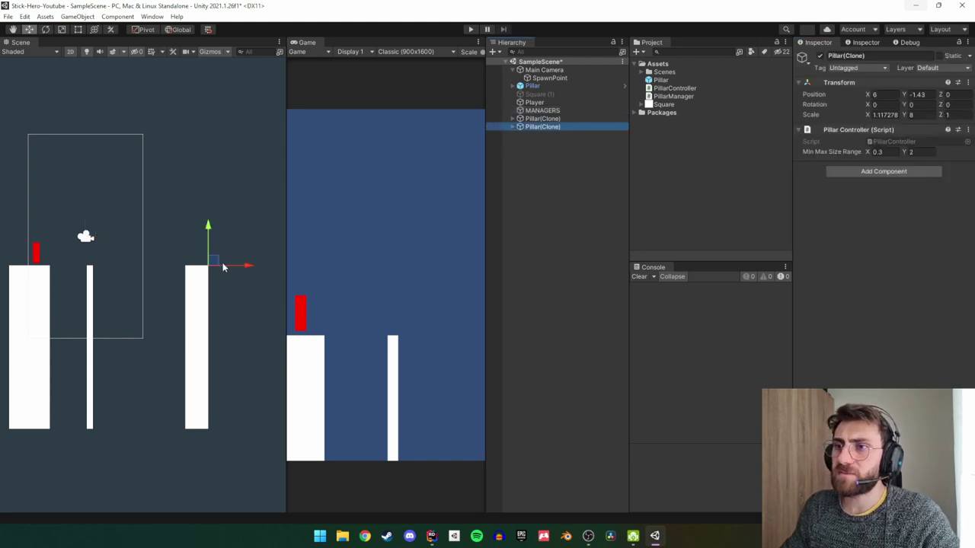
pyautogui.moveTo(224, 267)
pyautogui.mouseDown()
pyautogui.moveTo(179, 273)
pyautogui.moveTo(233, 268)
pyautogui.mouseUp()
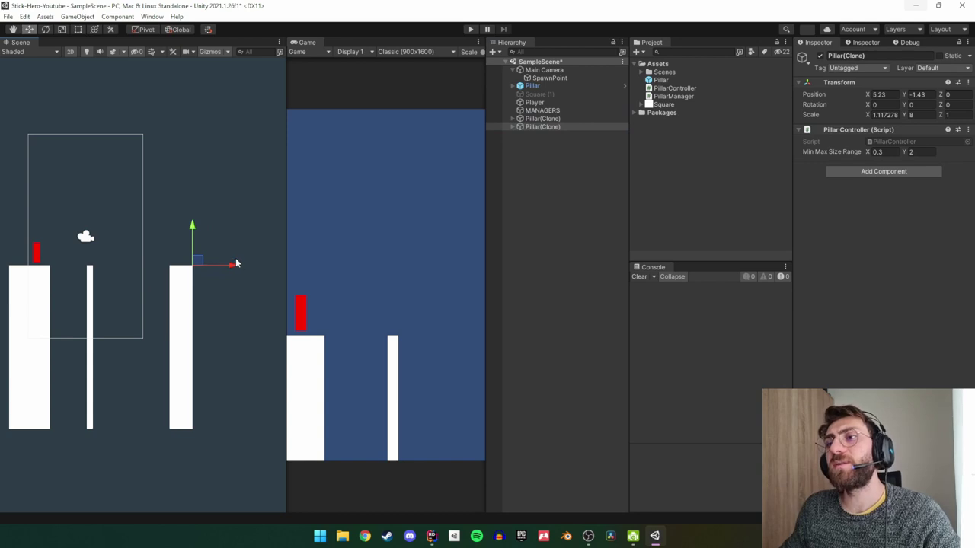
pyautogui.moveTo(233, 268); pyautogui.dragTo(168, 276)
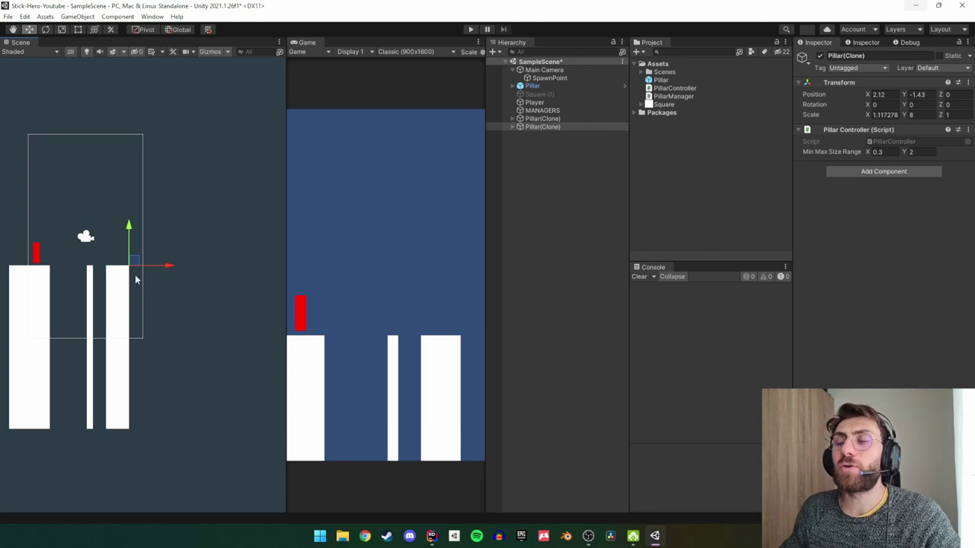
# Delete both Pillar(Clone) objects.
pyautogui.click(564, 118)
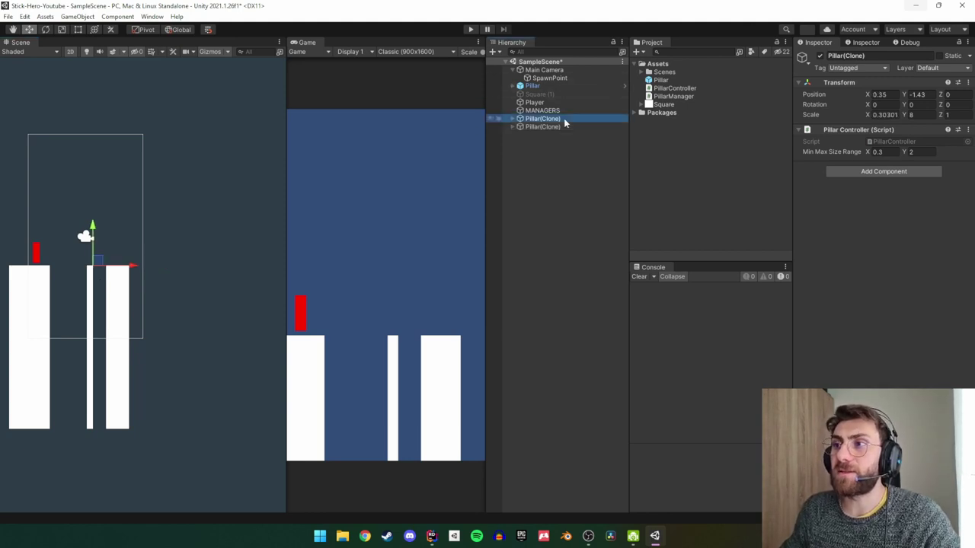
pyautogui.click(558, 129)
pyautogui.hotkey('shift', 'Up')
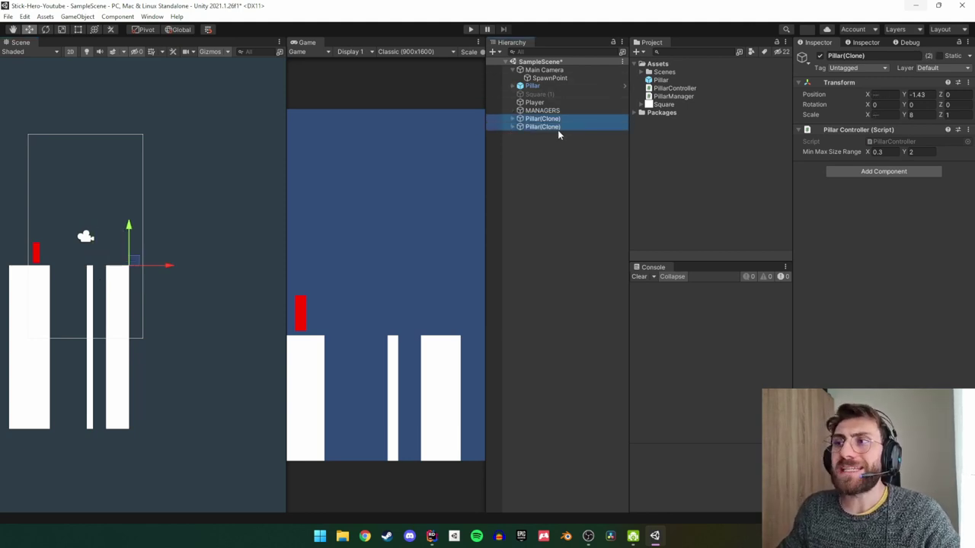
pyautogui.press('Delete')
# Give SpawnPoint a blue label icon and widen the Scene view against the Game view.
pyautogui.click(556, 79)
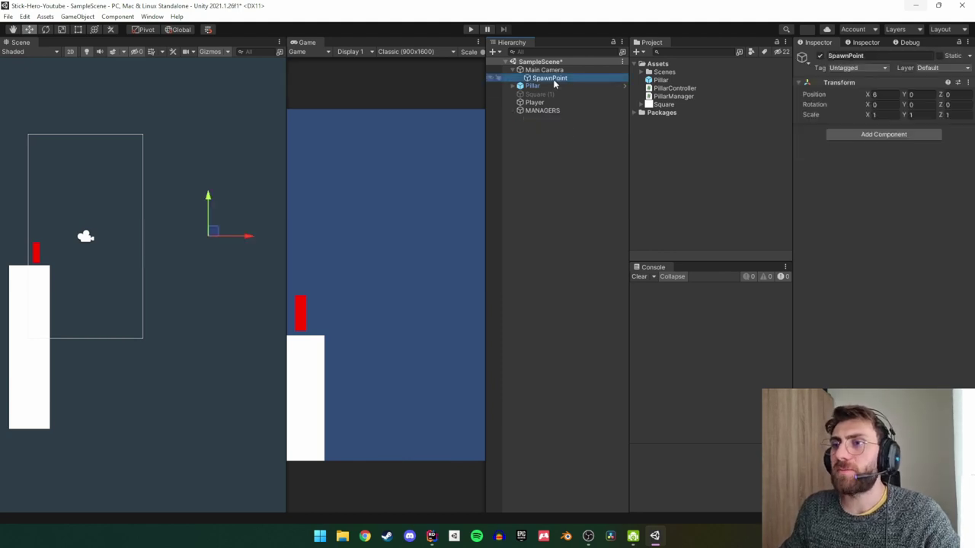
pyautogui.moveTo(199, 157); pyautogui.dragTo(220, 184, button='middle')
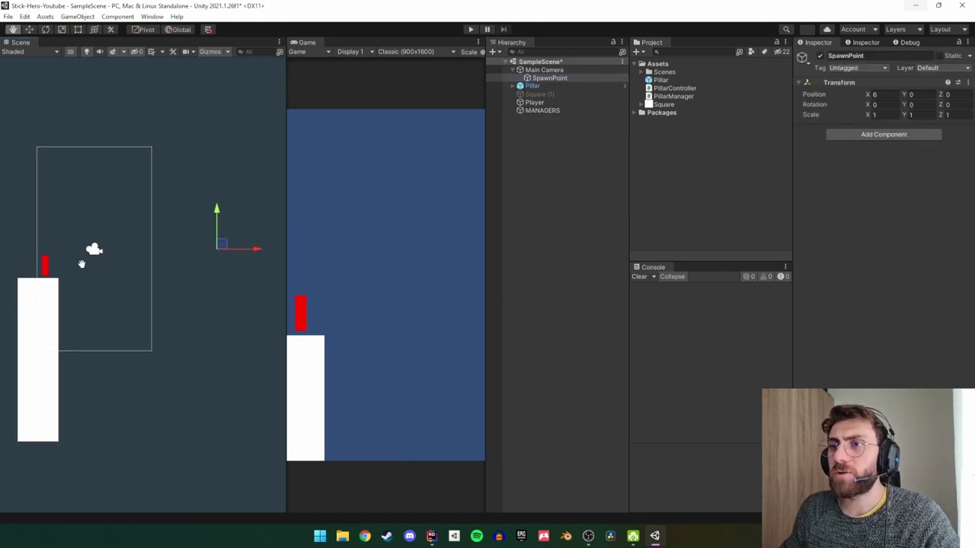
pyautogui.click(544, 69)
pyautogui.click(549, 77)
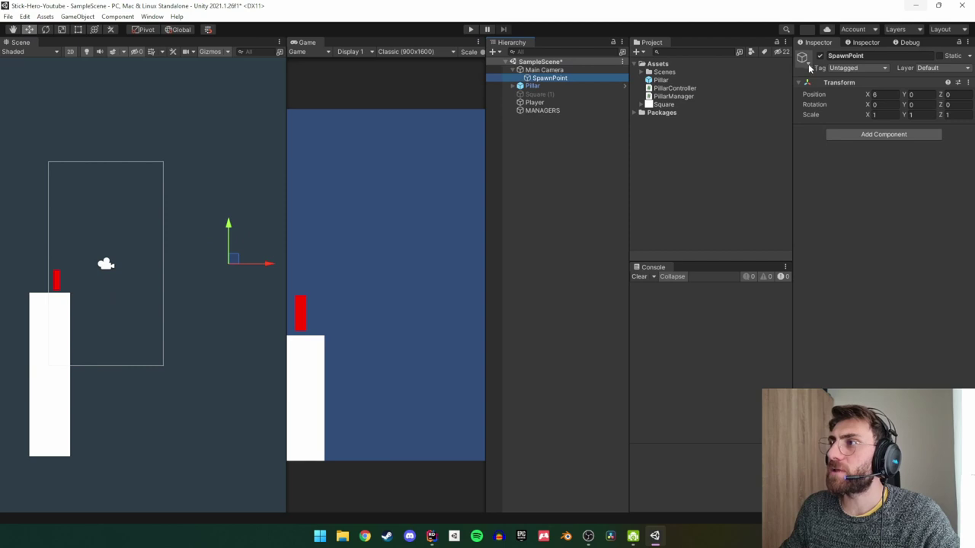
pyautogui.click(804, 61)
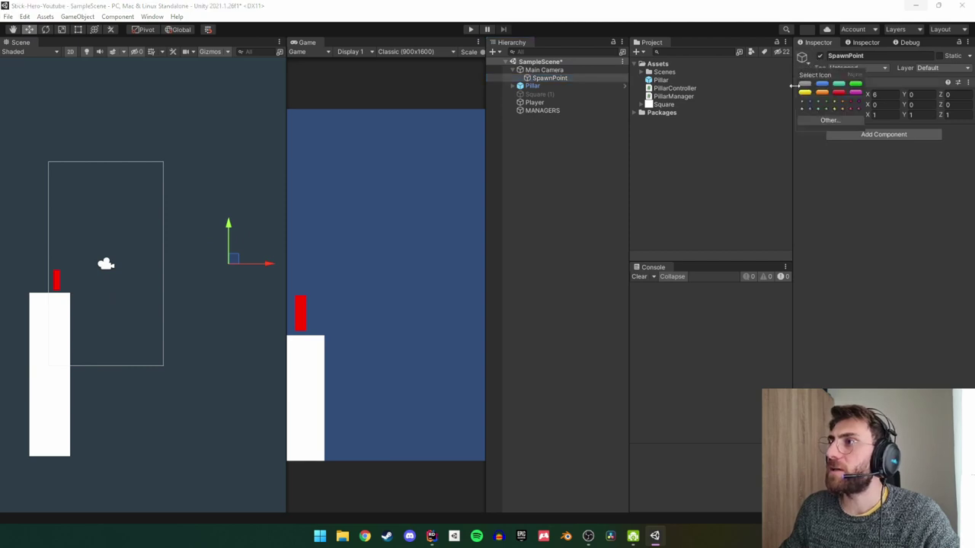
pyautogui.click(822, 85)
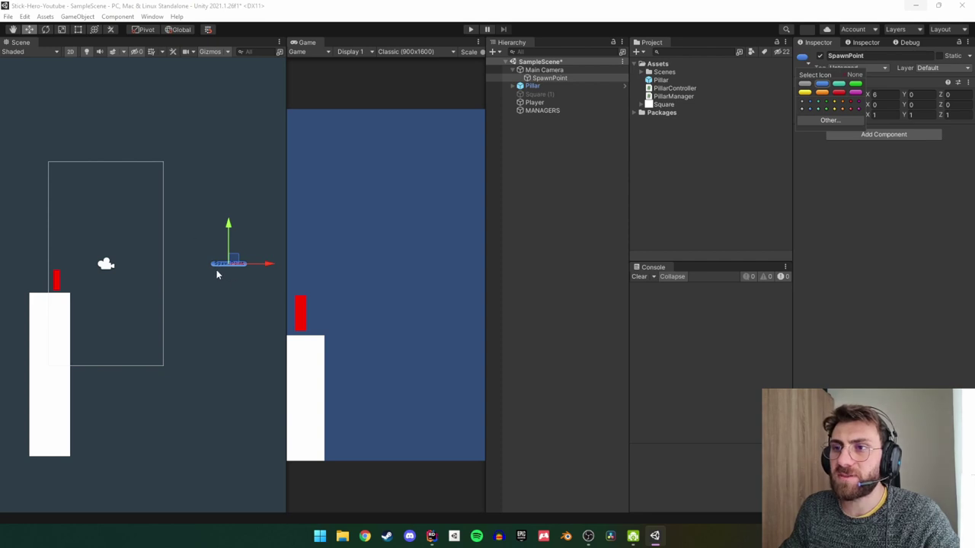
pyautogui.moveTo(287, 249); pyautogui.dragTo(376, 145)
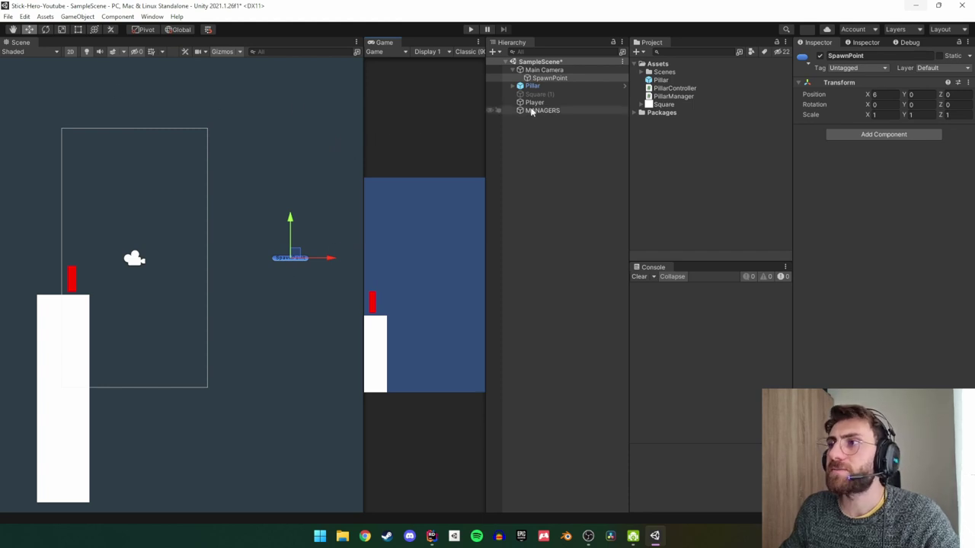
# Duplicate SpawnPoint and move the copy left toward the first pillar.
pyautogui.moveTo(221, 334); pyautogui.dragTo(230, 317, button='middle')
pyautogui.hotkey('ctrl', 'd')
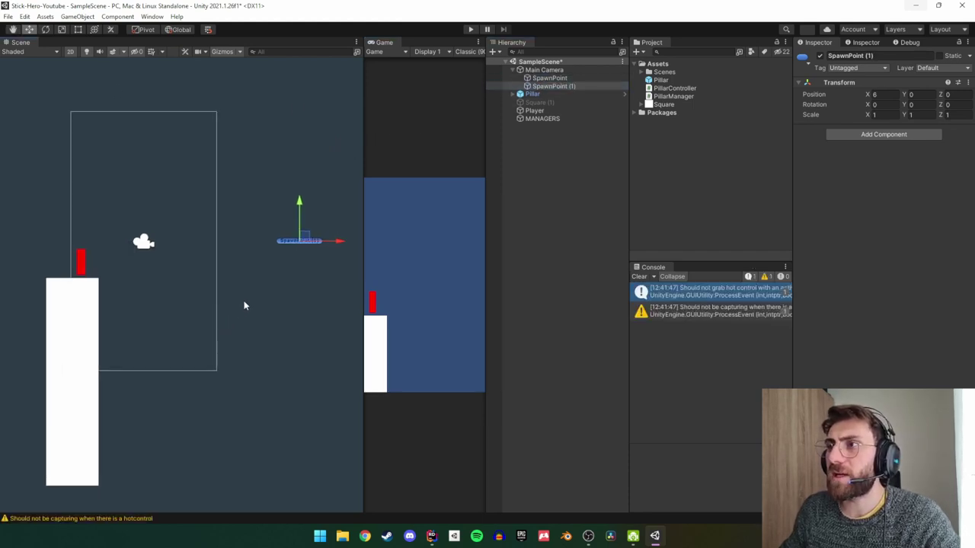
pyautogui.moveTo(324, 241); pyautogui.dragTo(169, 242)
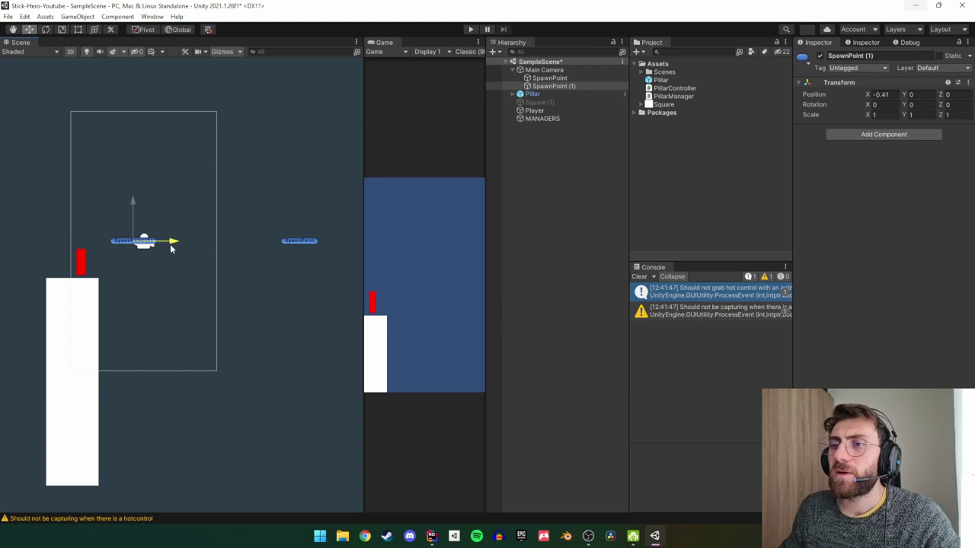
pyautogui.click(563, 77)
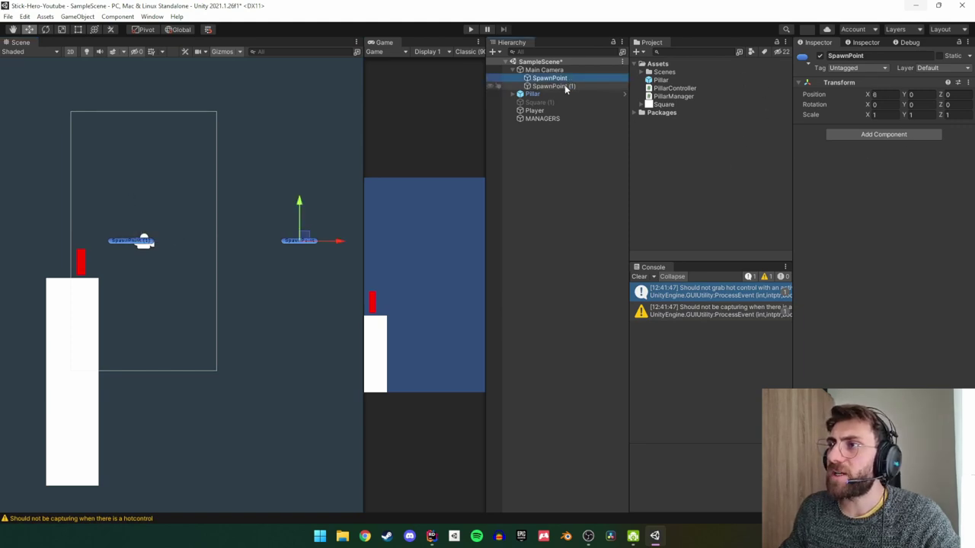
pyautogui.click(564, 86)
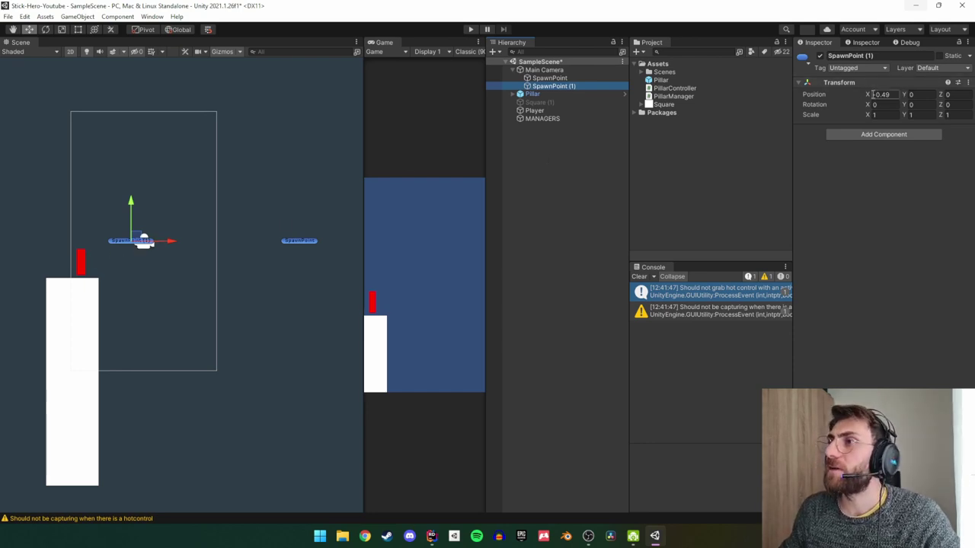
pyautogui.scroll(2, 133, 225)
pyautogui.moveTo(136, 210); pyautogui.dragTo(120, 257)
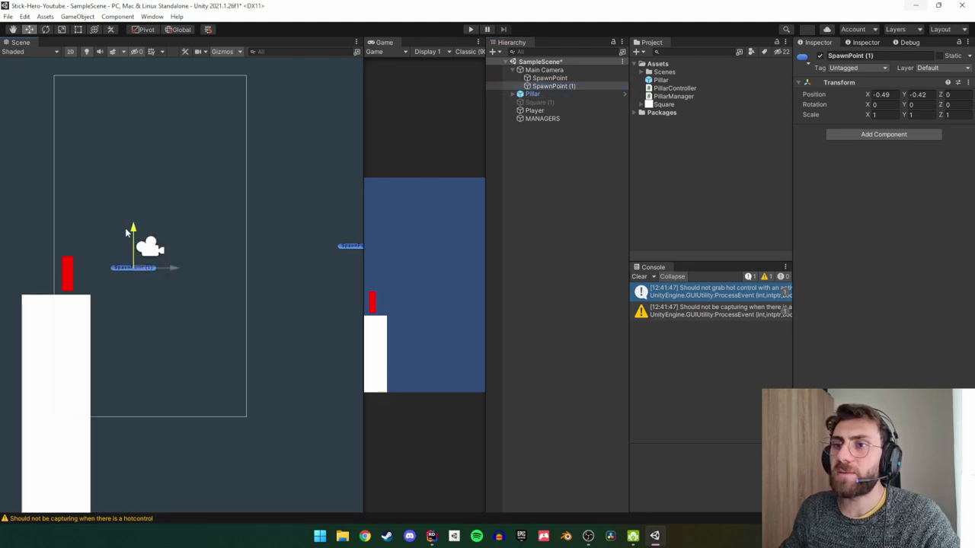
pyautogui.hotkey('ctrl', 'z')
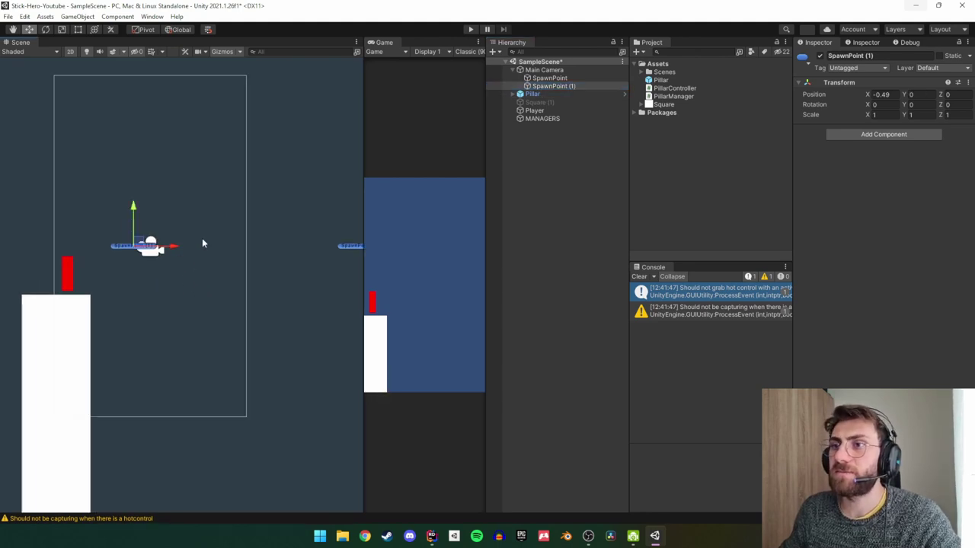
# Set SpawnPoint (1) to X -1 and rename it TargetPositionMin.
pyautogui.click(898, 95)
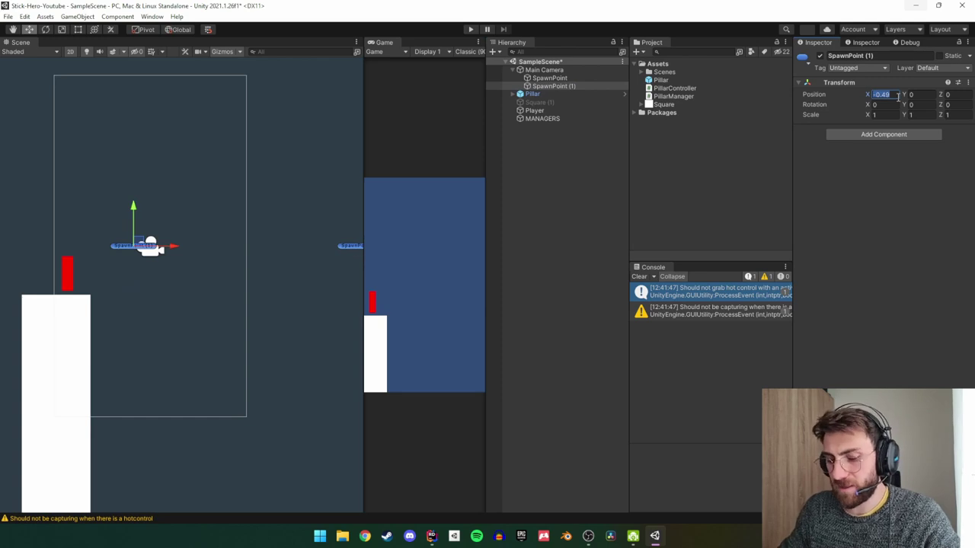
pyautogui.write('-1')
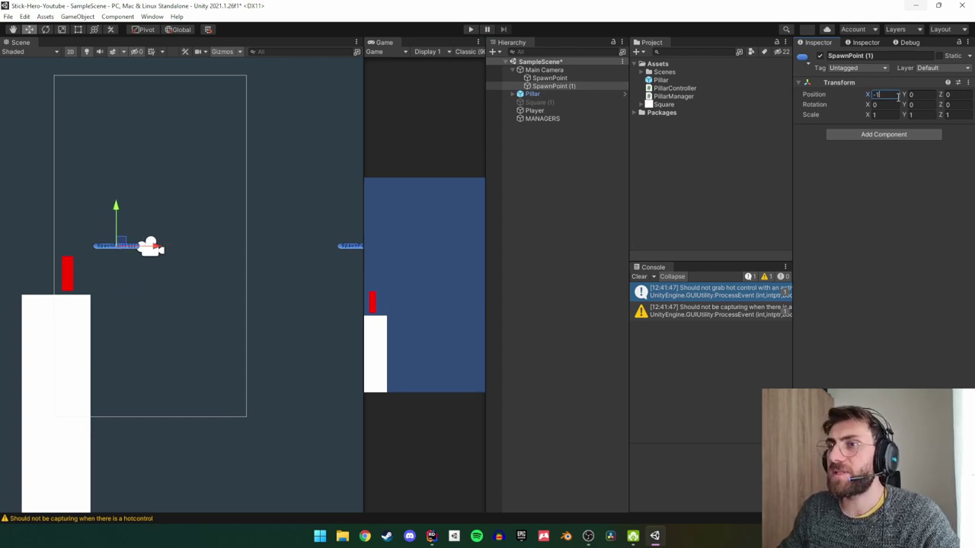
pyautogui.click(583, 86)
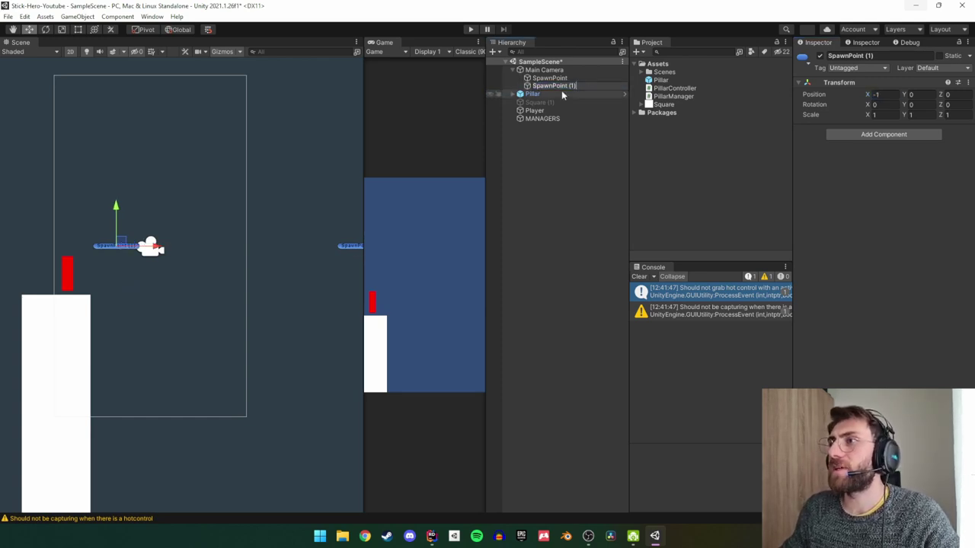
pyautogui.write('Targe')
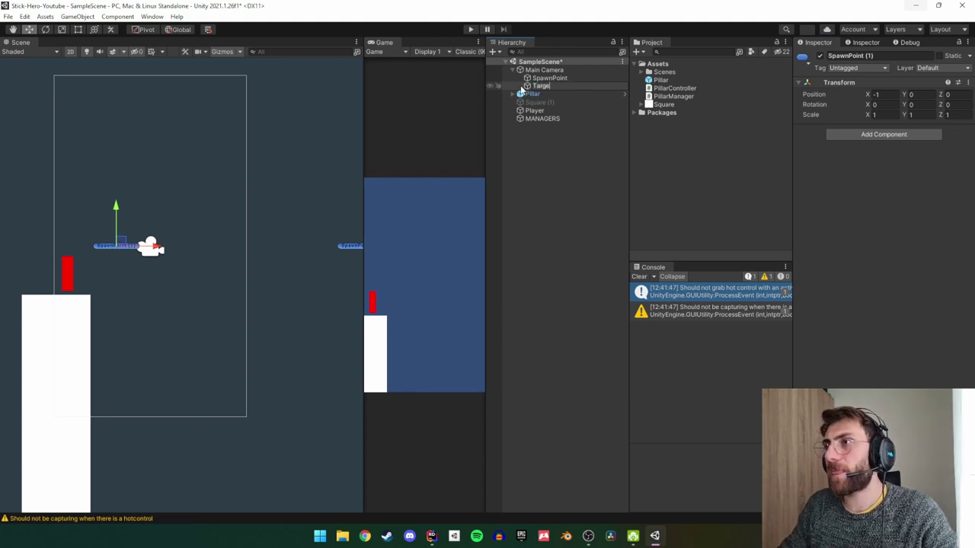
pyautogui.write('tPositionMin')
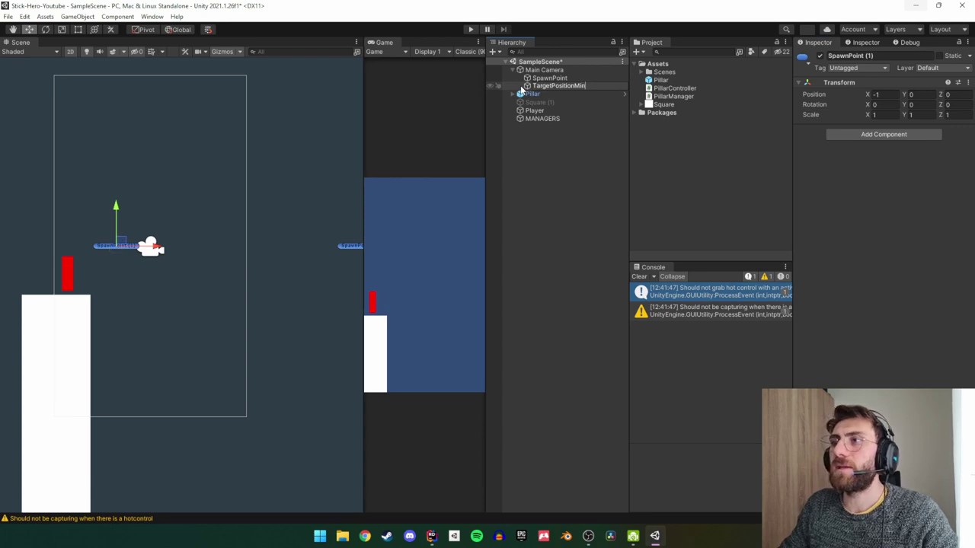
pyautogui.press('Return')
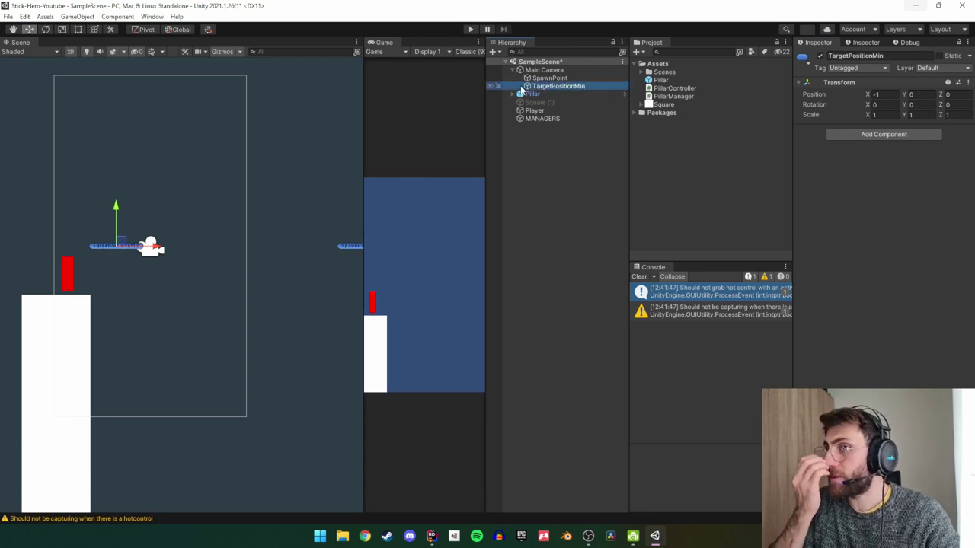
# Duplicate TargetPositionMin, move the copy right, and give both magenta labels.
pyautogui.hotkey('ctrl', 'd')
pyautogui.moveTo(156, 246); pyautogui.dragTo(274, 246)
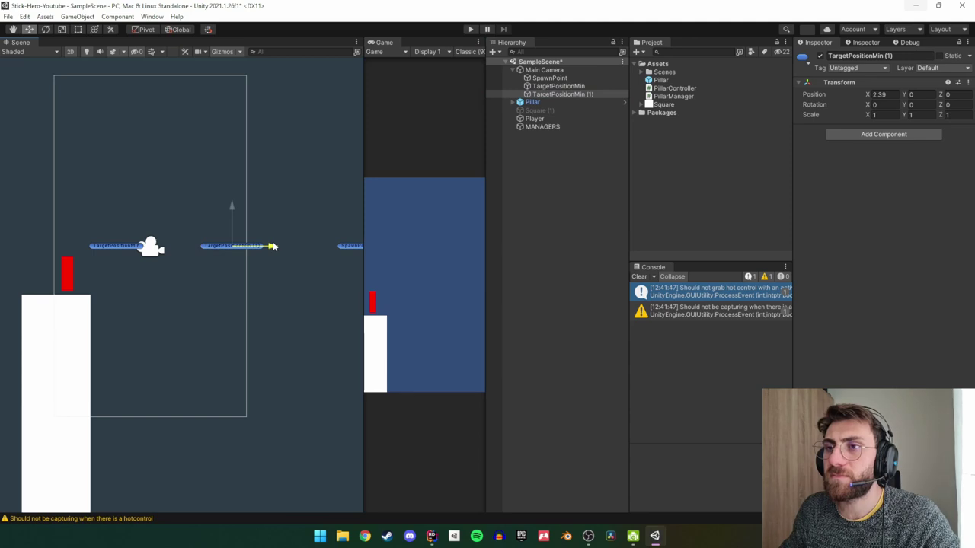
pyautogui.keyDown('ctrl'); pyautogui.click(559, 86); pyautogui.keyUp('ctrl')
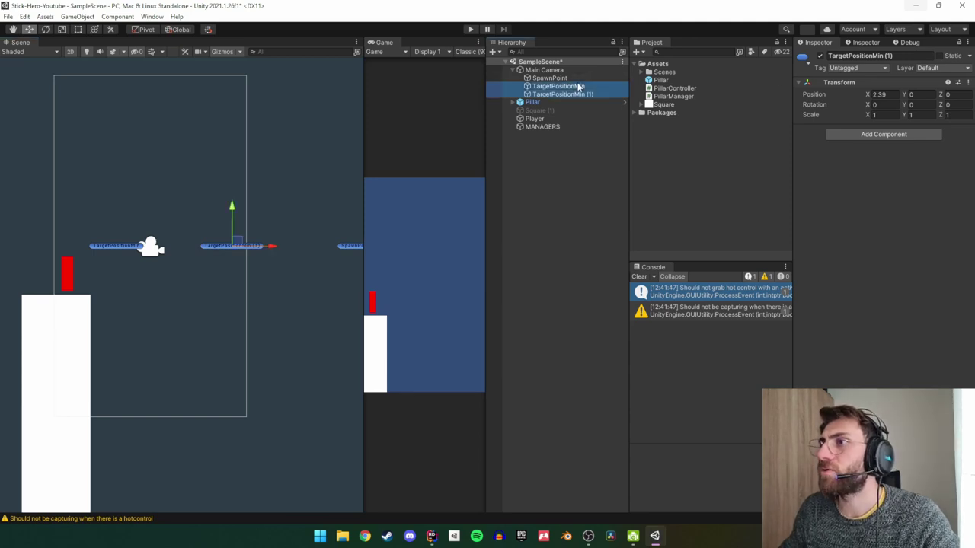
pyautogui.click(801, 57)
pyautogui.click(853, 95)
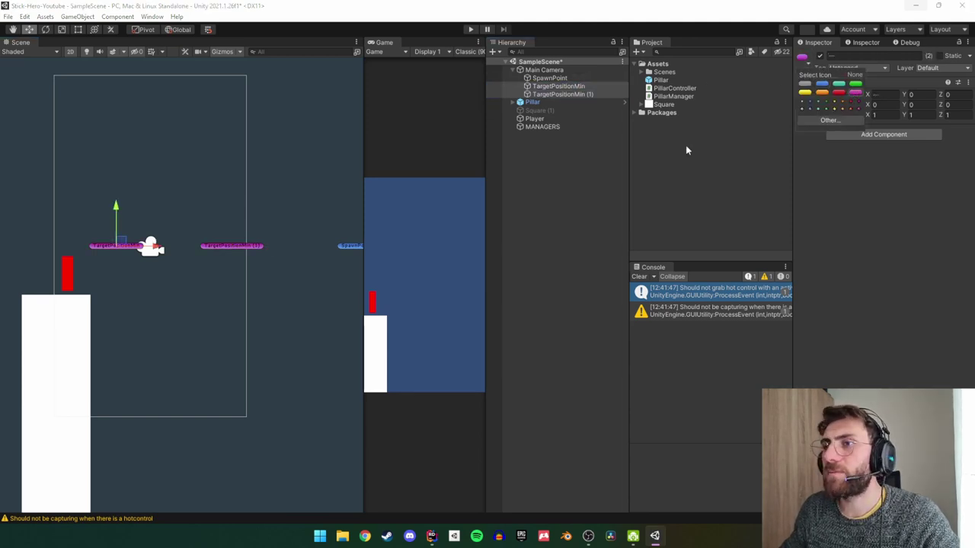
# Adjust the Scene view gizmo visibility options and clear the selection.
pyautogui.click(223, 52)
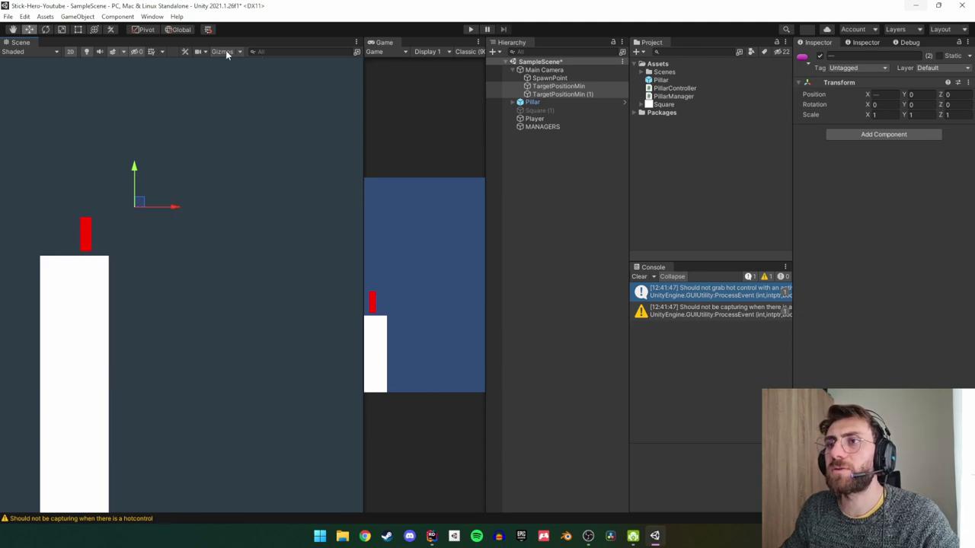
pyautogui.click(222, 52)
pyautogui.click(222, 52)
pyautogui.click(222, 52)
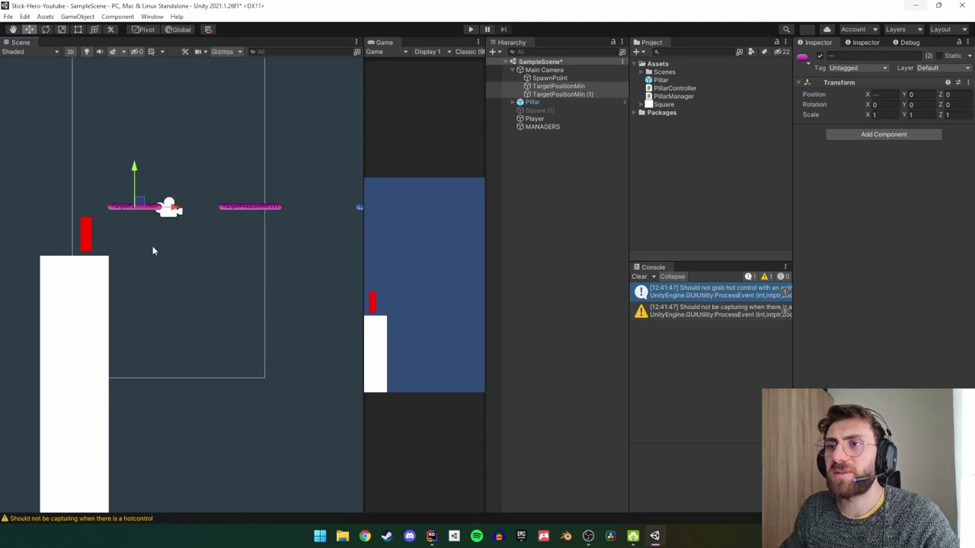
pyautogui.click(240, 51)
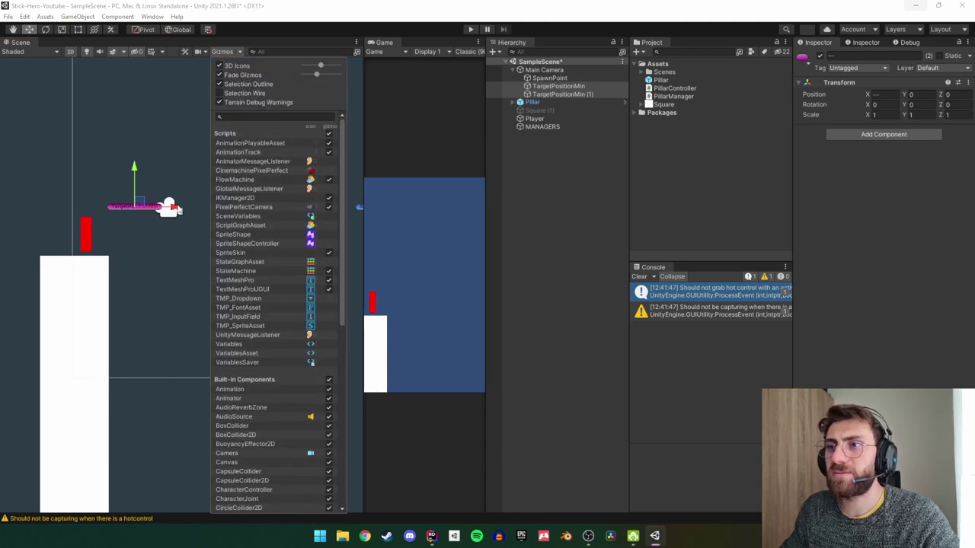
pyautogui.scroll(-5, 289, 282)
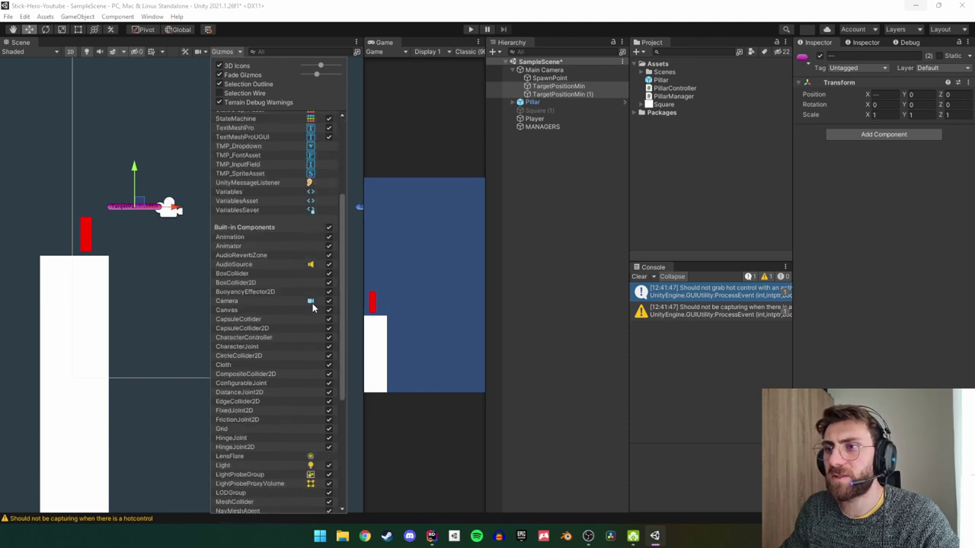
pyautogui.click(230, 53)
pyautogui.click(222, 52)
pyautogui.click(316, 161)
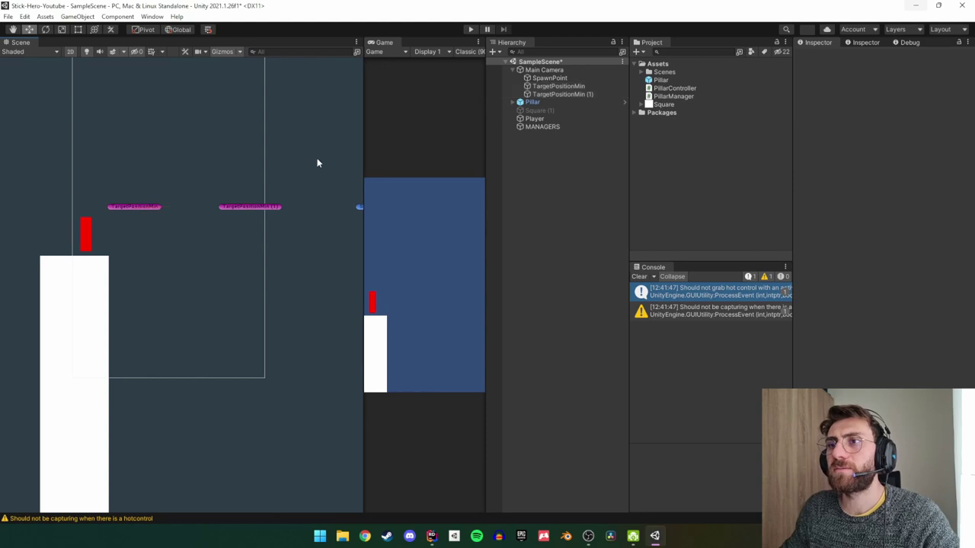
pyautogui.moveTo(214, 235); pyautogui.dragTo(202, 290, button='middle')
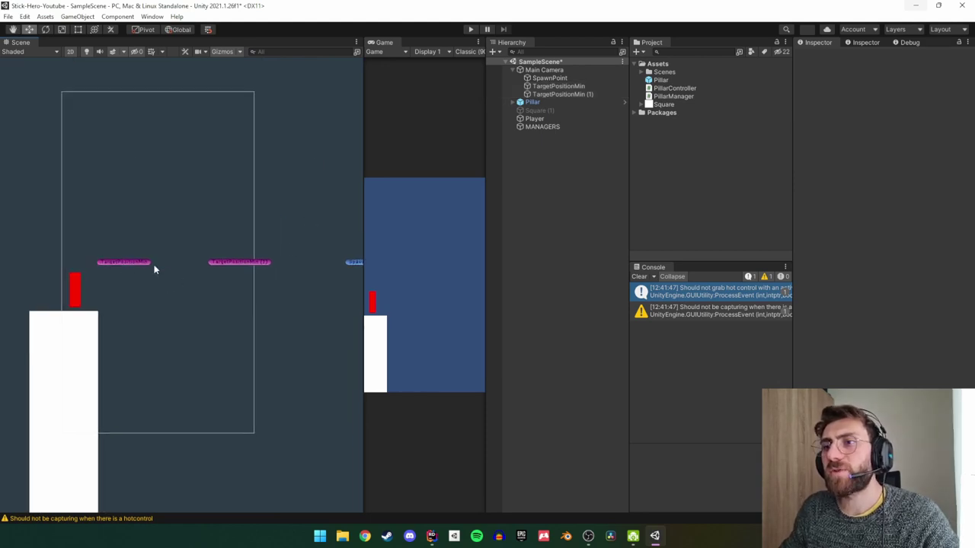
# Rename TargetPositionMin (1) to TargetPositionMax.
pyautogui.click(580, 94)
pyautogui.click(581, 95)
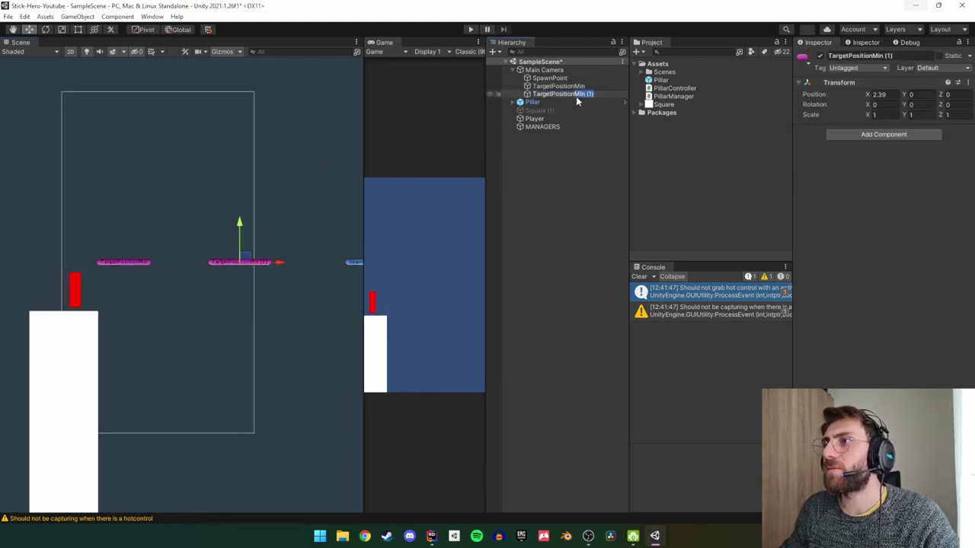
pyautogui.write('Max')
pyautogui.press('Return')
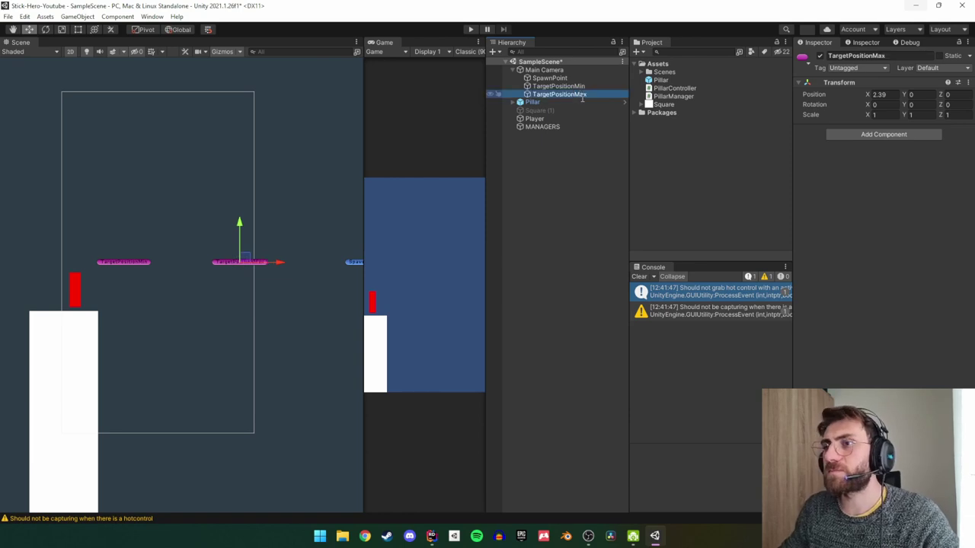
# Set TargetPositionMax's X to 2.4 and compare it with TargetPositionMin and SpawnPoint.
pyautogui.click(563, 86)
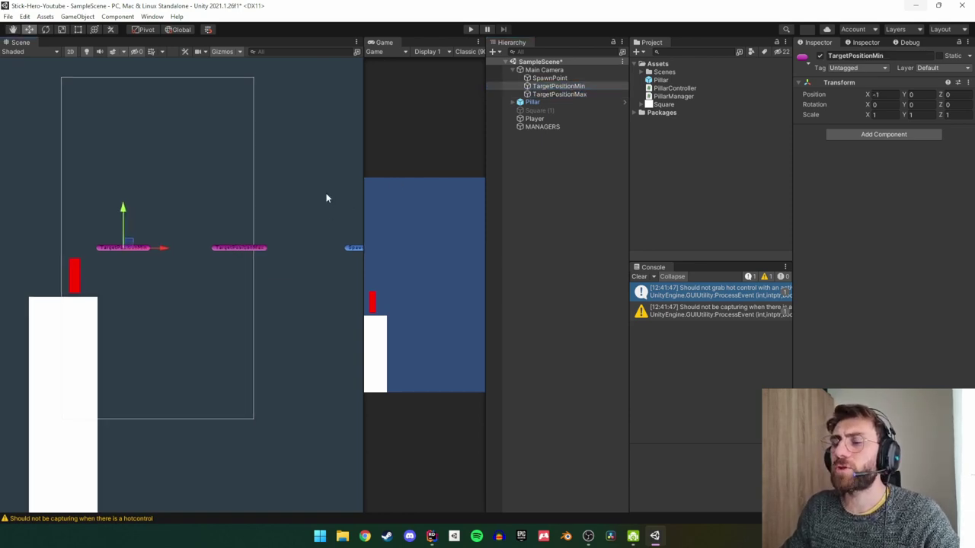
pyautogui.click(563, 94)
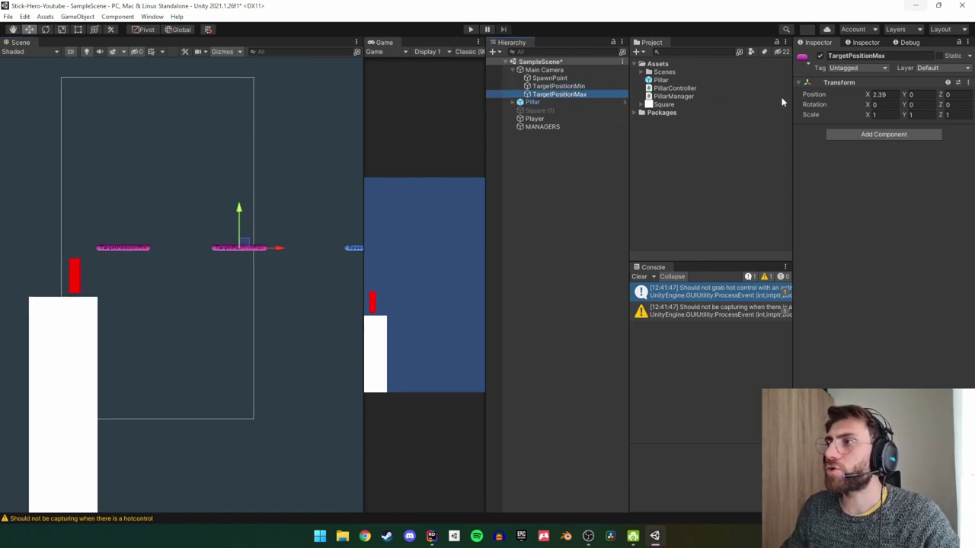
pyautogui.click(587, 86)
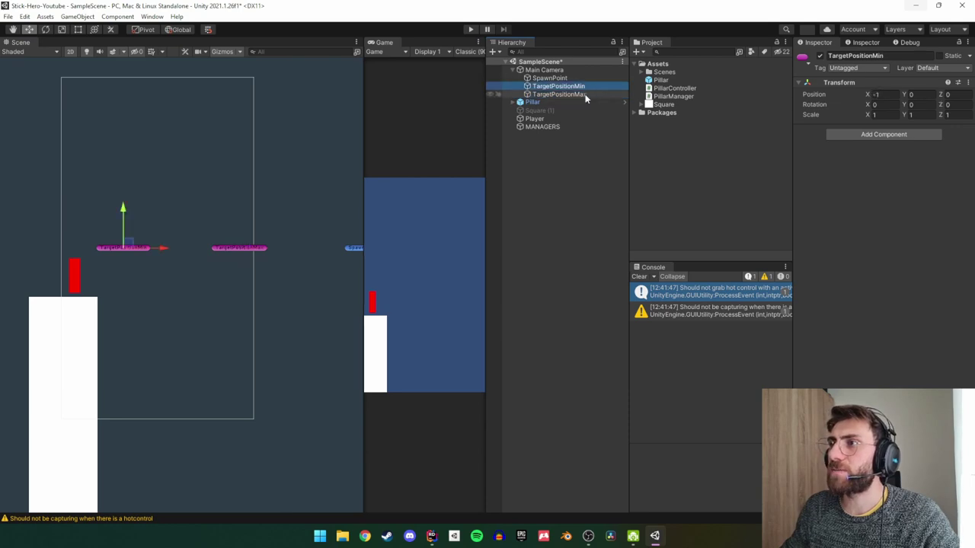
pyautogui.click(587, 94)
pyautogui.click(881, 95)
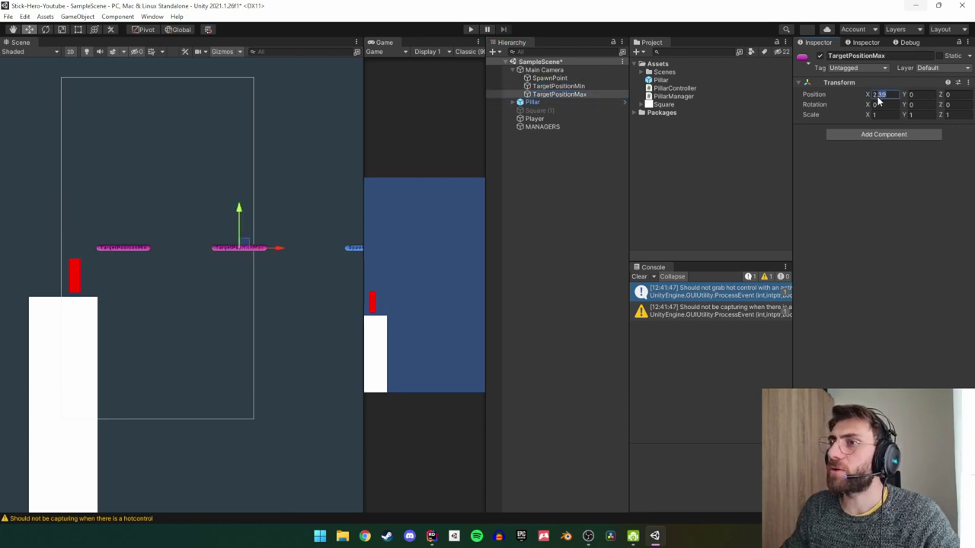
pyautogui.write('2.4')
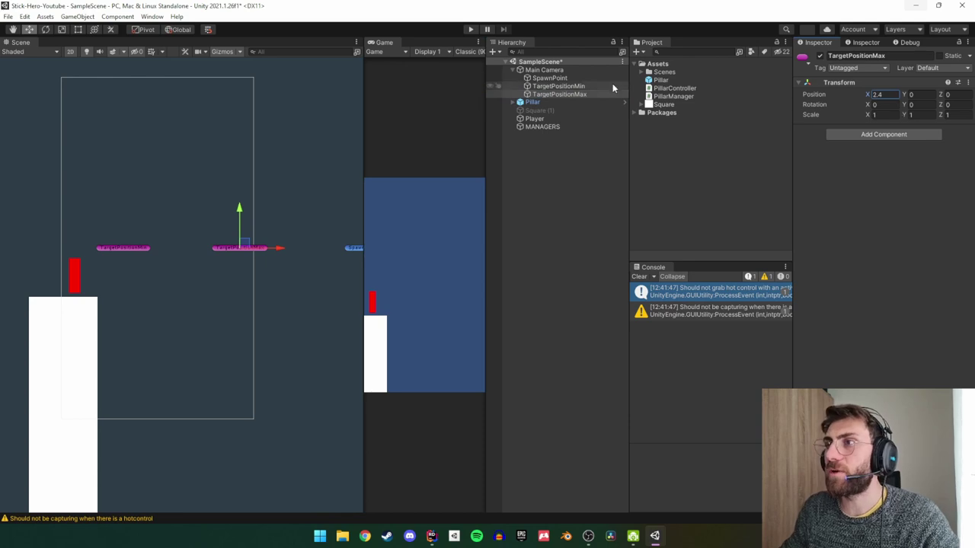
pyautogui.click(569, 87)
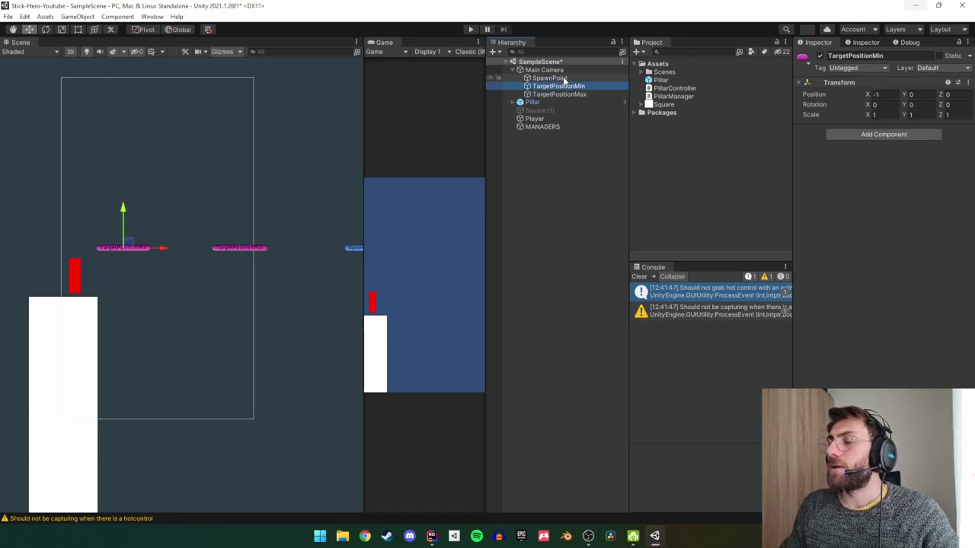
pyautogui.click(565, 79)
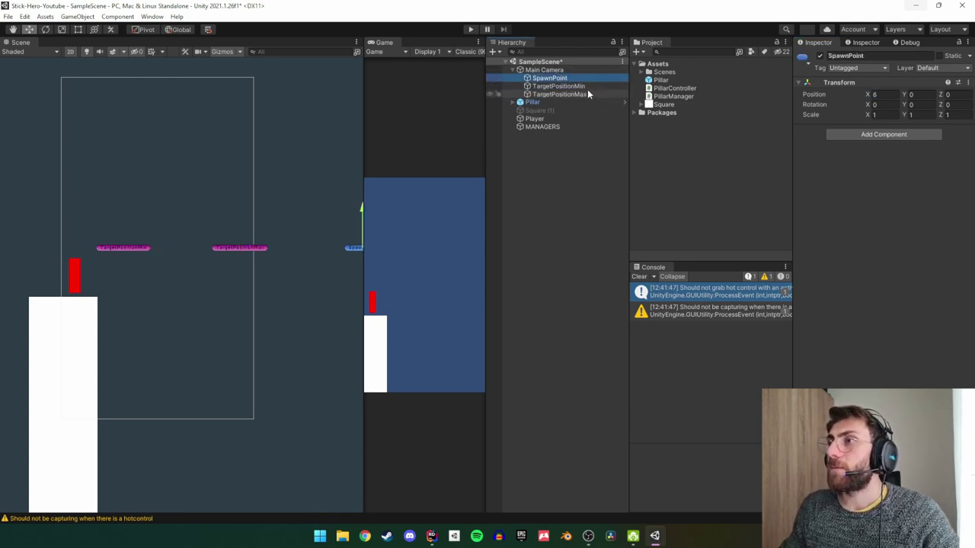
pyautogui.click(542, 126)
# Spawn a new pillar from Pillar Manager and move it left to about X 2.5.
pyautogui.click(967, 129)
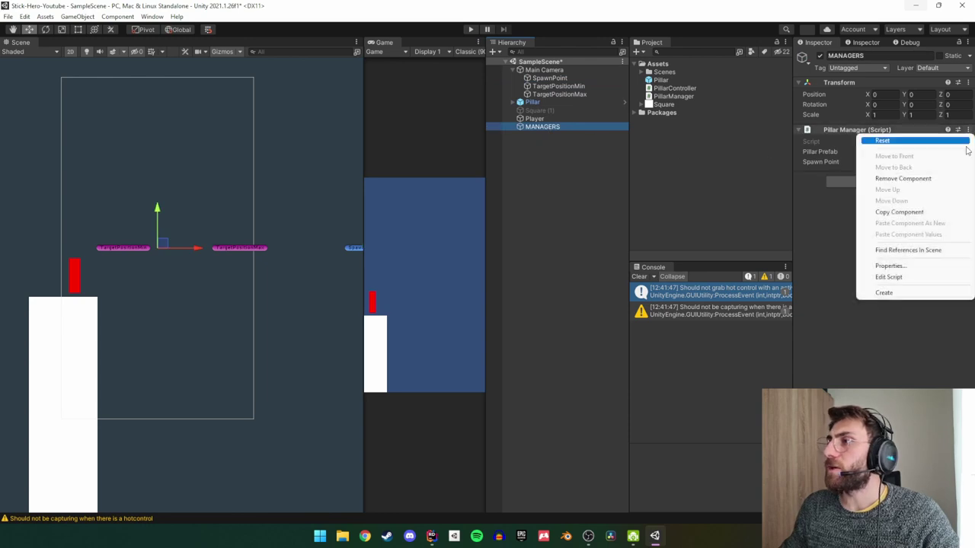
pyautogui.click(883, 292)
pyautogui.moveTo(234, 267); pyautogui.dragTo(180, 249, button='middle')
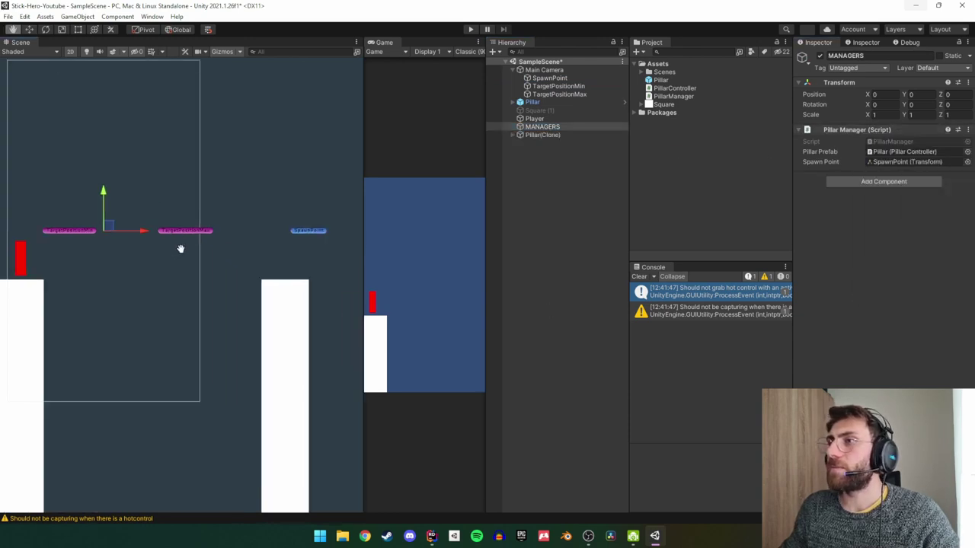
pyautogui.click(542, 135)
pyautogui.moveTo(239, 289); pyautogui.dragTo(224, 289, button='middle')
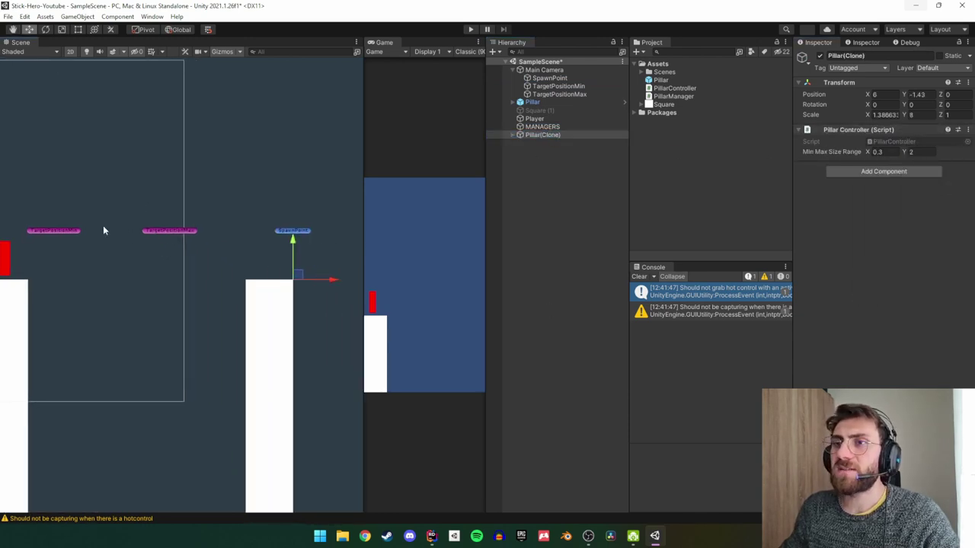
pyautogui.moveTo(335, 283); pyautogui.dragTo(221, 280)
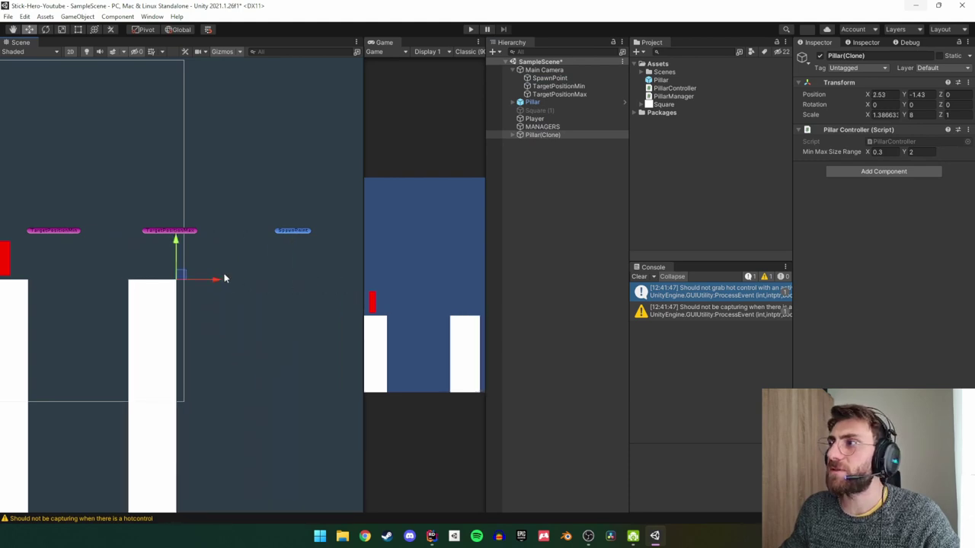
# Place the cloned pillar at X 2.4, set Scale X to 2, and slide it beside the left pillar.
pyautogui.click(879, 94)
pyautogui.write('2.4')
pyautogui.press('Return')
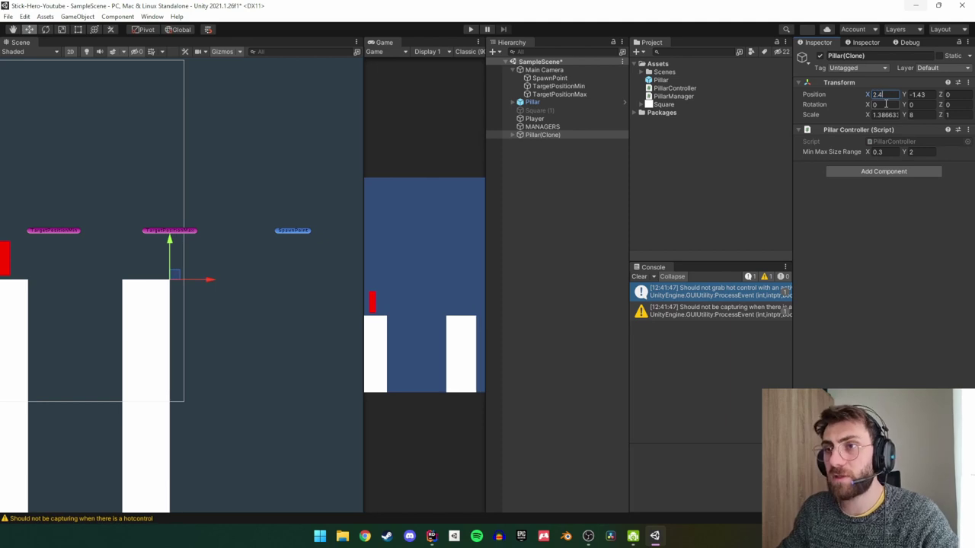
pyautogui.moveTo(148, 241); pyautogui.dragTo(216, 230, button='middle')
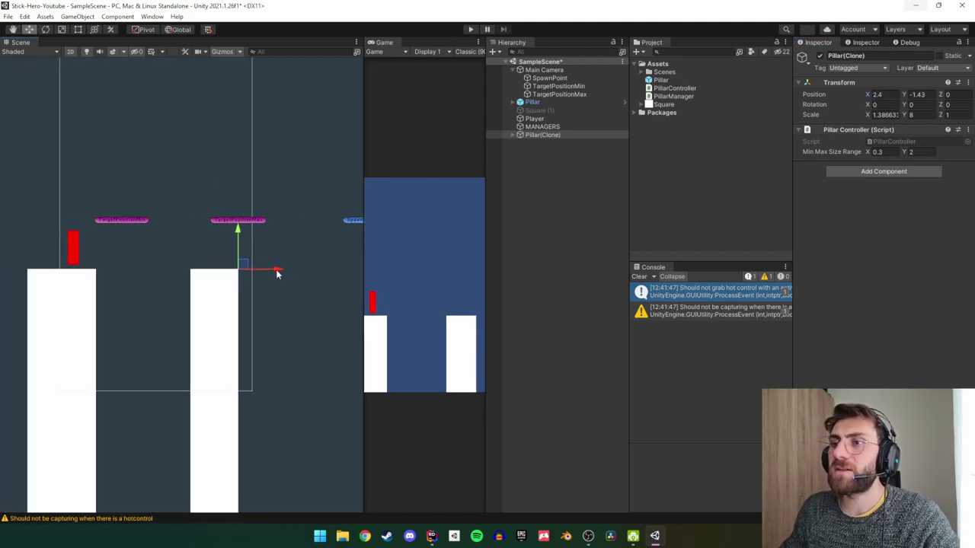
pyautogui.moveTo(278, 274)
pyautogui.mouseDown()
pyautogui.moveTo(168, 266)
pyautogui.moveTo(251, 256)
pyautogui.mouseUp()
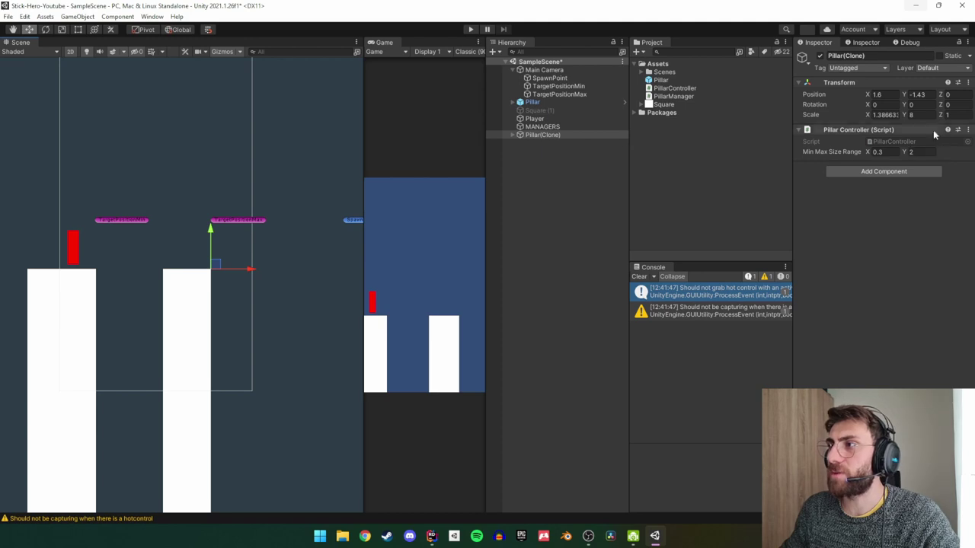
pyautogui.click(897, 115)
pyautogui.write('2')
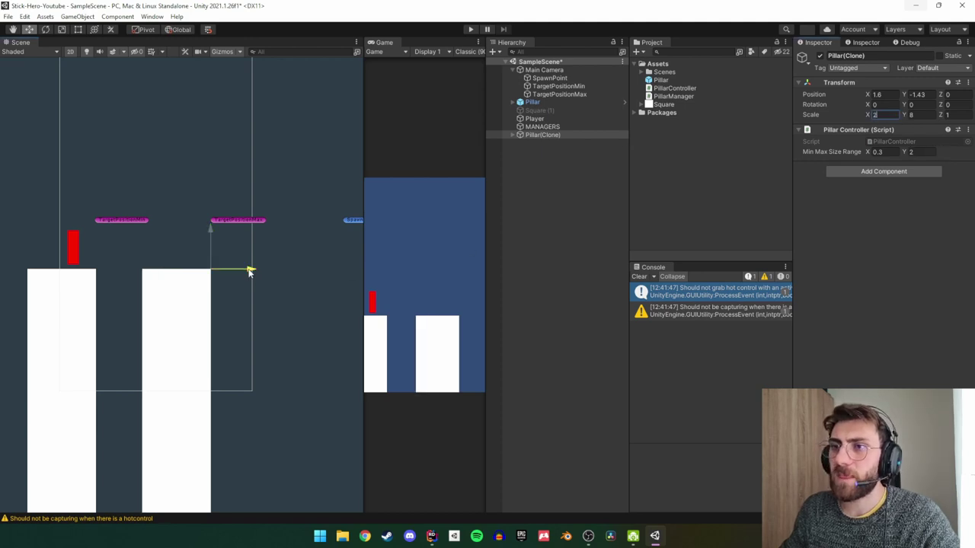
pyautogui.moveTo(250, 270); pyautogui.dragTo(212, 270)
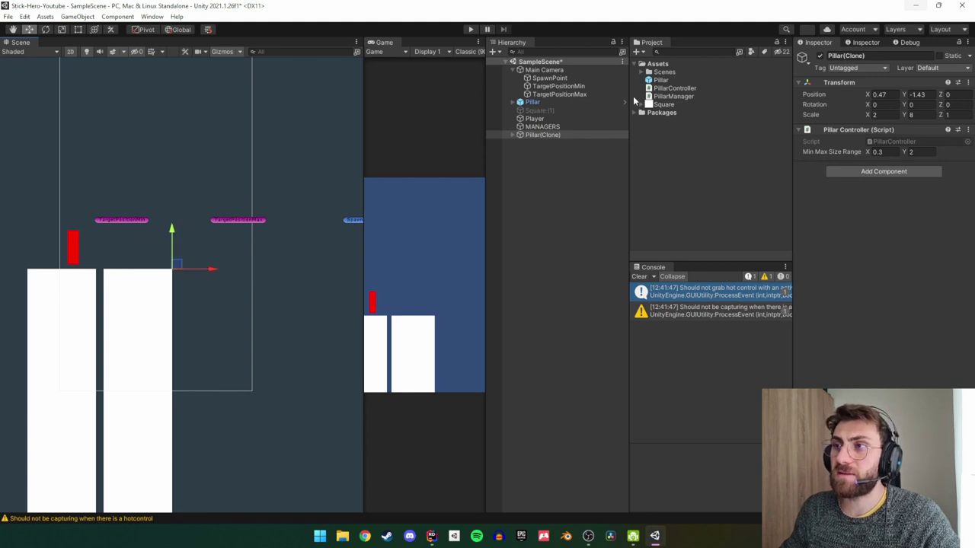
# Move TargetPositionMin to X 0.5 and inspect TargetPositionMax's position.
pyautogui.click(569, 86)
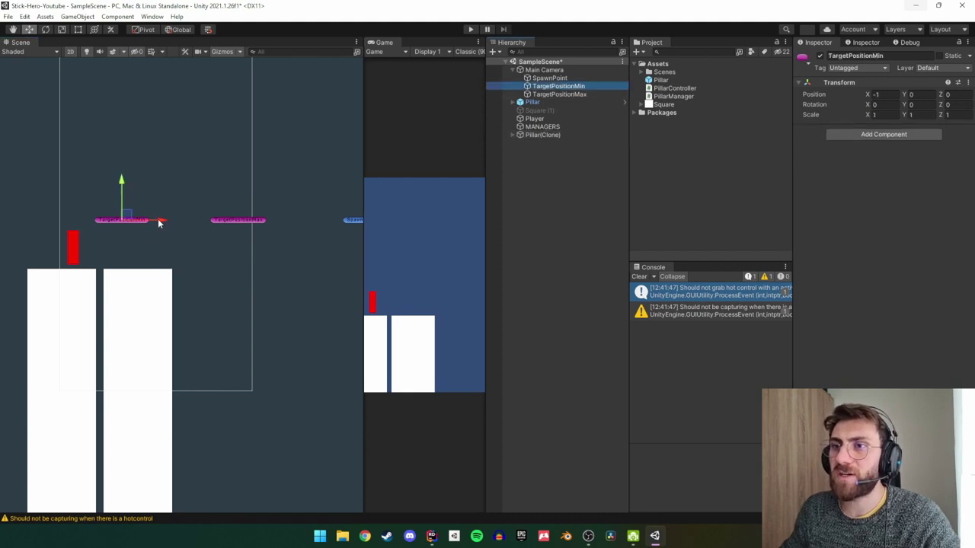
pyautogui.moveTo(158, 223); pyautogui.dragTo(208, 224)
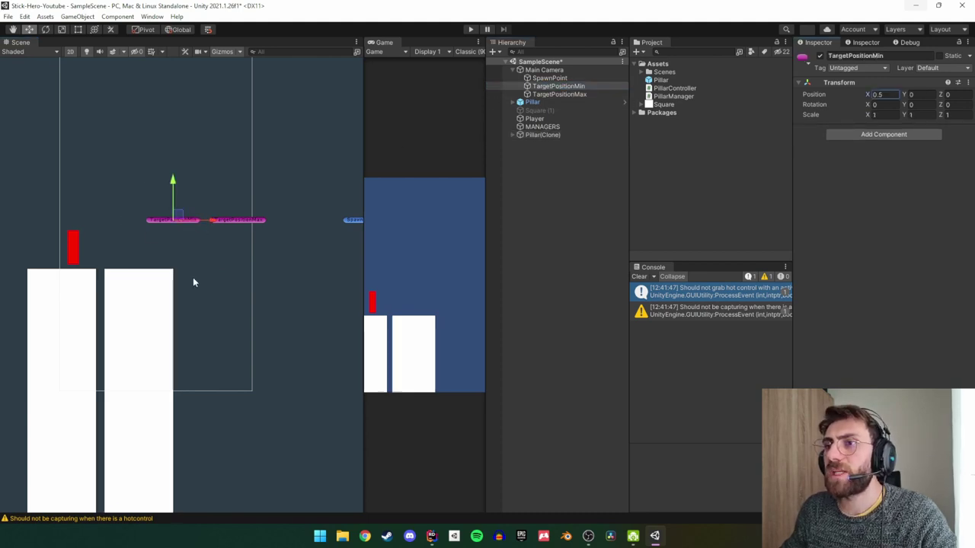
pyautogui.click(548, 86)
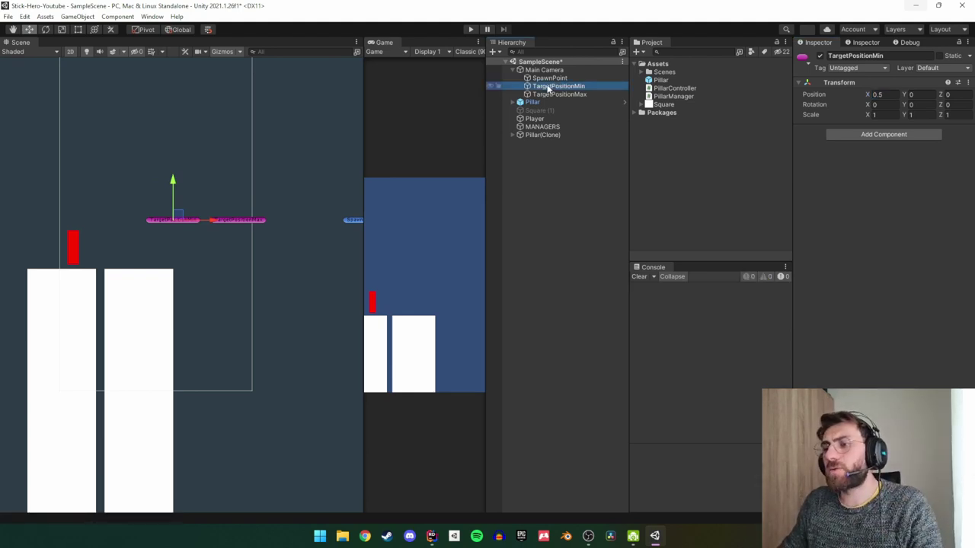
pyautogui.click(560, 94)
pyautogui.click(558, 86)
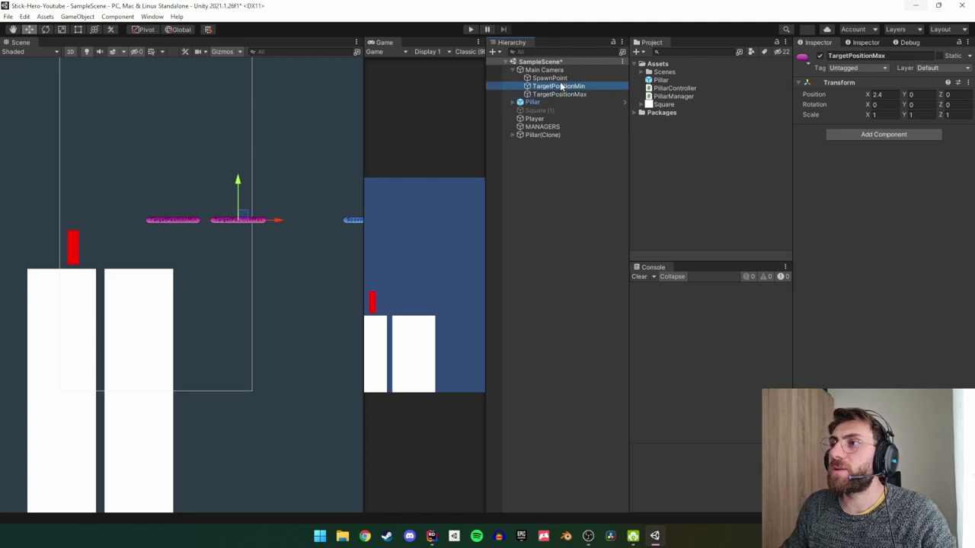
pyautogui.click(558, 94)
# Add targetMin and targetMax fields by duplicating the spawnPoint field declaration.
pyautogui.click(432, 537)
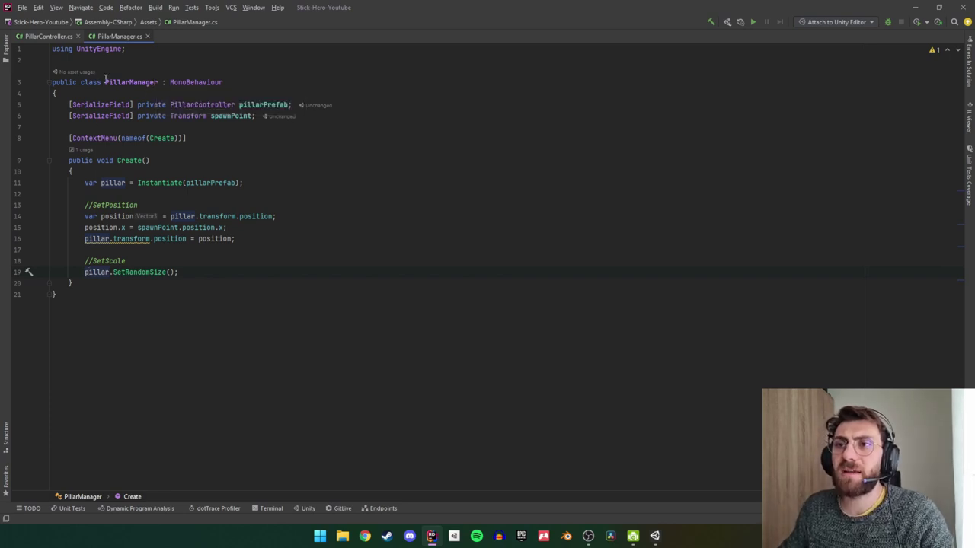
pyautogui.moveTo(106, 82); pyautogui.dragTo(159, 81)
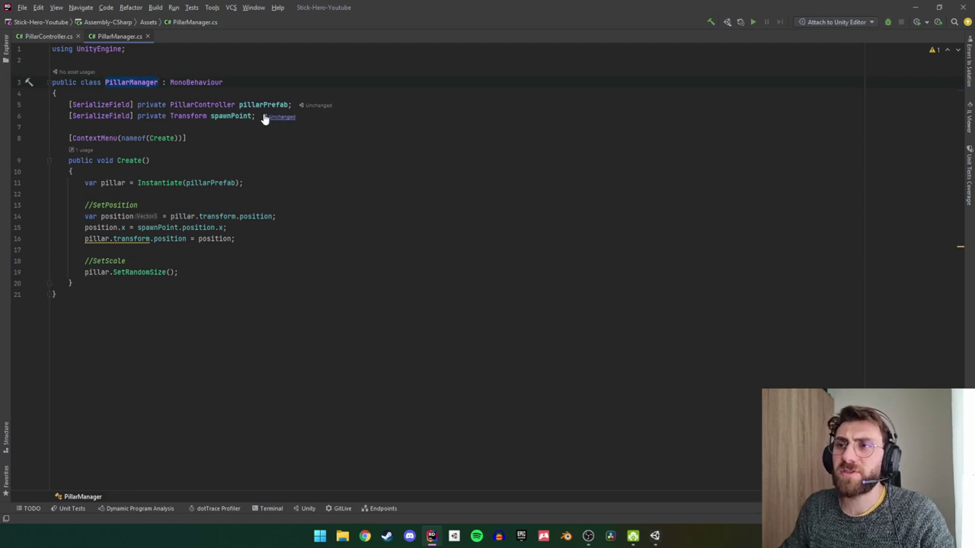
pyautogui.press('Return')
pyautogui.press('Return')
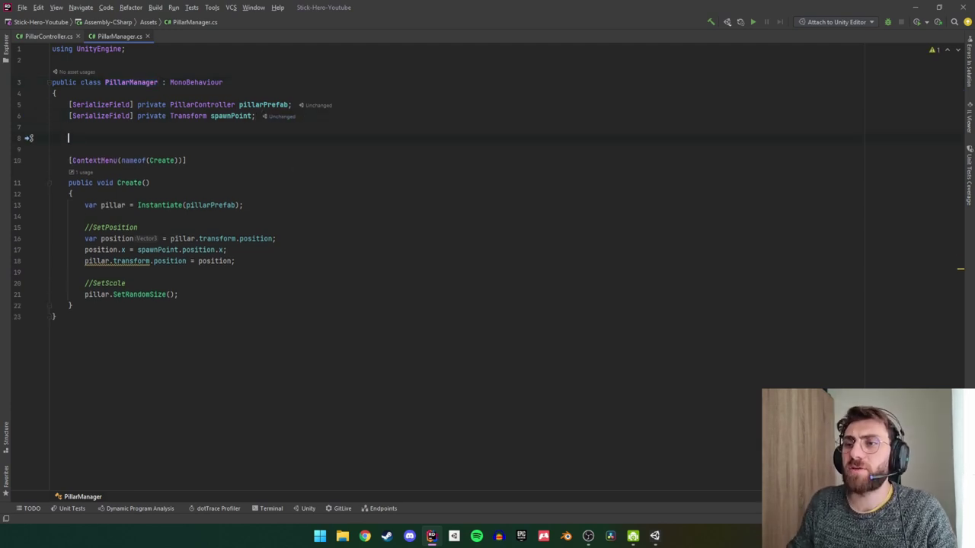
pyautogui.press('Up')
pyautogui.hotkey('ctrl', 'd')
pyautogui.press('Return')
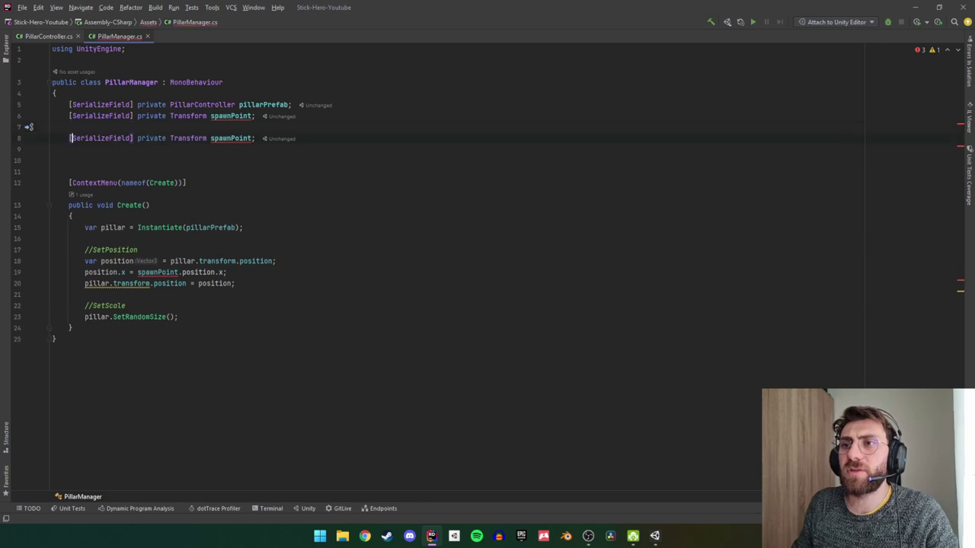
pyautogui.hotkey('ctrl', 'Right')
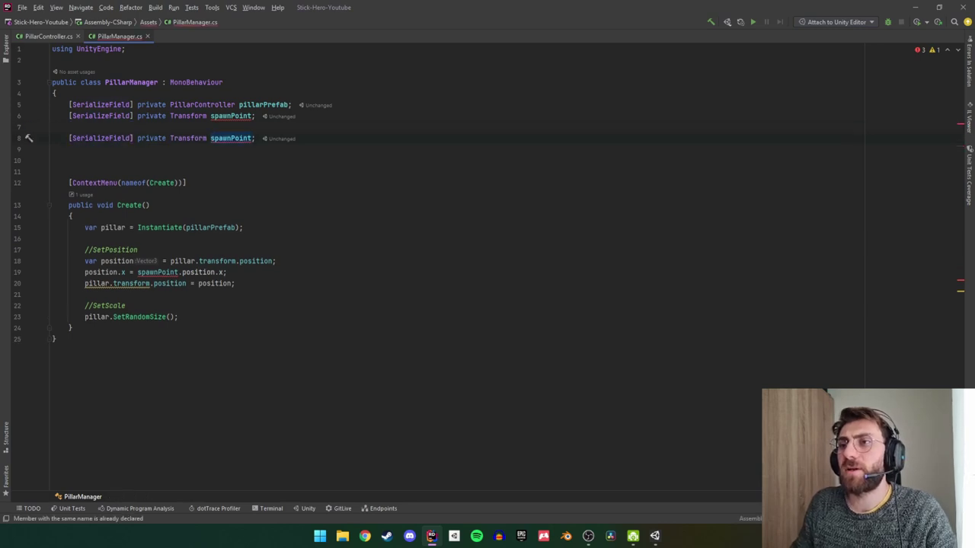
pyautogui.write('target')
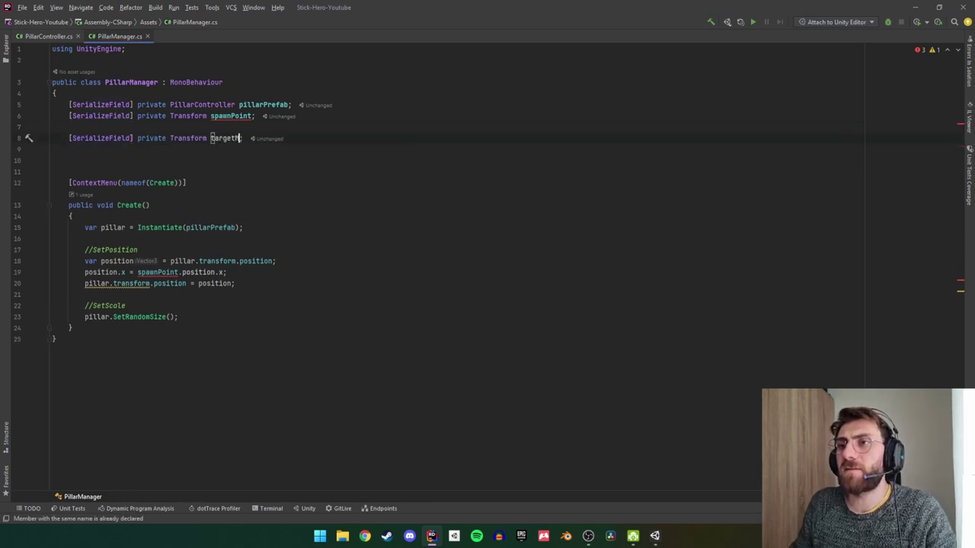
pyautogui.write('Min')
pyautogui.hotkey('ctrl', 'd')
pyautogui.press('BackSpace')
pyautogui.press('BackSpace')
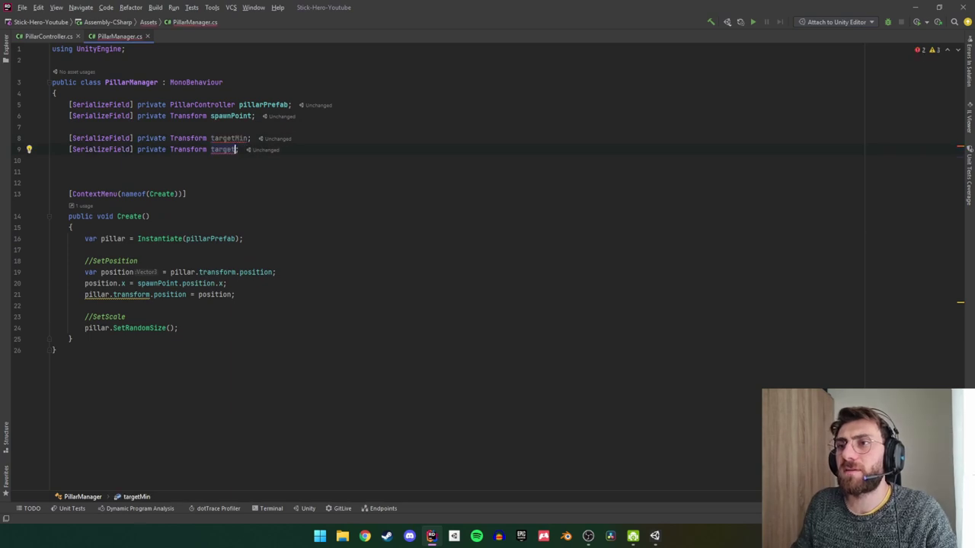
pyautogui.write('ax')
pyautogui.press('Down')
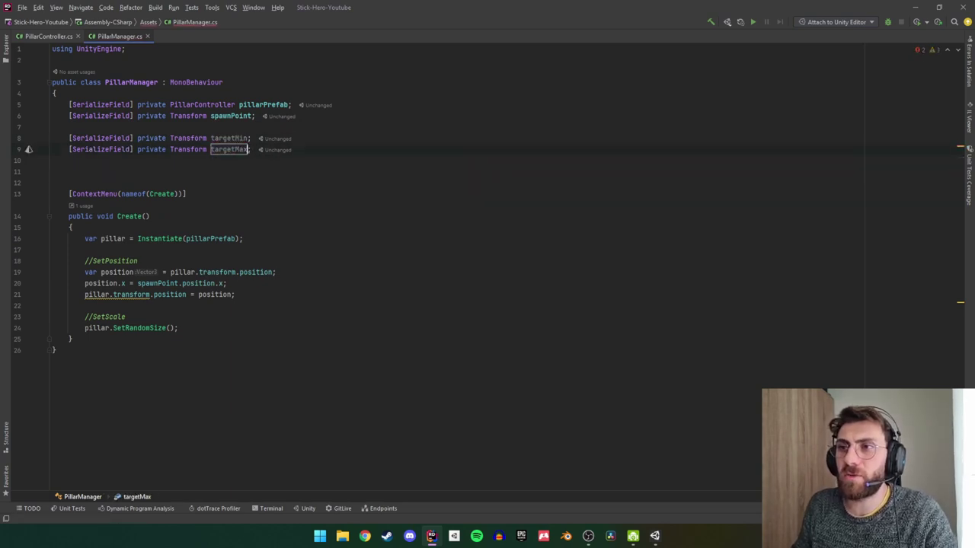
# Add a //SetTarget comment after the SetScale code in Create.
pyautogui.click(226, 283)
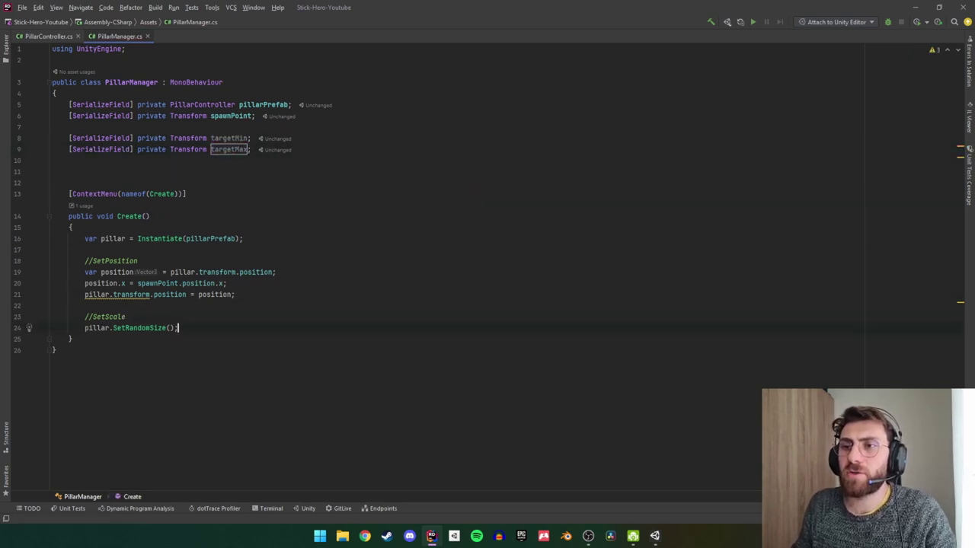
pyautogui.press('Down')
pyautogui.press('Up')
pyautogui.press('Up')
pyautogui.press('Down')
pyautogui.press('Down')
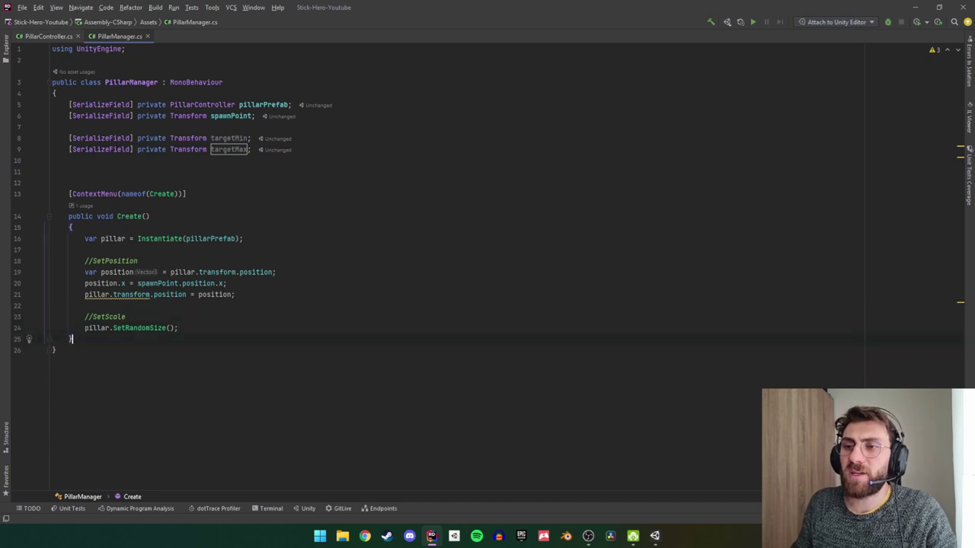
pyautogui.press('Up')
pyautogui.press('Up')
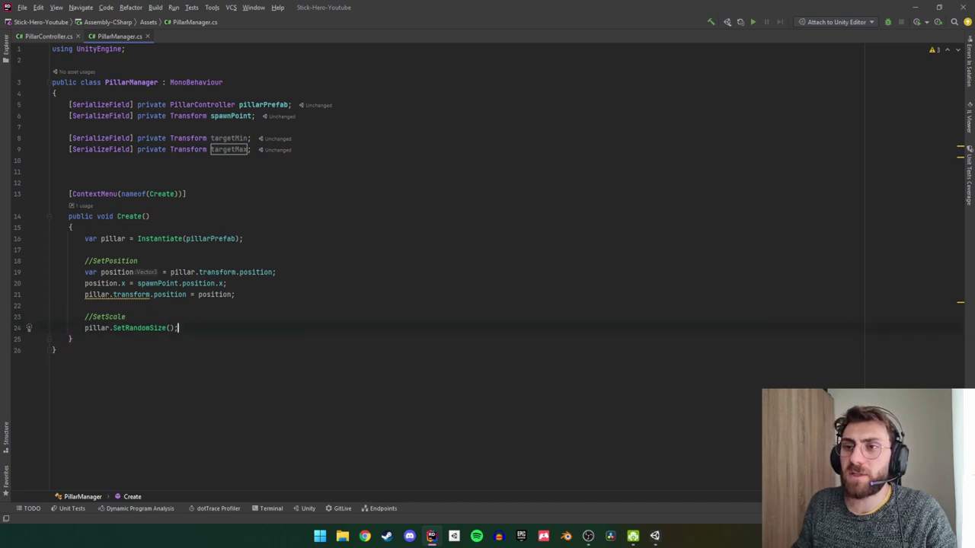
pyautogui.write('/')
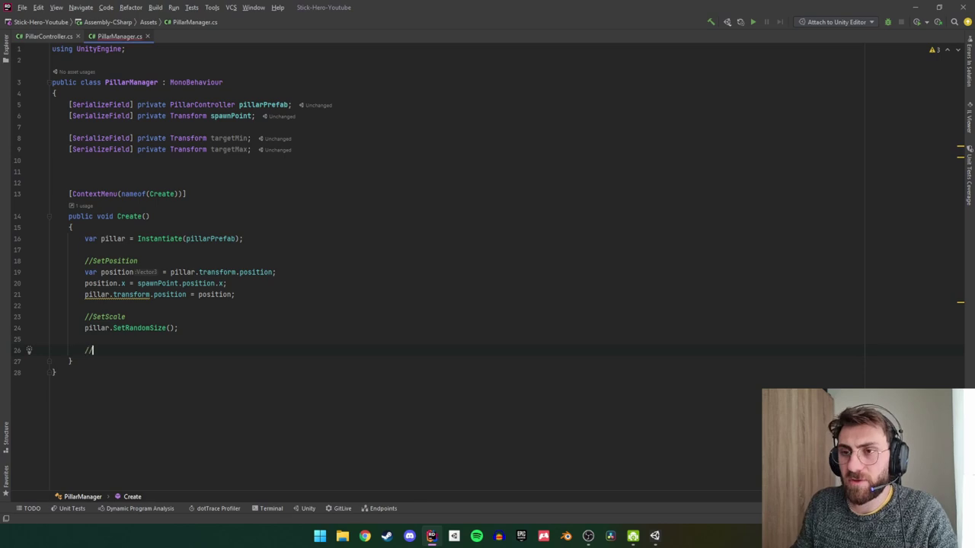
pyautogui.write('/SetTarget')
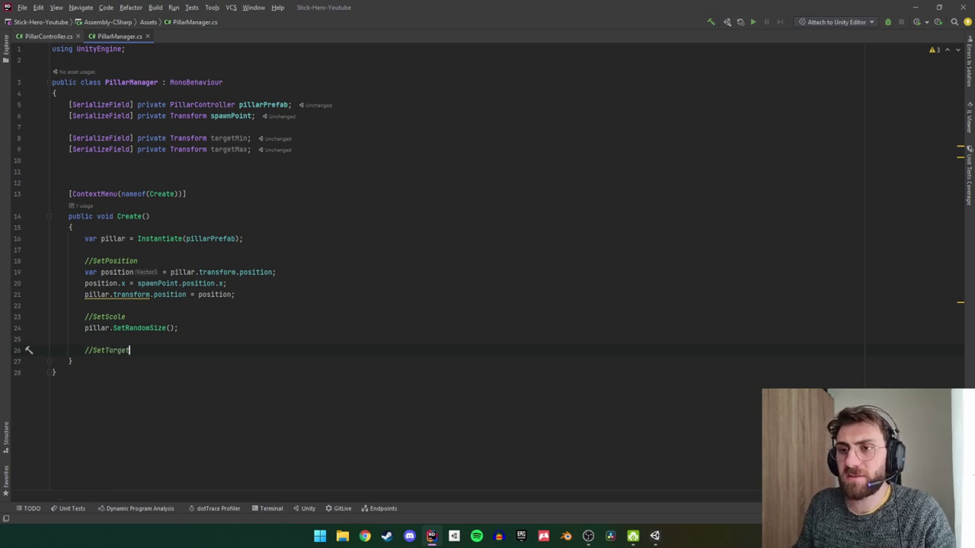
pyautogui.press('Return')
# Write var target = Random.Range(targetMin.position.x, targetMax.position.x);.
pyautogui.write('var targ')
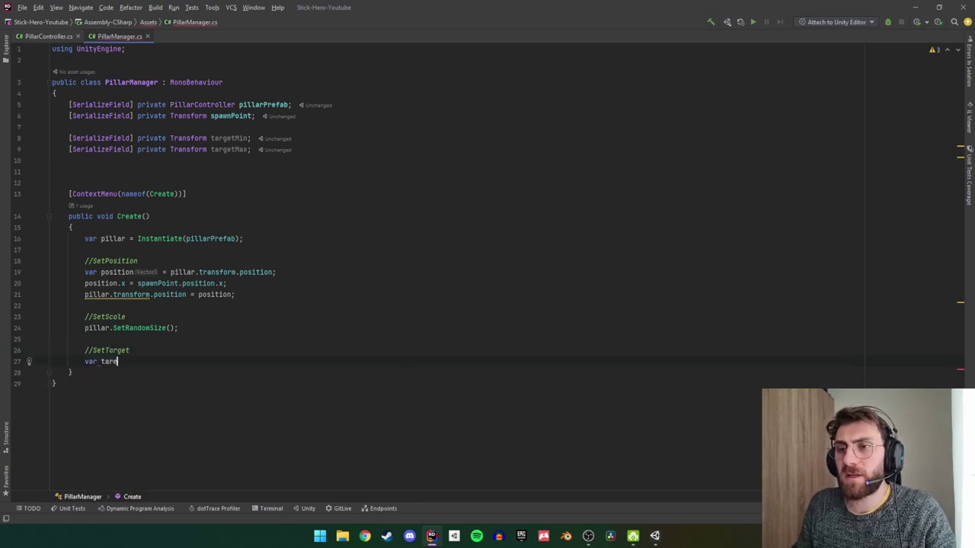
pyautogui.write('et =')
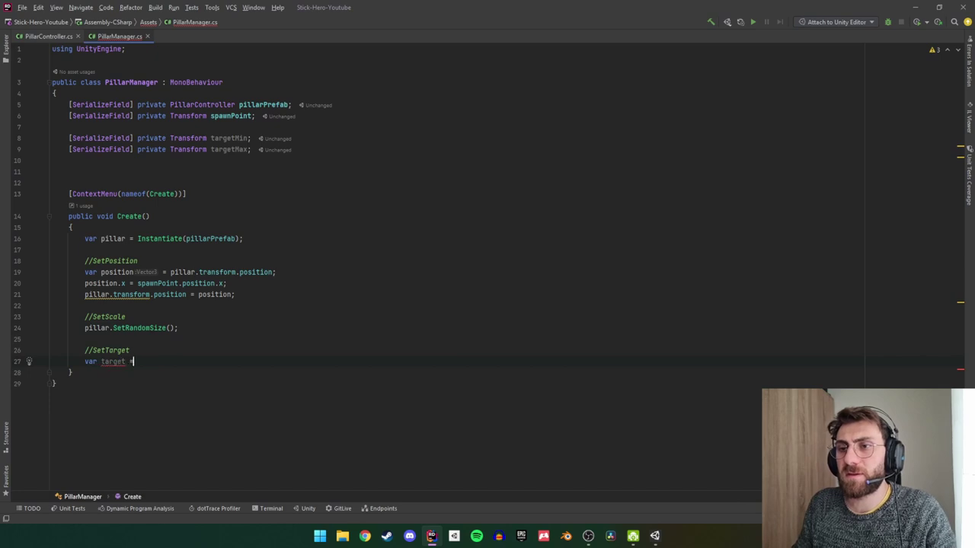
pyautogui.write(' Random.ran')
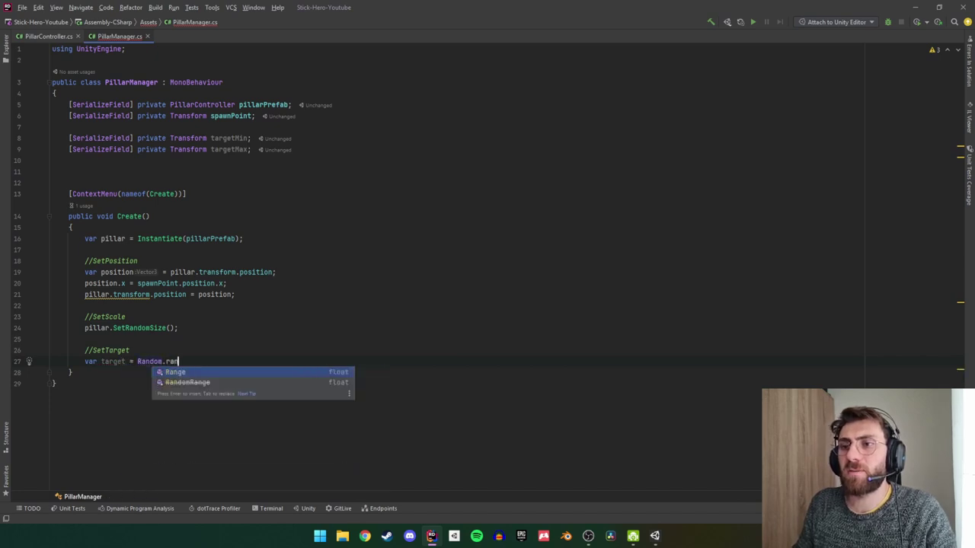
pyautogui.press('Return')
pyautogui.write('tar)')
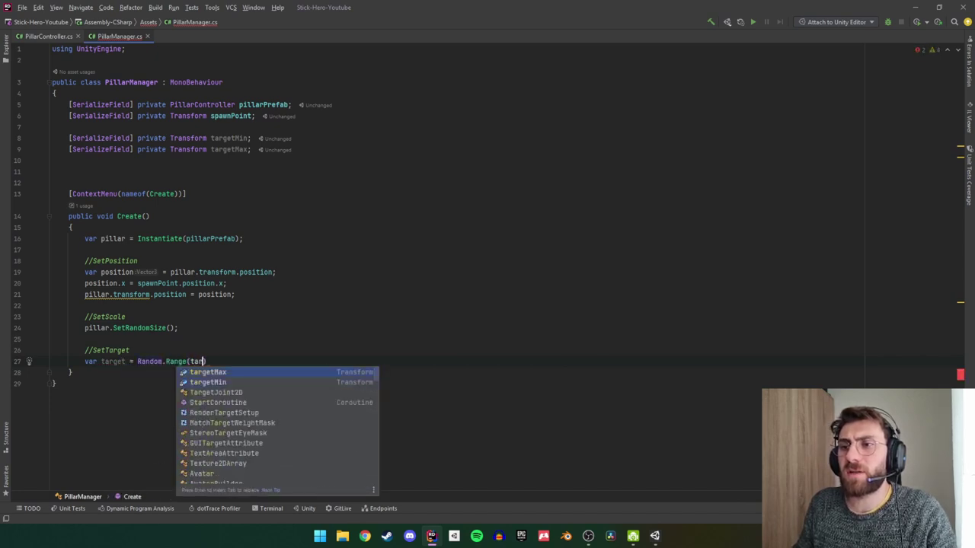
pyautogui.press('Return')
pyautogui.write('.')
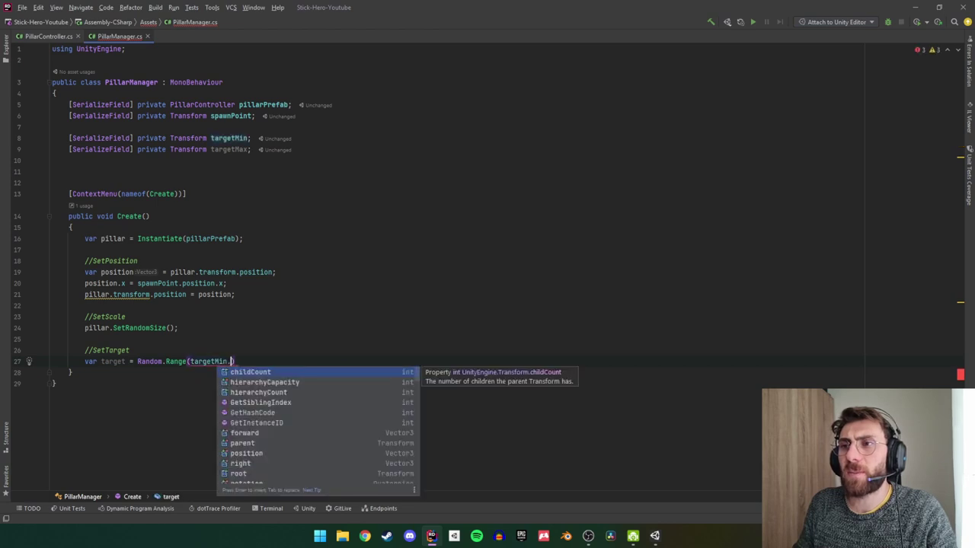
pyautogui.write('pos')
pyautogui.press('Return')
pyautogui.write('.x')
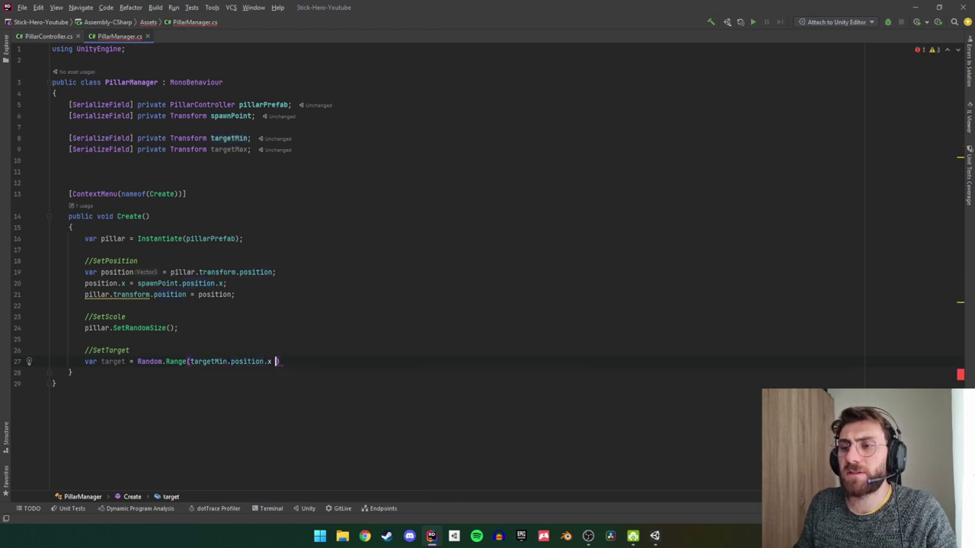
pyautogui.write(' , tarmin')
pyautogui.press('Return')
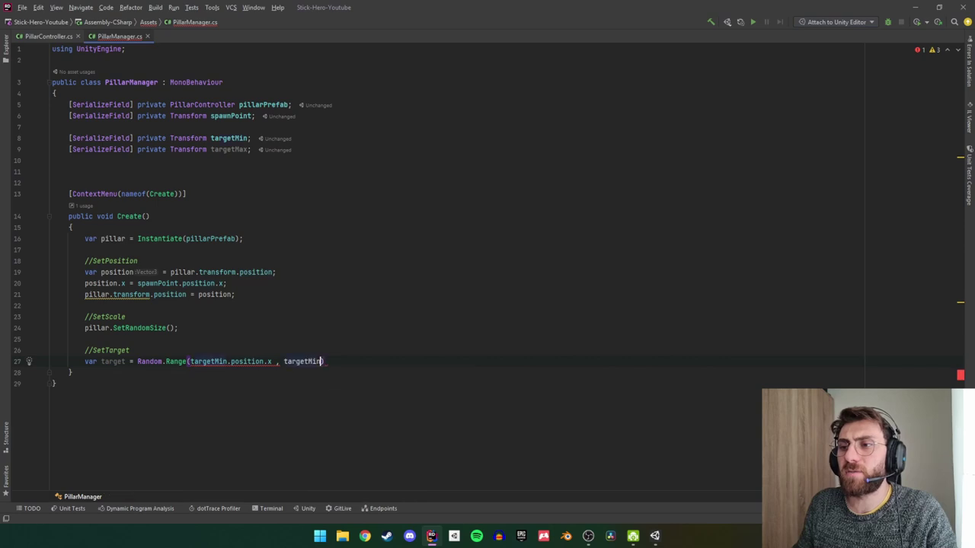
pyautogui.write('.pos')
pyautogui.press('Return')
pyautogui.write('.position.')
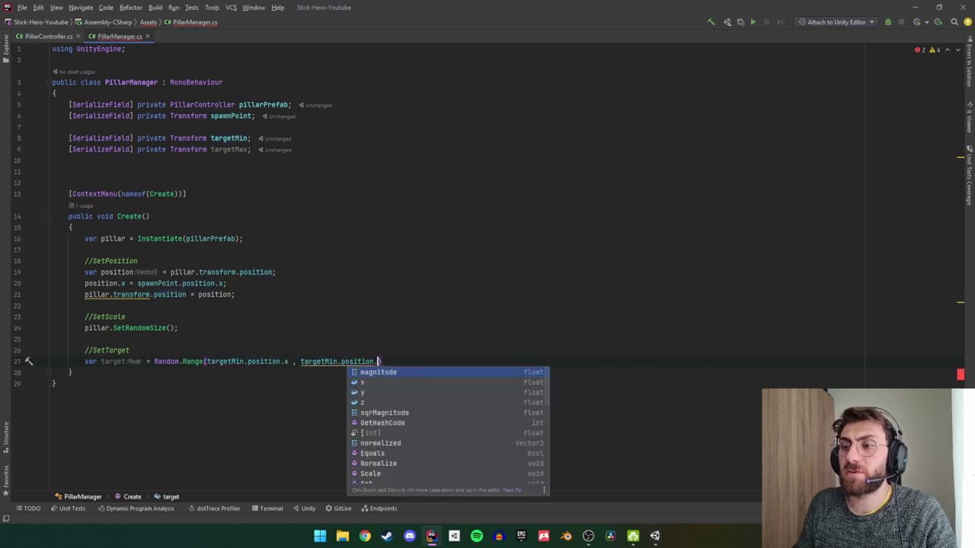
pyautogui.write('x);')
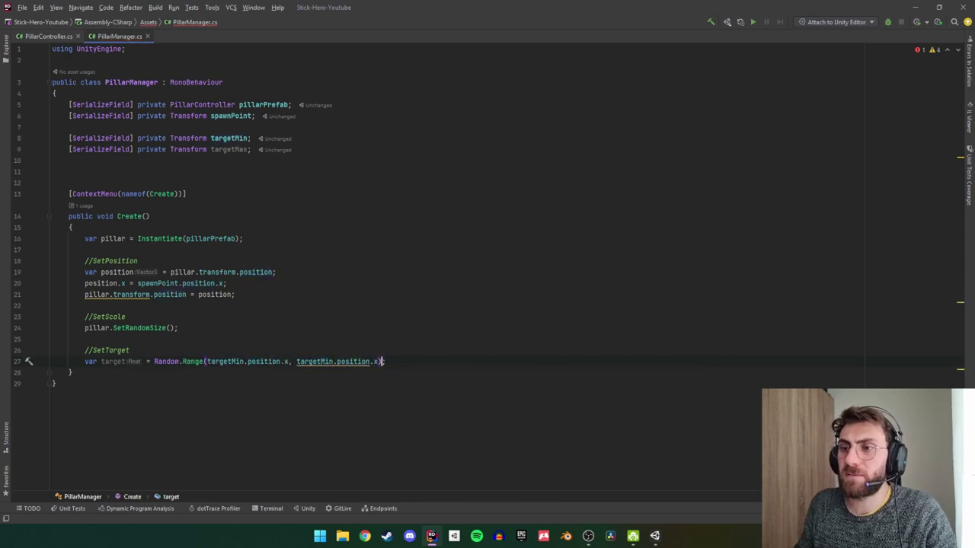
pyautogui.press('BackSpace')
pyautogui.press('BackSpace')
pyautogui.write('a')
pyautogui.press('Return')
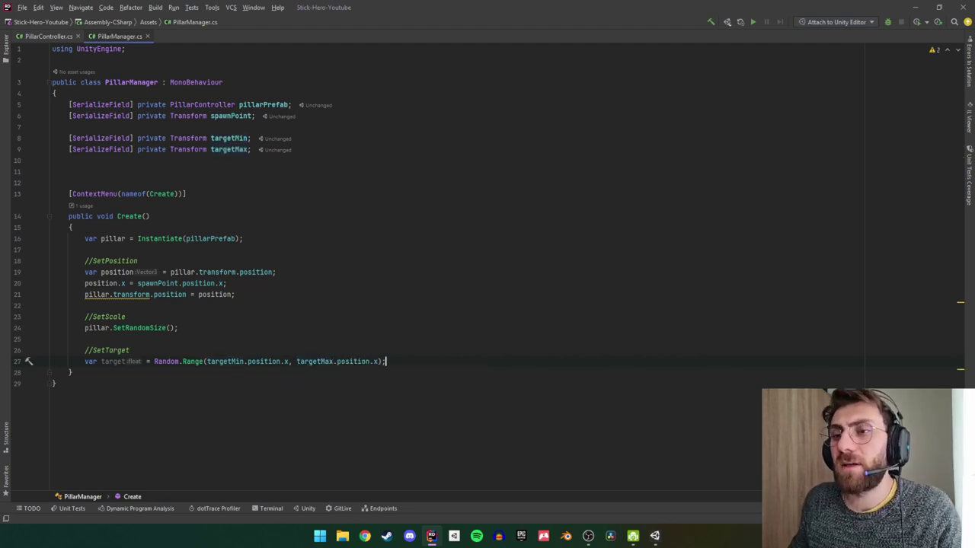
# Add a //TODO : Animation comment below the target line and leave space after Create.
pyautogui.press('Return')
pyautogui.write('//TODO : An')
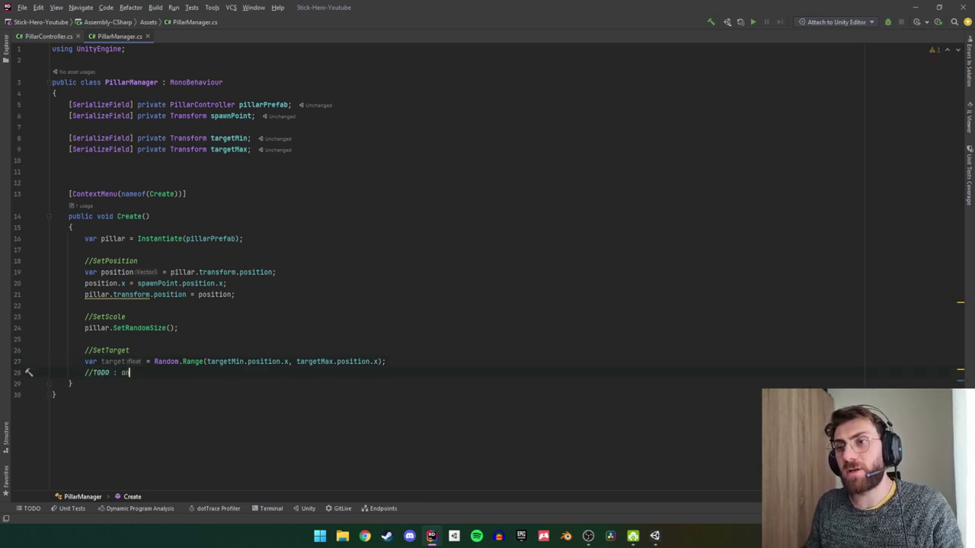
pyautogui.write('imation')
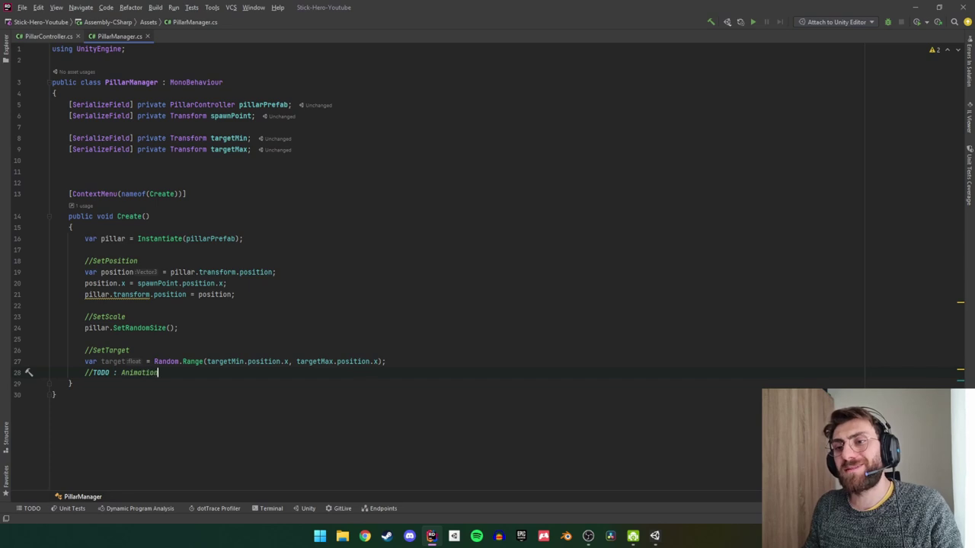
pyautogui.press('Return')
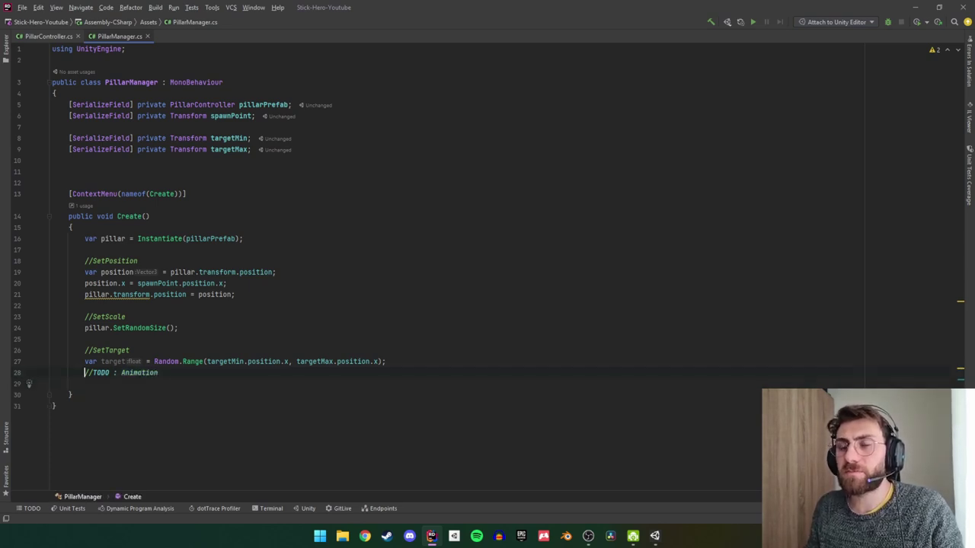
pyautogui.press('Down')
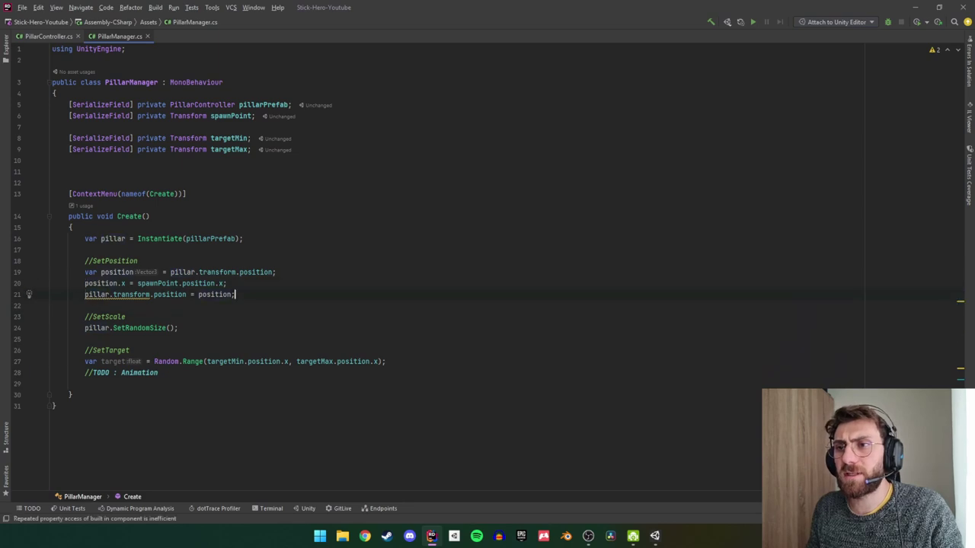
pyautogui.hotkey('shift', 'Up')
pyautogui.hotkey('shift', 'Up')
pyautogui.click(85, 384)
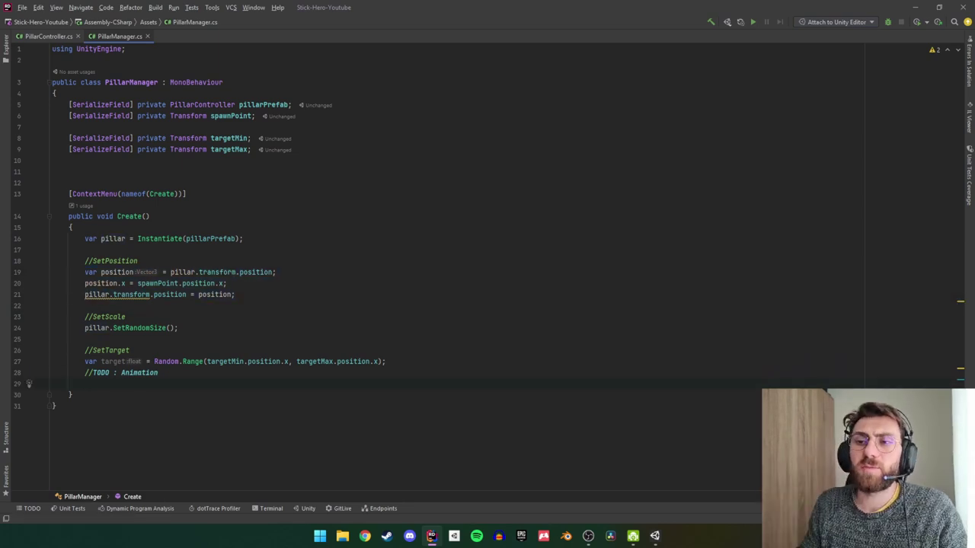
pyautogui.click(85, 372)
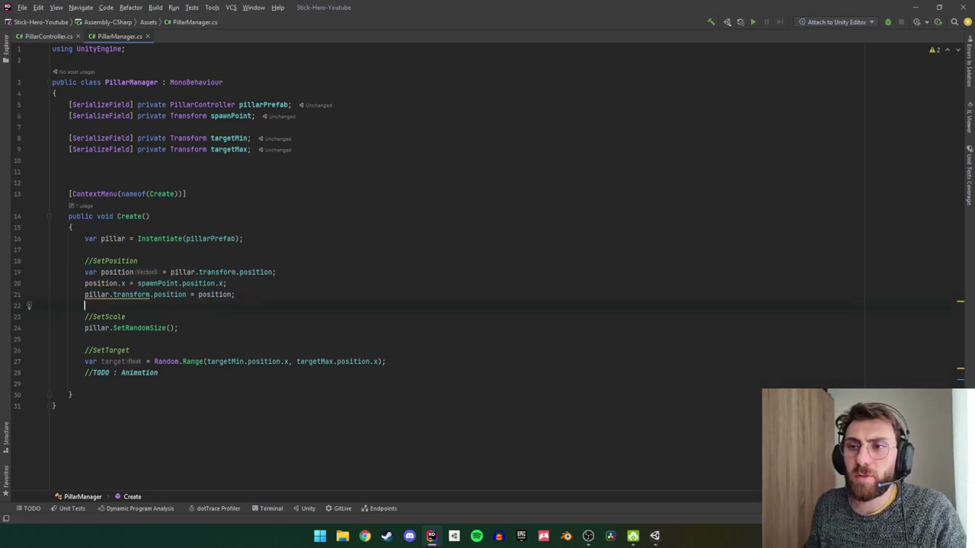
pyautogui.click(72, 395)
# Declare private void ChangePositionX(Transform current, float x) after Create.
pyautogui.press('Return')
pyautogui.press('Return')
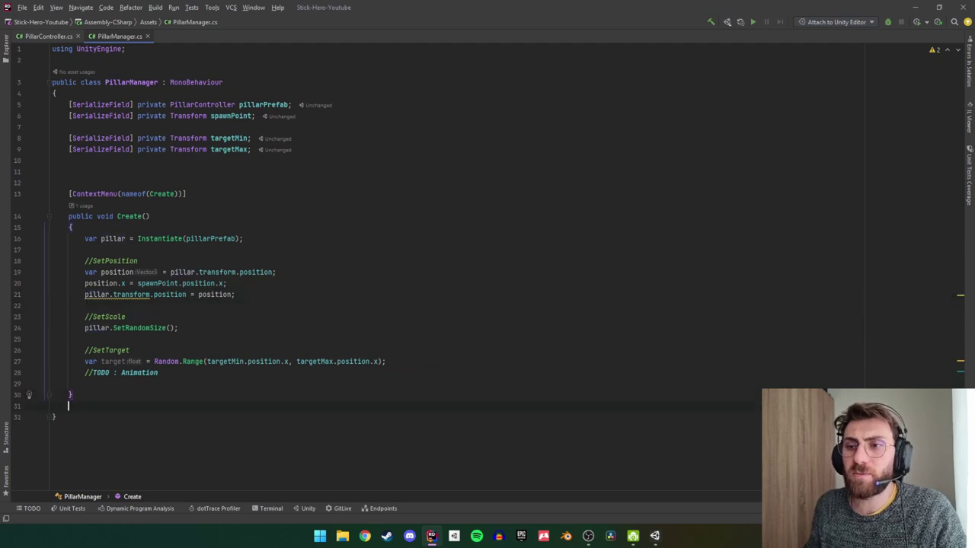
pyautogui.write('pri')
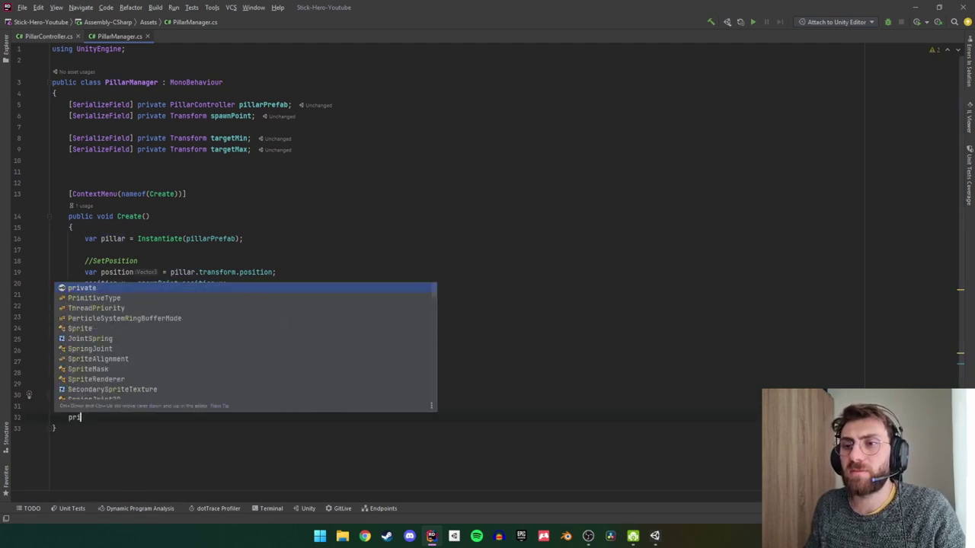
pyautogui.write('vate ')
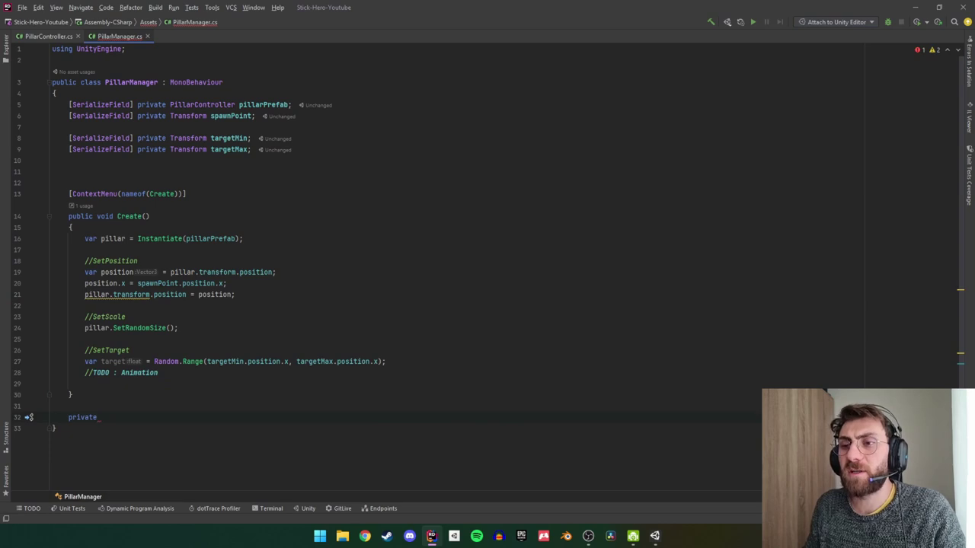
pyautogui.write('void Cha')
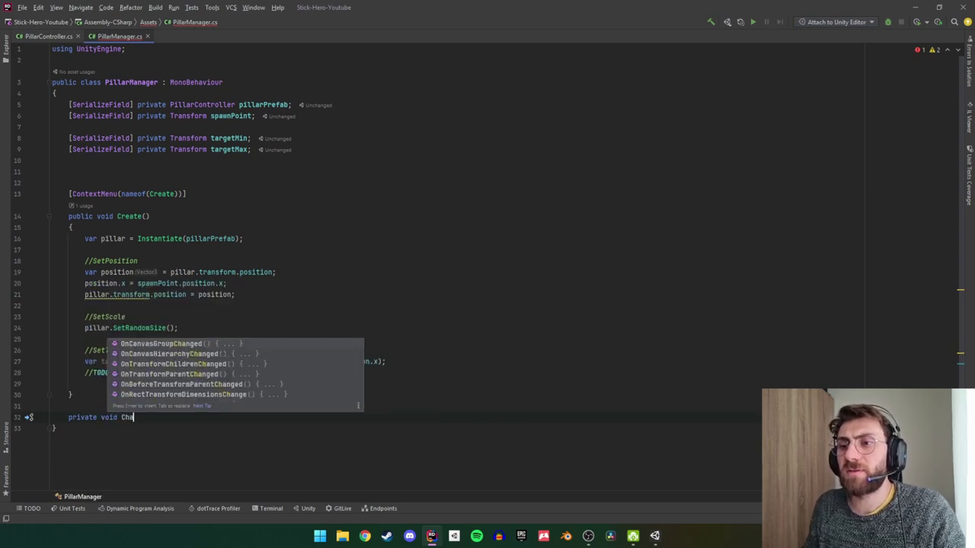
pyautogui.write('ngeTra')
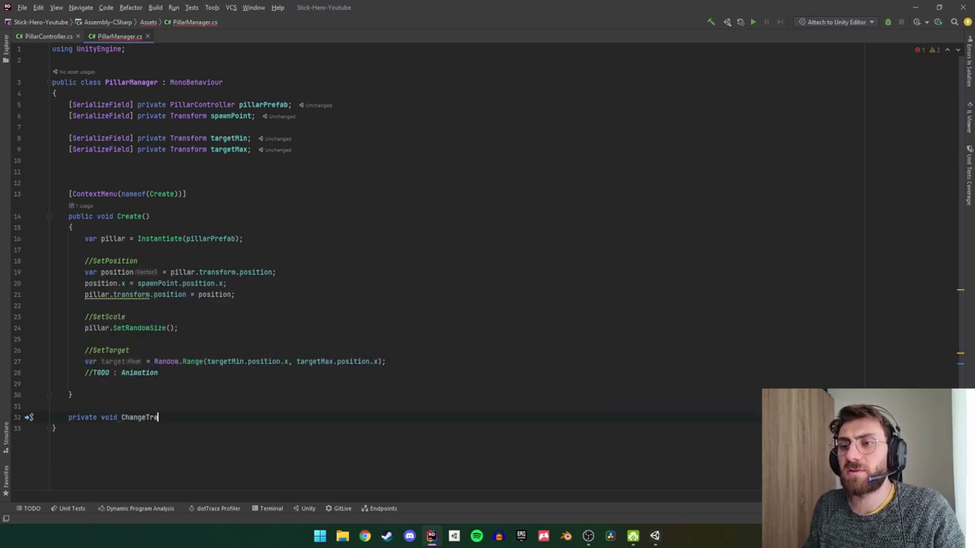
pyautogui.press('BackSpace')
pyautogui.press('BackSpace')
pyautogui.press('BackSpace')
pyautogui.write('Pos')
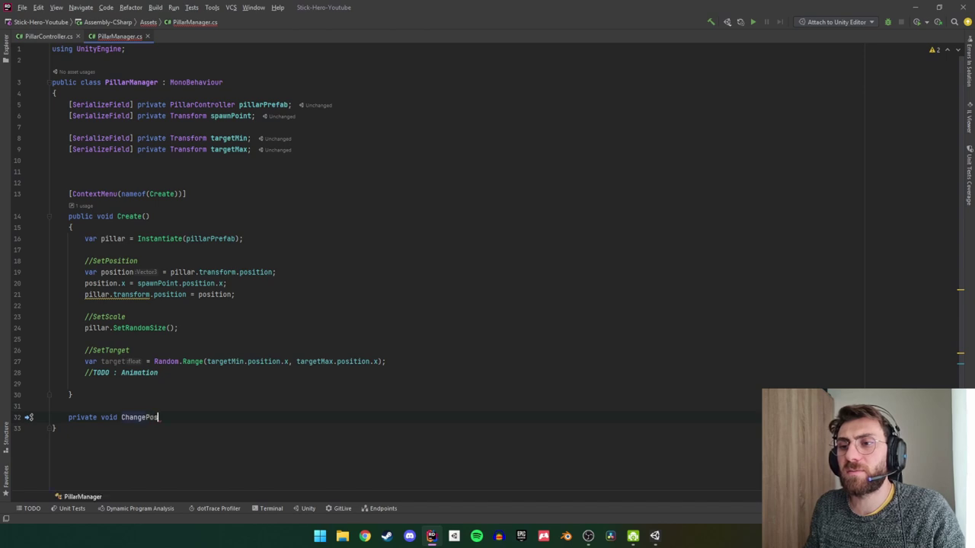
pyautogui.write('iti')
pyautogui.write('onX')
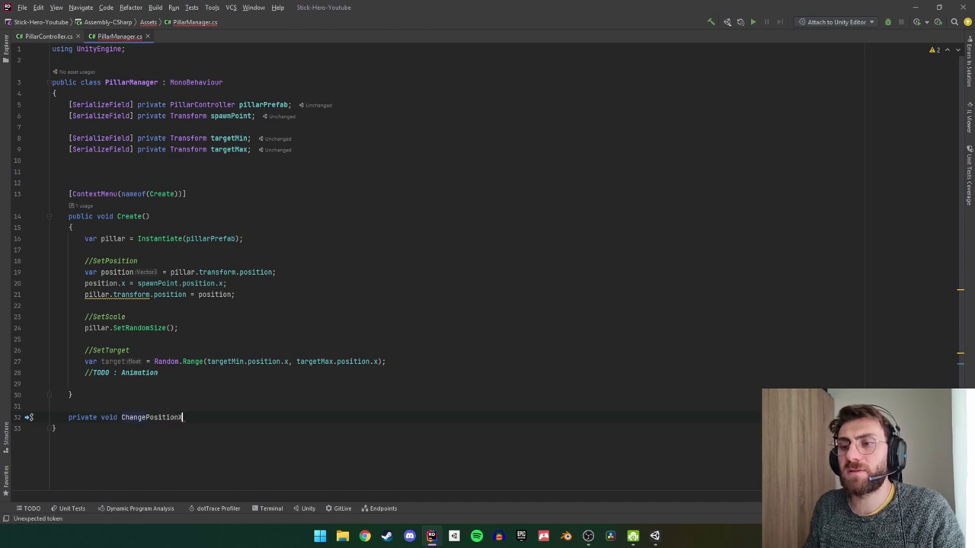
pyautogui.write('()')
pyautogui.press('Return')
pyautogui.write('{')
pyautogui.press('Return')
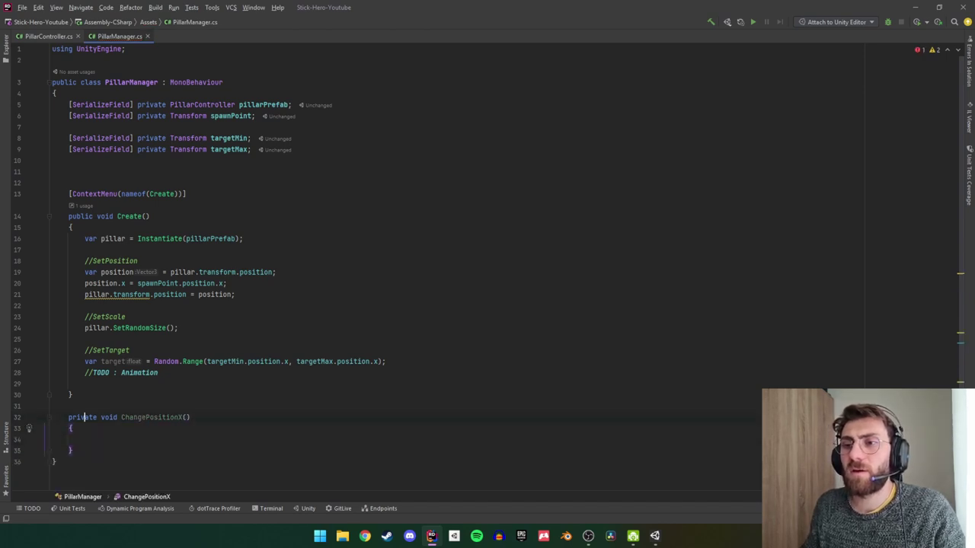
pyautogui.click(187, 417)
pyautogui.write('Tr')
pyautogui.press('Return')
pyautogui.write('cu')
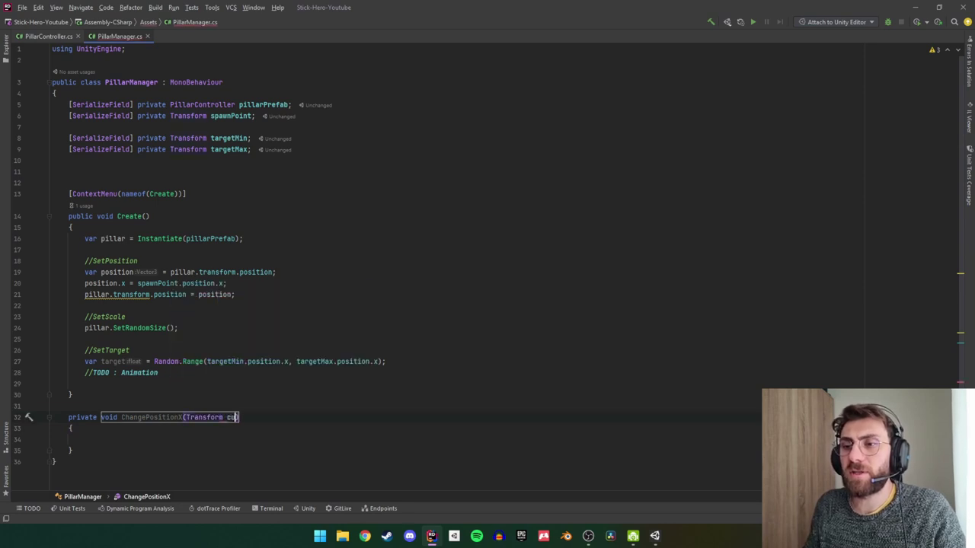
pyautogui.write('rrent , ')
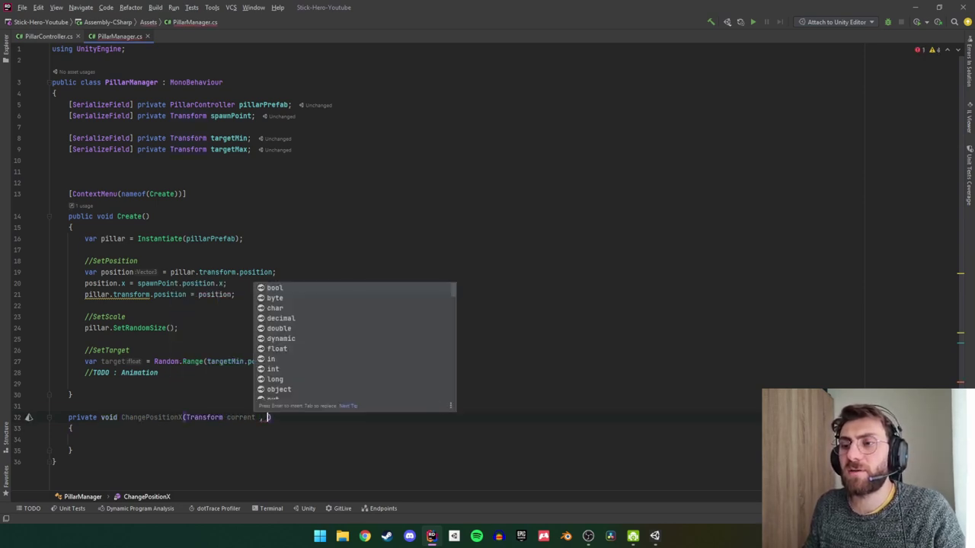
pyautogui.write('float x')
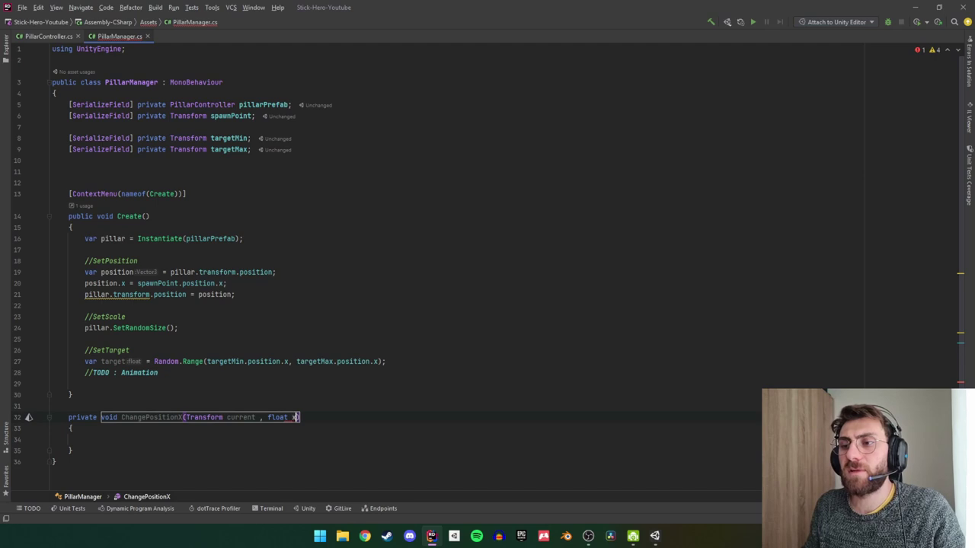
# Fill ChangePositionX with the SetPosition lines, replacing pillar with current and spawnPoint.position.x with x.
pyautogui.click(158, 372)
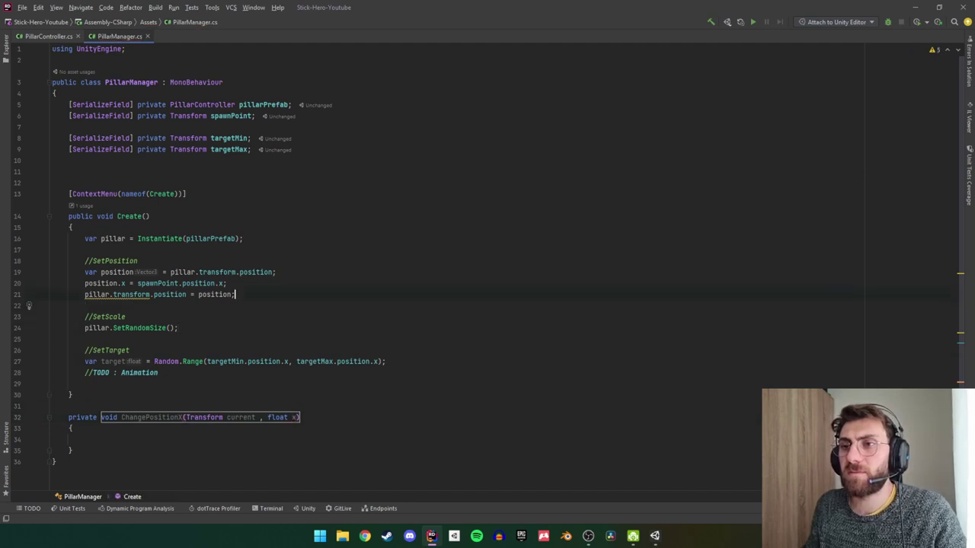
pyautogui.hotkey('shift', 'Up')
pyautogui.hotkey('shift', 'Up')
pyautogui.hotkey('shift', 'Home')
pyautogui.hotkey('ctrl', 'c')
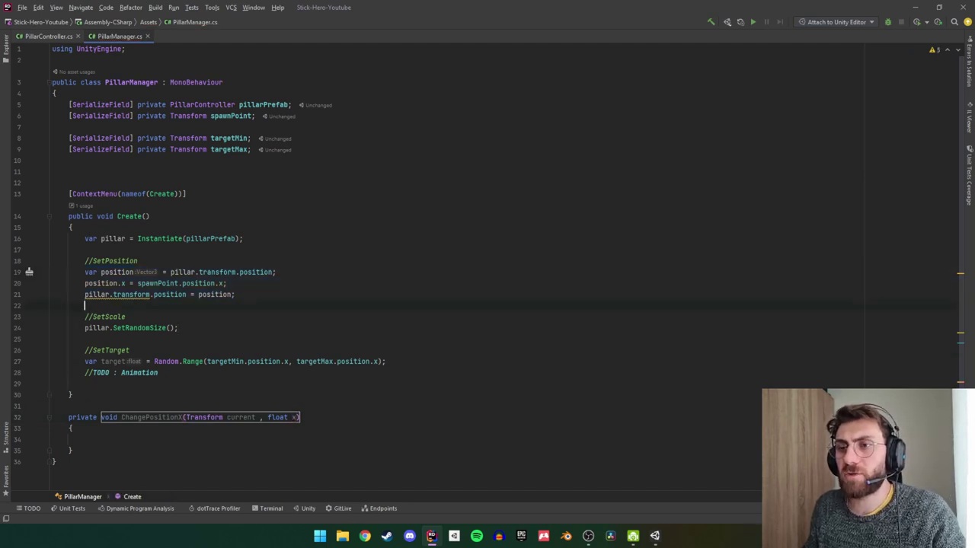
pyautogui.press('Down')
pyautogui.hotkey('ctrl', 'v')
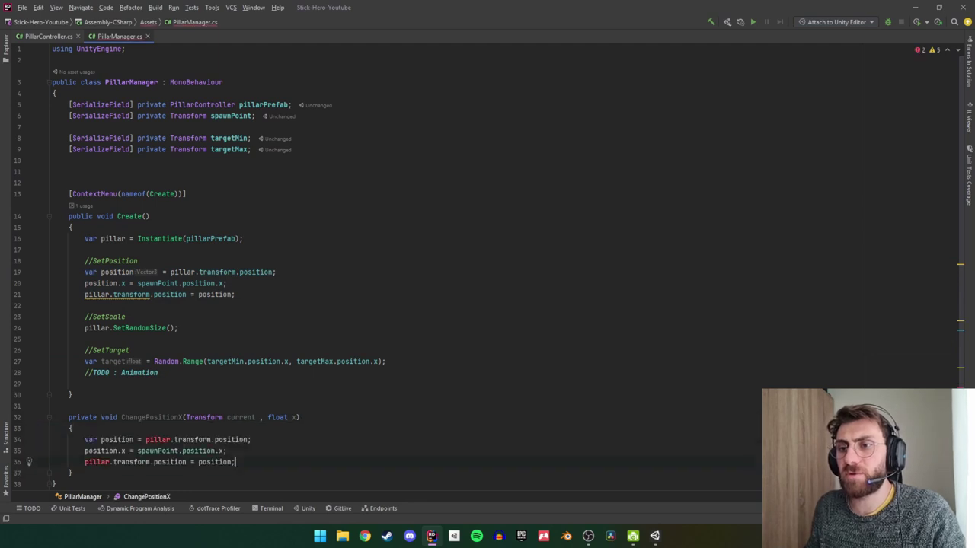
pyautogui.scroll(-2, 234, 351)
pyautogui.doubleClick(240, 351)
pyautogui.hotkey('ctrl', 'c')
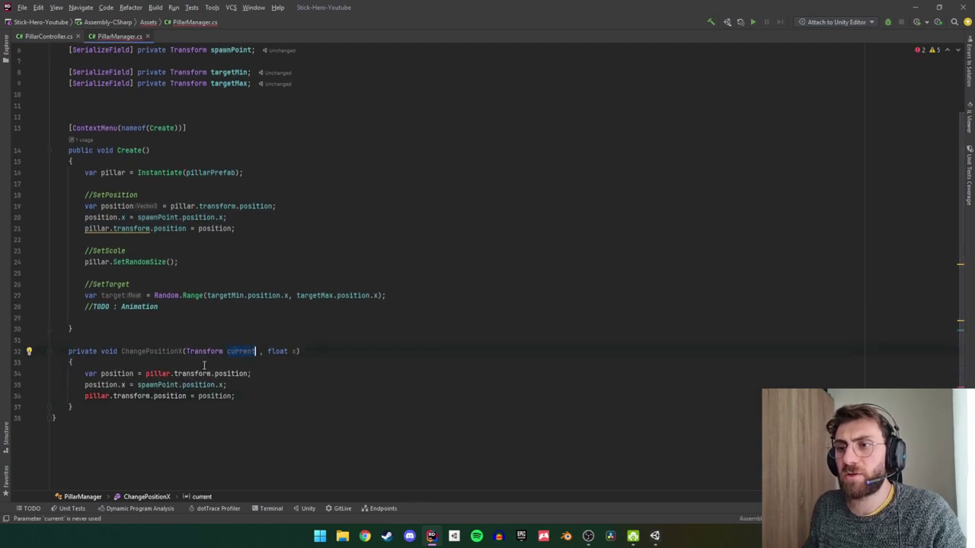
pyautogui.doubleClick(157, 373)
pyautogui.hotkey('ctrl', 'v')
pyautogui.doubleClick(102, 396)
pyautogui.hotkey('ctrl', 'v')
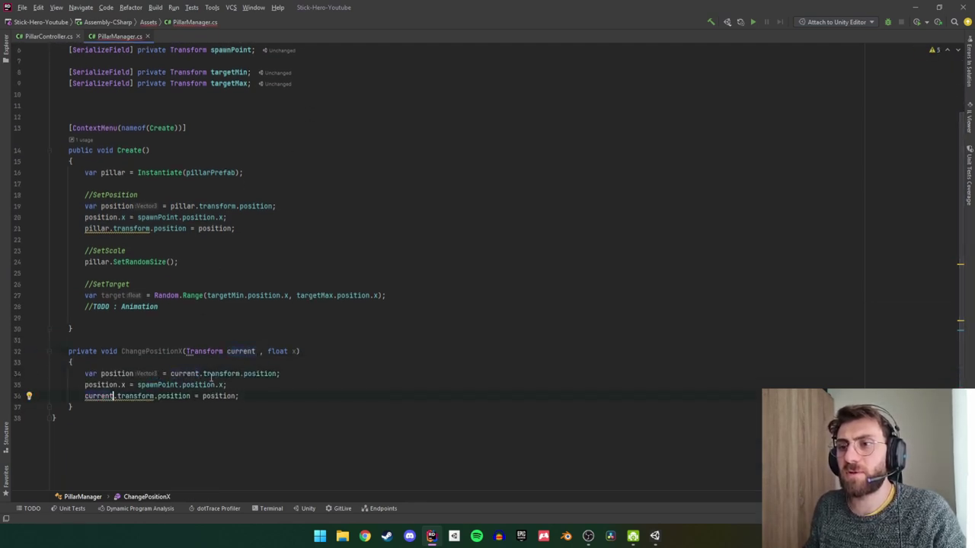
pyautogui.click(289, 351)
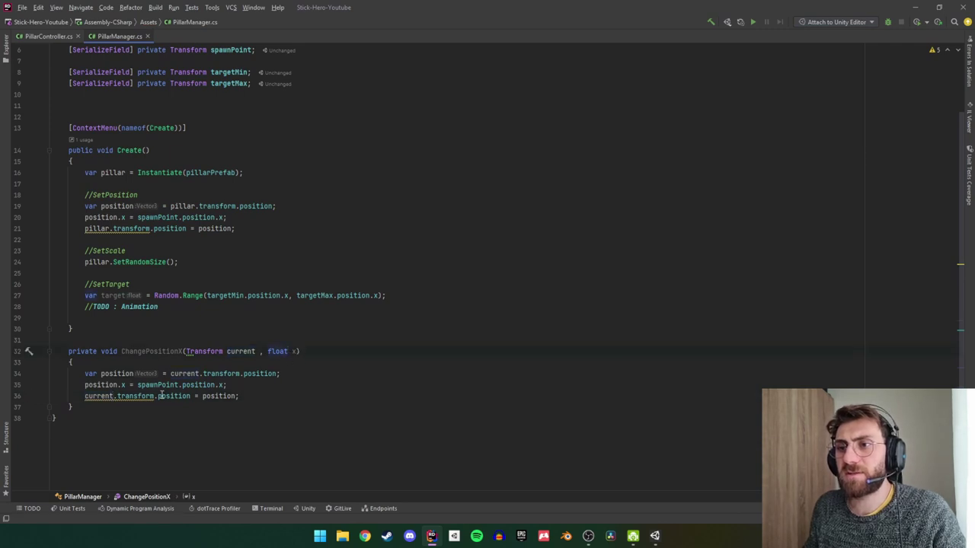
pyautogui.write('x =')
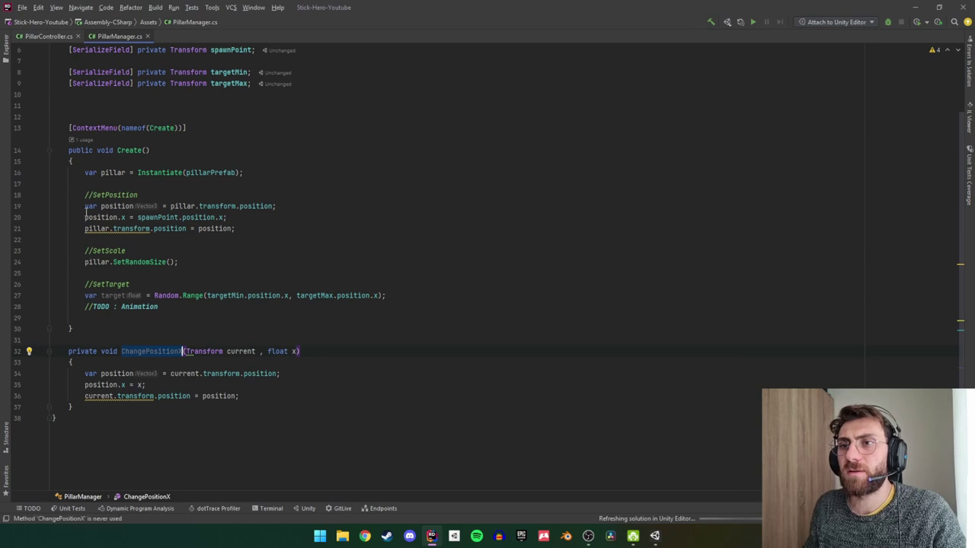
pyautogui.moveTo(55, 206); pyautogui.dragTo(294, 224)
# Add a ChangePositionX(pillar.transform, spawnPoint.position.x) call in Create.
pyautogui.click(237, 227)
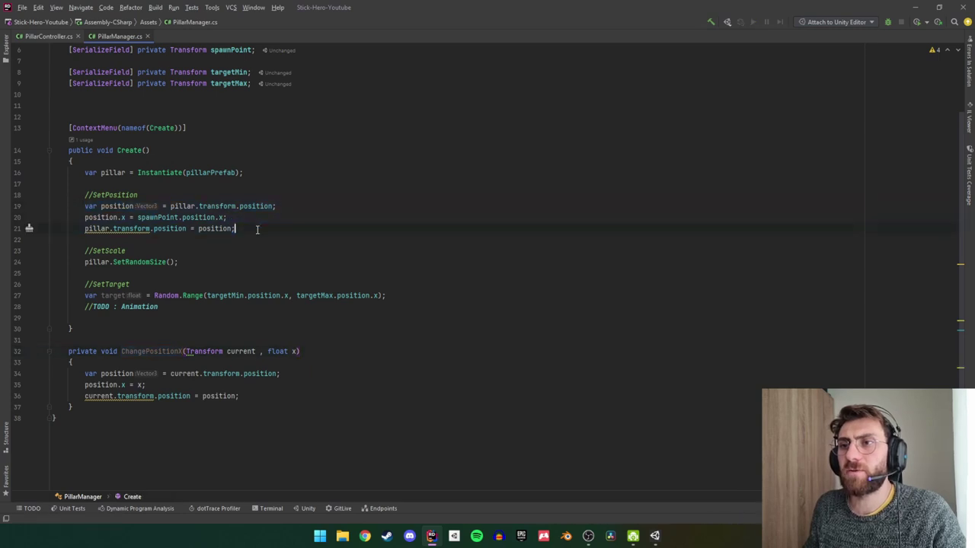
pyautogui.press('Return')
pyautogui.write('ChangePositionX(')
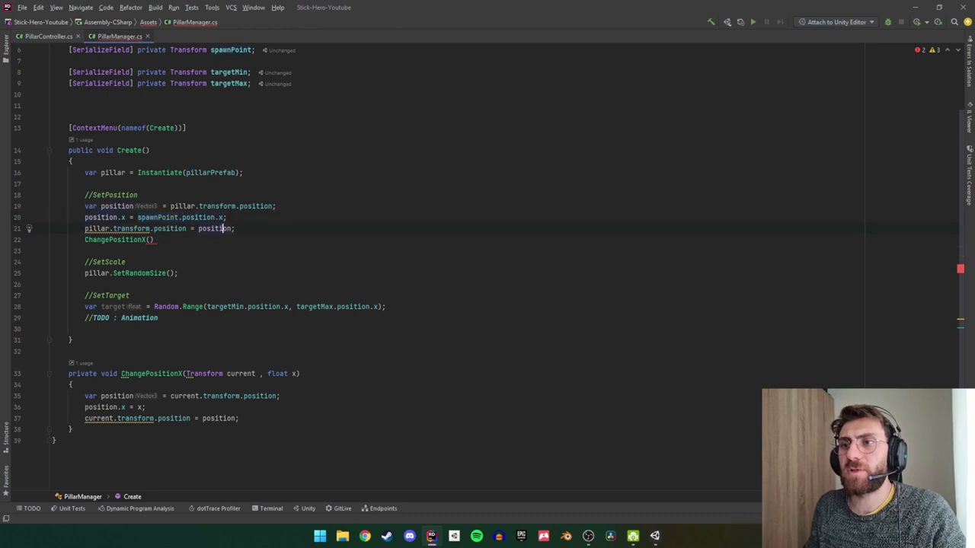
pyautogui.click(149, 239)
pyautogui.hotkey('ctrl', 'v')
pyautogui.click(149, 239)
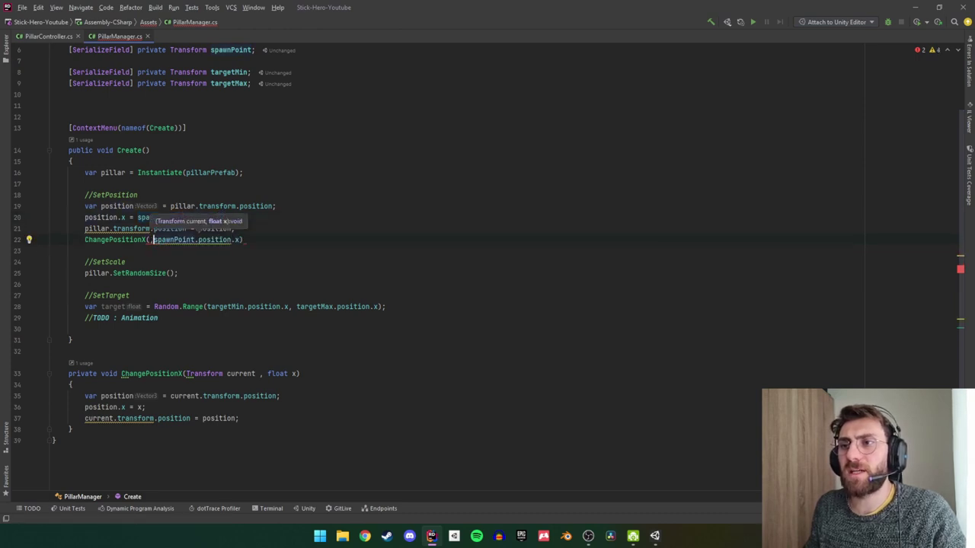
pyautogui.write(', pi')
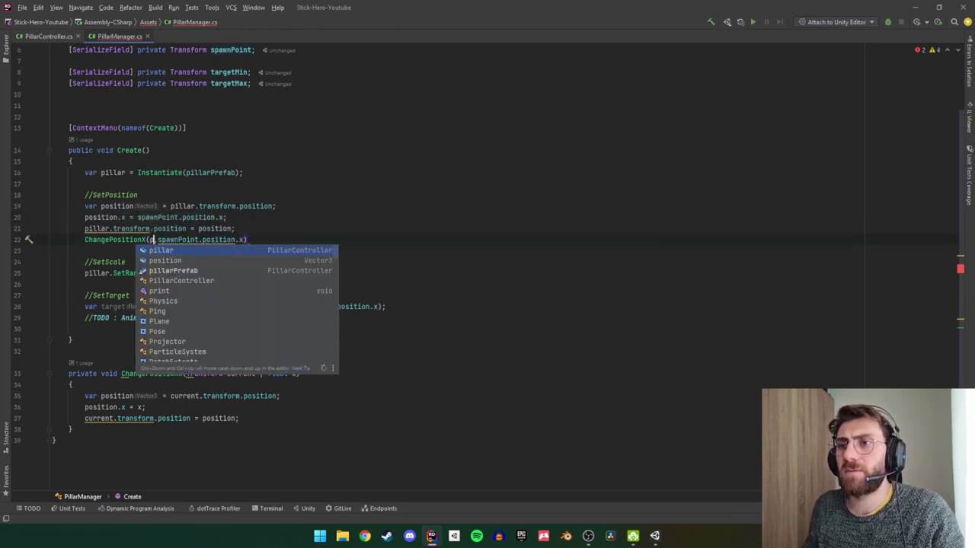
pyautogui.press('Return')
pyautogui.press('End')
pyautogui.write(';')
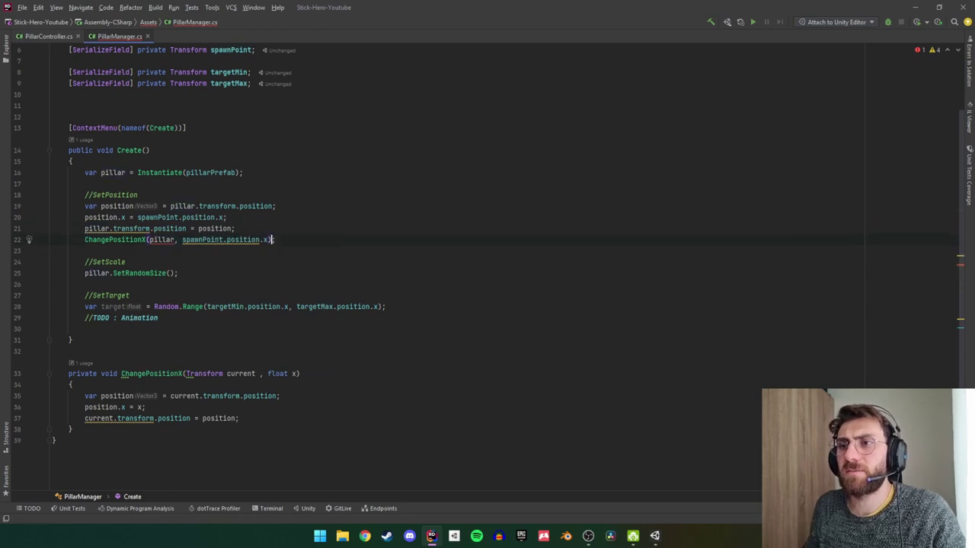
pyautogui.write('.t')
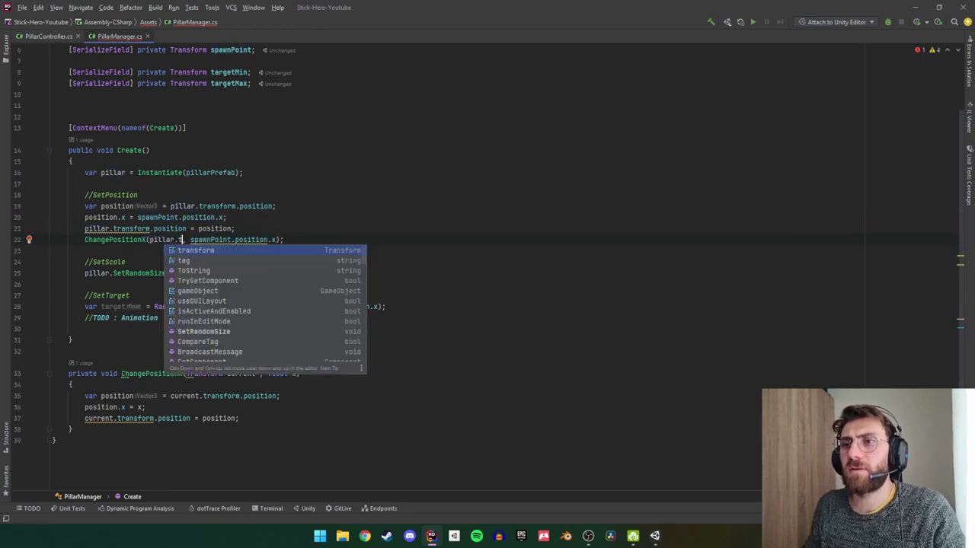
pyautogui.press('Return')
# Delete the three old manual position-setting lines.
pyautogui.click(218, 228)
pyautogui.hotkey('shift', 'Up')
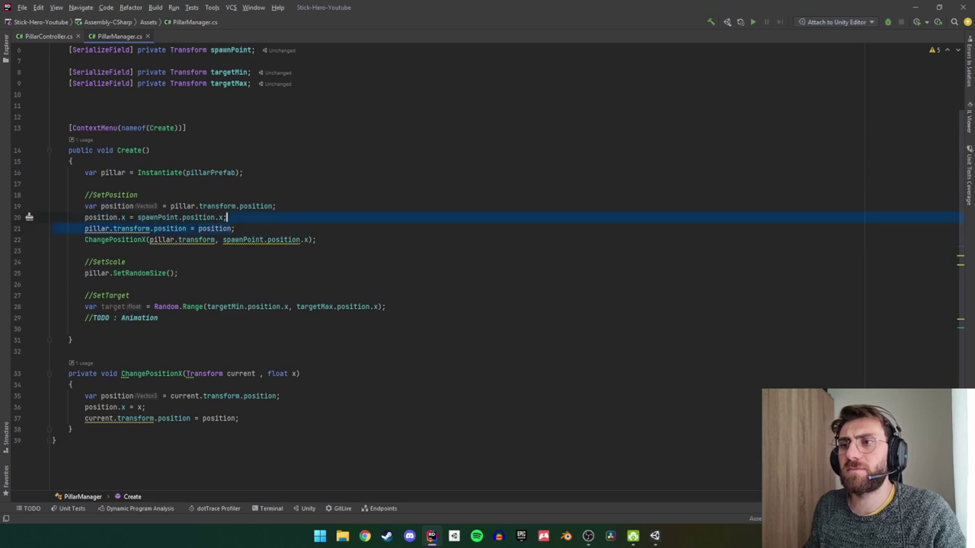
pyautogui.hotkey('shift', 'Up')
pyautogui.hotkey('shift', 'Home')
pyautogui.press('BackSpace')
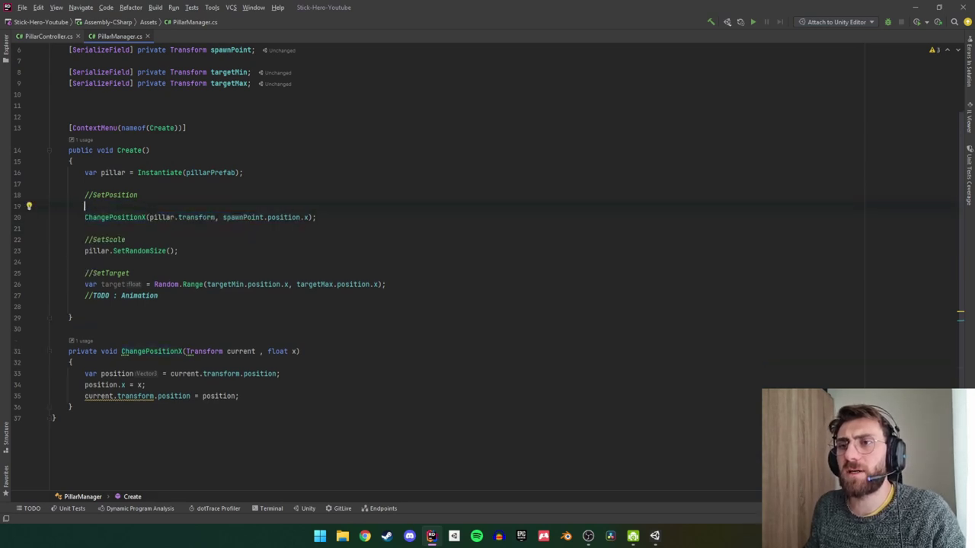
pyautogui.press('Delete')
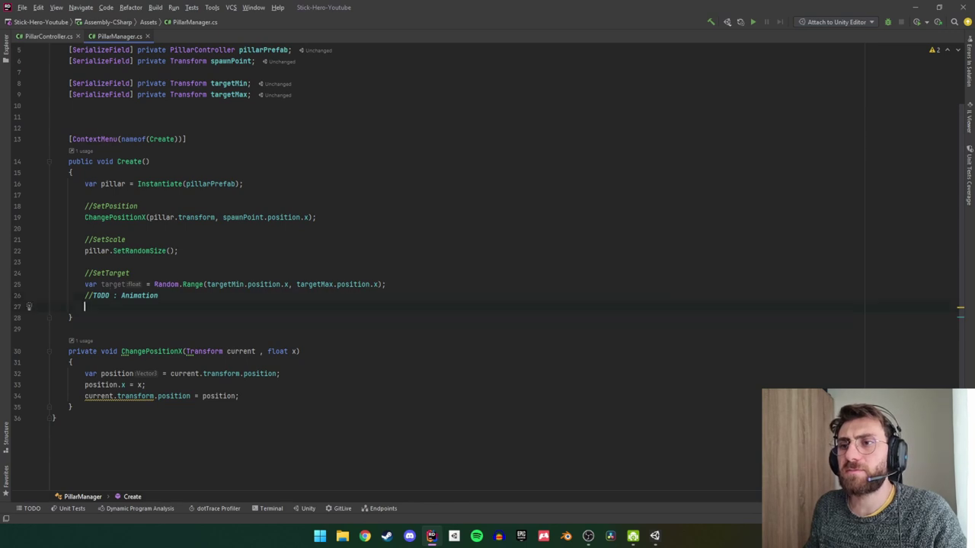
# Call ChangePositionX with target below the //TODO comment, then return to Unity.
pyautogui.hotkey('ctrl', 'v')
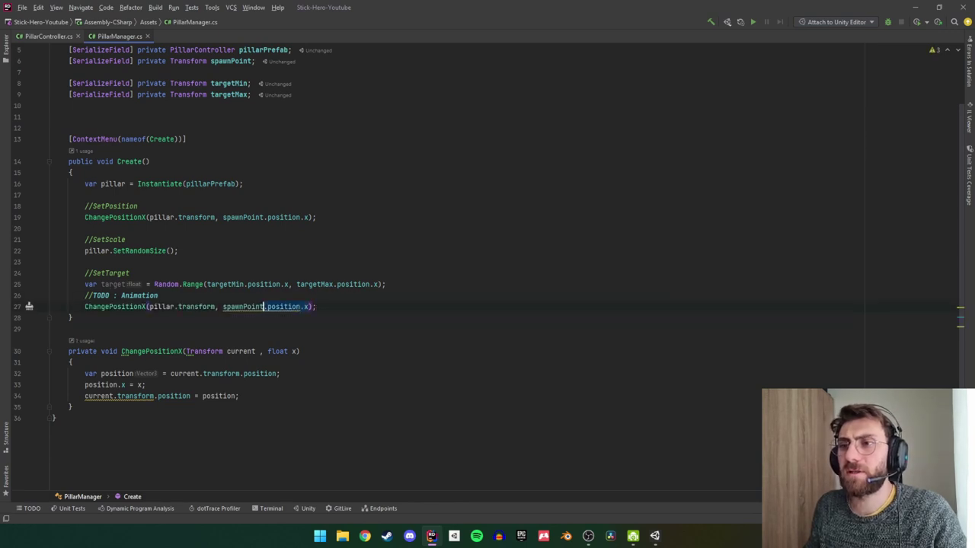
pyautogui.write('tar')
pyautogui.press('Return')
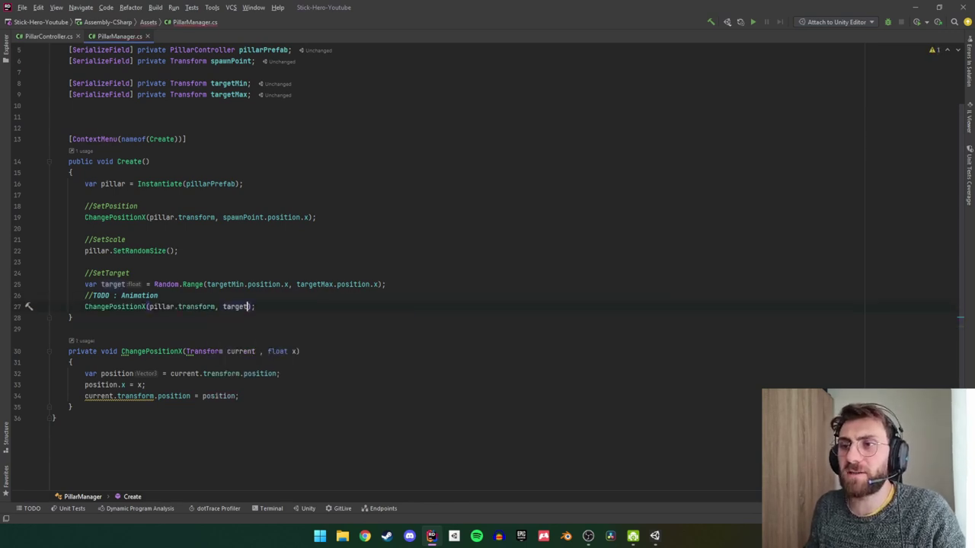
pyautogui.click(247, 351)
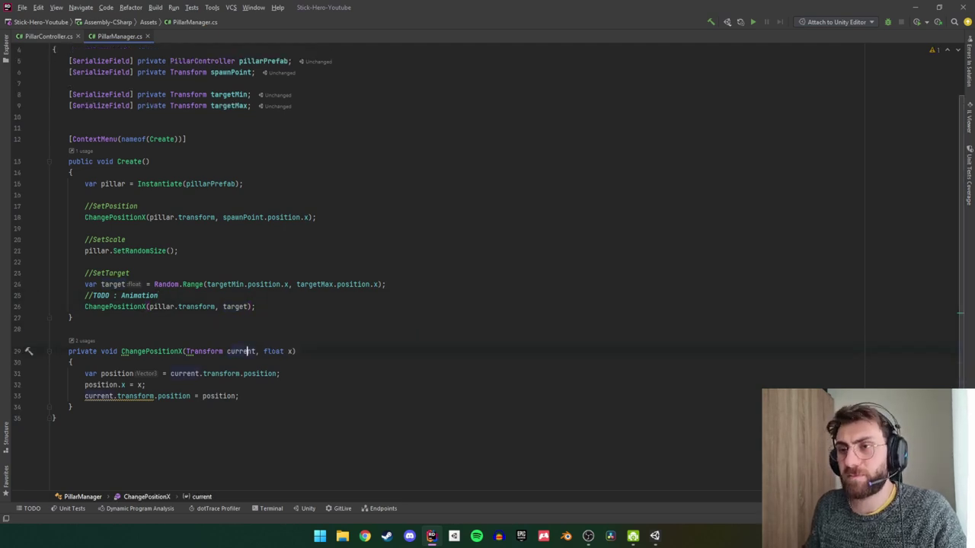
pyautogui.click(915, 6)
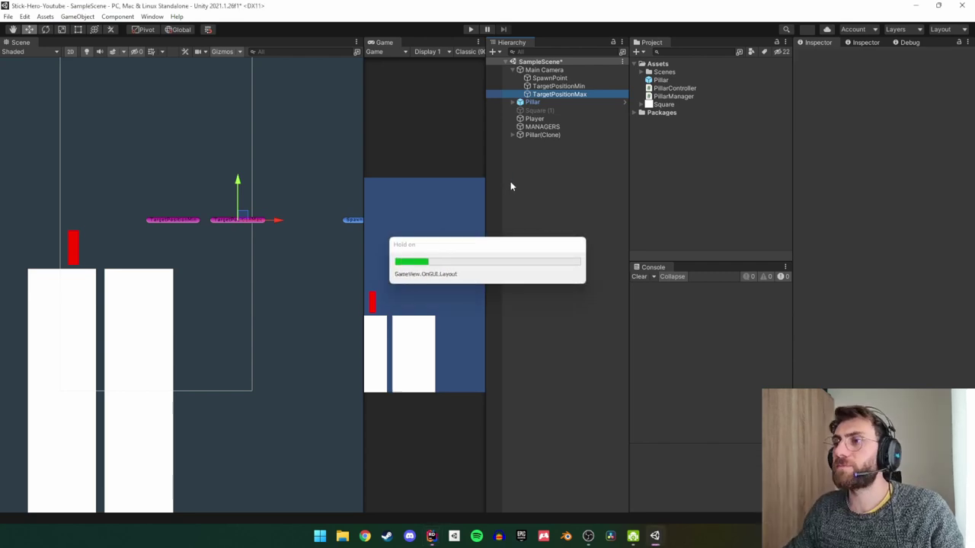
# Delete the leftover Pillar(Clone) and assign TargetPositionMin/Max to Pillar Manager's Target Min and Target Max.
pyautogui.click(557, 135)
pyautogui.press('Delete')
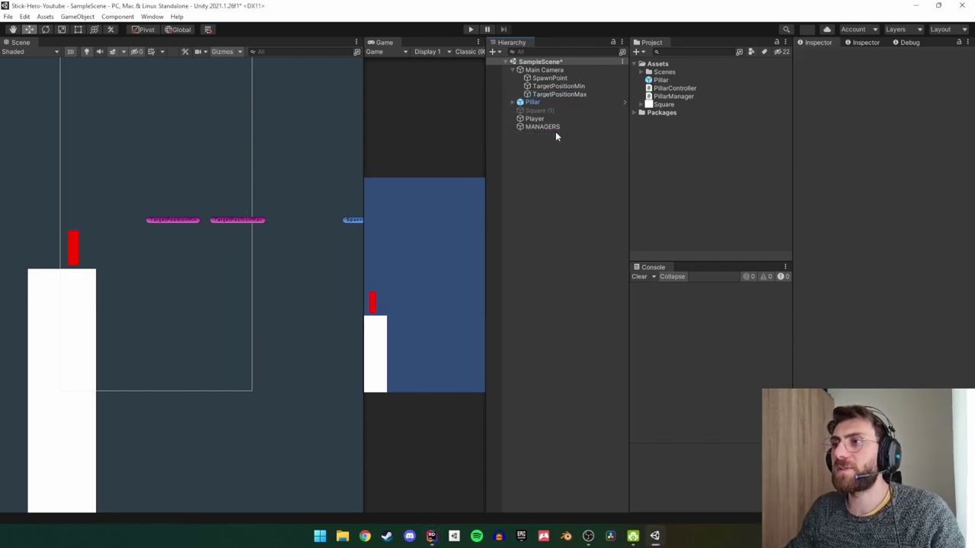
pyautogui.click(555, 128)
pyautogui.moveTo(559, 86); pyautogui.dragTo(909, 174)
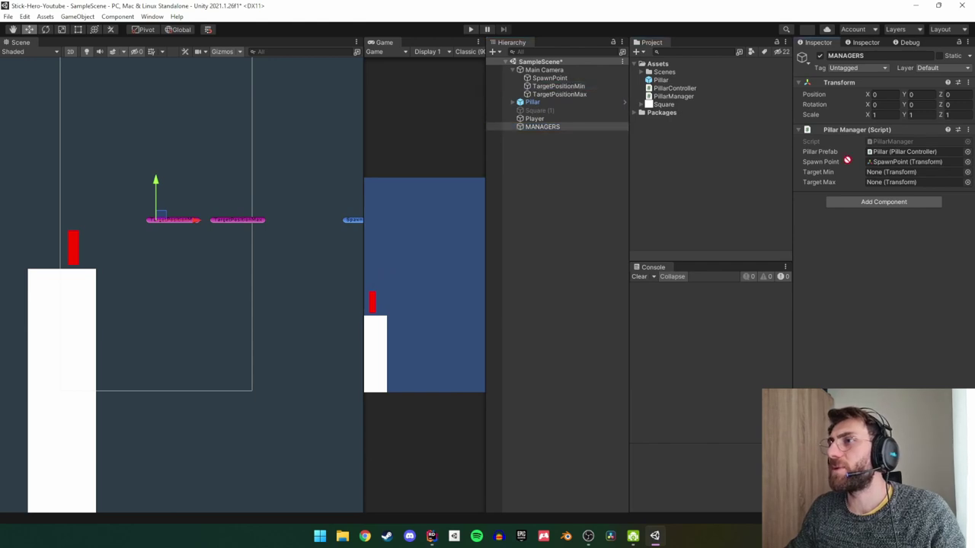
pyautogui.moveTo(560, 95); pyautogui.dragTo(913, 183)
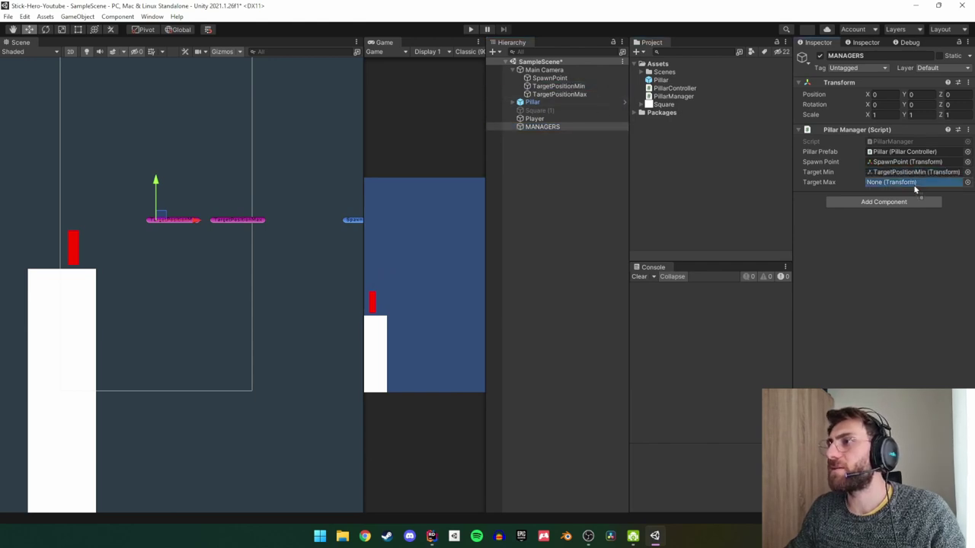
# Test Create twice from the component menu, delete the test pillars, and save the scene.
pyautogui.click(967, 129)
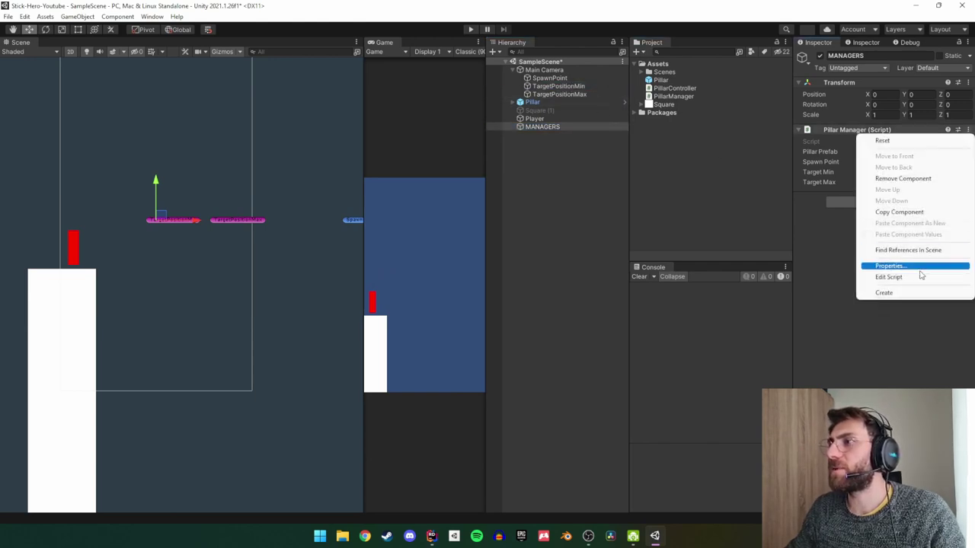
pyautogui.click(899, 294)
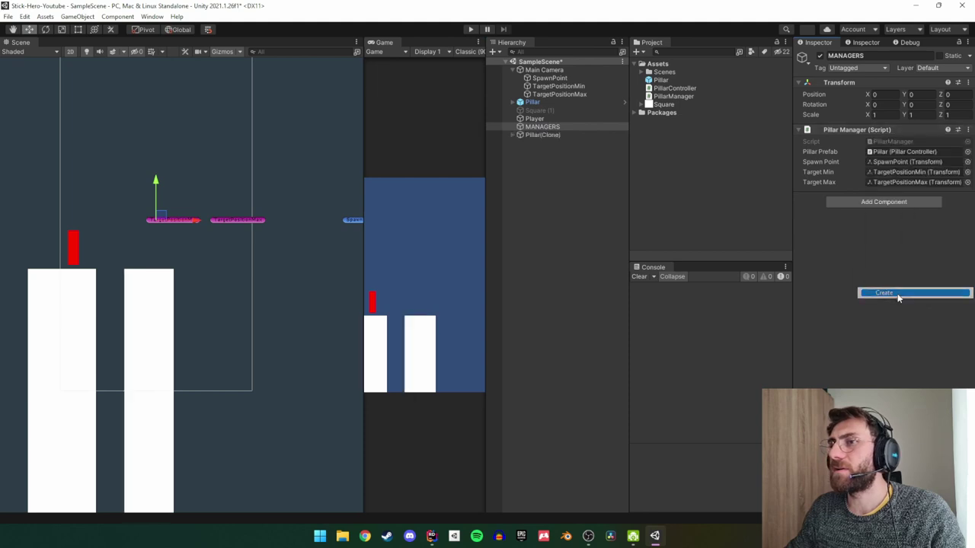
pyautogui.click(552, 135)
pyautogui.hotkey('alt', 'shift', 'a')
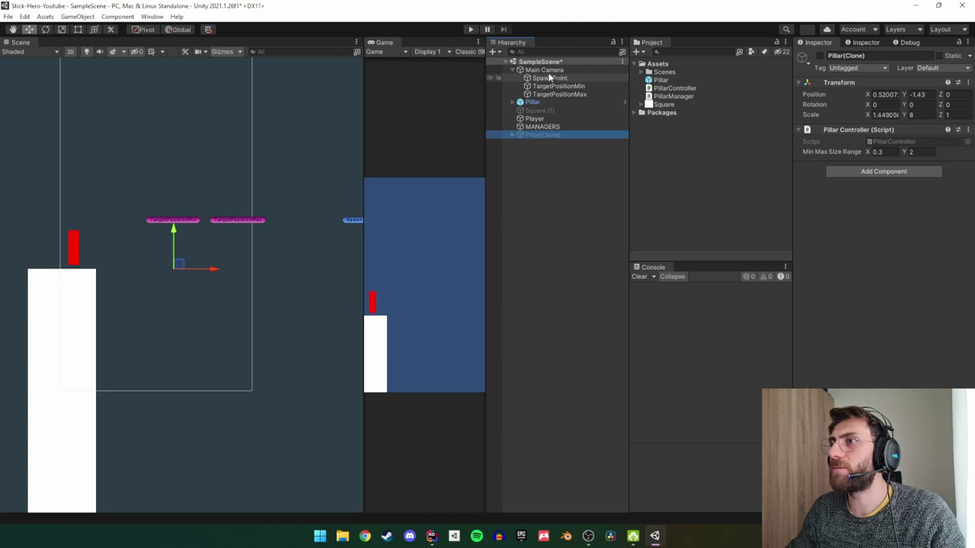
pyautogui.click(542, 127)
pyautogui.click(967, 130)
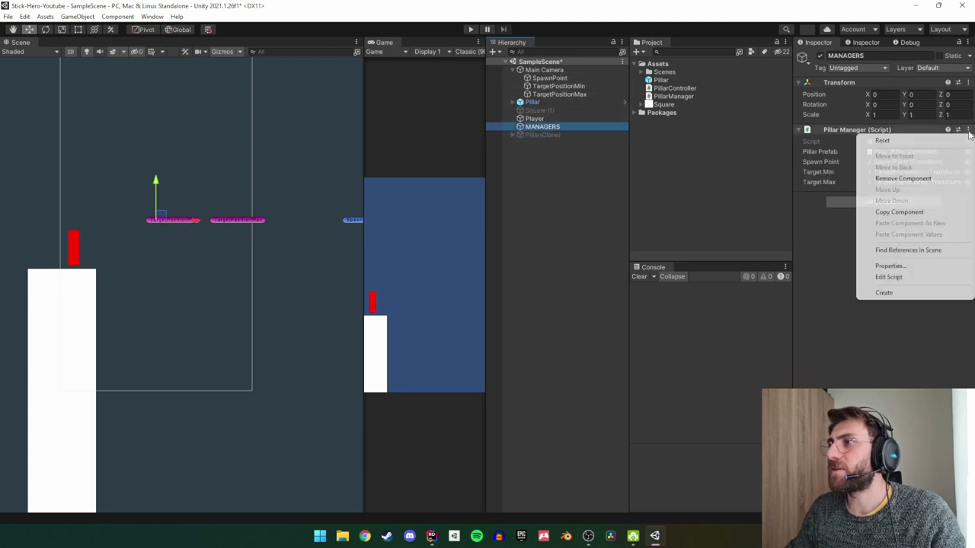
pyautogui.click(913, 292)
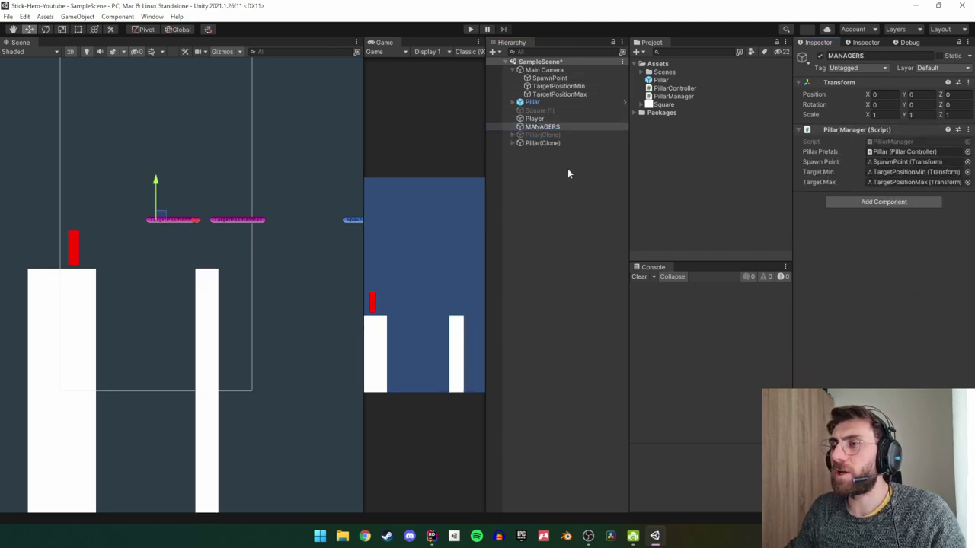
pyautogui.click(546, 143)
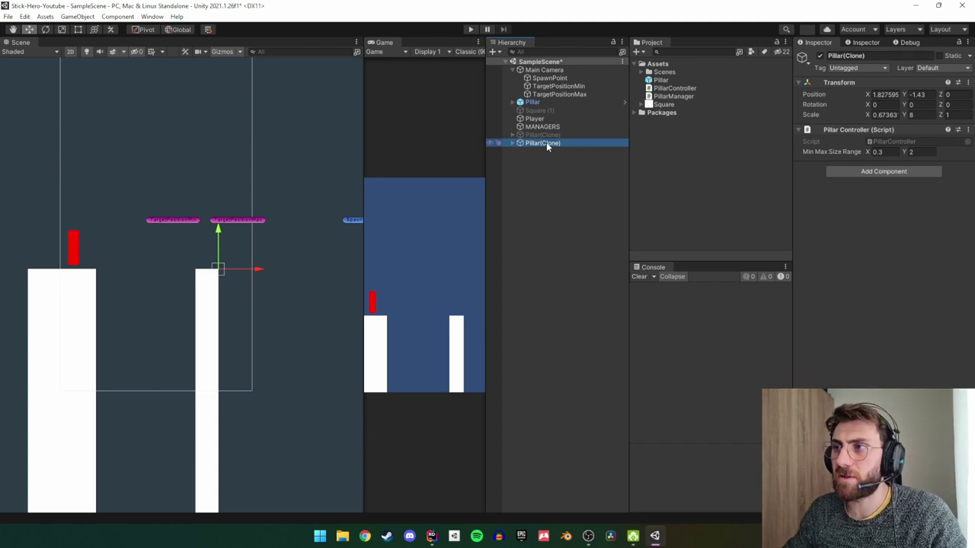
pyautogui.press('Delete')
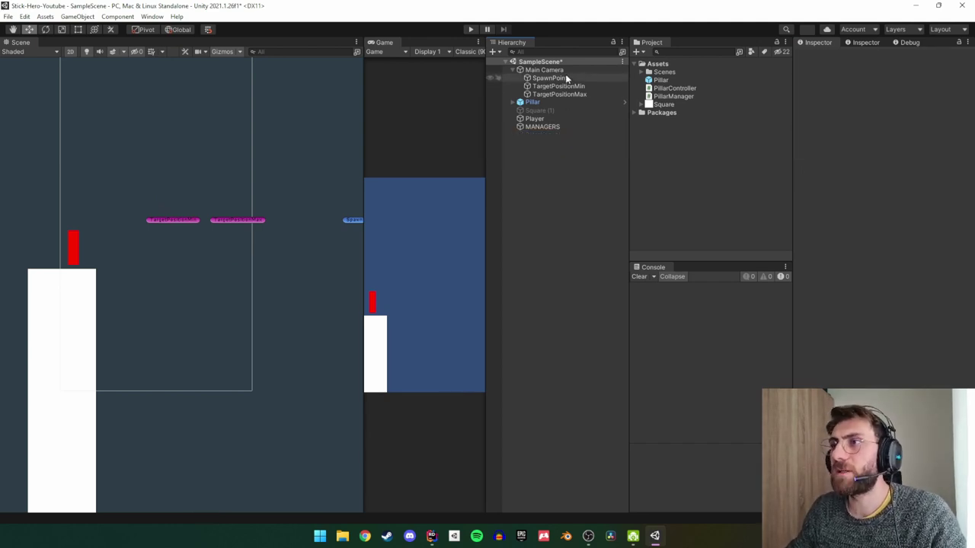
pyautogui.hotkey('ctrl', 's')
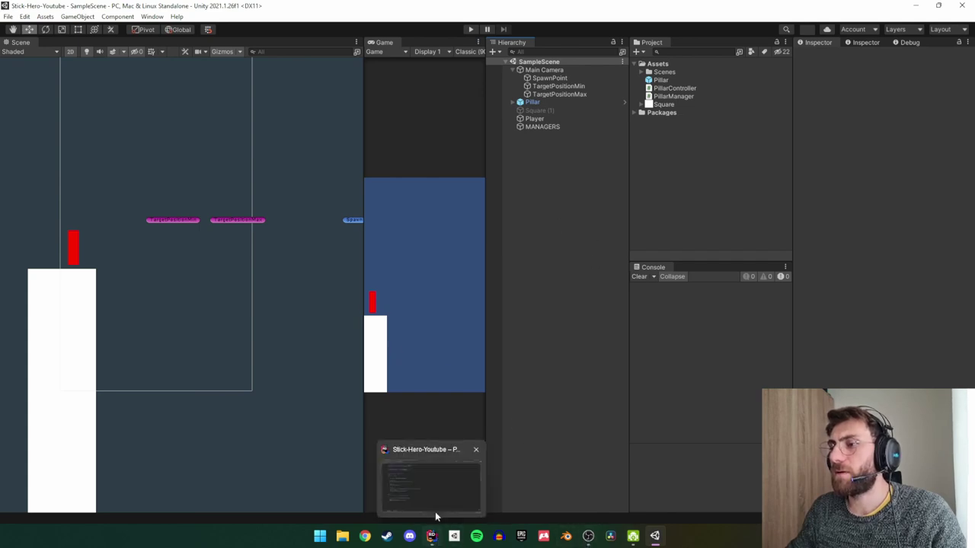
pyautogui.click(435, 501)
# Declare public class AnimationController : MonoBehaviour with an empty body after PillarManager.
pyautogui.scroll(2, 85, 412)
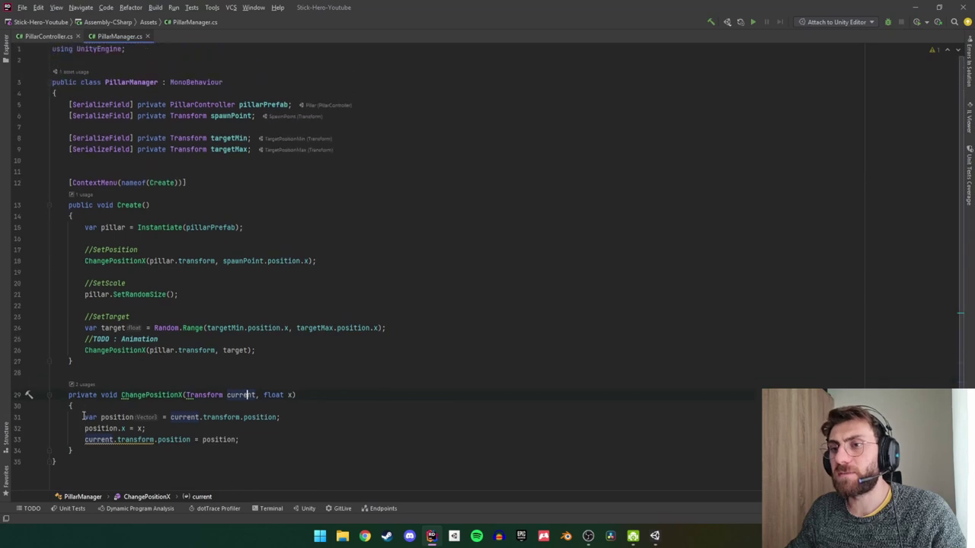
pyautogui.scroll(-2, 87, 412)
pyautogui.click(87, 412)
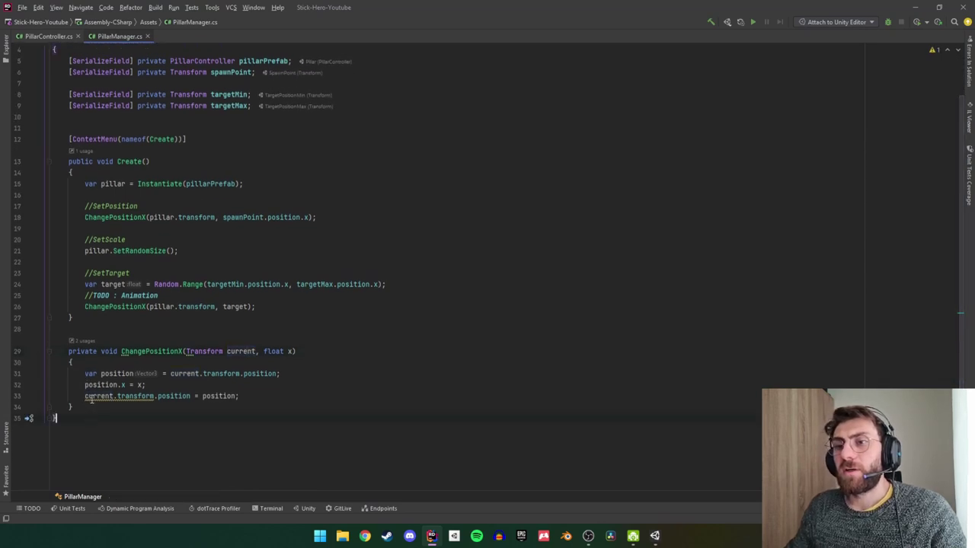
pyautogui.moveTo(83, 373); pyautogui.dragTo(278, 392)
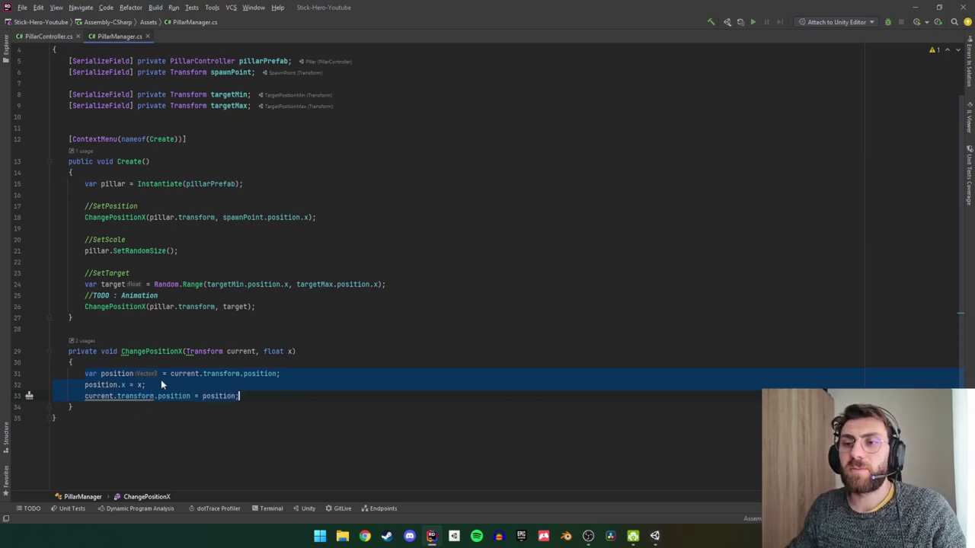
pyautogui.scroll(1, 137, 411)
pyautogui.scroll(-1, 141, 408)
pyautogui.click(145, 404)
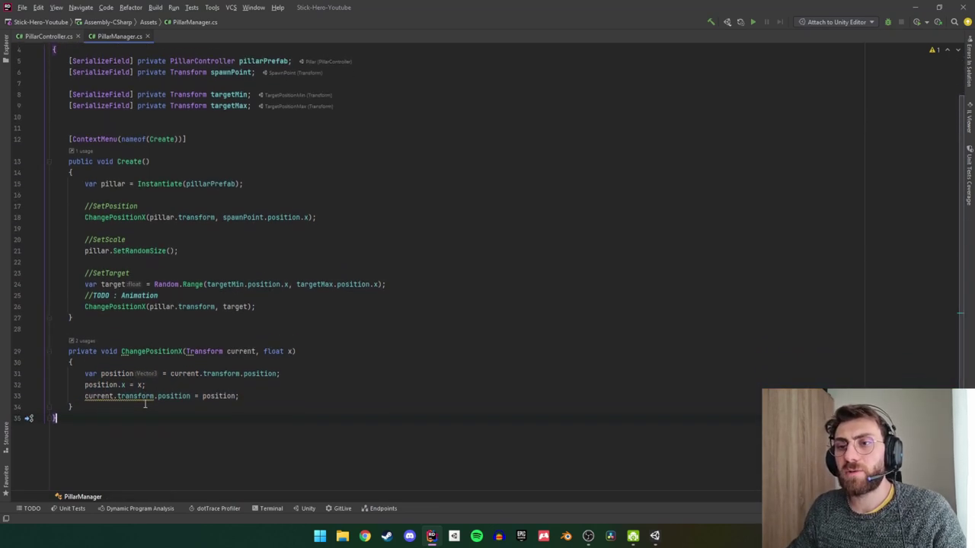
pyautogui.press('Return')
pyautogui.press('Return')
pyautogui.write('publ')
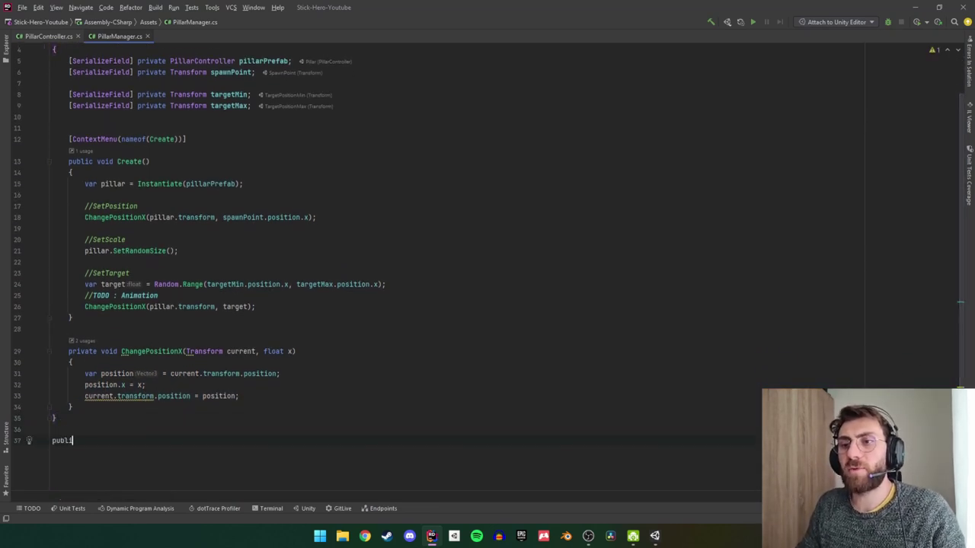
pyautogui.write('ic class A')
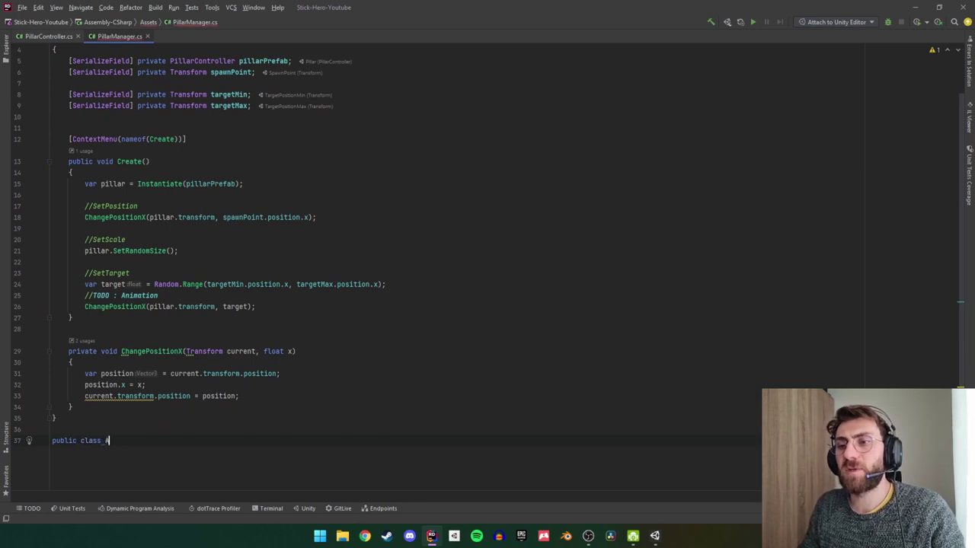
pyautogui.write('nimationContro')
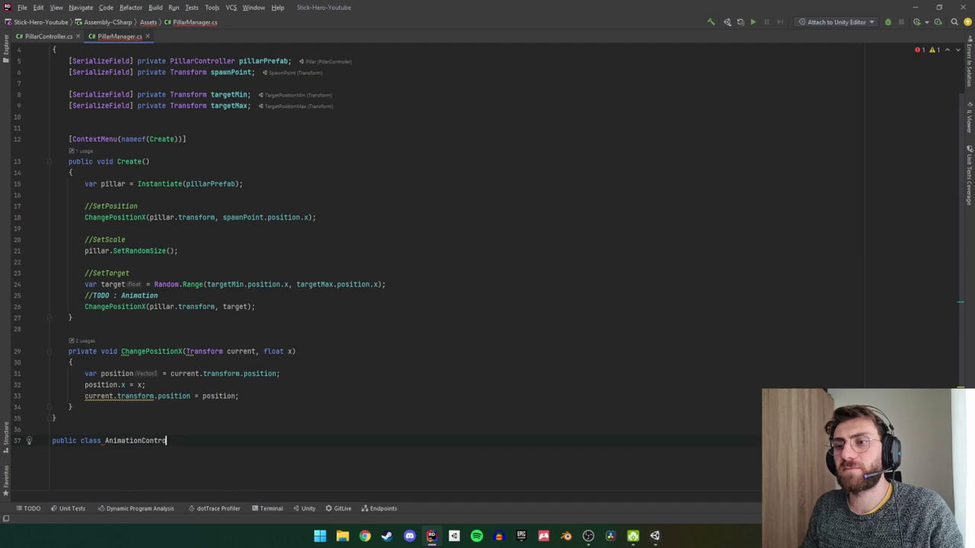
pyautogui.write('ller : m')
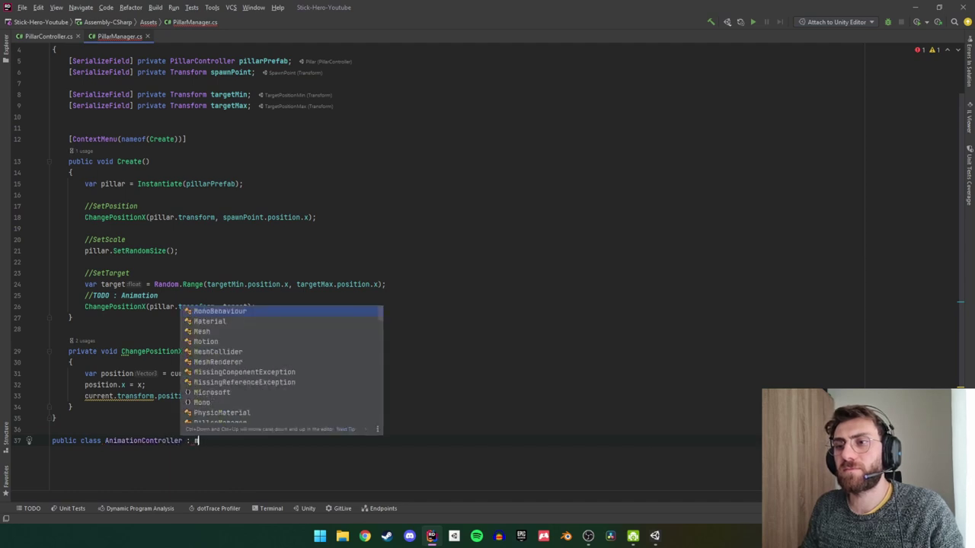
pyautogui.write('on')
pyautogui.press('Return')
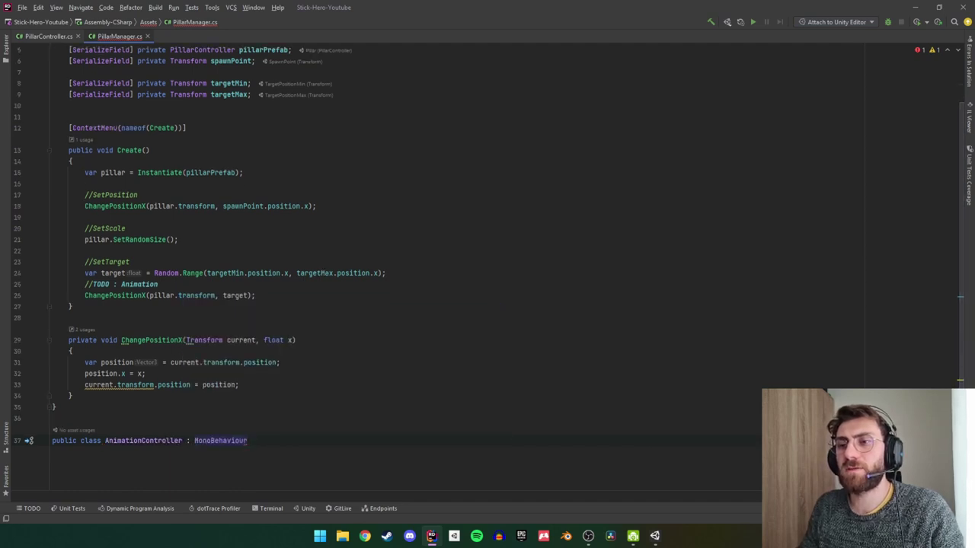
pyautogui.press('Return')
pyautogui.click(67, 440)
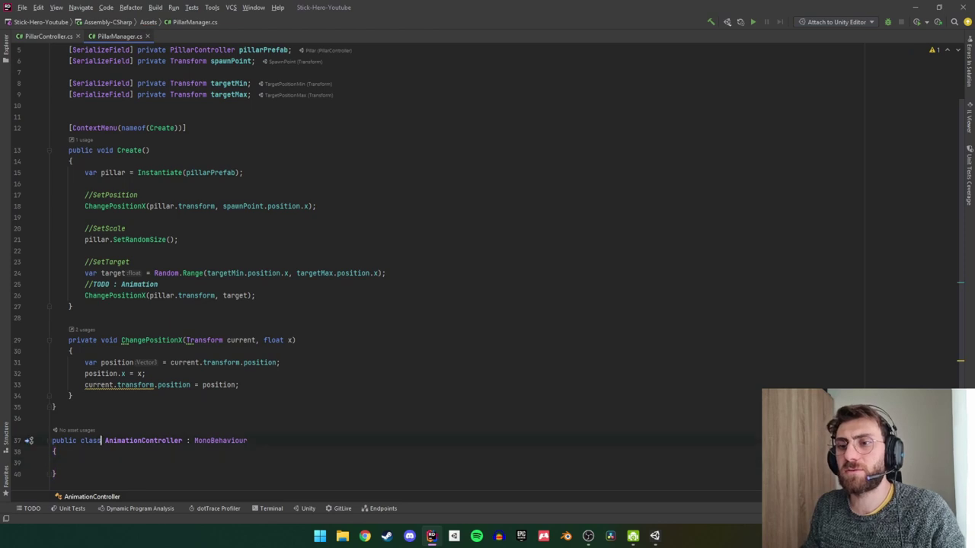
# Use Alt+Enter's 'Move to another file' to put AnimationController into AnimationController.cs.
pyautogui.hotkey('alt', 'Return')
pyautogui.press('Return')
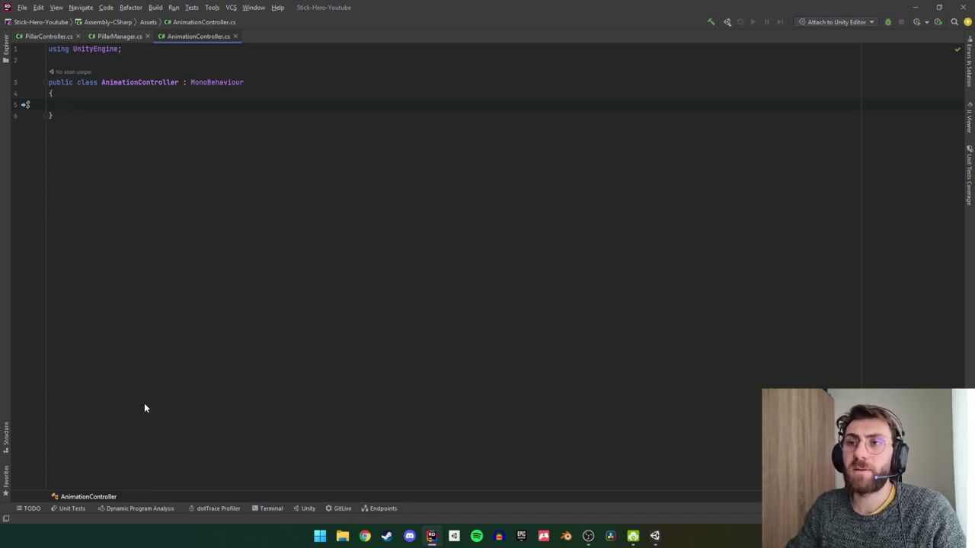
# Declare public IEnumerator Move() with a yield return null statement in its body.
pyautogui.write('public IE')
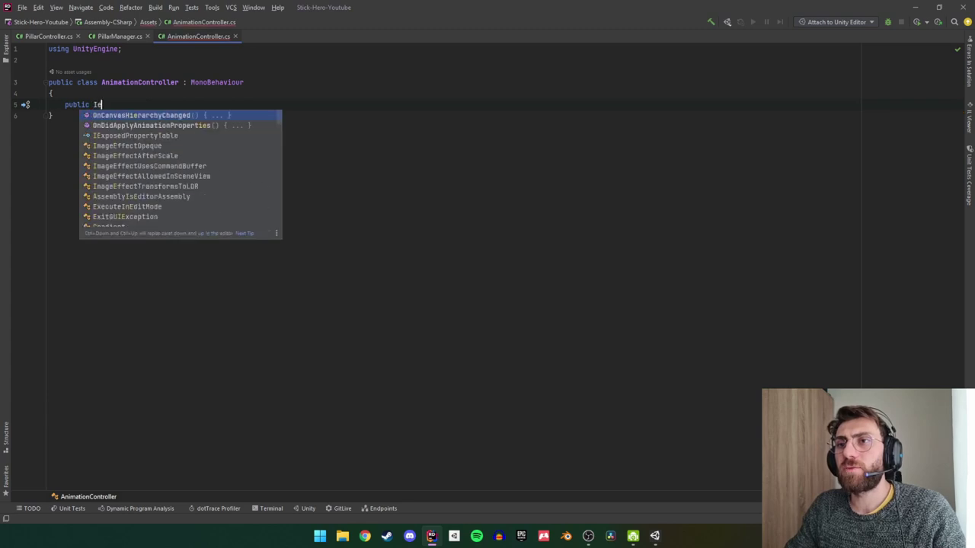
pyautogui.write('n')
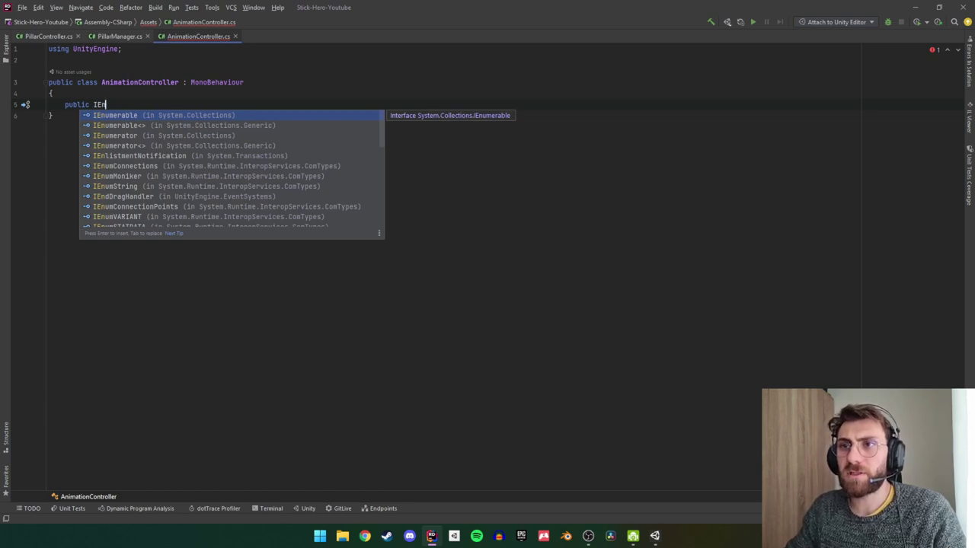
pyautogui.click(115, 136)
pyautogui.press('Return')
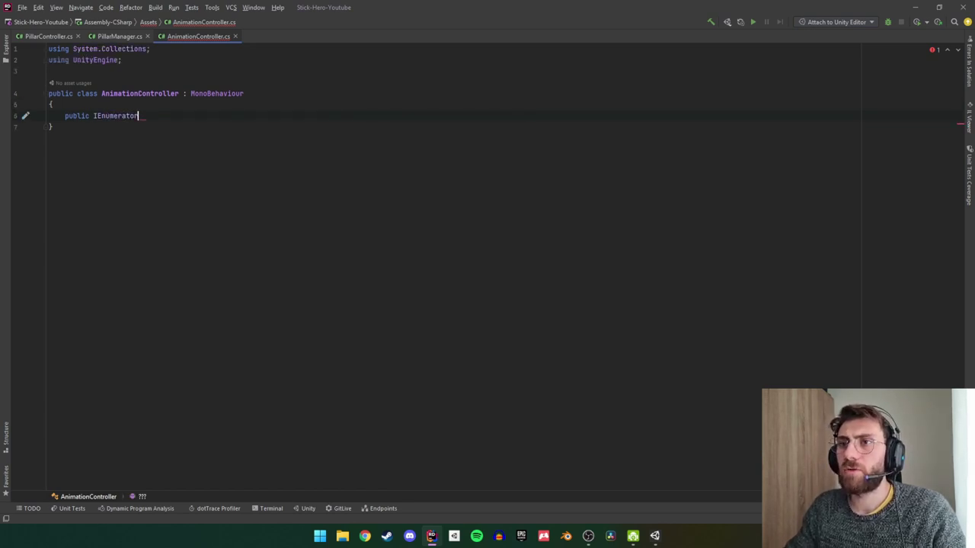
pyautogui.write('Move(){')
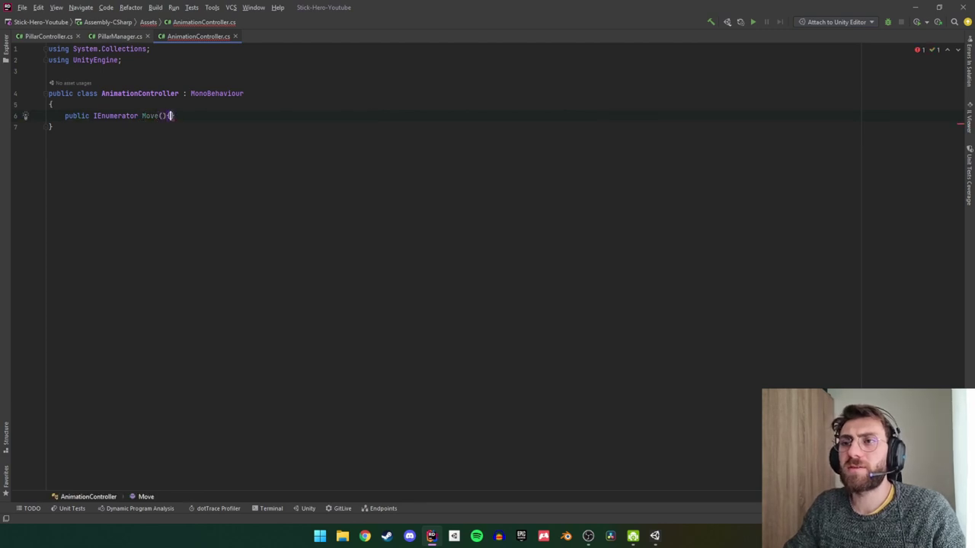
pyautogui.press('Return')
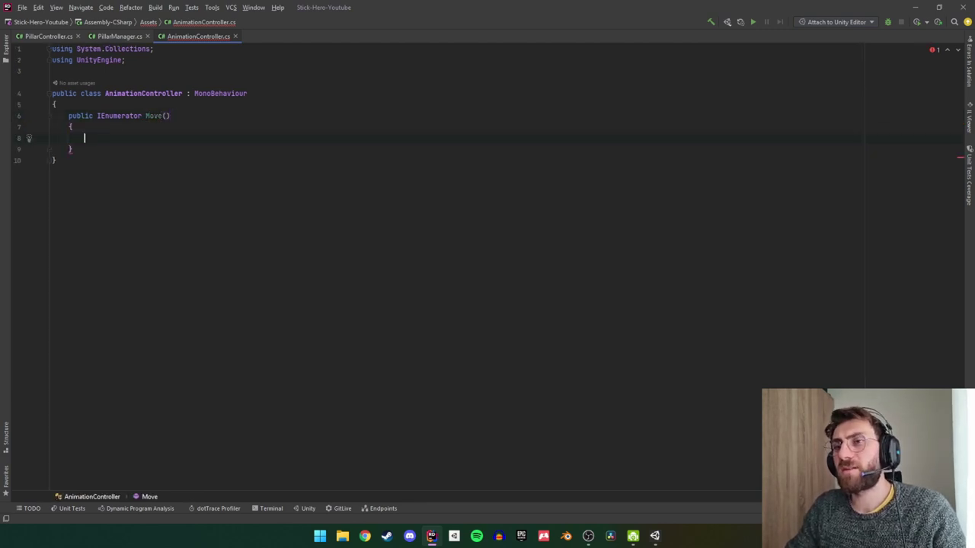
pyautogui.write('yie')
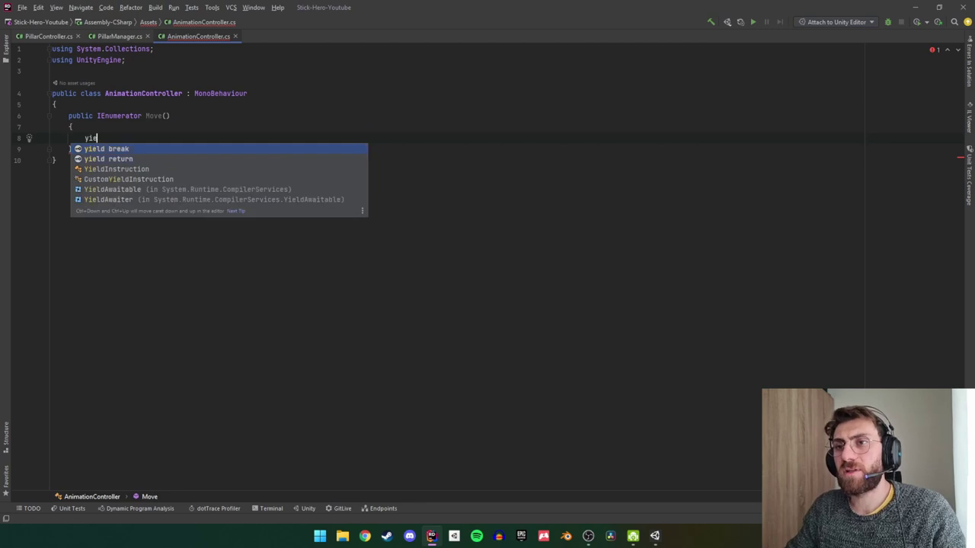
pyautogui.press('Return')
pyautogui.write('nu')
pyautogui.press('Return')
pyautogui.write(';')
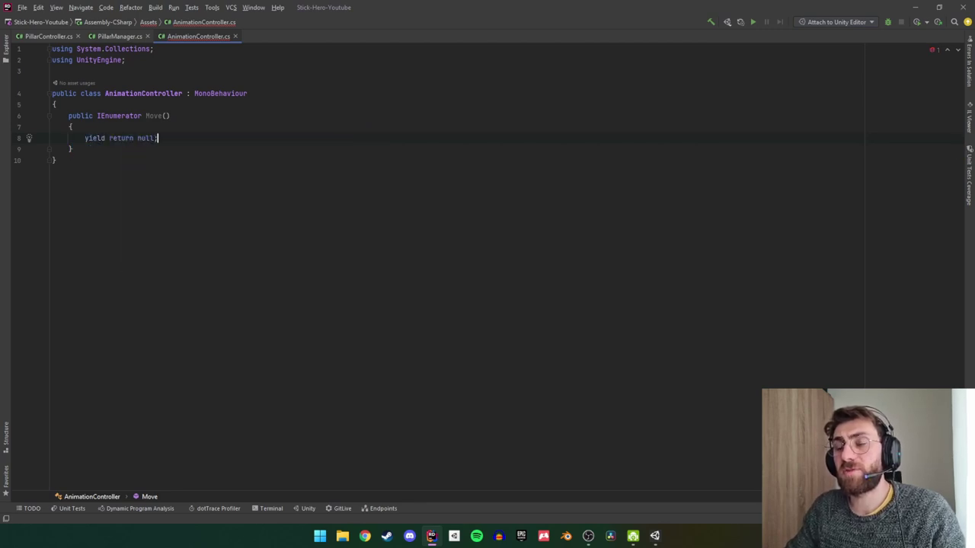
pyautogui.press('Home')
pyautogui.press('Return')
pyautogui.press('Return')
pyautogui.press('Up')
# Give Move the parameters Transform current, Vector3 target, float time.
pyautogui.press('Up')
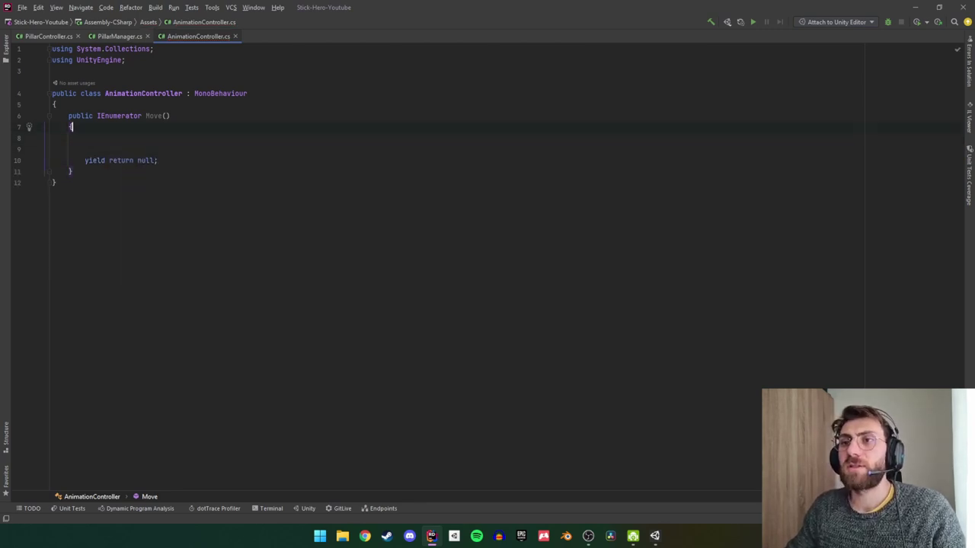
pyautogui.press('Up')
pyautogui.press('Up')
pyautogui.press('Down')
pyautogui.press('End')
pyautogui.press('Left')
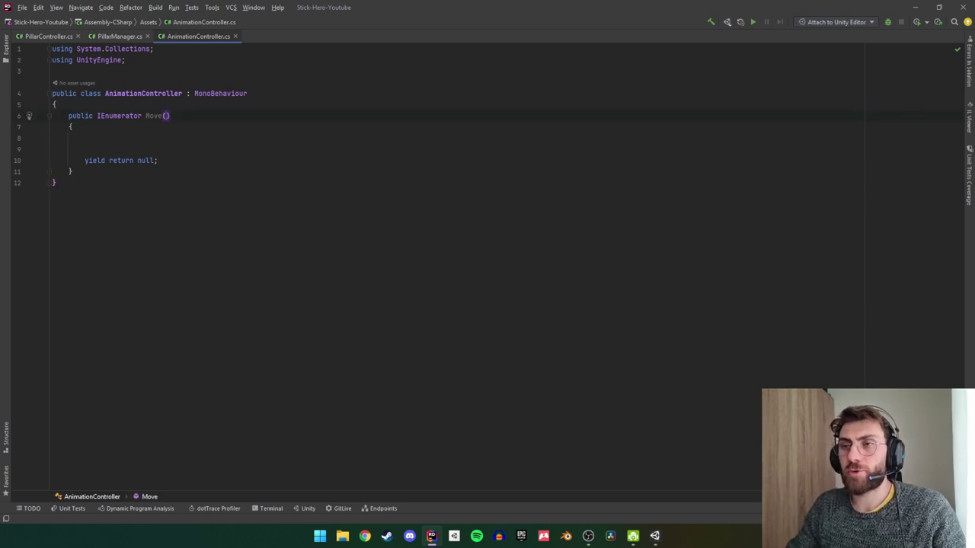
pyautogui.write('T')
pyautogui.press('Return')
pyautogui.write('curre')
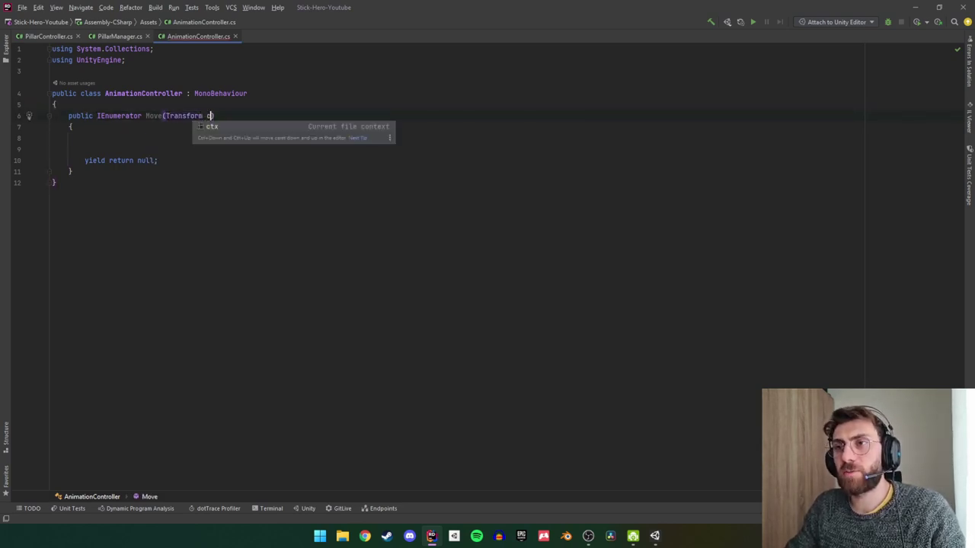
pyautogui.write('nt , ')
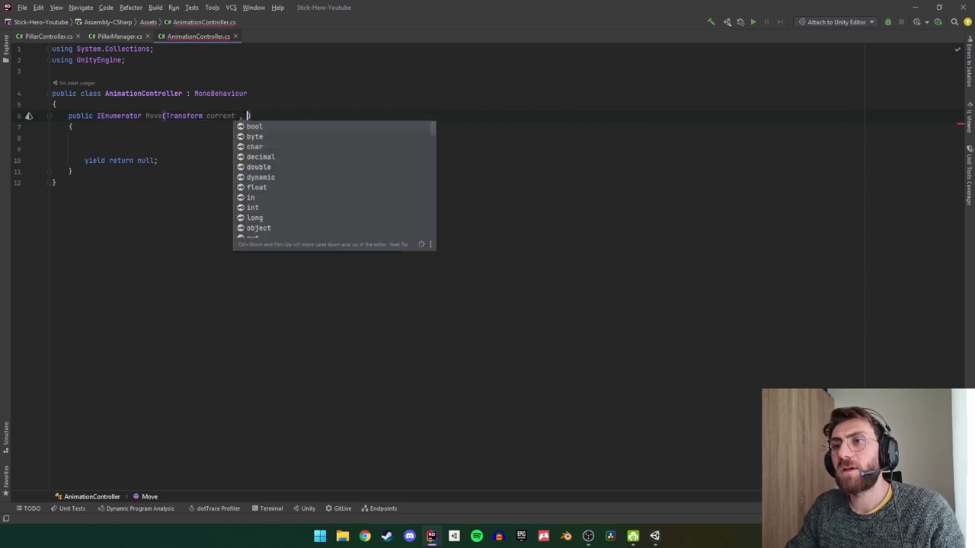
pyautogui.write('ve')
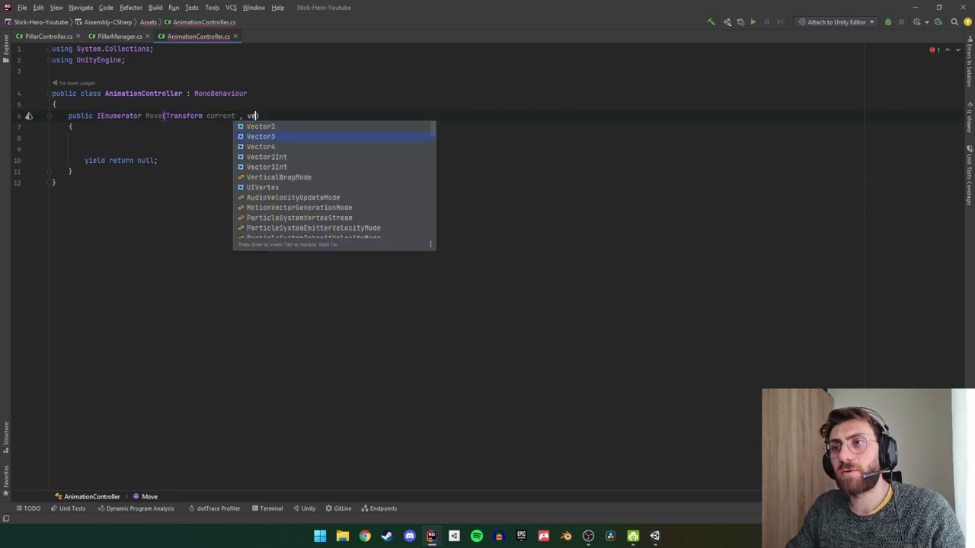
pyautogui.press('Return')
pyautogui.write('target , ')
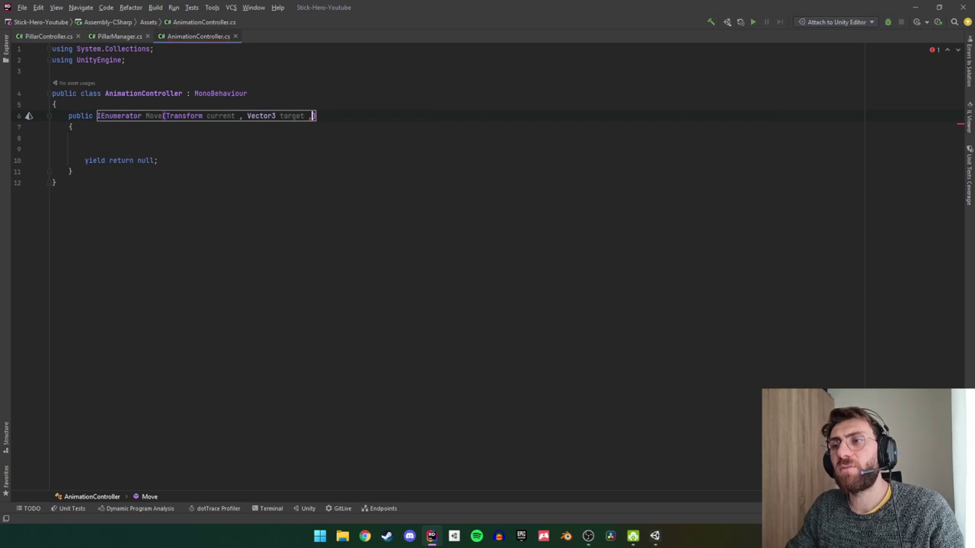
pyautogui.write('fl')
pyautogui.press('Return')
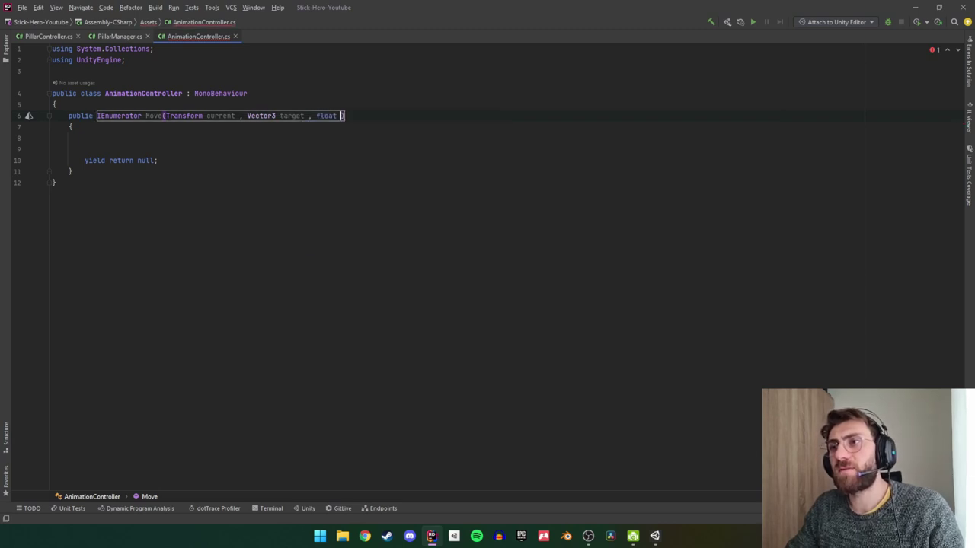
pyautogui.write('time')
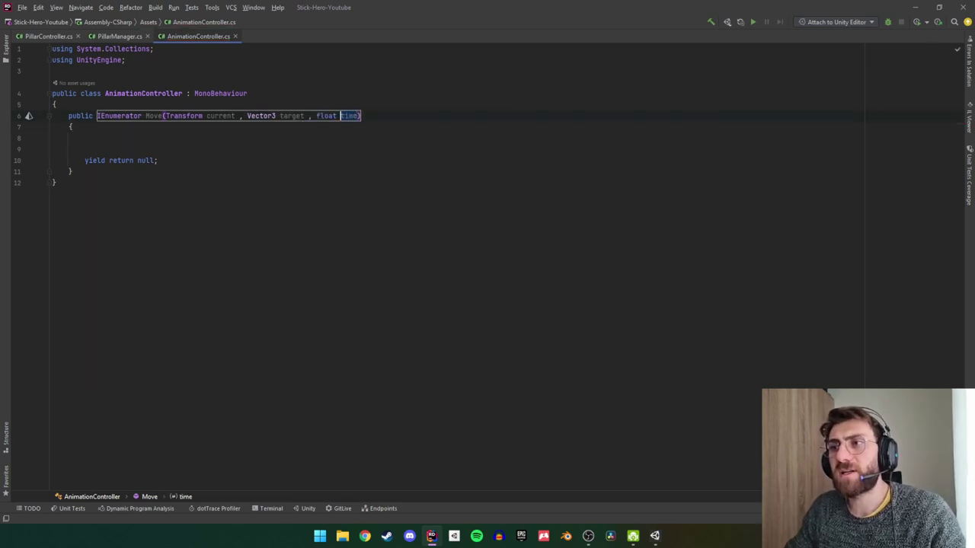
pyautogui.hotkey('shift', 'Tab')
pyautogui.hotkey('shift', 'Tab')
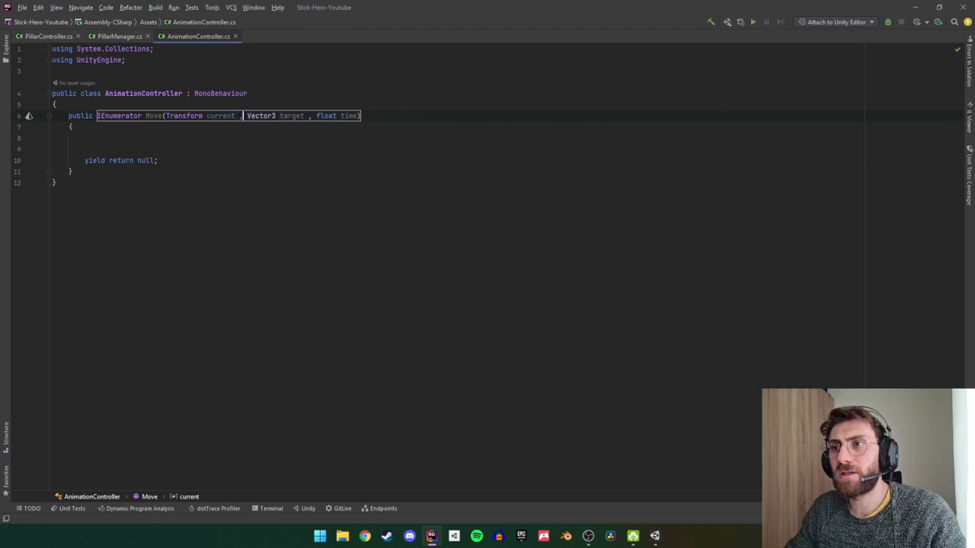
# Declare var passed = 0f and add a while (passed < time) loop.
pyautogui.press('Down')
pyautogui.press('Down')
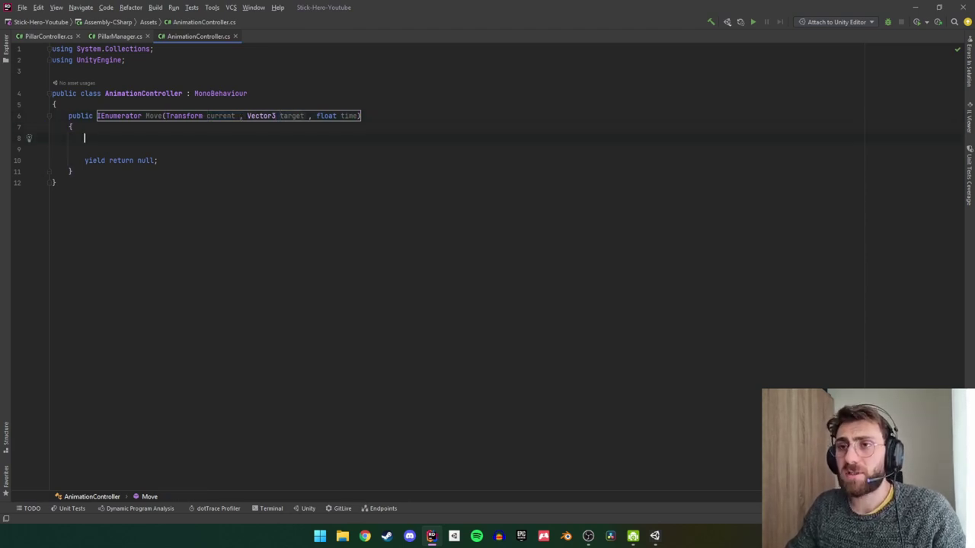
pyautogui.write('var pa')
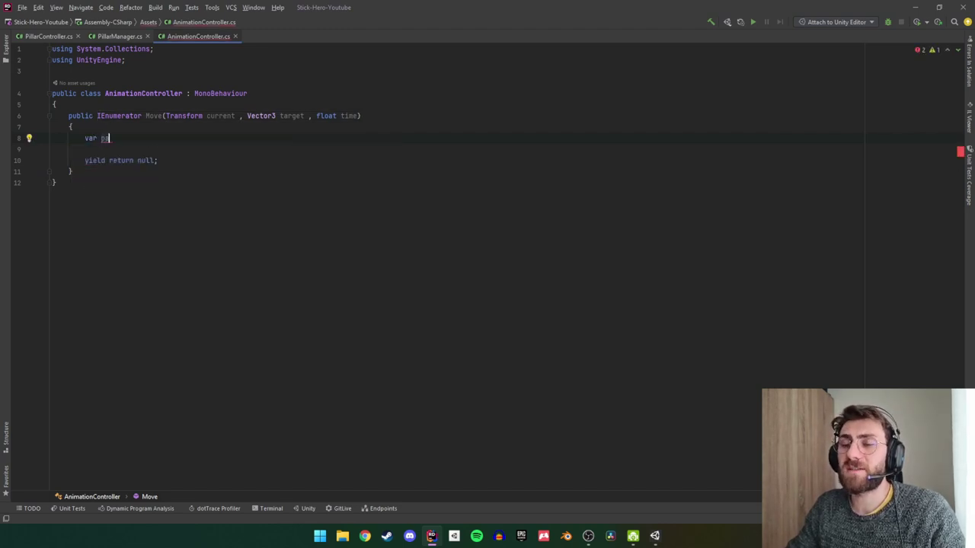
pyautogui.write('ssed')
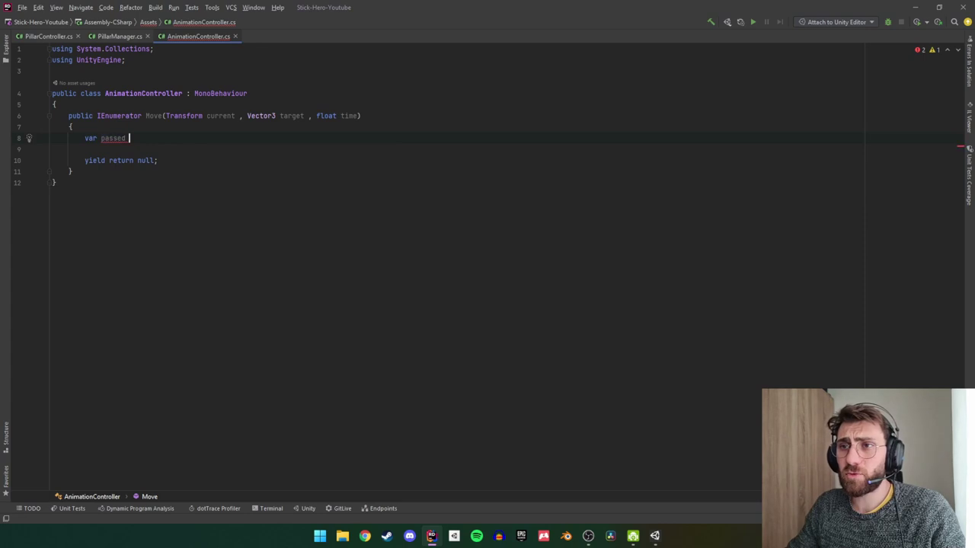
pyautogui.write(' = 0')
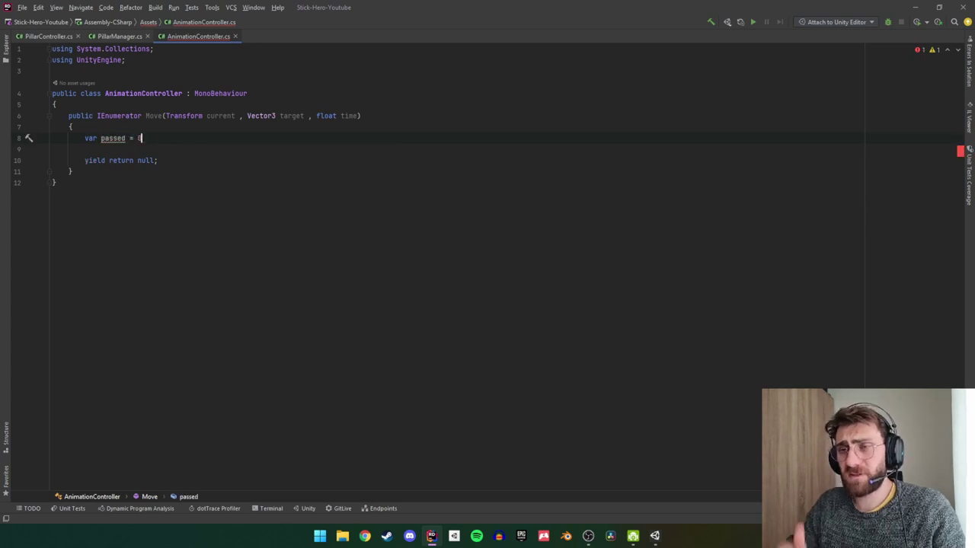
pyautogui.write('f;')
pyautogui.press('Return')
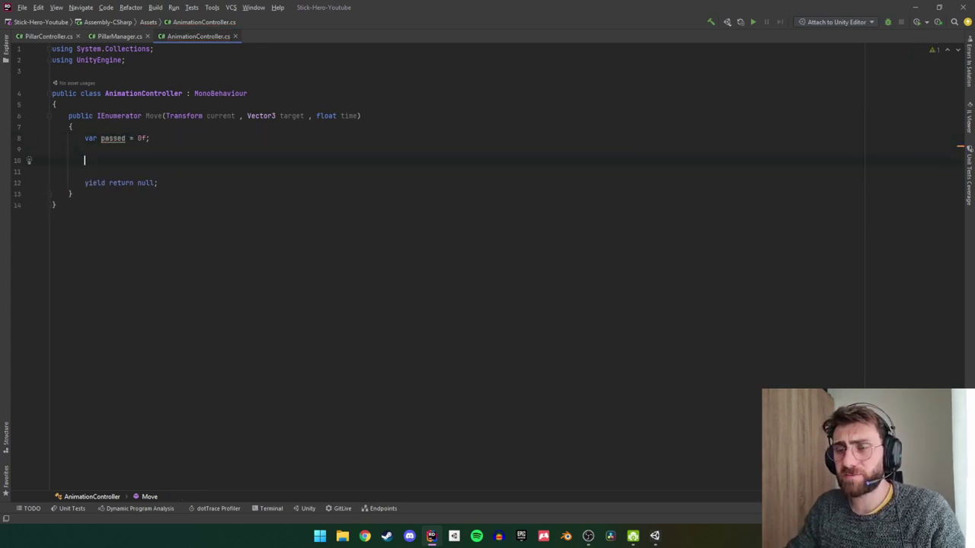
pyautogui.write('vhi')
pyautogui.press('Return')
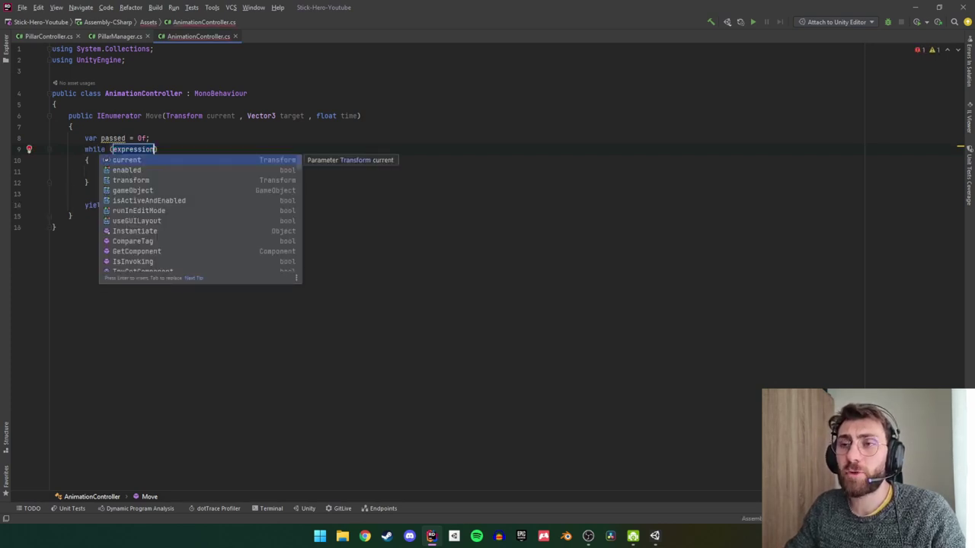
pyautogui.write('pa')
pyautogui.press('Return')
pyautogui.write('<ti')
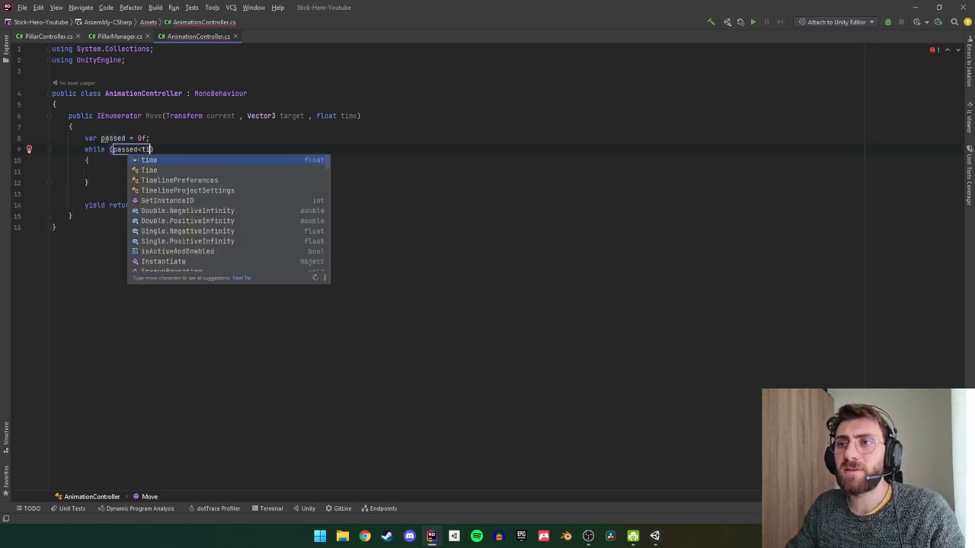
pyautogui.press('Return')
# Move the yield return null line inside the while loop and reformat the code.
pyautogui.click(85, 194)
pyautogui.click(158, 205)
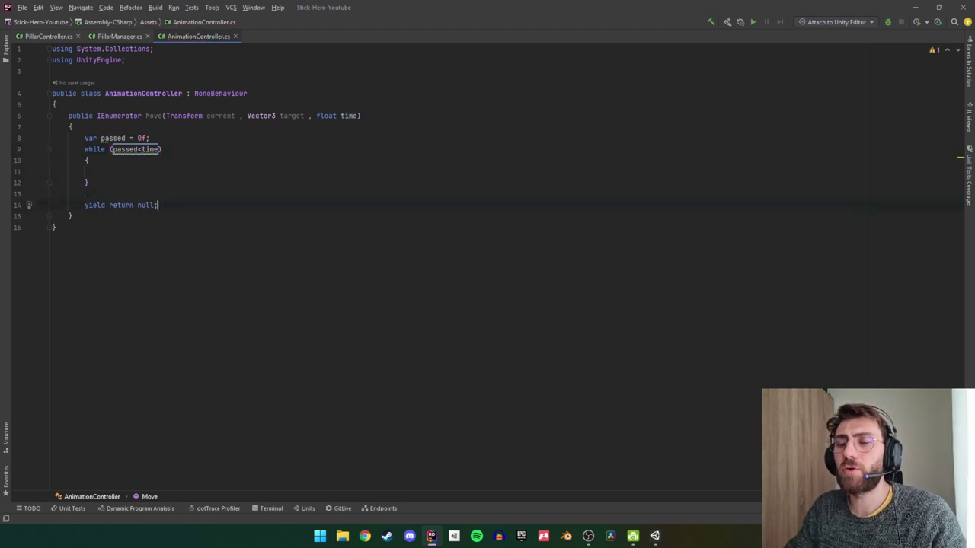
pyautogui.hotkey('ctrl', 'x')
pyautogui.press('Up')
pyautogui.press('Up')
pyautogui.press('Up')
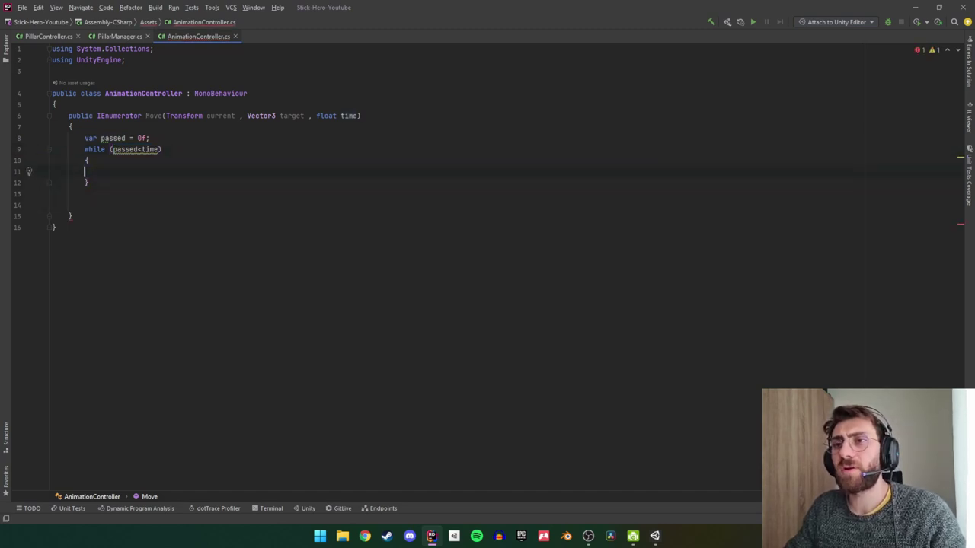
pyautogui.hotkey('ctrl', 'v')
pyautogui.hotkey('ctrl', 'alt', 'l')
# Add passed += Time.deltaTime; as the loop's first statement.
pyautogui.click(87, 160)
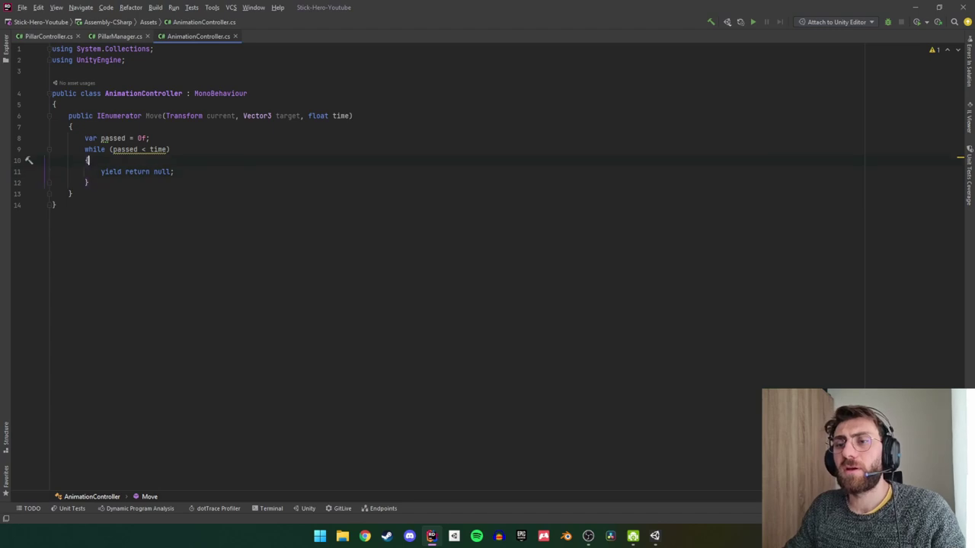
pyautogui.click(52, 160)
pyautogui.press('Return')
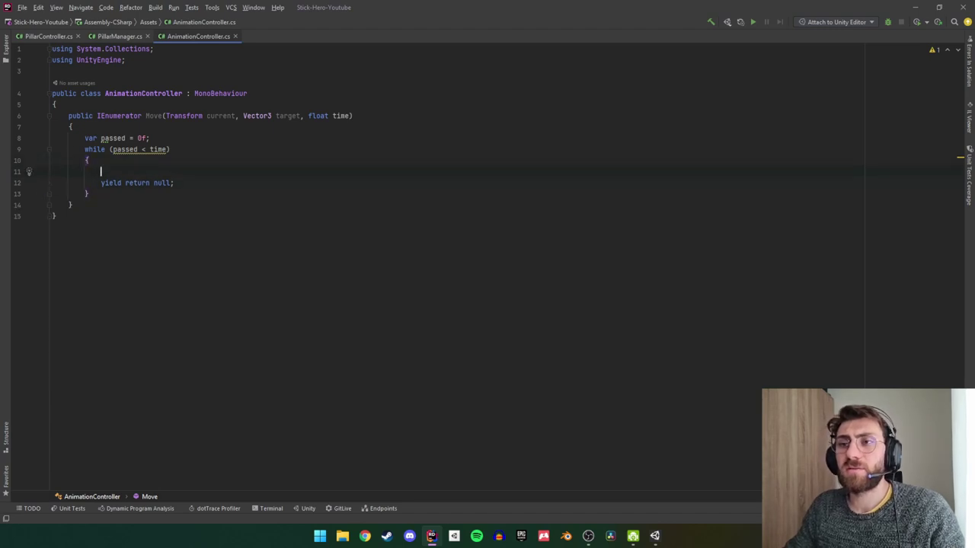
pyautogui.write('passed +')
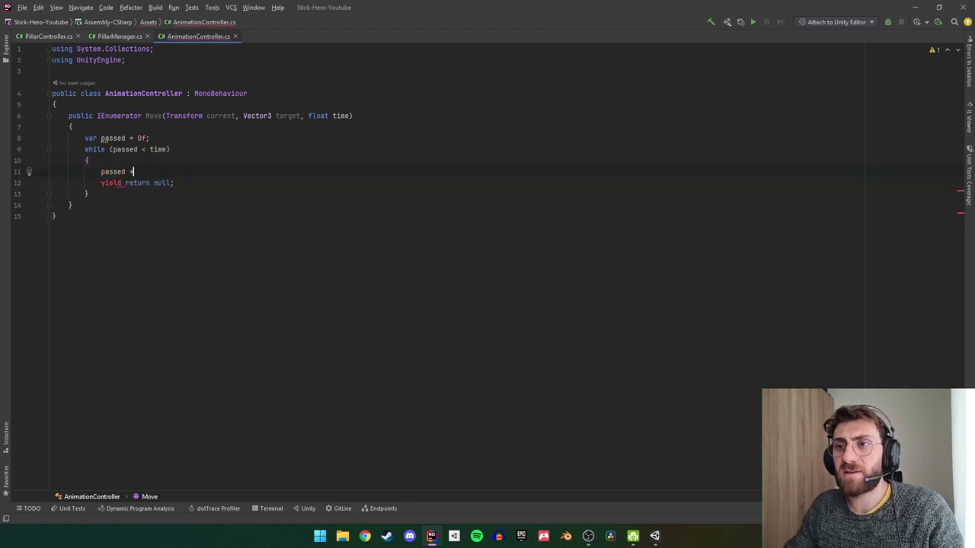
pyautogui.write('= Time')
pyautogui.press('Escape')
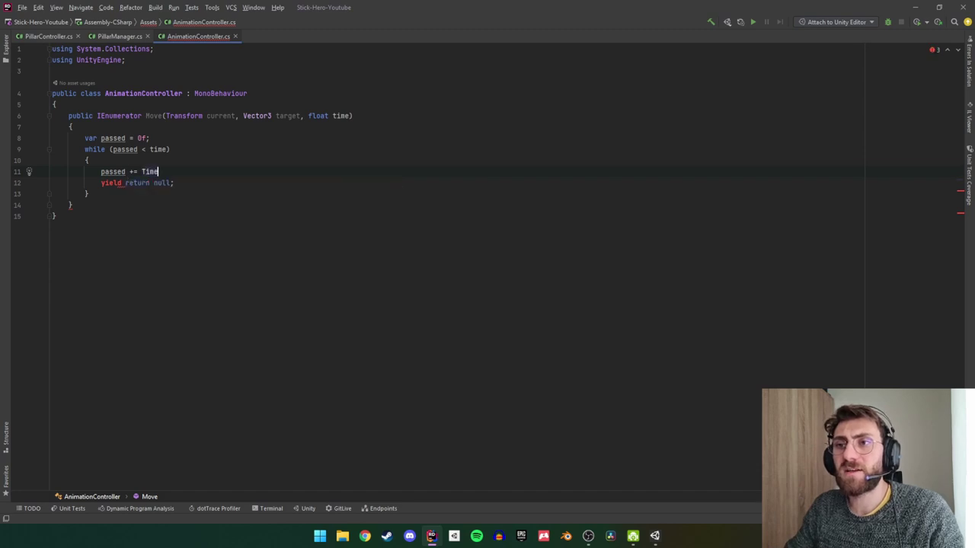
pyautogui.write('.de')
pyautogui.press('Return')
pyautogui.write(';')
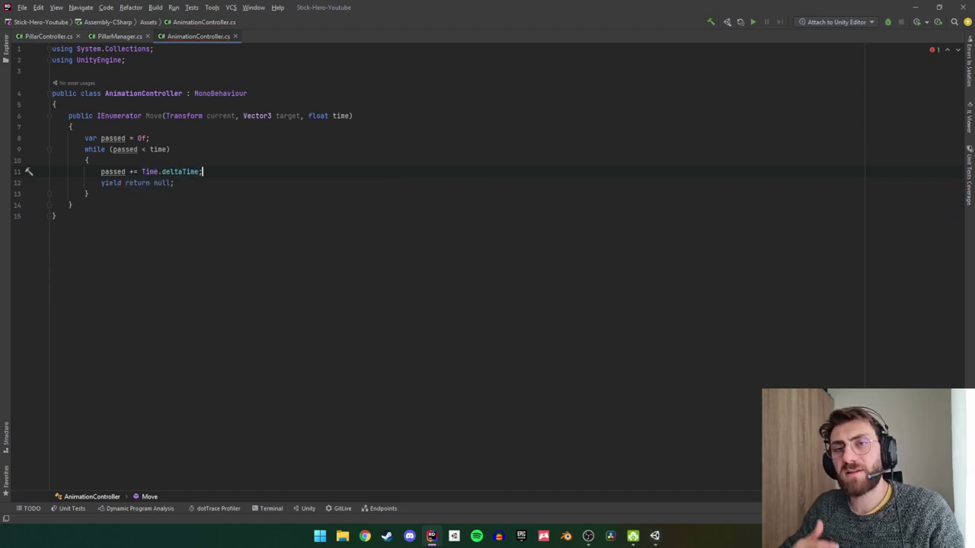
pyautogui.press('Return')
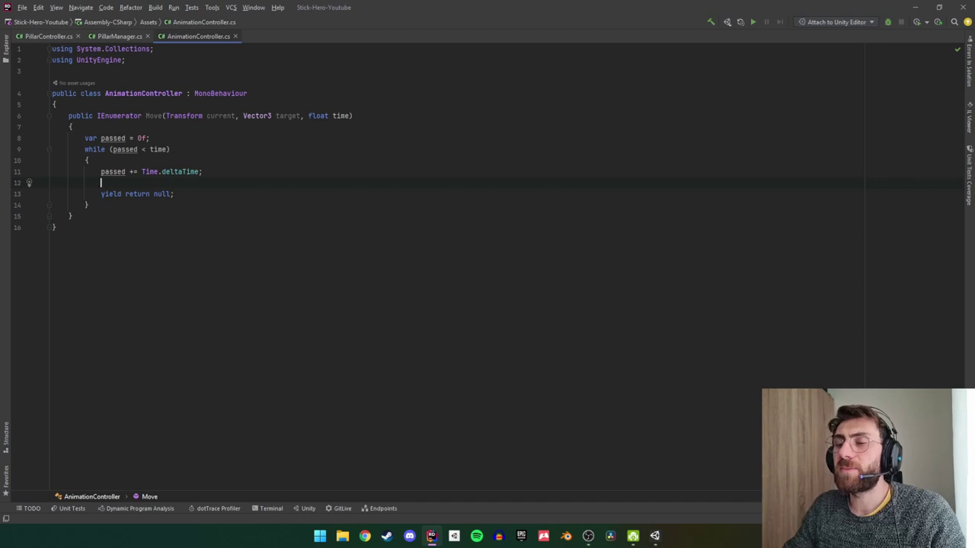
# Compute var normalized = passed / time and start var position = Vector3.Lerp.
pyautogui.write('var ')
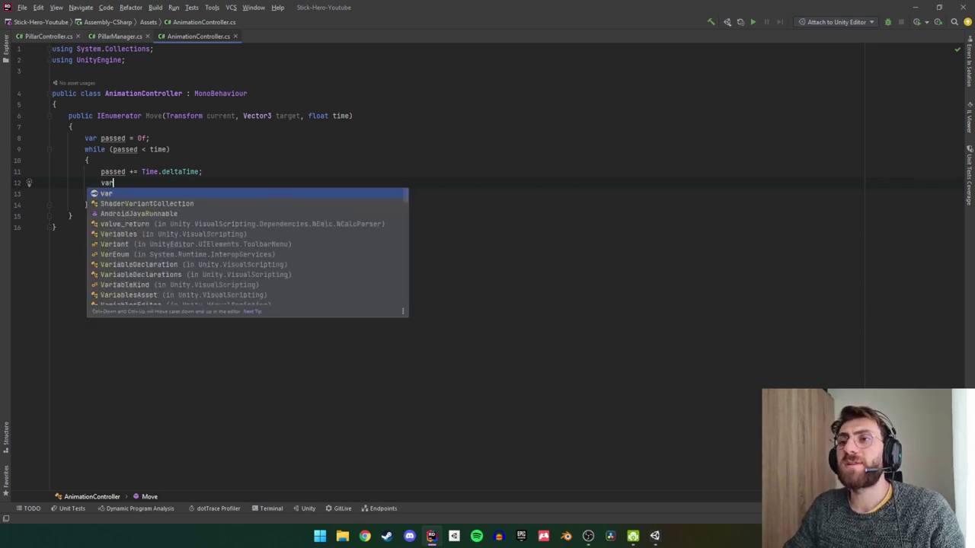
pyautogui.write('normalize')
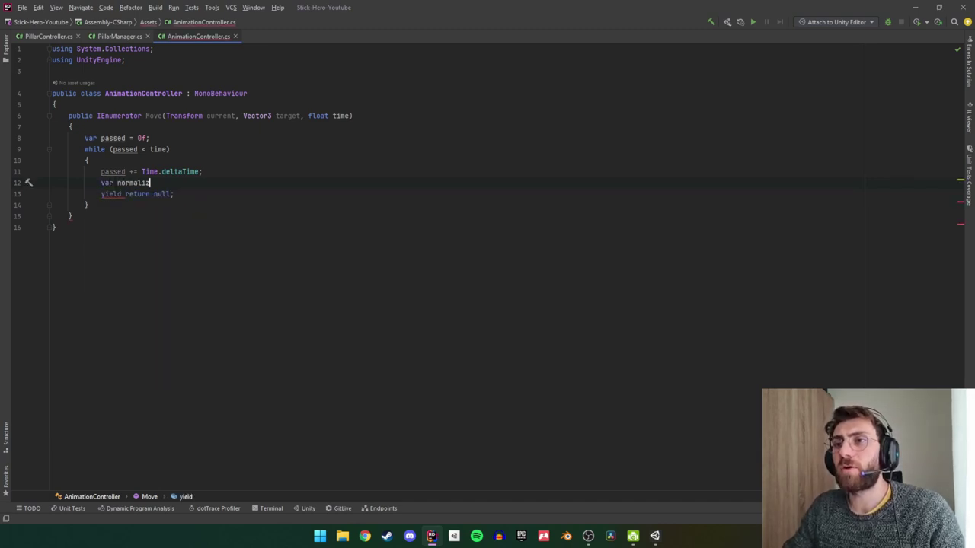
pyautogui.write('d = pa')
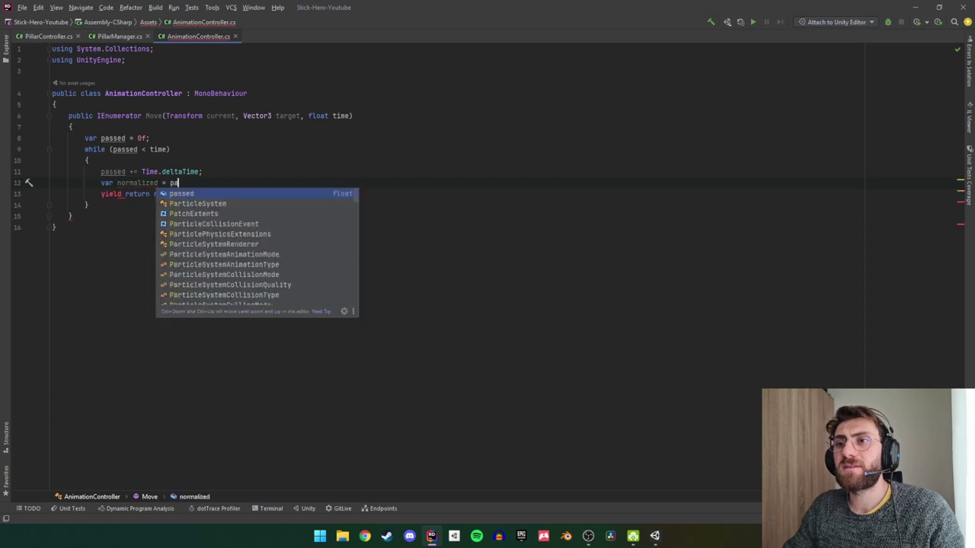
pyautogui.press('Return')
pyautogui.write('/ time;')
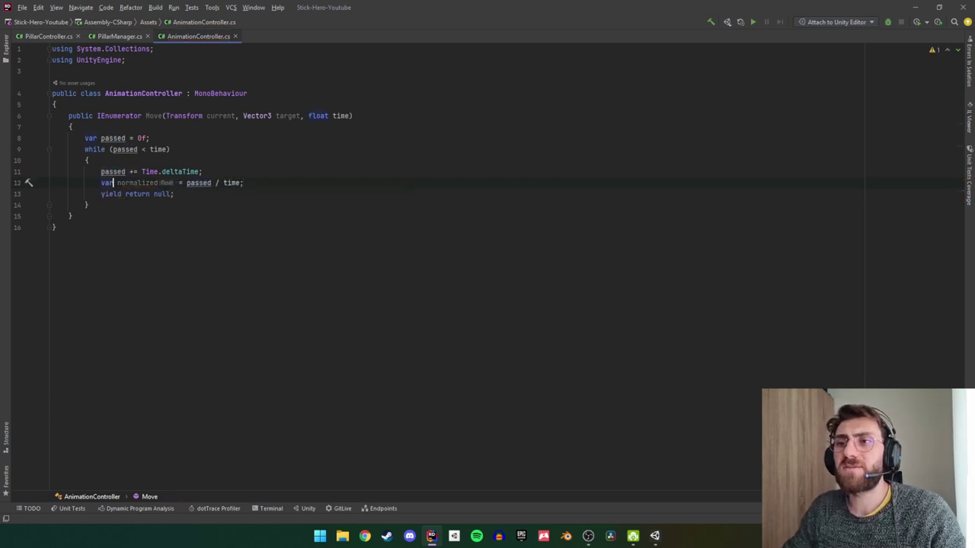
pyautogui.press('End')
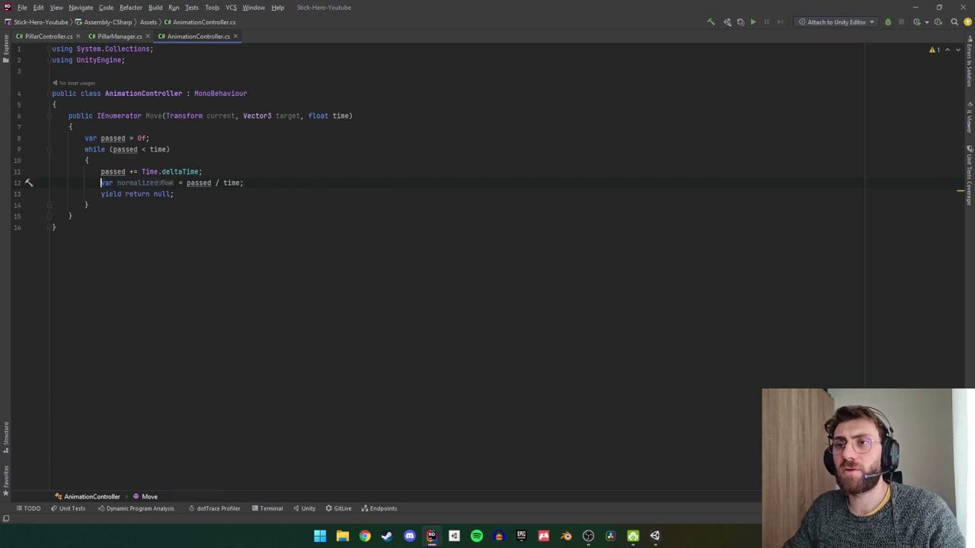
pyautogui.press('Return')
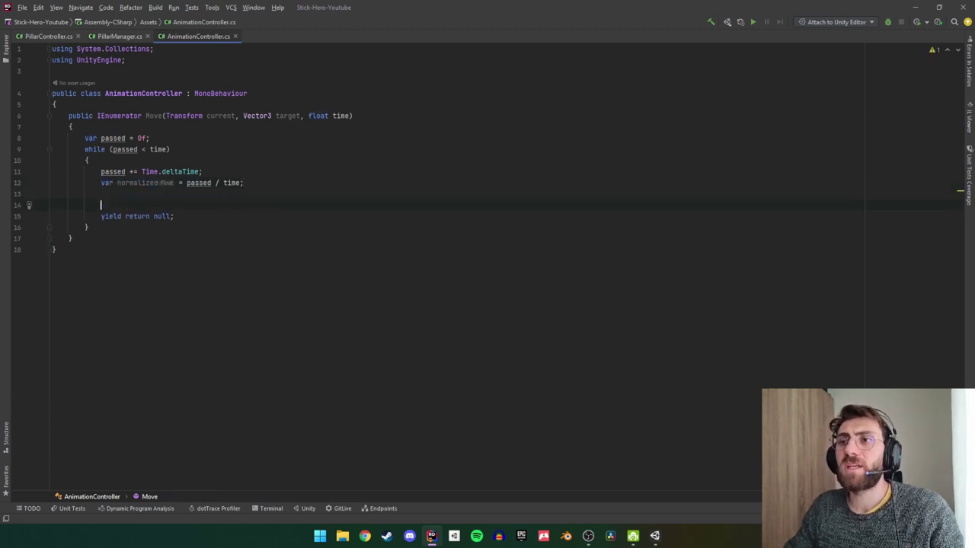
pyautogui.write('var cu')
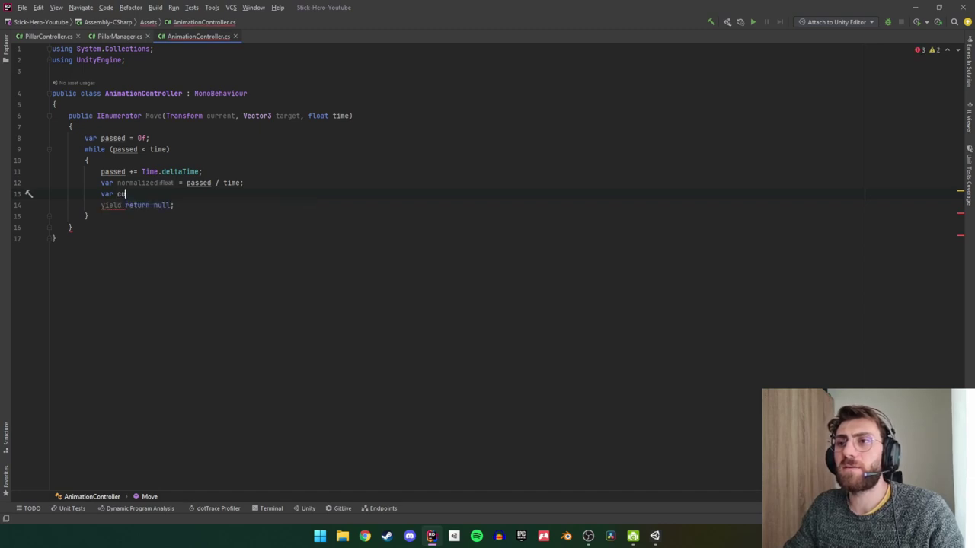
pyautogui.press('BackSpace')
pyautogui.press('BackSpace')
pyautogui.write('position')
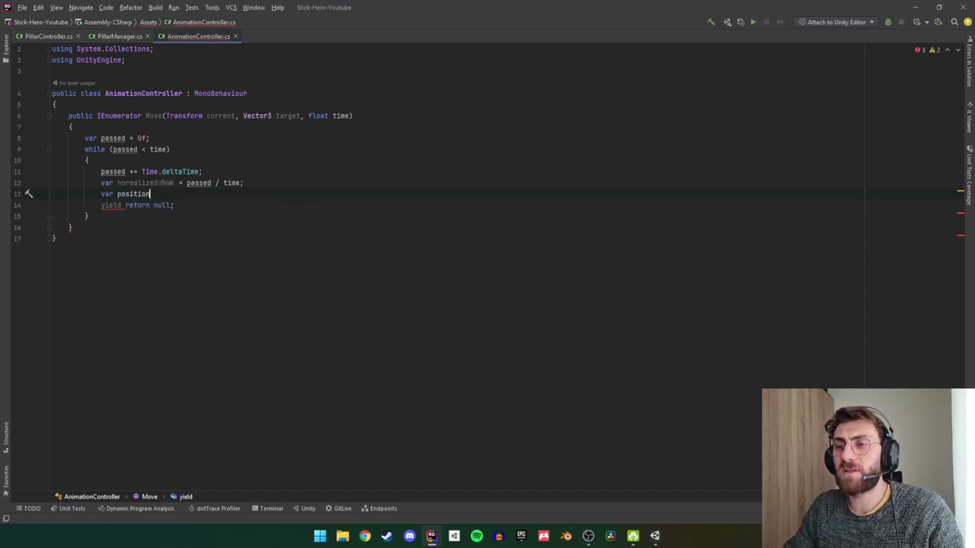
pyautogui.write(' = V')
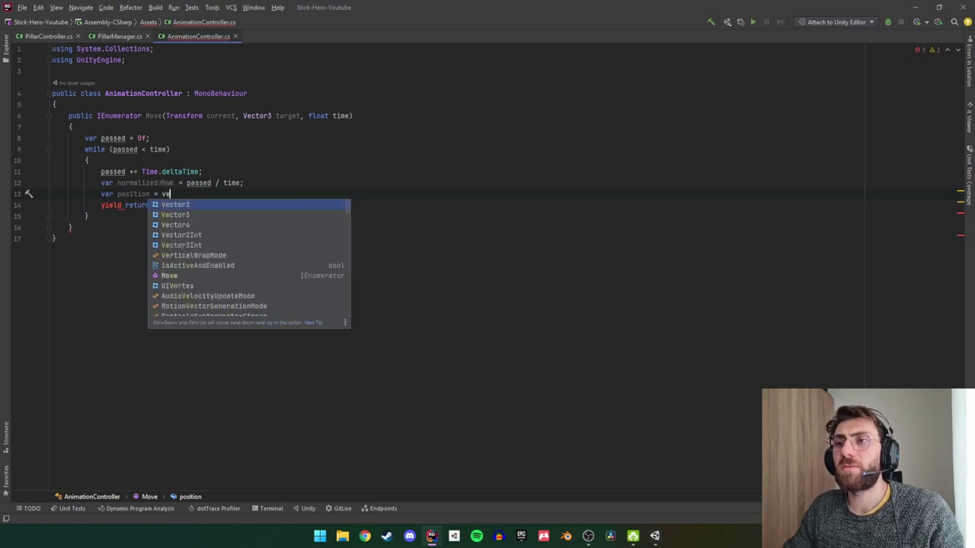
pyautogui.press('Return')
pyautogui.write('.L')
pyautogui.press('Return')
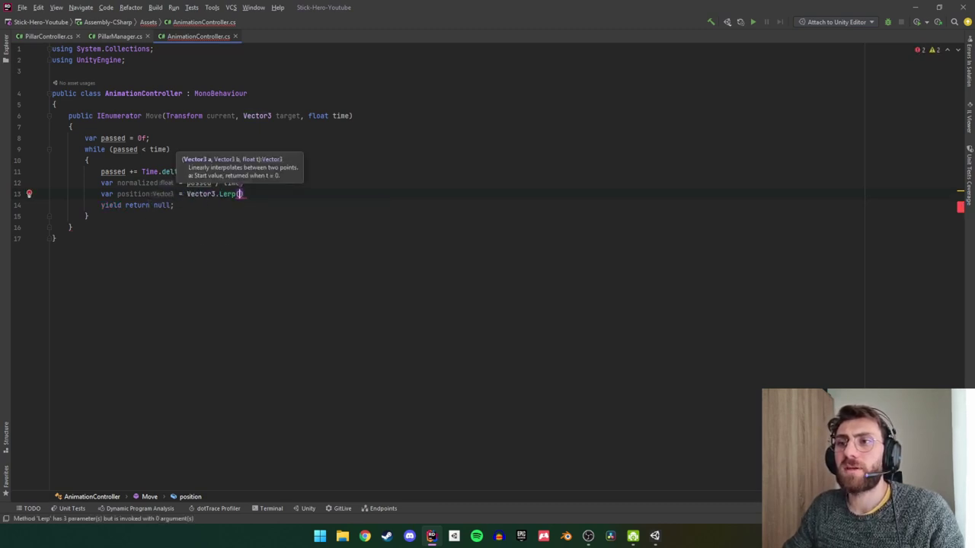
# Store var initPosition = current.transform.position after the passed declaration.
pyautogui.press('Up')
pyautogui.press('Up')
pyautogui.press('Up')
pyautogui.press('Up')
pyautogui.press('Up')
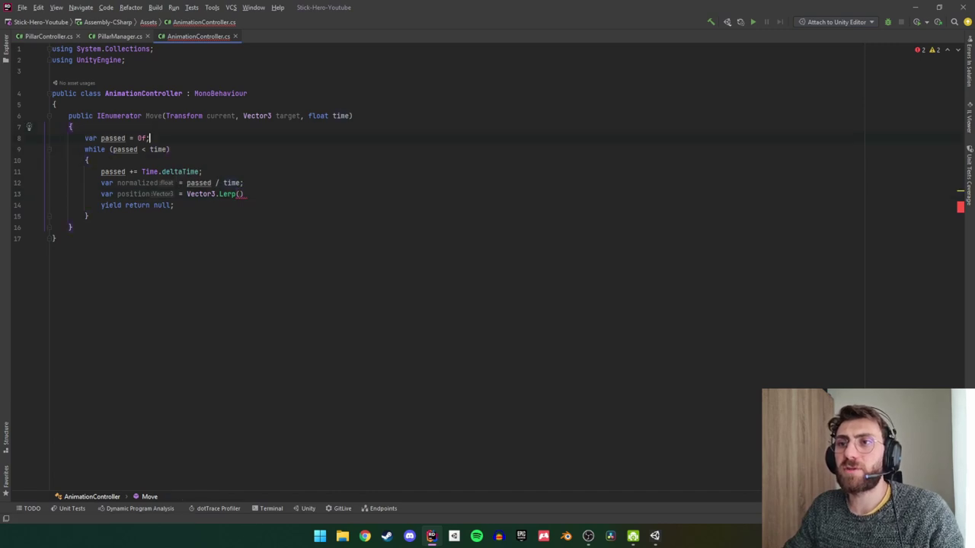
pyautogui.press('Return')
pyautogui.write('var initPo')
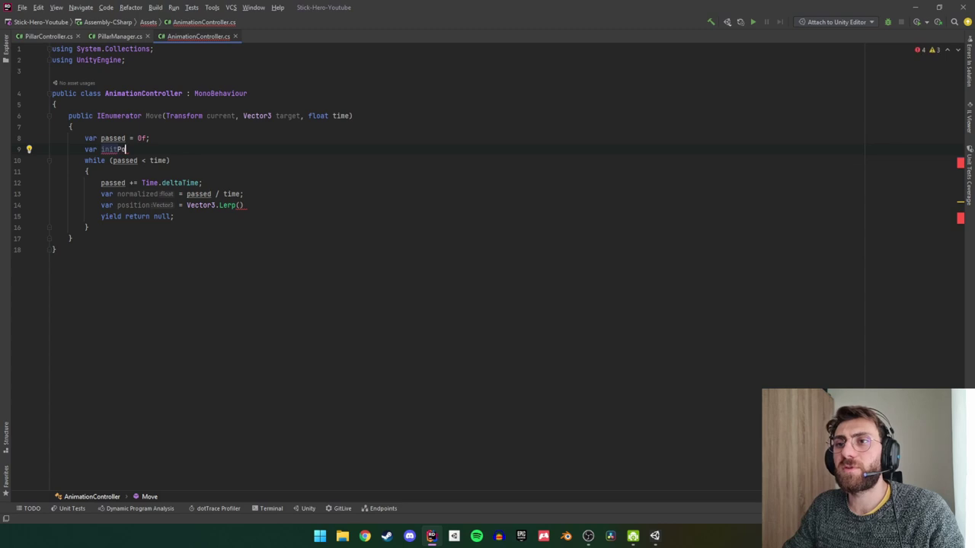
pyautogui.write('sition = c')
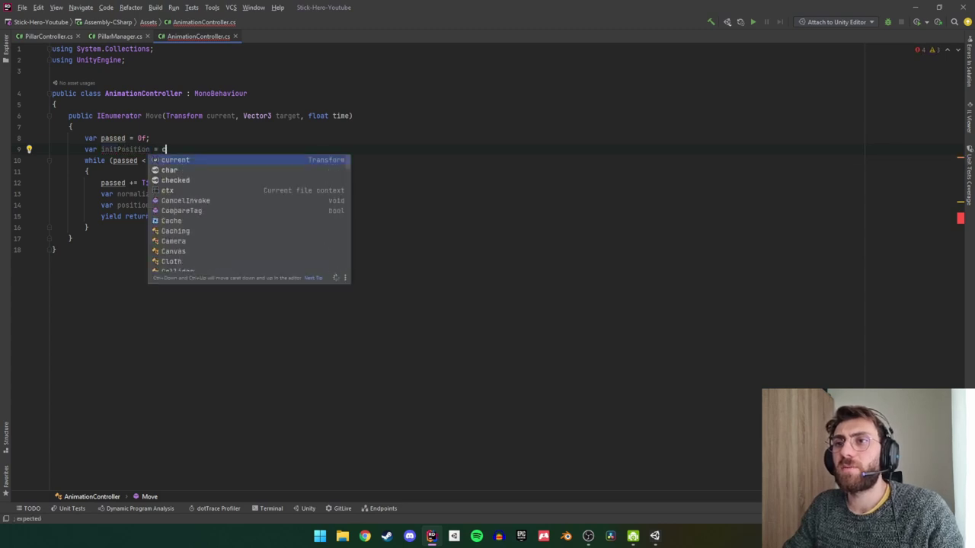
pyautogui.press('Return')
pyautogui.write('.ini')
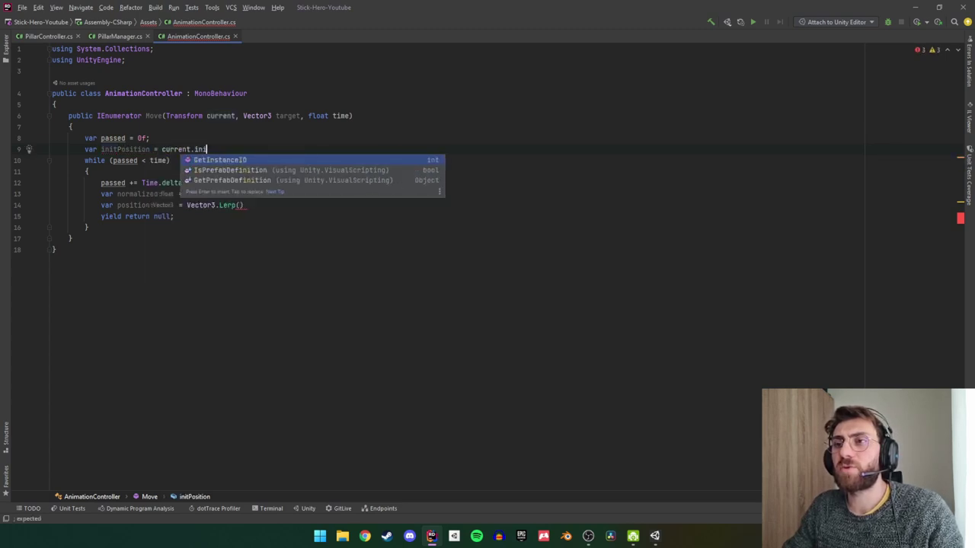
pyautogui.press('BackSpace')
pyautogui.press('BackSpace')
pyautogui.press('BackSpace')
pyautogui.write('transform')
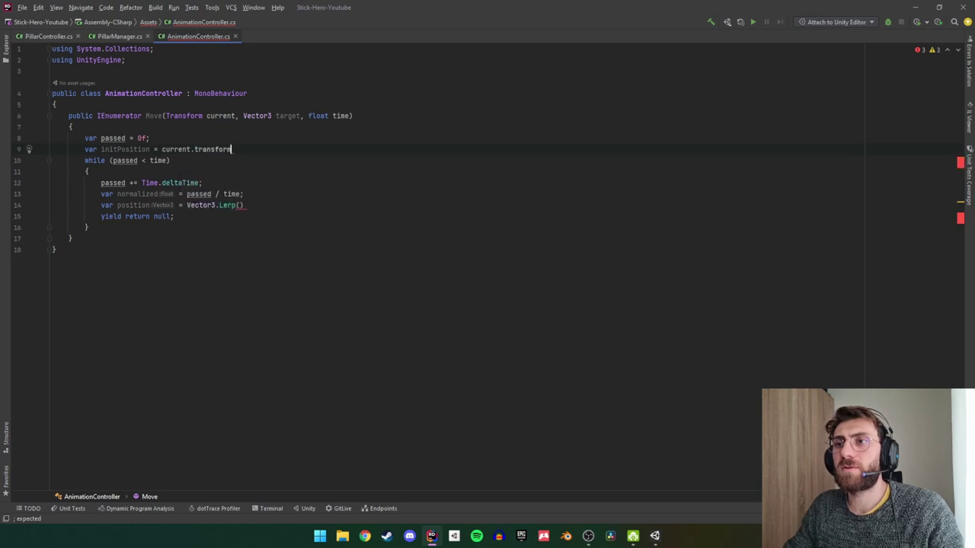
pyautogui.write('.pos')
pyautogui.press('Return')
pyautogui.write(';')
pyautogui.press('Down')
# Fill the Lerp call with initPosition, target and normalized.
pyautogui.press('Down')
pyautogui.press('Down')
pyautogui.press('Down')
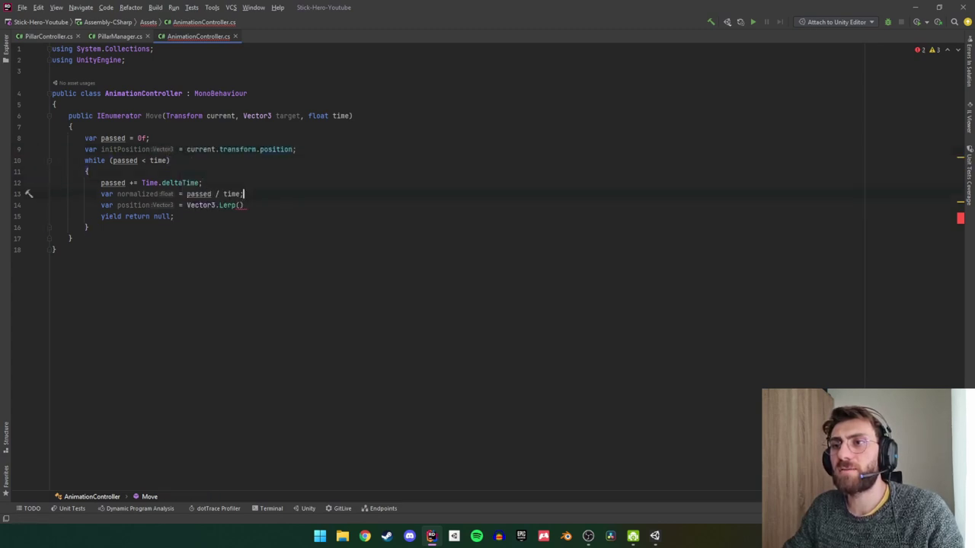
pyautogui.press('Down')
pyautogui.write('ini')
pyautogui.press('Return')
pyautogui.write(', ')
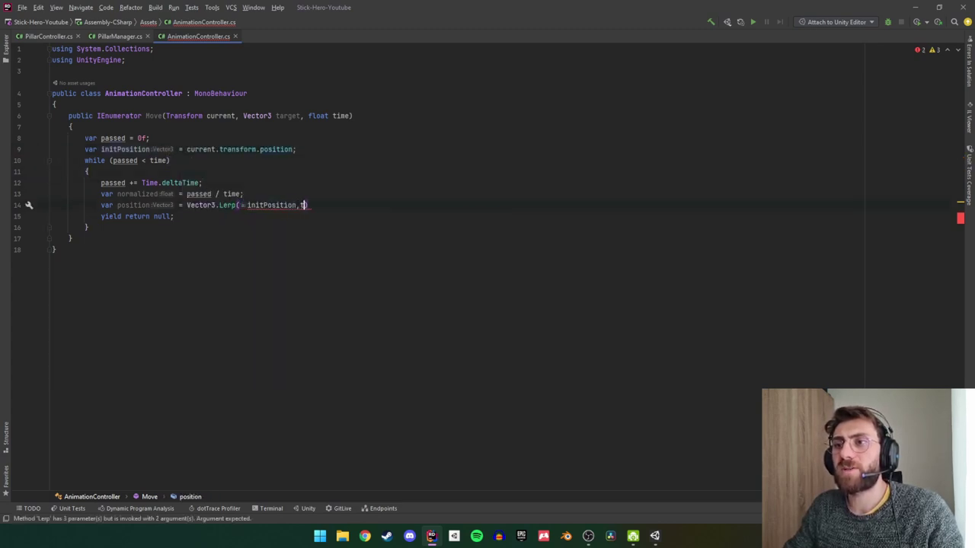
pyautogui.write('ta')
pyautogui.press('Return')
pyautogui.write(',')
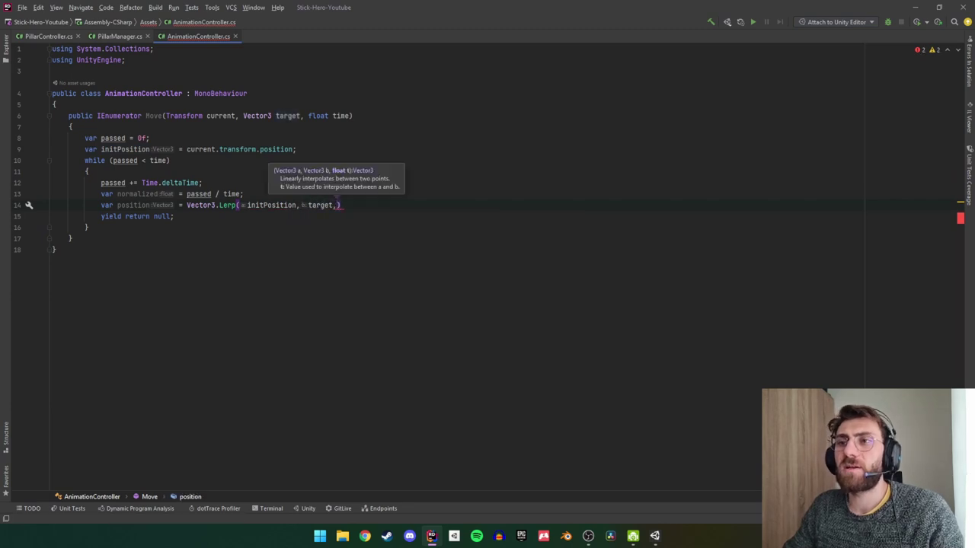
pyautogui.write(' n')
pyautogui.press('Return')
pyautogui.write(';')
pyautogui.press('Return')
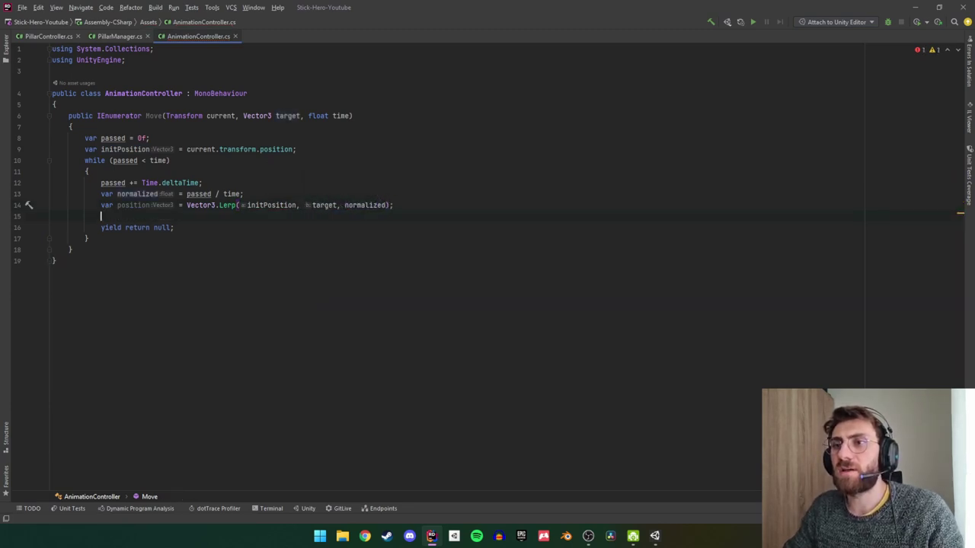
pyautogui.write('c')
# Assign current.position = position inside the loop.
pyautogui.press('Return')
pyautogui.write('current.')
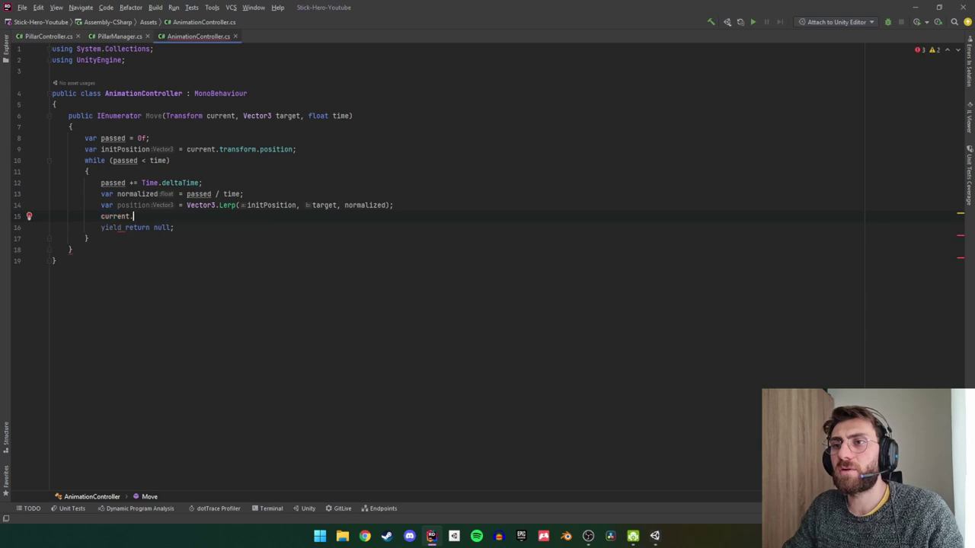
pyautogui.write('po')
pyautogui.press('Return')
pyautogui.write('= po')
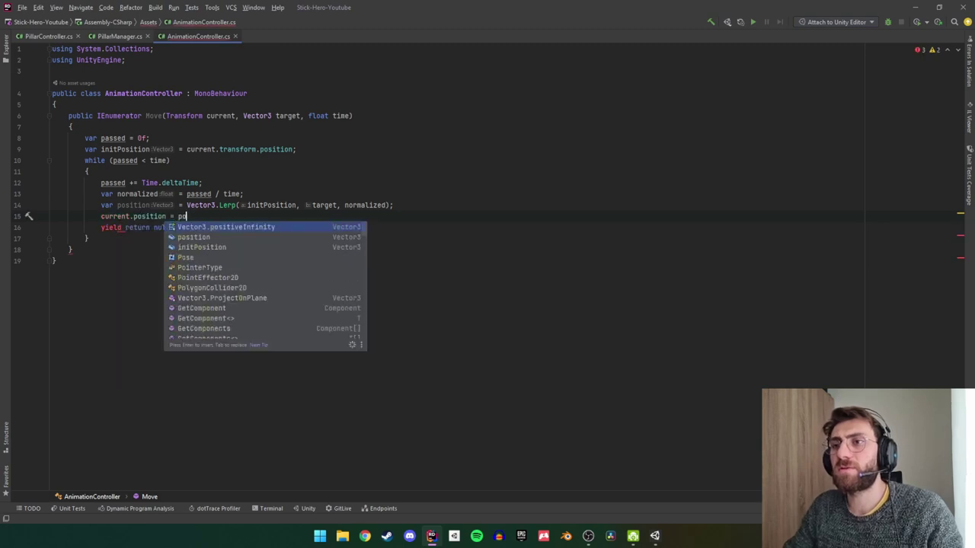
pyautogui.press('Down')
pyautogui.press('Return')
pyautogui.write(';')
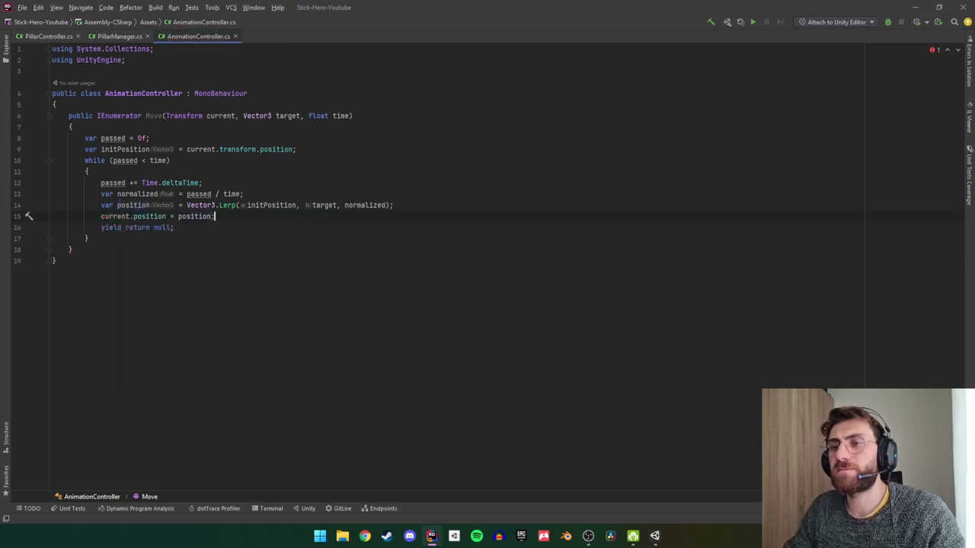
# Walk through the Move signature to review the current and target parameters.
pyautogui.press('Up')
pyautogui.press('Up')
pyautogui.press('Up')
pyautogui.press('Up')
pyautogui.press('Up')
pyautogui.press('Up')
pyautogui.press('Up')
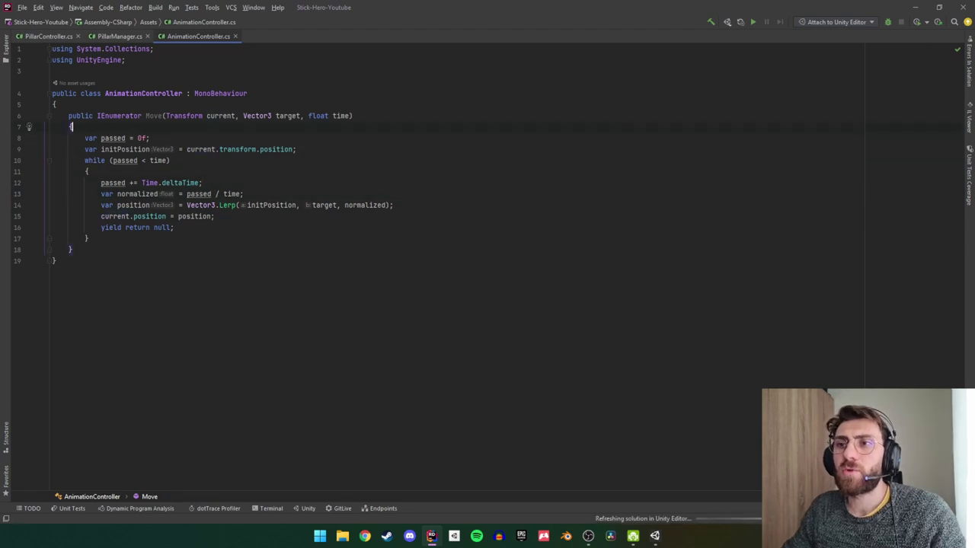
pyautogui.press('Home')
pyautogui.press('Down')
pyautogui.press('Up')
pyautogui.press('Up')
pyautogui.hotkey('ctrl', 'Right')
pyautogui.hotkey('ctrl', 'Right')
pyautogui.hotkey('ctrl', 'Right')
pyautogui.hotkey('ctrl', 'Right')
pyautogui.hotkey('ctrl', 'Right')
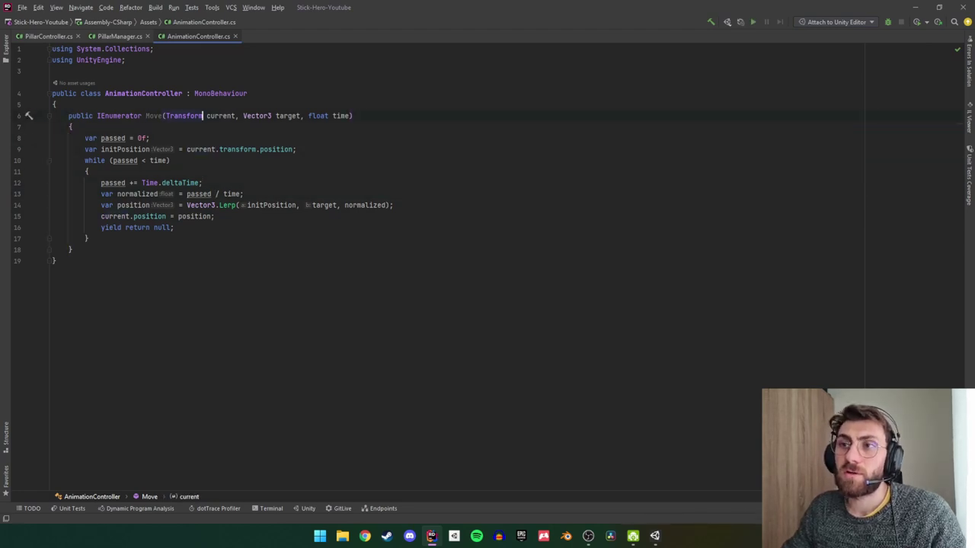
pyautogui.hotkey('ctrl', 'Right')
pyautogui.hotkey('ctrl', 'Right')
pyautogui.click(236, 116)
pyautogui.press('Escape')
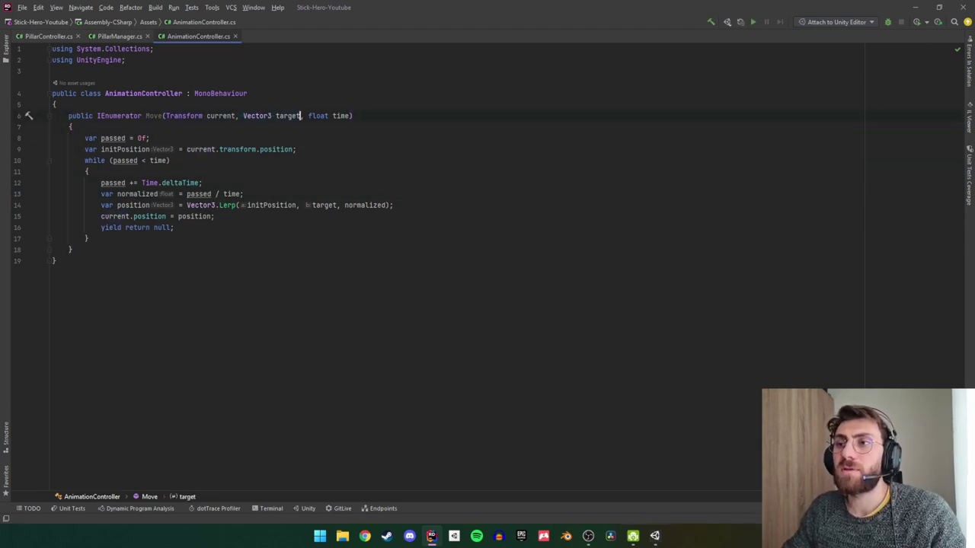
pyautogui.hotkey('ctrl', 'Left')
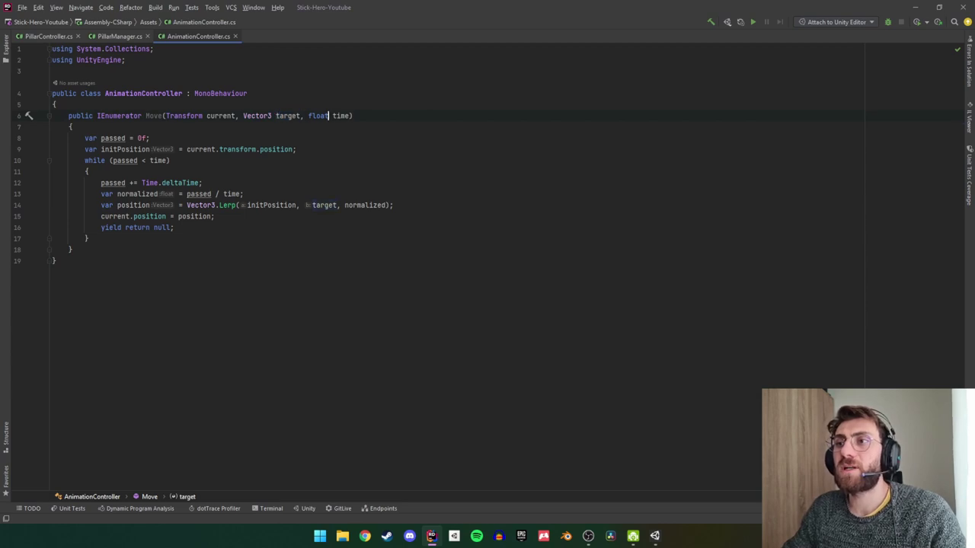
pyautogui.press('Down')
pyautogui.press('Down')
pyautogui.press('Down')
pyautogui.press('Down')
pyautogui.press('Down')
pyautogui.press('Down')
pyautogui.press('Down')
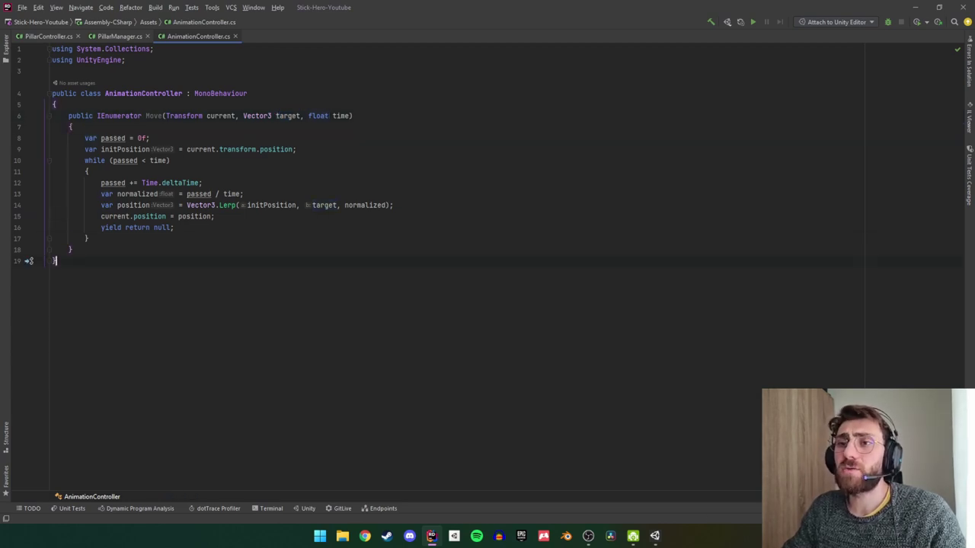
# Duplicate the Move method directly below itself.
pyautogui.press('Up')
pyautogui.press('Up')
pyautogui.press('Up')
pyautogui.hotkey('ctrl', 'w')
pyautogui.hotkey('ctrl', 'w')
pyautogui.hotkey('ctrl', 'w')
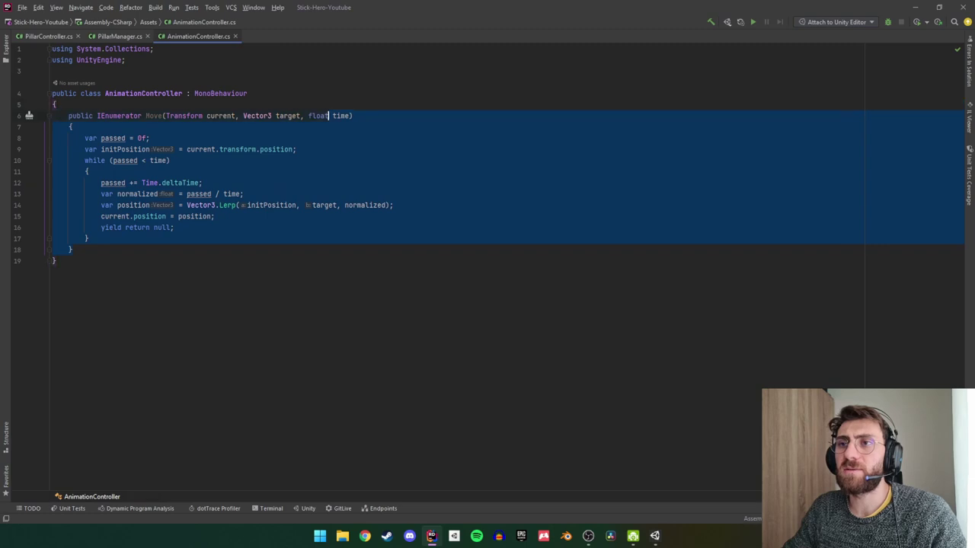
pyautogui.hotkey('ctrl', 'c')
pyautogui.press('Down')
pyautogui.press('Up')
pyautogui.press('End')
pyautogui.press('Return')
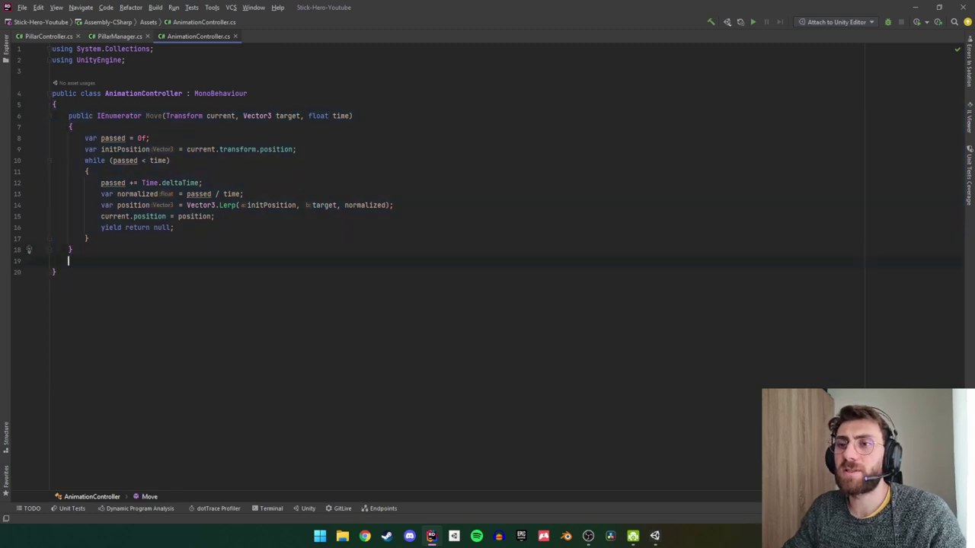
pyautogui.press('Return')
pyautogui.hotkey('ctrl', 'v')
pyautogui.press('Up')
pyautogui.press('Up')
pyautogui.press('Up')
pyautogui.press('Up')
pyautogui.press('Up')
pyautogui.press('Up')
# Rename the copied method to Scale.
pyautogui.hotkey('ctrl', 'Right')
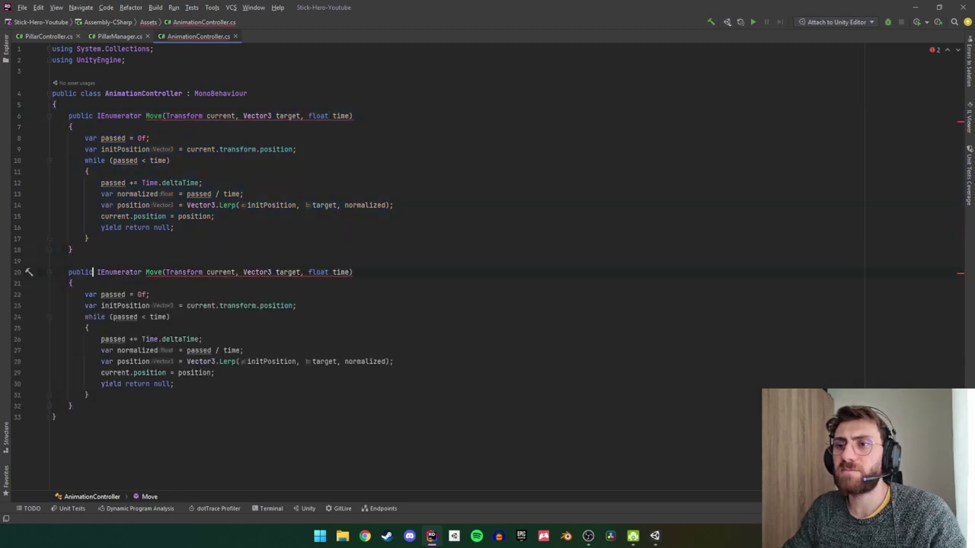
pyautogui.hotkey('ctrl', 'w')
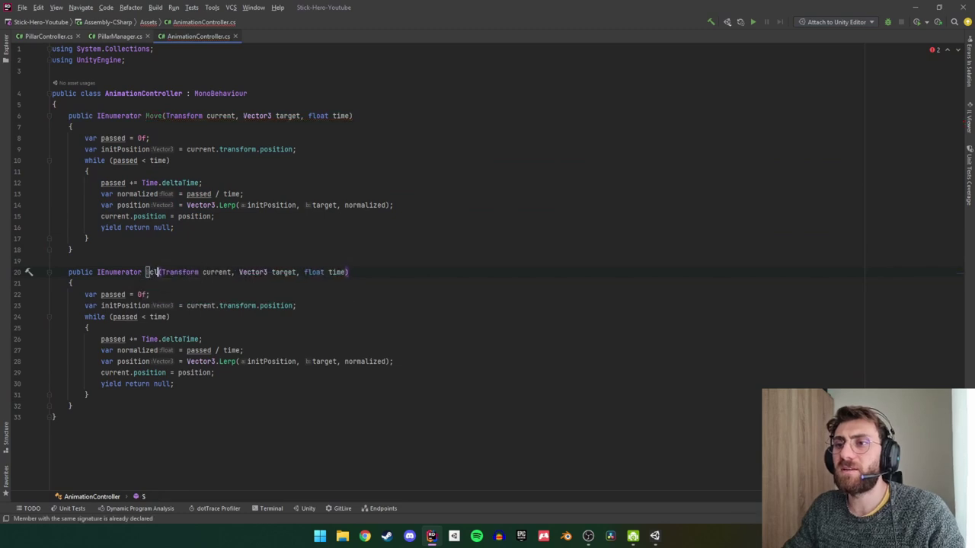
pyautogui.write('co')
pyautogui.press('BackSpace')
pyautogui.press('BackSpace')
pyautogui.write('Scale')
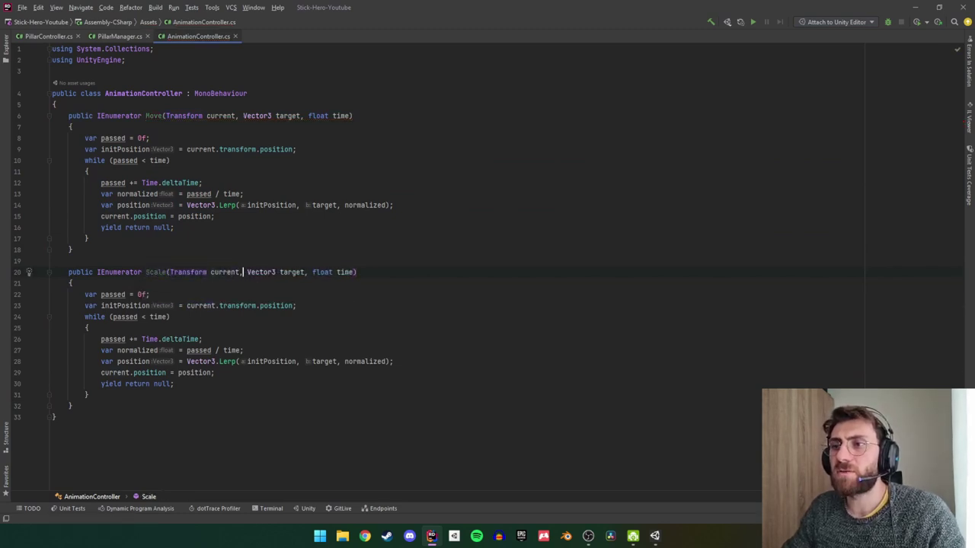
# Make Scale's starting value read current.transform.localScale instead of position.
pyautogui.click(219, 306)
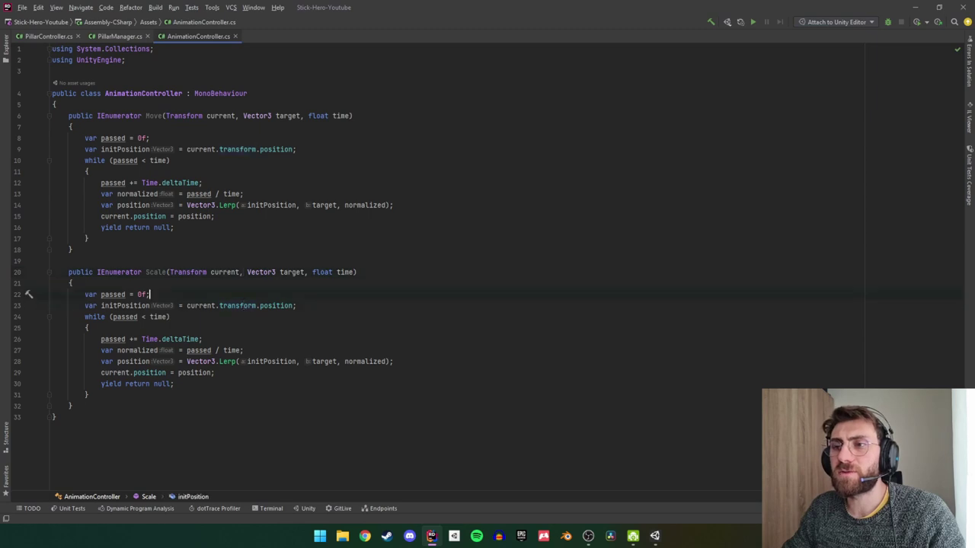
pyautogui.doubleClick(259, 305)
pyautogui.write('loca')
pyautogui.press('Tab')
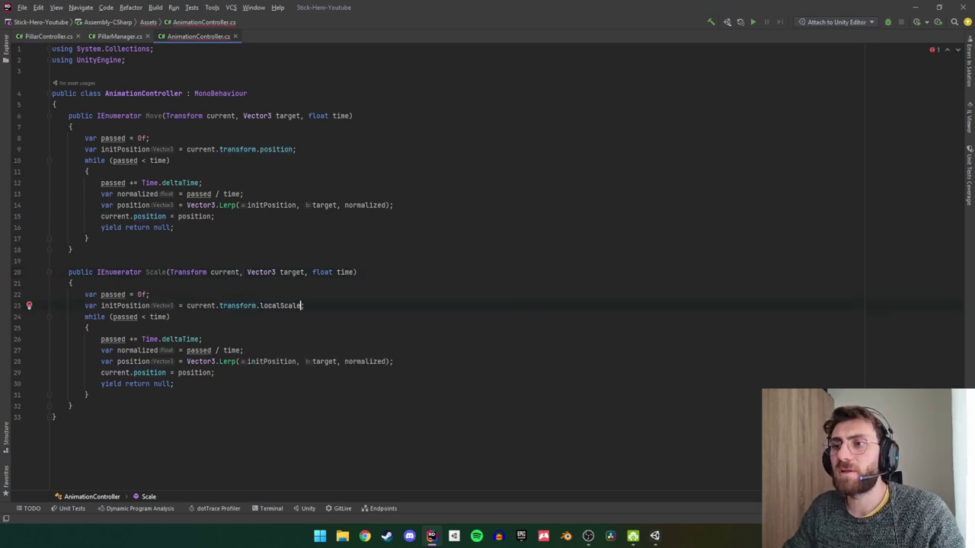
pyautogui.write(';')
# Change Scale's assignment on line 29 to current.localScale = scale.
pyautogui.click(171, 316)
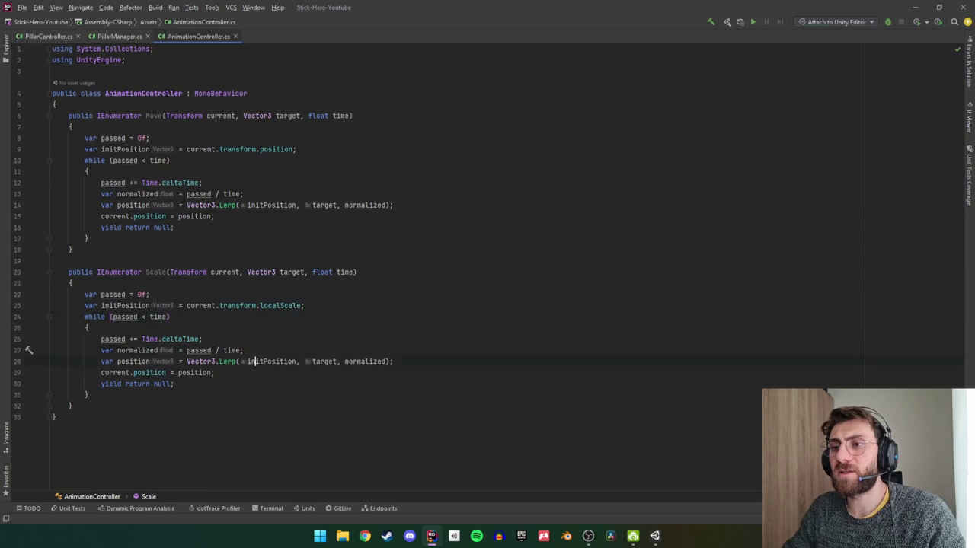
pyautogui.click(237, 361)
pyautogui.click(177, 373)
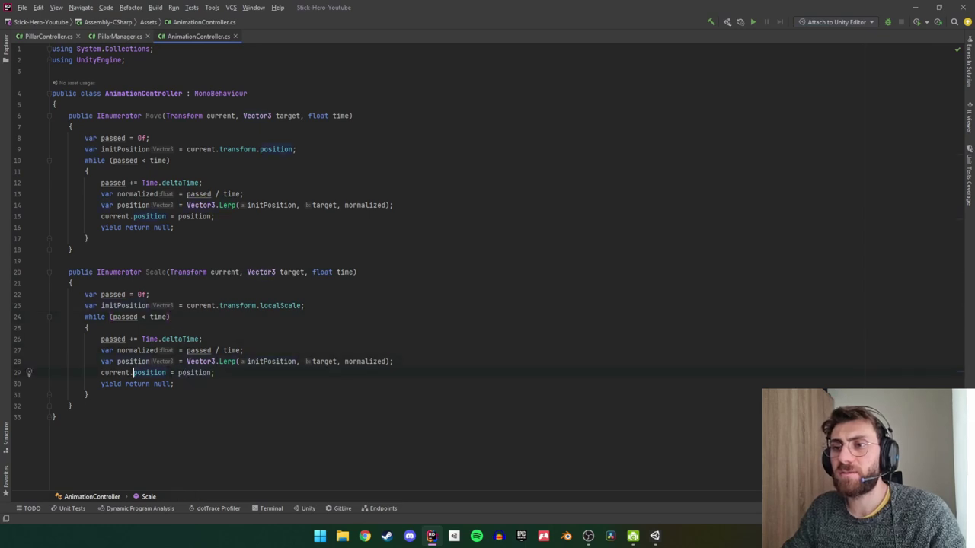
pyautogui.hotkey('ctrl', 'Delete')
pyautogui.write('loca')
pyautogui.press('Return')
pyautogui.press('End')
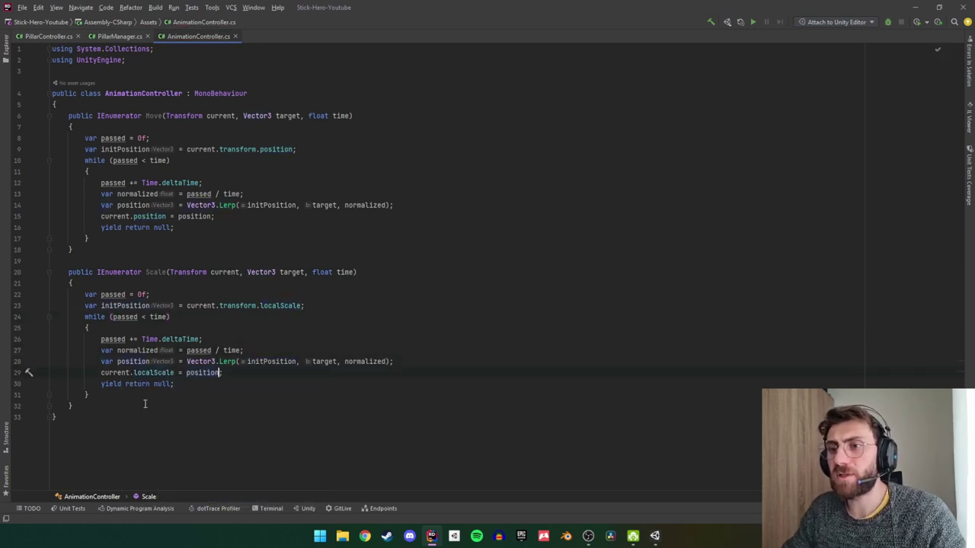
pyautogui.hotkey('ctrl', 'BackSpace')
pyautogui.write('lo')
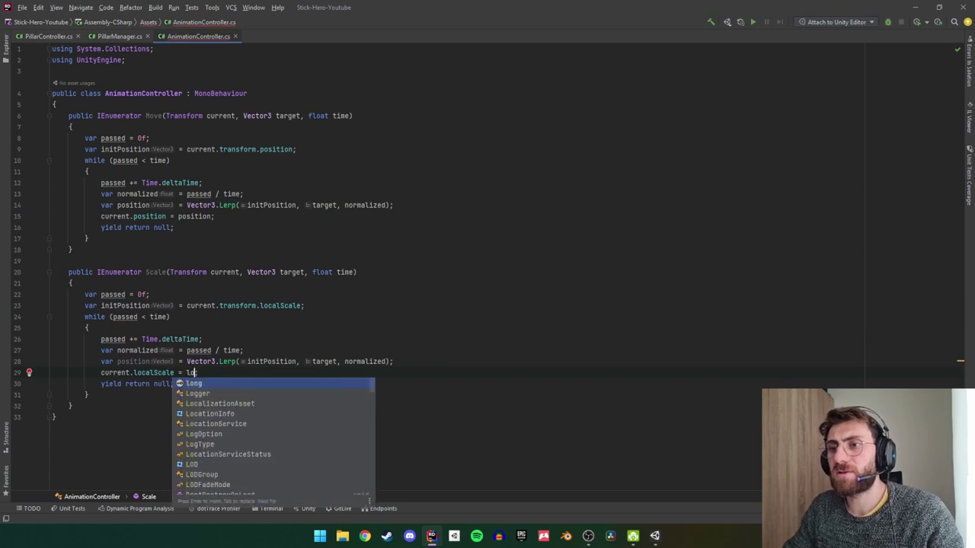
pyautogui.press('BackSpace')
pyautogui.press('BackSpace')
pyautogui.write('scal')
pyautogui.write(';')
# Rename Scale's Lerp variable to scale and initPosition to init.
pyautogui.click(179, 361)
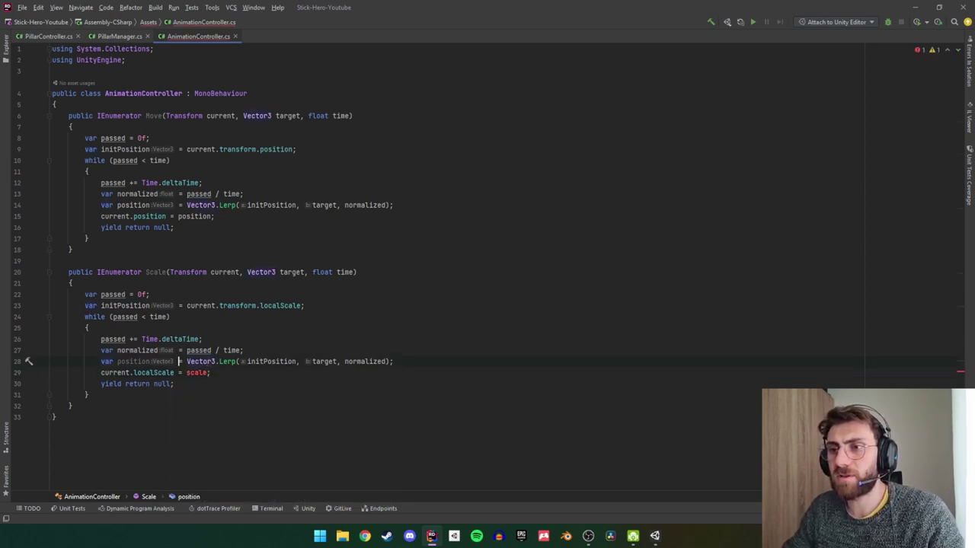
pyautogui.write('scale')
pyautogui.press('Tab')
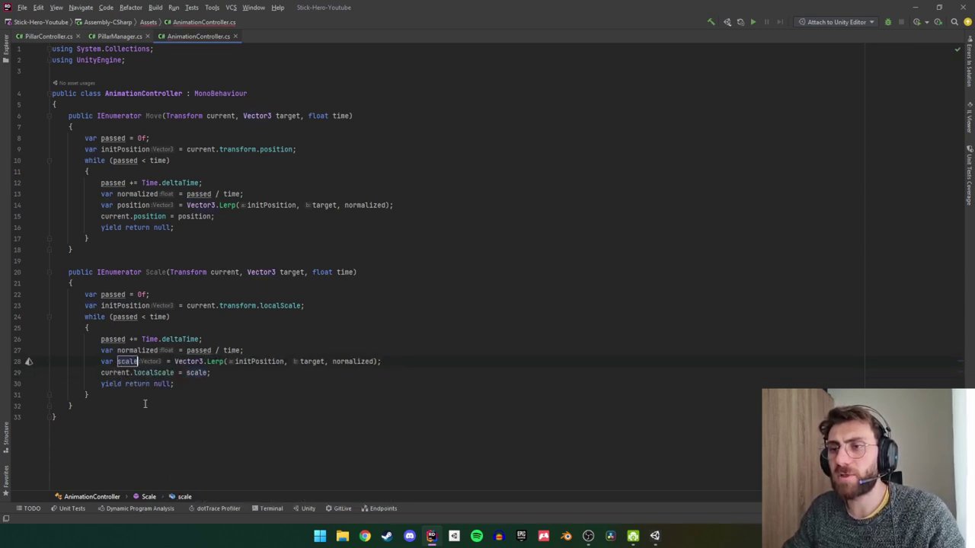
pyautogui.click(114, 306)
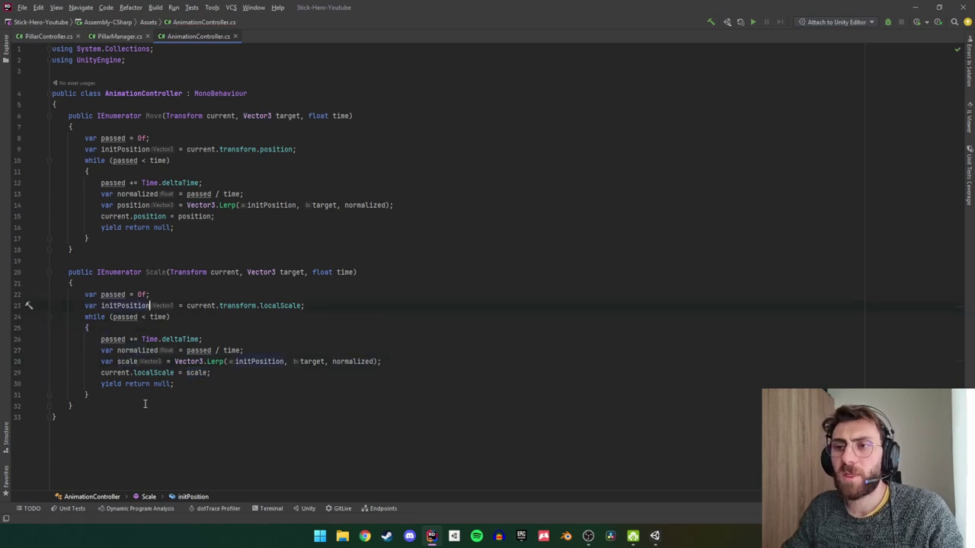
pyautogui.hotkey('ctrl', 'r')
pyautogui.hotkey('ctrl', 'r')
pyautogui.write('init')
pyautogui.press('Return')
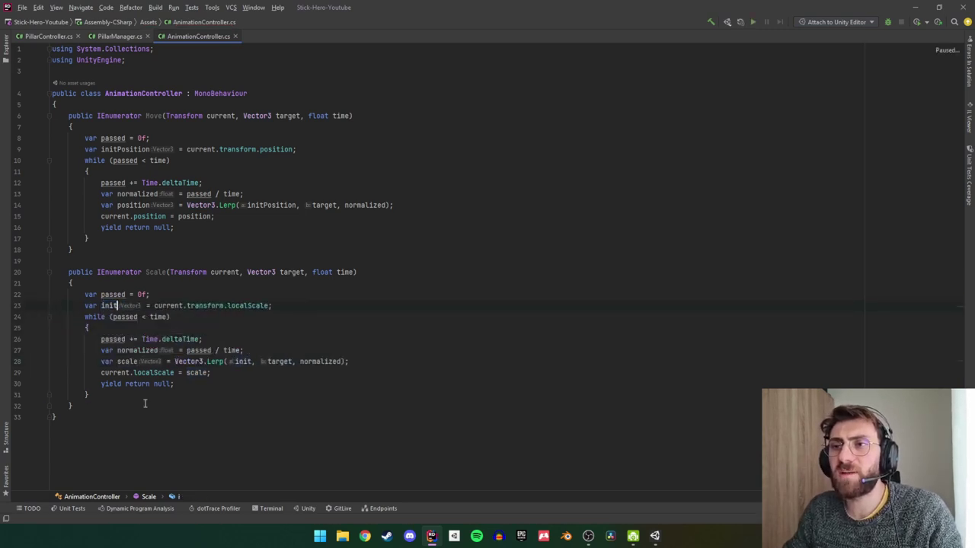
pyautogui.click(149, 149)
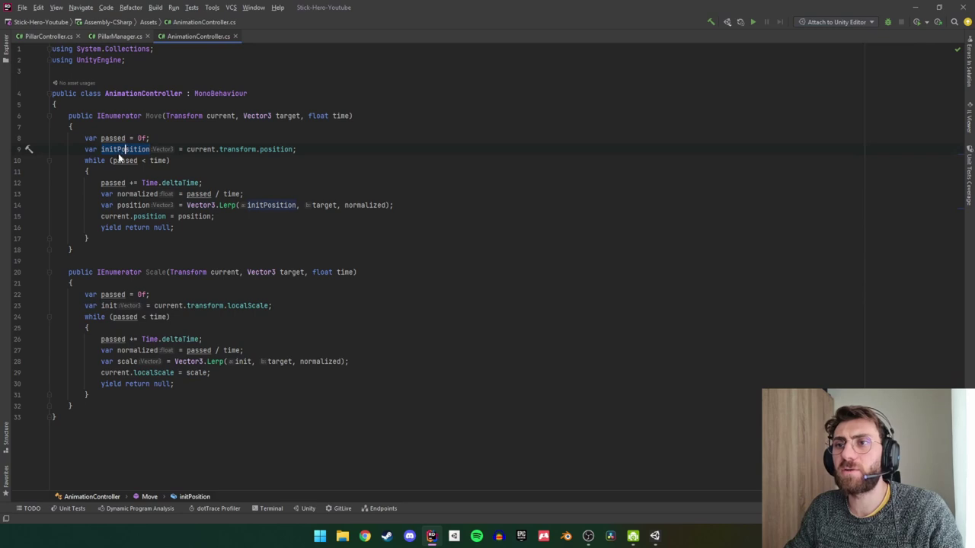
# Rename Move's initPosition start value to init.
pyautogui.hotkey('ctrl', 'r')
pyautogui.hotkey('ctrl', 'r')
pyautogui.write('init')
pyautogui.press('Return')
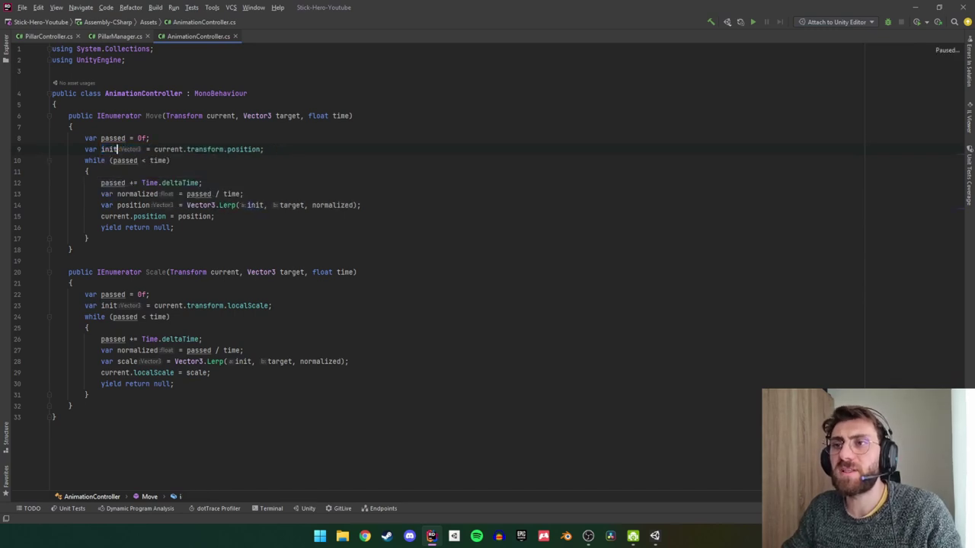
# Rename the Lerp result variables, position in Move and scale in Scale, to current.
pyautogui.hotkey('ctrl', 'Right')
pyautogui.hotkey('ctrl', 'Right')
pyautogui.press('Down')
pyautogui.press('Down')
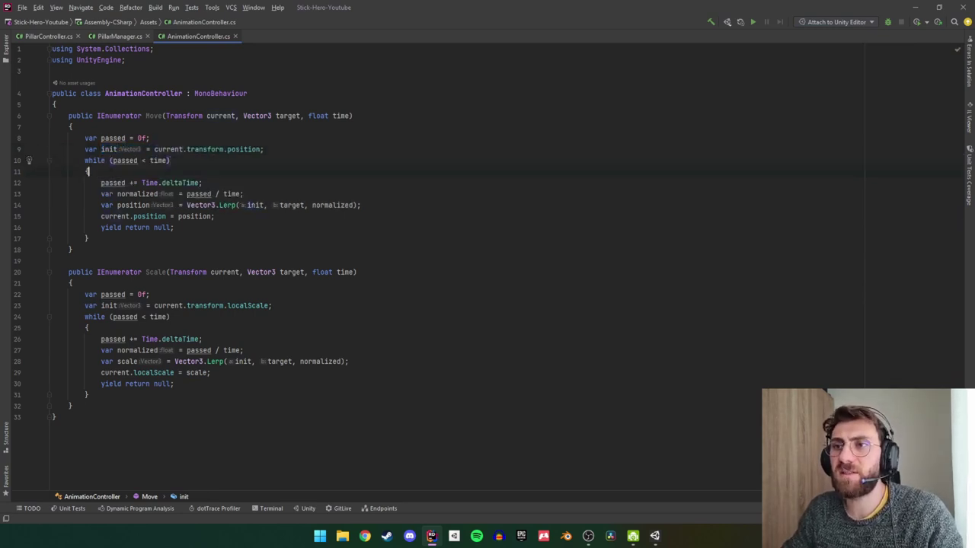
pyautogui.press('Down')
pyautogui.press('Down')
pyautogui.press('Down')
pyautogui.press('Home')
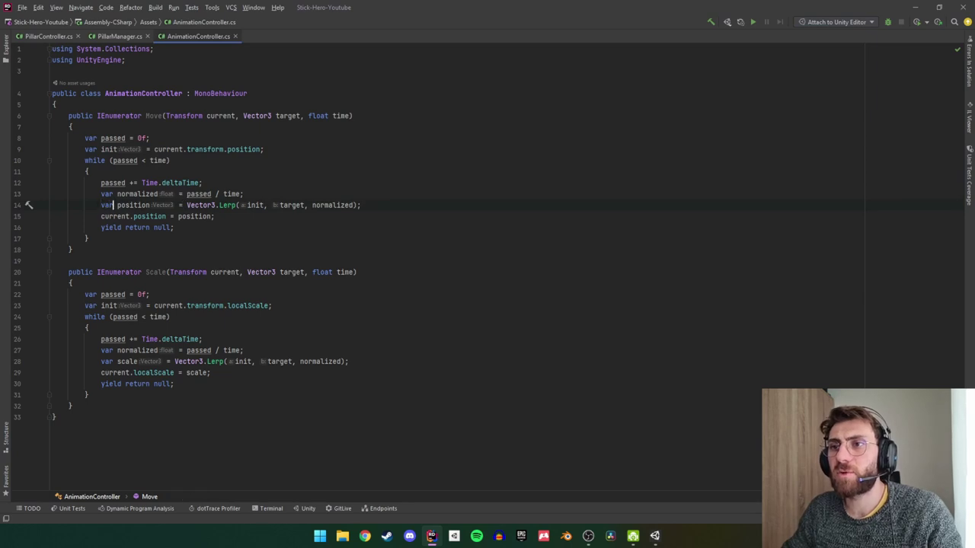
pyautogui.hotkey('ctrl', 'r')
pyautogui.hotkey('ctrl', 'r')
pyautogui.write('current')
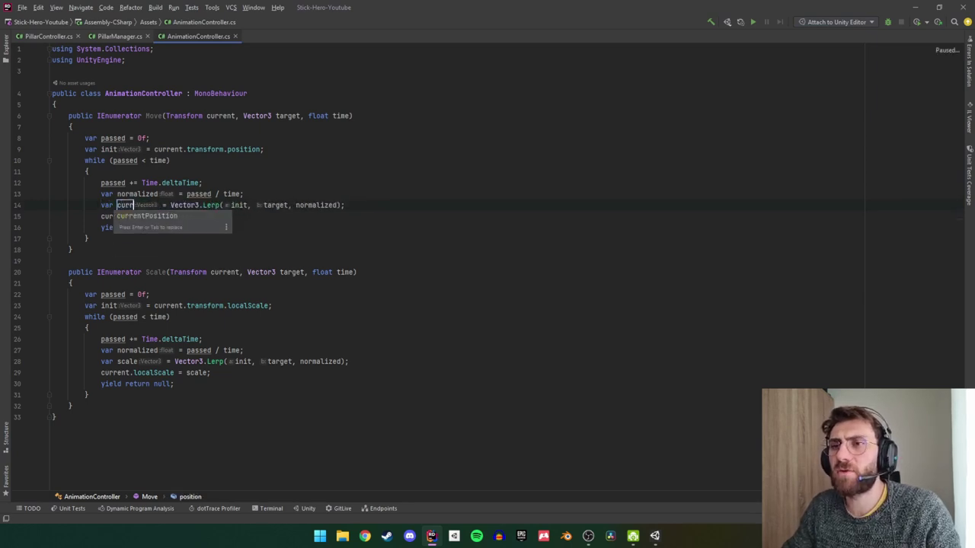
pyautogui.press('Return')
pyautogui.click(69, 260)
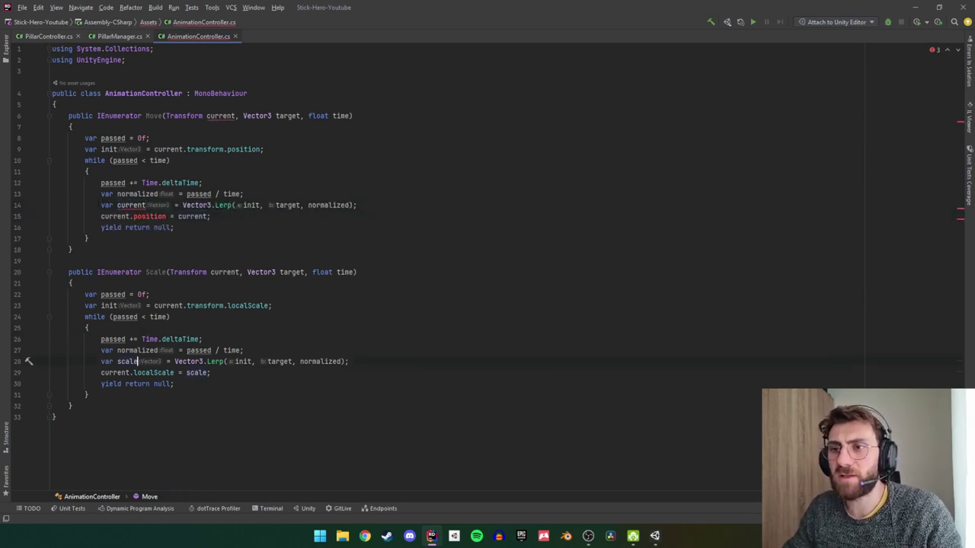
pyautogui.hotkey('ctrl', 'r')
pyautogui.hotkey('ctrl', 'r')
pyautogui.write('cur')
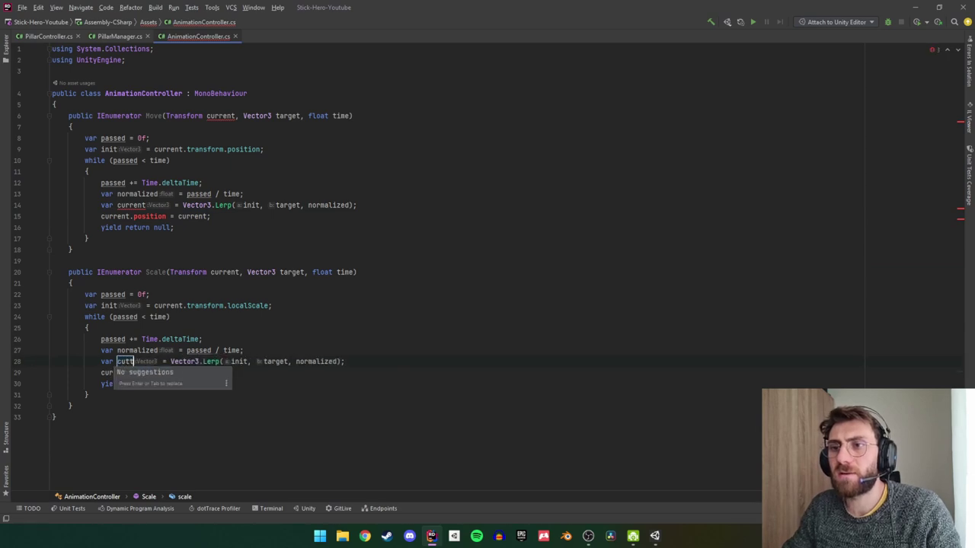
pyautogui.write('rent')
pyautogui.press('Return')
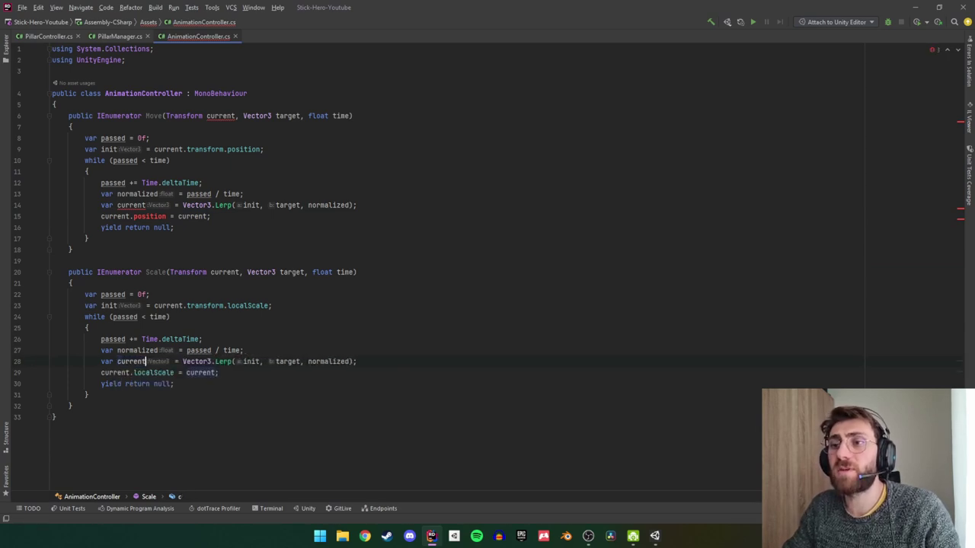
pyautogui.click(219, 117)
# Rename Move's current parameter to currentTransform and fix its usage on line 15.
pyautogui.hotkey('ctrl', 'r')
pyautogui.hotkey('ctrl', 'r')
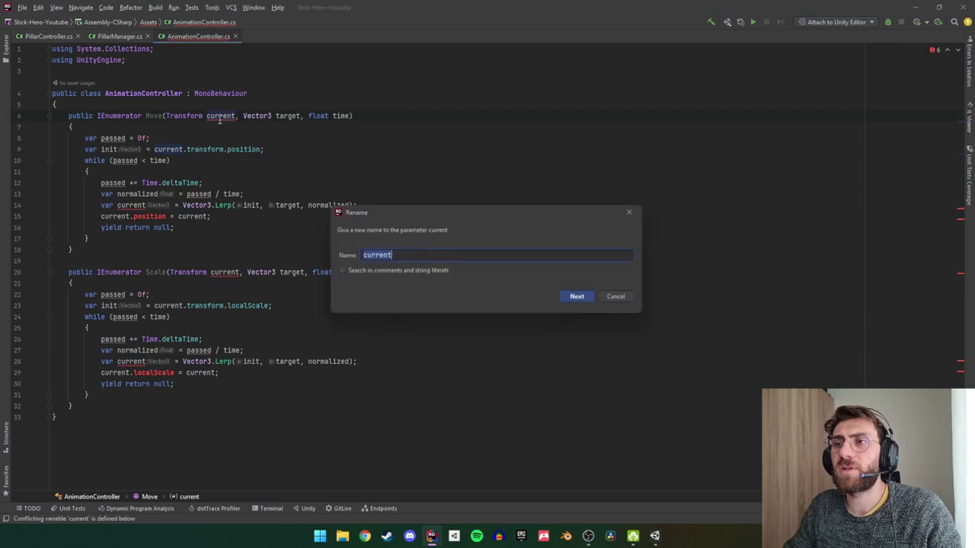
pyautogui.write('Tra')
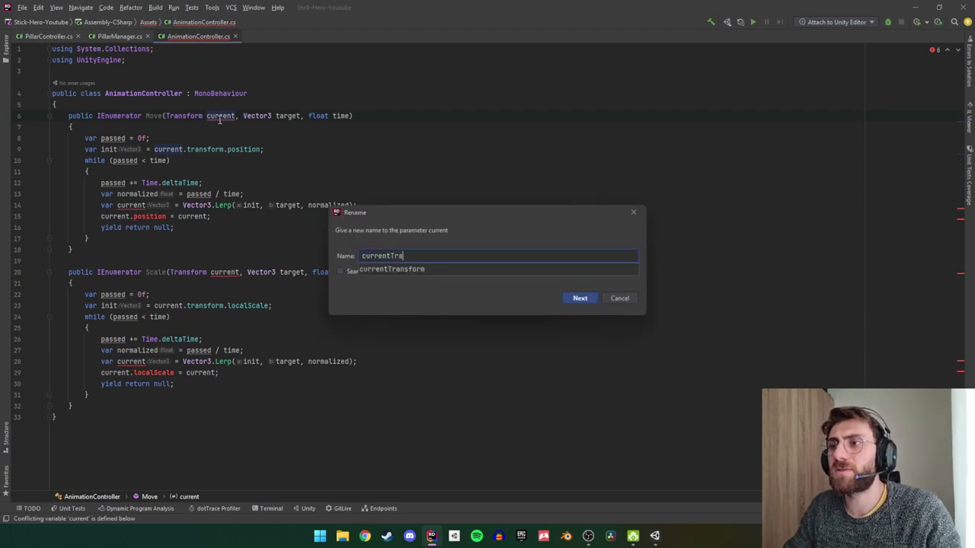
pyautogui.write('nsform')
pyautogui.press('Return')
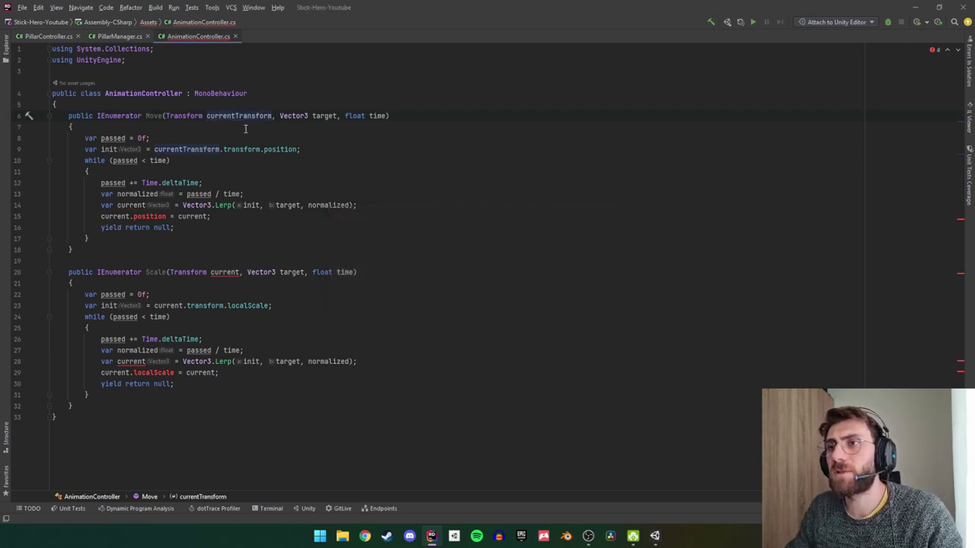
pyautogui.press('Down')
pyautogui.press('Down')
pyautogui.press('Down')
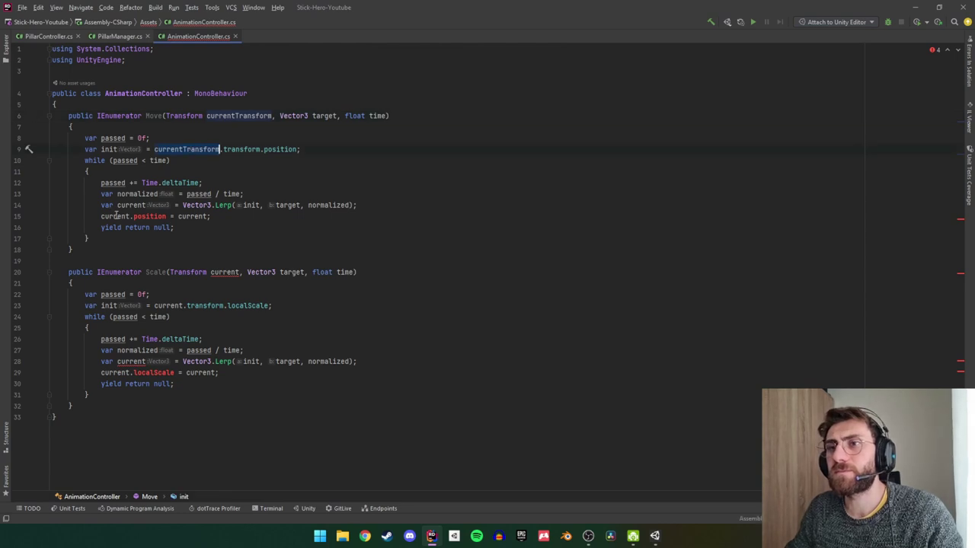
pyautogui.doubleClick(116, 216)
pyautogui.write('currentTransform')
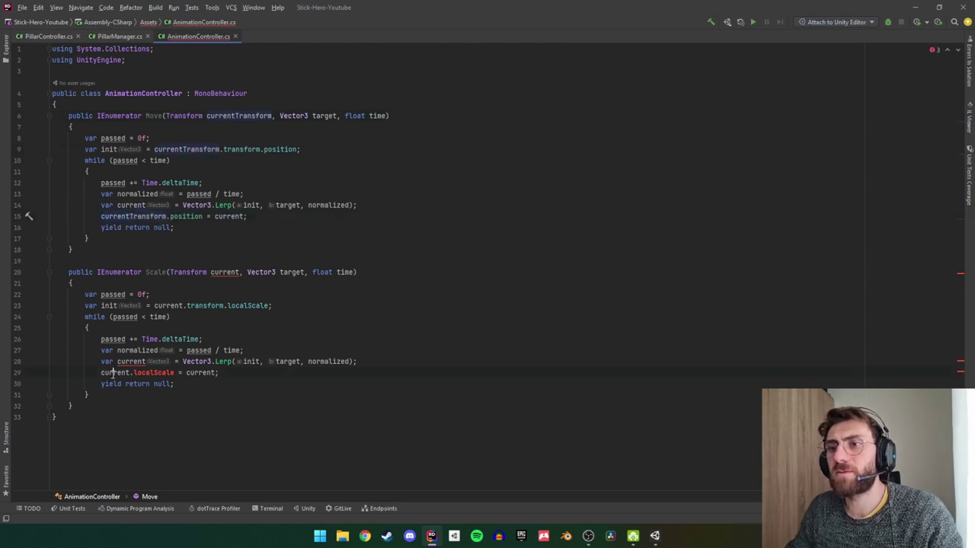
# Rename Scale's current parameter to currentTransform and update line 29 to currentTransform.localScale = current.
pyautogui.click(240, 272)
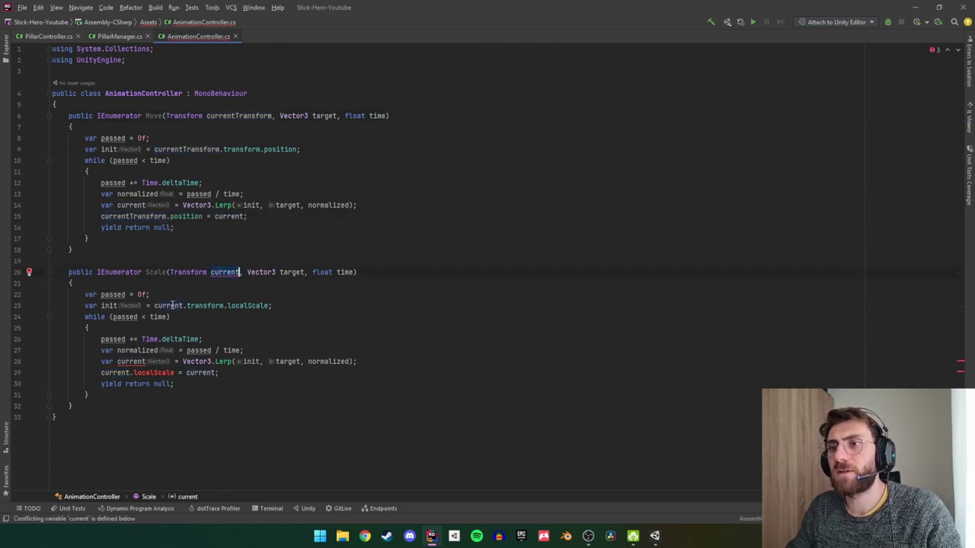
pyautogui.press('shift')
pyautogui.press('shift')
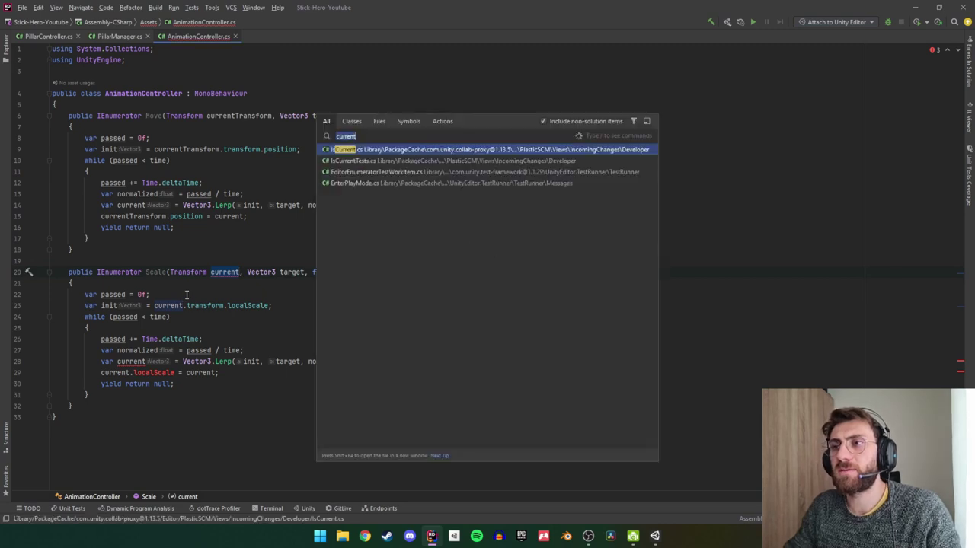
pyautogui.press('Escape')
pyautogui.press('F2')
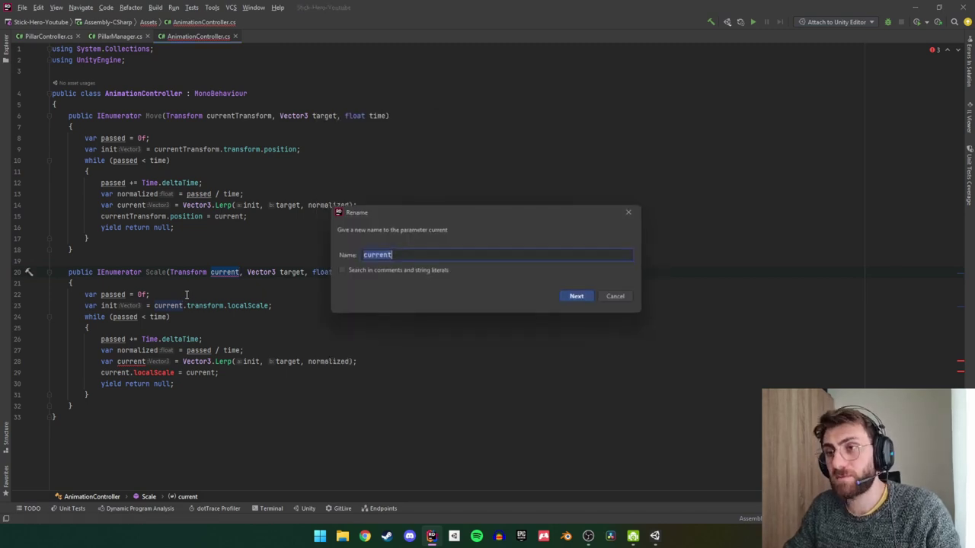
pyautogui.write('Cu')
pyautogui.press('BackSpace')
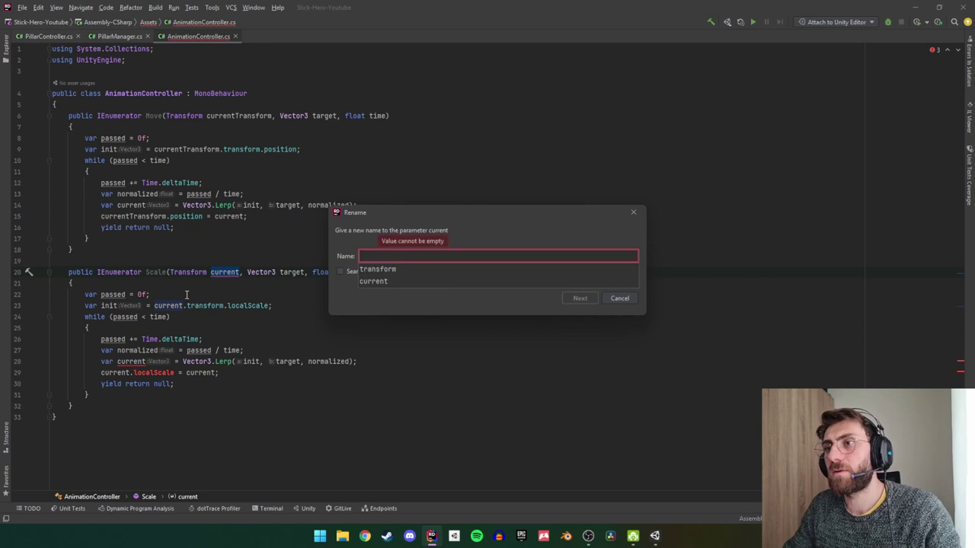
pyautogui.write('currentTra')
pyautogui.press('Down')
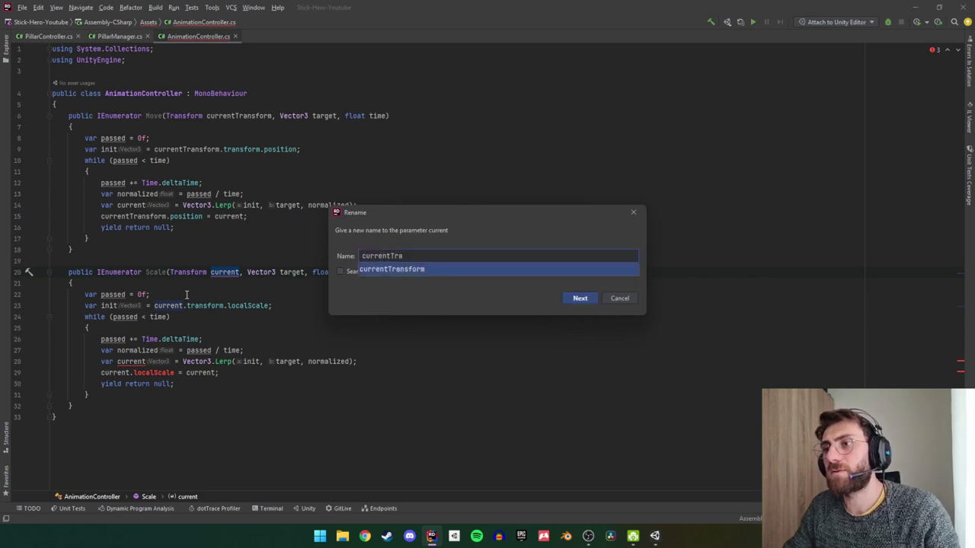
pyautogui.press('Return')
pyautogui.press('Return')
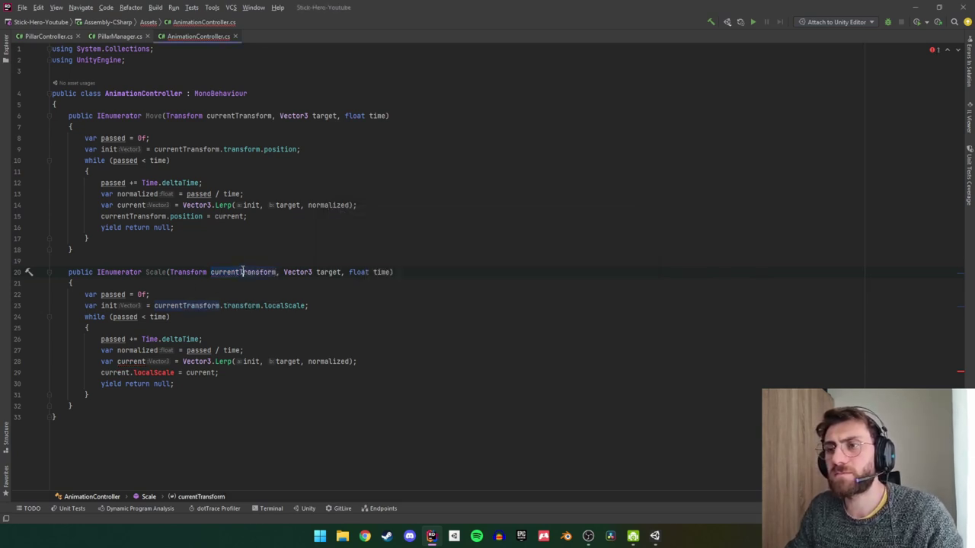
pyautogui.click(118, 372)
pyautogui.write('currentTransform')
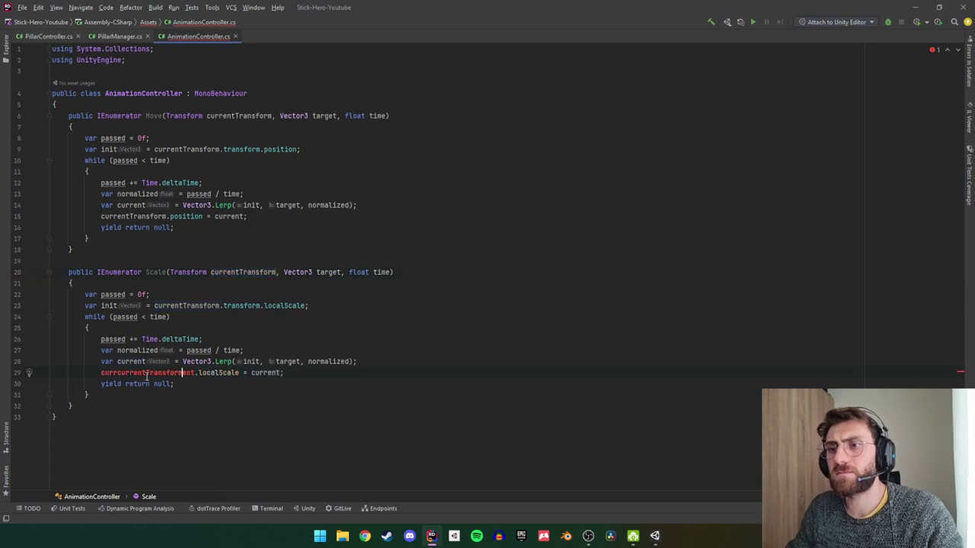
pyautogui.doubleClick(153, 372)
pyautogui.write('currentTransform')
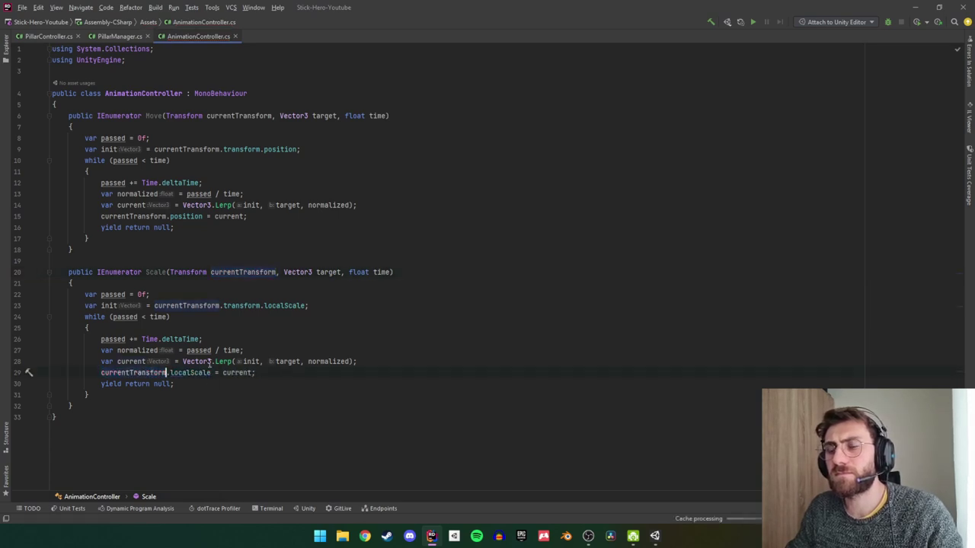
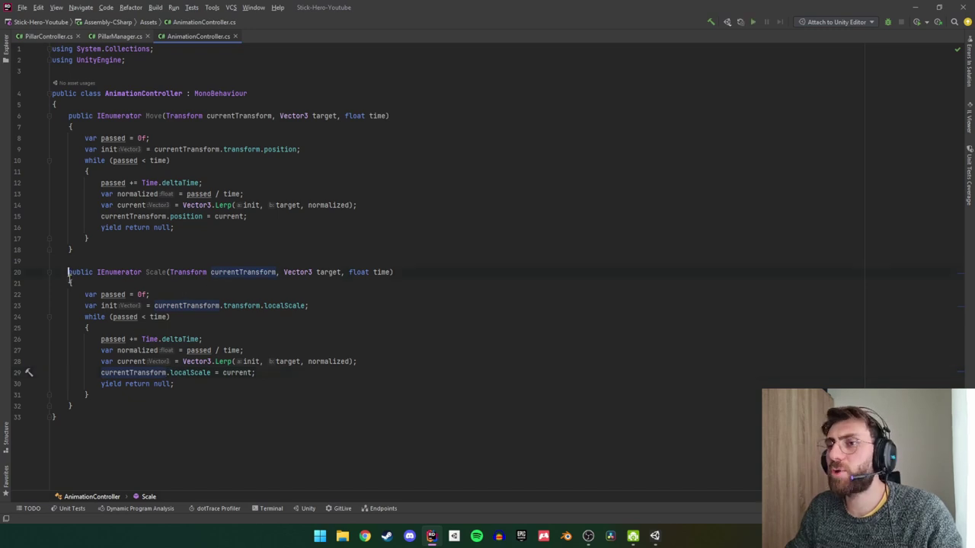
# Duplicate the Scale coroutine below itself and rename the copy to Rotate.
pyautogui.moveTo(69, 276); pyautogui.dragTo(72, 406)
pyautogui.hotkey('ctrl', 'c')
pyautogui.click(73, 405)
pyautogui.press('Return')
pyautogui.press('Return')
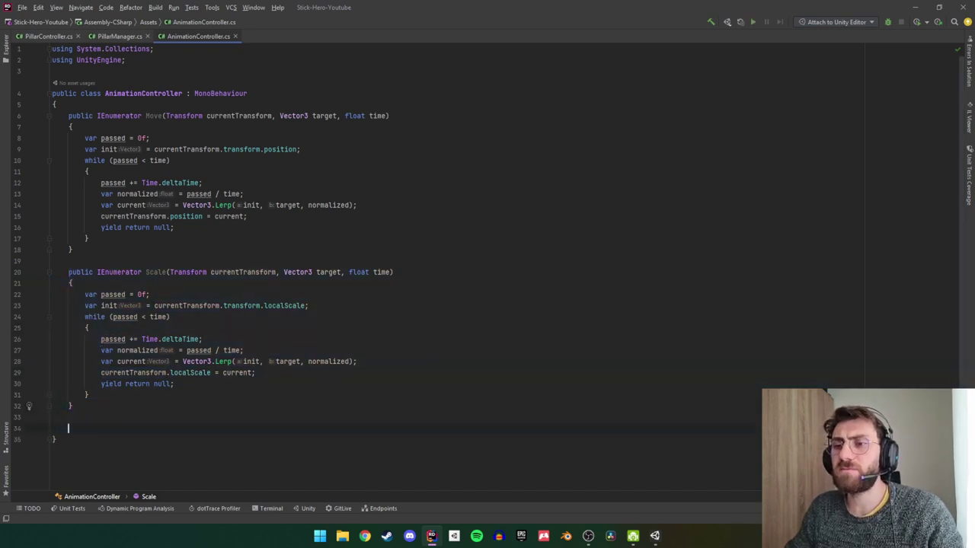
pyautogui.hotkey('ctrl', 'v')
pyautogui.doubleClick(156, 339)
pyautogui.write('R')
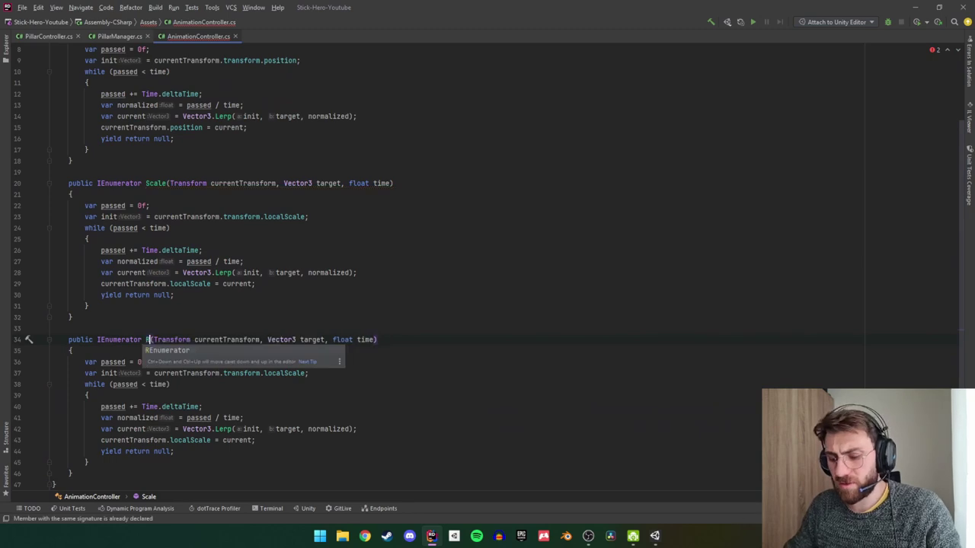
pyautogui.write('otate')
# Change Rotate's target parameter type from Vector3 to Transform.
pyautogui.click(280, 339)
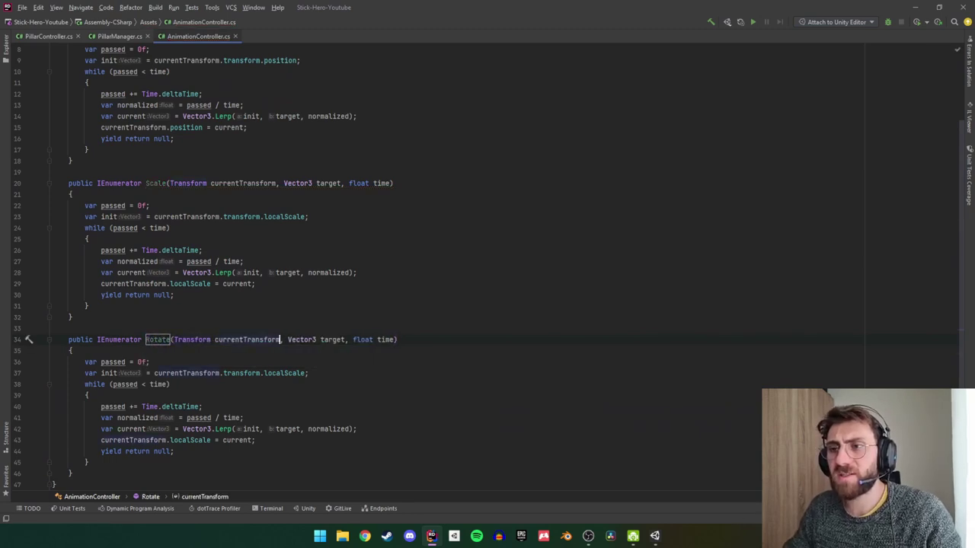
pyautogui.click(315, 340)
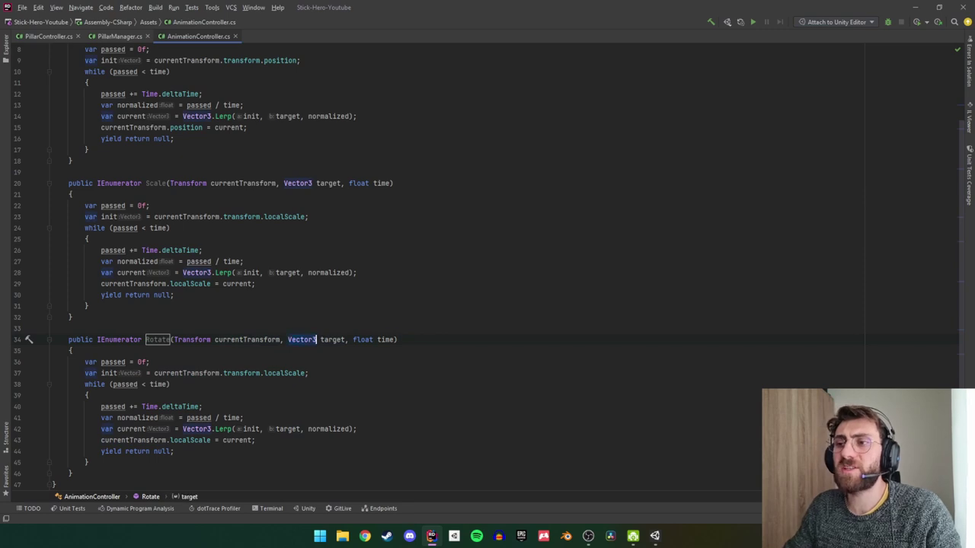
pyautogui.hotkey('ctrl', 'shift', 'Left')
pyautogui.write('Tra')
pyautogui.press('Return')
# Make init store the transform's rotation instead of localScale.
pyautogui.click(71, 351)
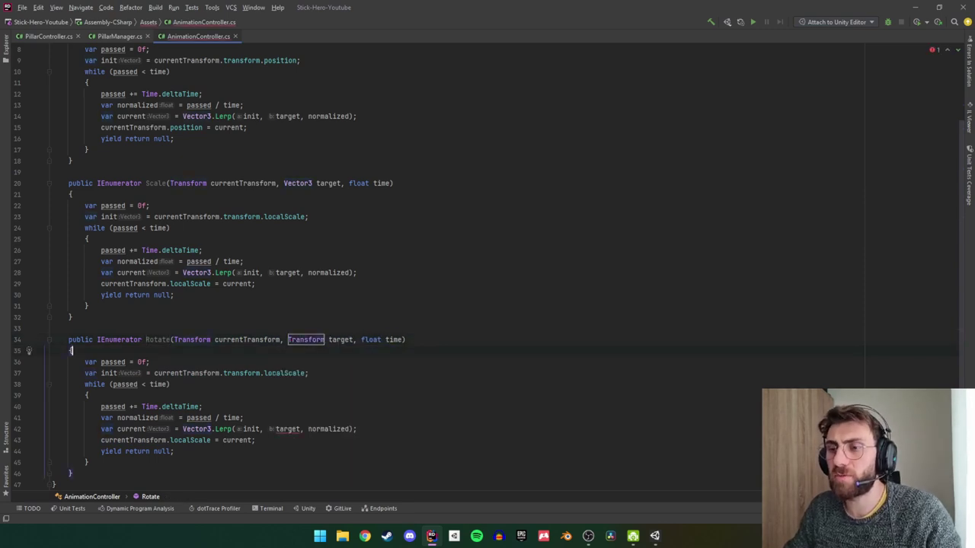
pyautogui.scroll(-1, 268, 376)
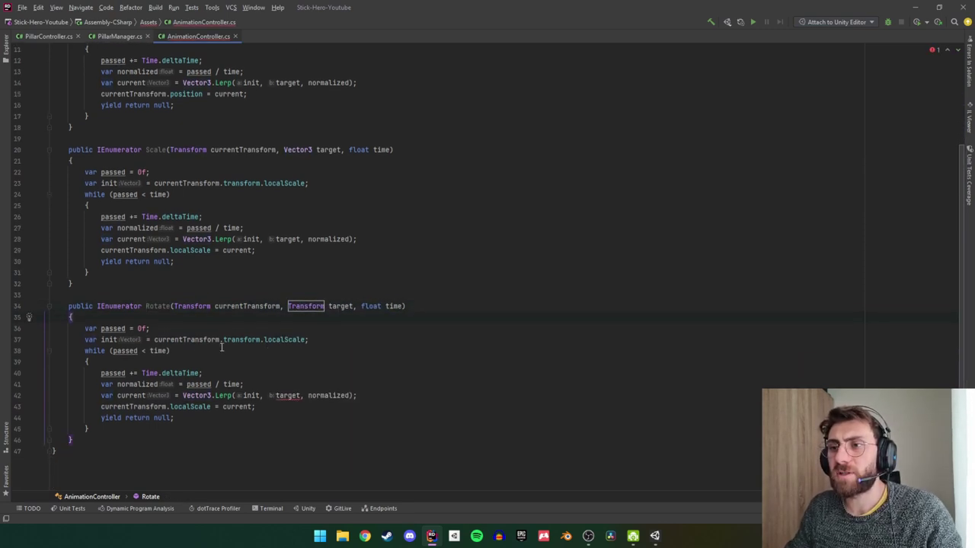
pyautogui.click(242, 340)
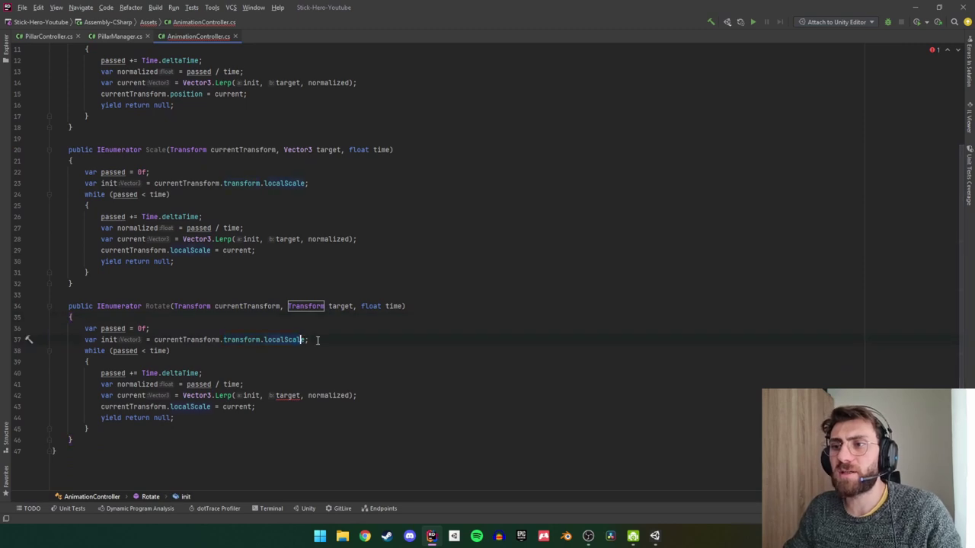
pyautogui.hotkey('ctrl', 'Left')
pyautogui.write('ro')
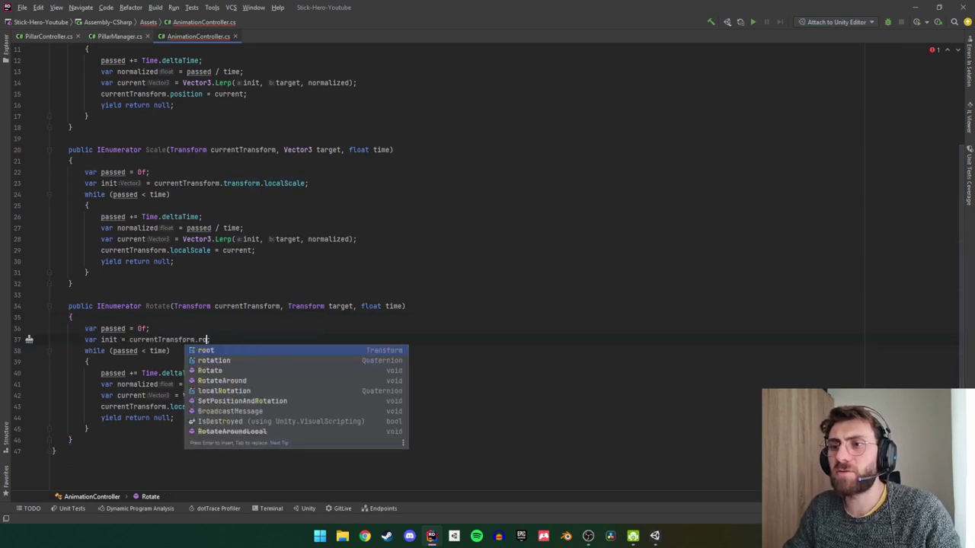
pyautogui.press('Return')
# Point the Lerp call from init toward target.rotation.
pyautogui.scroll(-1, 250, 348)
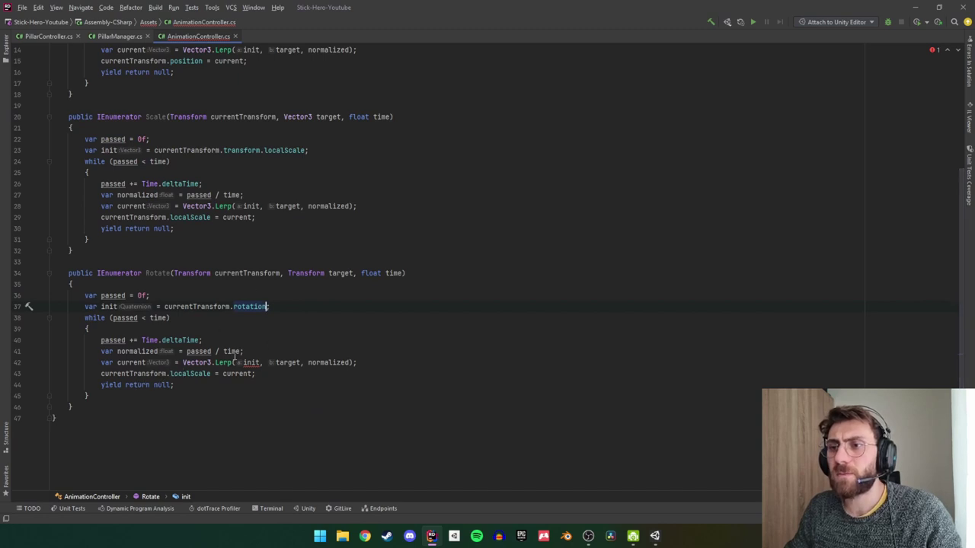
pyautogui.click(301, 363)
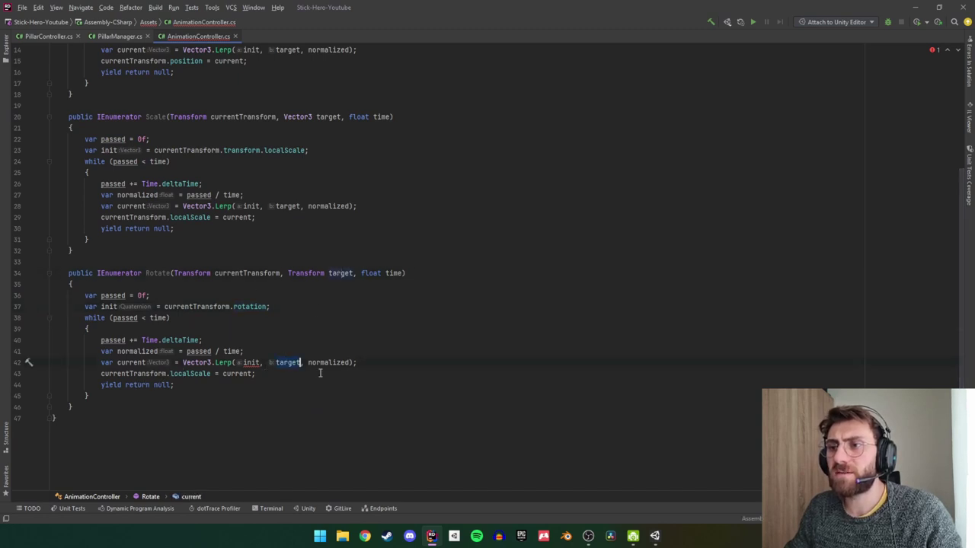
pyautogui.write('.r')
pyautogui.click(320, 375)
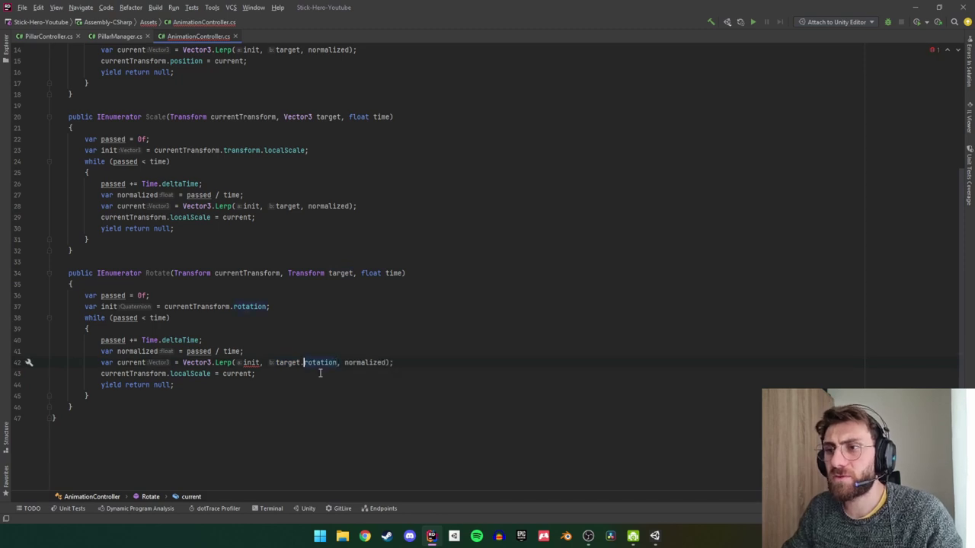
pyautogui.hotkey('ctrl', 'Left')
pyautogui.hotkey('ctrl', 'Right')
pyautogui.press('BackSpace')
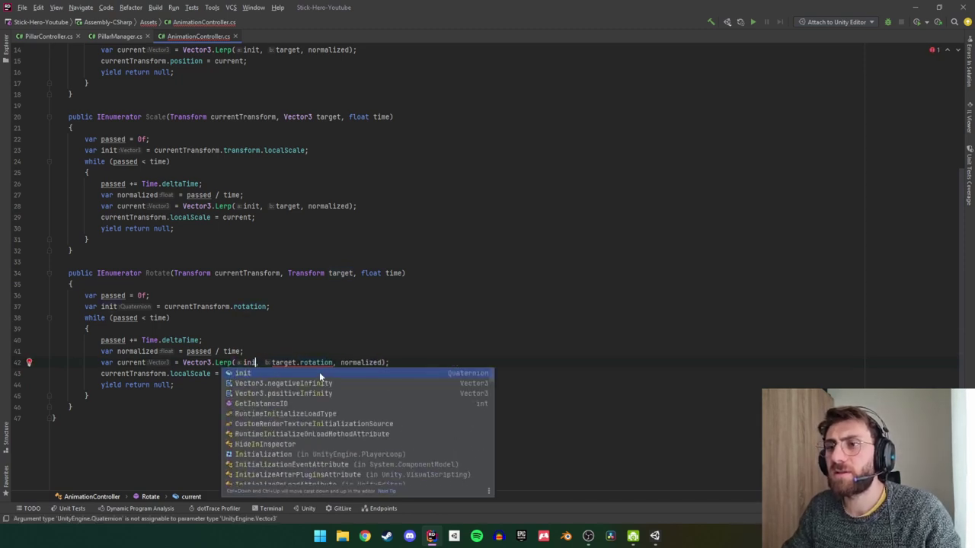
pyautogui.press('Return')
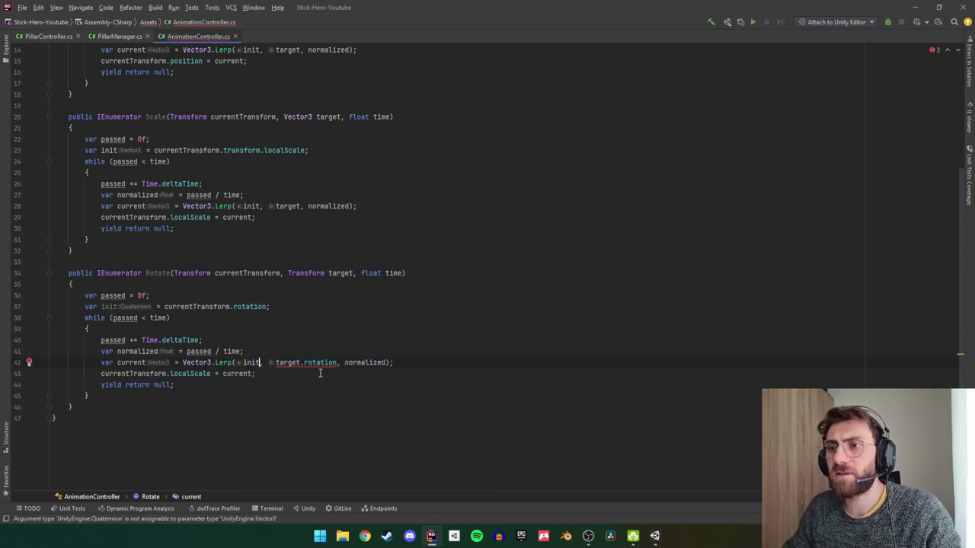
# Replace Vector3.Lerp with Quaternion.Lerp.
pyautogui.hotkey('ctrl', 'Left')
pyautogui.hotkey('ctrl', 'Left')
pyautogui.hotkey('ctrl', 'Left')
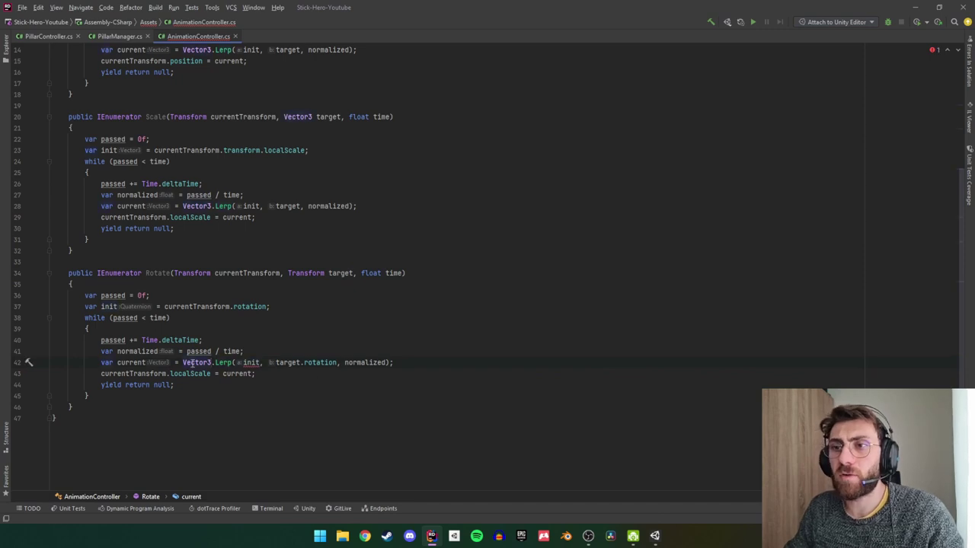
pyautogui.hotkey('ctrl', 'BackSpace')
pyautogui.write('qu')
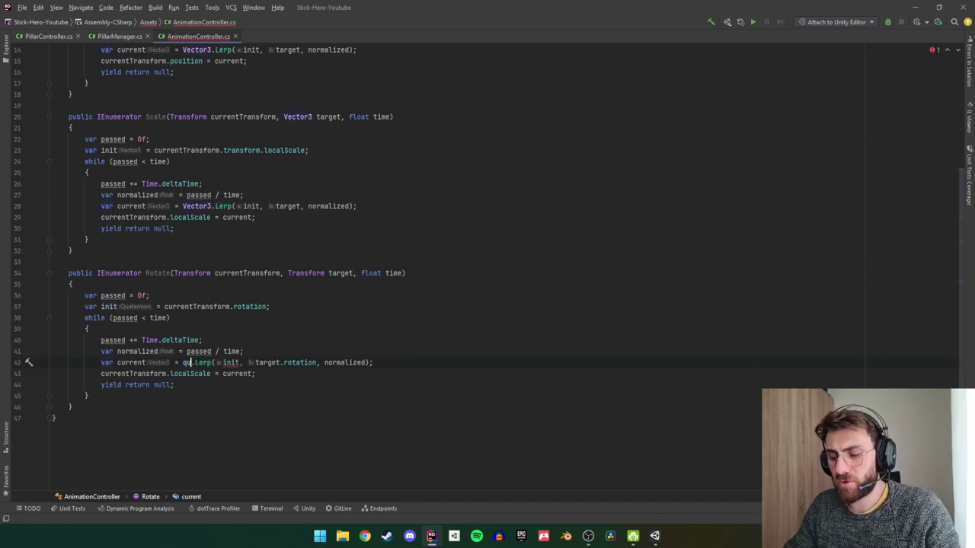
pyautogui.write('Q')
pyautogui.press('Return')
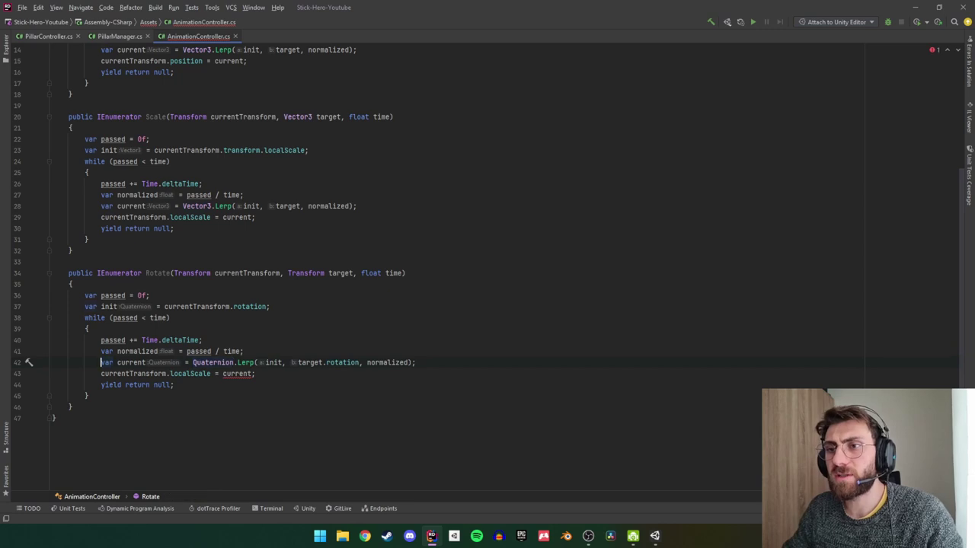
# Assign the Lerp result to currentTransform.rotation instead of localScale.
pyautogui.click(102, 373)
pyautogui.doubleClick(182, 373)
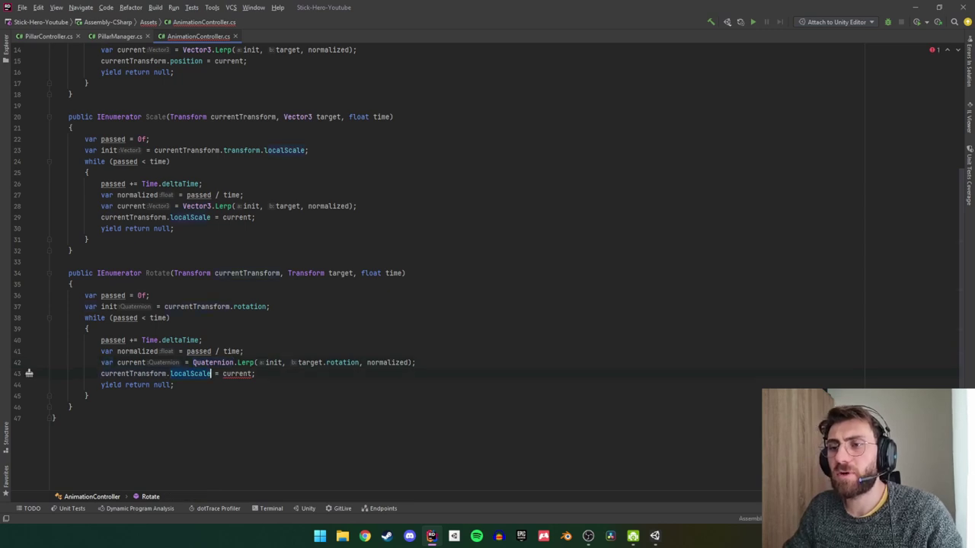
pyautogui.write('r')
pyautogui.press('Return')
pyautogui.press('Right')
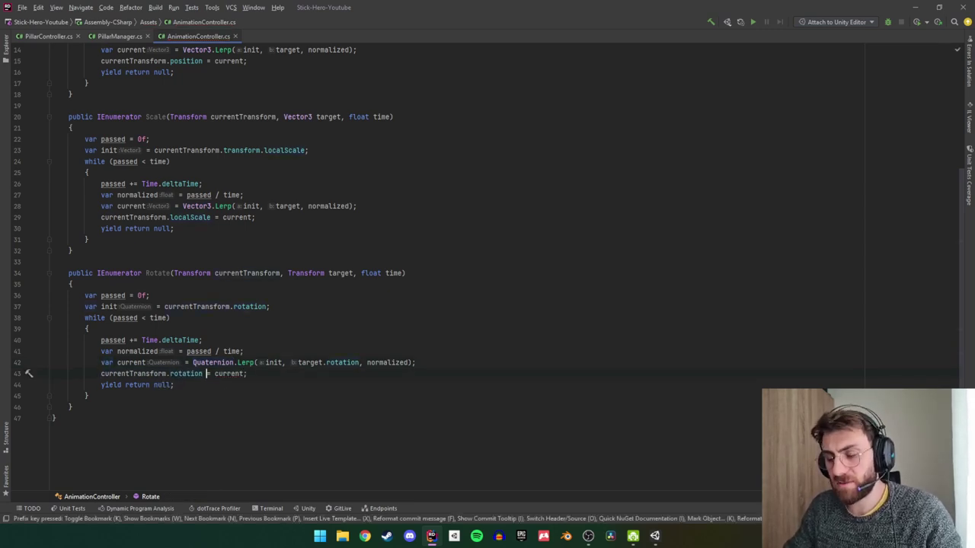
pyautogui.click(155, 284)
pyautogui.scroll(5, 155, 228)
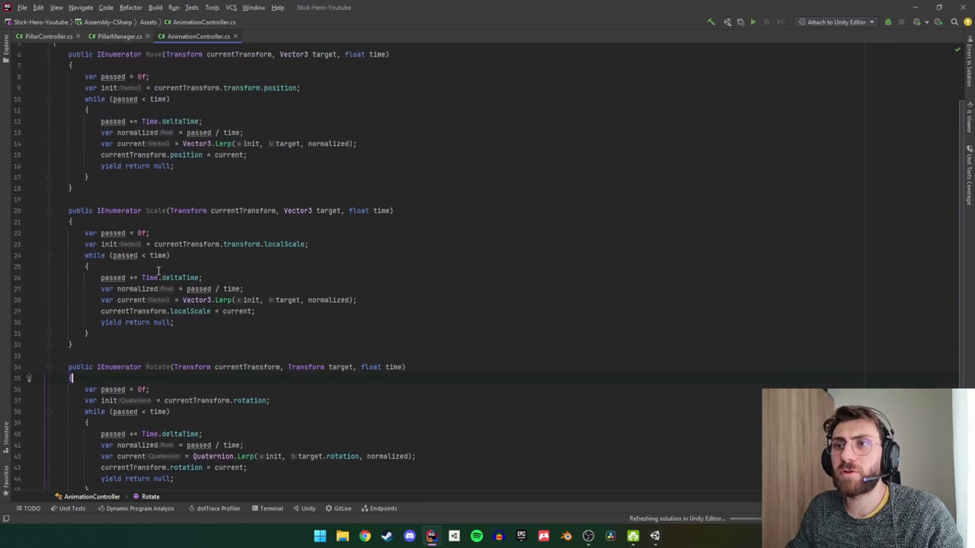
pyautogui.click(55, 104)
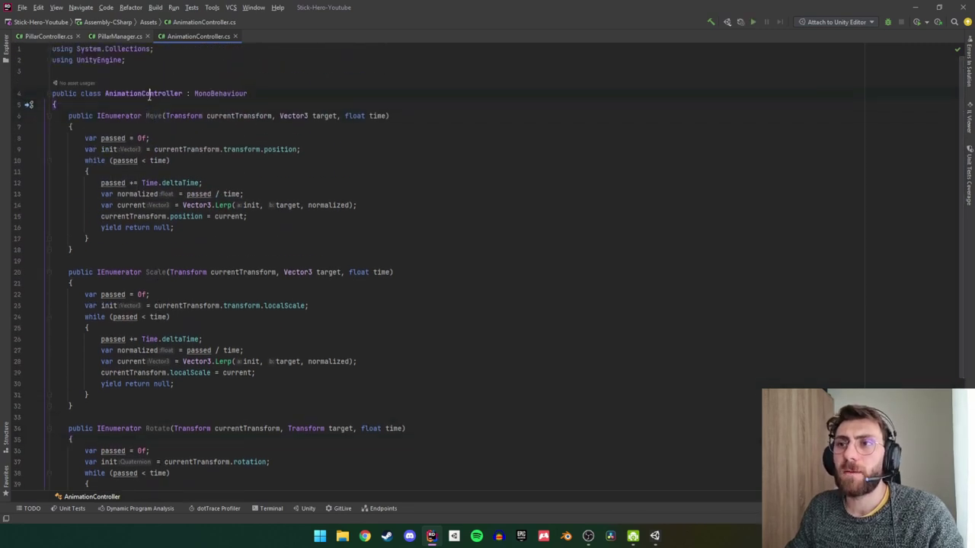
# In PillarManager.cs, add blank lines at the top of the class for a new field.
pyautogui.scroll(-1, 153, 164)
pyautogui.scroll(-2, 153, 163)
pyautogui.click(118, 36)
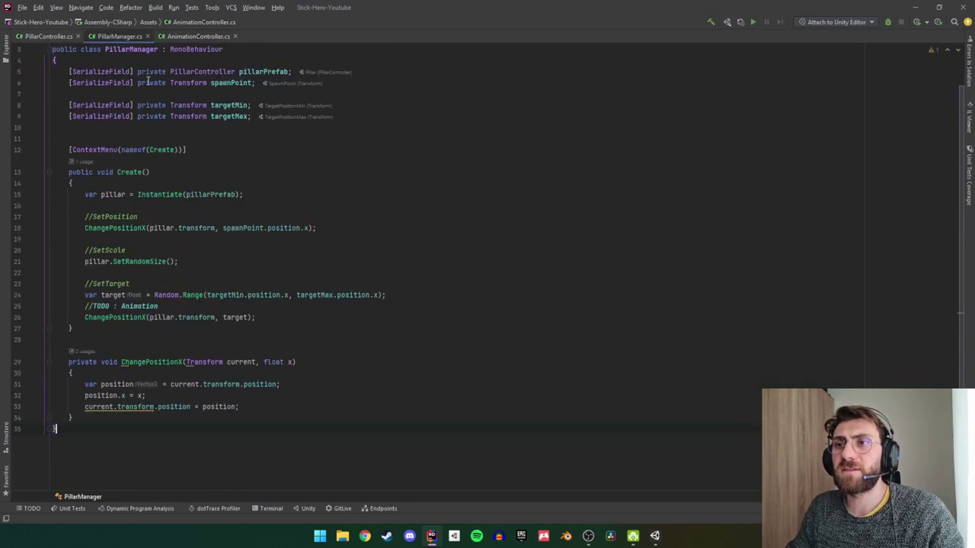
pyautogui.scroll(2, 199, 122)
pyautogui.click(199, 117)
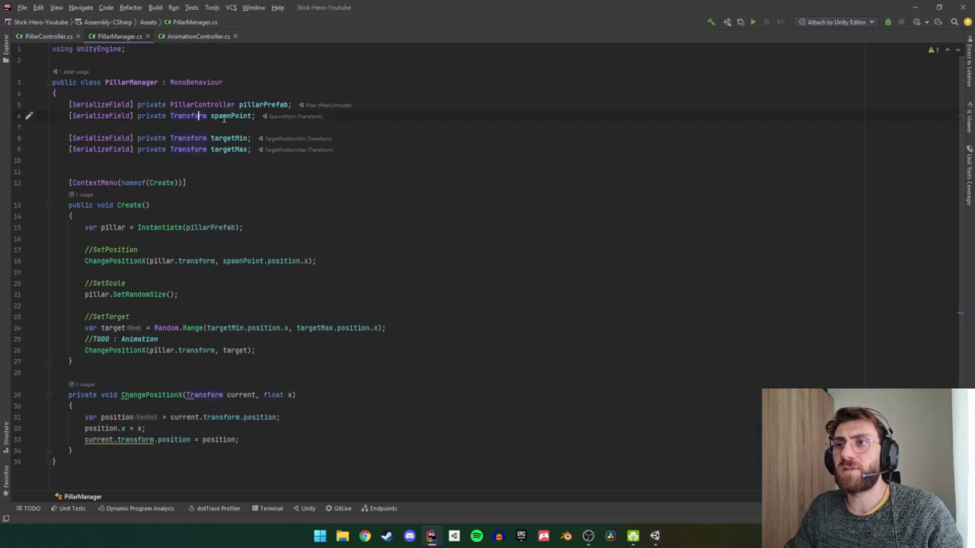
pyautogui.click(58, 93)
pyautogui.press('Return')
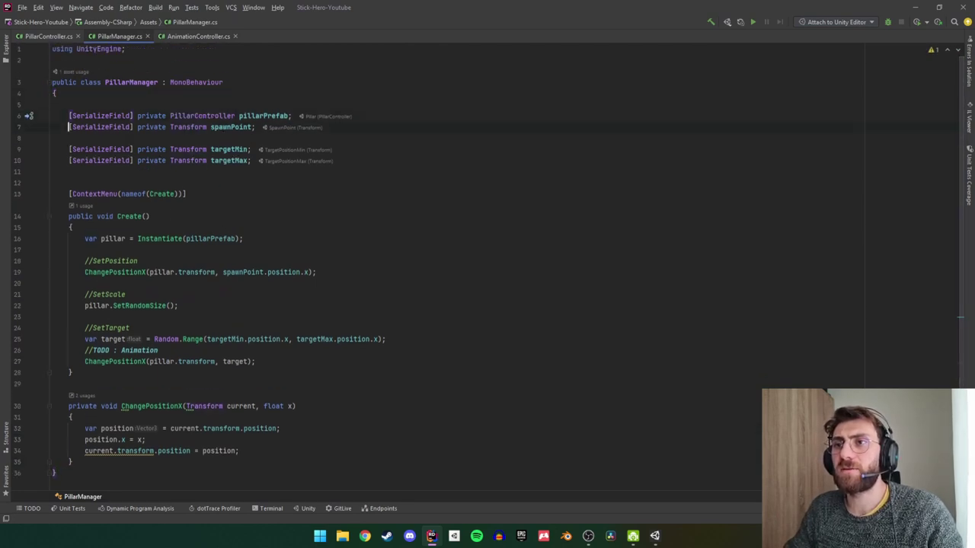
pyautogui.press('Return')
# Declare [SerializeField] private AnimationController animationController; using autocomplete.
pyautogui.write('[SerializeField]')
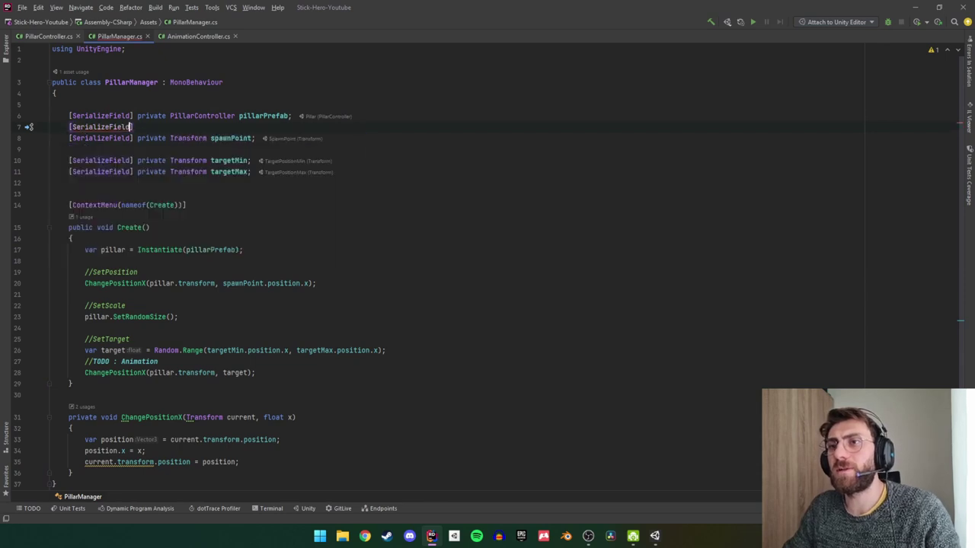
pyautogui.write(' private pl')
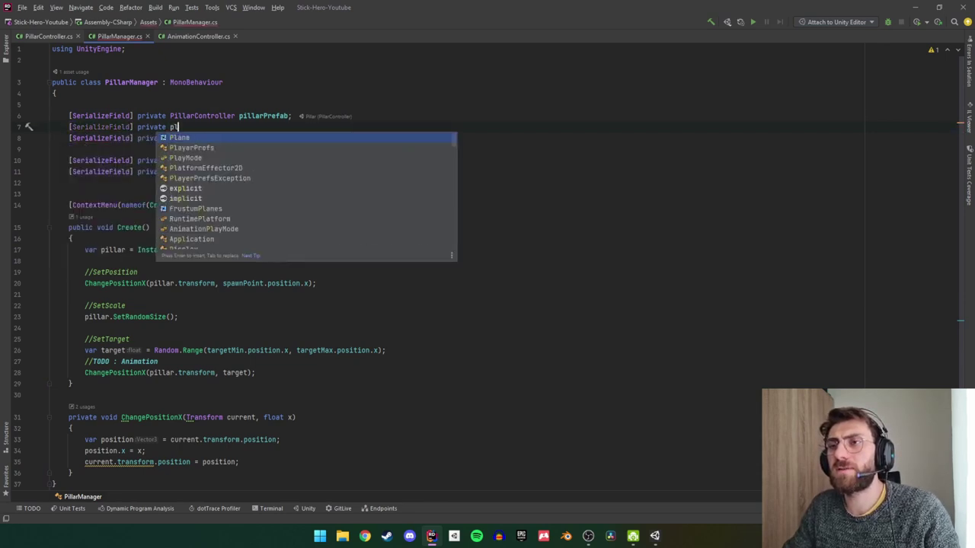
pyautogui.press('BackSpace')
pyautogui.press('BackSpace')
pyautogui.write('animati')
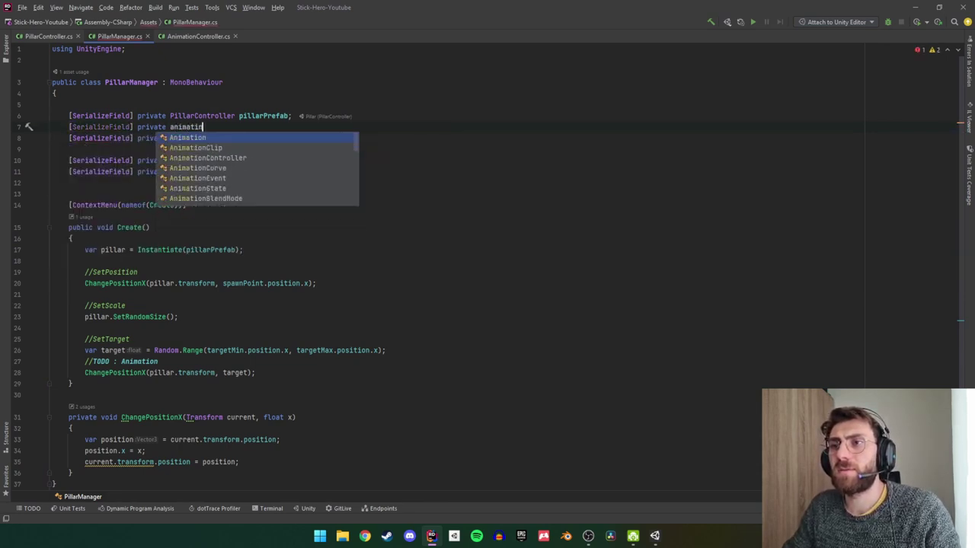
pyautogui.write('oncu')
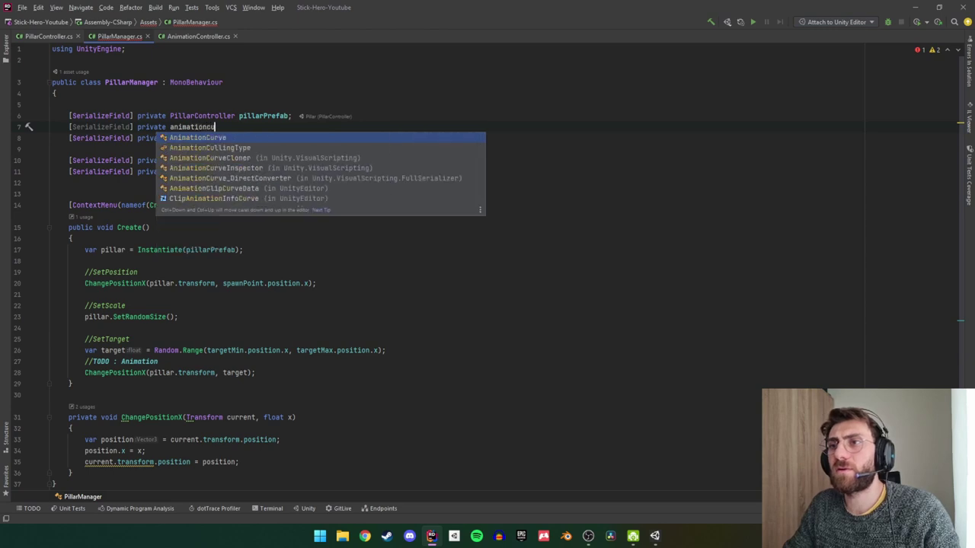
pyautogui.press('BackSpace')
pyautogui.write('on')
pyautogui.press('Return')
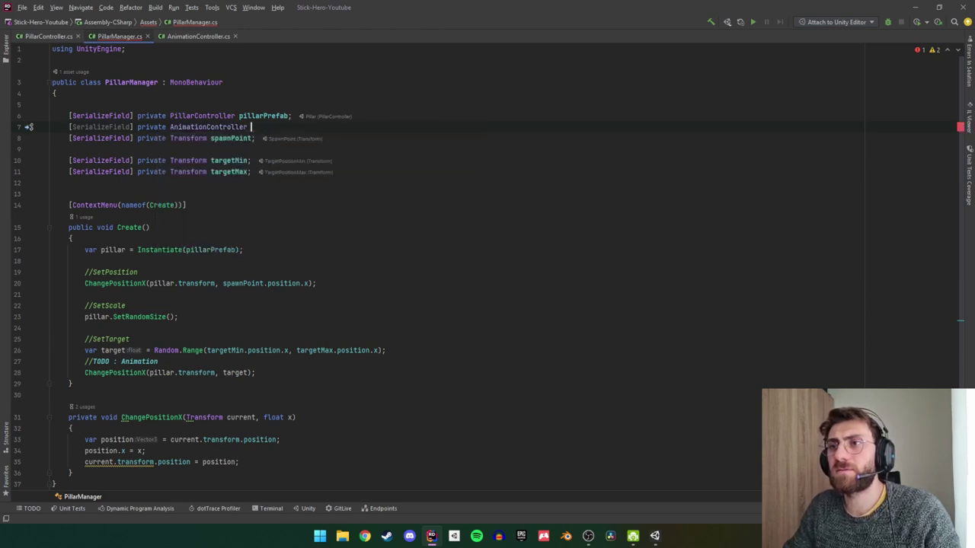
pyautogui.write('an')
pyautogui.press('Return')
pyautogui.write(';')
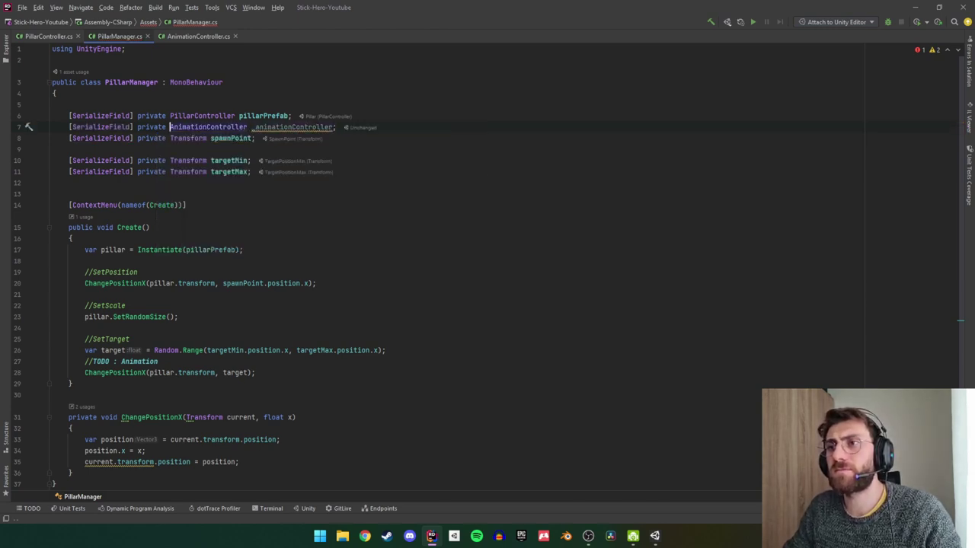
pyautogui.click(251, 127)
pyautogui.scroll(-2, 118, 295)
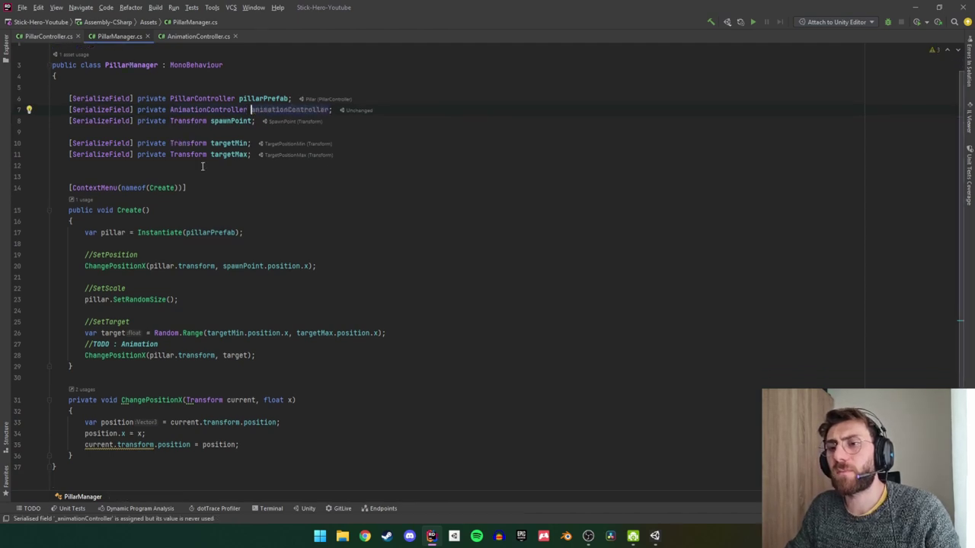
# Replace the TODO Animation comment with var move = animationController.Move(...).
pyautogui.click(118, 296)
pyautogui.press('End')
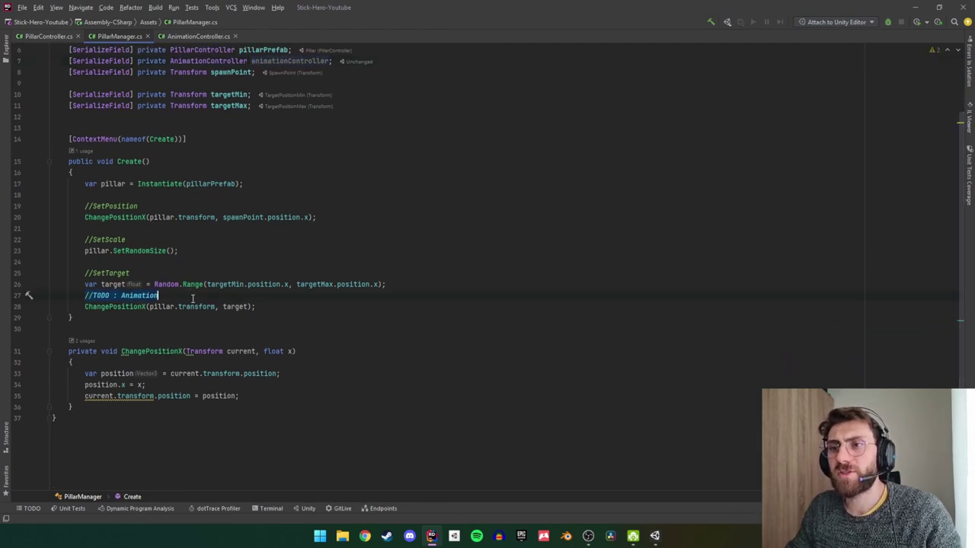
pyautogui.scroll(1, 193, 298)
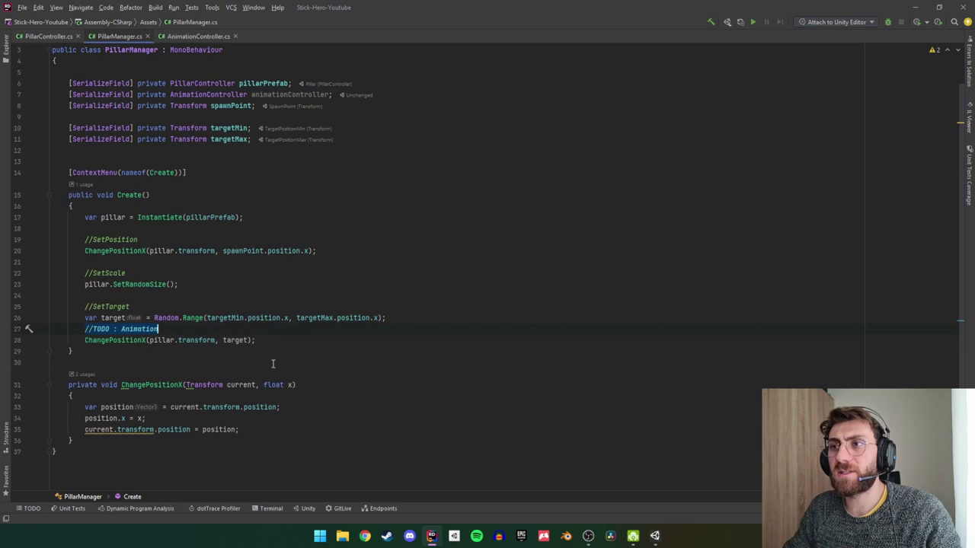
pyautogui.write('ani')
pyautogui.press('Return')
pyautogui.write('.')
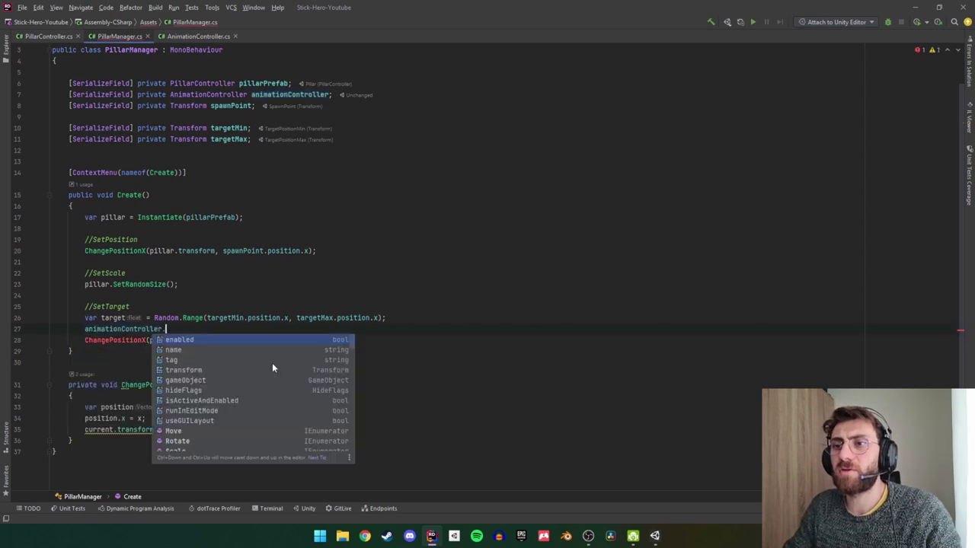
pyautogui.write('mo')
pyautogui.press('Return')
pyautogui.press('Home')
pyautogui.write('var ')
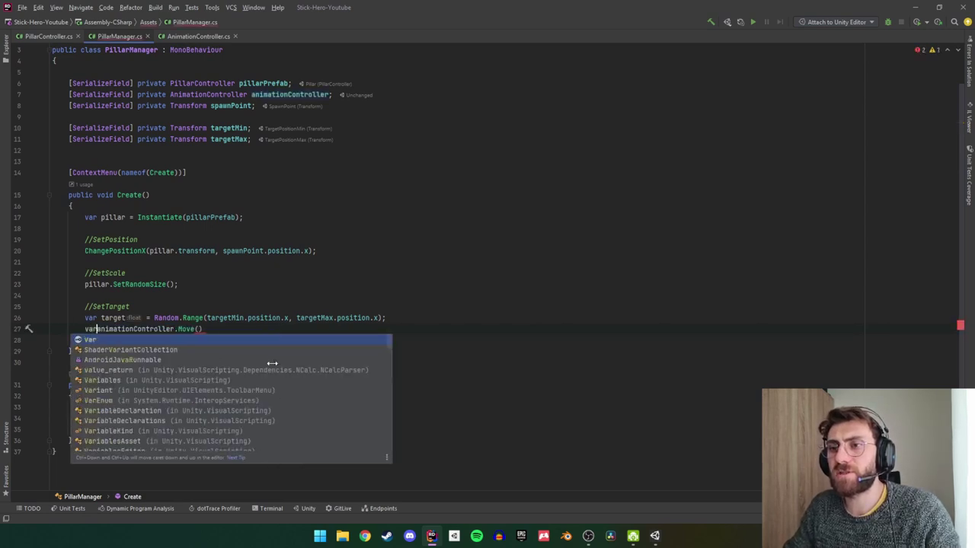
pyautogui.write('move =')
pyautogui.press('End')
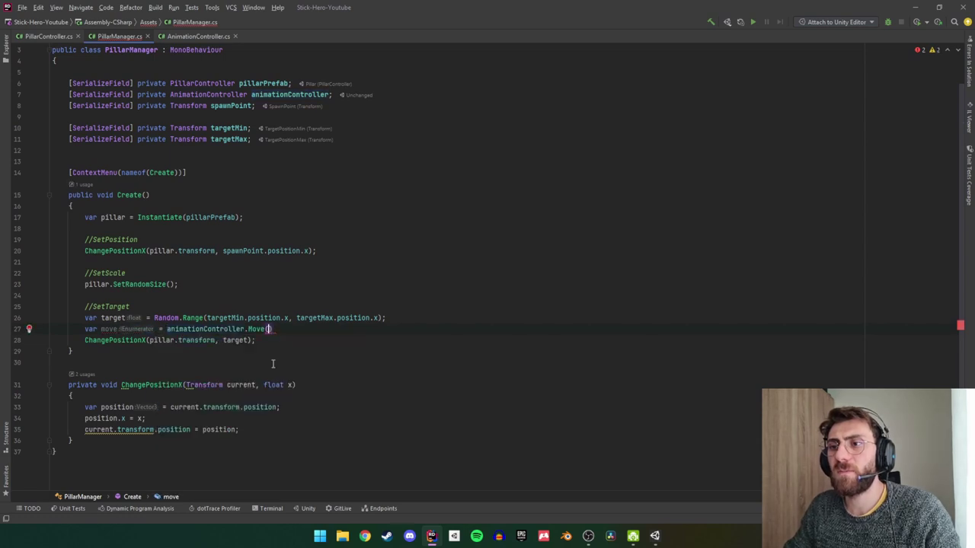
pyautogui.press('End')
# Add StartCoroutine(move); on the line below.
pyautogui.press('Return')
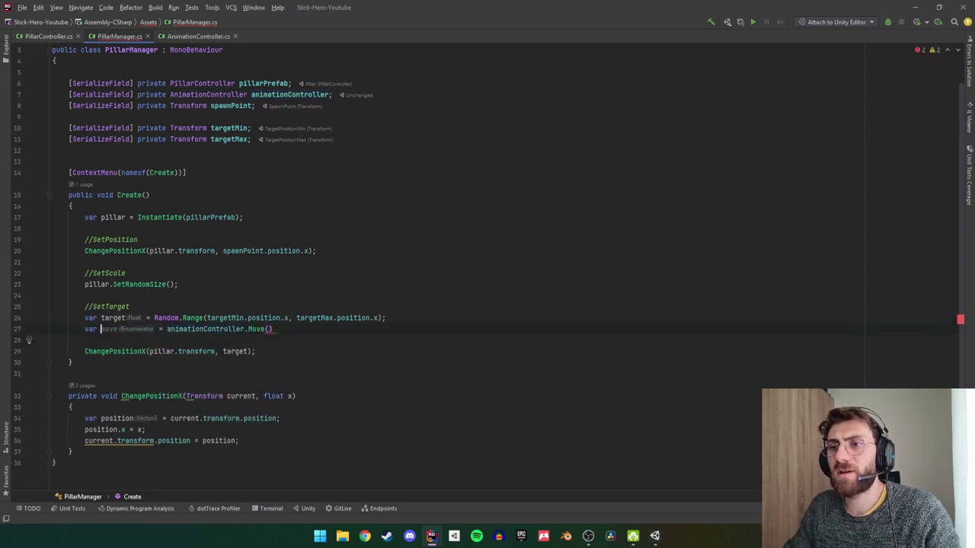
pyautogui.press('Down')
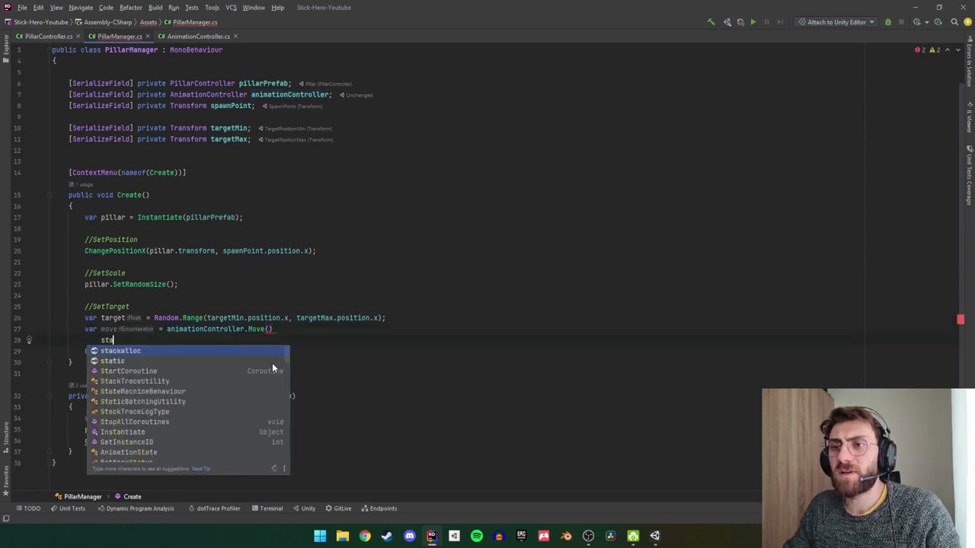
pyautogui.write('StartCoroutine(mo')
pyautogui.press('Return')
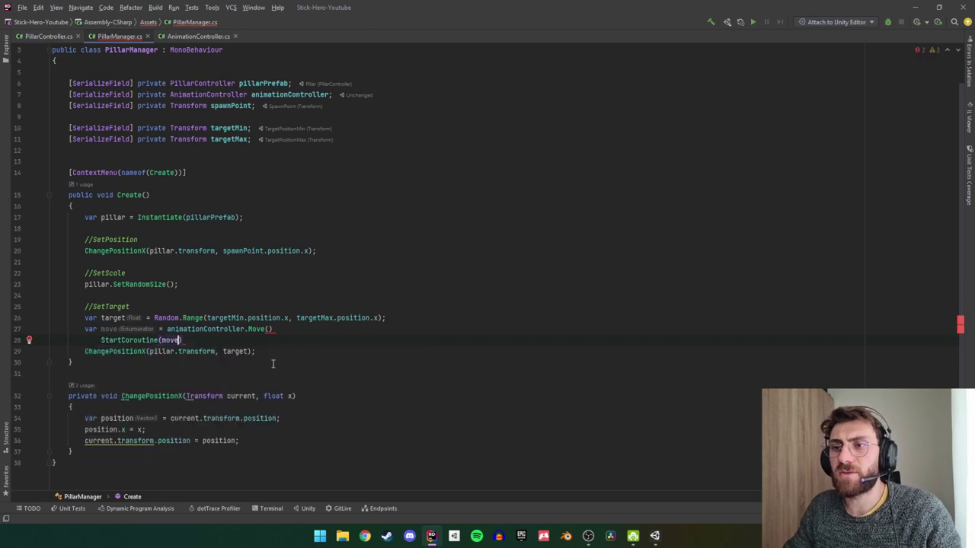
pyautogui.write(';')
# Pass pillar and target as the Move call's first arguments.
pyautogui.press('Up')
pyautogui.press('End')
pyautogui.write(';')
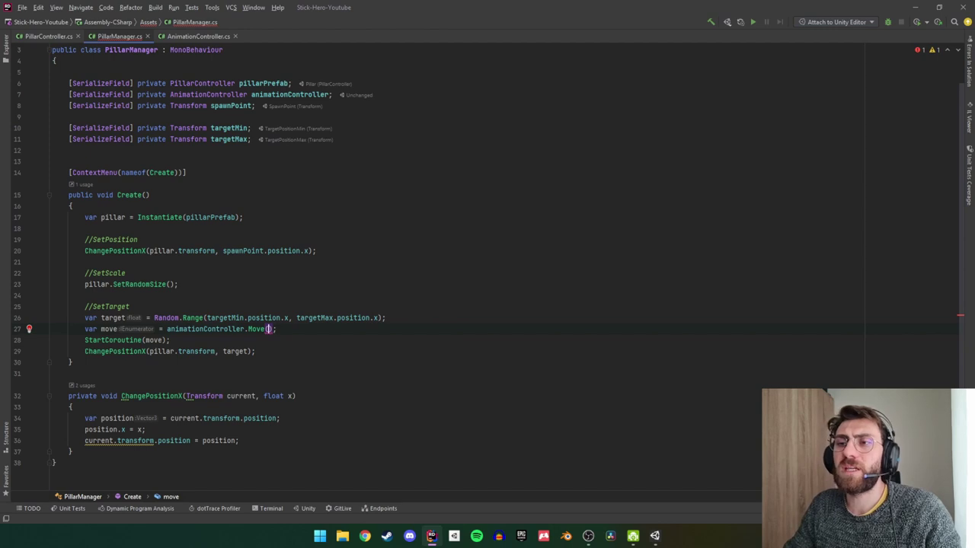
pyautogui.write('pillar')
pyautogui.write(',')
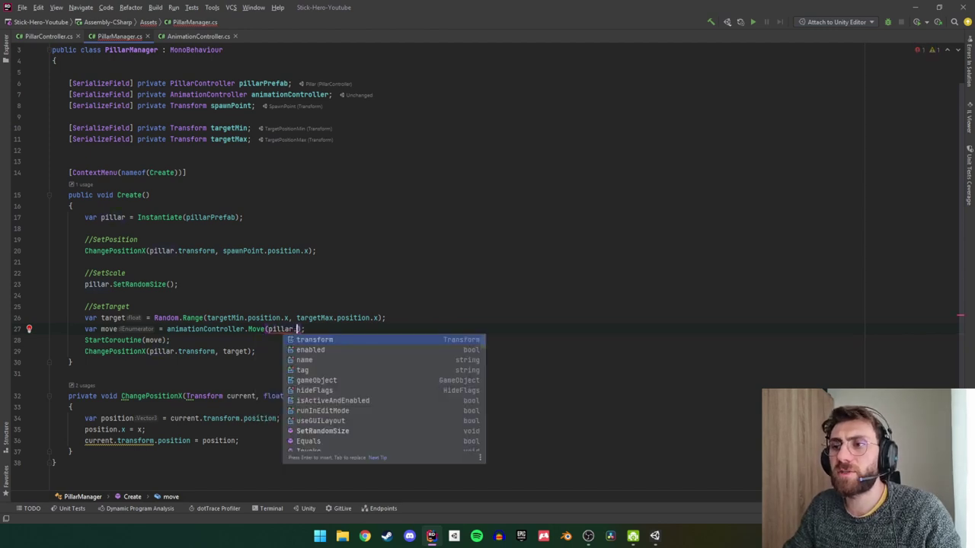
pyautogui.press('Down')
pyautogui.press('Down')
pyautogui.press('Left')
pyautogui.press('Left')
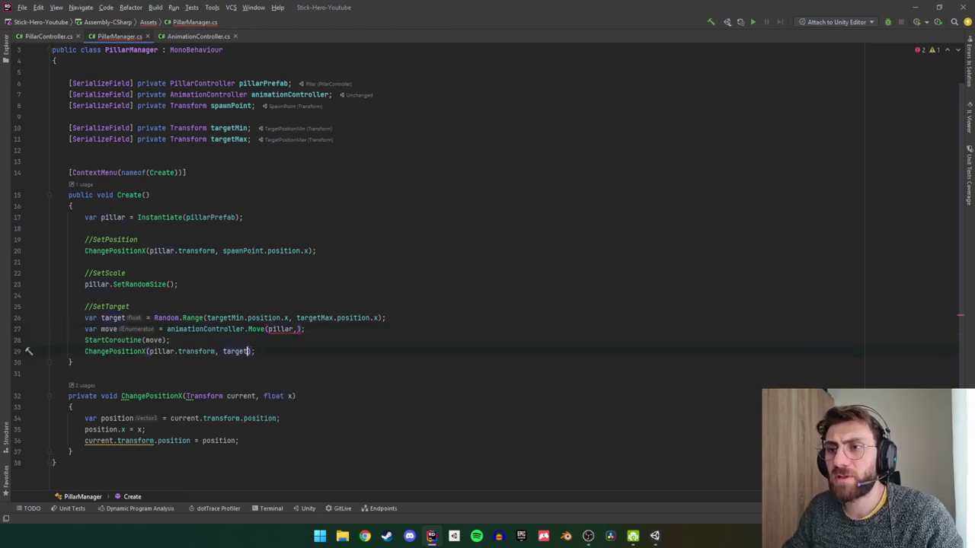
pyautogui.write('target')
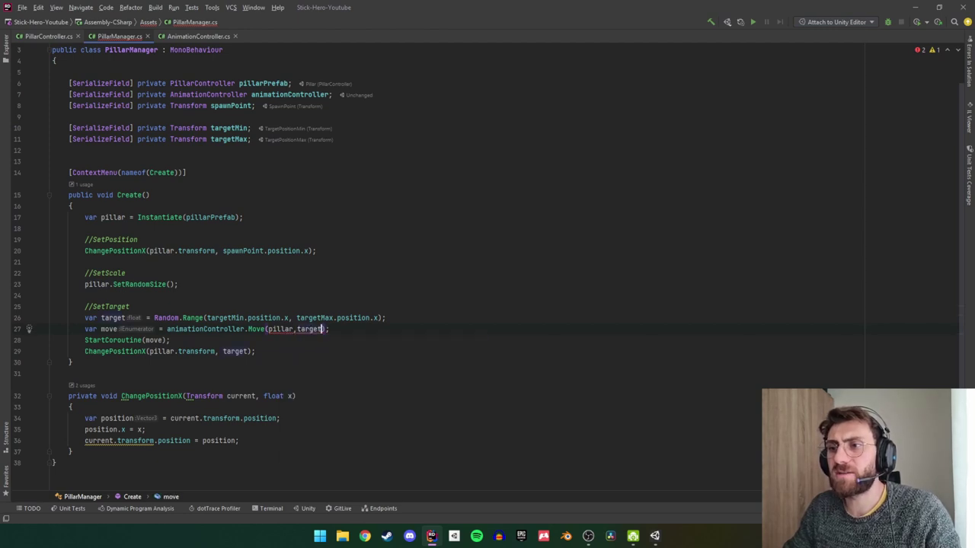
pyautogui.write(',')
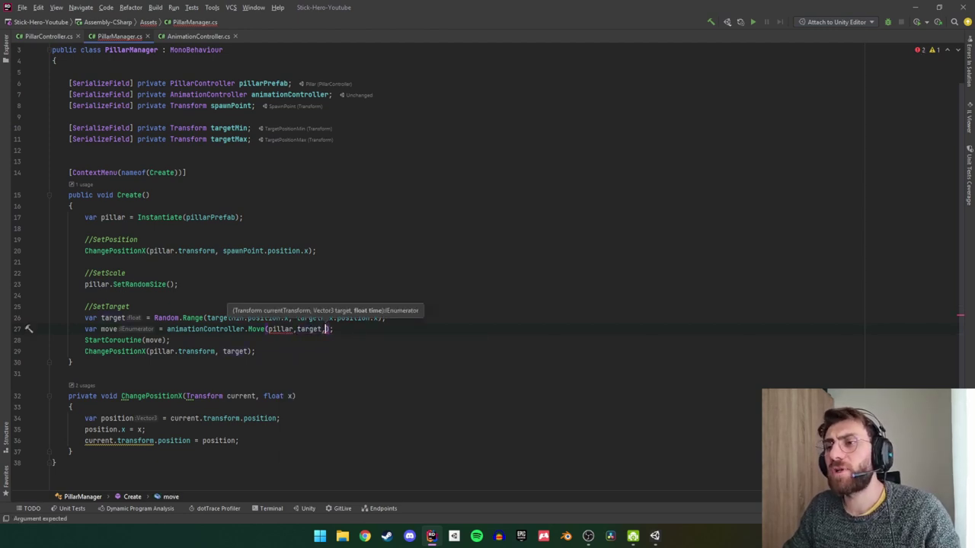
pyautogui.click(176, 35)
pyautogui.scroll(2, 169, 70)
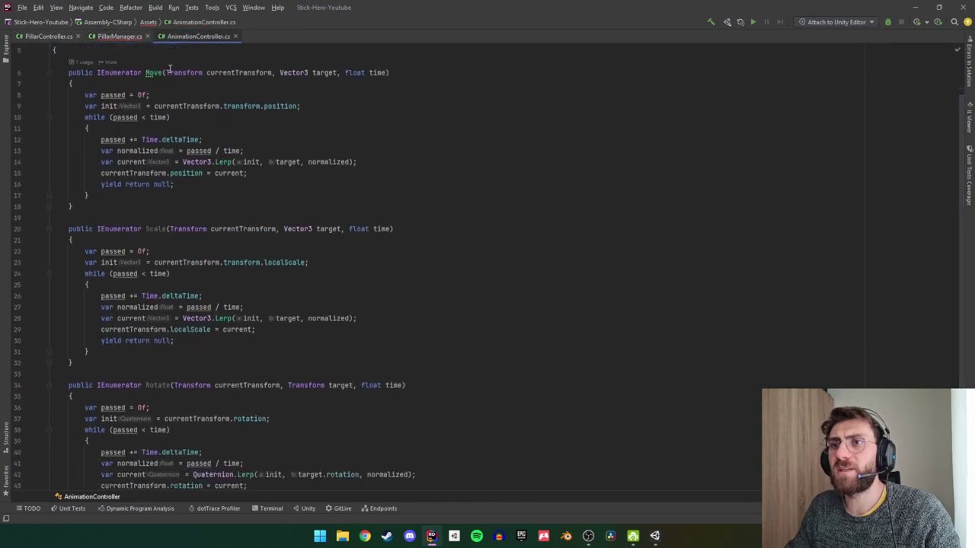
# Add [SerializeField] private float animationTime; at the top of AnimationController.
pyautogui.scroll(2, 169, 71)
pyautogui.click(57, 104)
pyautogui.press('Return')
pyautogui.press('Return')
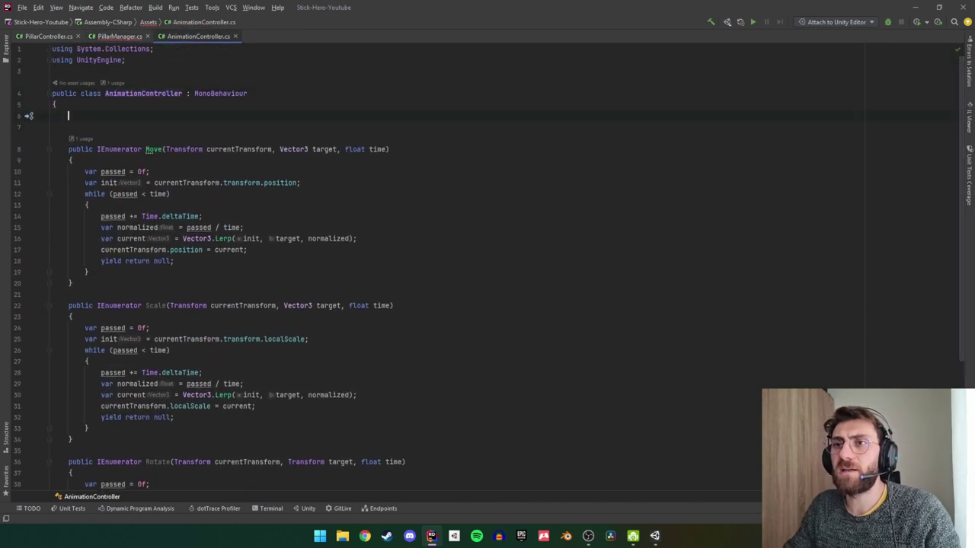
pyautogui.write('[se')
pyautogui.press('Return')
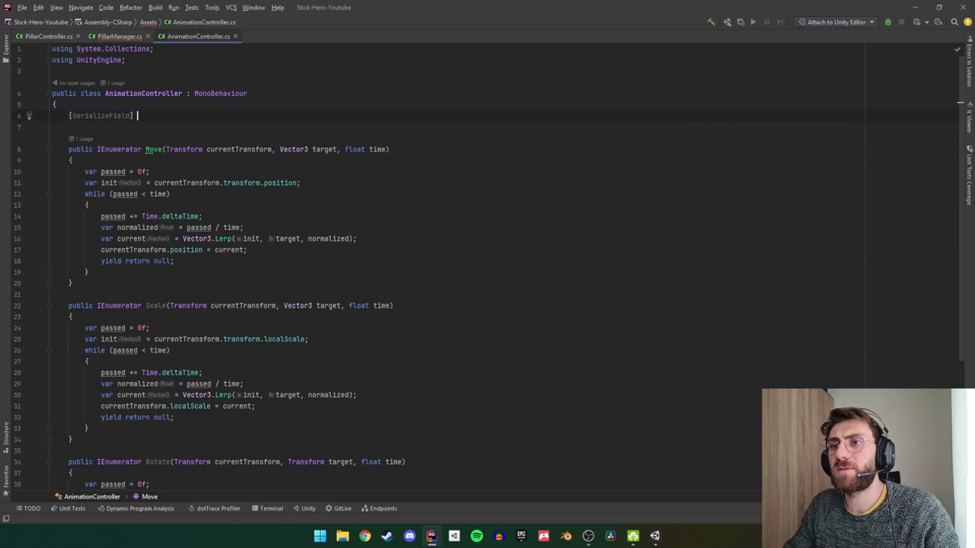
pyautogui.write('priva')
pyautogui.press('Return')
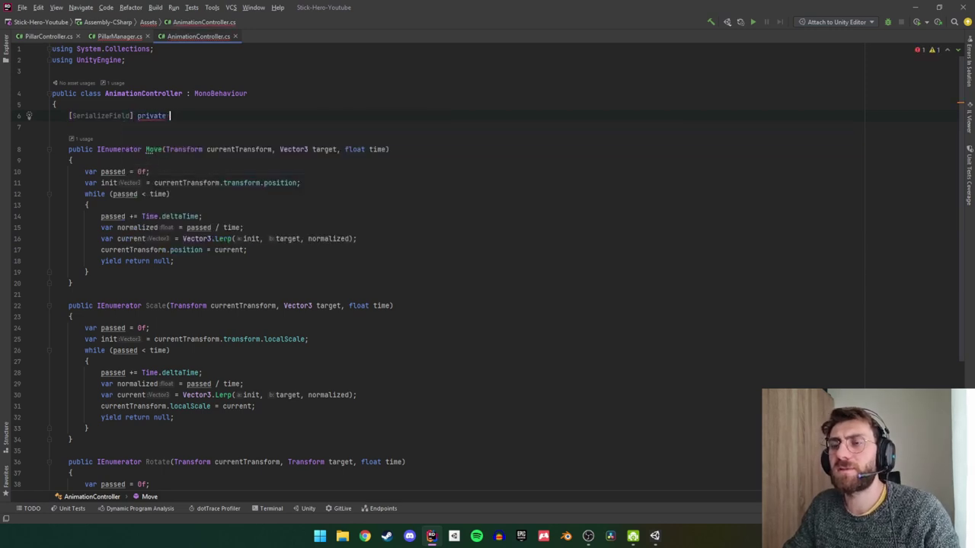
pyautogui.write('float')
pyautogui.press('Return')
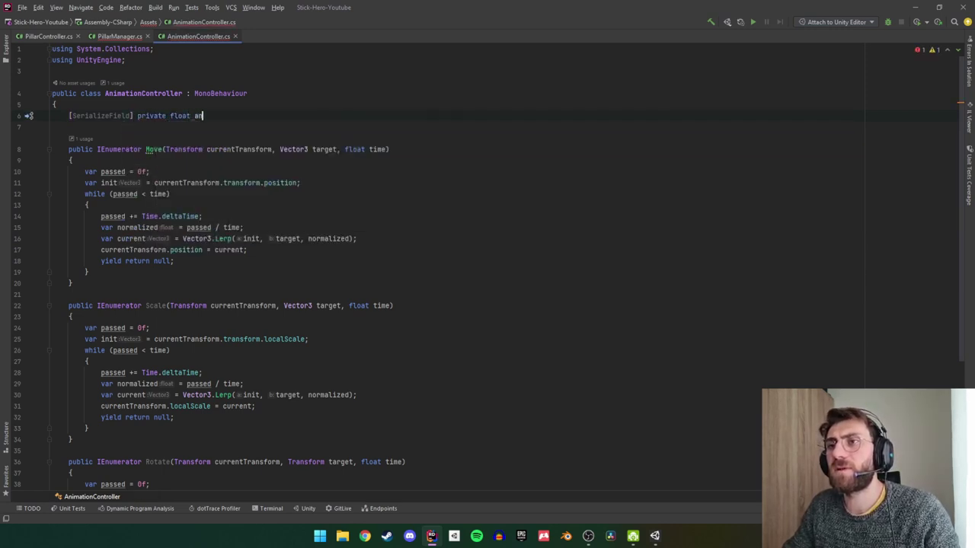
pyautogui.write('imationTime;')
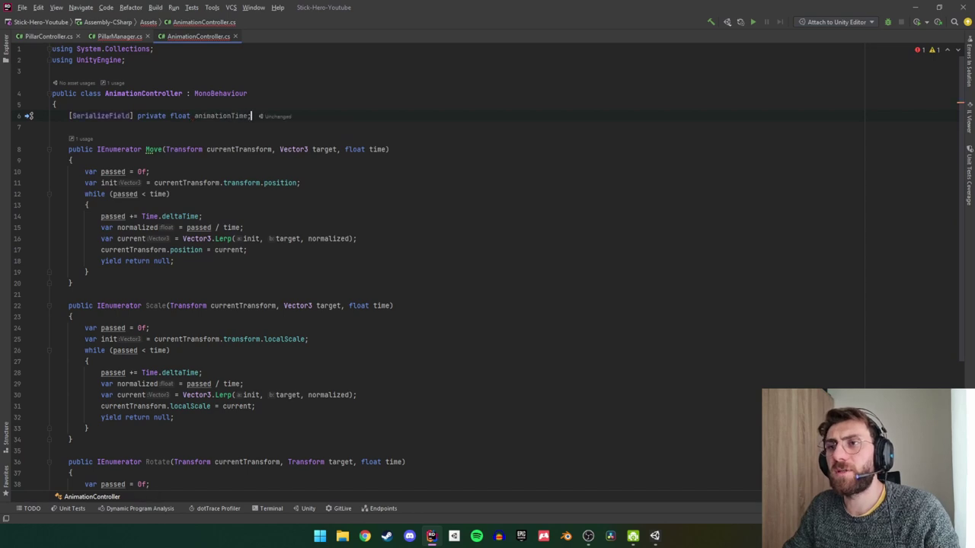
pyautogui.press('Down')
pyautogui.press('Down')
# Give the time parameter of Move, Scale and Rotate a default of = 0.
pyautogui.press('End')
pyautogui.write('= 0')
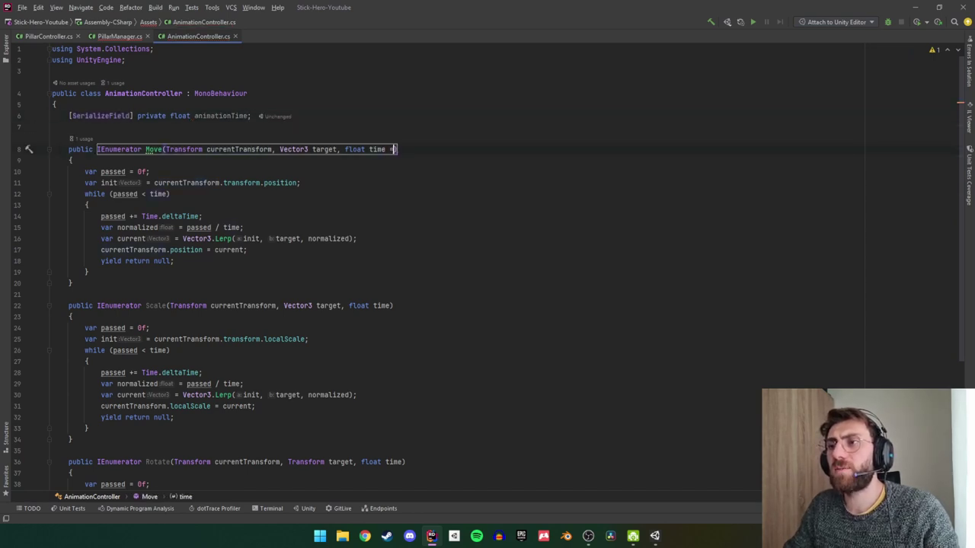
pyautogui.click(301, 183)
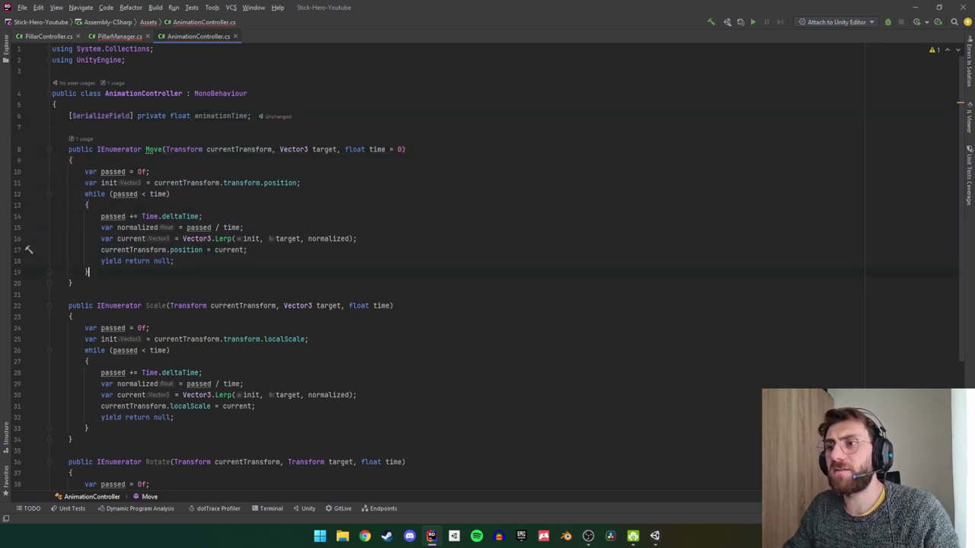
pyautogui.click(387, 306)
pyautogui.write('= 0')
pyautogui.press('Down')
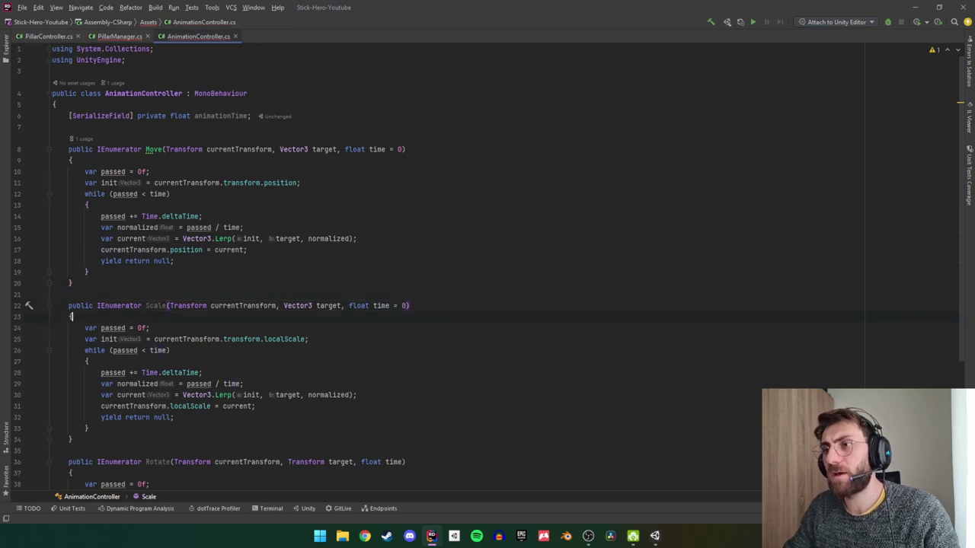
pyautogui.click(88, 361)
pyautogui.click(406, 462)
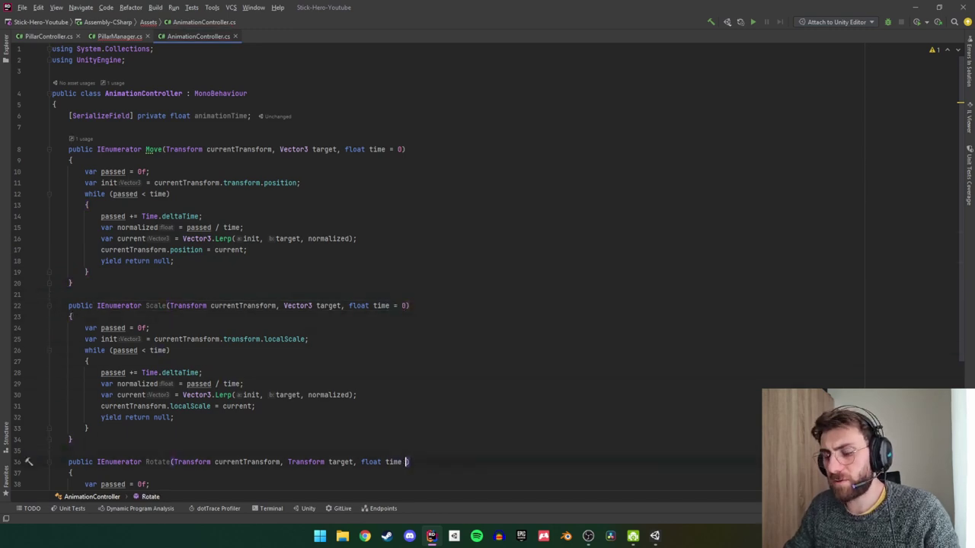
pyautogui.write('= 0')
pyautogui.click(244, 384)
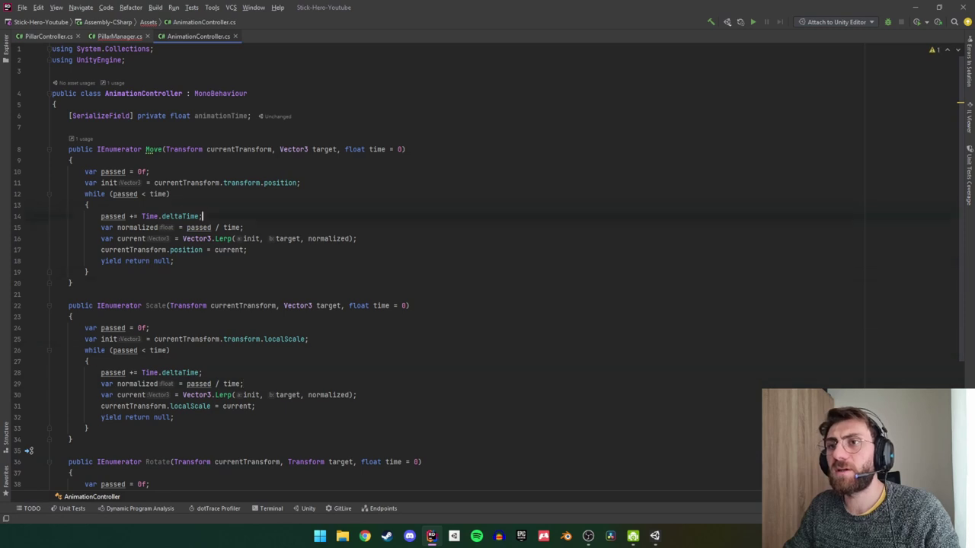
pyautogui.click(73, 159)
# Start Move with time = time == 0 ? animationTime : time;.
pyautogui.press('Return')
pyautogui.write('time ')
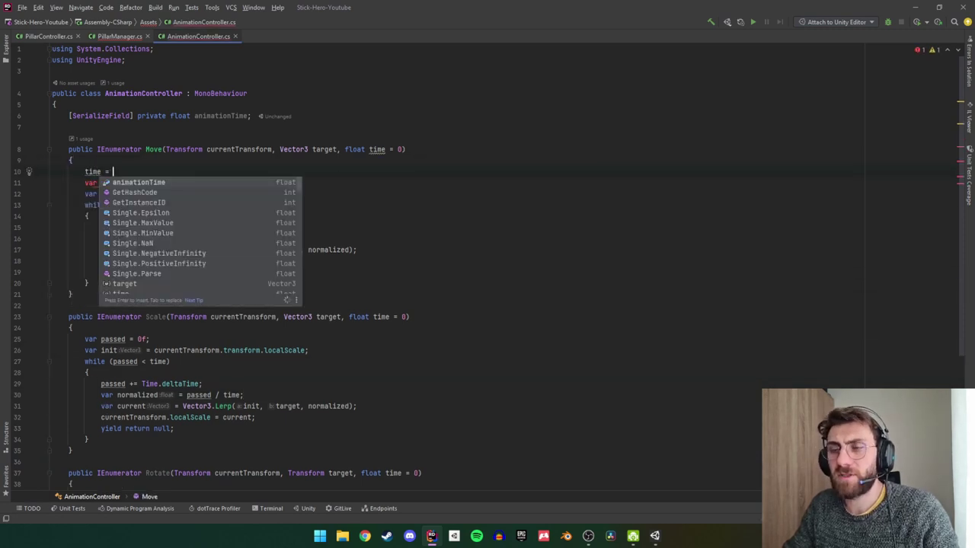
pyautogui.write('= time ')
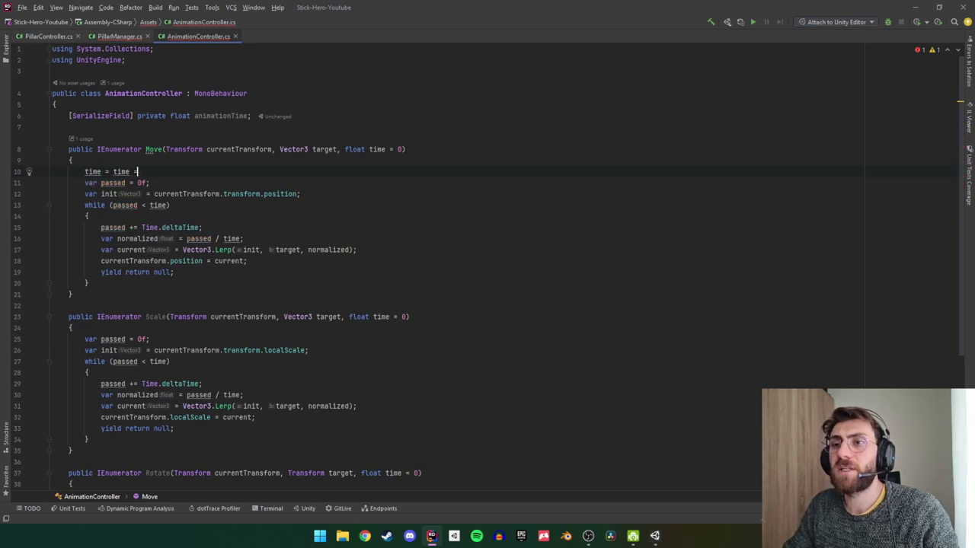
pyautogui.write('= 0')
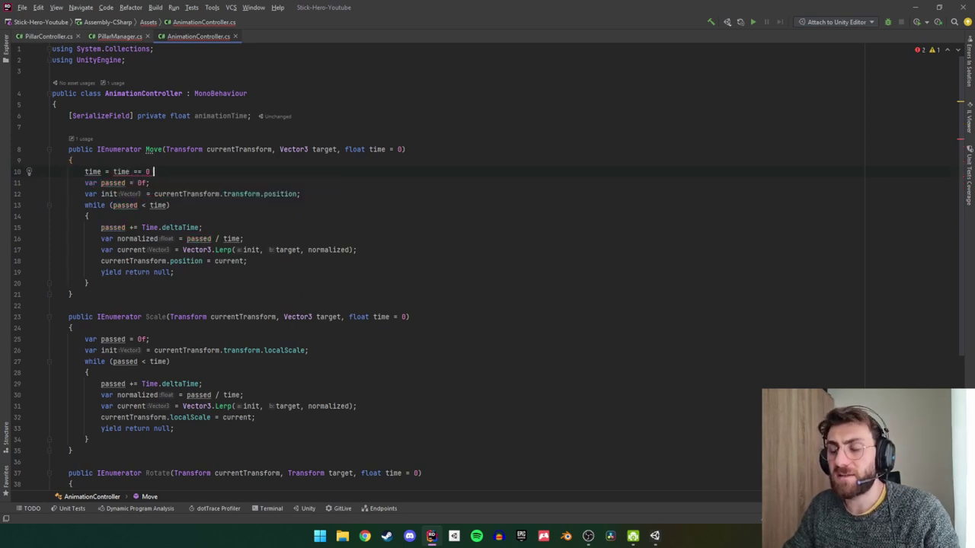
pyautogui.write(' ?')
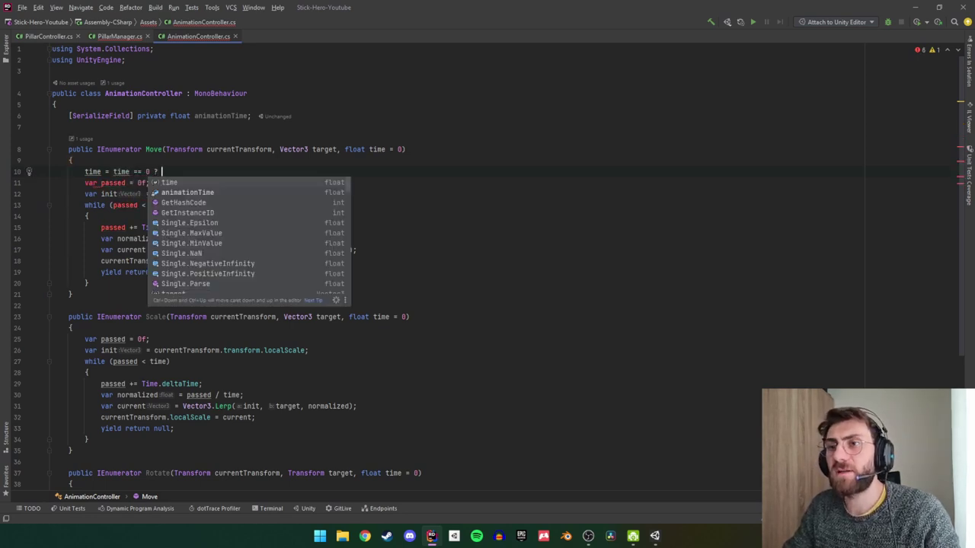
pyautogui.write('?an')
pyautogui.press('Return')
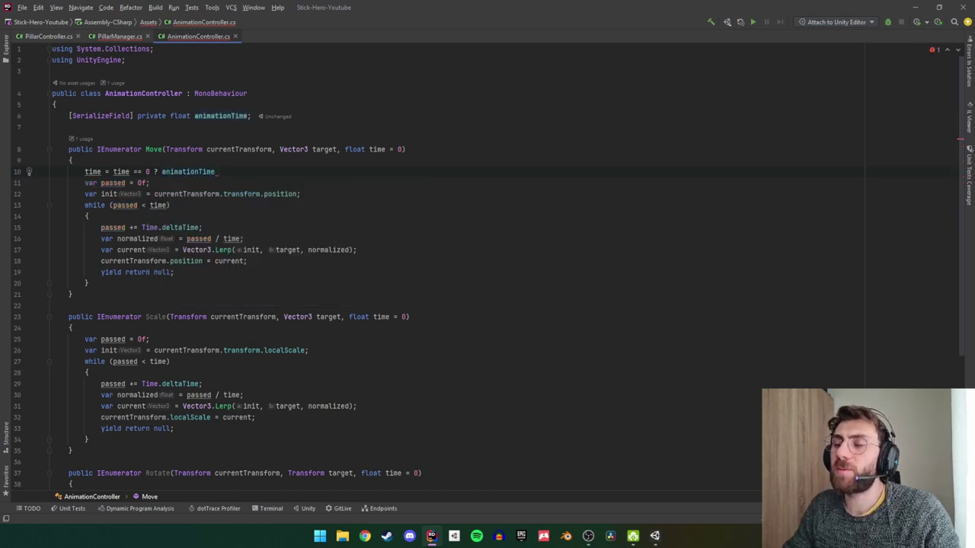
pyautogui.write(' : t')
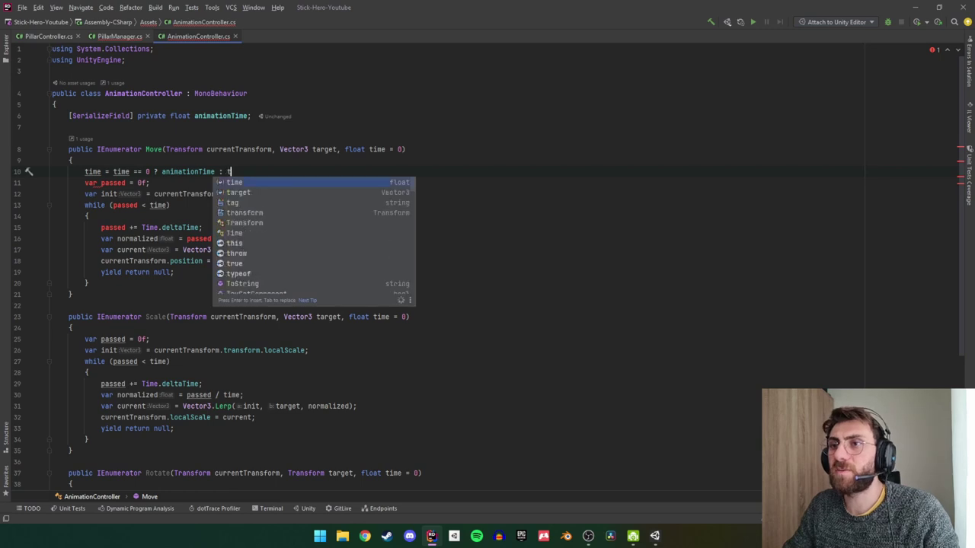
pyautogui.press('Return')
pyautogui.write(';')
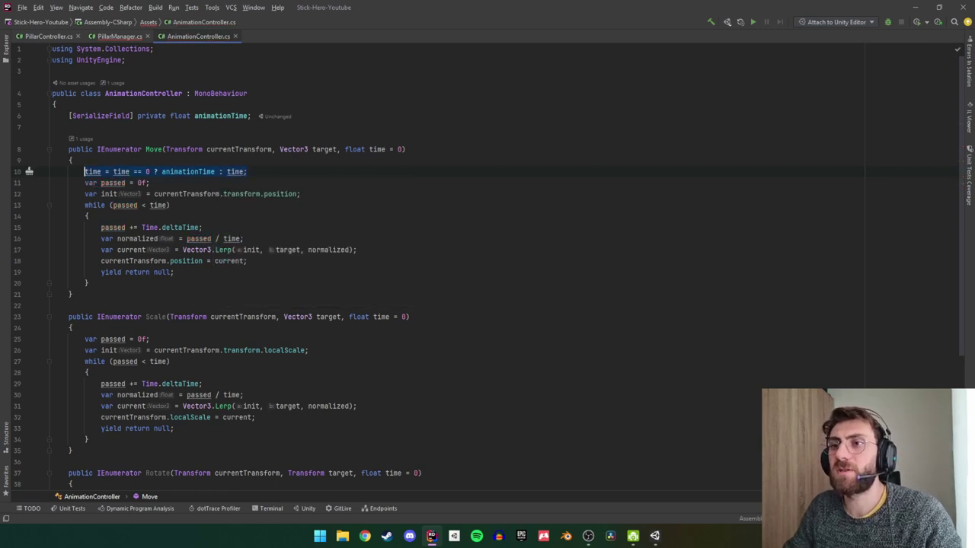
# Paste the same time fallback line at the top of Scale and Rotate.
pyautogui.click(150, 183)
pyautogui.click(53, 306)
pyautogui.press('Down')
pyautogui.press('Down')
pyautogui.press('Down')
pyautogui.hotkey('ctrl', 'v')
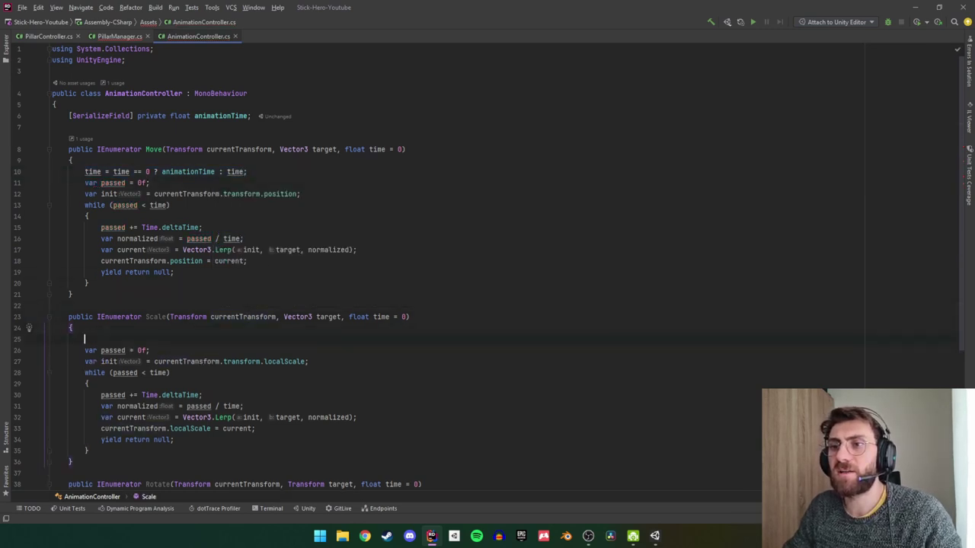
pyautogui.scroll(-2, 243, 418)
pyautogui.click(247, 439)
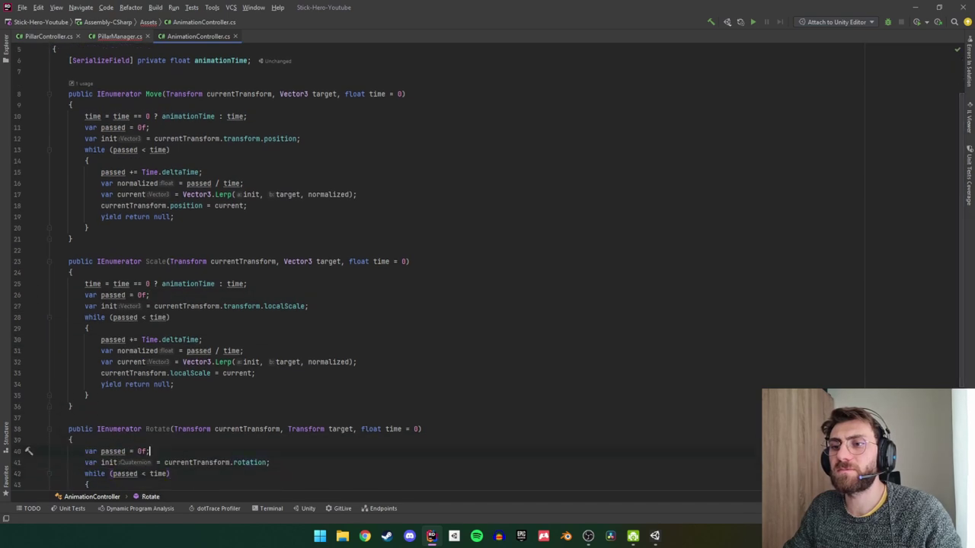
pyautogui.press('Return')
pyautogui.write('time = time == 0 ? animationTime : time;')
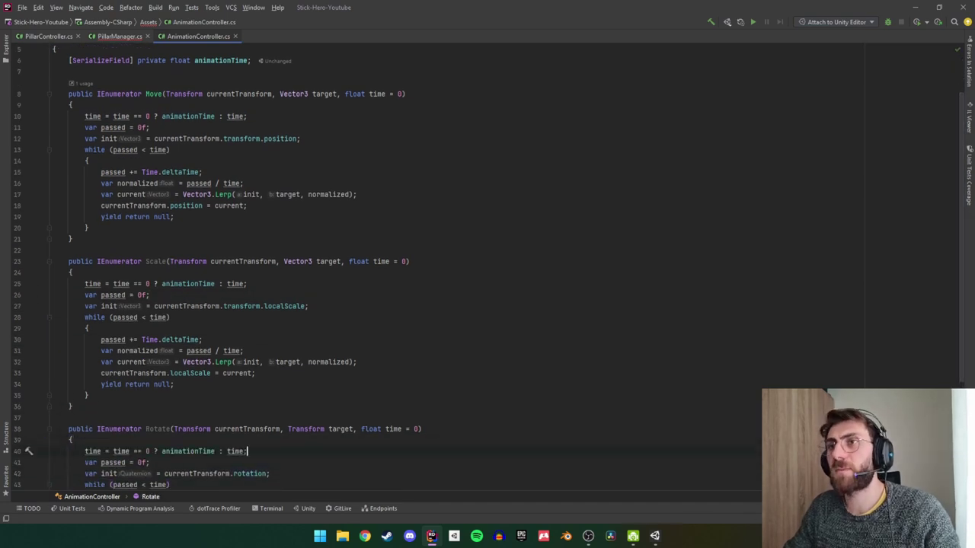
# In PillarManager.cs, delete the stray comma after target in the Move call.
pyautogui.hotkey('ctrl', 'Tab')
pyautogui.press('BackSpace')
pyautogui.press('Up')
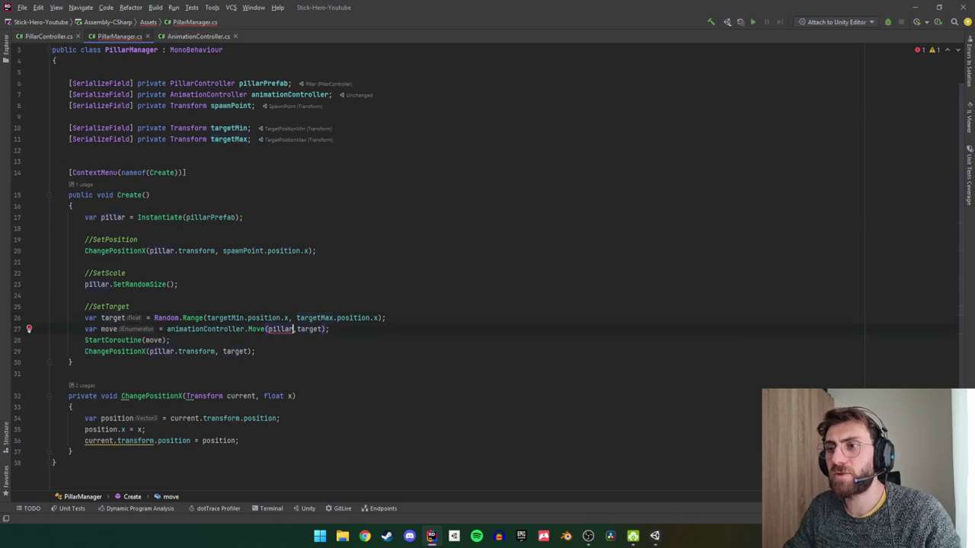
# Pass pillar.transform to Move and rename the target variable to targetX.
pyautogui.write('.t')
pyautogui.press('Return')
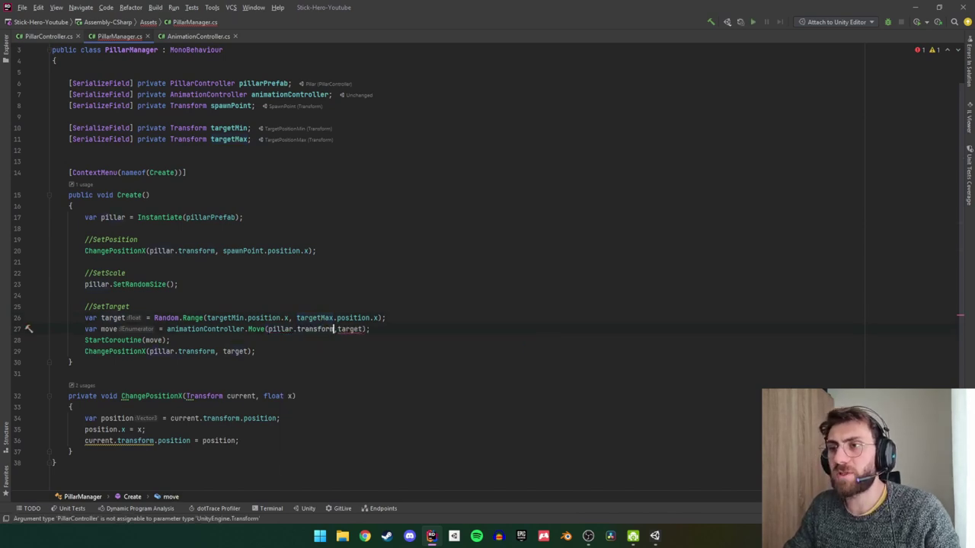
pyautogui.click(337, 329)
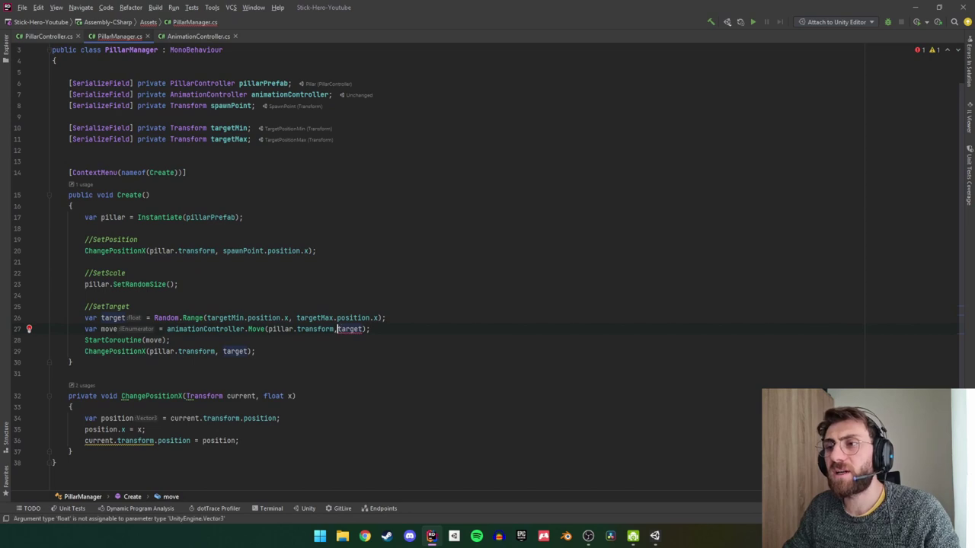
pyautogui.moveTo(333, 329); pyautogui.dragTo(268, 329)
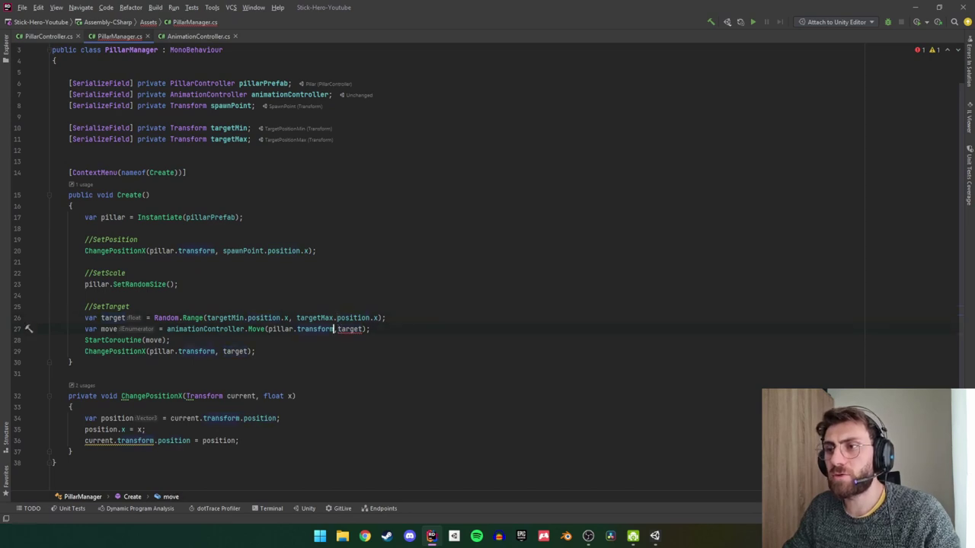
pyautogui.hotkey('ctrl', 'alt', 'Return')
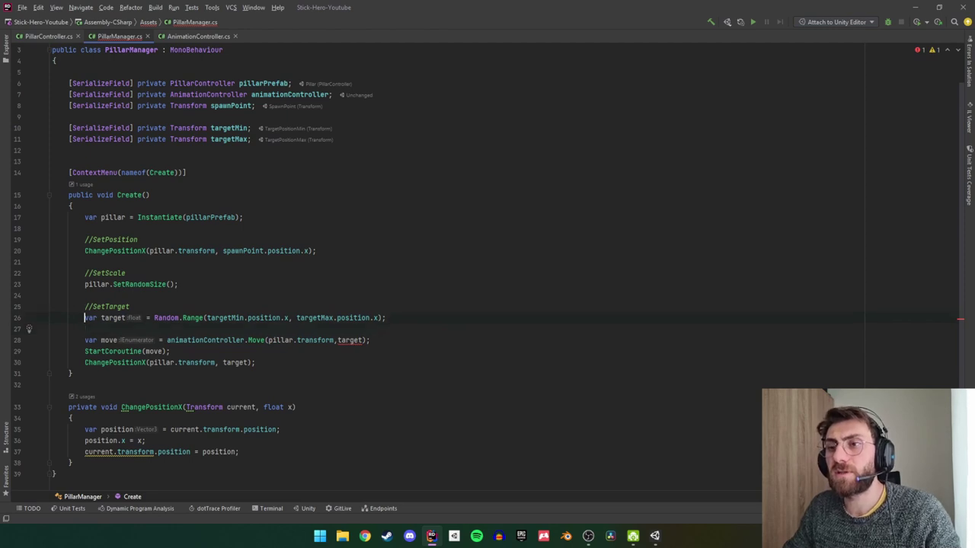
pyautogui.click(105, 318)
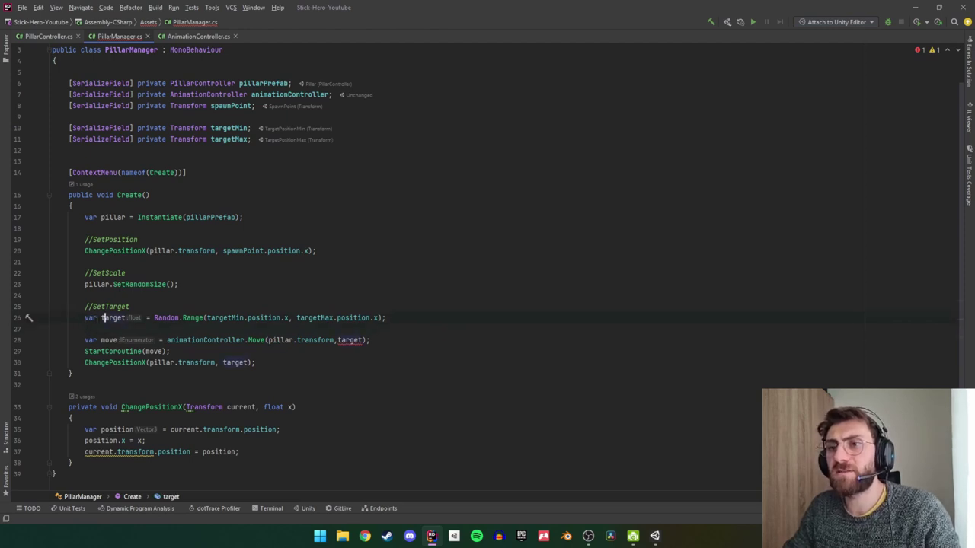
pyautogui.press('F2')
pyautogui.write('X')
pyautogui.press('Return')
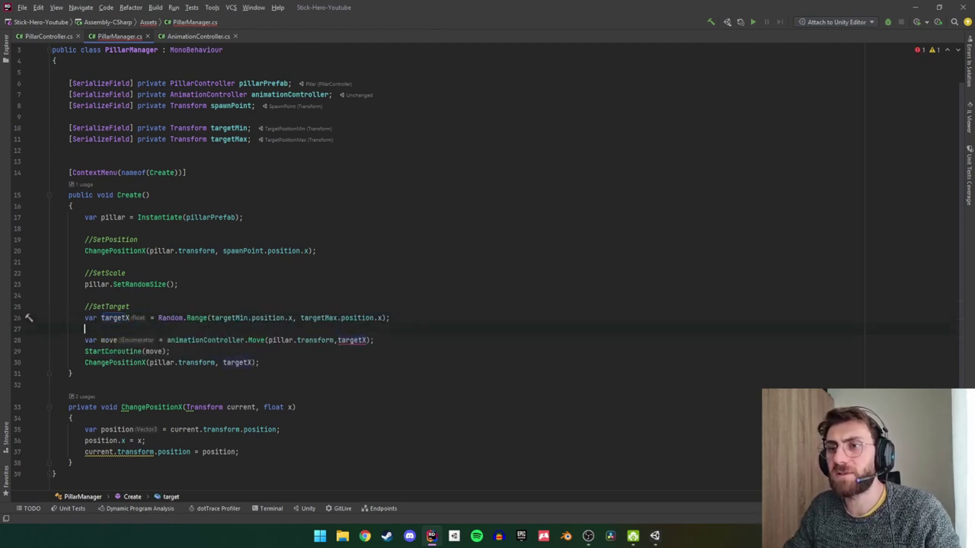
# Declare a targetPosition variable initialized to pillar.transform.position.
pyautogui.write('var taget')
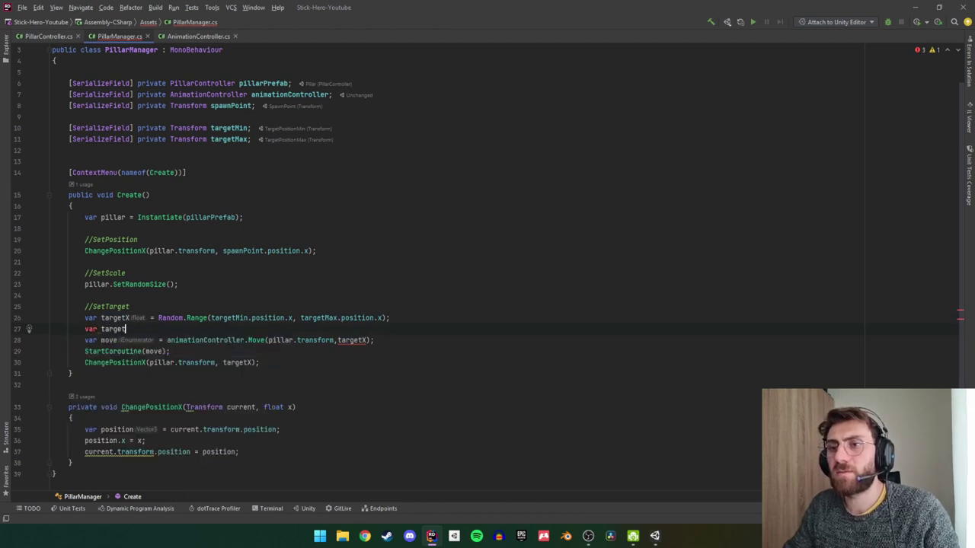
pyautogui.write('n')
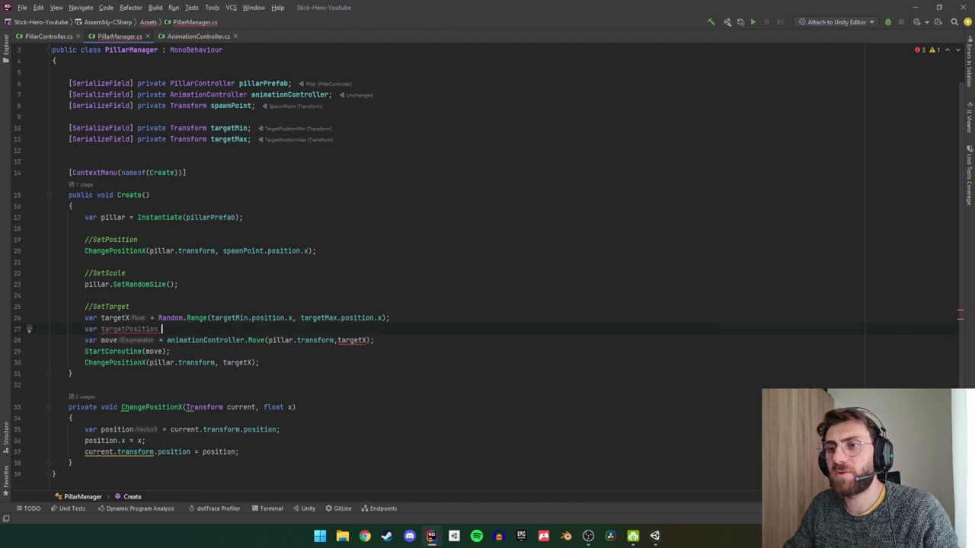
pyautogui.write(' =')
pyautogui.press('Escape')
pyautogui.press('Down')
pyautogui.click(210, 340)
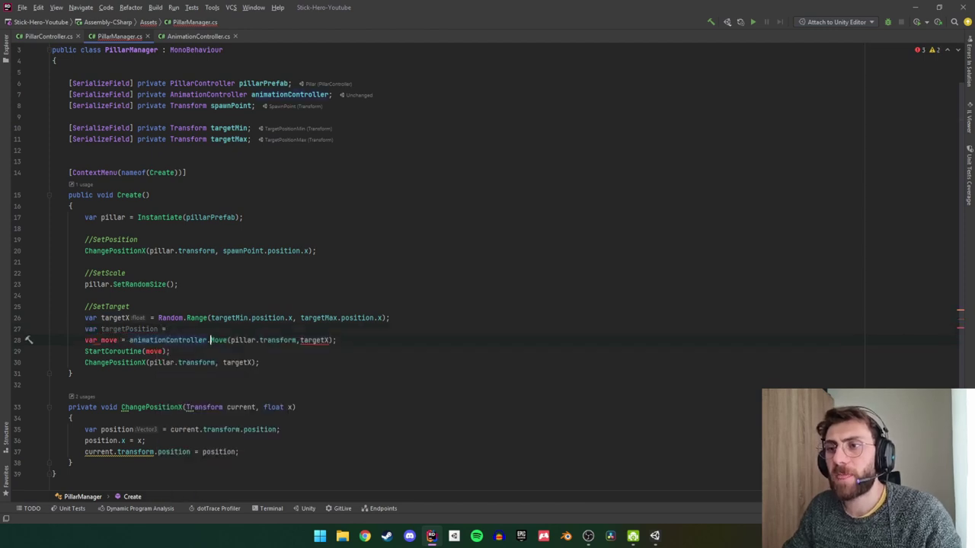
pyautogui.click(168, 329)
pyautogui.write('pillar.tr')
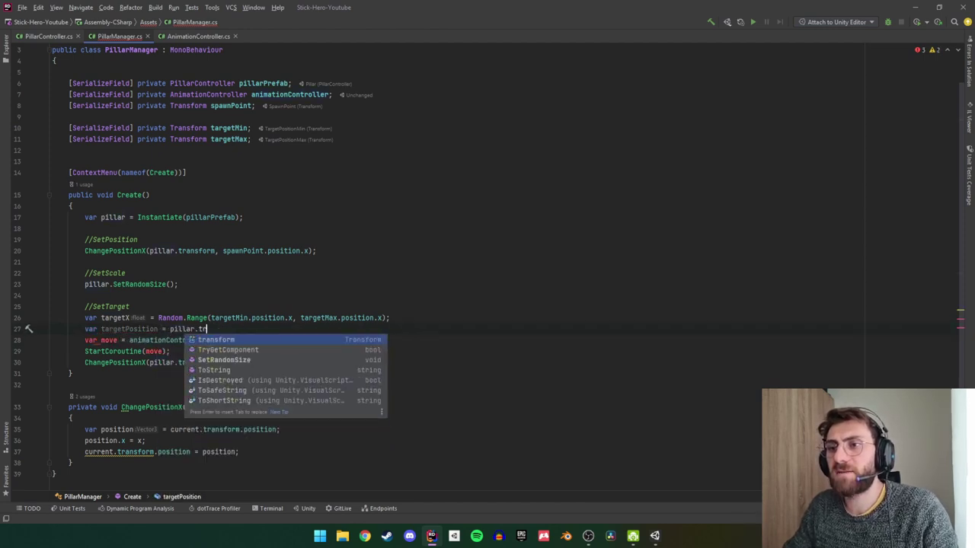
pyautogui.write('ansform.po')
pyautogui.press('Return')
pyautogui.write(';')
pyautogui.press('Return')
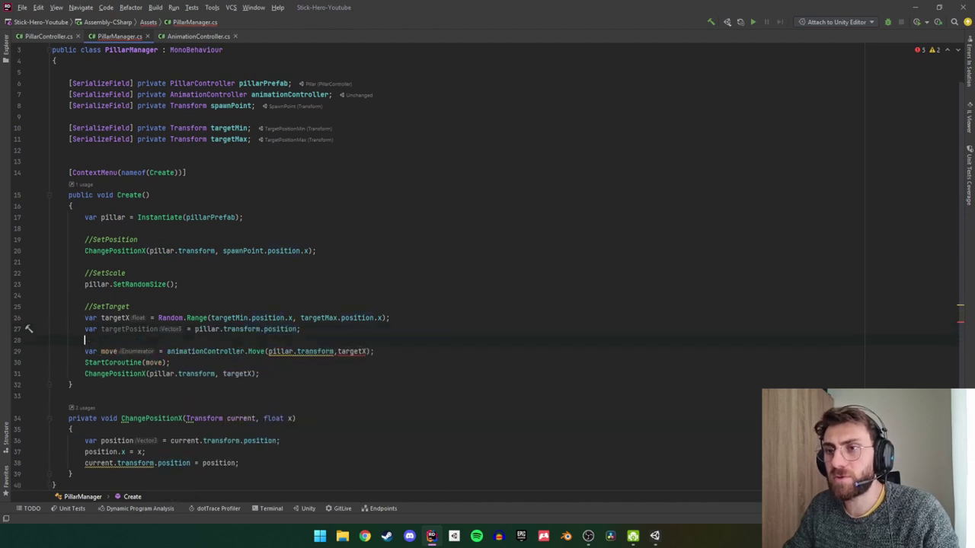
# Set targetPosition.x to targetX on the next line.
pyautogui.write('tar')
pyautogui.press('Return')
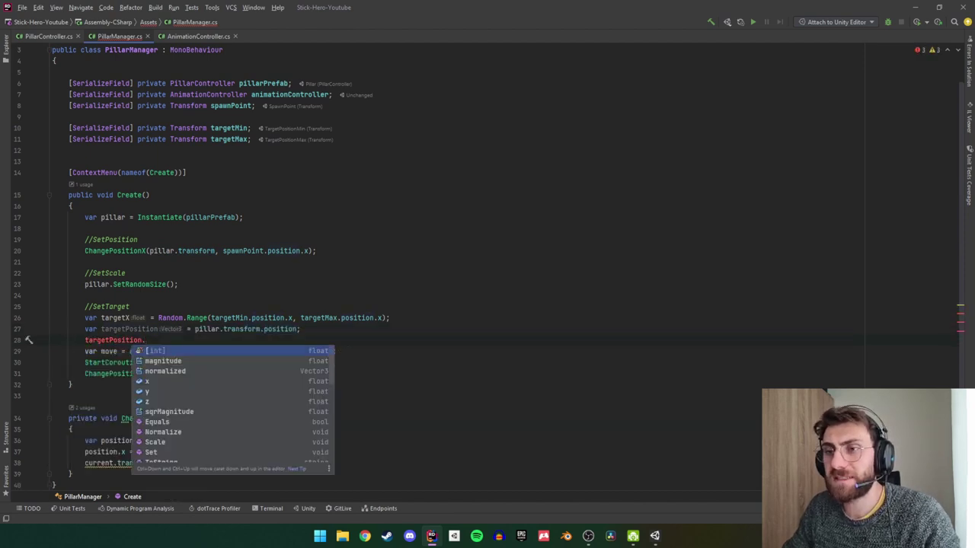
pyautogui.hotkey('ctrl', 'BackSpace')
pyautogui.hotkey('ctrl', 'BackSpace')
pyautogui.write('tar')
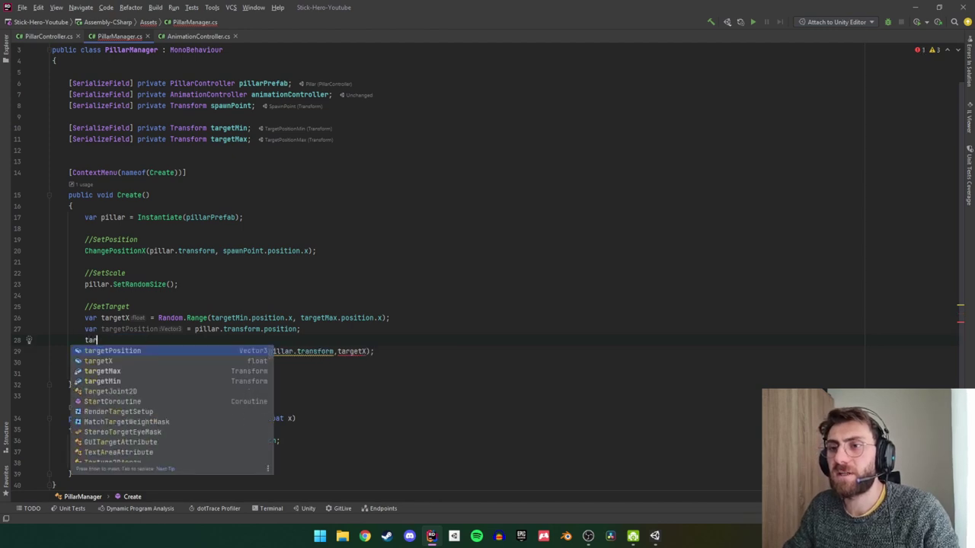
pyautogui.press('Return')
pyautogui.write('.x = tar')
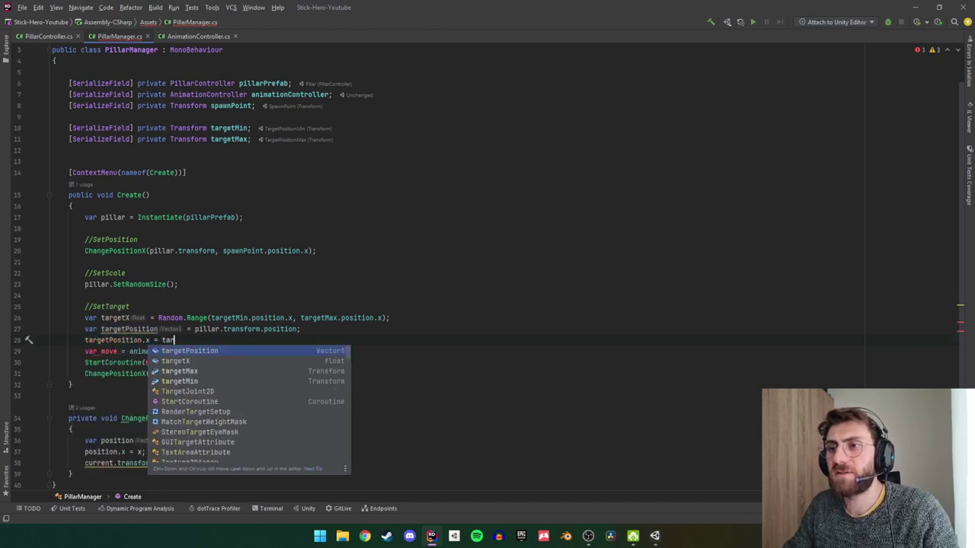
pyautogui.press('Return')
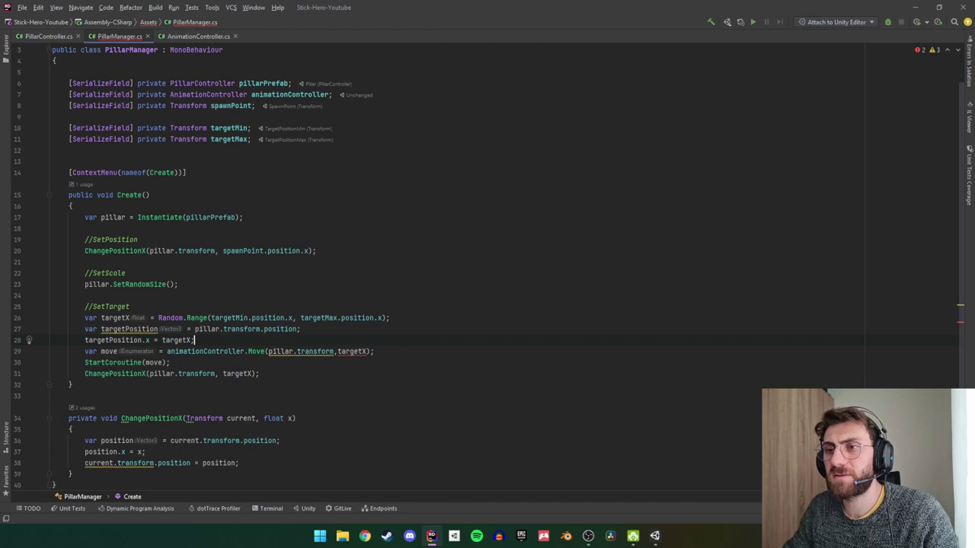
# Pass targetPosition as the Move target argument and save the file.
pyautogui.click(248, 351)
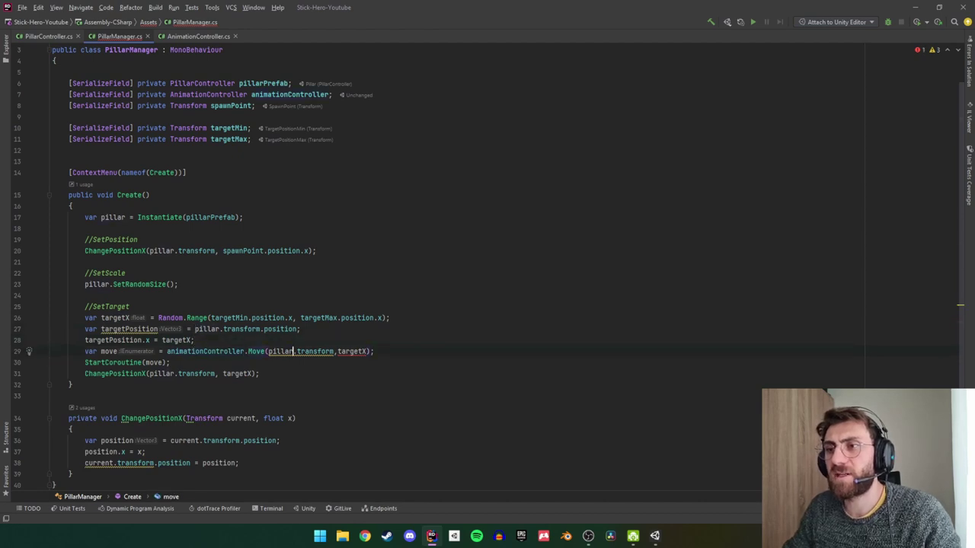
pyautogui.hotkey('ctrl', 'shift', 'Left')
pyautogui.write('targ')
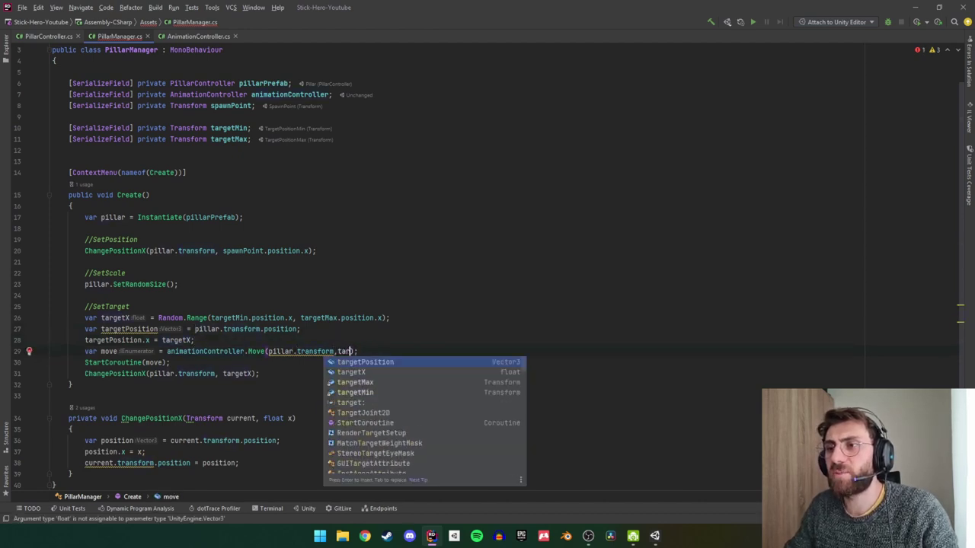
pyautogui.press('Return')
pyautogui.hotkey('ctrl', 's')
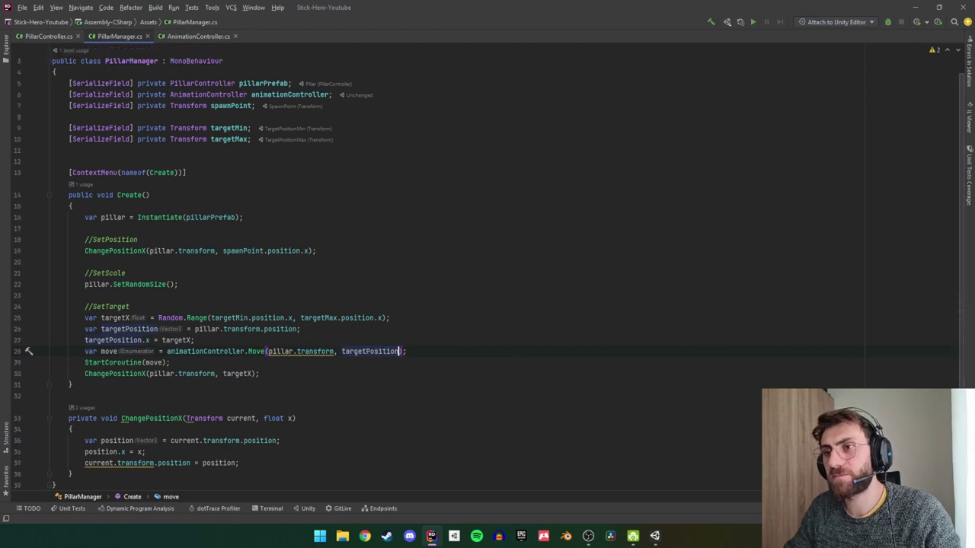
pyautogui.press('Up')
pyautogui.press('Up')
pyautogui.press('Up')
pyautogui.press('Up')
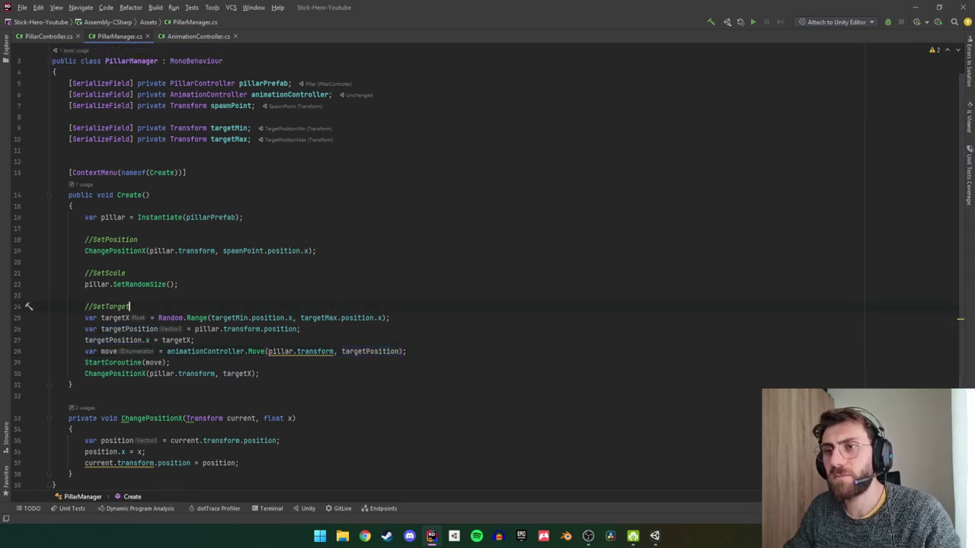
# Delete the old ChangePositionX(pillar.transform, targetX) line.
pyautogui.click(129, 340)
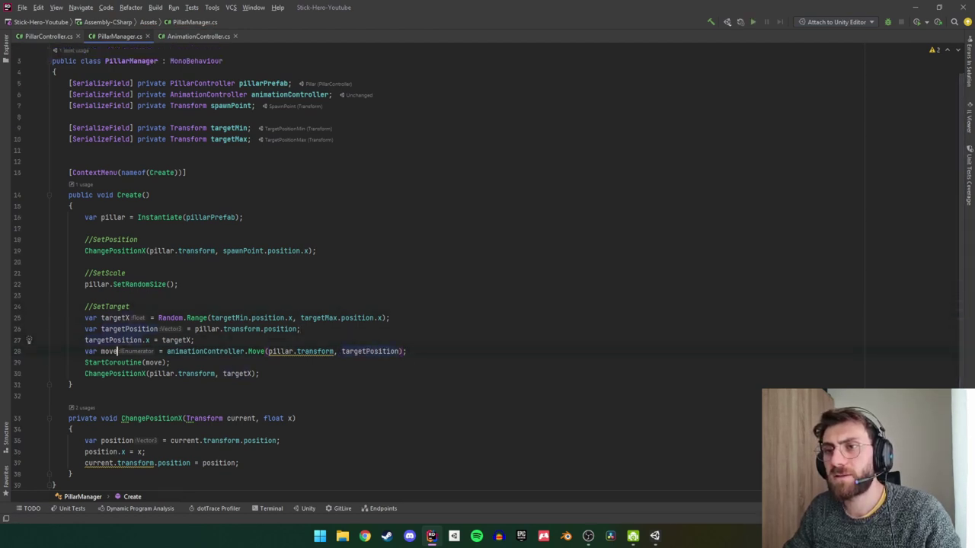
pyautogui.press('Down')
pyautogui.press('Down')
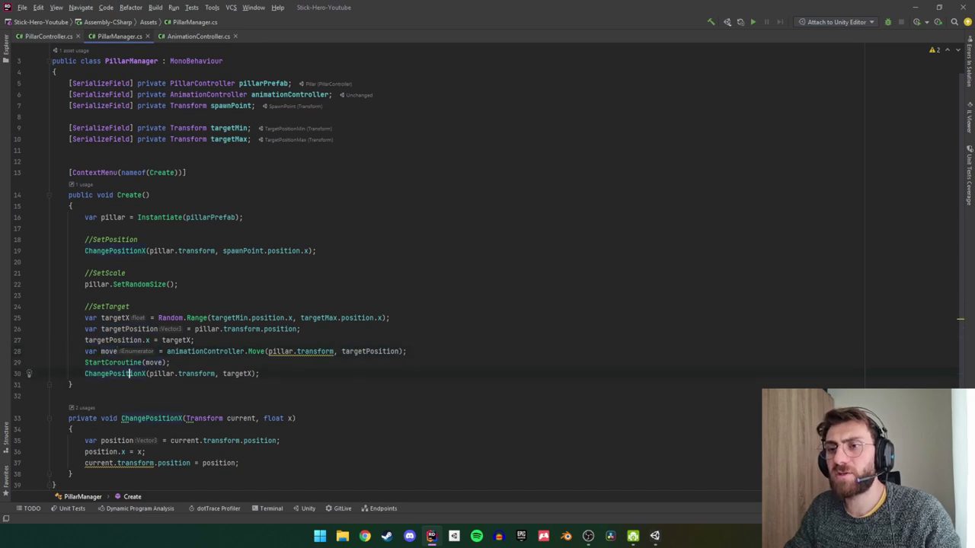
pyautogui.hotkey('ctrl', 'x')
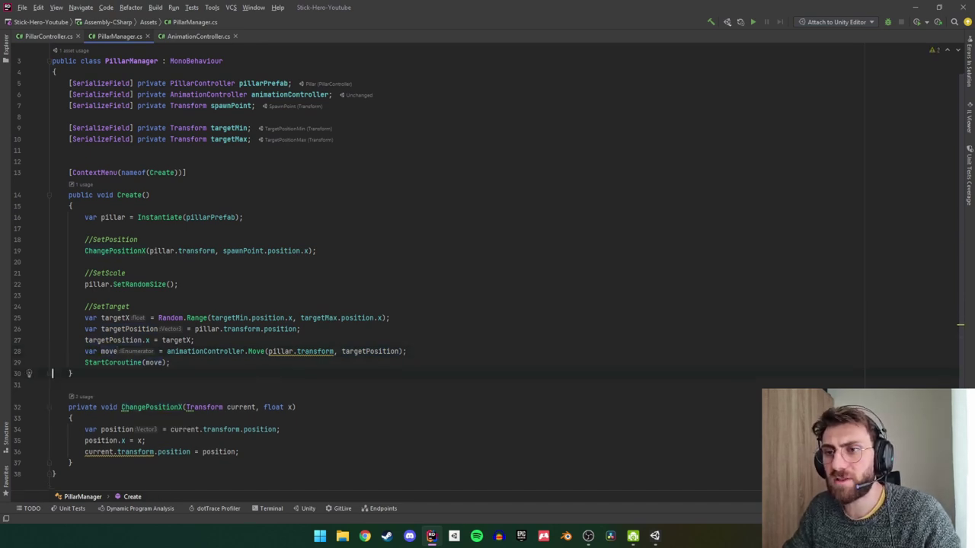
pyautogui.press('Up')
pyautogui.press('Up')
pyautogui.press('Up')
pyautogui.press('Up')
pyautogui.press('Up')
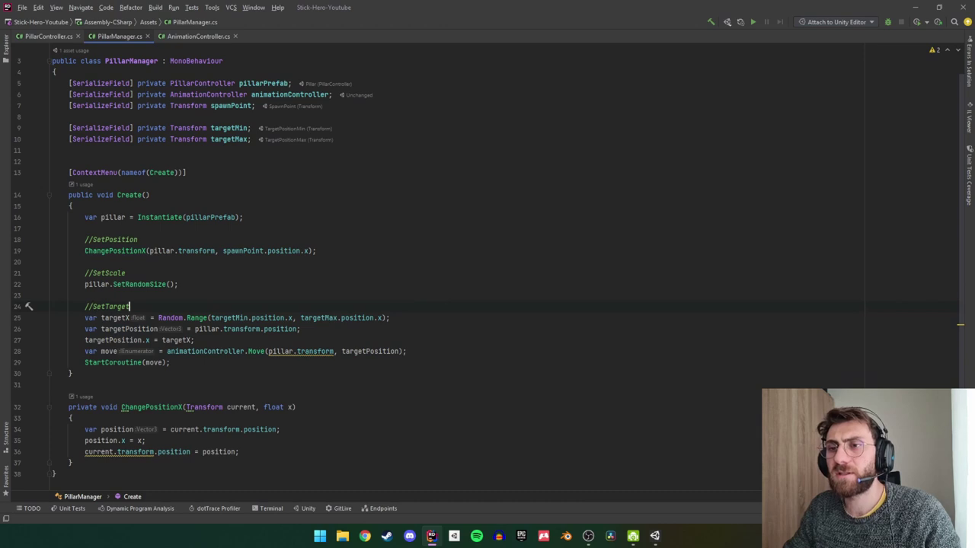
# Add an //Animation comment above the StartCoroutine line.
pyautogui.click(131, 362)
pyautogui.press('Down')
pyautogui.press('Down')
pyautogui.press('End')
pyautogui.press('Return')
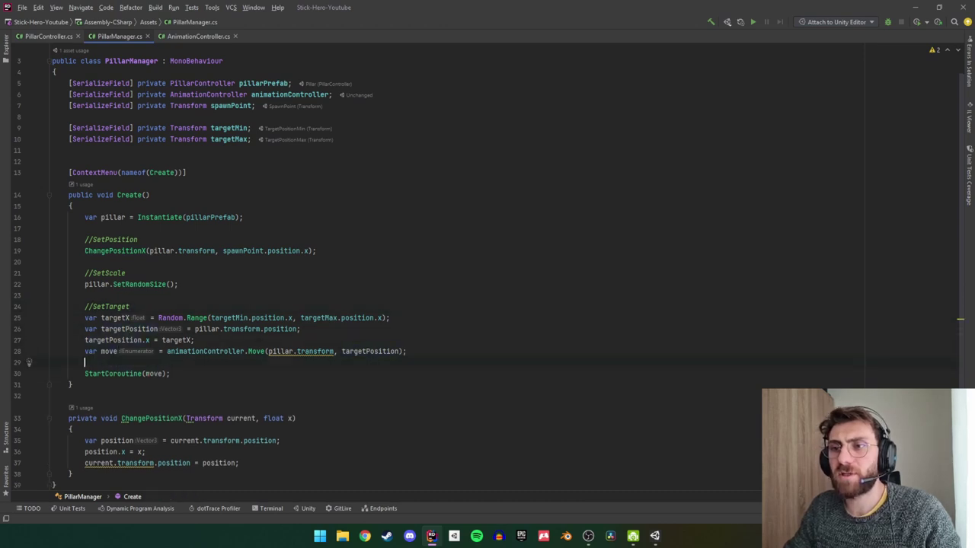
pyautogui.write('//Animat')
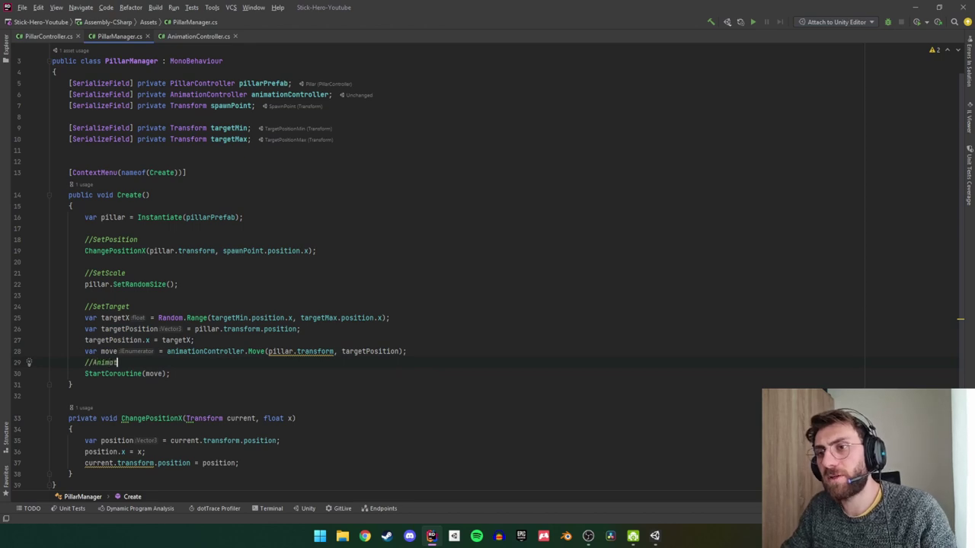
pyautogui.write('ion')
pyautogui.press('Home')
pyautogui.press('Return')
pyautogui.press('End')
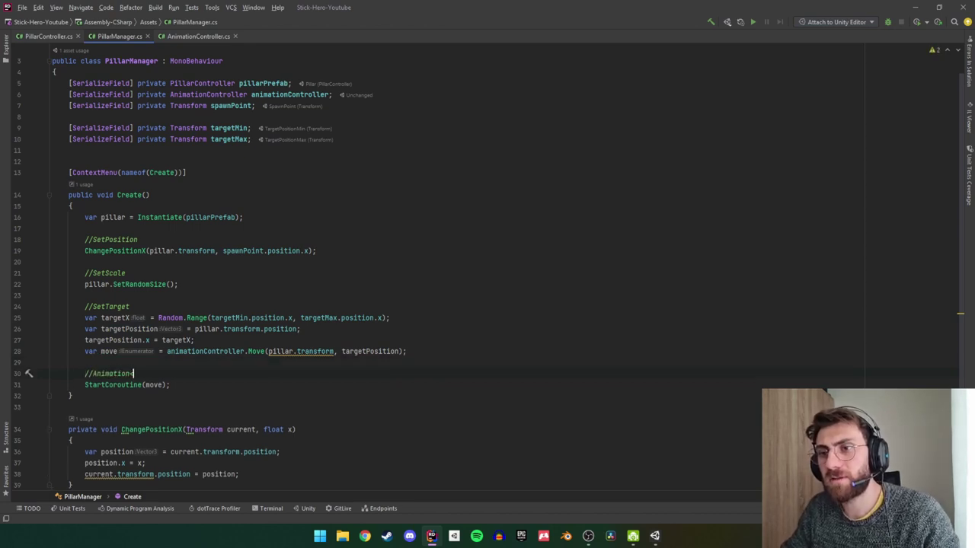
# Shrink the code editor to peek at the Unity scene, then restore it.
pyautogui.scroll(-1, 205, 210)
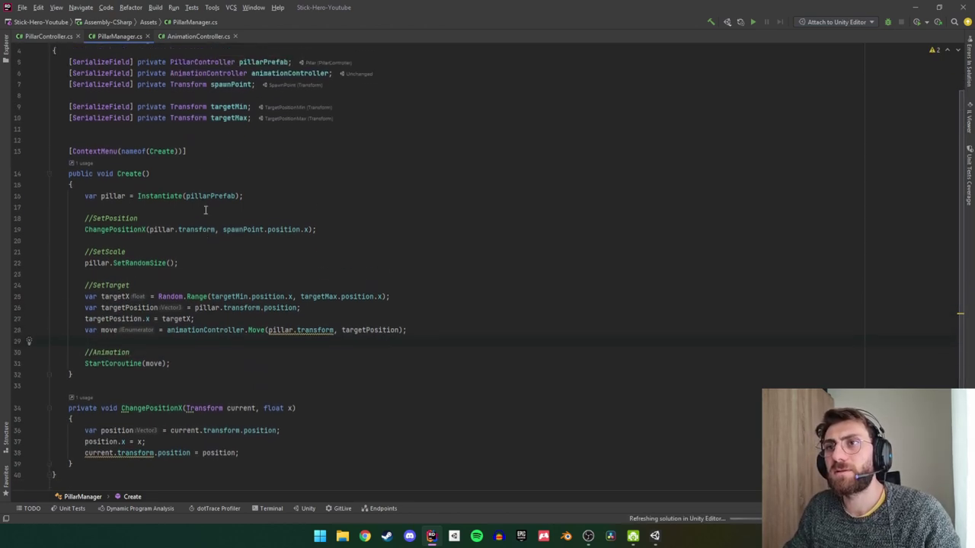
pyautogui.scroll(2, 205, 210)
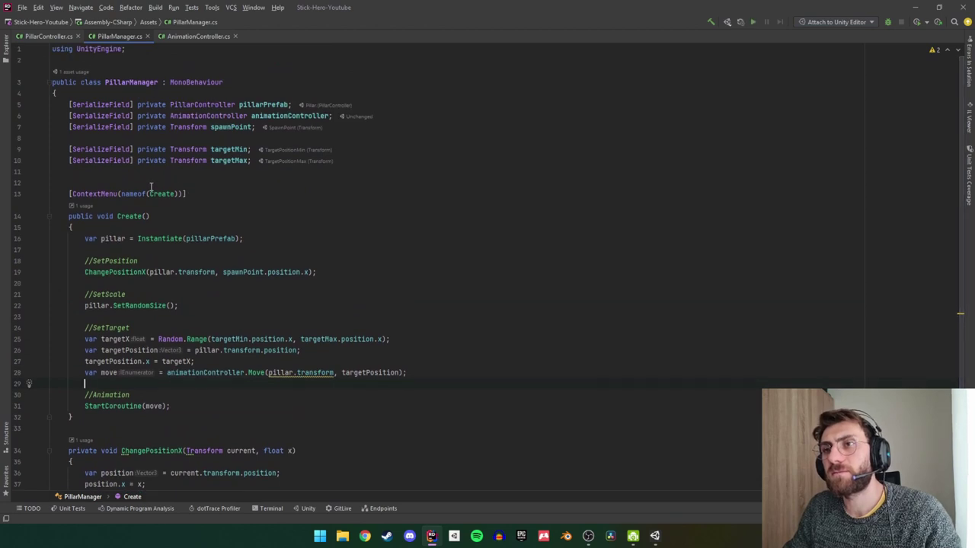
pyautogui.scroll(-3, 151, 187)
pyautogui.scroll(1, 143, 256)
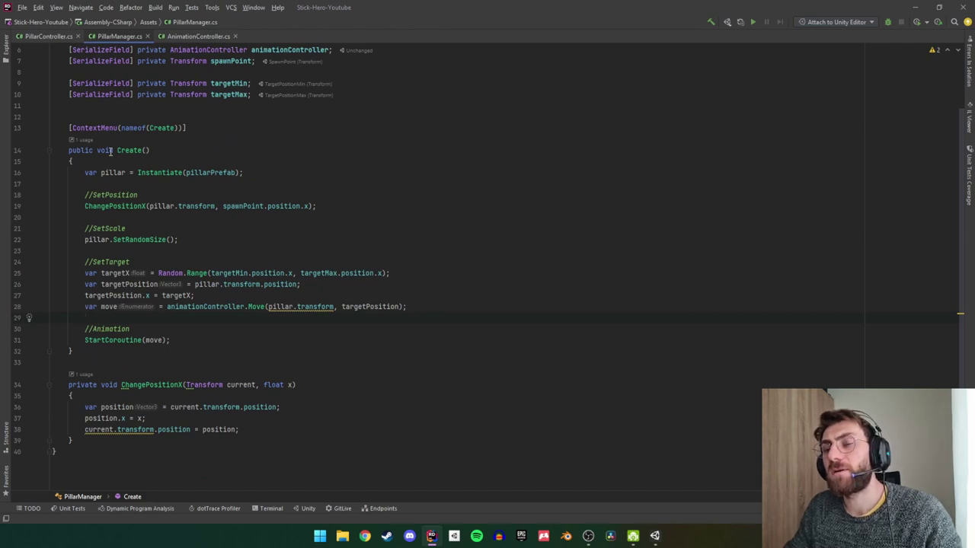
pyautogui.moveTo(364, 4); pyautogui.dragTo(412, 370)
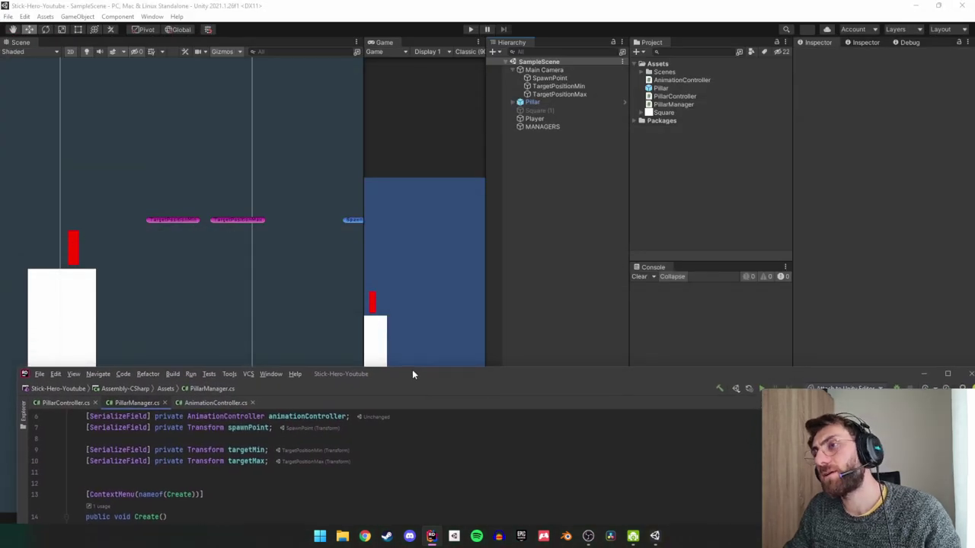
pyautogui.moveTo(412, 370); pyautogui.dragTo(411, 394)
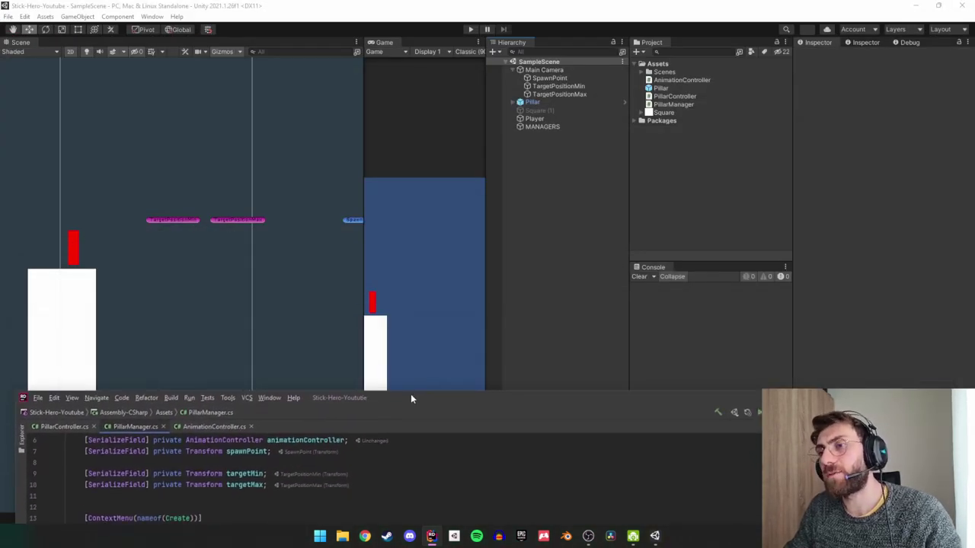
pyautogui.moveTo(410, 393); pyautogui.dragTo(406, 2)
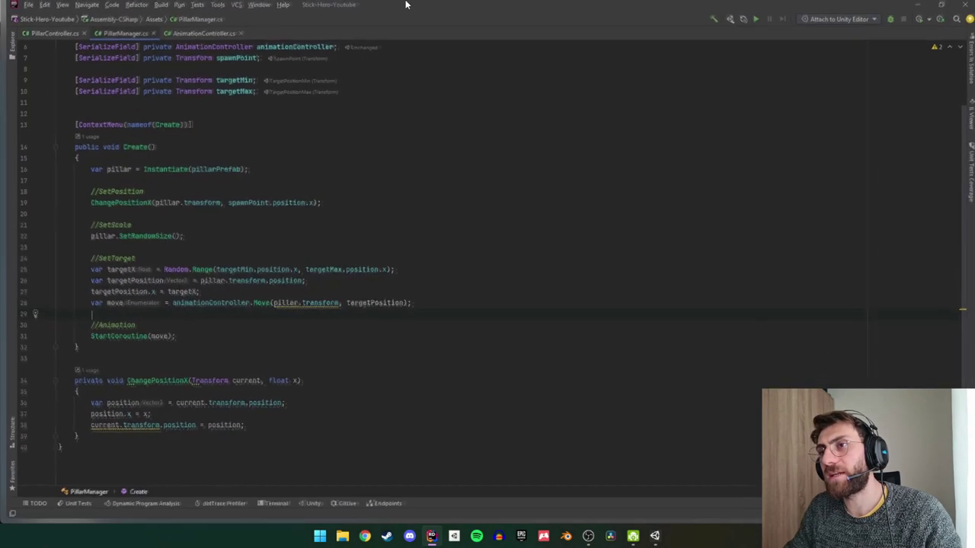
# Add a Start() method from the template whose body calls Create().
pyautogui.click(257, 154)
pyautogui.scroll(2, 244, 153)
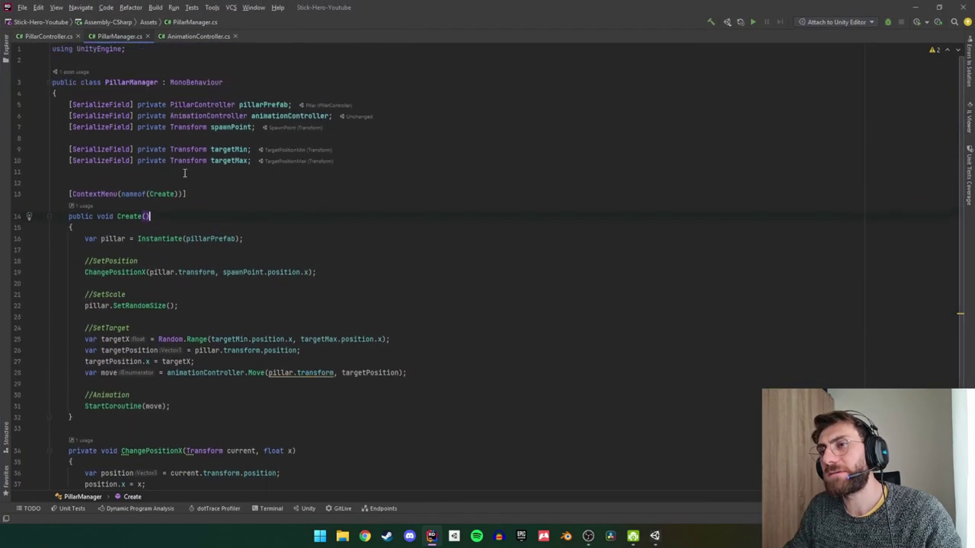
pyautogui.click(211, 172)
pyautogui.scroll(-2, 209, 175)
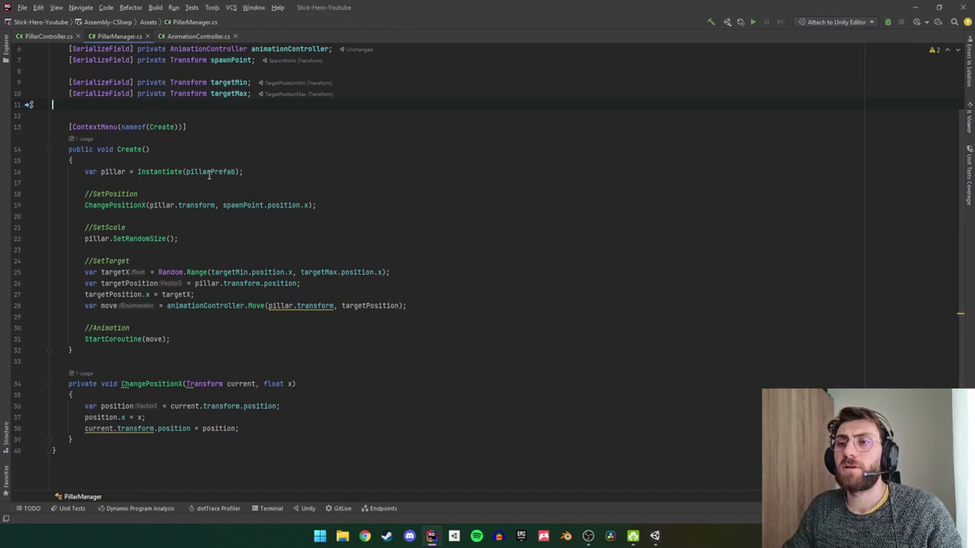
pyautogui.scroll(3, 208, 174)
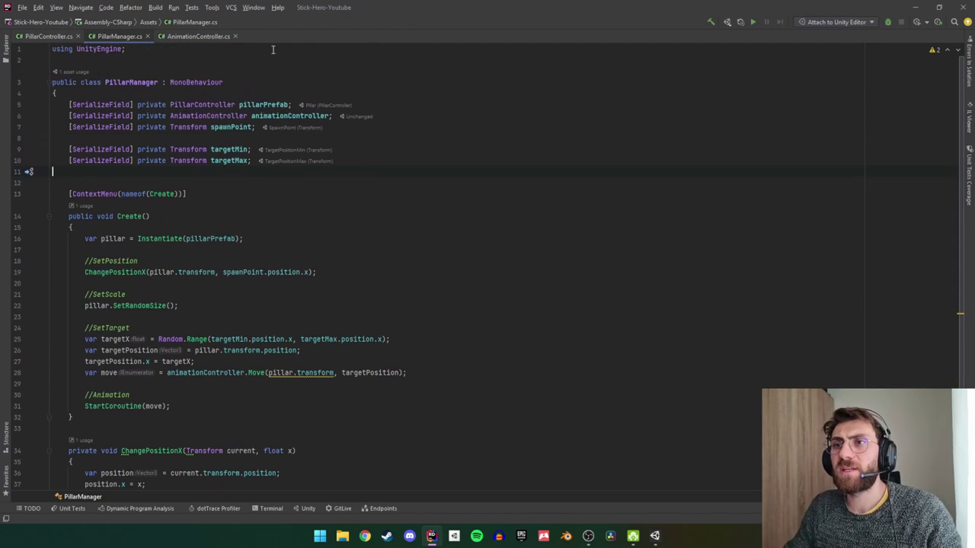
pyautogui.moveTo(437, 6)
pyautogui.mouseDown()
pyautogui.moveTo(436, 34)
pyautogui.moveTo(467, 2)
pyautogui.mouseUp()
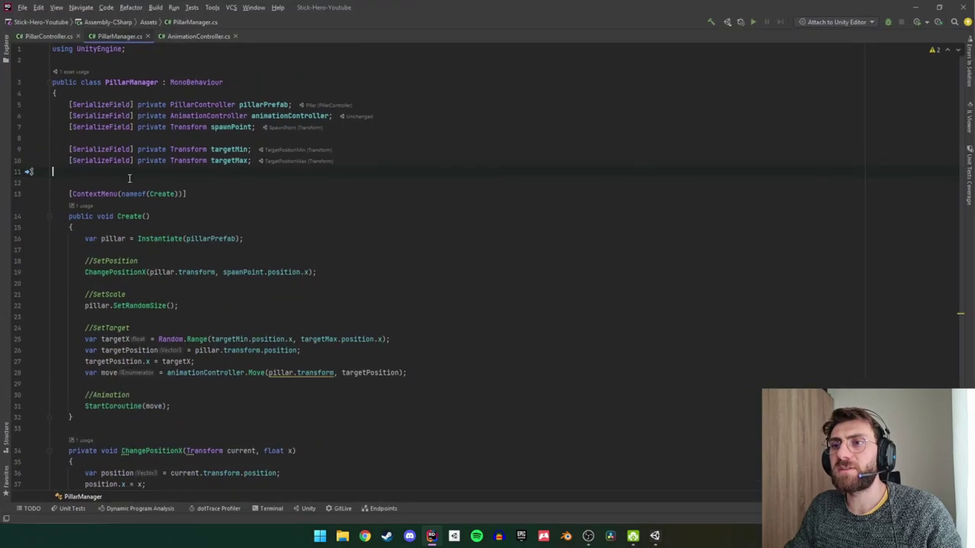
pyautogui.press('Return')
pyautogui.write('start')
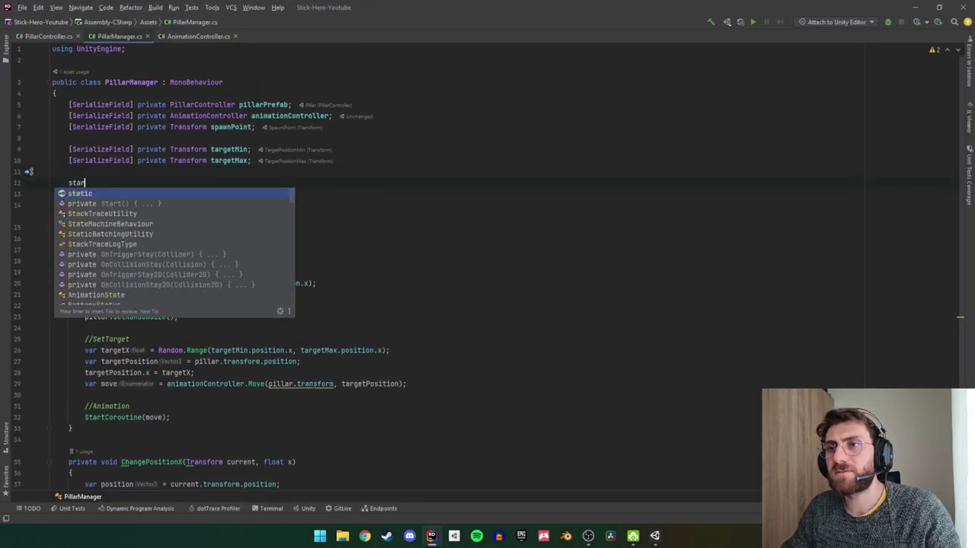
pyautogui.press('Return')
pyautogui.press('BackSpace')
pyautogui.write('cre')
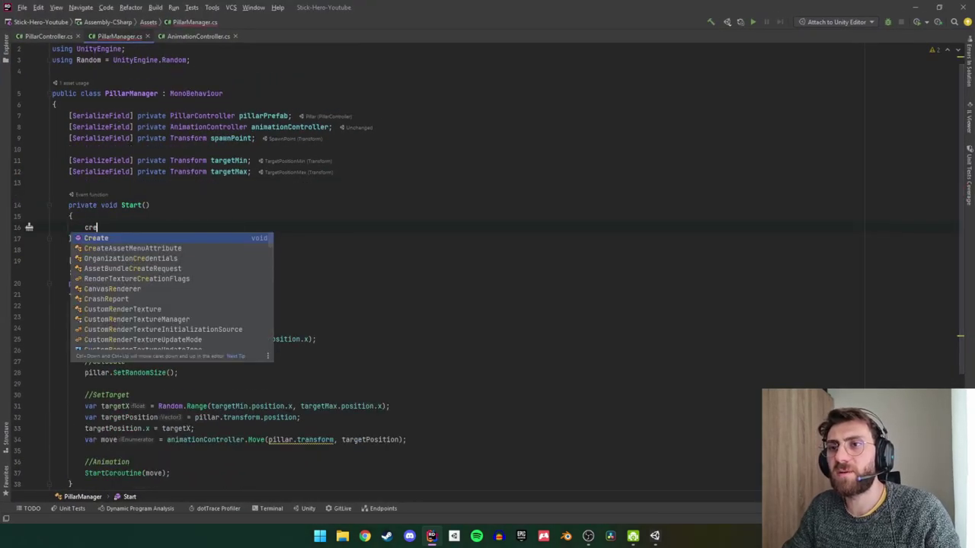
pyautogui.press('Return')
# Switch from Rider to the Unity Editor.
pyautogui.scroll(-5, 179, 329)
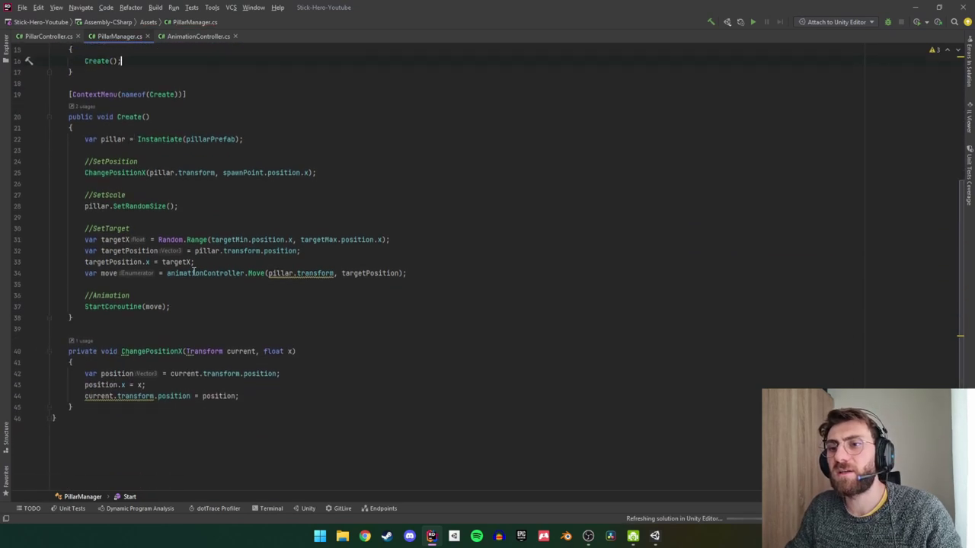
pyautogui.scroll(2, 179, 329)
pyautogui.scroll(3, 179, 329)
pyautogui.hotkey('alt', 'Tab')
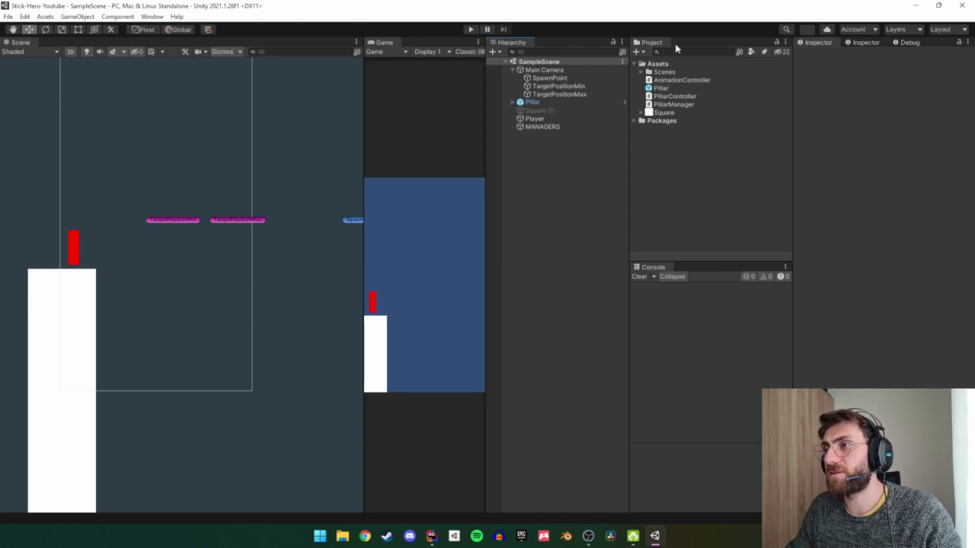
# Add an Animation Controller component to the MANAGERS object.
pyautogui.click(536, 109)
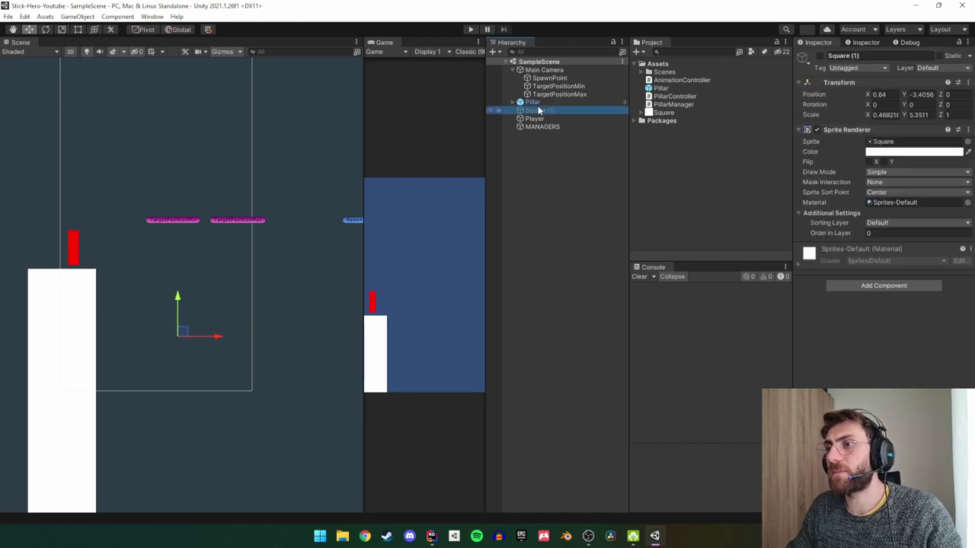
pyautogui.click(538, 126)
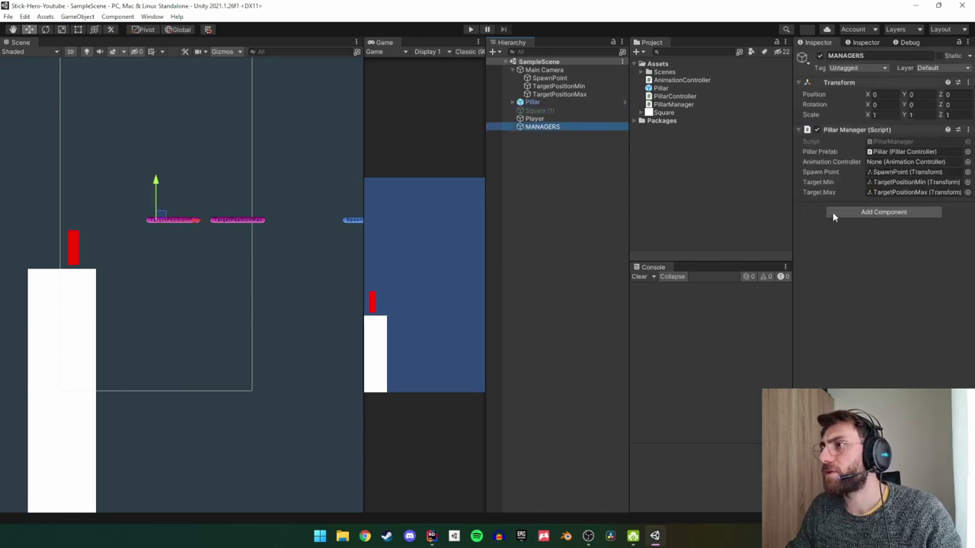
pyautogui.click(906, 213)
pyautogui.write('anim')
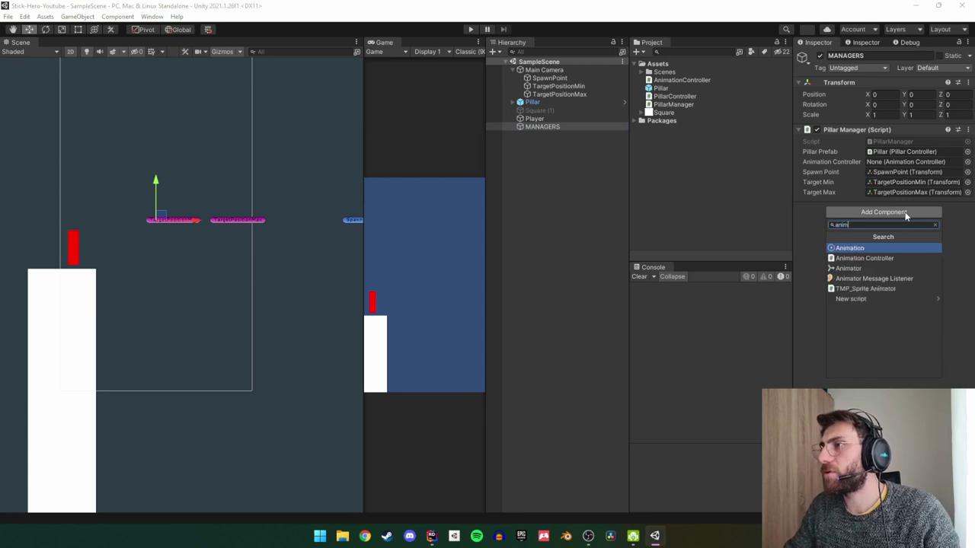
pyautogui.press('Down')
pyautogui.press('Return')
# Link it into Pillar Manager's Animation Controller field and set Animation Time to 0.5.
pyautogui.moveTo(849, 207); pyautogui.dragTo(914, 162)
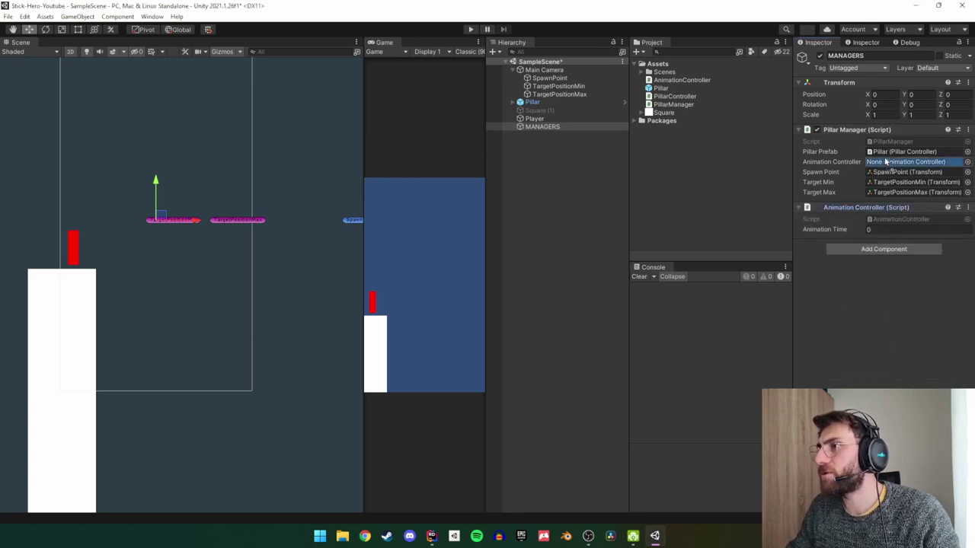
pyautogui.click(888, 230)
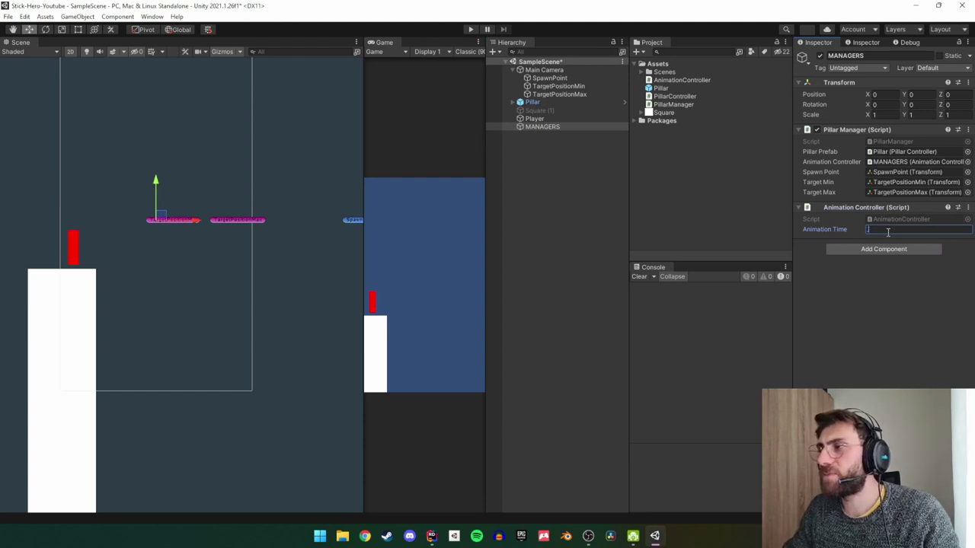
pyautogui.write('5')
pyautogui.click(891, 330)
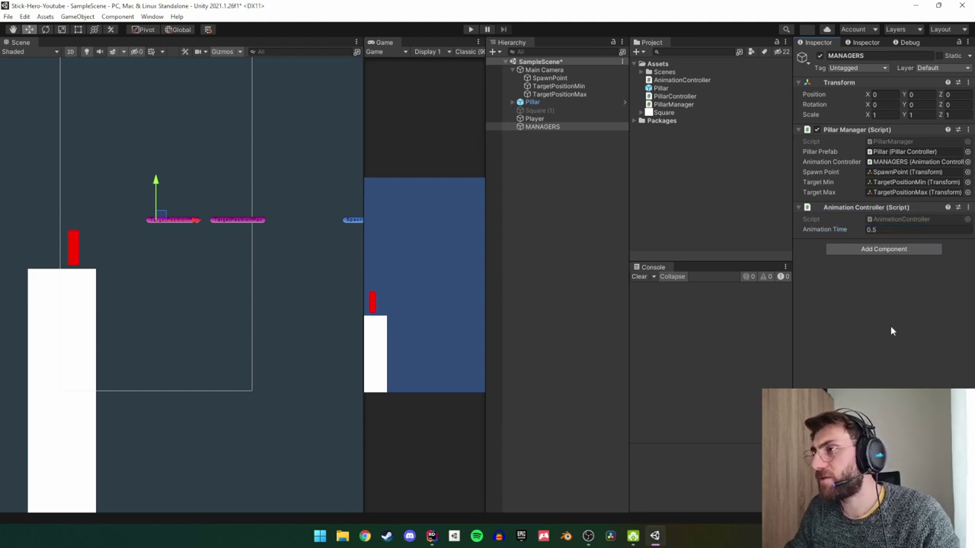
# Run the game and pan the Scene view to the spawned pillar.
pyautogui.click(471, 29)
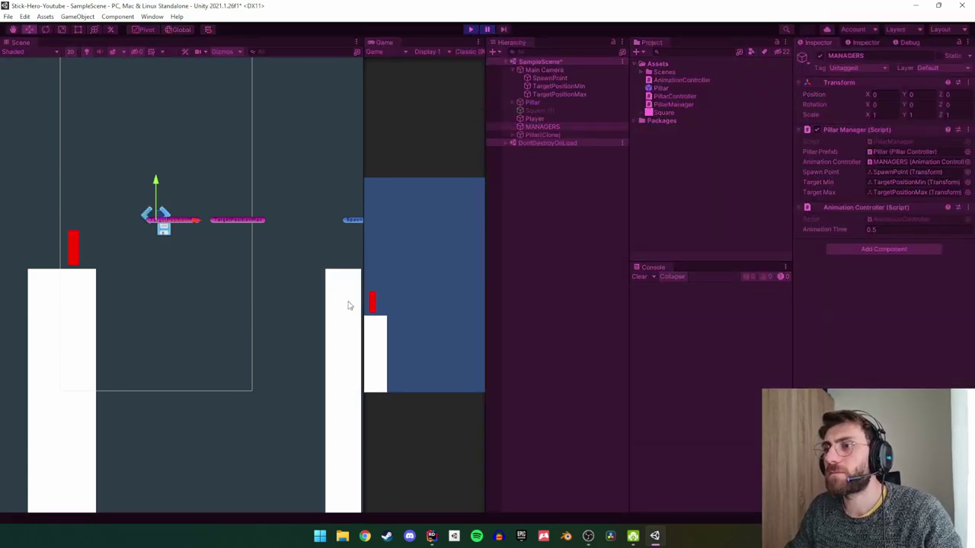
pyautogui.moveTo(316, 257); pyautogui.dragTo(271, 269, button='middle')
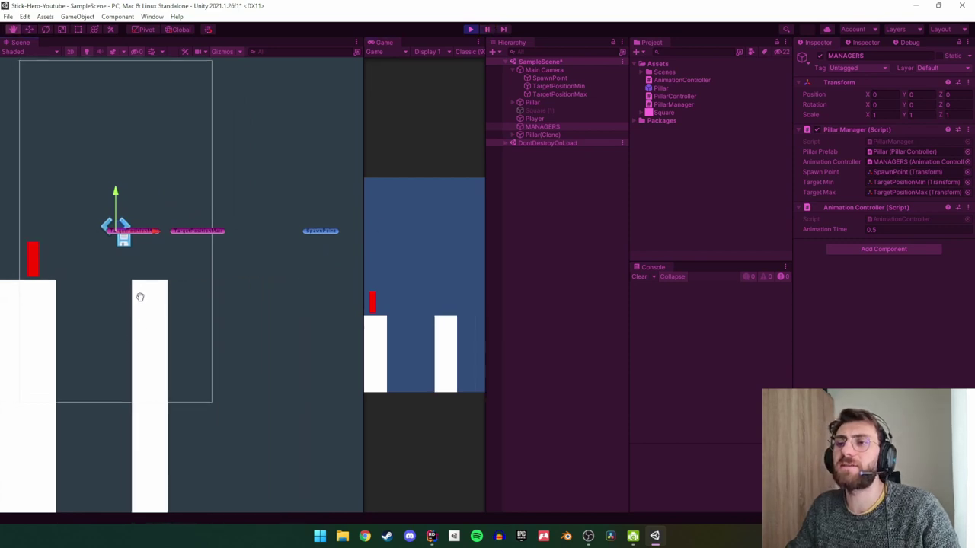
pyautogui.moveTo(140, 294); pyautogui.dragTo(135, 313, button='middle')
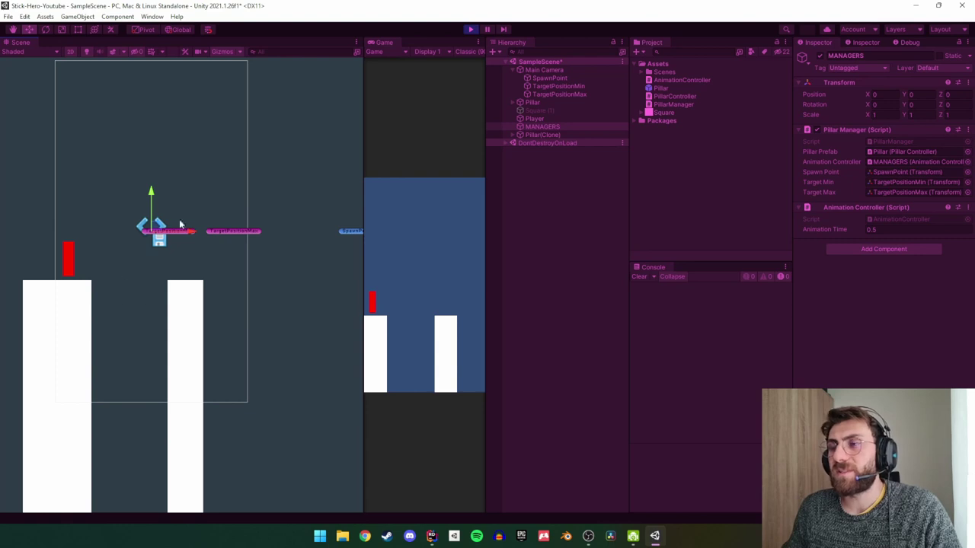
# Move the Player right to about x 0.99 and the Main Camera to X 3.61.
pyautogui.click(557, 135)
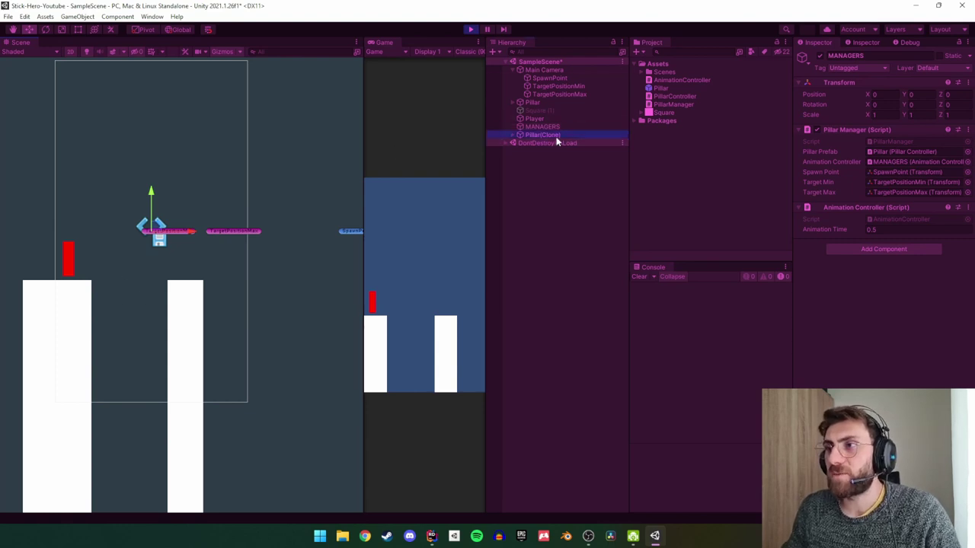
pyautogui.click(557, 118)
pyautogui.moveTo(110, 260); pyautogui.dragTo(223, 261)
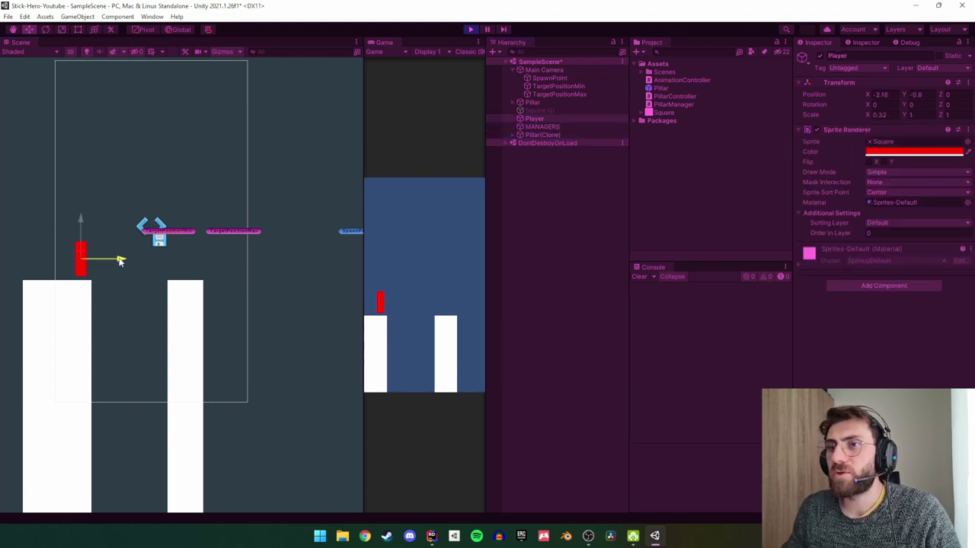
pyautogui.click(553, 70)
pyautogui.moveTo(185, 239); pyautogui.dragTo(311, 245)
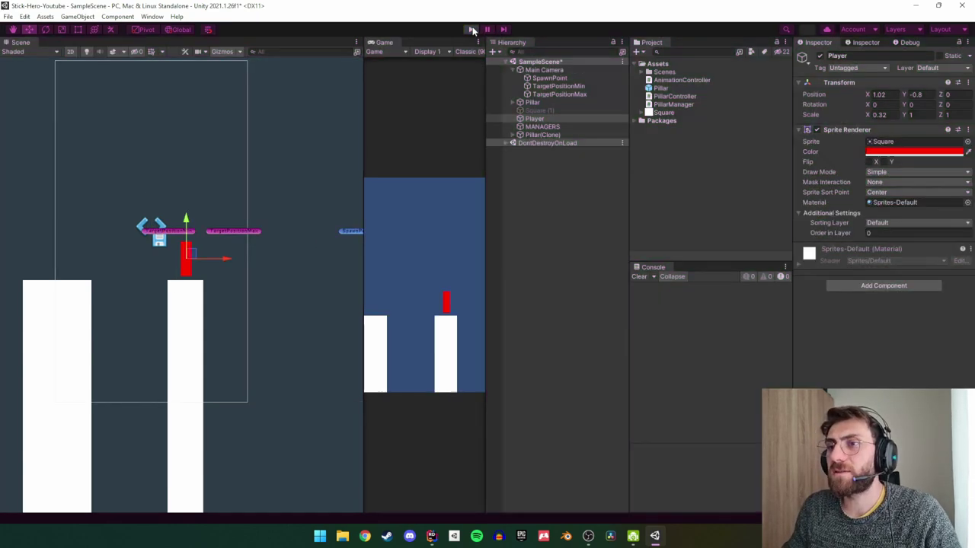
# Stop play mode, look over the pillar in the Scene view, then return to PillarManager.cs in Rider.
pyautogui.click(471, 29)
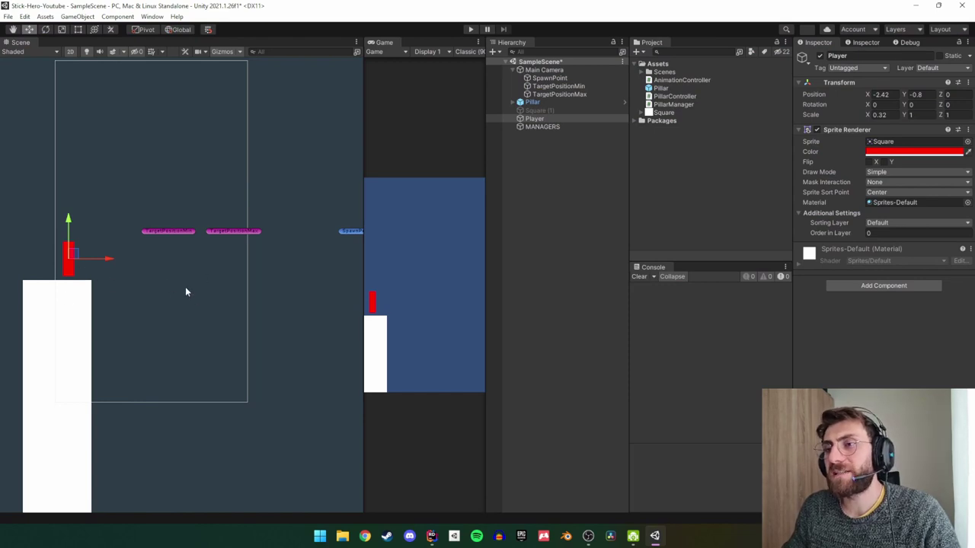
pyautogui.scroll(2, 80, 287)
pyautogui.scroll(2, 85, 281)
pyautogui.scroll(2, 87, 280)
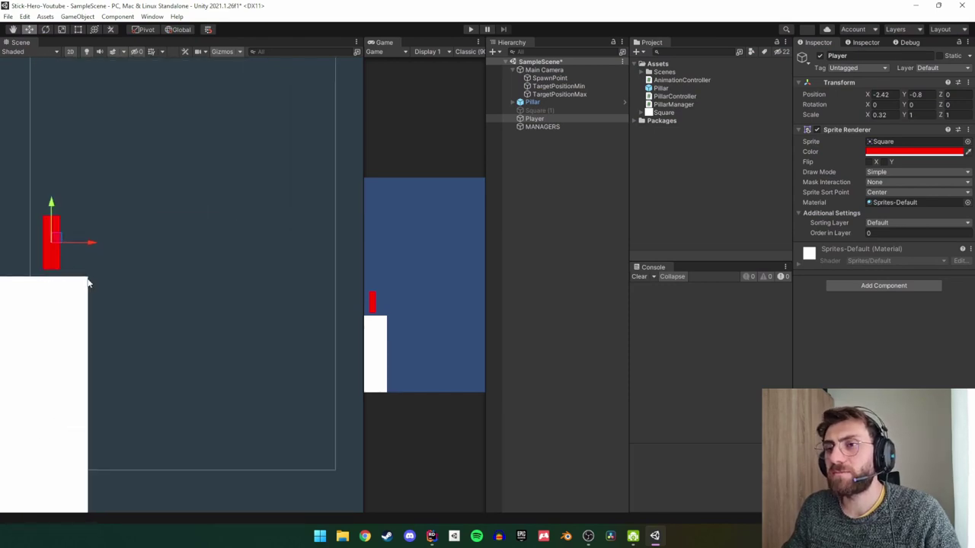
pyautogui.moveTo(86, 279); pyautogui.dragTo(115, 281, button='middle')
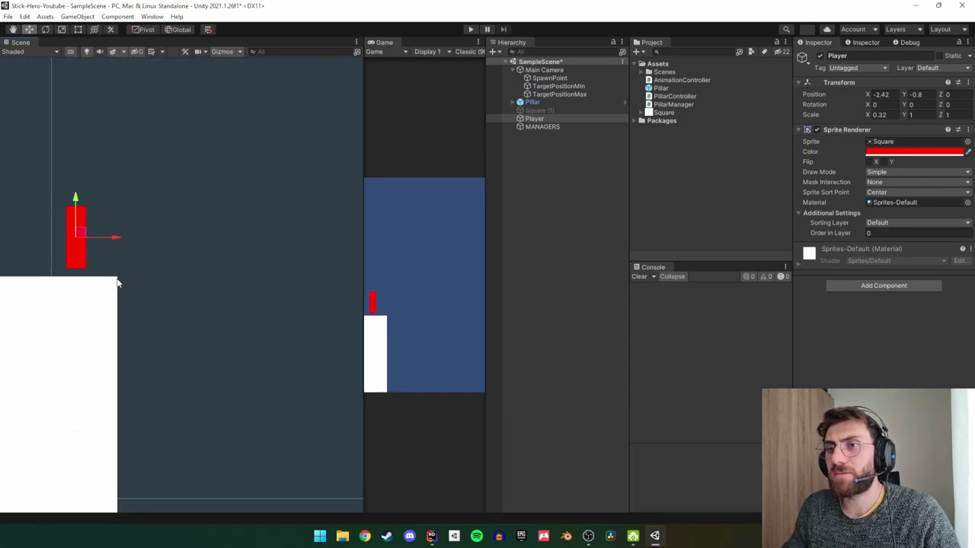
pyautogui.scroll(-1, 116, 280)
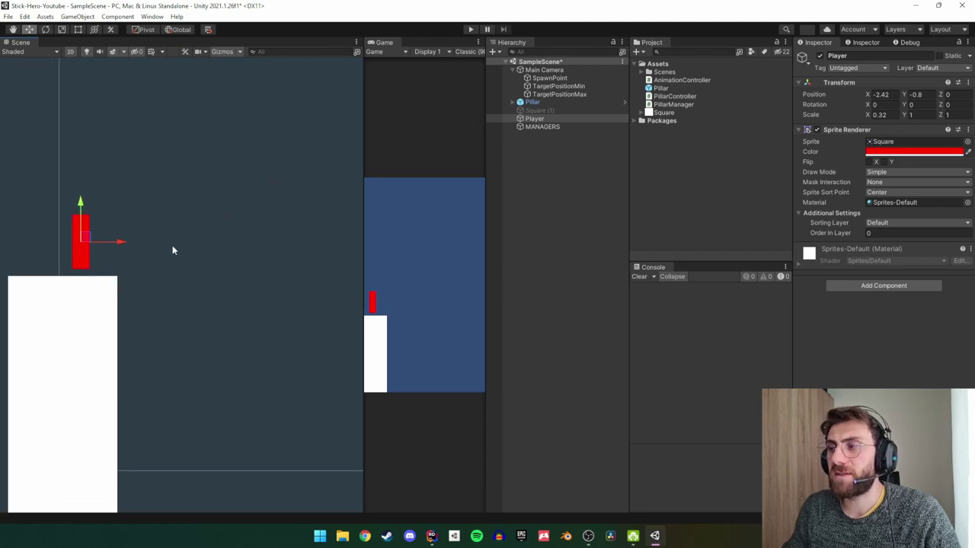
pyautogui.scroll(-1, 230, 251)
pyautogui.scroll(-1, 211, 259)
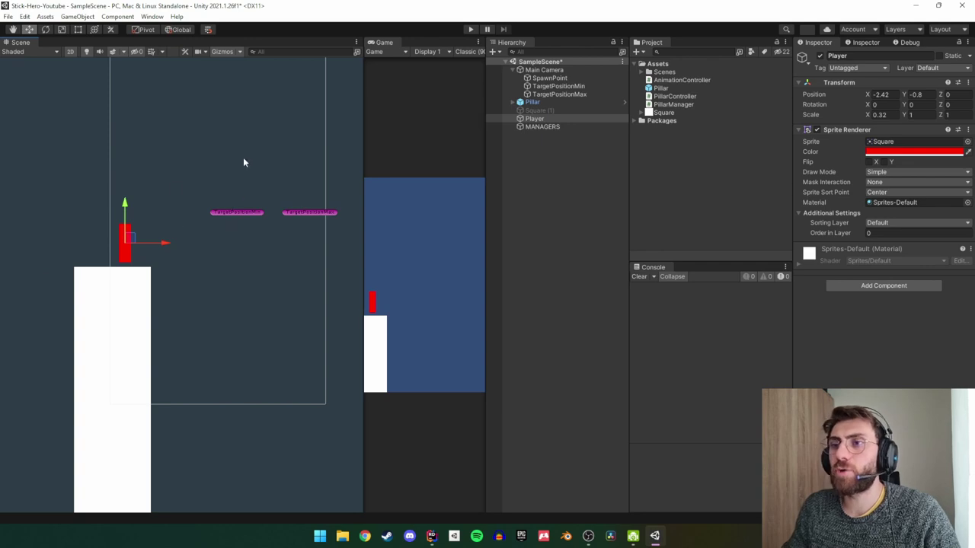
pyautogui.scroll(-1, 263, 248)
pyautogui.click(431, 535)
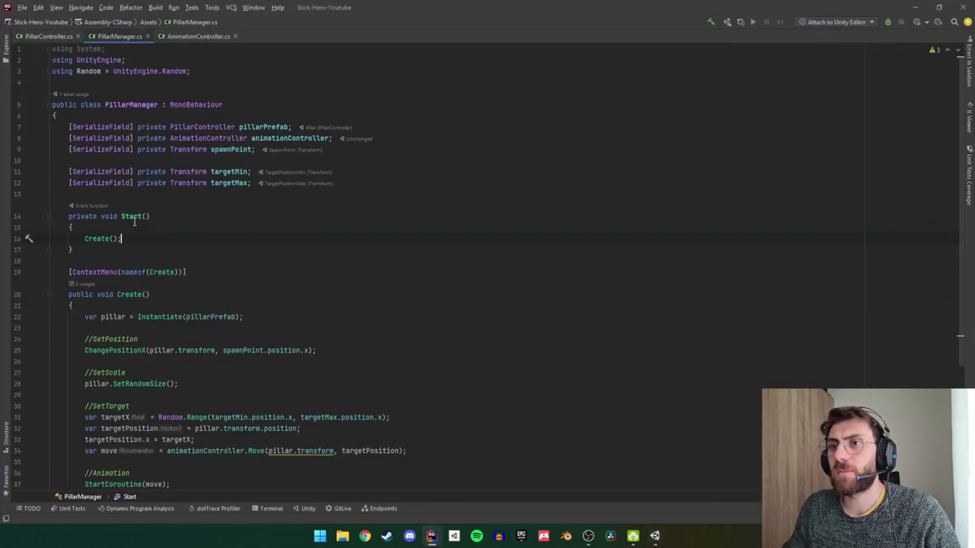
# Collapse the Create() and ChangePositionX method bodies.
pyautogui.scroll(-5, 153, 275)
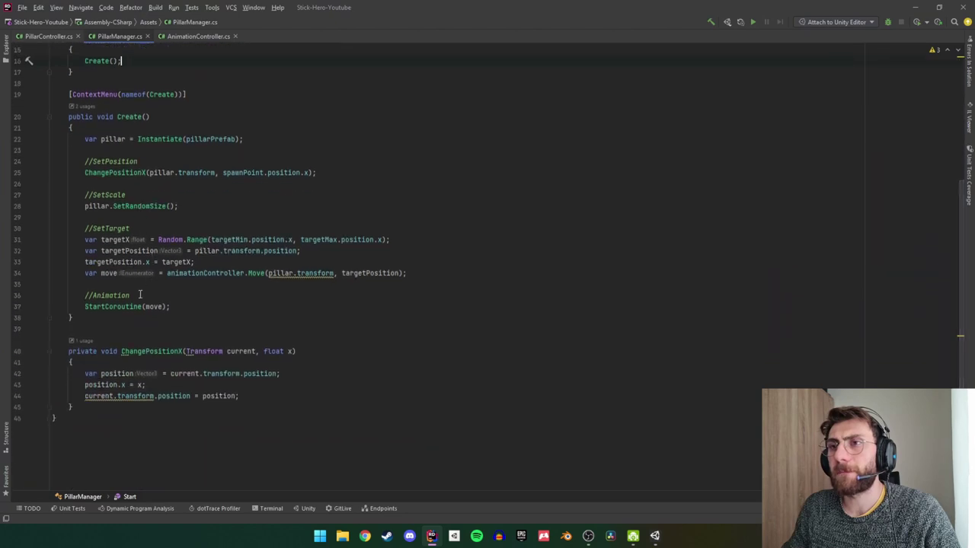
pyautogui.scroll(5, 140, 295)
pyautogui.scroll(-1, 138, 162)
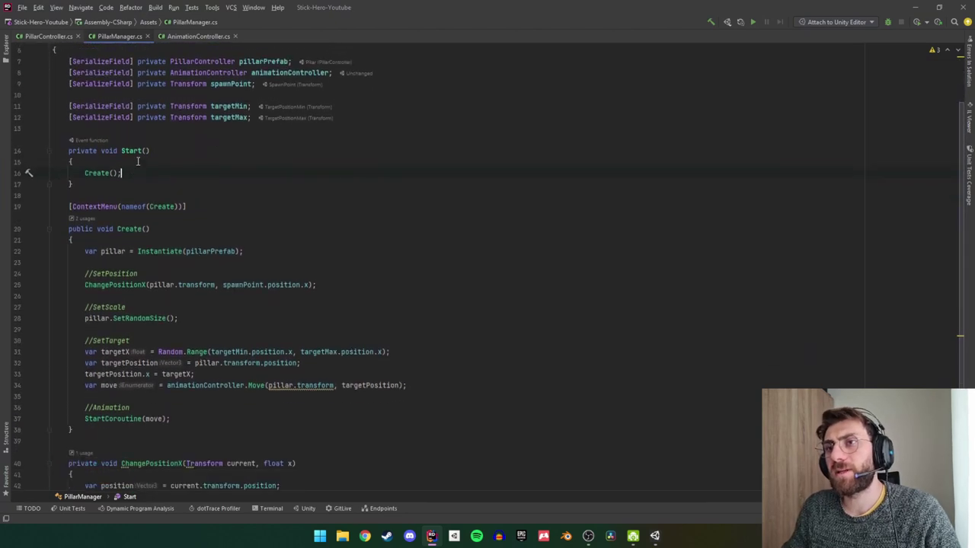
pyautogui.scroll(2, 138, 161)
pyautogui.scroll(-2, 167, 171)
pyautogui.scroll(-3, 198, 181)
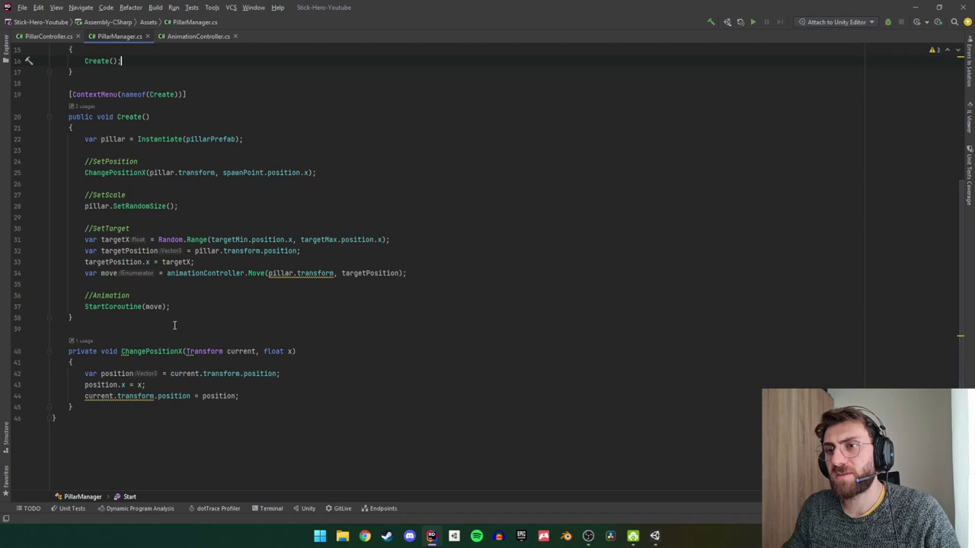
pyautogui.scroll(4, 115, 236)
pyautogui.scroll(1, 51, 145)
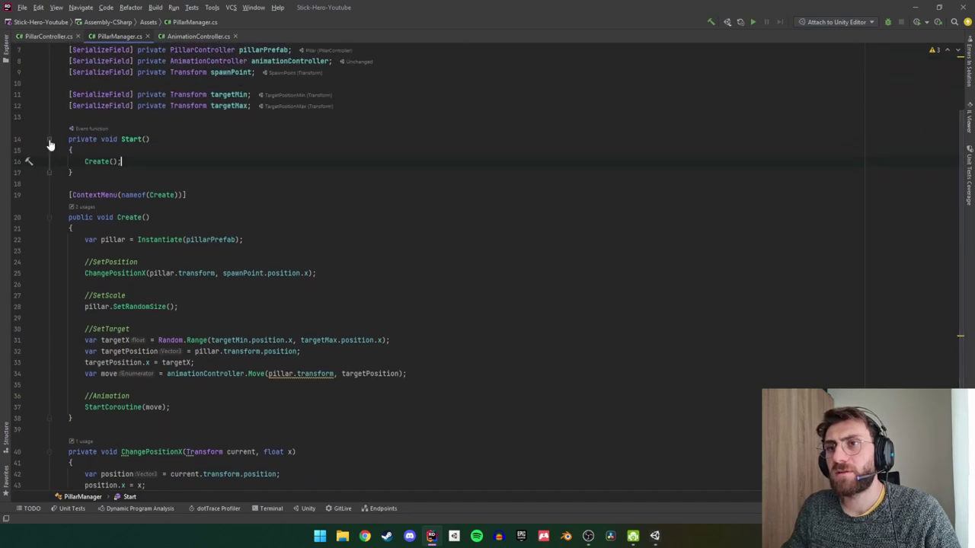
pyautogui.click(50, 217)
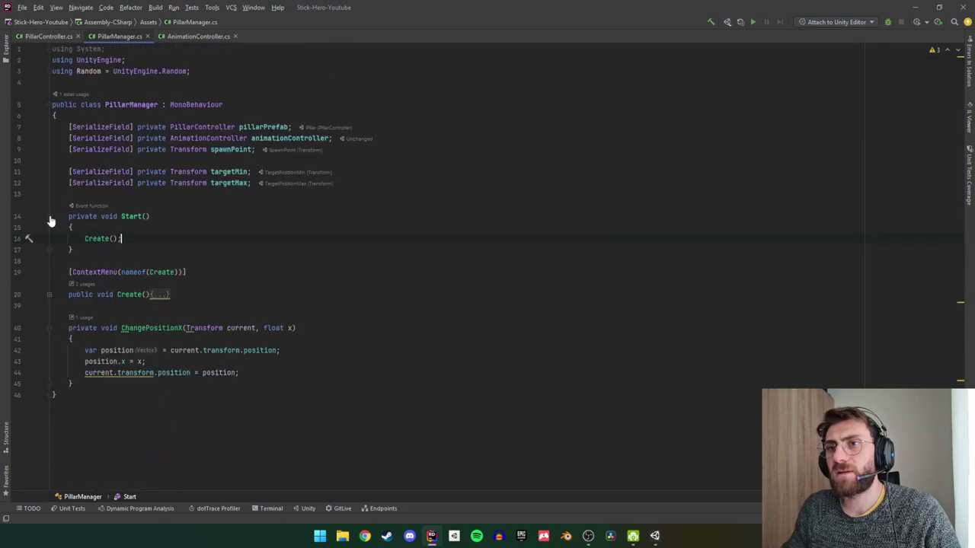
pyautogui.click(49, 328)
# Add a public void NextLevel() method that calls Create().
pyautogui.click(335, 324)
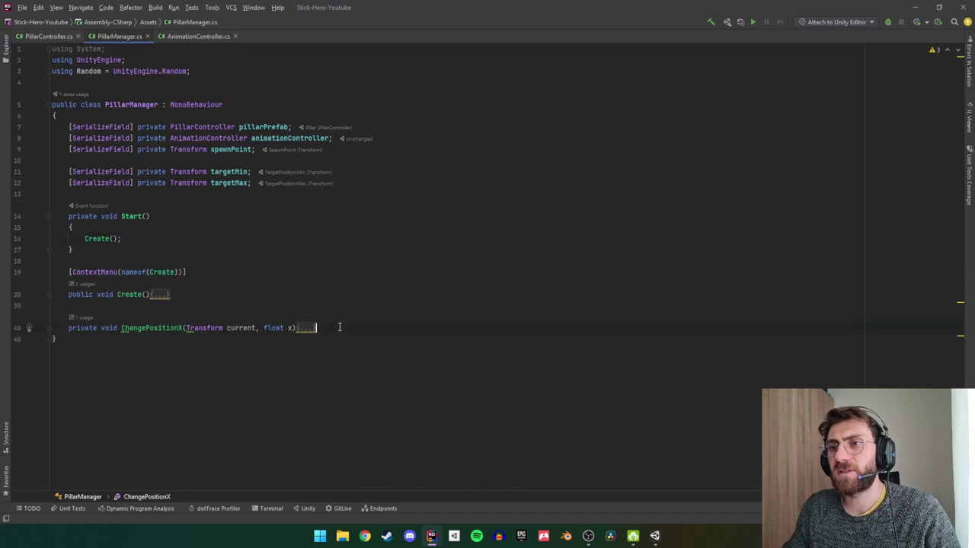
pyautogui.press('Return')
pyautogui.press('Return')
pyautogui.write('pub')
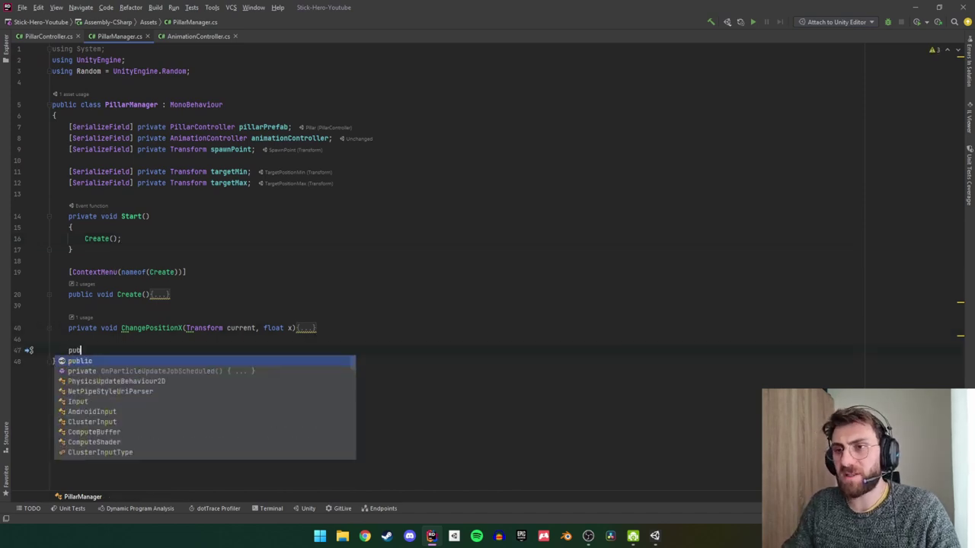
pyautogui.write('lic void Next')
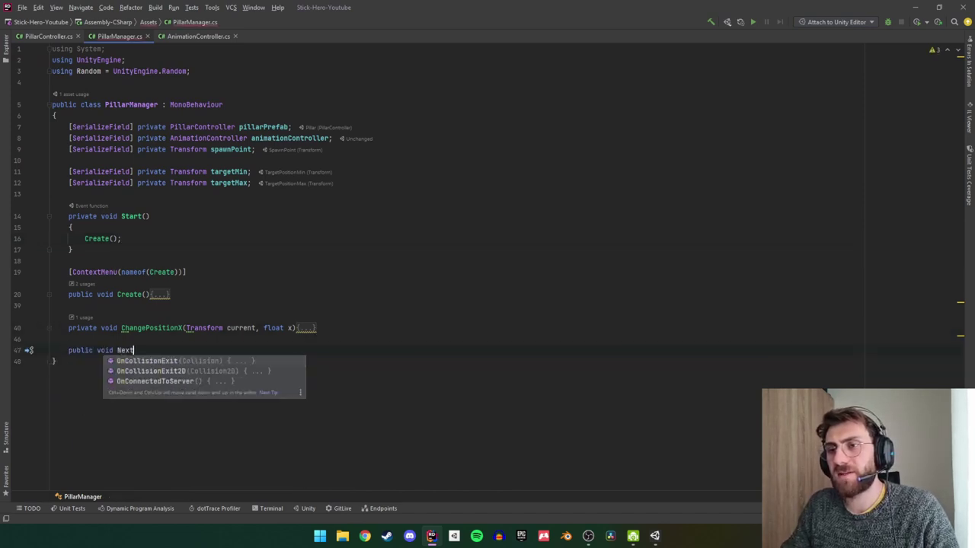
pyautogui.write('Level()')
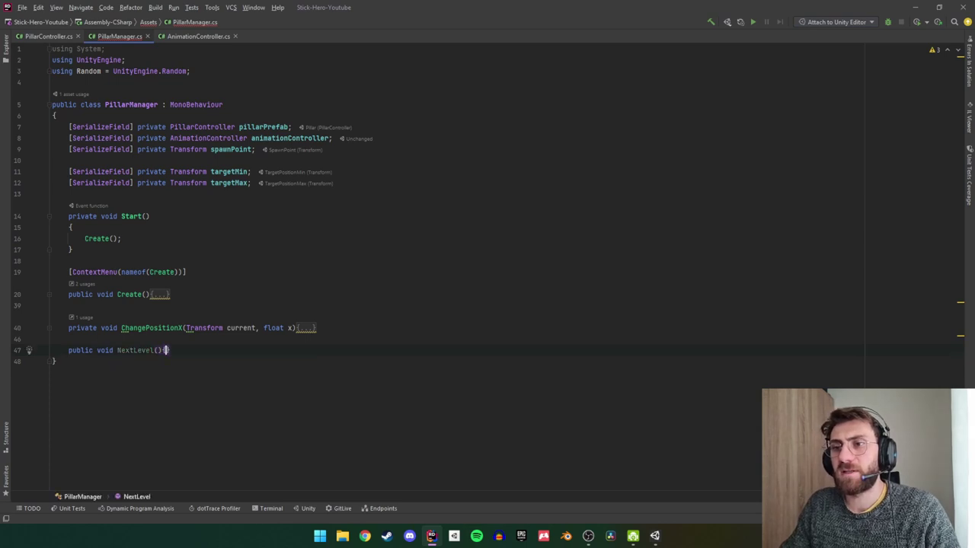
pyautogui.write('{')
pyautogui.press('Return')
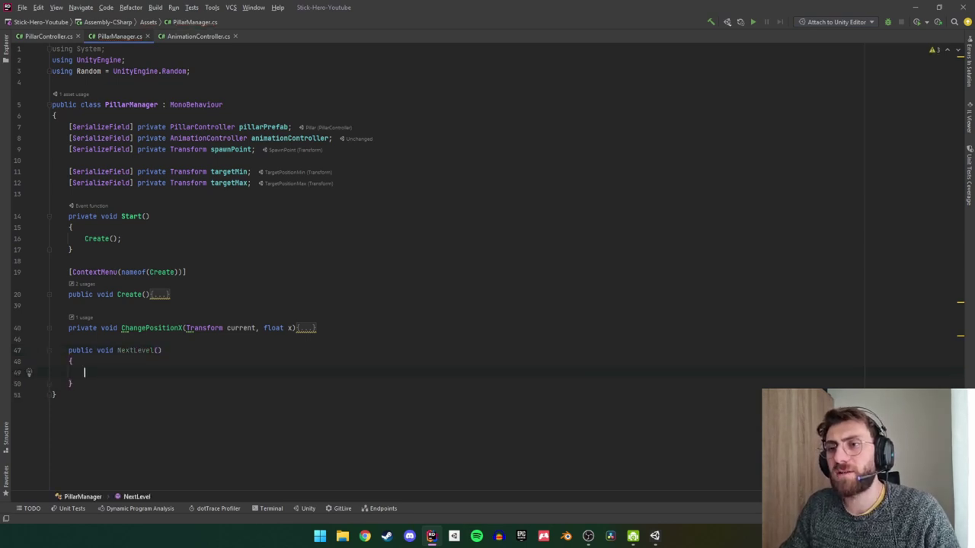
pyautogui.write('Cr')
pyautogui.press('Return')
pyautogui.write('Create();')
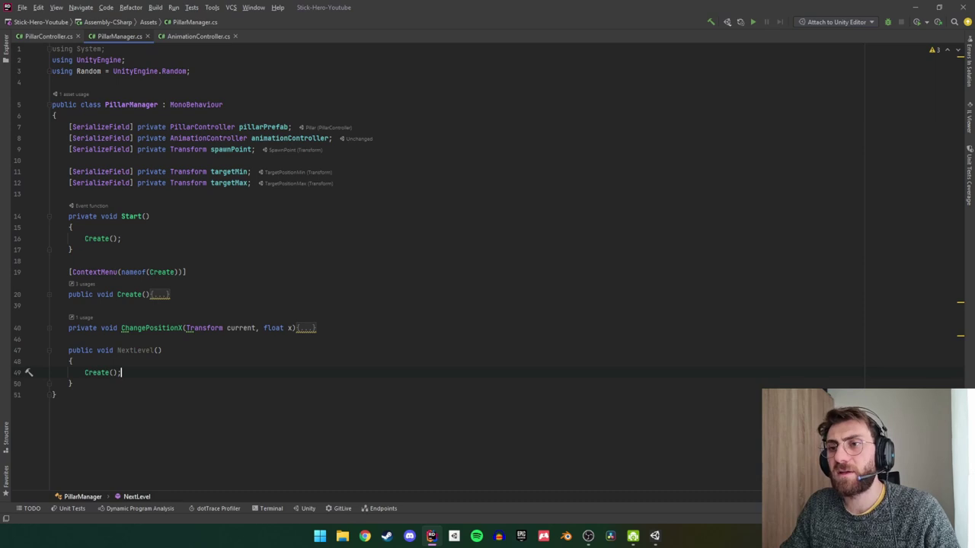
pyautogui.write('[Ser')
# Declare a [SerializeField] private PillarController current field and a private _targetPillar field.
pyautogui.press('Return')
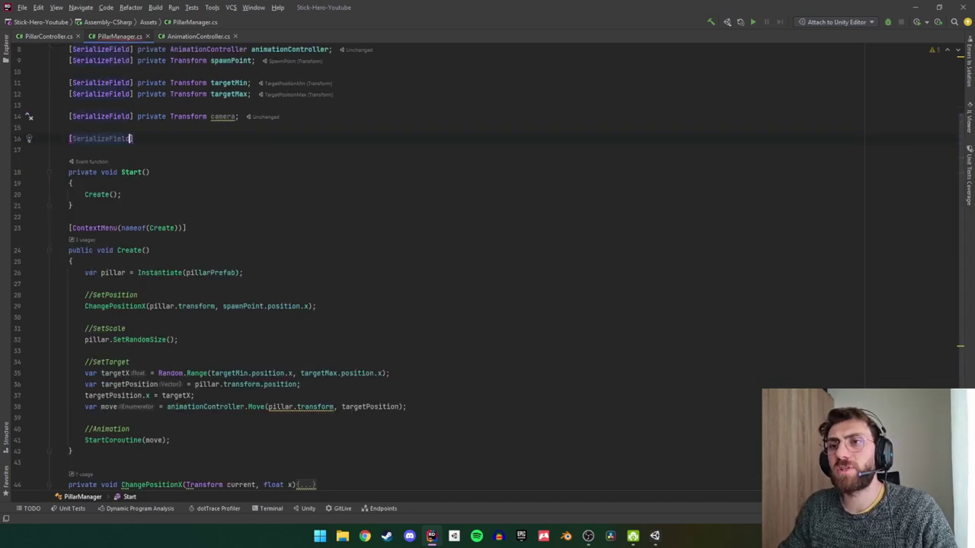
pyautogui.write('] private ')
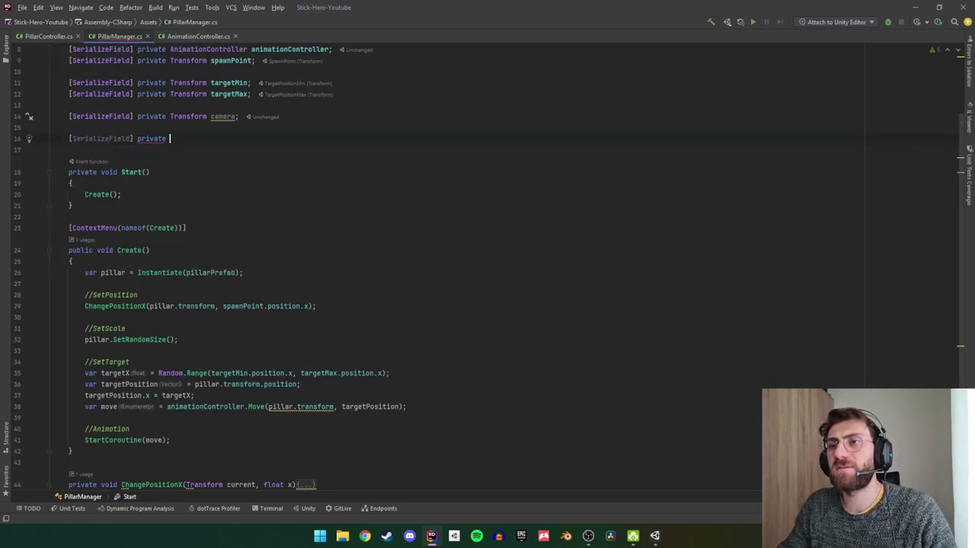
pyautogui.write('Pi')
pyautogui.press('Return')
pyautogui.write('curre')
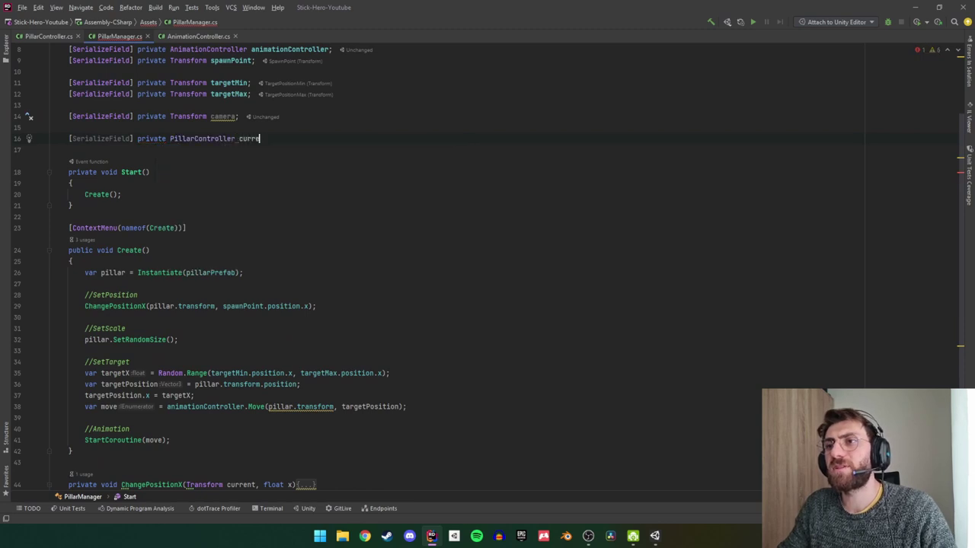
pyautogui.write('nt;')
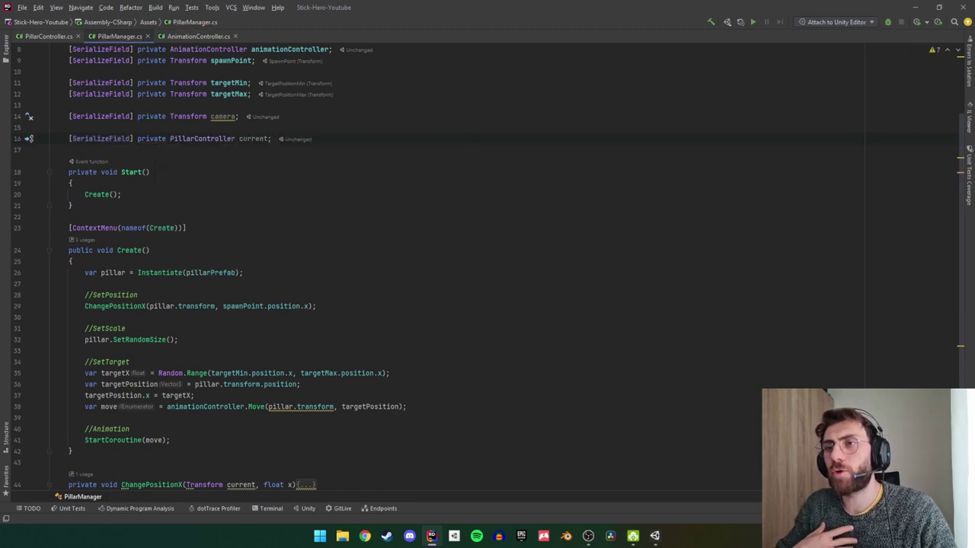
pyautogui.press('Return')
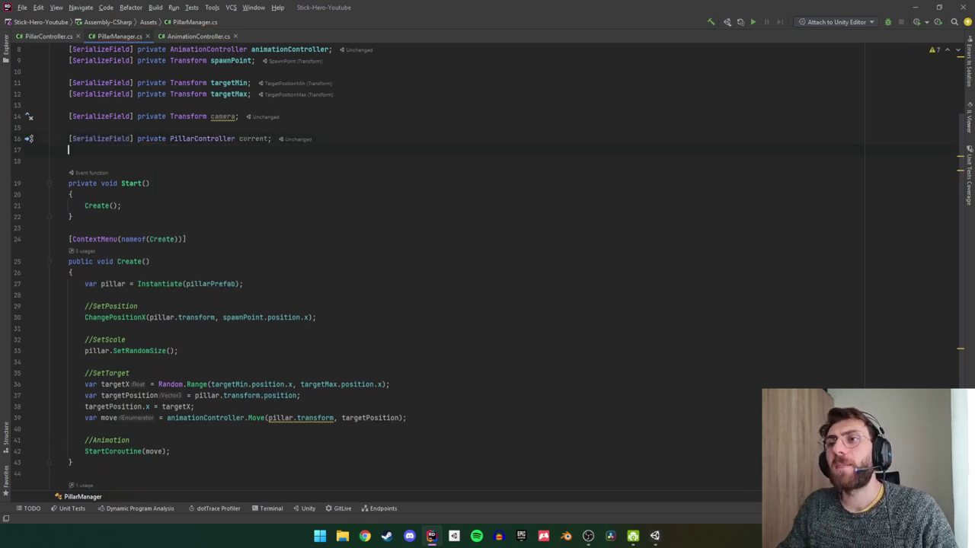
pyautogui.write('private P')
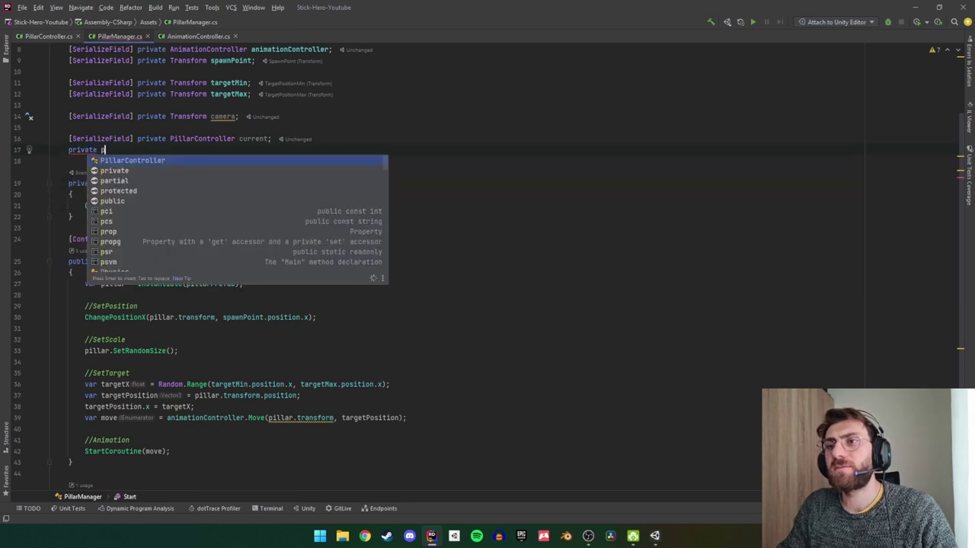
pyautogui.write('illarController _target')
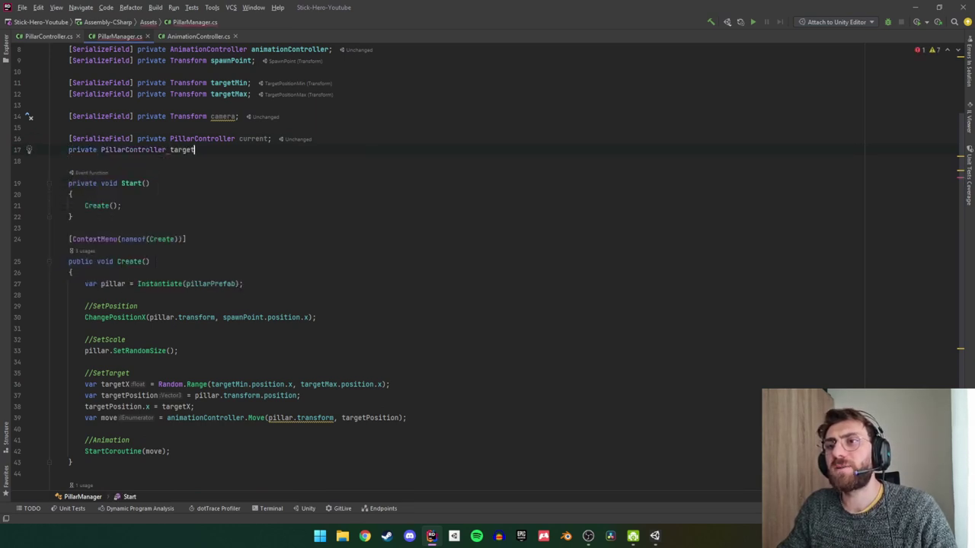
pyautogui.write('Pillar;')
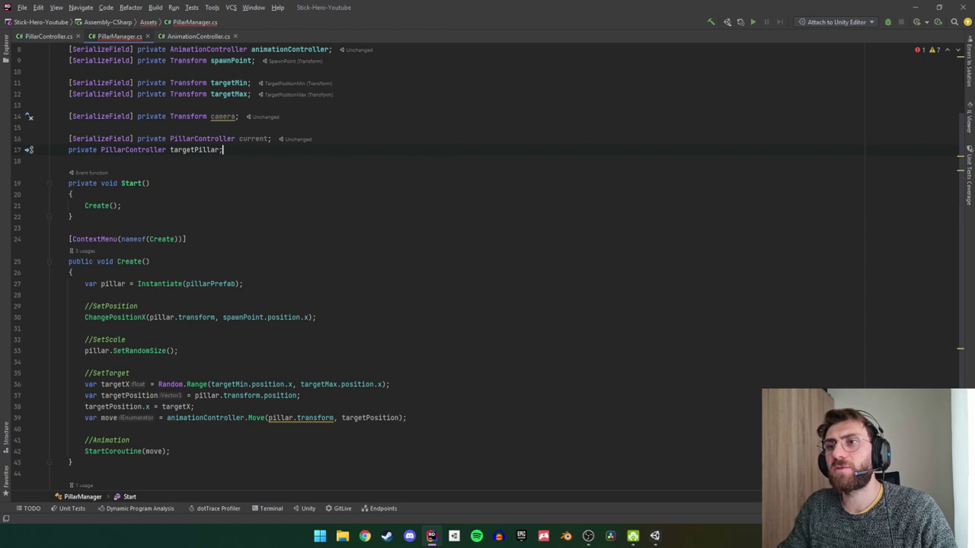
# At the end of Create(), add a //SetTarget comment and targetPillar = pillar;.
pyautogui.click(183, 440)
pyautogui.scroll(-1, 183, 411)
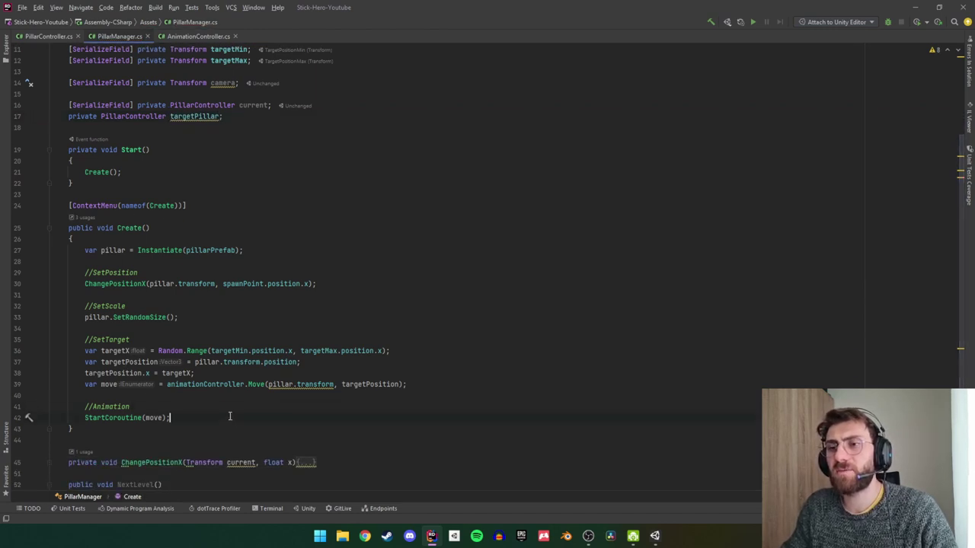
pyautogui.press('Return')
pyautogui.press('Return')
pyautogui.write('//Set')
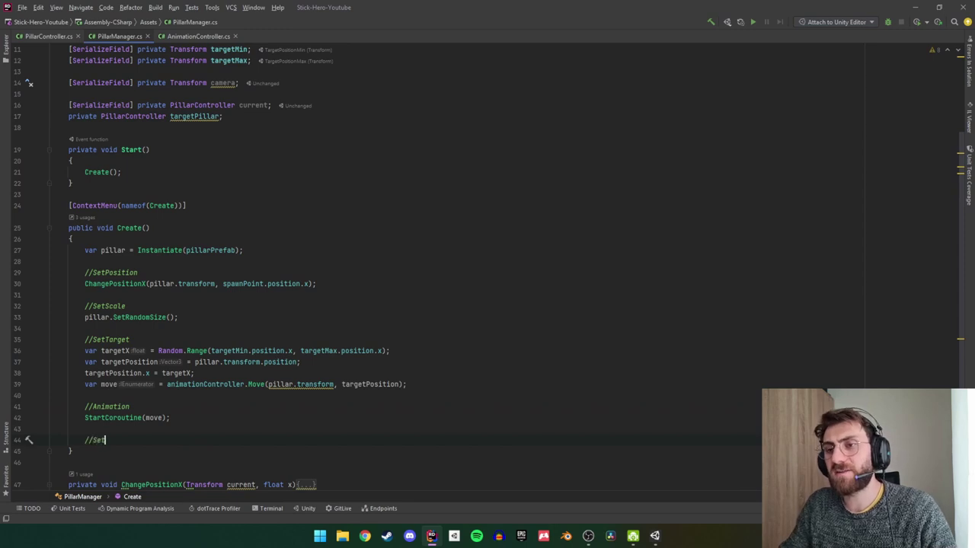
pyautogui.write('Target')
pyautogui.press('Return')
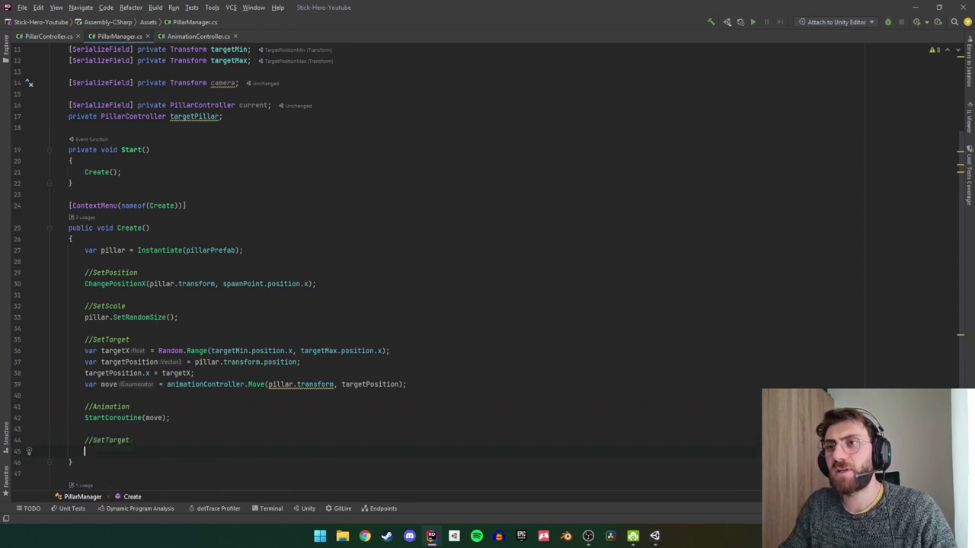
pyautogui.write('tar')
pyautogui.press('Down')
pyautogui.press('Down')
pyautogui.press('Return')
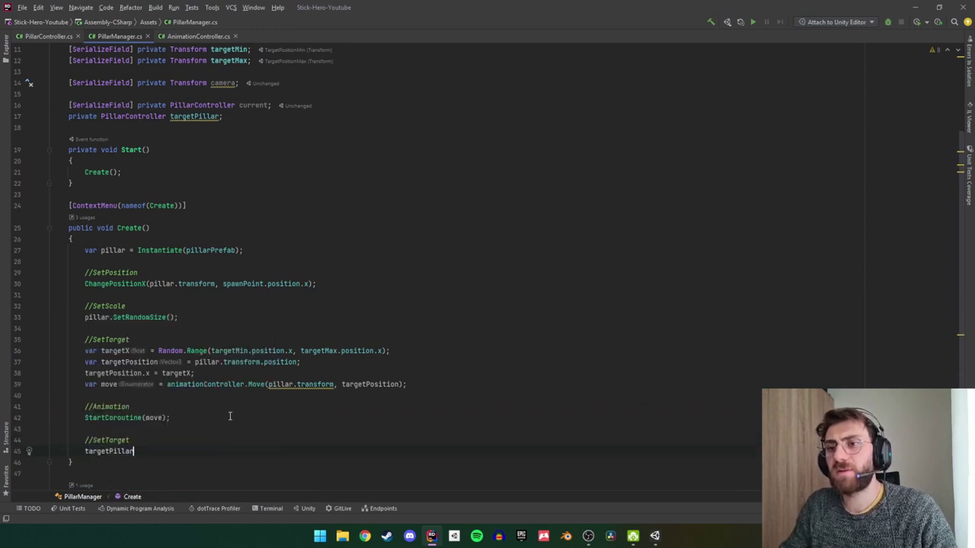
pyautogui.write(' = p')
pyautogui.press('Return')
pyautogui.write(';')
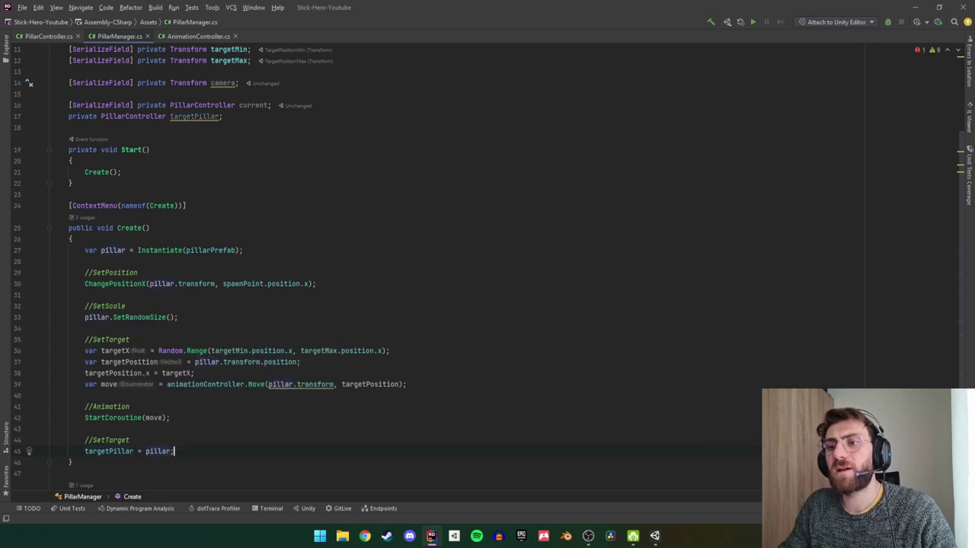
# Rename the targetPillar field to _targetPillar everywhere.
pyautogui.click(197, 116)
pyautogui.hotkey('alt', 'Return')
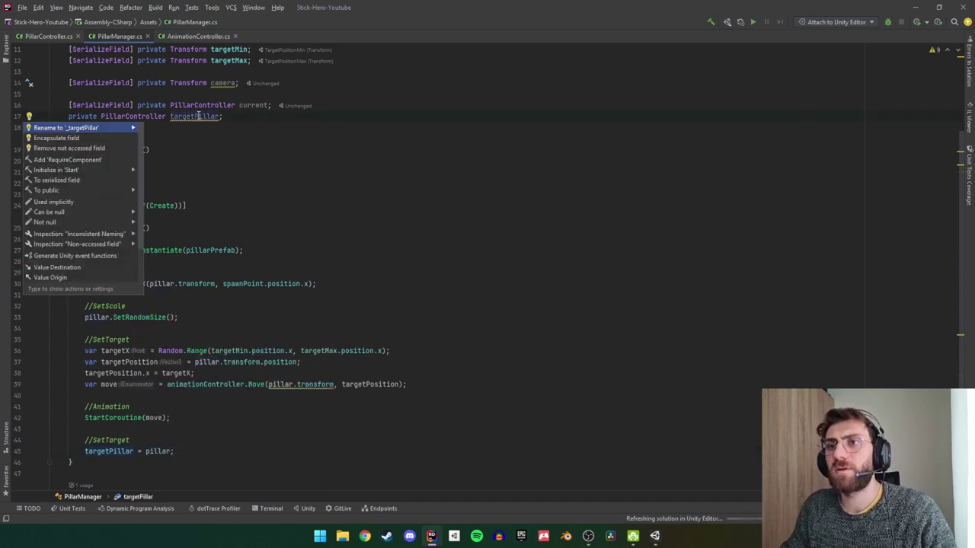
pyautogui.press('Return')
pyautogui.click(255, 106)
pyautogui.scroll(2, 256, 105)
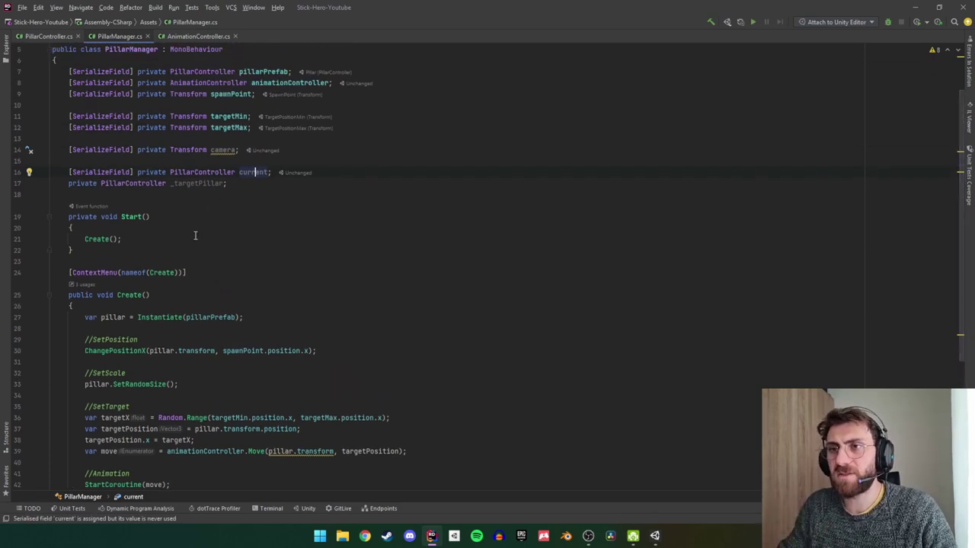
pyautogui.press('Up')
pyautogui.press('Down')
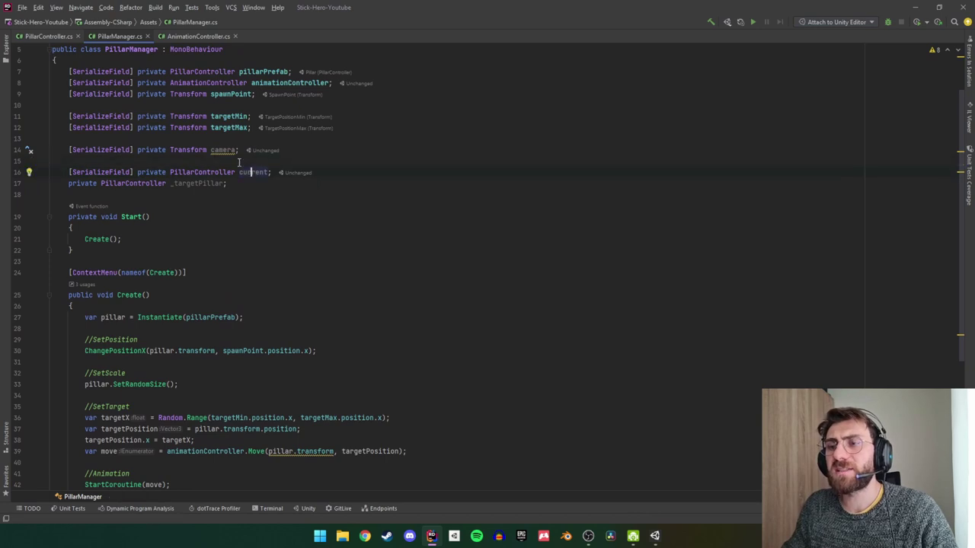
pyautogui.press('Down')
pyautogui.press('Up')
# Declare a private float field named _offsetCamera below the existing field declarations.
pyautogui.click(250, 192)
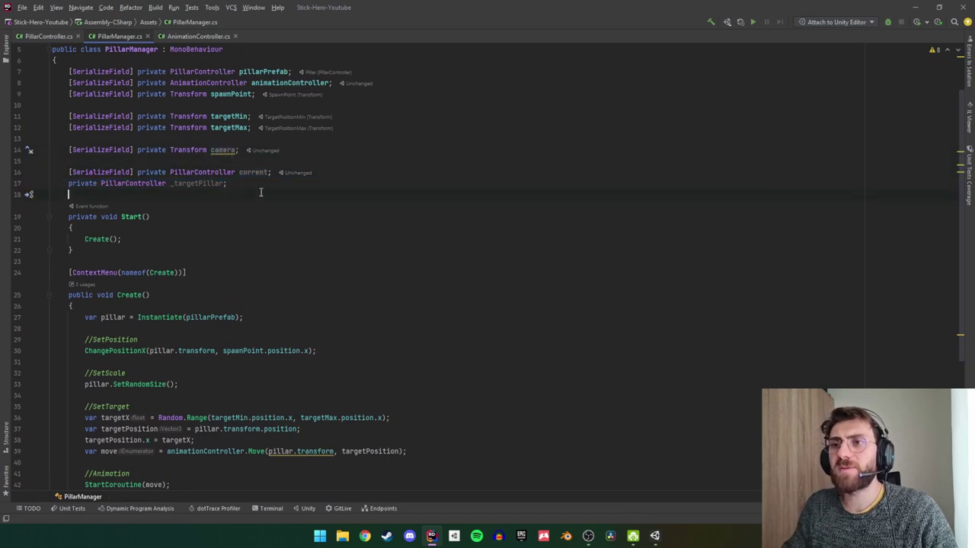
pyautogui.press('Return')
pyautogui.press('Return')
pyautogui.press('Up')
pyautogui.write('pri')
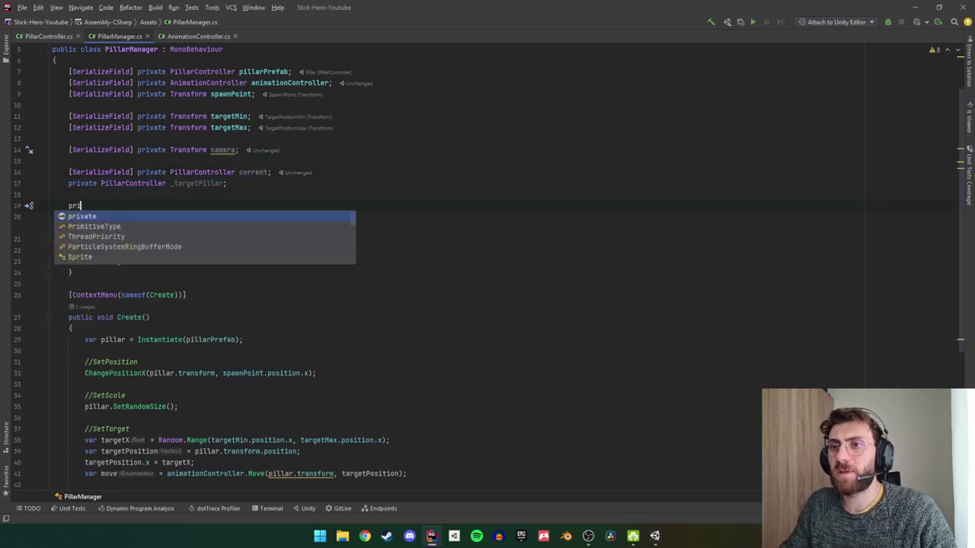
pyautogui.press('Return')
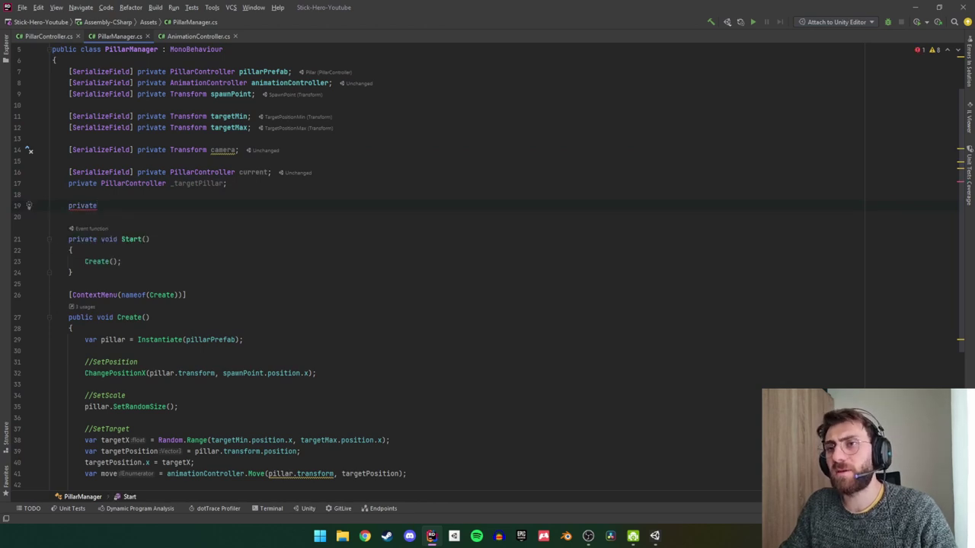
pyautogui.write('float ')
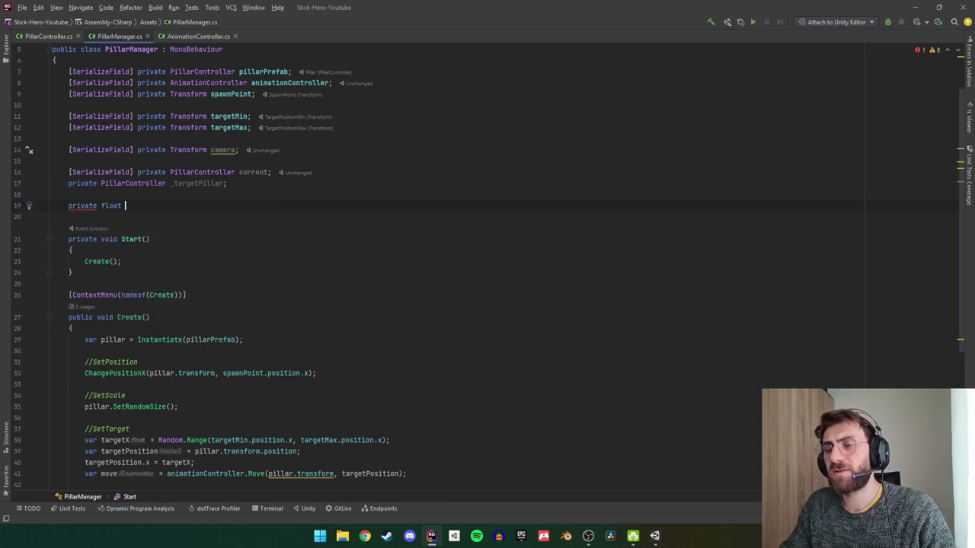
pyautogui.write('_off')
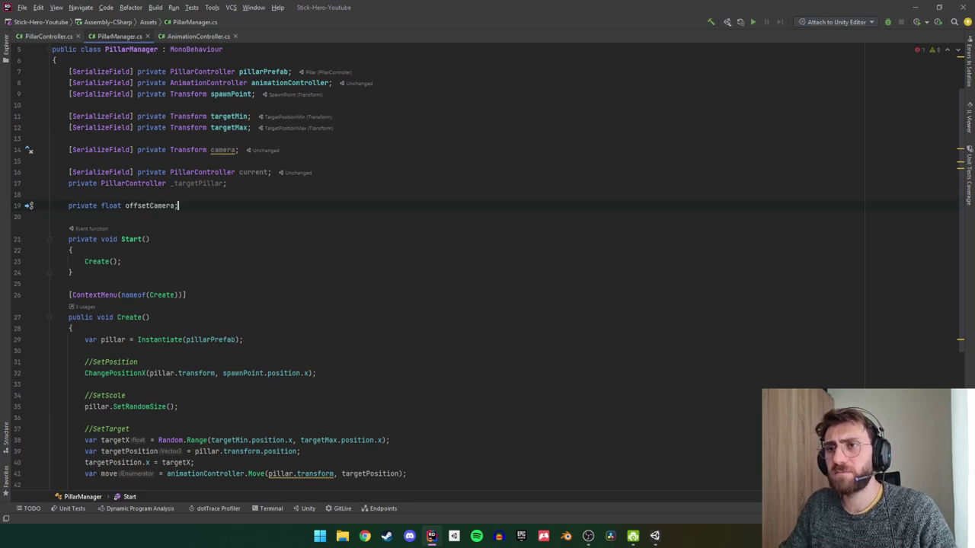
pyautogui.hotkey('alt', 'Return')
pyautogui.press('Return')
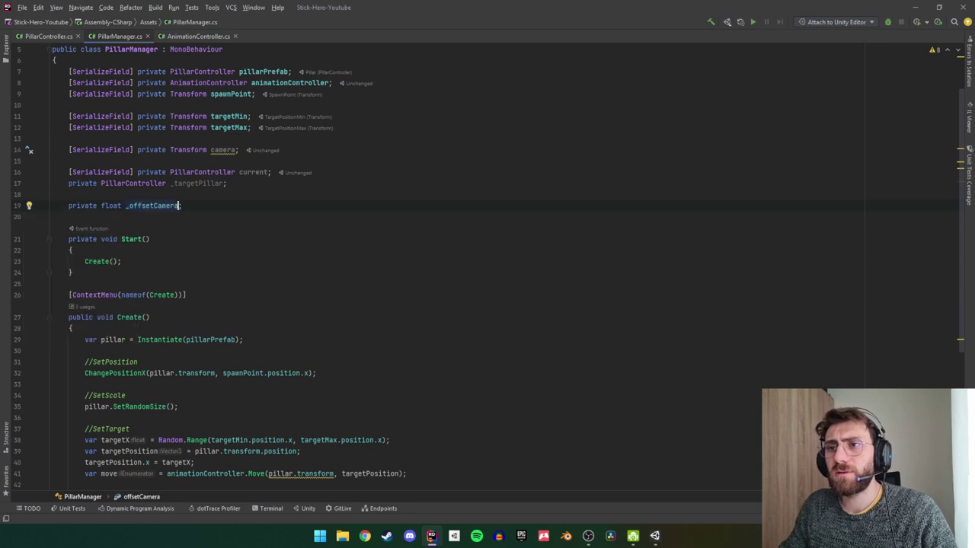
pyautogui.press('Down')
pyautogui.press('Down')
pyautogui.press('Down')
# Start a line in Start() assigning _offsetCamera = camera.transform.position.
pyautogui.press('Return')
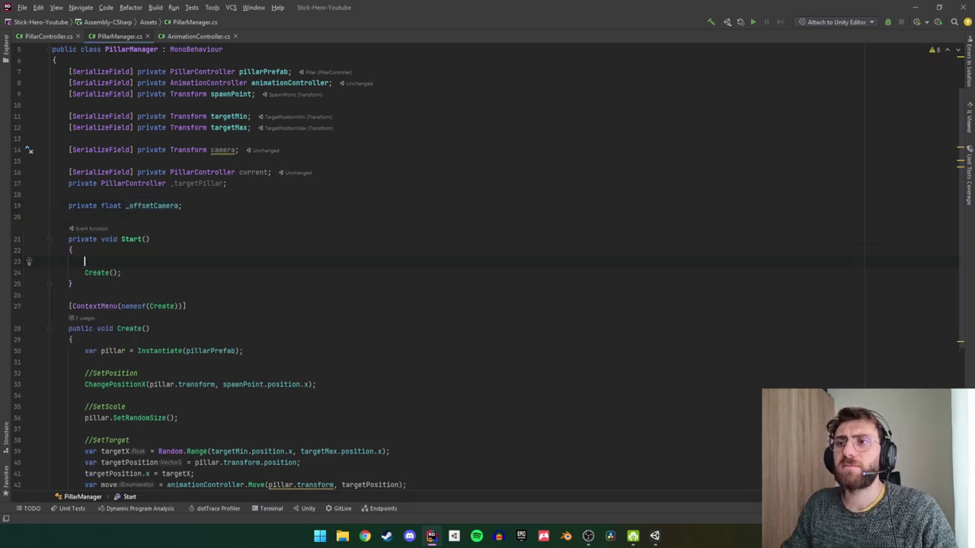
pyautogui.press('Return')
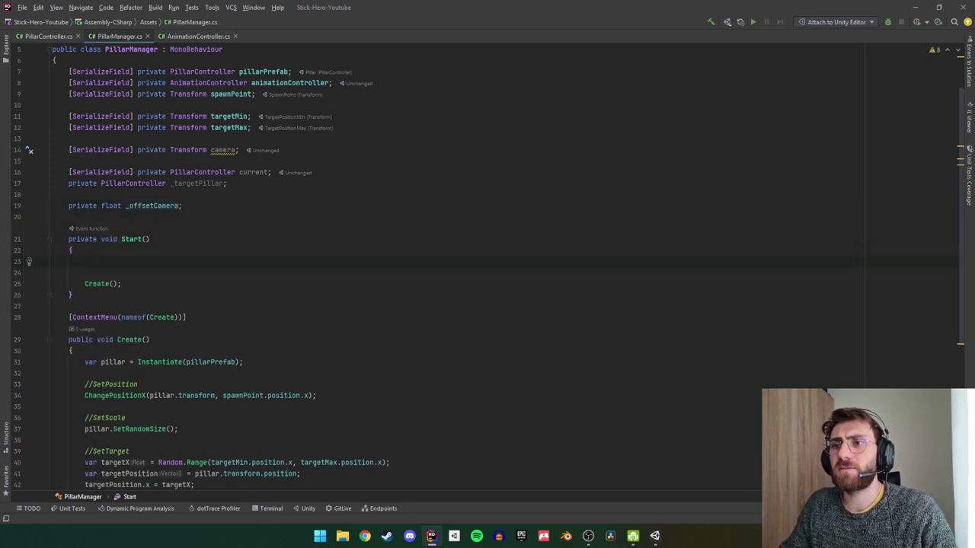
pyautogui.write('_')
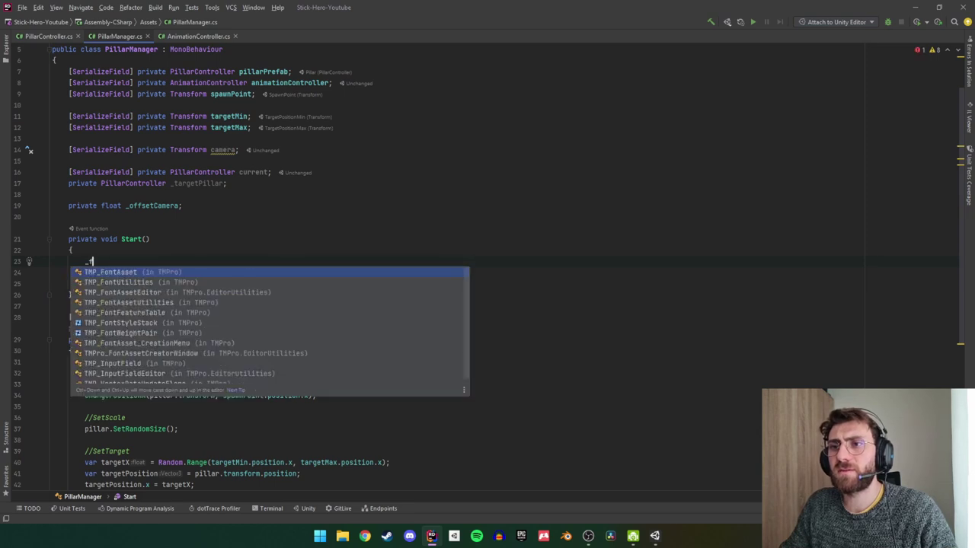
pyautogui.press('Return')
pyautogui.write('= ')
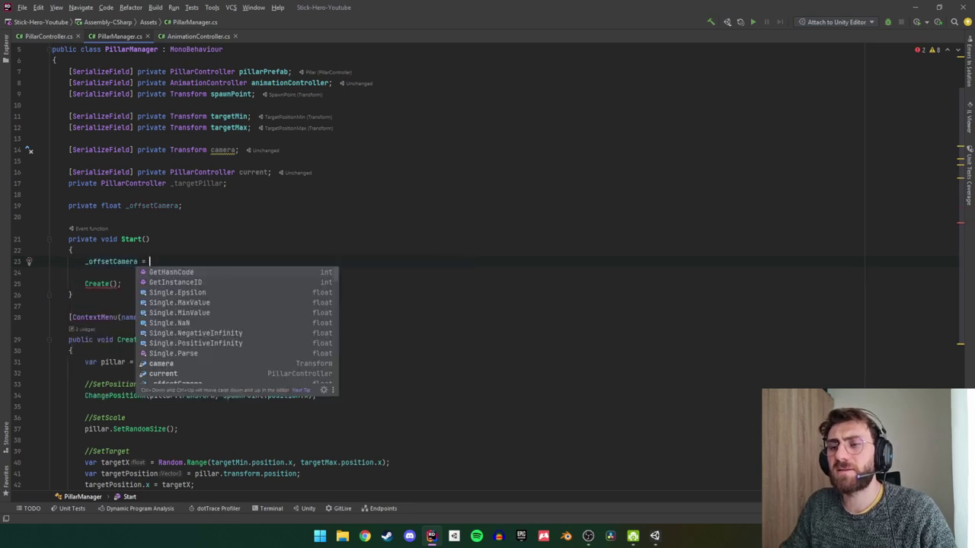
pyautogui.write('c')
pyautogui.press('Return')
pyautogui.write('.tra')
pyautogui.press('Return')
pyautogui.write('.')
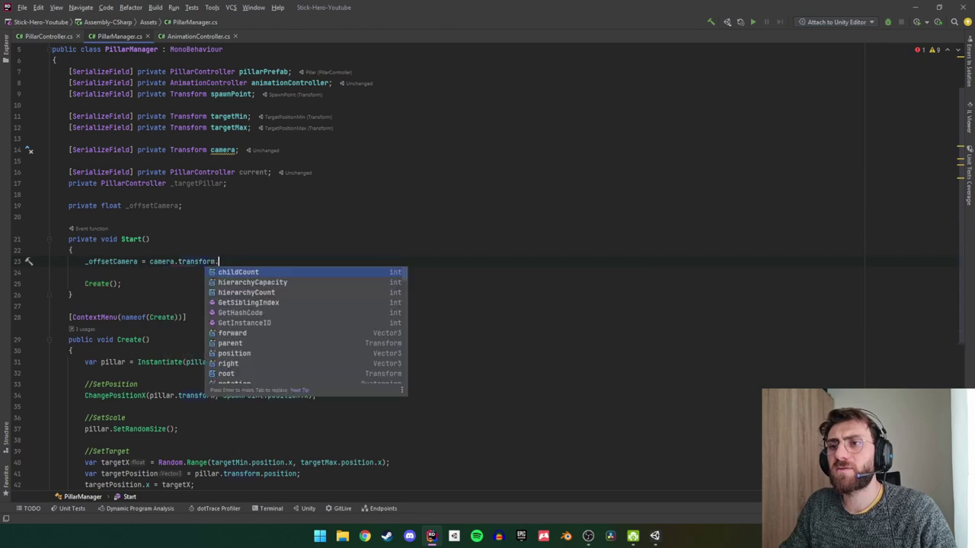
pyautogui.write('p')
pyautogui.press('Return')
# Subtract current.transform.position to complete the _offsetCamera assignment.
pyautogui.write('- cu')
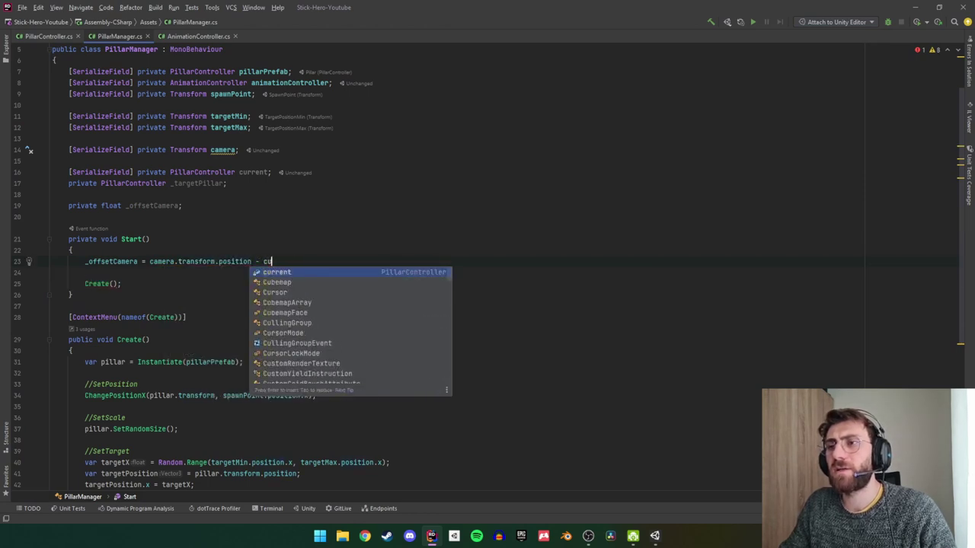
pyautogui.press('Return')
pyautogui.write('.tr')
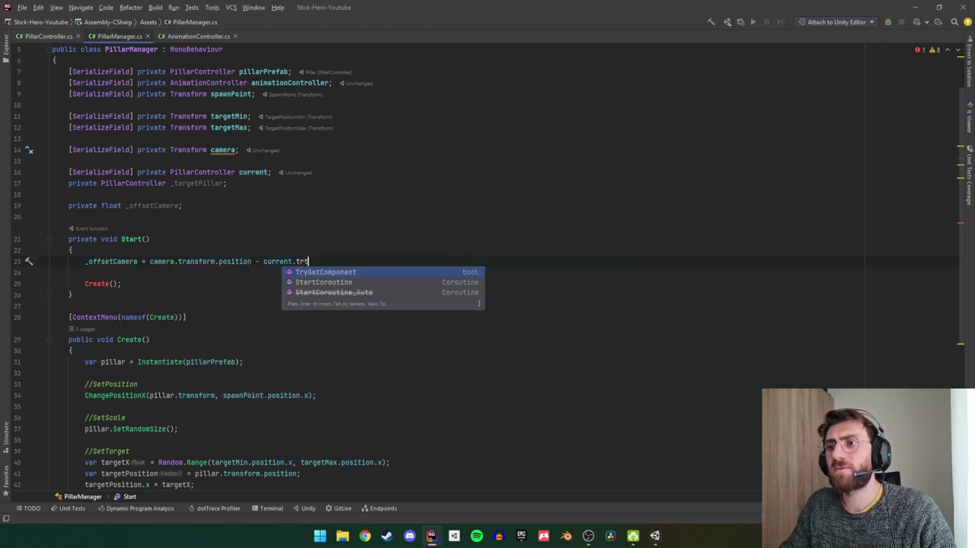
pyautogui.press('BackSpace')
pyautogui.press('BackSpace')
pyautogui.press('Down')
pyautogui.press('Down')
pyautogui.press('Down')
pyautogui.press('Return')
pyautogui.write('.p')
pyautogui.press('Return')
pyautogui.write(';')
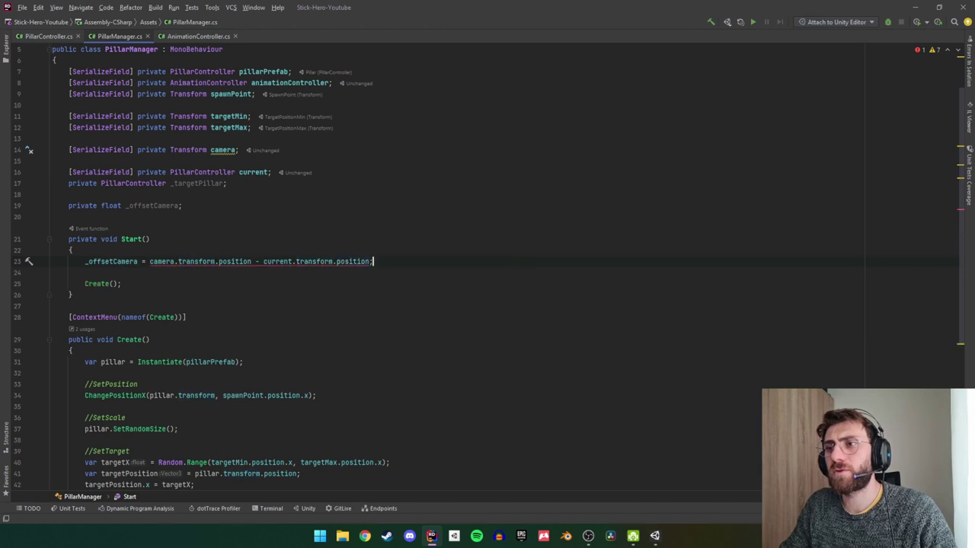
pyautogui.press('BackSpace')
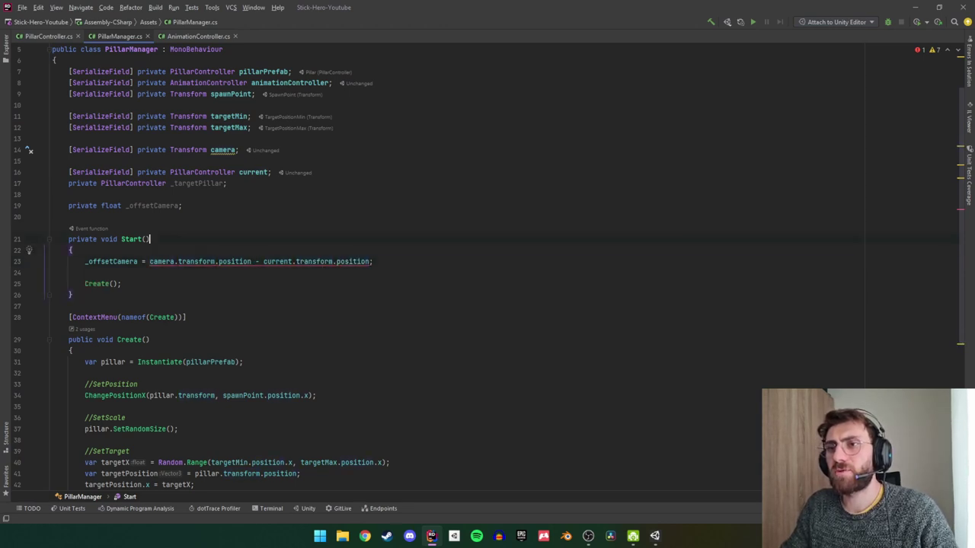
# Change the _offsetCamera field type from float to Vector2.
pyautogui.click(150, 206)
pyautogui.write('ve')
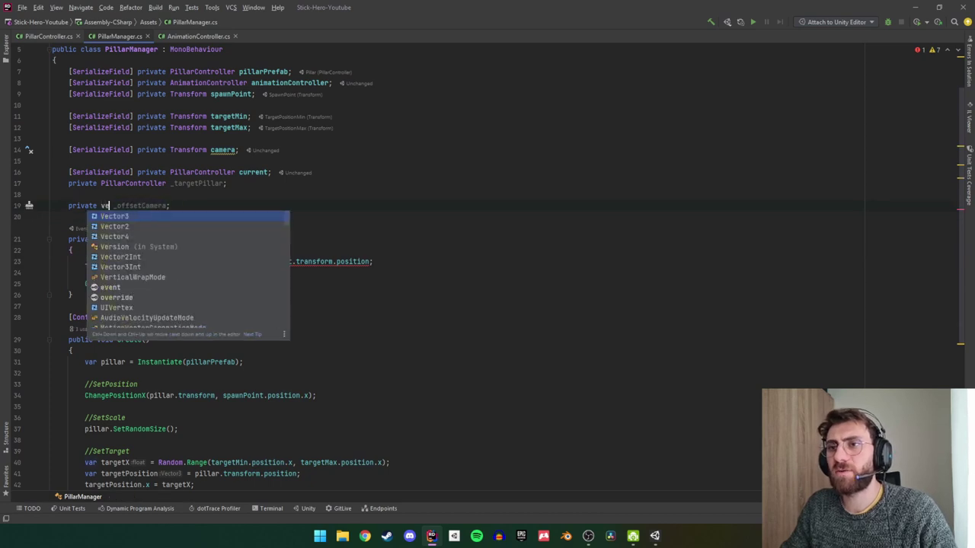
pyautogui.press('Return')
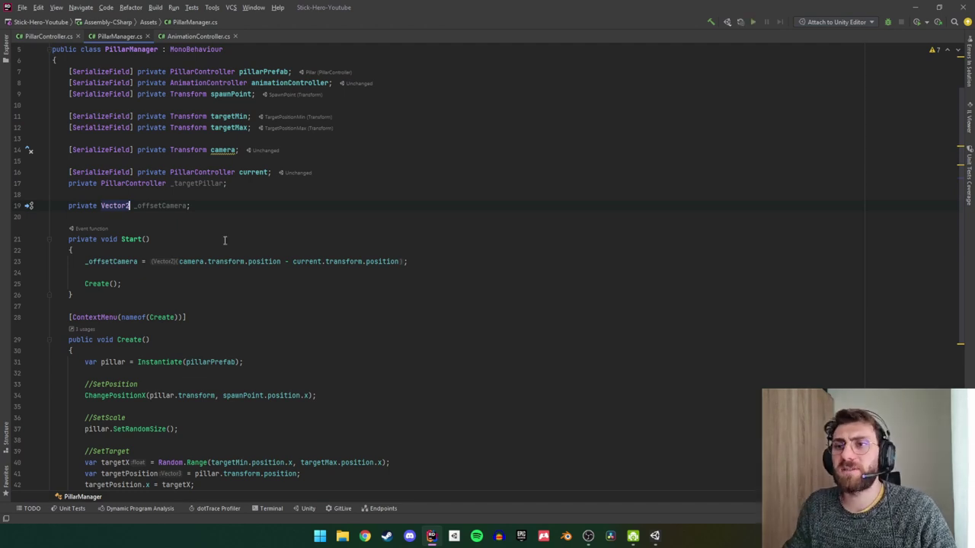
pyautogui.click(130, 261)
pyautogui.scroll(-3, 217, 298)
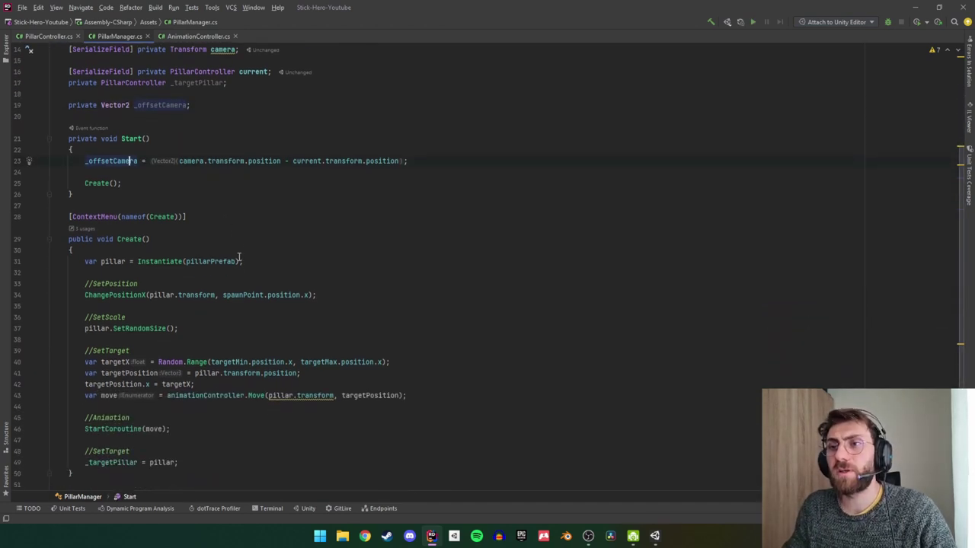
pyautogui.scroll(-4, 172, 120)
pyautogui.scroll(2, 145, 152)
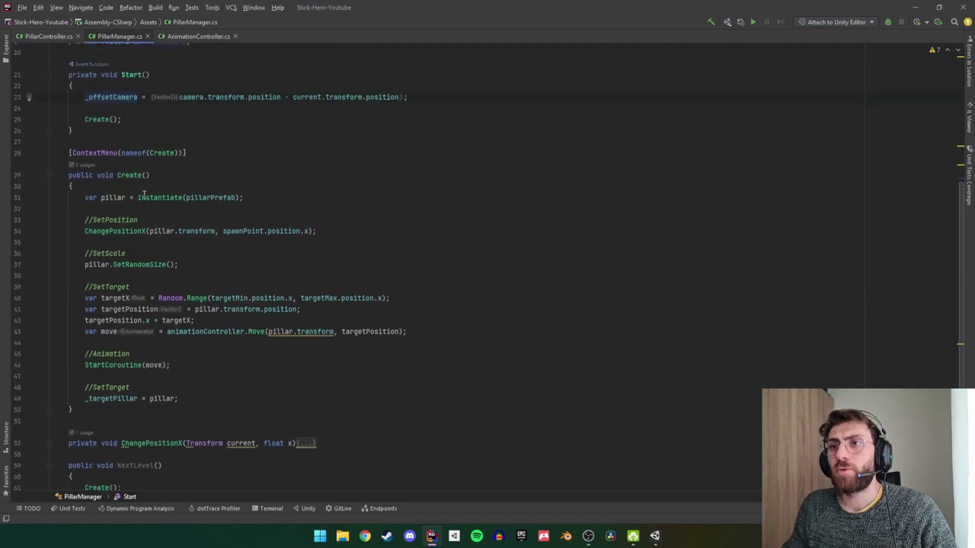
pyautogui.scroll(2, 122, 179)
pyautogui.scroll(-4, 119, 182)
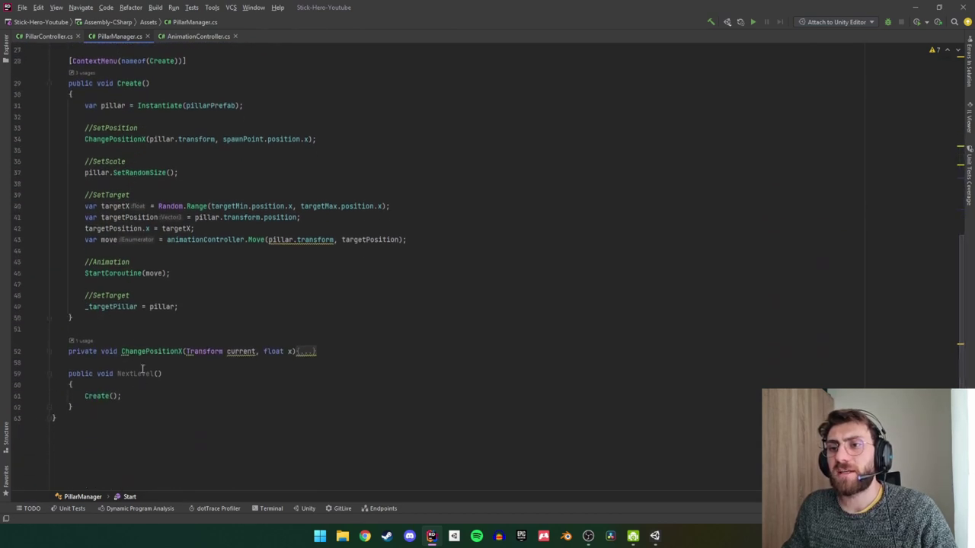
# Insert current = _targetPillar; above the Create() call in NextLevel().
pyautogui.click(120, 395)
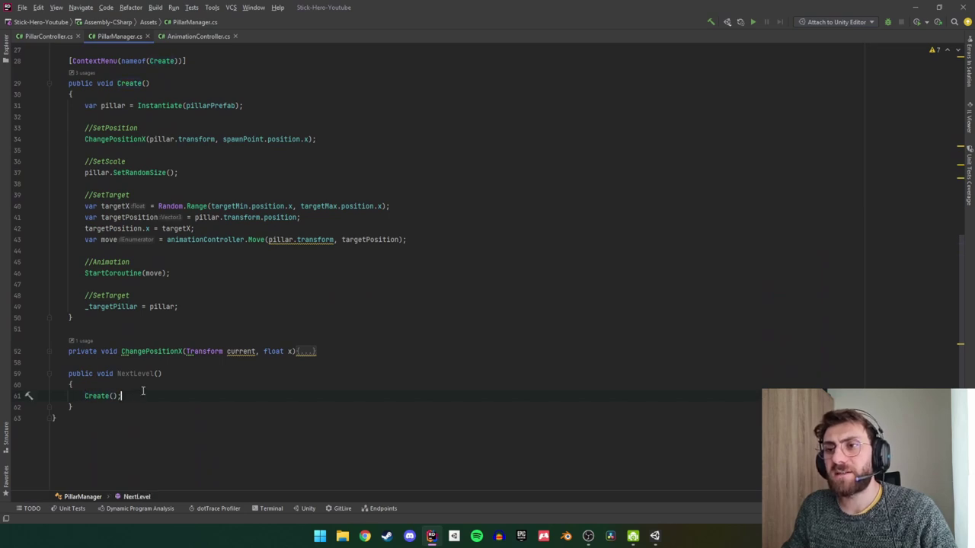
pyautogui.click(109, 306)
pyautogui.click(152, 396)
pyautogui.hotkey('ctrl', 'alt', 'Return')
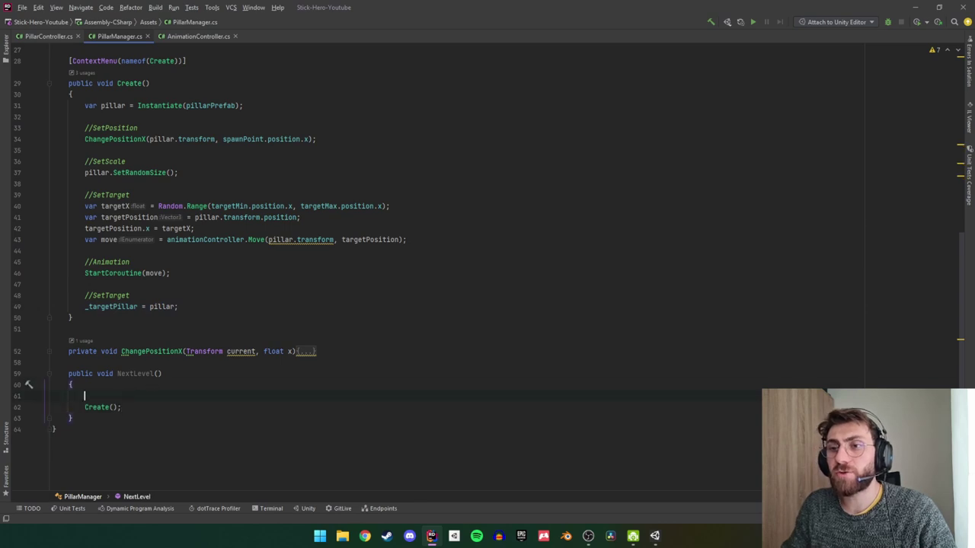
pyautogui.hotkey('ctrl', 'alt', 'Return')
pyautogui.write('current')
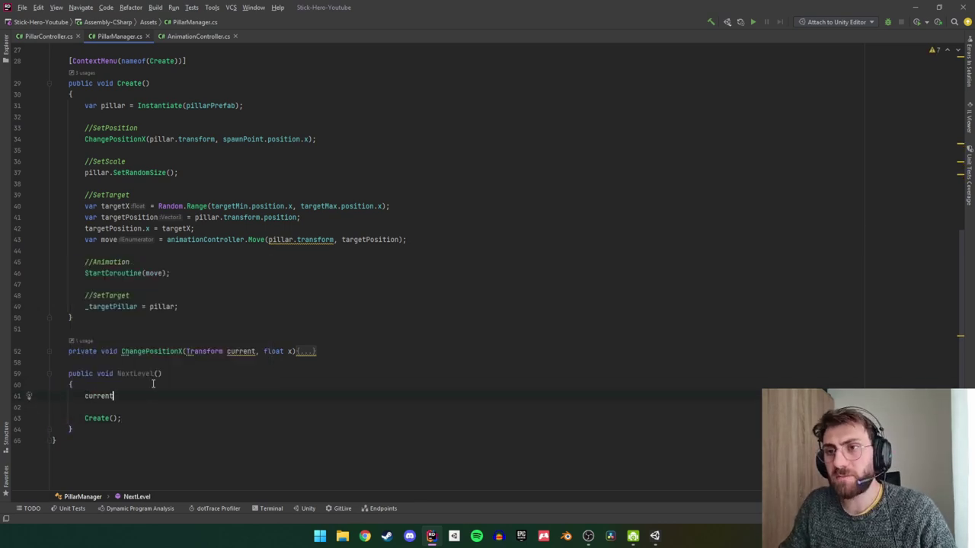
pyautogui.write(' = ta')
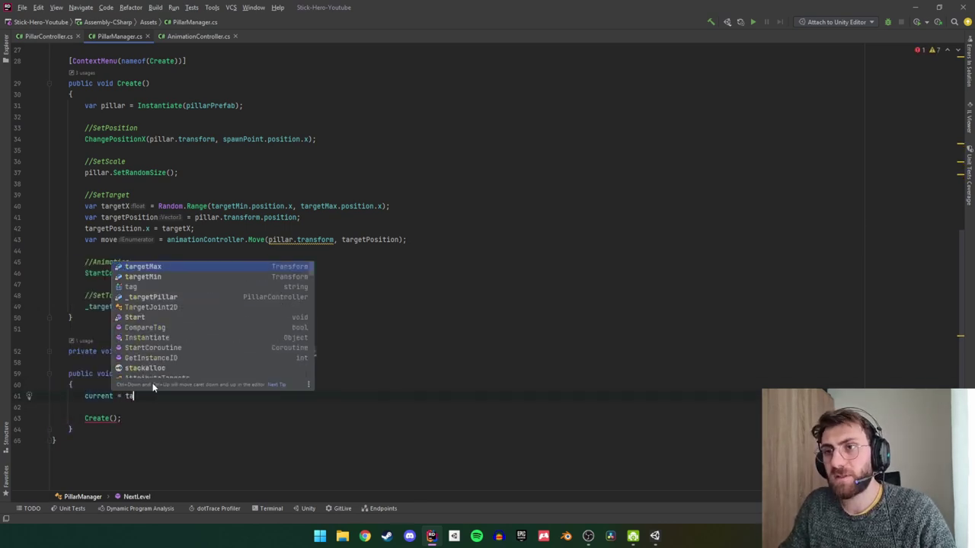
pyautogui.press('Return')
pyautogui.write(';')
pyautogui.press('Up')
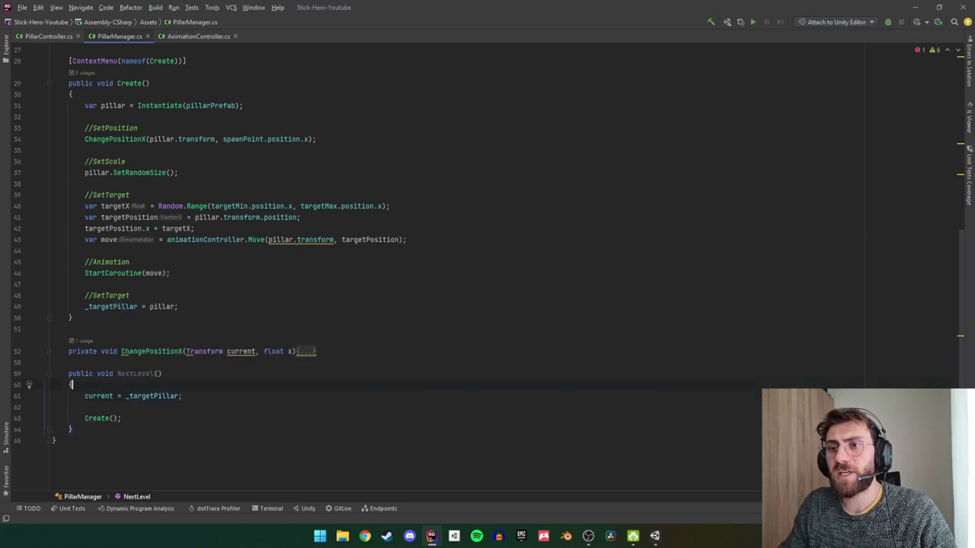
# Review the new assignment and open a blank line after Create() in NextLevel().
pyautogui.doubleClick(152, 396)
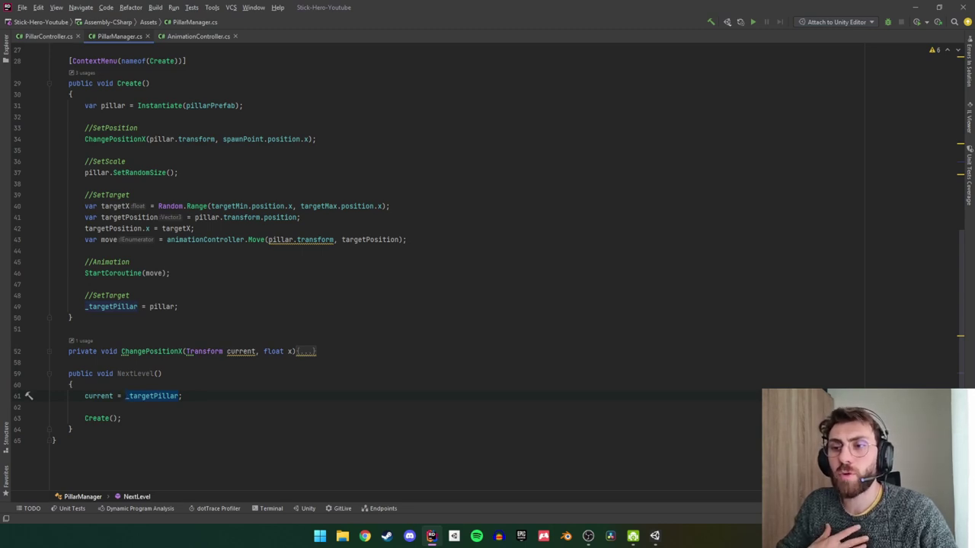
pyautogui.click(85, 396)
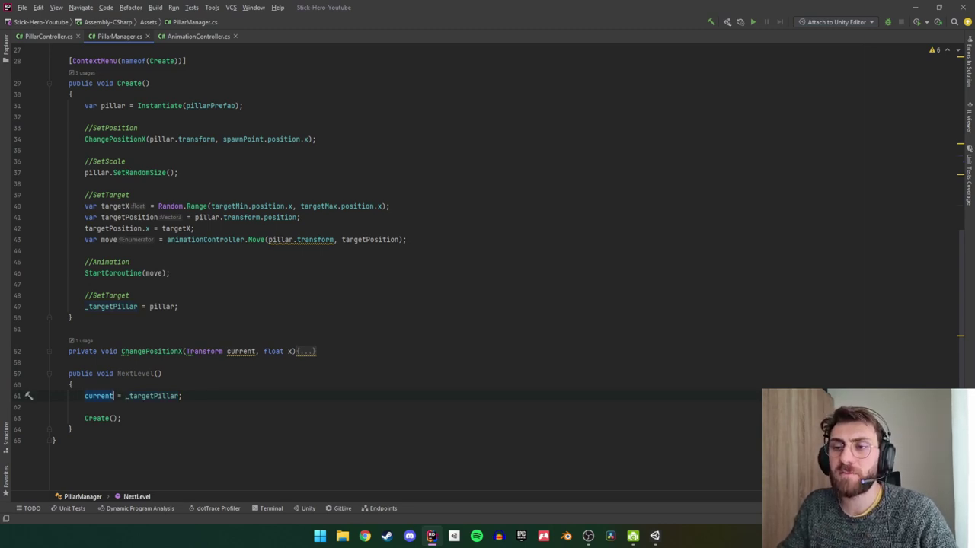
pyautogui.moveTo(85, 396); pyautogui.dragTo(113, 396)
pyautogui.click(119, 396)
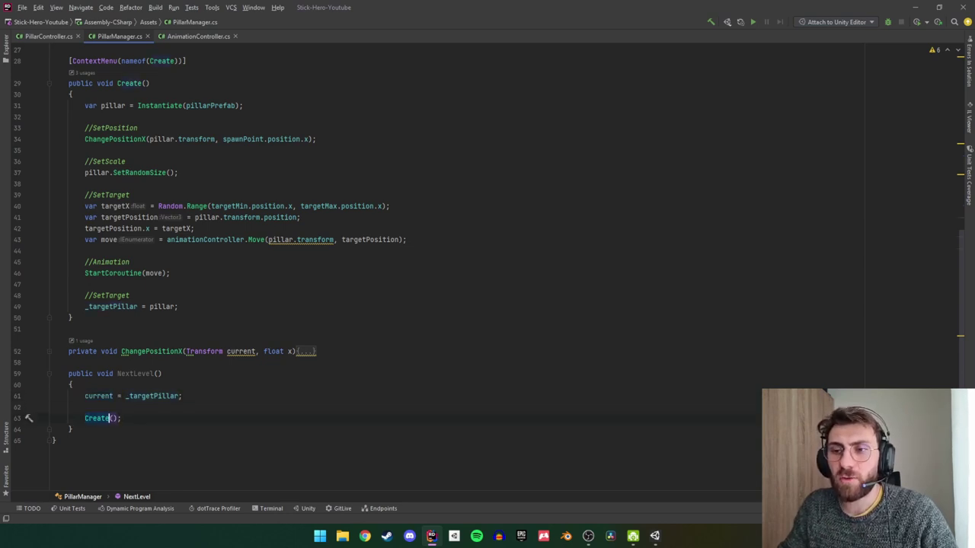
pyautogui.click(119, 396)
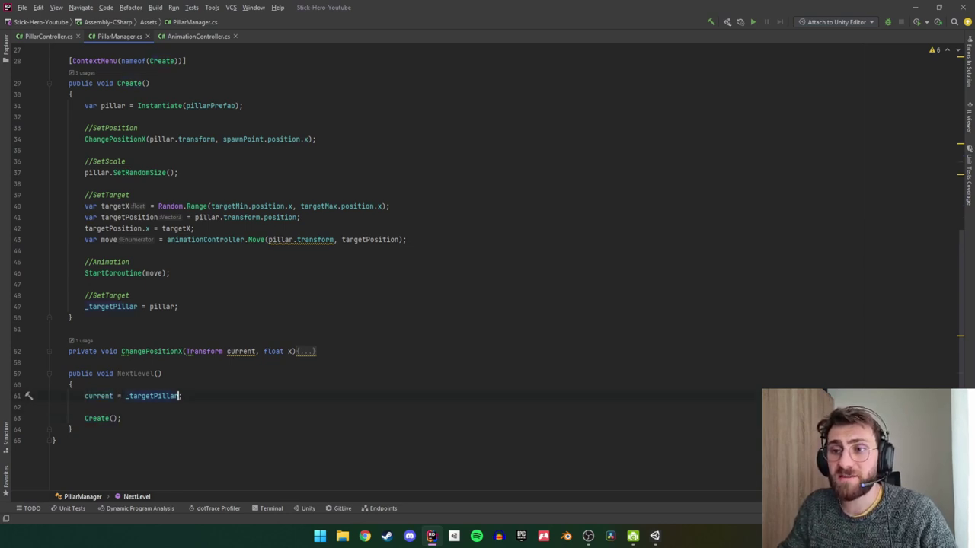
pyautogui.write(';')
pyautogui.click(129, 418)
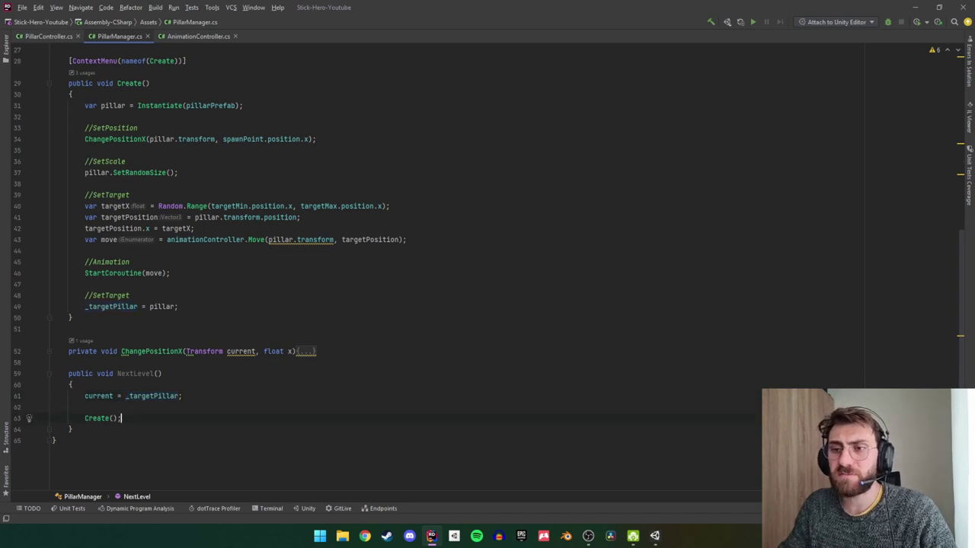
pyautogui.press('Return')
pyautogui.press('Return')
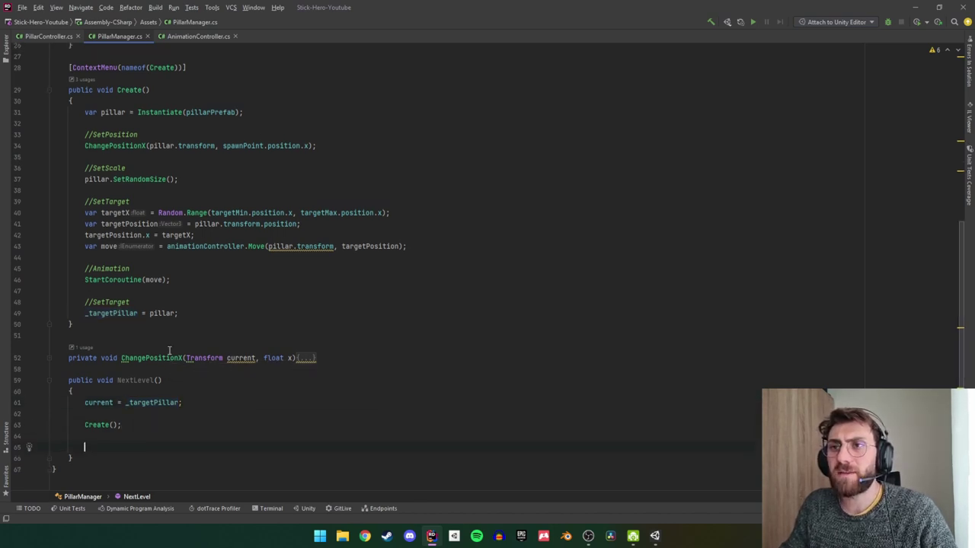
pyautogui.scroll(1, 169, 349)
pyautogui.scroll(-2, 174, 381)
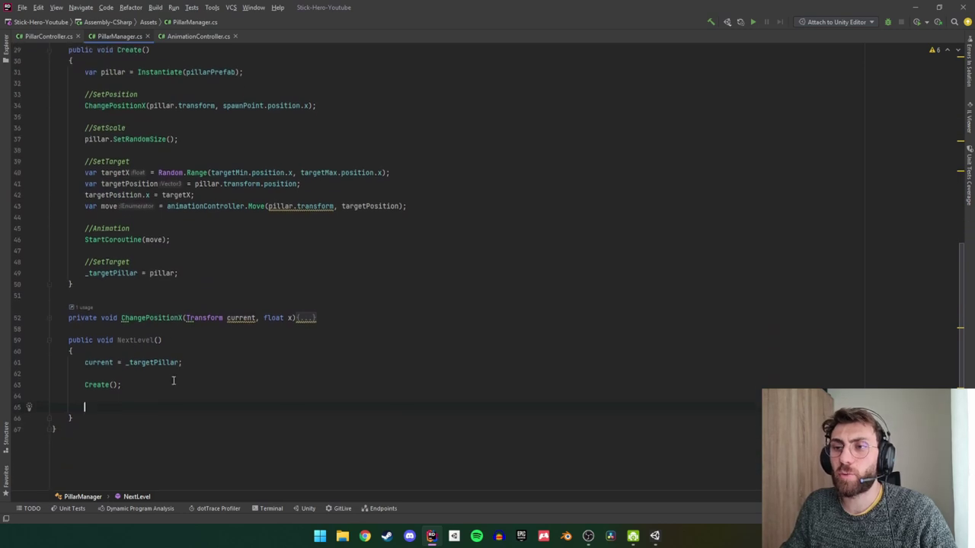
pyautogui.scroll(1, 205, 372)
pyautogui.scroll(-1, 205, 372)
pyautogui.press('Up')
pyautogui.press('Up')
pyautogui.press('Up')
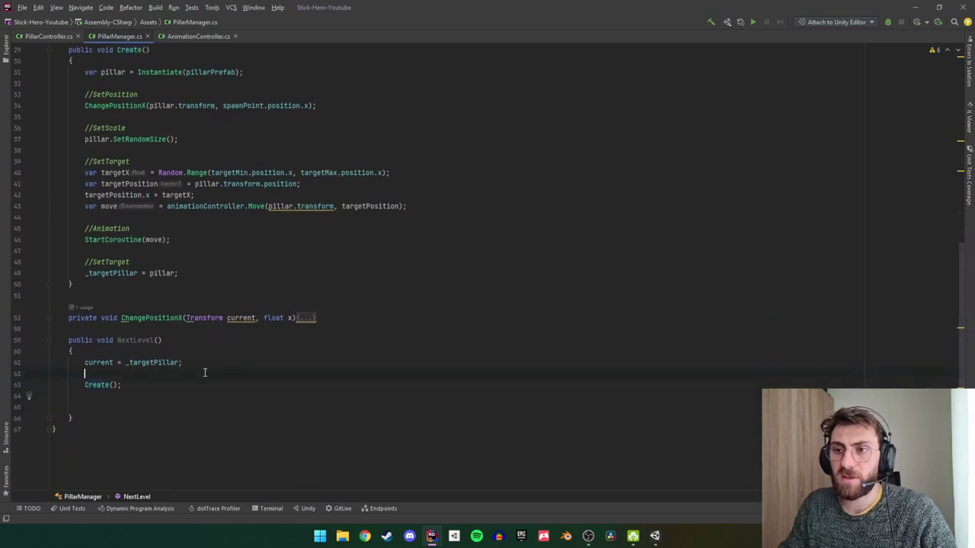
pyautogui.press('Up')
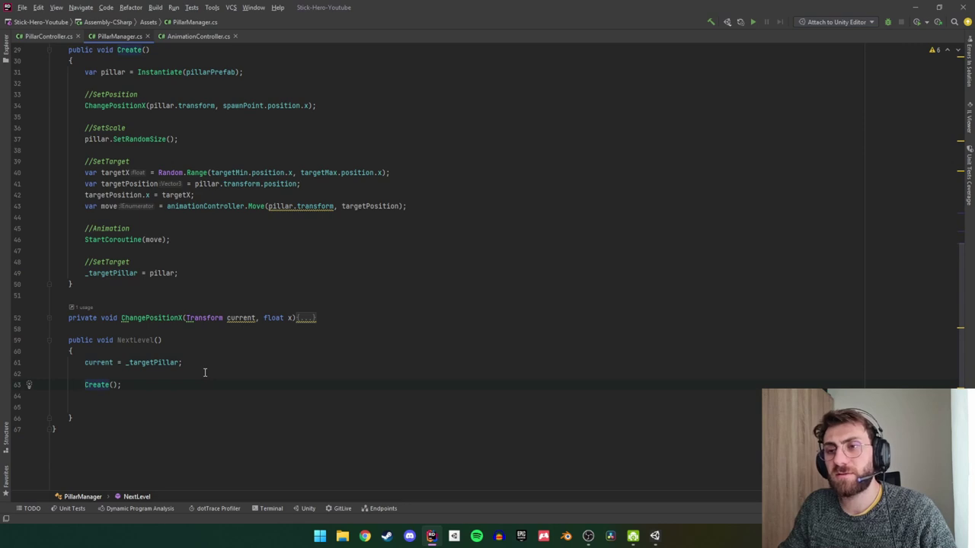
pyautogui.press('Down')
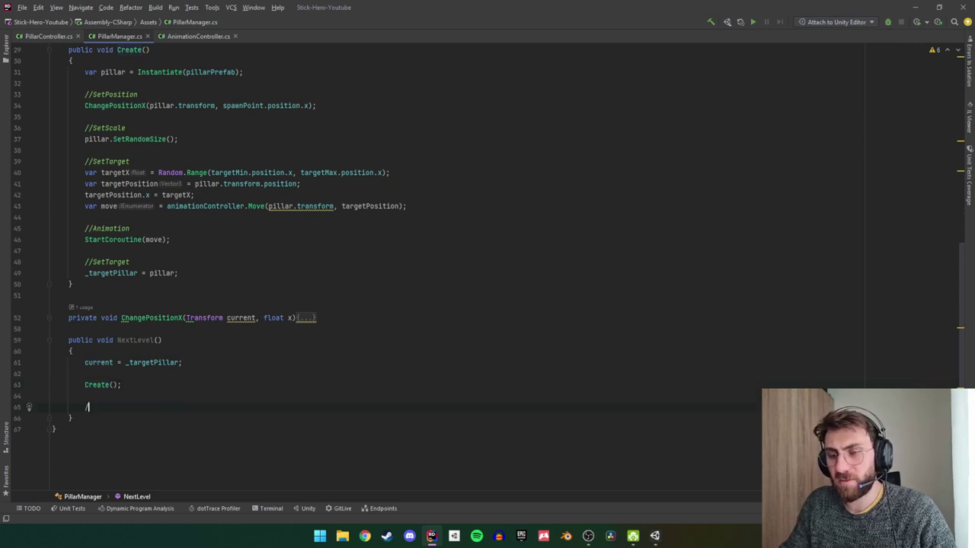
# Add a camera animation comment and begin var move = animationController.Move(camera, ).
pyautogui.write('//Co')
pyautogui.write(' mo')
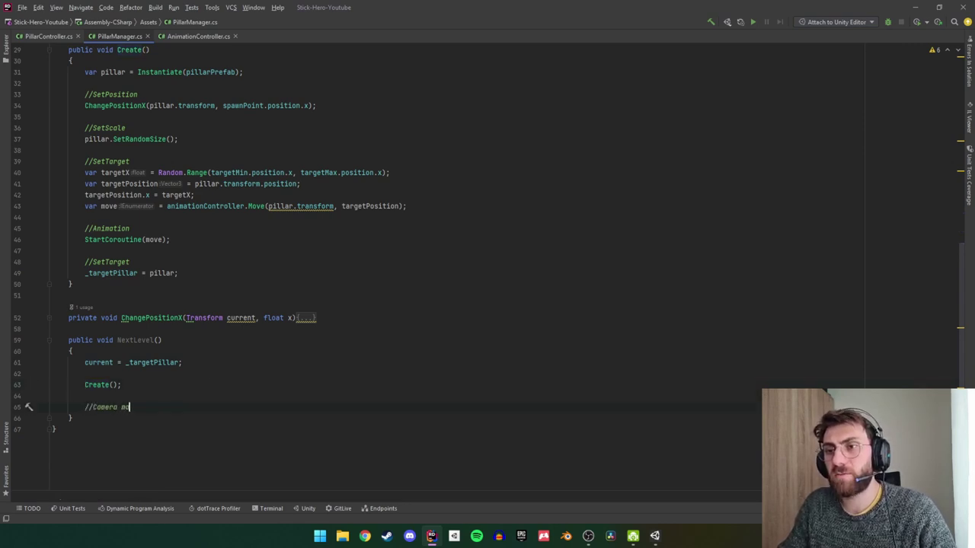
pyautogui.write('v')
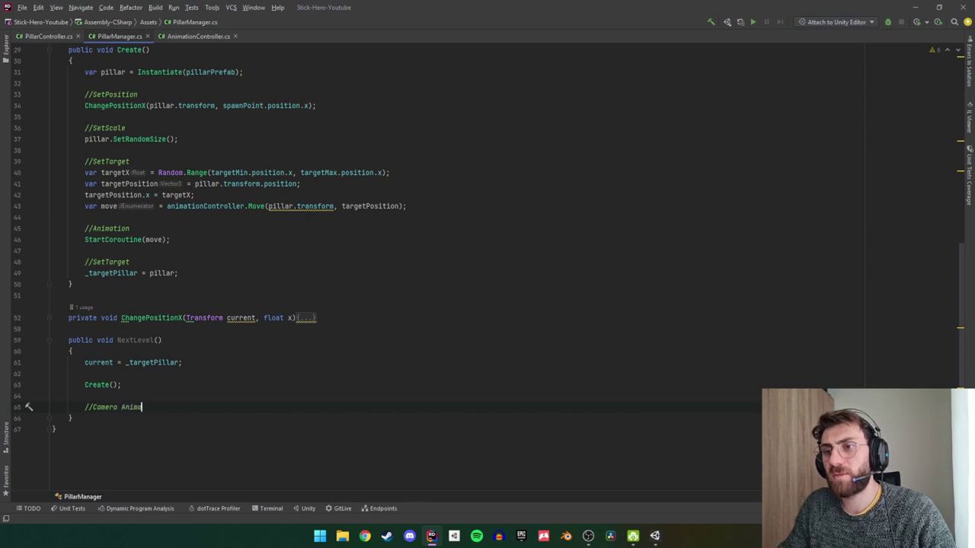
pyautogui.write('iton')
pyautogui.press('Return')
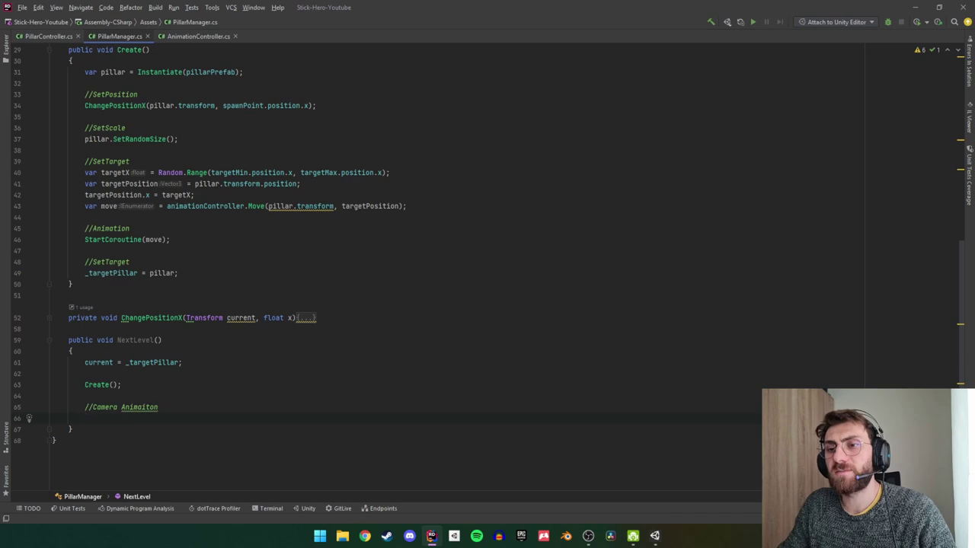
pyautogui.write('var move ')
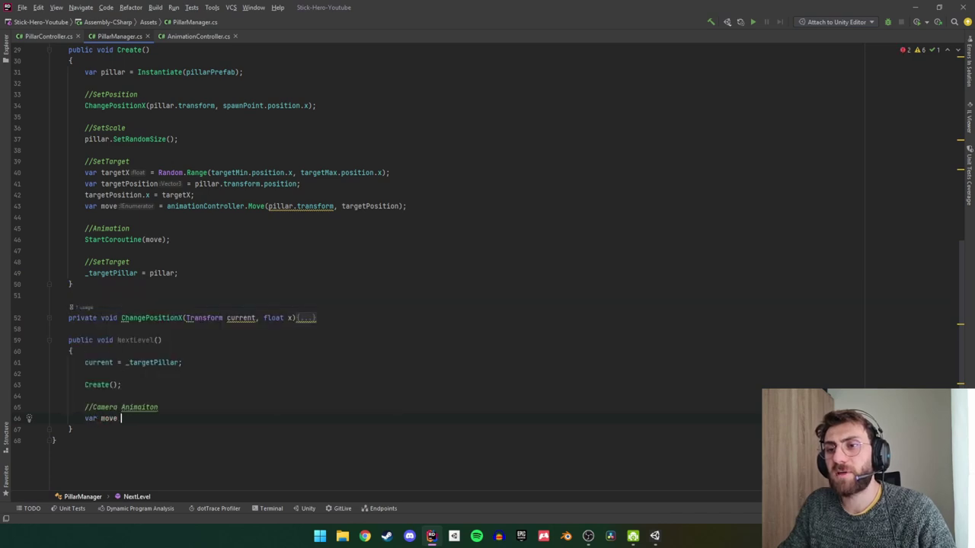
pyautogui.write('= an')
pyautogui.press('Return')
pyautogui.write('.mo')
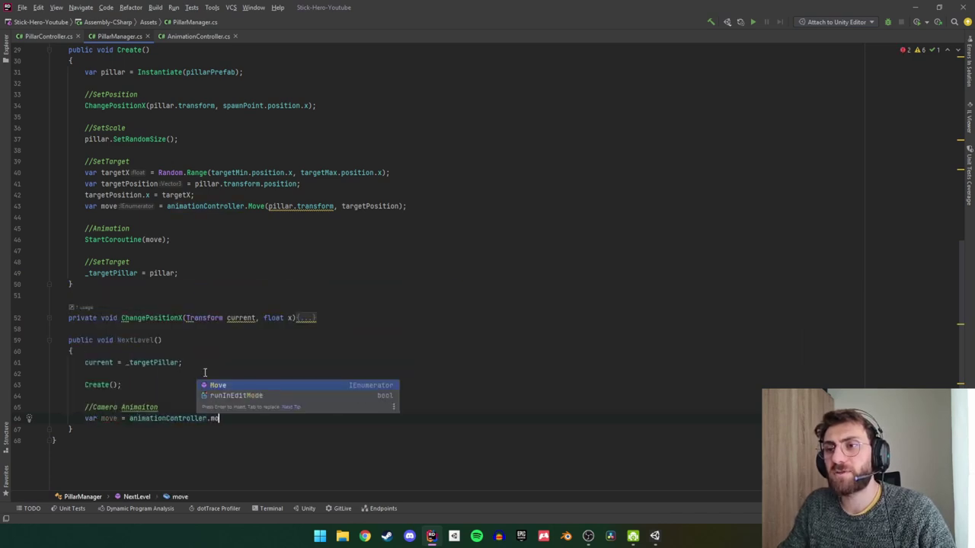
pyautogui.press('Return')
pyautogui.write('ca')
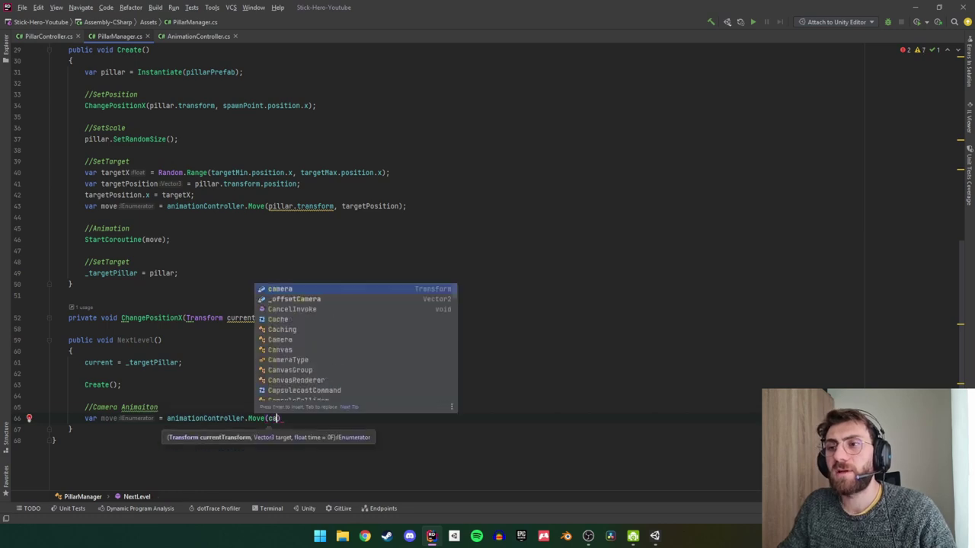
pyautogui.write('mera.')
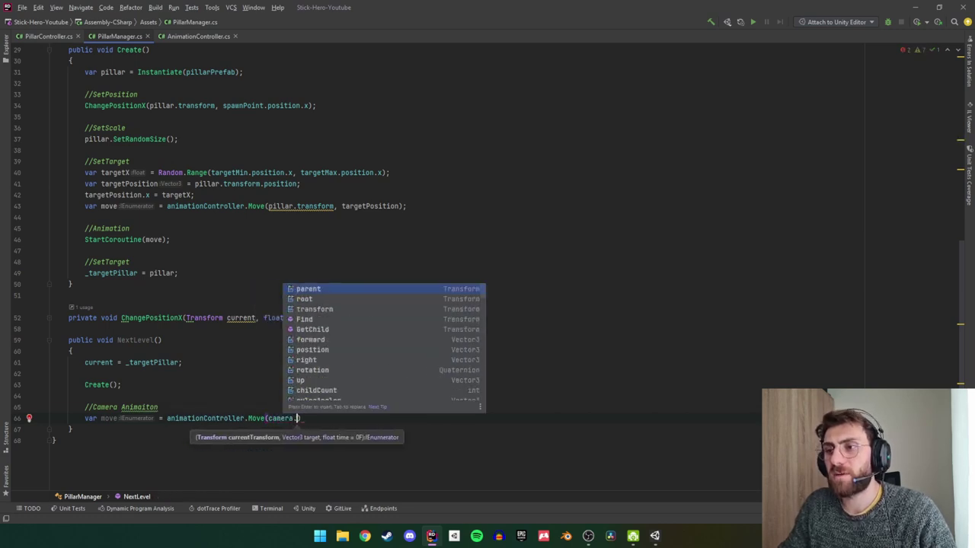
pyautogui.press('BackSpace')
pyautogui.write(',')
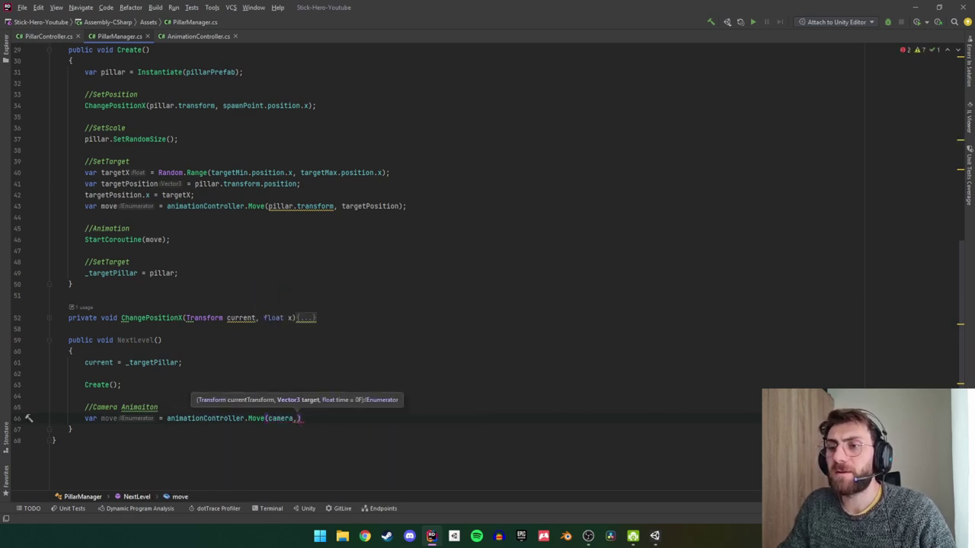
# Fix the comment's misspelled word so it reads //Camera Animation.
pyautogui.doubleClick(139, 407)
pyautogui.write('An')
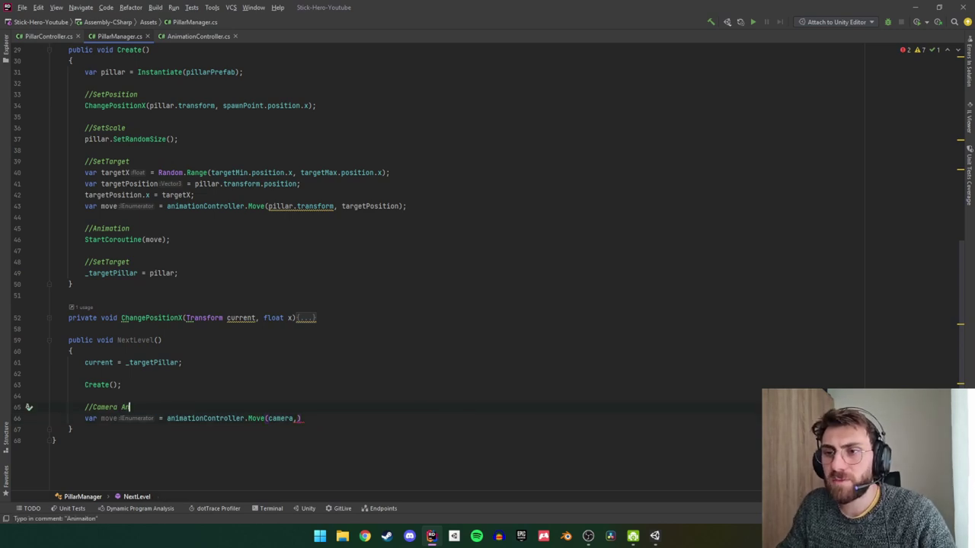
pyautogui.write('imation')
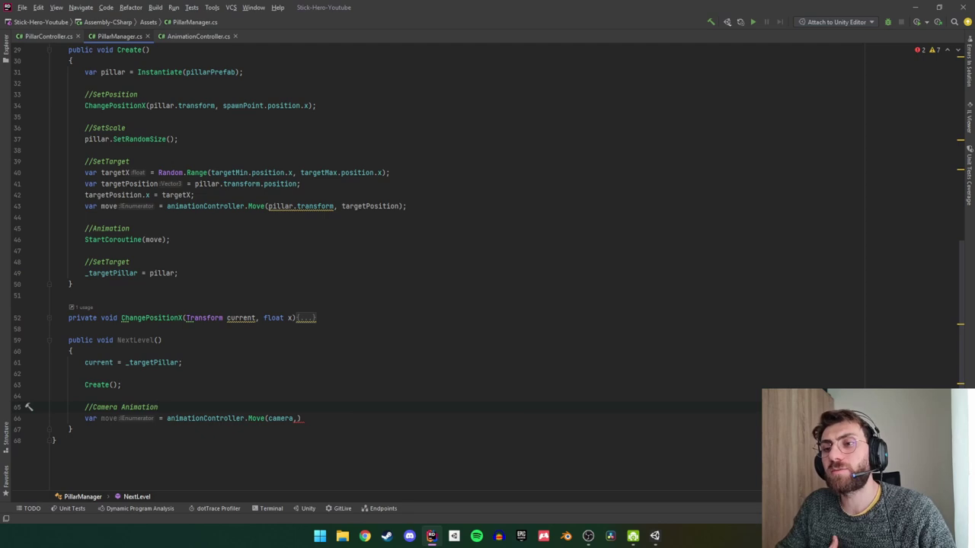
pyautogui.press('Return')
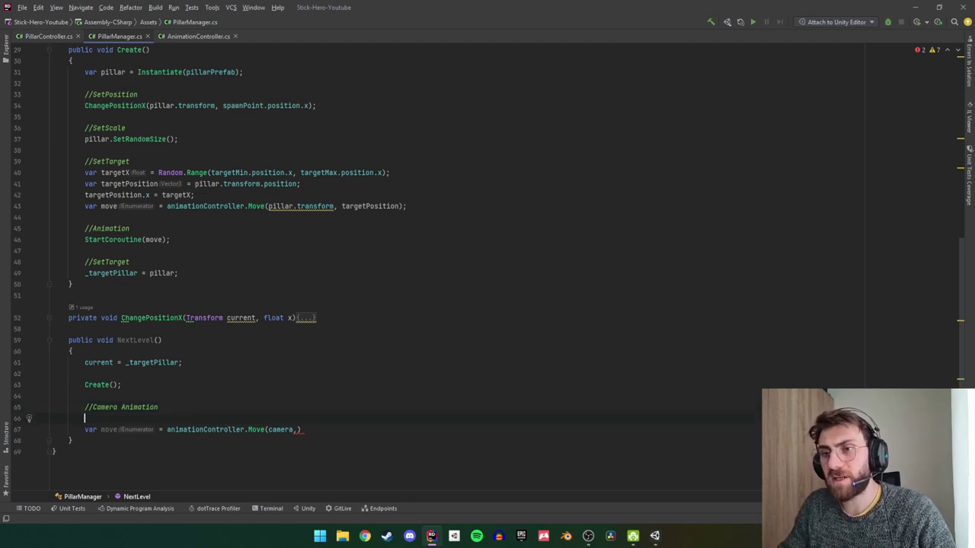
# Write var targetPosition = current.transform.position + _offsetCamera on the new line.
pyautogui.hotkey('ctrl', 'space')
pyautogui.write('c')
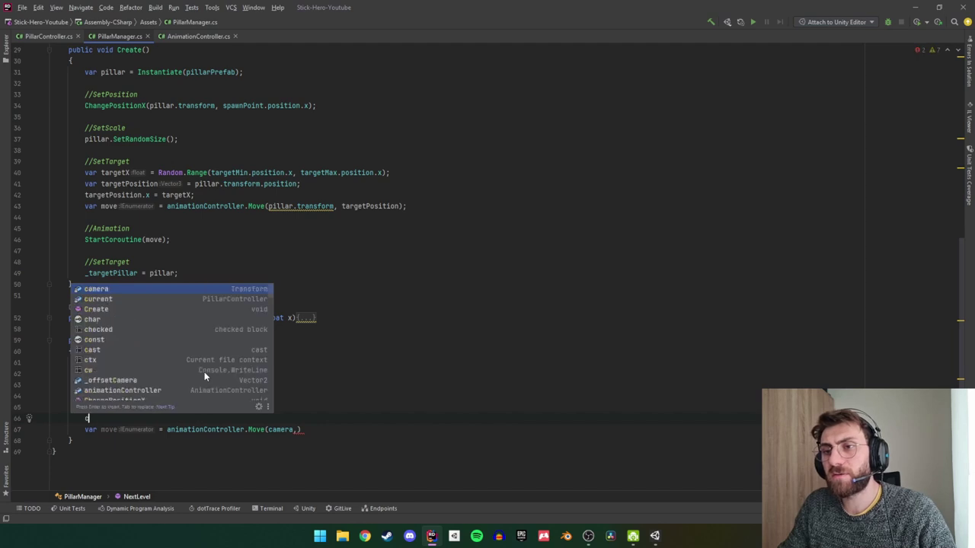
pyautogui.press('Down')
pyautogui.press('Return')
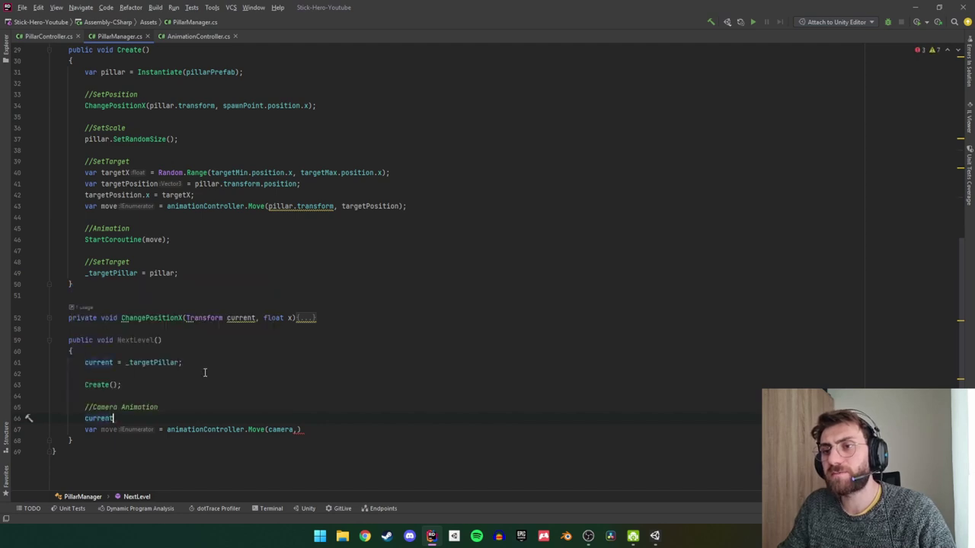
pyautogui.write('.tra')
pyautogui.press('Return')
pyautogui.write('.')
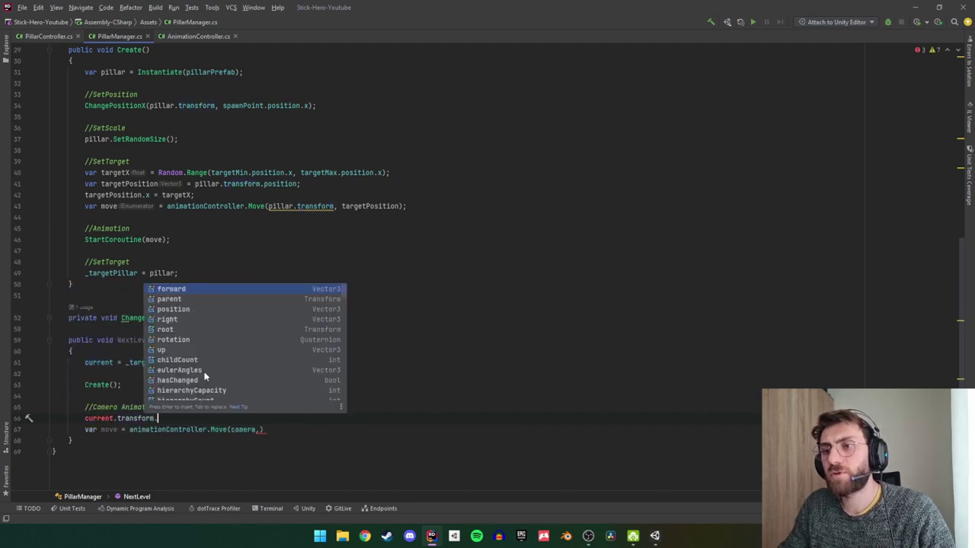
pyautogui.write('po')
pyautogui.press('Return')
pyautogui.write('+ of')
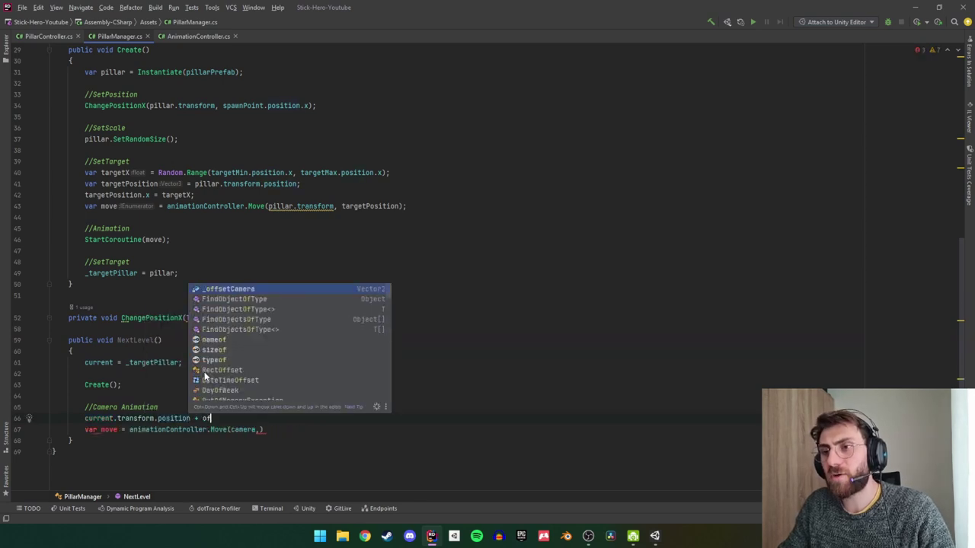
pyautogui.press('Return')
pyautogui.write('var ')
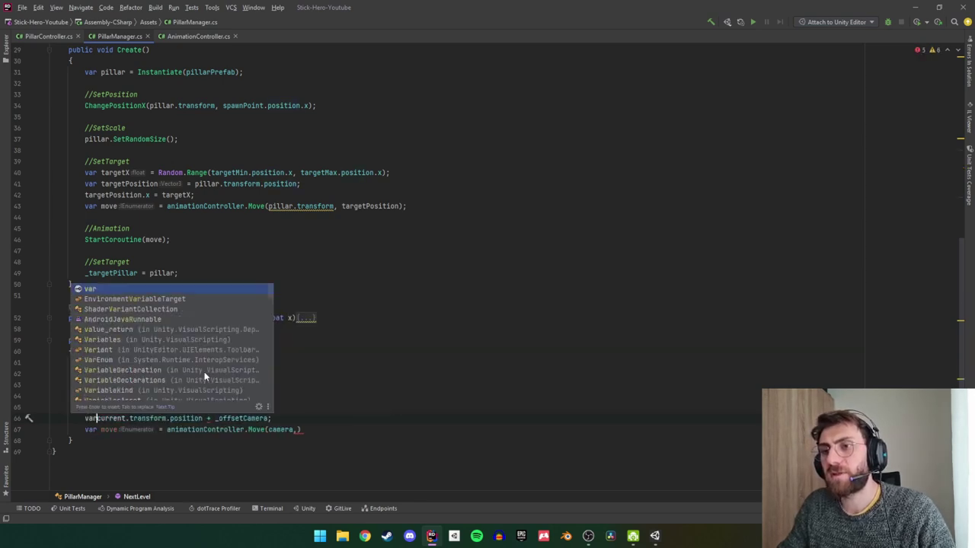
pyautogui.write('targe')
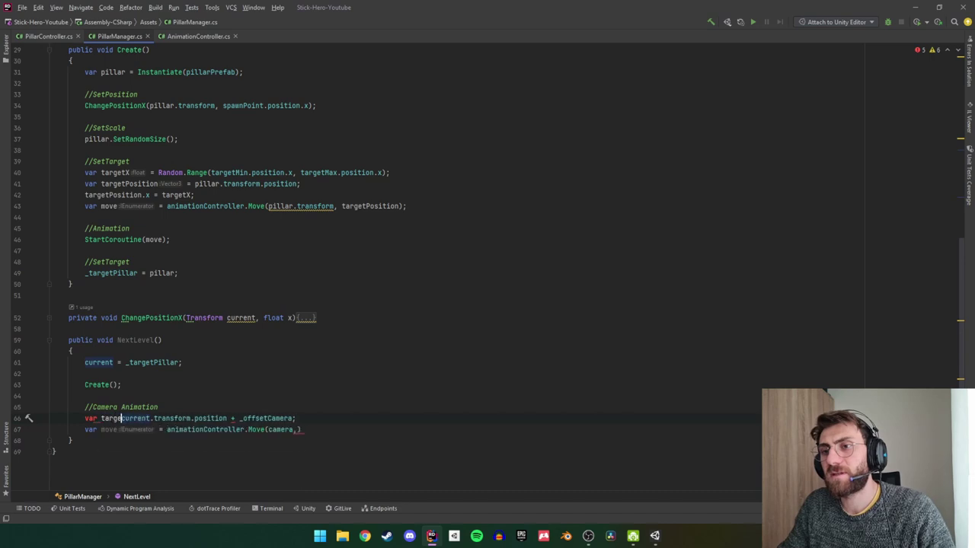
pyautogui.write('tPositi')
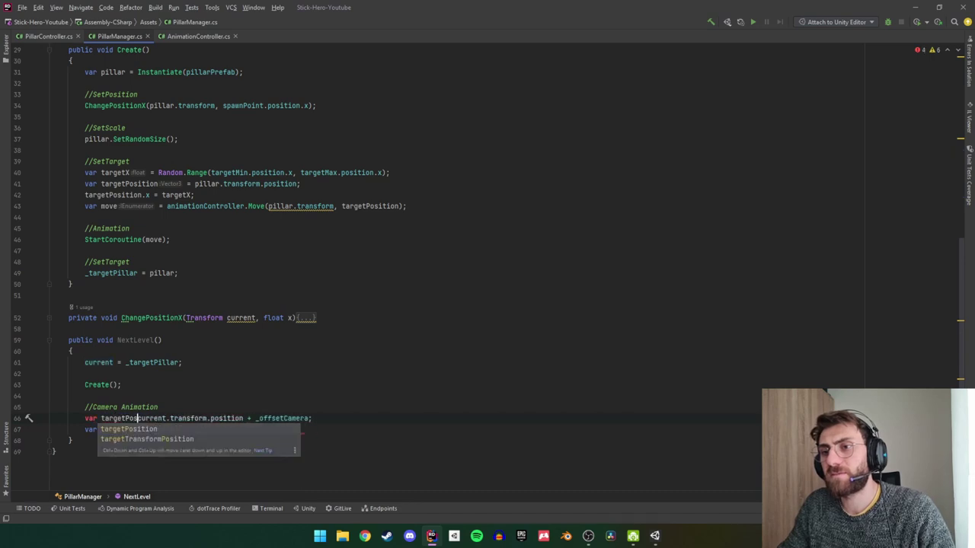
pyautogui.press('Return')
pyautogui.write('=')
pyautogui.press('End')
pyautogui.press('Return')
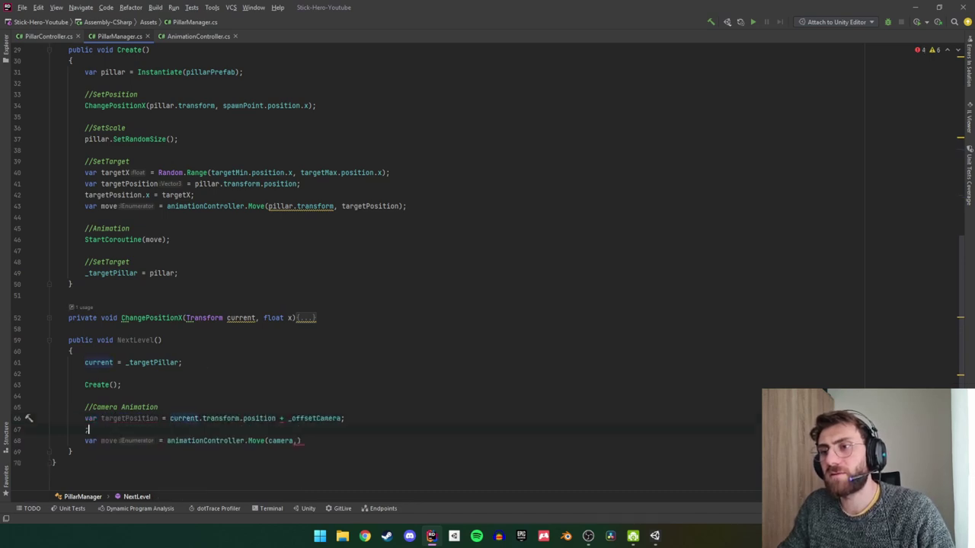
pyautogui.press('BackSpace')
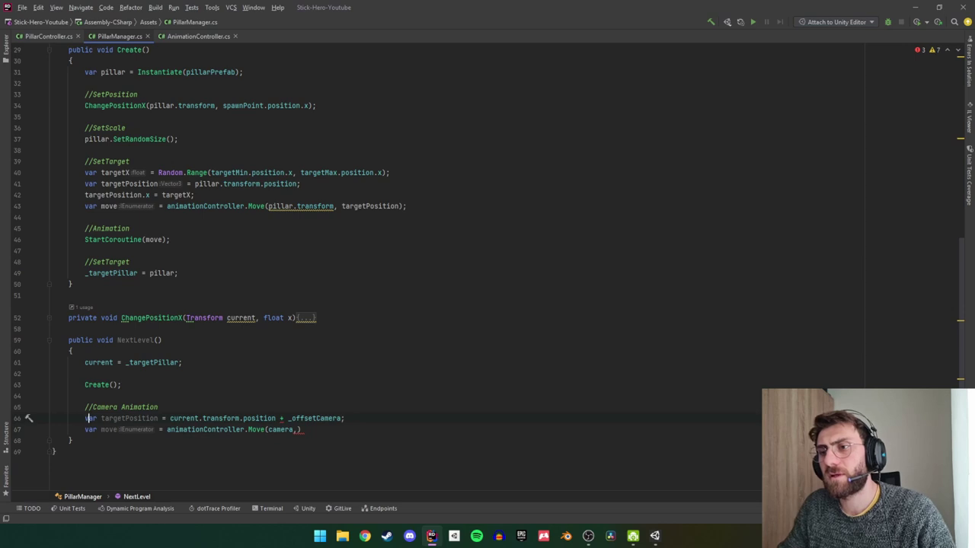
# Cast the targetPosition expression to Vector2.
pyautogui.click(202, 418)
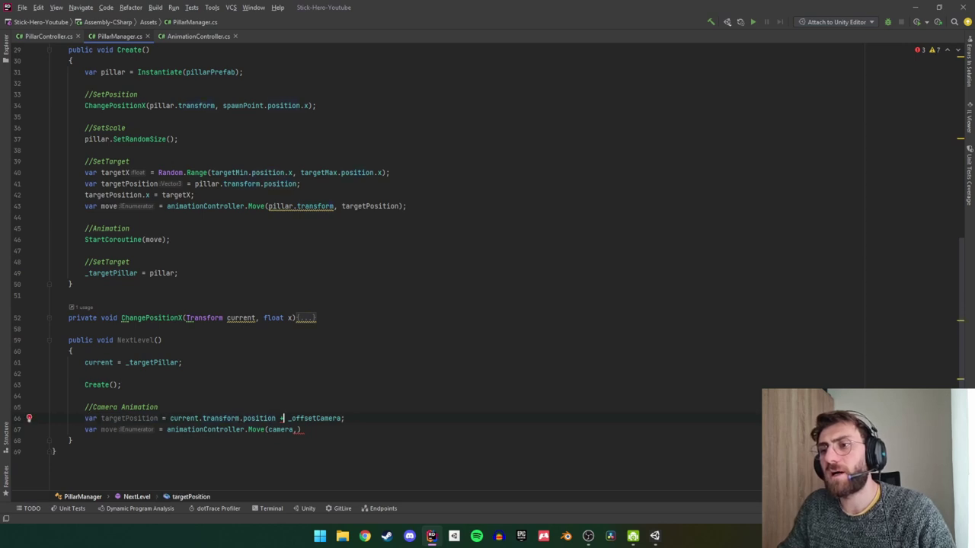
pyautogui.click(288, 418)
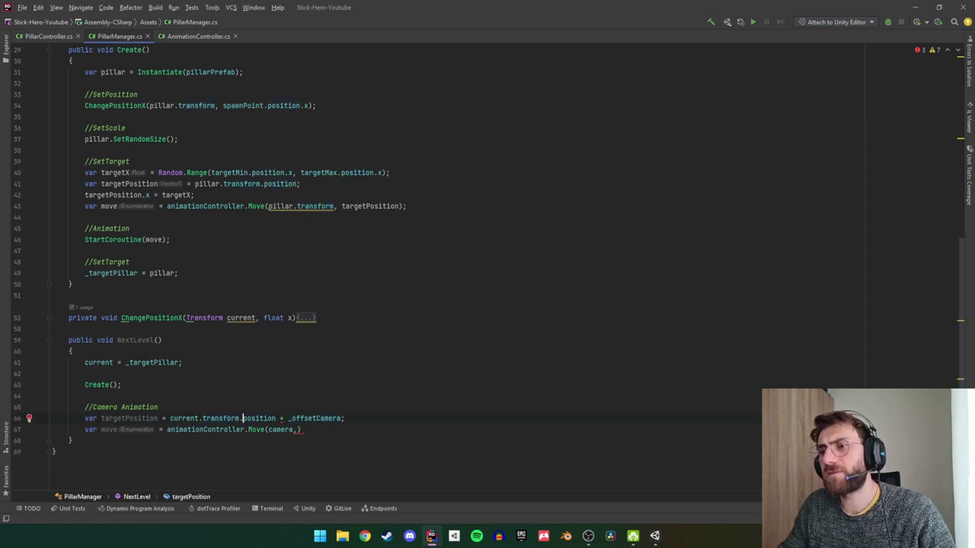
pyautogui.hotkey('ctrl', 'Left')
pyautogui.write('(ve')
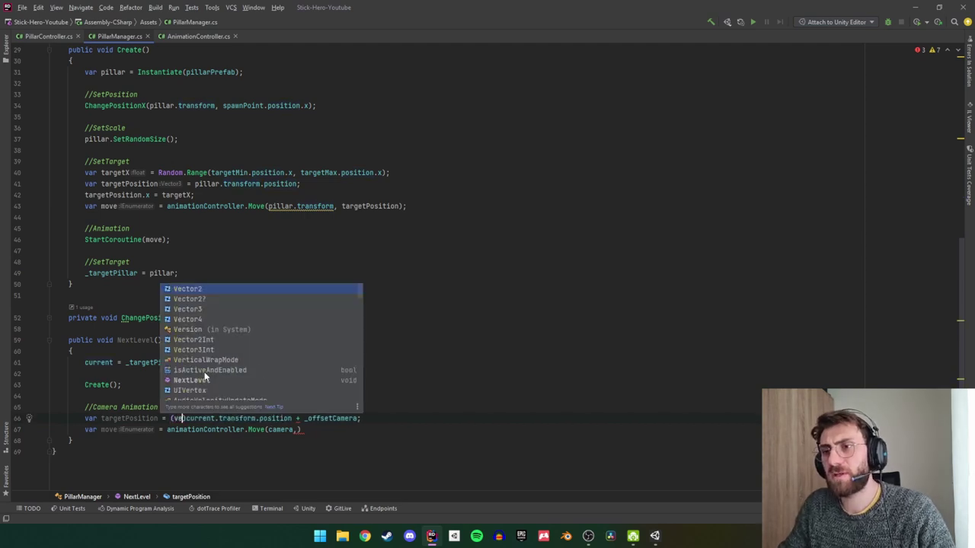
pyautogui.press('Return')
pyautogui.write(')')
# Pass targetPosition to Move(camera, targetPosition) and add StartCoroutine(move).
pyautogui.press('Down')
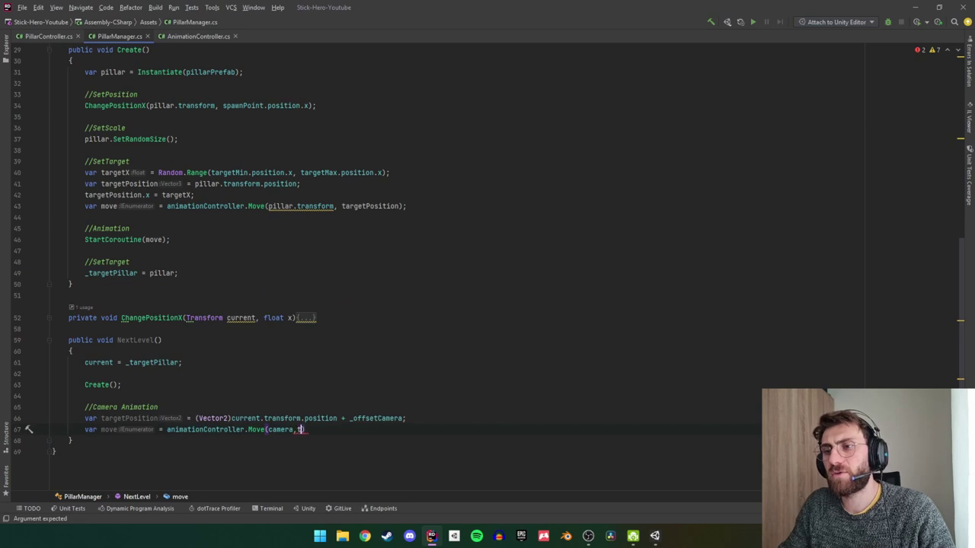
pyautogui.press('Return')
pyautogui.write(';')
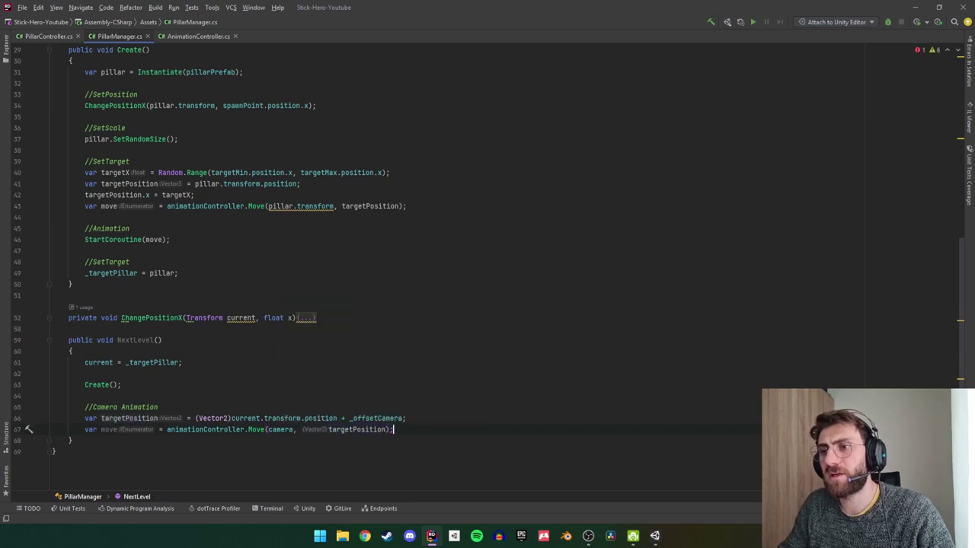
pyautogui.press('Return')
pyautogui.write('start')
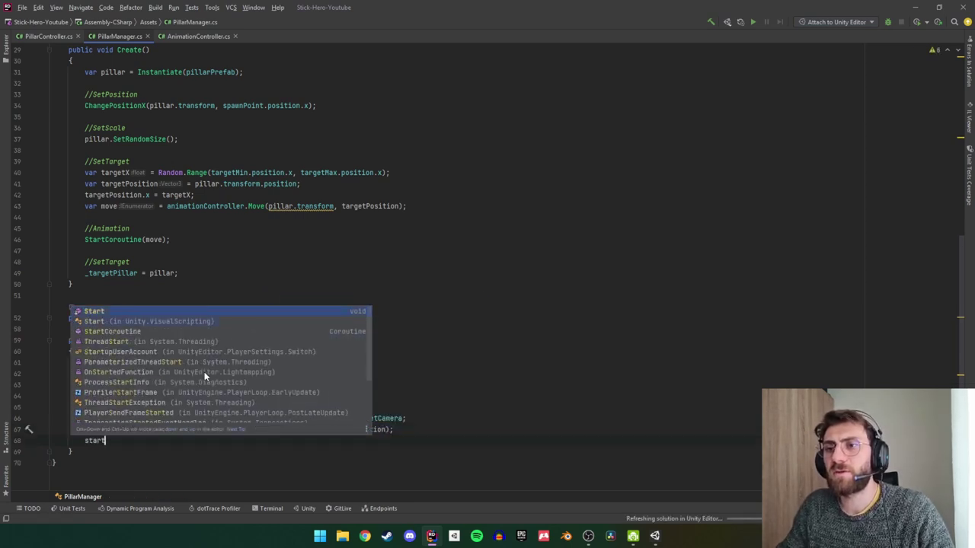
pyautogui.press('Escape')
pyautogui.press('BackSpace')
pyautogui.press('BackSpace')
pyautogui.press('BackSpace')
pyautogui.press('BackSpace')
pyautogui.press('BackSpace')
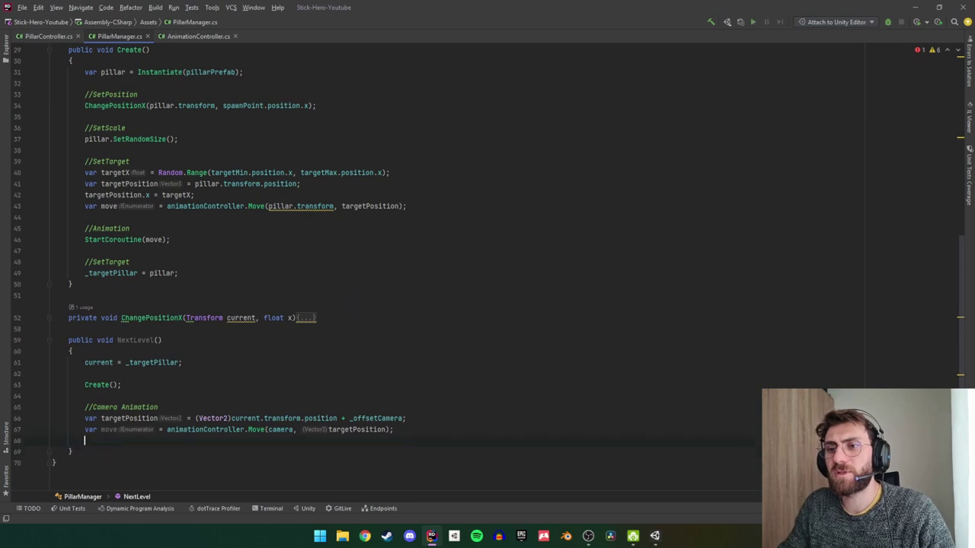
pyautogui.write('start')
pyautogui.press('Return')
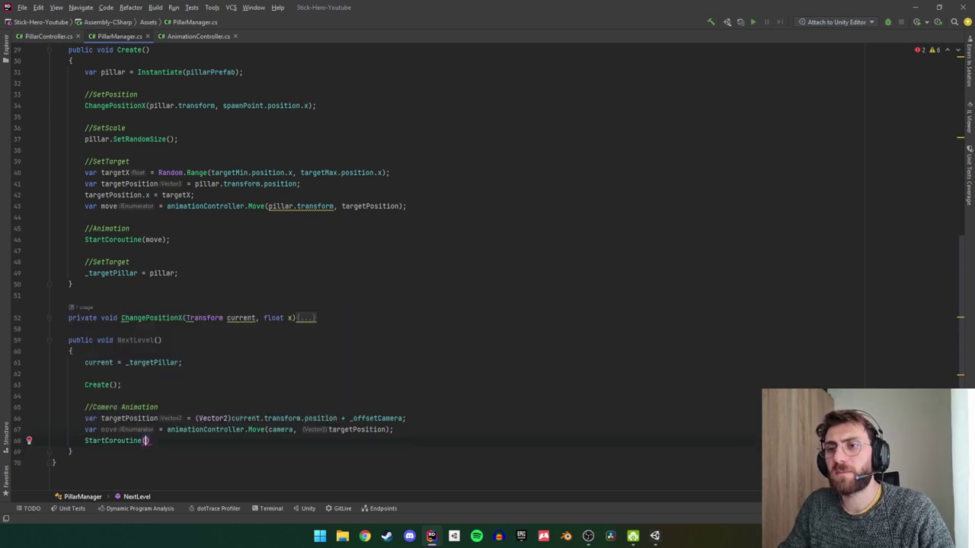
pyautogui.write('move)')
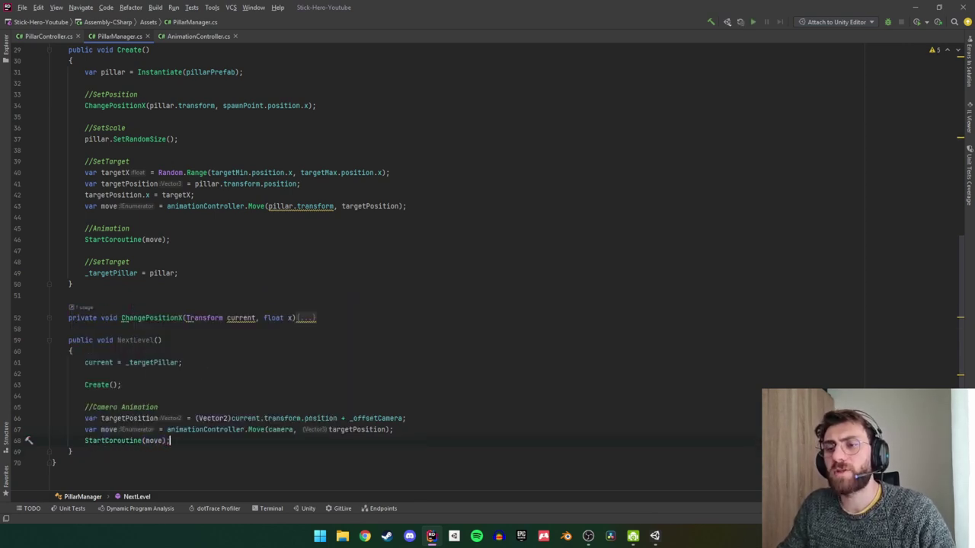
pyautogui.press('Up')
pyautogui.press('Up')
pyautogui.press('Up')
pyautogui.press('Up')
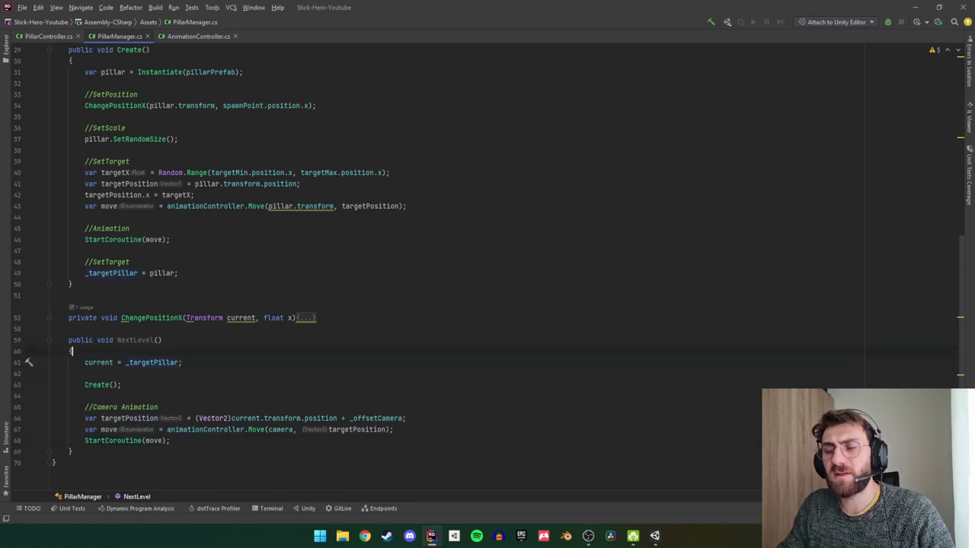
# Collapse the method bodies and generate an Update() method after NextLevel.
pyautogui.click(53, 329)
pyautogui.press('Return')
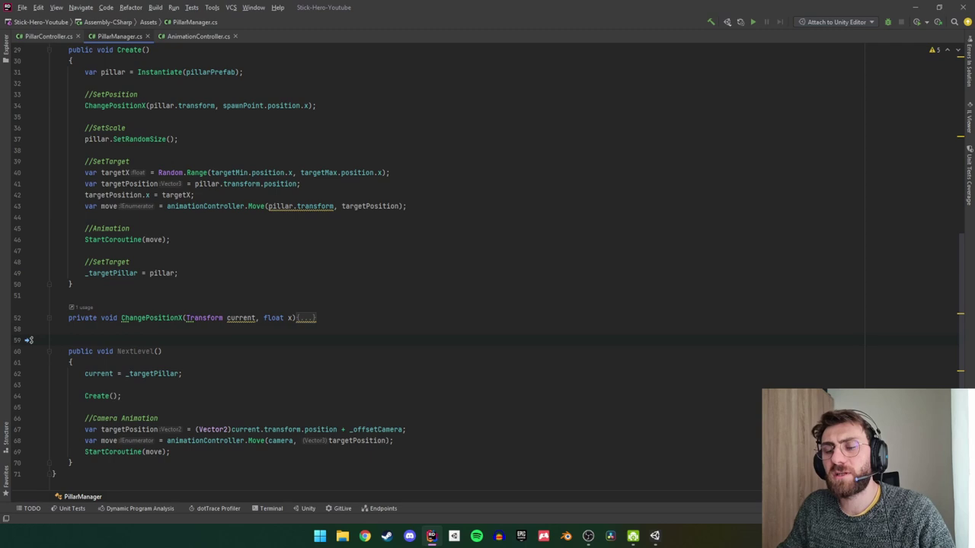
pyautogui.scroll(2, 183, 335)
pyautogui.scroll(-2, 163, 303)
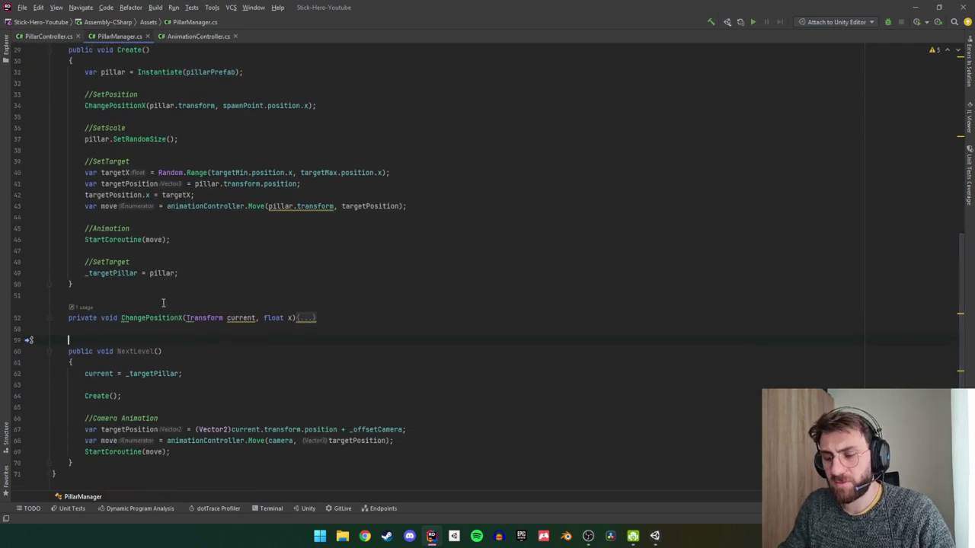
pyautogui.hotkey('ctrl', 'shift', '-')
pyautogui.hotkey('ctrl', 'shift', 'Down')
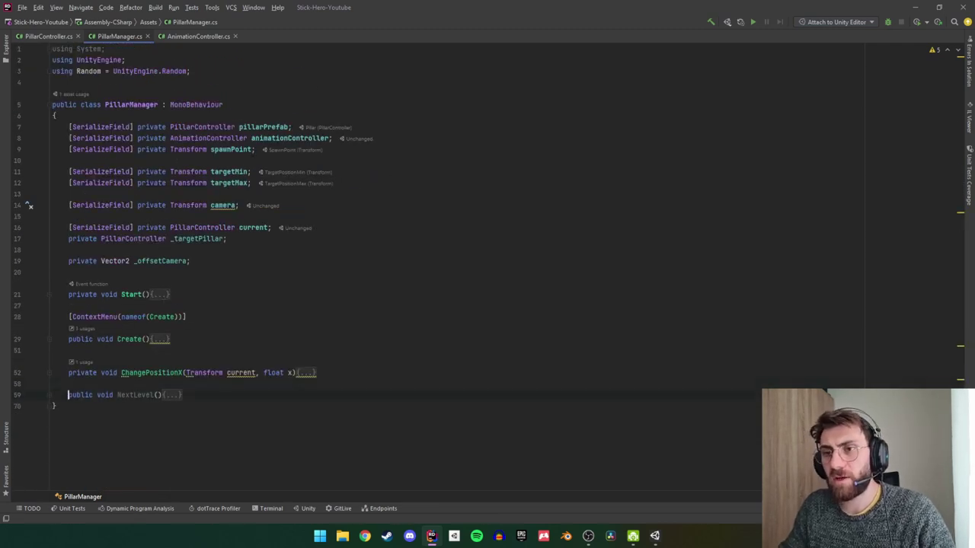
pyautogui.press('Return')
pyautogui.write('up')
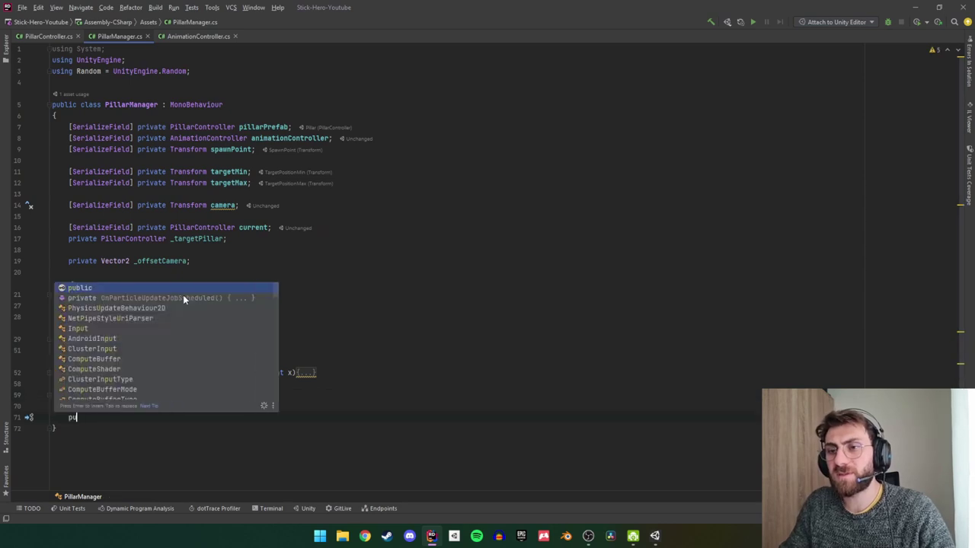
pyautogui.press('Return')
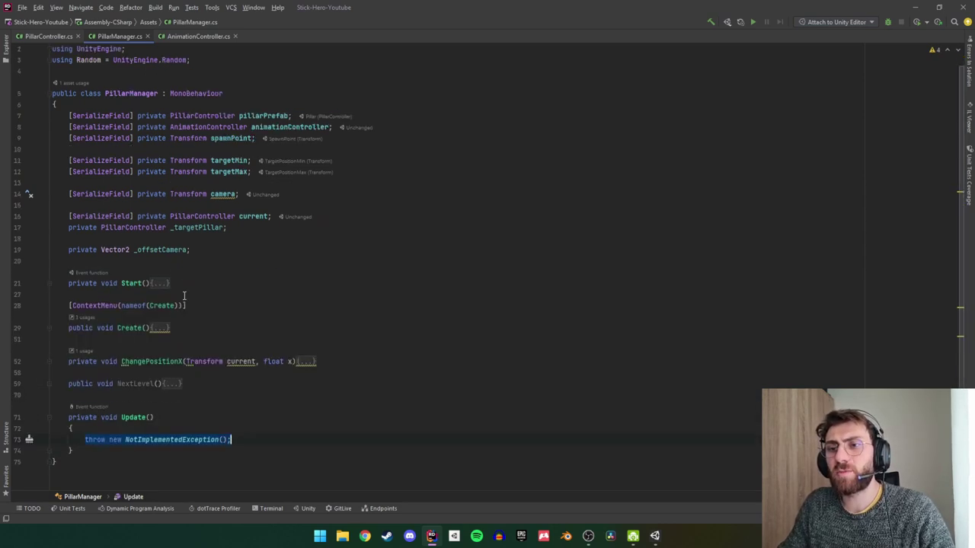
# Add an if (Input.GetKeyDown(KeyCode.A)) check inside Update().
pyautogui.press('BackSpace')
pyautogui.write('if')
pyautogui.press('Tab')
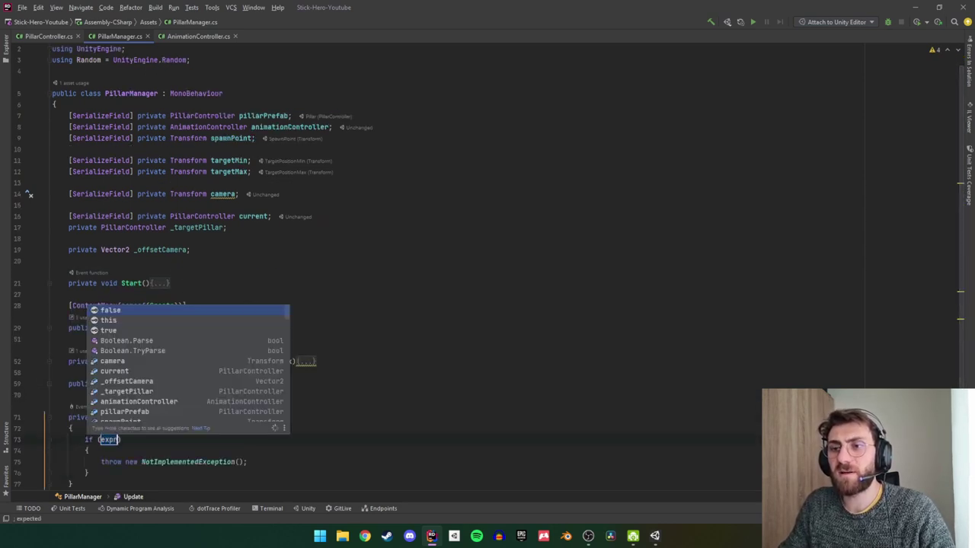
pyautogui.write('Input')
pyautogui.write('.gb')
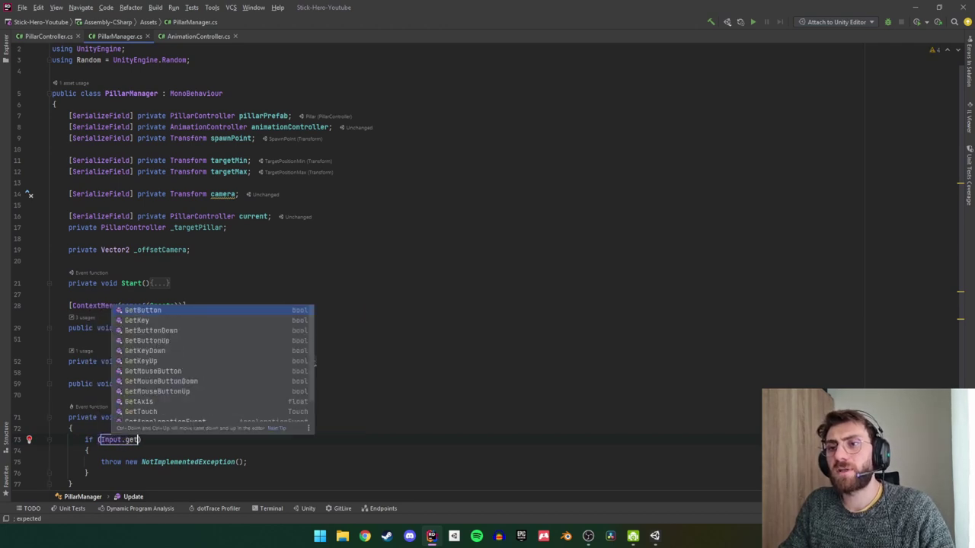
pyautogui.press('Return')
pyautogui.write('K')
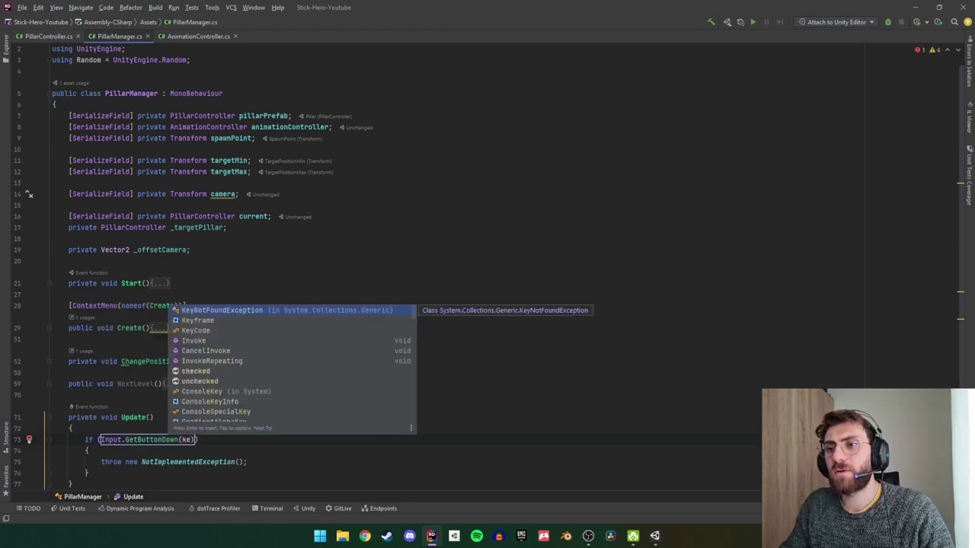
pyautogui.write('ey')
pyautogui.press('Return')
pyautogui.write('.A')
pyautogui.press('Return')
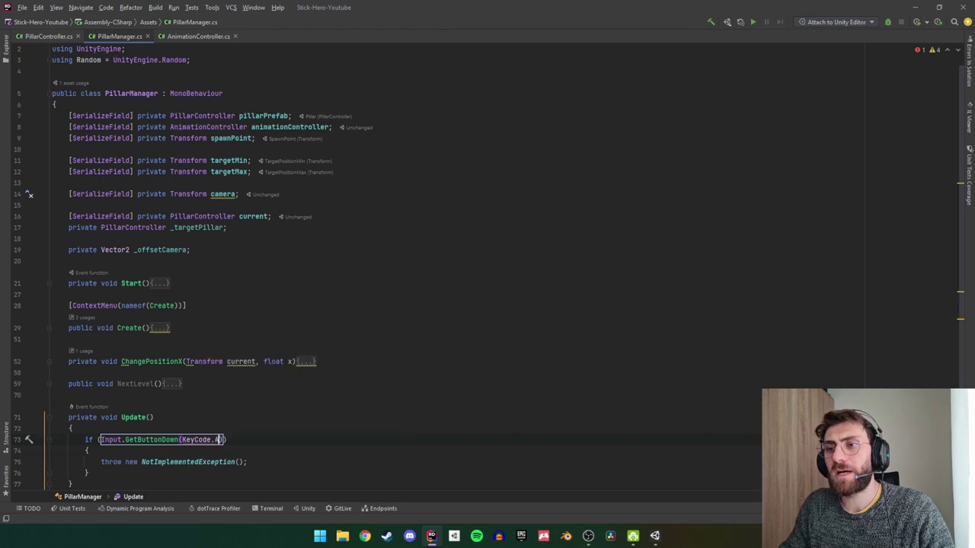
pyautogui.click(215, 439)
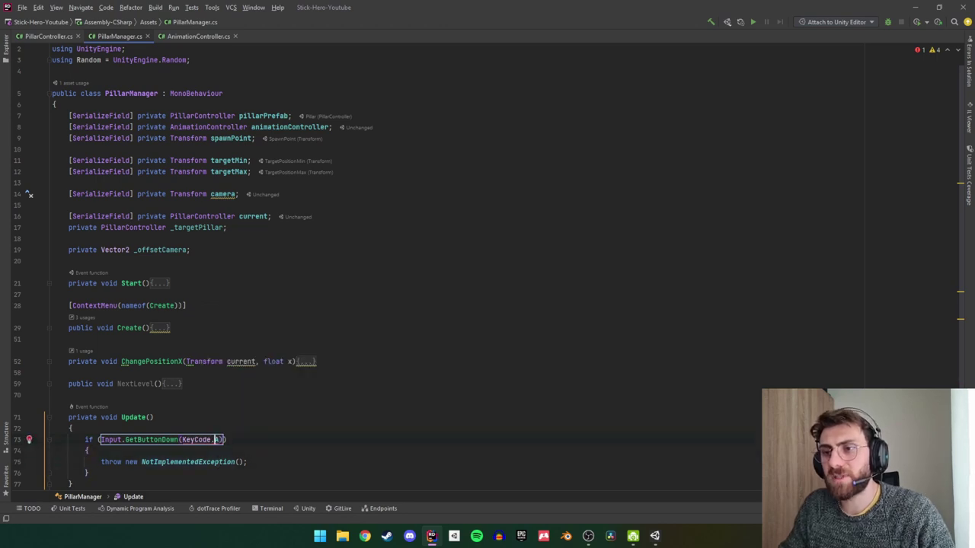
pyautogui.hotkey('ctrl', 'Delete')
pyautogui.write('GetKe')
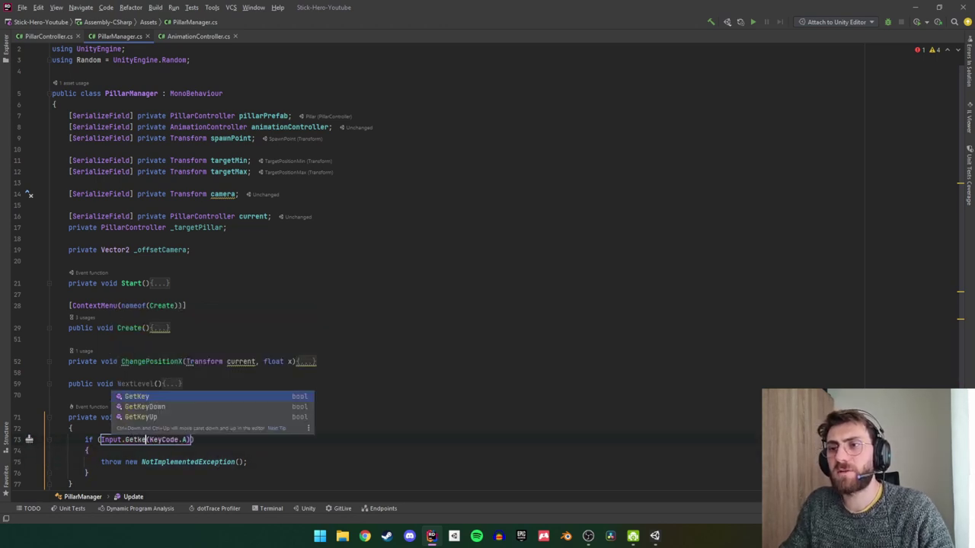
pyautogui.press('Return')
# Replace the placeholder in the if block with a NextLevel(); call.
pyautogui.press('Down')
pyautogui.press('Down')
pyautogui.press('Down')
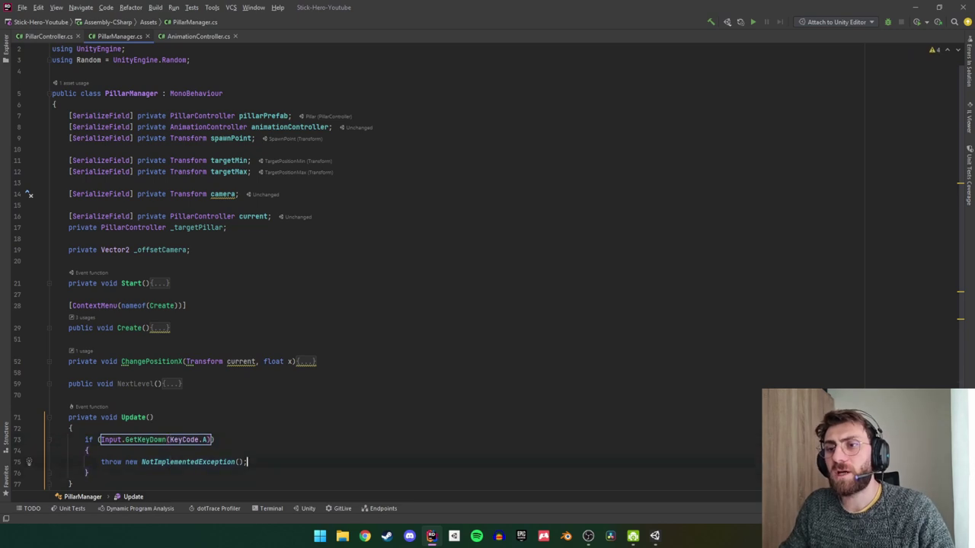
pyautogui.hotkey('shift', 'Home')
pyautogui.press('BackSpace')
pyautogui.write('ne')
pyautogui.press('Return')
pyautogui.write(';')
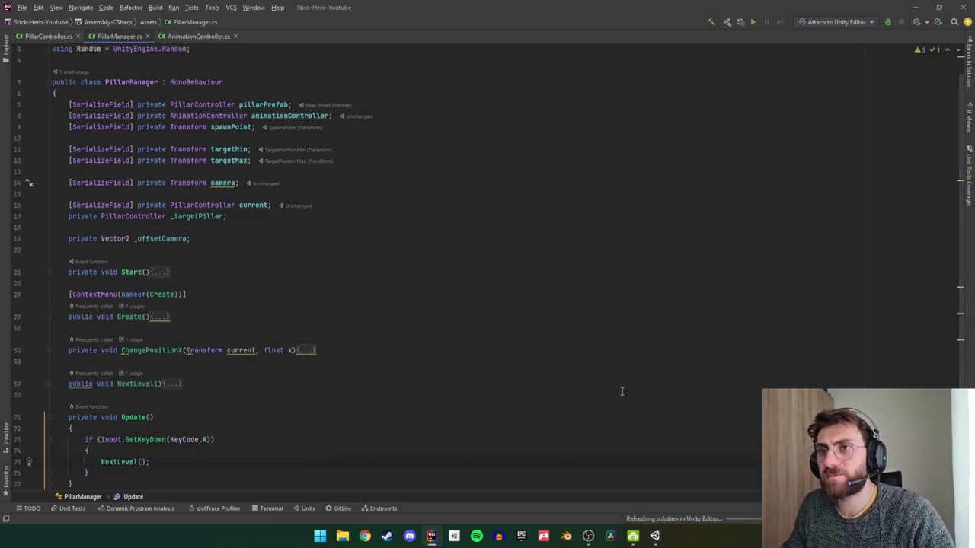
# In Unity, assign Main Camera to the Camera field of the MANAGERS Pillar Manager.
pyautogui.moveTo(654, 536)
pyautogui.click(665, 496)
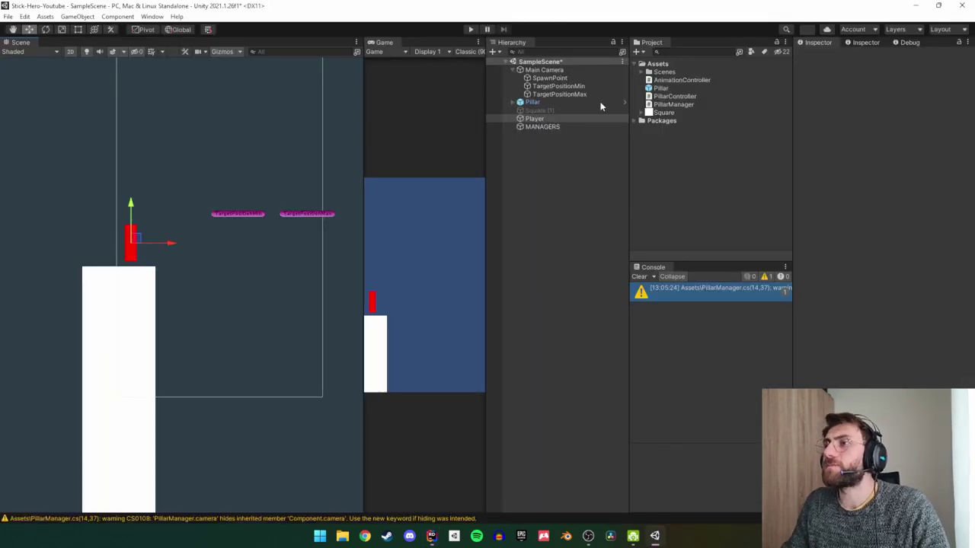
pyautogui.click(553, 127)
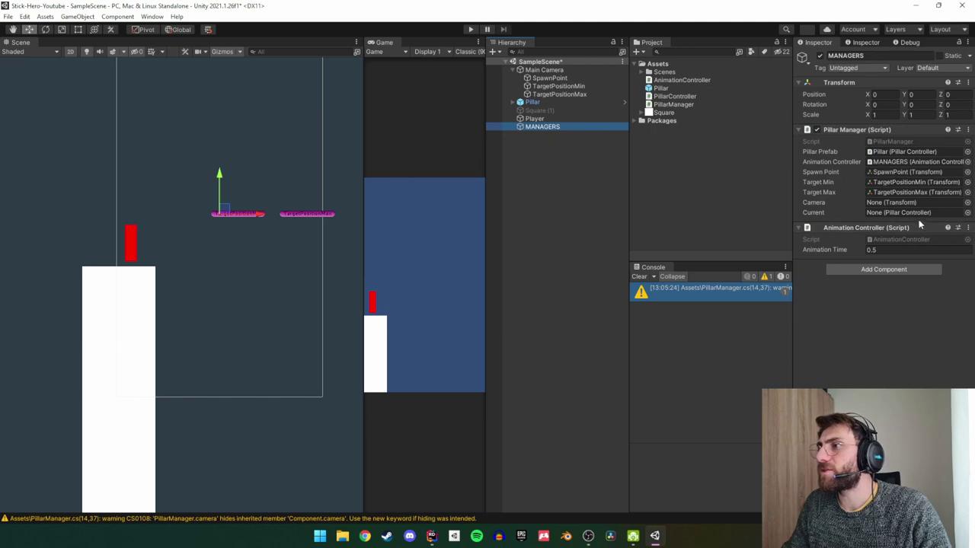
pyautogui.moveTo(544, 69); pyautogui.dragTo(868, 238)
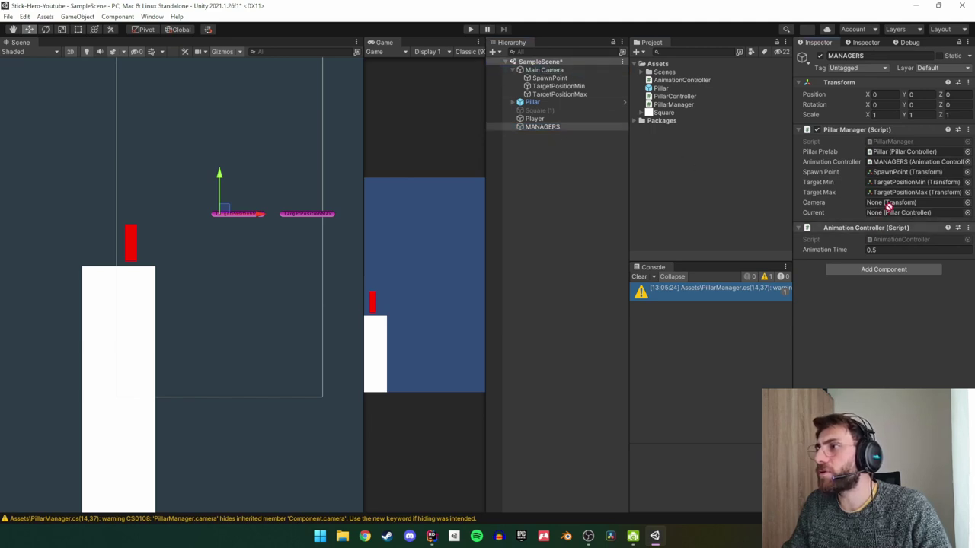
pyautogui.moveTo(888, 206); pyautogui.dragTo(893, 203)
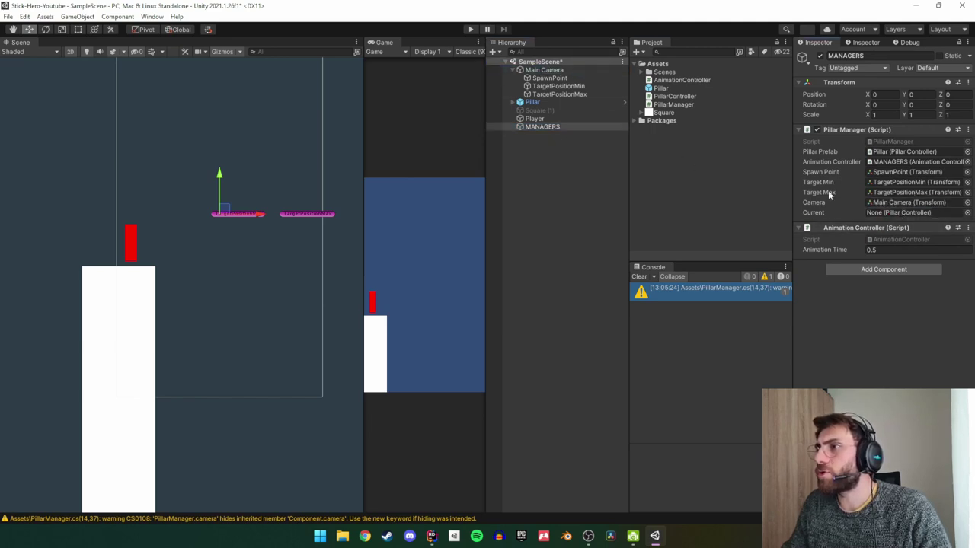
# Assign Pillar to the Pillar Manager's Current field, then collapse Main Camera and deselect MANAGERS.
pyautogui.moveTo(533, 102); pyautogui.dragTo(872, 214)
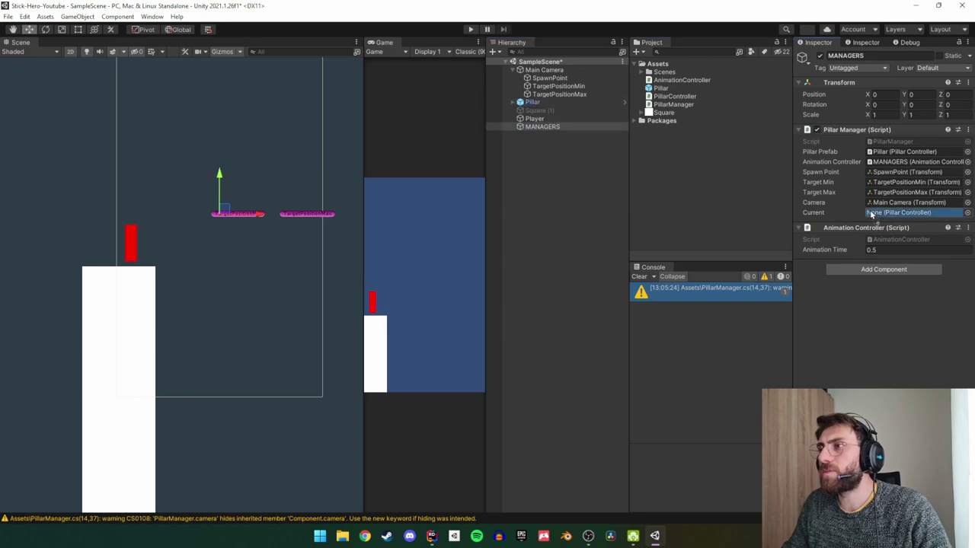
pyautogui.click(512, 70)
pyautogui.click(559, 160)
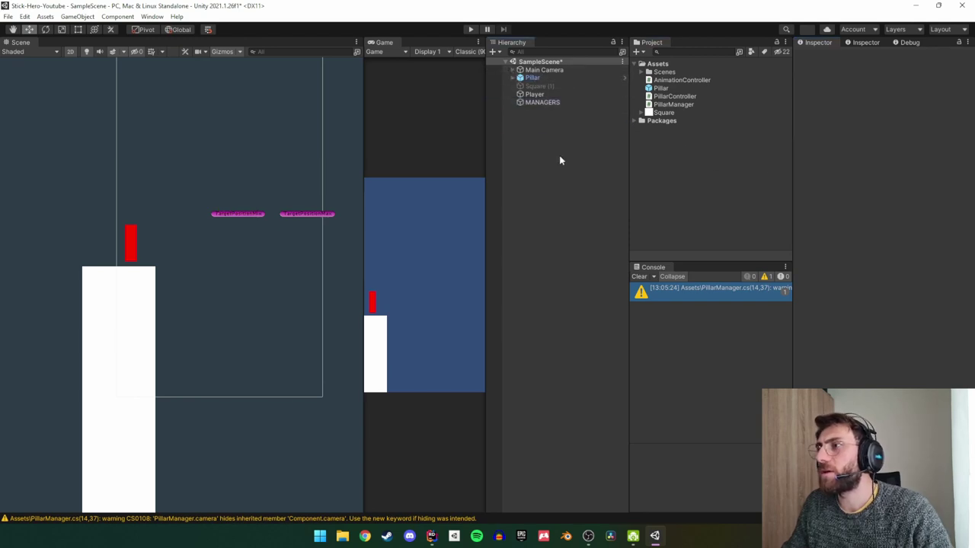
# Play the game and press A to spawn a new Pillar(Clone), panning the Scene view to inspect it.
pyautogui.click(470, 29)
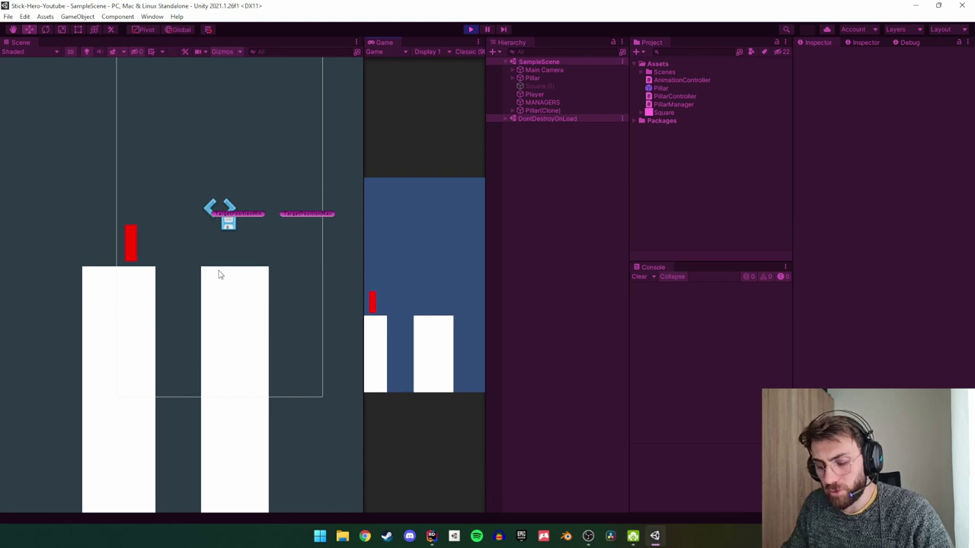
pyautogui.click(431, 221)
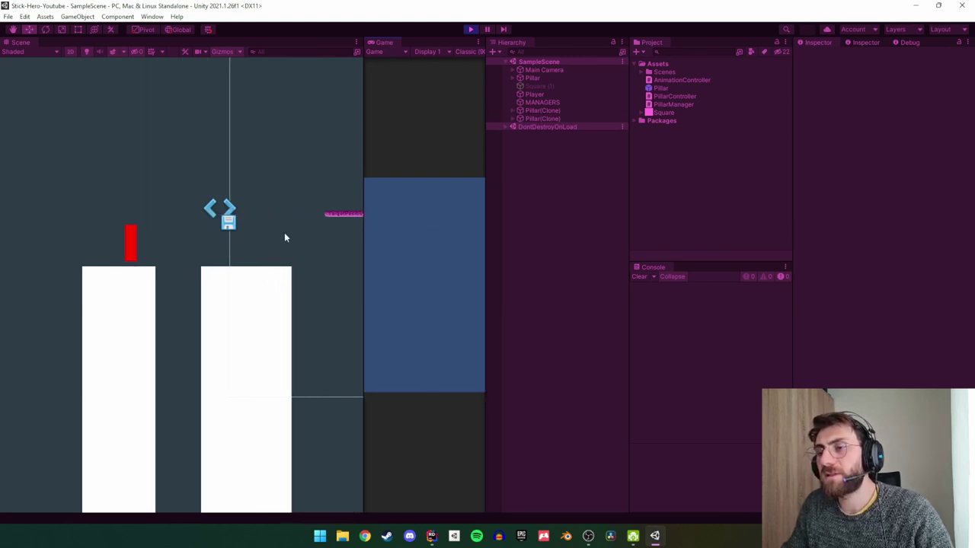
pyautogui.moveTo(284, 238); pyautogui.dragTo(181, 295, button='middle')
pyautogui.click(551, 119)
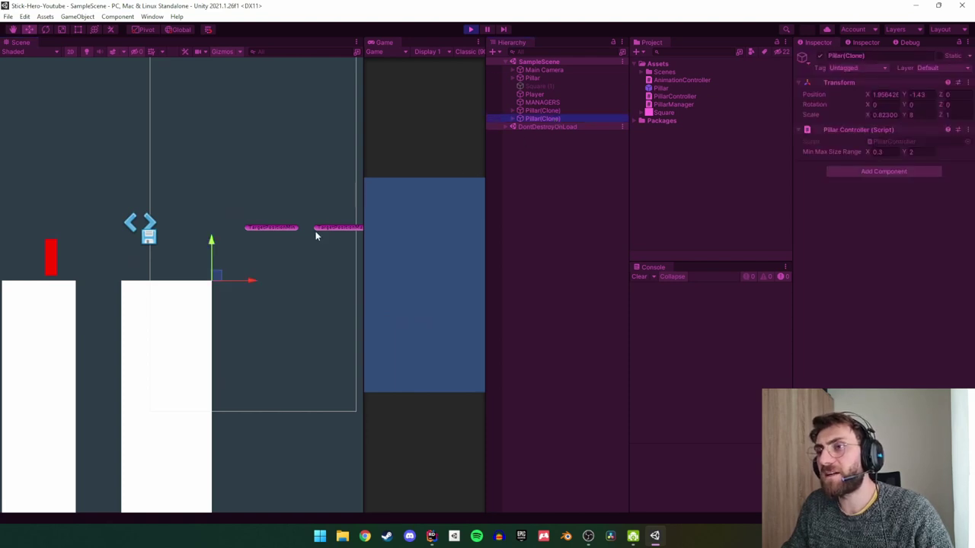
pyautogui.moveTo(316, 234); pyautogui.dragTo(243, 249, button='middle')
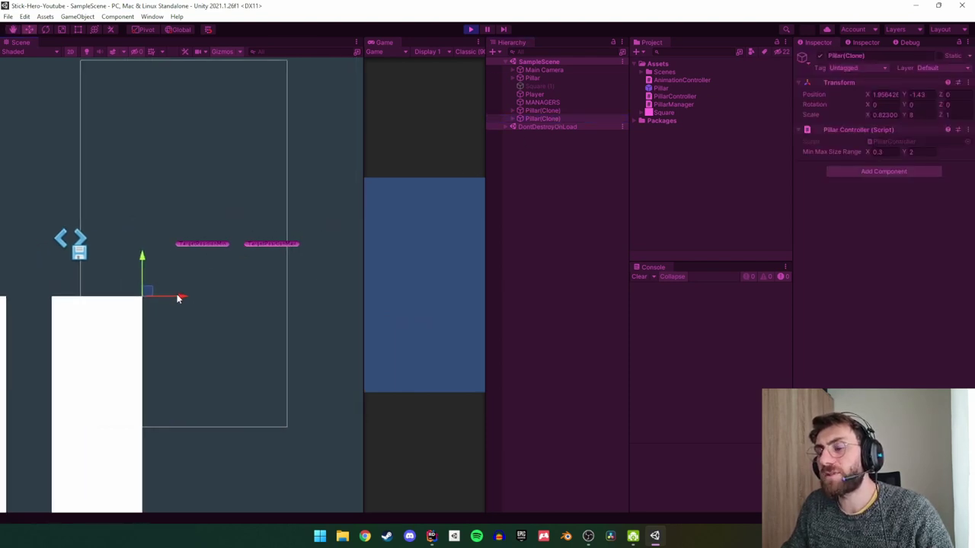
pyautogui.moveTo(183, 292); pyautogui.dragTo(231, 298, button='middle')
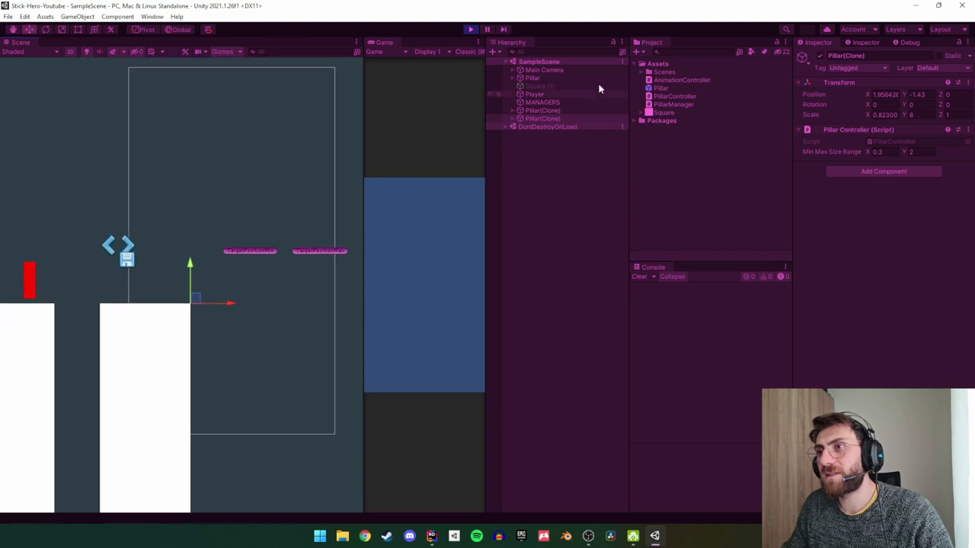
# Set Main Camera's Position Z to -10 and stop play mode.
pyautogui.click(552, 70)
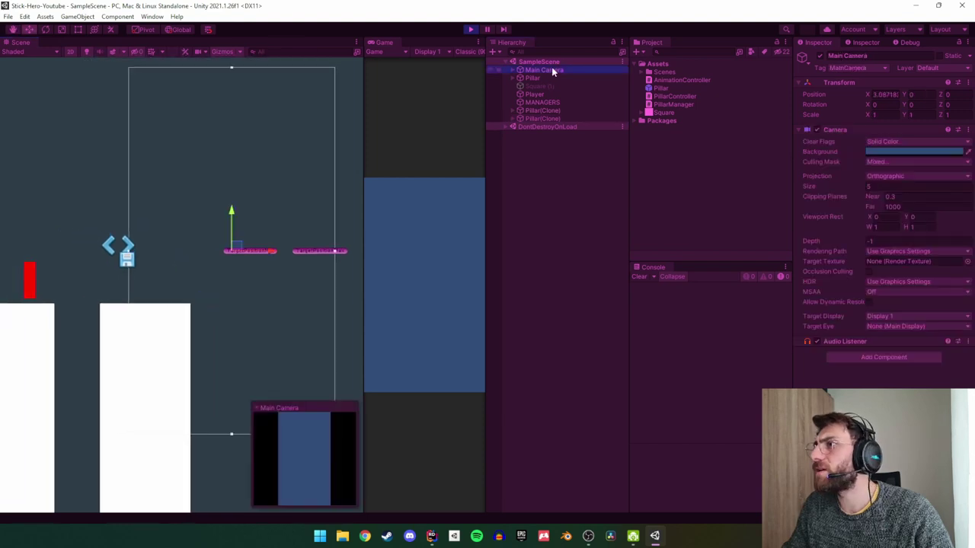
pyautogui.click(952, 95)
pyautogui.write('-10')
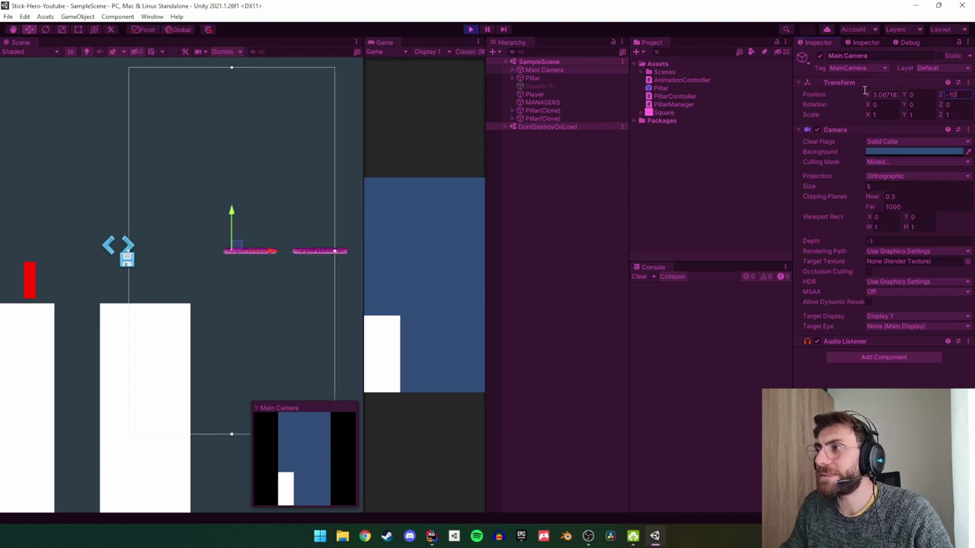
pyautogui.click(470, 29)
# Return to PillarManager.cs in Rider and unfold the NextLevel method.
pyautogui.moveTo(431, 536)
pyautogui.click(431, 480)
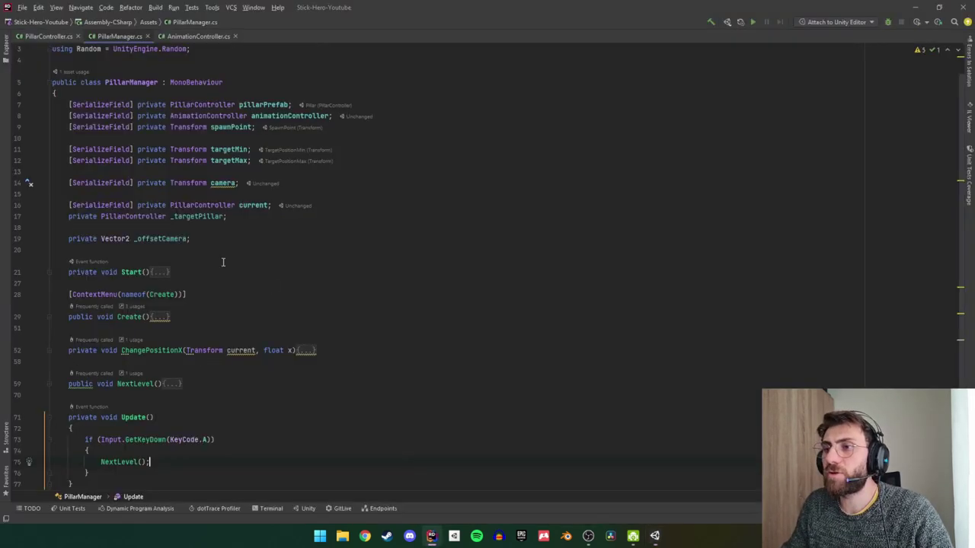
pyautogui.scroll(-1, 229, 316)
pyautogui.scroll(-1, 184, 319)
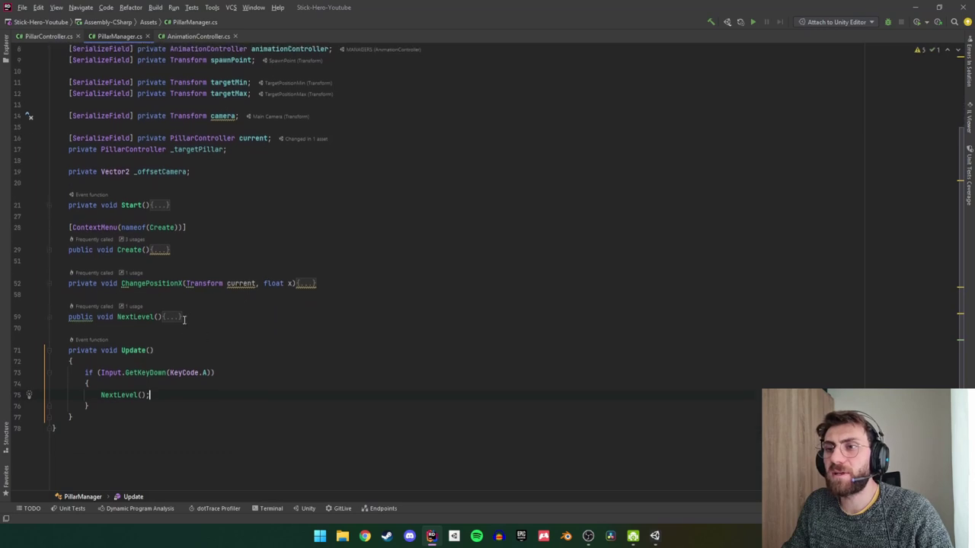
pyautogui.click(49, 287)
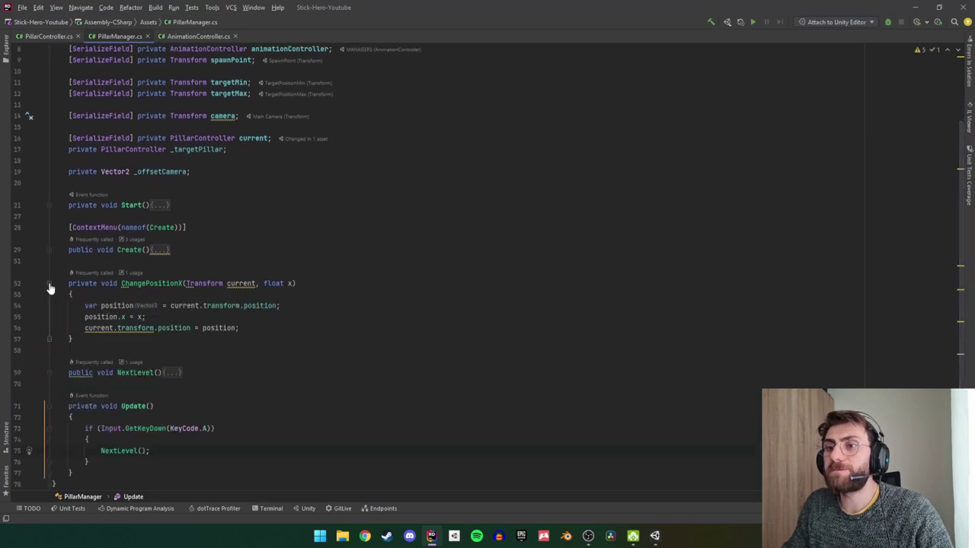
pyautogui.click(49, 286)
pyautogui.click(50, 317)
pyautogui.scroll(-3, 200, 411)
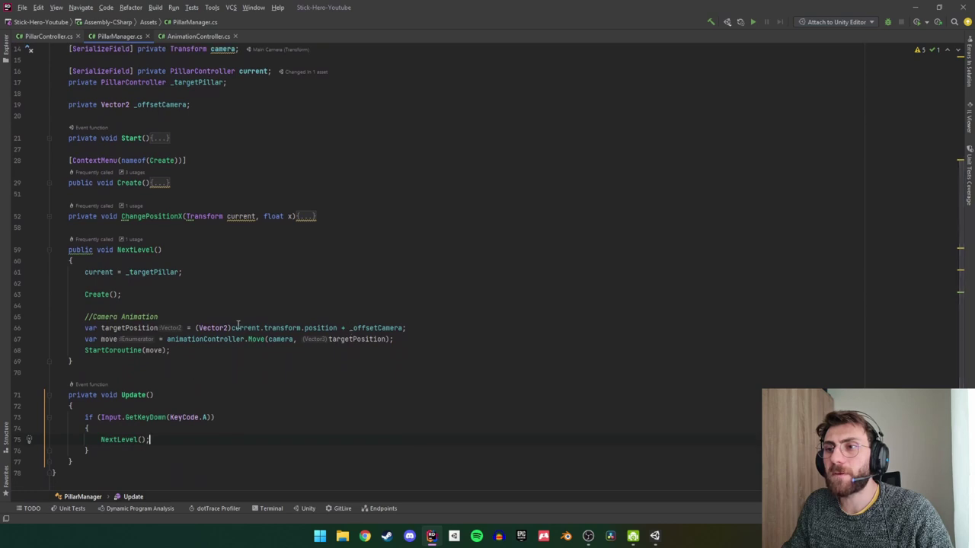
# On line 66, replace the (Vector2) cast with a (Vector3) cast on _offsetCamera.
pyautogui.click(229, 327)
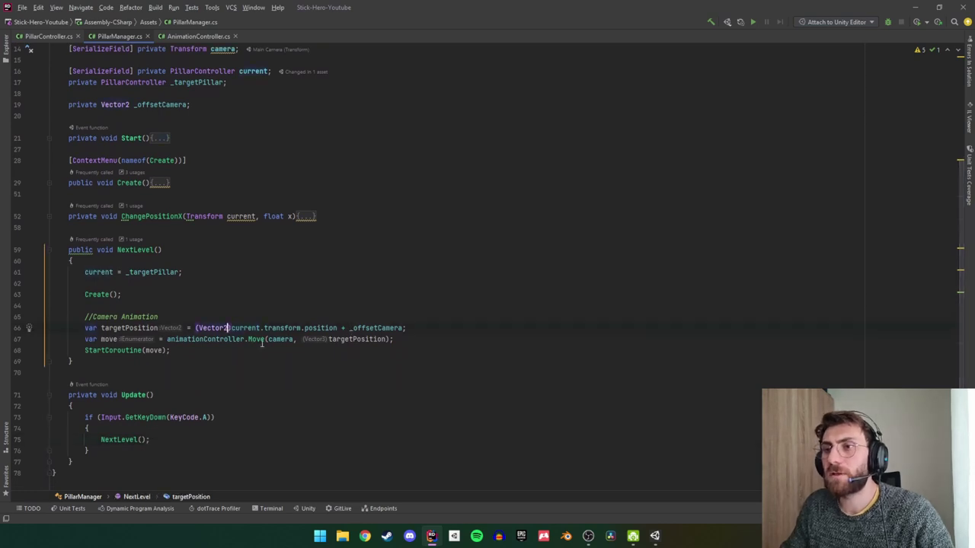
pyautogui.click(196, 327)
pyautogui.press('Delete')
pyautogui.press('Delete')
pyautogui.press('Delete')
pyautogui.click(240, 327)
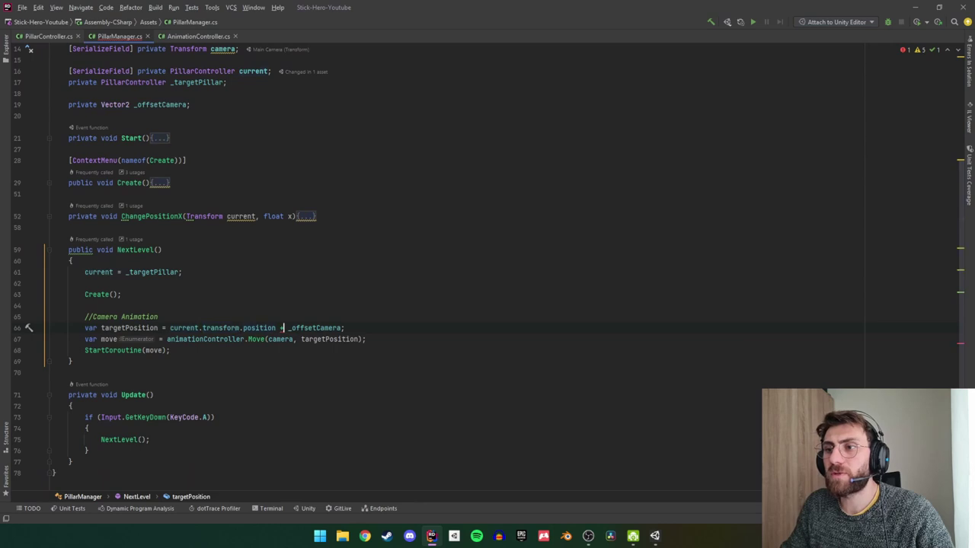
pyautogui.click(286, 328)
pyautogui.write('(')
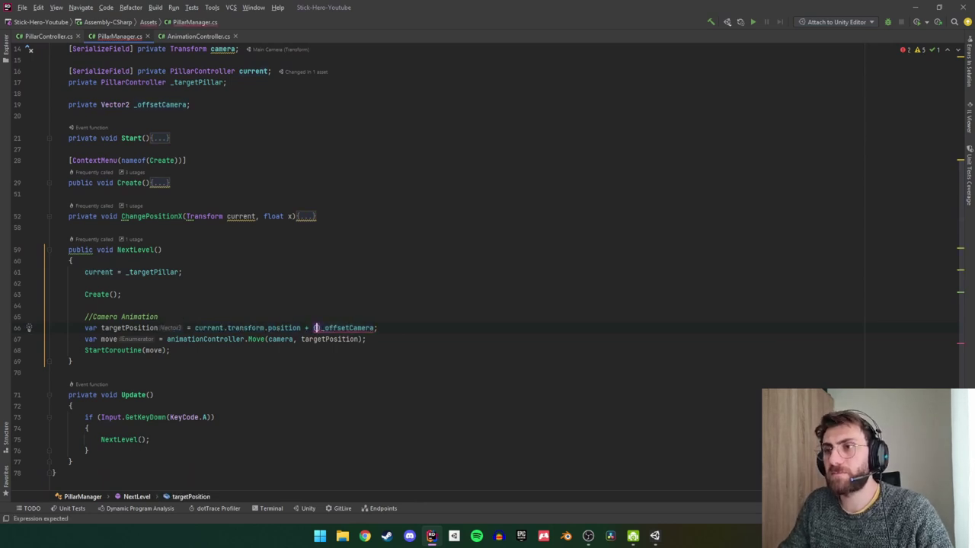
pyautogui.write('V')
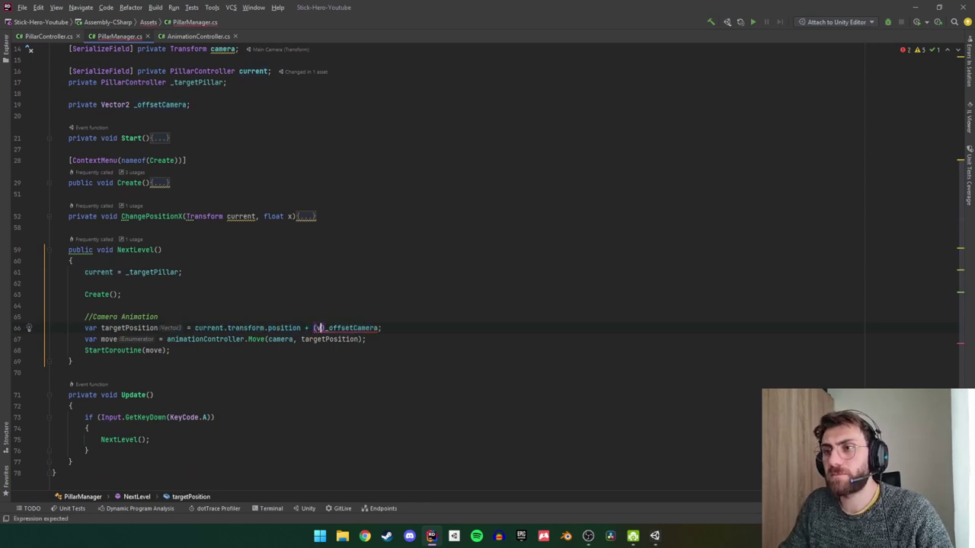
pyautogui.write('ector3)')
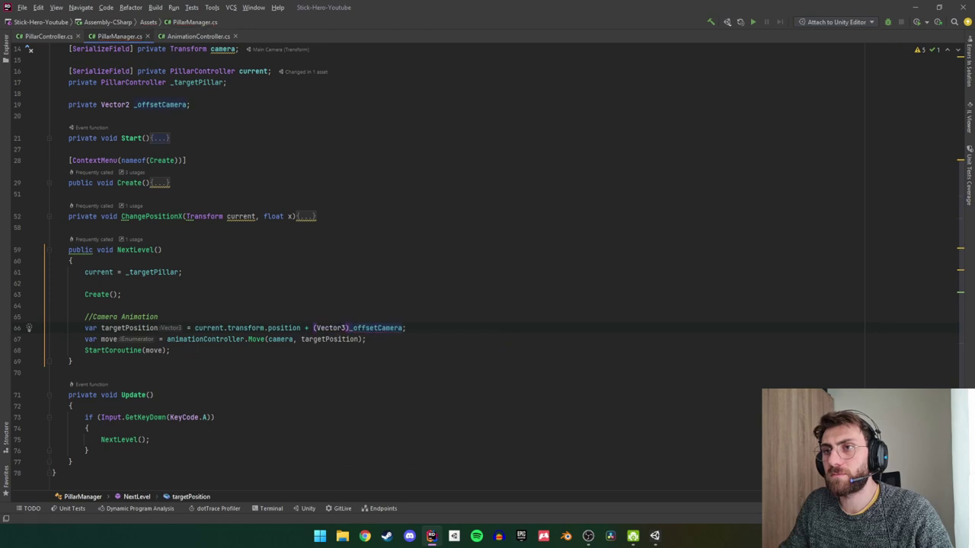
# Declare _offsetCamera as Vector3 and delete the now-redundant (Vector3) cast on line 66.
pyautogui.click(133, 104)
pyautogui.press('BackSpace')
pyautogui.write('3')
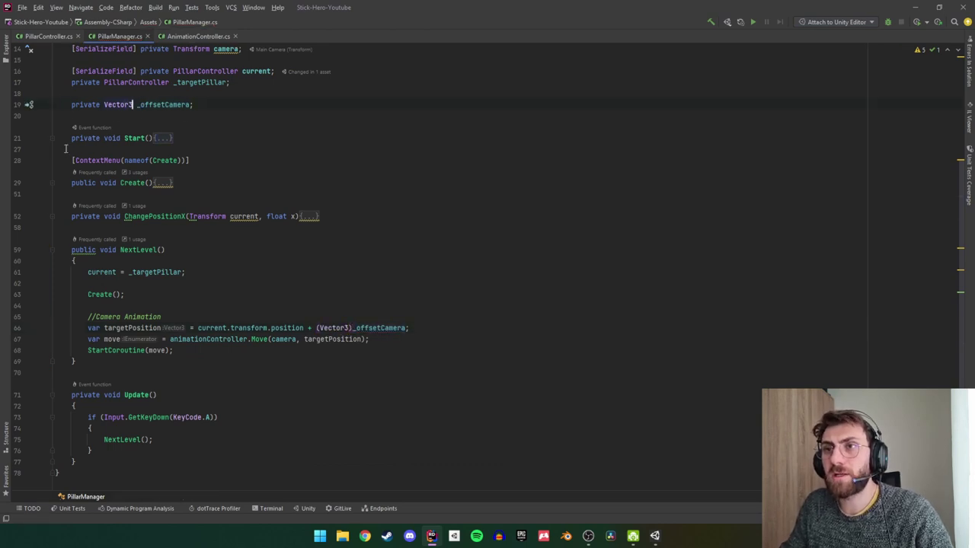
pyautogui.keyDown('ctrl'); pyautogui.click(153, 104); pyautogui.keyUp('ctrl')
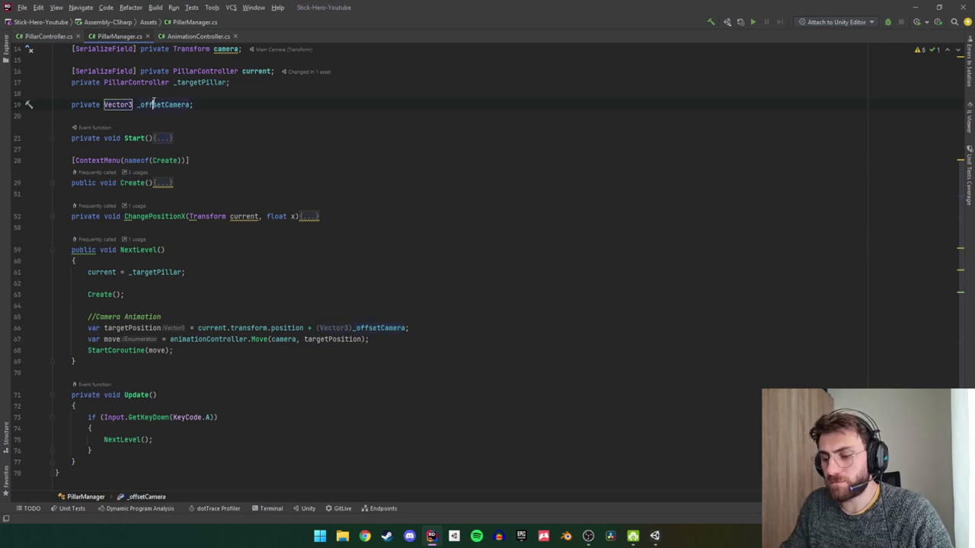
pyautogui.click(273, 139)
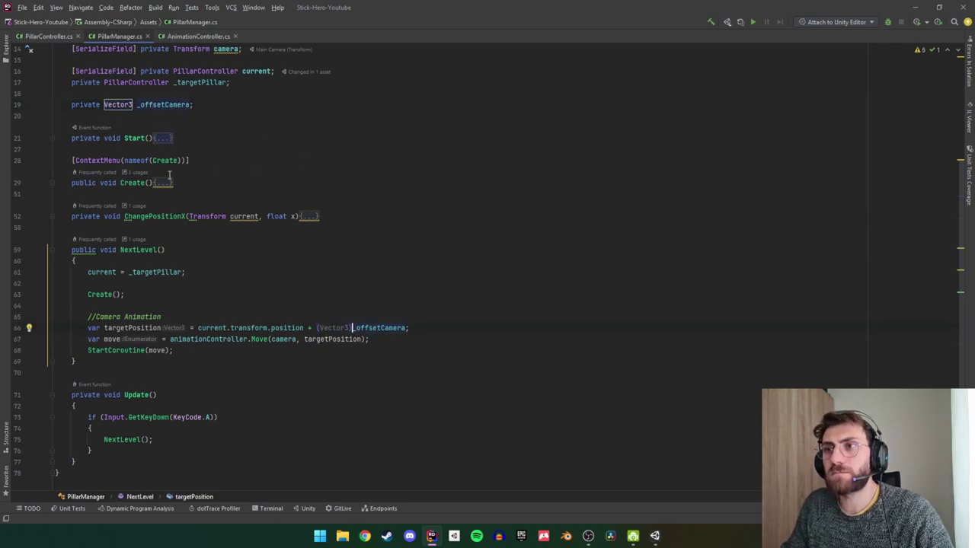
pyautogui.moveTo(349, 327); pyautogui.dragTo(316, 328)
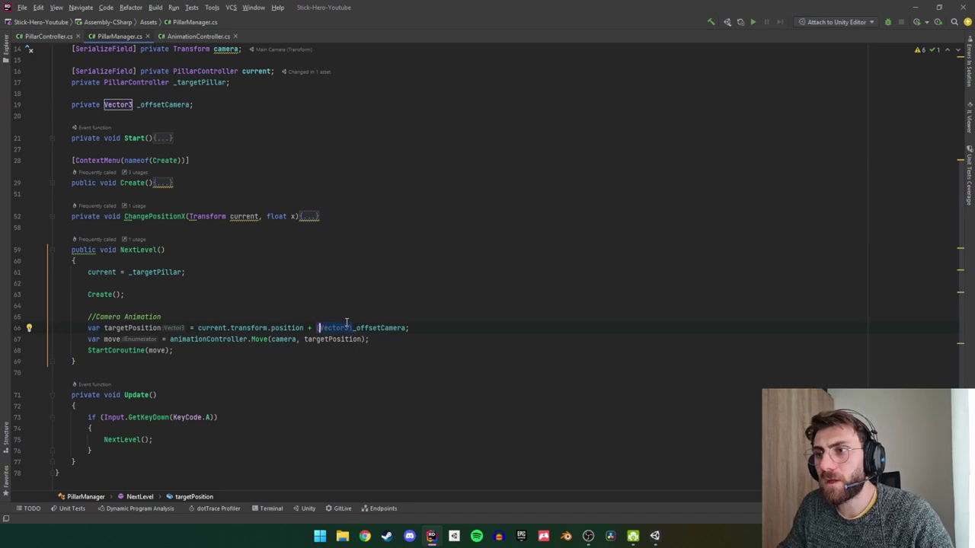
pyautogui.press('Delete')
# Check the _offsetCamera assignment in Start, then replay the game in Unity.
pyautogui.click(51, 137)
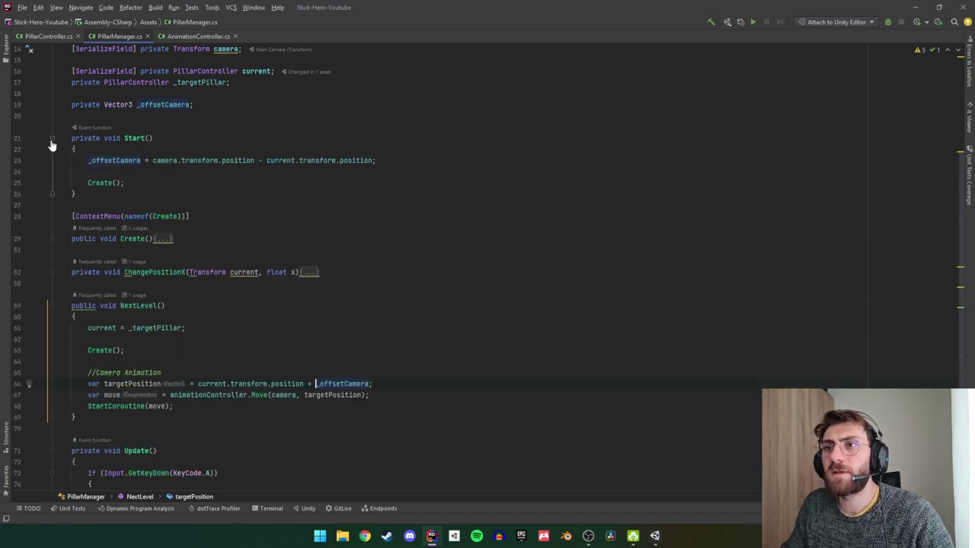
pyautogui.click(125, 160)
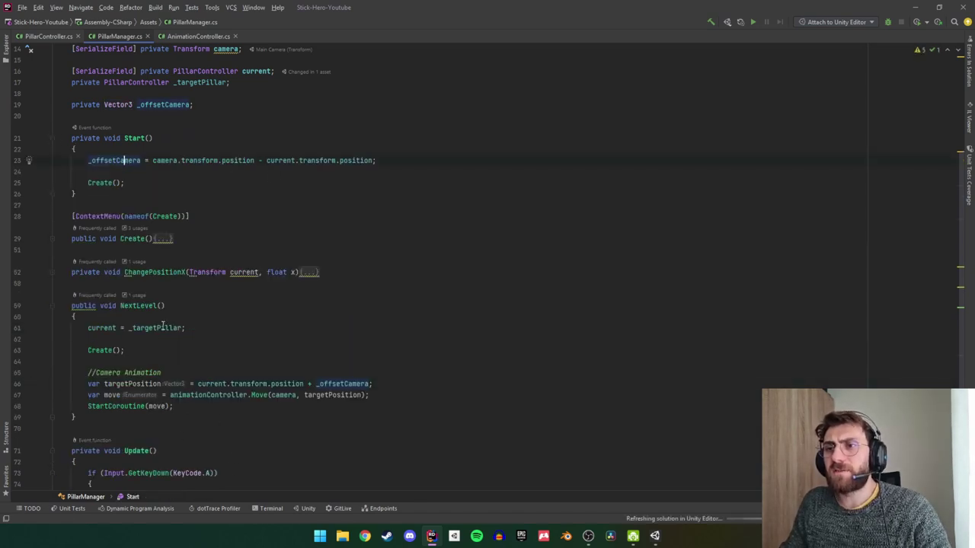
pyautogui.click(91, 338)
pyautogui.click(920, 5)
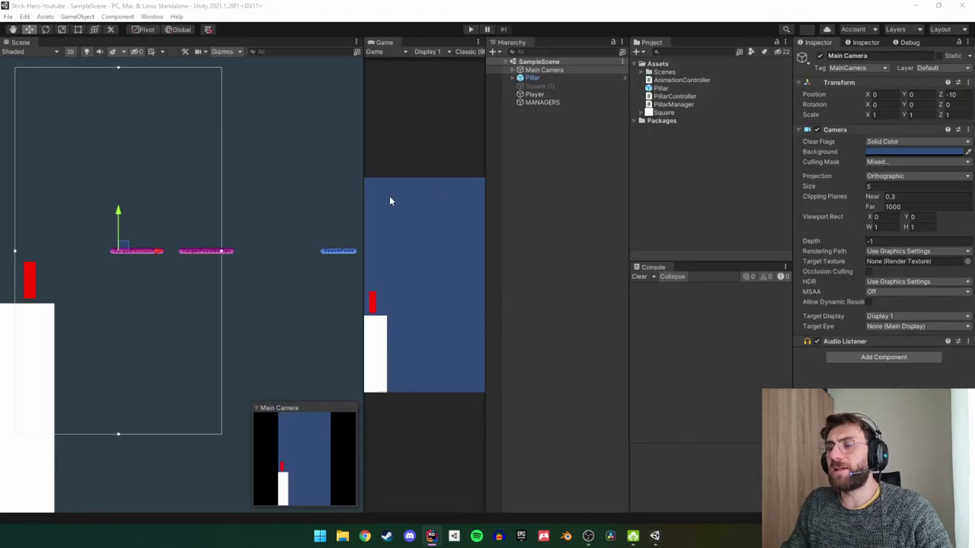
pyautogui.click(471, 29)
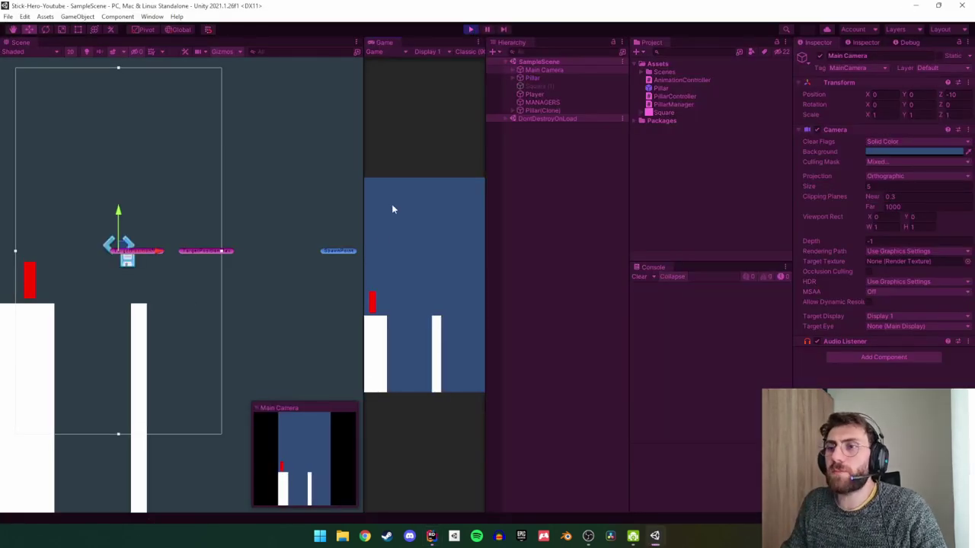
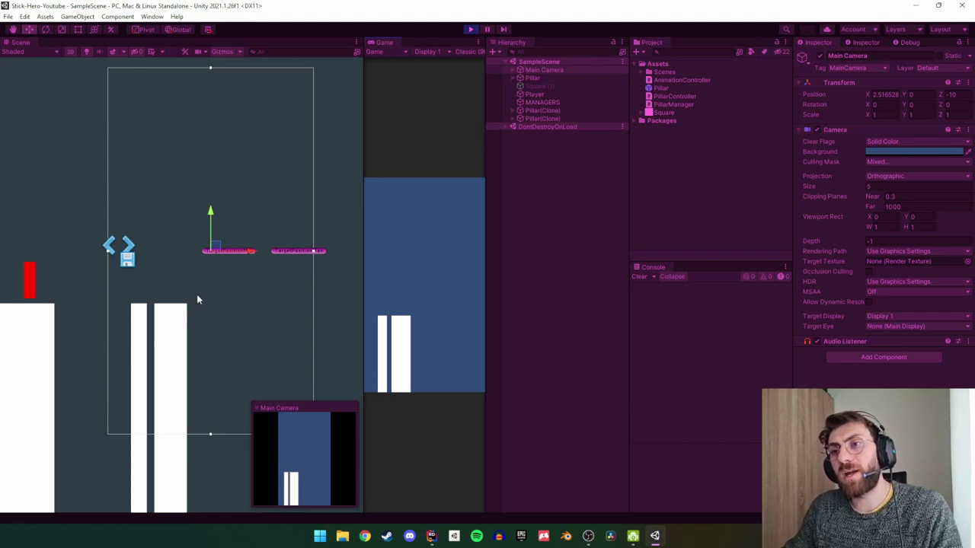
# Preview the Main Camera at X 0.08 and back at X 2.69, then stop play mode.
pyautogui.moveTo(247, 254); pyautogui.dragTo(160, 254)
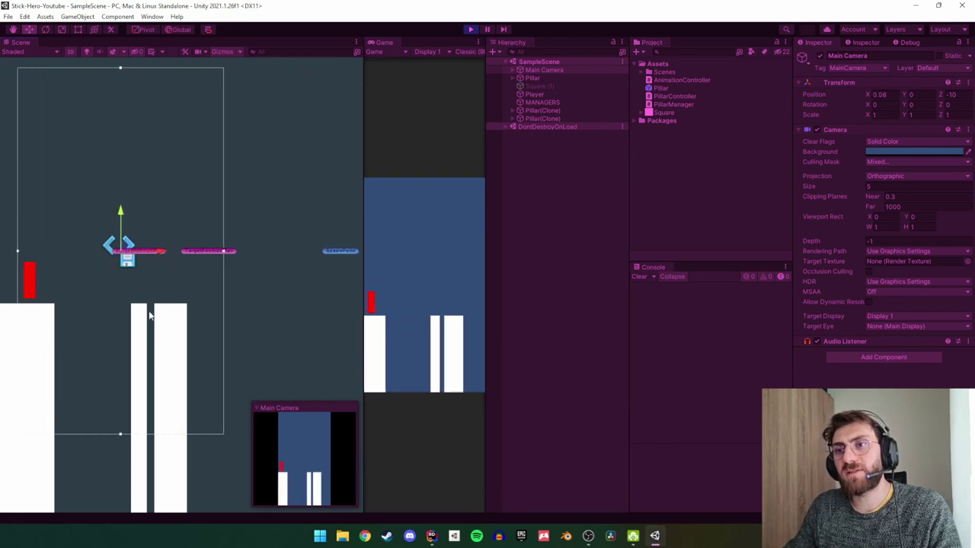
pyautogui.moveTo(163, 252); pyautogui.dragTo(258, 250)
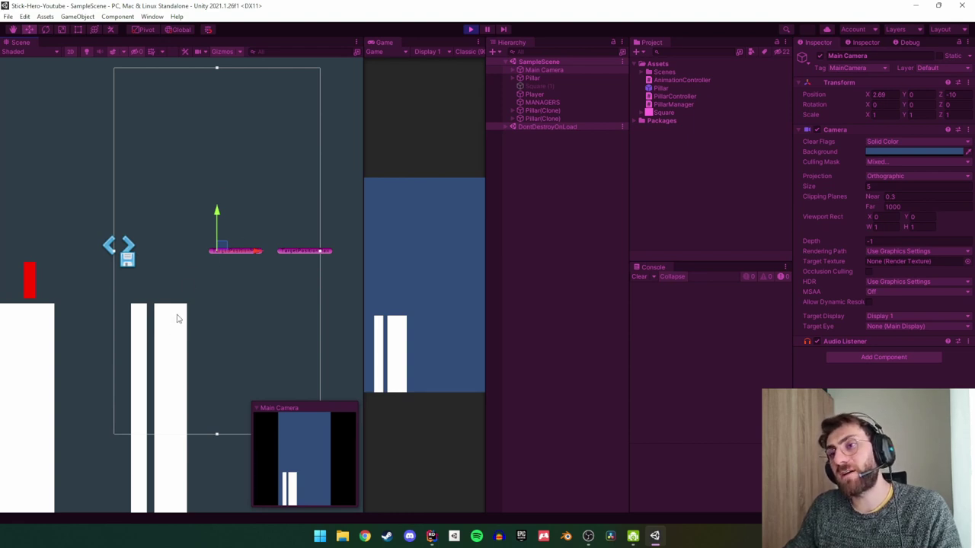
pyautogui.click(471, 29)
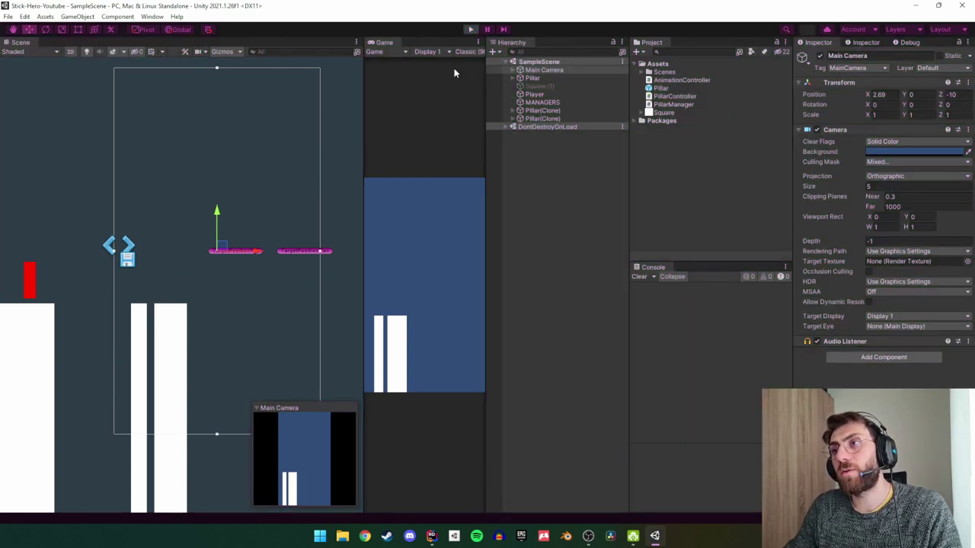
# Move the camera animation block in NextLevel up above the Create() call.
pyautogui.click(431, 536)
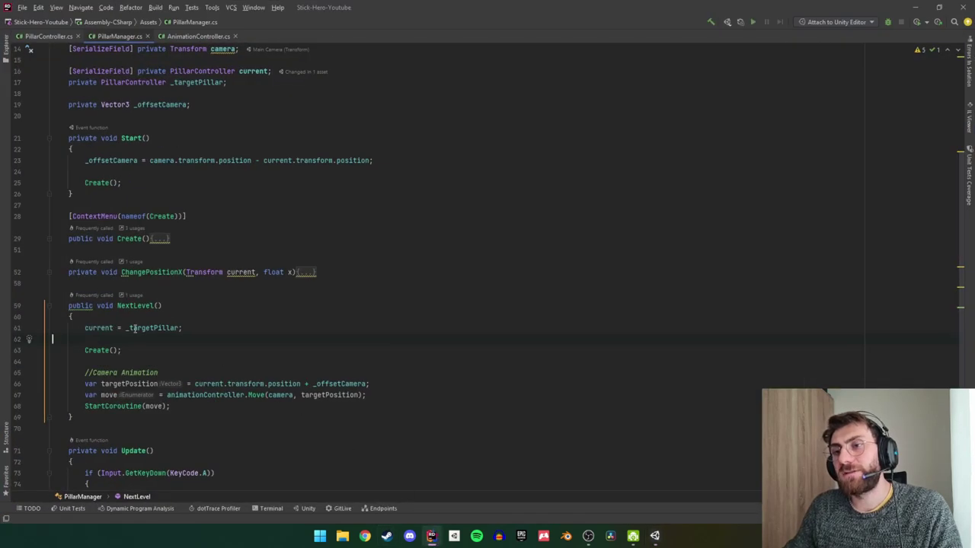
pyautogui.moveTo(82, 373); pyautogui.dragTo(170, 406)
pyautogui.hotkey('ctrl', 'c')
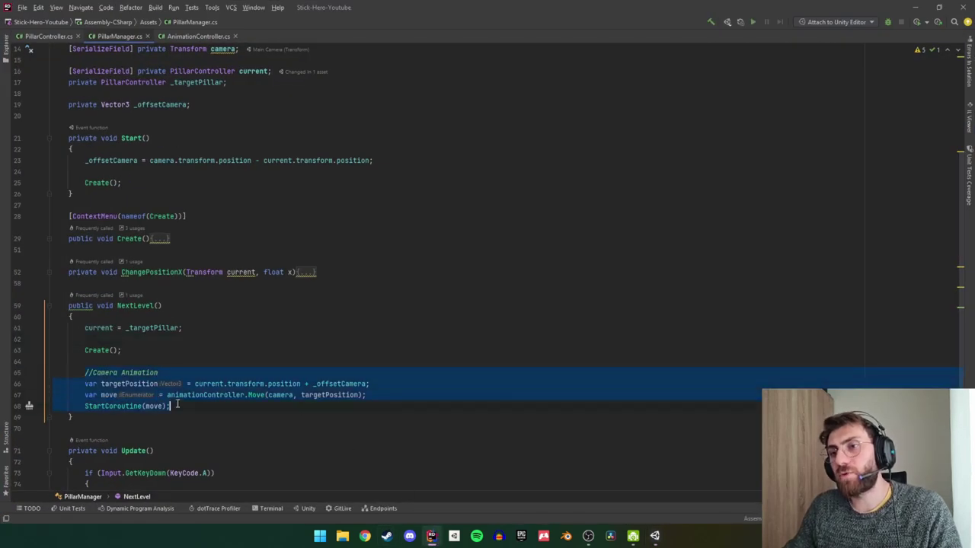
pyautogui.press('BackSpace')
pyautogui.click(186, 329)
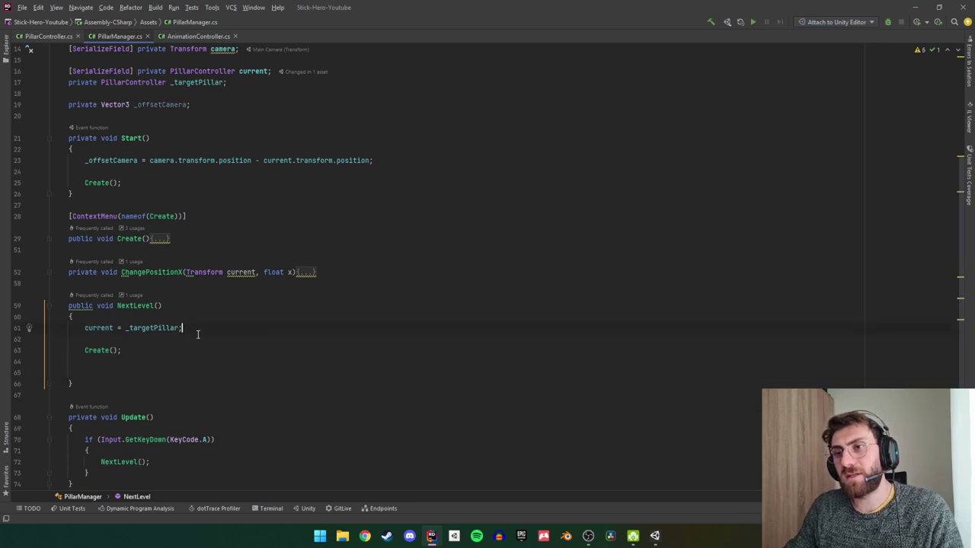
pyautogui.press('Return')
pyautogui.hotkey('ctrl', 'v')
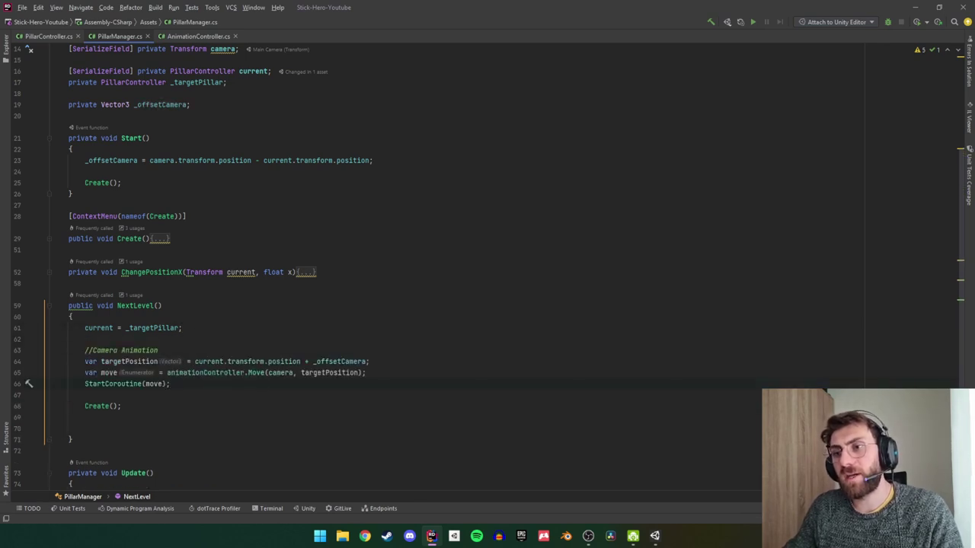
# Add a .2f duration argument to the camera Move call.
pyautogui.click(168, 372)
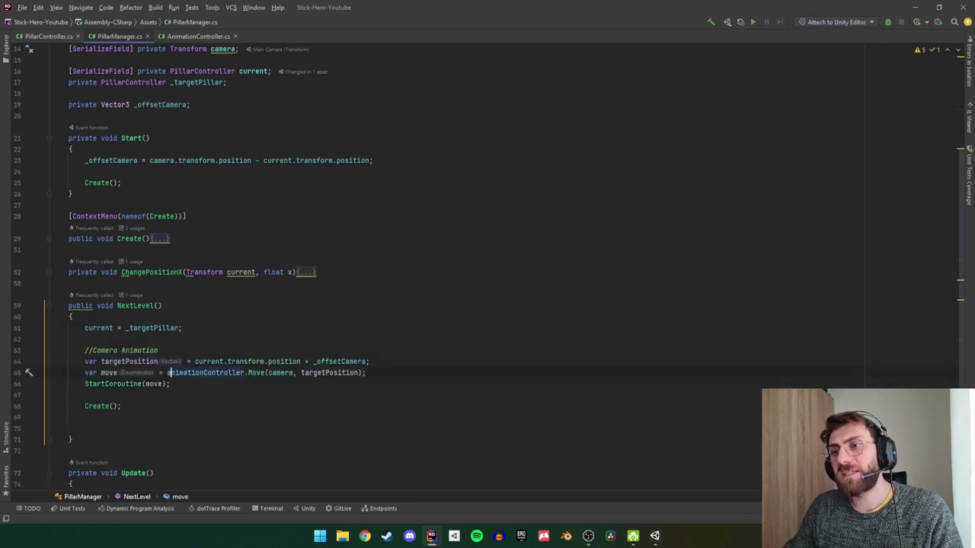
pyautogui.hotkey('ctrl', 'Right')
pyautogui.hotkey('ctrl', 'Right')
pyautogui.hotkey('ctrl', 'Right')
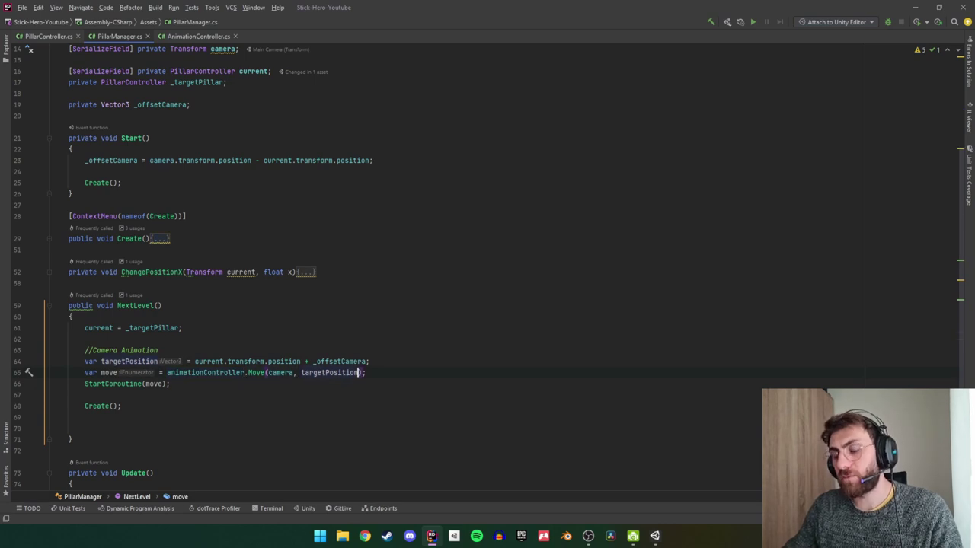
pyautogui.write(',')
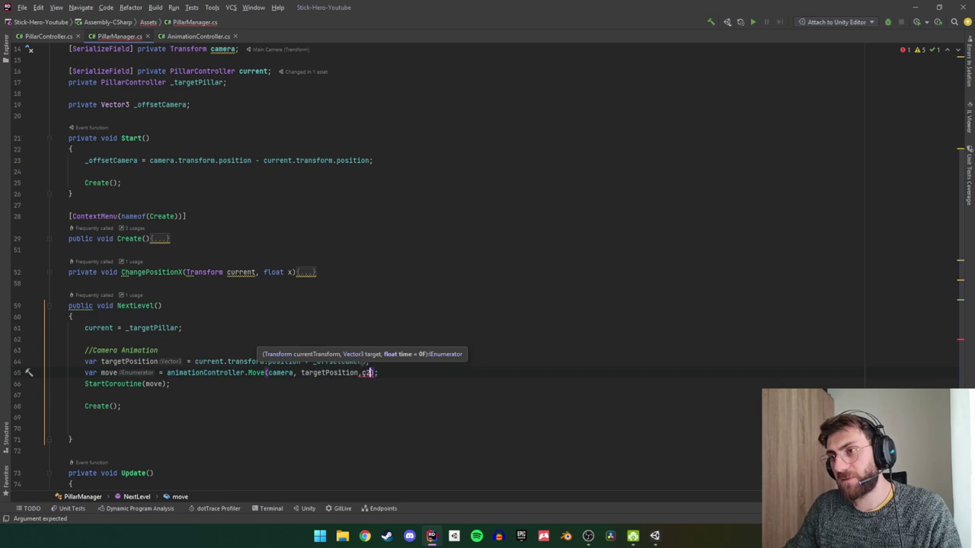
pyautogui.write('2.')
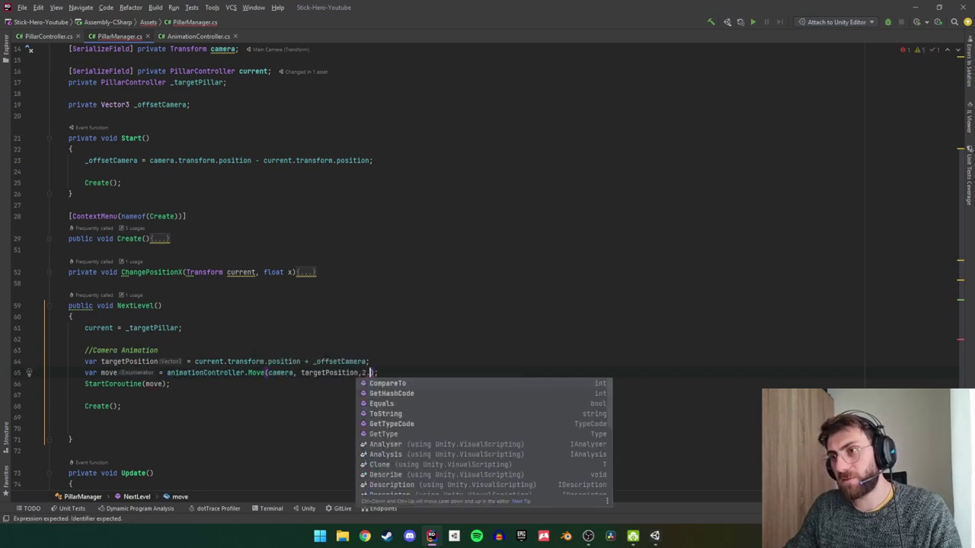
pyautogui.press('BackSpace')
pyautogui.press('BackSpace')
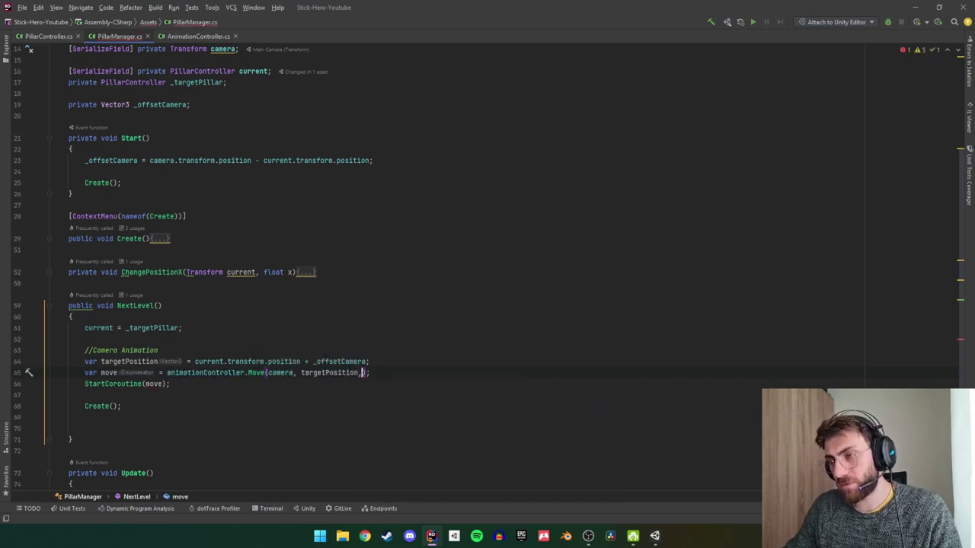
pyautogui.write('.2f')
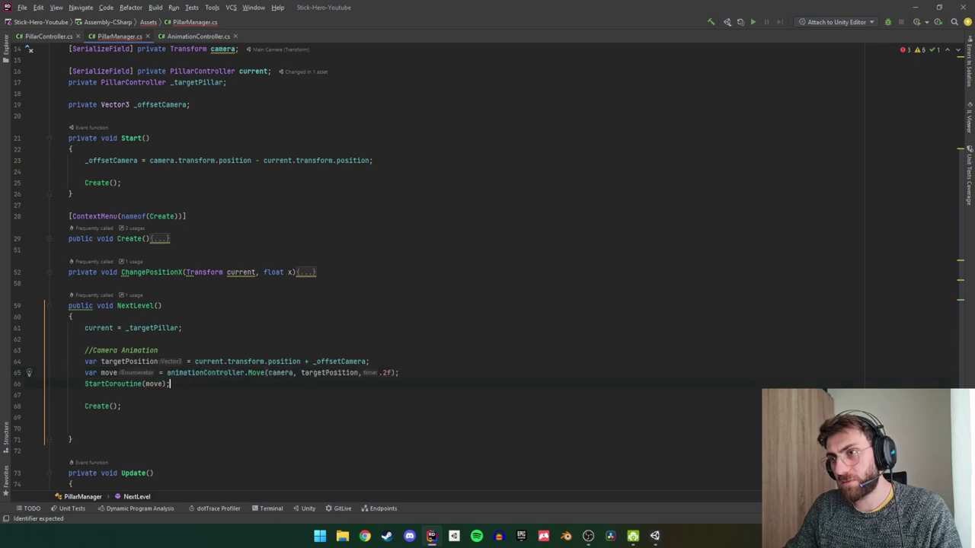
pyautogui.click(169, 384)
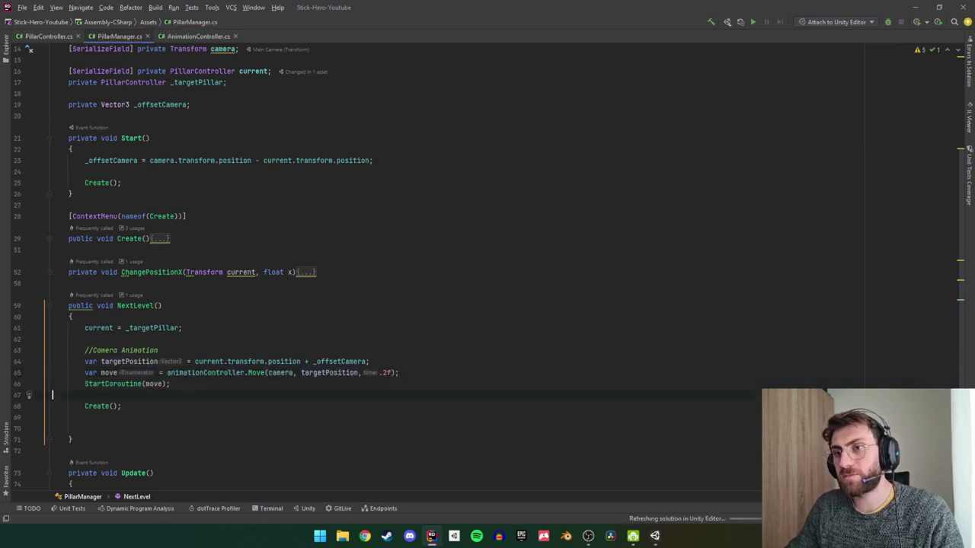
pyautogui.click(52, 395)
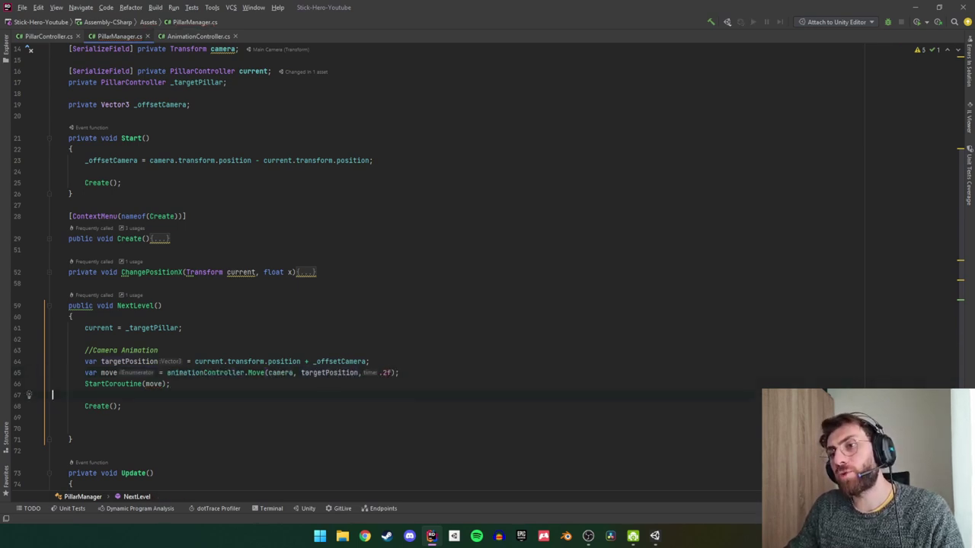
pyautogui.click(159, 361)
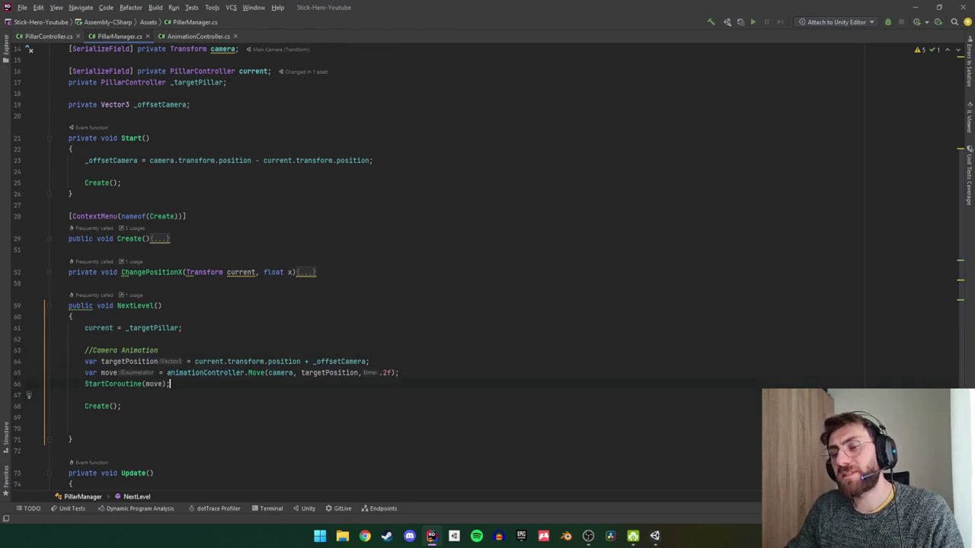
# Write an IEnumerator Do() coroutine that yields new WaitForSeconds(.3f).
pyautogui.click(84, 361)
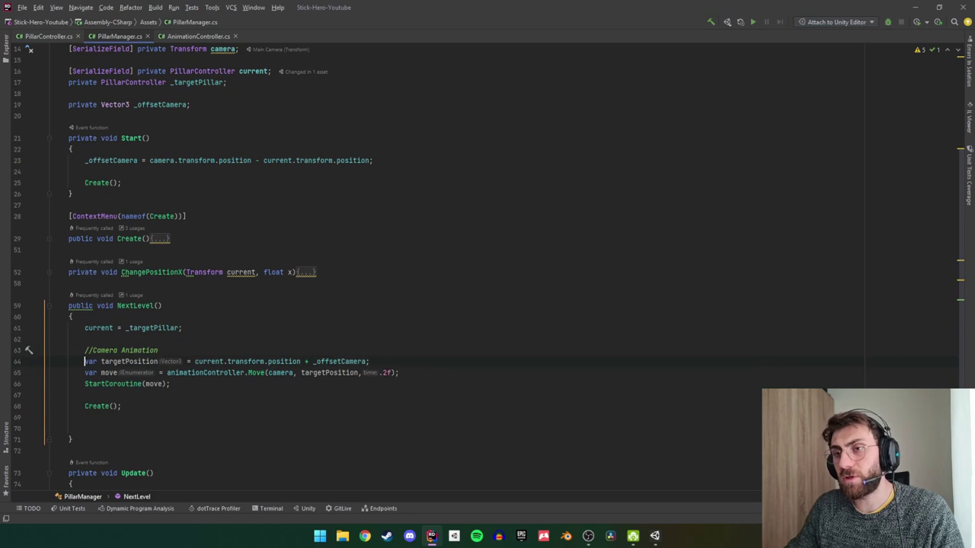
pyautogui.click(197, 384)
pyautogui.press('Return')
pyautogui.press('Return')
pyautogui.write('Ienu')
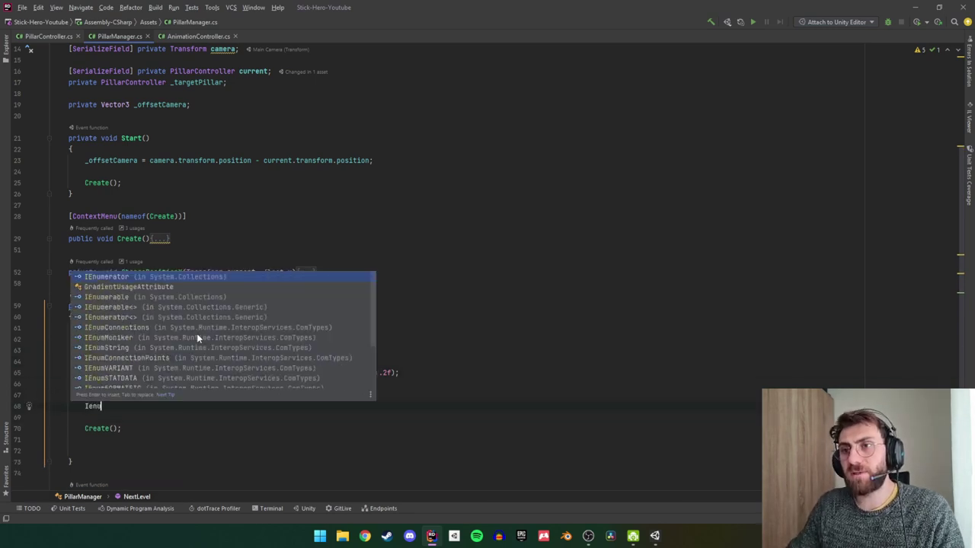
pyautogui.press('Return')
pyautogui.write('c')
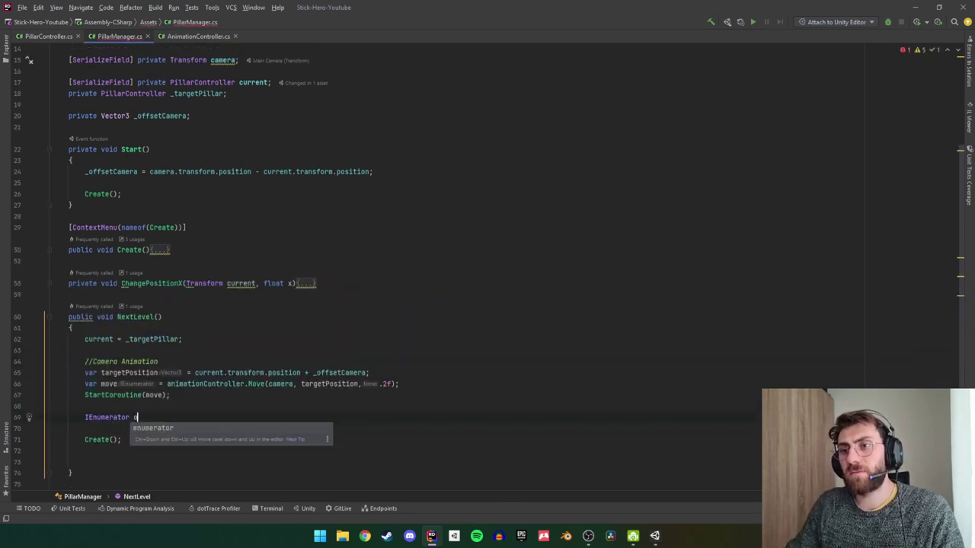
pyautogui.press('BackSpace')
pyautogui.write('Do(){')
pyautogui.press('Return')
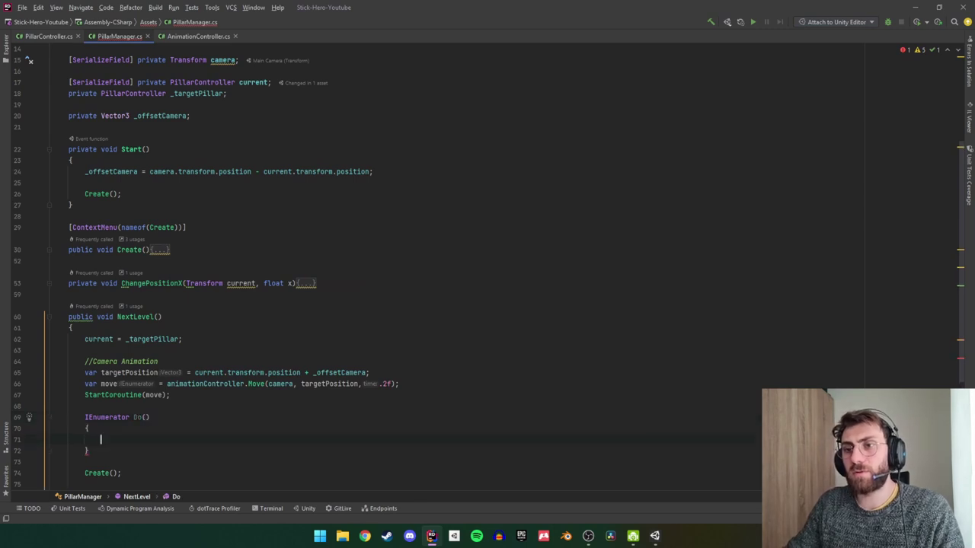
pyautogui.write('yield return new wa')
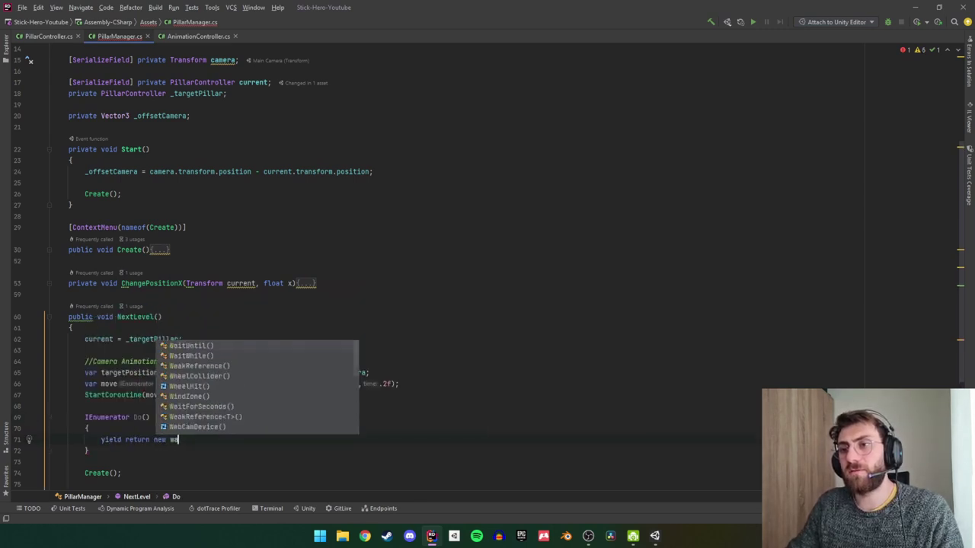
pyautogui.click(197, 331)
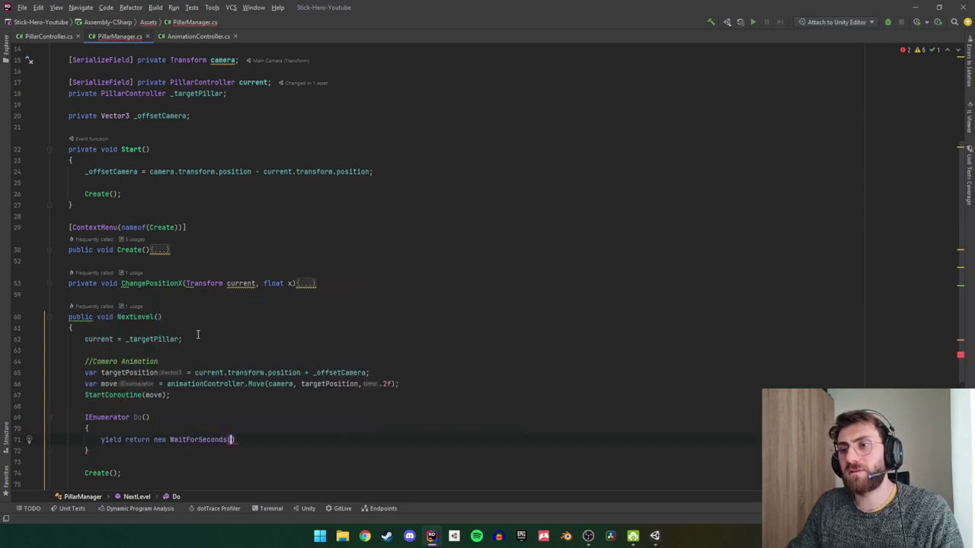
pyautogui.write('.3f);')
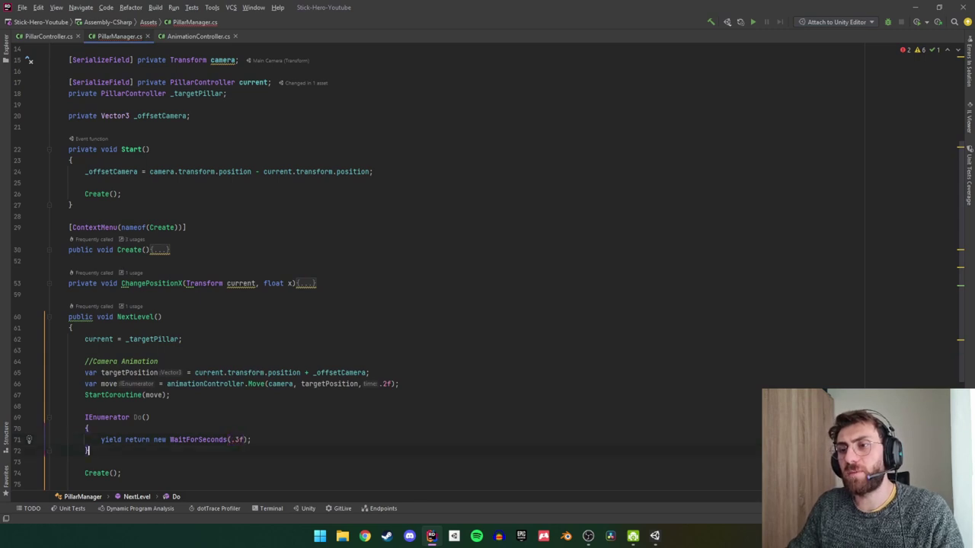
# Add a StartCoroutine call after the Do coroutine to launch it.
pyautogui.click(84, 461)
pyautogui.press('Return')
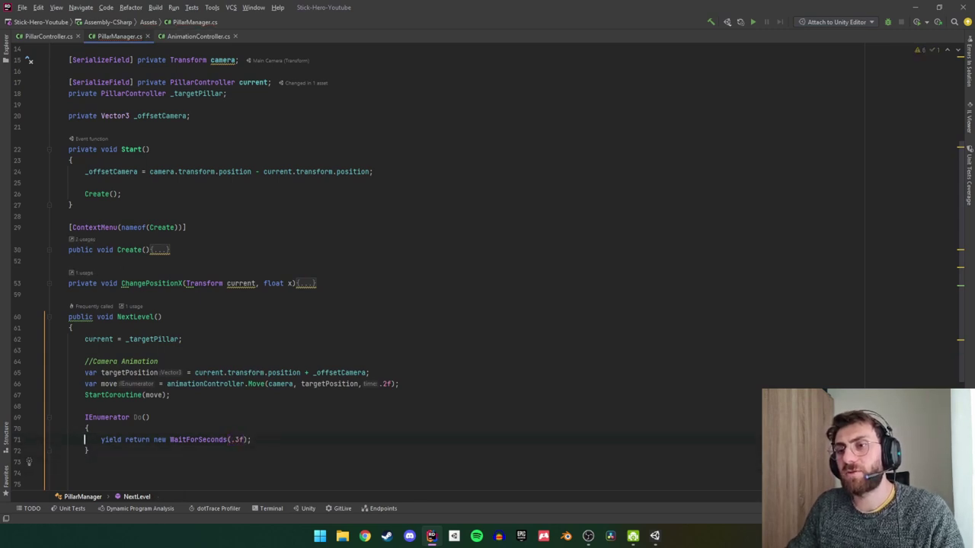
pyautogui.write('star')
pyautogui.press('Return')
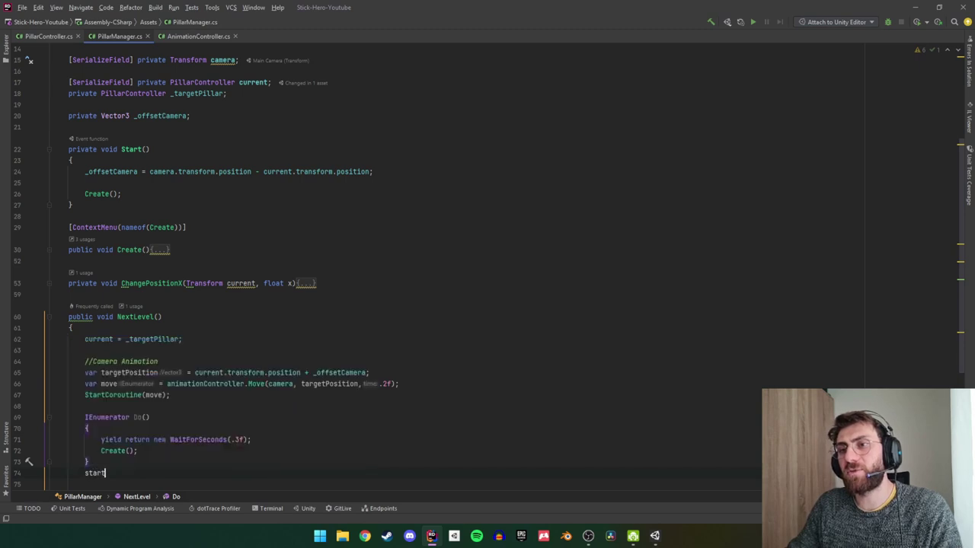
pyautogui.press('Left')
pyautogui.press('Left')
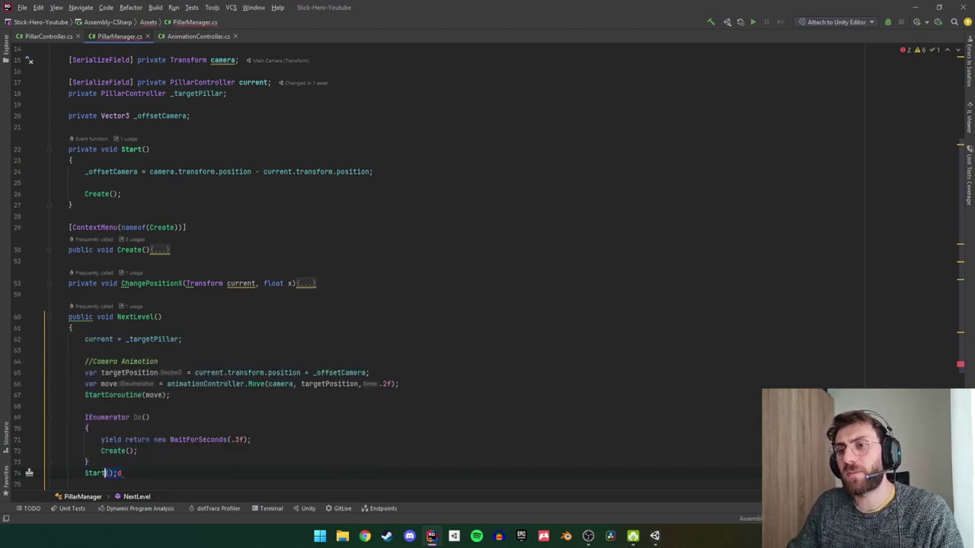
pyautogui.write('start')
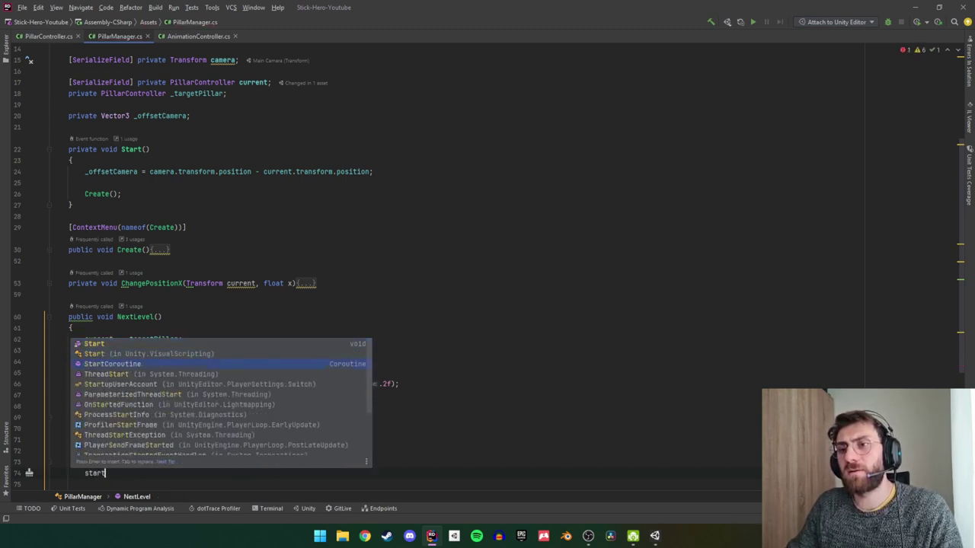
pyautogui.press('Return')
pyautogui.write('Ne')
pyautogui.press('Return')
pyautogui.hotkey('alt', 'Tab')
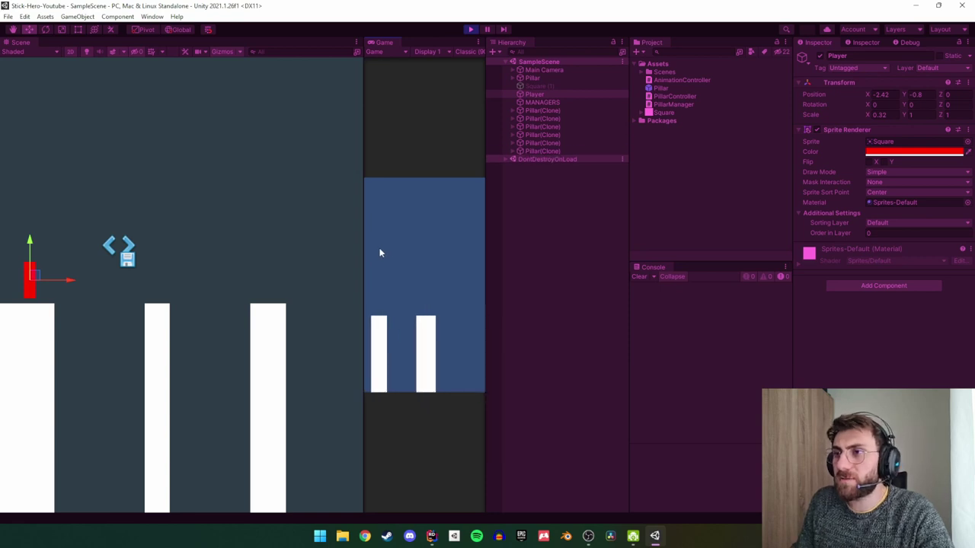
# Widen the Game view, play-test the pillars, and stop play mode with Ctrl+P.
pyautogui.moveTo(363, 249); pyautogui.dragTo(226, 258)
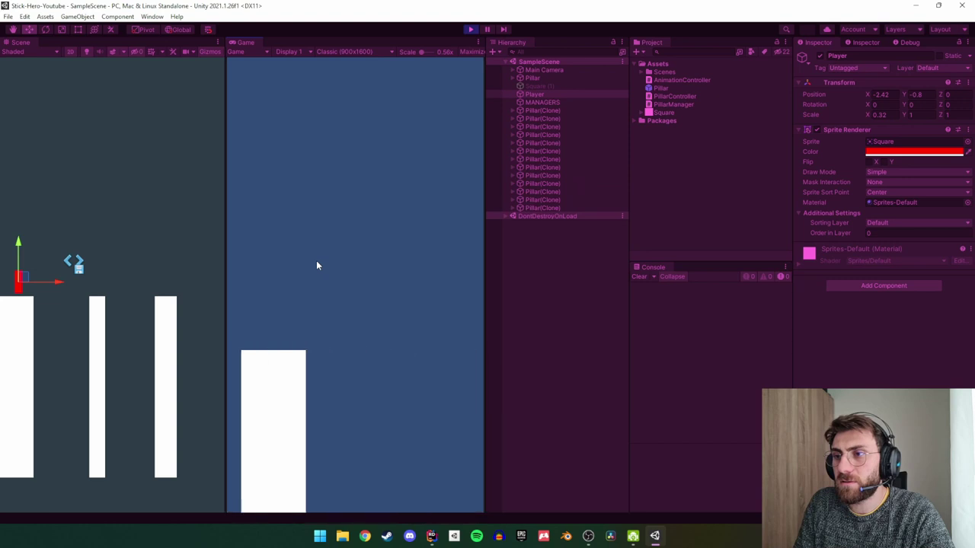
pyautogui.hotkey('ctrl', 'p')
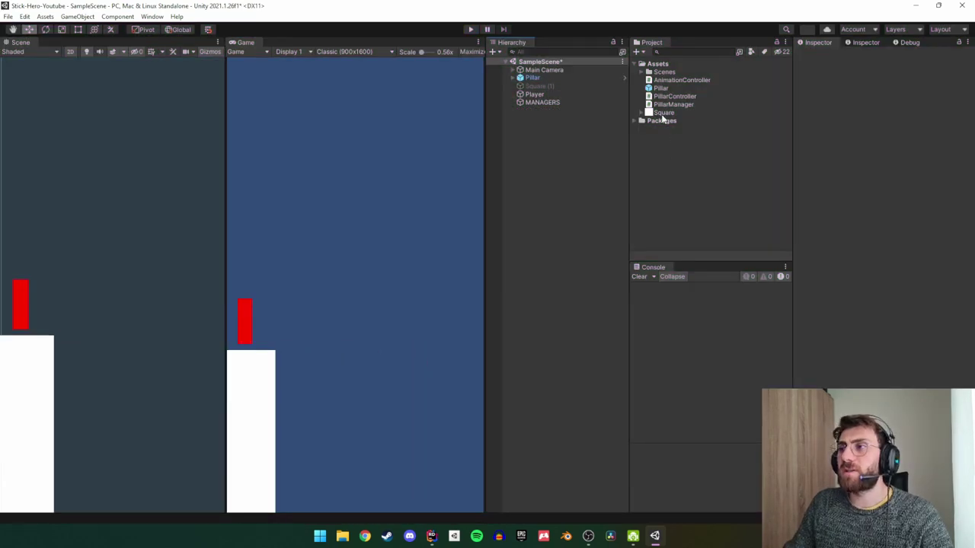
# Add a Square sprite to the scene and create an empty object at root level.
pyautogui.moveTo(662, 114); pyautogui.dragTo(546, 194)
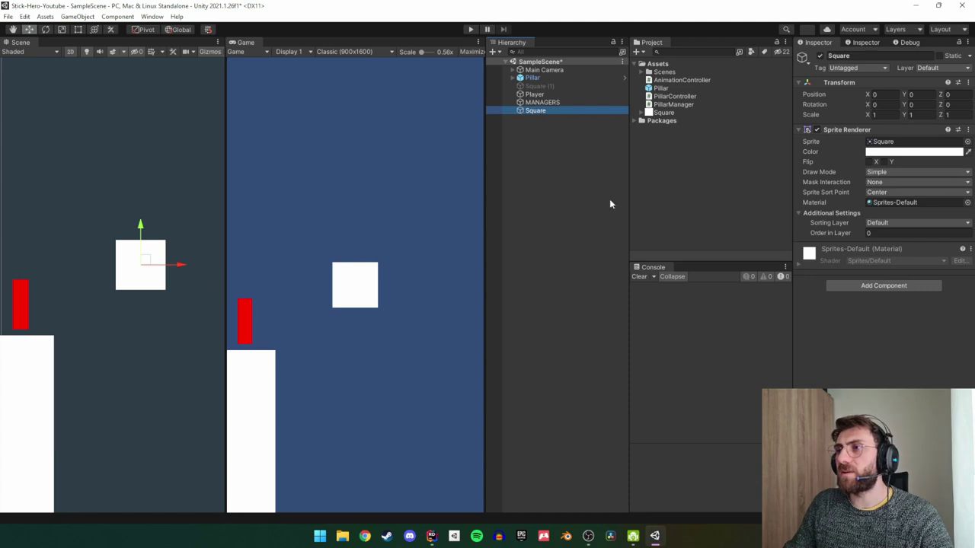
pyautogui.rightClick(540, 111)
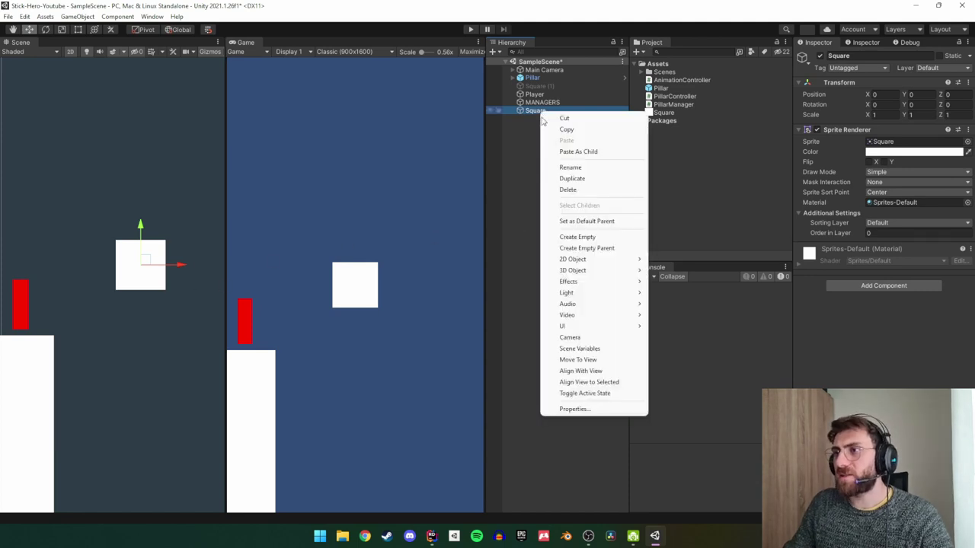
pyautogui.click(582, 238)
pyautogui.click(888, 95)
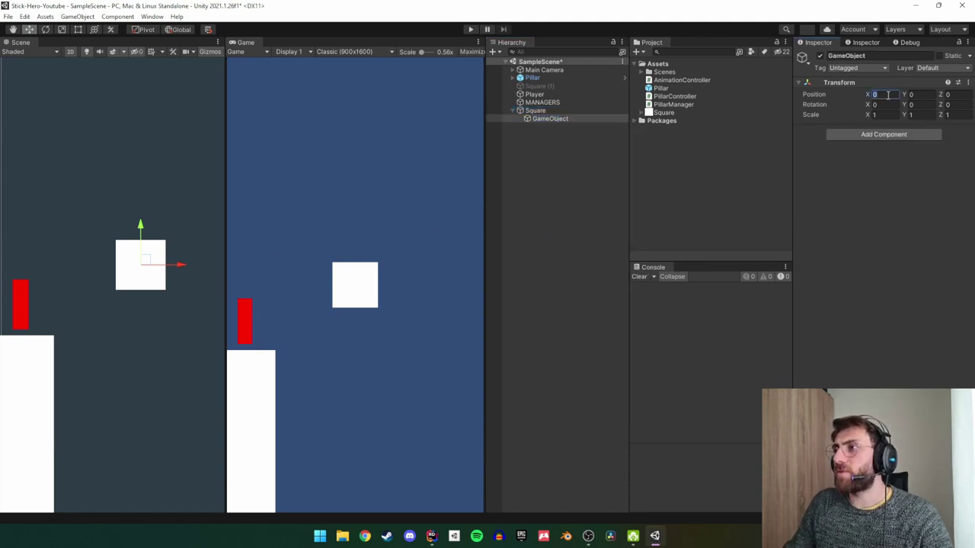
pyautogui.write('0.5')
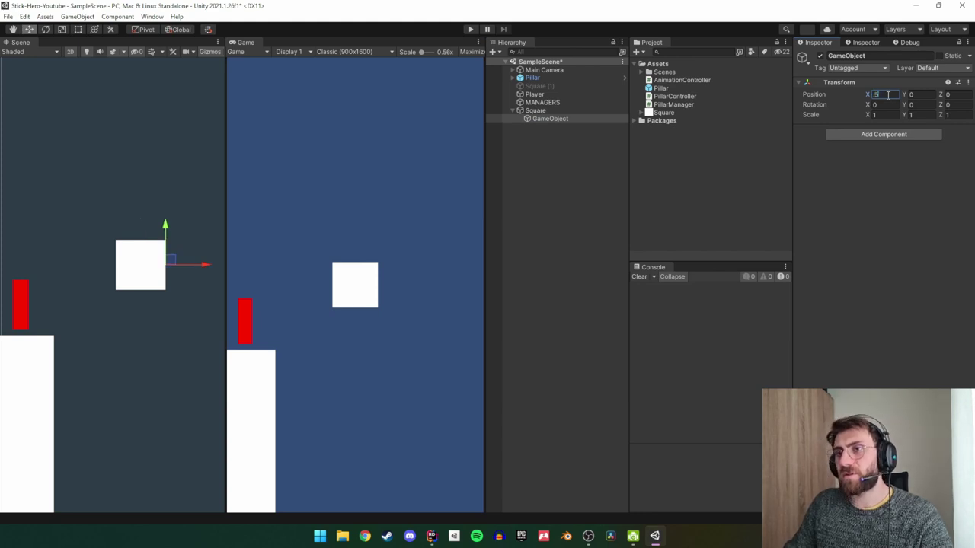
pyautogui.write('0.5')
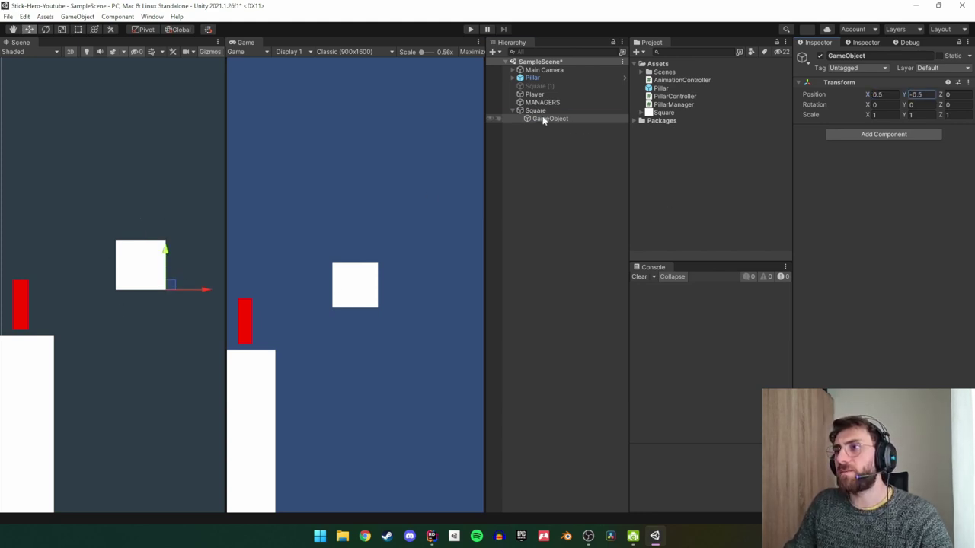
pyautogui.moveTo(544, 121); pyautogui.dragTo(539, 108)
# Rename the empty object to Stick and the Square to Stick Sprite.
pyautogui.press('F2')
pyautogui.write('S')
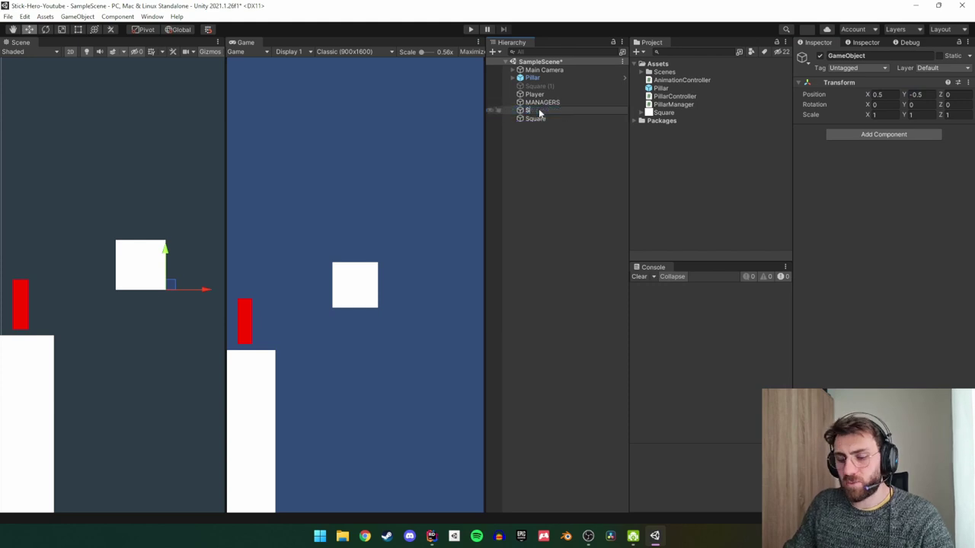
pyautogui.write('tick')
pyautogui.press('Return')
pyautogui.press('Down')
pyautogui.press('F2')
pyautogui.write('St')
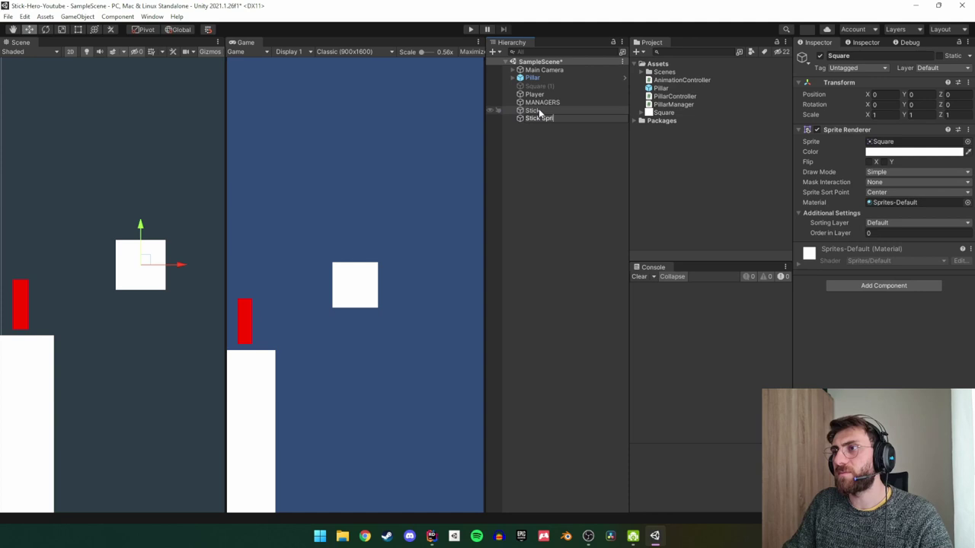
pyautogui.write('te')
pyautogui.press('Return')
# Colour Stick Sprite amber and make it a child of Stick.
pyautogui.click(899, 152)
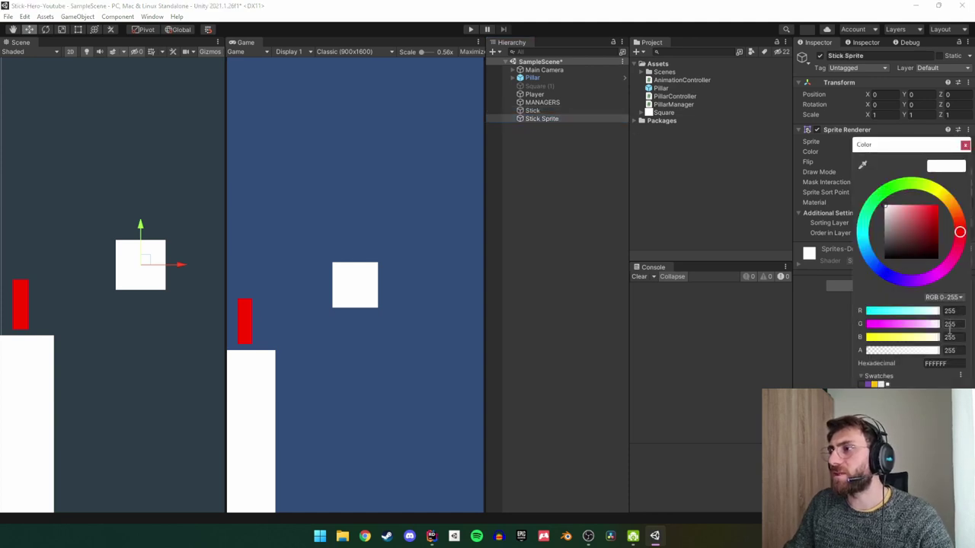
pyautogui.click(944, 364)
pyautogui.hotkey('ctrl', 'v')
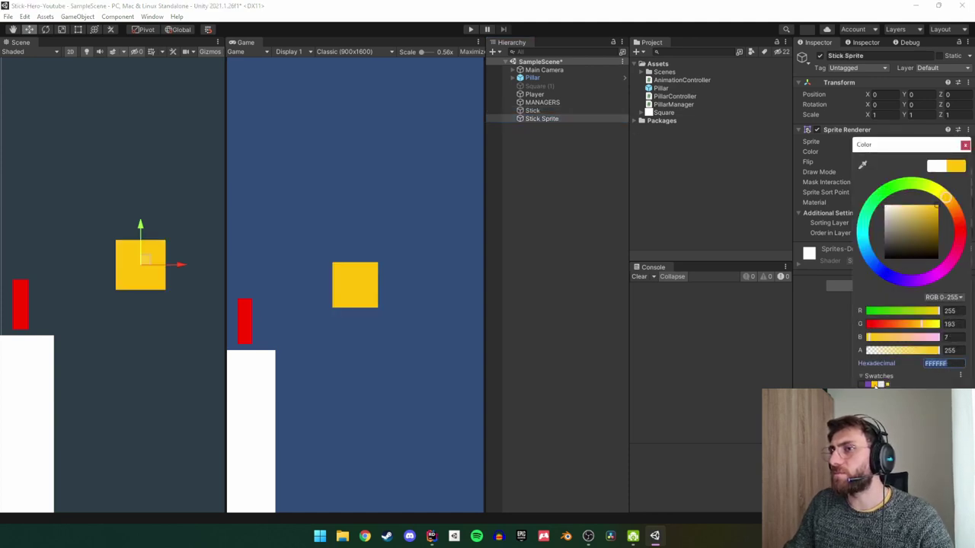
pyautogui.click(965, 144)
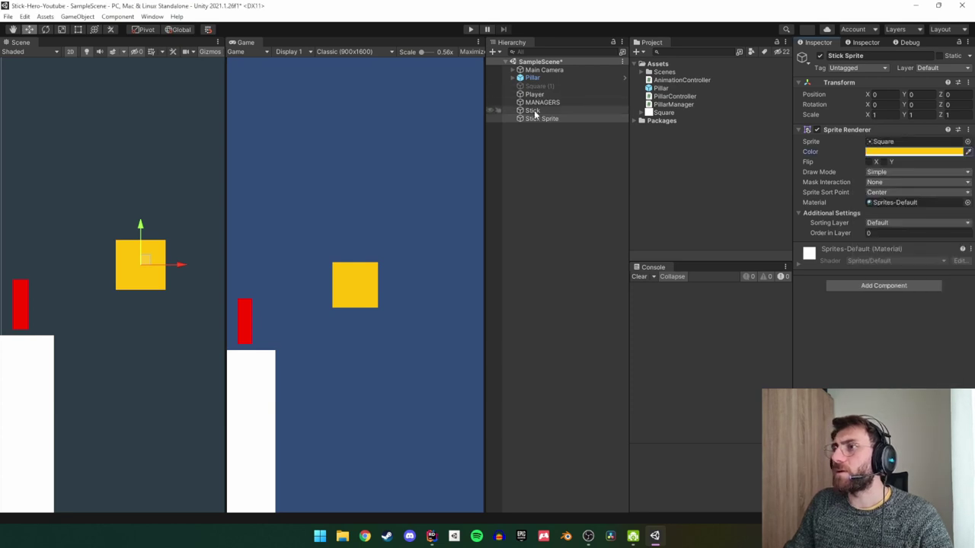
pyautogui.moveTo(536, 119); pyautogui.dragTo(533, 111)
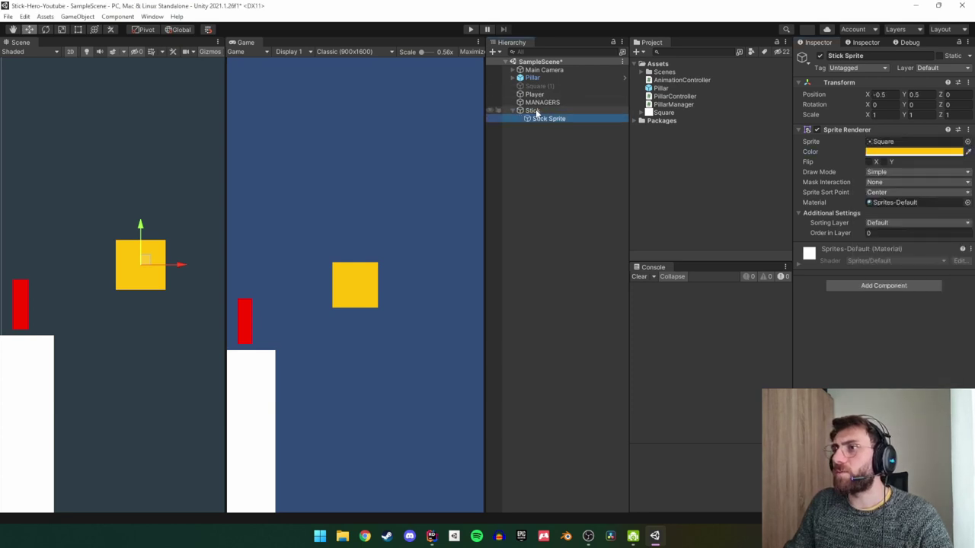
# Set Stick's scale to X 0.15 and Y 0.
pyautogui.click(536, 110)
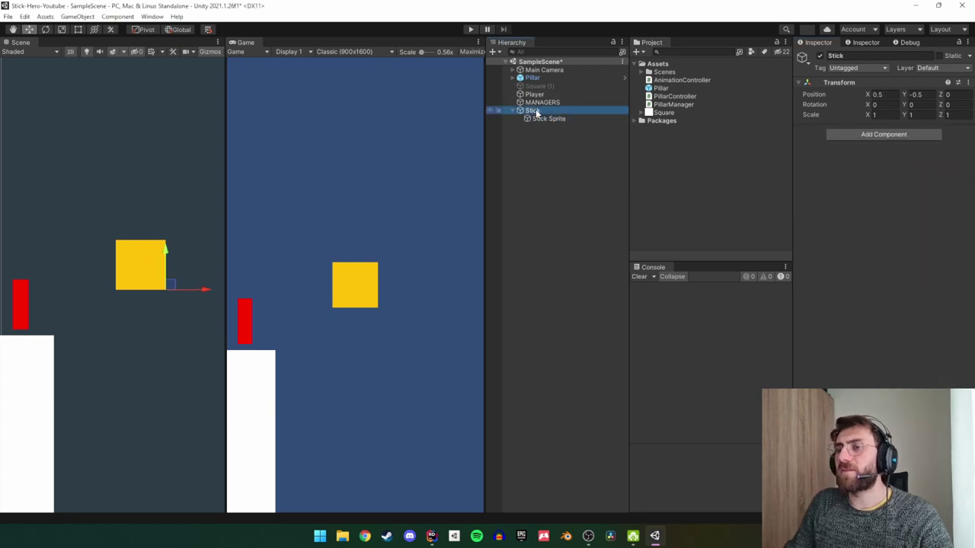
pyautogui.click(872, 115)
pyautogui.moveTo(868, 119); pyautogui.dragTo(863, 118)
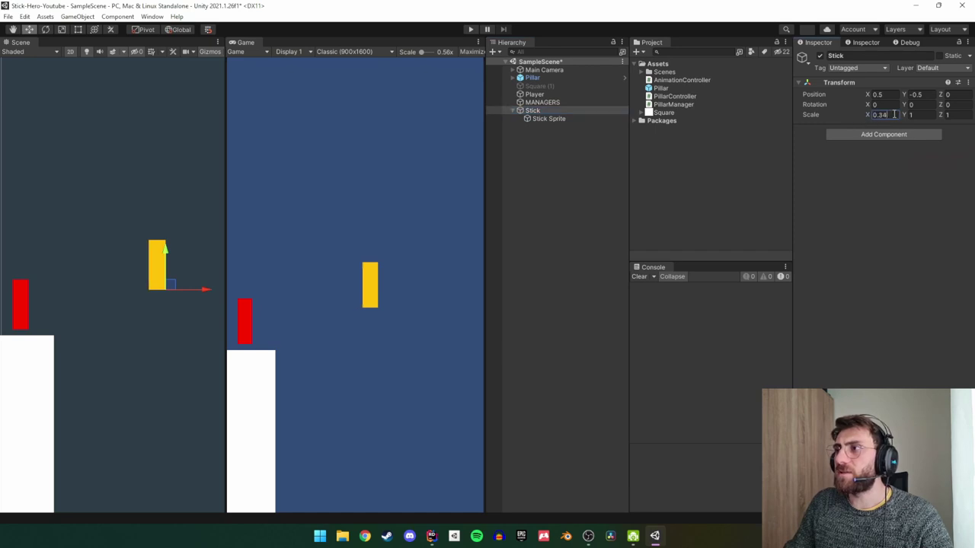
pyautogui.write('0')
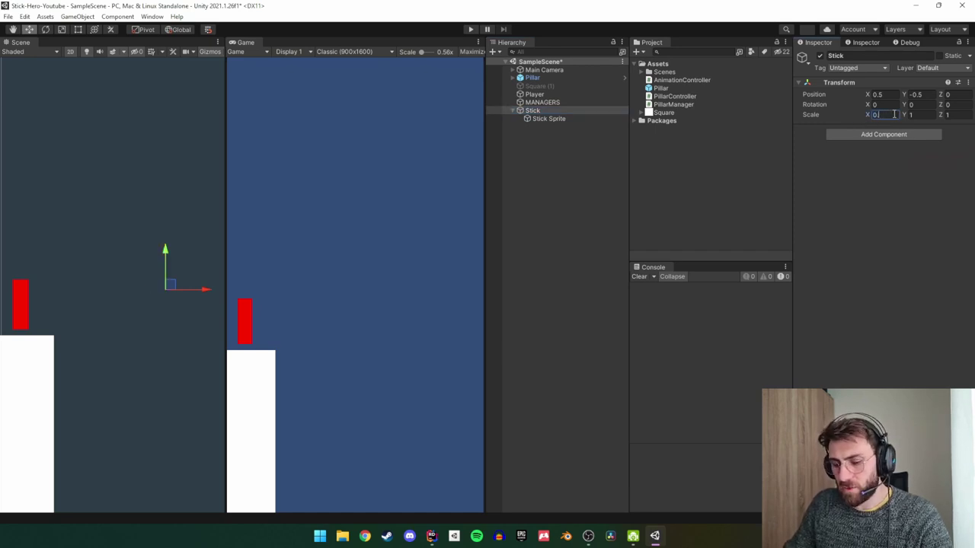
pyautogui.write('.15')
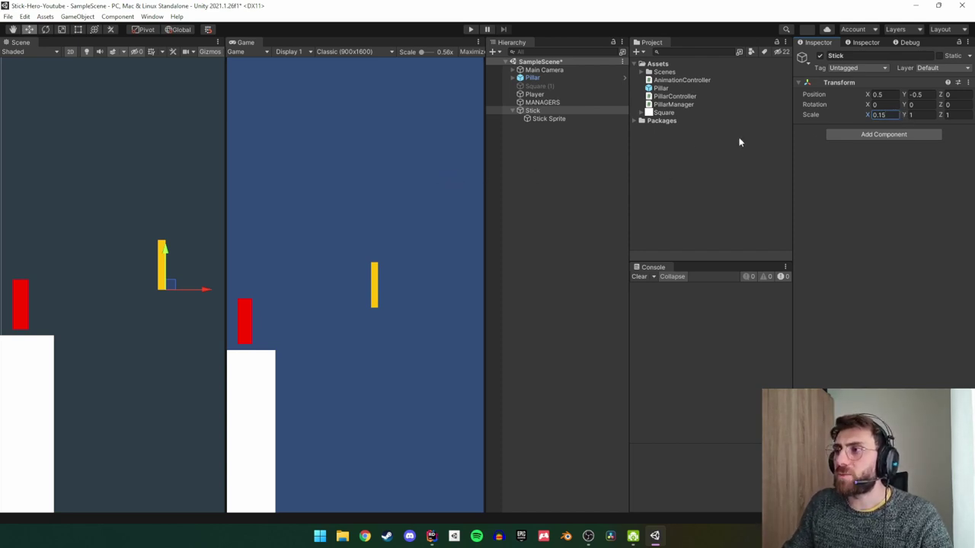
pyautogui.moveTo(904, 115)
pyautogui.mouseDown()
pyautogui.moveTo(969, 110)
pyautogui.moveTo(80, 110)
pyautogui.moveTo(731, 186)
pyautogui.mouseUp()
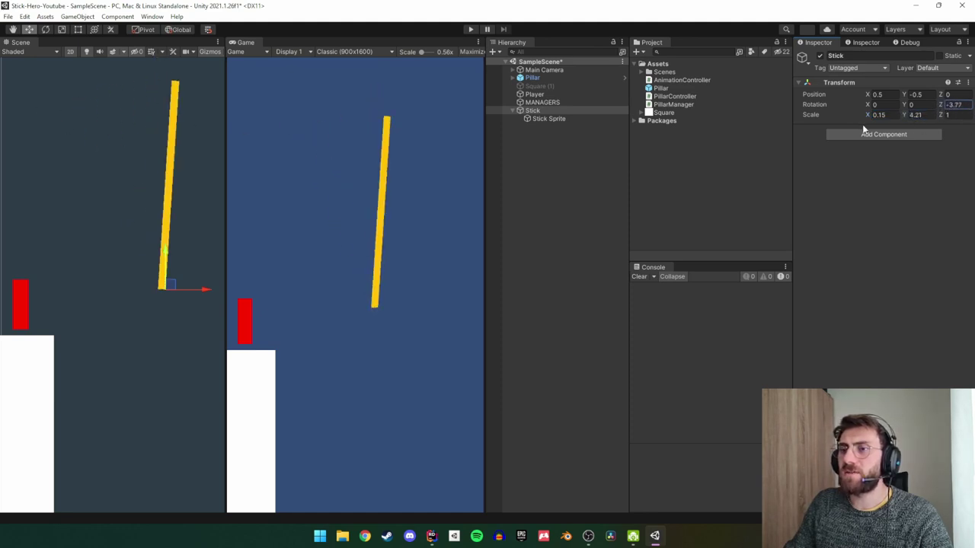
pyautogui.write('0')
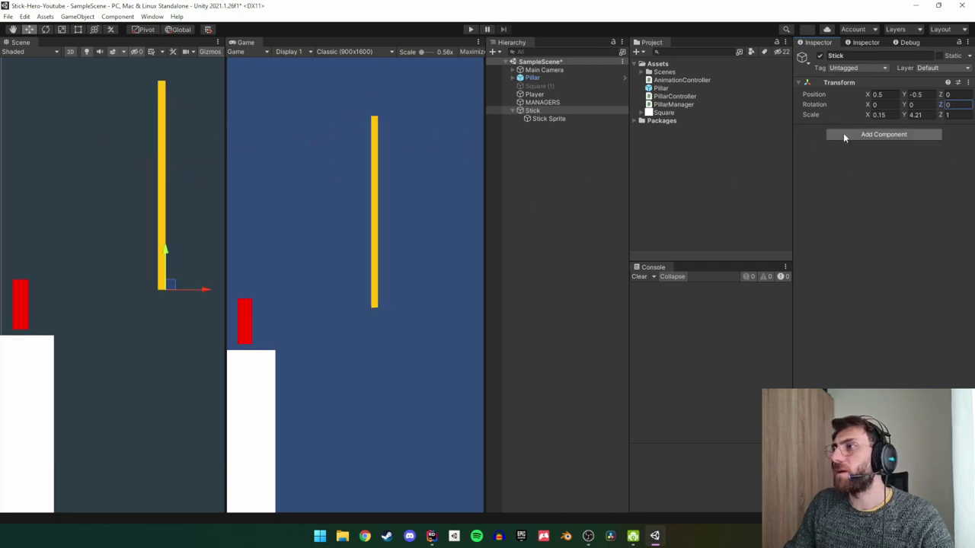
pyautogui.moveTo(906, 115); pyautogui.dragTo(841, 135)
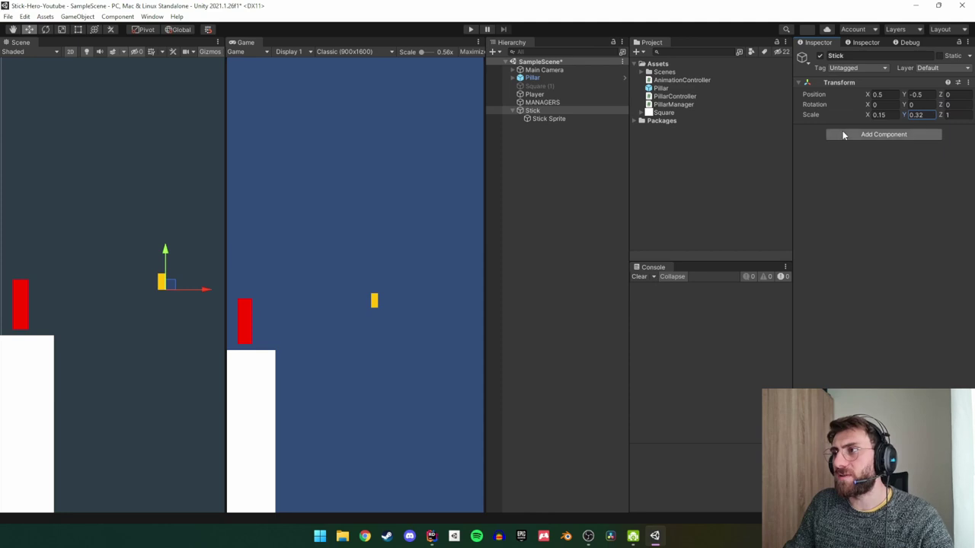
pyautogui.hotkey('ctrl', 'z')
pyautogui.click(928, 115)
pyautogui.write('0')
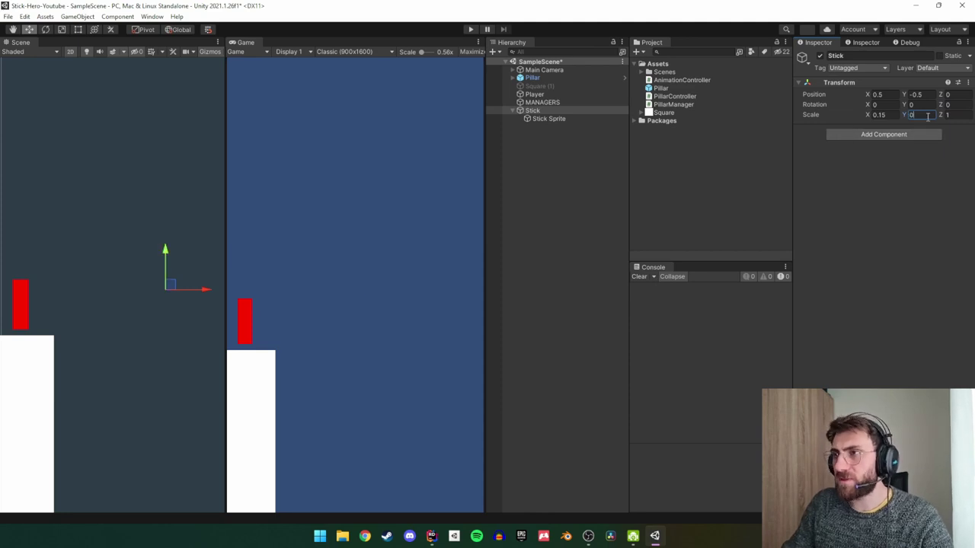
# Place the Stick on the left pillar's top edge at -2.15, -1.43.
pyautogui.click(537, 103)
pyautogui.click(533, 111)
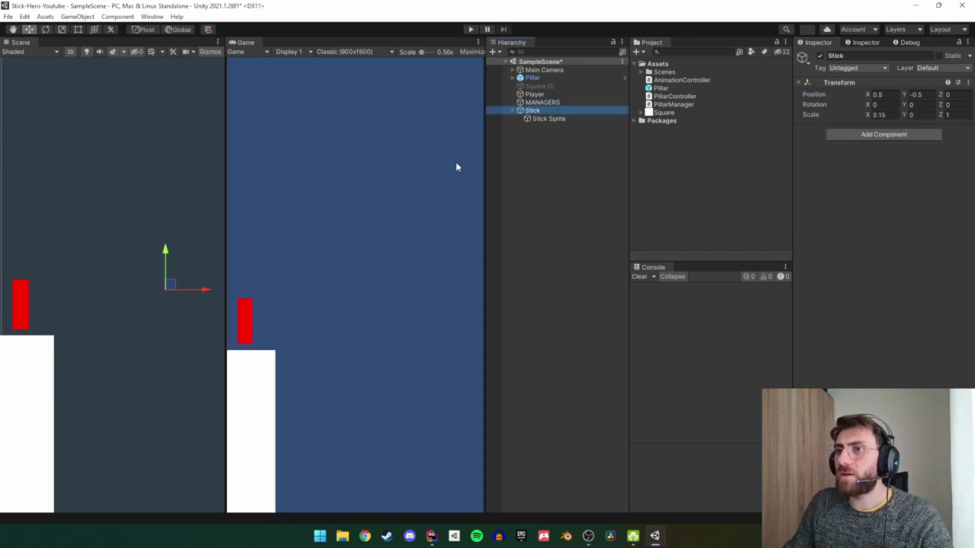
pyautogui.moveTo(173, 287); pyautogui.dragTo(42, 334)
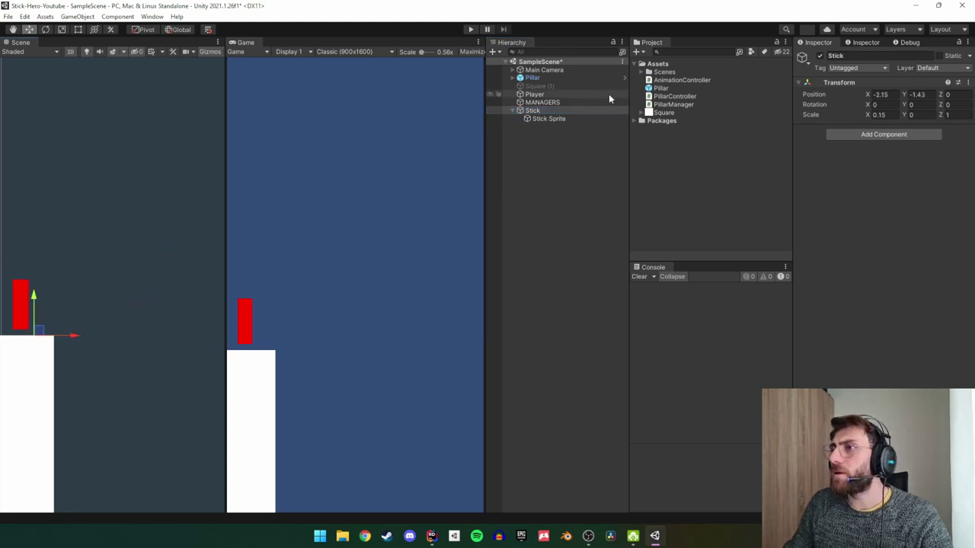
# Nudge the stick onto the pillar edge and scale its height up to 3.27.
pyautogui.click(914, 115)
pyautogui.write('1.3')
pyautogui.press('BackSpace')
pyautogui.press('BackSpace')
pyautogui.press('BackSpace')
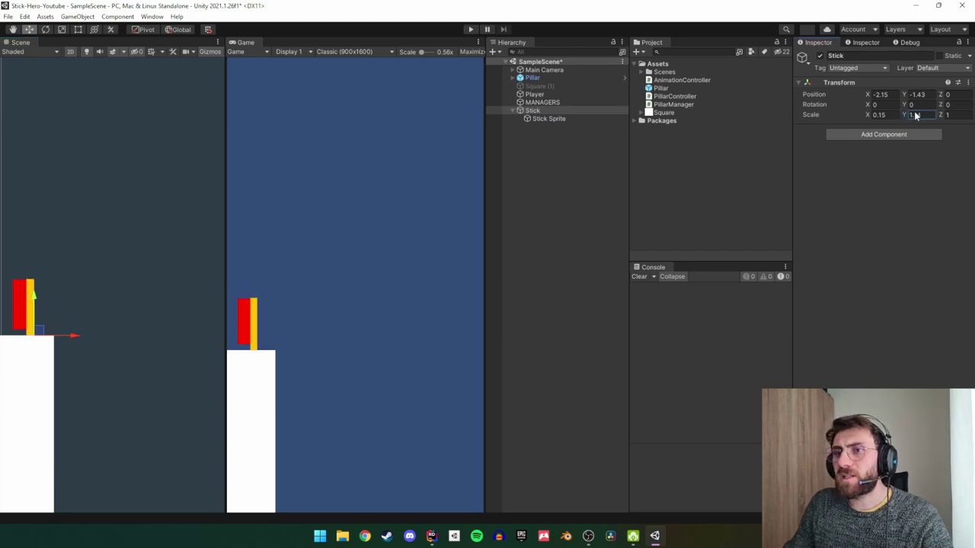
pyautogui.write('0.9')
pyautogui.moveTo(44, 335); pyautogui.dragTo(54, 333)
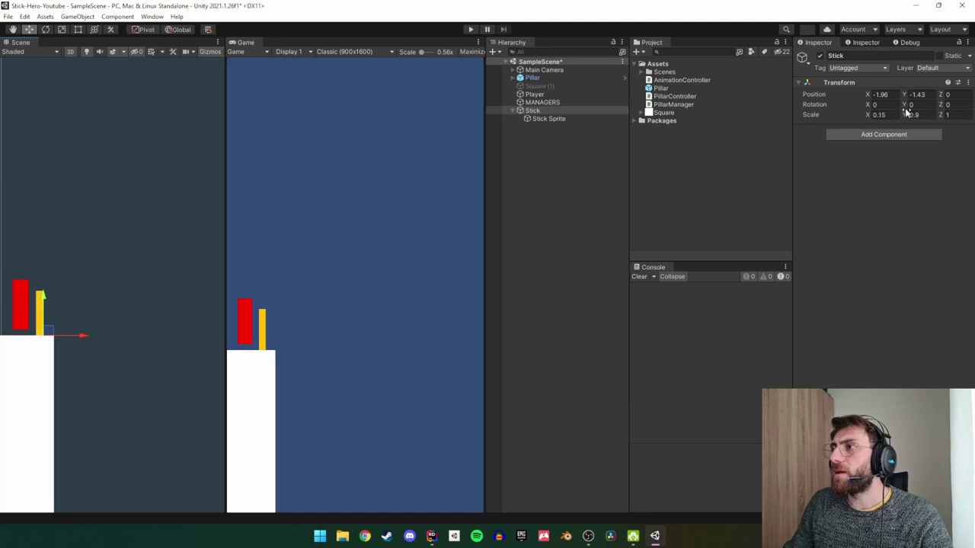
pyautogui.moveTo(906, 117); pyautogui.dragTo(947, 118)
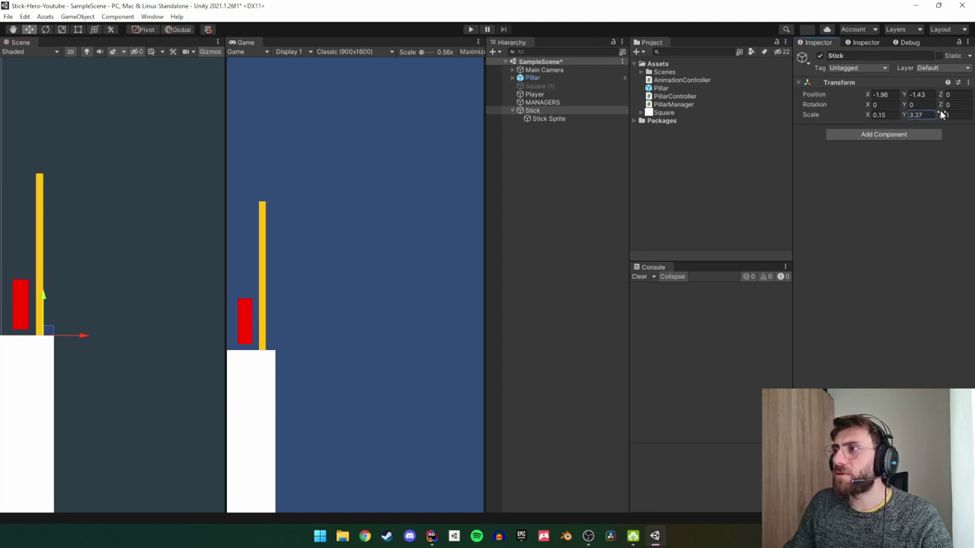
# Rotate the stick to Z -90.01 so it lies flat over the gap.
pyautogui.moveTo(942, 109); pyautogui.dragTo(252, 120)
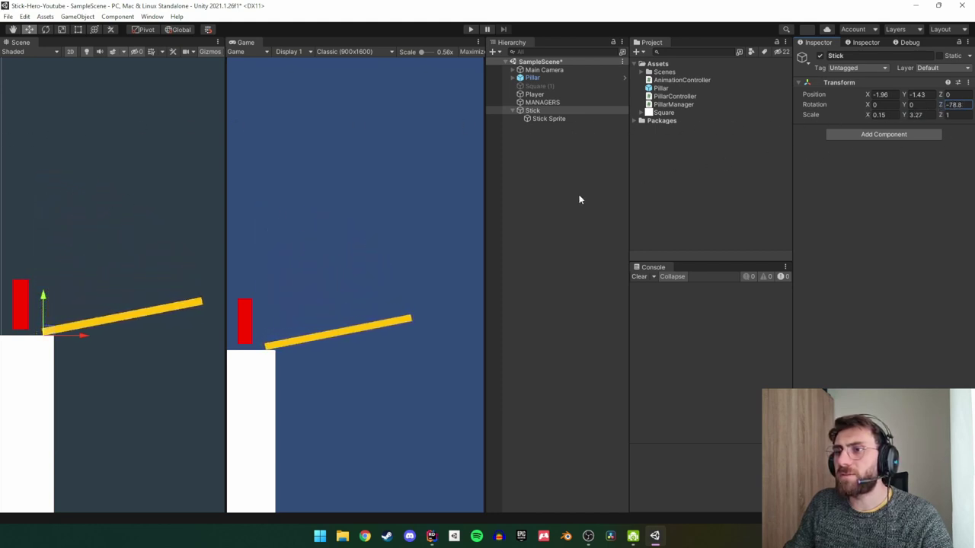
pyautogui.moveTo(254, 124)
pyautogui.mouseDown()
pyautogui.moveTo(425, 244)
pyautogui.moveTo(405, 249)
pyautogui.mouseUp()
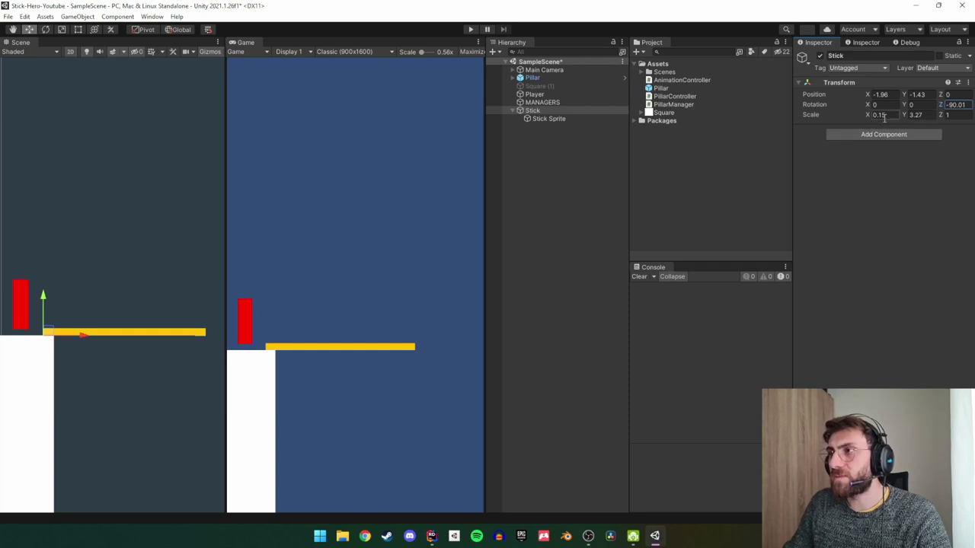
pyautogui.doubleClick(689, 97)
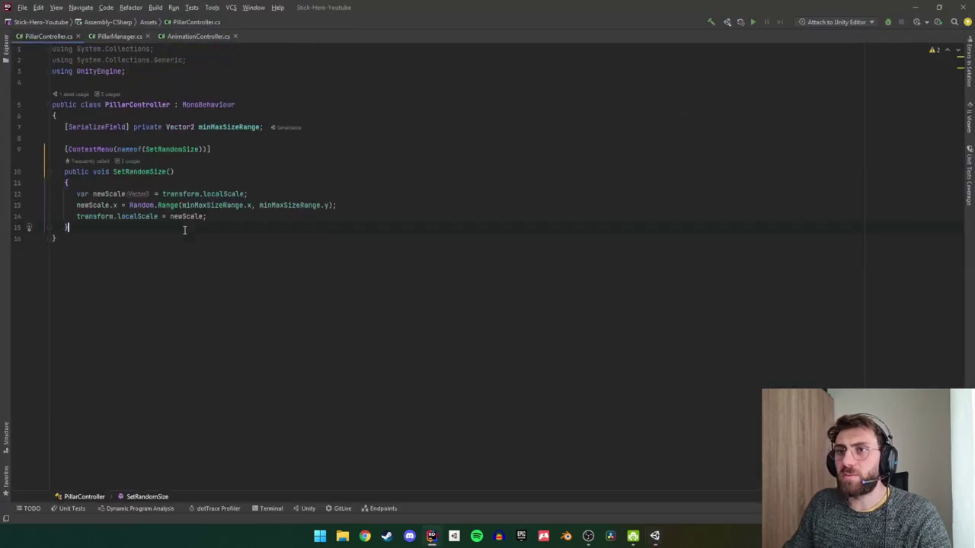
# Declare StickController as a MonoBehaviour with an Update method stub.
pyautogui.press('Down')
pyautogui.press('Return')
pyautogui.press('Return')
pyautogui.write('public class')
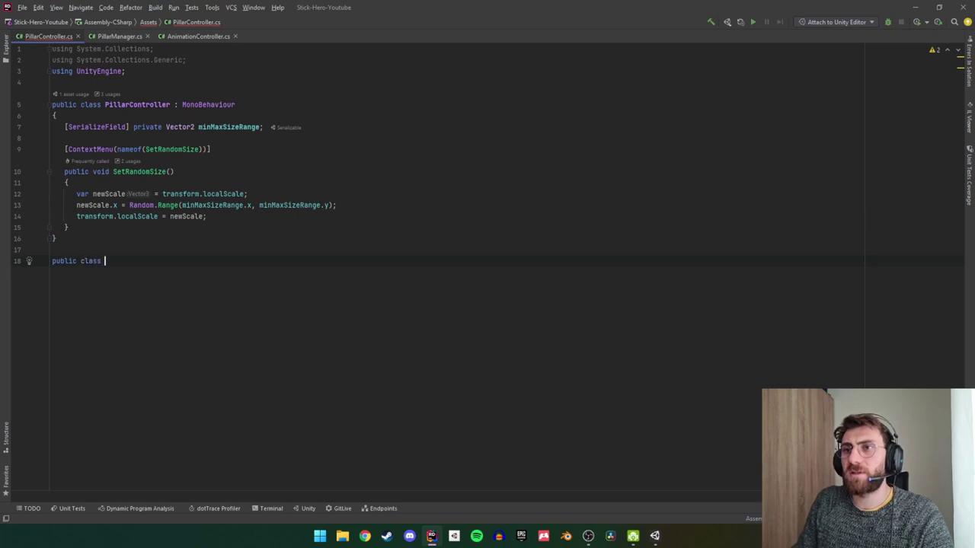
pyautogui.write('StickContoller :')
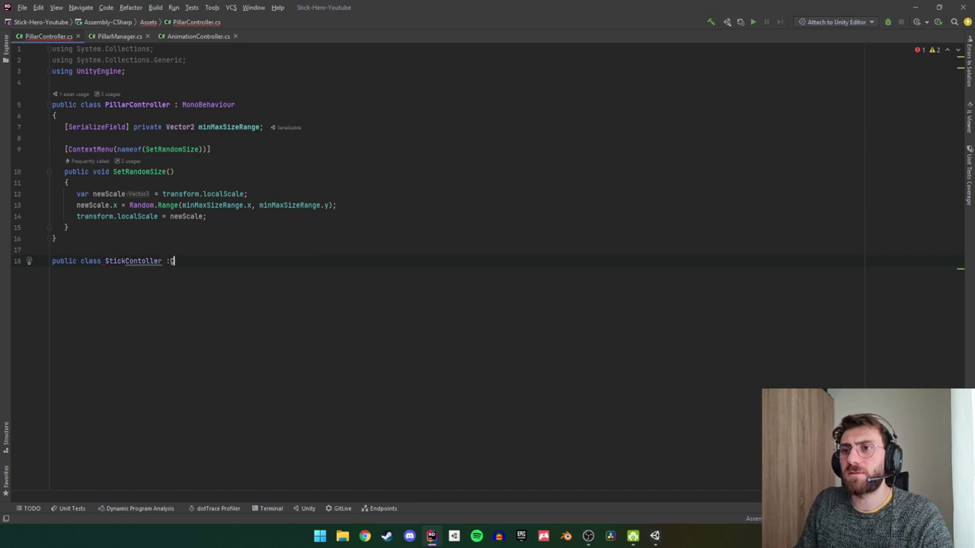
pyautogui.press('BackSpace')
pyautogui.press('BackSpace')
pyautogui.press('BackSpace')
pyautogui.write('r')
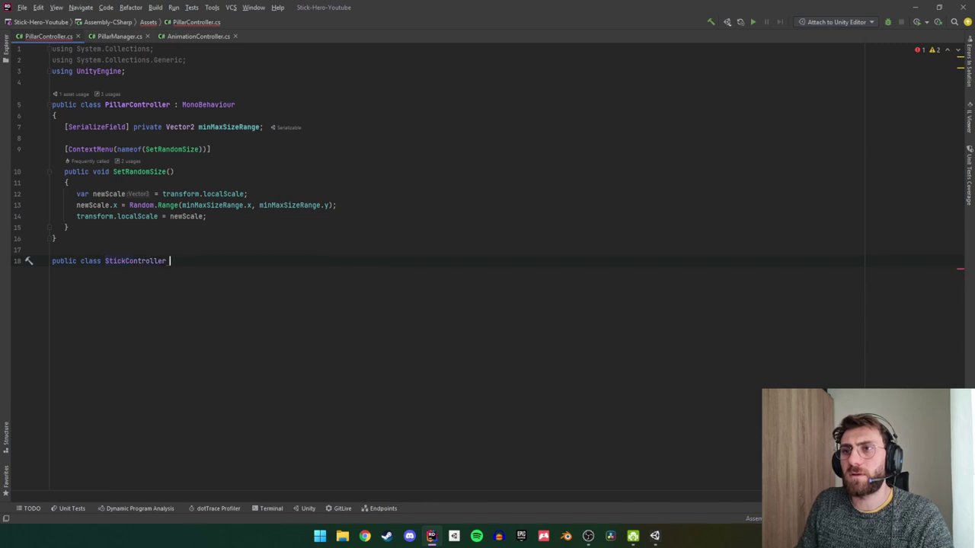
pyautogui.write(': mo')
pyautogui.press('Return')
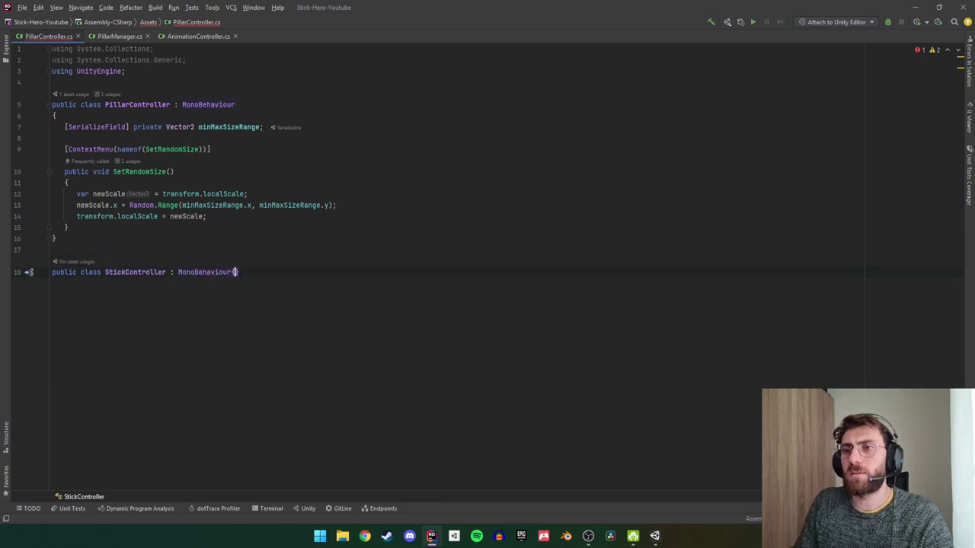
pyautogui.press('Return')
pyautogui.write('{')
pyautogui.press('Return')
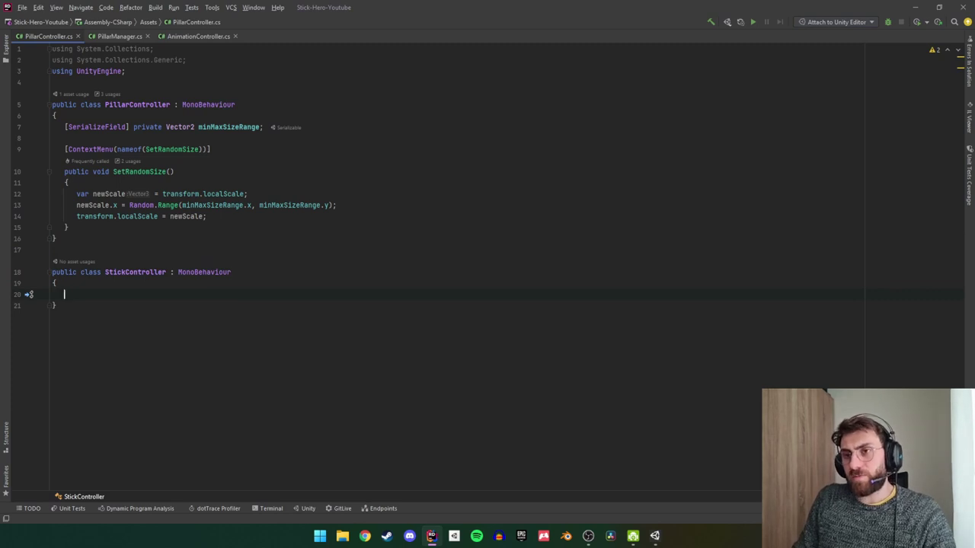
pyautogui.write('upd')
pyautogui.press('Return')
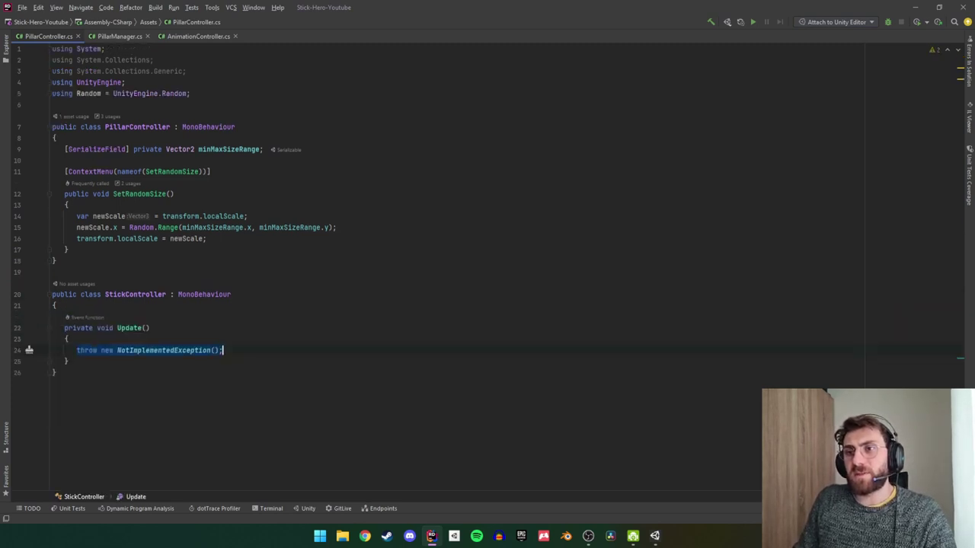
# Add a 'public bool grow;' field above Update.
pyautogui.press('Return')
pyautogui.press('Return')
pyautogui.write('r')
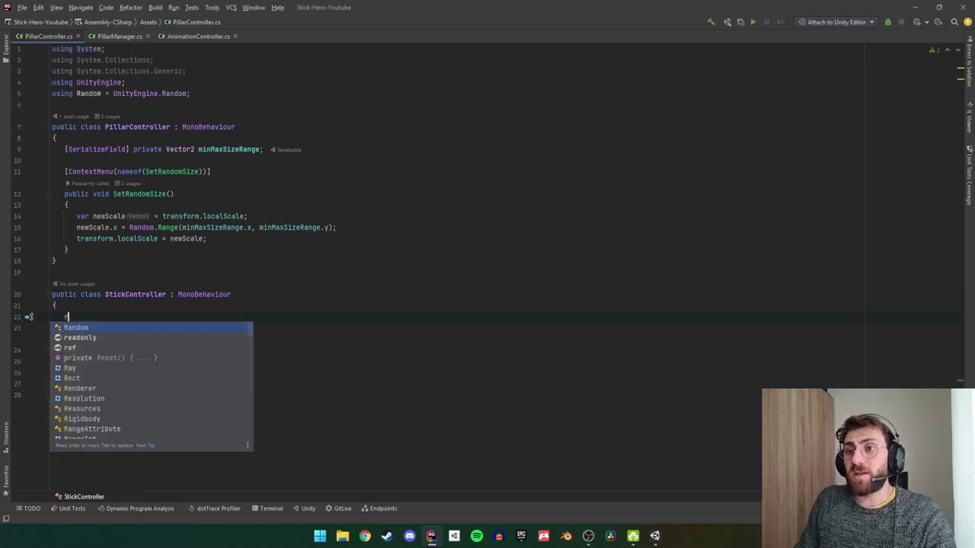
pyautogui.write('priva')
pyautogui.press('Return')
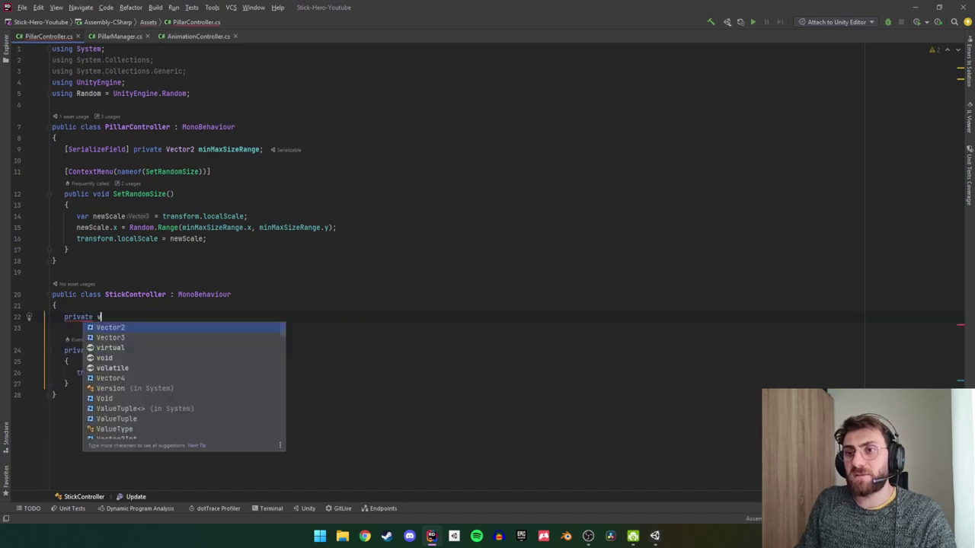
pyautogui.write('bool')
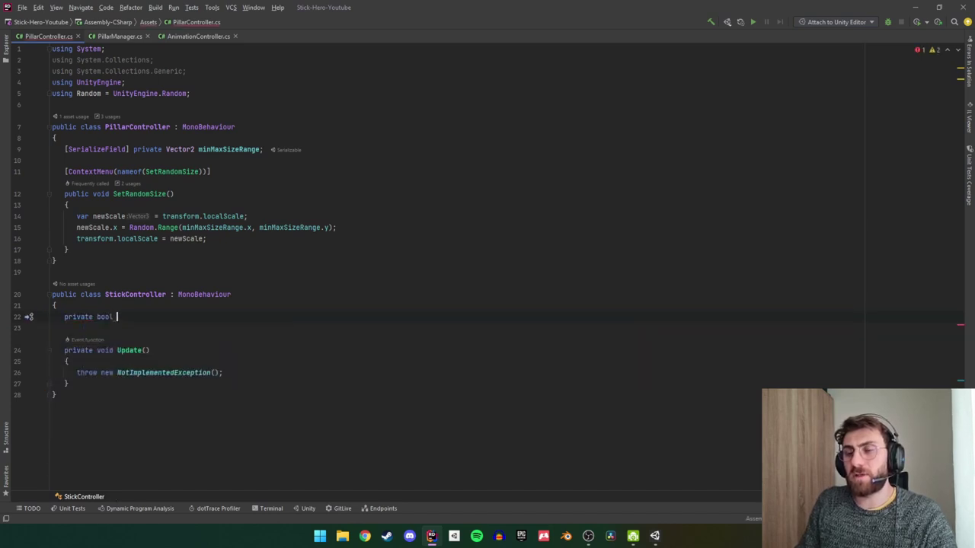
pyautogui.hotkey('shift', 'Home')
pyautogui.write('publ')
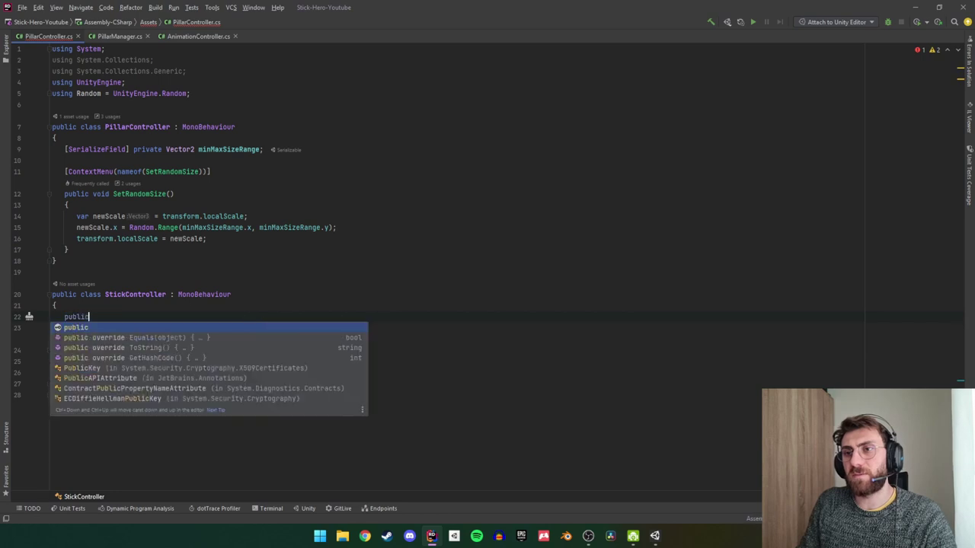
pyautogui.write('ic b')
pyautogui.press('BackSpace')
pyautogui.write('bool ')
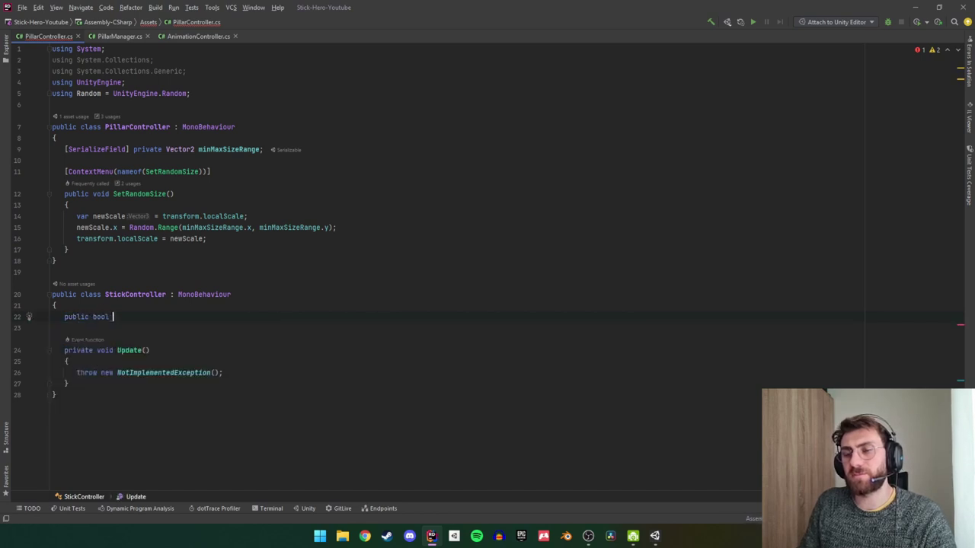
pyautogui.write('g')
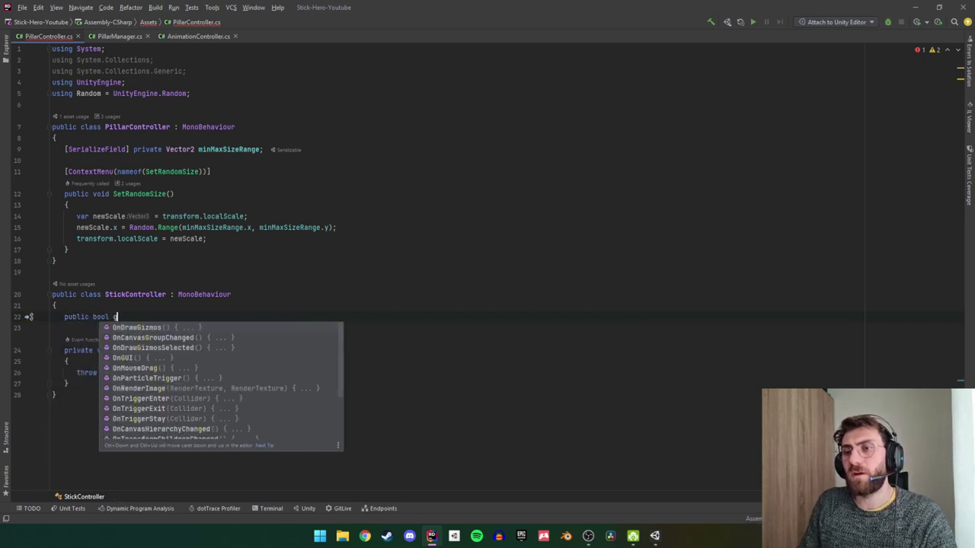
pyautogui.write('row;')
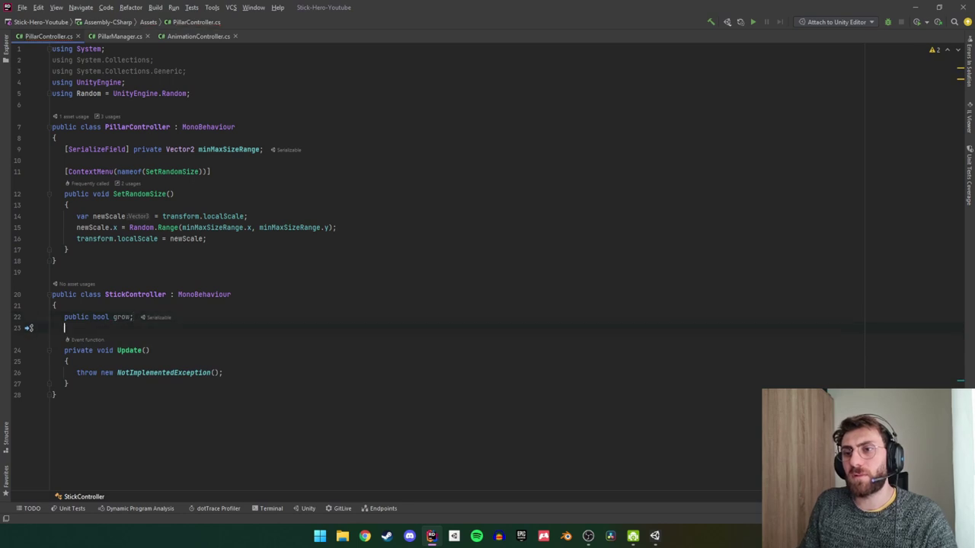
pyautogui.click(222, 372)
# Replace the throw line with an if (grow) block reading transform.localScale into scale.
pyautogui.hotkey('shift', 'Home')
pyautogui.press('BackSpace')
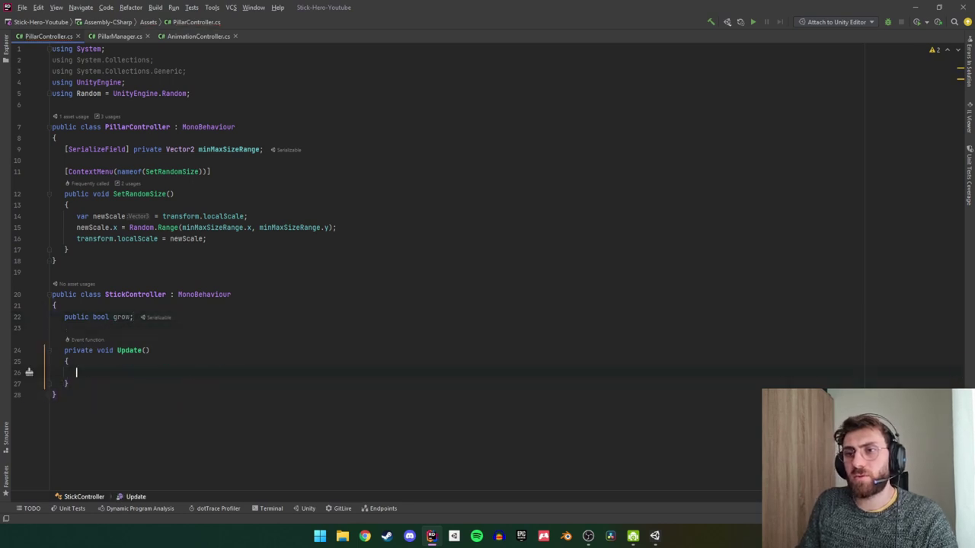
pyautogui.write('if (grow) ')
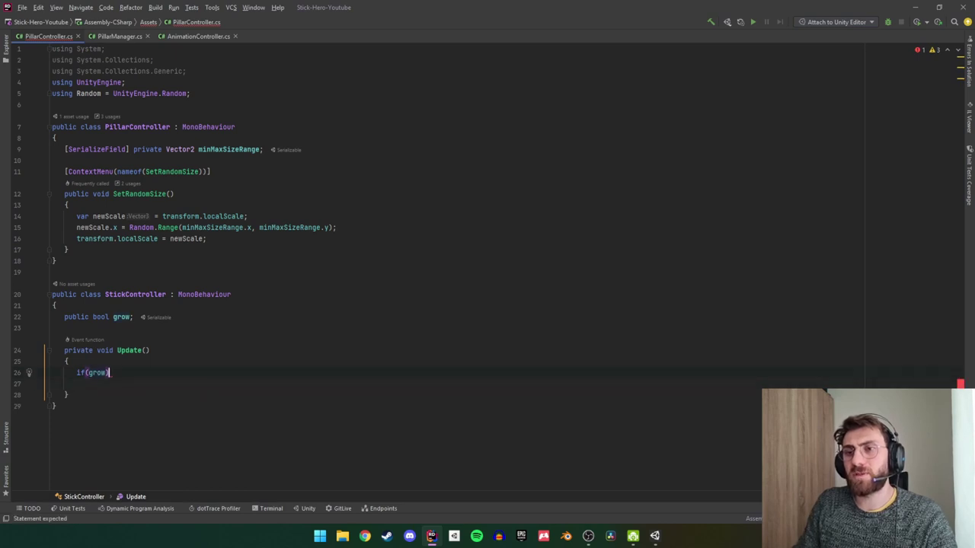
pyautogui.write('{')
pyautogui.press('Return')
pyautogui.press('Down')
pyautogui.press('Down')
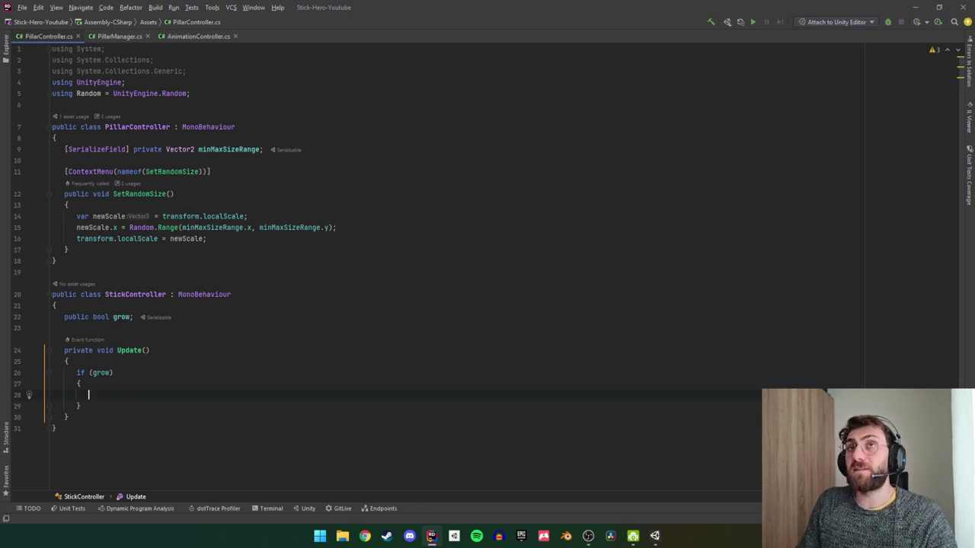
pyautogui.write('var ')
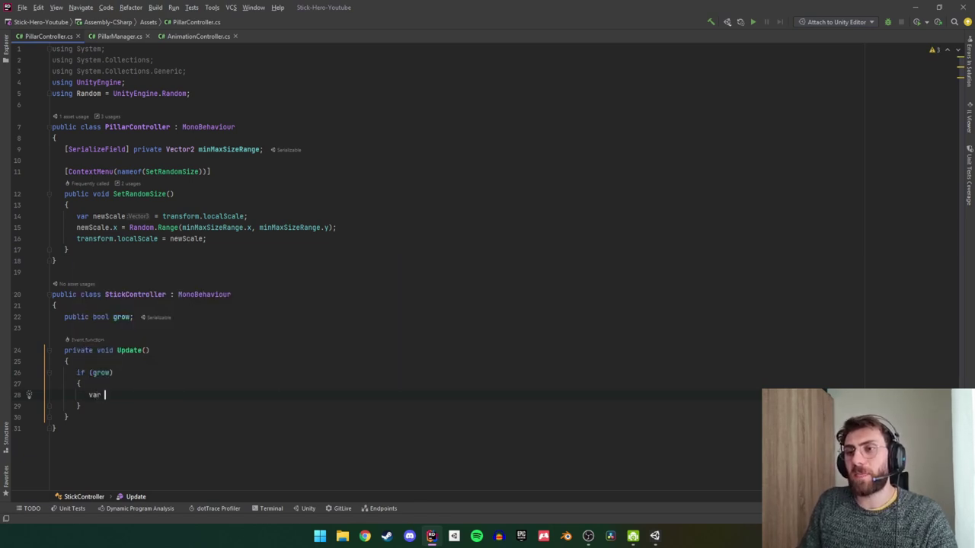
pyautogui.write('s')
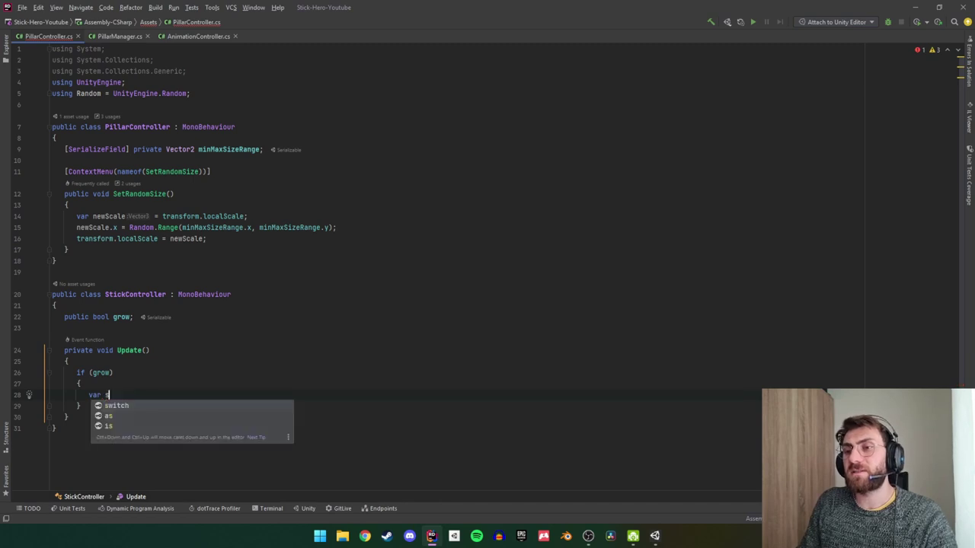
pyautogui.write('cale = transform')
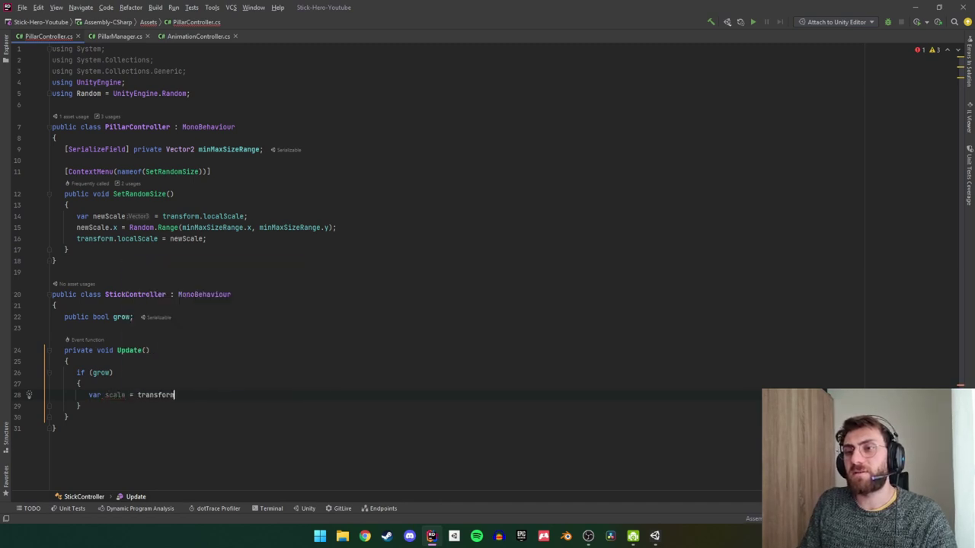
pyautogui.write('.lo')
pyautogui.press('Return')
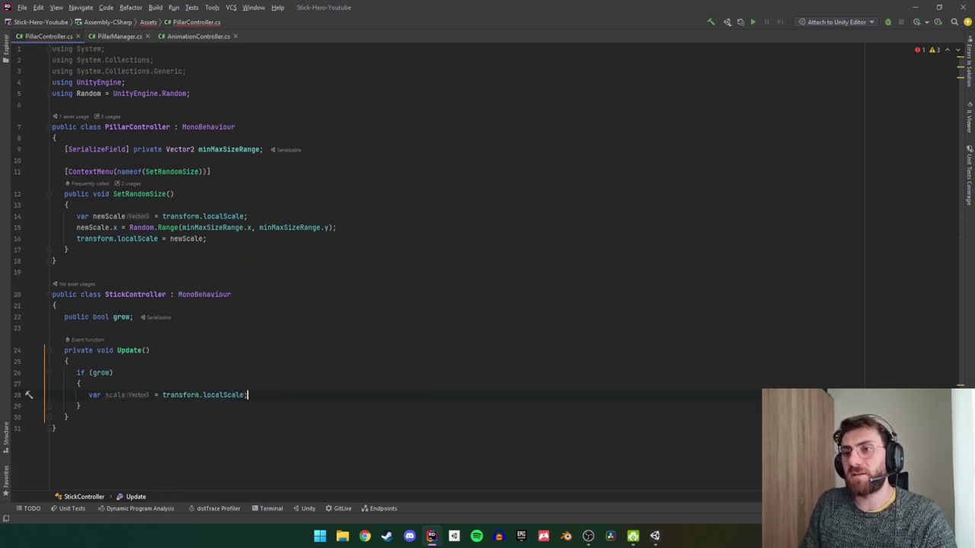
pyautogui.press('Return')
pyautogui.write('scale ')
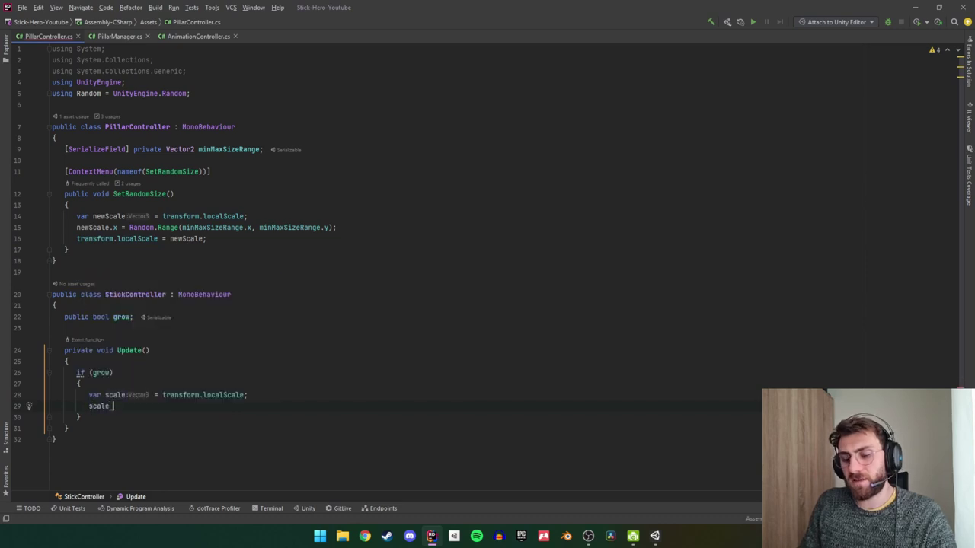
pyautogui.write('+=')
pyautogui.press('Escape')
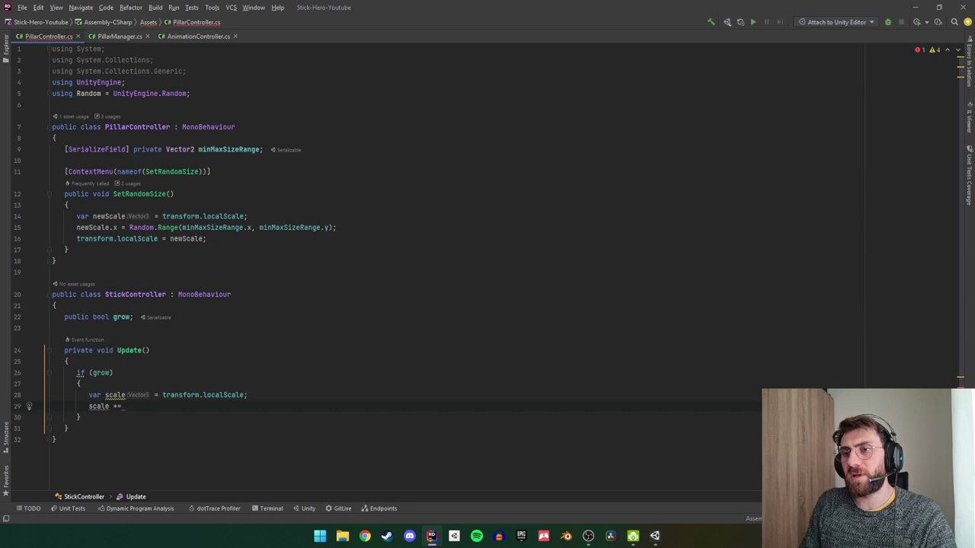
# Add a [SerializeField] private float speed field below grow.
pyautogui.press('Up')
pyautogui.press('Up')
pyautogui.press('Up')
pyautogui.press('Up')
pyautogui.press('Up')
pyautogui.press('Up')
pyautogui.press('Return')
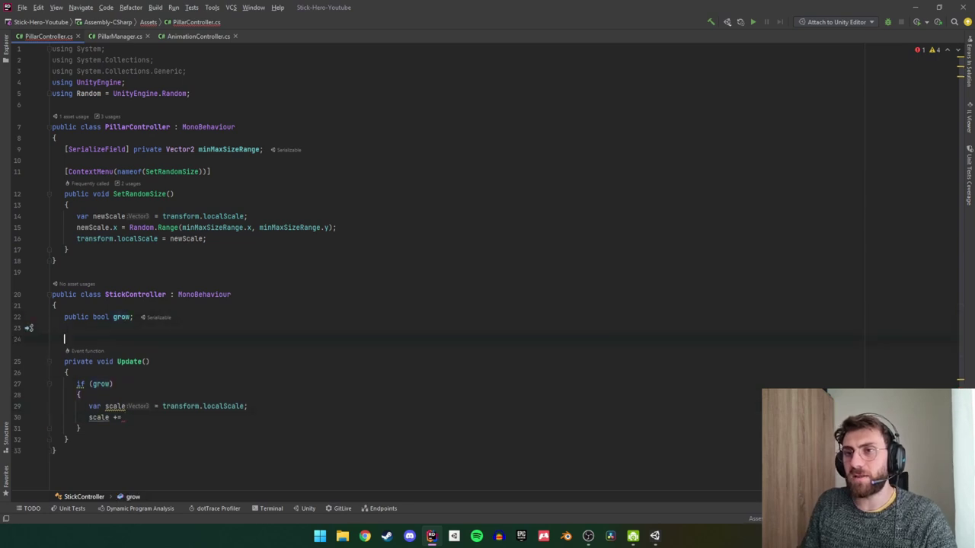
pyautogui.press('Up')
pyautogui.write('ser')
pyautogui.press('Return')
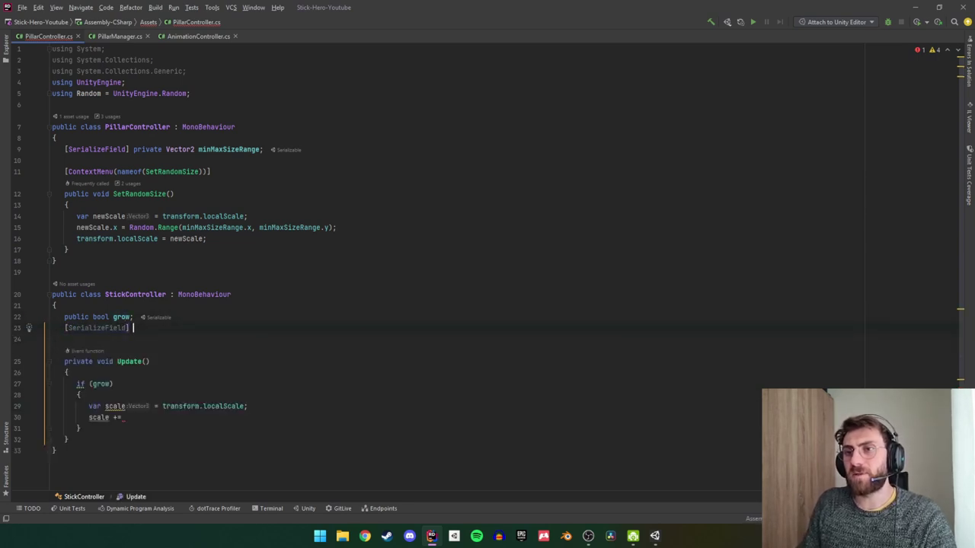
pyautogui.write('pr')
pyautogui.press('Return')
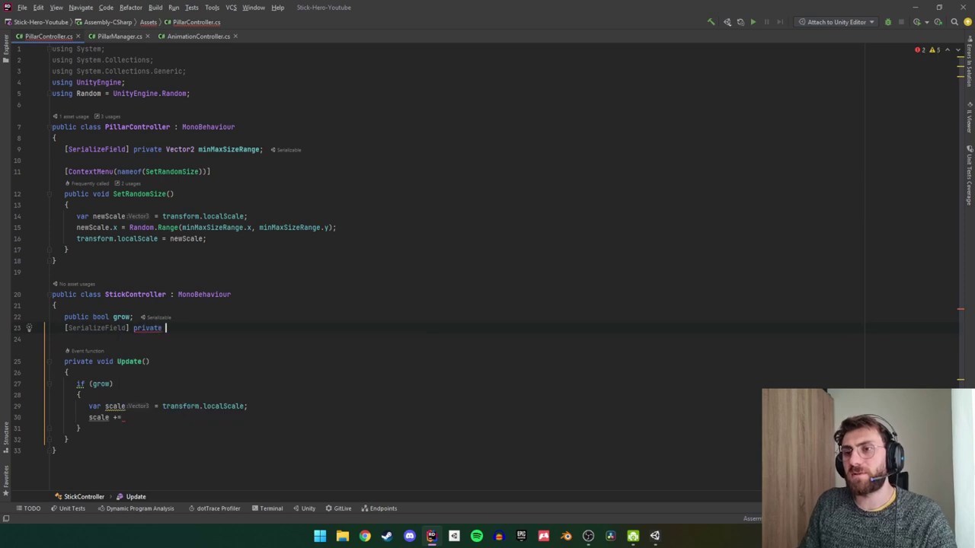
pyautogui.write('floa')
pyautogui.press('Return')
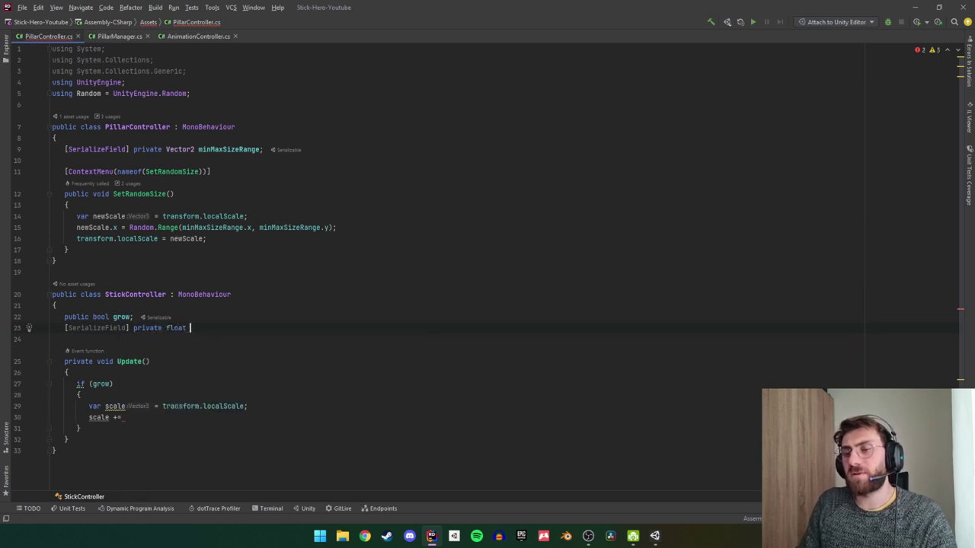
pyautogui.write('change')
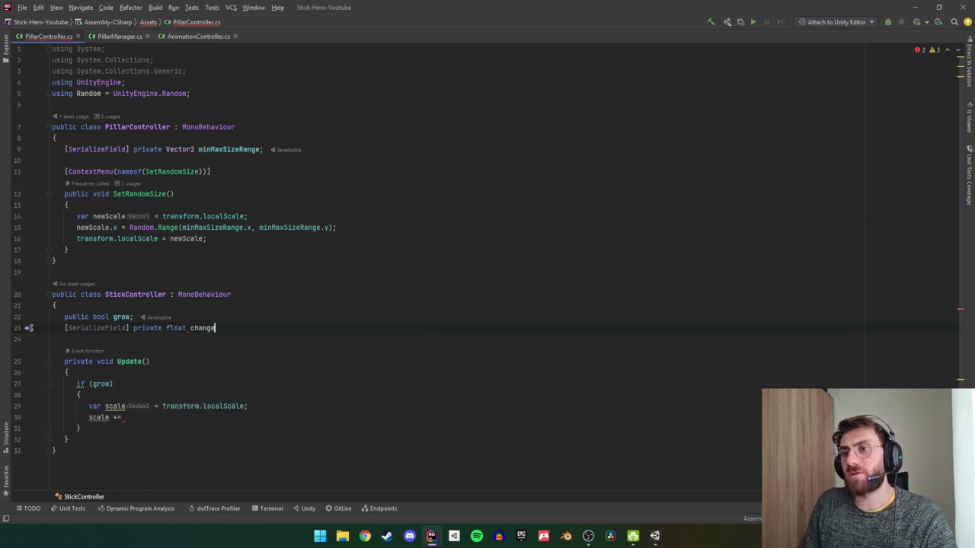
pyautogui.write('Value;')
pyautogui.press('Left')
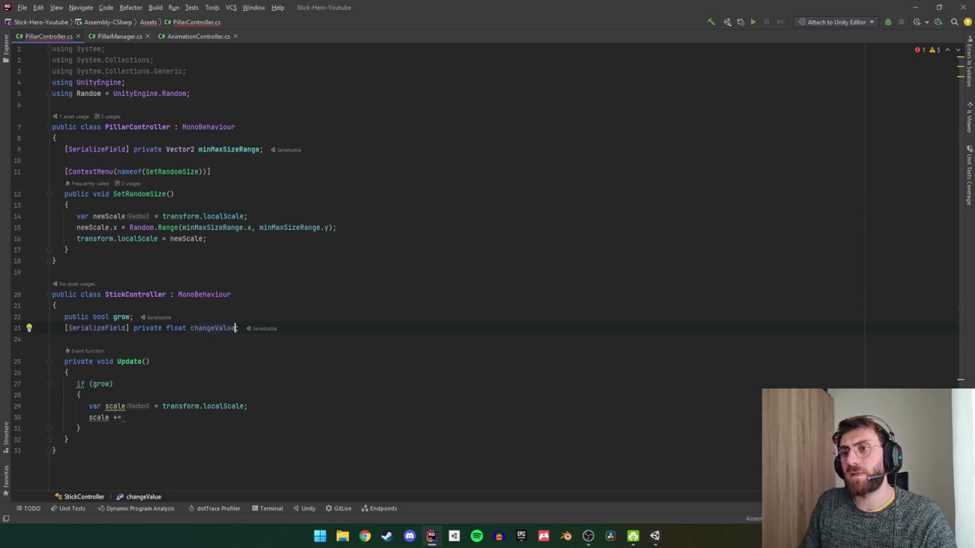
pyautogui.press('BackSpace')
pyautogui.press('BackSpace')
pyautogui.press('BackSpace')
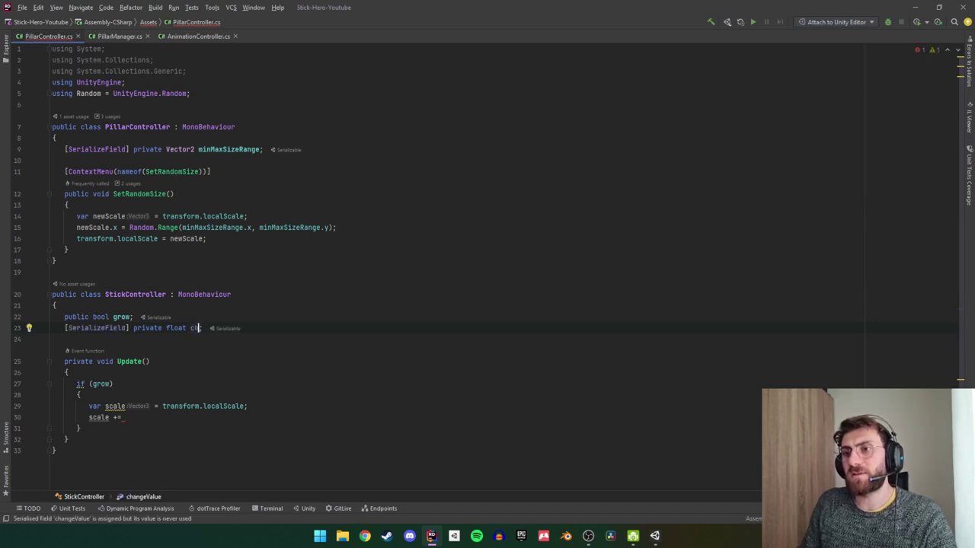
pyautogui.write('sppe')
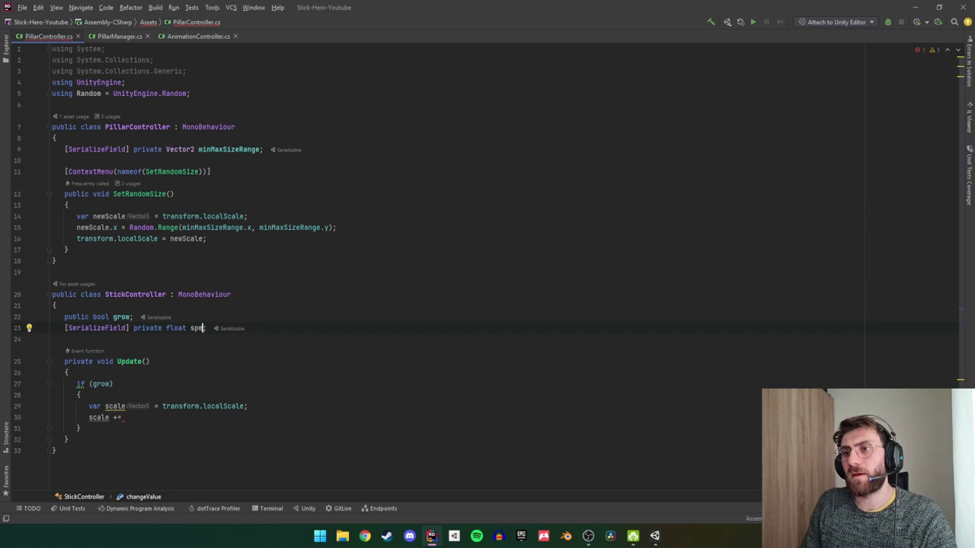
# Increment scale by speed * Time.deltaTime inside the grow block.
pyautogui.click(64, 339)
pyautogui.write('s')
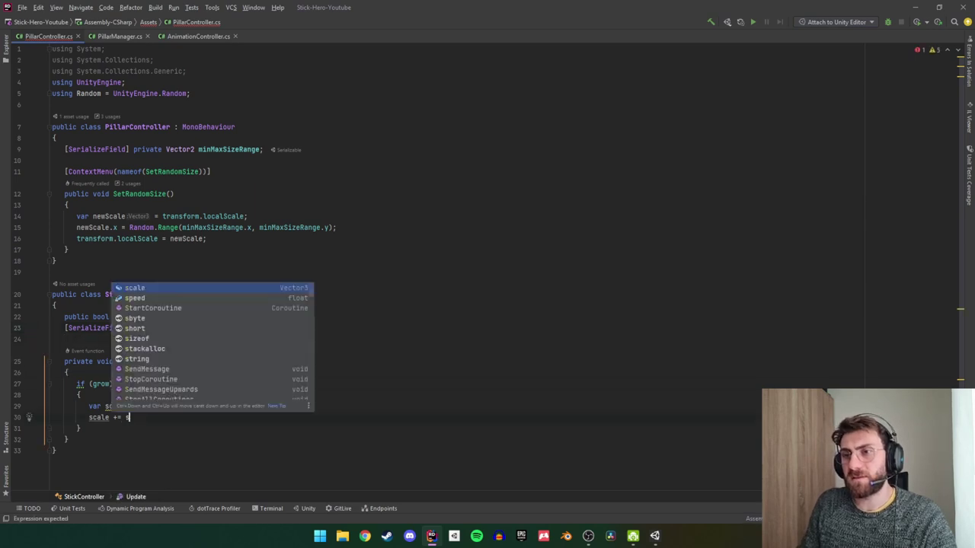
pyautogui.press('Down')
pyautogui.press('Return')
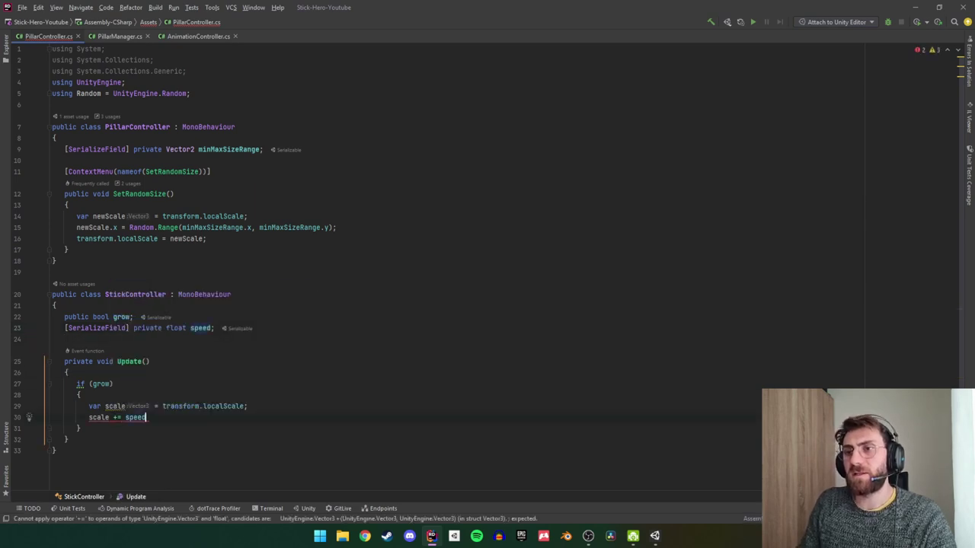
pyautogui.write('*')
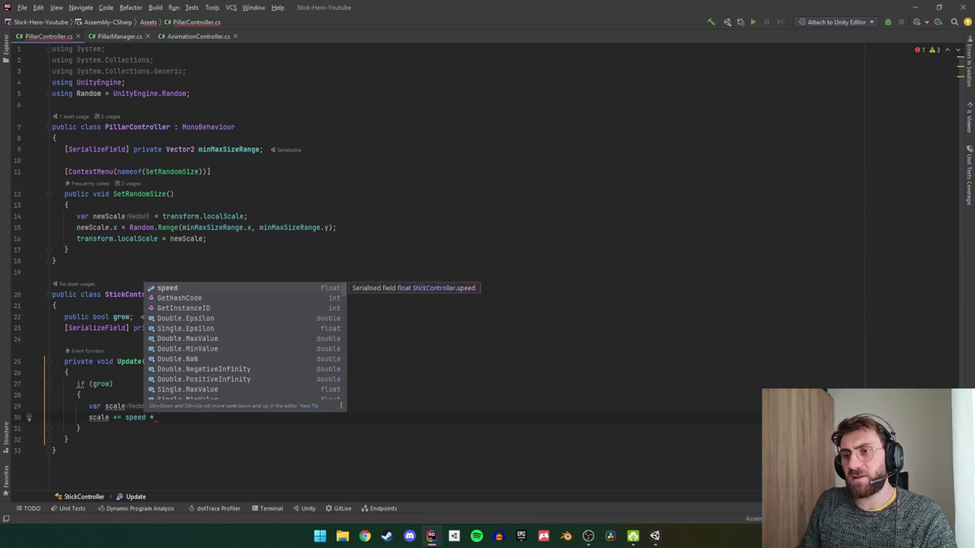
pyautogui.write(' Time.')
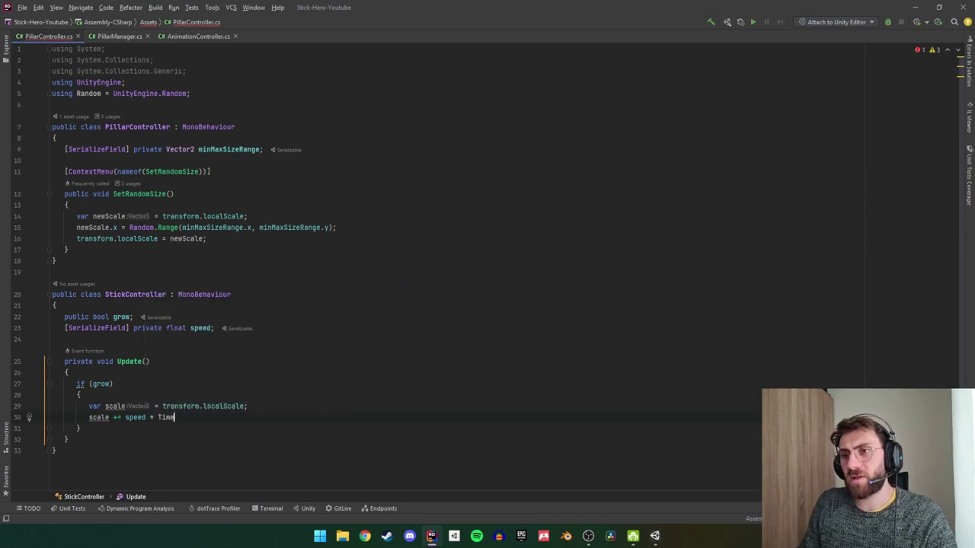
pyautogui.write('de')
pyautogui.press('Return')
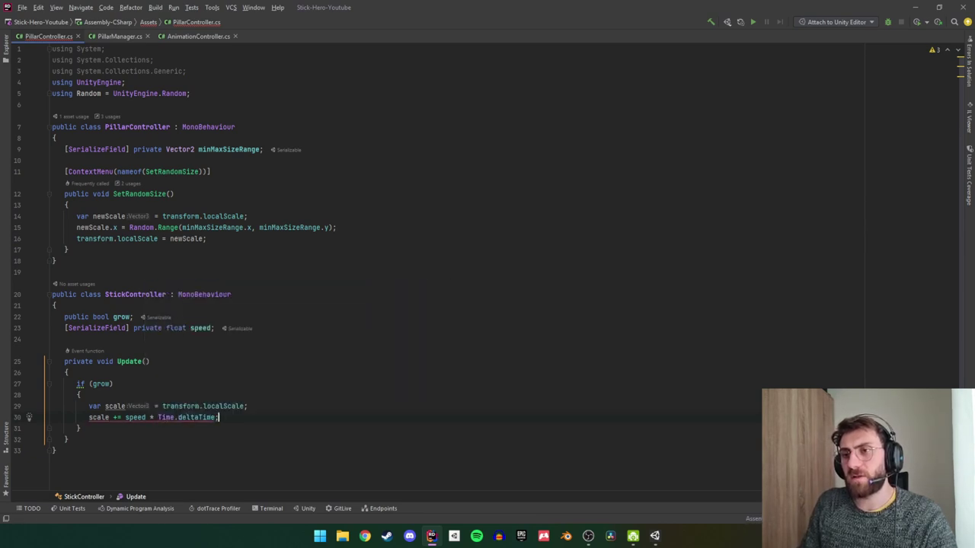
# Apply the increment to scale.y and assign transform.localScale = scale.
pyautogui.click(177, 417)
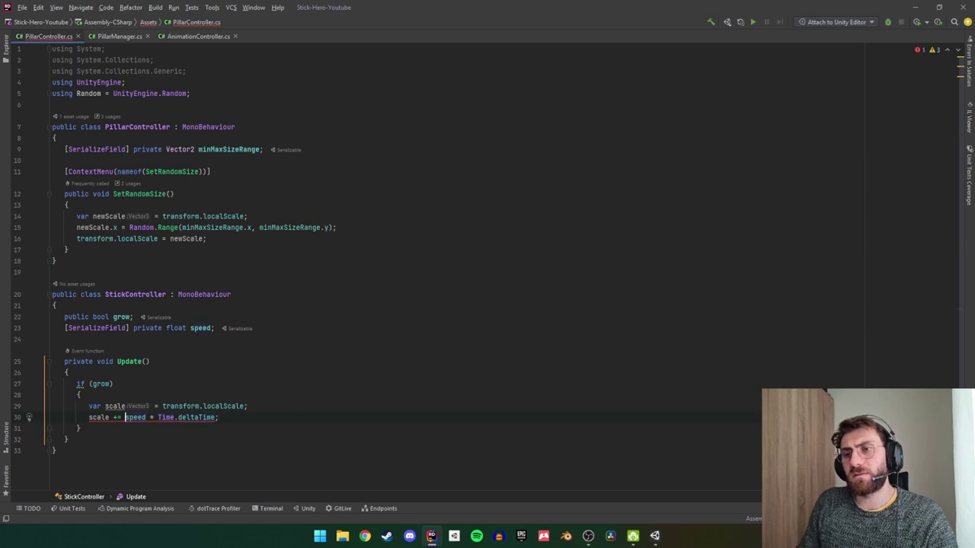
pyautogui.click(89, 417)
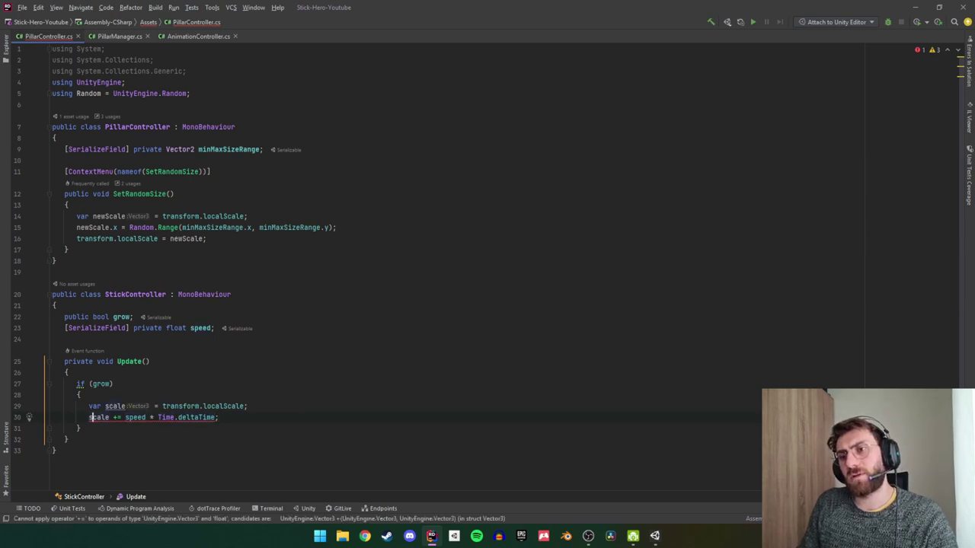
pyautogui.write('.y')
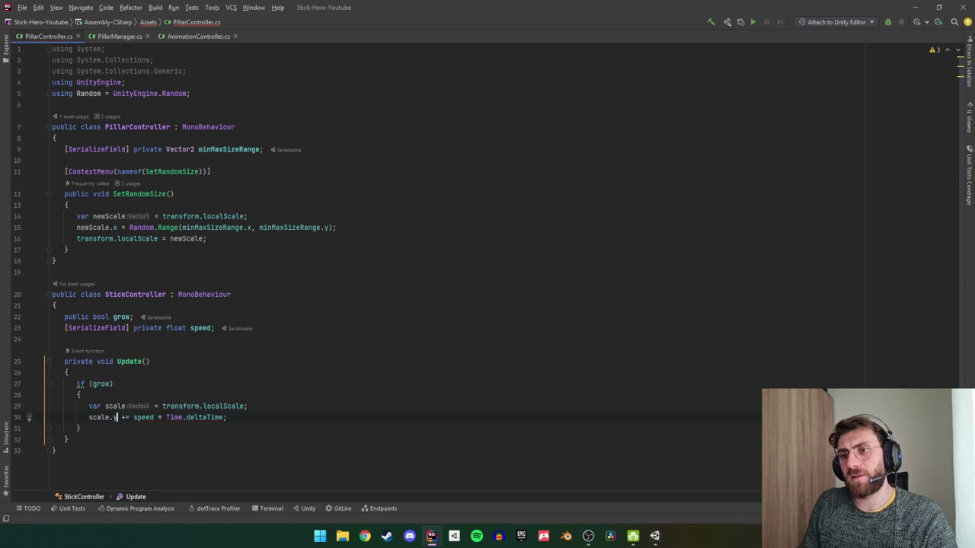
pyautogui.write('transform')
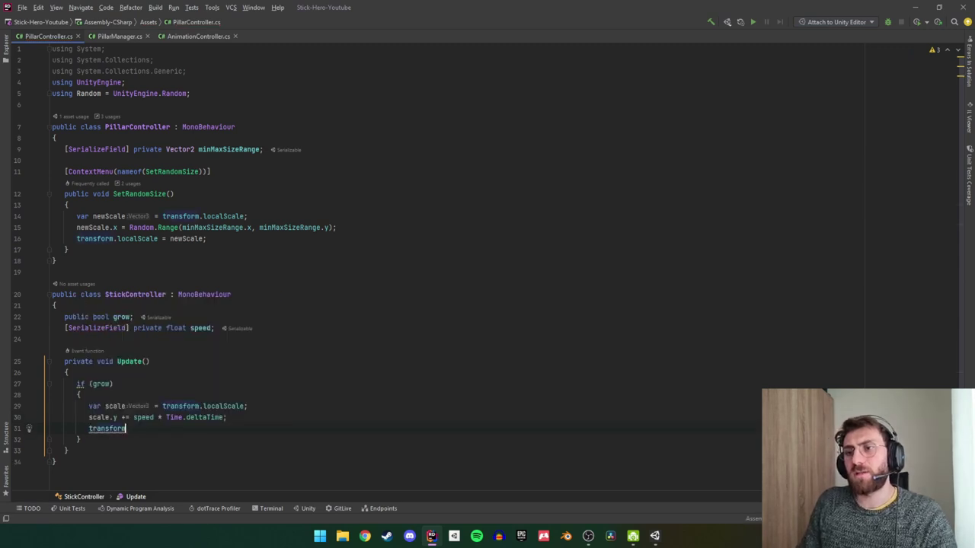
pyautogui.write('.localScale ')
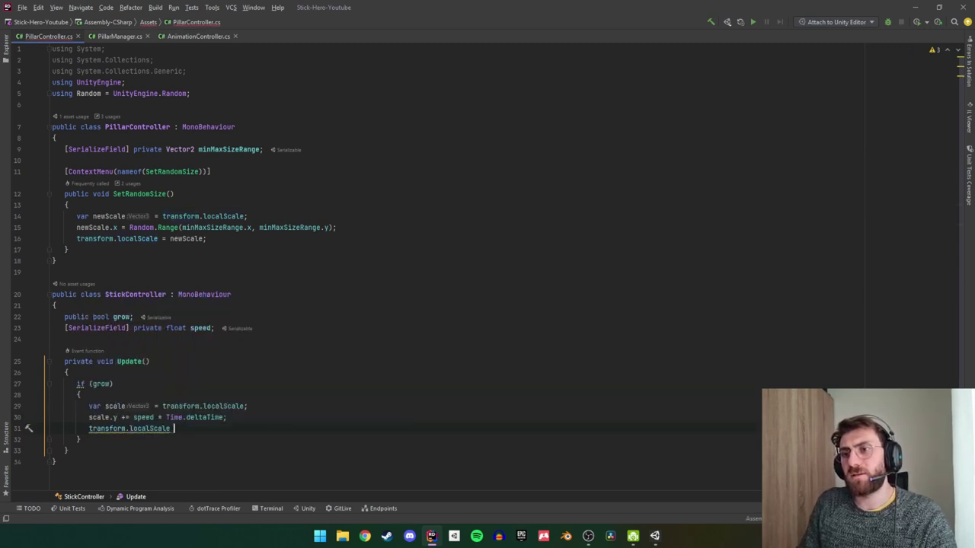
pyautogui.write('= s')
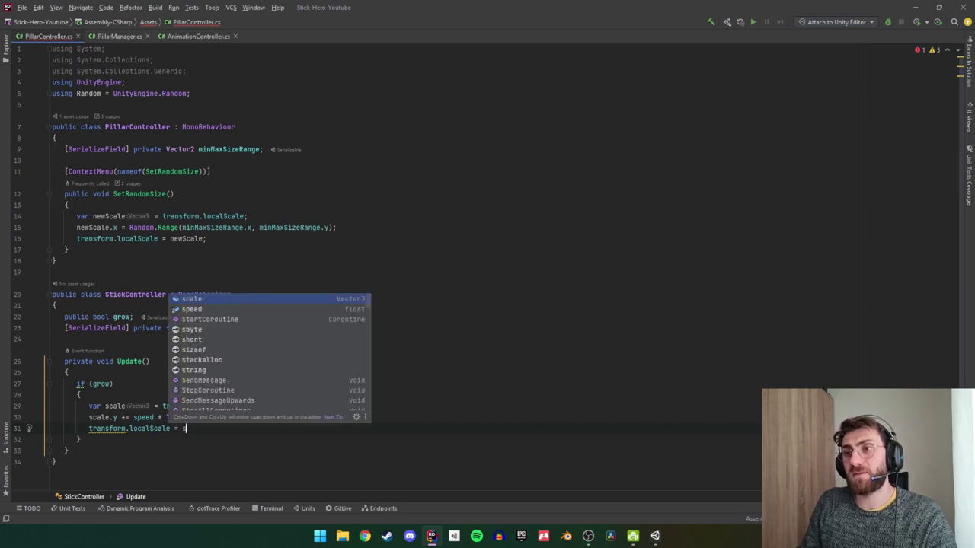
pyautogui.write('cale;')
pyautogui.click(114, 384)
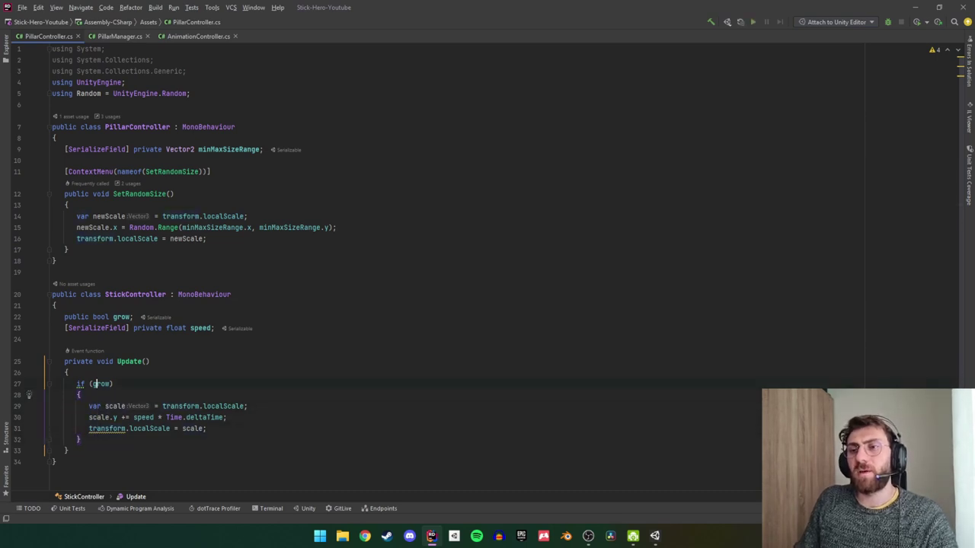
pyautogui.click(67, 373)
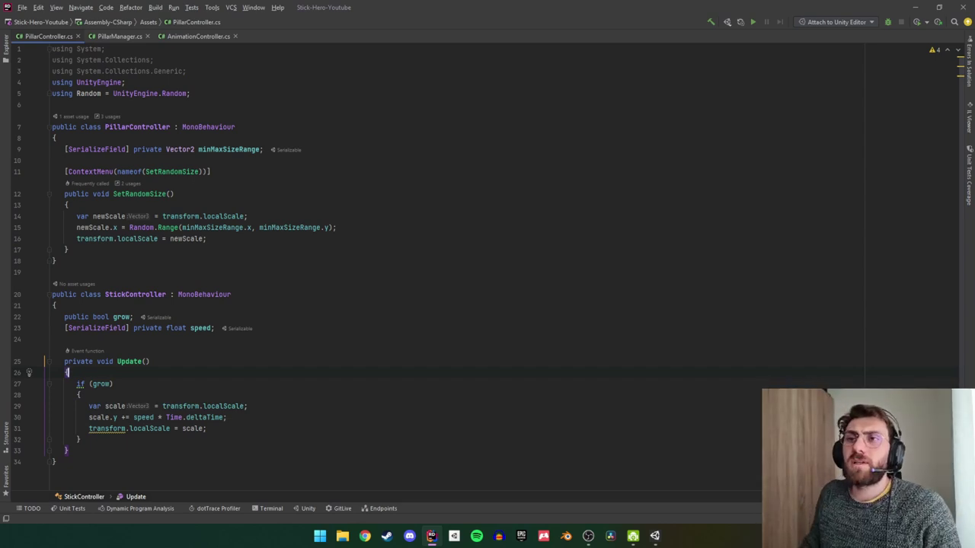
# Remove the extra blank lines after StartCoroutine(Do()) in PillarManager's NextLevel method.
pyautogui.click(124, 38)
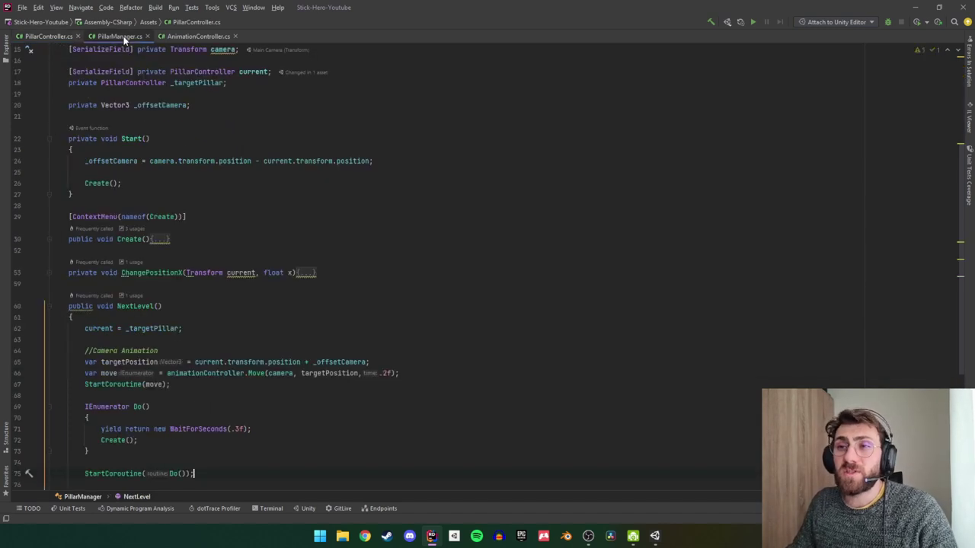
pyautogui.scroll(-4, 180, 261)
pyautogui.press('Return')
pyautogui.press('Return')
pyautogui.press('Return')
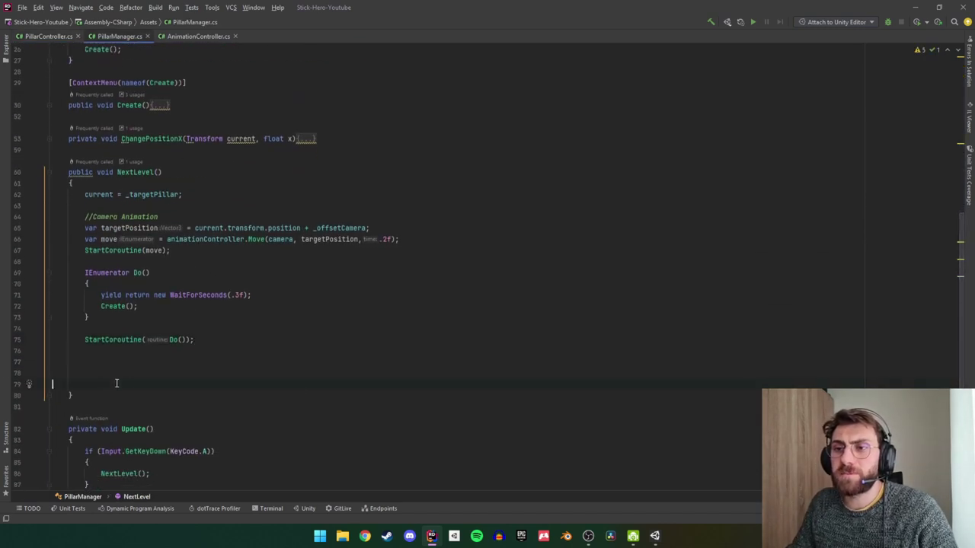
pyautogui.press('BackSpace')
pyautogui.press('BackSpace')
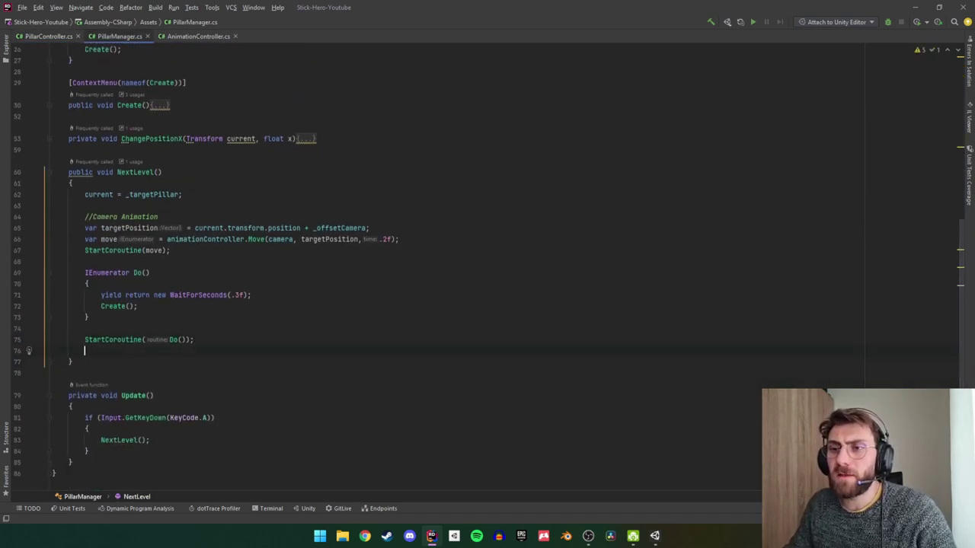
pyautogui.press('BackSpace')
pyautogui.scroll(1, 137, 392)
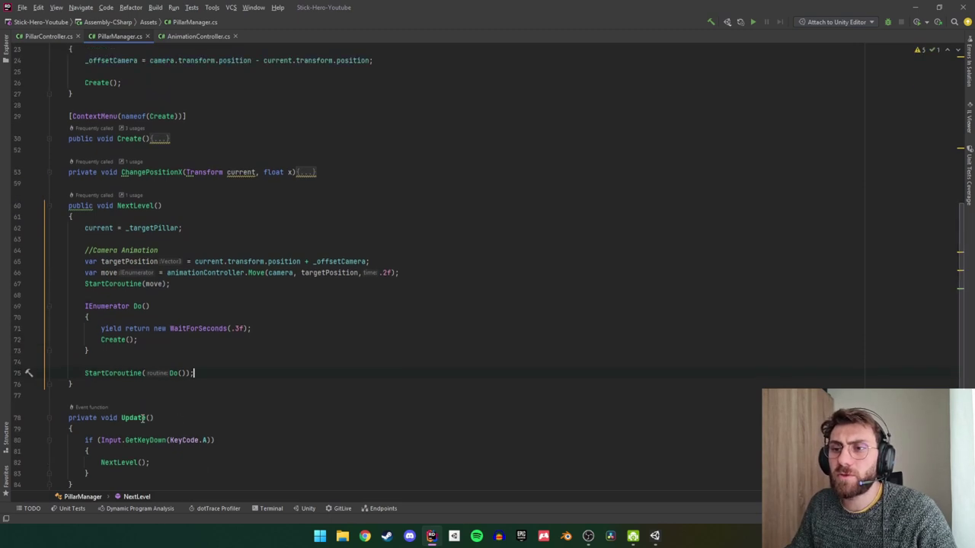
pyautogui.scroll(1, 143, 255)
pyautogui.scroll(4, 139, 266)
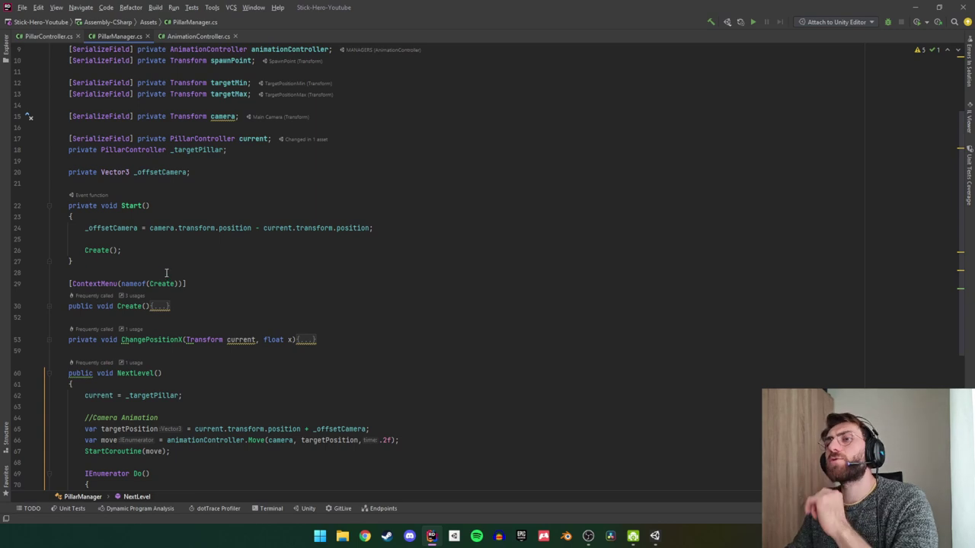
pyautogui.scroll(-3, 165, 272)
# Return to PillarController.cs and go to the end of the StickController code.
pyautogui.click(49, 36)
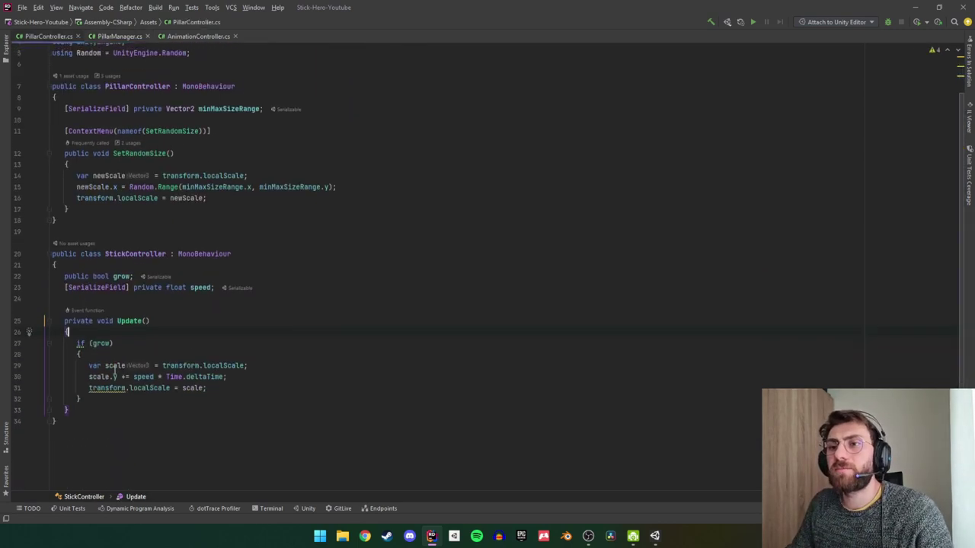
pyautogui.scroll(-1, 87, 380)
pyautogui.click(87, 412)
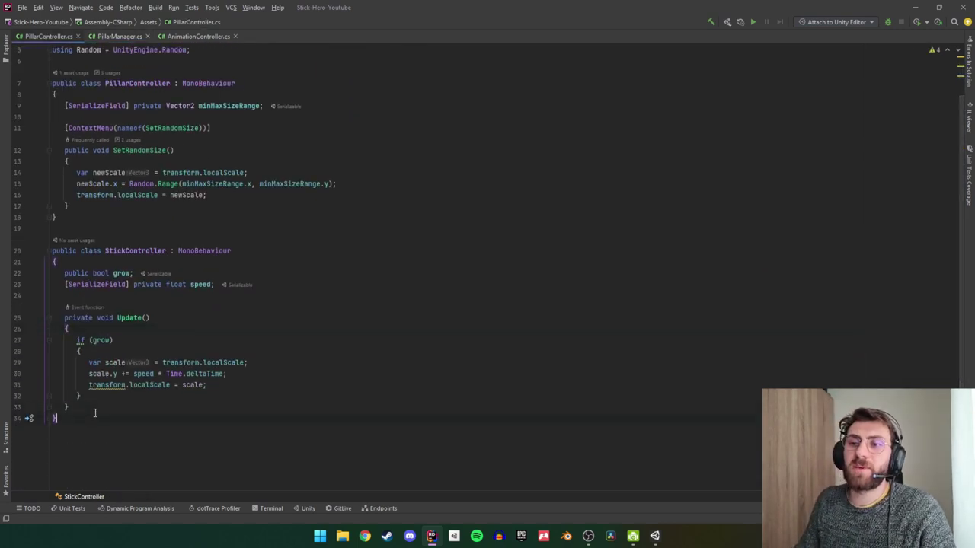
# Declare a new StickManager class above StickController with an empty body.
pyautogui.press('Up')
pyautogui.press('Up')
pyautogui.press('Up')
pyautogui.press('Return')
pyautogui.write('public class StickController : MonoBehaviour')
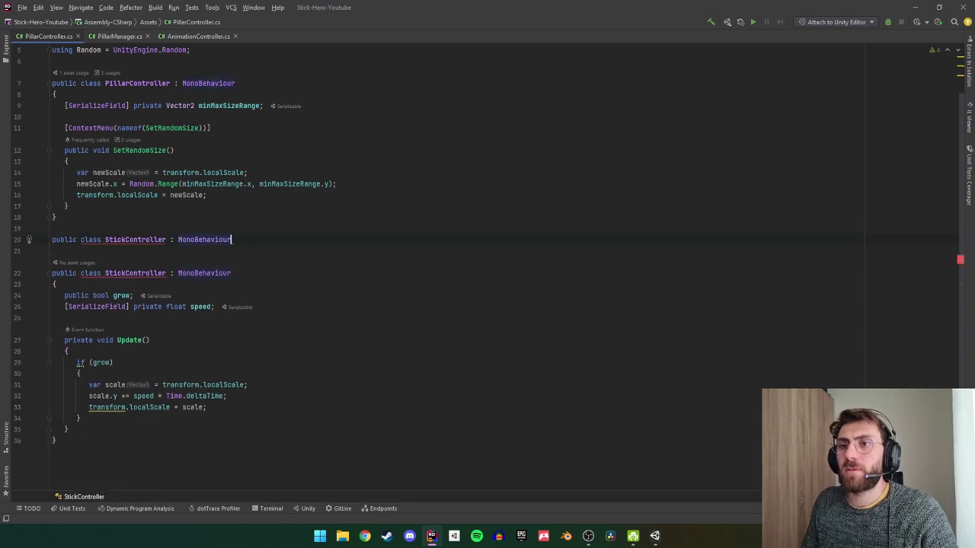
pyautogui.press('BackSpace')
pyautogui.press('BackSpace')
pyautogui.press('BackSpace')
pyautogui.press('BackSpace')
pyautogui.press('BackSpace')
pyautogui.press('BackSpace')
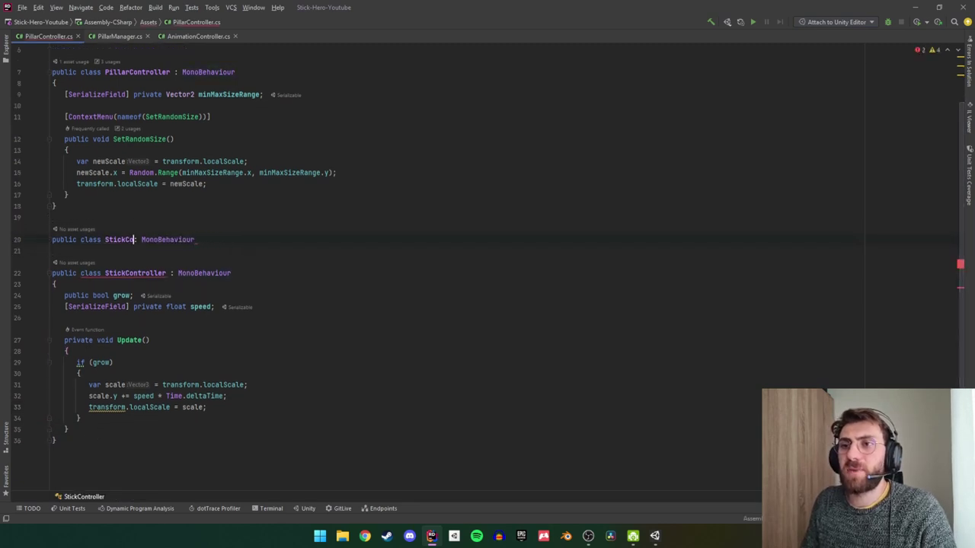
pyautogui.press('BackSpace')
pyautogui.write('Mna')
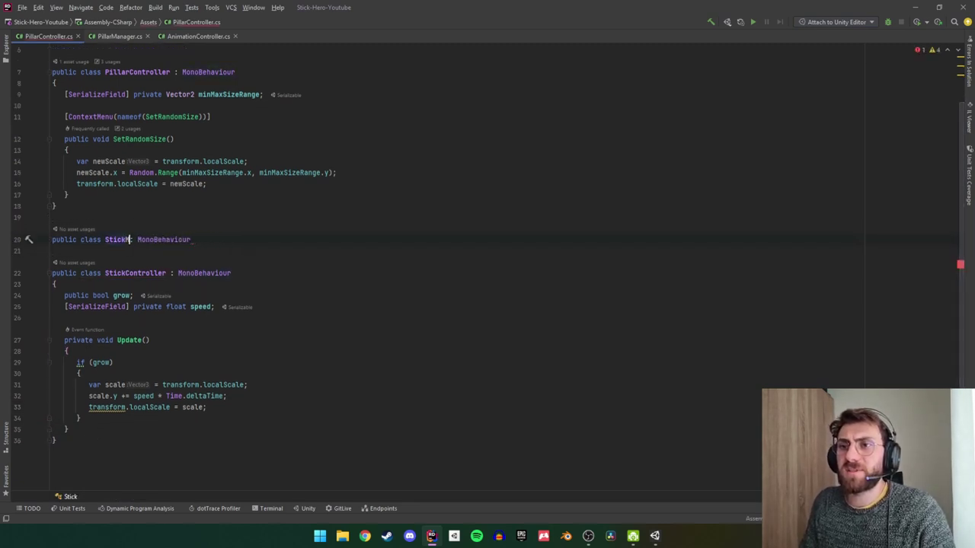
pyautogui.write('anager')
pyautogui.press('End')
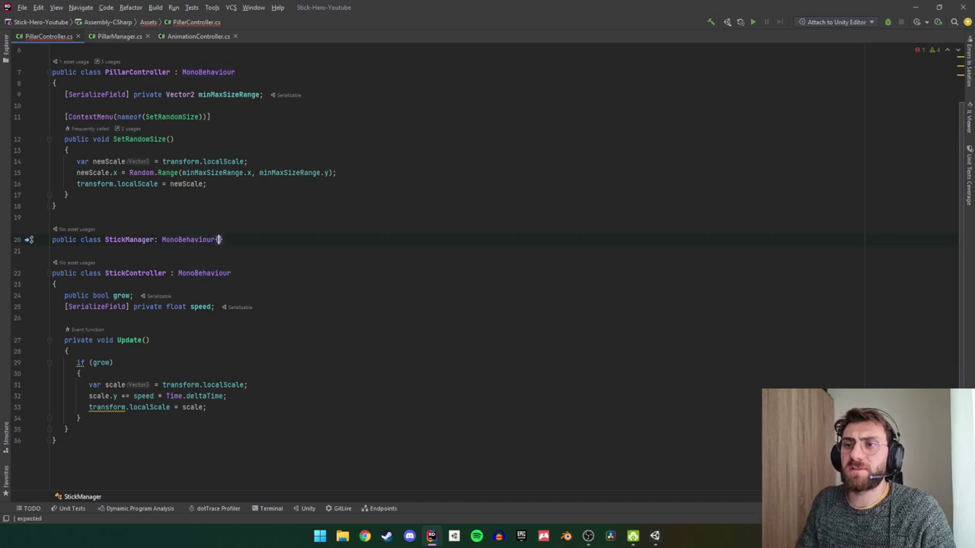
pyautogui.write('{')
pyautogui.press('Return')
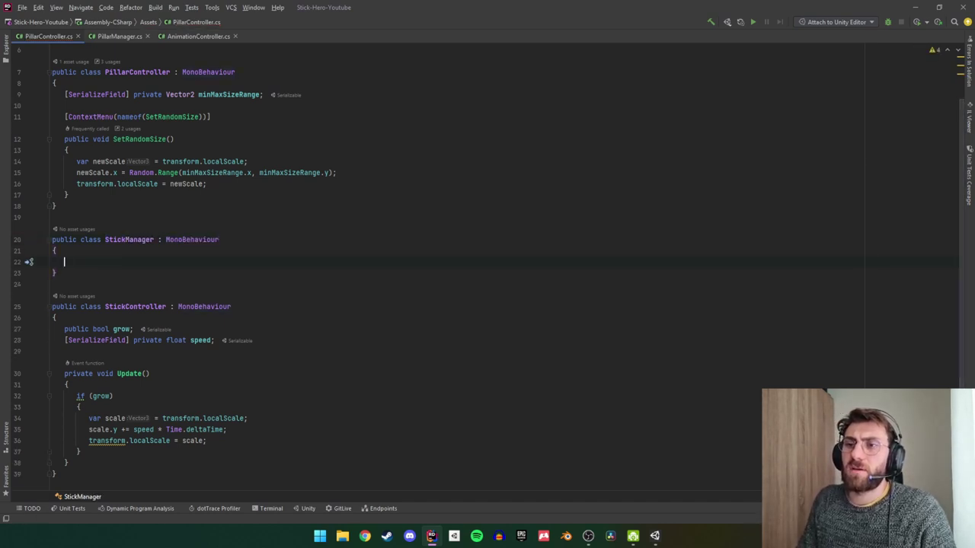
# Add a [SerializeField] private StickController stickPrefab field to StickManager.
pyautogui.write('[Ser')
pyautogui.press('Return')
pyautogui.write('] ')
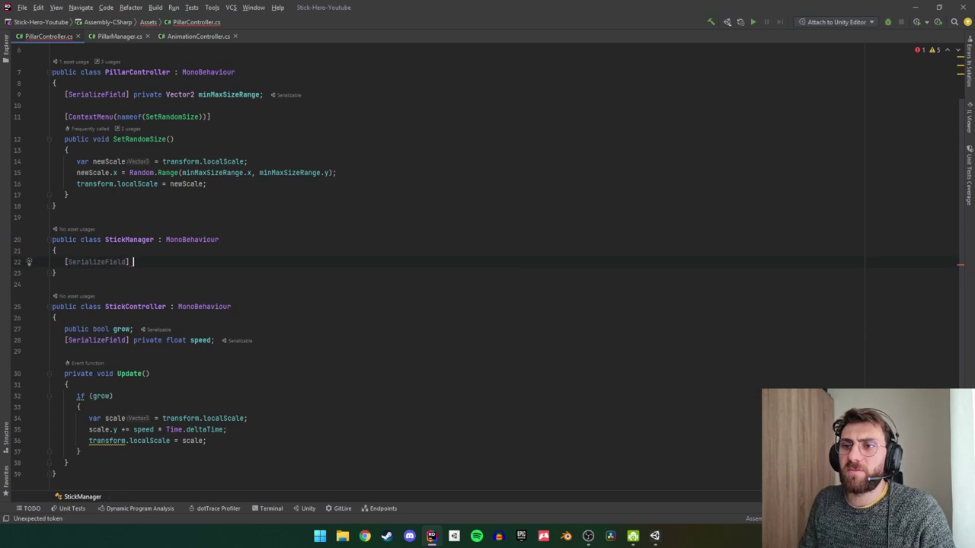
pyautogui.write('private ')
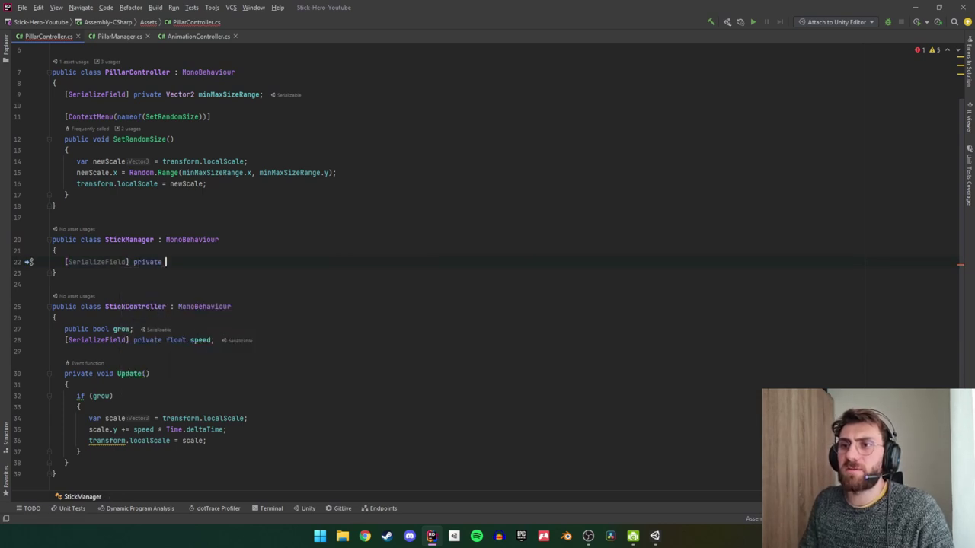
pyautogui.write('stic')
pyautogui.press('Return')
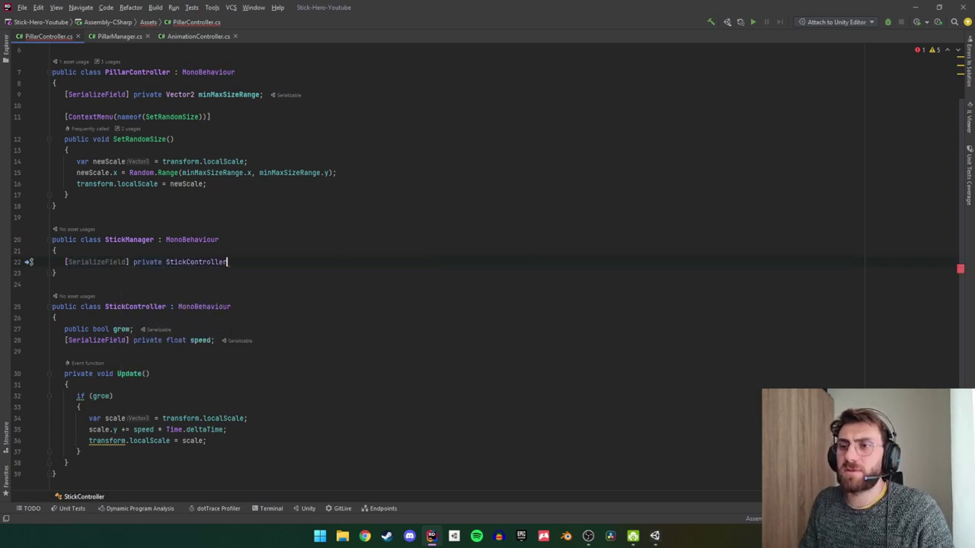
pyautogui.press('Return')
pyautogui.press('BackSpace')
pyautogui.press('BackSpace')
pyautogui.press('BackSpace')
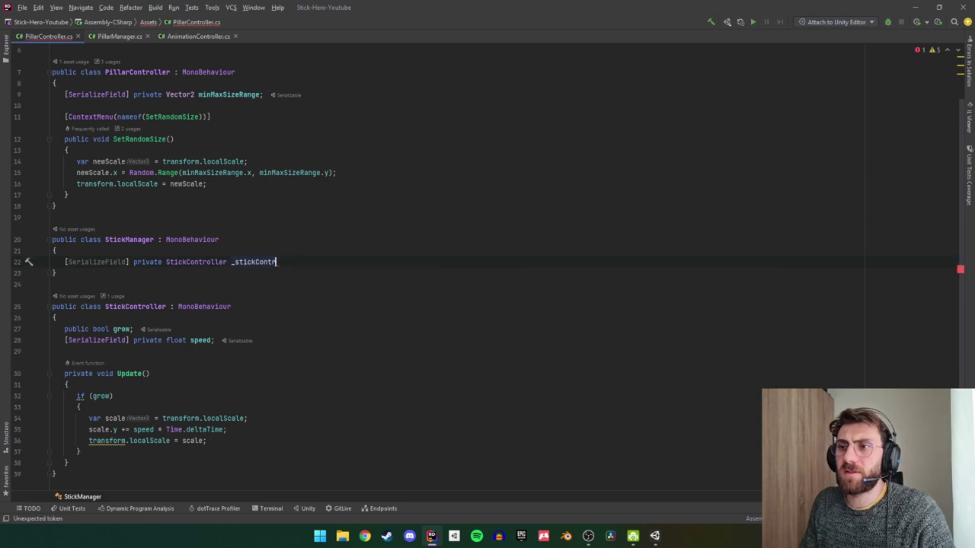
pyautogui.write('fab')
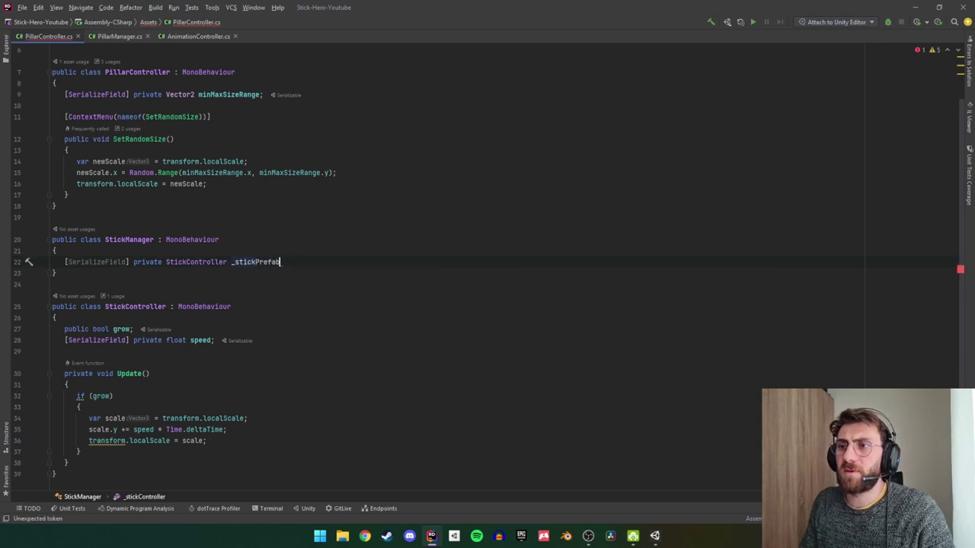
pyautogui.write(';')
pyautogui.press('Return')
pyautogui.press('Return')
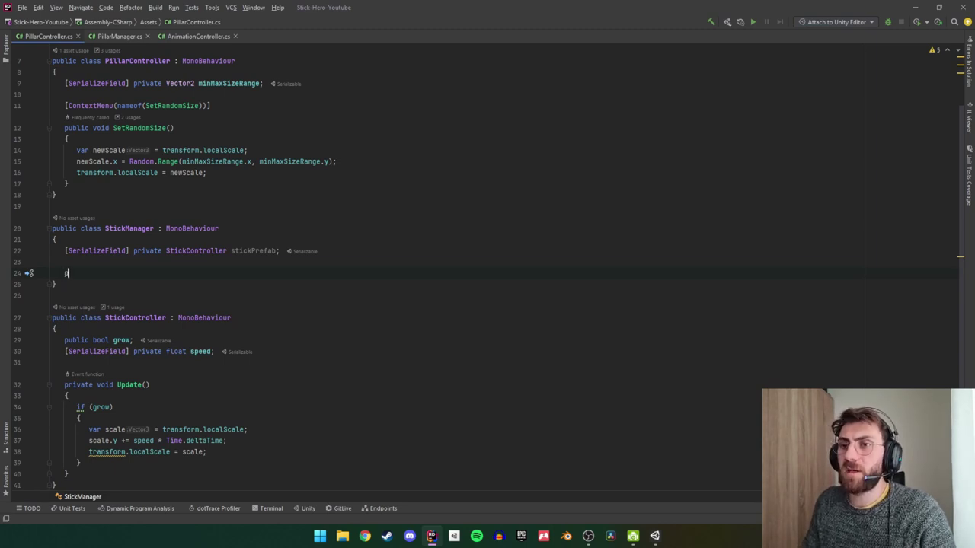
# Add a public void Create() method beginning var stick = Instantiate(stickPrefab, ….
pyautogui.write('public void ')
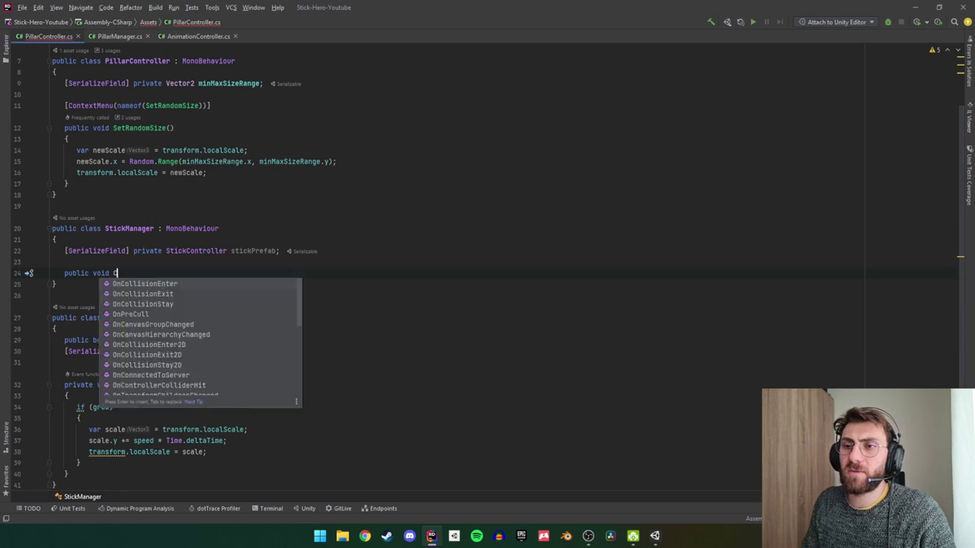
pyautogui.write('Create')
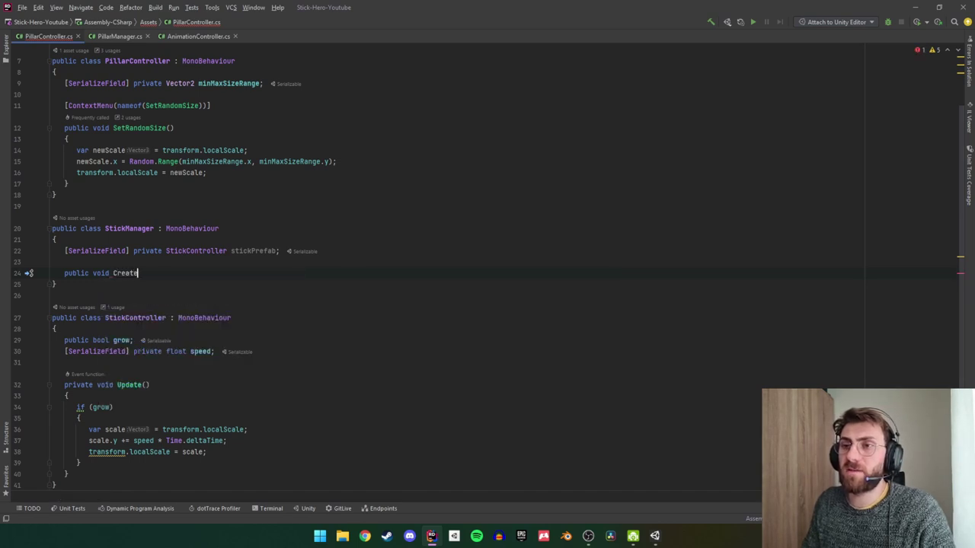
pyautogui.write('()')
pyautogui.press('Return')
pyautogui.write('{')
pyautogui.press('Return')
pyautogui.write('v')
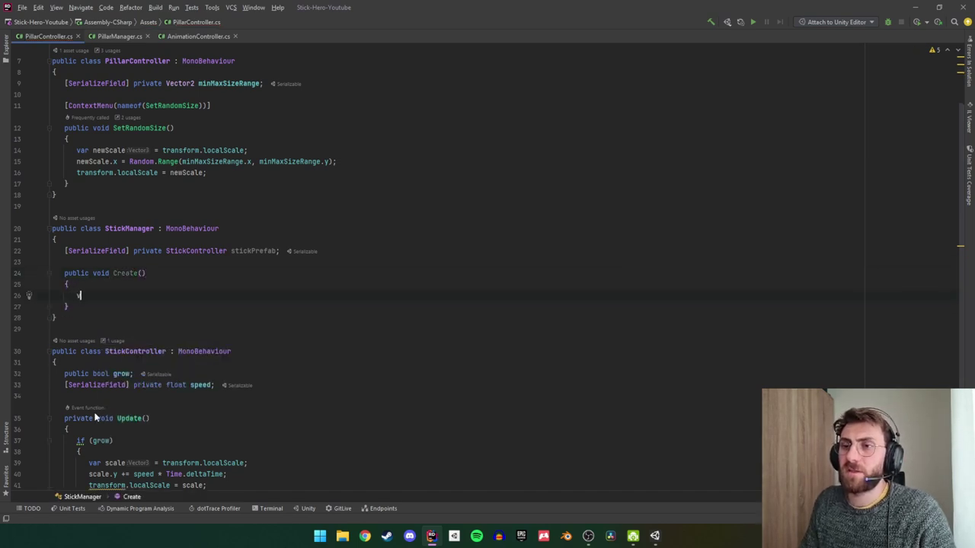
pyautogui.write('ar stick = ')
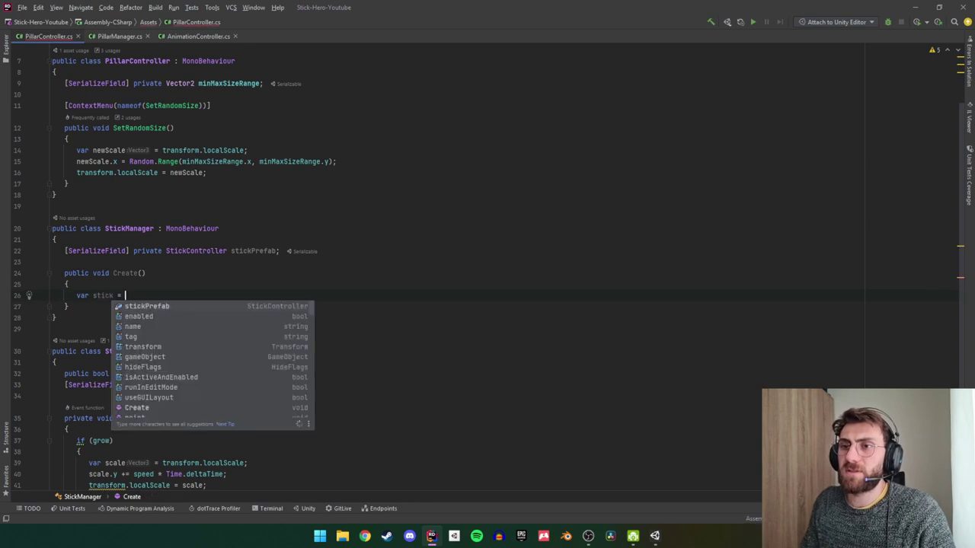
pyautogui.write('In')
pyautogui.press('Return')
pyautogui.write('stantiate(s')
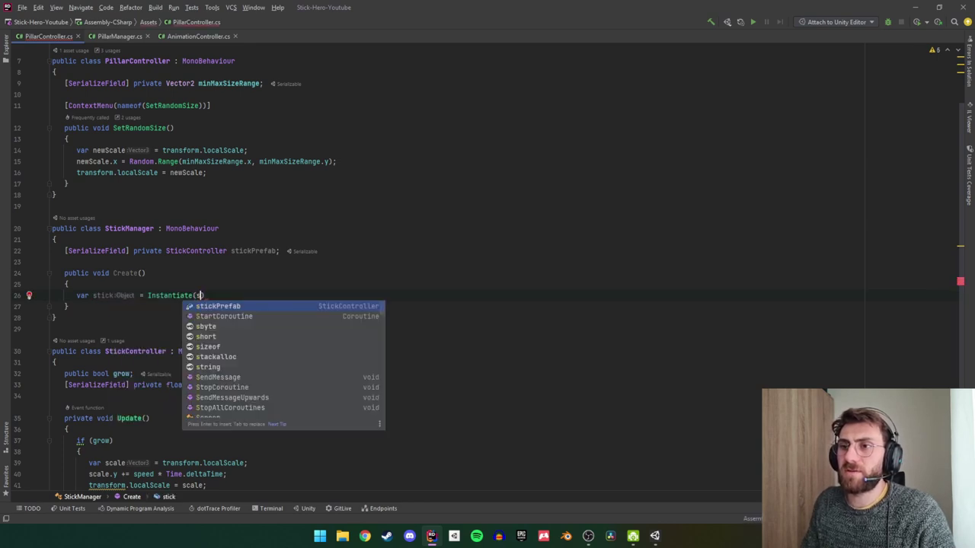
pyautogui.press('Return')
pyautogui.write(',')
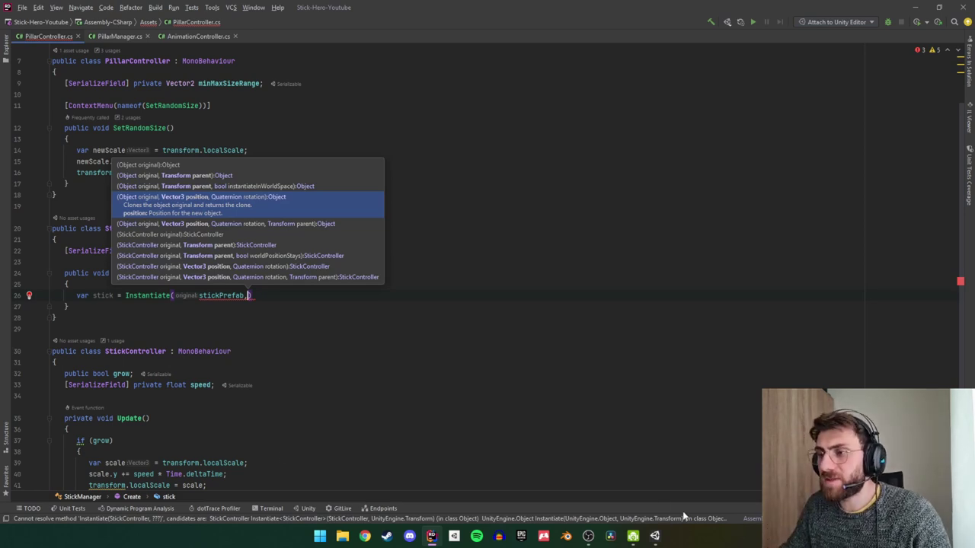
# Briefly check the Unity editor, then come back to Rider and open PillarManager.cs.
pyautogui.click(654, 535)
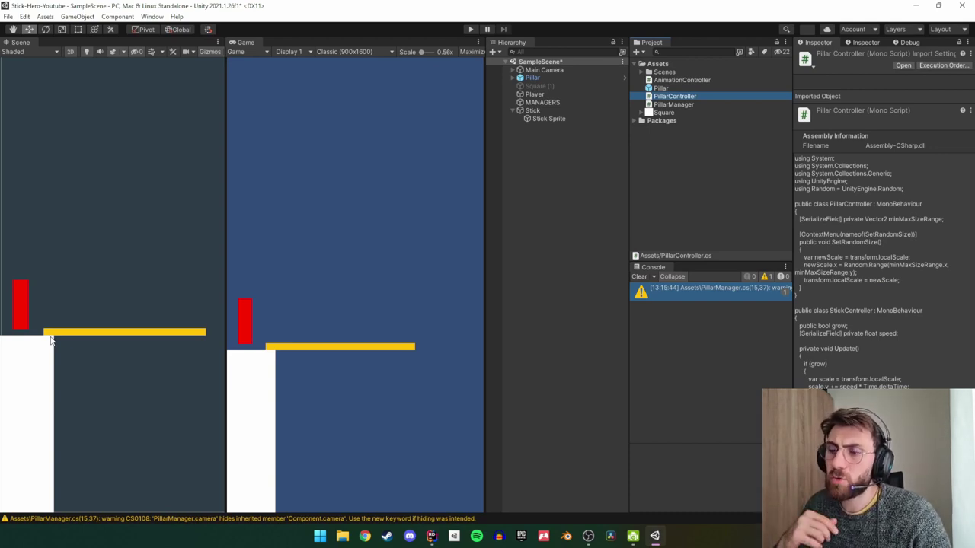
pyautogui.click(431, 536)
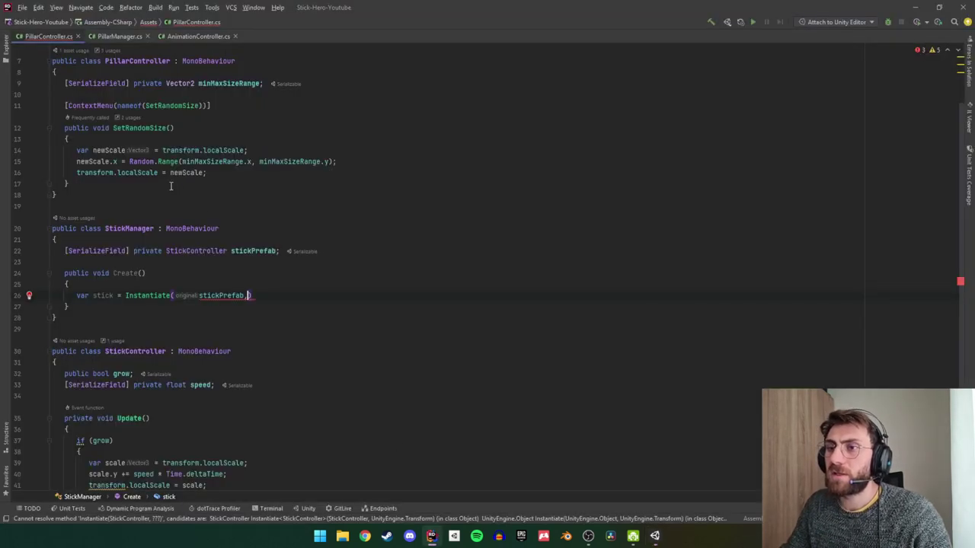
pyautogui.scroll(1, 279, 299)
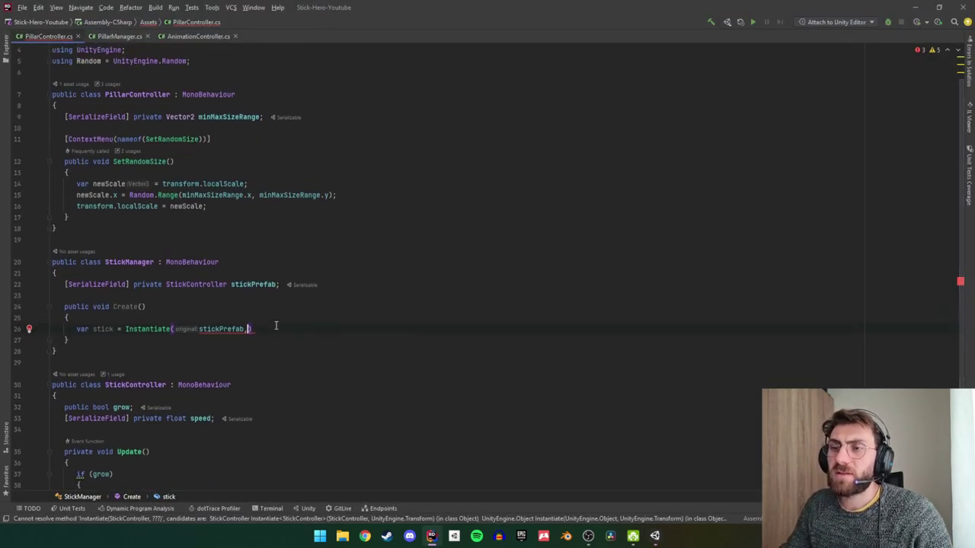
pyautogui.scroll(1, 272, 322)
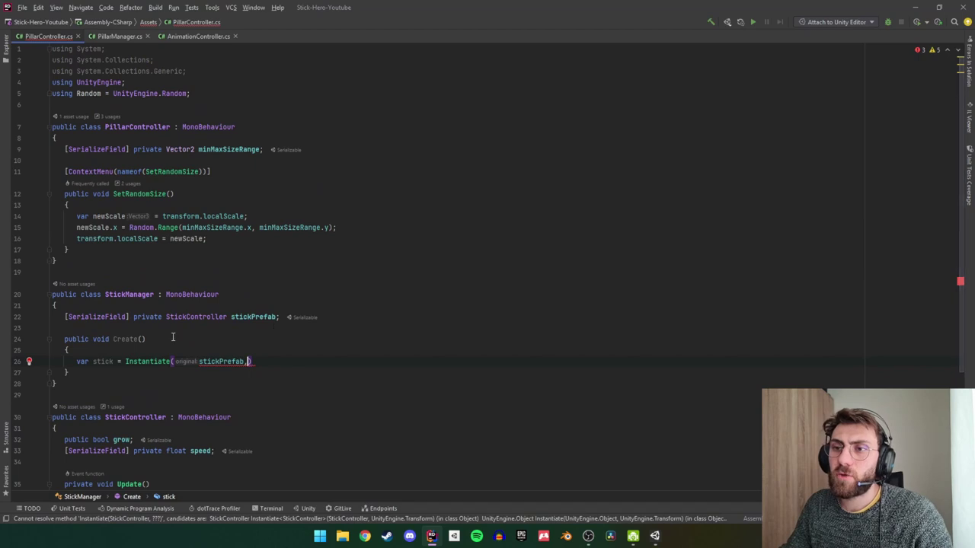
pyautogui.scroll(-2, 271, 322)
pyautogui.click(118, 36)
# Duplicate PillarManager's current field line and change it to a public Vector3 member.
pyautogui.scroll(5, 263, 240)
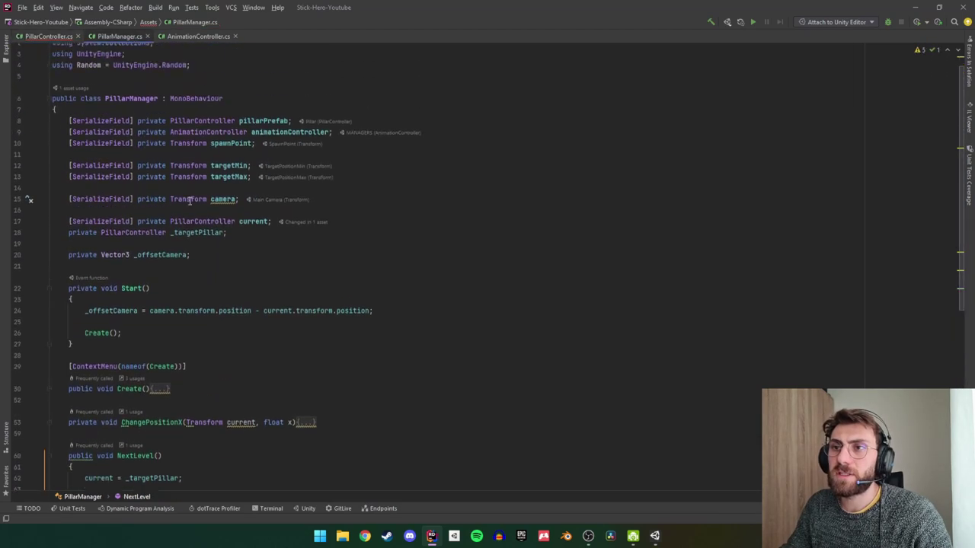
pyautogui.scroll(1, 263, 240)
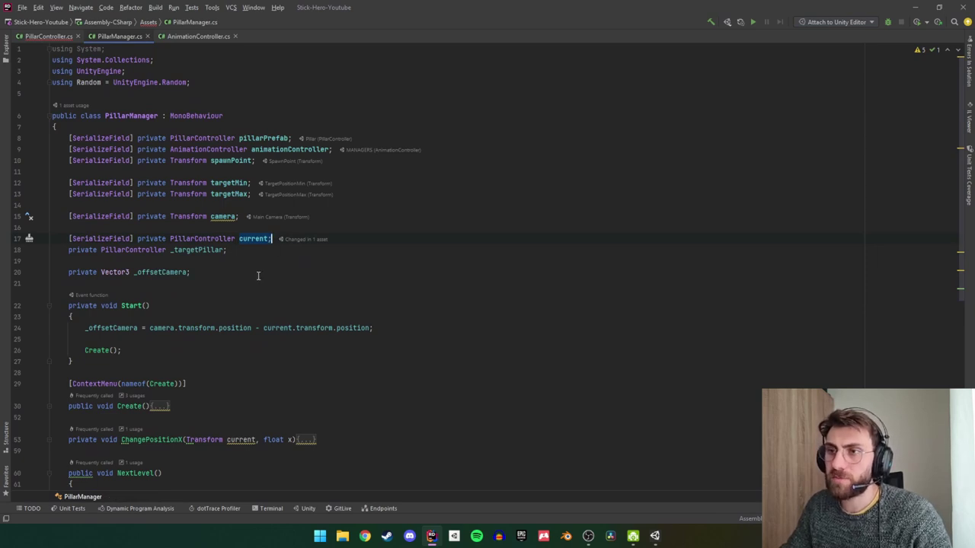
pyautogui.press('End')
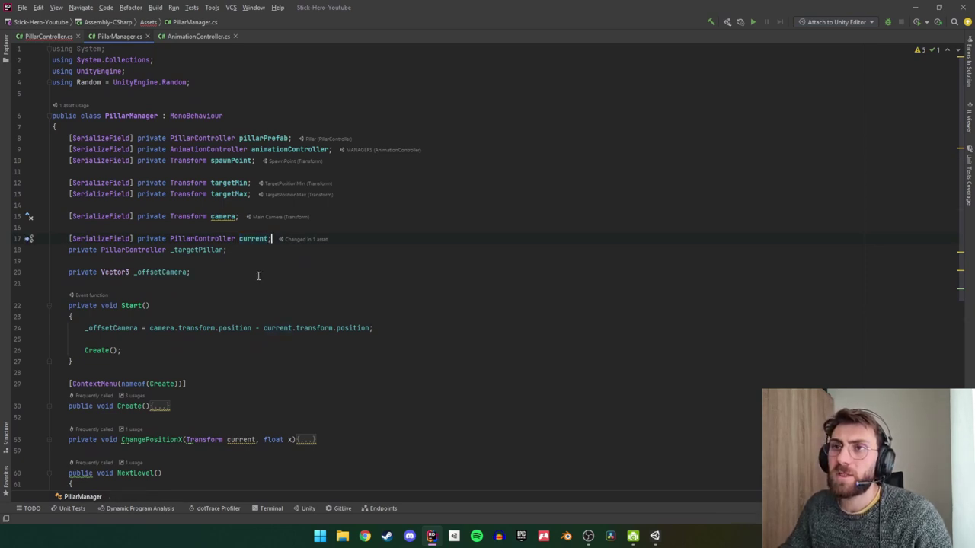
pyautogui.click(51, 36)
pyautogui.click(126, 36)
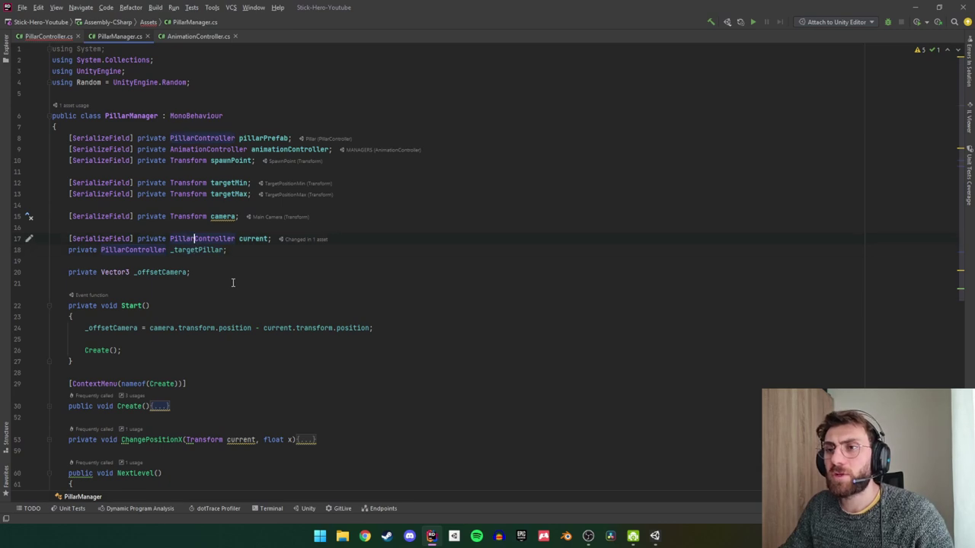
pyautogui.hotkey('ctrl', 'd')
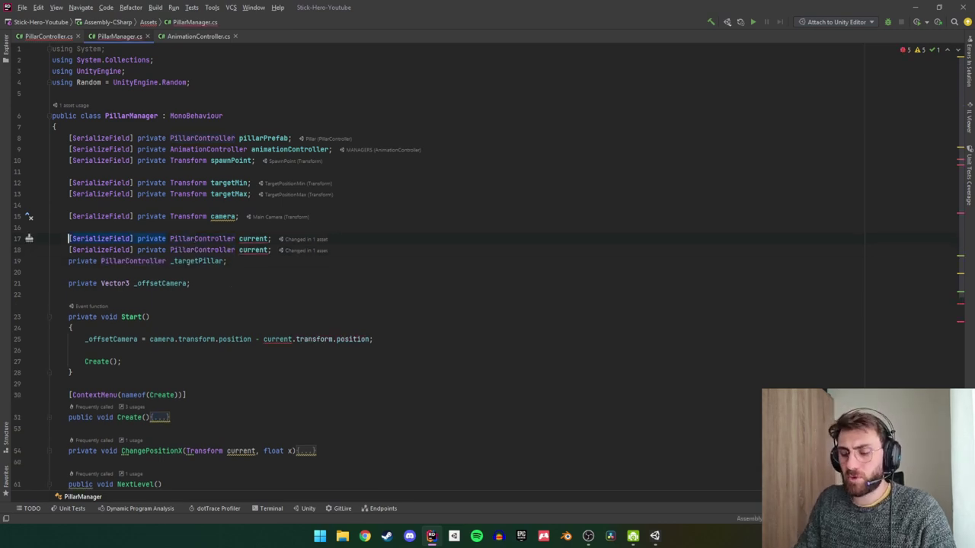
pyautogui.write('public')
pyautogui.press('Escape')
pyautogui.hotkey('ctrl', 'shift', 'Right')
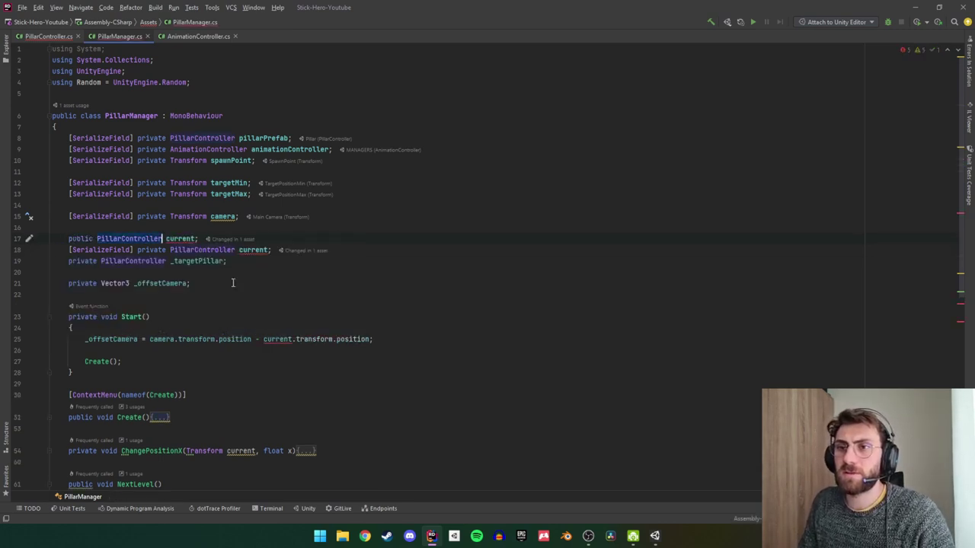
pyautogui.write('Ve')
pyautogui.press('Return')
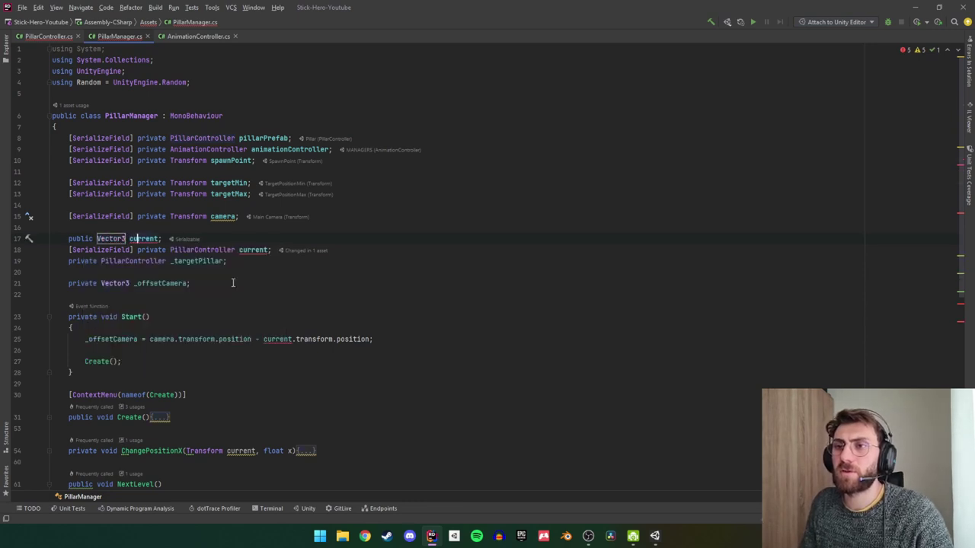
pyautogui.press('Right')
# Make it the CurrentPillarPosition property returning current.transform.position.
pyautogui.write('Pi')
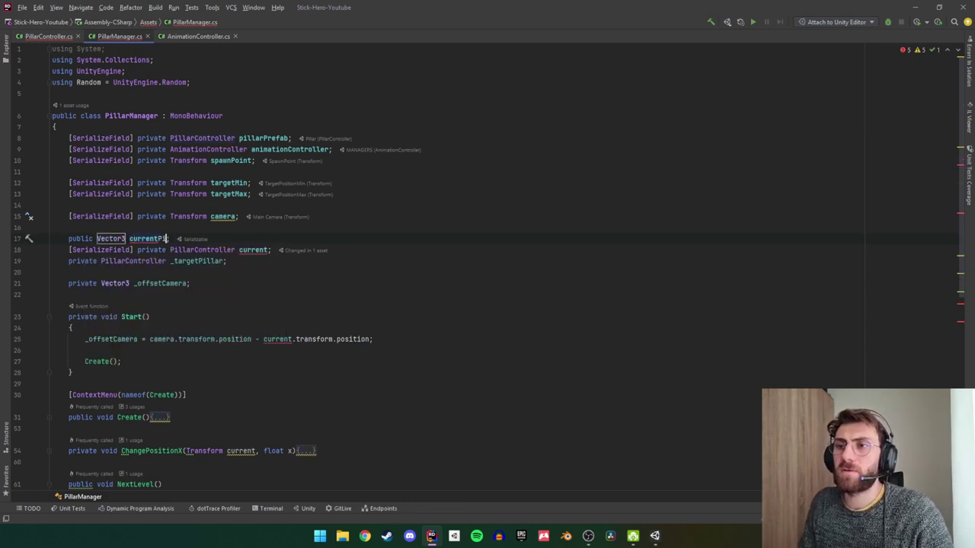
pyautogui.write('llar')
pyautogui.write('C')
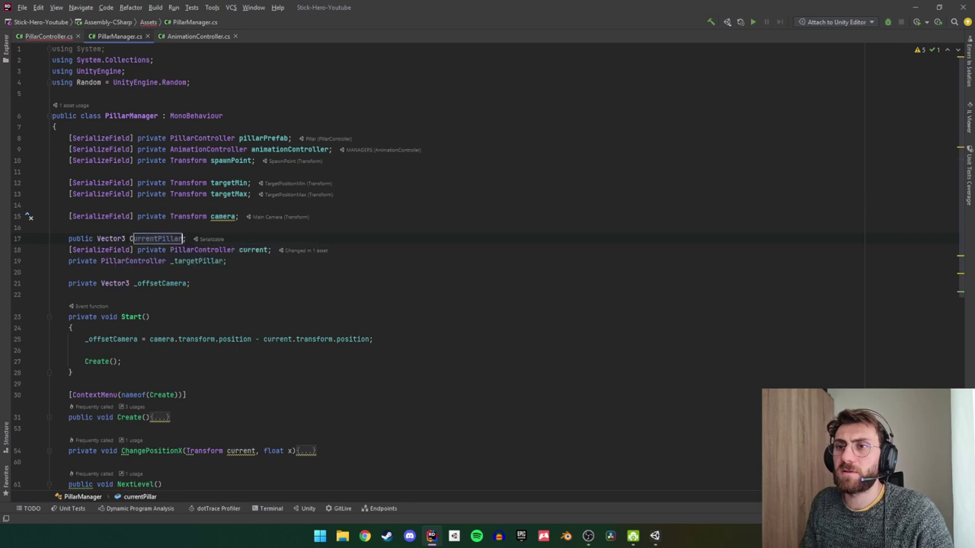
pyautogui.write('ition')
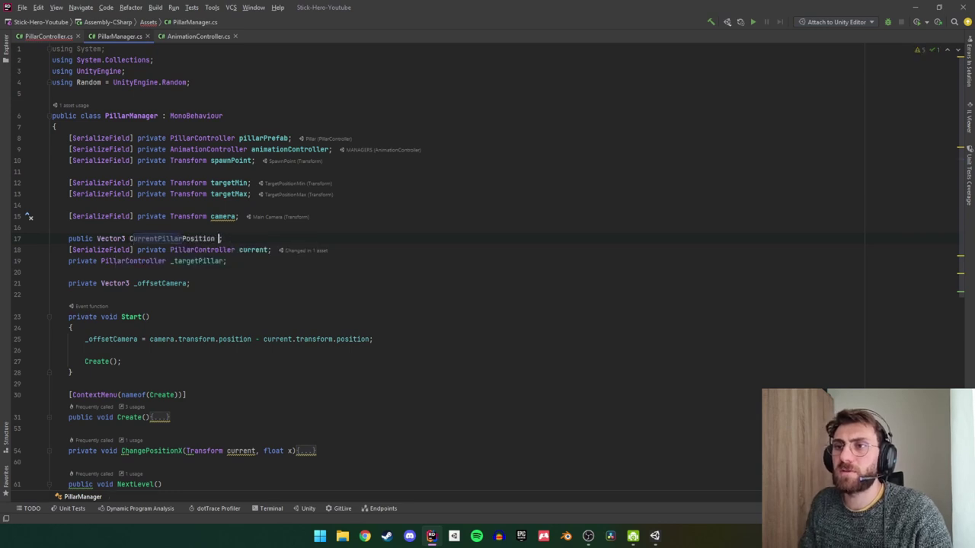
pyautogui.write(' => c')
pyautogui.press('Down')
pyautogui.press('Return')
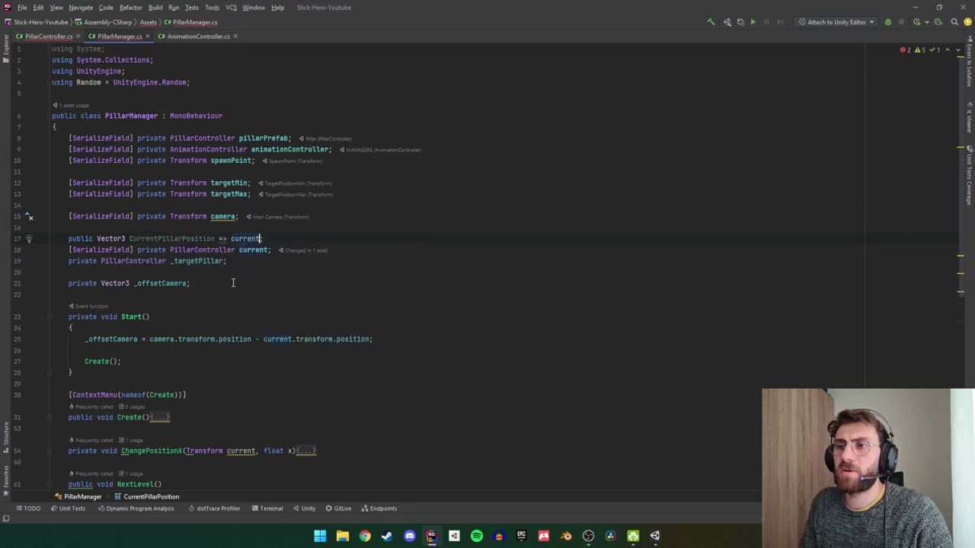
pyautogui.write('.tr')
pyautogui.press('Return')
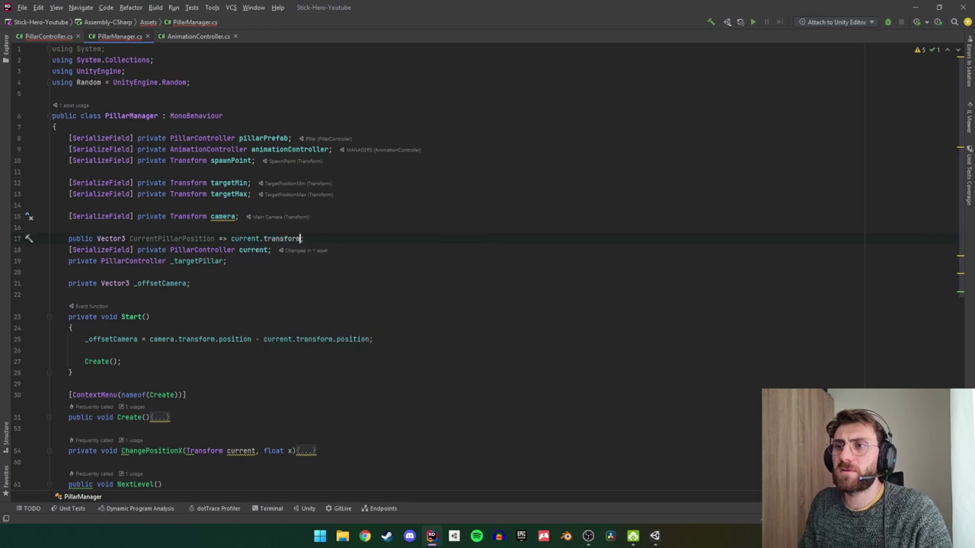
pyautogui.write('.pos')
pyautogui.press('Return')
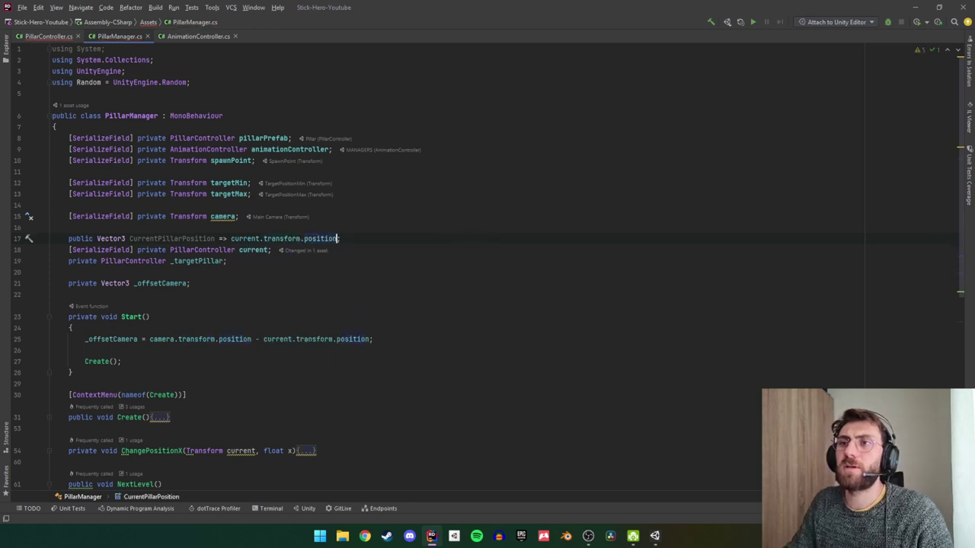
pyautogui.hotkey('ctrl', 'Tab')
# Duplicate the stickPrefab field into a serialized PillarManager pillarManager field.
pyautogui.click(123, 226)
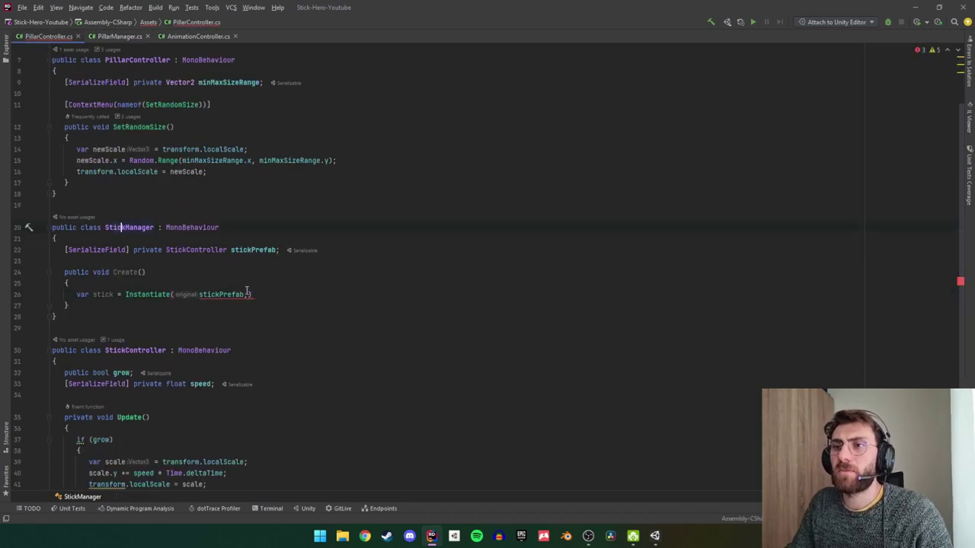
pyautogui.click(173, 250)
pyautogui.hotkey('ctrl', 'd')
pyautogui.hotkey('ctrl', 'w')
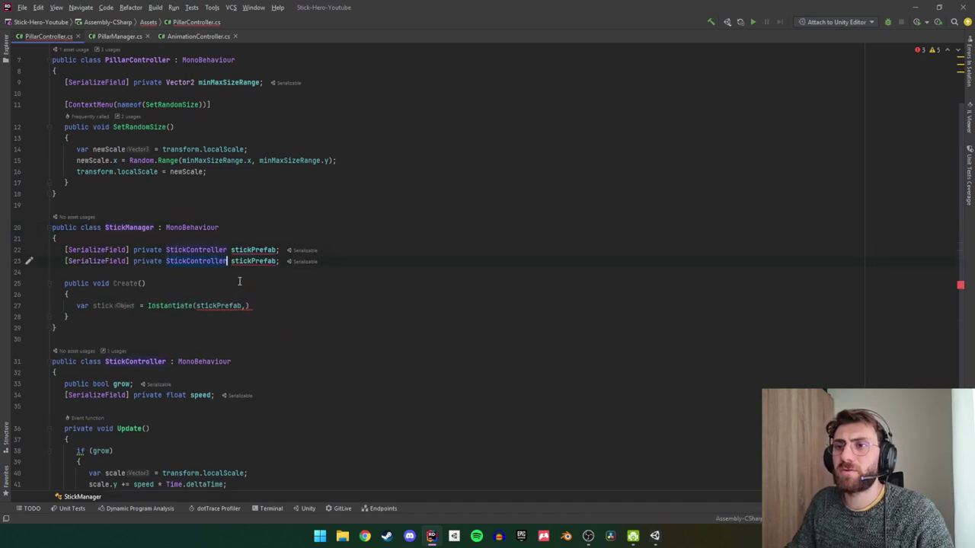
pyautogui.write('mana')
pyautogui.press('Return')
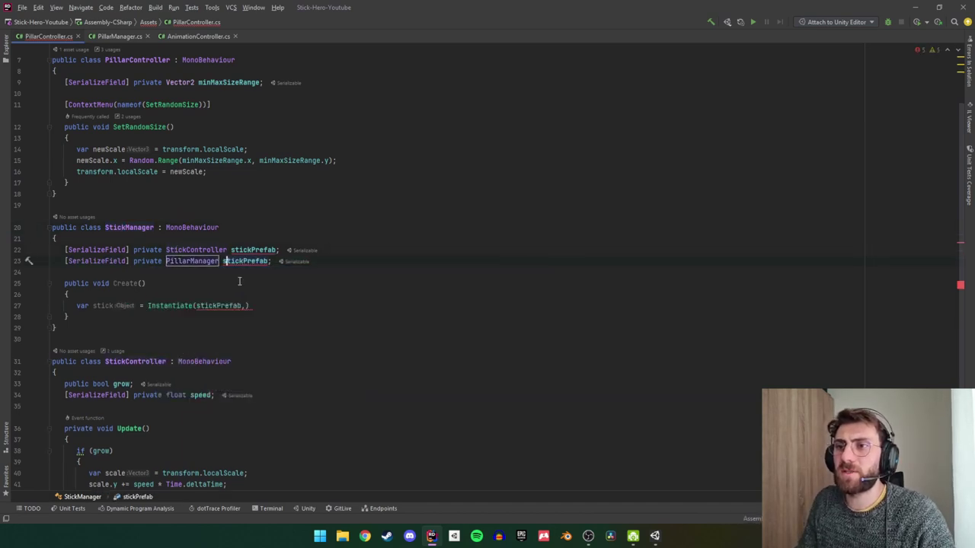
pyautogui.press('Return')
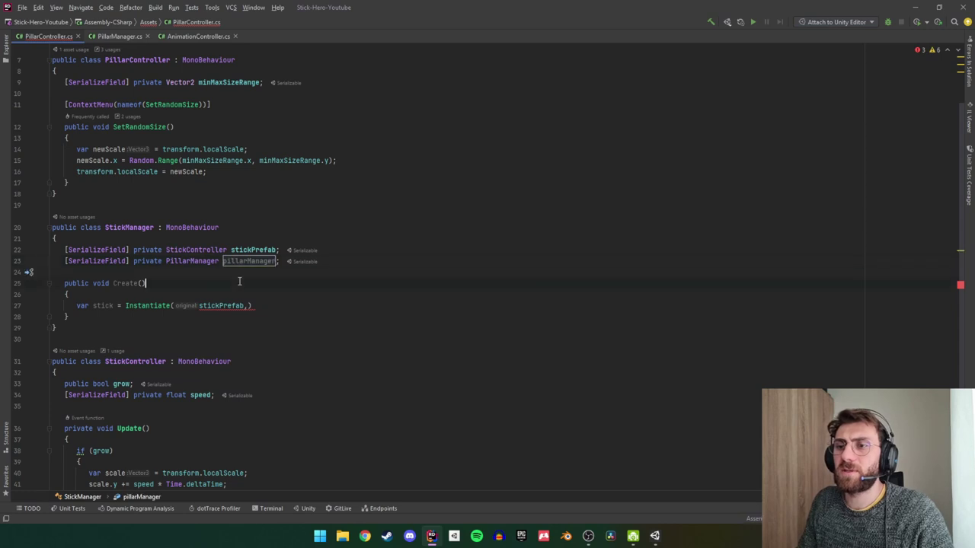
# Start a var position line above the Instantiate call and add blank lines after the fields.
pyautogui.hotkey('ctrl', 'shift', 'BackSpace')
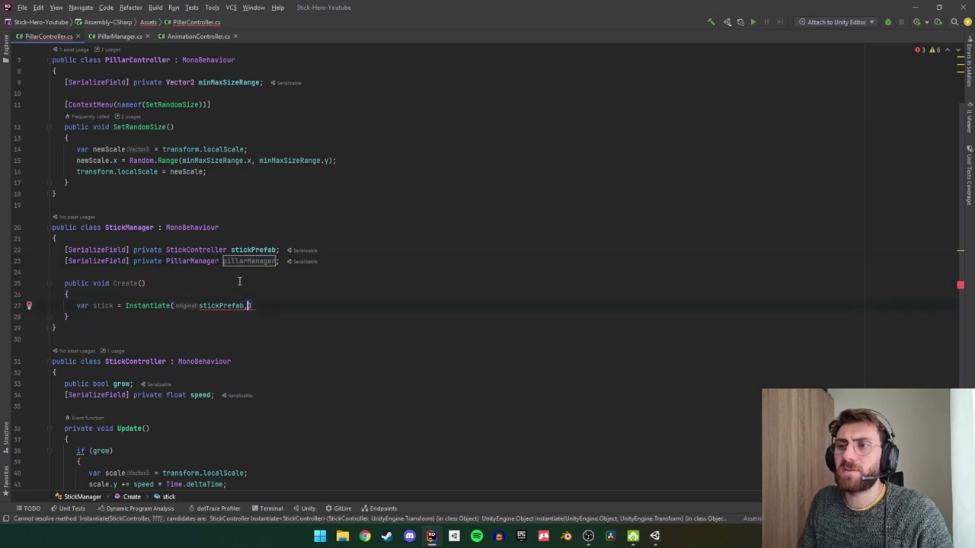
pyautogui.hotkey('ctrl', 'alt', 'Return')
pyautogui.write('var position')
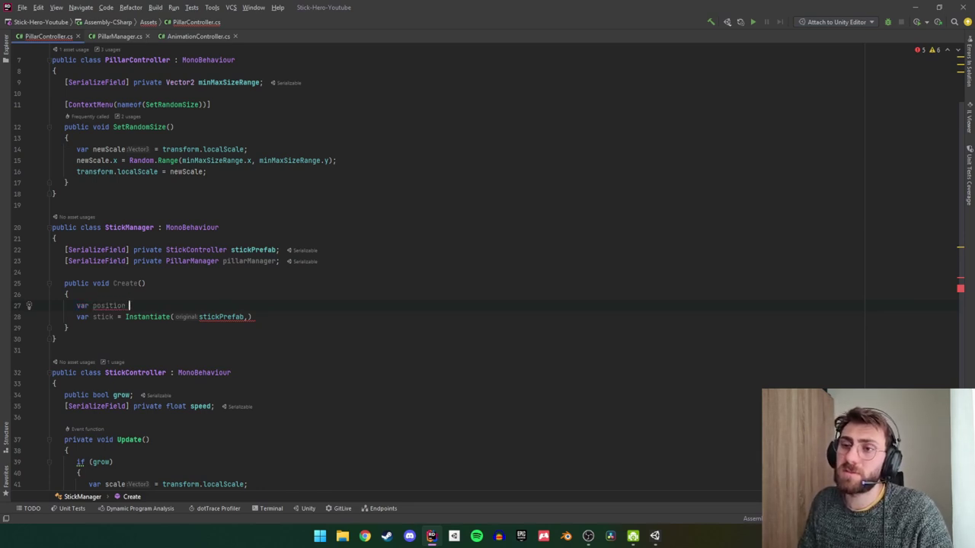
pyautogui.press('Up')
pyautogui.press('Up')
pyautogui.press('Up')
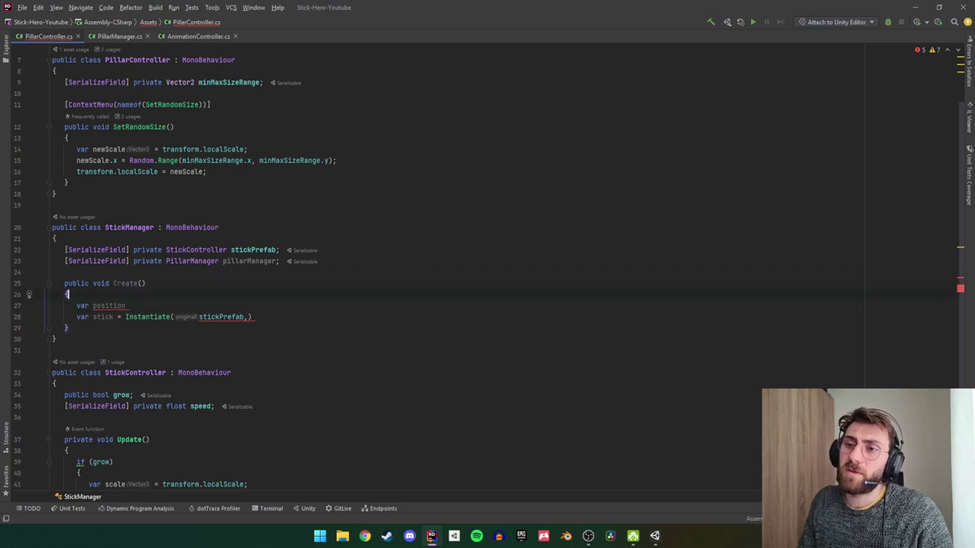
pyautogui.press('Up')
pyautogui.press('Up')
pyautogui.press('Return')
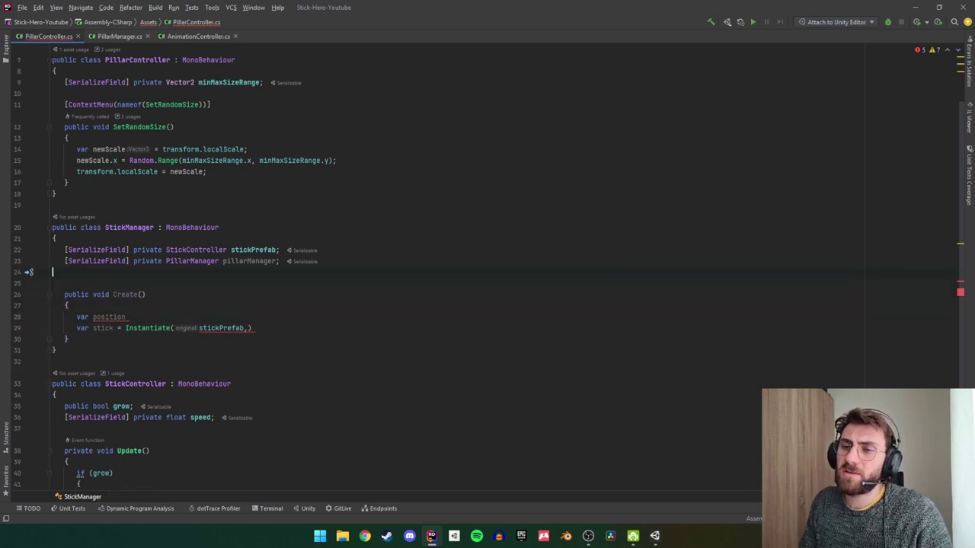
pyautogui.press('Return')
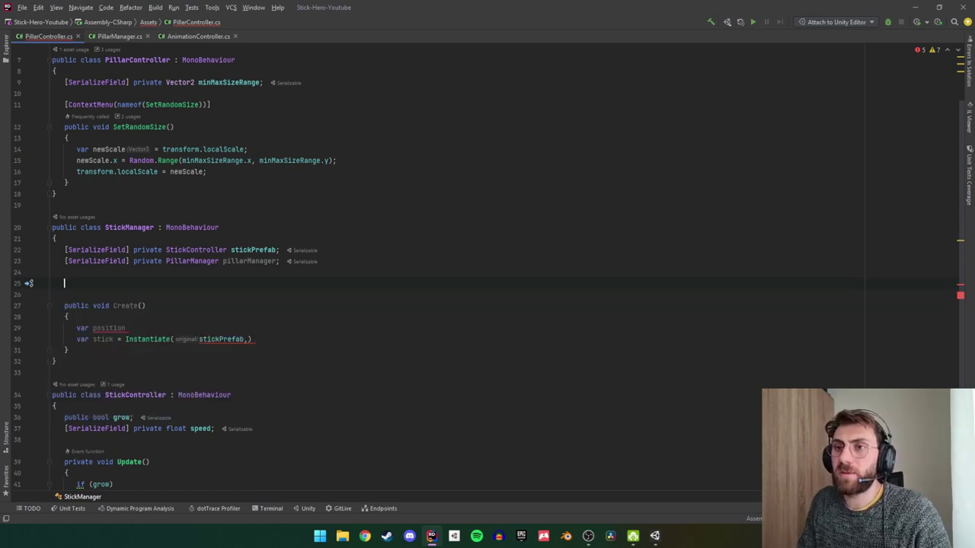
# Add a [SerializeField] private float offsetX field to StickManager.
pyautogui.write('[SerializeField] pr')
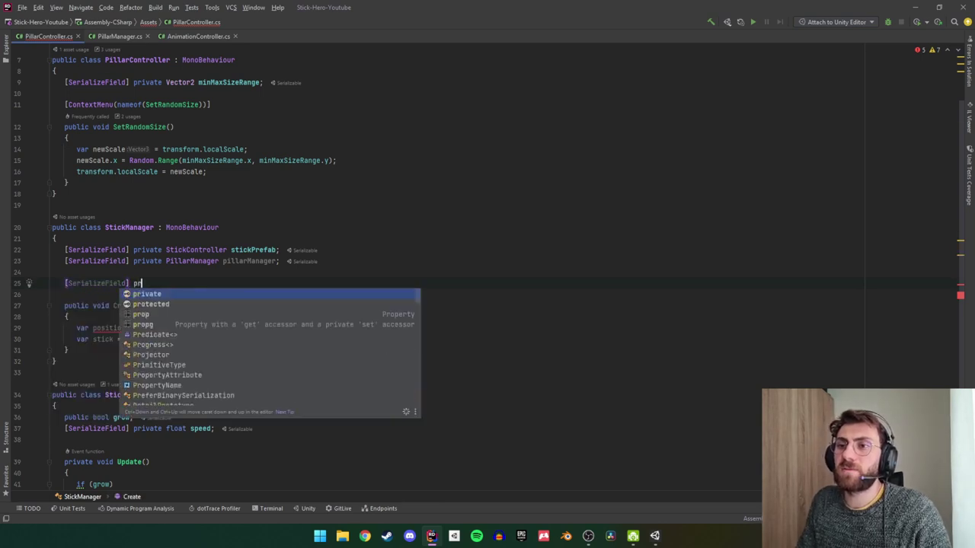
pyautogui.write('ivate float')
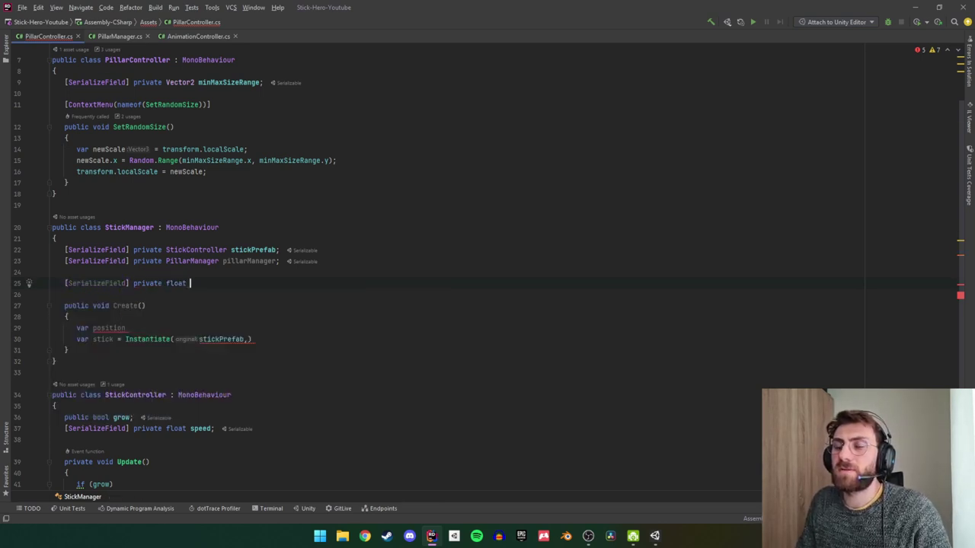
pyautogui.hotkey('ctrl', 'shift', 'Left')
pyautogui.hotkey('ctrl', 'shift', 'Left')
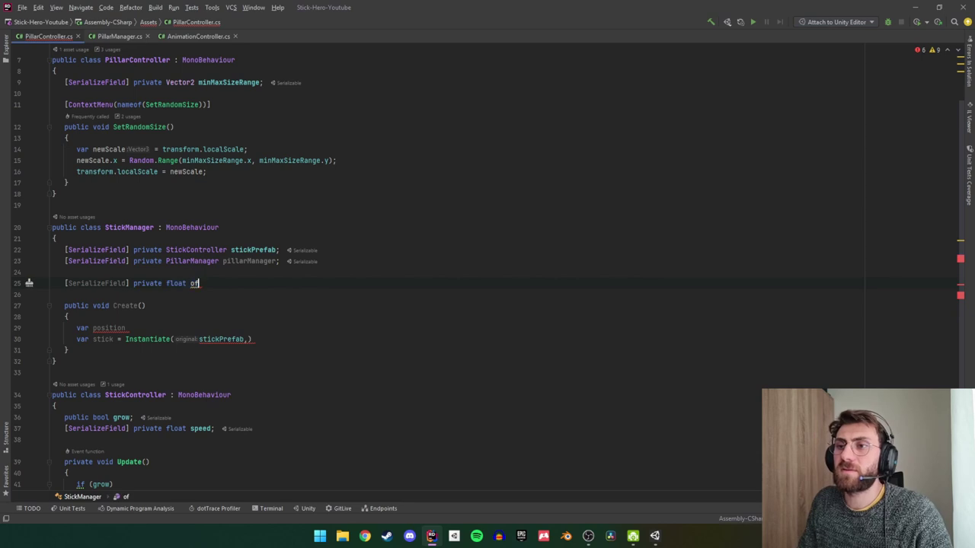
pyautogui.write('fsetX')
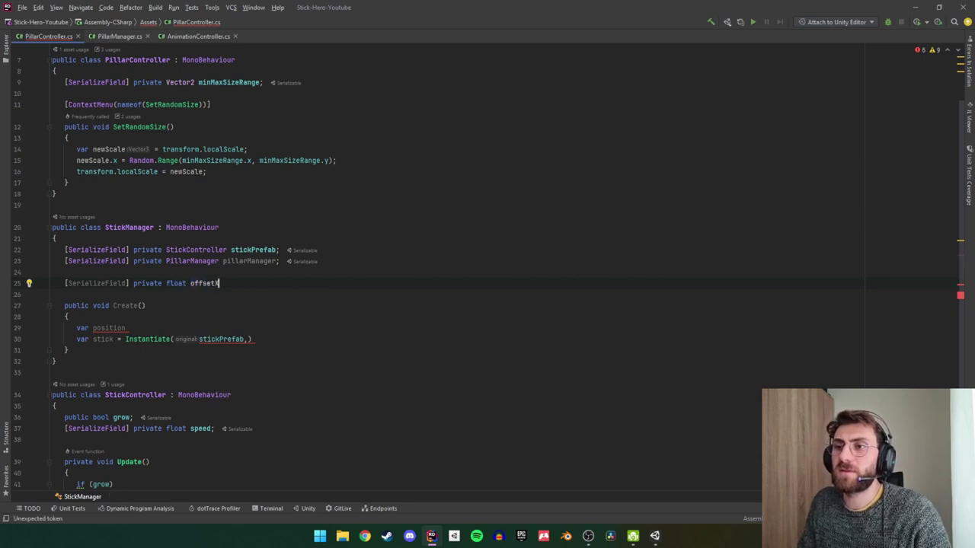
pyautogui.write(';')
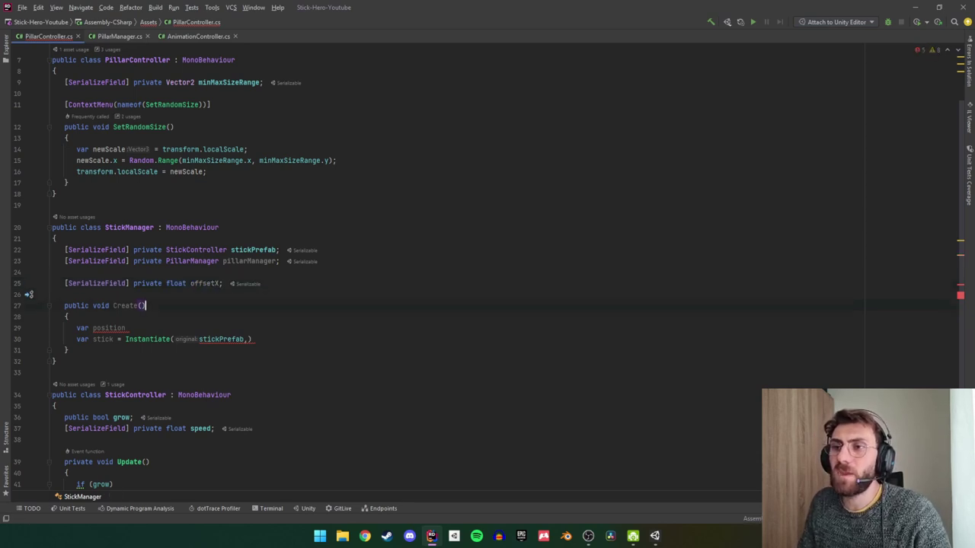
# Set position to pillarManager.CurrentPillarPosition and add offsetX to position.x.
pyautogui.click(129, 327)
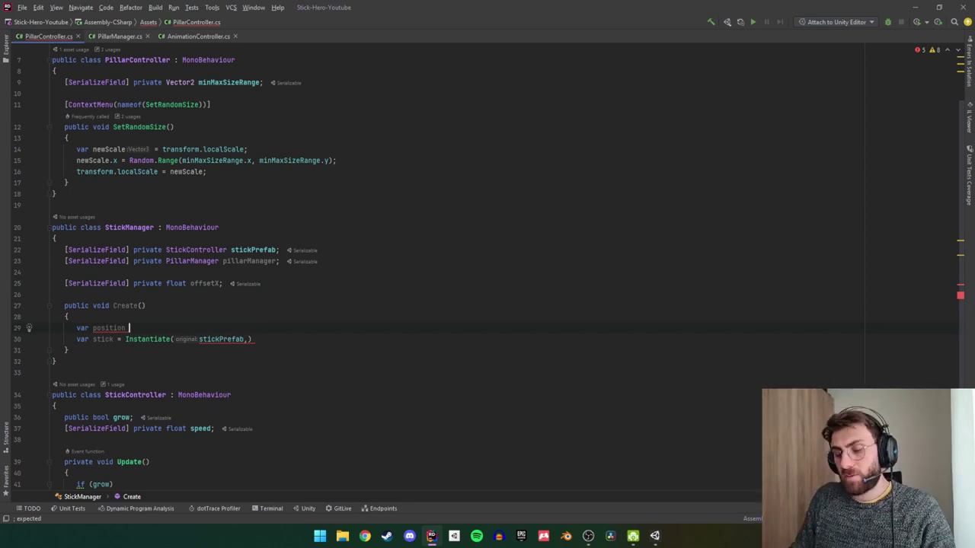
pyautogui.write('= p')
pyautogui.press('Return')
pyautogui.write('.')
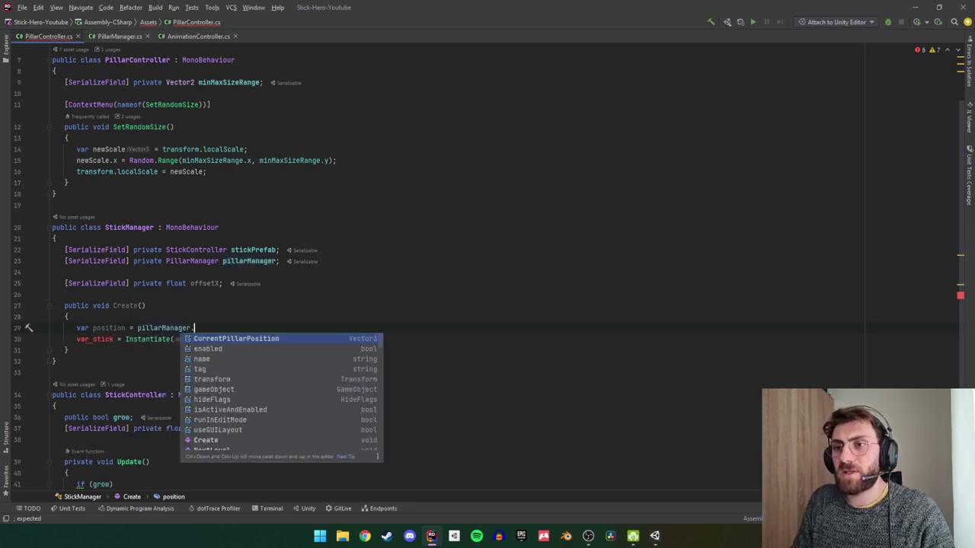
pyautogui.press('Return')
pyautogui.press('Return')
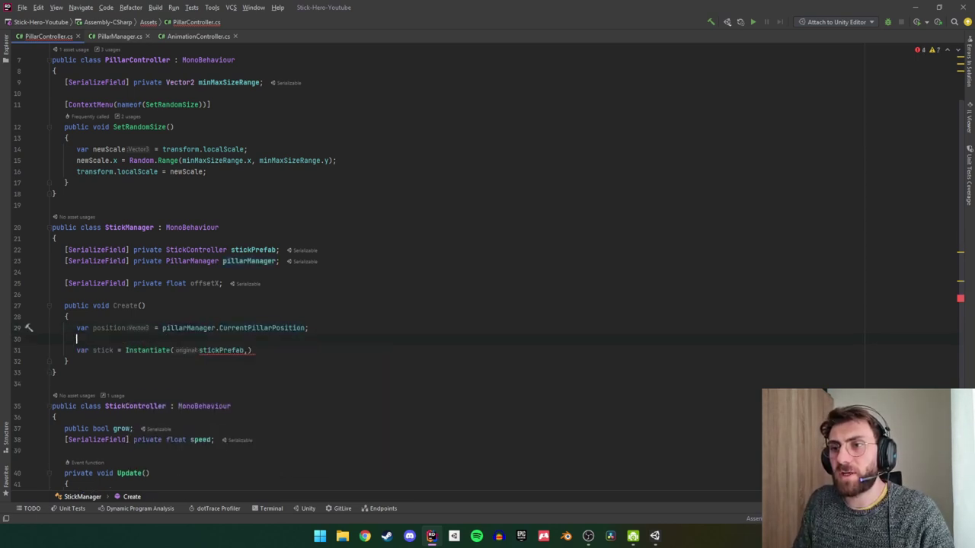
pyautogui.write('po')
pyautogui.press('Return')
pyautogui.write('position.x')
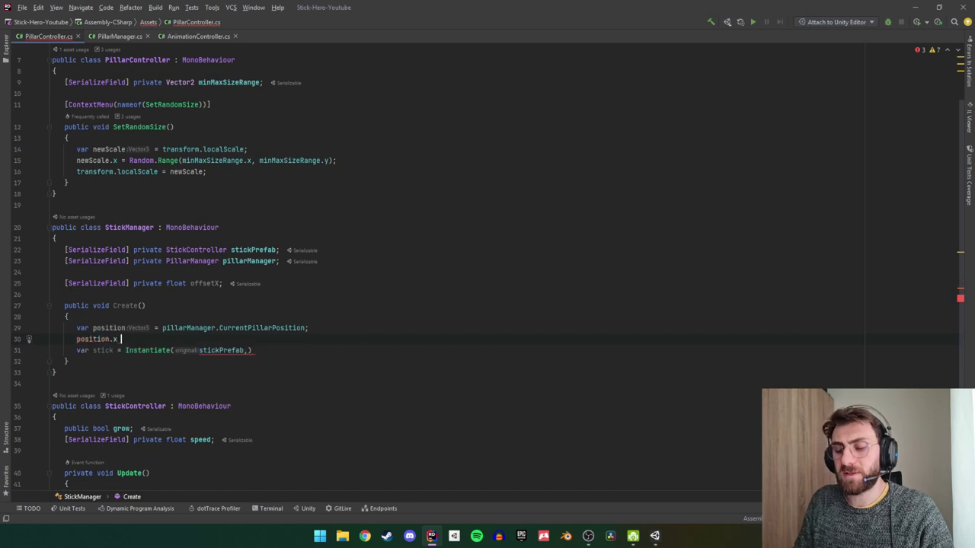
pyautogui.write(' += o')
pyautogui.press('Return')
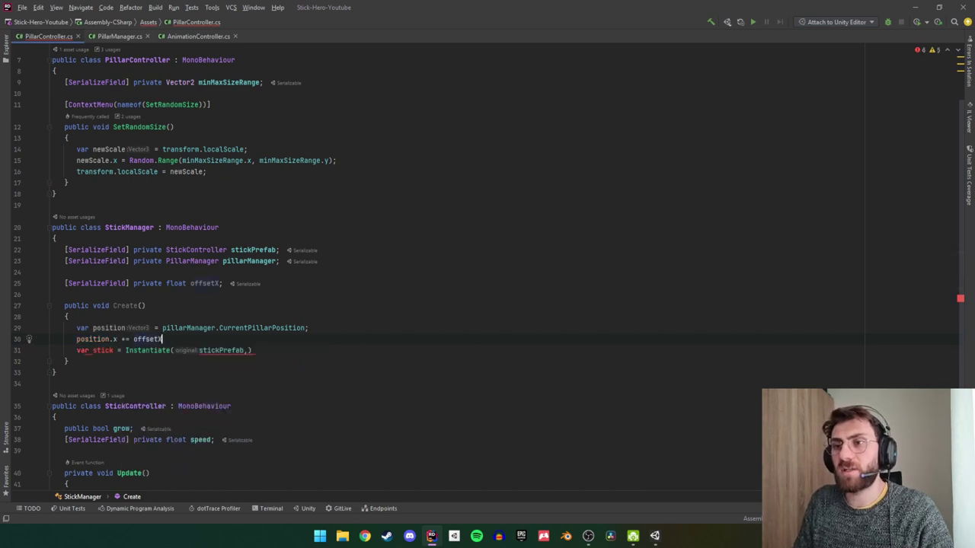
# Finish the call as Instantiate(stickPrefab, position, Quaternion.identity).
pyautogui.write(', ')
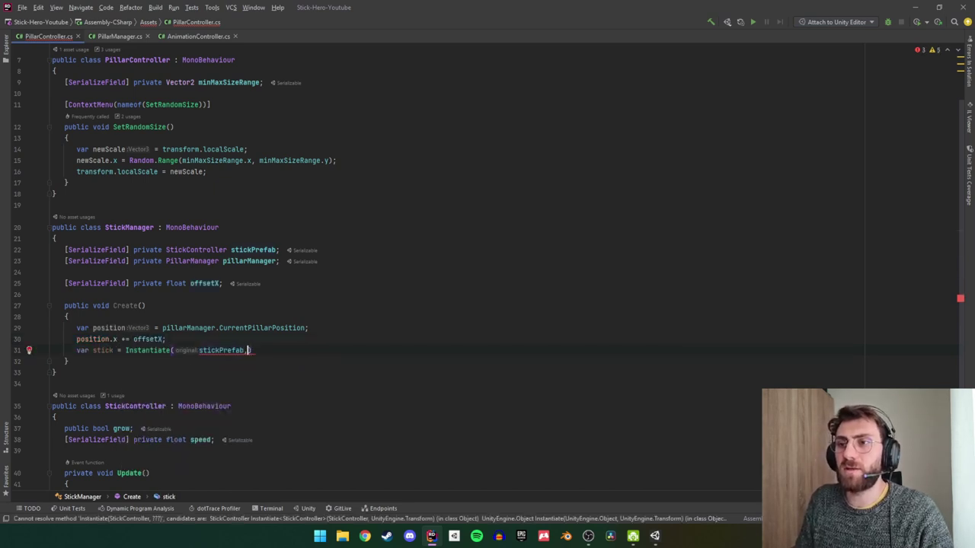
pyautogui.write('pos')
pyautogui.press('Return')
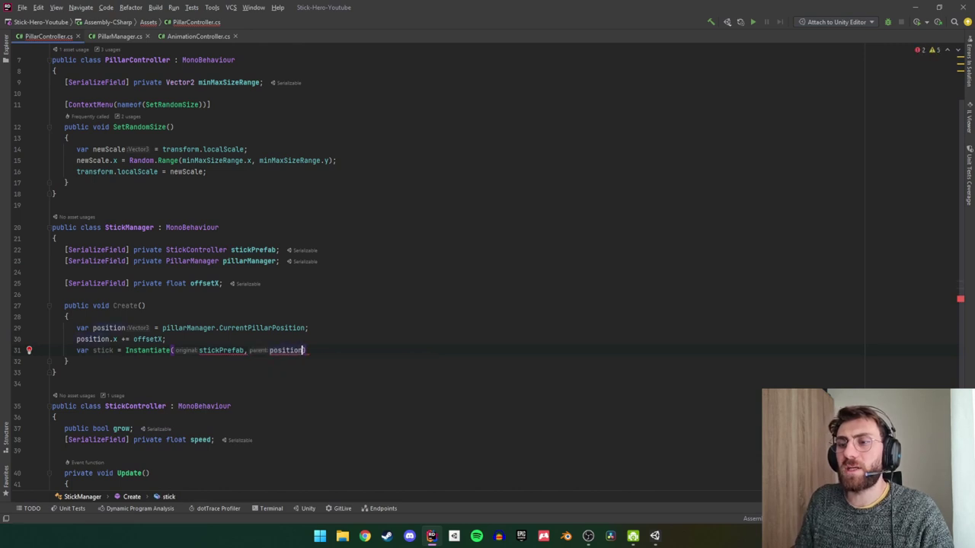
pyautogui.write(',qu')
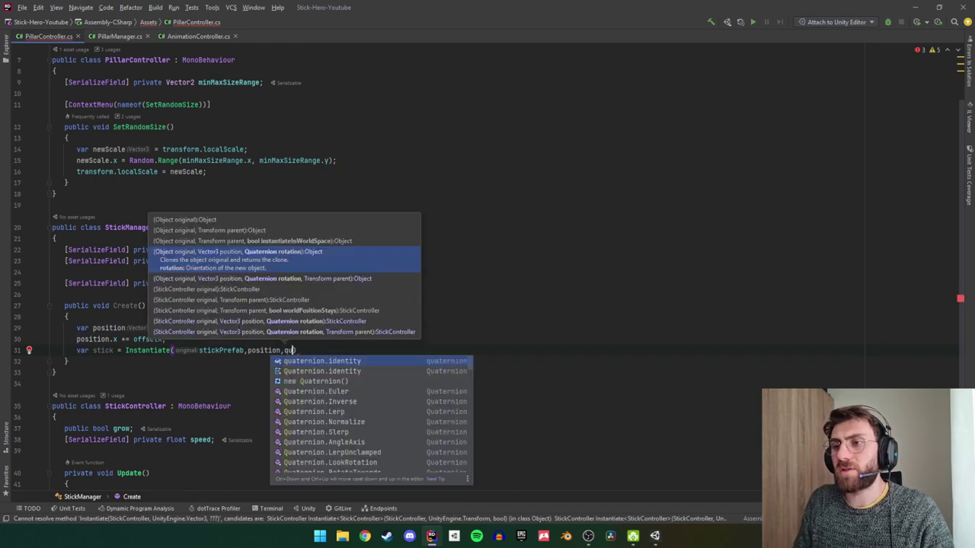
pyautogui.press('Return')
pyautogui.write(';')
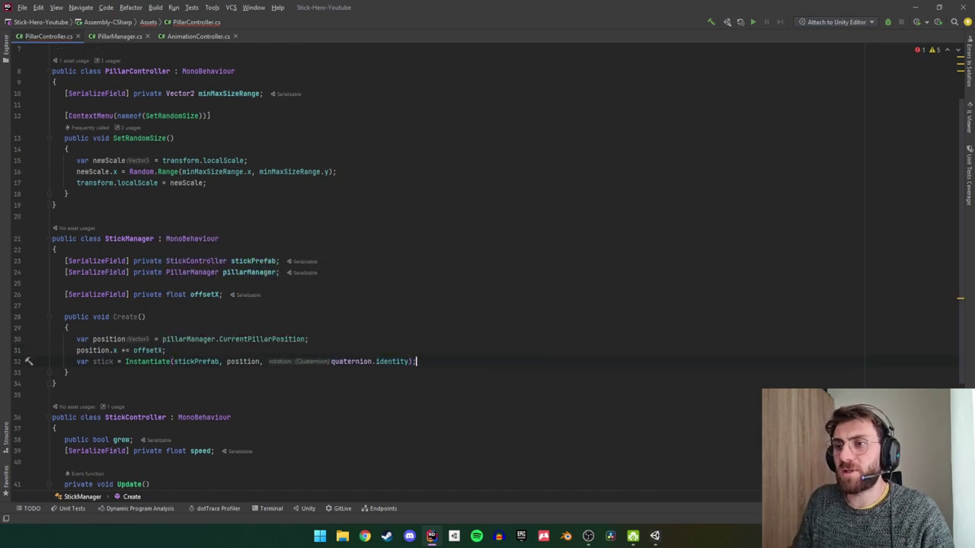
pyautogui.press('Return')
pyautogui.press('BackSpace')
pyautogui.press('Up')
pyautogui.press('Up')
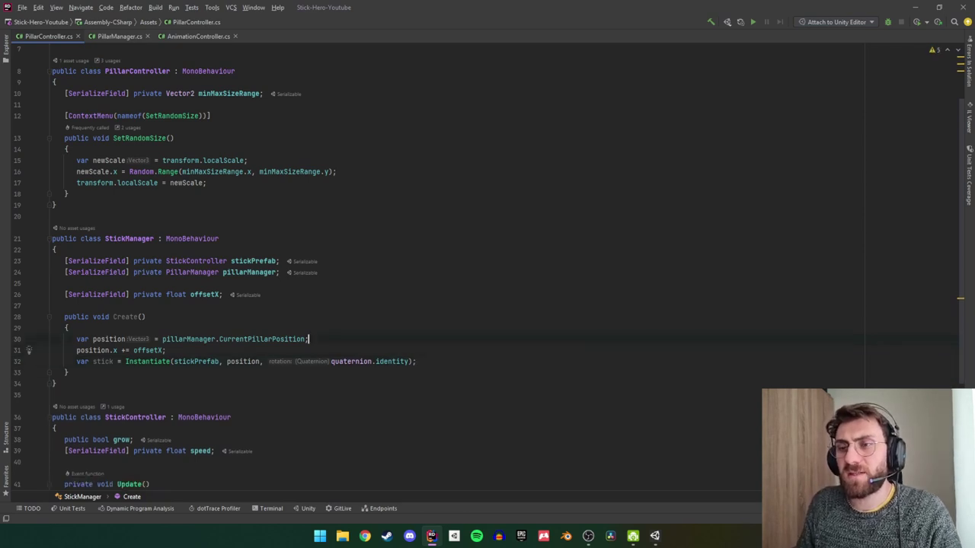
pyautogui.press('Up')
pyautogui.press('Up')
pyautogui.press('Up')
pyautogui.press('Up')
pyautogui.press('Up')
pyautogui.press('Up')
pyautogui.press('Up')
pyautogui.press('Up')
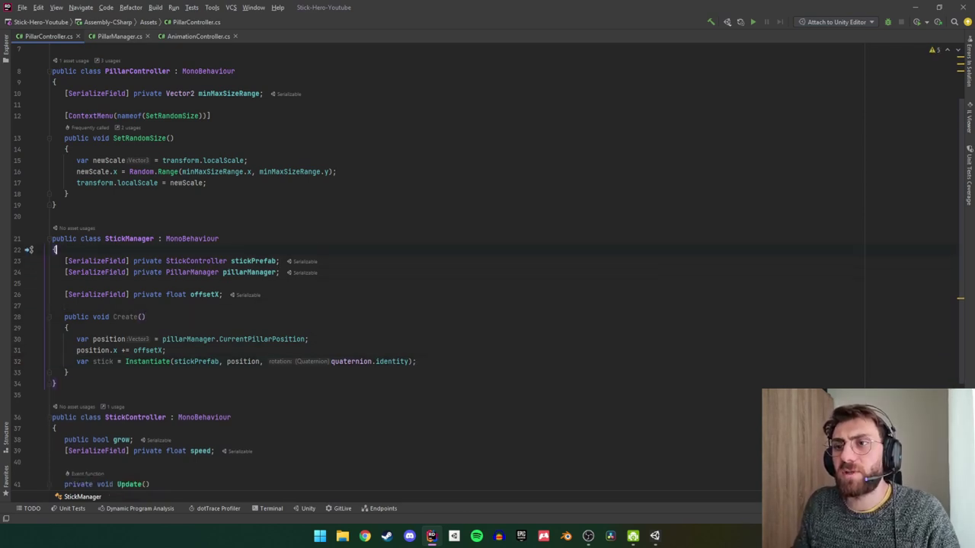
pyautogui.press('Up')
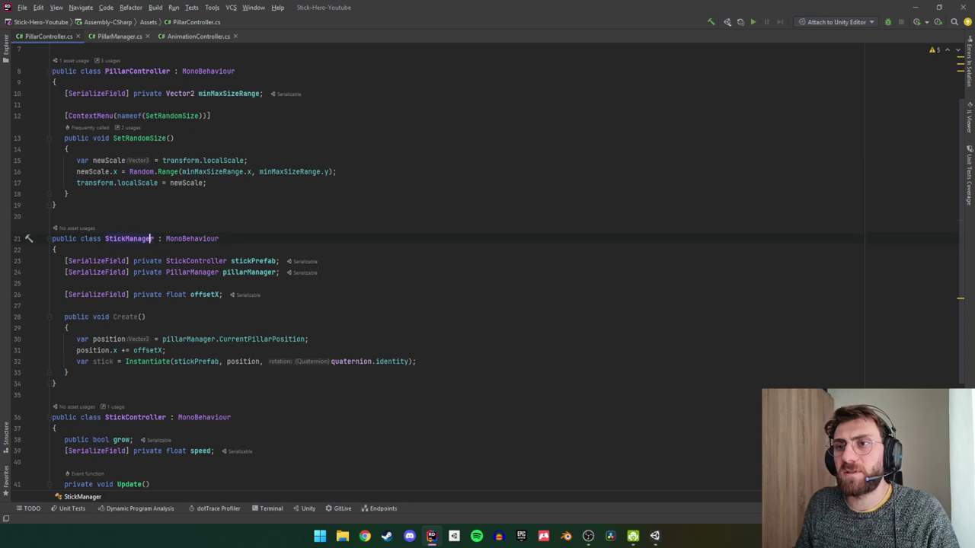
# Move StickManager and StickController into StickManager.cs and StickController.cs, showing StickManager.cs.
pyautogui.hotkey('alt', 'Return')
pyautogui.press('Return')
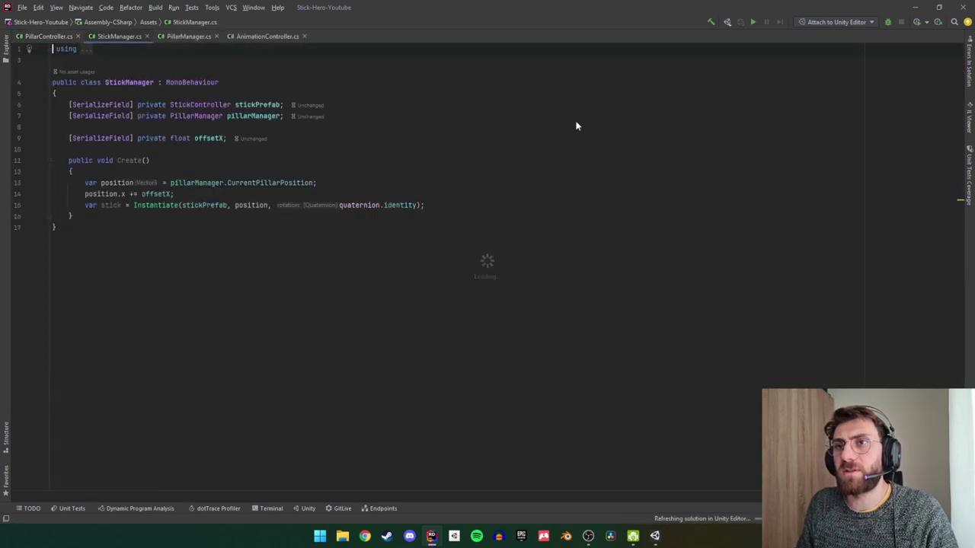
pyautogui.hotkey('ctrl', 'Tab')
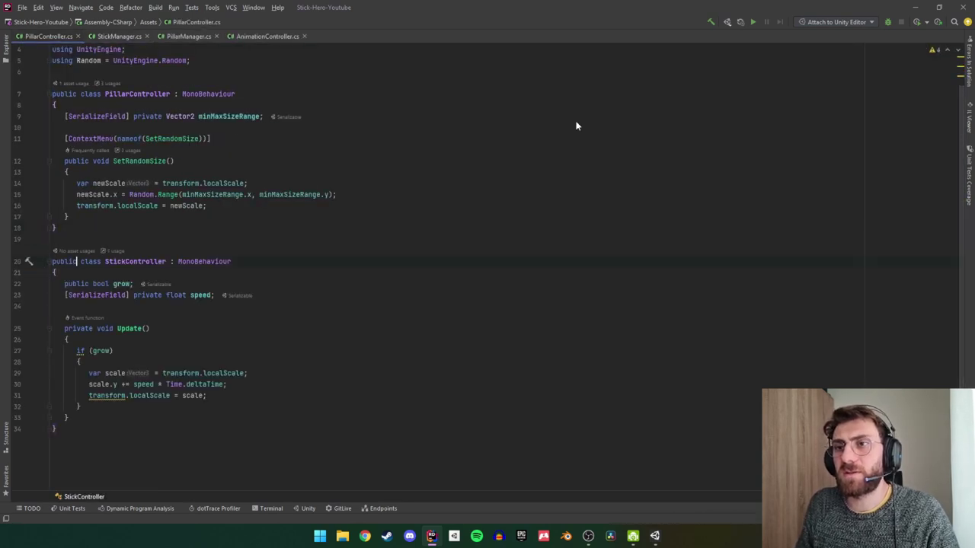
pyautogui.hotkey('alt', 'Return')
pyautogui.press('Return')
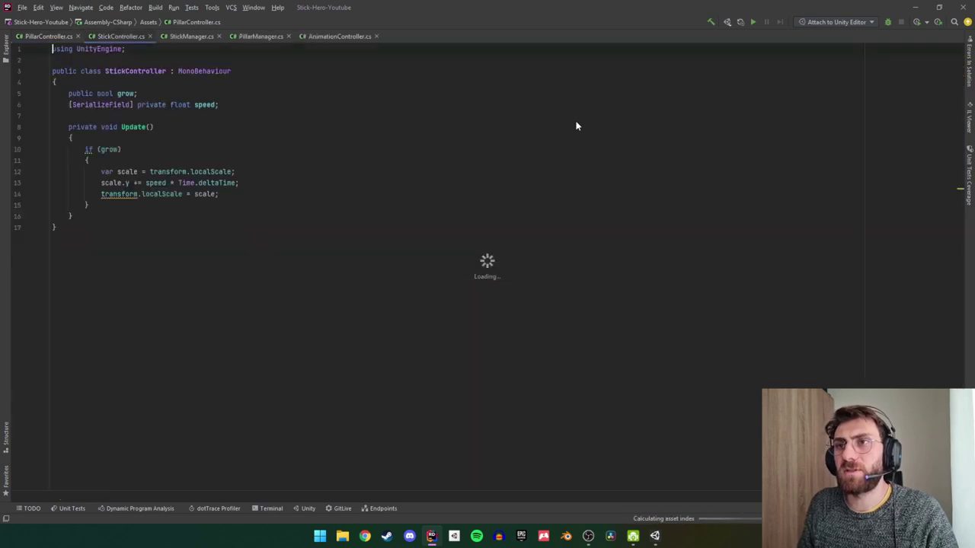
pyautogui.hotkey('ctrl', 'Tab')
pyautogui.hotkey('ctrl', 'Tab')
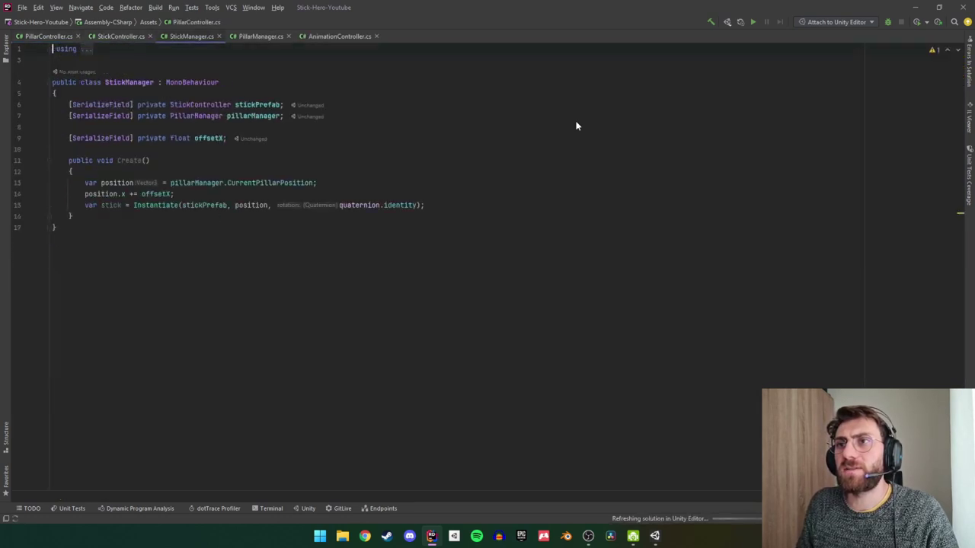
pyautogui.hotkey('alt', 'space')
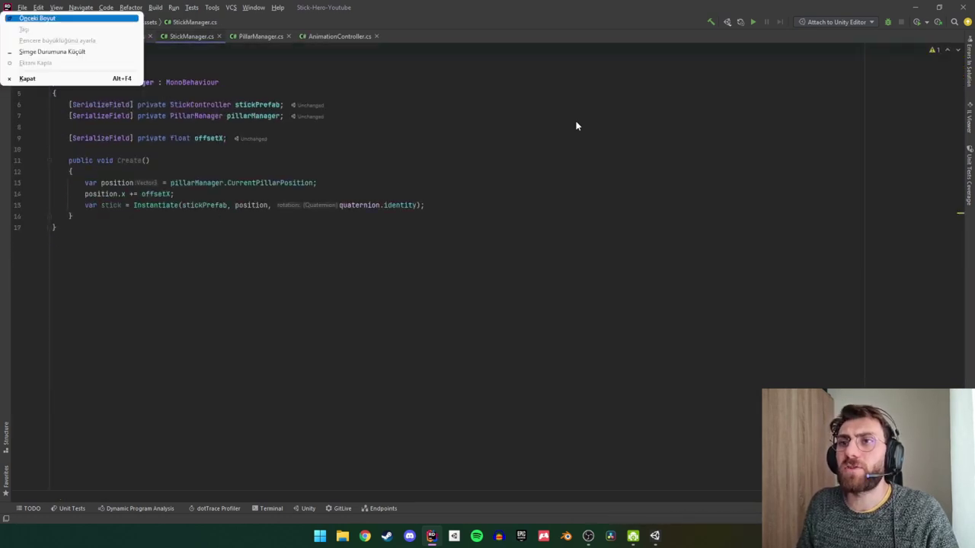
pyautogui.press('Escape')
# Add a Start method in StickManager that calls Create().
pyautogui.press('Return')
pyautogui.press('Return')
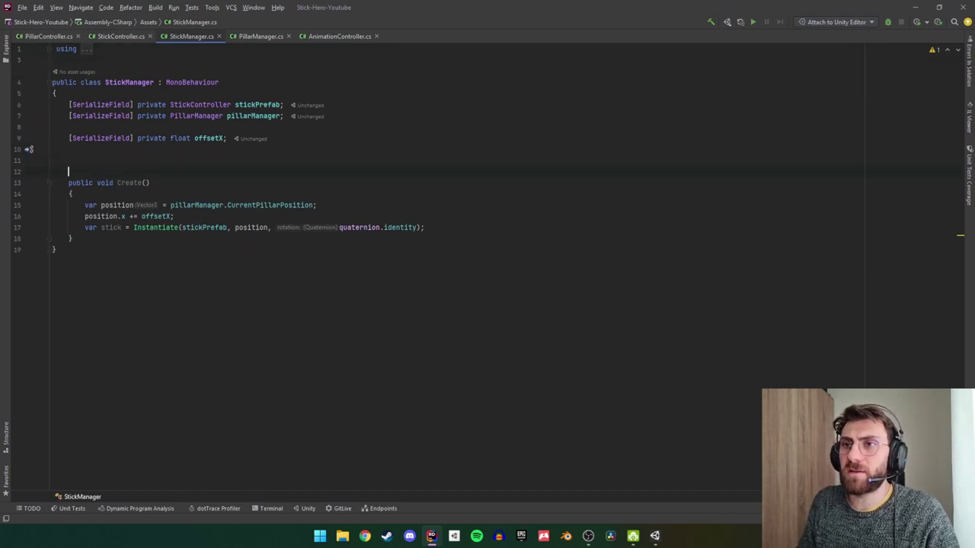
pyautogui.press('Up')
pyautogui.write('Start')
pyautogui.press('Return')
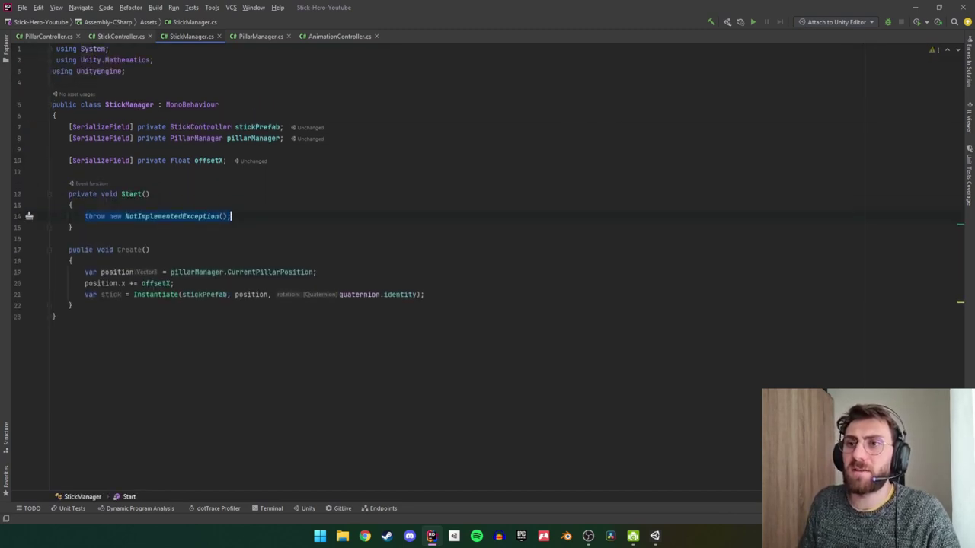
pyautogui.press('BackSpace')
pyautogui.write('Cr')
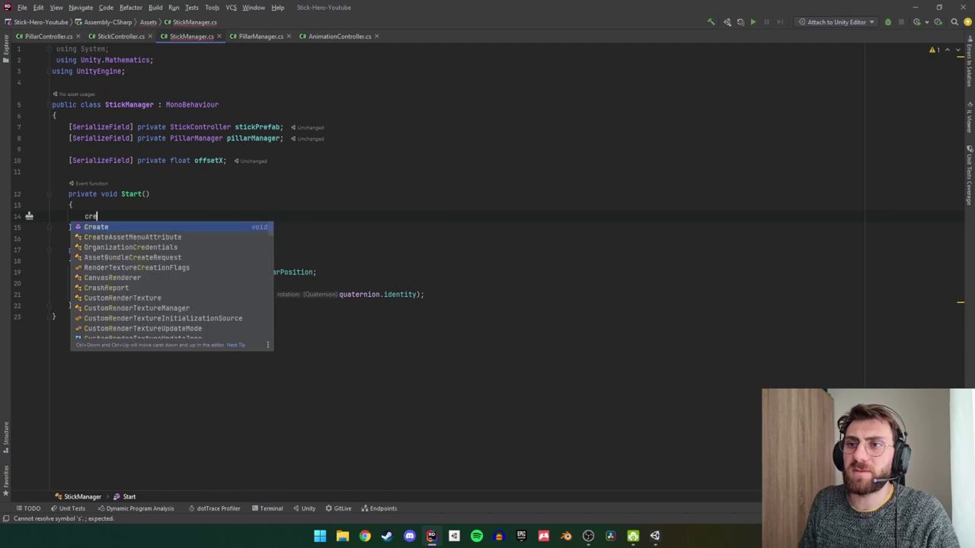
pyautogui.press('Return')
pyautogui.write(';')
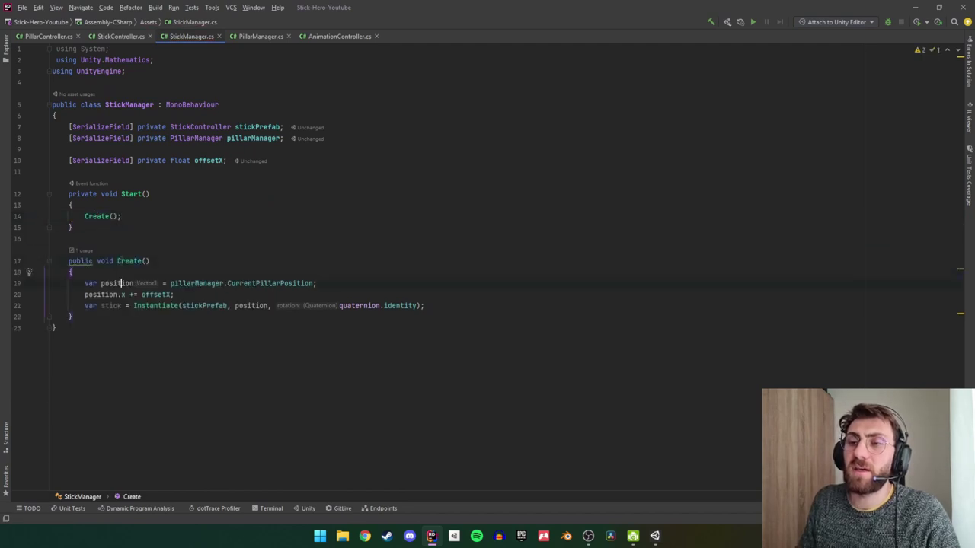
pyautogui.click(72, 316)
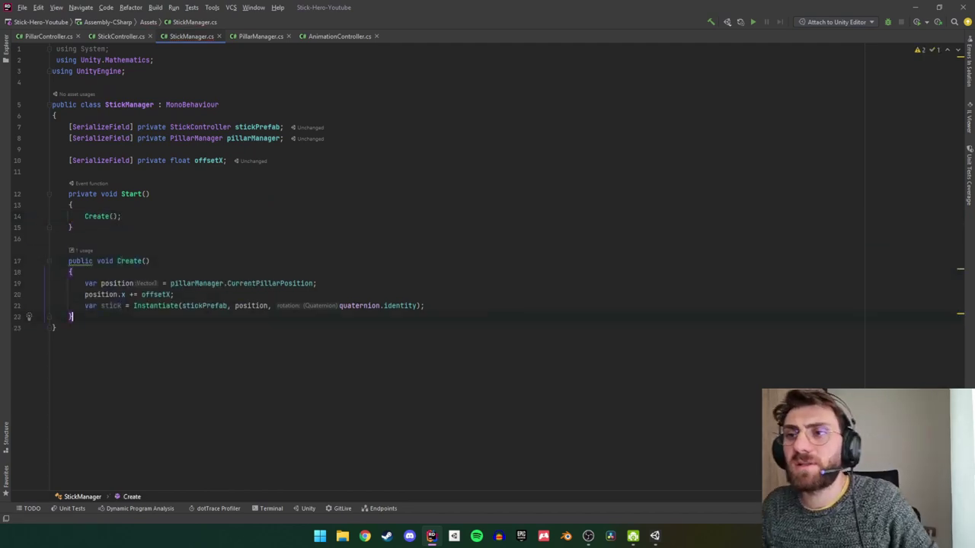
pyautogui.click(122, 306)
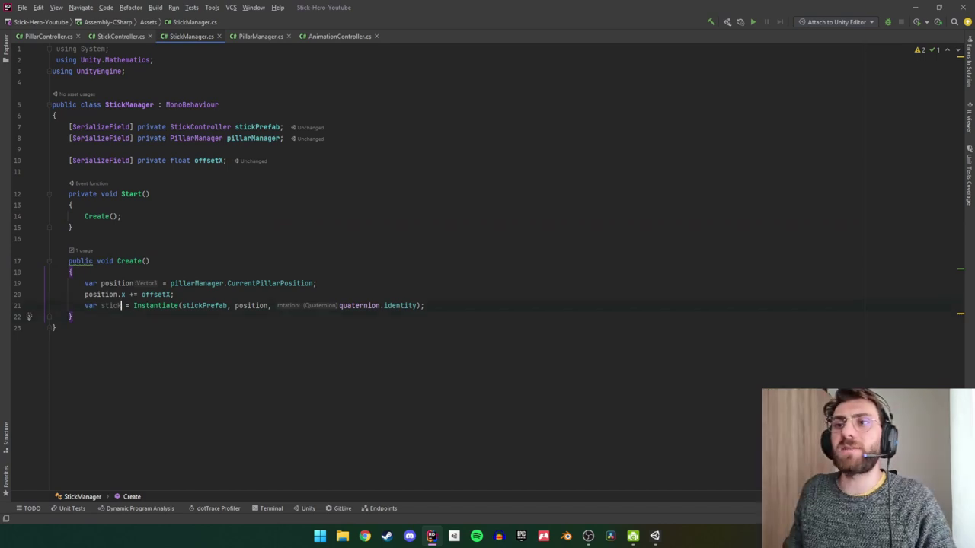
# Declare a private StickController field below offsetX.
pyautogui.click(226, 160)
pyautogui.press('Return')
pyautogui.press('Return')
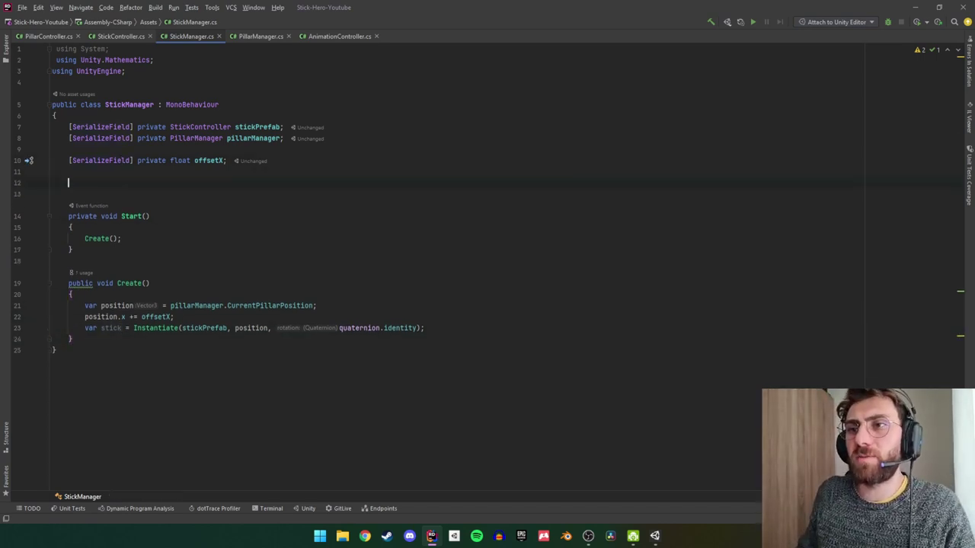
pyautogui.write('pri')
pyautogui.press('Return')
pyautogui.write('private s')
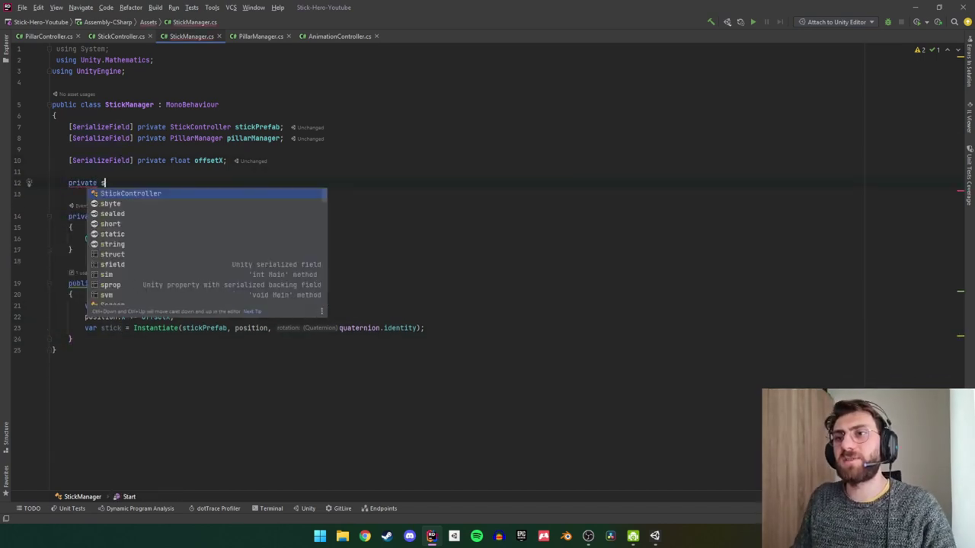
pyautogui.press('Return')
pyautogui.write('_cur')
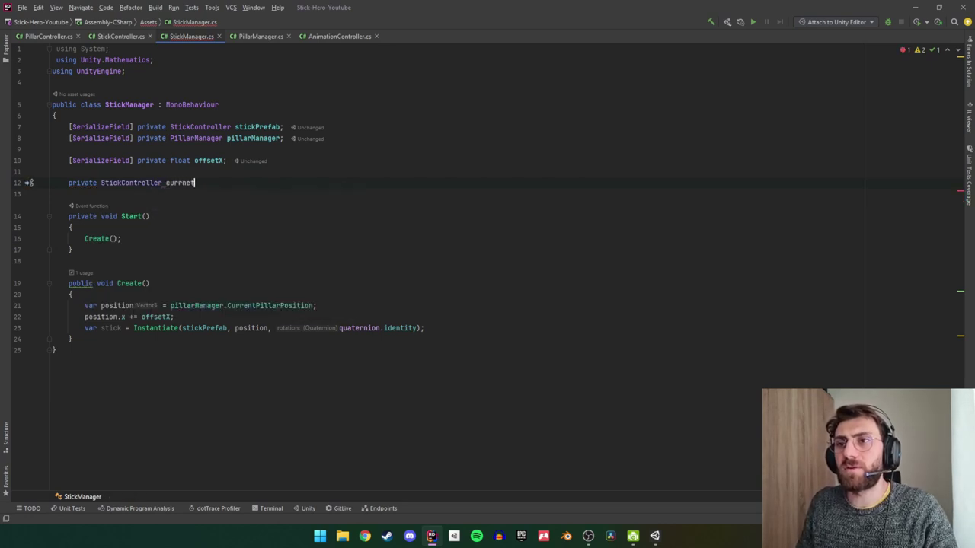
pyautogui.write('nt;')
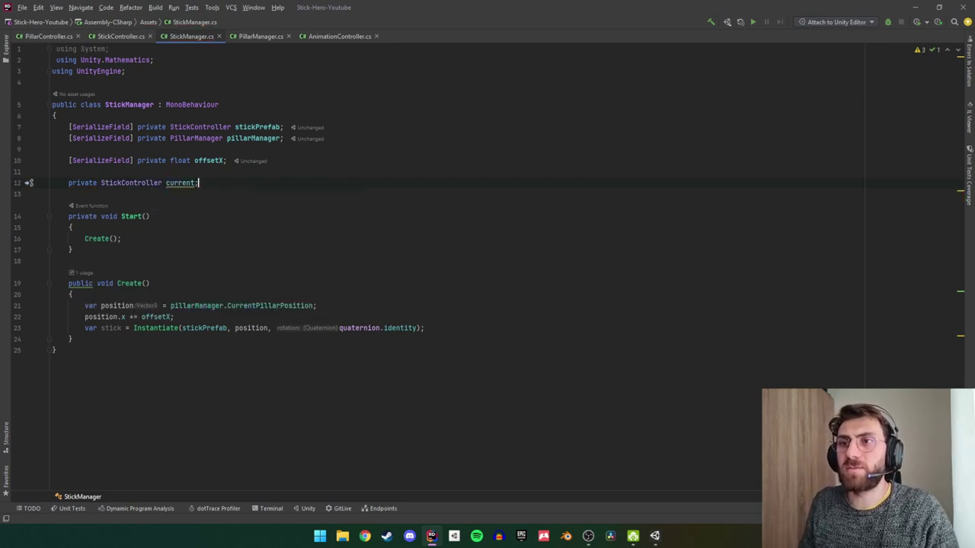
# In Create, assign the instantiated stick to the new field.
pyautogui.click(425, 327)
pyautogui.write('c')
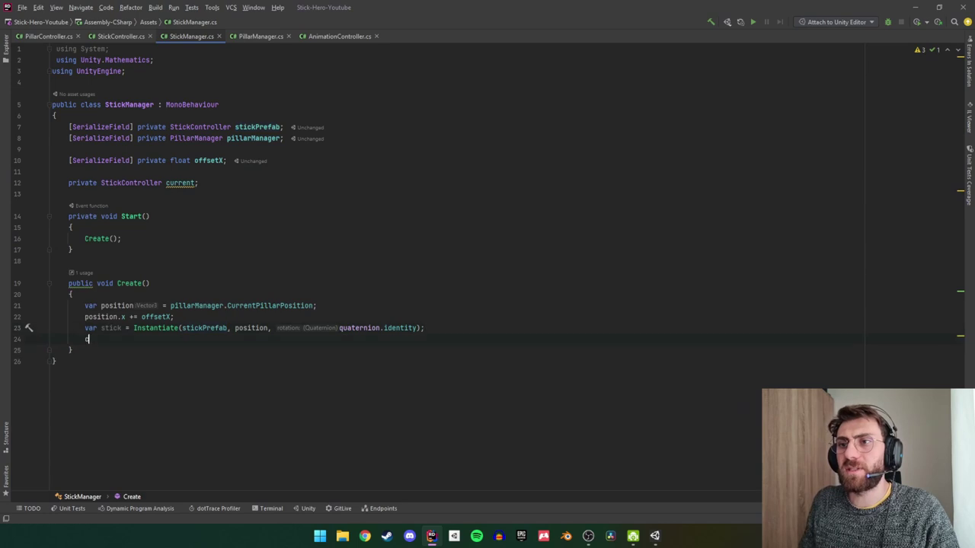
pyautogui.write('urrent = s')
pyautogui.press('BackSpace')
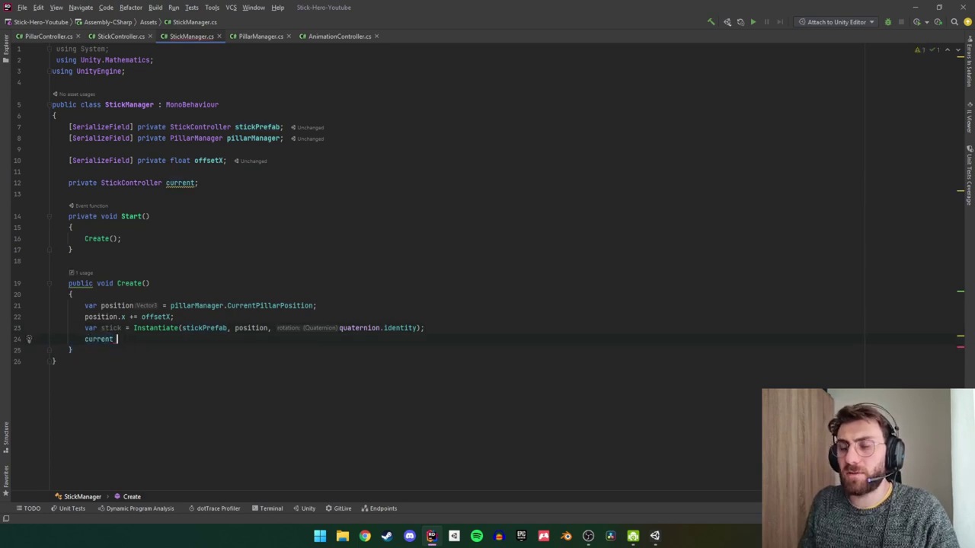
pyautogui.write('=s')
pyautogui.press('Down')
pyautogui.press('Return')
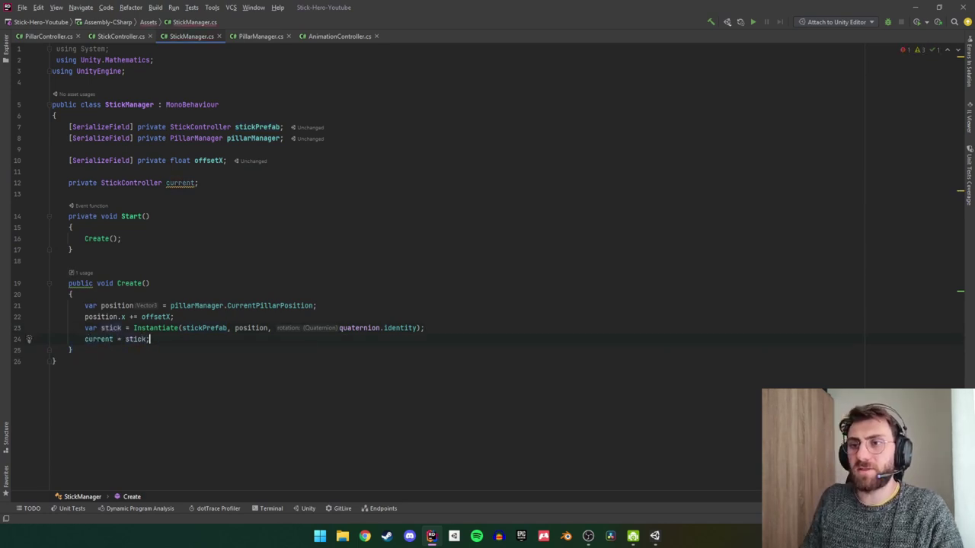
pyautogui.write(';')
# Make the Create method private using the Alt+Enter quick fix.
pyautogui.click(67, 283)
pyautogui.hotkey('alt', 'Return')
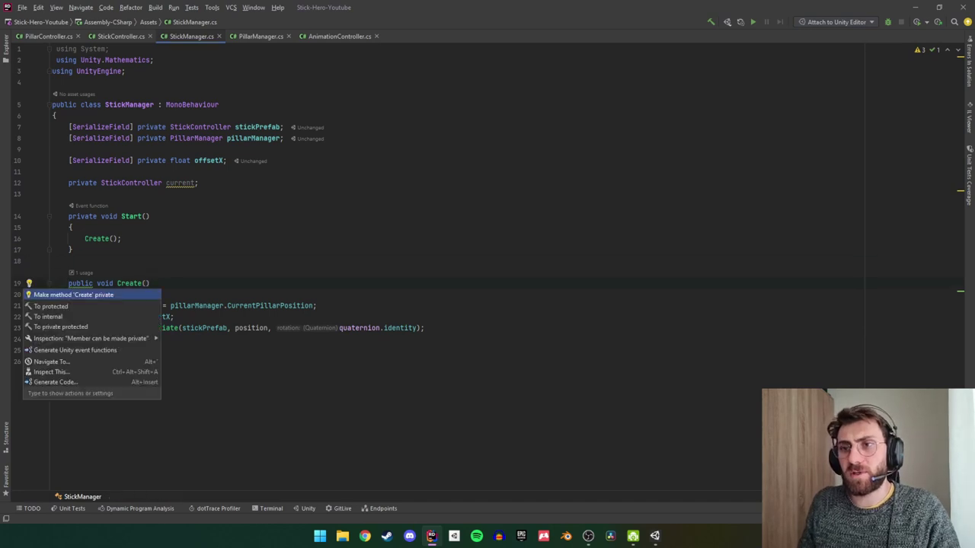
pyautogui.press('Return')
pyautogui.hotkey('ctrl', 'z')
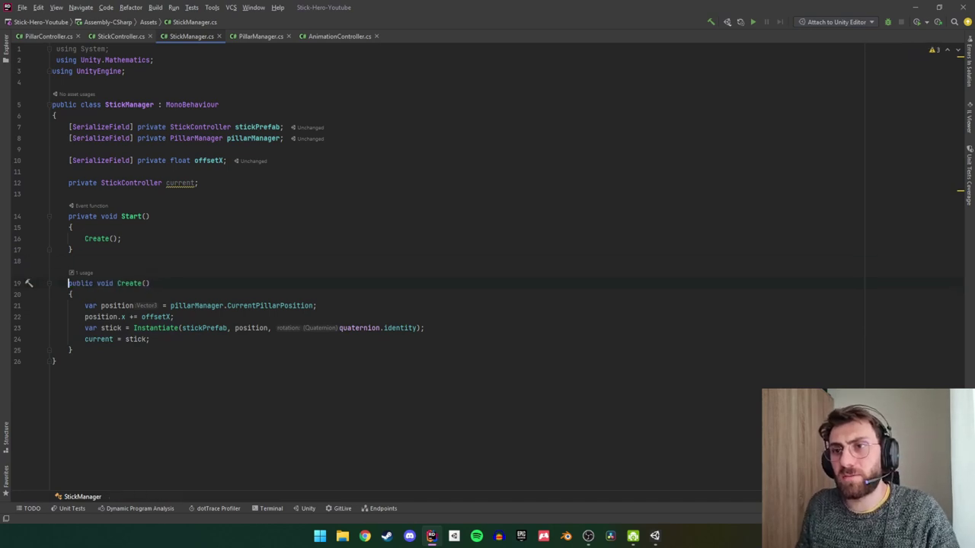
pyautogui.hotkey('alt', 'Return')
pyautogui.press('Return')
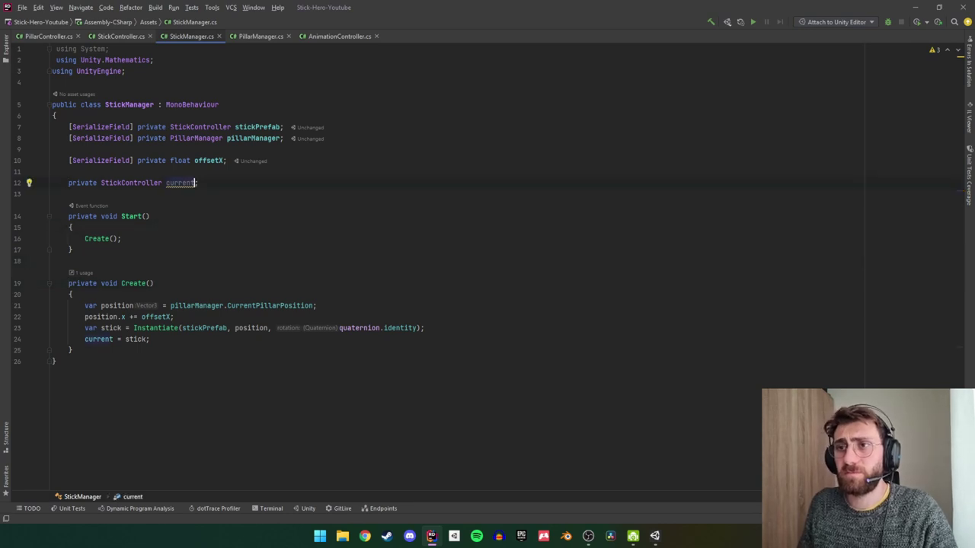
# Rename the field to _current everywhere and add space below Create for a new method.
pyautogui.hotkey('alt', 'Return')
pyautogui.press('Return')
pyautogui.press('Down')
pyautogui.press('Down')
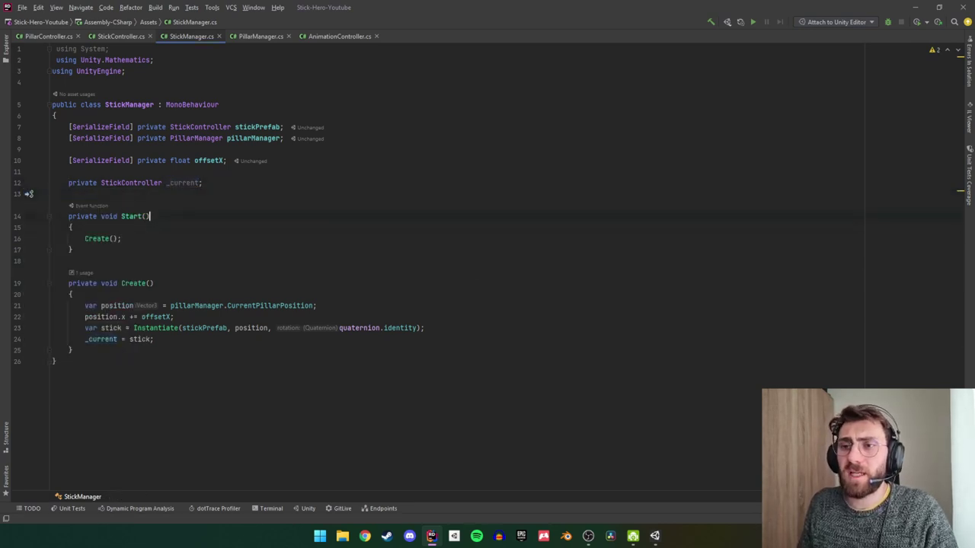
pyautogui.press('Down')
pyautogui.press('Return')
pyautogui.press('Return')
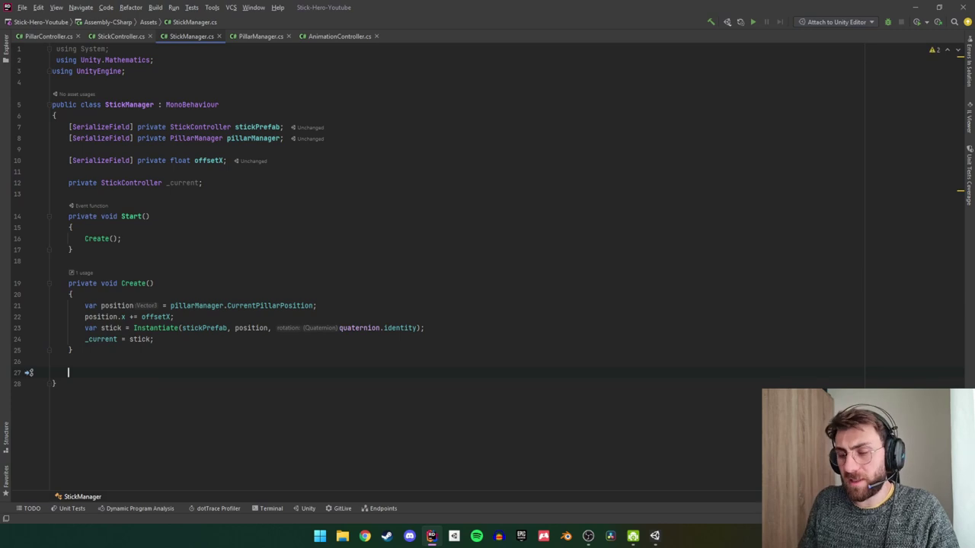
# Add empty public OnPointerDown() and OnPointerUp() methods to StickManager.
pyautogui.write('pub')
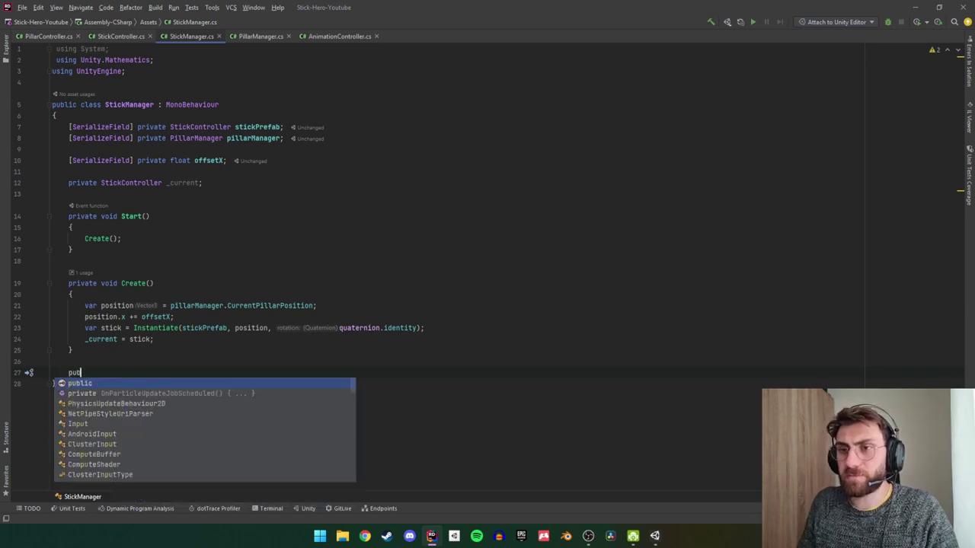
pyautogui.write('lic void ')
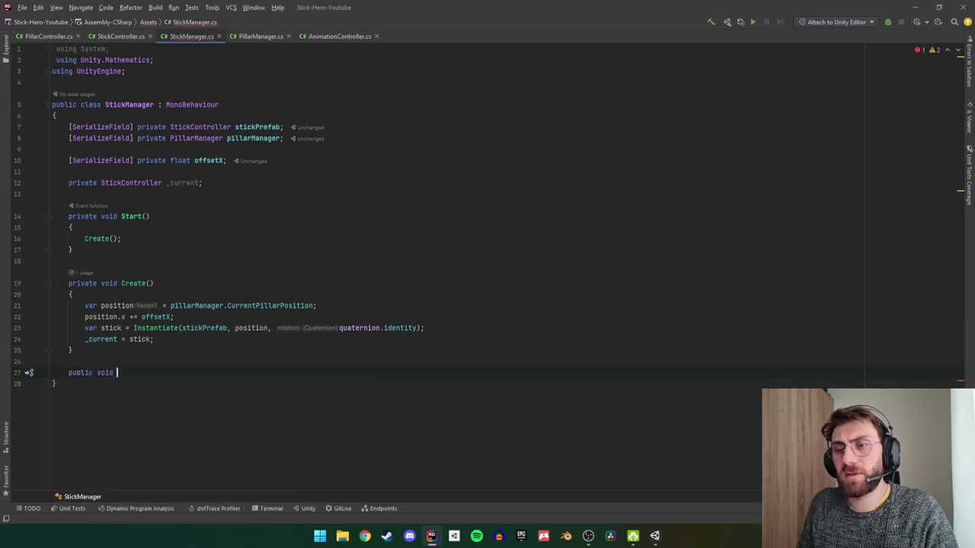
pyautogui.write('Onm')
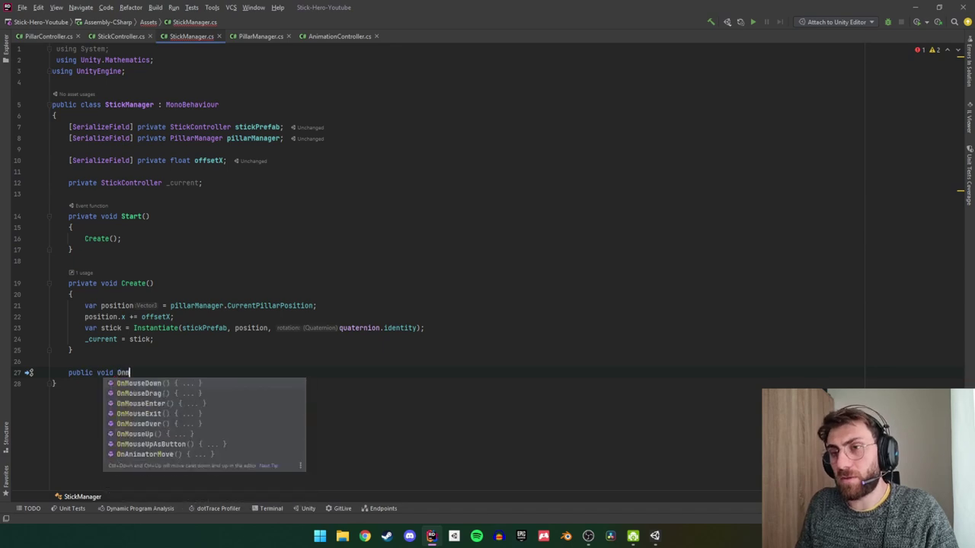
pyautogui.write('Pointer')
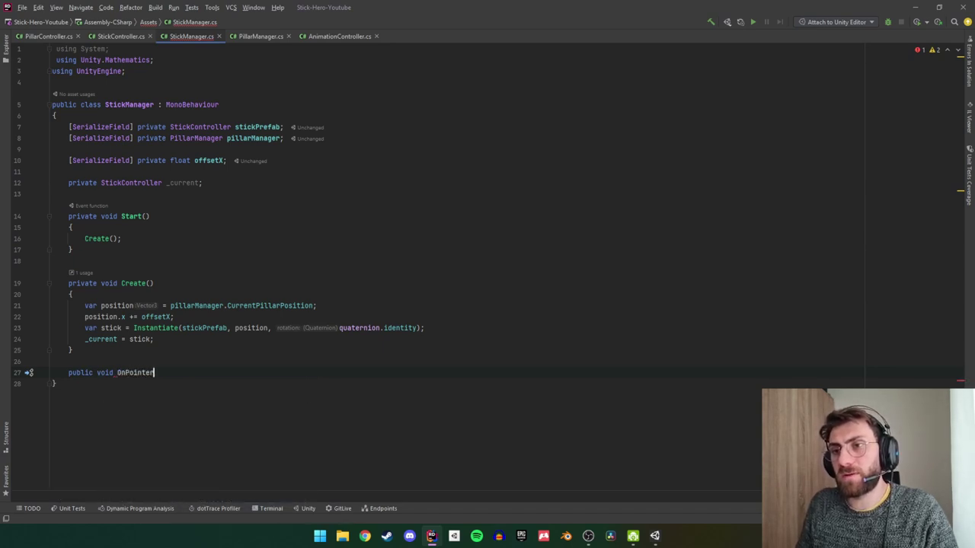
pyautogui.write('Down(')
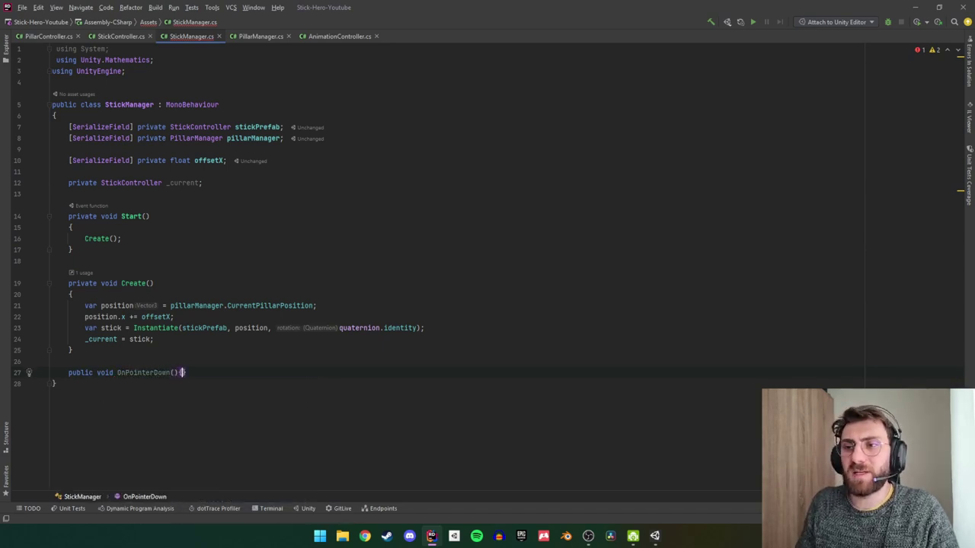
pyautogui.press('Return')
pyautogui.write('{')
pyautogui.press('Return')
pyautogui.press('Return')
pyautogui.write('}')
pyautogui.press('Return')
pyautogui.press('Return')
pyautogui.write('public vo')
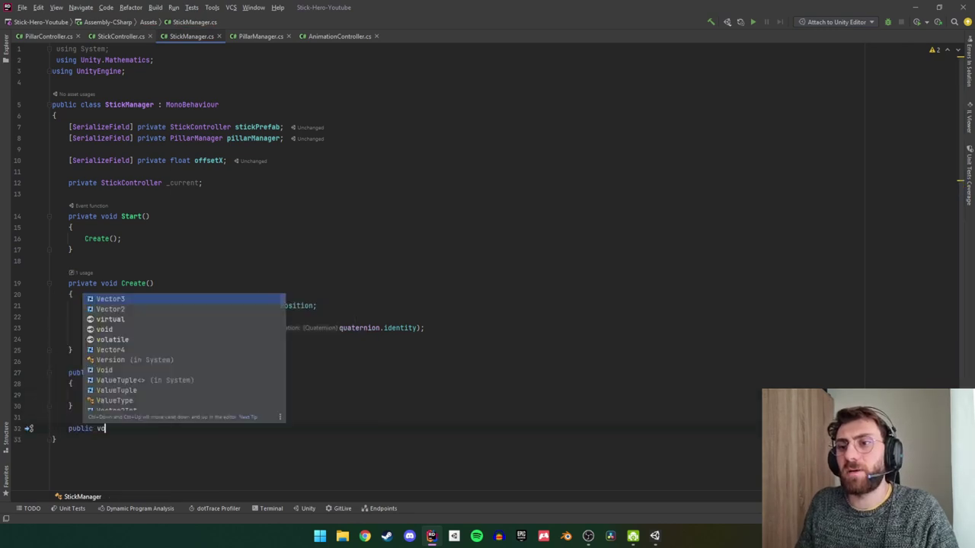
pyautogui.write('id OnPo')
pyautogui.press('BackSpace')
pyautogui.press('BackSpace')
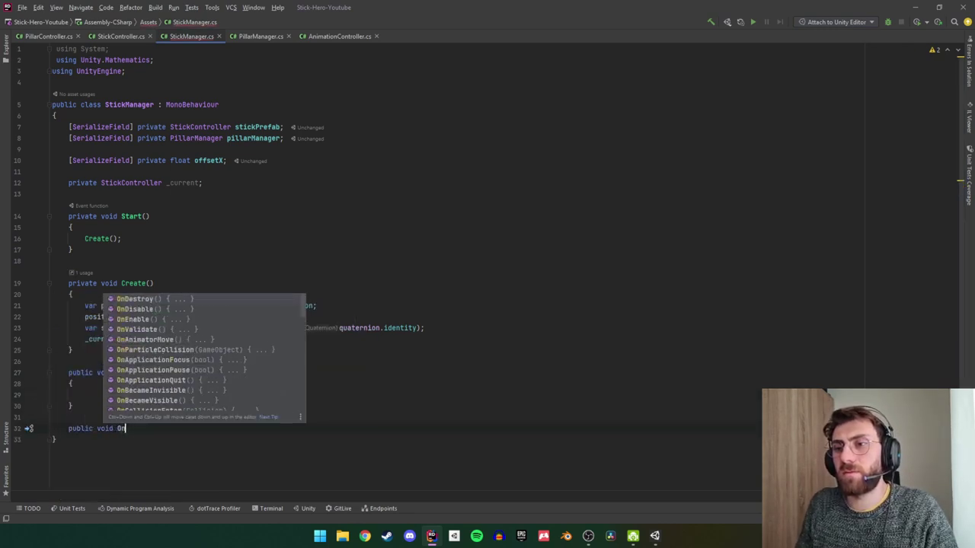
pyautogui.write('PointerU')
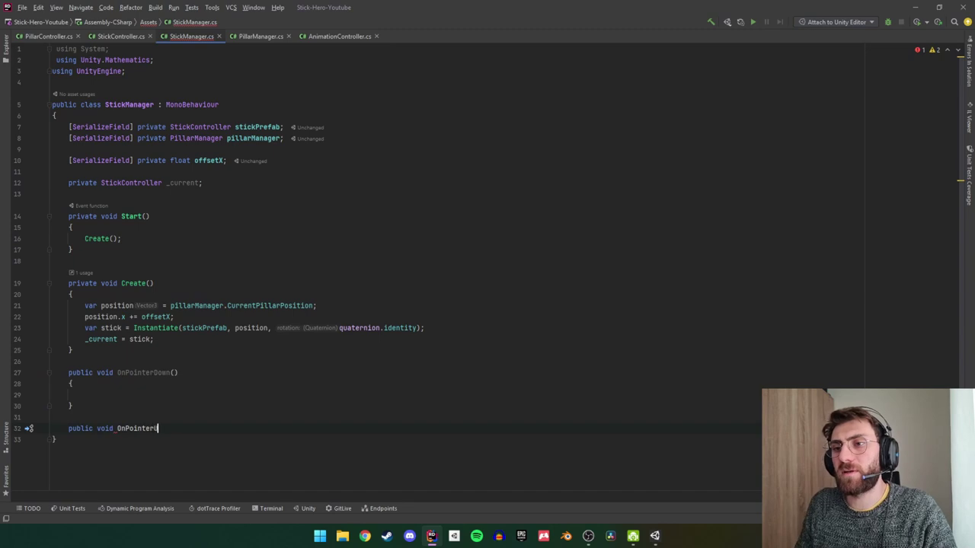
pyautogui.write('p()')
pyautogui.press('Return')
pyautogui.write('{')
pyautogui.press('Return')
# Make OnPointerDown set _current.grow = true.
pyautogui.click(84, 394)
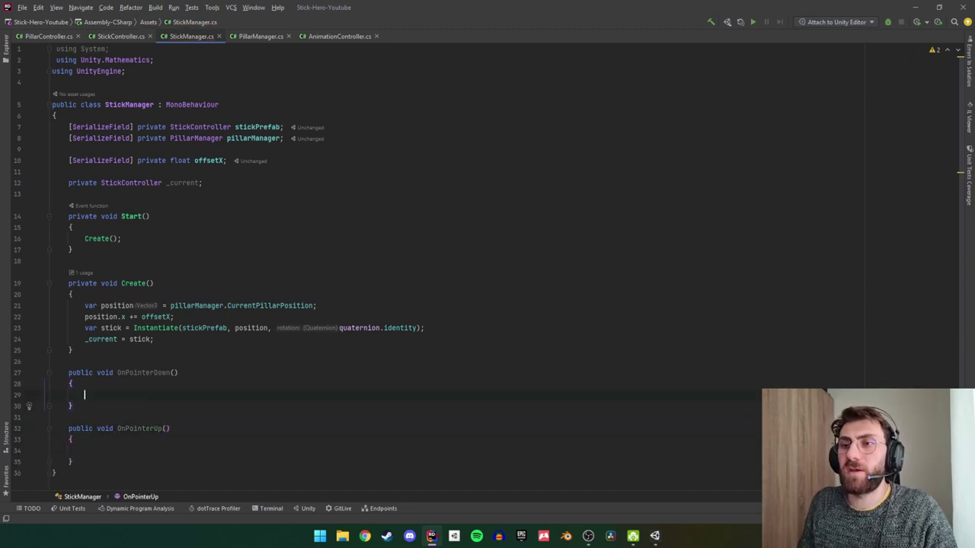
pyautogui.write('_current.')
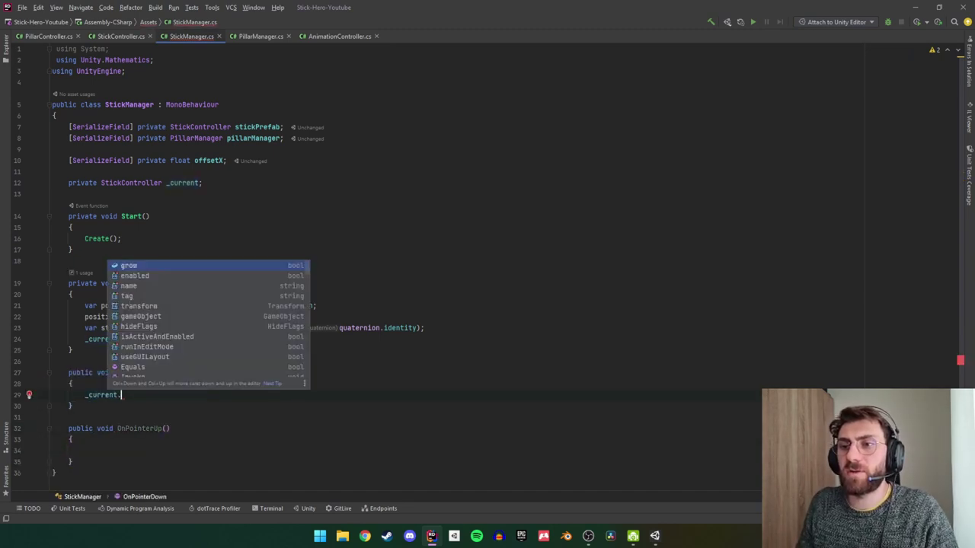
pyautogui.press('Return')
pyautogui.write('= tr')
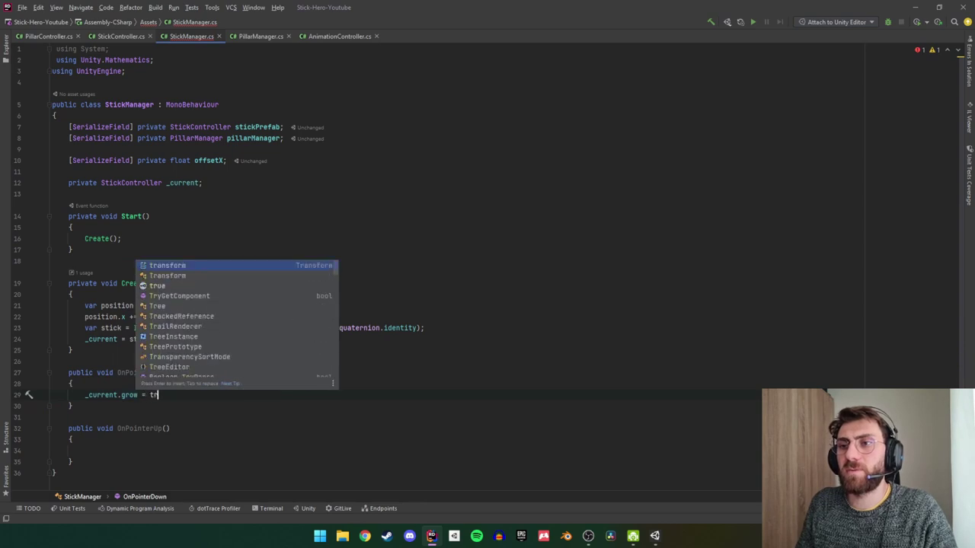
pyautogui.press('Return')
pyautogui.write(';')
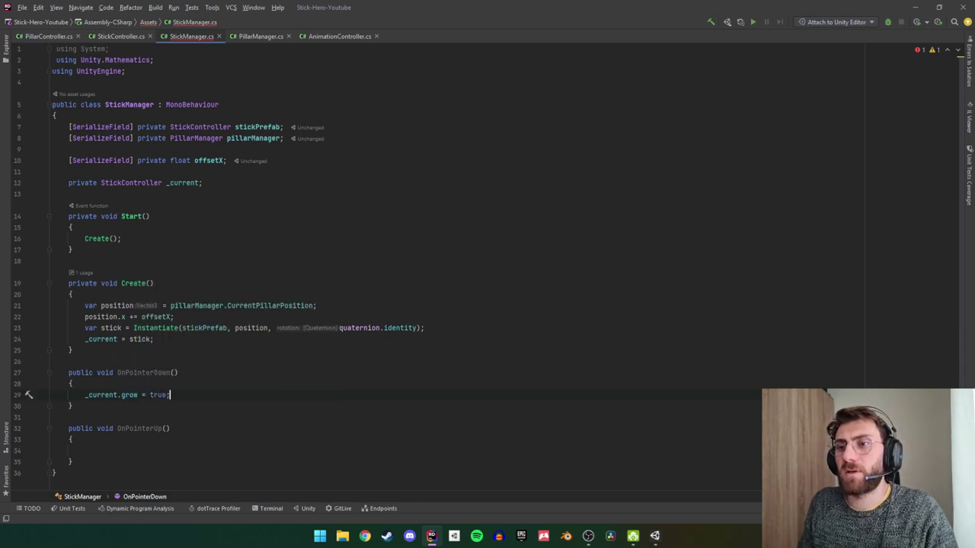
# Make OnPointerUp set _current.grow = false, then bring Unity to the front.
pyautogui.hotkey('shift', 'Home')
pyautogui.hotkey('ctrl', 'c')
pyautogui.press('Down')
pyautogui.hotkey('ctrl', 'v')
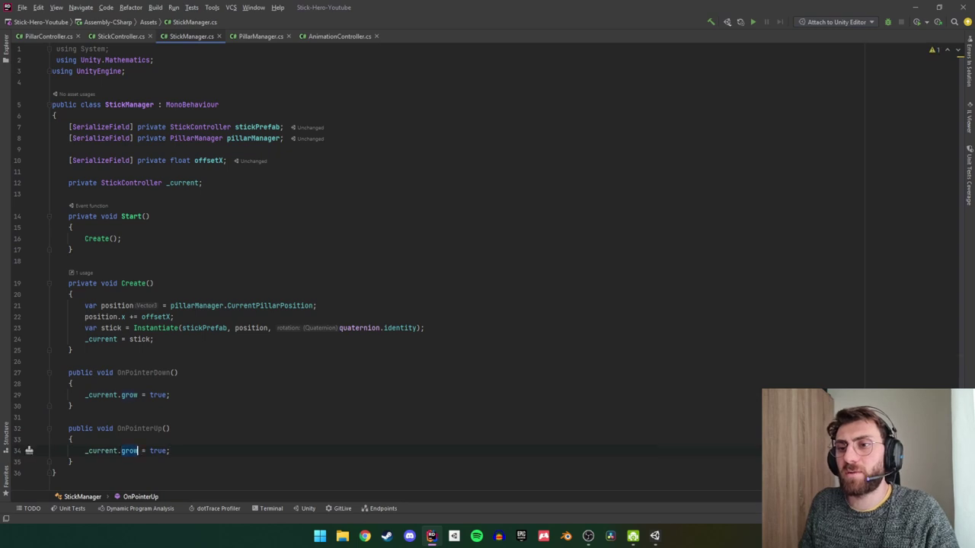
pyautogui.doubleClick(157, 451)
pyautogui.write('fal')
pyautogui.press('Return')
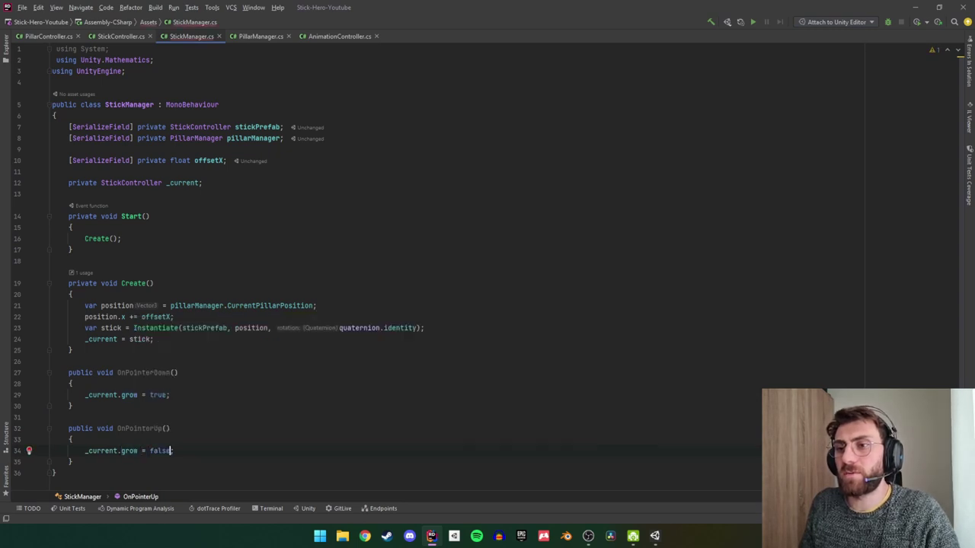
pyautogui.hotkey('ctrl', 'k')
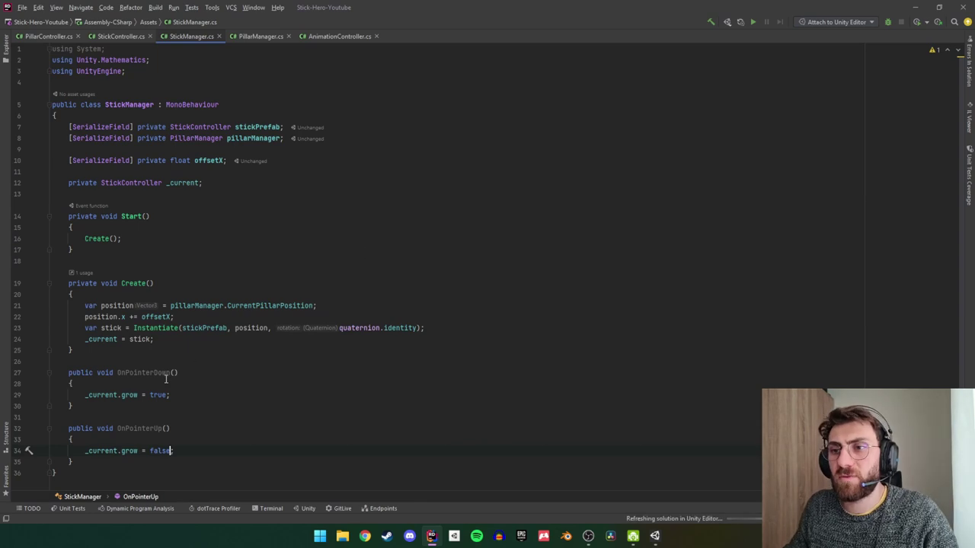
pyautogui.click(157, 372)
pyautogui.click(141, 428)
# Return to Unity so the scripts reload, and clear the console.
pyautogui.click(917, 6)
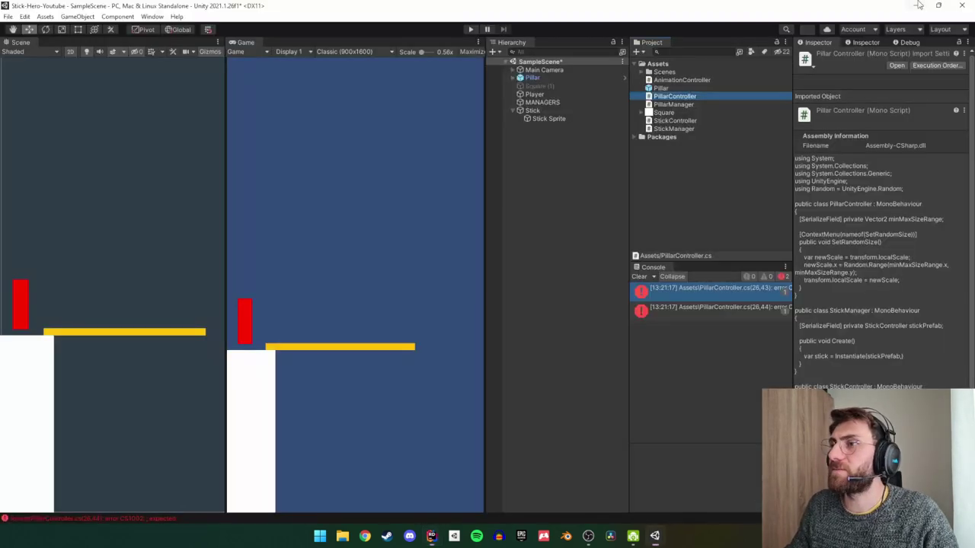
pyautogui.click(638, 277)
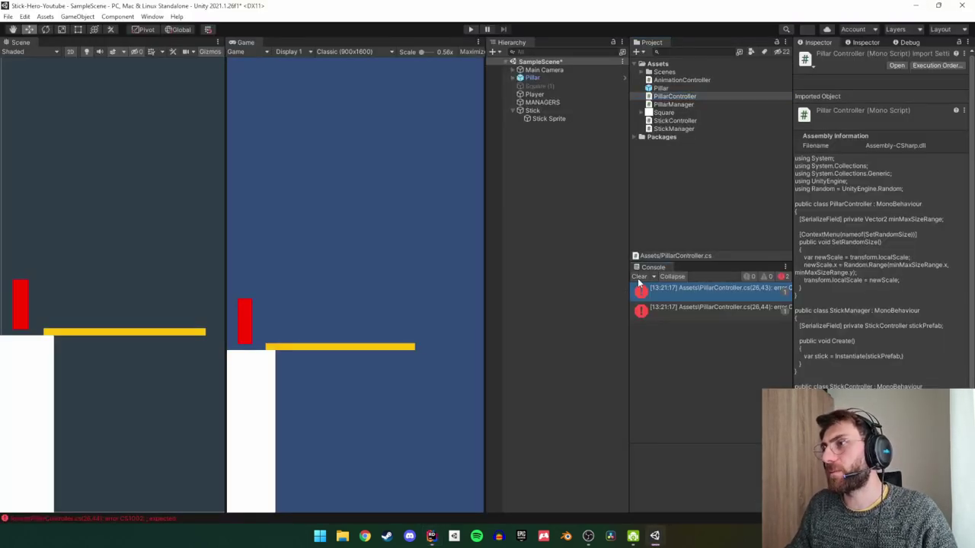
pyautogui.click(431, 537)
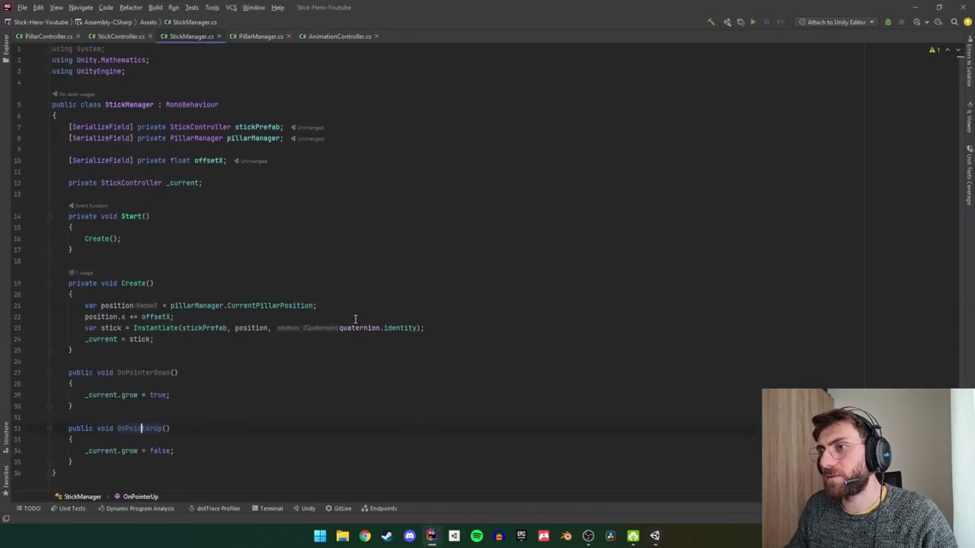
pyautogui.click(353, 306)
pyautogui.hotkey('alt', 'Tab')
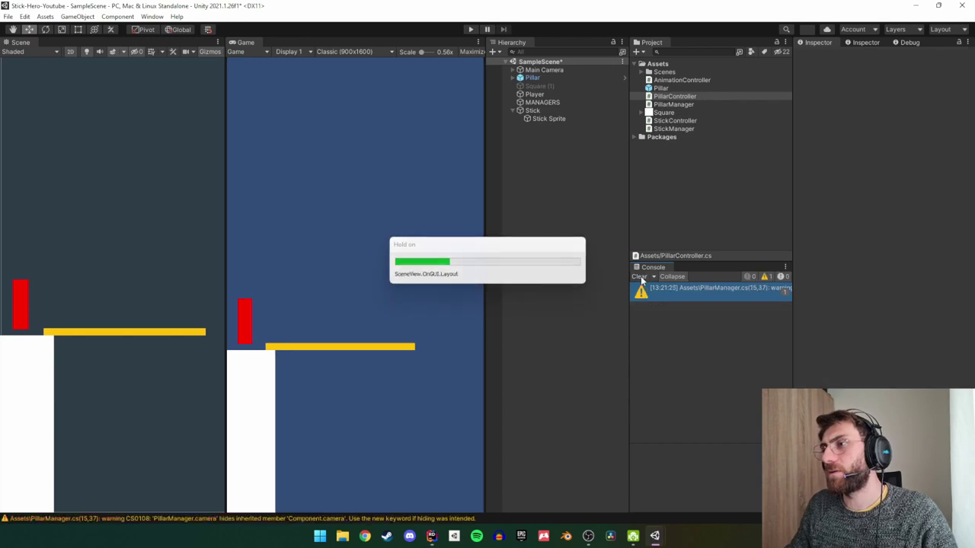
pyautogui.click(641, 276)
# Add the Stick Manager script to the MANAGERS object.
pyautogui.click(542, 102)
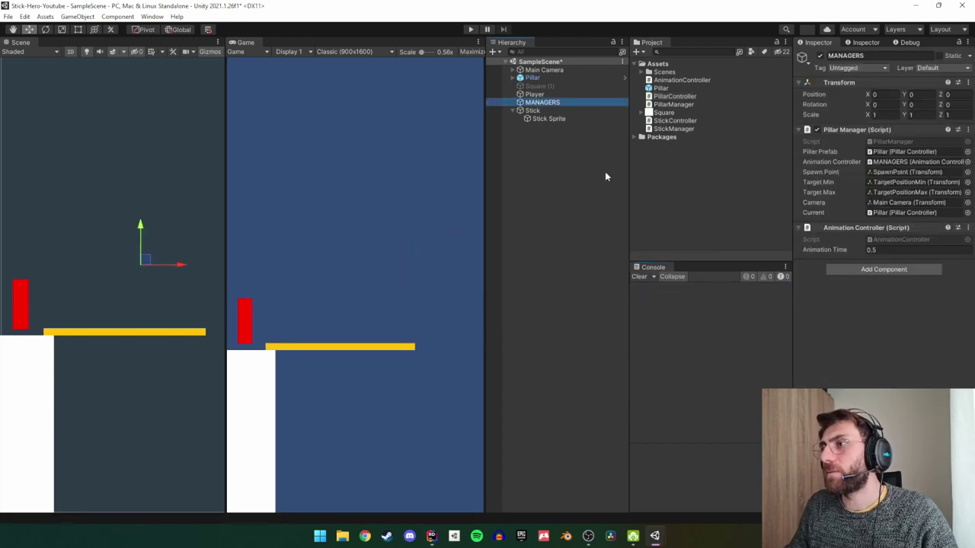
pyautogui.click(853, 268)
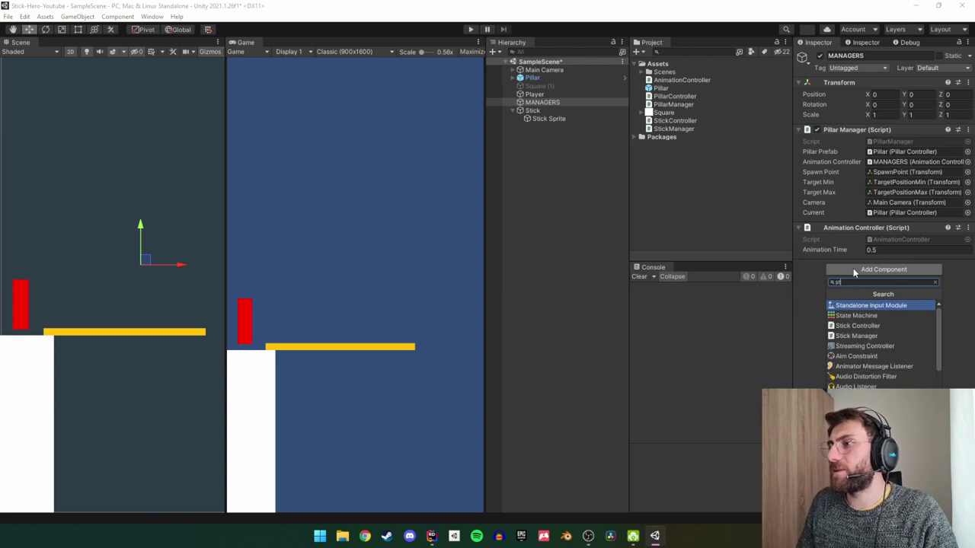
pyautogui.write('sti')
pyautogui.press('Down')
pyautogui.press('Return')
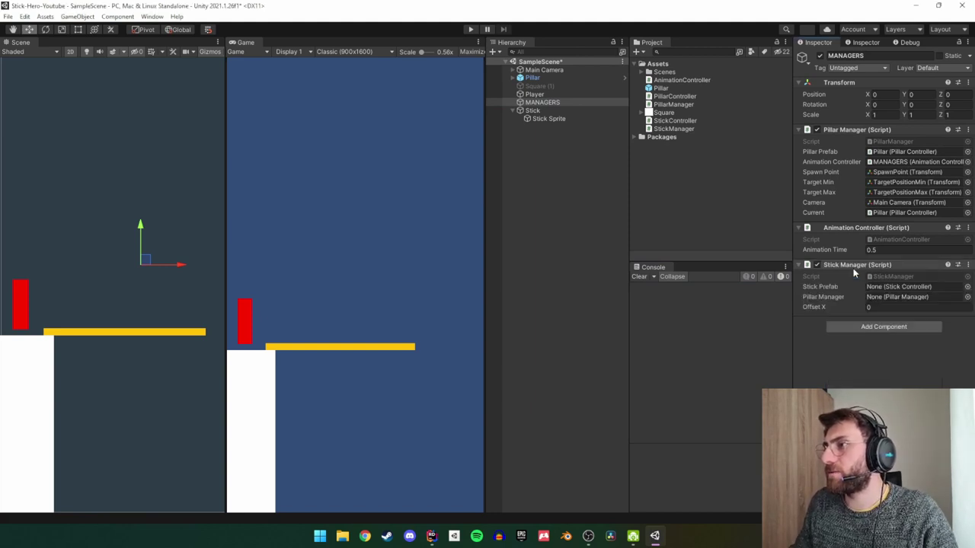
# Set the Stick's Scale Y, Rotation Z and Position X and Y to 0.
pyautogui.click(531, 111)
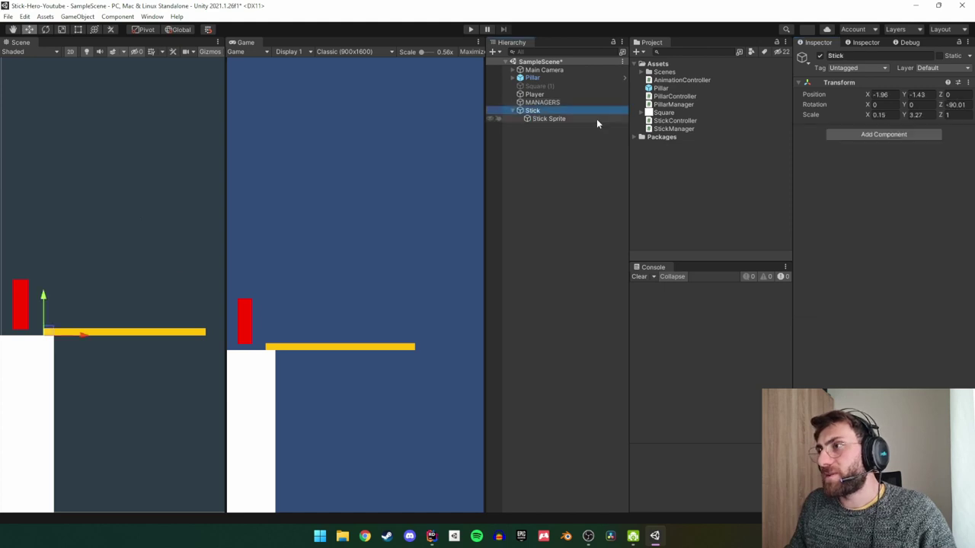
pyautogui.click(921, 114)
pyautogui.write('0')
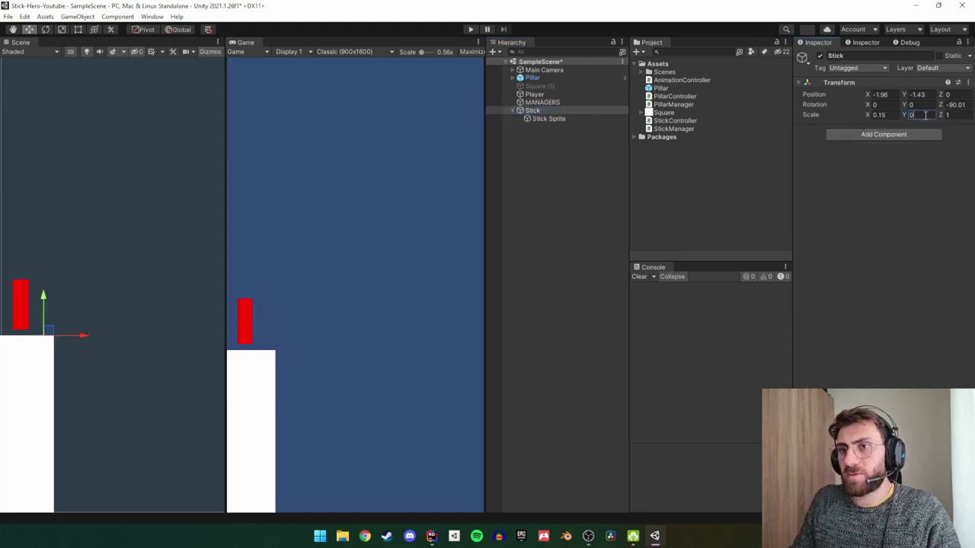
pyautogui.click(956, 104)
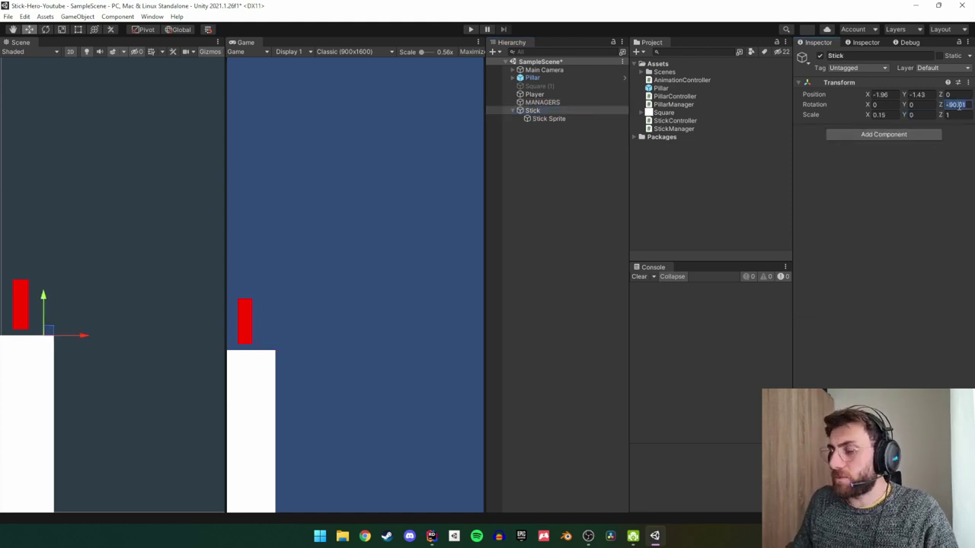
pyautogui.write('0')
pyautogui.click(896, 94)
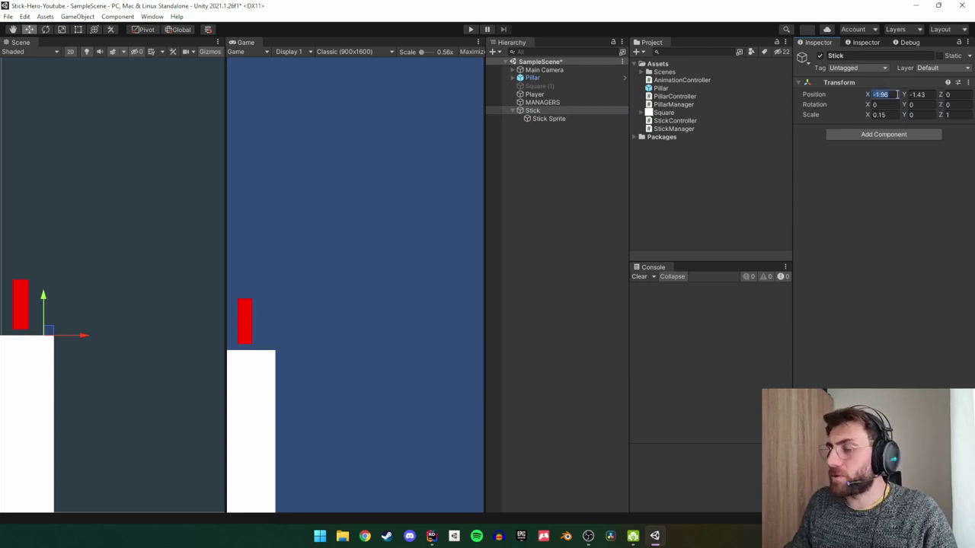
pyautogui.write('0')
pyautogui.press('Tab')
pyautogui.write('0')
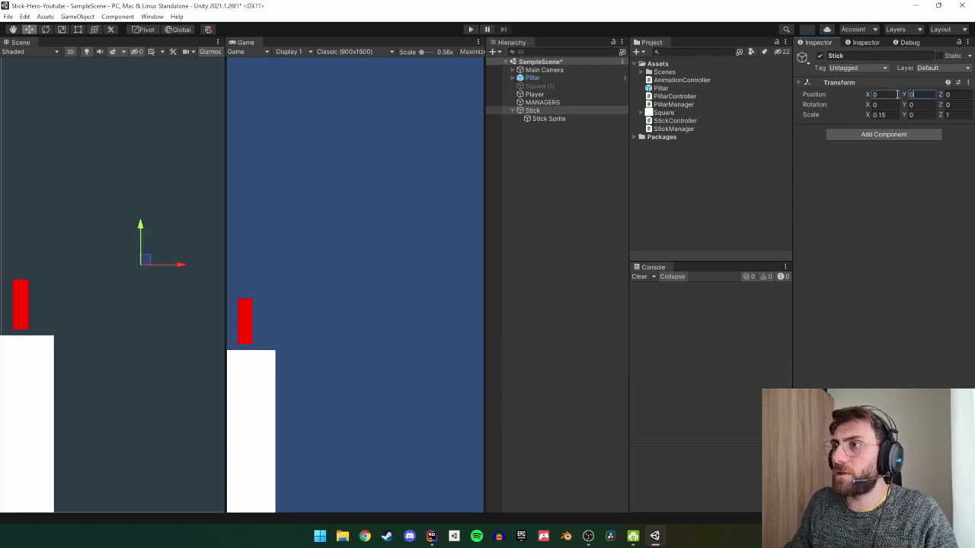
# Add a Stick Controller component to Stick with Speed 10.
pyautogui.click(861, 135)
pyautogui.write('st')
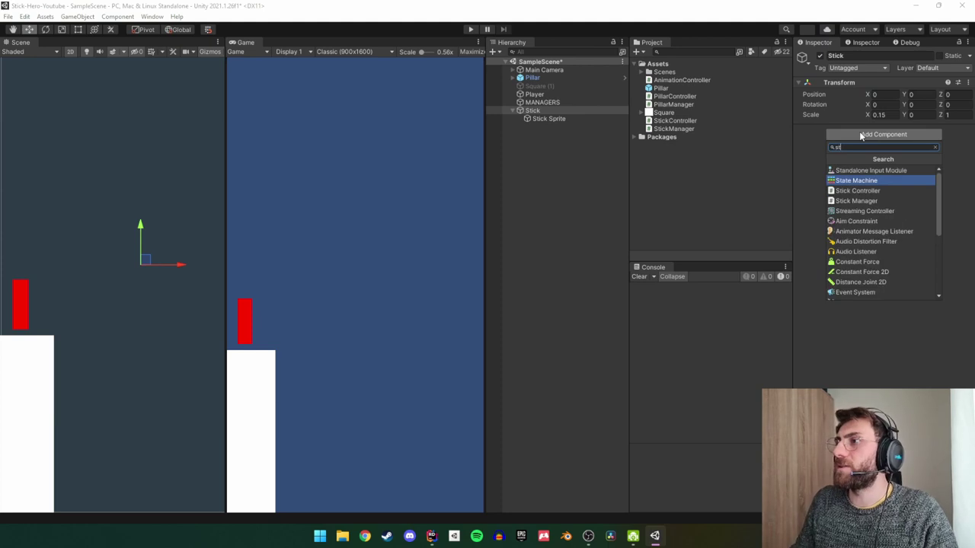
pyautogui.write('ic')
pyautogui.press('Up')
pyautogui.press('Return')
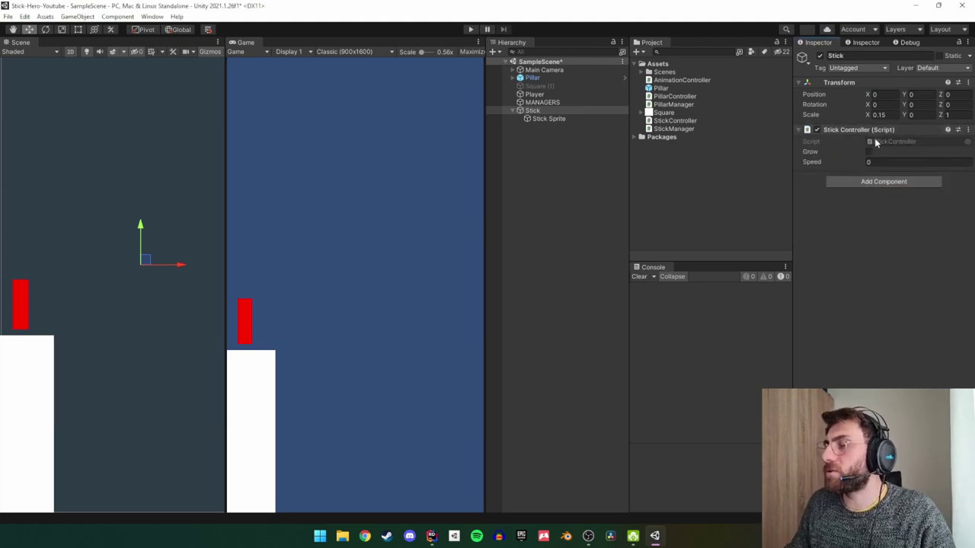
pyautogui.click(872, 162)
pyautogui.write('10')
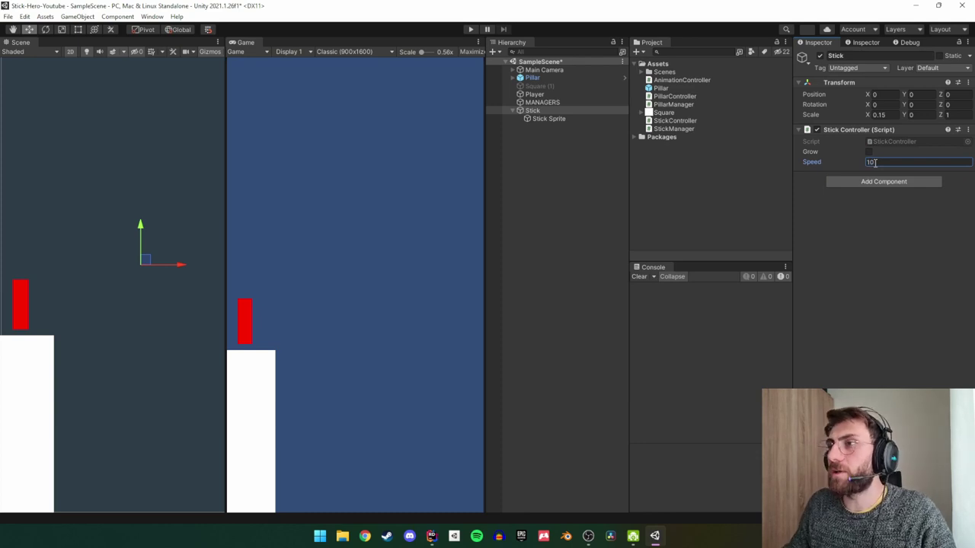
pyautogui.click(527, 113)
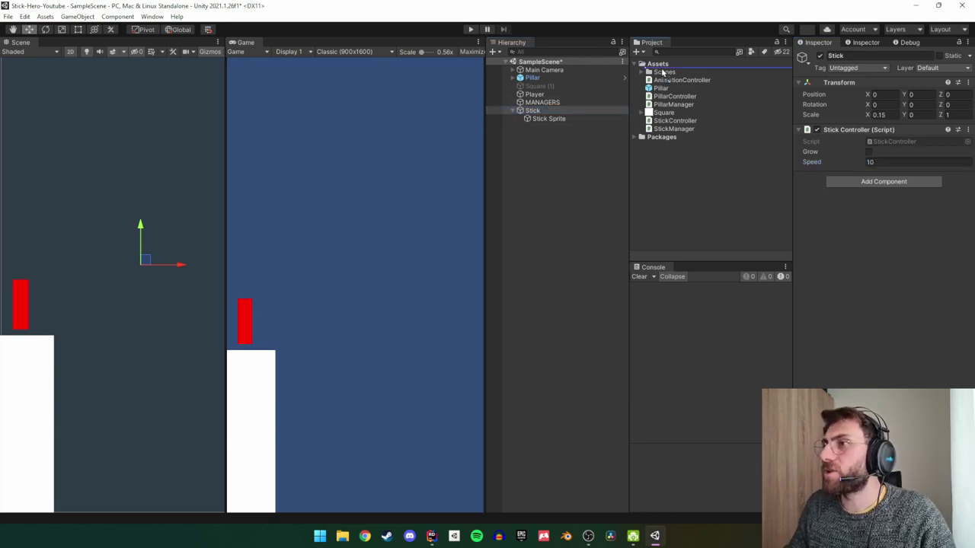
# Turn Stick into an Assets prefab and delete it from the scene.
pyautogui.moveTo(526, 113); pyautogui.dragTo(663, 83)
pyautogui.press('Delete')
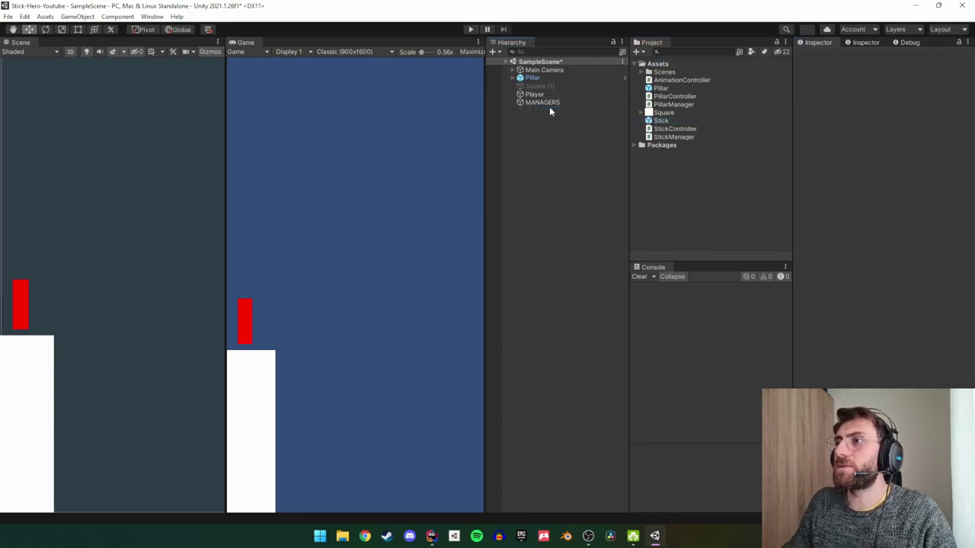
pyautogui.click(549, 105)
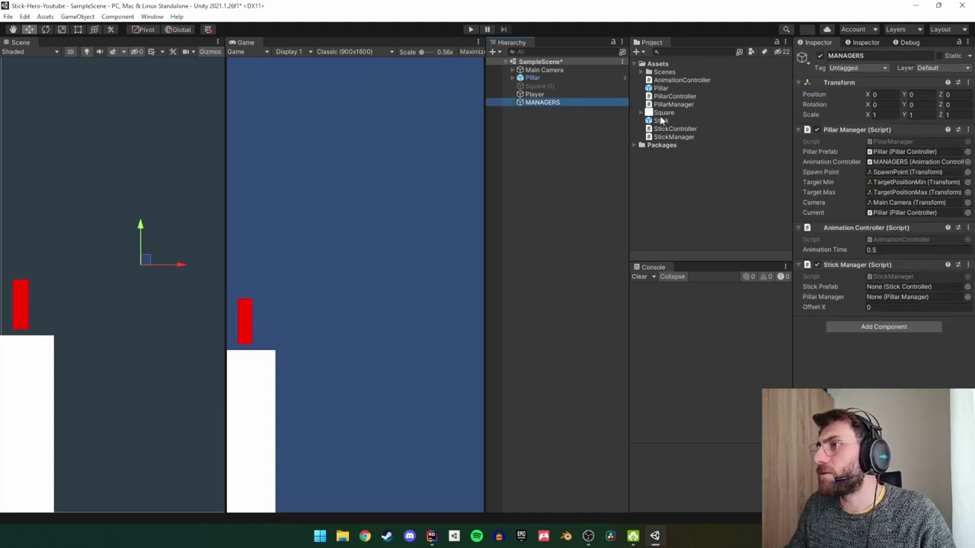
# Wire the Stick prefab and MANAGERS' Pillar Manager into Stick Manager, and drop a Stick instance into the scene.
pyautogui.moveTo(661, 120); pyautogui.dragTo(899, 286)
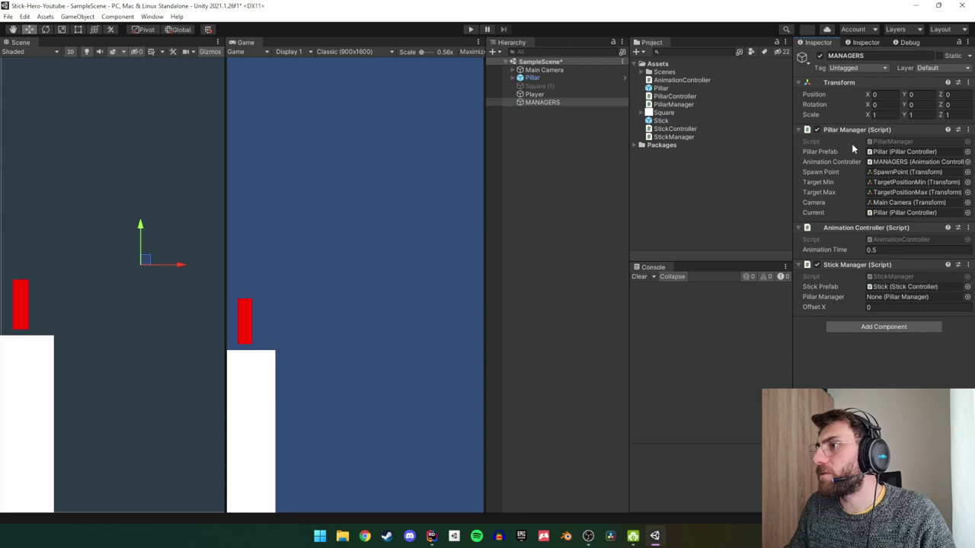
pyautogui.moveTo(843, 129); pyautogui.dragTo(883, 302)
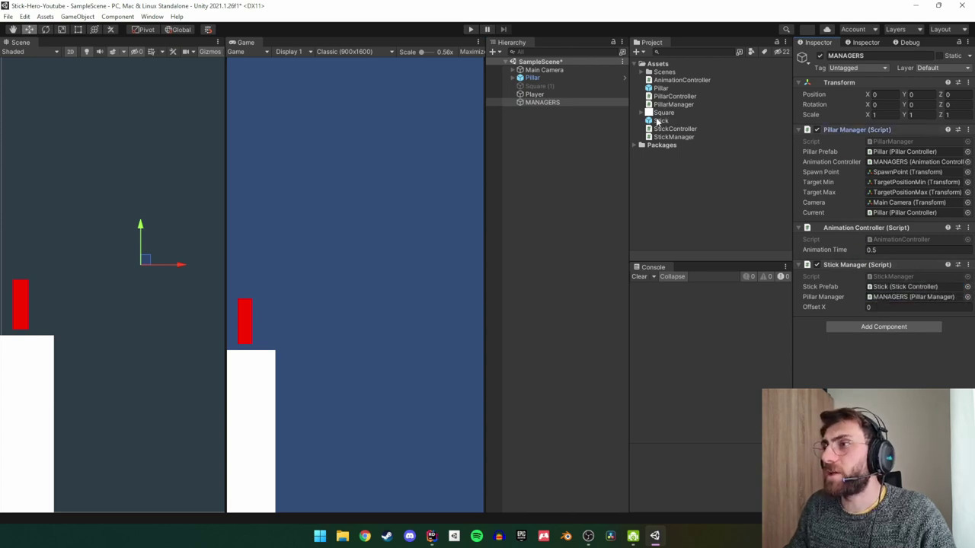
pyautogui.moveTo(660, 120); pyautogui.dragTo(583, 191)
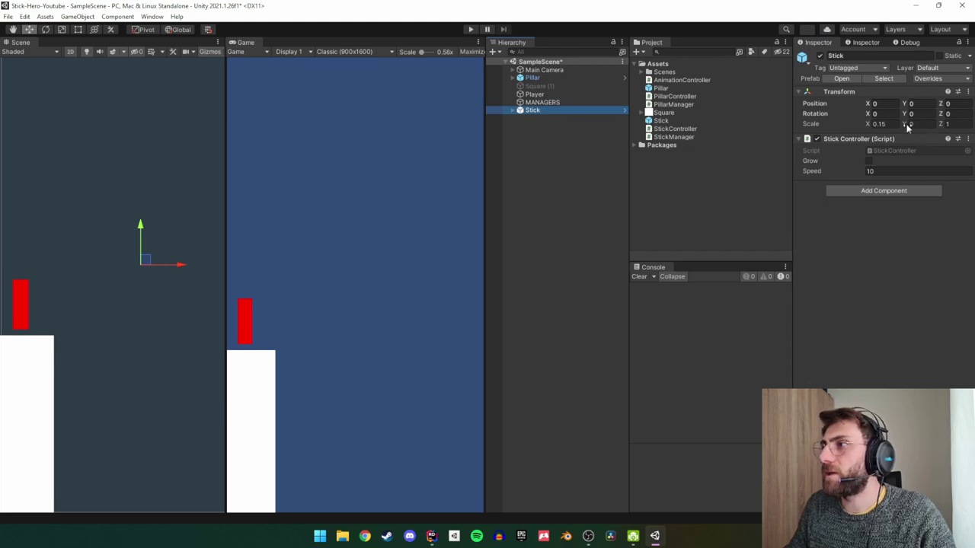
# Stretch the Stick to Scale Y 1.93 and place it on the pillar's edge at Position X -1.75.
pyautogui.moveTo(907, 127); pyautogui.dragTo(942, 123)
pyautogui.moveTo(145, 260)
pyautogui.mouseDown()
pyautogui.moveTo(61, 326)
pyautogui.moveTo(54, 344)
pyautogui.mouseUp()
pyautogui.scroll(2, 61, 325)
pyautogui.scroll(1, 60, 326)
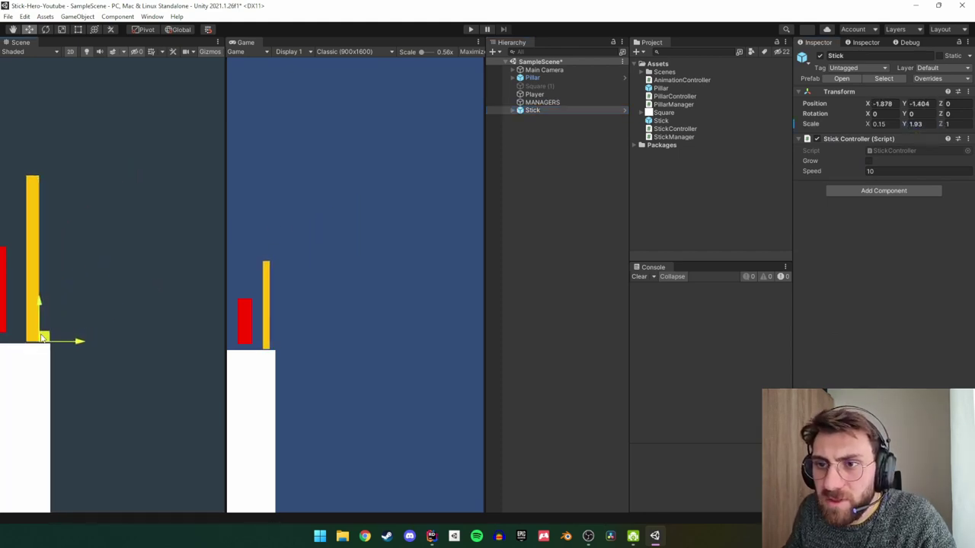
pyautogui.scroll(1, 53, 337)
pyautogui.moveTo(53, 337); pyautogui.dragTo(88, 323, button='middle')
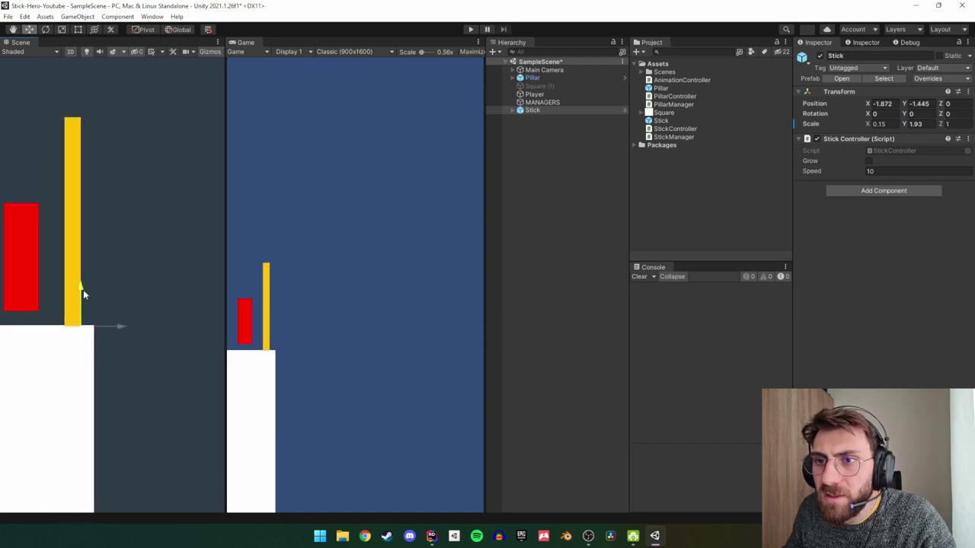
pyautogui.moveTo(83, 289); pyautogui.dragTo(83, 288)
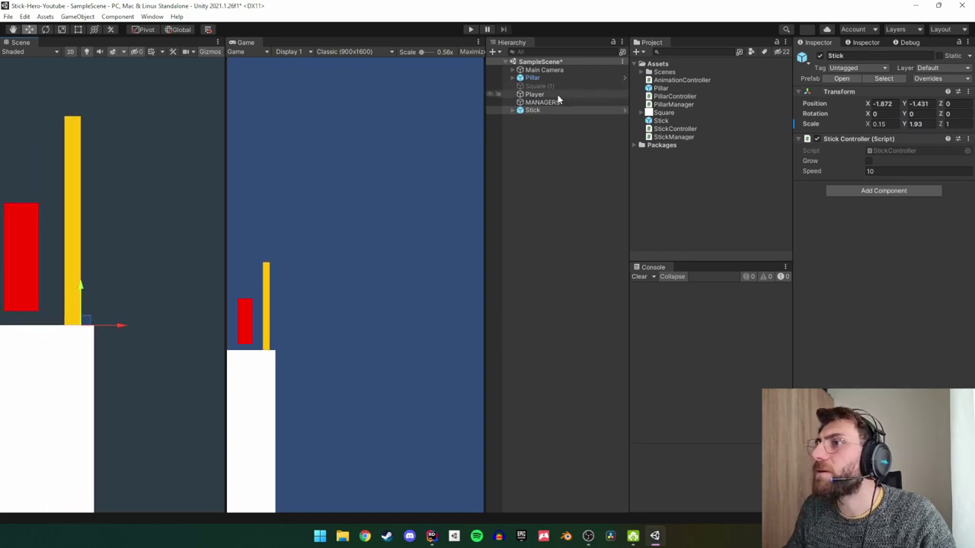
pyautogui.click(546, 79)
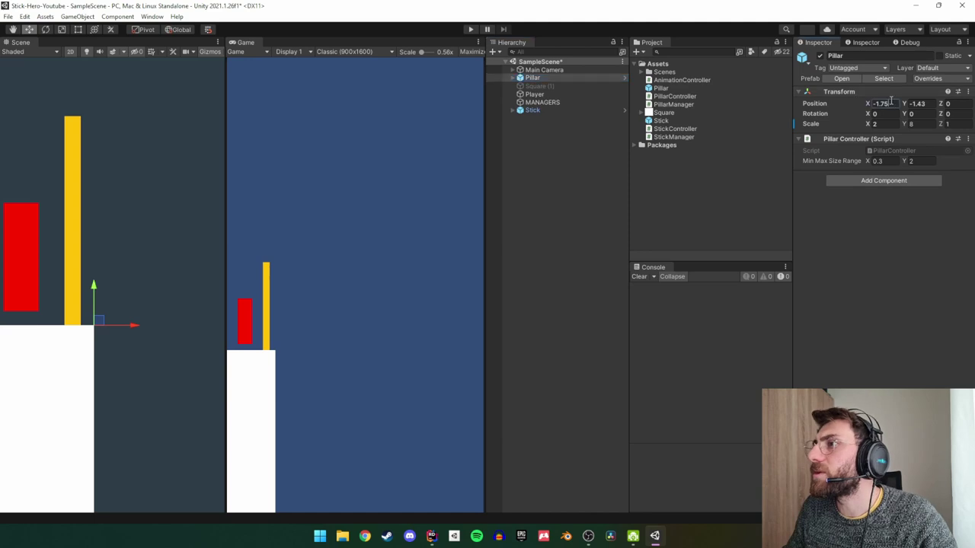
pyautogui.click(532, 111)
pyautogui.click(881, 103)
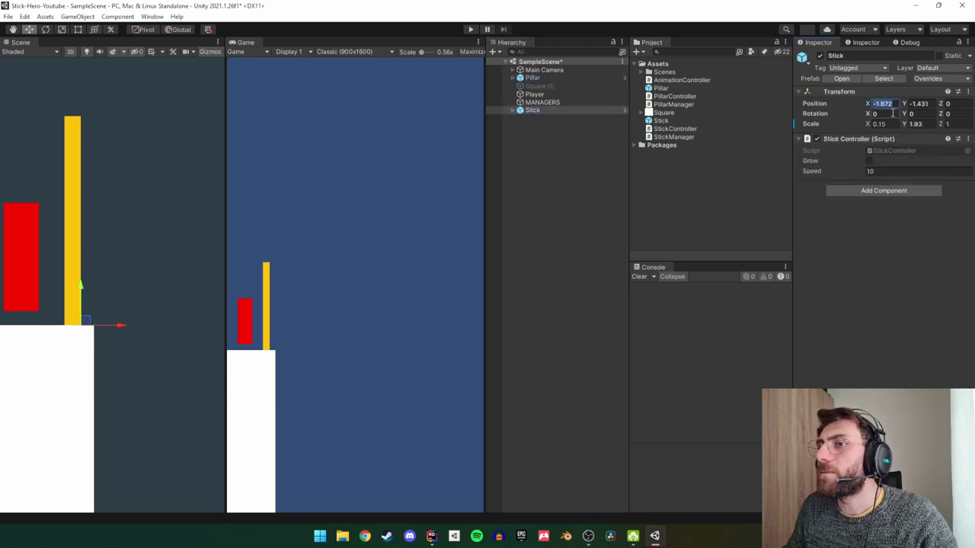
pyautogui.write('-1.75')
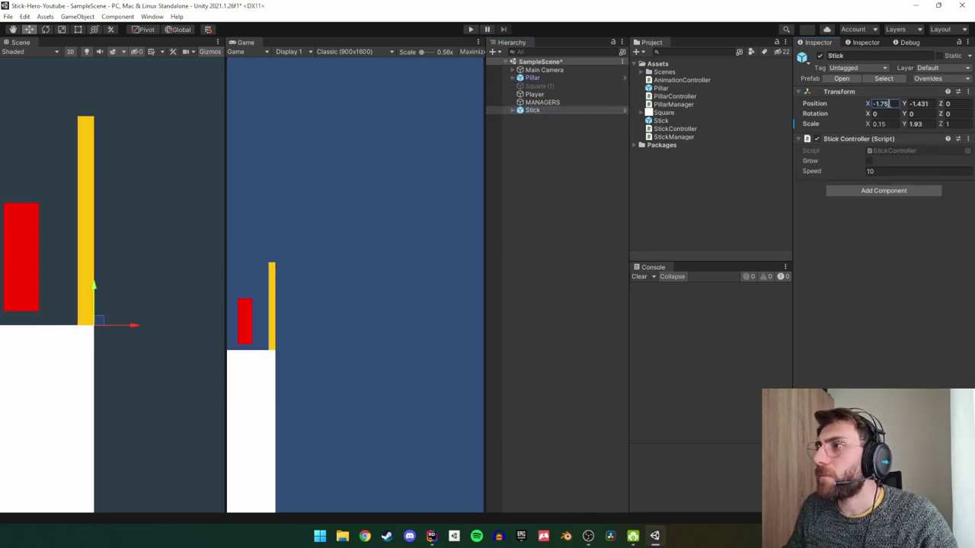
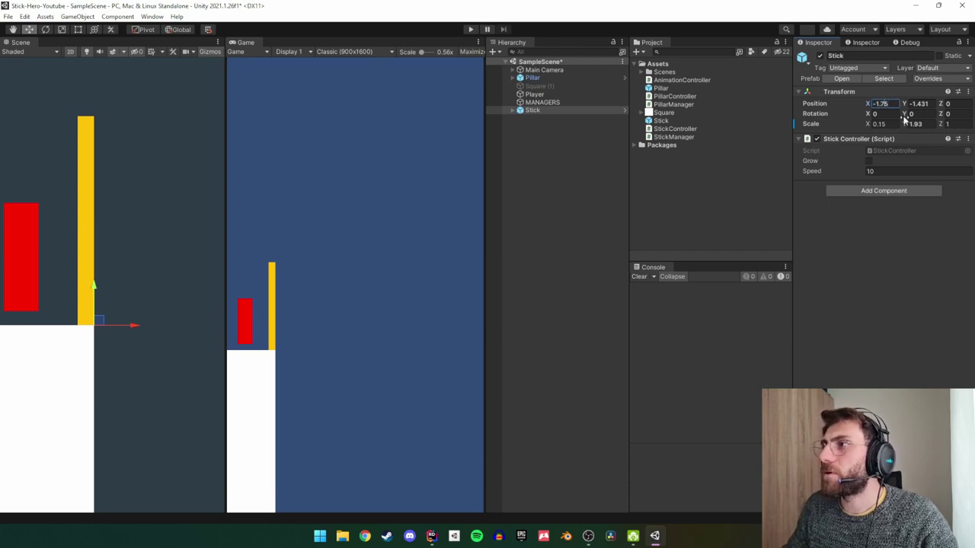
# Delete the Stick object from the scene.
pyautogui.write('-1.5')
pyautogui.write('-1.85')
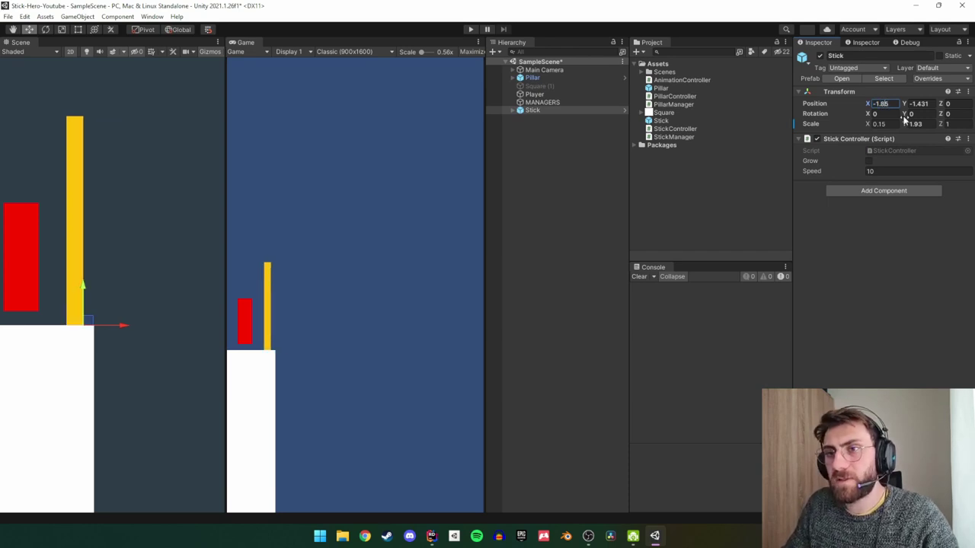
pyautogui.click(557, 104)
pyautogui.click(557, 111)
pyautogui.press('Delete')
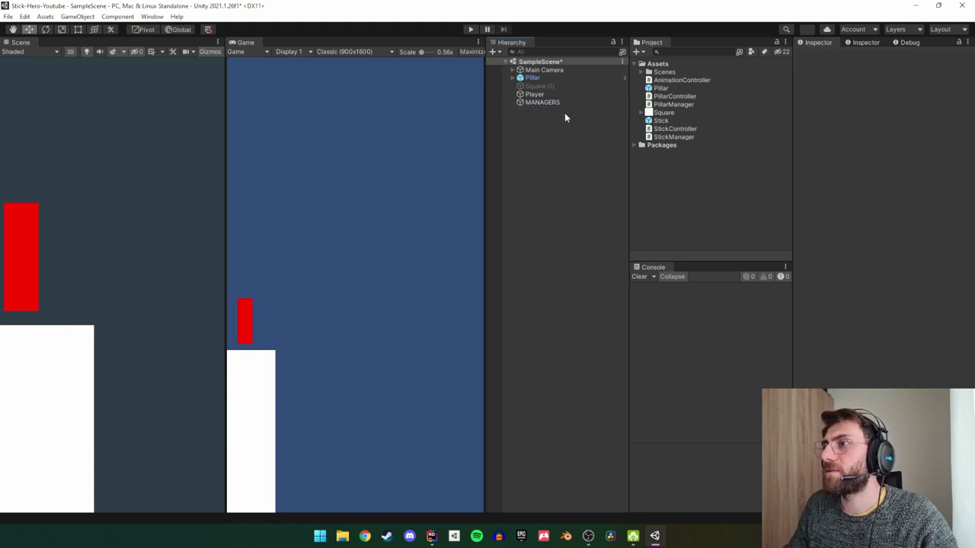
# Set the Stick Manager's Offset X on MANAGERS to 0.1.
pyautogui.click(662, 90)
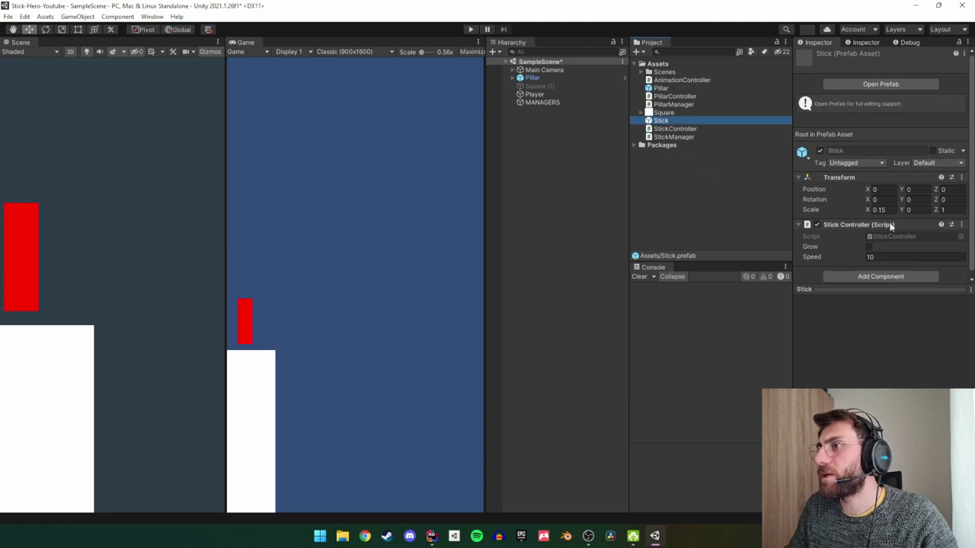
pyautogui.scroll(-1, 906, 237)
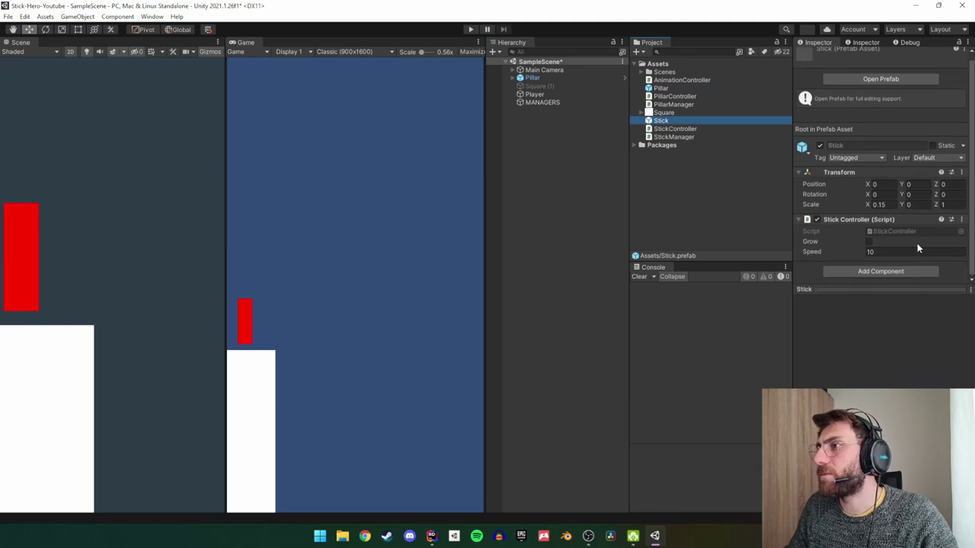
pyautogui.click(564, 102)
pyautogui.click(894, 306)
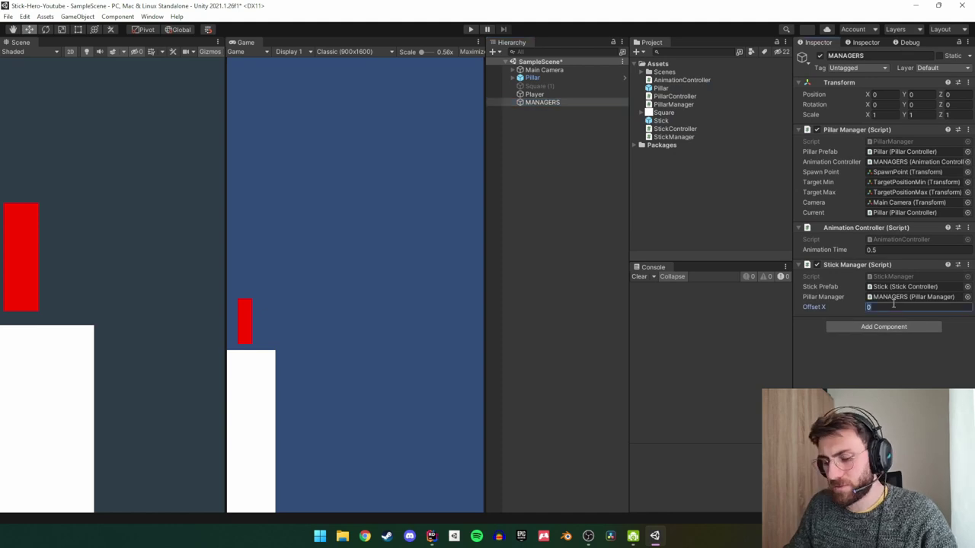
pyautogui.write('0.1')
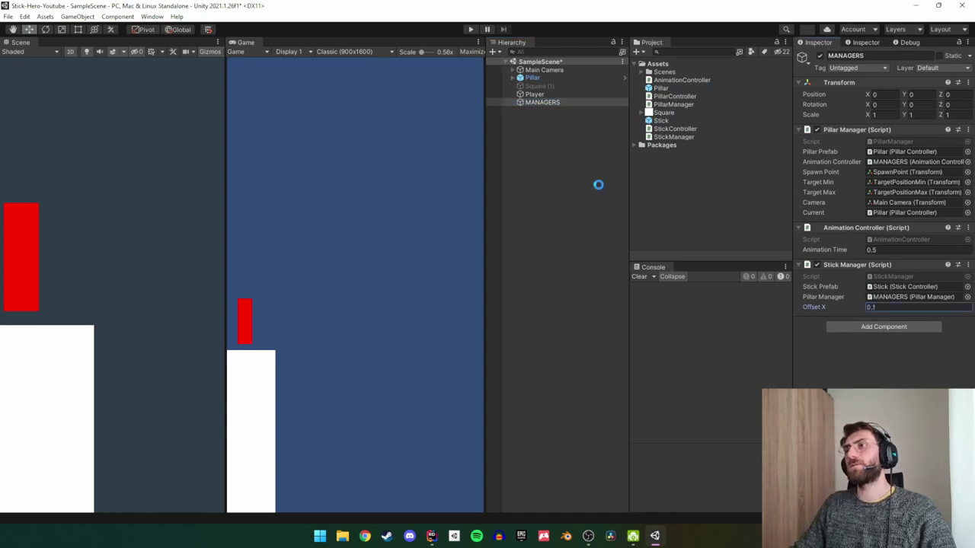
pyautogui.click(566, 147)
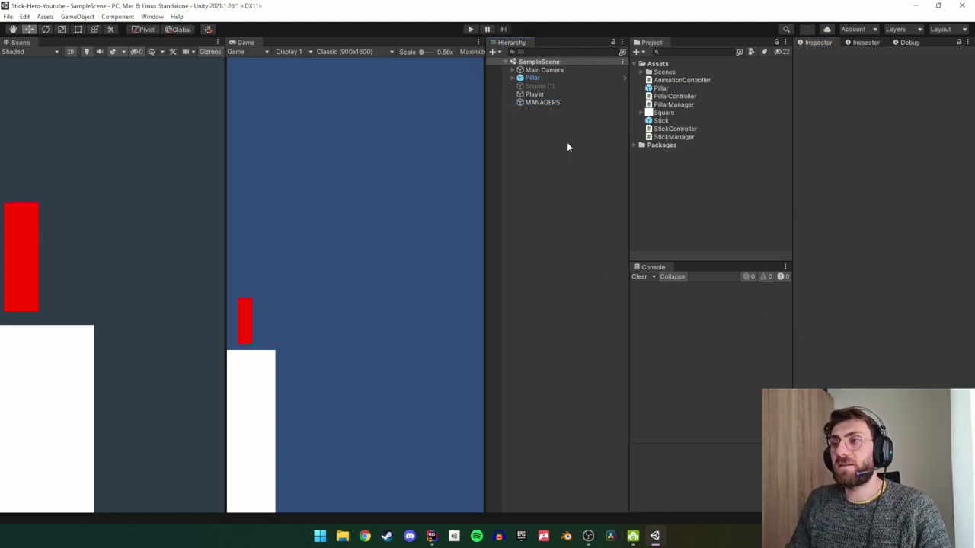
# Create a UI Image under a new Canvas and stretch its anchors to fill the screen.
pyautogui.rightClick(564, 142)
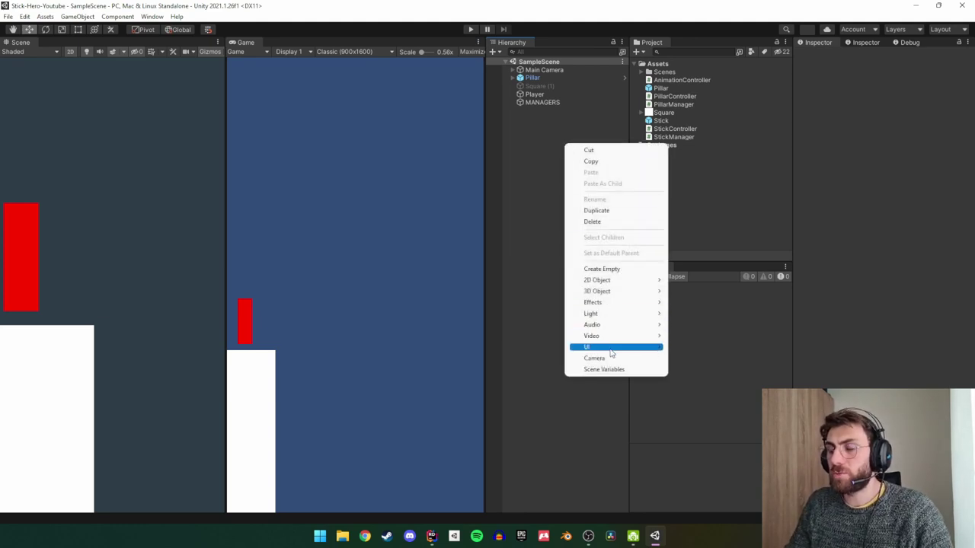
pyautogui.moveTo(611, 353)
pyautogui.click(692, 370)
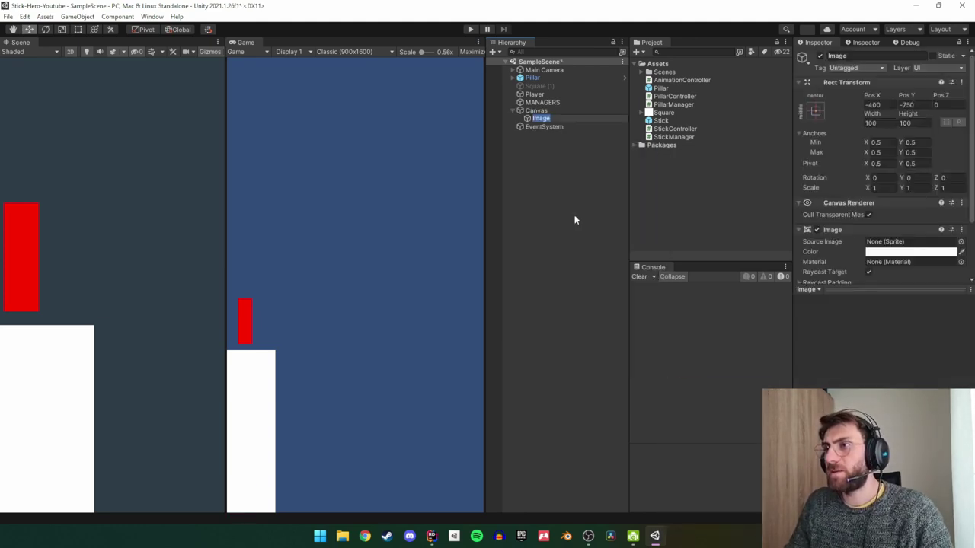
pyautogui.click(574, 217)
pyautogui.click(560, 110)
pyautogui.click(564, 118)
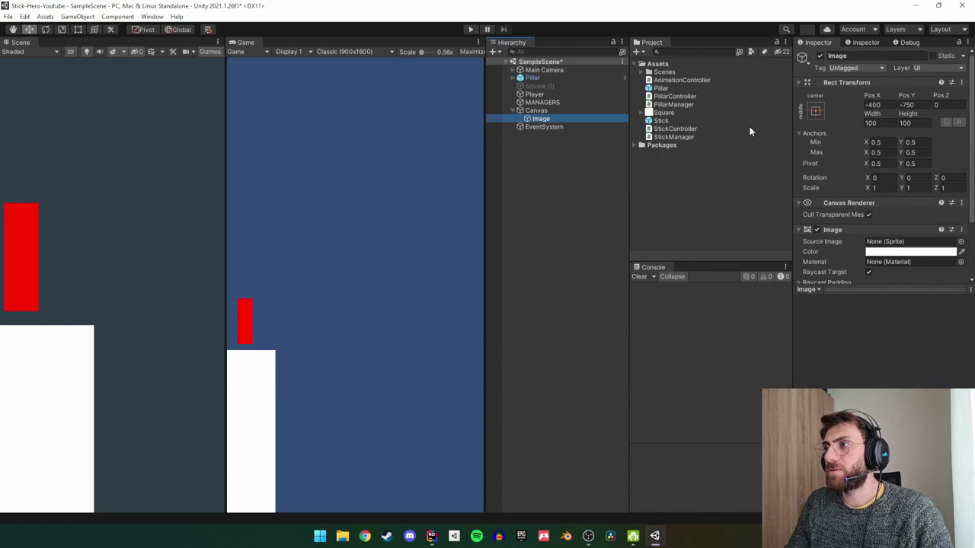
pyautogui.click(814, 110)
pyautogui.keyDown('alt'); pyautogui.click(923, 260); pyautogui.keyUp('alt')
# Make the Image's colour fully transparent with alpha 0.
pyautogui.click(944, 252)
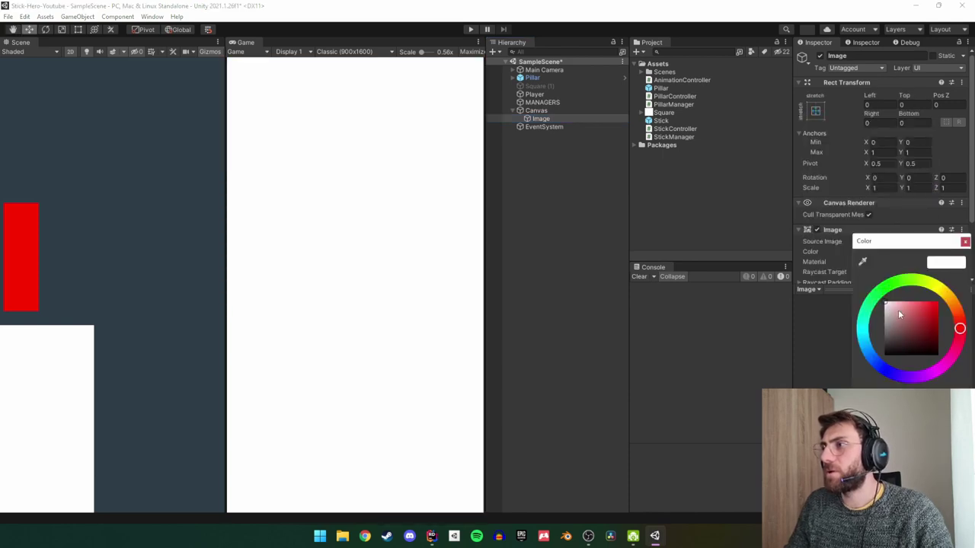
pyautogui.click(883, 321)
pyautogui.click(964, 241)
pyautogui.click(907, 256)
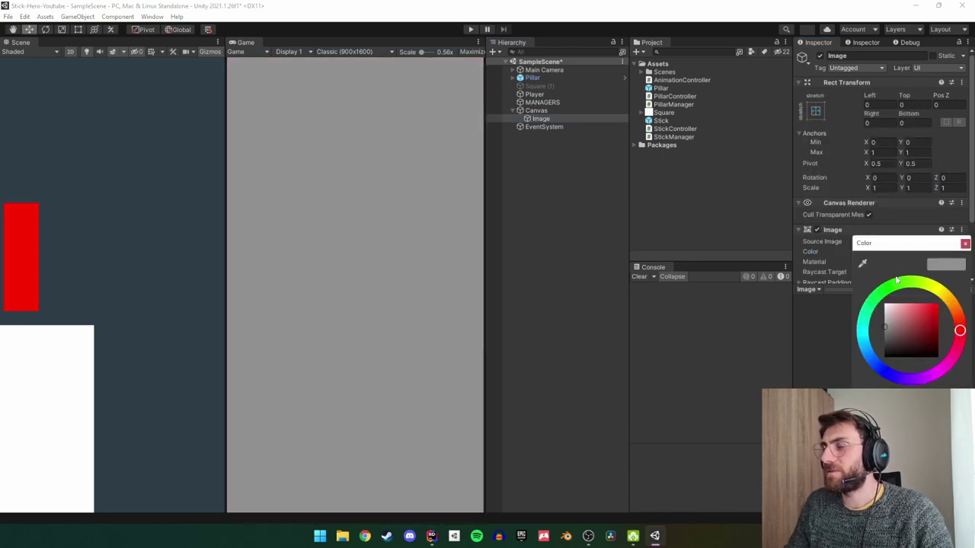
pyautogui.moveTo(952, 457); pyautogui.dragTo(869, 457)
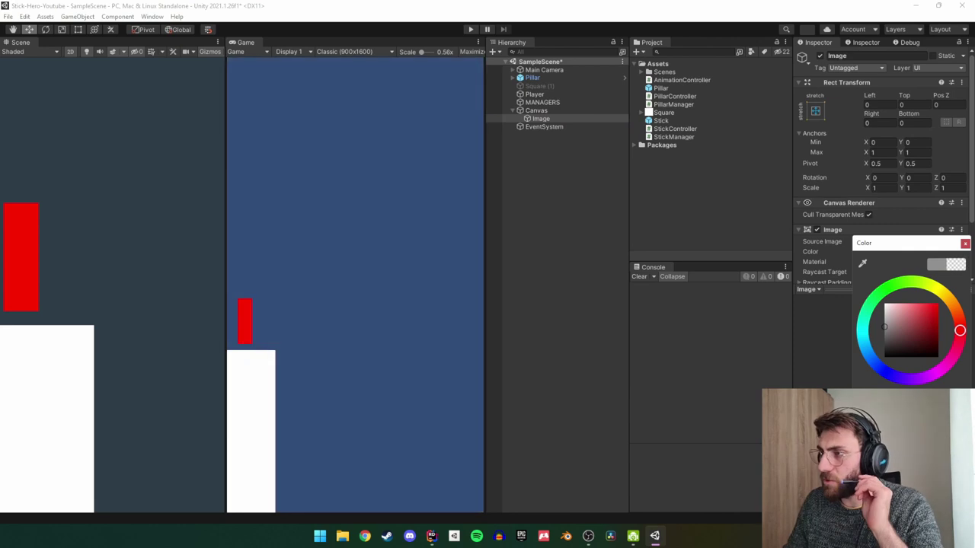
pyautogui.click(965, 243)
# Add an Event Trigger component to the Image with Pointer Down and Pointer Up entries.
pyautogui.click(872, 346)
pyautogui.write('event')
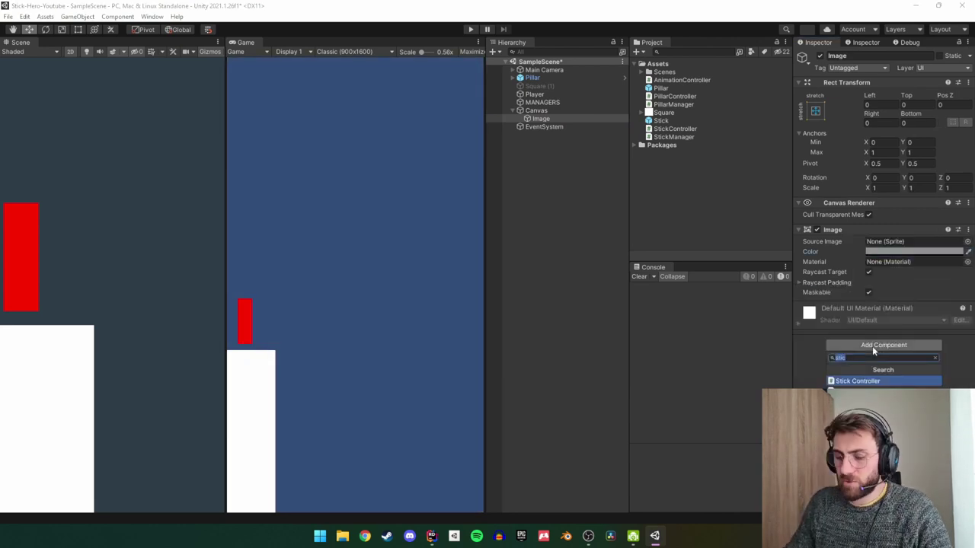
pyautogui.press('Return')
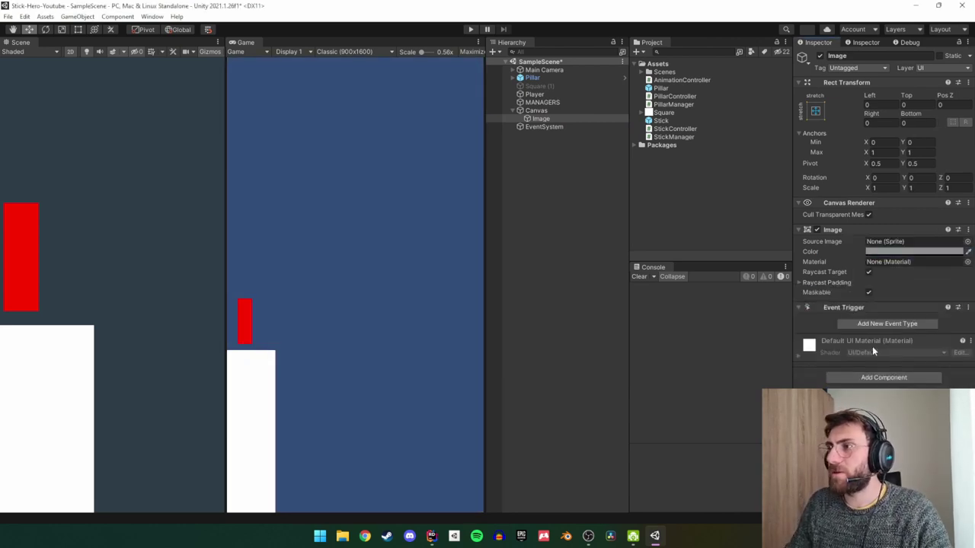
pyautogui.click(892, 323)
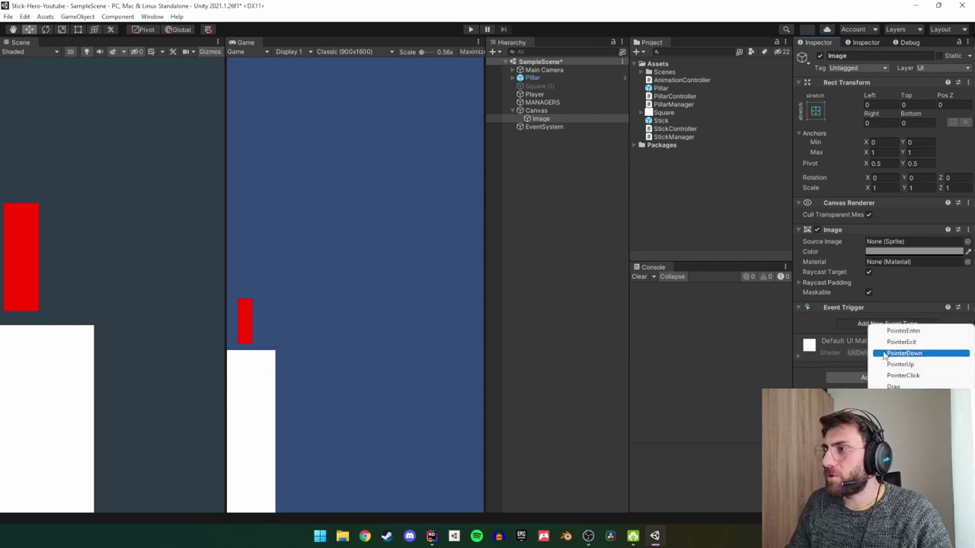
pyautogui.click(876, 354)
pyautogui.click(882, 383)
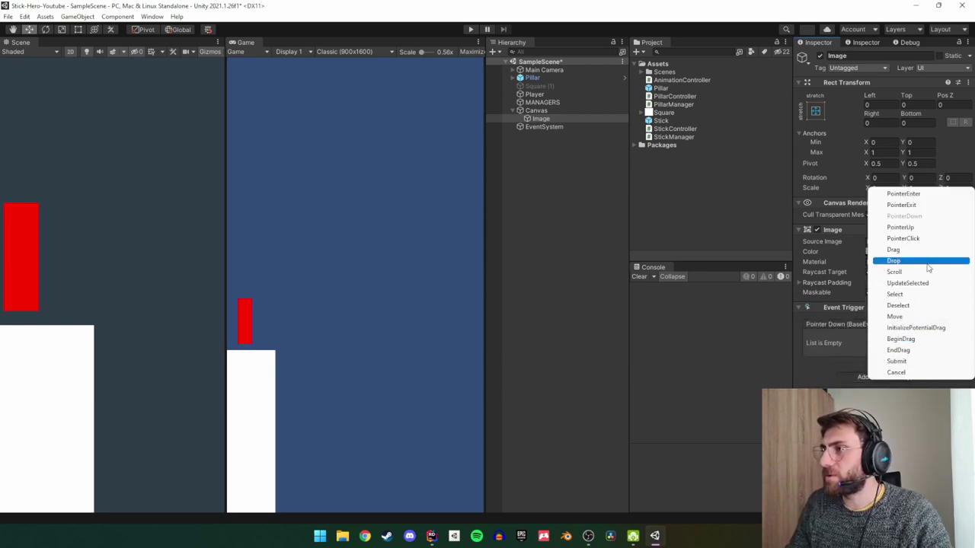
pyautogui.click(900, 227)
# Make Pointer Down call StickManager.OnPointerDown on MANAGERS.
pyautogui.click(945, 363)
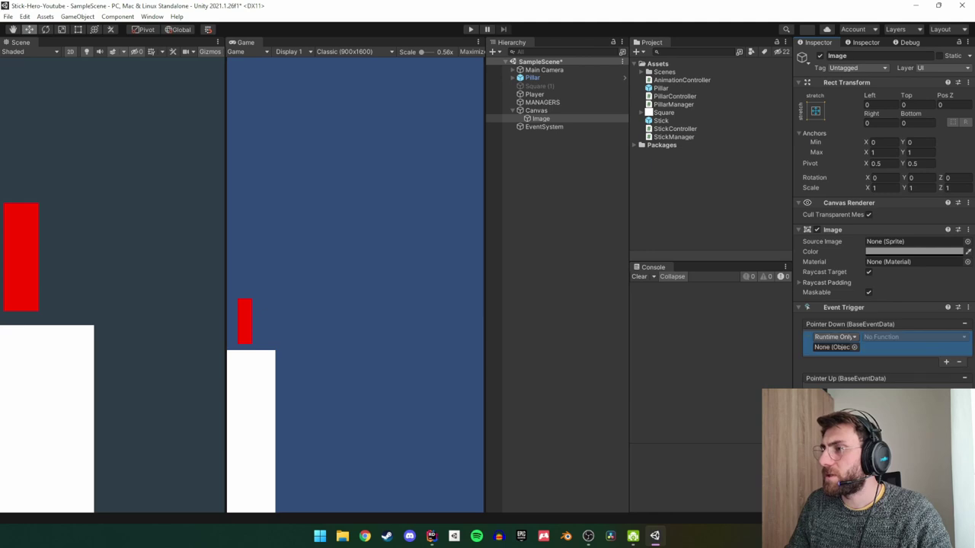
pyautogui.moveTo(535, 102); pyautogui.dragTo(836, 347)
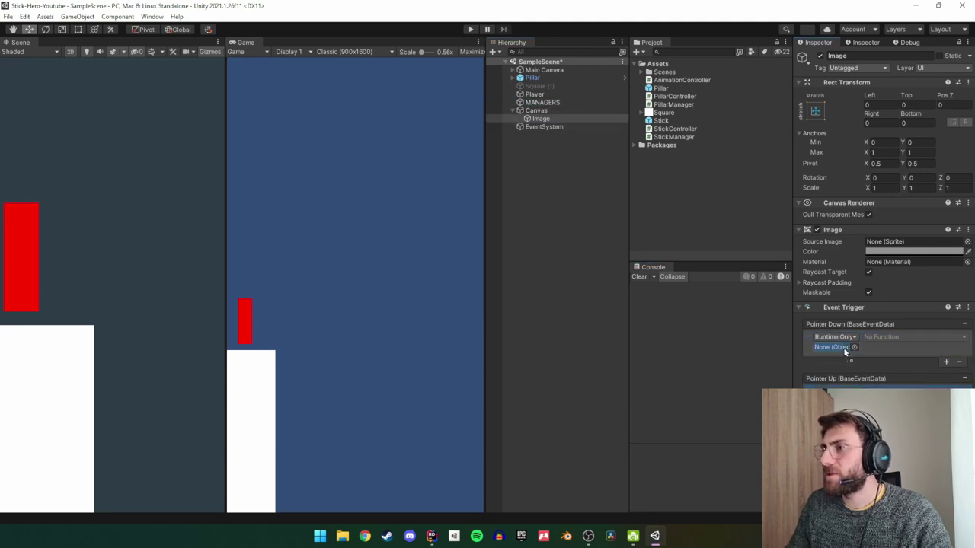
pyautogui.click(529, 104)
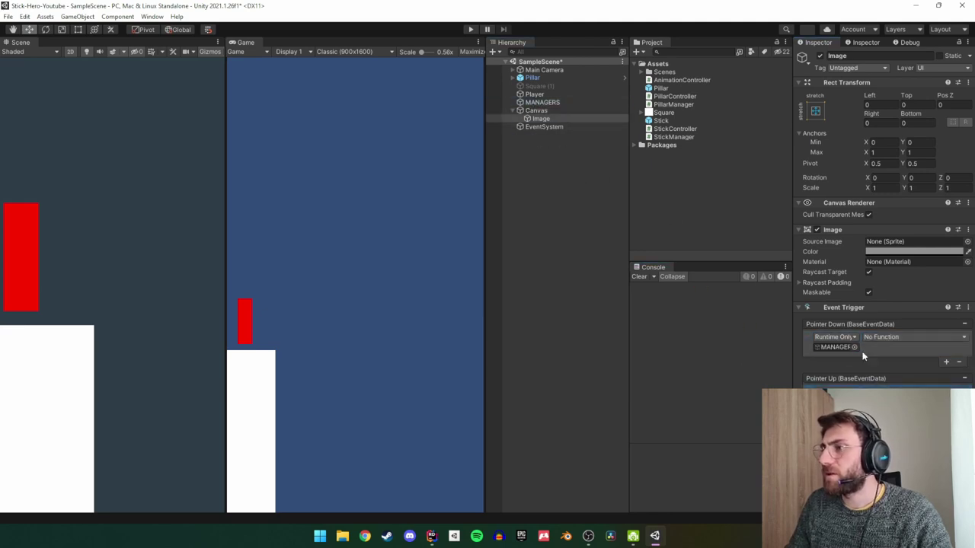
pyautogui.click(882, 337)
pyautogui.moveTo(868, 411)
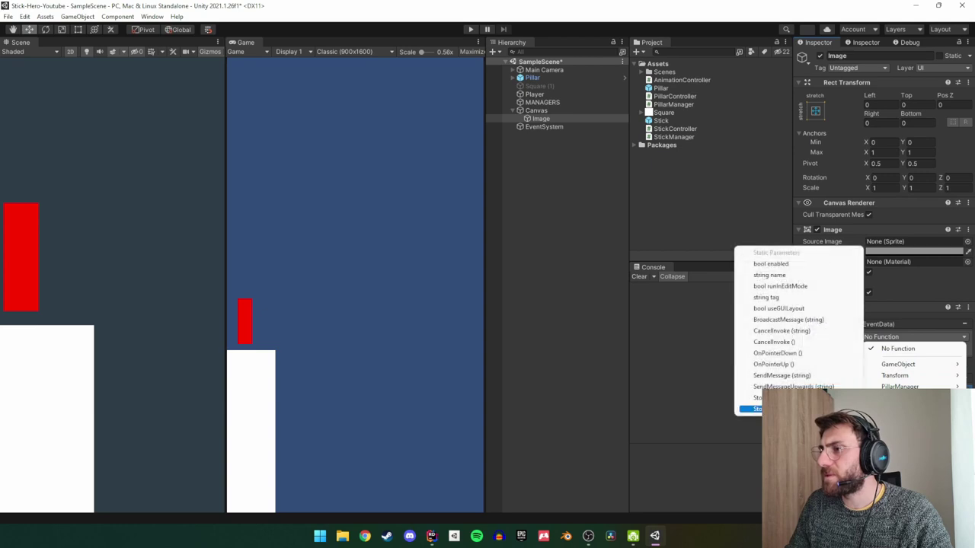
pyautogui.click(785, 353)
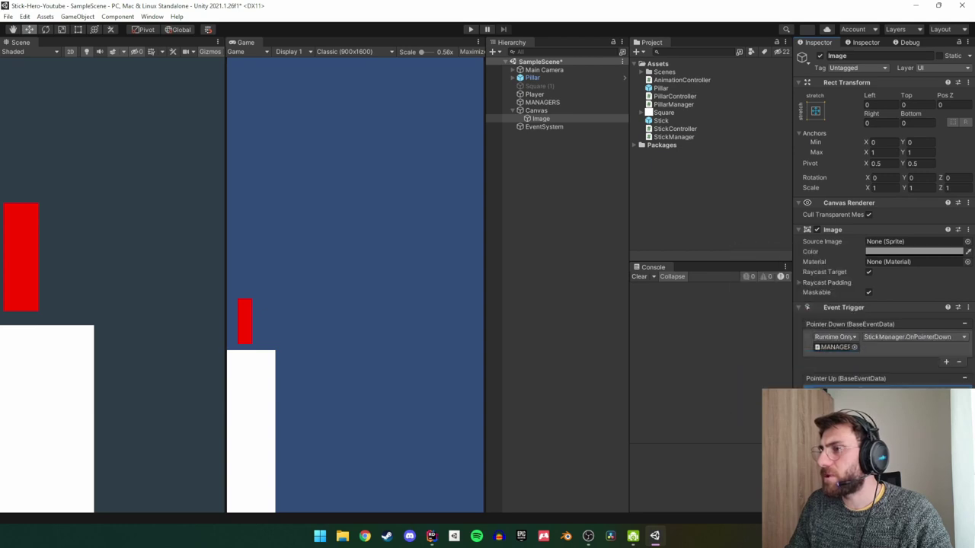
pyautogui.click(907, 394)
pyautogui.click(779, 343)
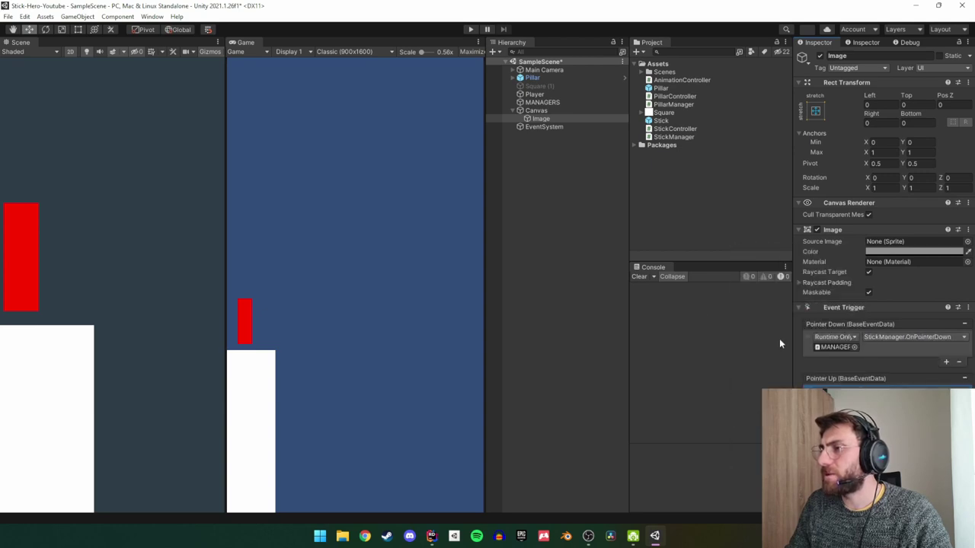
pyautogui.click(512, 110)
pyautogui.click(577, 175)
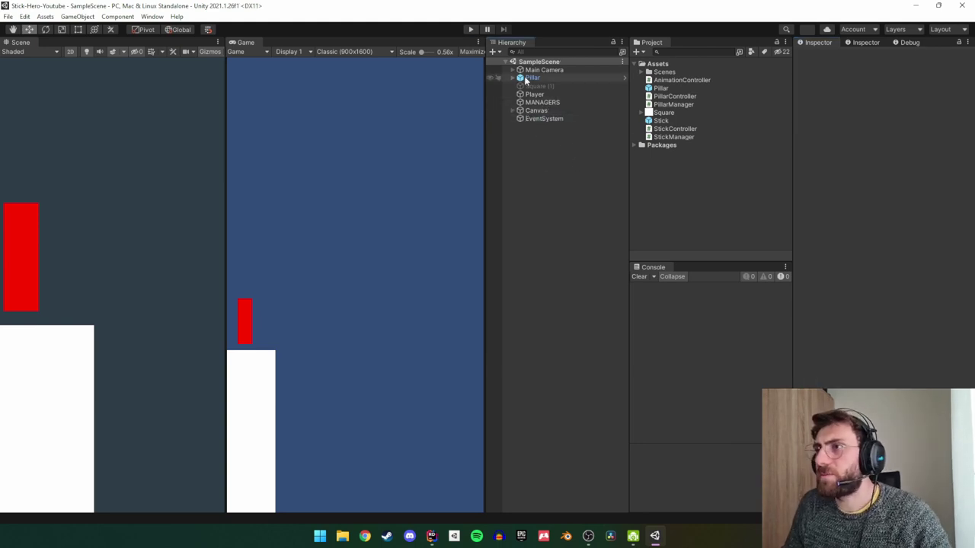
# Add a Physics 2D Raycaster component to the Main Camera.
pyautogui.click(545, 111)
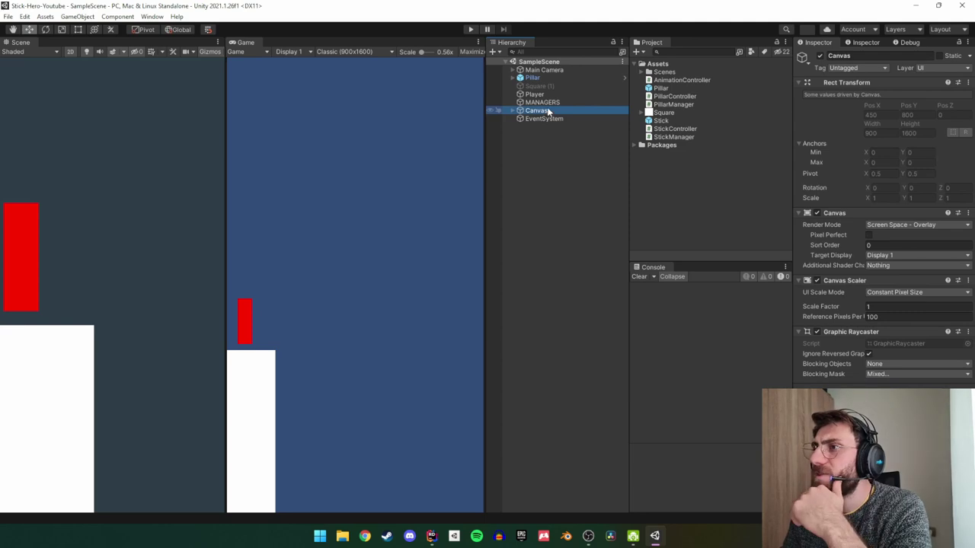
pyautogui.click(534, 119)
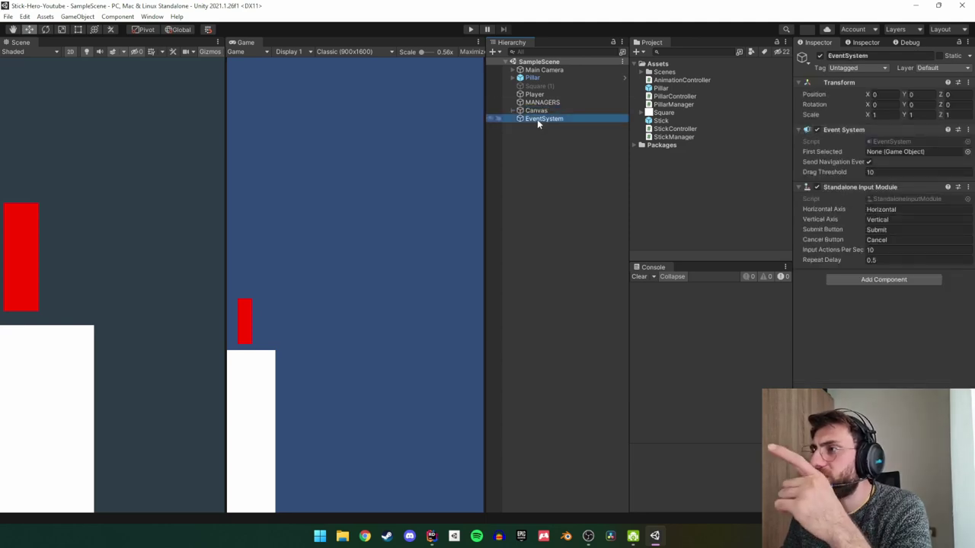
pyautogui.click(594, 70)
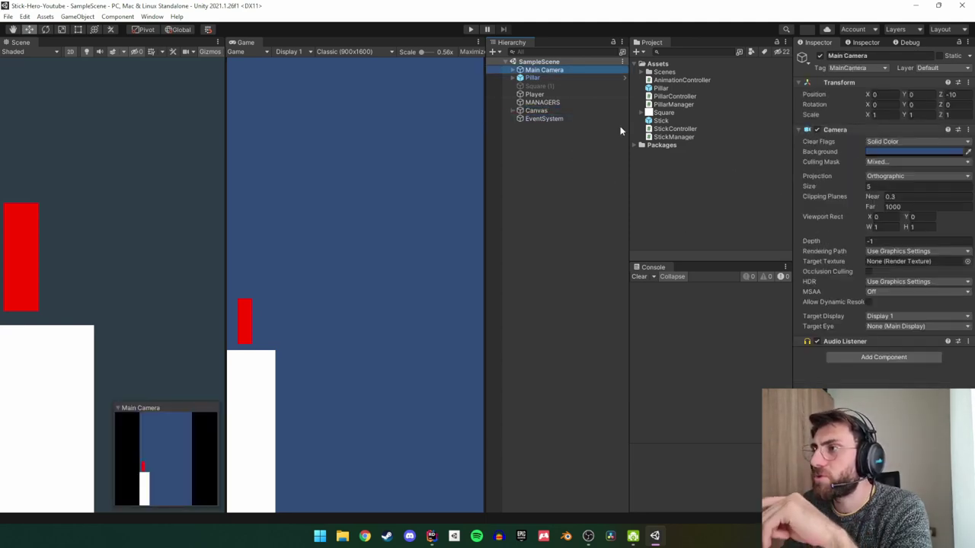
pyautogui.click(839, 358)
pyautogui.write('p')
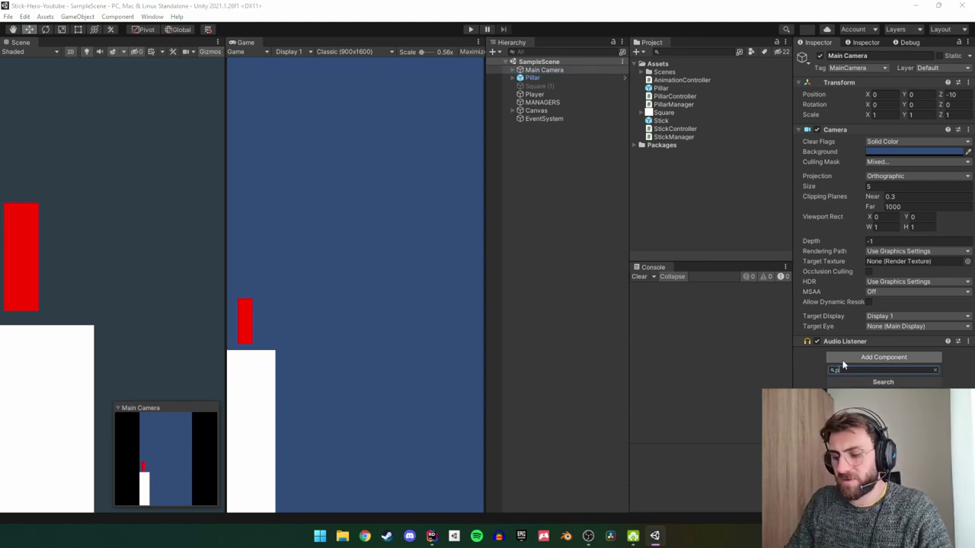
pyautogui.write('h')
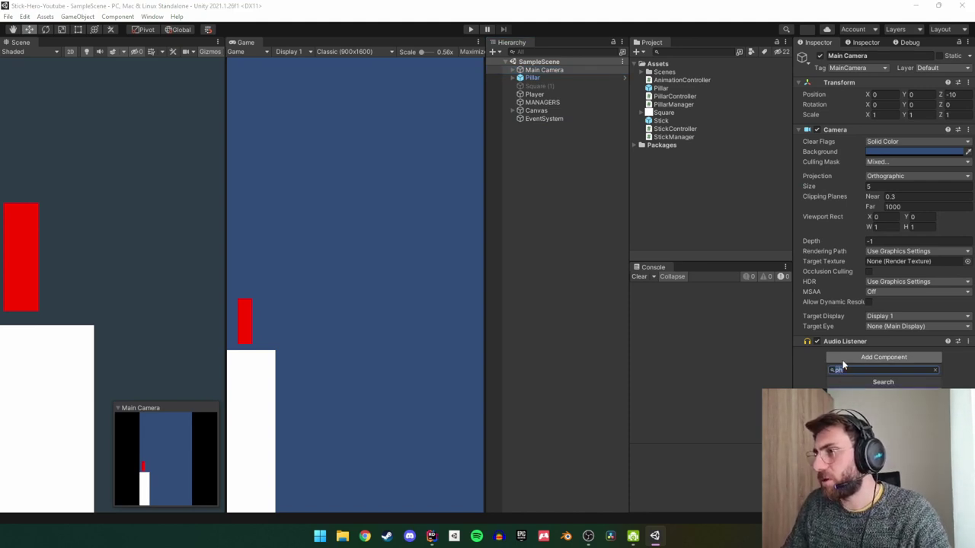
pyautogui.press('Return')
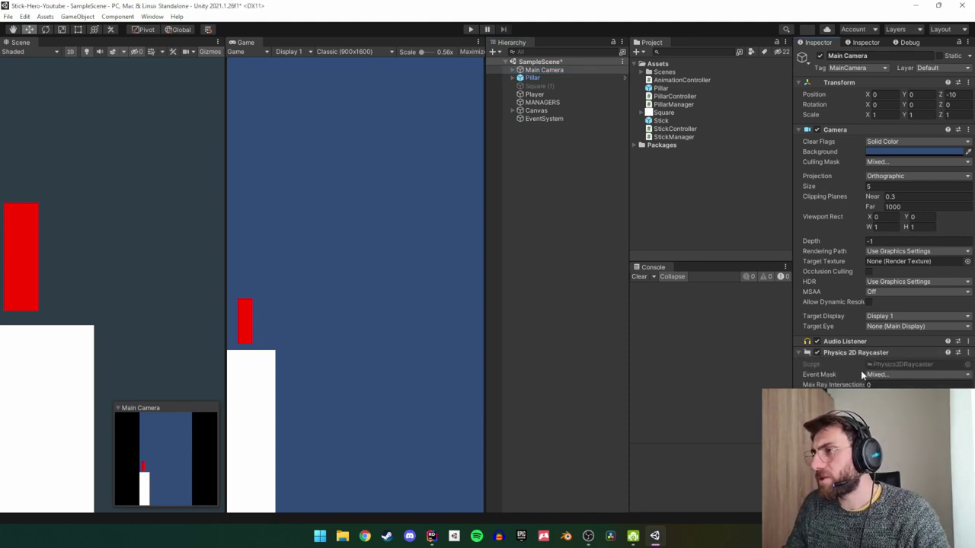
# Test-play growing a stick, then set the Stick prefab's Speed to 3.
pyautogui.click(590, 190)
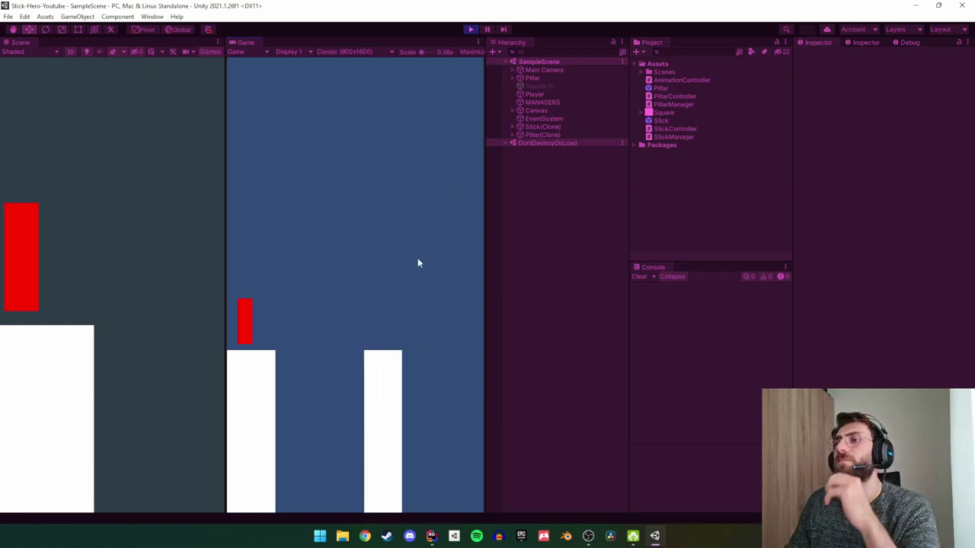
pyautogui.click(374, 303)
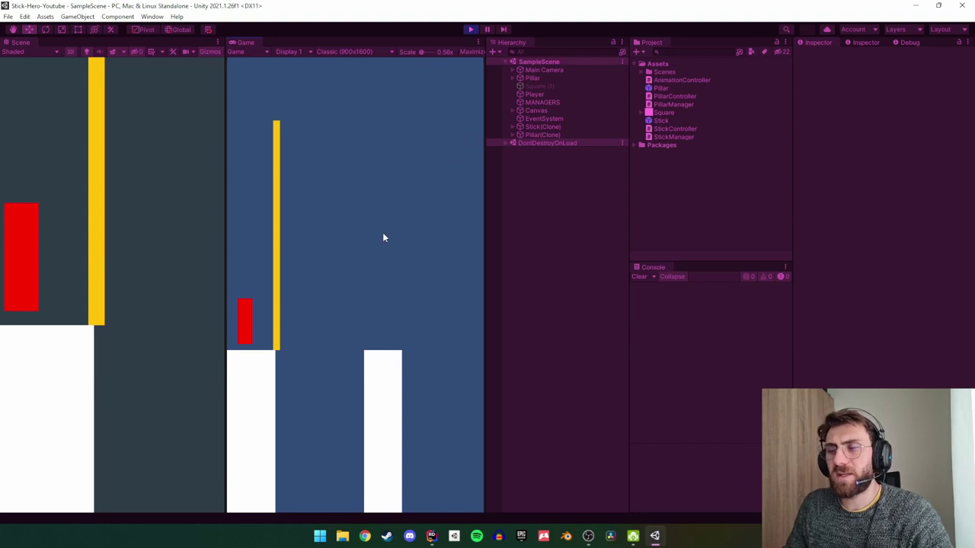
pyautogui.click(470, 30)
pyautogui.click(660, 121)
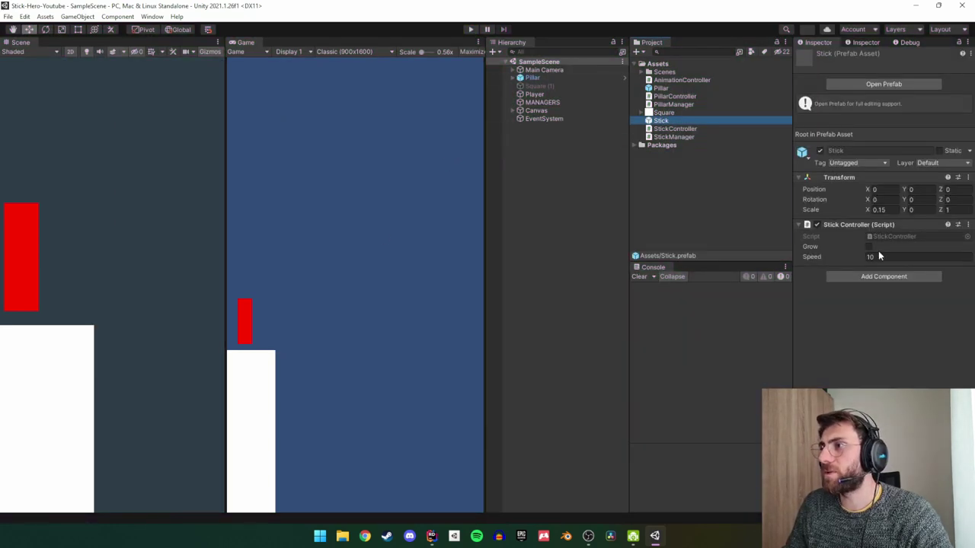
pyautogui.click(887, 258)
pyautogui.write('3')
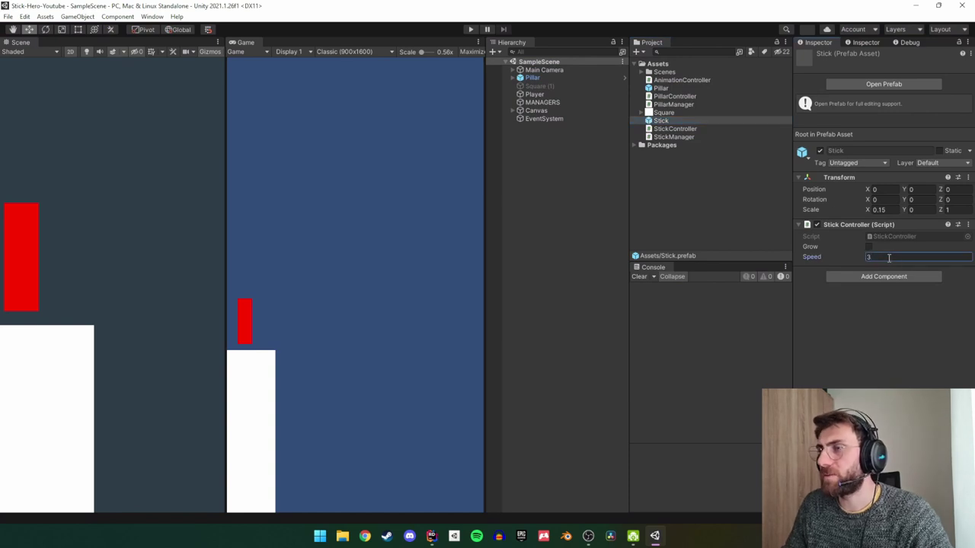
pyautogui.click(438, 539)
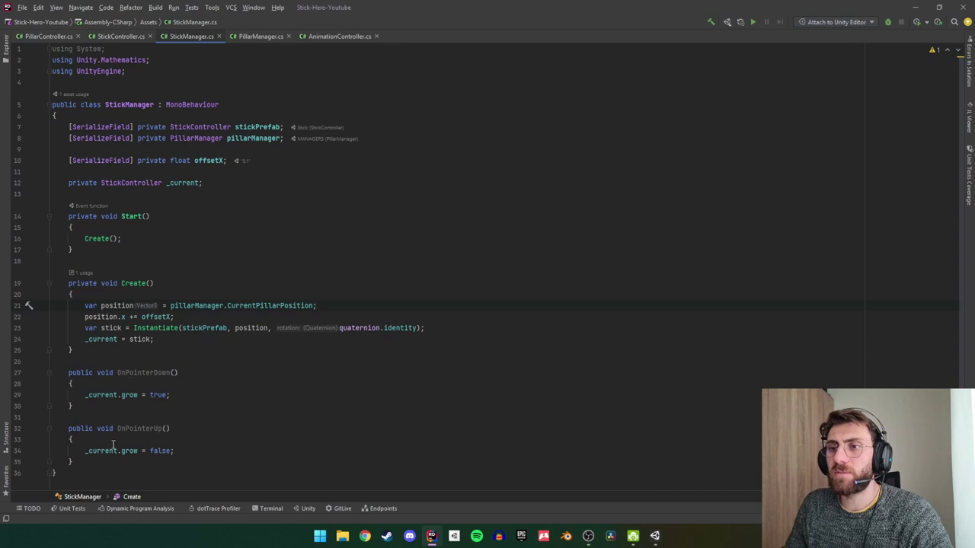
# Add a Transform targetRotate field to StickManager by duplicating the pillarManager line.
pyautogui.scroll(-2, 107, 426)
pyautogui.click(89, 396)
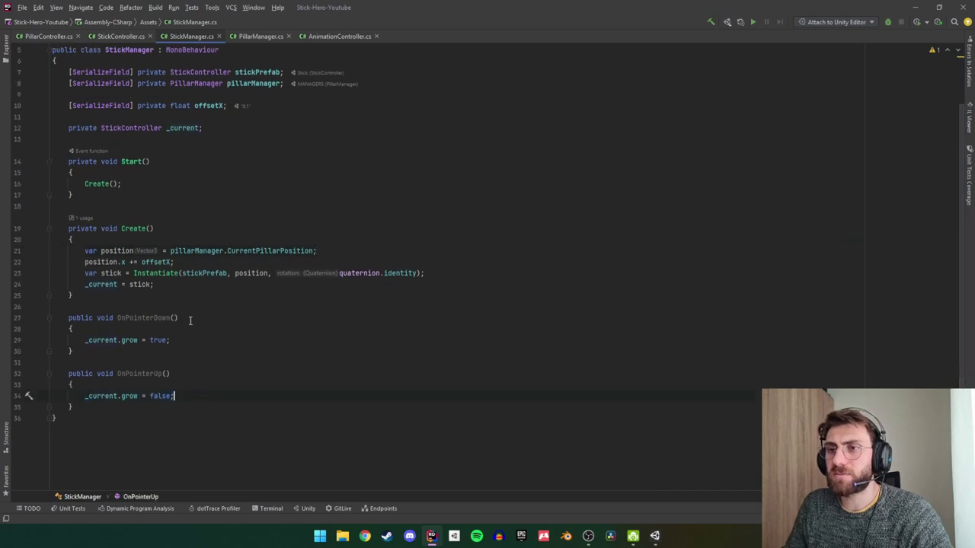
pyautogui.scroll(1, 150, 284)
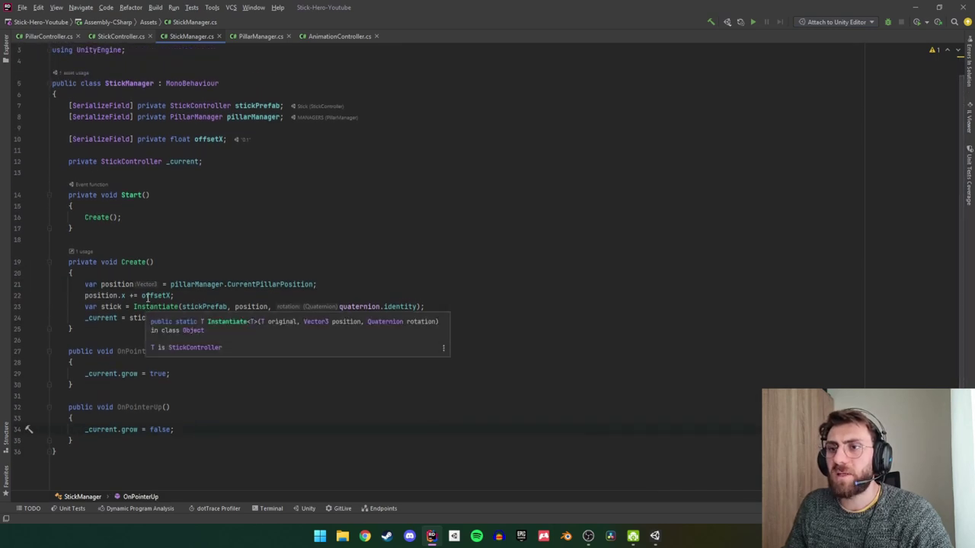
pyautogui.click(200, 130)
pyautogui.press('Down')
pyautogui.press('Down')
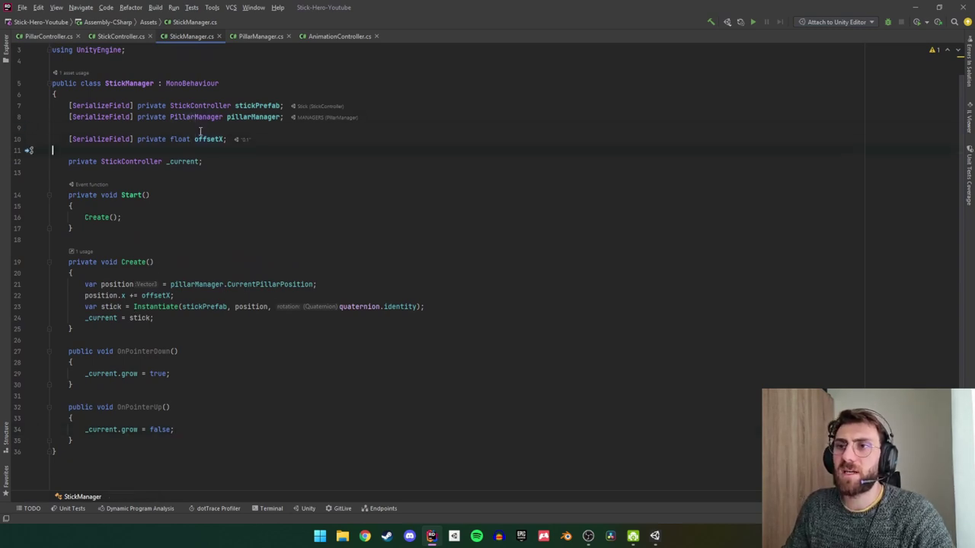
pyautogui.click(200, 130)
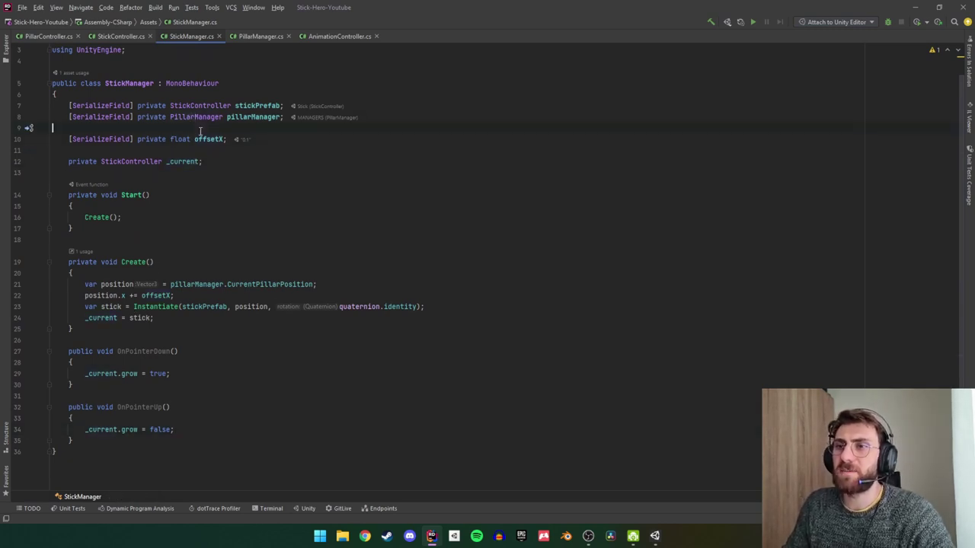
pyautogui.press('BackSpace')
pyautogui.hotkey('ctrl', 'd')
pyautogui.doubleClick(196, 128)
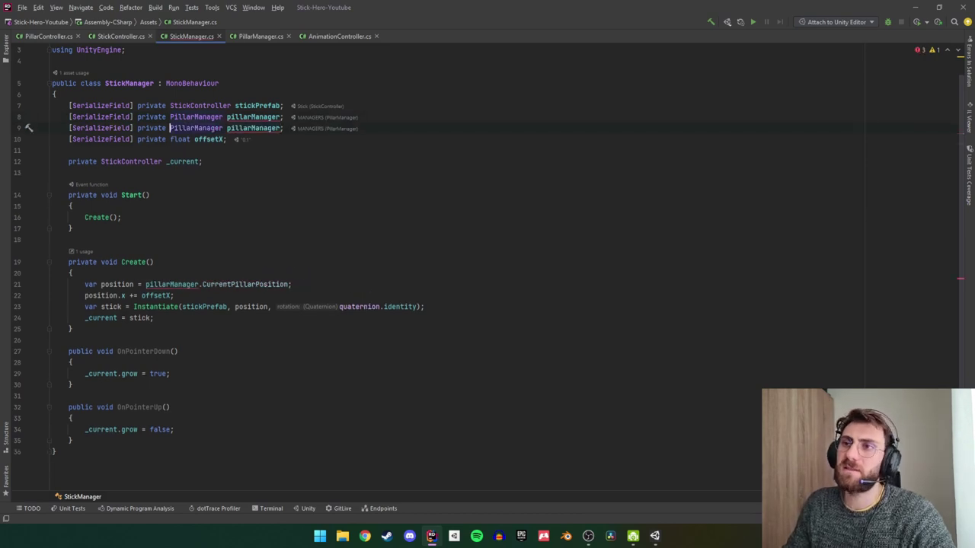
pyautogui.write('tra')
pyautogui.press('Return')
pyautogui.doubleClick(212, 128)
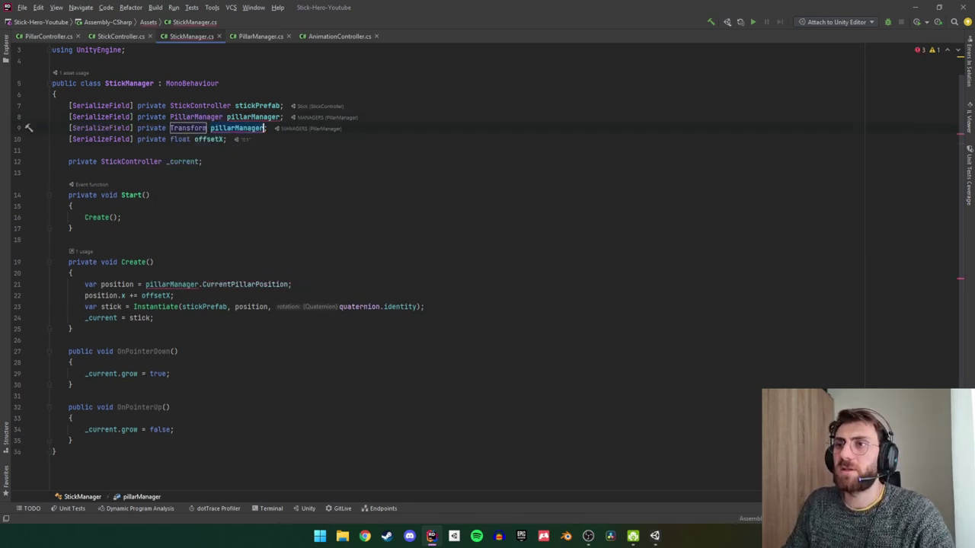
pyautogui.write('targetRo')
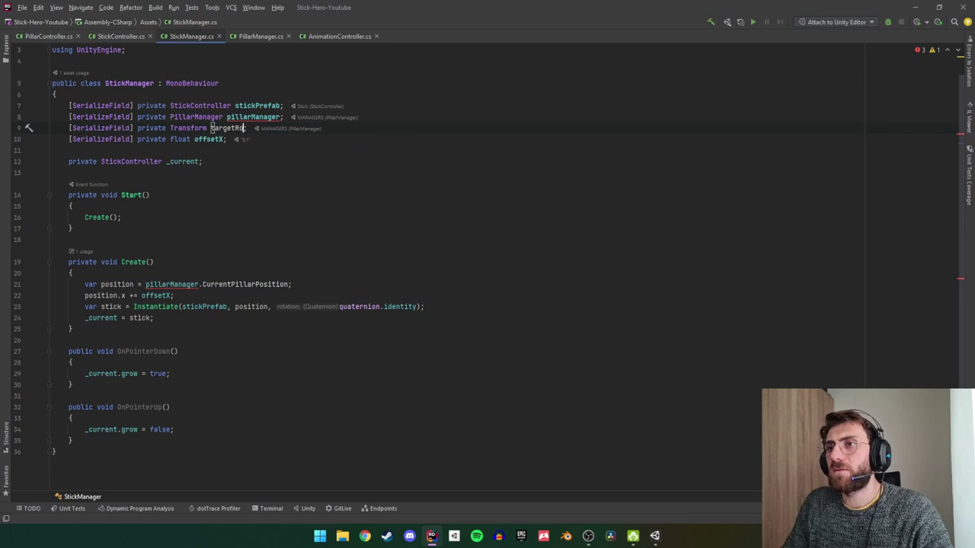
pyautogui.write('tate')
pyautogui.press('Down')
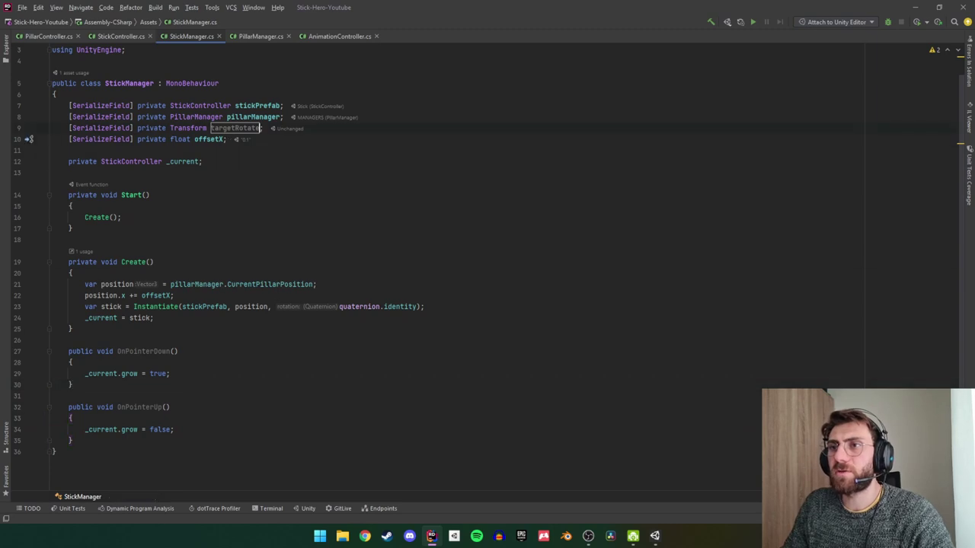
# Add an AnimationController animationController field below targetRotate.
pyautogui.hotkey('ctrl', 'd')
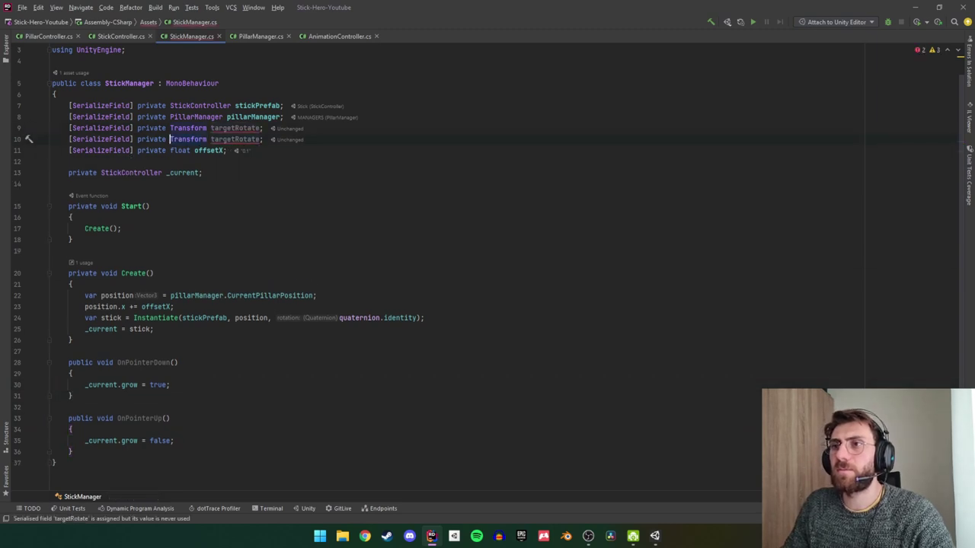
pyautogui.write('Anim')
pyautogui.press('Tab')
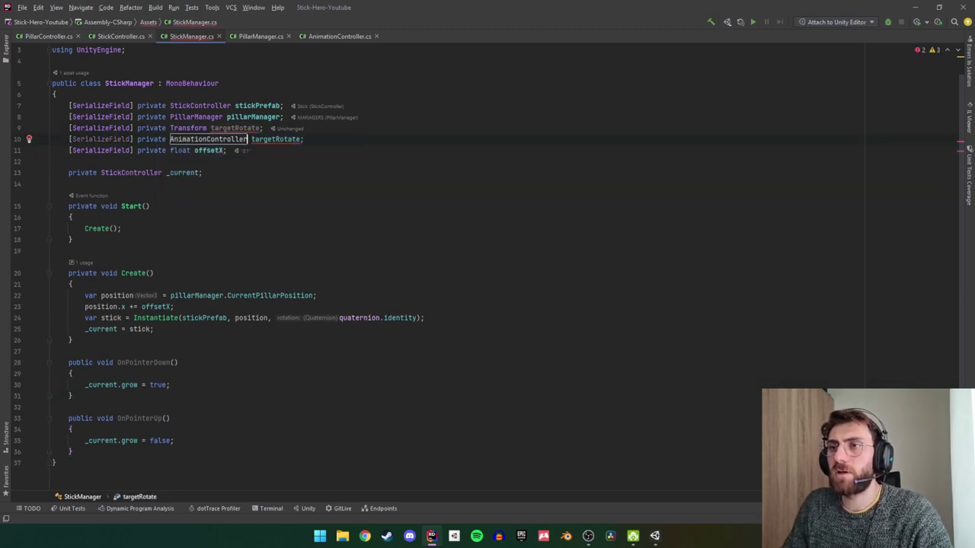
pyautogui.hotkey('ctrl', 'Delete')
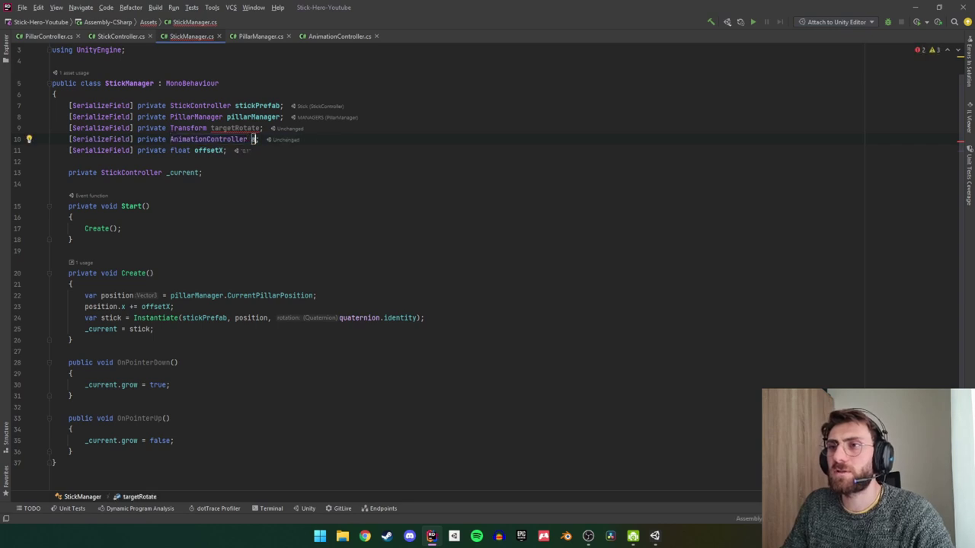
pyautogui.write('animationC')
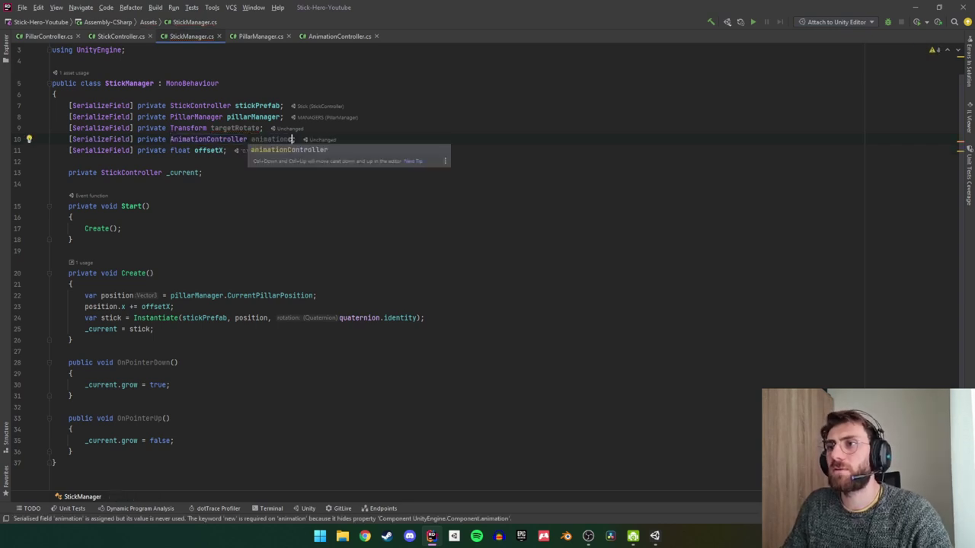
pyautogui.press('Tab')
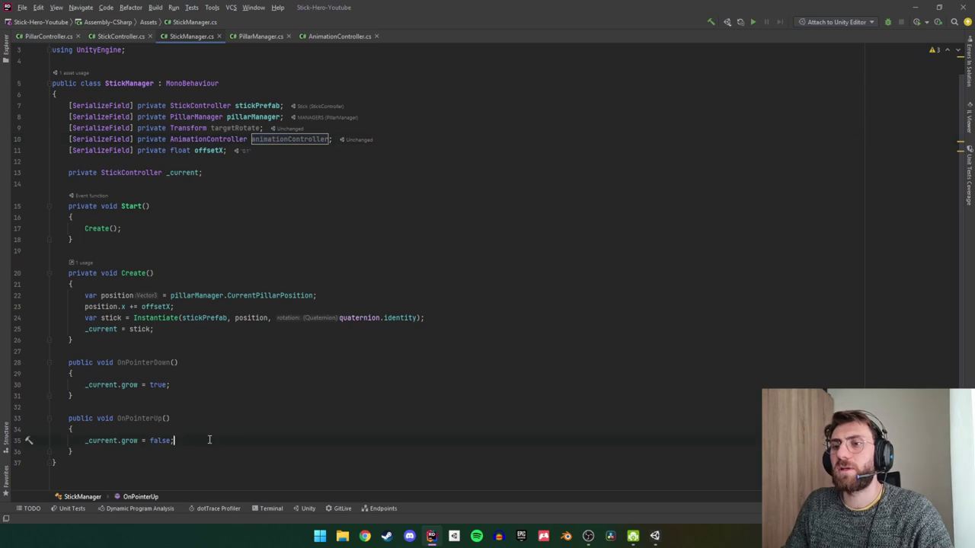
# In OnPointerUp, create var rotate = animationController.Rotate(...) using the current stick and targetRotate.
pyautogui.click(208, 440)
pyautogui.press('Return')
pyautogui.write('ani')
pyautogui.press('Tab')
pyautogui.write('.')
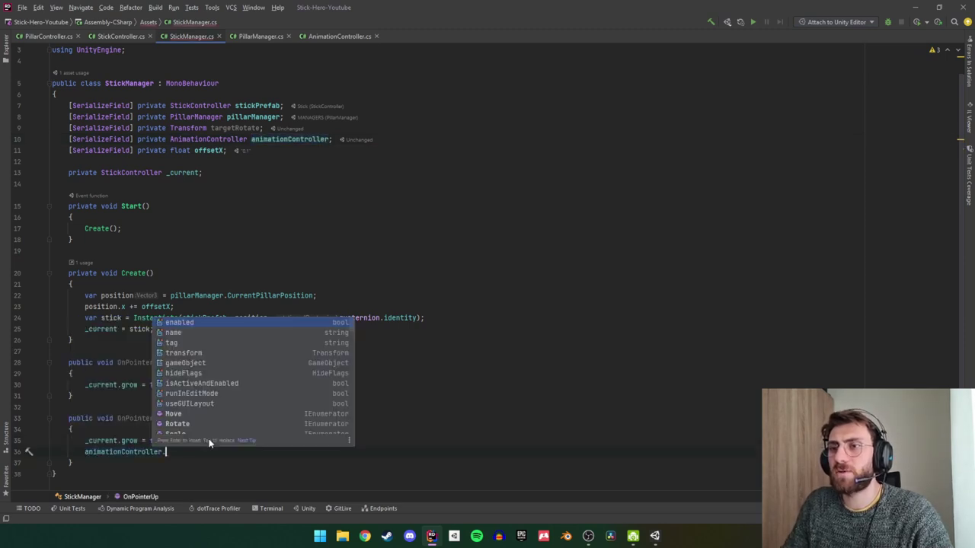
pyautogui.write('ro')
pyautogui.press('Tab')
pyautogui.write('var ')
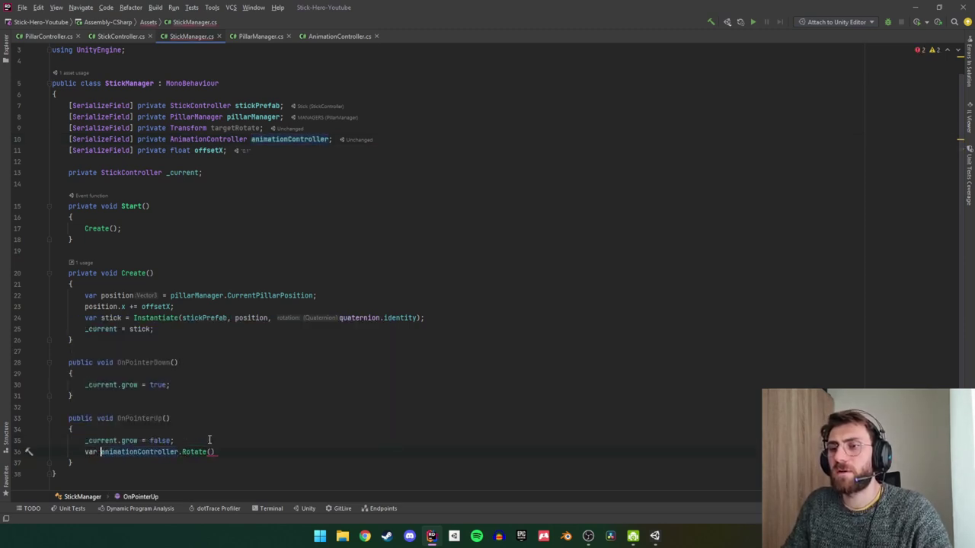
pyautogui.write('rota')
pyautogui.press('Tab')
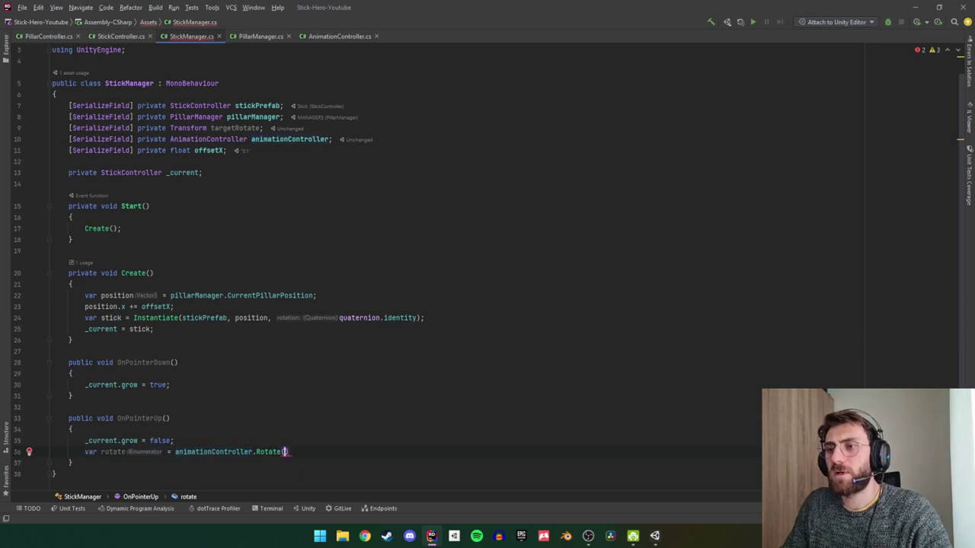
pyautogui.write('_')
pyautogui.press('Tab')
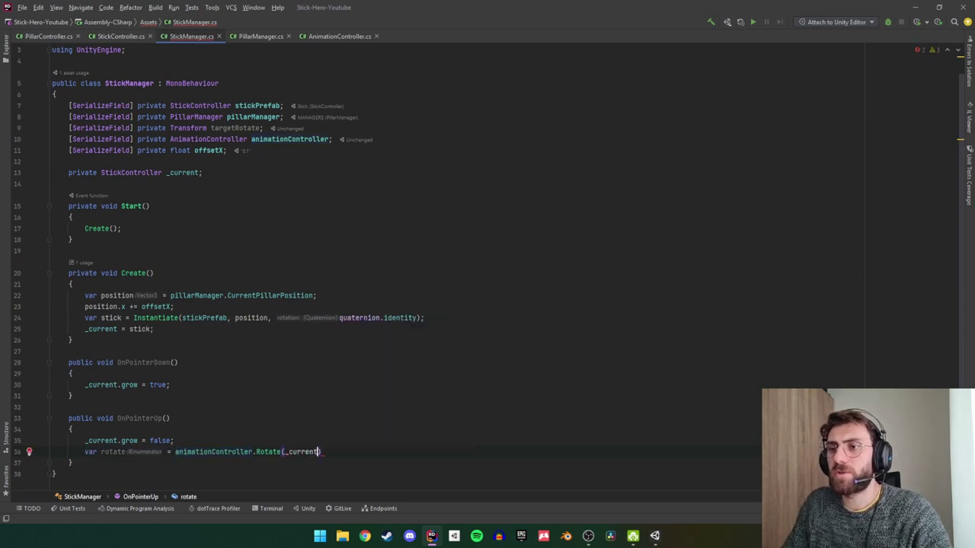
pyautogui.write(',tar')
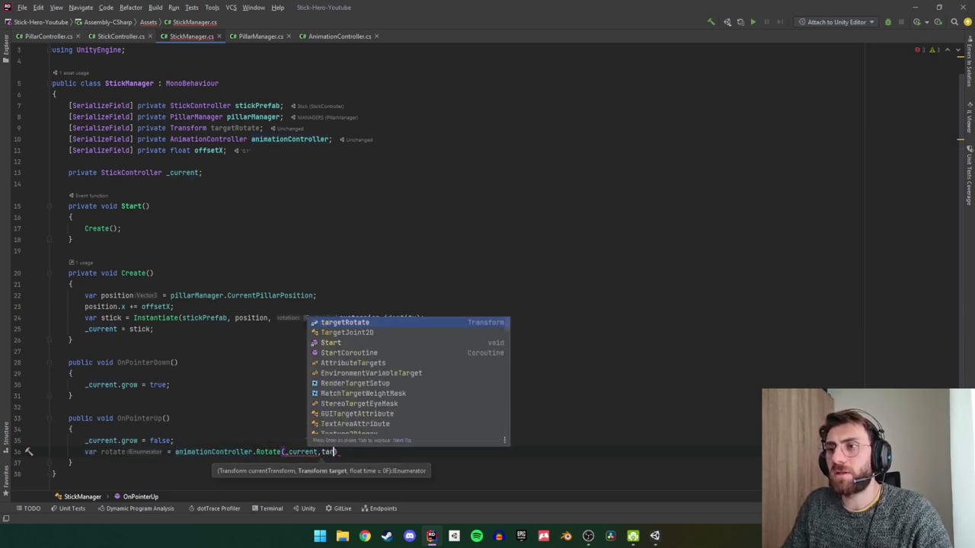
pyautogui.press('Tab')
pyautogui.write(';')
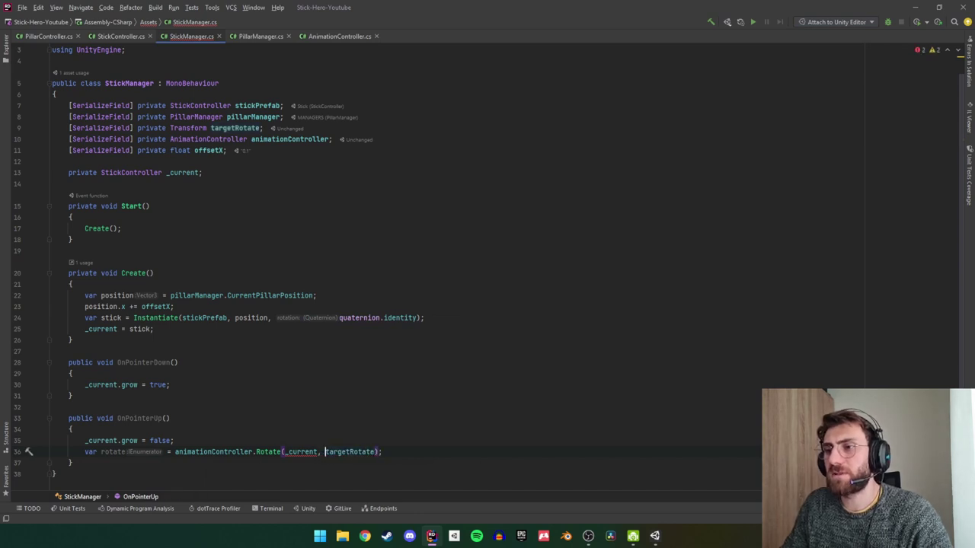
pyautogui.write('.tr')
pyautogui.press('Tab')
# Add a StartCoroutine(rotate) call on the next line.
pyautogui.press('End')
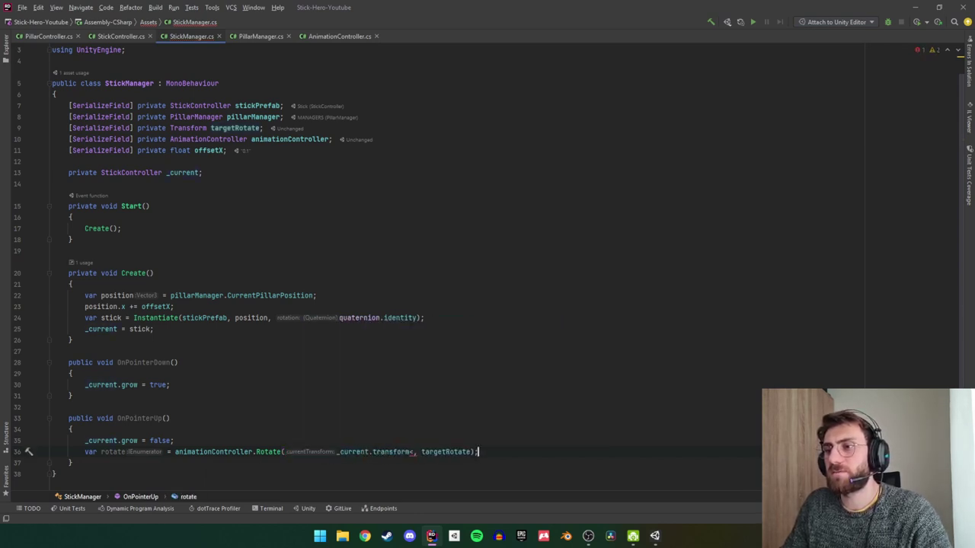
pyautogui.press('End')
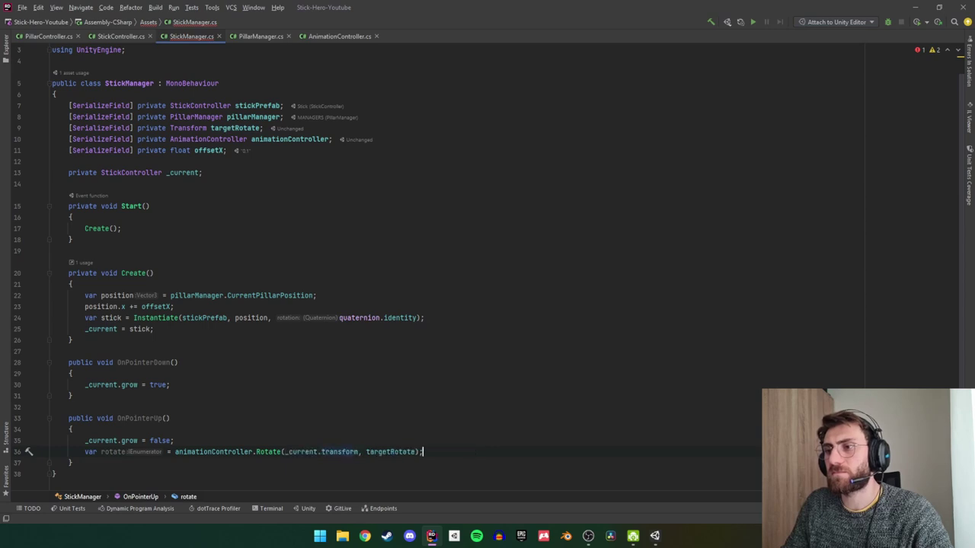
pyautogui.write('Start')
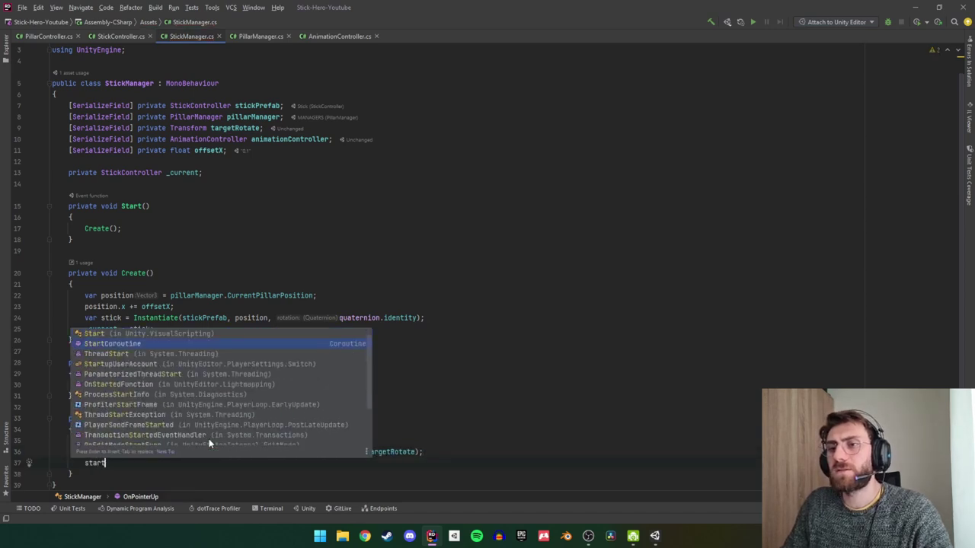
pyautogui.press('Tab')
pyautogui.write('ro')
pyautogui.press('Tab')
# Close the StartCoroutine call, then delete the test stick from the Unity scene.
pyautogui.write(')')
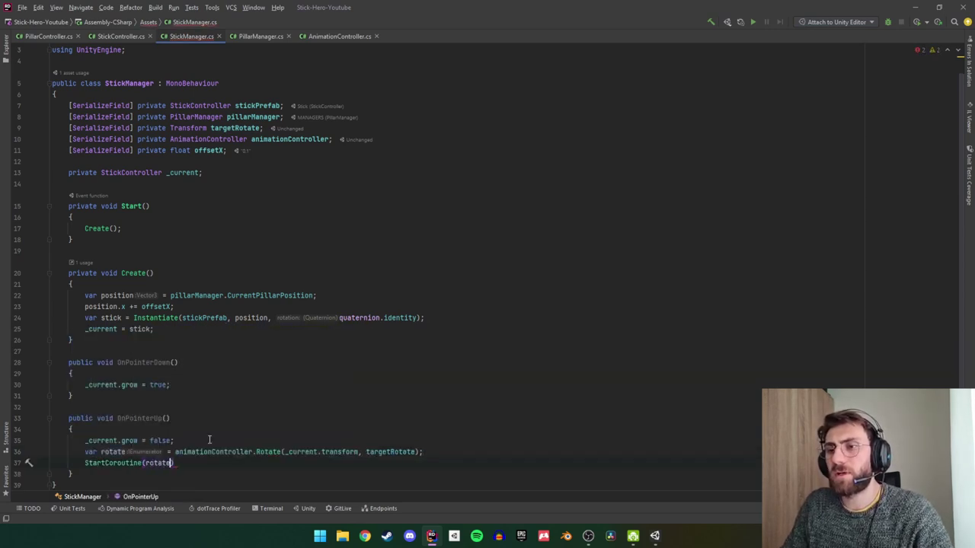
pyautogui.hotkey('alt', 'Tab')
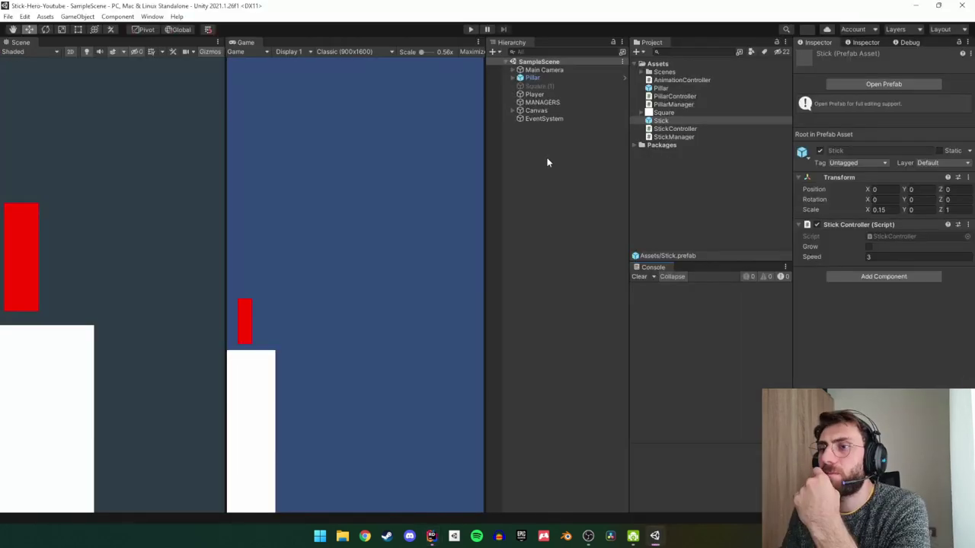
pyautogui.moveTo(674, 121); pyautogui.dragTo(571, 185)
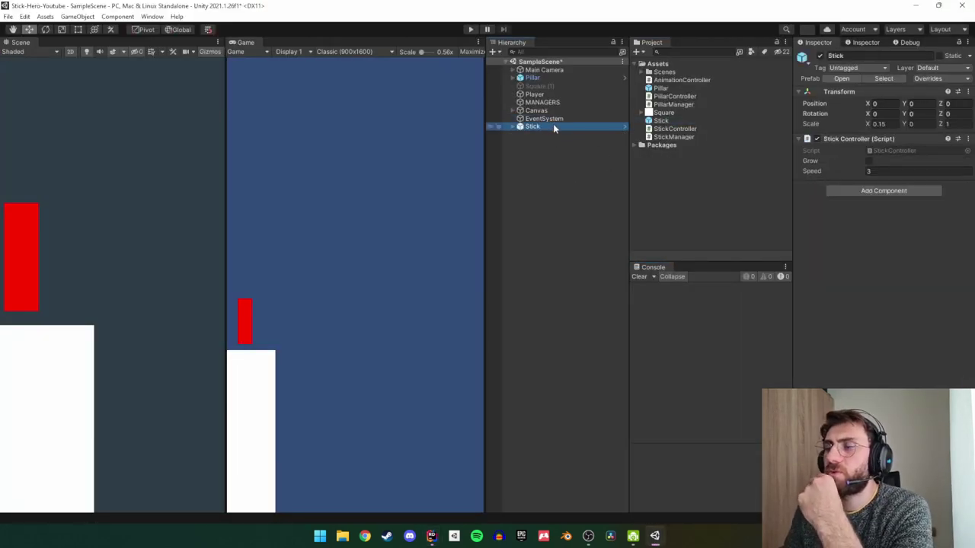
pyautogui.moveTo(903, 125)
pyautogui.mouseDown()
pyautogui.moveTo(939, 123)
pyautogui.moveTo(489, 172)
pyautogui.mouseUp()
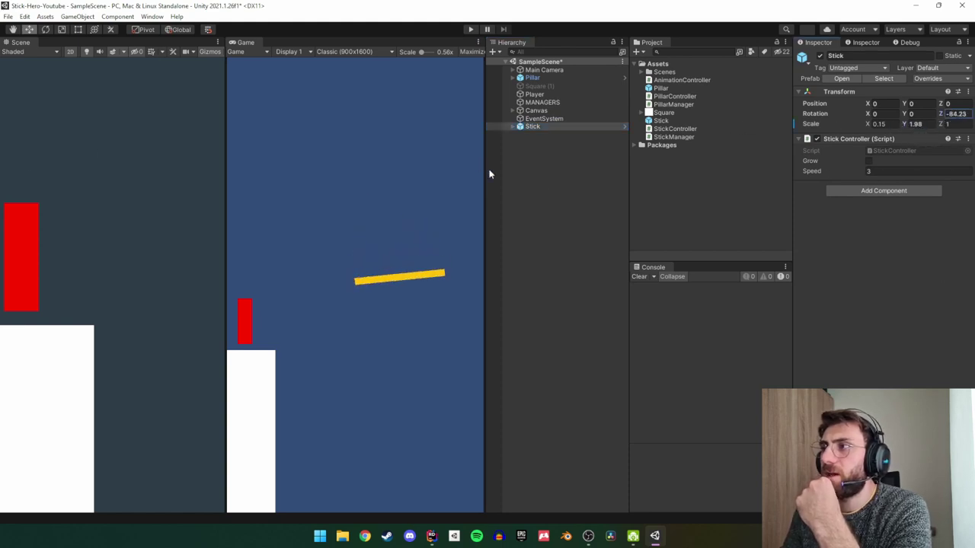
pyautogui.click(536, 128)
pyautogui.press('Delete')
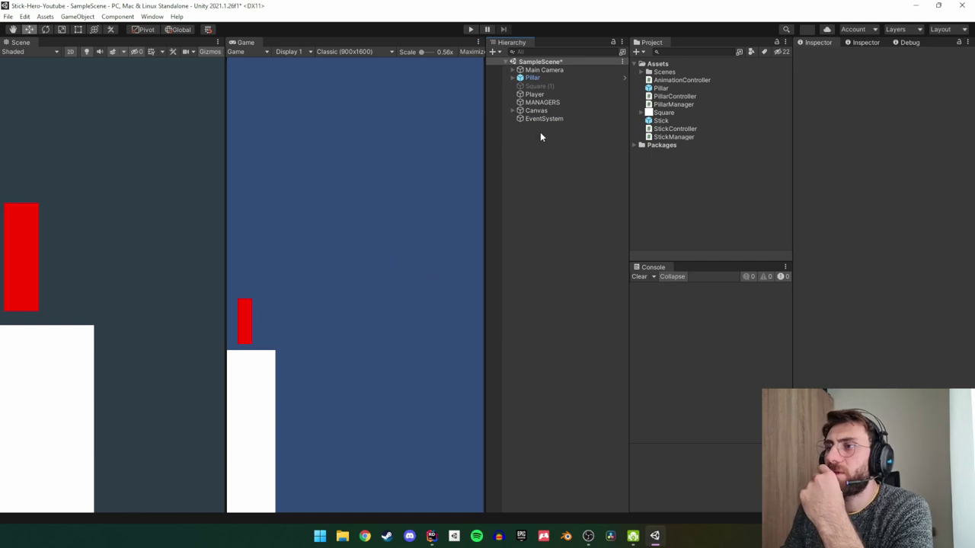
# Create an empty TargetRotate object at position 0,0,0 with Z rotation -90.
pyautogui.rightClick(540, 131)
pyautogui.click(597, 261)
pyautogui.write('targetRotate')
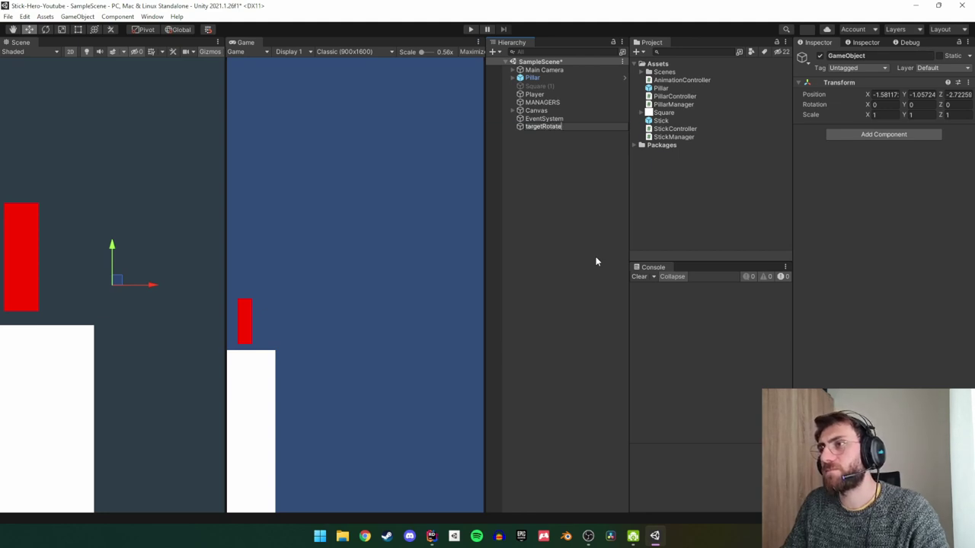
pyautogui.press('Return')
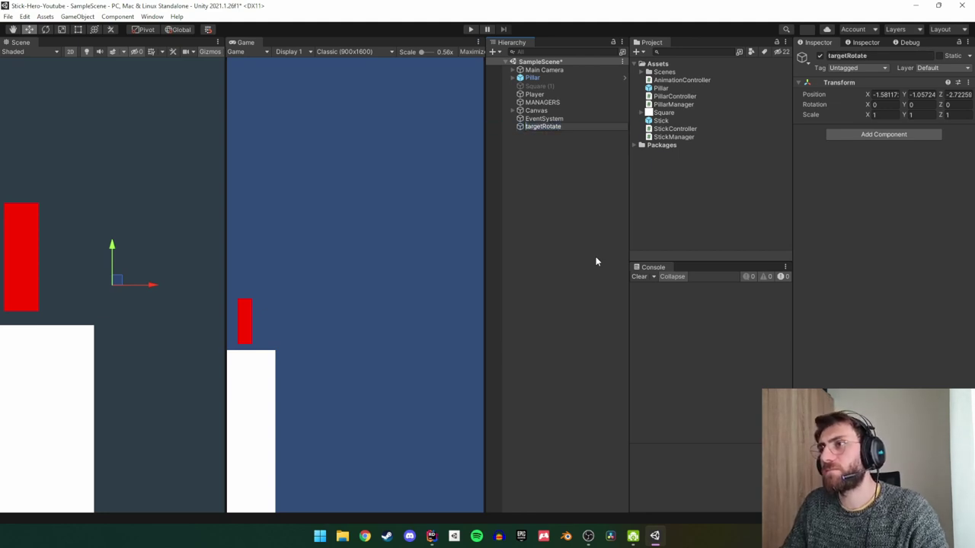
pyautogui.press('Return')
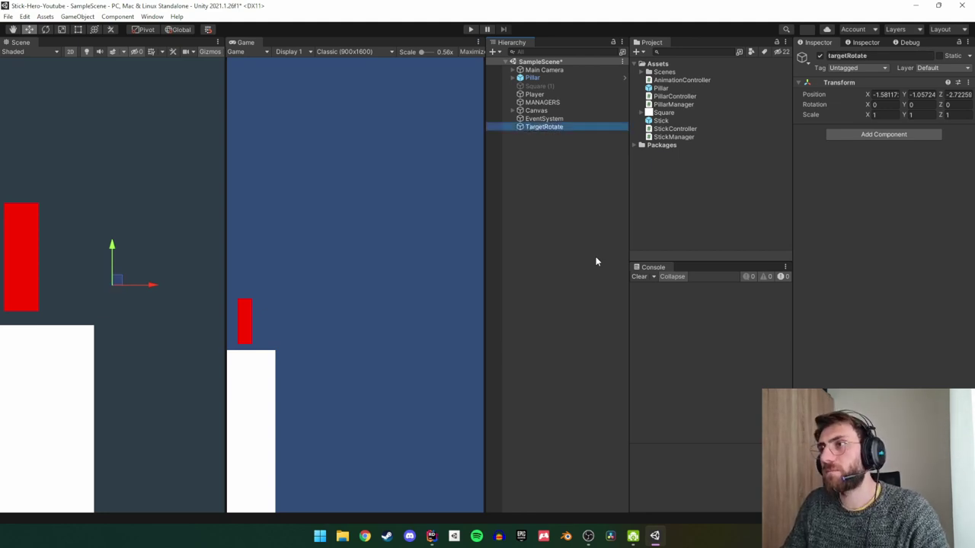
pyautogui.click(953, 105)
pyautogui.write('-90')
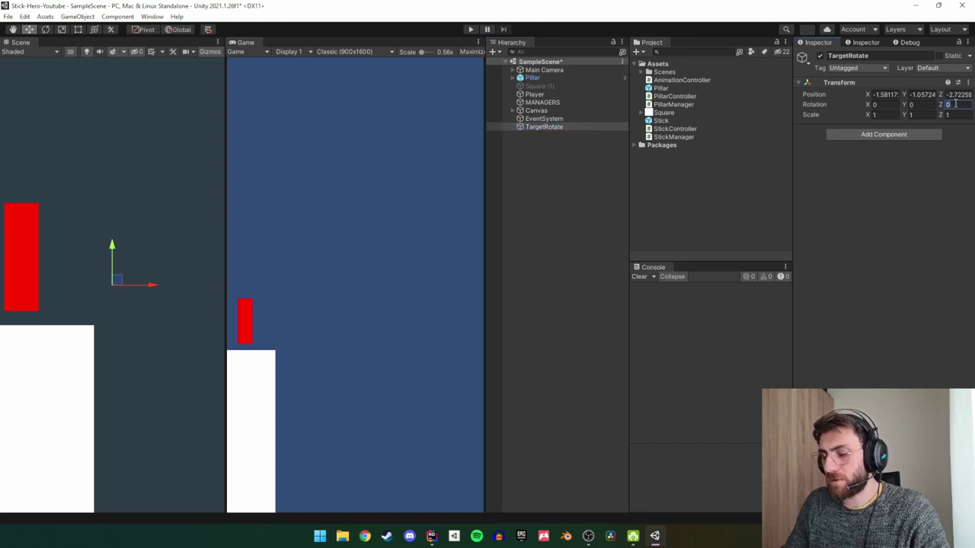
pyautogui.click(886, 95)
pyautogui.write('0')
pyautogui.press('Tab')
pyautogui.write('00')
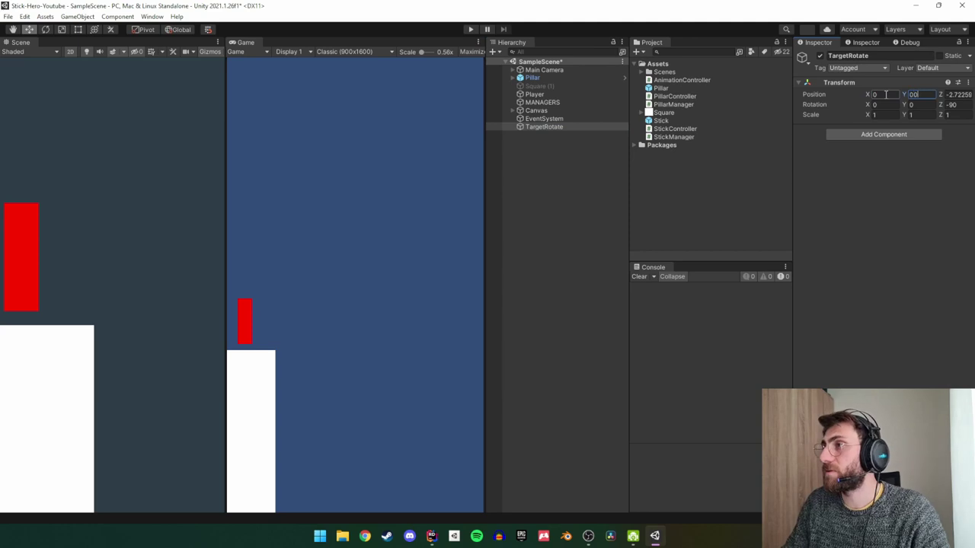
pyautogui.press('Tab')
pyautogui.write('0')
# Assign TargetRotate and the Animation Controller to the Stick Manager on MANAGERS.
pyautogui.click(543, 102)
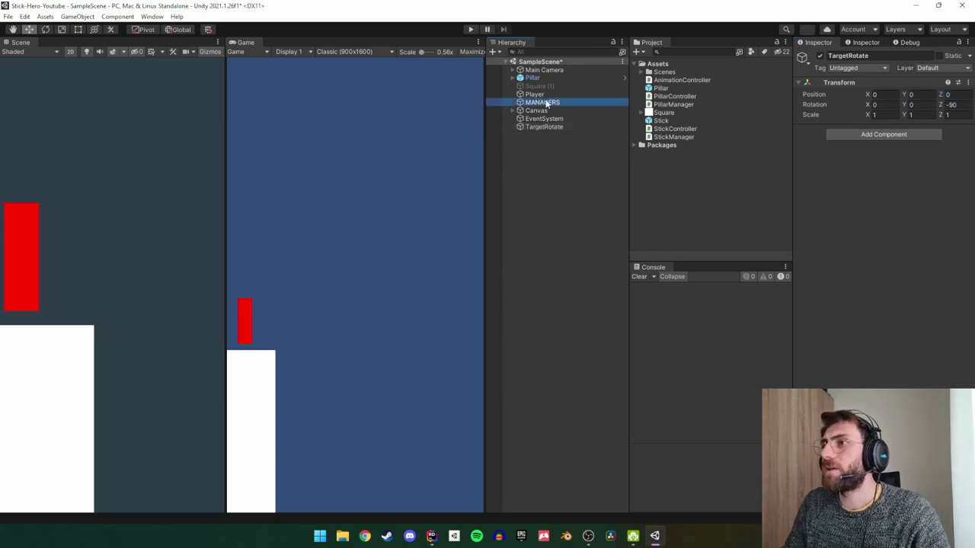
pyautogui.moveTo(563, 126); pyautogui.dragTo(904, 312)
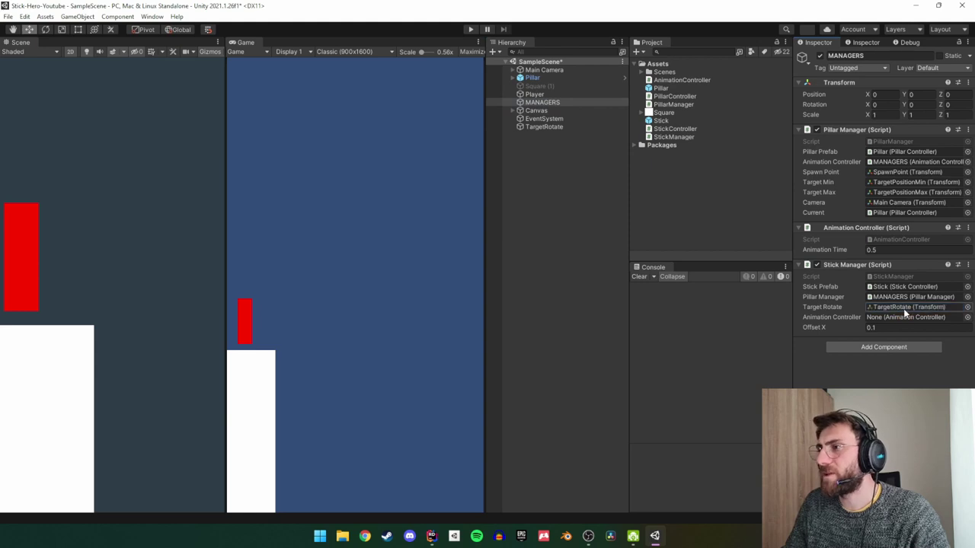
pyautogui.moveTo(856, 228); pyautogui.dragTo(893, 324)
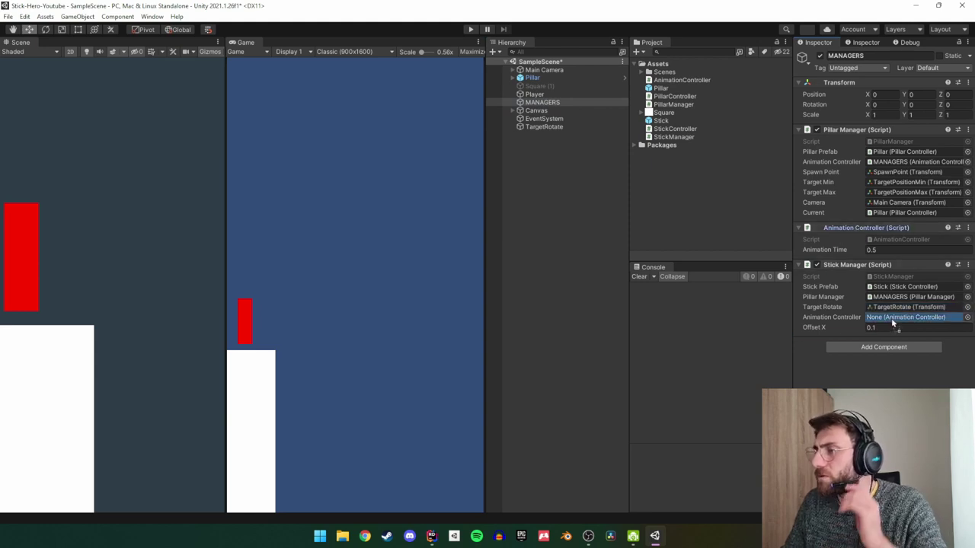
pyautogui.click(565, 214)
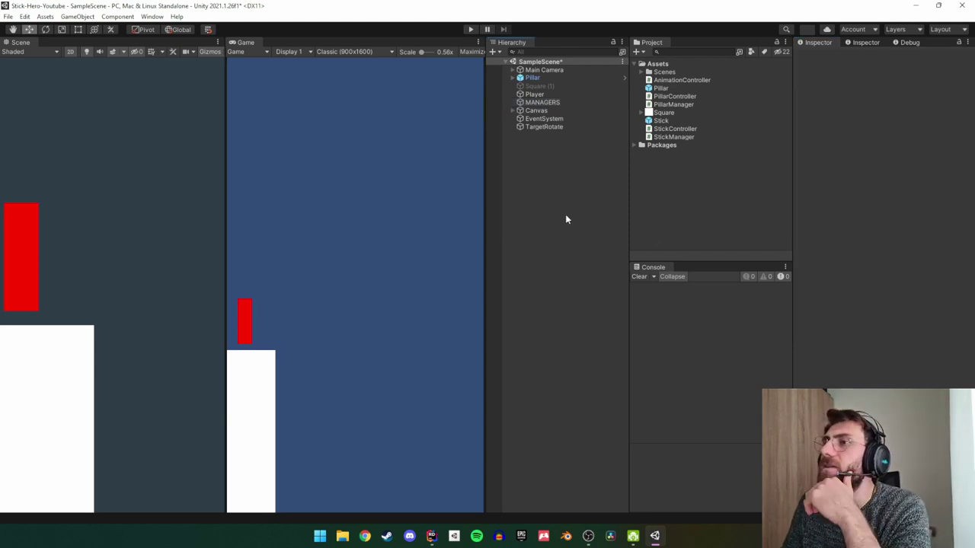
# Test-play growing and dropping a stick, inspecting the spawned clone's transform.
pyautogui.click(470, 29)
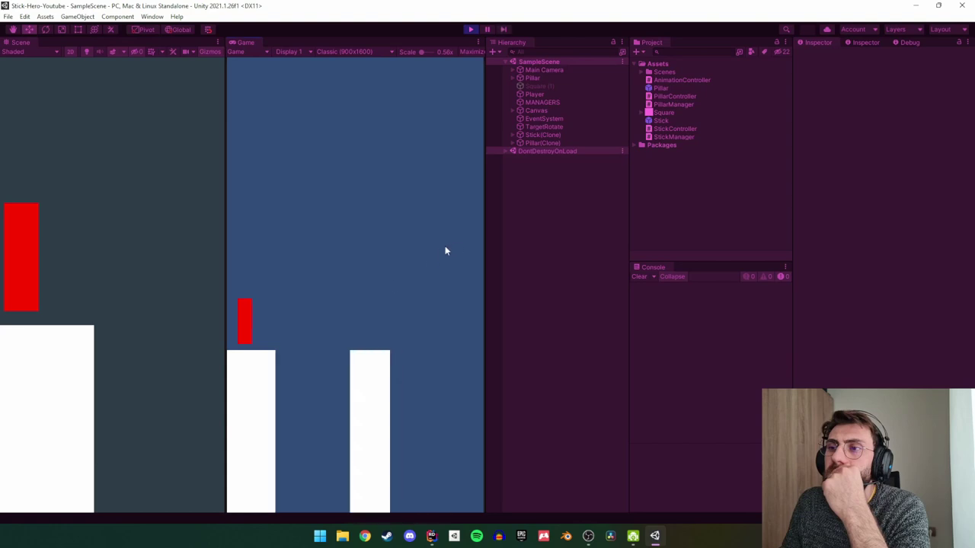
pyautogui.click(435, 299)
pyautogui.click(435, 299)
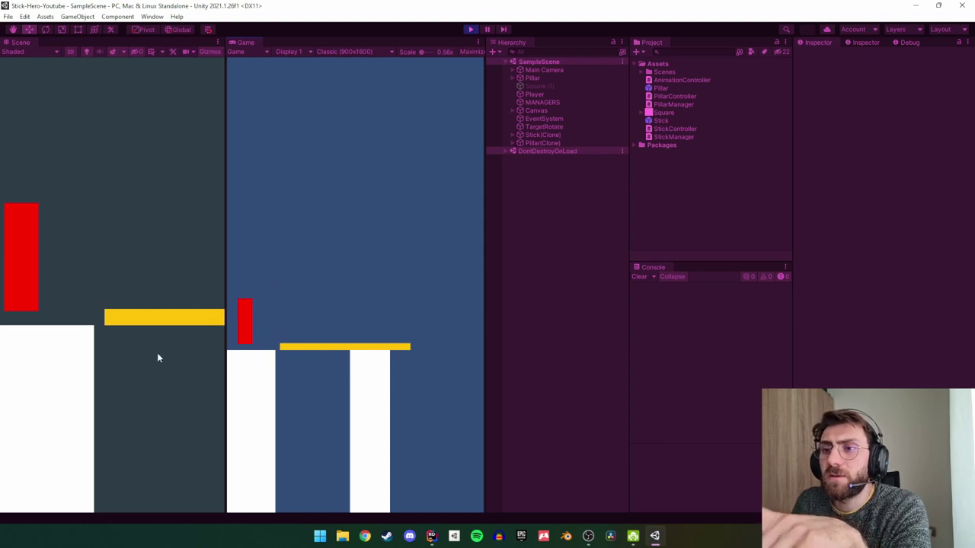
pyautogui.click(552, 135)
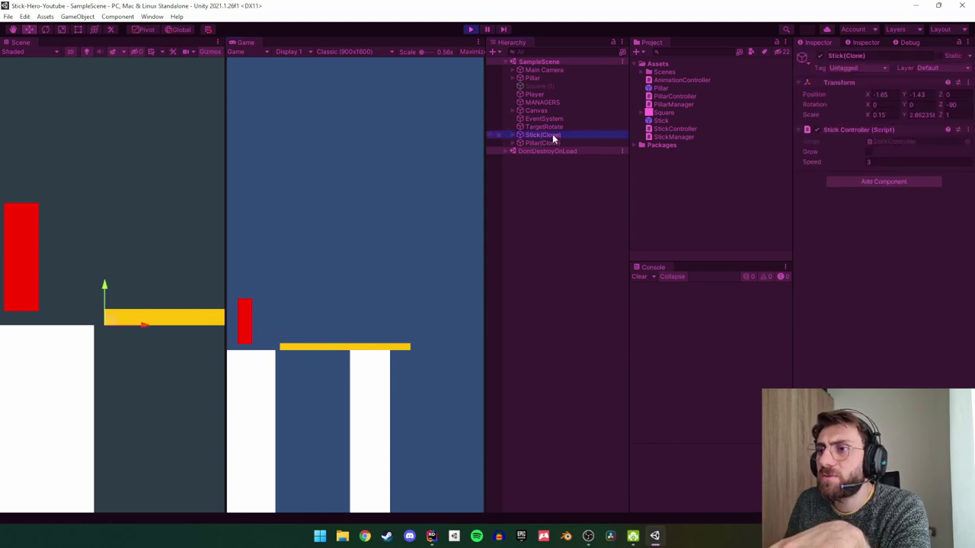
pyautogui.click(472, 32)
# Change the Stick Manager's Offset X on MANAGERS to -0.1.
pyautogui.click(685, 113)
pyautogui.click(686, 121)
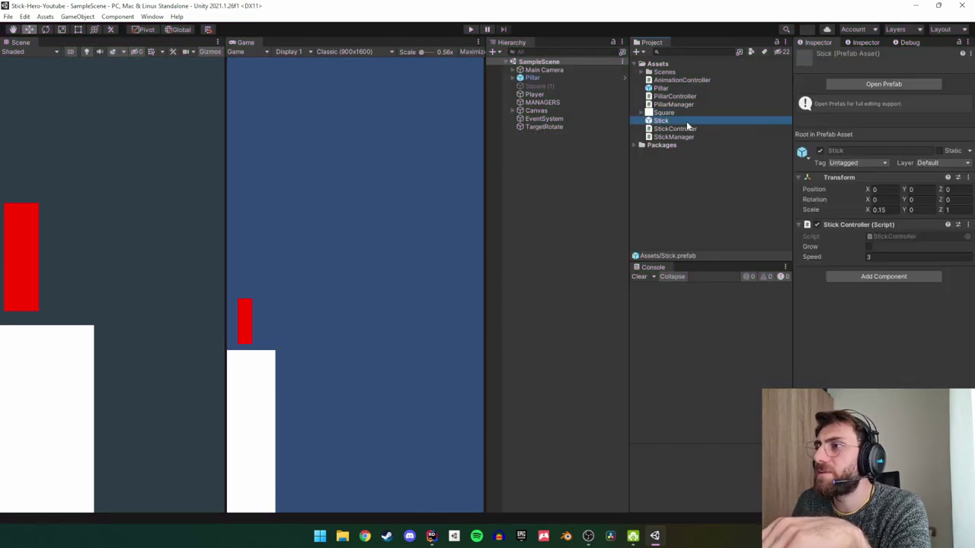
pyautogui.click(556, 103)
pyautogui.click(884, 328)
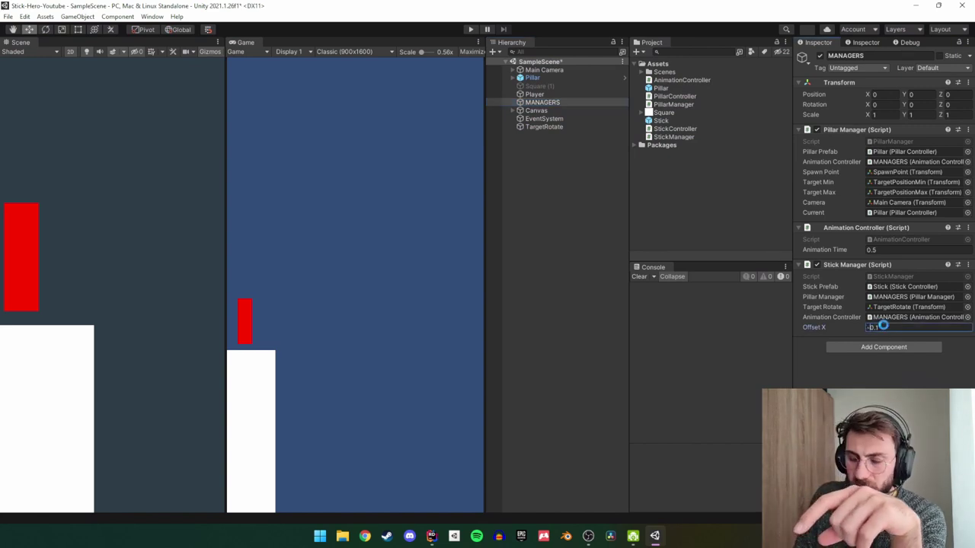
pyautogui.write('-0.1')
# Test again, confirming the stick falls flat as a bridge to the next pillar.
pyautogui.click(471, 29)
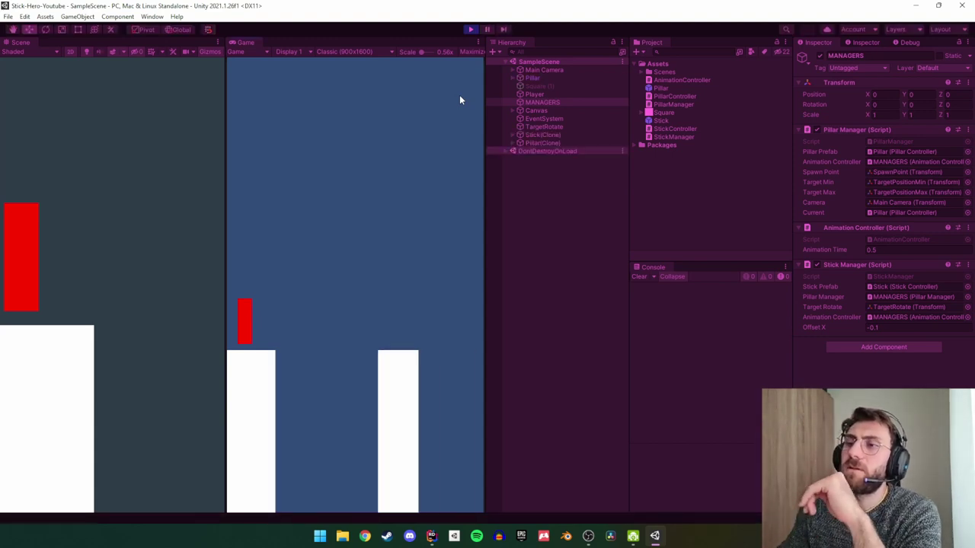
pyautogui.moveTo(334, 329); pyautogui.dragTo(341, 329)
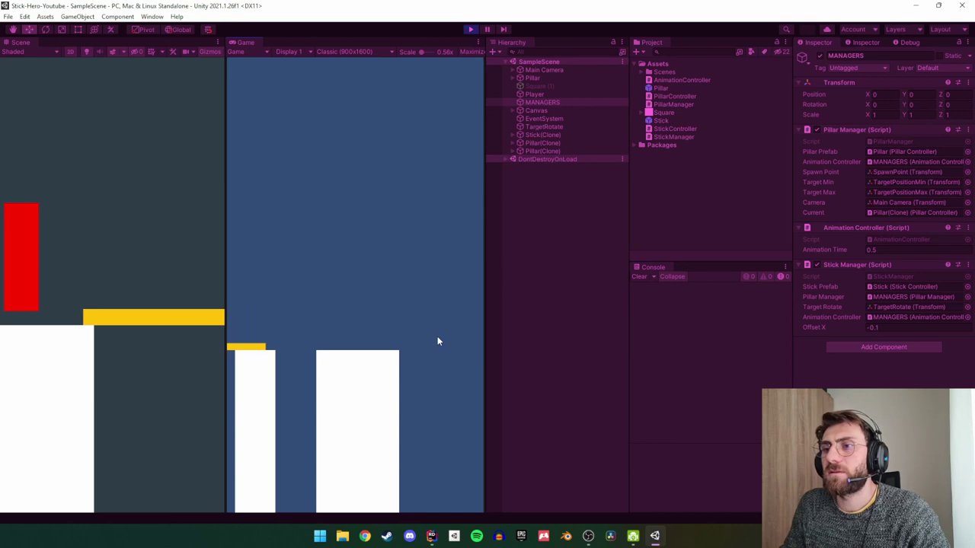
pyautogui.moveTo(437, 342); pyautogui.dragTo(437, 341)
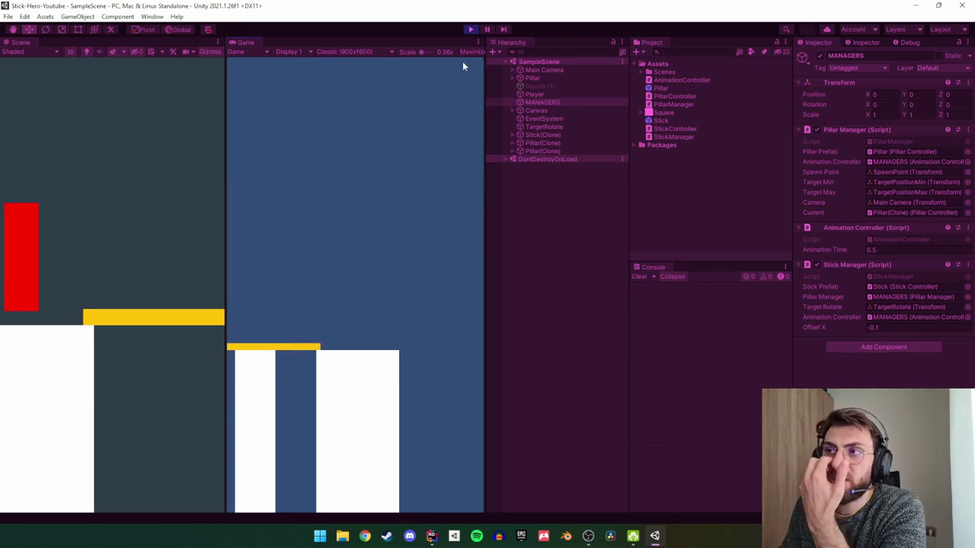
pyautogui.click(473, 28)
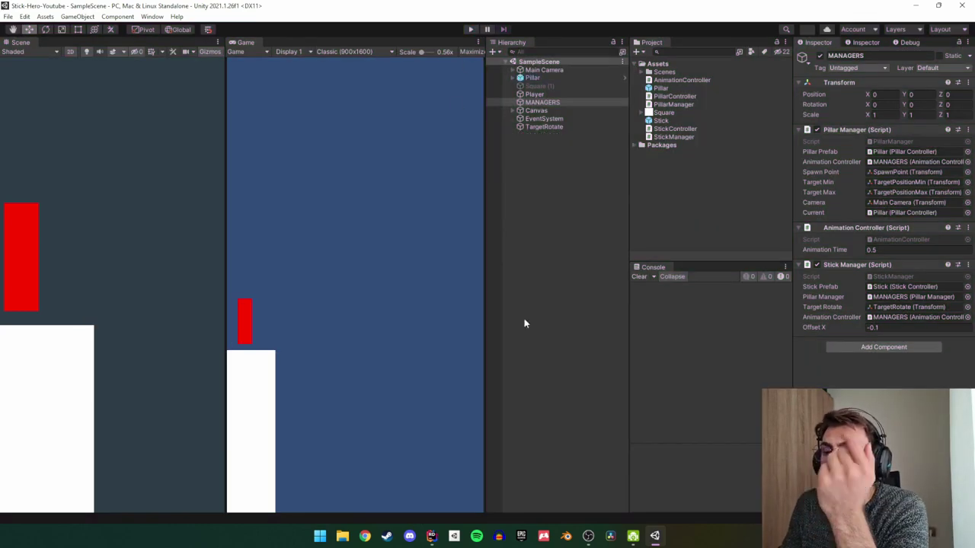
# In Rider, review PillarManager.cs's NextLevel method and its field declarations.
pyautogui.click(431, 536)
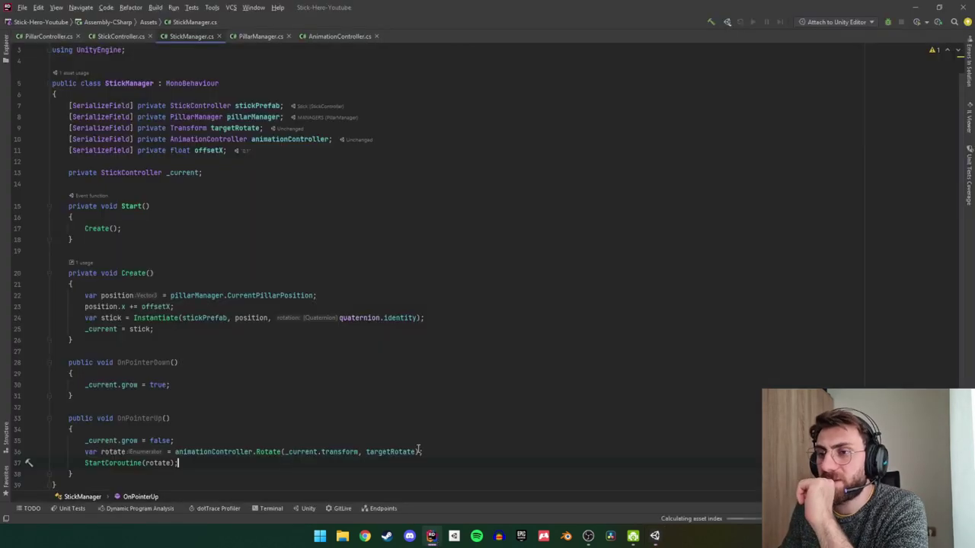
pyautogui.scroll(-2, 355, 411)
pyautogui.scroll(1, 322, 429)
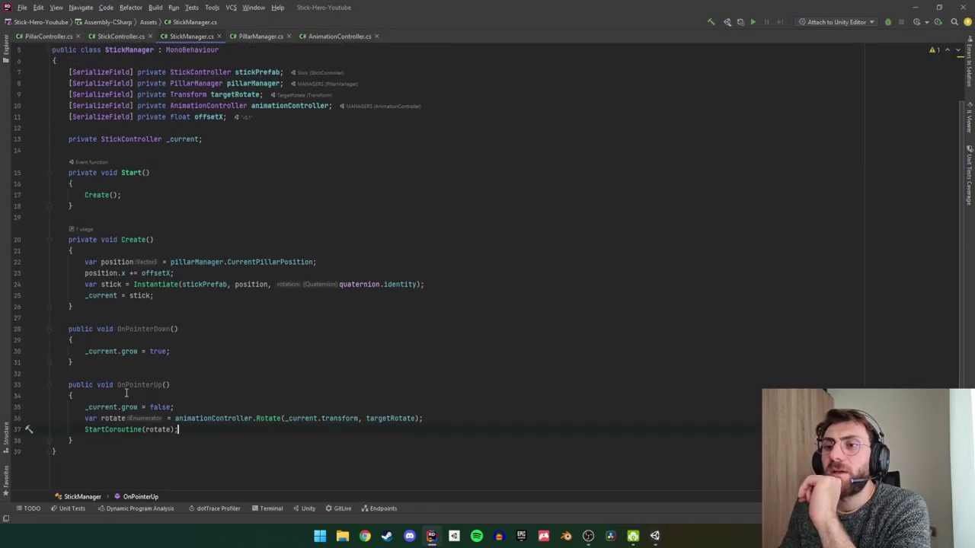
pyautogui.scroll(3, 457, 267)
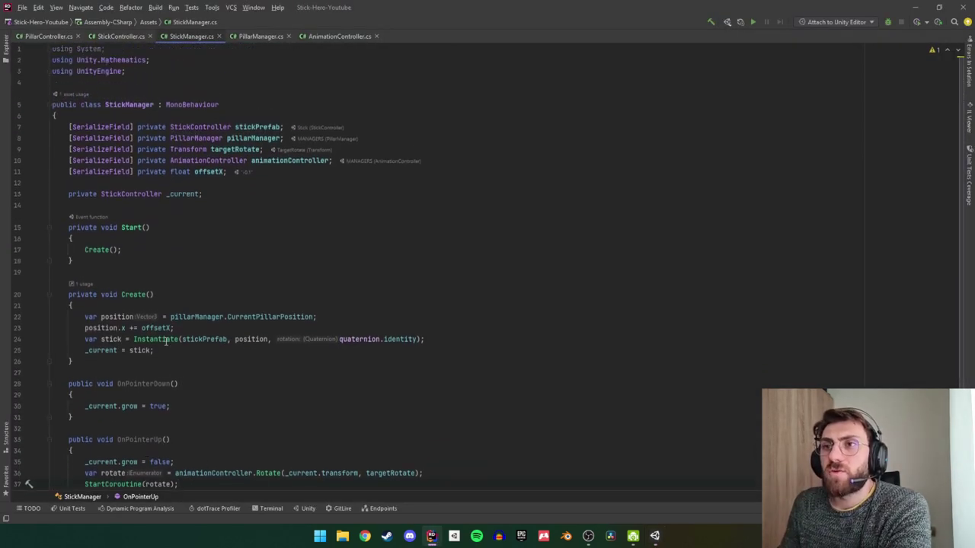
pyautogui.click(249, 37)
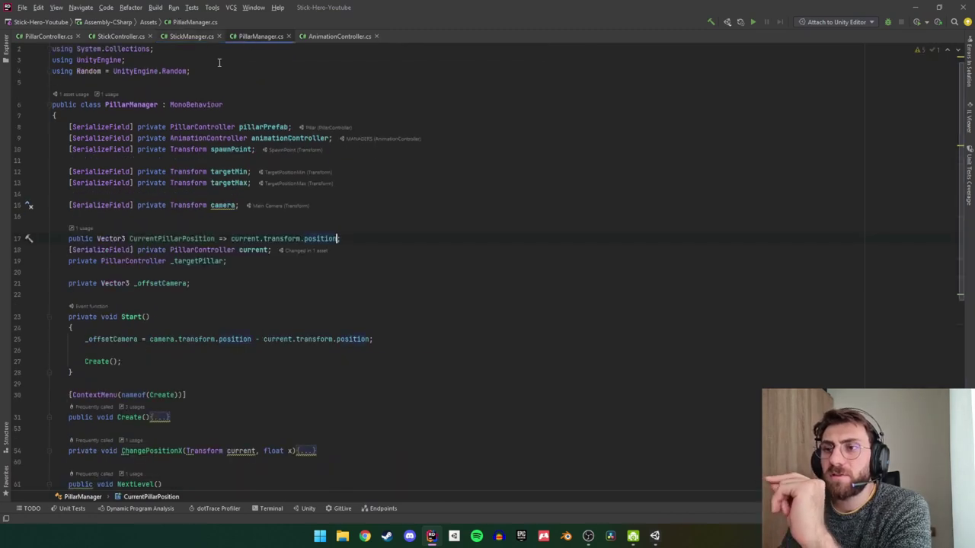
pyautogui.scroll(-3, 208, 236)
pyautogui.scroll(-4, 209, 235)
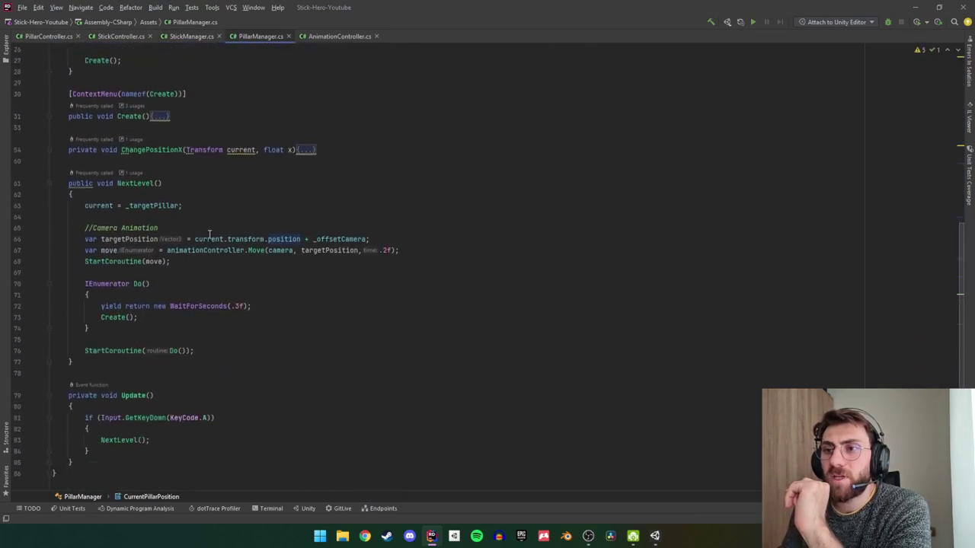
pyautogui.click(138, 182)
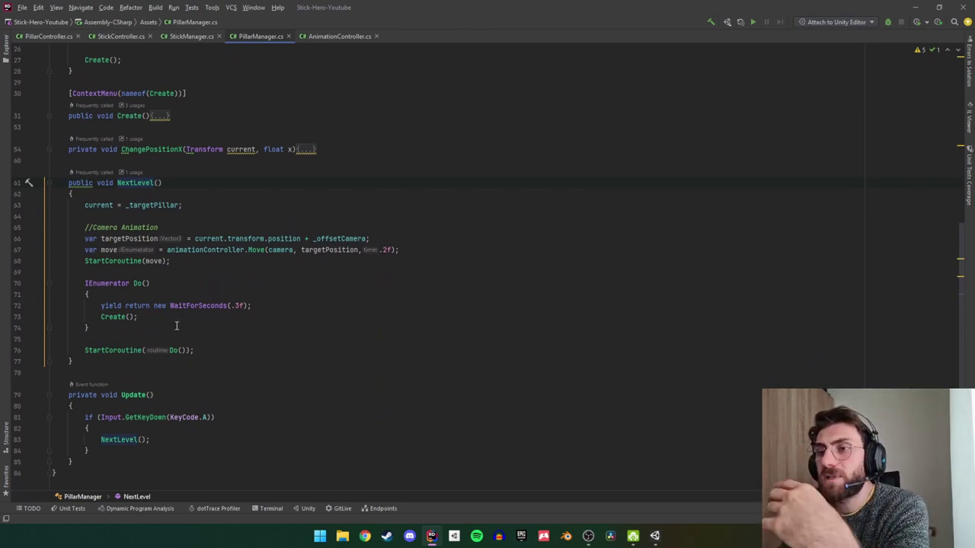
pyautogui.scroll(1, 179, 325)
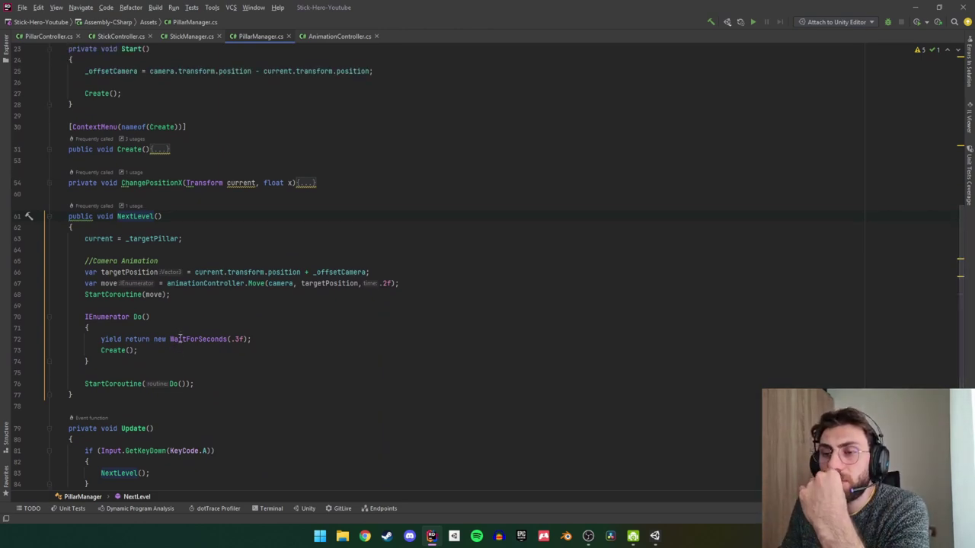
pyautogui.scroll(2, 205, 340)
pyautogui.scroll(2, 211, 341)
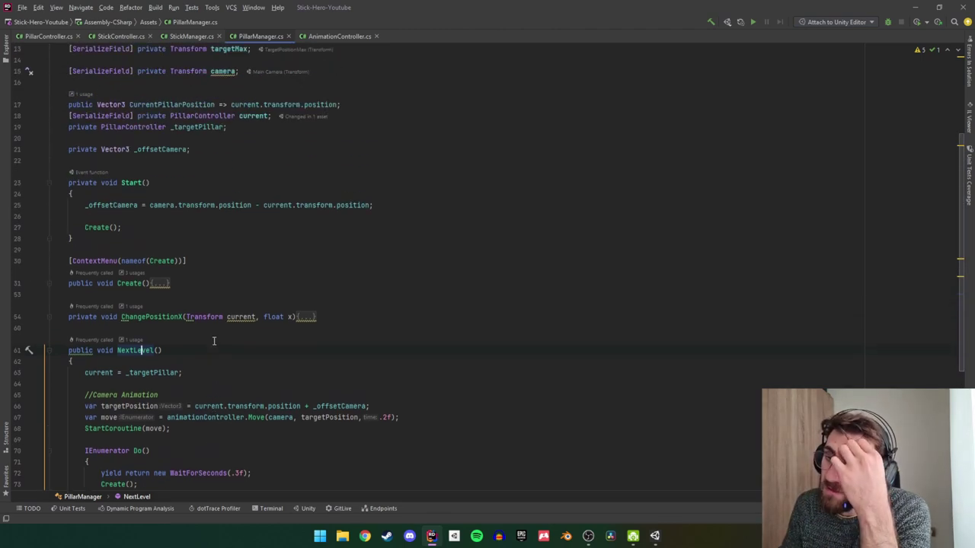
pyautogui.scroll(-1, 215, 340)
pyautogui.scroll(5, 220, 331)
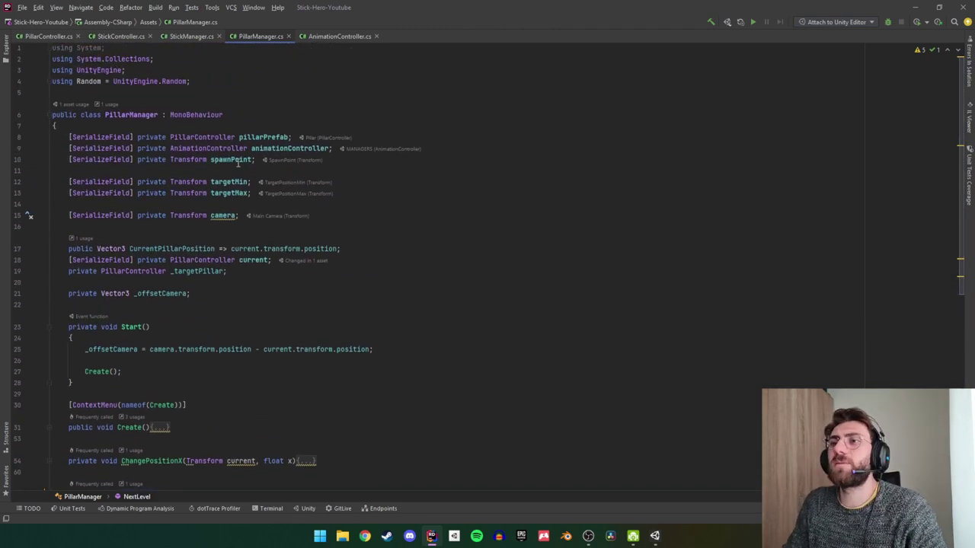
pyautogui.click(230, 160)
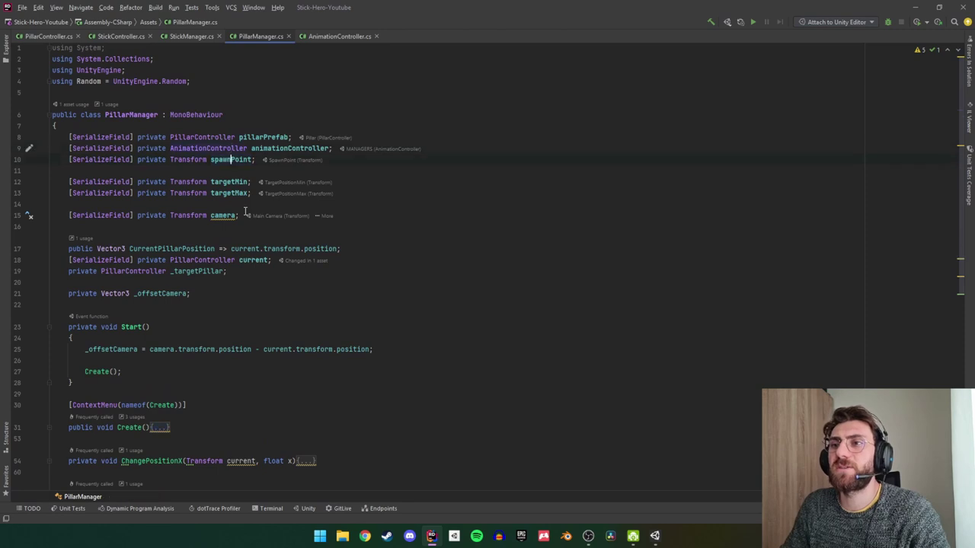
# Duplicate the animationController field line and retype it as StickManager stickManager.
pyautogui.press('Up')
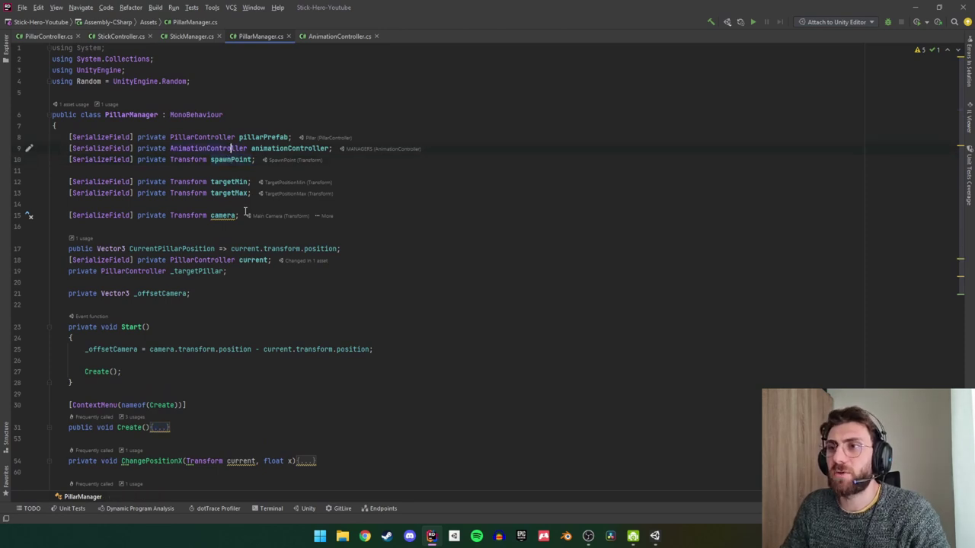
pyautogui.hotkey('ctrl', 'd')
pyautogui.doubleClick(229, 160)
pyautogui.write('s')
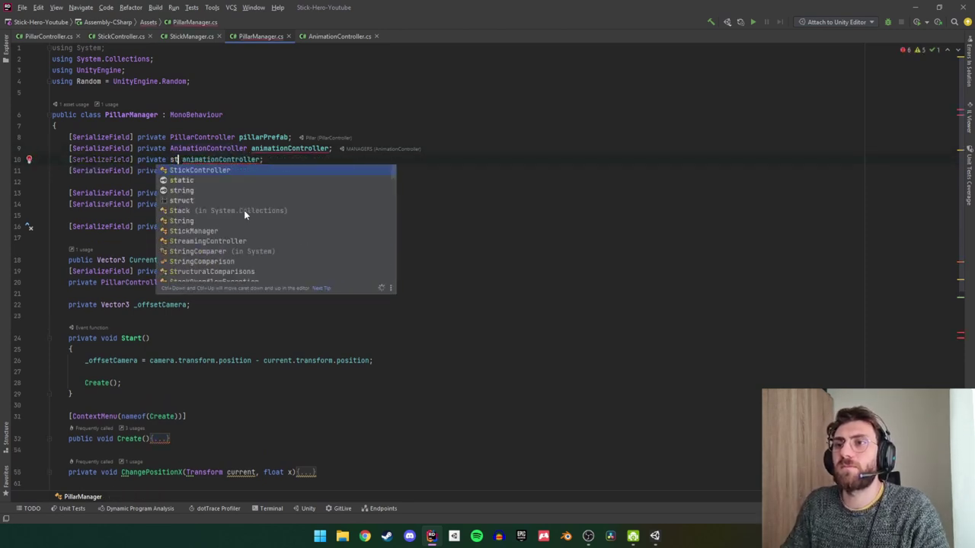
pyautogui.write('tick')
pyautogui.press('Return')
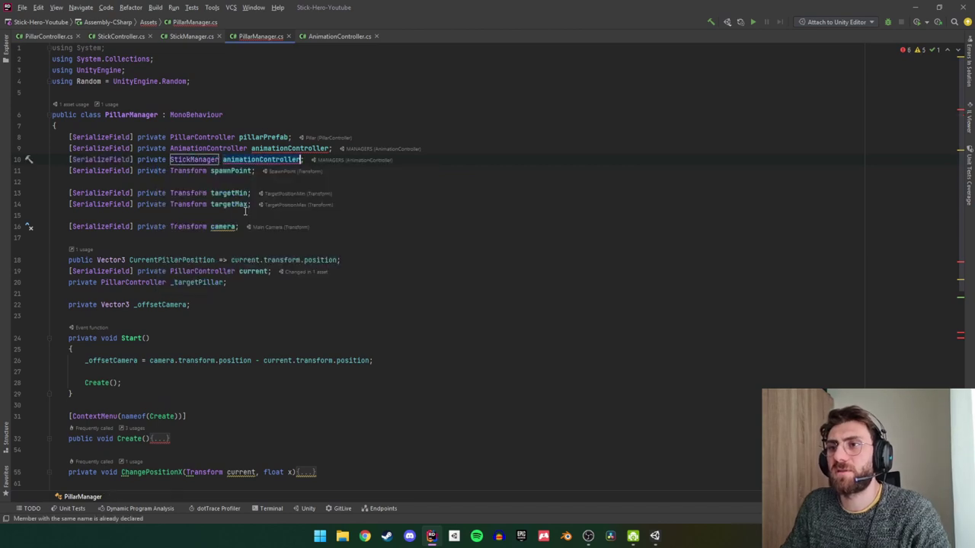
pyautogui.doubleClick(260, 160)
pyautogui.write('s')
pyautogui.press('Return')
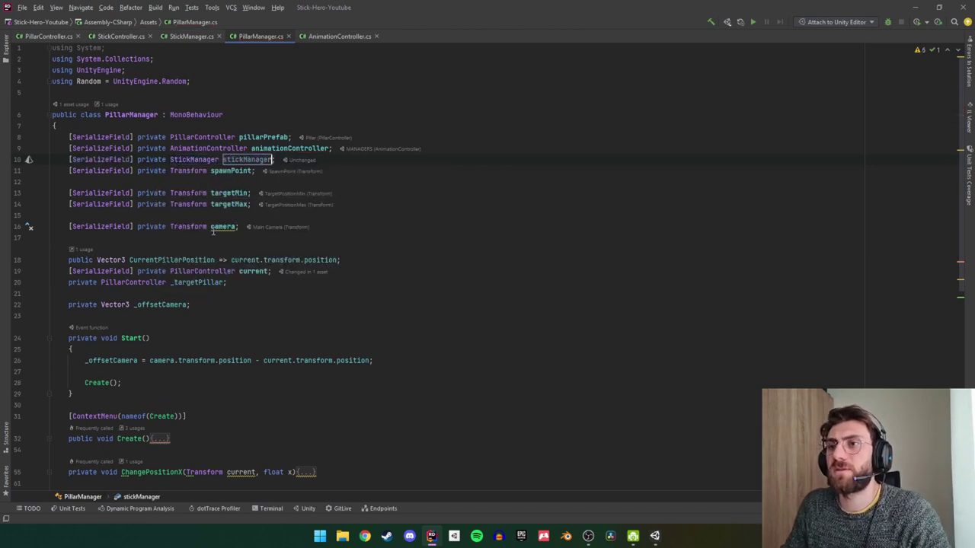
# Find the Create call inside Do and unfold the Create method body.
pyautogui.scroll(-6, 142, 271)
pyautogui.scroll(-5, 142, 271)
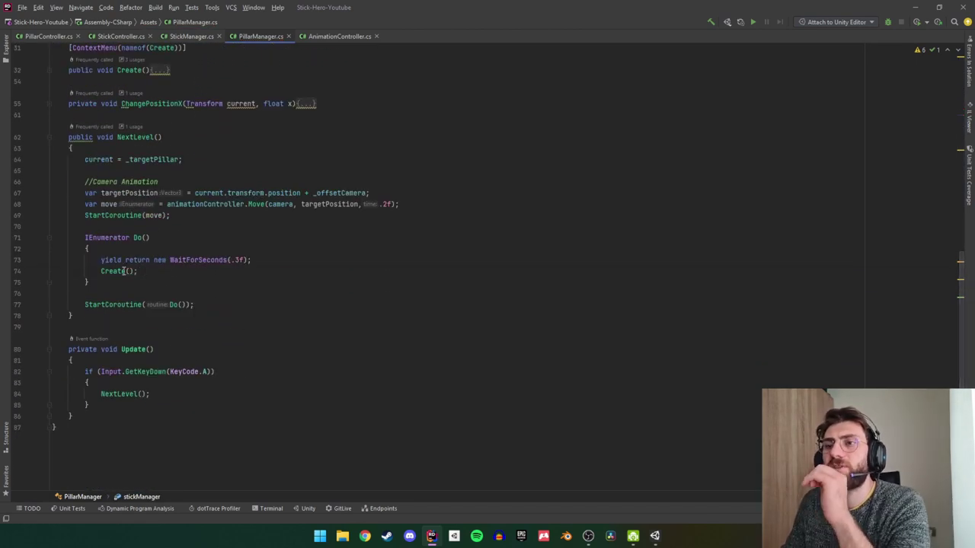
pyautogui.click(120, 271)
pyautogui.scroll(2, 160, 323)
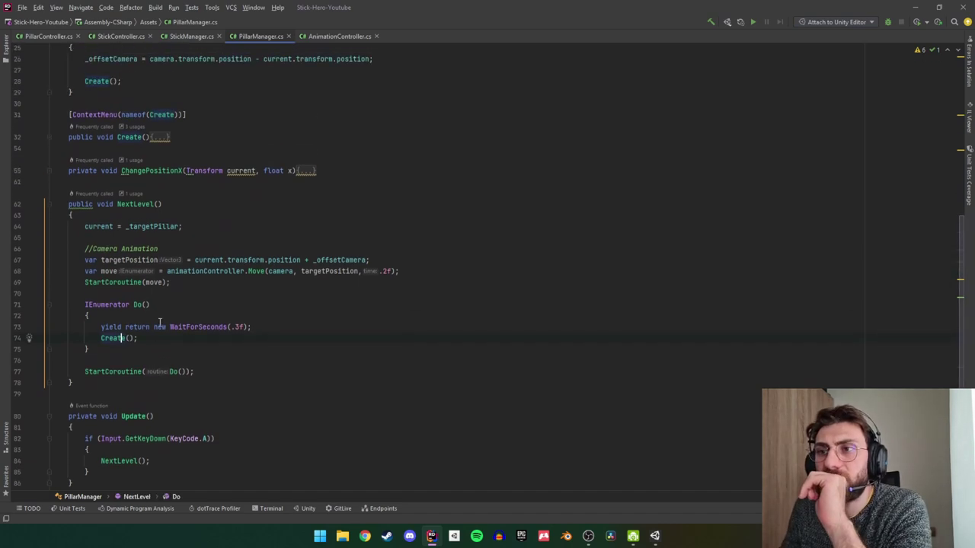
pyautogui.click(49, 137)
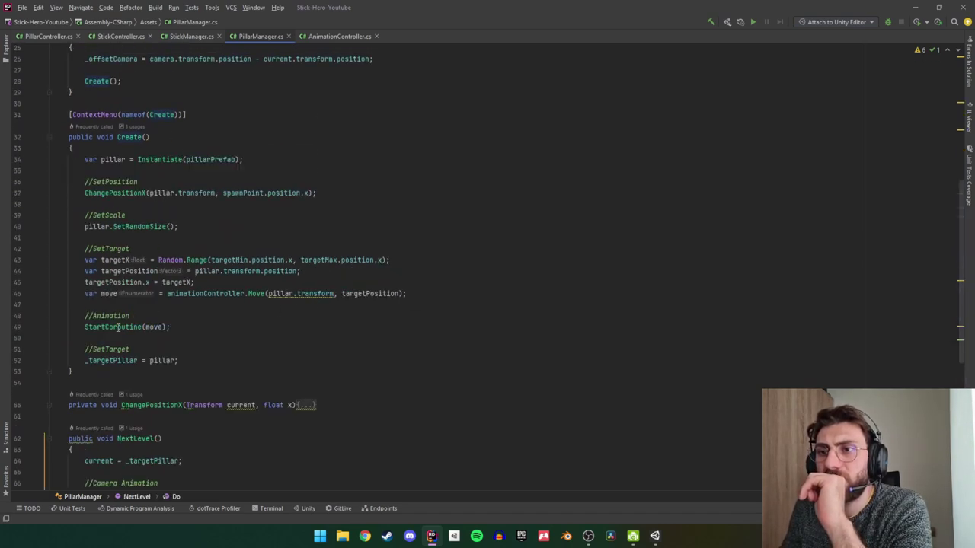
pyautogui.scroll(-1, 129, 326)
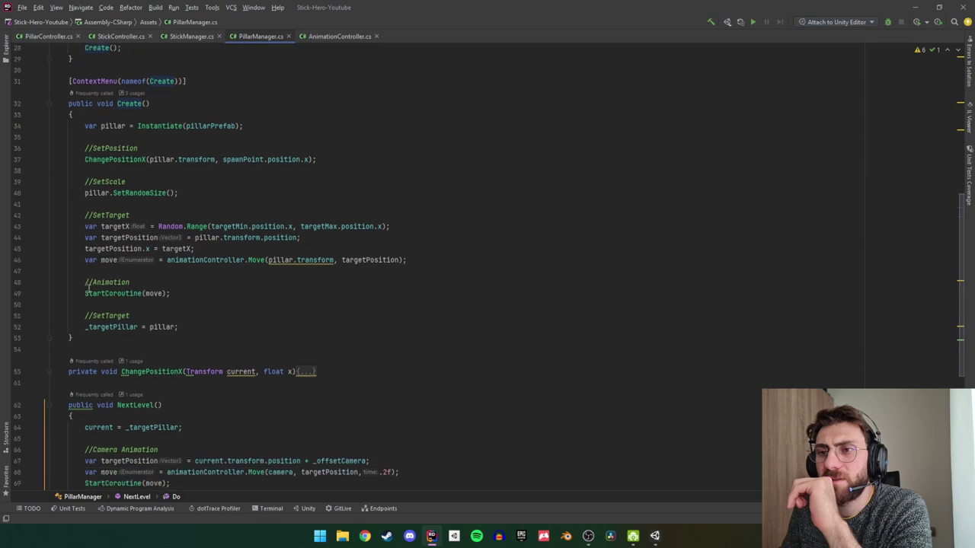
pyautogui.moveTo(55, 281); pyautogui.dragTo(196, 295)
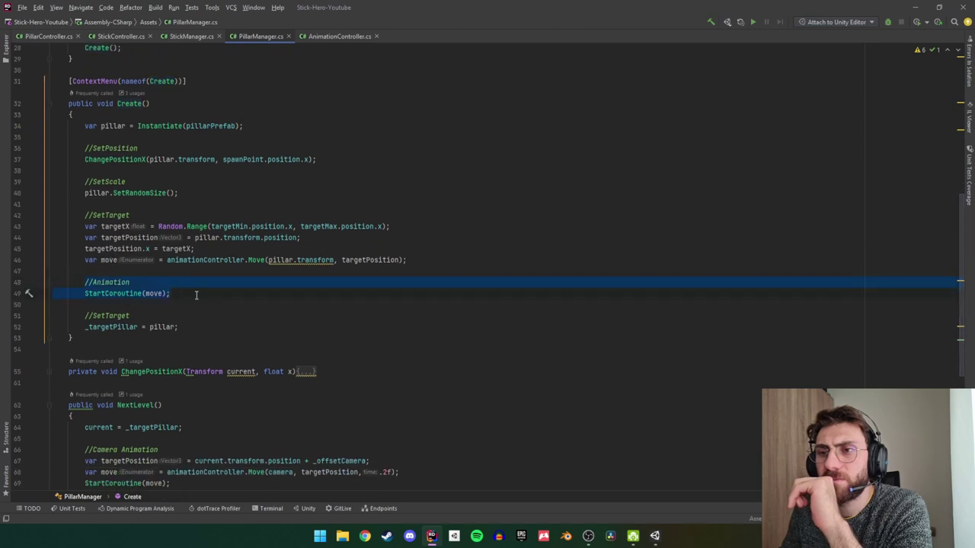
pyautogui.scroll(-3, 196, 294)
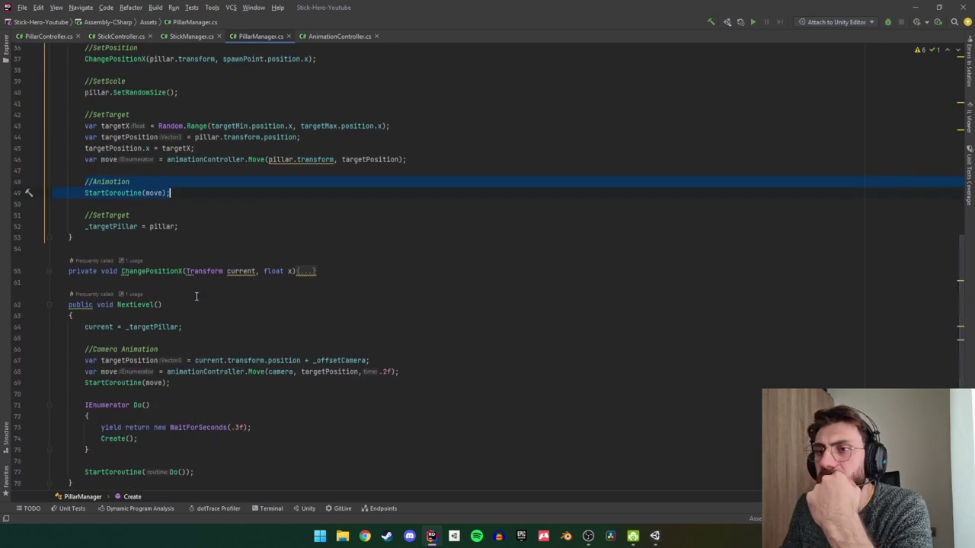
pyautogui.scroll(-3, 196, 297)
pyautogui.scroll(2, 196, 296)
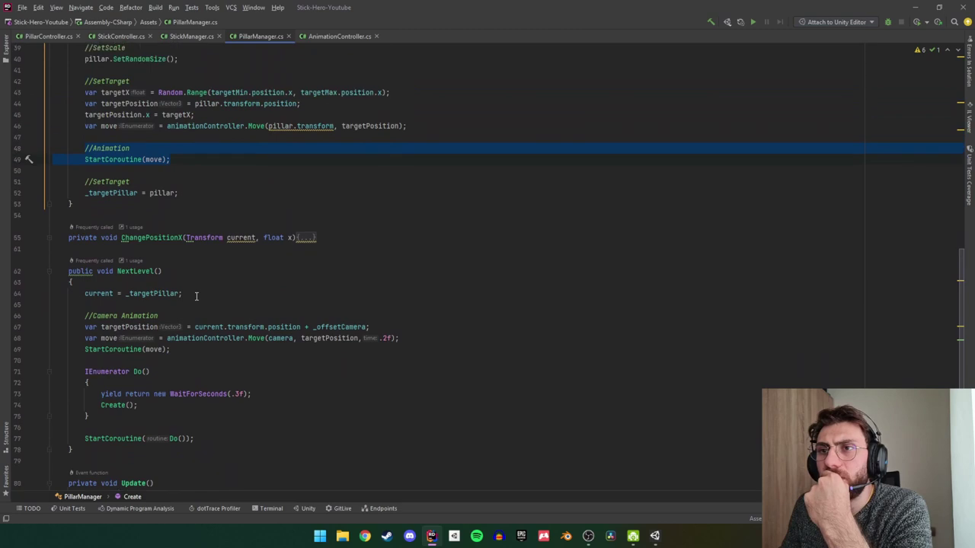
# Start a stickManager.Create call on a new line after the existing Create call.
pyautogui.click(184, 404)
pyautogui.press('Return')
pyautogui.press('Return')
pyautogui.write('st')
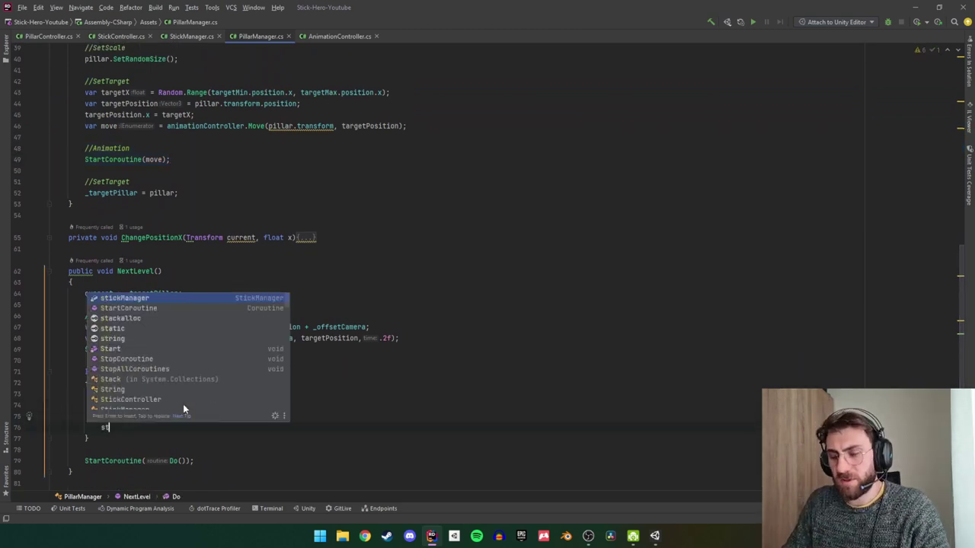
pyautogui.write('ic')
pyautogui.press('Return')
pyautogui.write('.cre')
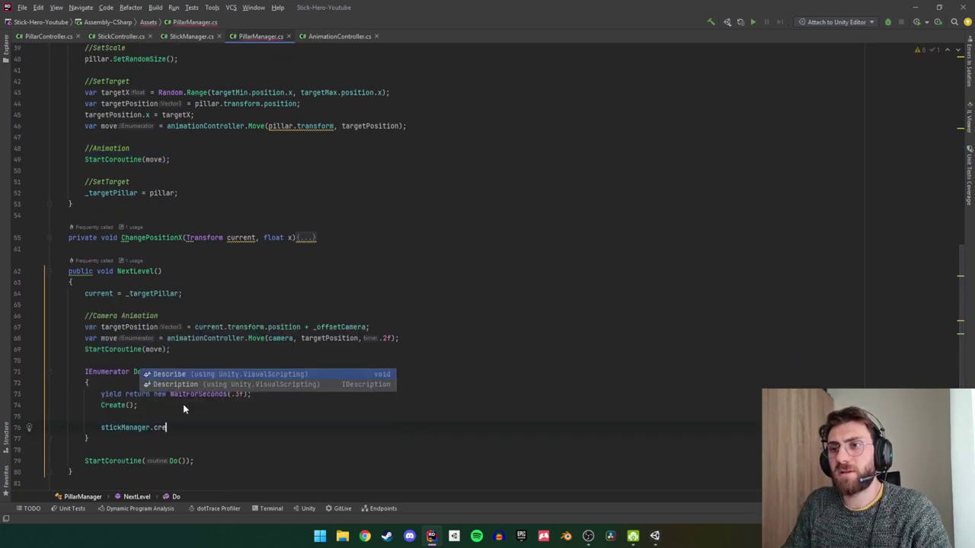
pyautogui.press('Escape')
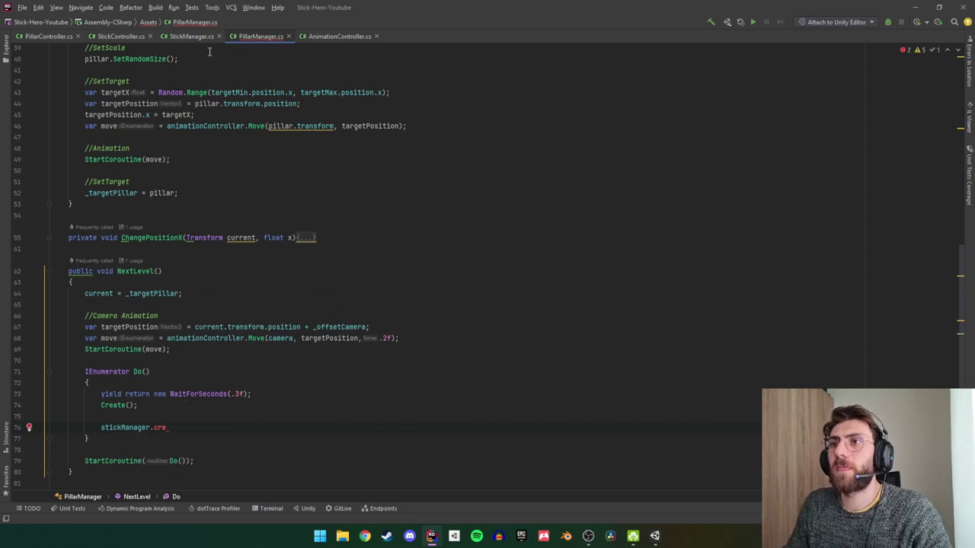
# Make StickManager's Create method public and finish the stickManager.Create() call in PillarManager.
pyautogui.click(190, 36)
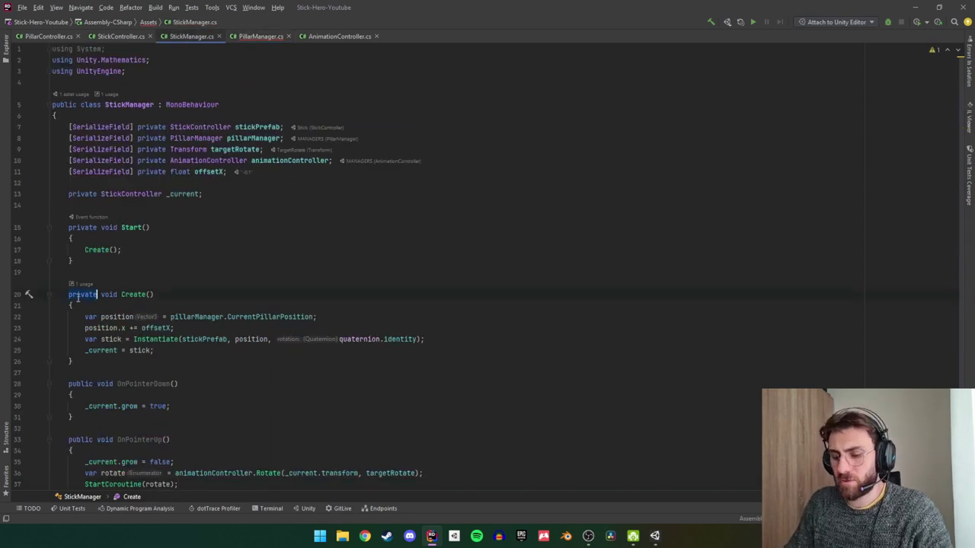
pyautogui.write('pub')
pyautogui.press('Return')
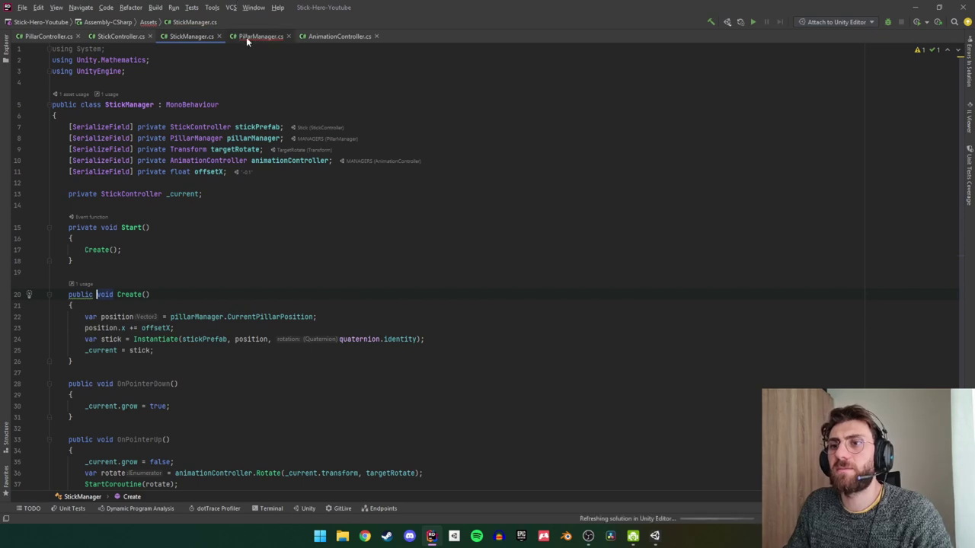
pyautogui.click(246, 39)
pyautogui.press('BackSpace')
pyautogui.press('BackSpace')
pyautogui.press('BackSpace')
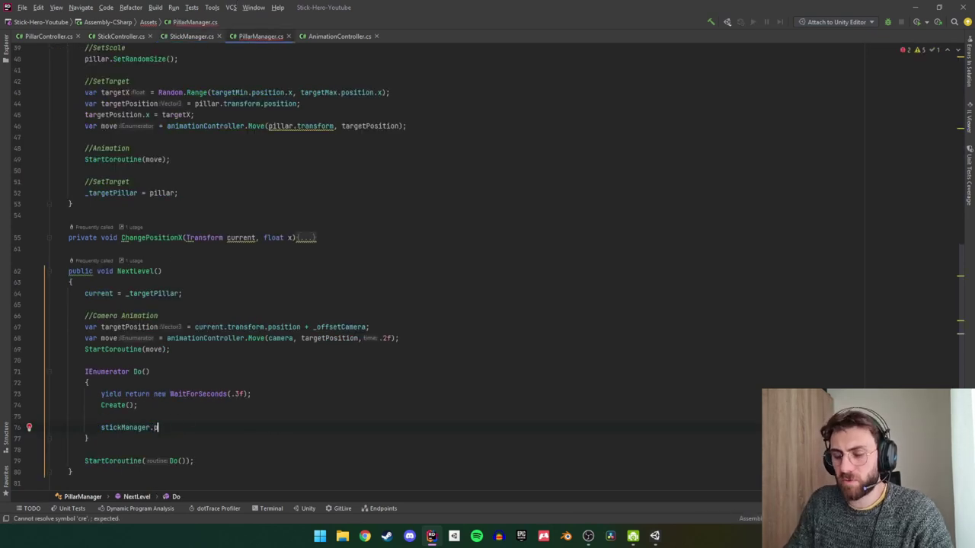
pyautogui.write('pu')
pyautogui.write('c')
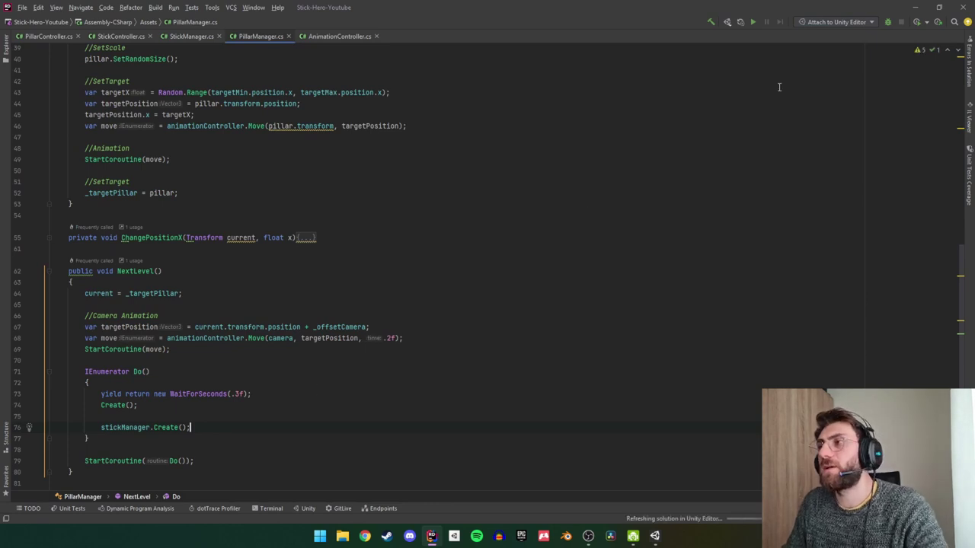
pyautogui.click(914, 7)
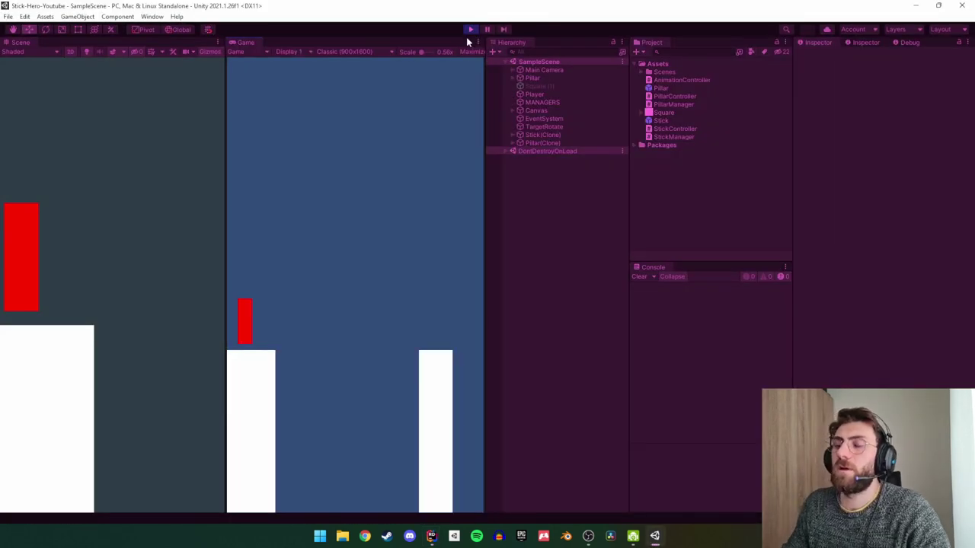
# Play-test the game, growing three sticks across successive pillar gaps, then stop play mode.
pyautogui.moveTo(401, 236); pyautogui.dragTo(402, 236)
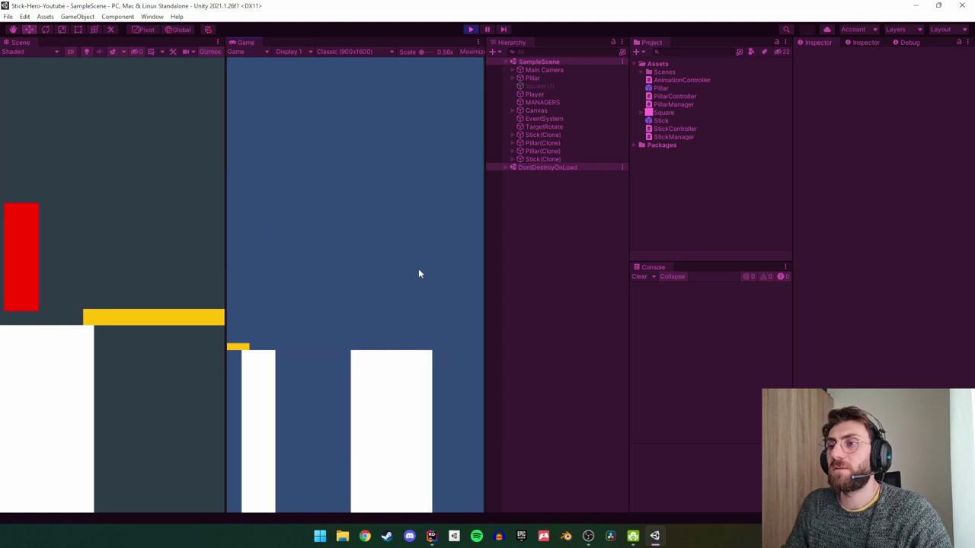
pyautogui.moveTo(418, 272); pyautogui.dragTo(418, 274)
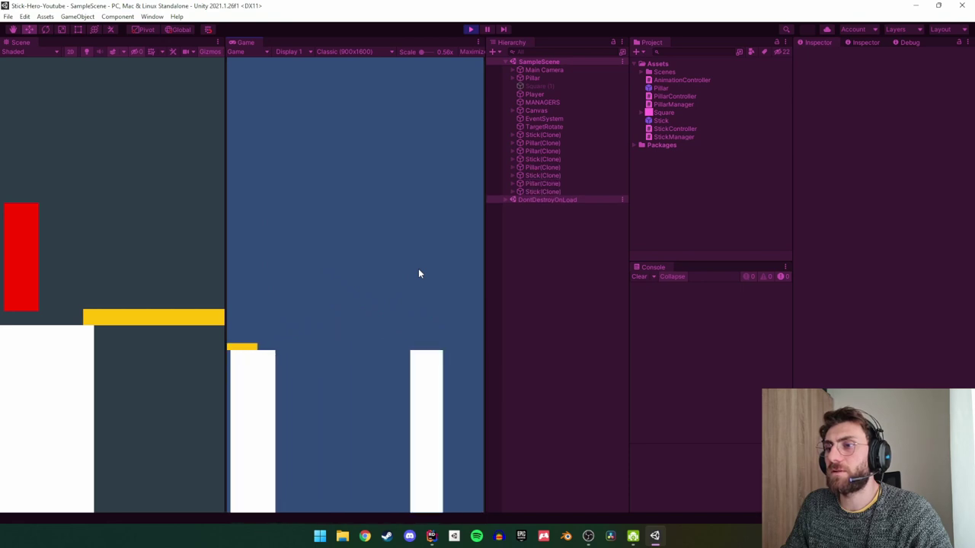
pyautogui.moveTo(419, 274); pyautogui.dragTo(421, 265)
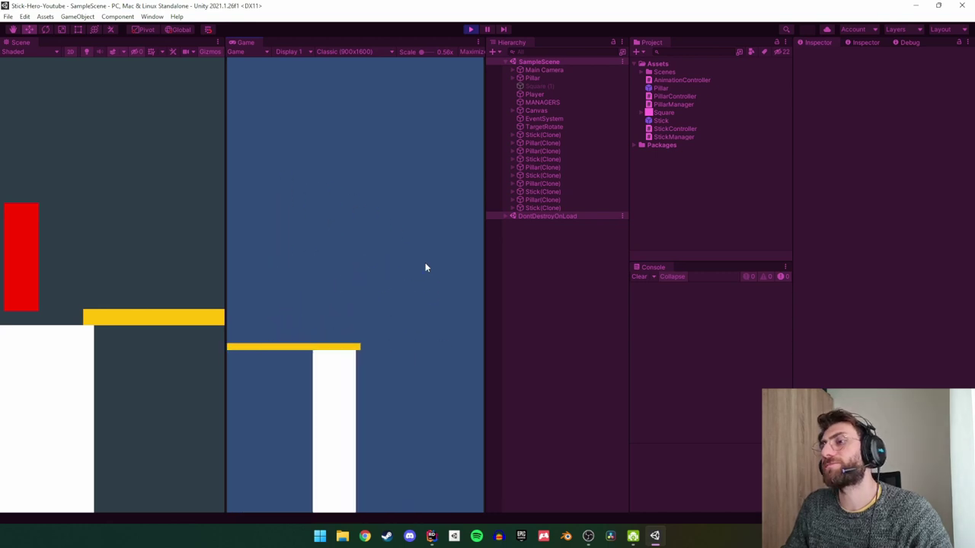
pyautogui.click(470, 30)
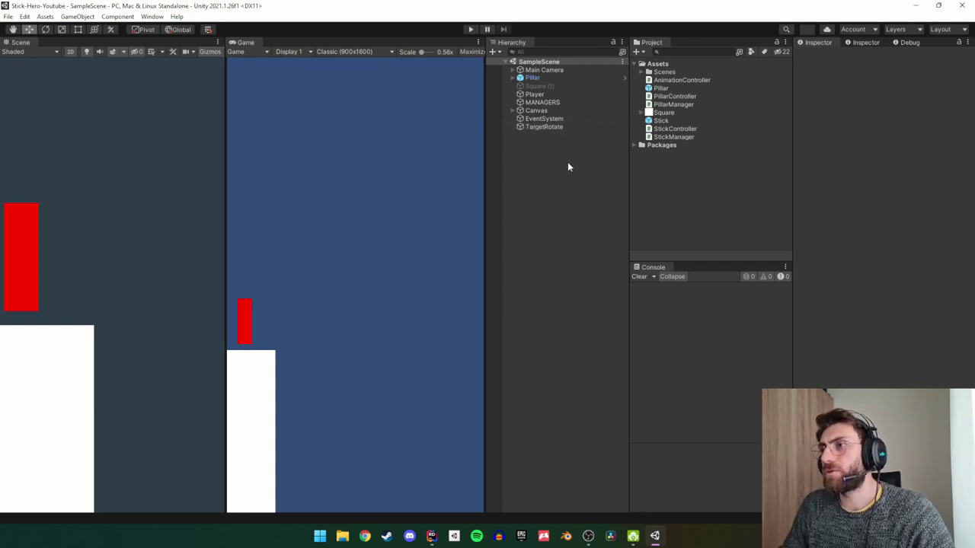
# Open the Pillar prefab for editing.
pyautogui.rightClick(557, 150)
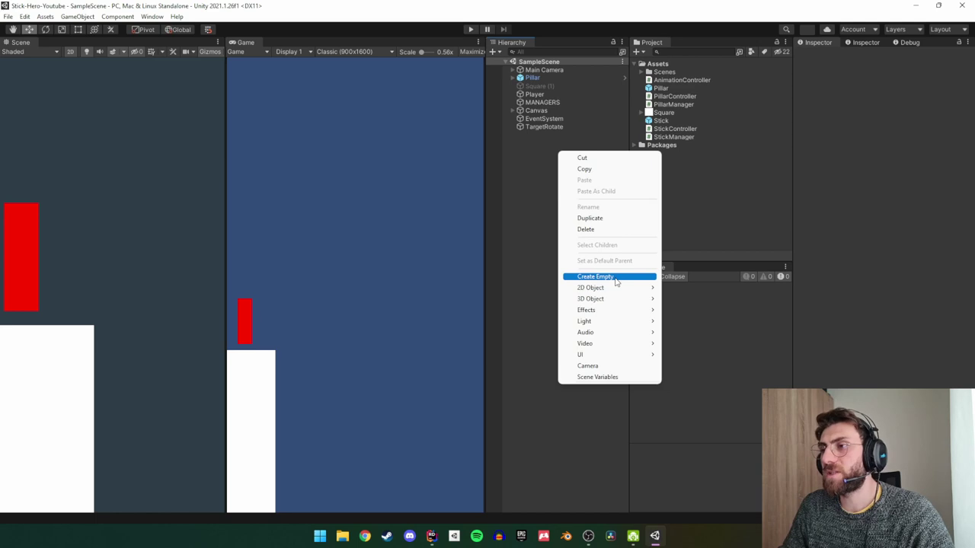
pyautogui.click(639, 124)
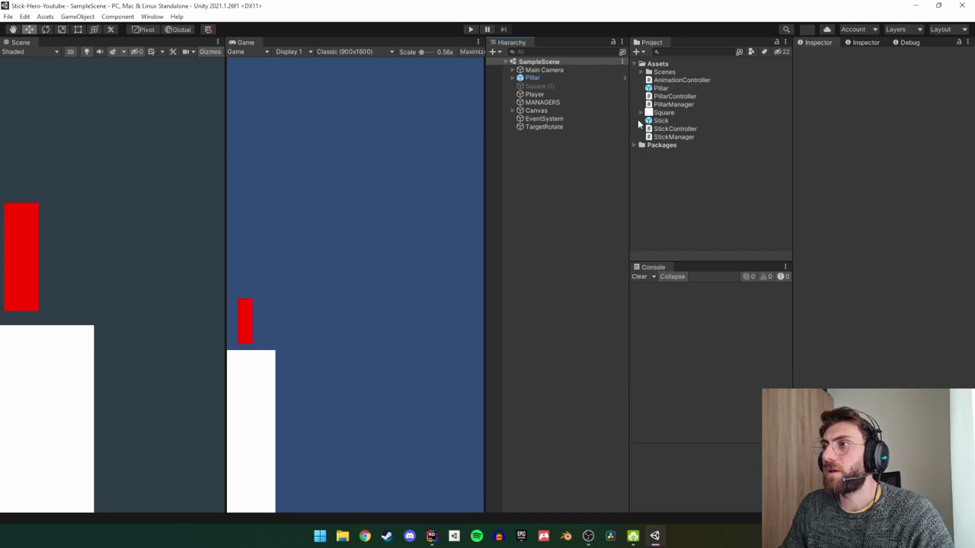
pyautogui.click(661, 89)
pyautogui.doubleClick(667, 91)
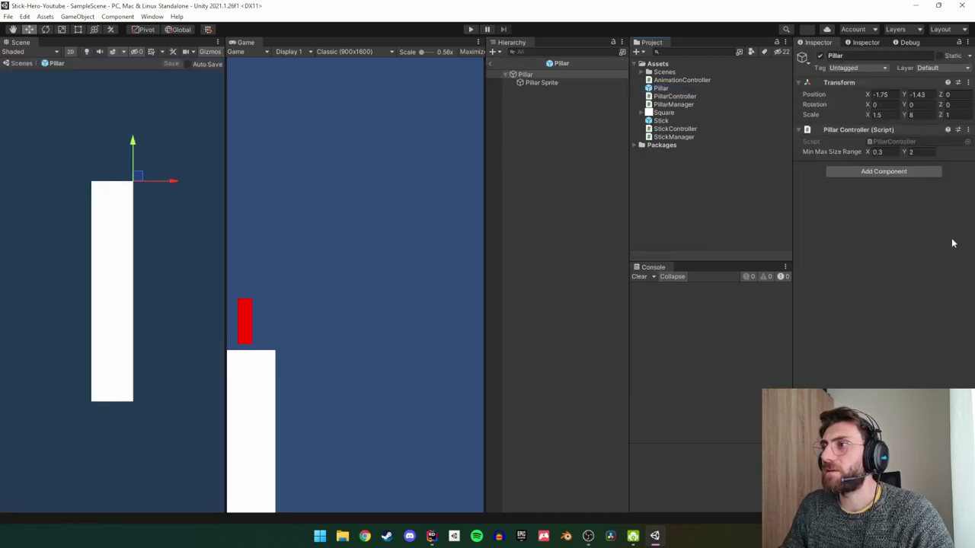
# Move the Box Collider 2D from the root Pillar onto the Pillar Sprite child.
pyautogui.click(877, 173)
pyautogui.write('co')
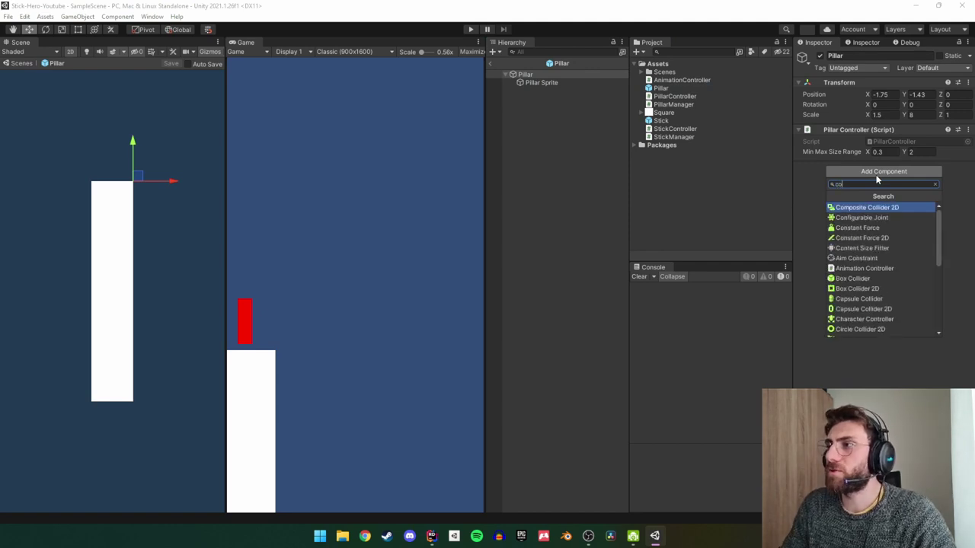
pyautogui.press('BackSpace')
pyautogui.press('BackSpace')
pyautogui.write('box')
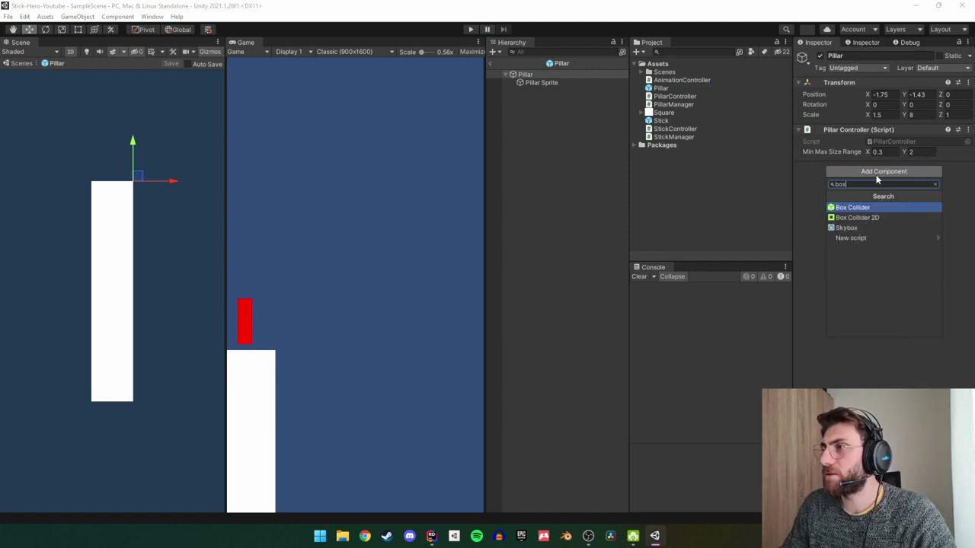
pyautogui.press('Down')
pyautogui.press('Return')
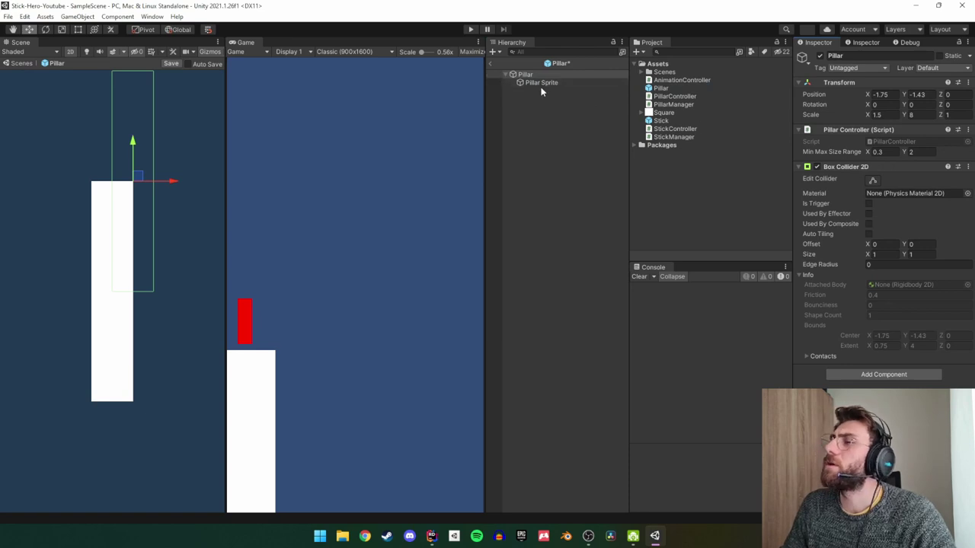
pyautogui.rightClick(842, 167)
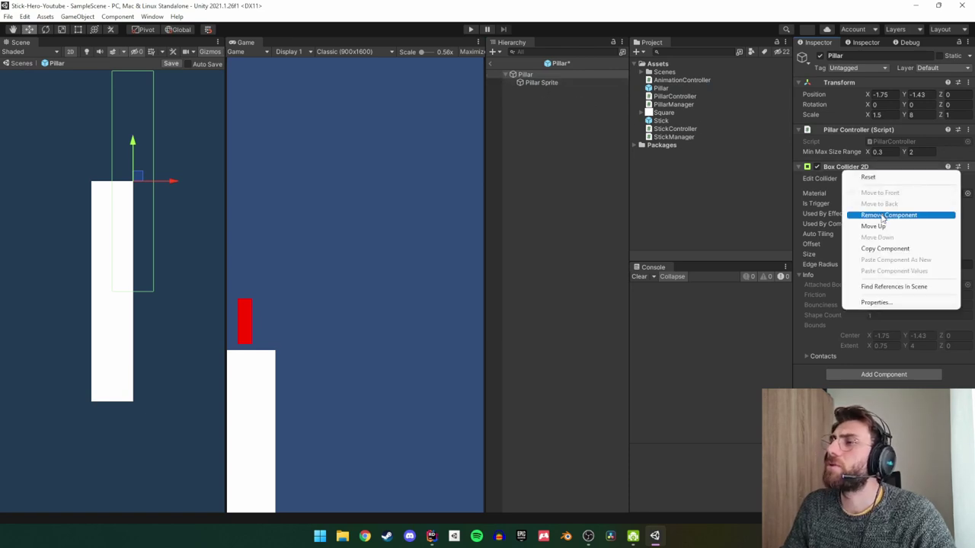
pyautogui.click(882, 215)
pyautogui.click(568, 82)
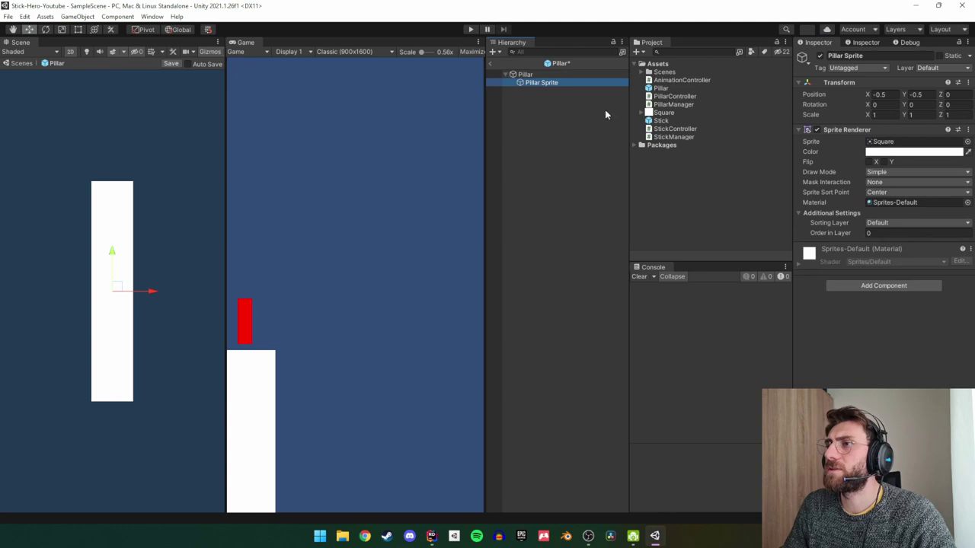
pyautogui.click(854, 287)
pyautogui.press('Return')
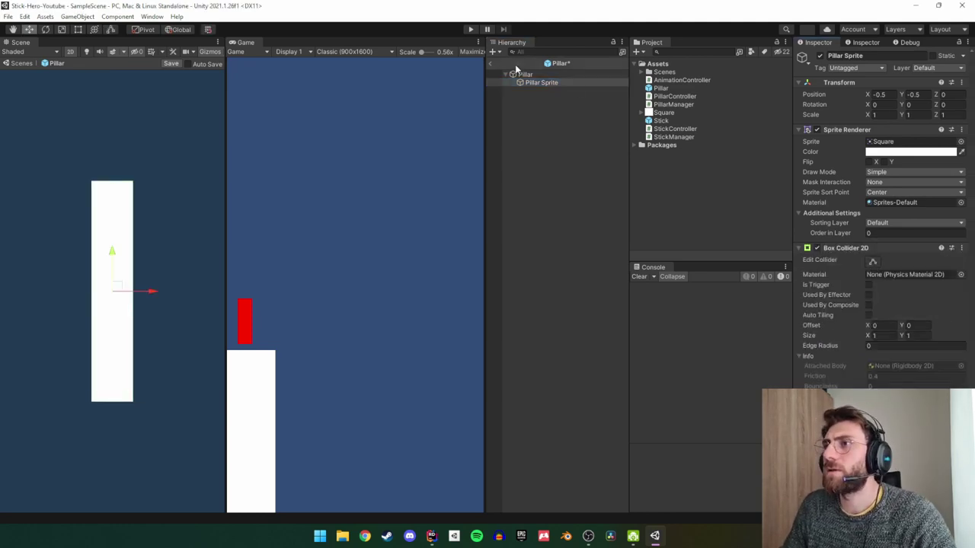
# Save the Pillar prefab and return to SampleScene.
pyautogui.click(491, 67)
pyautogui.click(491, 67)
pyautogui.click(465, 284)
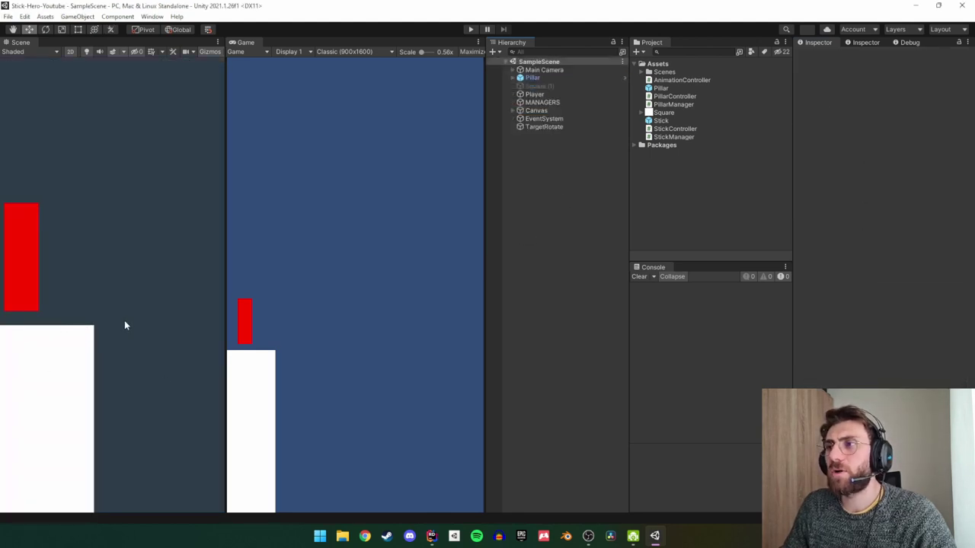
pyautogui.click(656, 124)
# Open the Stick prefab and stretch its Y scale to 0.74.
pyautogui.doubleClick(660, 121)
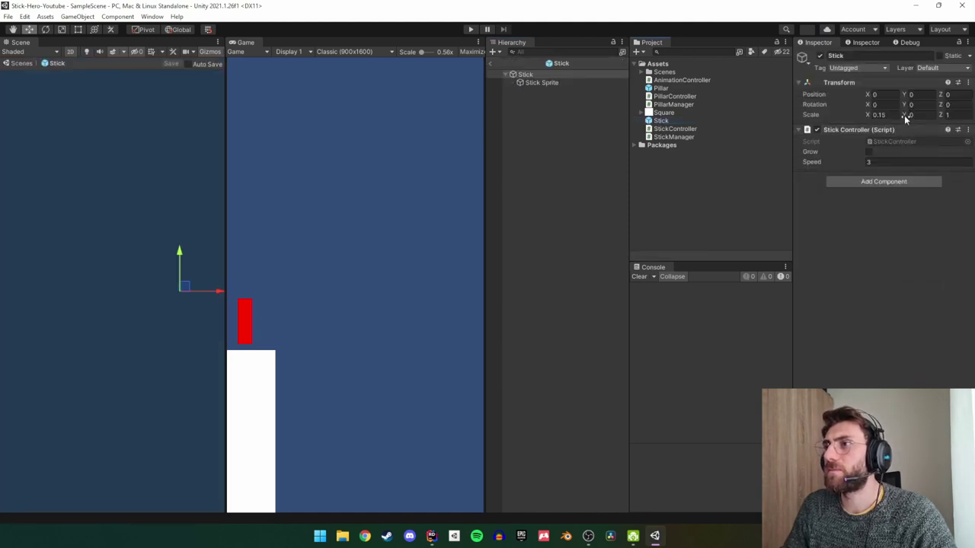
pyautogui.moveTo(905, 118); pyautogui.dragTo(916, 118)
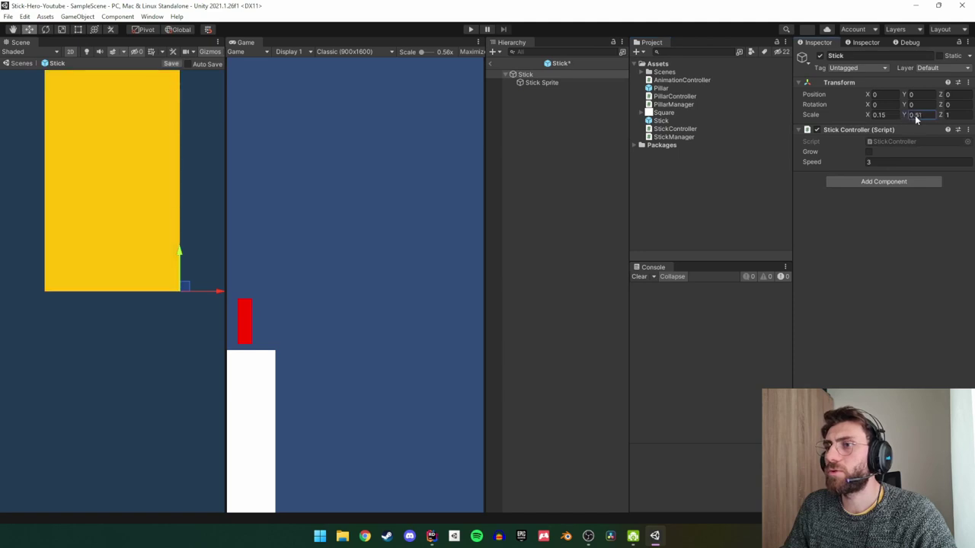
pyautogui.scroll(-4, 119, 265)
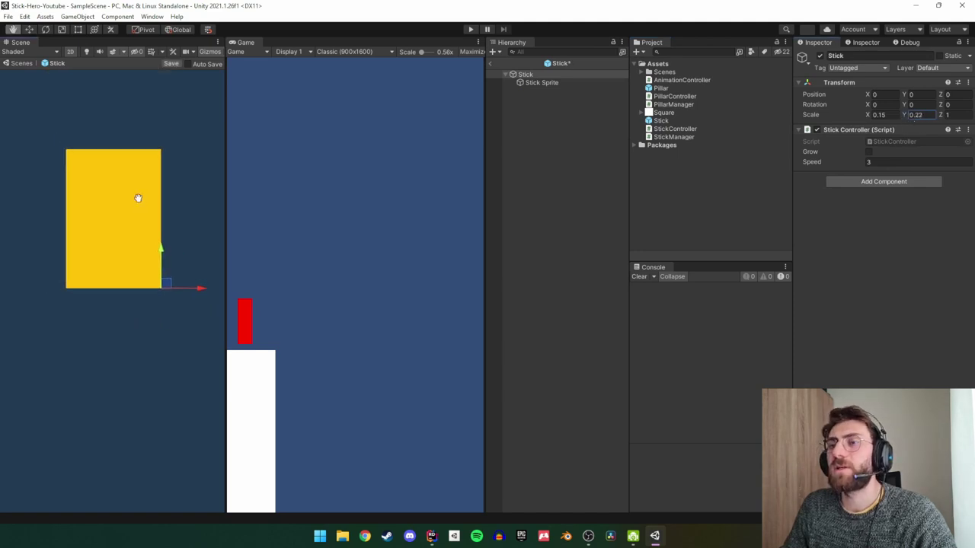
pyautogui.moveTo(137, 196); pyautogui.dragTo(107, 342, button='middle')
pyautogui.scroll(-2, 122, 278)
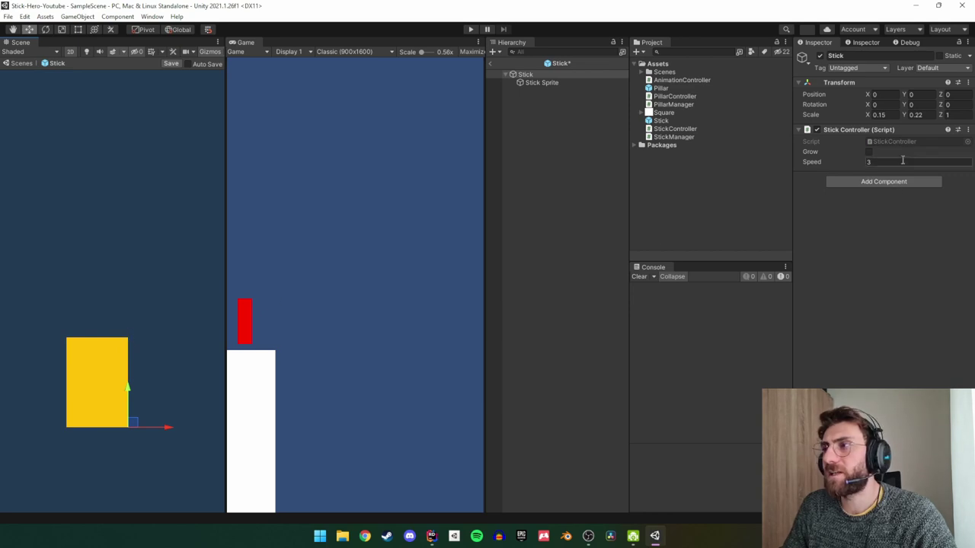
pyautogui.moveTo(906, 120); pyautogui.dragTo(918, 119)
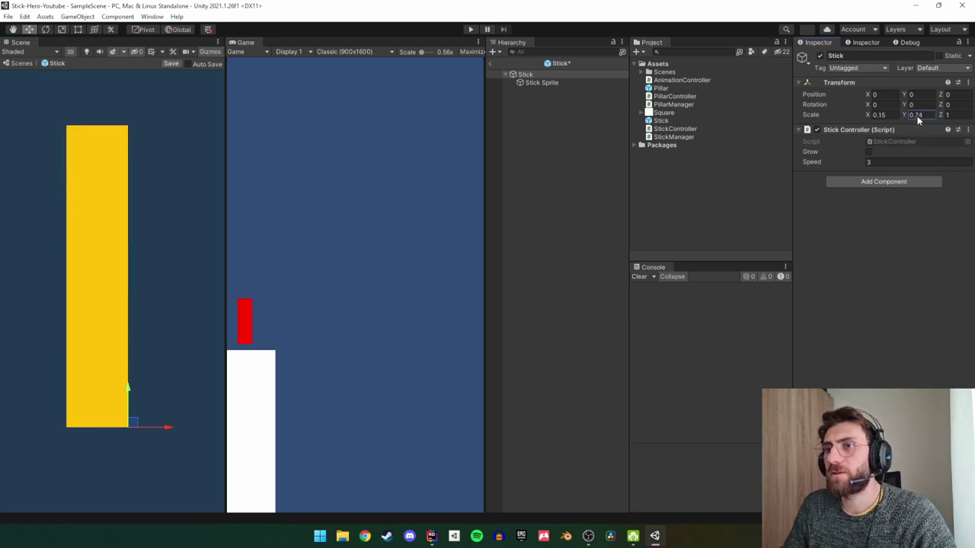
pyautogui.moveTo(223, 155)
pyautogui.mouseDown(button='middle')
pyautogui.moveTo(126, 159)
pyautogui.moveTo(153, 187)
pyautogui.mouseUp(button='middle')
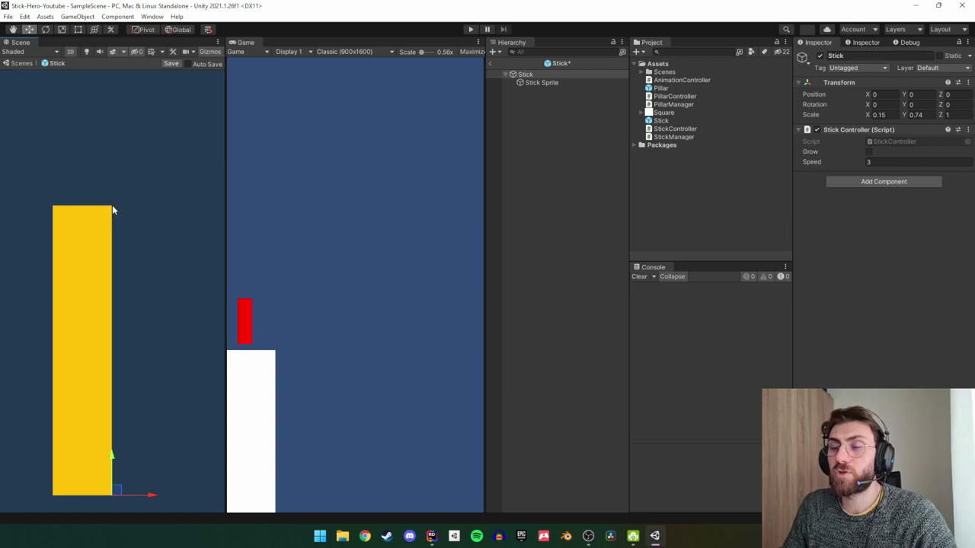
# Duplicate Stick Sprite, colour the copy lime green and set its scale to 0.1.
pyautogui.rightClick(533, 75)
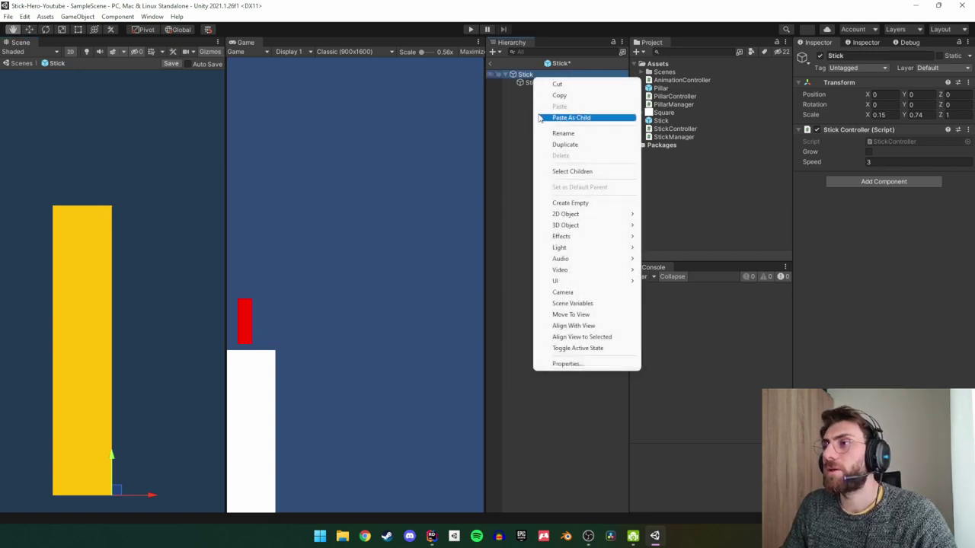
pyautogui.click(531, 93)
pyautogui.click(533, 84)
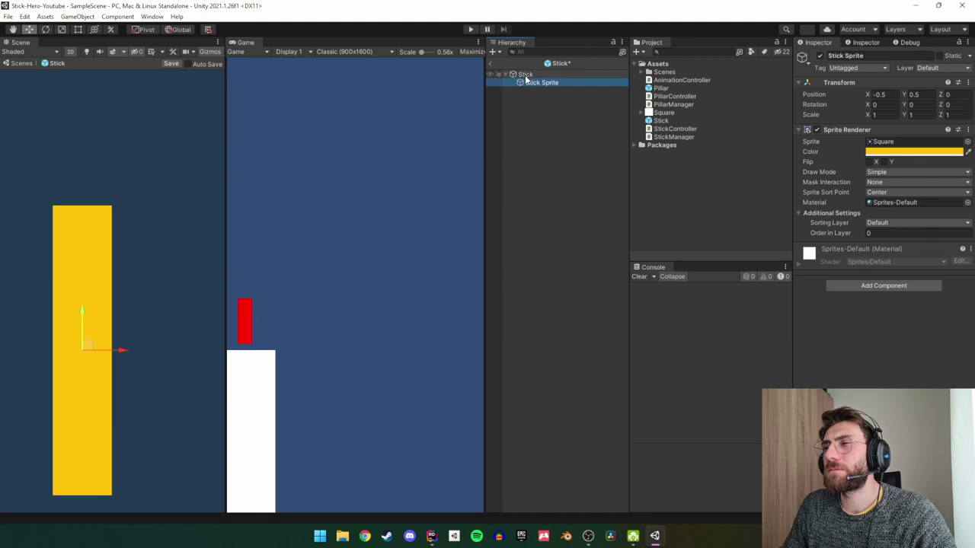
pyautogui.hotkey('ctrl', 'd')
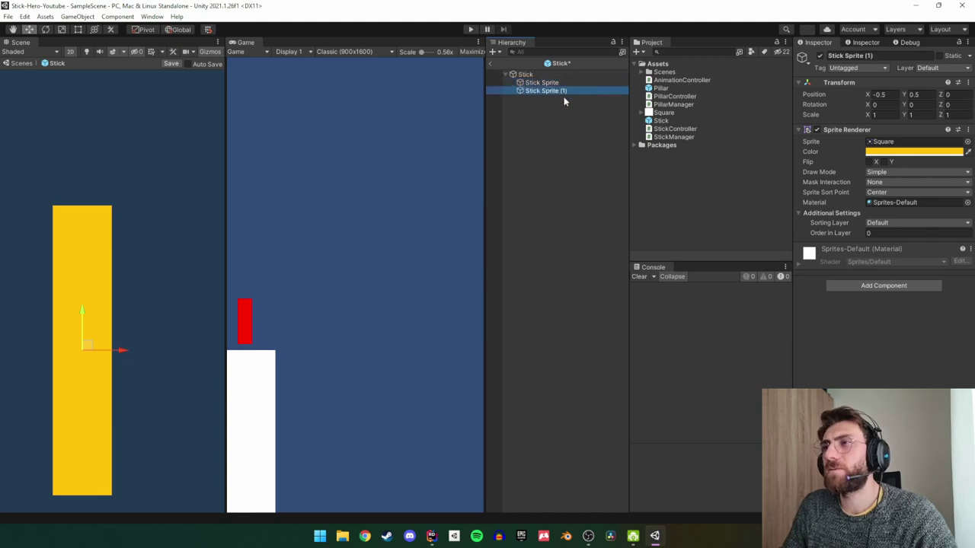
pyautogui.click(914, 152)
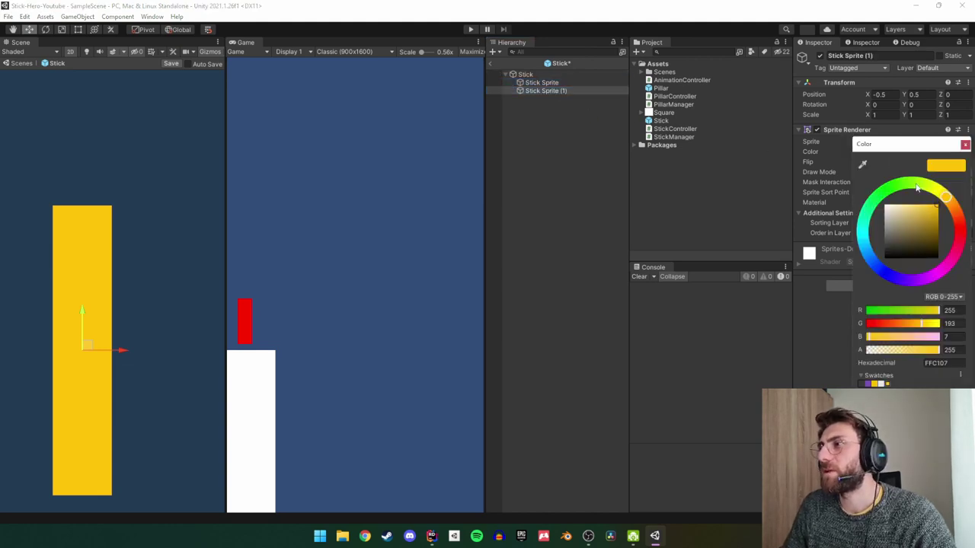
pyautogui.click(917, 187)
pyautogui.click(965, 144)
pyautogui.click(888, 115)
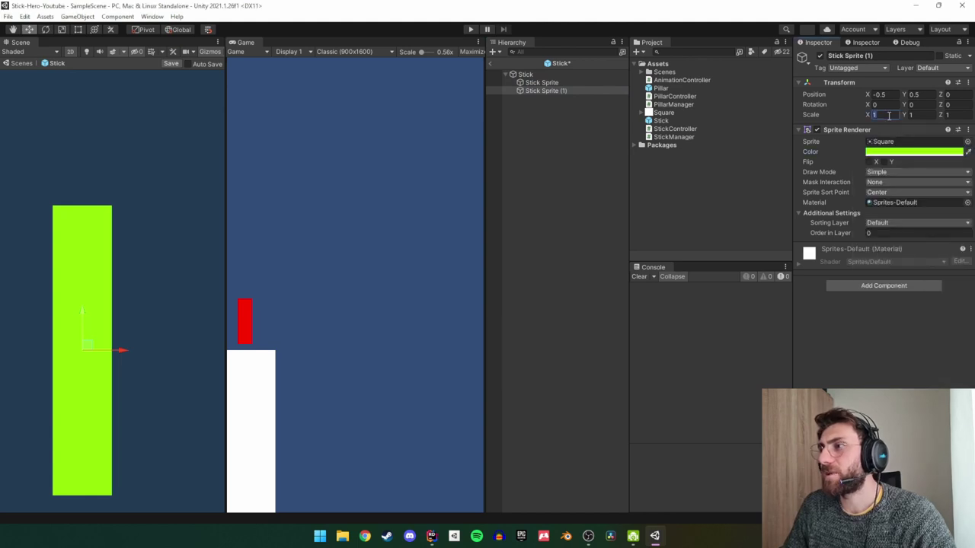
pyautogui.write('.1.1')
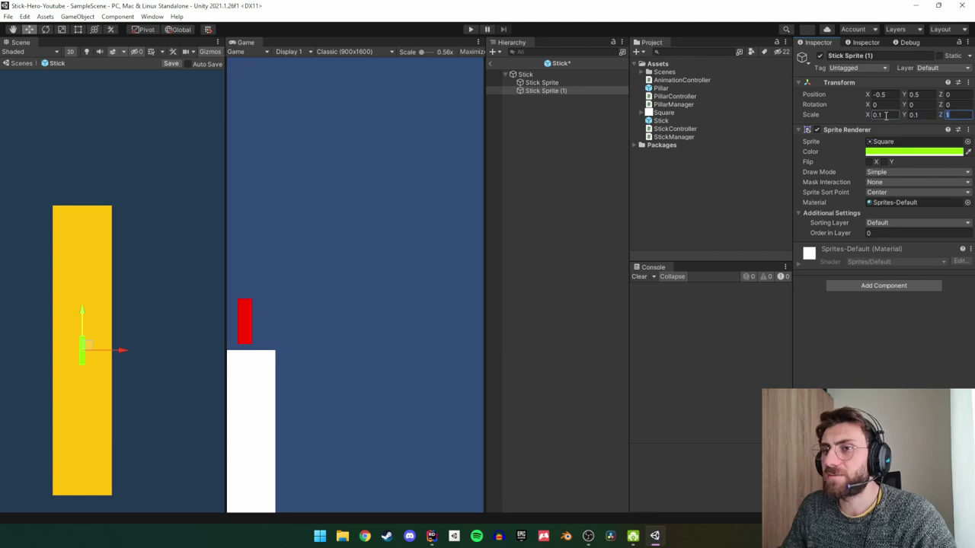
# Tweak the Stick's height scale and start renaming the duplicate to ColliderPositionPoint.
pyautogui.click(525, 74)
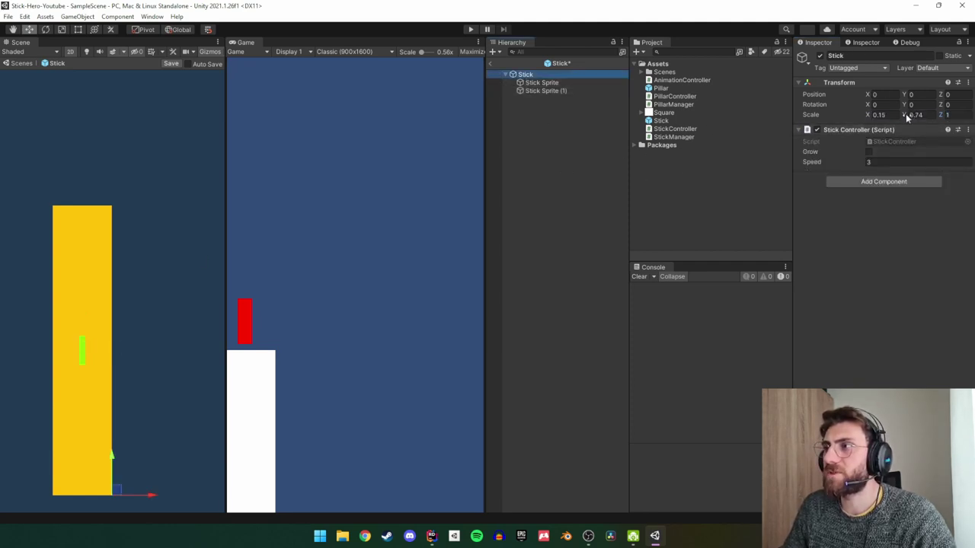
pyautogui.moveTo(906, 117)
pyautogui.mouseDown()
pyautogui.moveTo(917, 114)
pyautogui.moveTo(908, 114)
pyautogui.mouseUp()
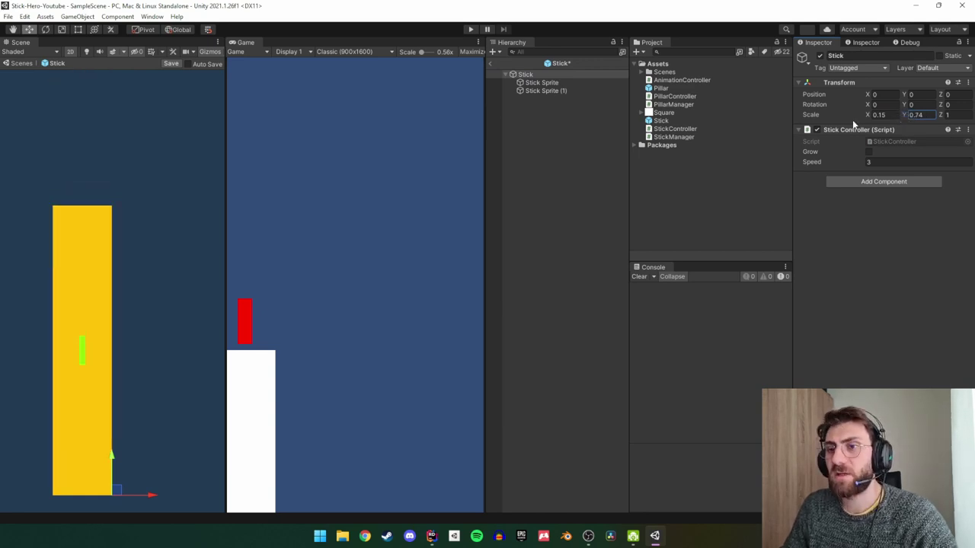
pyautogui.click(564, 90)
pyautogui.click(564, 91)
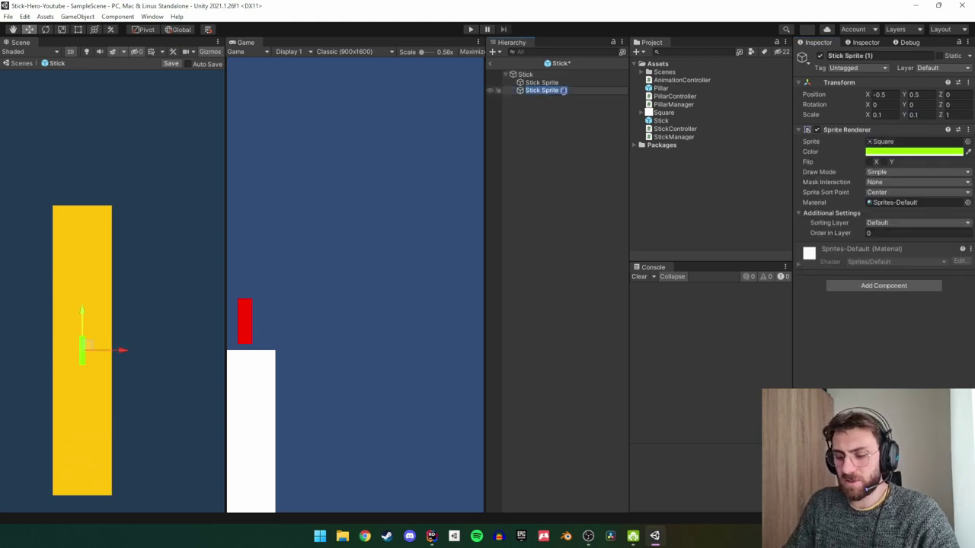
pyautogui.write('ColliderPositionPoint')
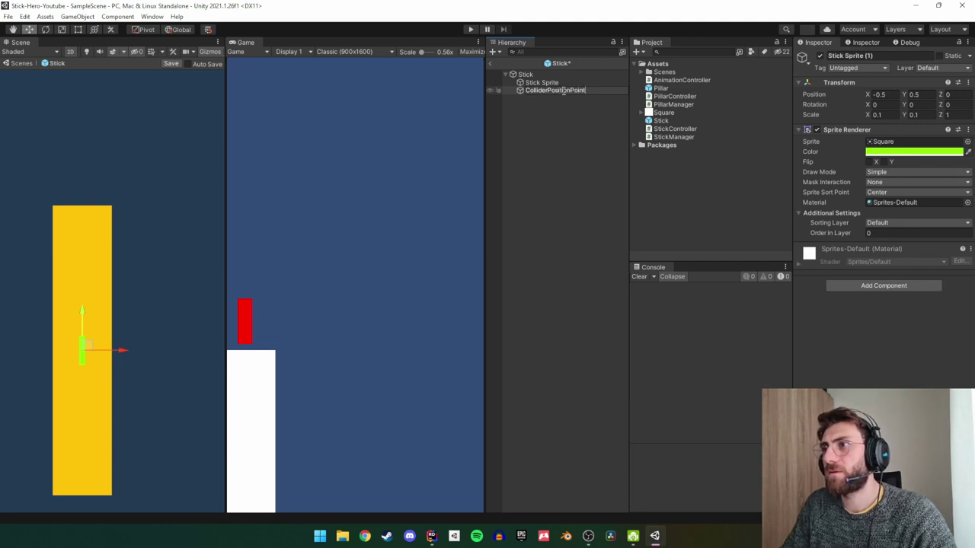
# Confirm the name ColliderPositionPoint and compare its position with Stick Sprite and the Stick root.
pyautogui.press('Return')
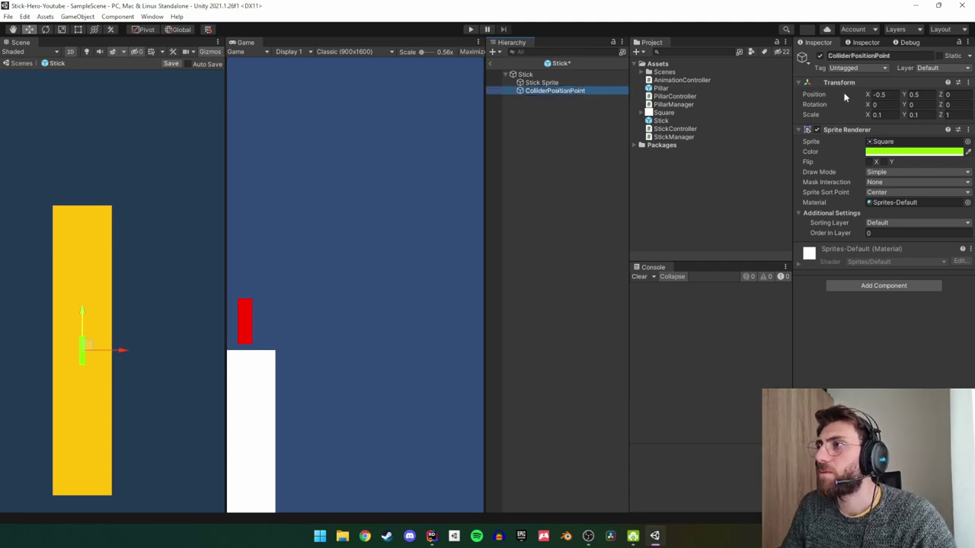
pyautogui.click(889, 94)
pyautogui.write('1')
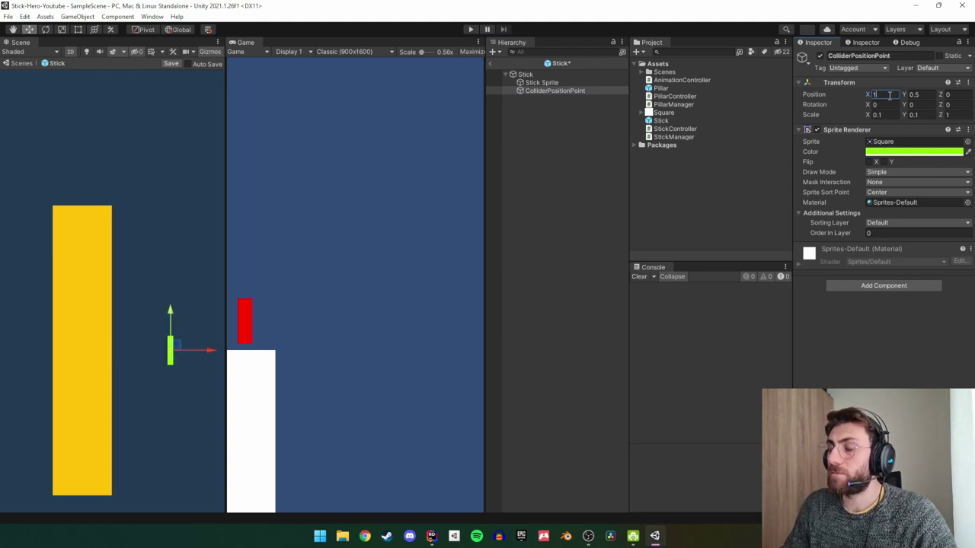
pyautogui.press('BackSpace')
pyautogui.write('.5')
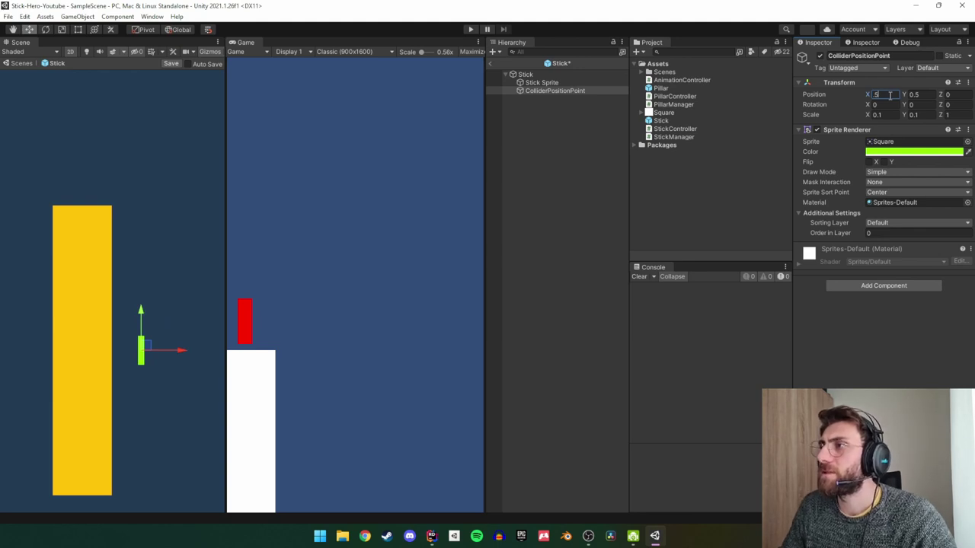
pyautogui.click(547, 84)
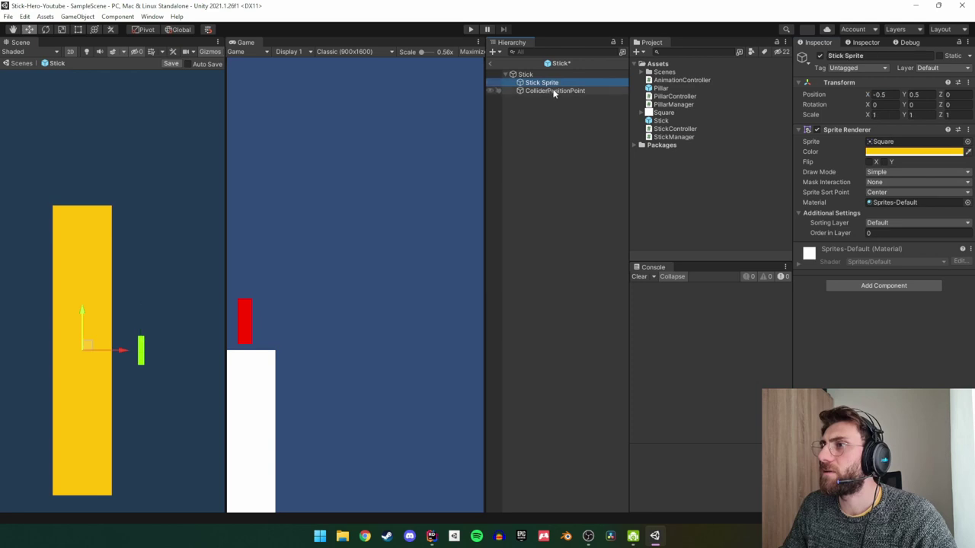
pyautogui.click(553, 90)
pyautogui.click(553, 83)
pyautogui.click(553, 90)
pyautogui.click(550, 82)
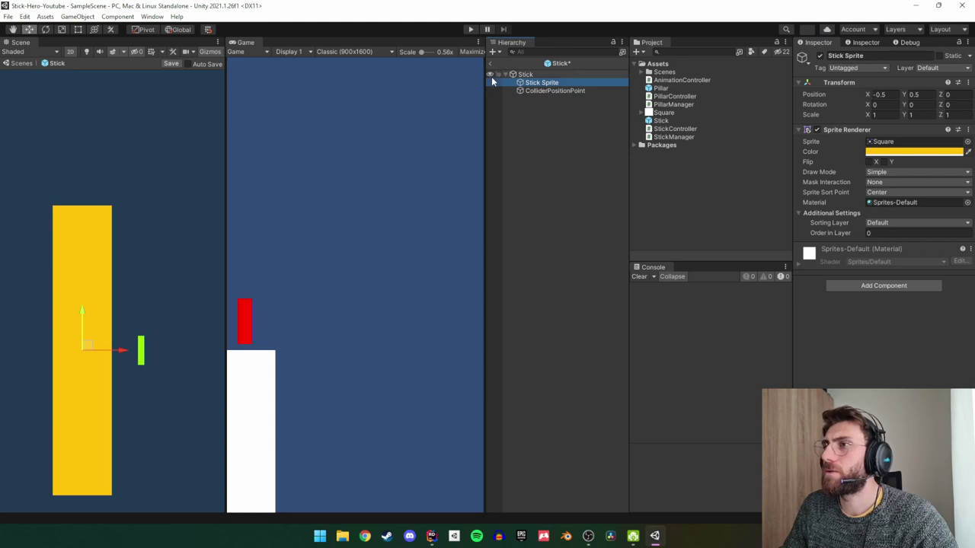
pyautogui.click(550, 75)
pyautogui.click(549, 82)
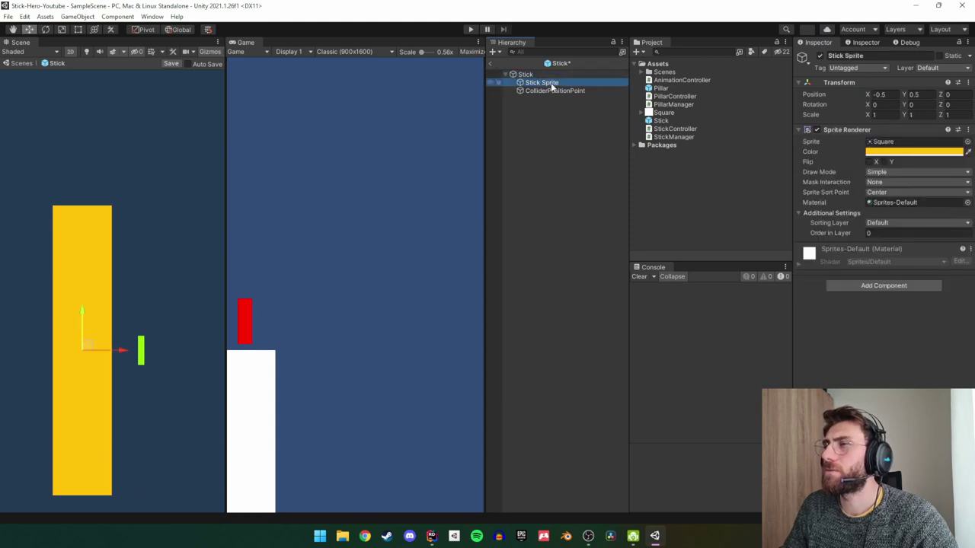
pyautogui.click(529, 74)
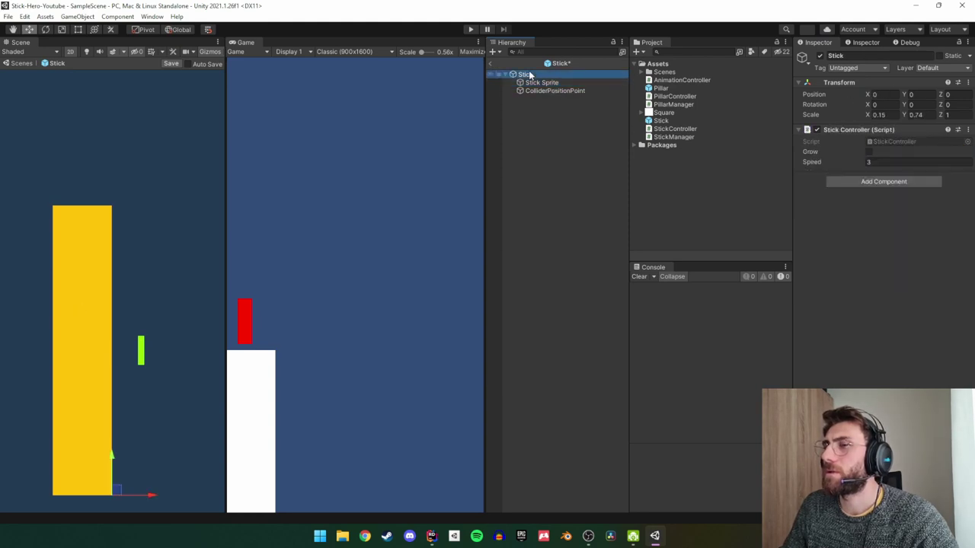
pyautogui.click(555, 91)
# Place ColliderPositionPoint at X 0, Y 1 with scale 0.1 by 0.01.
pyautogui.click(896, 93)
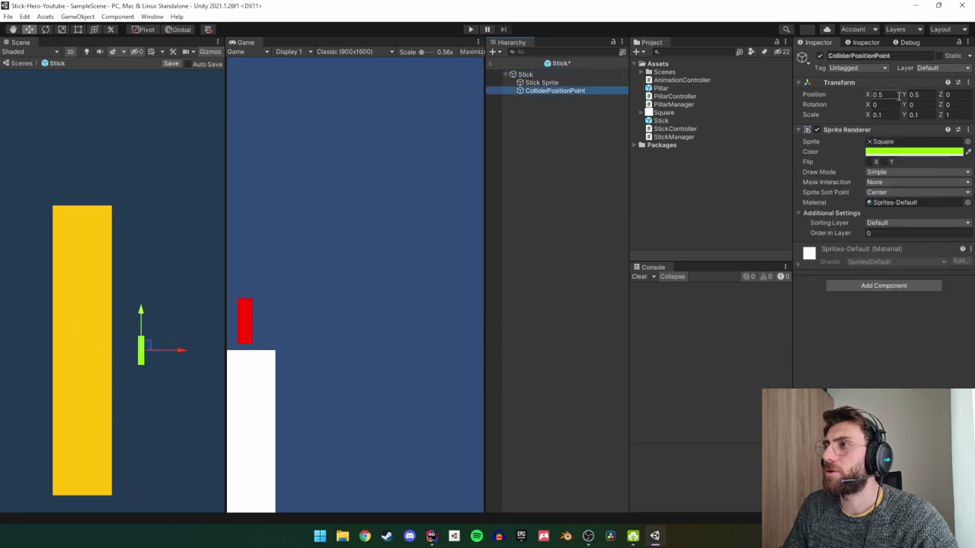
pyautogui.write('-')
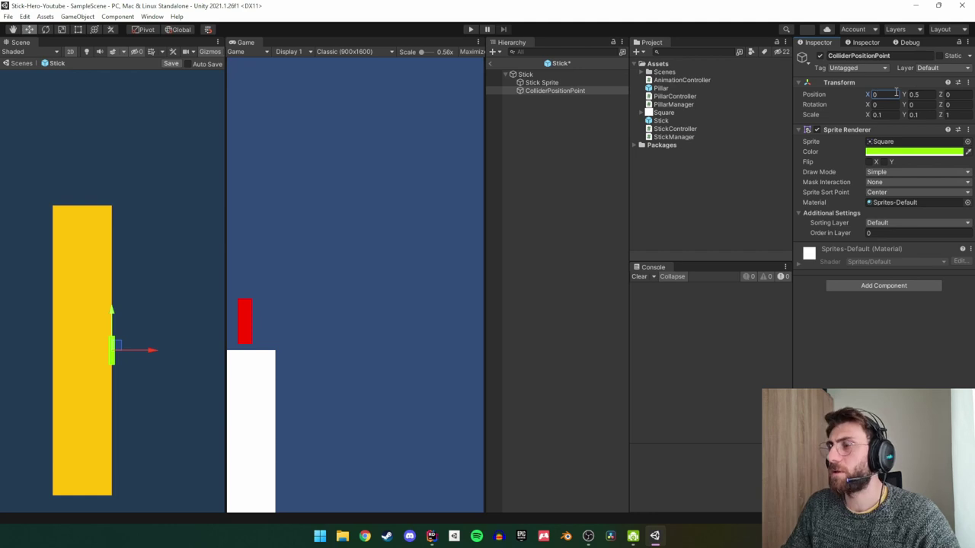
pyautogui.click(890, 115)
pyautogui.write('1')
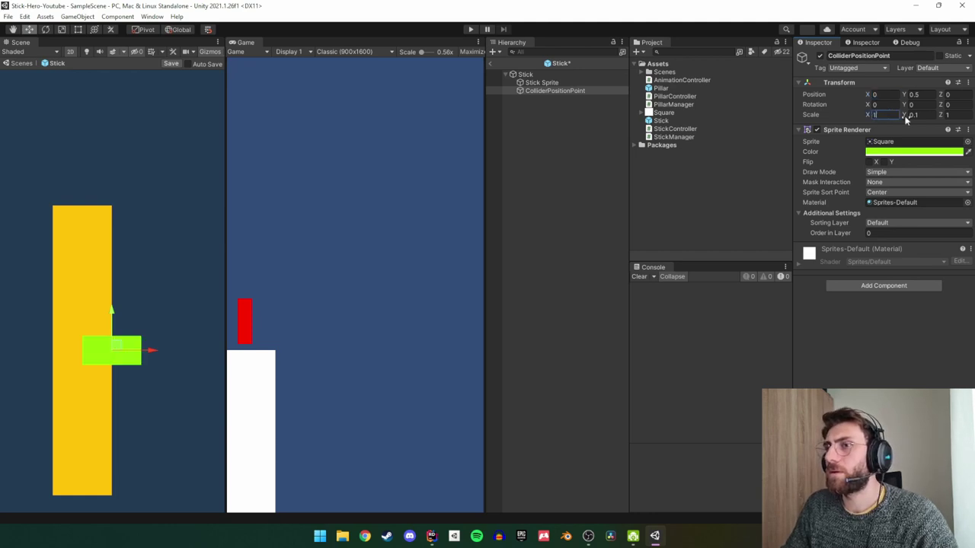
pyautogui.click(916, 114)
pyautogui.write('1')
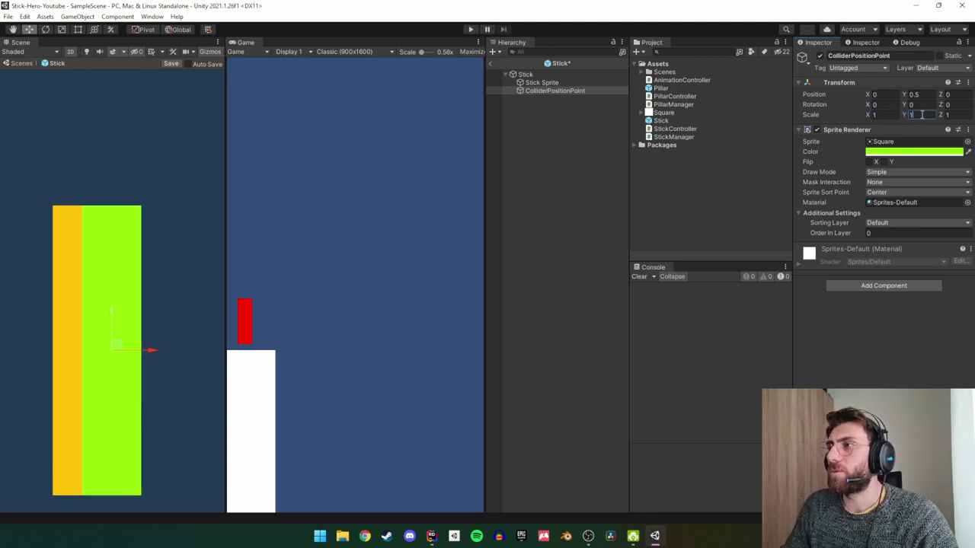
pyautogui.click(924, 94)
pyautogui.write('1')
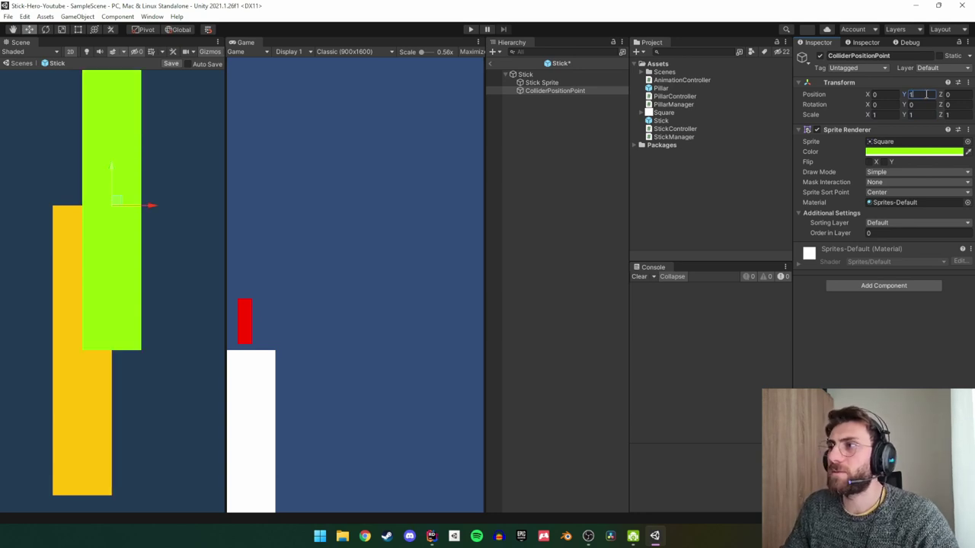
pyautogui.click(884, 114)
pyautogui.write('0.1')
pyautogui.press('Tab')
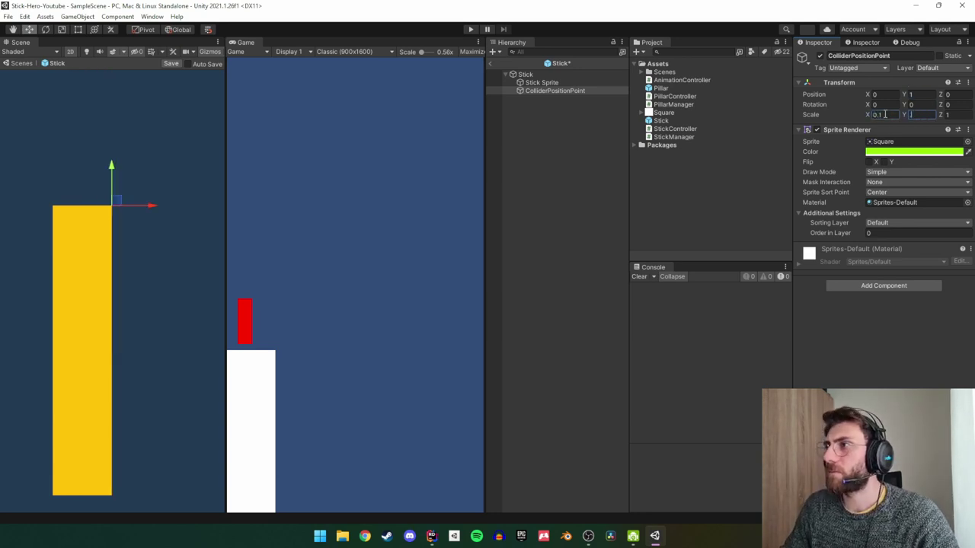
pyautogui.write('0.01')
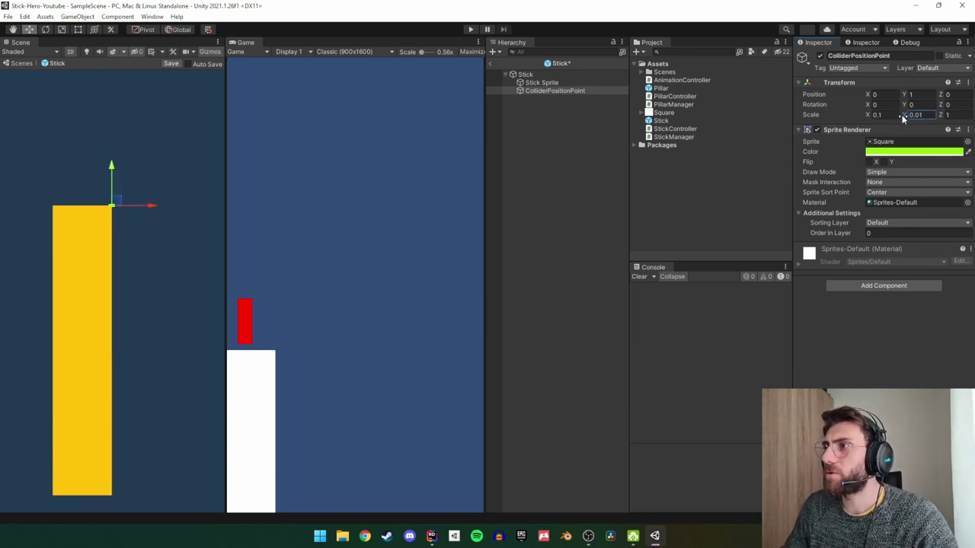
pyautogui.moveTo(902, 116); pyautogui.dragTo(904, 118)
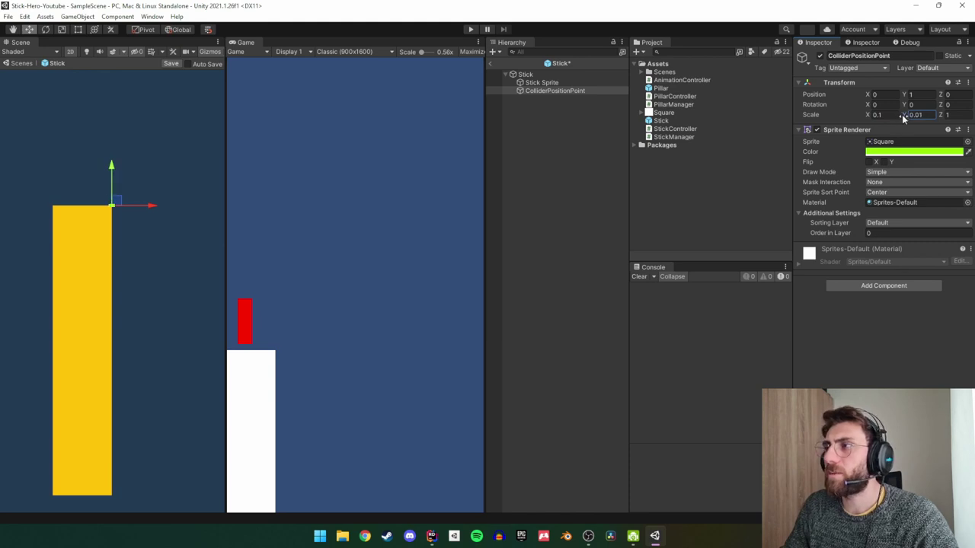
# Disable ColliderPositionPoint's Sprite Renderer.
pyautogui.scroll(1, 58, 245)
pyautogui.scroll(2, 95, 210)
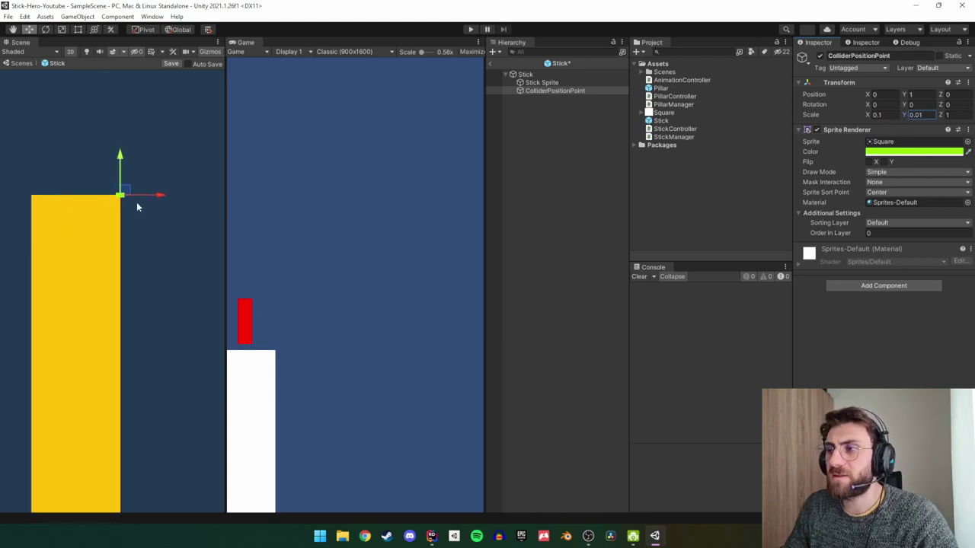
pyautogui.scroll(1, 61, 217)
pyautogui.scroll(2, 113, 200)
pyautogui.scroll(1, 114, 200)
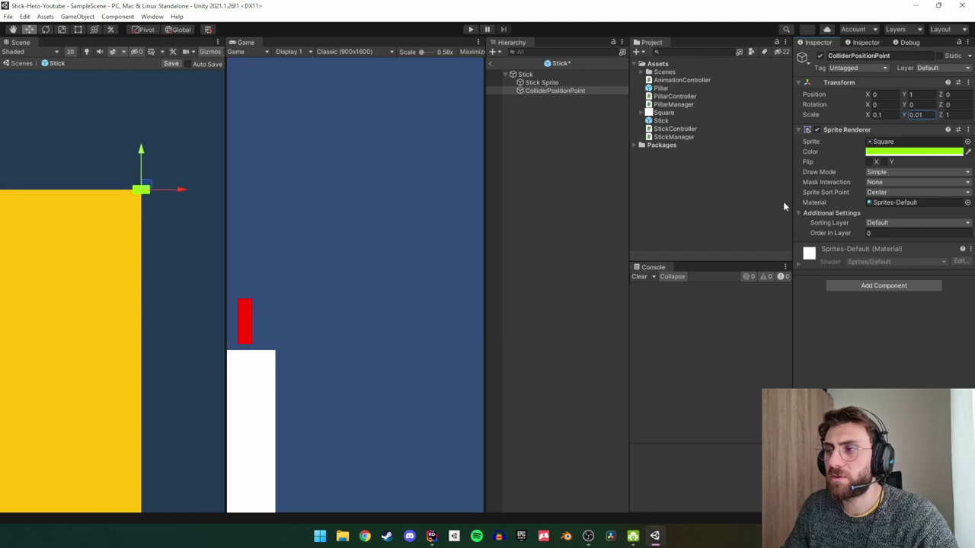
pyautogui.click(881, 153)
pyautogui.click(817, 130)
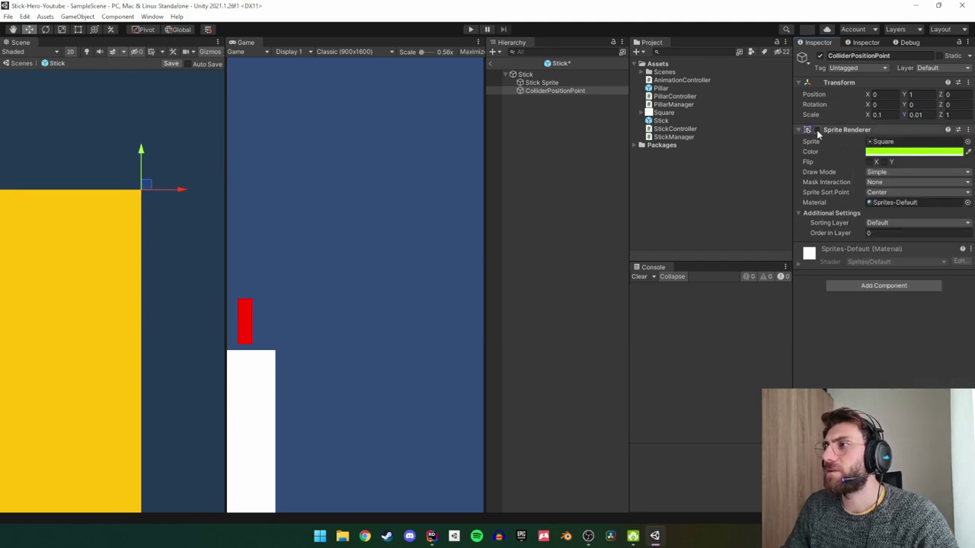
pyautogui.click(816, 129)
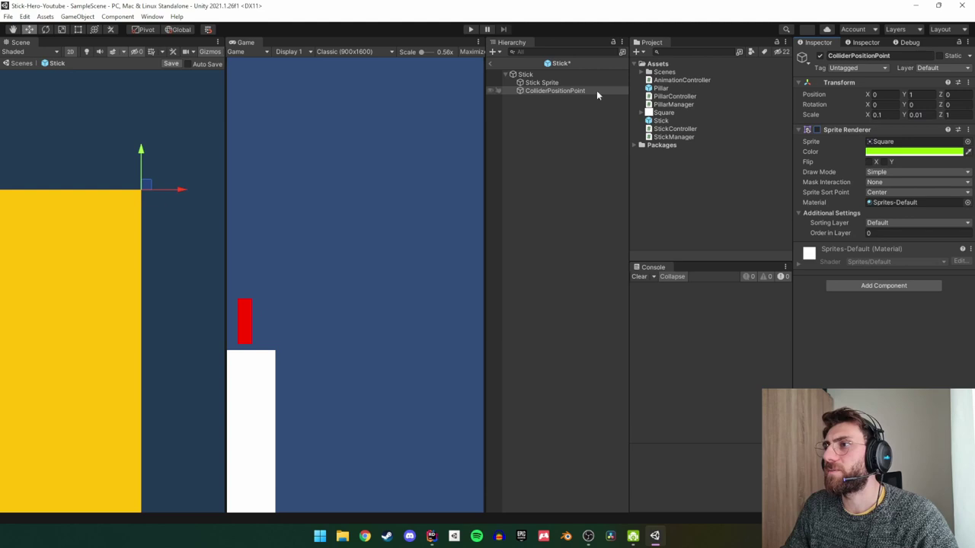
# Exit prefab mode saving the Stick prefab, and select the MANAGERS object.
pyautogui.click(490, 63)
pyautogui.click(465, 288)
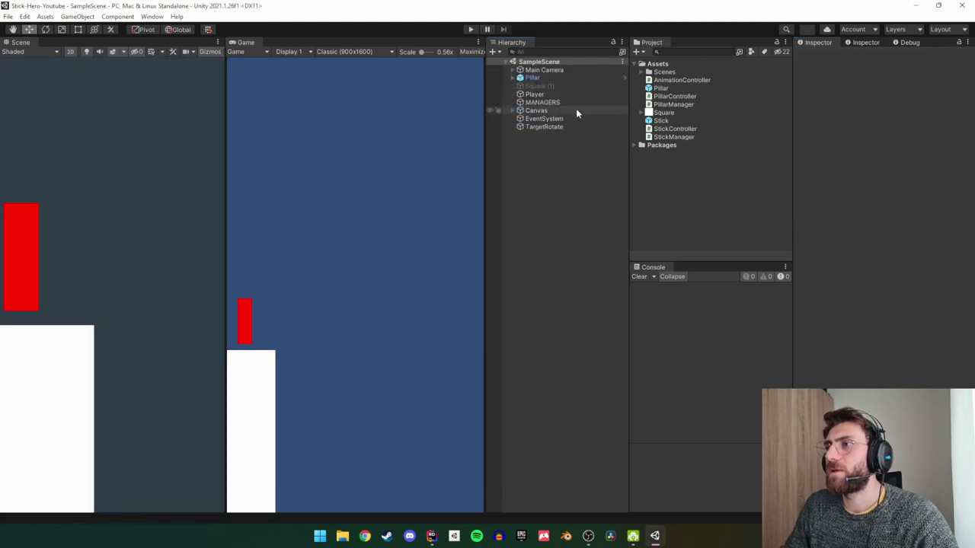
pyautogui.click(555, 102)
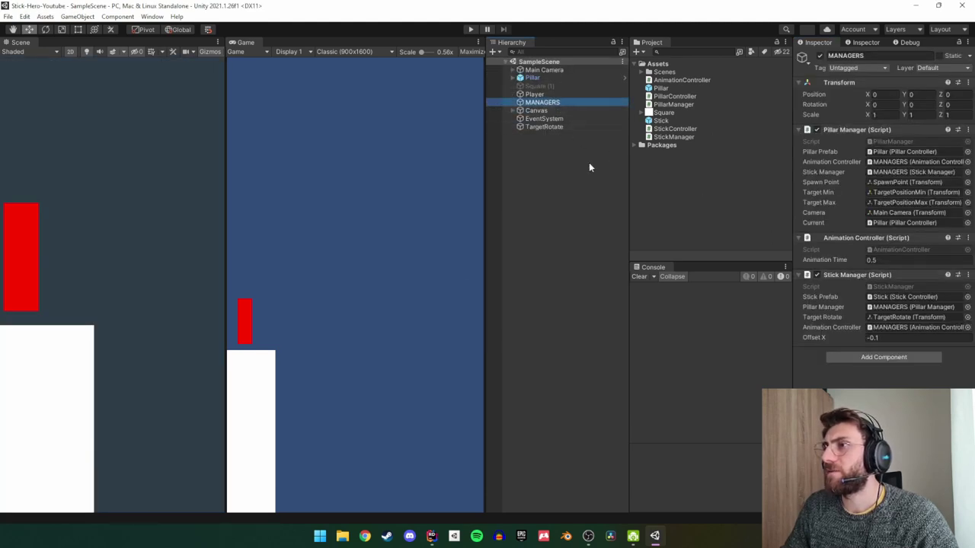
pyautogui.click(432, 536)
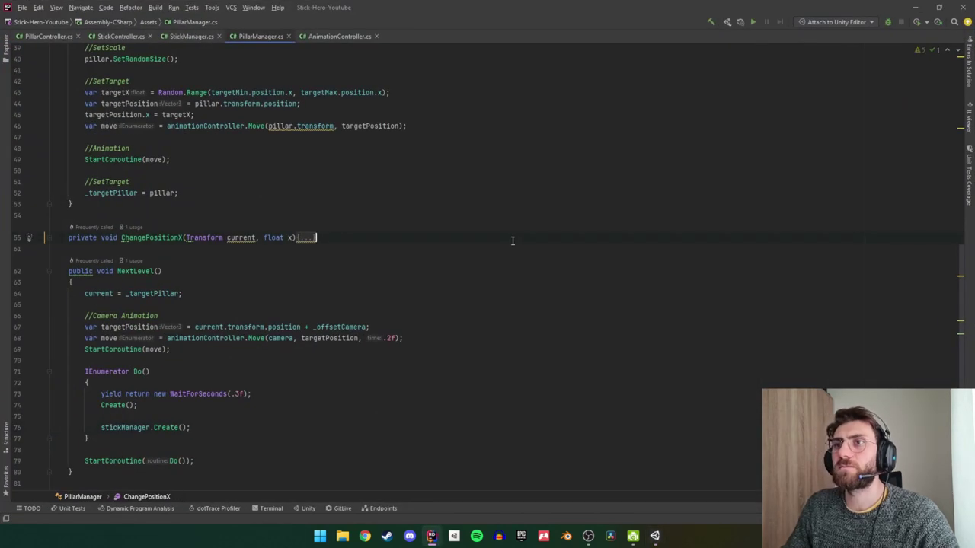
# In StickController.cs, add a 'public Transform colliderPosition;' field above the grow field.
pyautogui.click(114, 37)
pyautogui.click(159, 126)
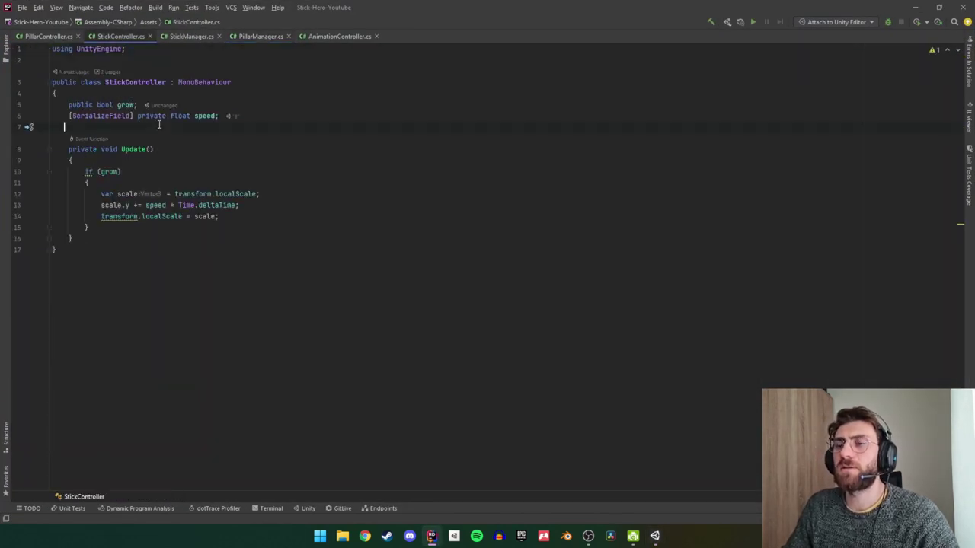
pyautogui.write('public ')
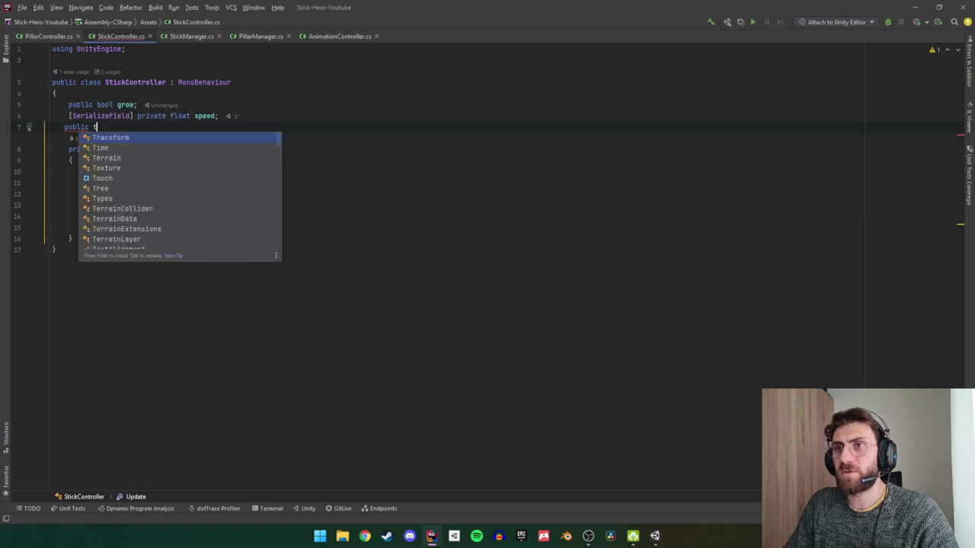
pyautogui.write('Transform coll')
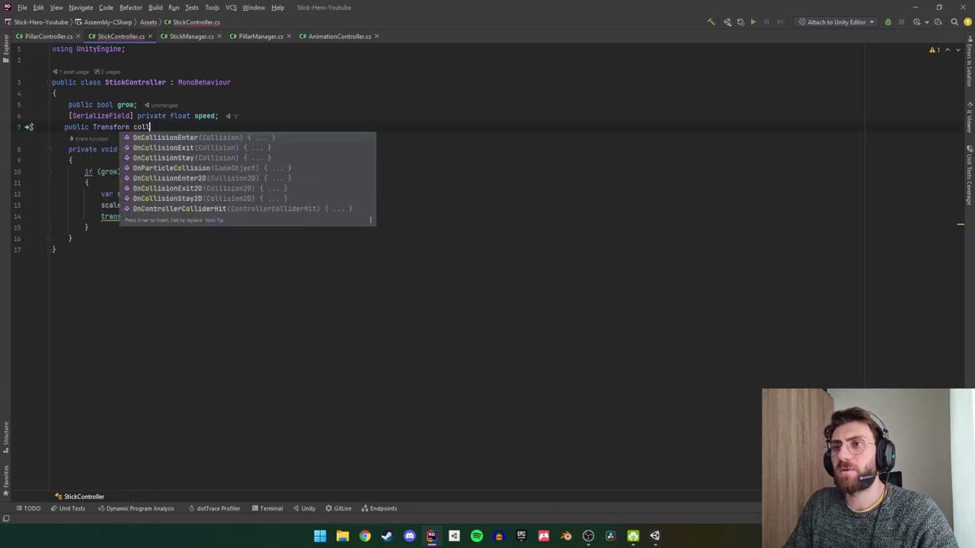
pyautogui.write('iderPosition')
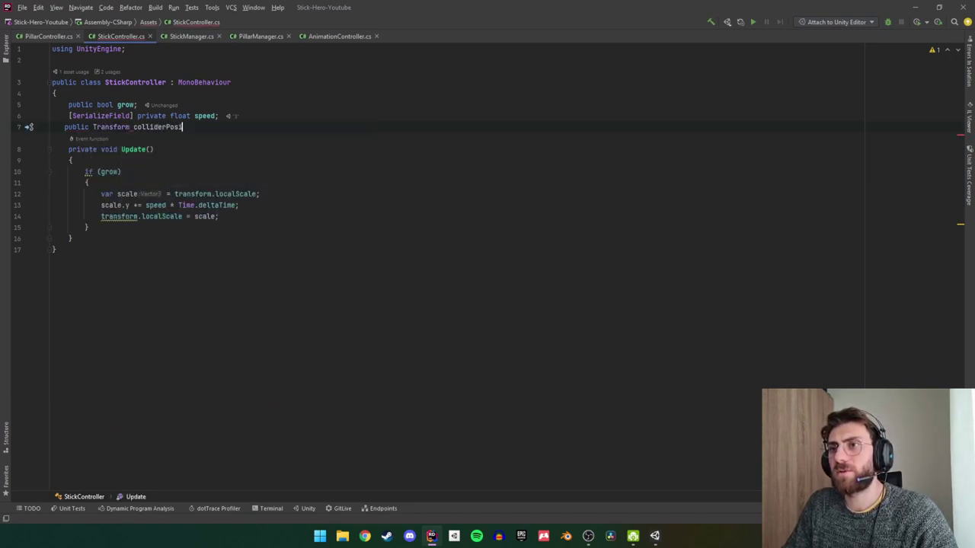
pyautogui.write(';')
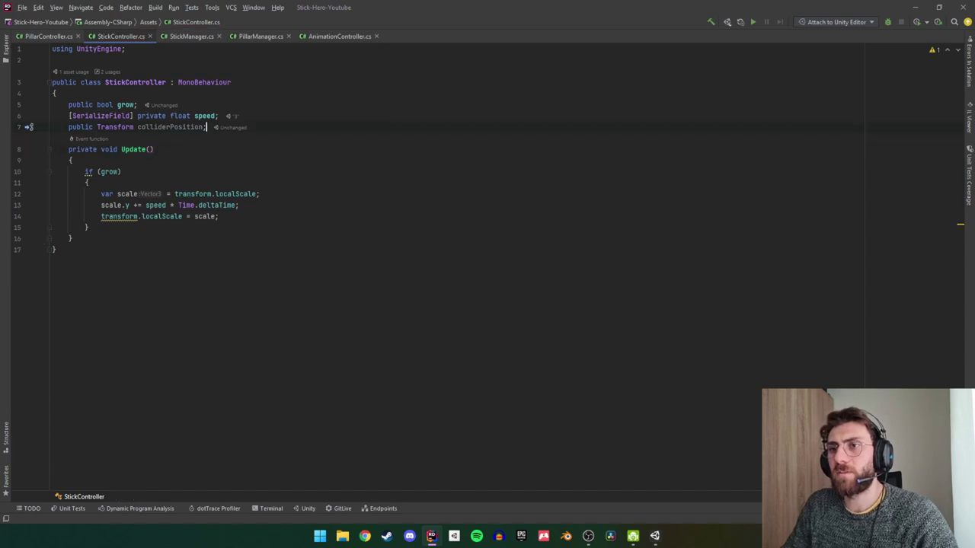
pyautogui.press('Return')
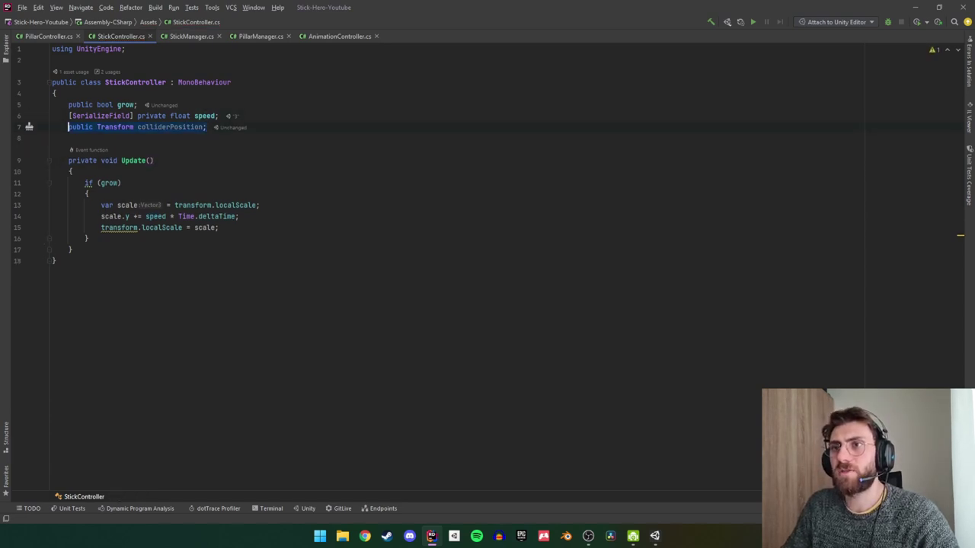
pyautogui.hotkey('ctrl', 'x')
pyautogui.click(137, 104)
pyautogui.hotkey('ctrl', 'v')
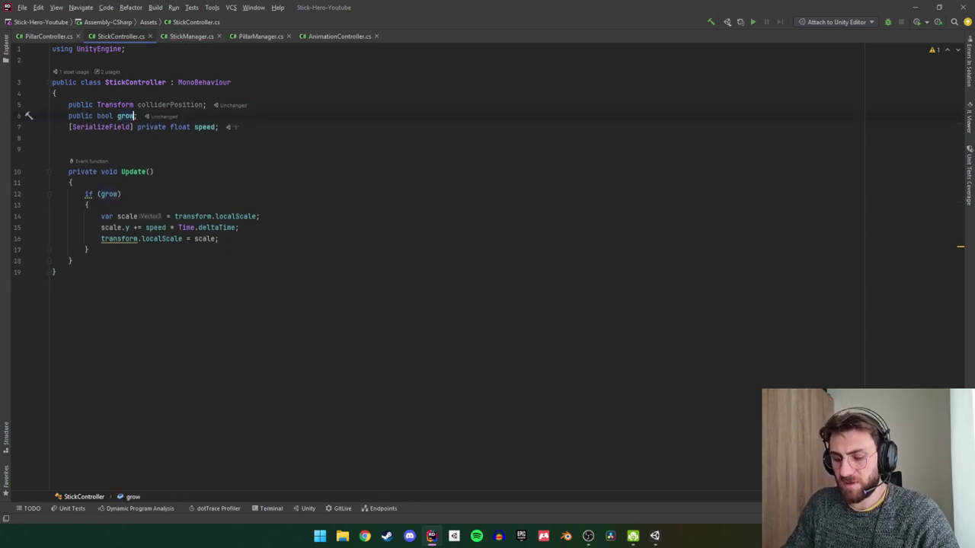
# Make grow a { get; set; } property, rename it Grow, and move it below speed.
pyautogui.write('{ g')
pyautogui.press('Return')
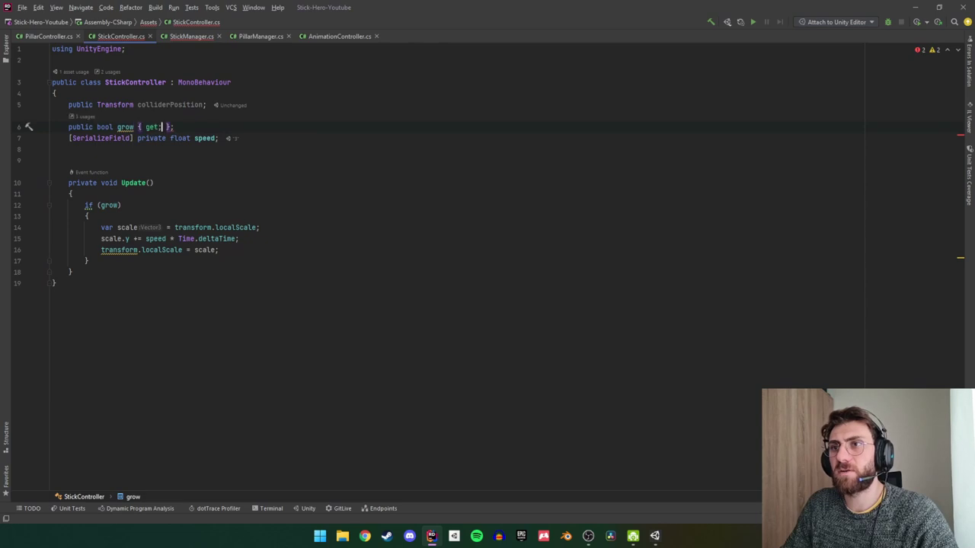
pyautogui.write('set;')
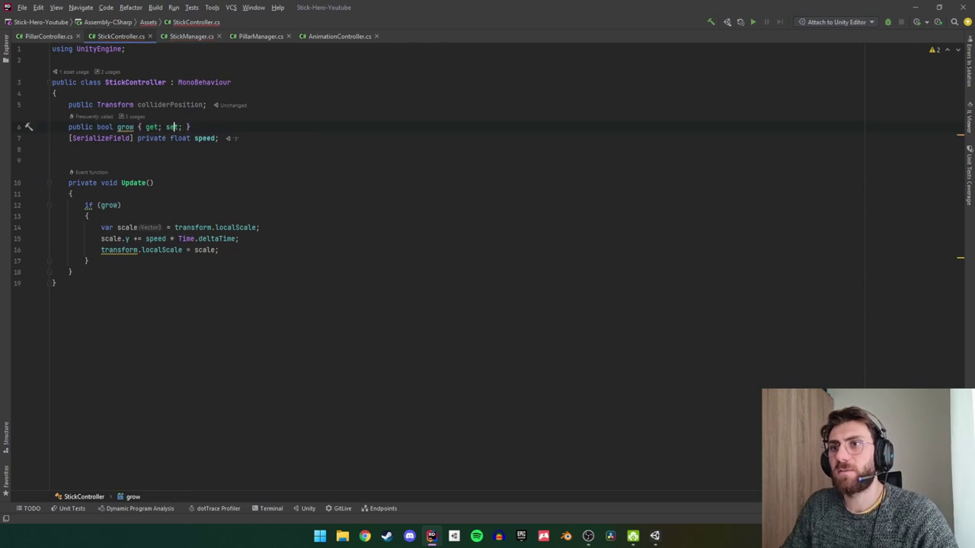
pyautogui.click(156, 127)
pyautogui.click(130, 127)
pyautogui.hotkey('alt', 'Return')
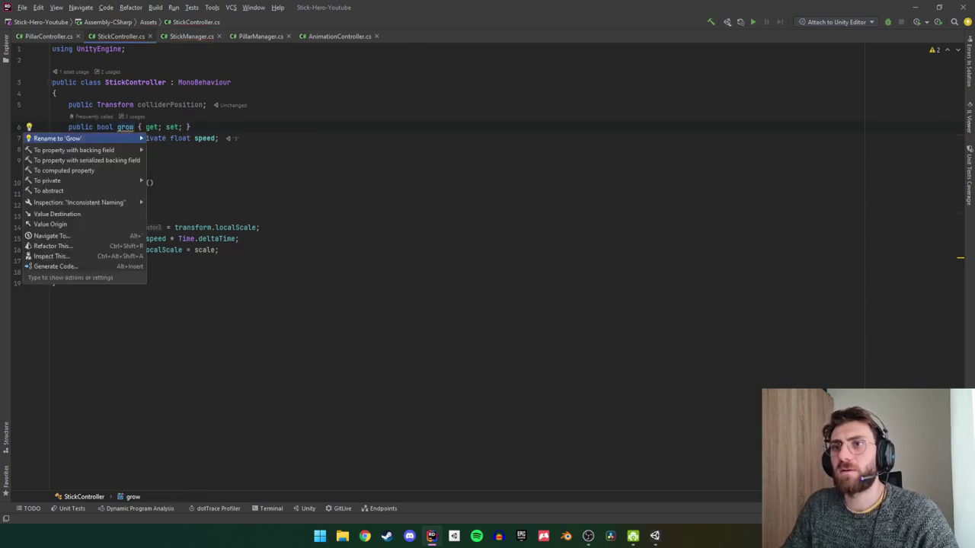
pyautogui.press('Return')
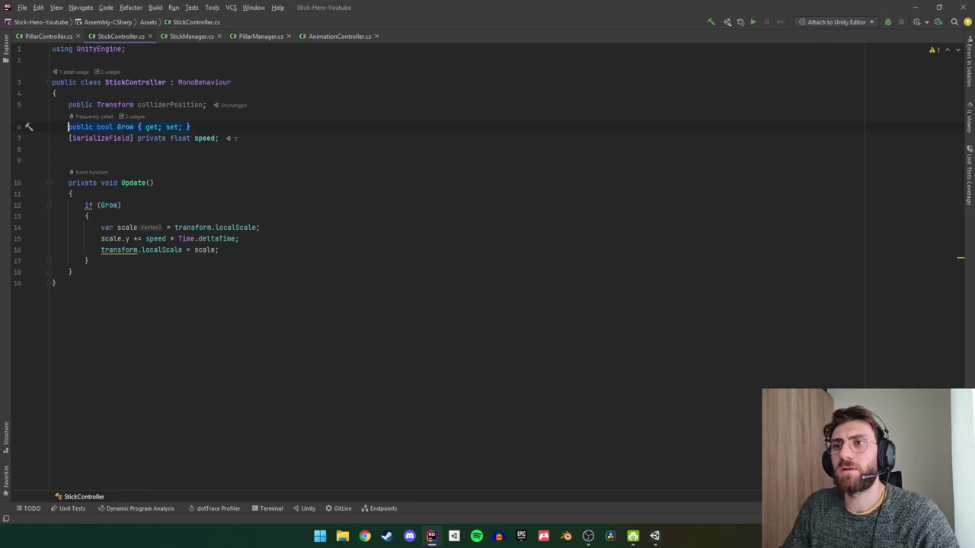
pyautogui.hotkey('ctrl', 'x')
pyautogui.press('Down')
pyautogui.hotkey('ctrl', 'v')
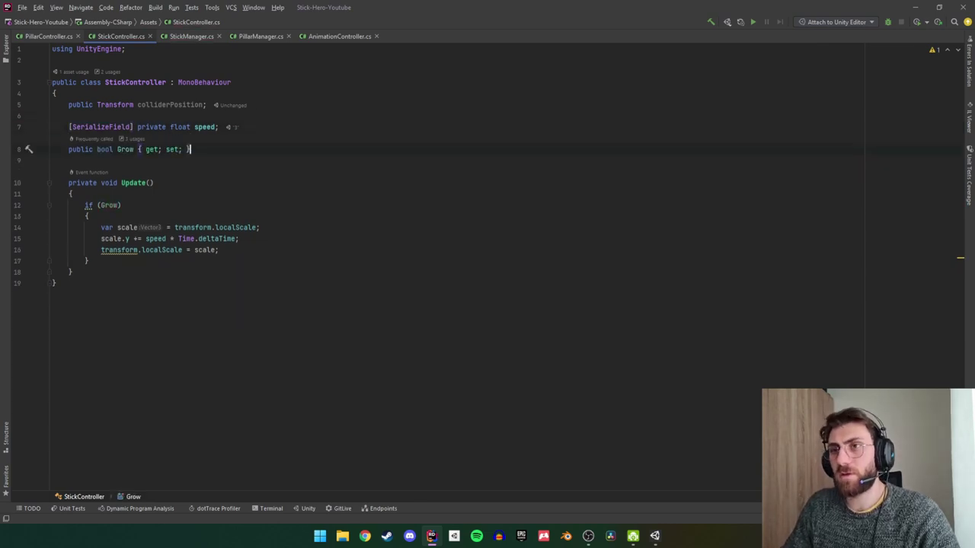
pyautogui.press('Up')
pyautogui.press('Up')
pyautogui.press('BackSpace')
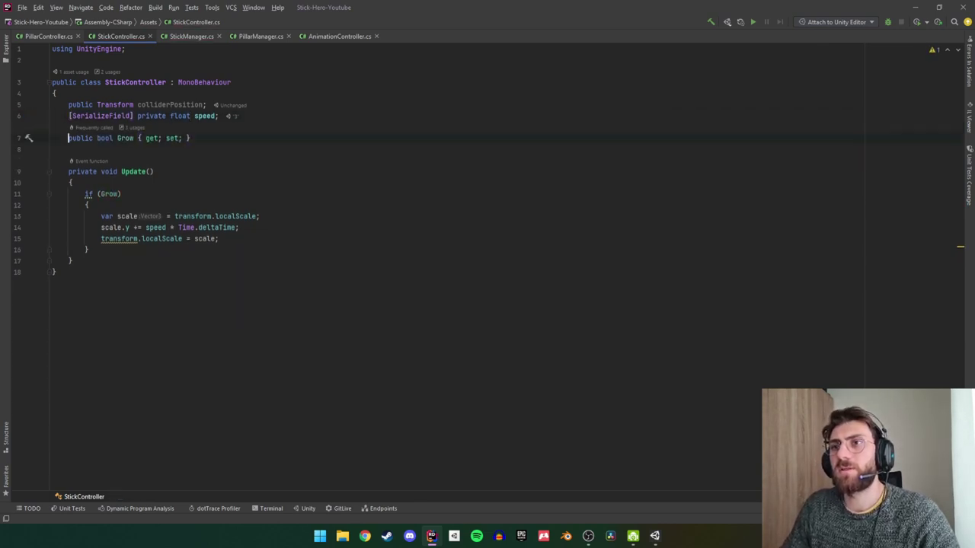
pyautogui.press('Return')
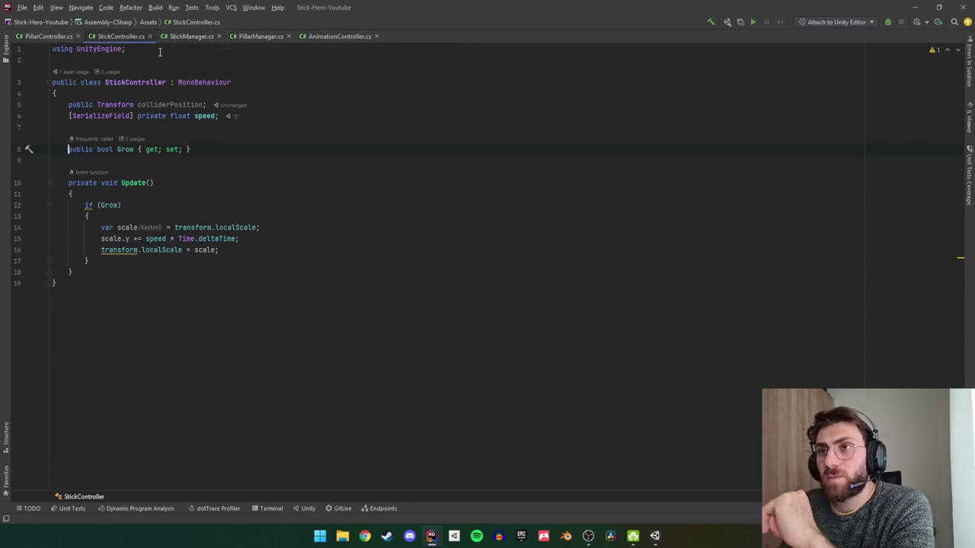
# Add a ColliderDetect : MonoBehaviour class with an empty public void LevelController() method.
pyautogui.click(57, 283)
pyautogui.press('Return')
pyautogui.press('Return')
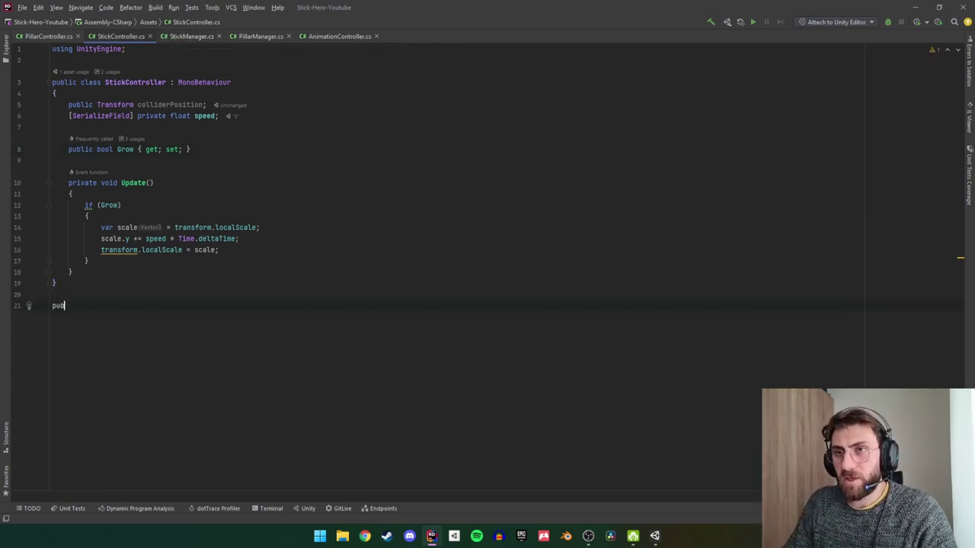
pyautogui.write('public class C')
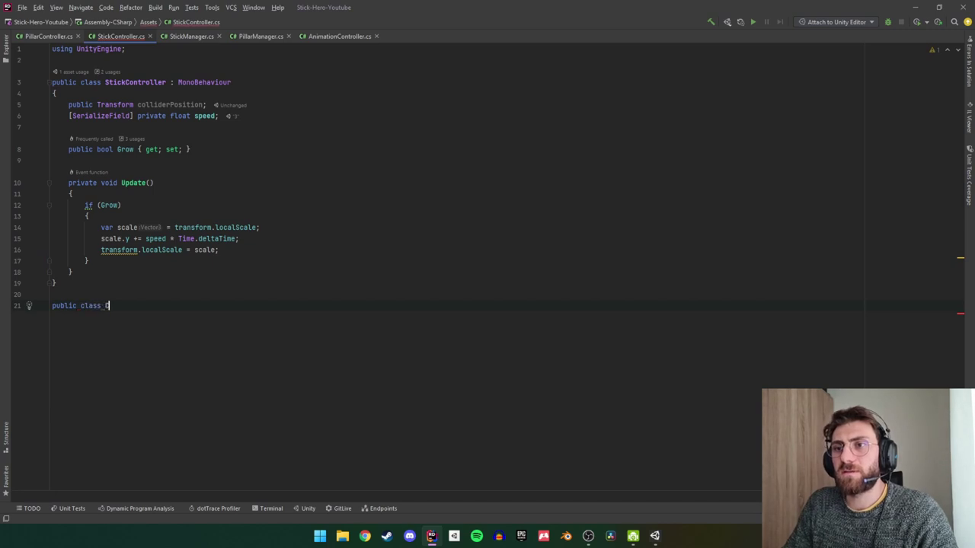
pyautogui.write('olliderDetect')
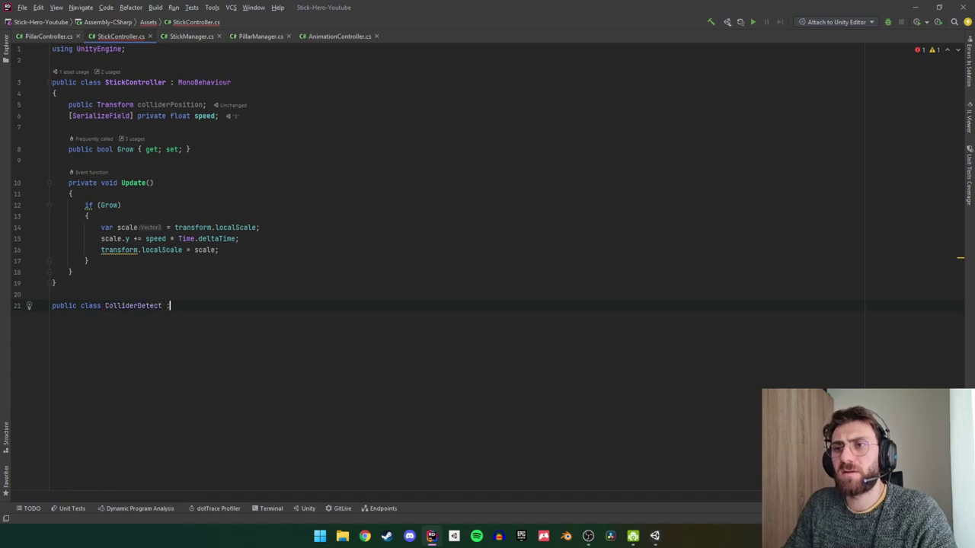
pyautogui.write(' : M')
pyautogui.press('Return')
pyautogui.write('{')
pyautogui.press('Return')
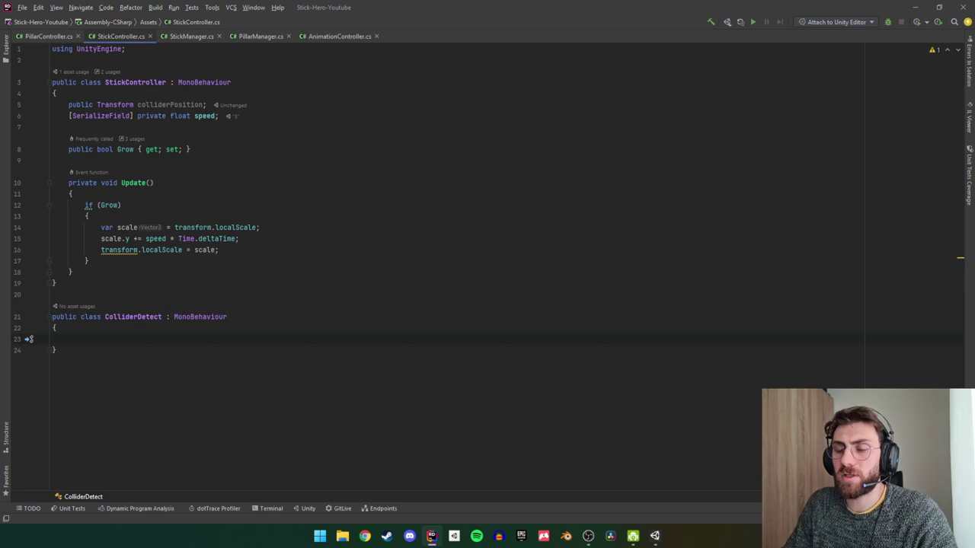
pyautogui.write('public void ')
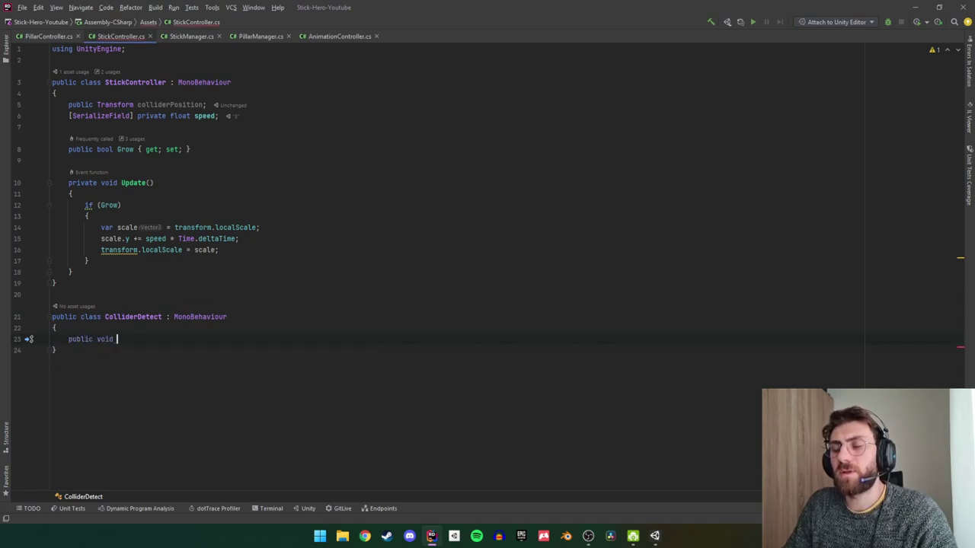
pyautogui.write('Le')
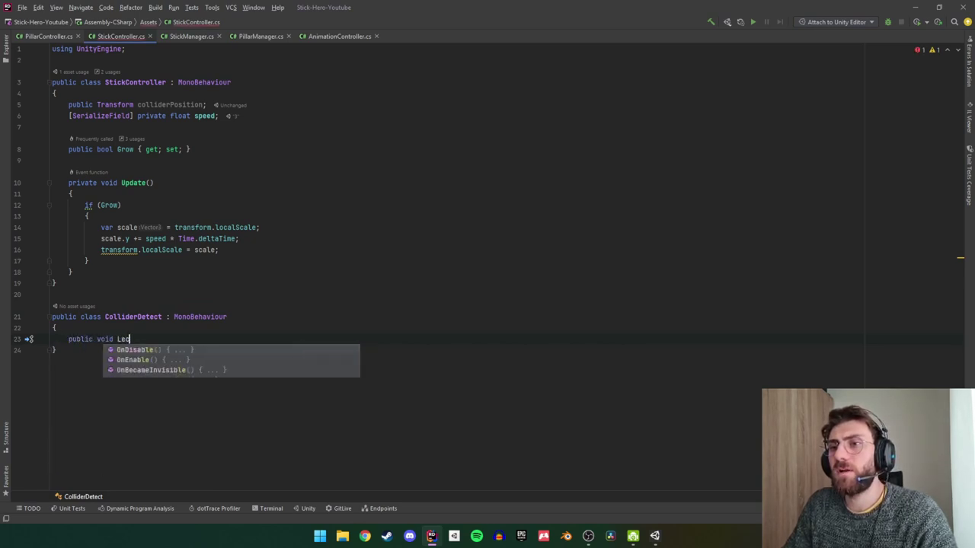
pyautogui.write('celContr')
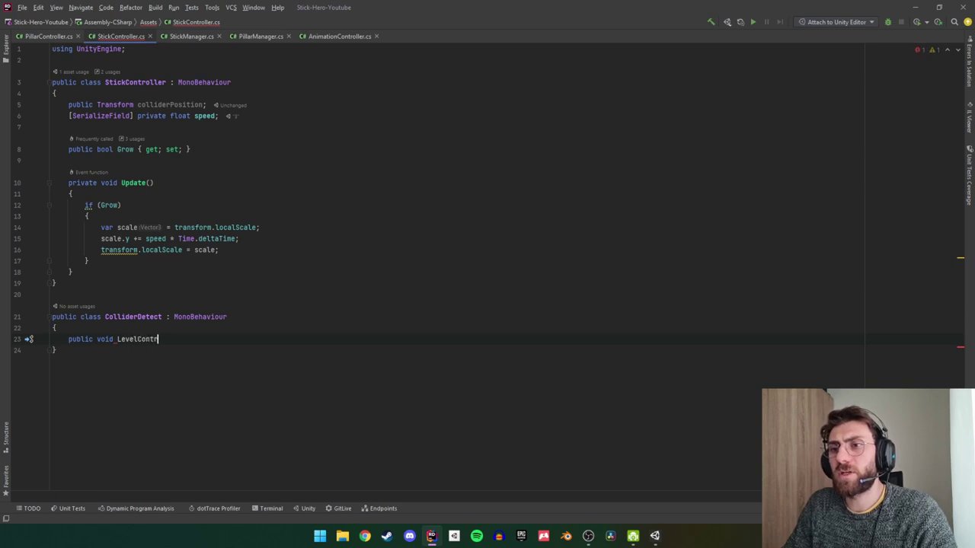
pyautogui.write('ller')
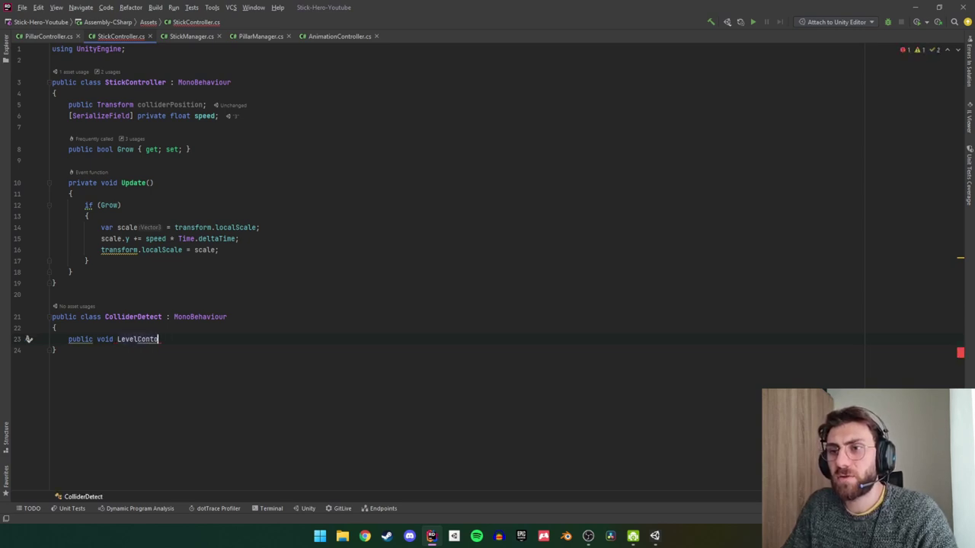
pyautogui.press('BackSpace')
pyautogui.press('BackSpace')
pyautogui.write('roller')
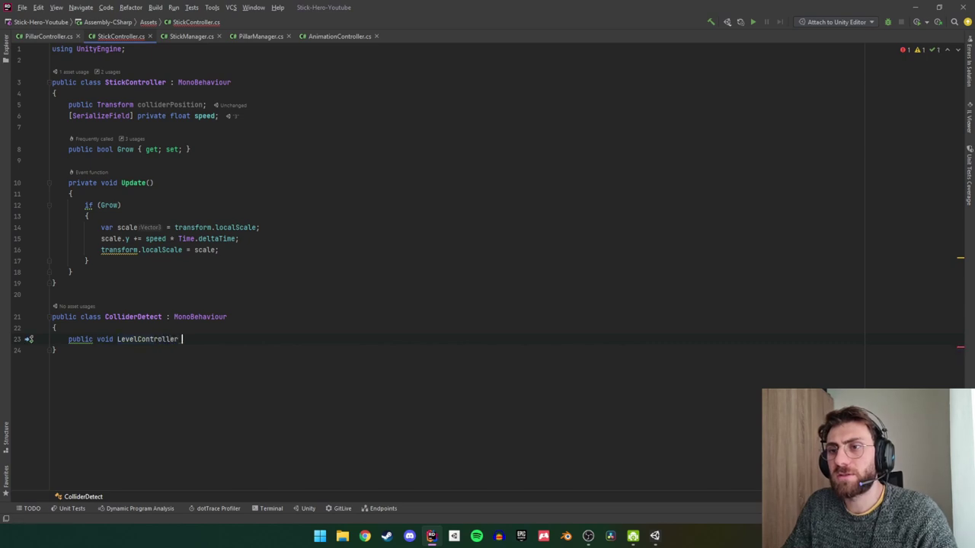
pyautogui.write(' ({')
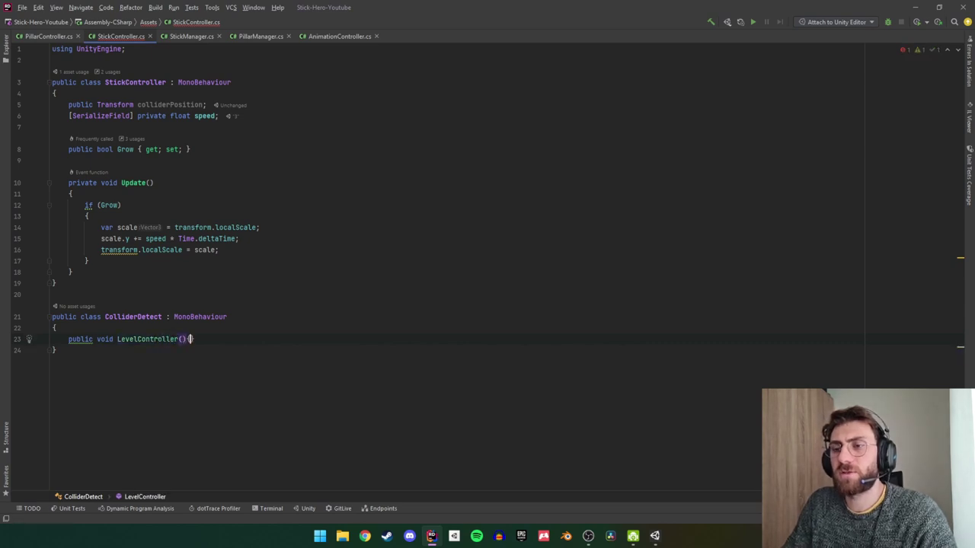
pyautogui.press('Return')
# Add 'public bool LevelPass;' above LevelController and start typing an event method below.
pyautogui.click(72, 372)
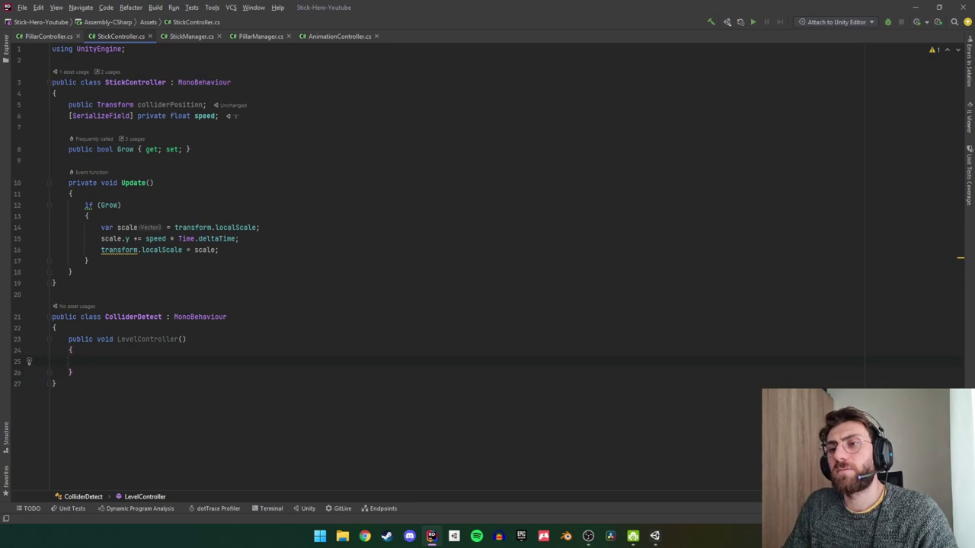
pyautogui.press('Return')
pyautogui.write('public ')
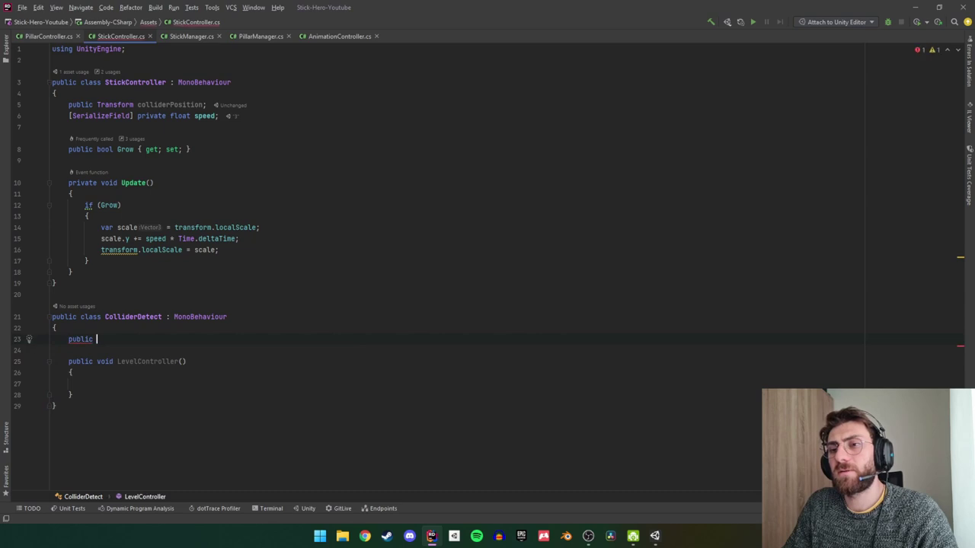
pyautogui.write('bool ')
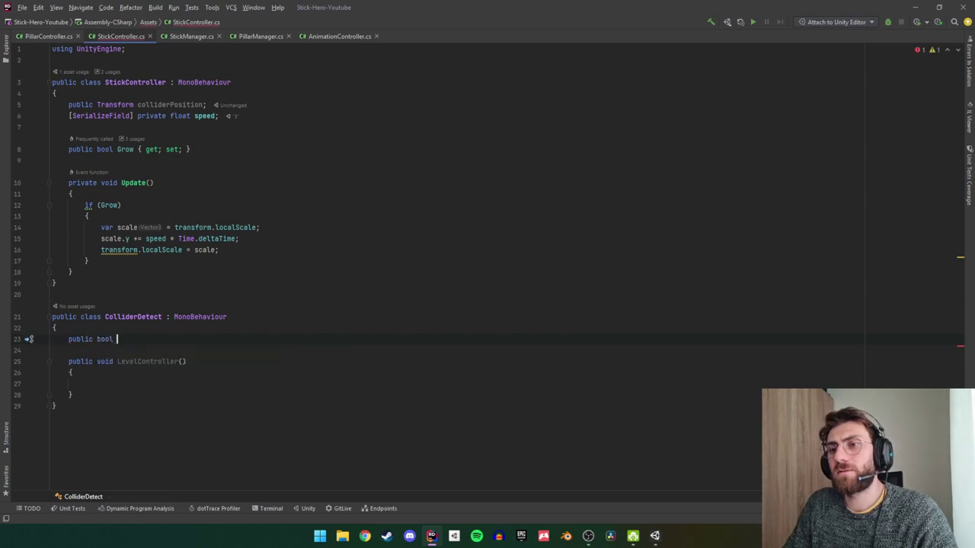
pyautogui.write('LevelF')
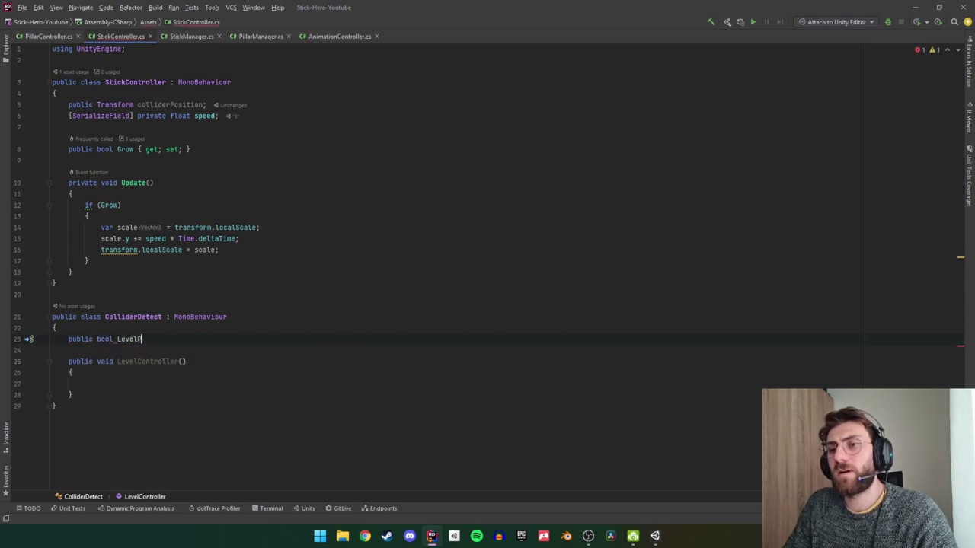
pyautogui.write(';')
pyautogui.press('Down')
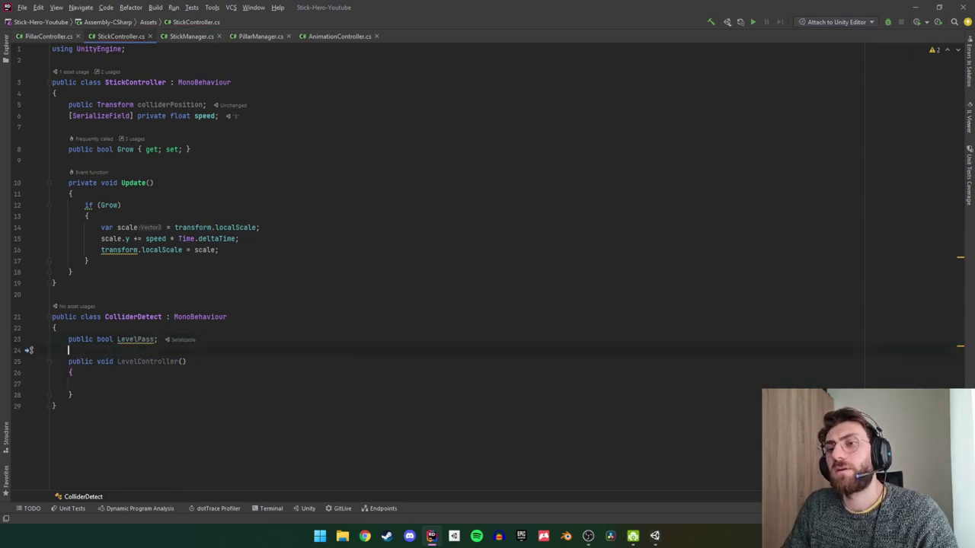
pyautogui.press('Down')
pyautogui.press('Down')
pyautogui.press('Down')
pyautogui.press('End')
pyautogui.press('Return')
pyautogui.press('Return')
pyautogui.write('onc')
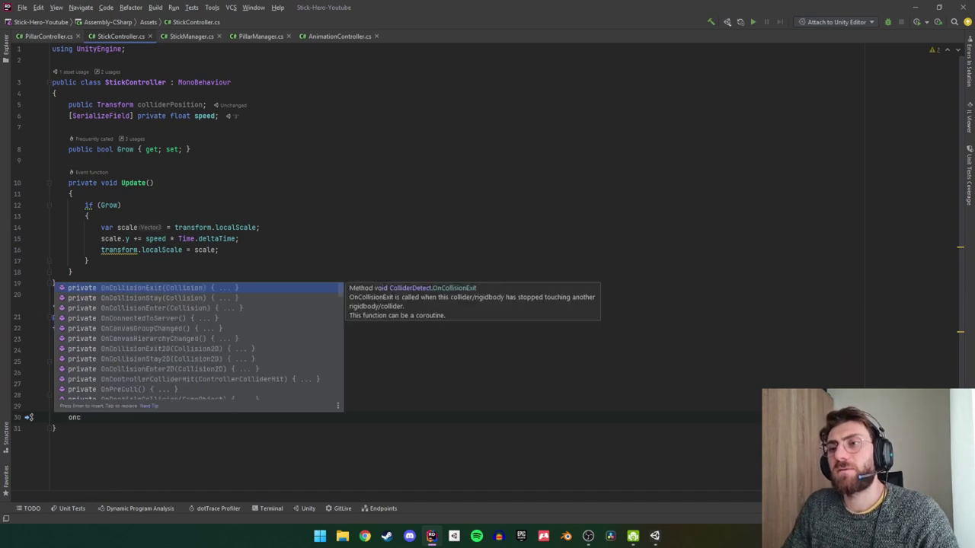
# Insert an OnTriggerEnter2D(Collider2D other) event method into ColliderDetect.
pyautogui.press('BackSpace')
pyautogui.write('t')
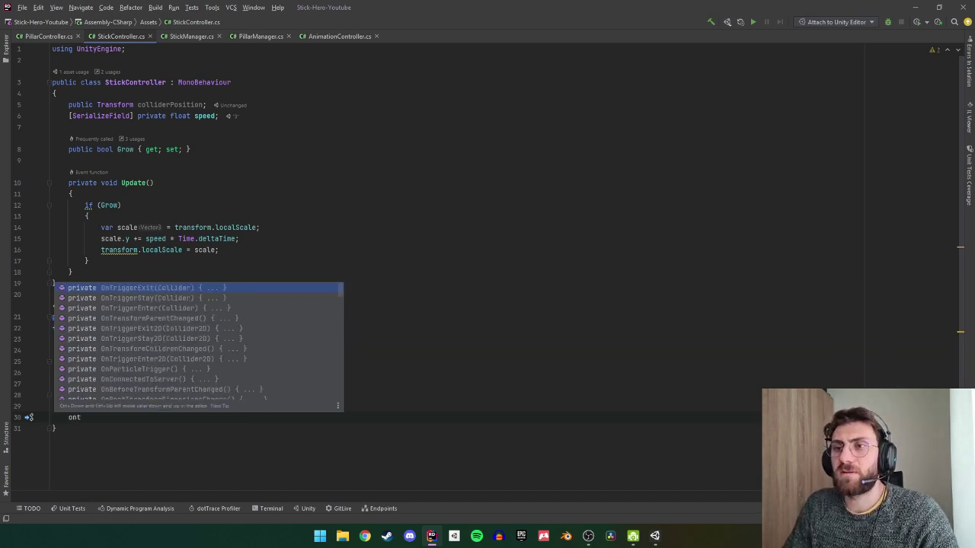
pyautogui.press('Down')
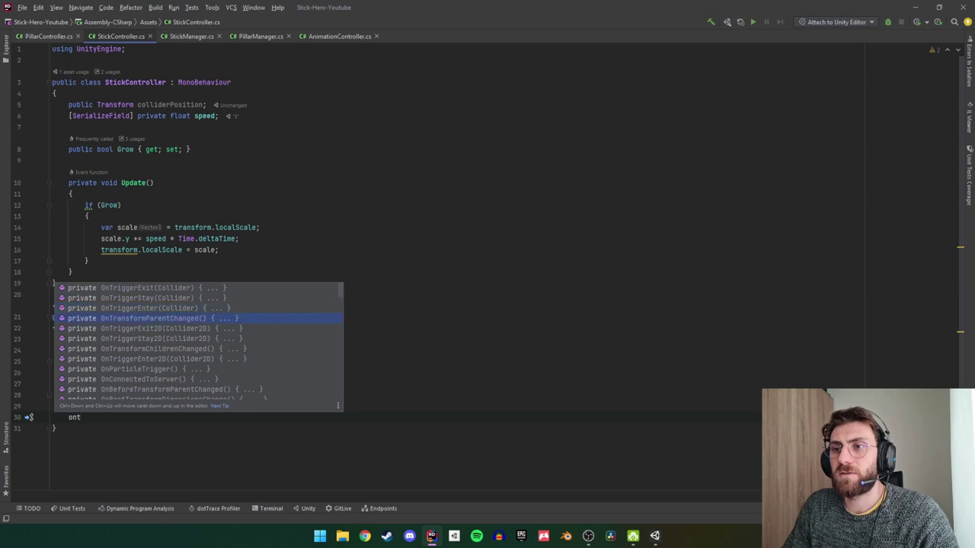
pyautogui.press('Return')
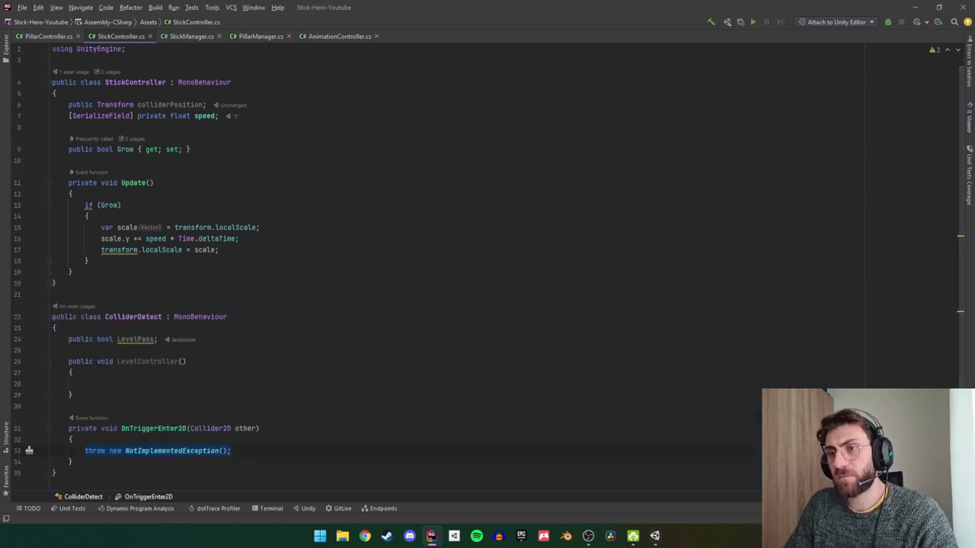
# Replace its body with if (other.CompareTag("Pillar")) { LevelPass = true; }.
pyautogui.write('if(')
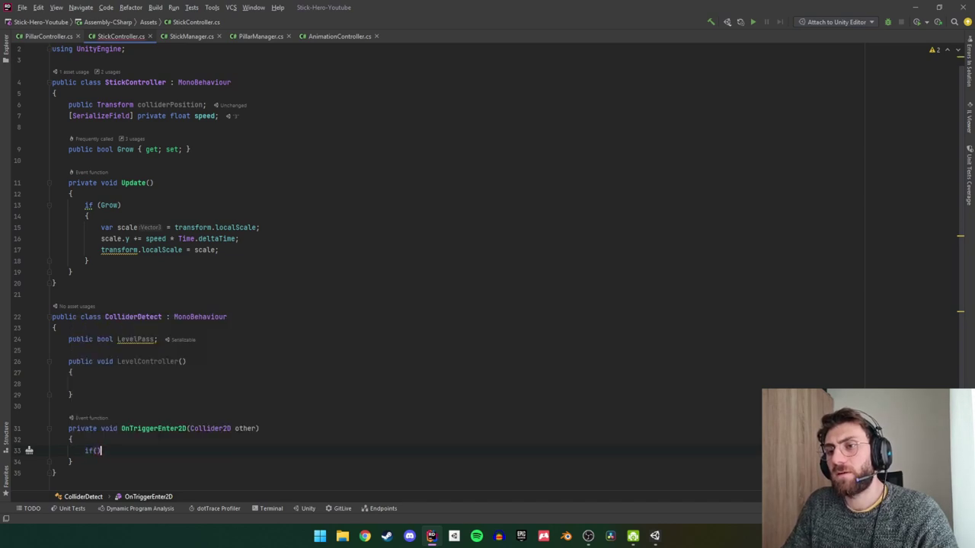
pyautogui.write('other.')
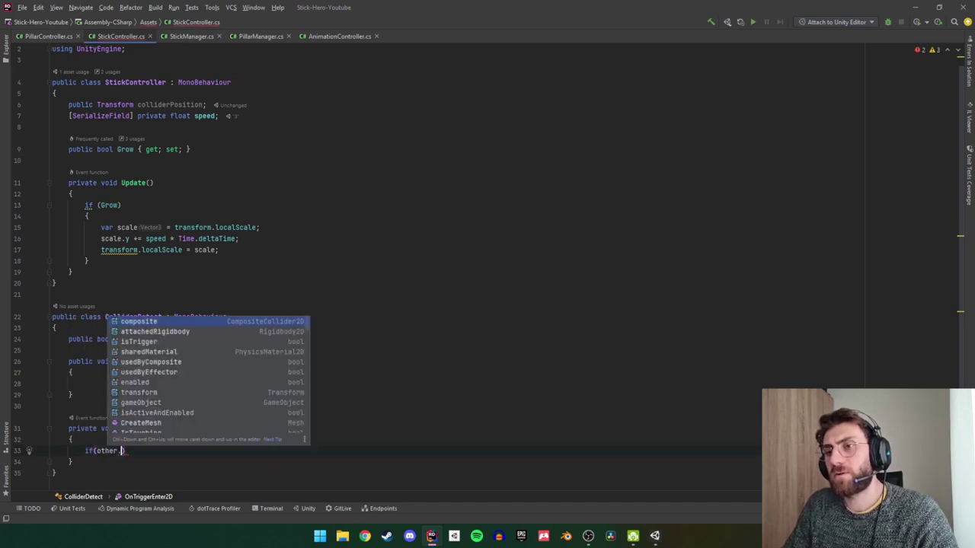
pyautogui.write('com')
pyautogui.press('Return')
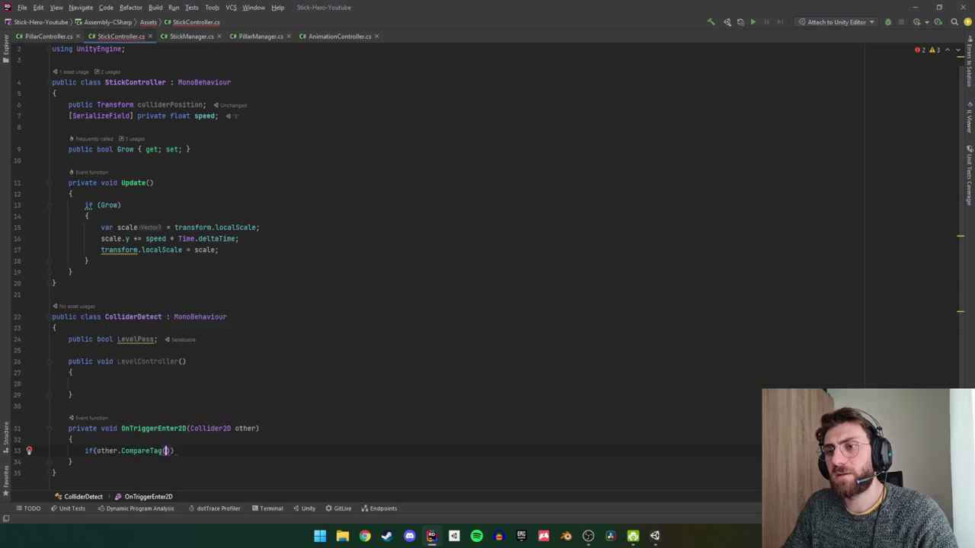
pyautogui.write('"Pill')
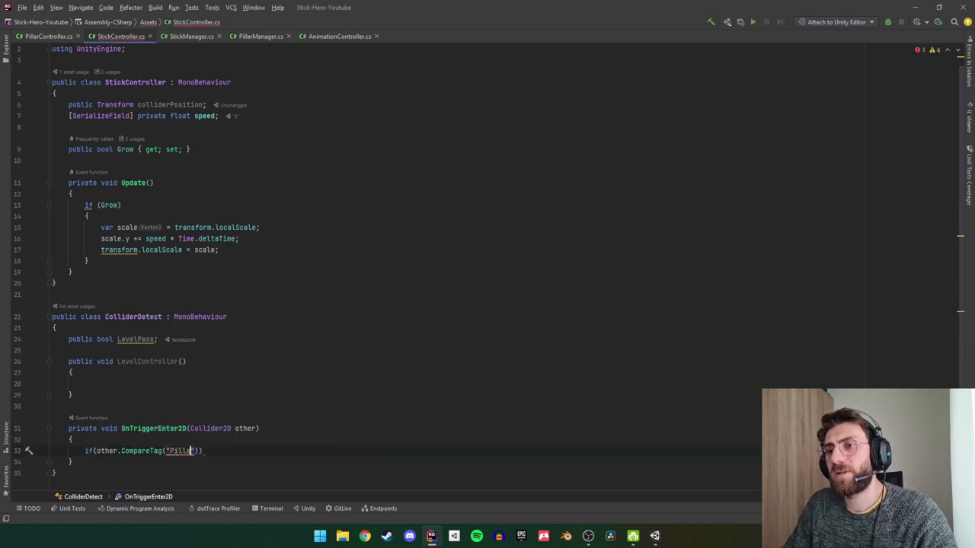
pyautogui.write('ar')
pyautogui.press('End')
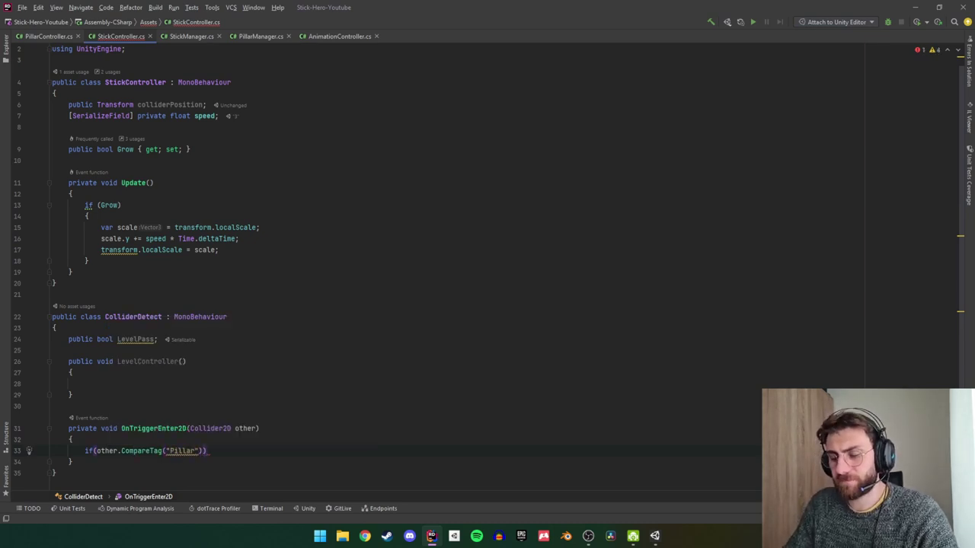
pyautogui.press('Return')
pyautogui.write('{')
pyautogui.press('Return')
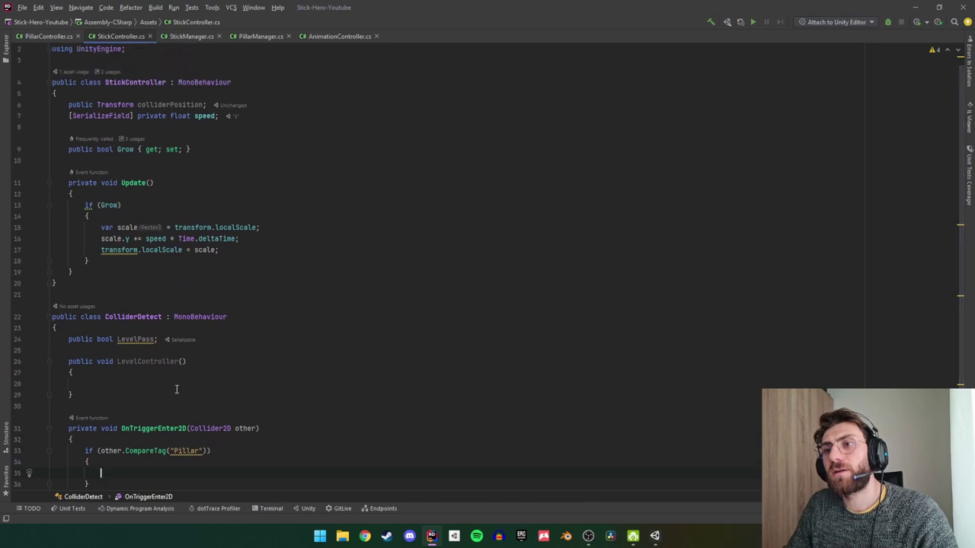
pyautogui.scroll(-1, 175, 389)
pyautogui.write('LevelPass')
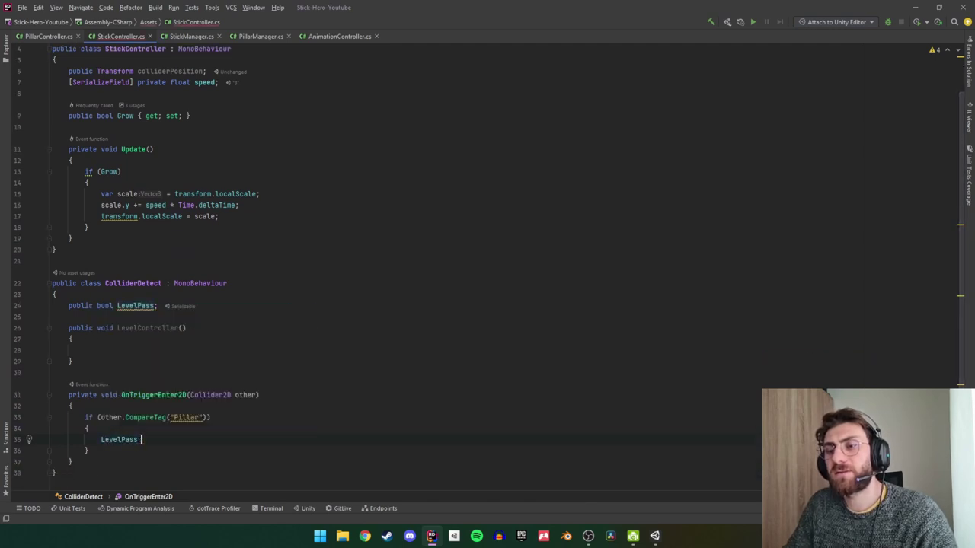
pyautogui.write(' = ')
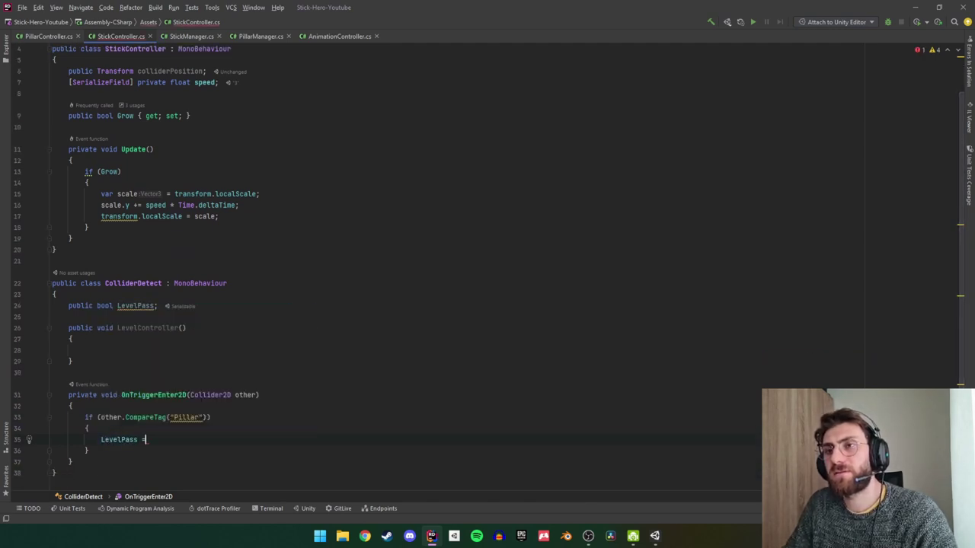
pyautogui.write('t')
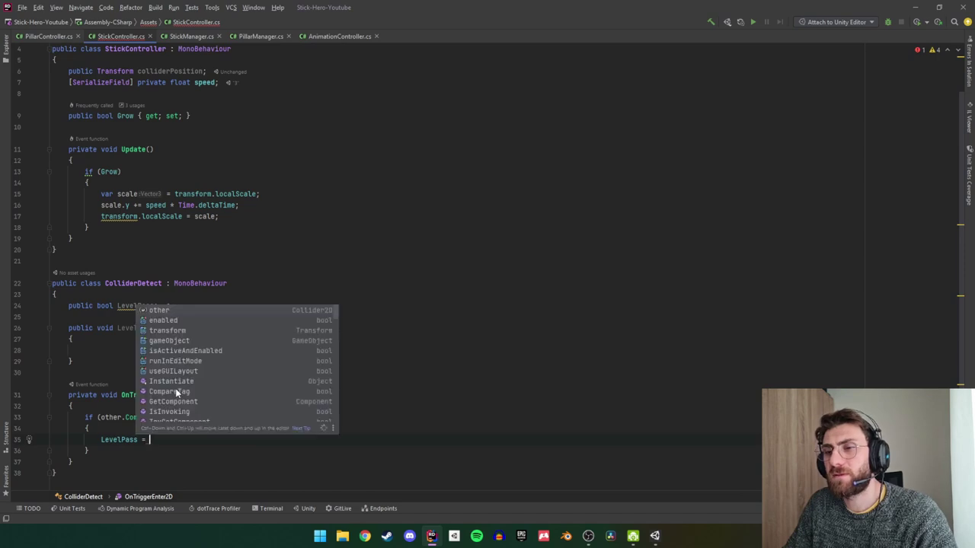
pyautogui.write('r')
pyautogui.press('Return')
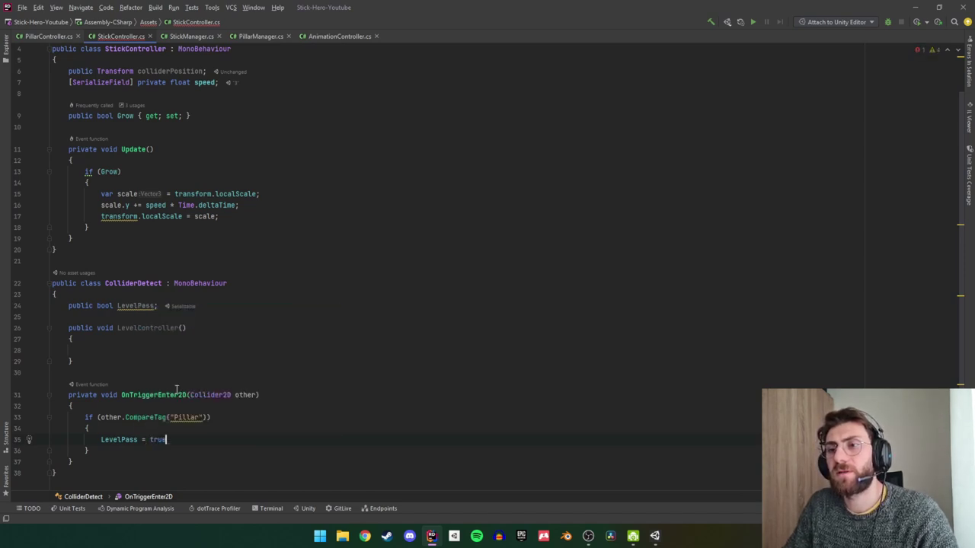
pyautogui.write(';')
pyautogui.click(53, 372)
pyautogui.click(85, 349)
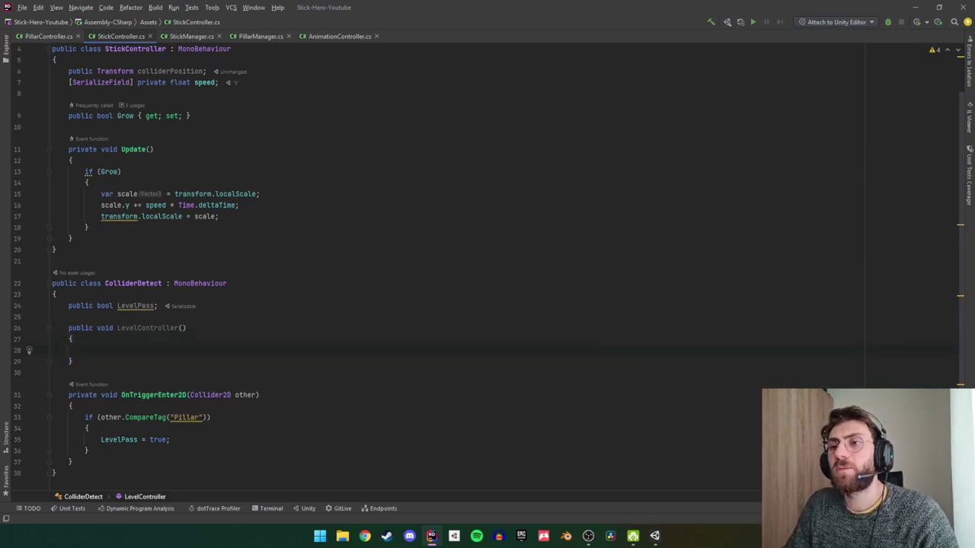
# Give LevelController a Vector3 position parameter and assign transform.position = position.
pyautogui.press('Up')
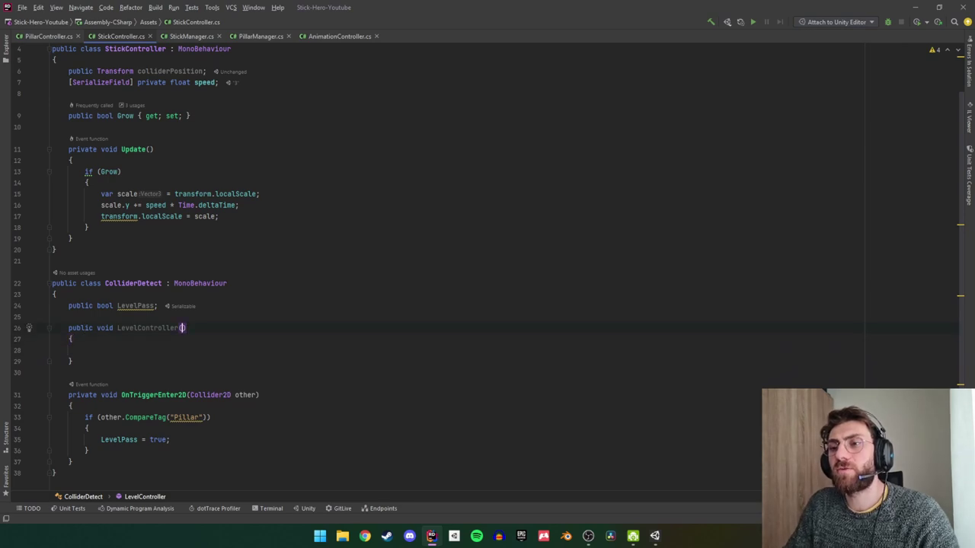
pyautogui.write('Vec')
pyautogui.press('Return')
pyautogui.write('position')
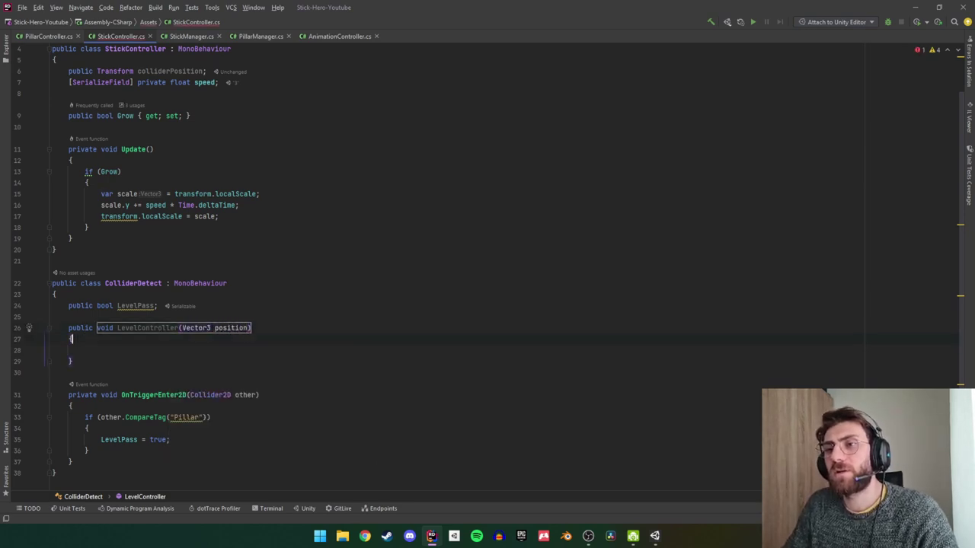
pyautogui.press('Down')
pyautogui.write('tra')
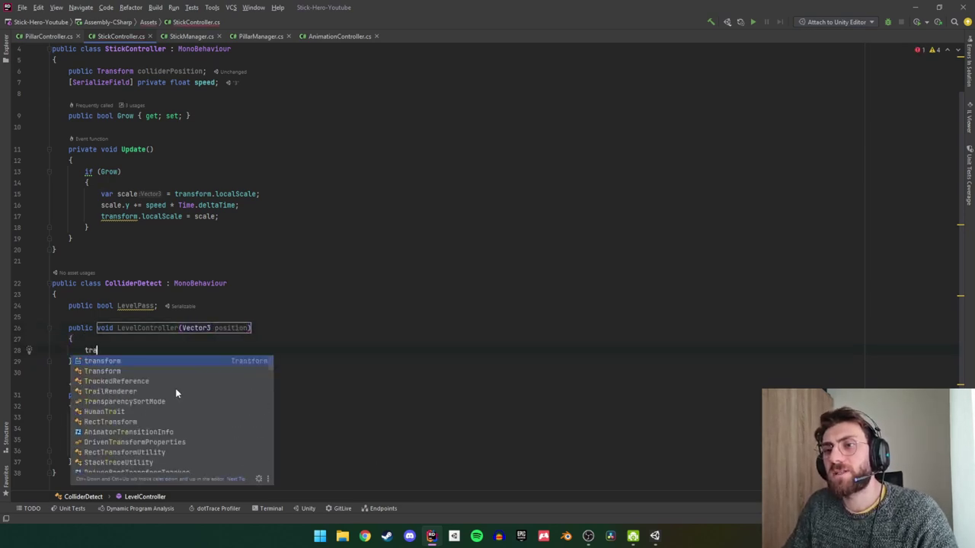
pyautogui.write('nsform.po')
pyautogui.press('Return')
pyautogui.write('=')
pyautogui.press('Return')
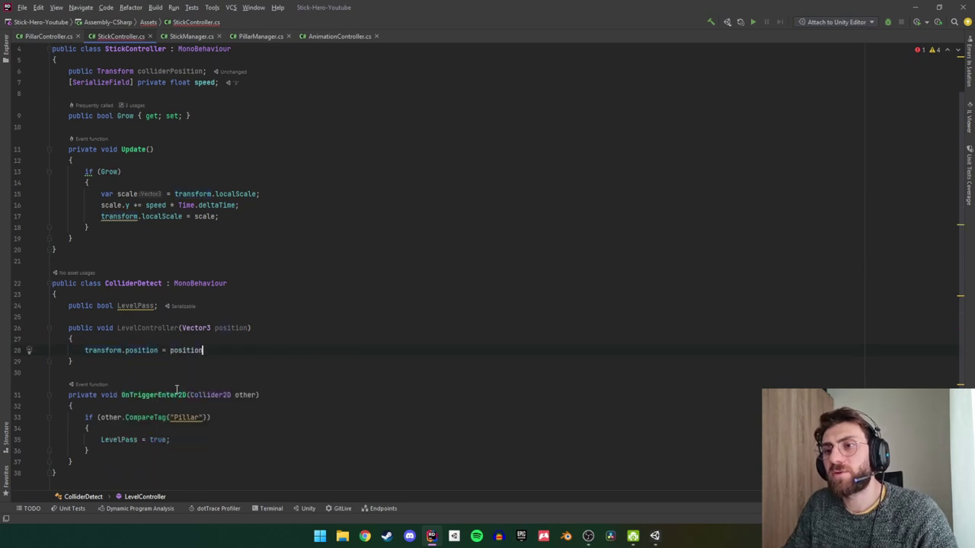
pyautogui.write(';')
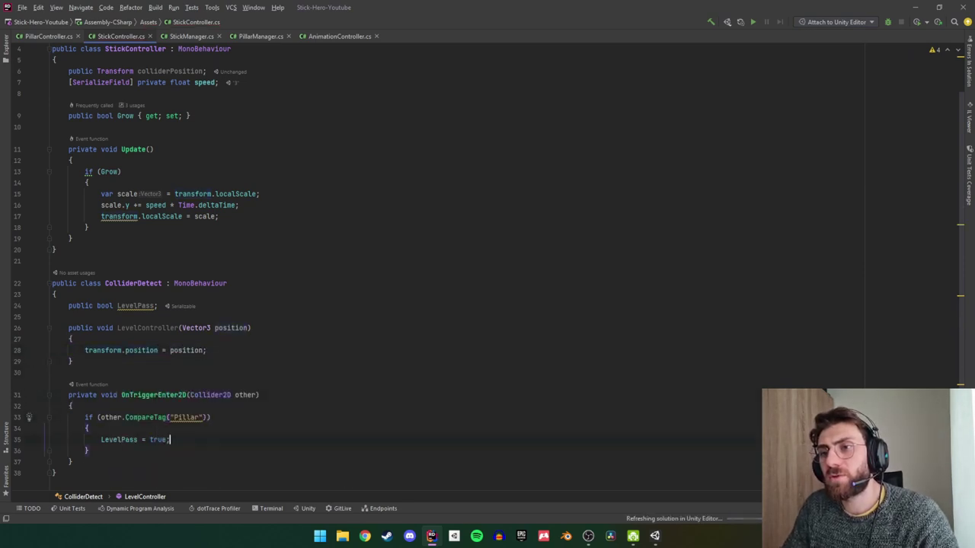
# Add 'LevelPass = false;' above the transform.position assignment in LevelController.
pyautogui.click(205, 394)
pyautogui.press('Home')
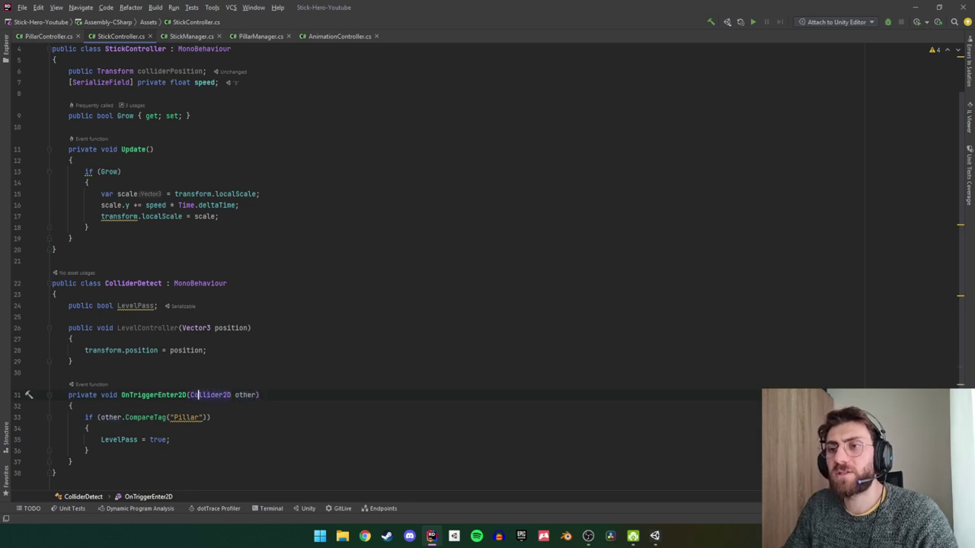
pyautogui.click(204, 350)
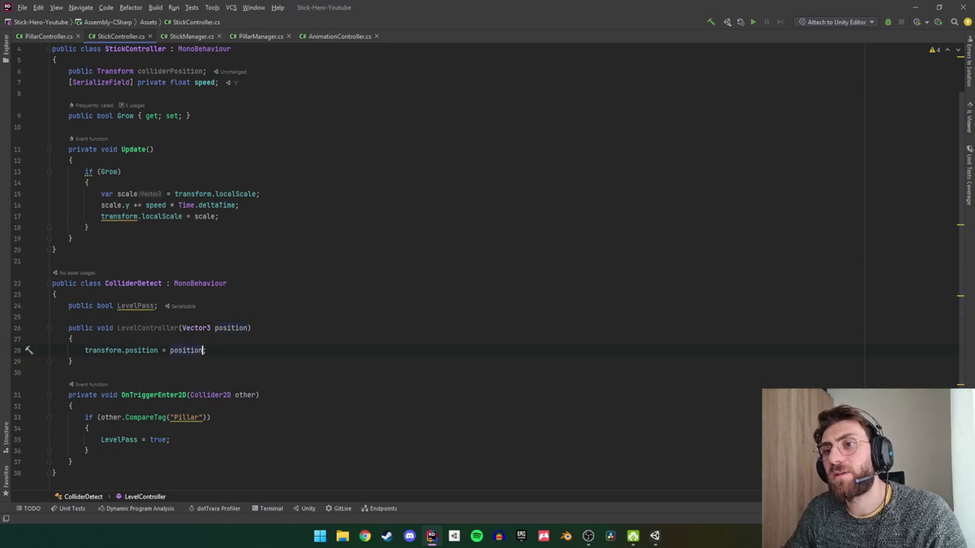
pyautogui.click(157, 306)
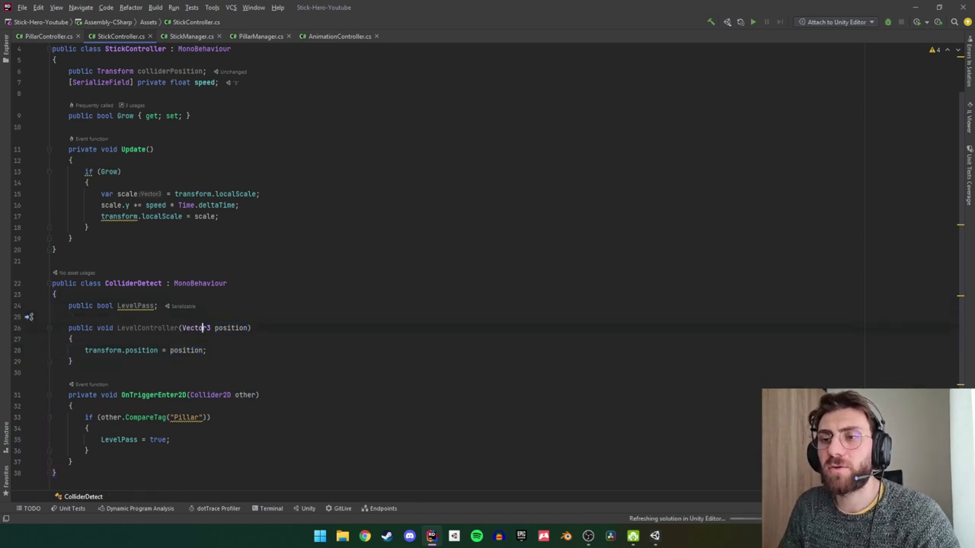
pyautogui.click(330, 339)
pyautogui.press('Return')
pyautogui.write('lev')
pyautogui.press('Return')
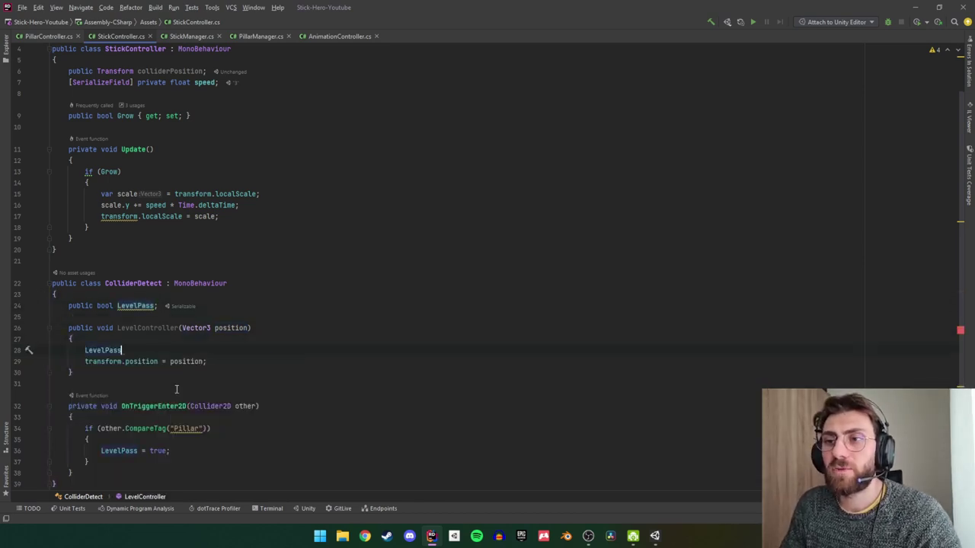
pyautogui.write('= false;')
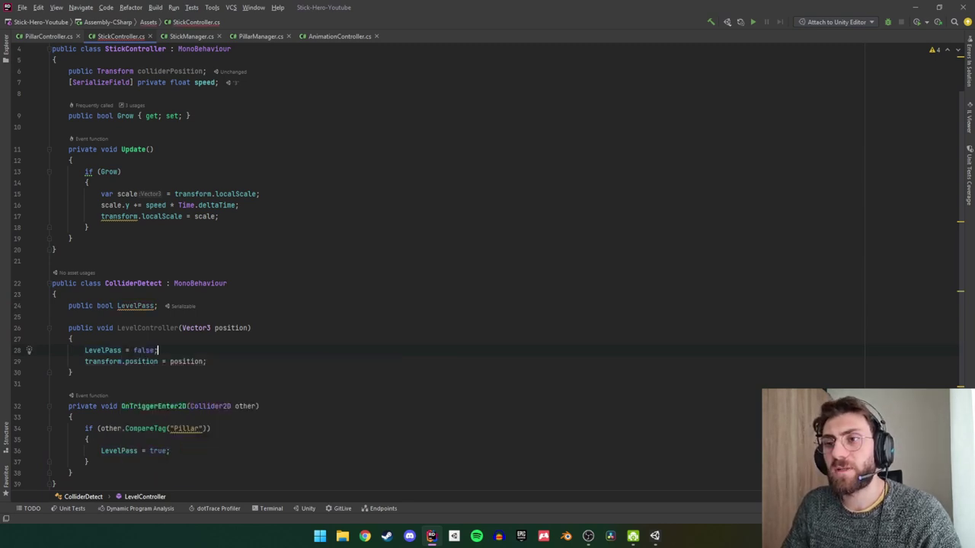
pyautogui.click(107, 284)
# Move ColliderDetect into its own ColliderDetect.cs file, then bring up StickManager.cs.
pyautogui.hotkey('alt', 'Return')
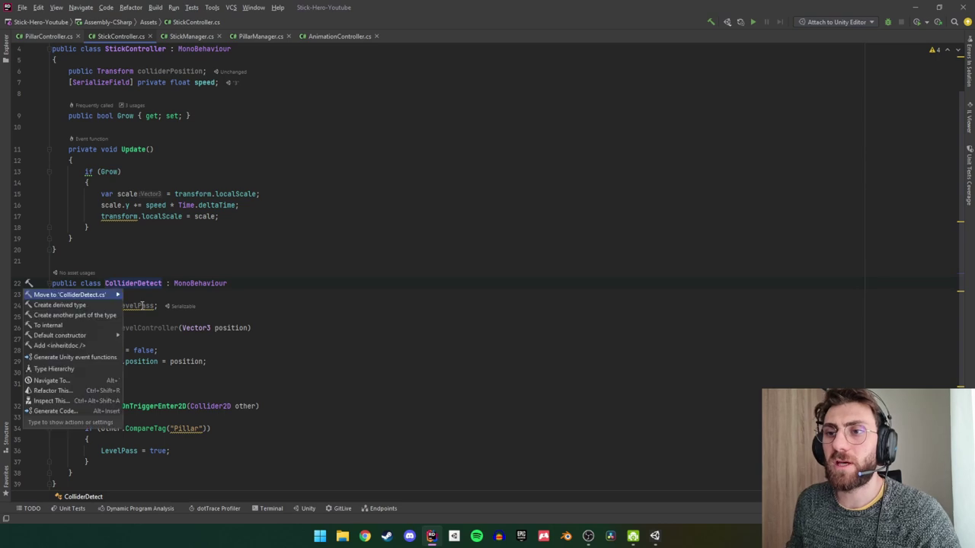
pyautogui.press('Return')
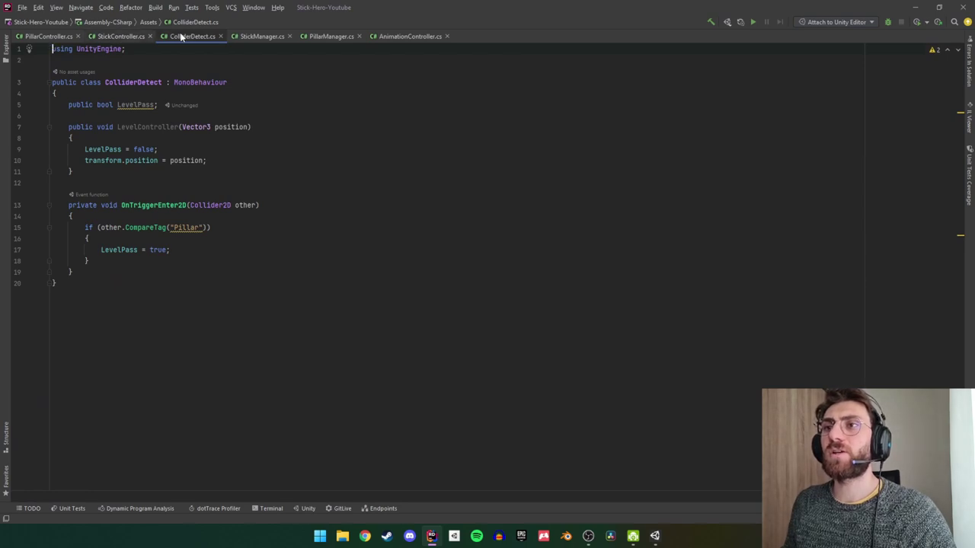
pyautogui.click(120, 36)
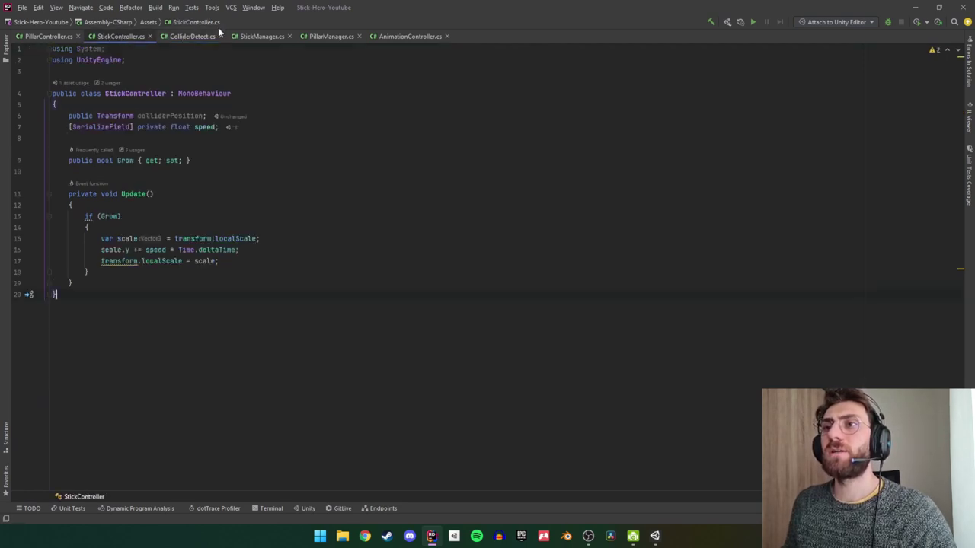
pyautogui.click(263, 37)
pyautogui.scroll(-3, 203, 177)
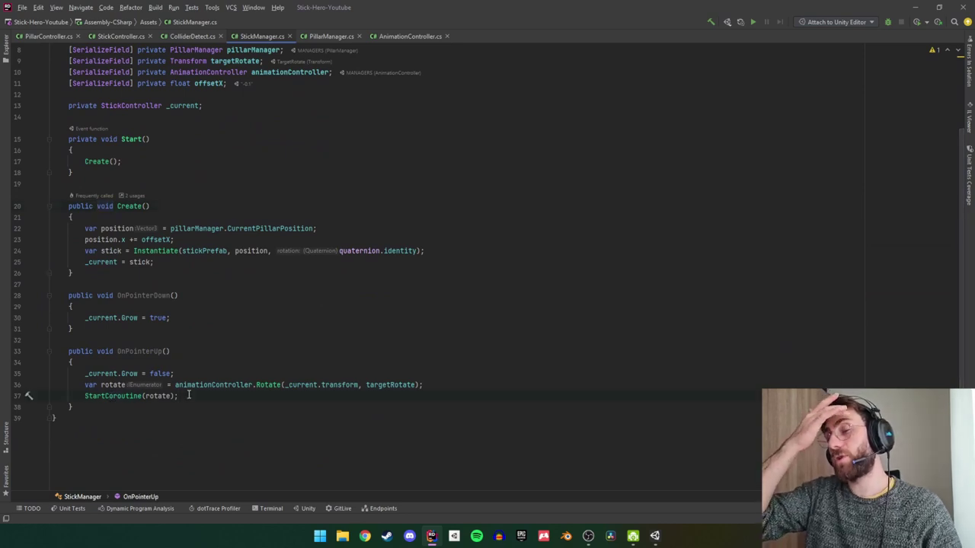
# In OnPointerUp, write a local IEnumerator Do() { yield return rotate; } coroutine.
pyautogui.press('Return')
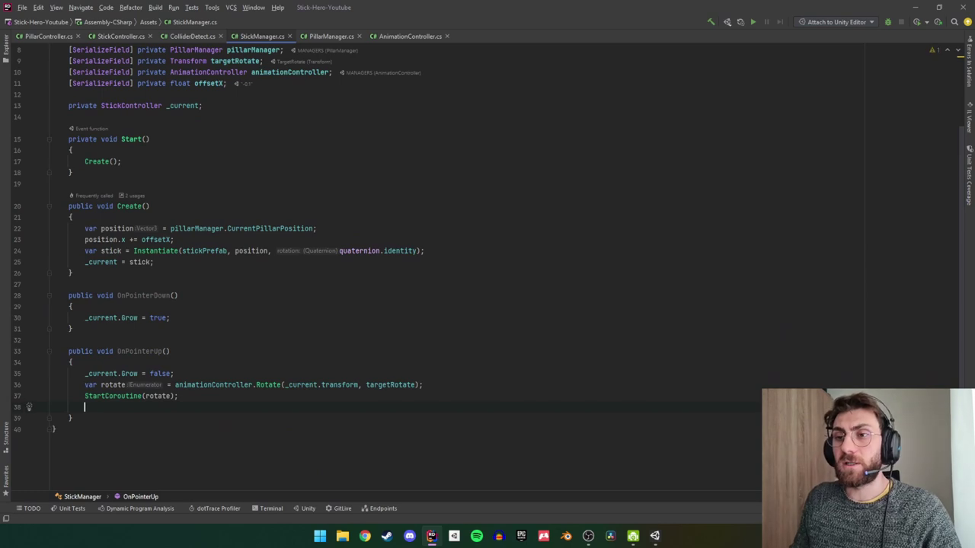
pyautogui.write('IE')
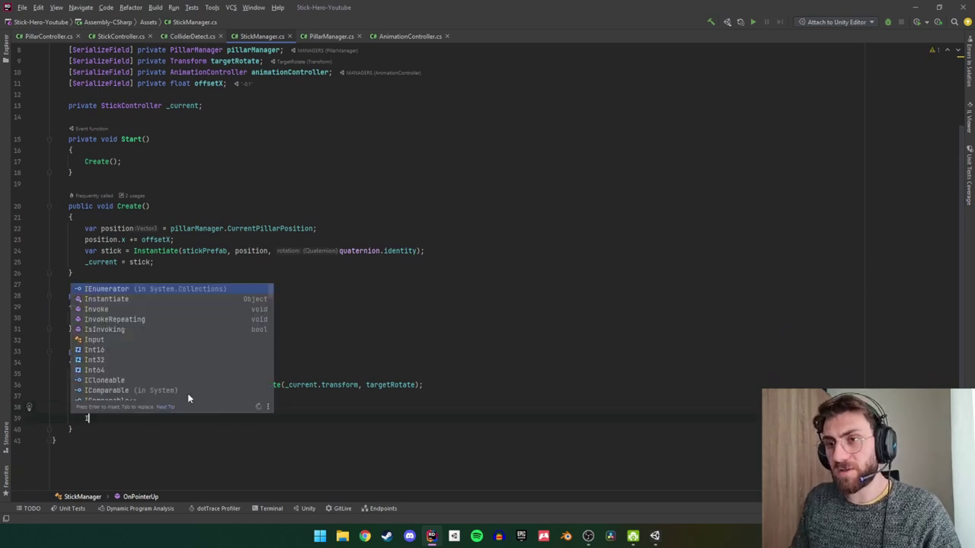
pyautogui.press('Return')
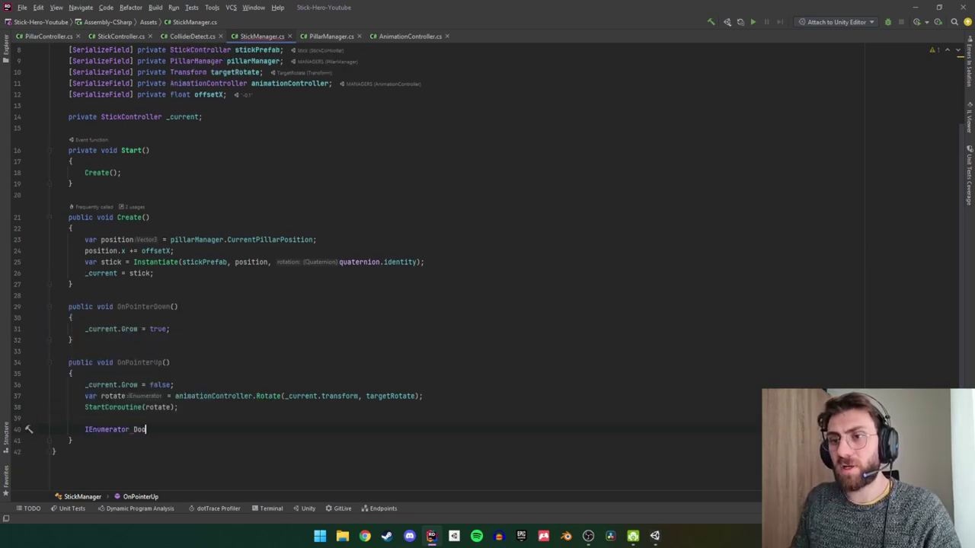
pyautogui.write('(')
pyautogui.write('{')
pyautogui.press('Return')
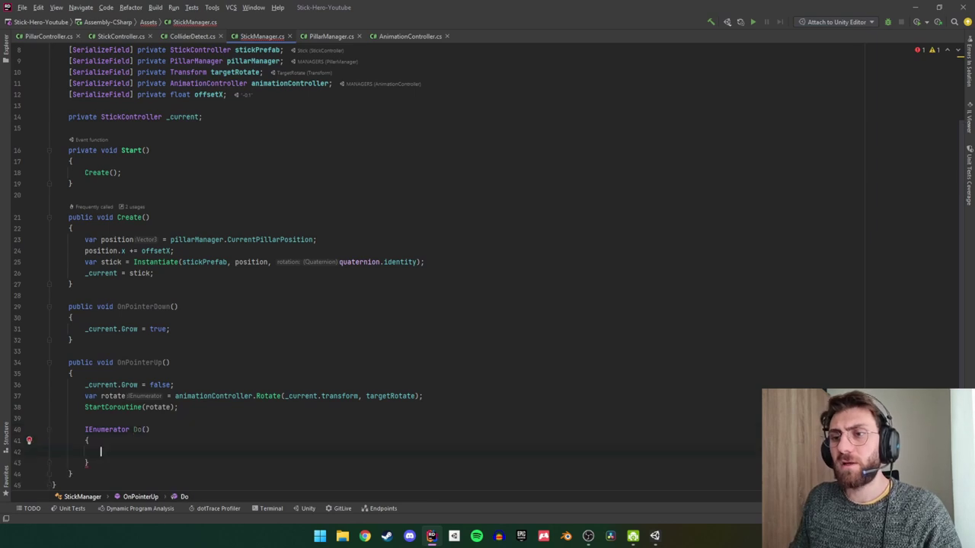
pyautogui.write('y')
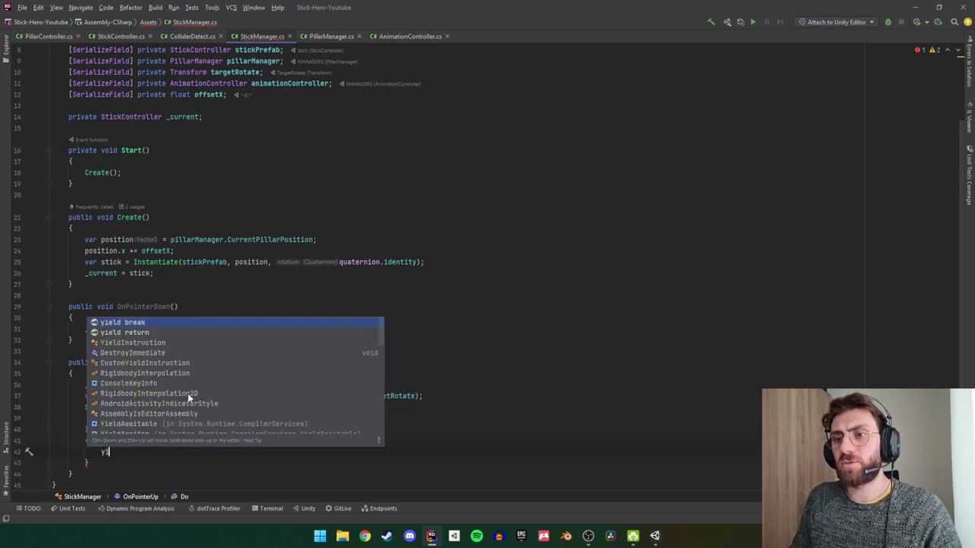
pyautogui.write('ie')
pyautogui.press('Return')
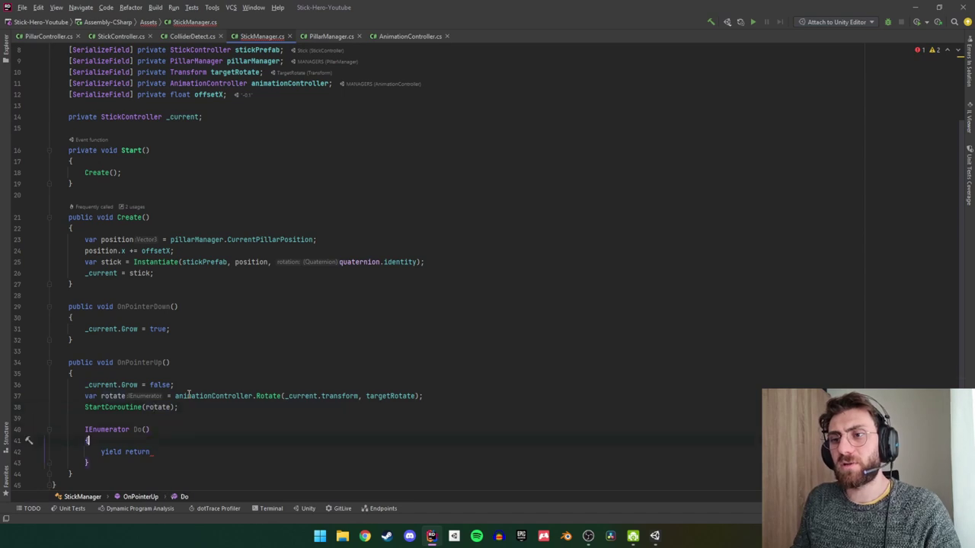
pyautogui.write('re')
pyautogui.press('BackSpace')
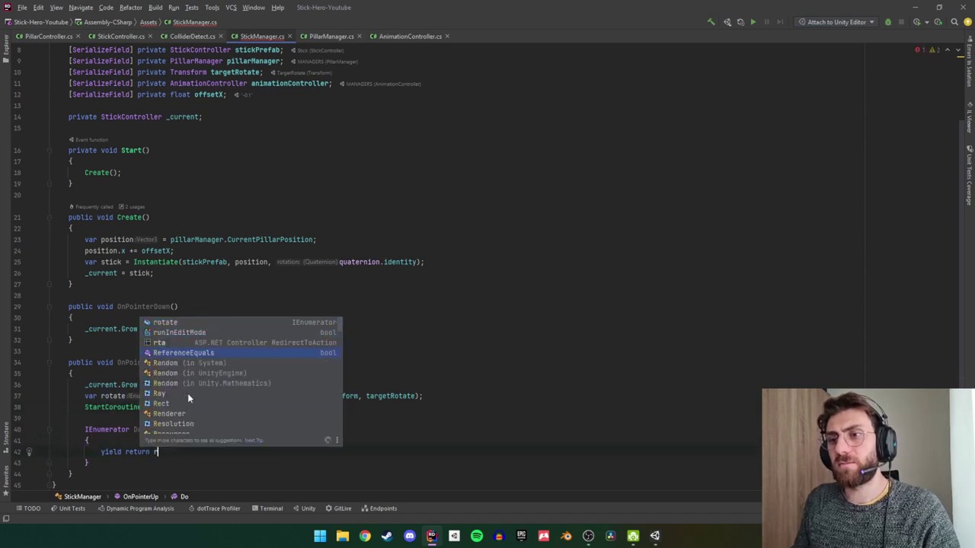
pyautogui.write('ot')
pyautogui.press('Return')
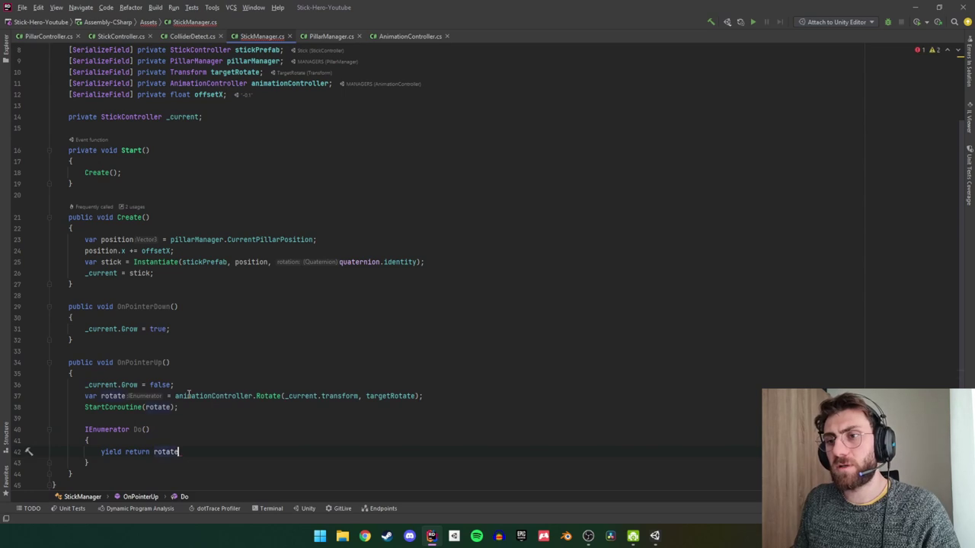
pyautogui.write(';')
# Move the rotate line into Do and replace StartCoroutine(rotate) with StartCoroutine(Do());.
pyautogui.click(178, 407)
pyautogui.hotkey('ctrl', 'y')
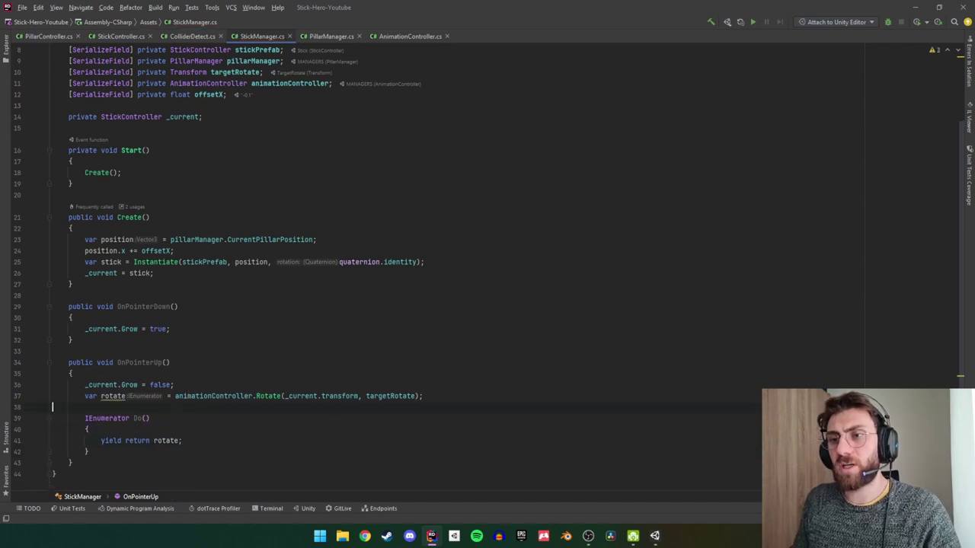
pyautogui.press('BackSpace')
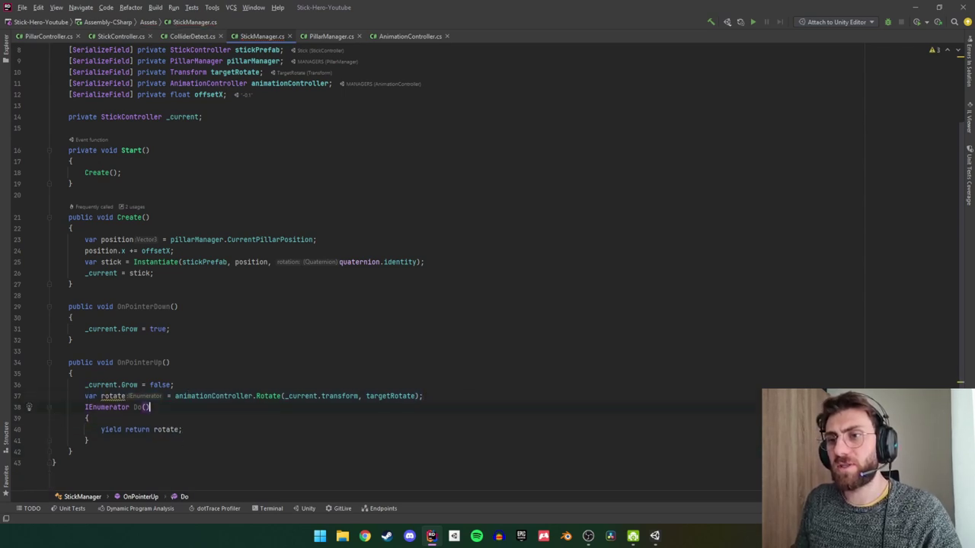
pyautogui.hotkey('ctrl', 'x')
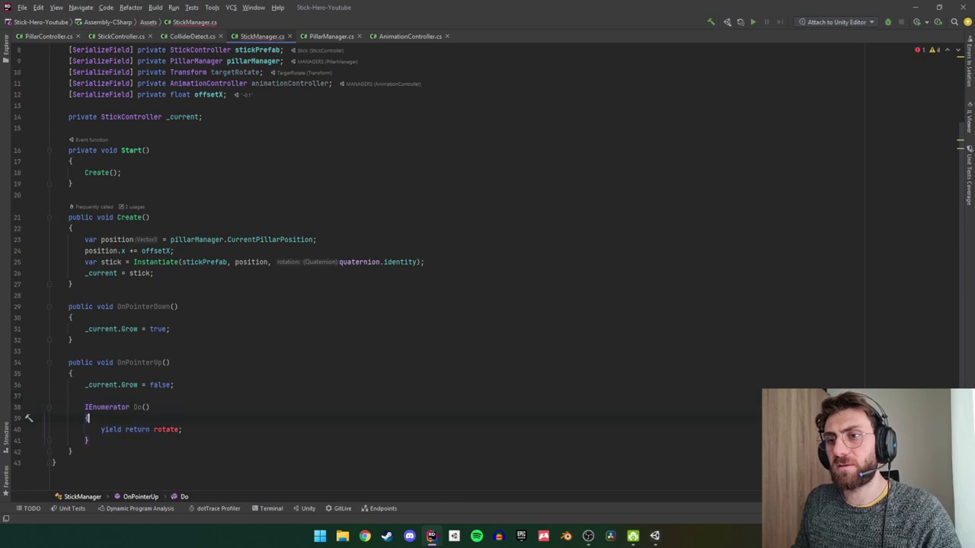
pyautogui.press('Return')
pyautogui.hotkey('ctrl', 'v')
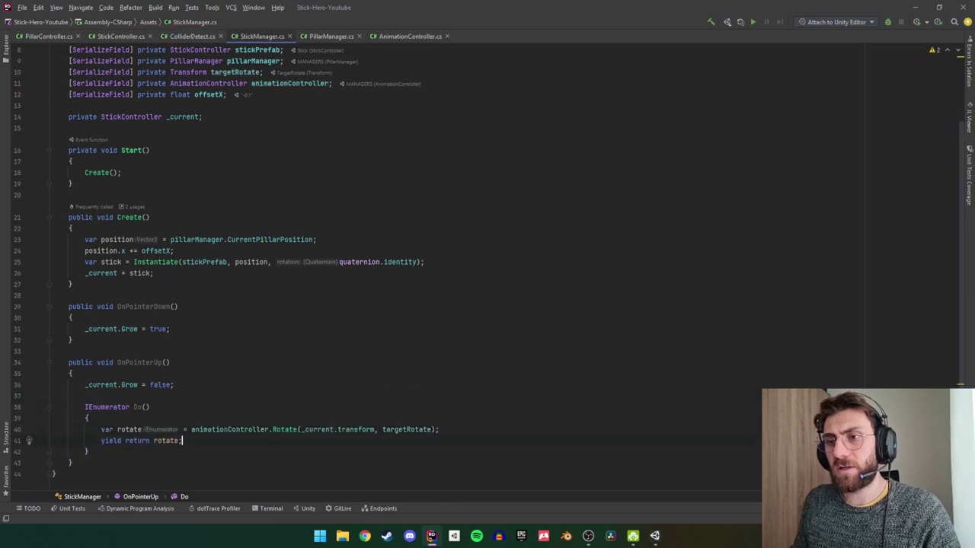
pyautogui.press('Return')
pyautogui.write('start')
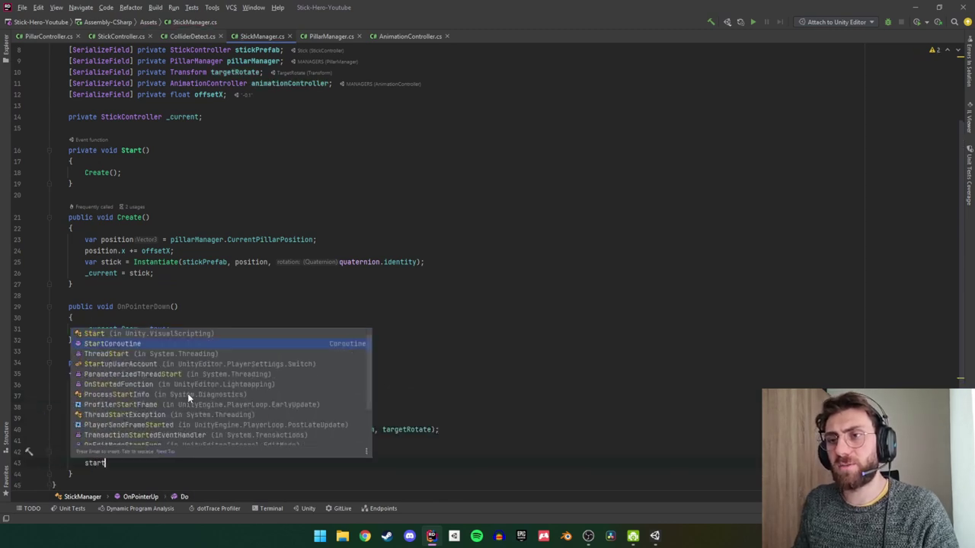
pyautogui.write('StartCoroutine(Do());')
pyautogui.click(52, 462)
pyautogui.press('Return')
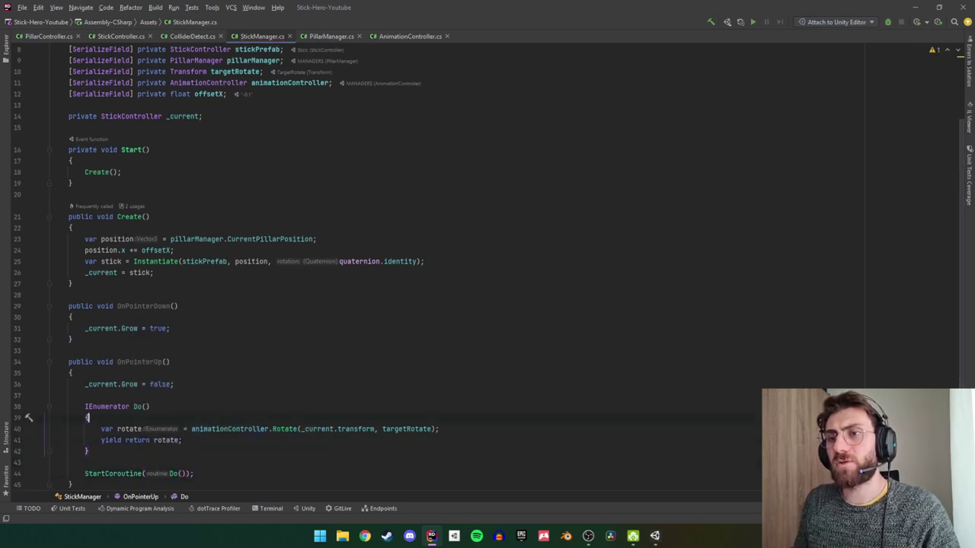
pyautogui.scroll(1, 206, 335)
# Add a ColliderDetect colliderDetect field by duplicating the animationController line.
pyautogui.click(247, 115)
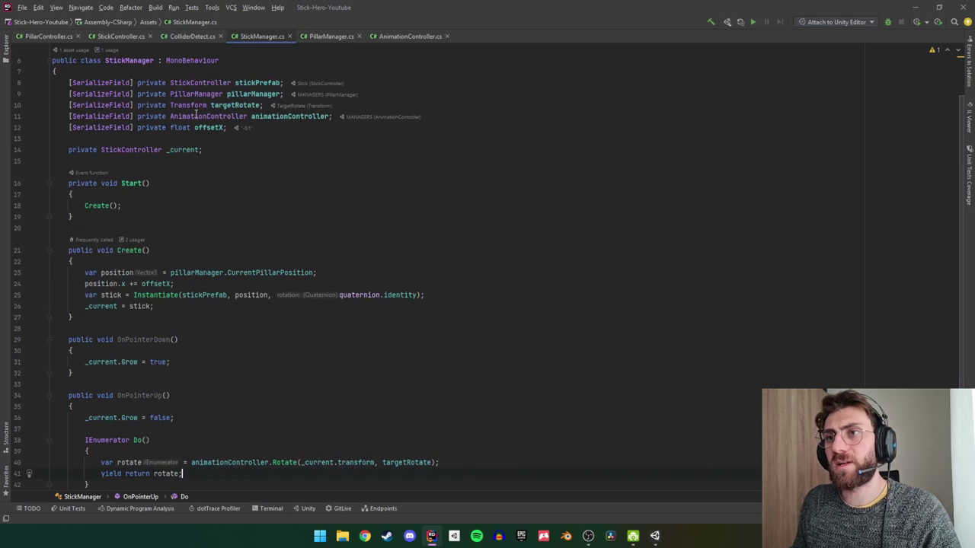
pyautogui.hotkey('ctrl', 'd')
pyautogui.hotkey('ctrl', 'BackSpace')
pyautogui.write('Contr')
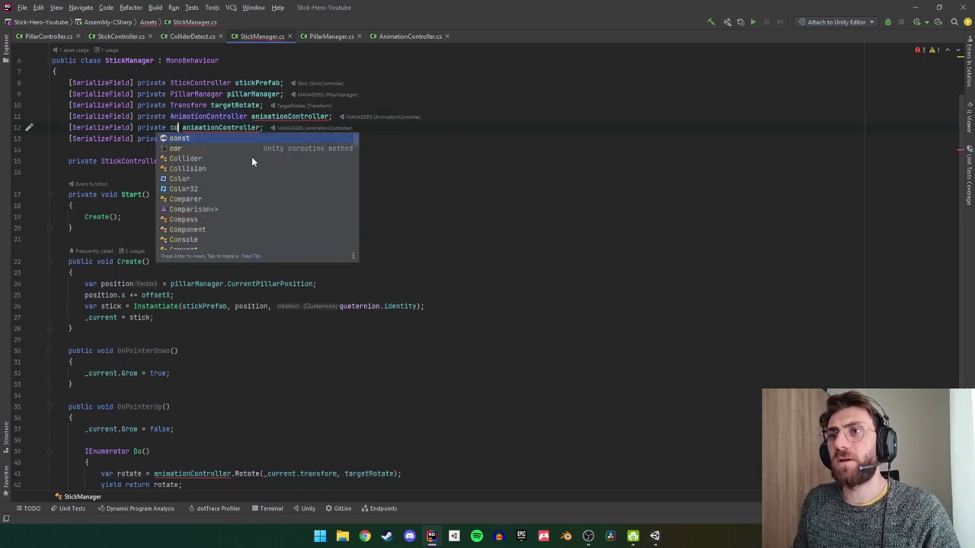
pyautogui.write('oll')
pyautogui.press('Return')
pyautogui.write('D')
pyautogui.press('Return')
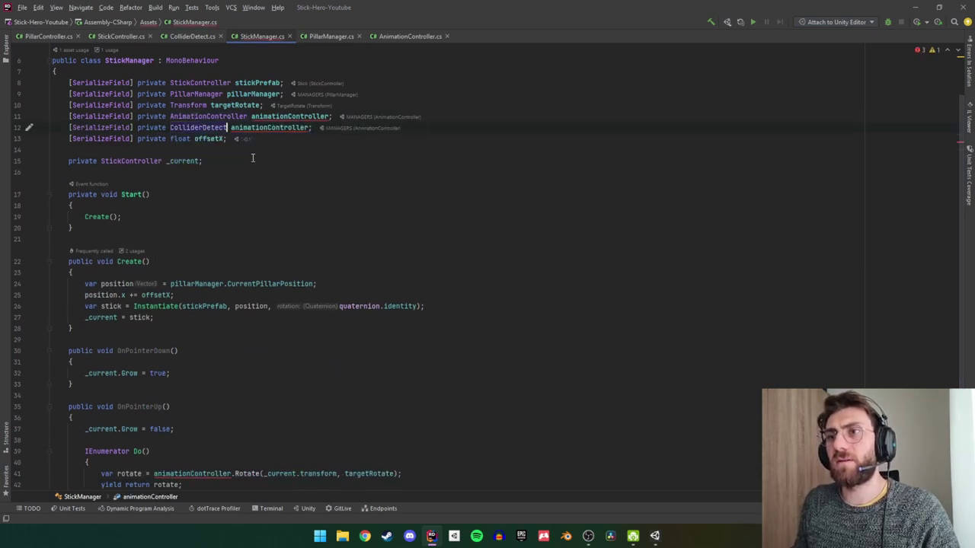
pyautogui.doubleClick(266, 124)
pyautogui.write('c')
pyautogui.press('Down')
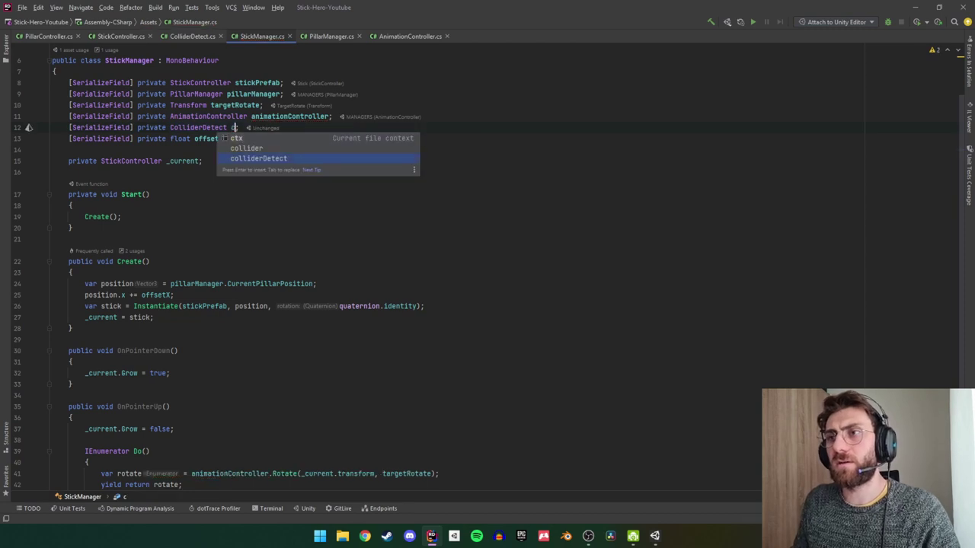
pyautogui.press('Return')
pyautogui.scroll(-4, 203, 368)
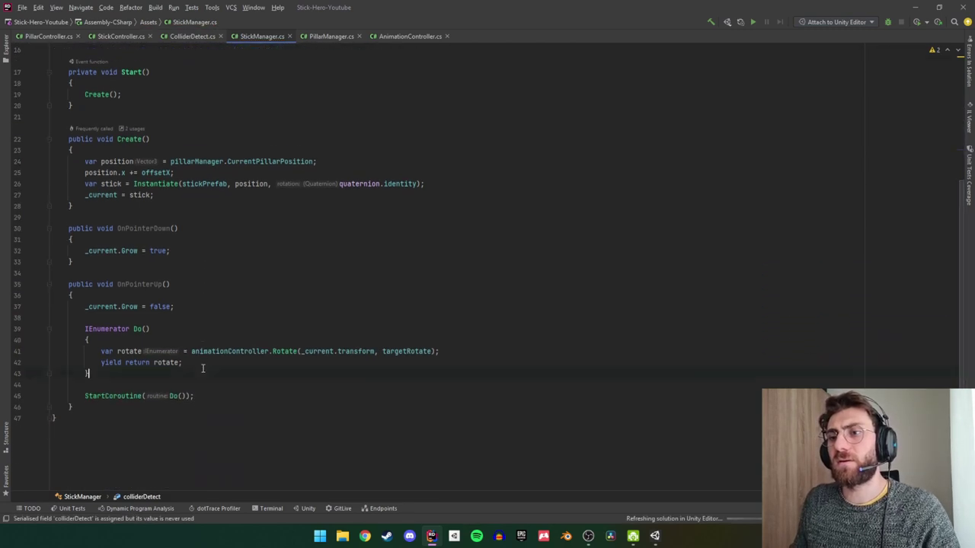
# Add 'yield return null;' after yield return rotate in the Do coroutine.
pyautogui.click(203, 369)
pyautogui.press('Return')
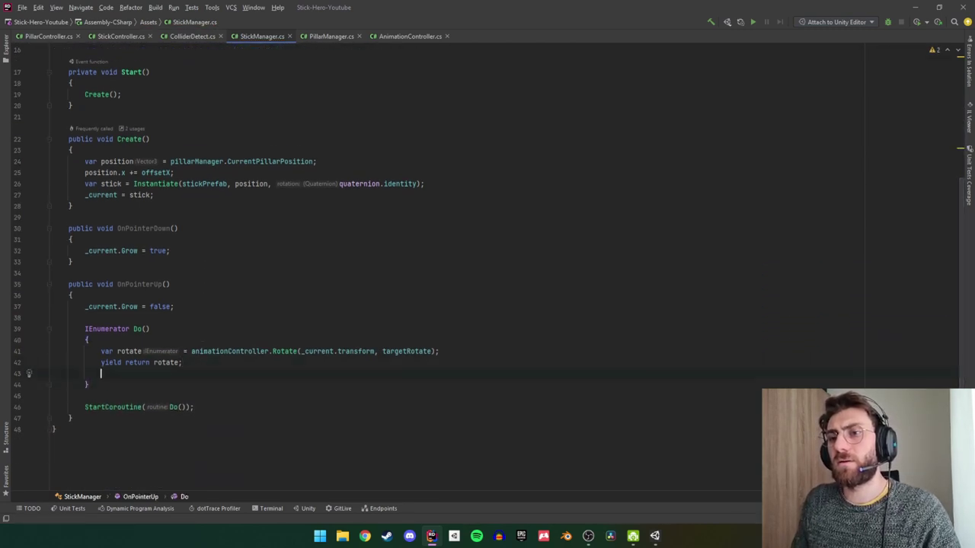
pyautogui.write('yield return ')
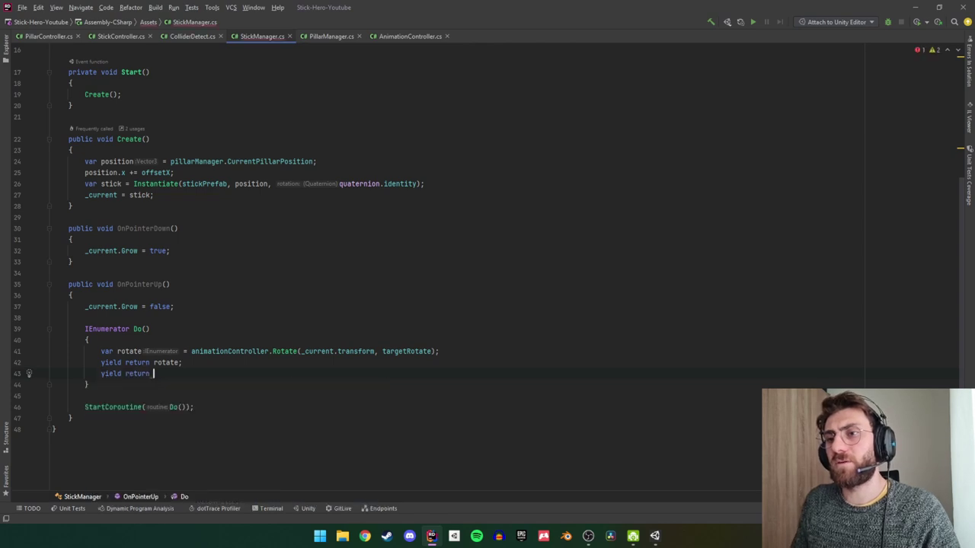
pyautogui.write('null;')
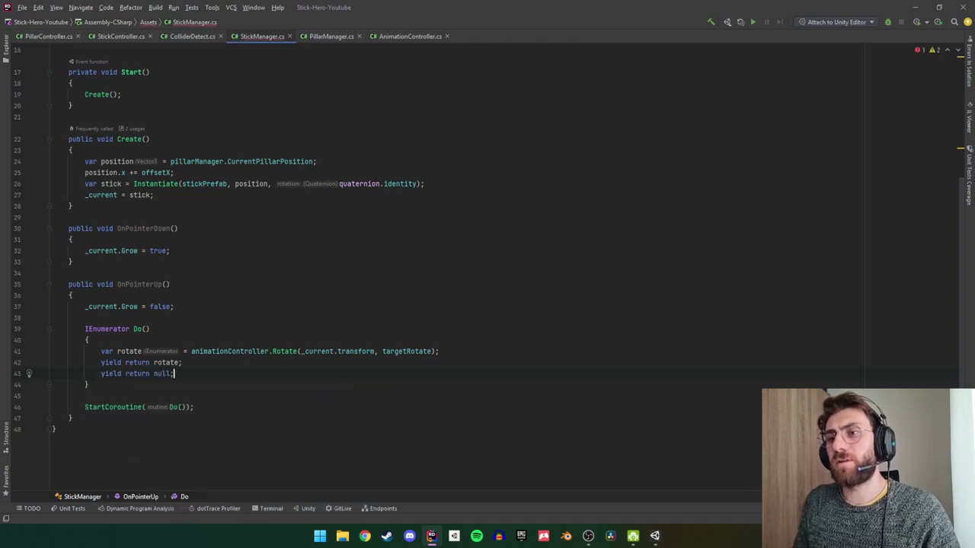
pyautogui.press('Return')
pyautogui.scroll(3, 206, 371)
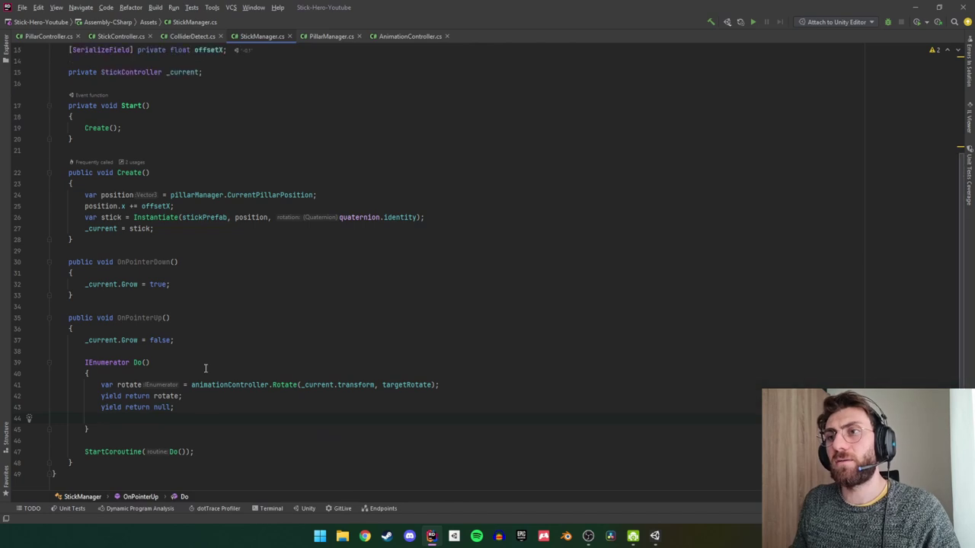
pyautogui.scroll(-4, 205, 371)
pyautogui.scroll(2, 206, 371)
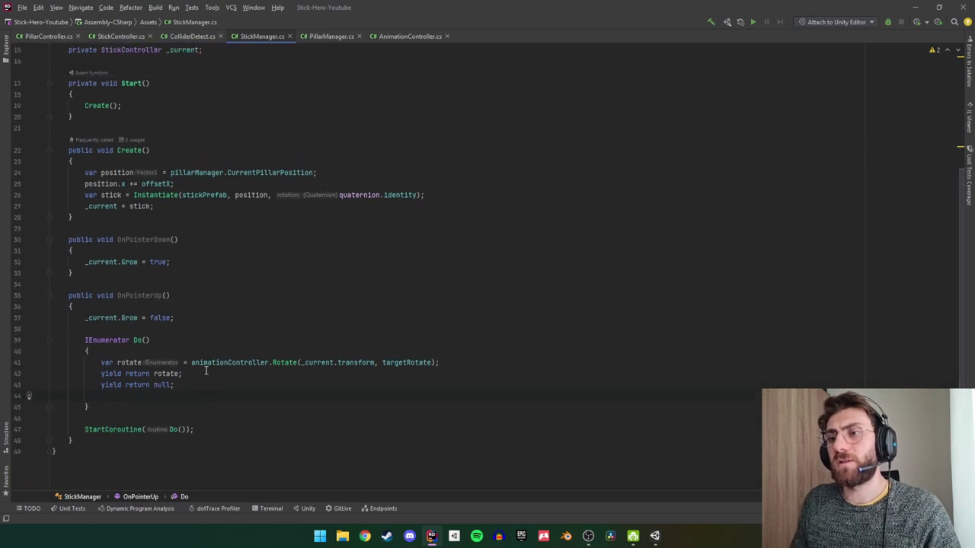
# Below it, insert a colliderDetect.LevelController() call.
pyautogui.write('co')
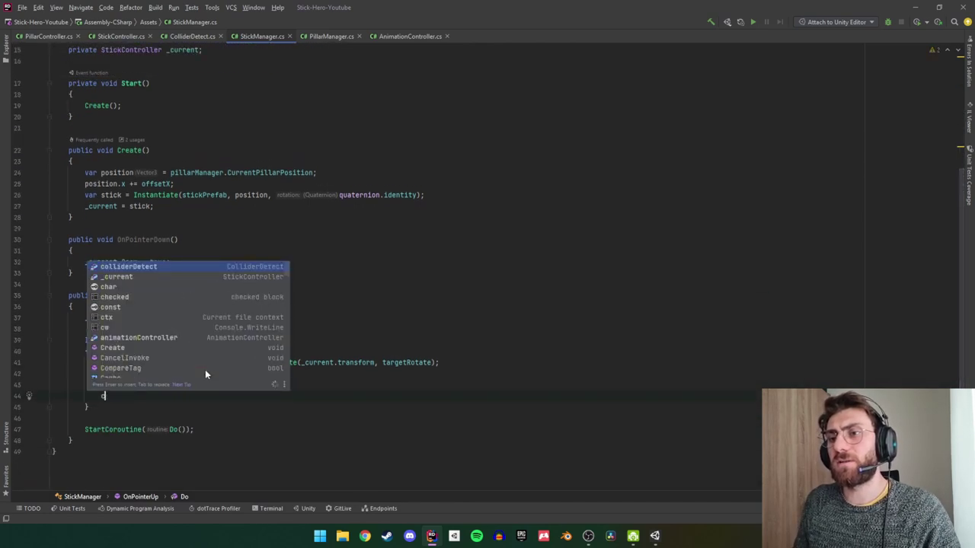
pyautogui.press('Return')
pyautogui.write('.')
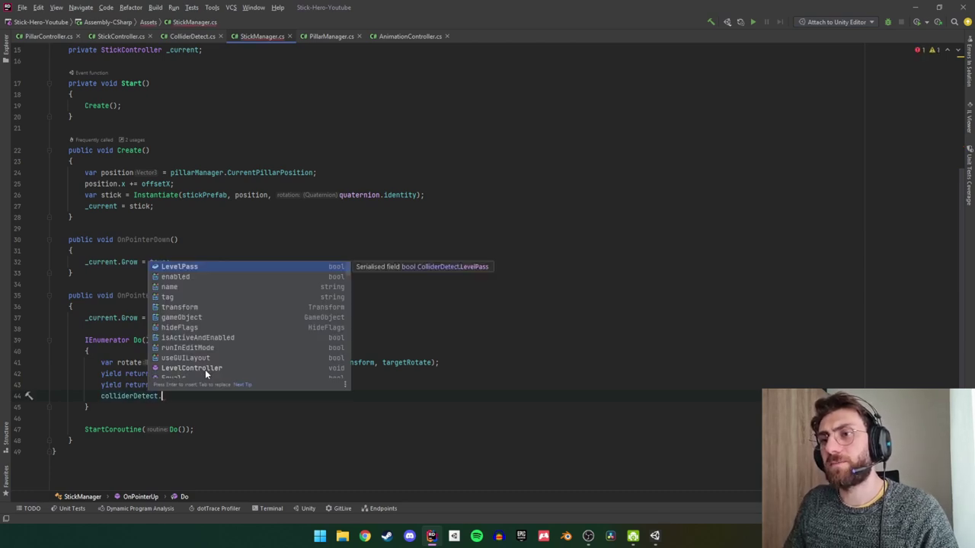
pyautogui.write('le')
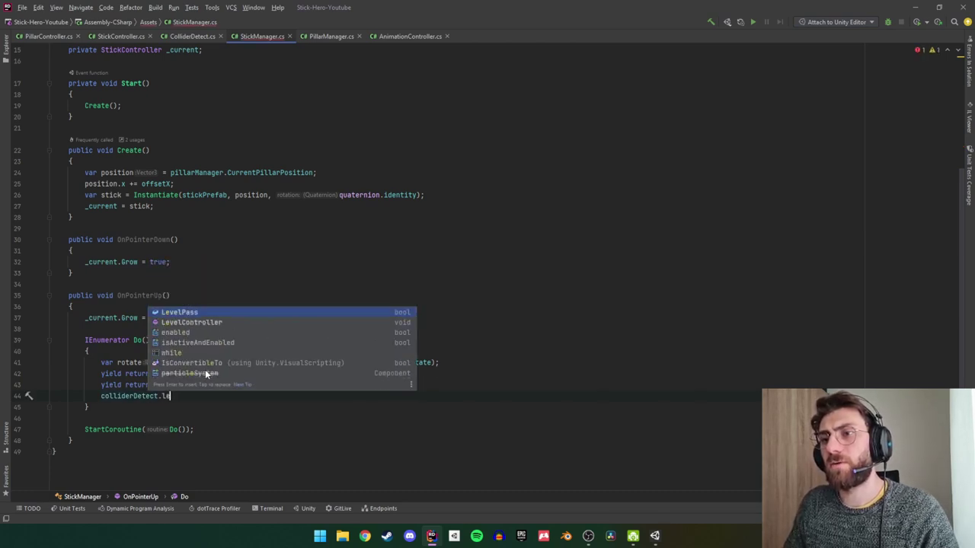
pyautogui.press('Down')
pyautogui.press('Return')
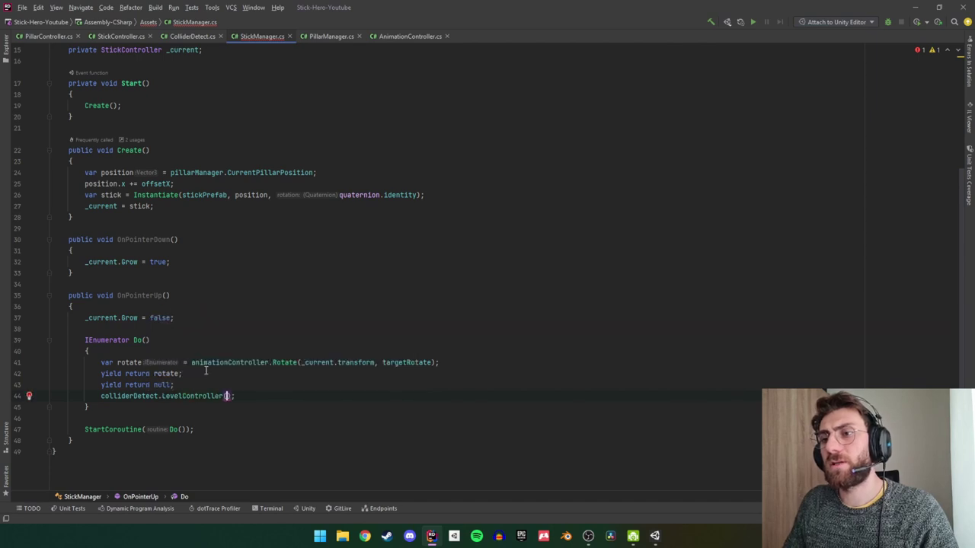
pyautogui.scroll(2, 206, 368)
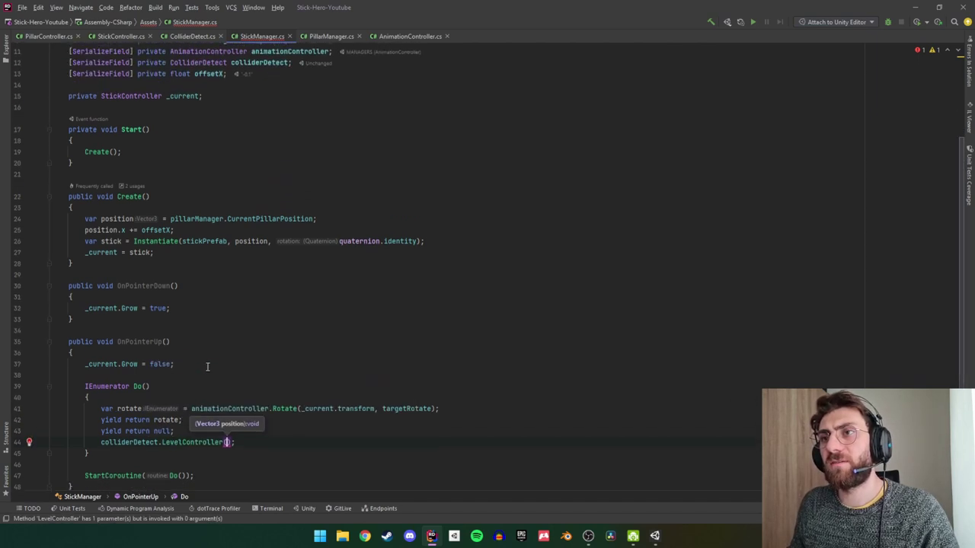
pyautogui.scroll(4, 206, 367)
pyautogui.scroll(-2, 207, 292)
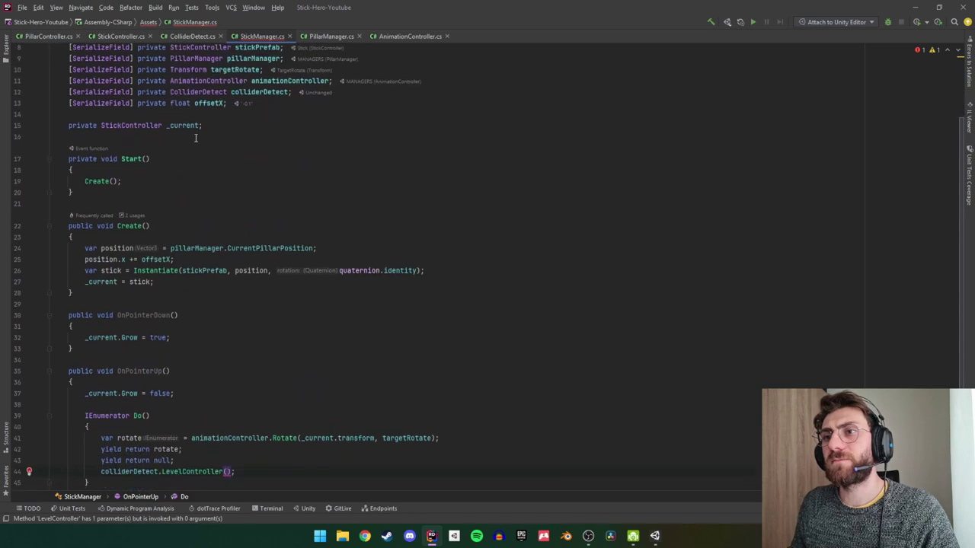
pyautogui.click(187, 126)
pyautogui.scroll(-3, 255, 392)
# Pass _current.colliderPosition.position as the LevelController argument, then minimize Rider.
pyautogui.click(230, 363)
pyautogui.write('_current')
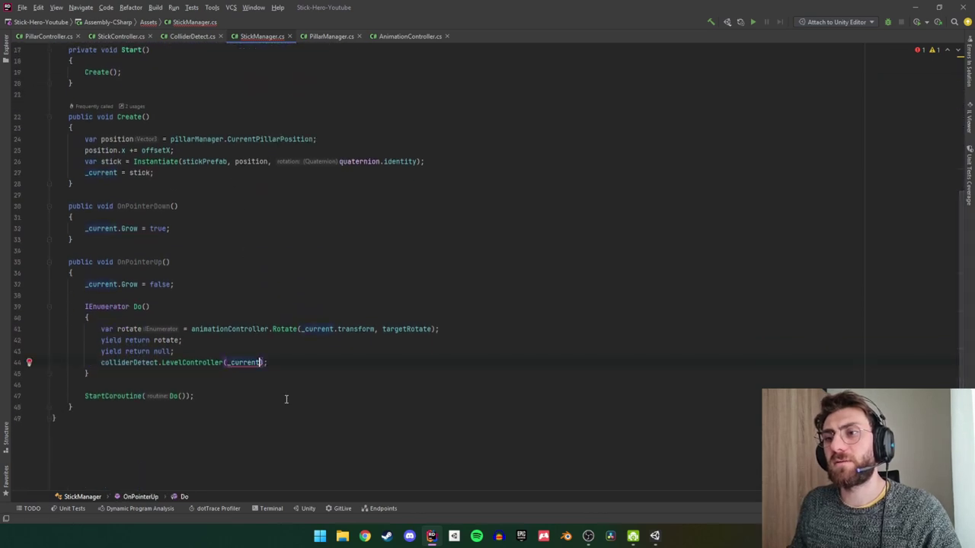
pyautogui.write('.')
pyautogui.press('Return')
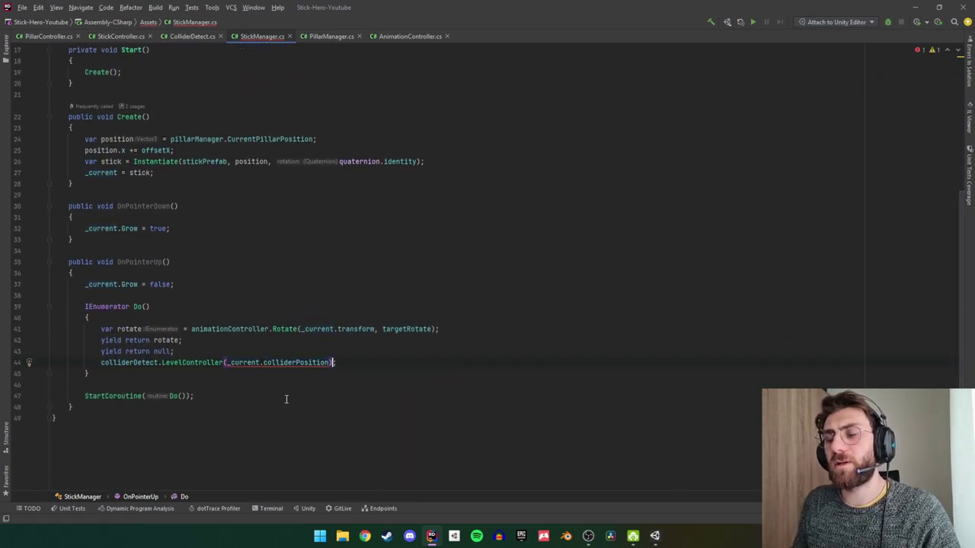
pyautogui.hotkey('ctrl', 'Left')
pyautogui.hotkey('ctrl', 'Left')
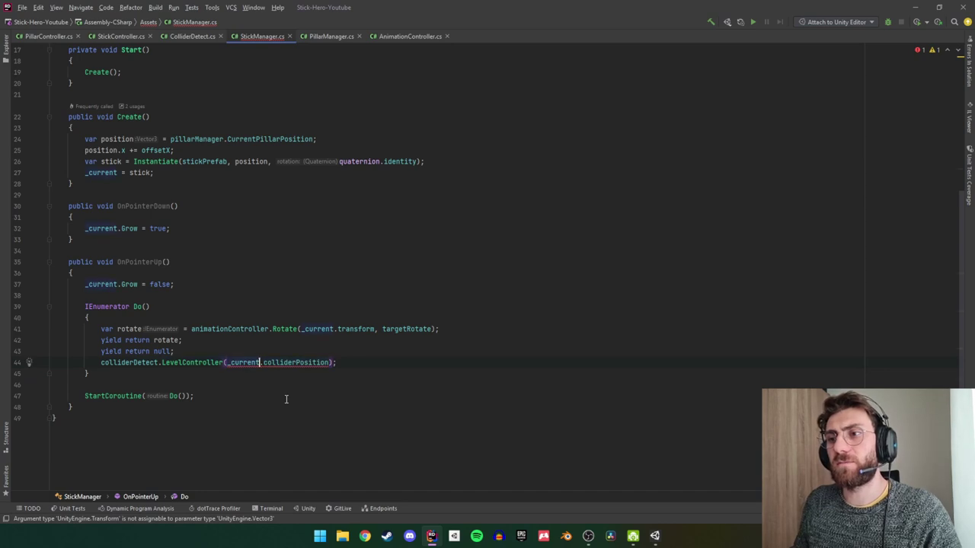
pyautogui.write('.po')
pyautogui.press('Return')
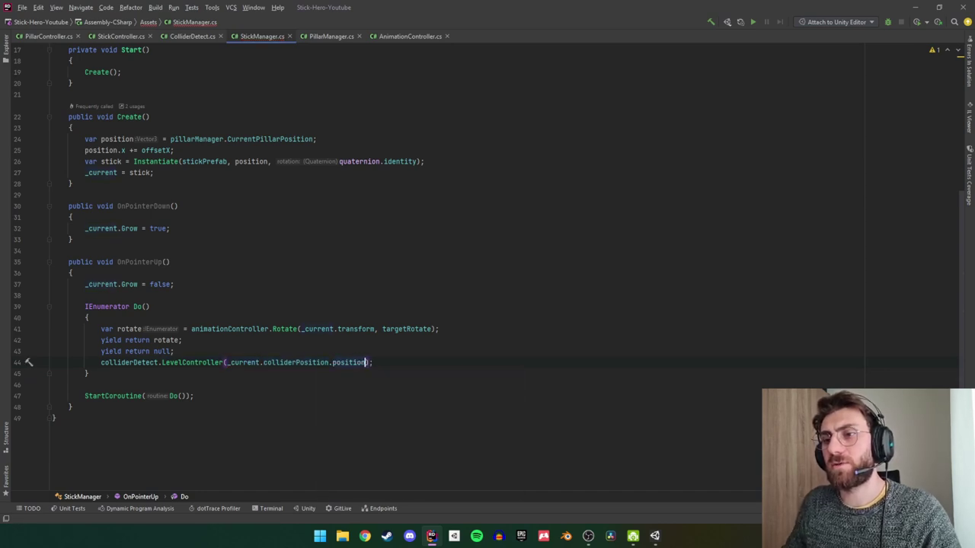
pyautogui.click(186, 363)
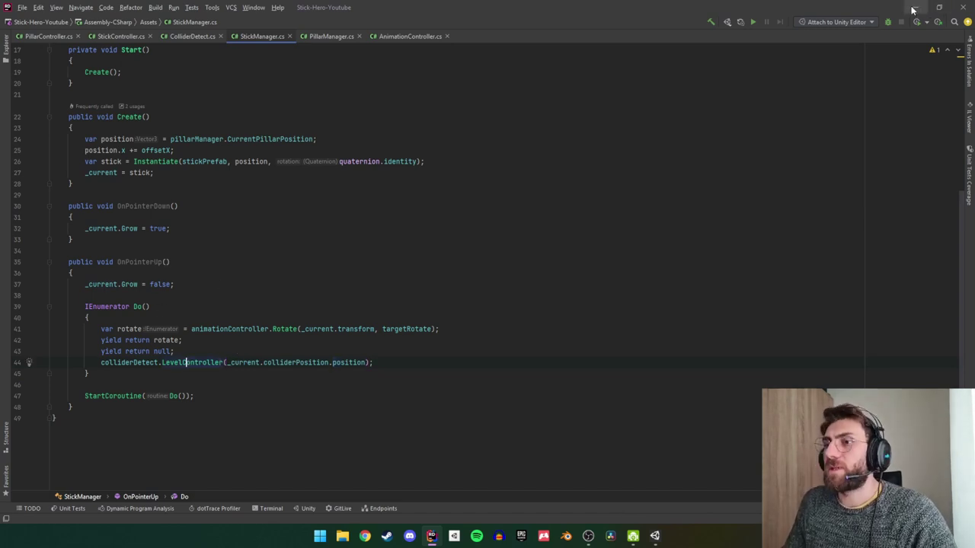
pyautogui.click(912, 10)
# Clear the console and drag the Square sprite into the Hierarchy as a new object.
pyautogui.click(639, 277)
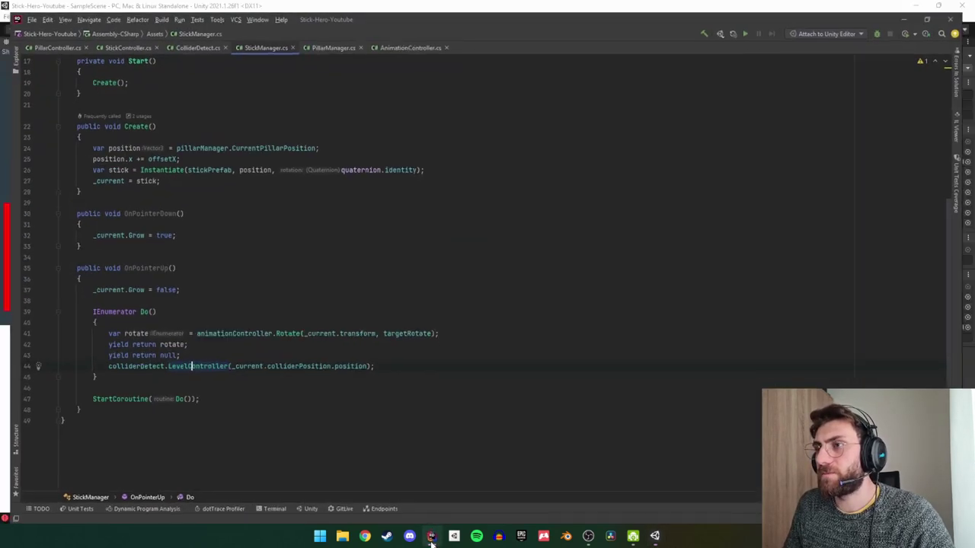
pyautogui.click(550, 103)
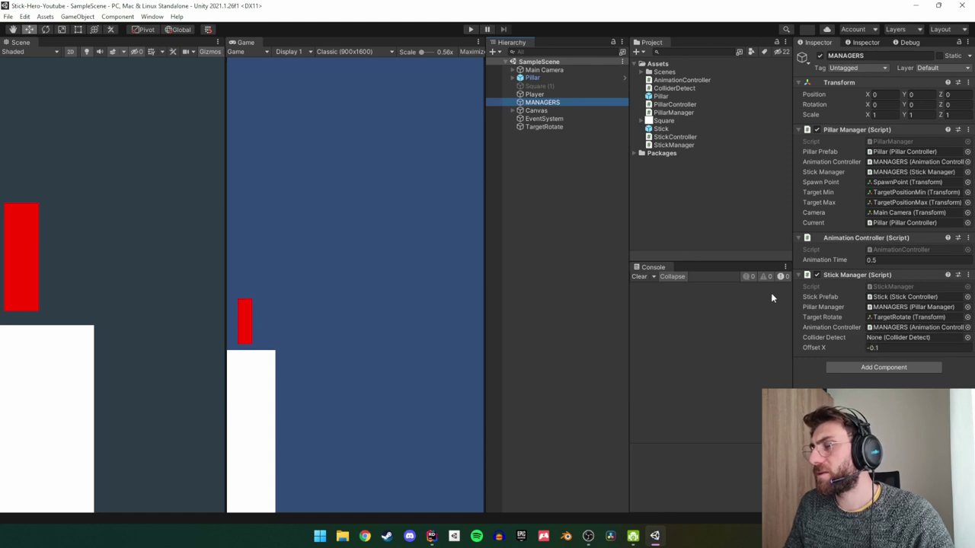
pyautogui.click(544, 162)
pyautogui.rightClick(542, 159)
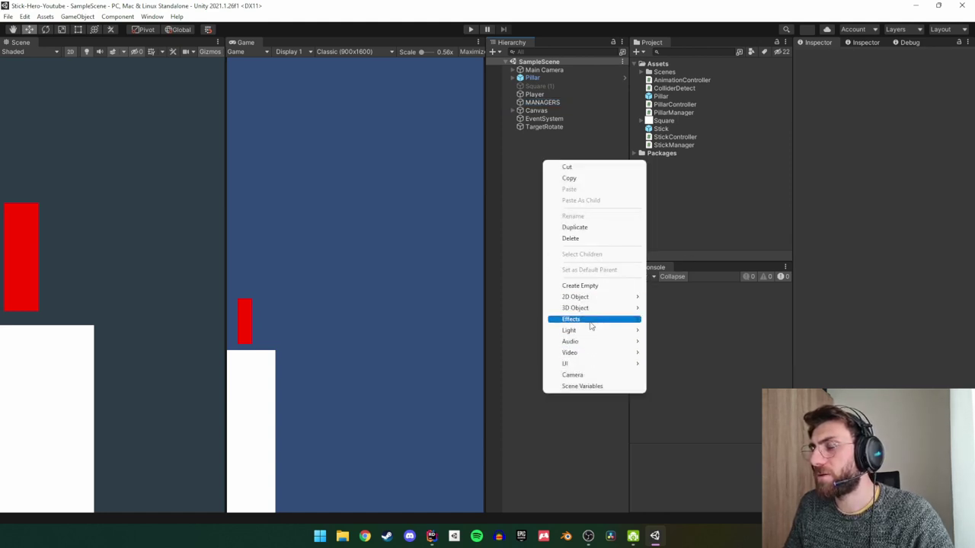
pyautogui.click(699, 188)
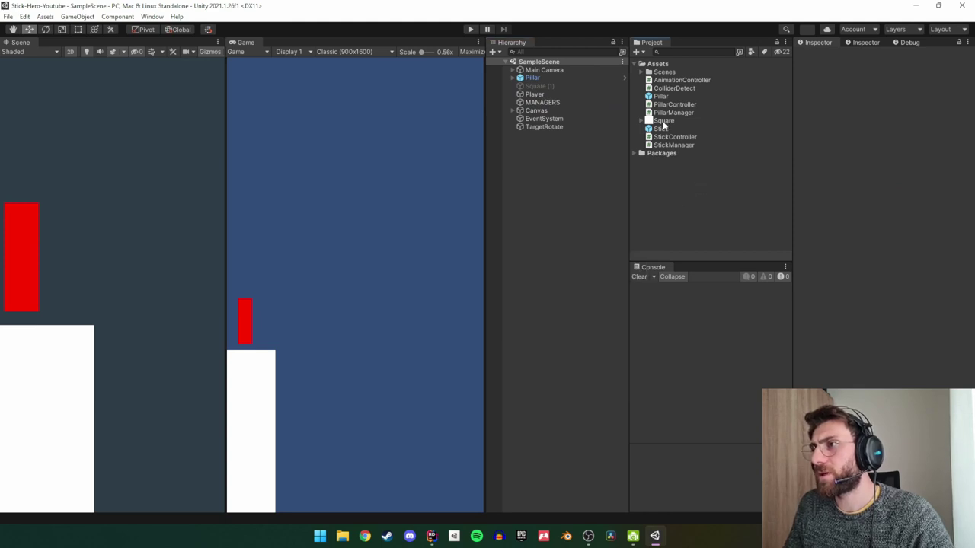
pyautogui.moveTo(663, 123); pyautogui.dragTo(563, 206)
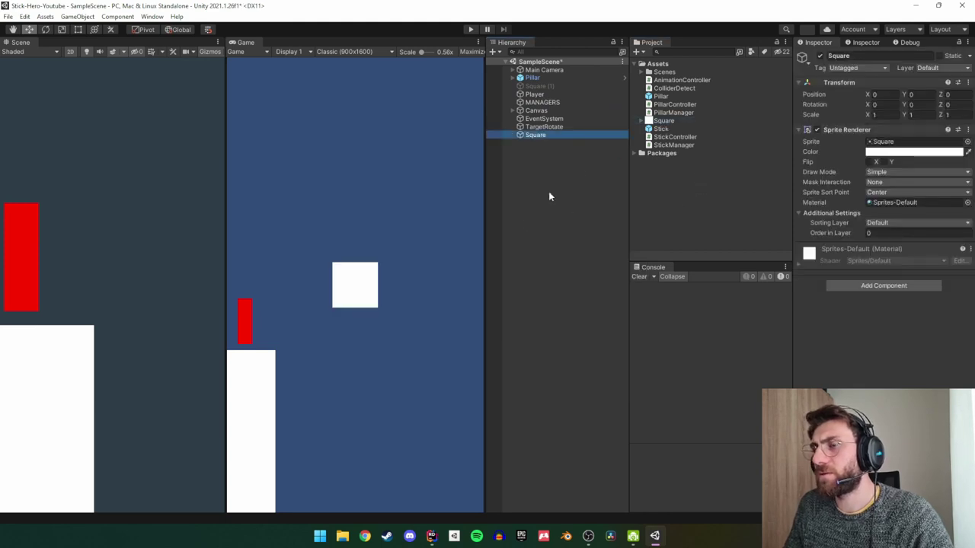
# Scale the new square to X 0.1 and Y 0.2.
pyautogui.moveTo(870, 116); pyautogui.dragTo(878, 116)
pyautogui.click(884, 114)
pyautogui.write('0.1')
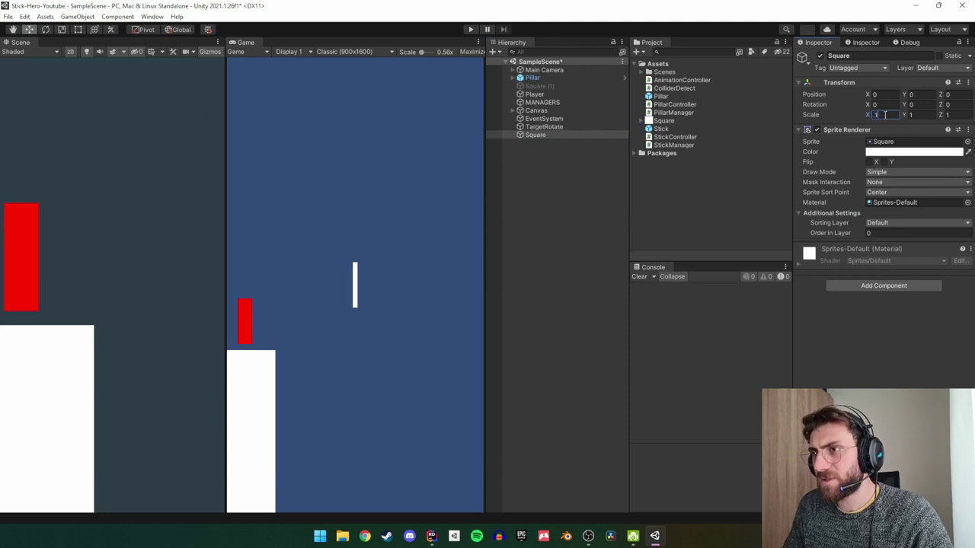
pyautogui.click(913, 115)
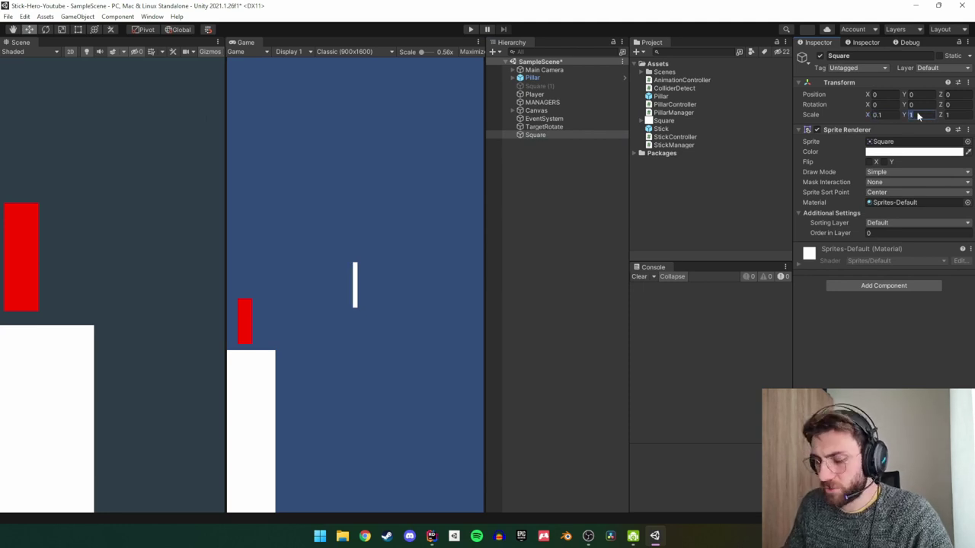
pyautogui.write('0.1')
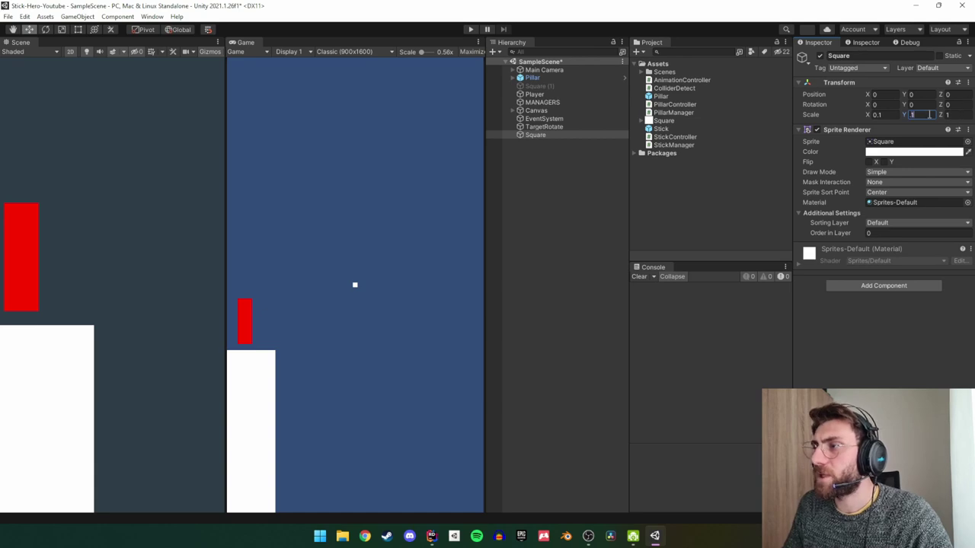
# Add a Box Collider 2D to the square with Is Trigger enabled.
pyautogui.click(876, 286)
pyautogui.write('box')
pyautogui.press('Down')
pyautogui.press('Return')
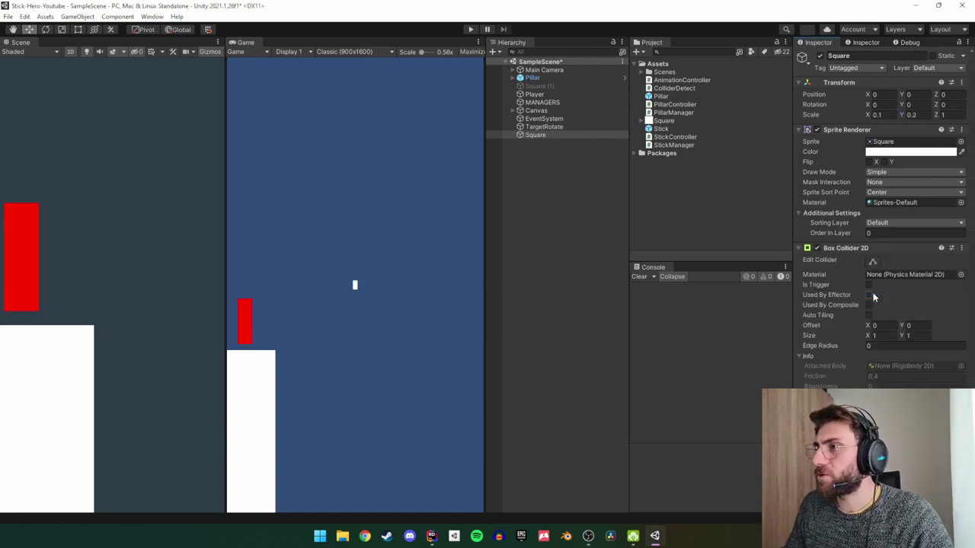
pyautogui.click(868, 284)
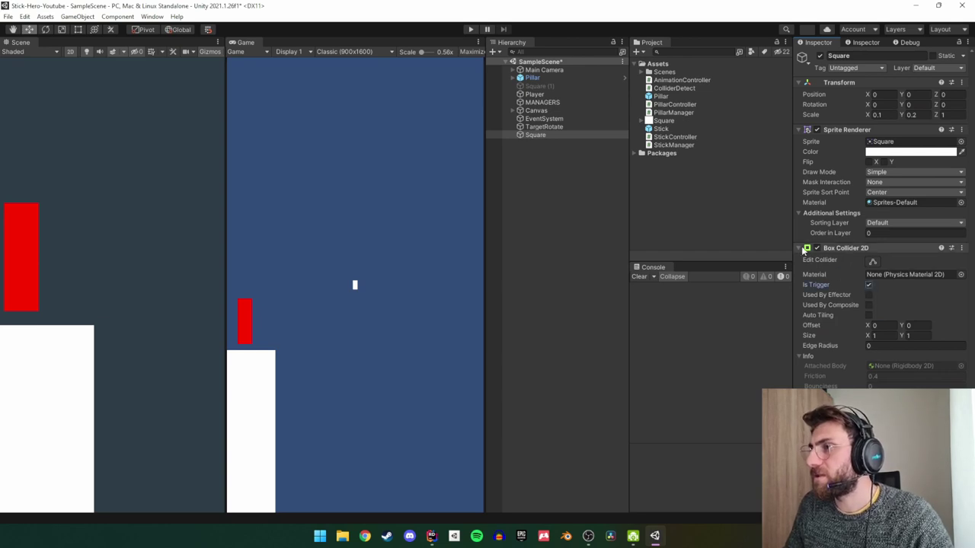
pyautogui.click(875, 248)
# Add a Rigidbody 2D to the square, dismissing the conflicting 3D Rigidbody warning.
pyautogui.click(854, 298)
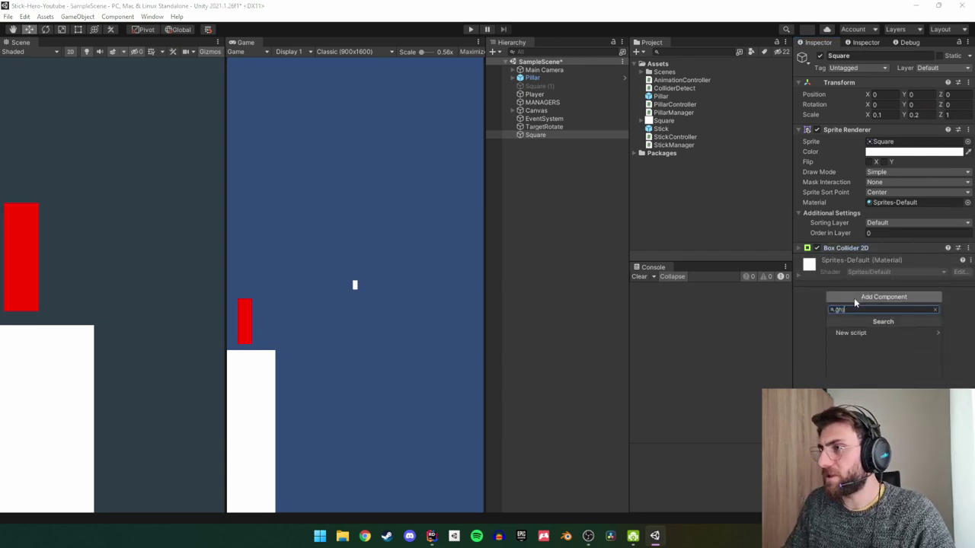
pyautogui.write('ri')
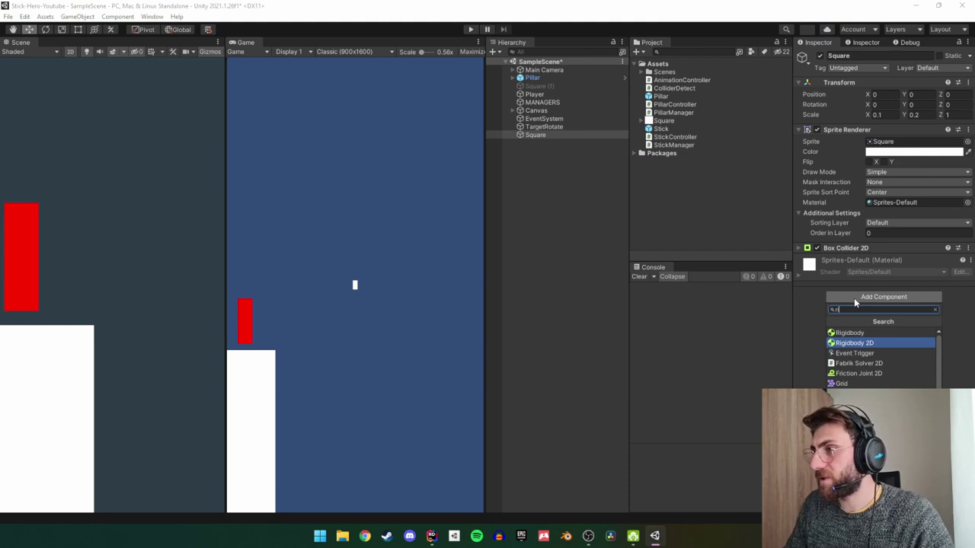
pyautogui.press('Up')
pyautogui.press('Return')
pyautogui.click(557, 286)
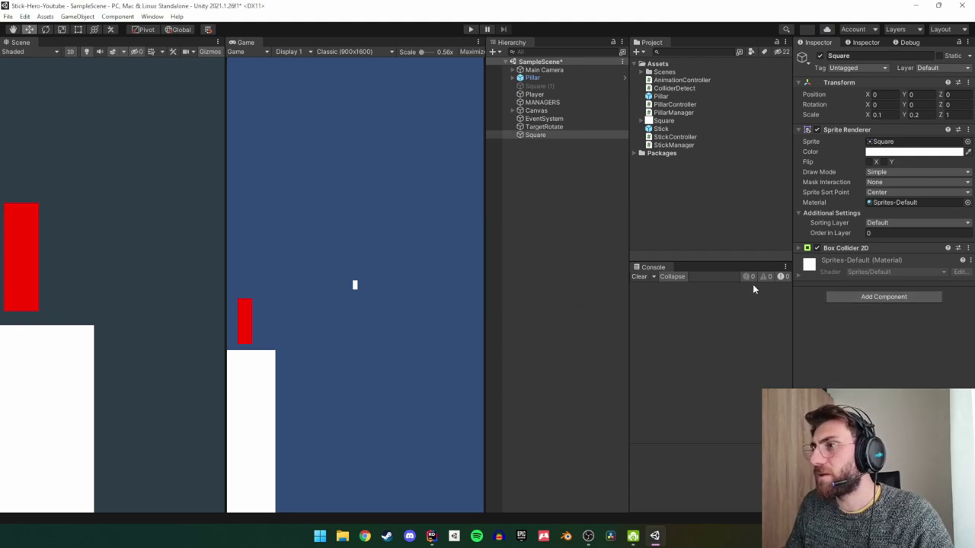
pyautogui.click(840, 297)
pyautogui.press('Down')
pyautogui.press('Return')
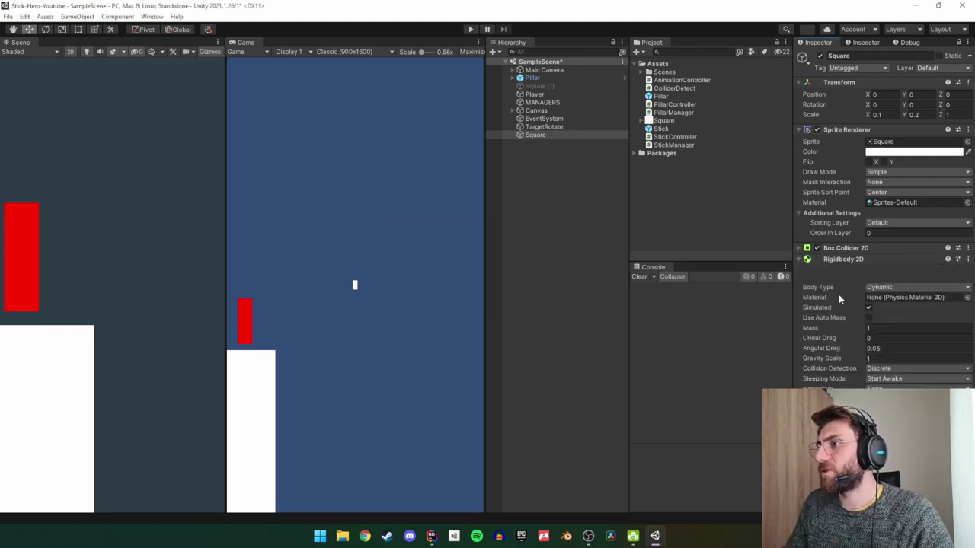
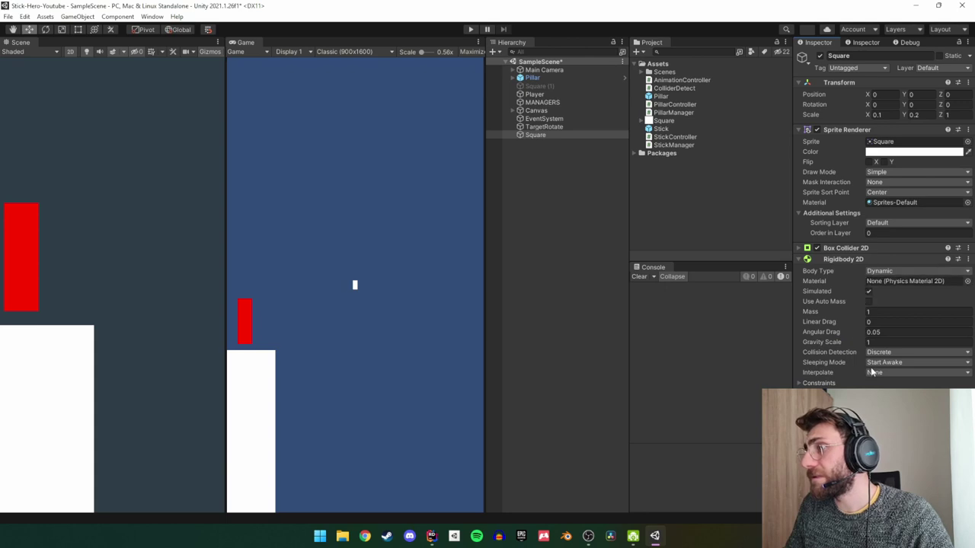
# Set the Square's Rigidbody 2D gravity scale to 0.
pyautogui.click(870, 342)
pyautogui.write('0')
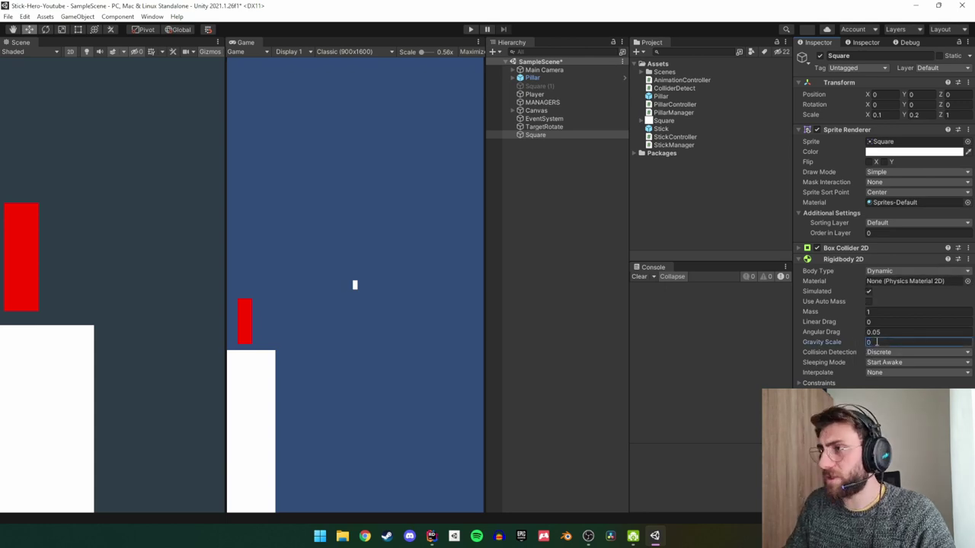
pyautogui.click(797, 259)
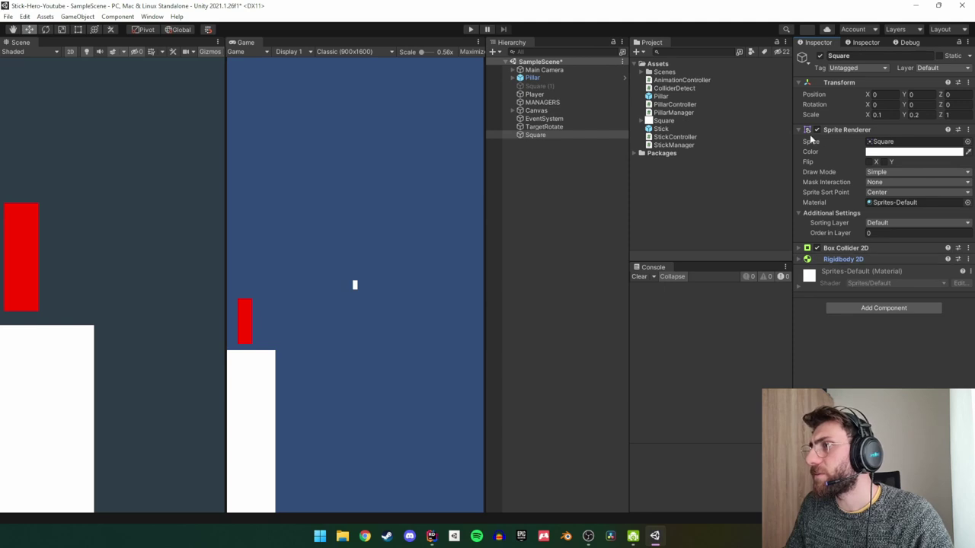
# Colour the Square's sprite bright green.
pyautogui.click(914, 152)
pyautogui.click(902, 183)
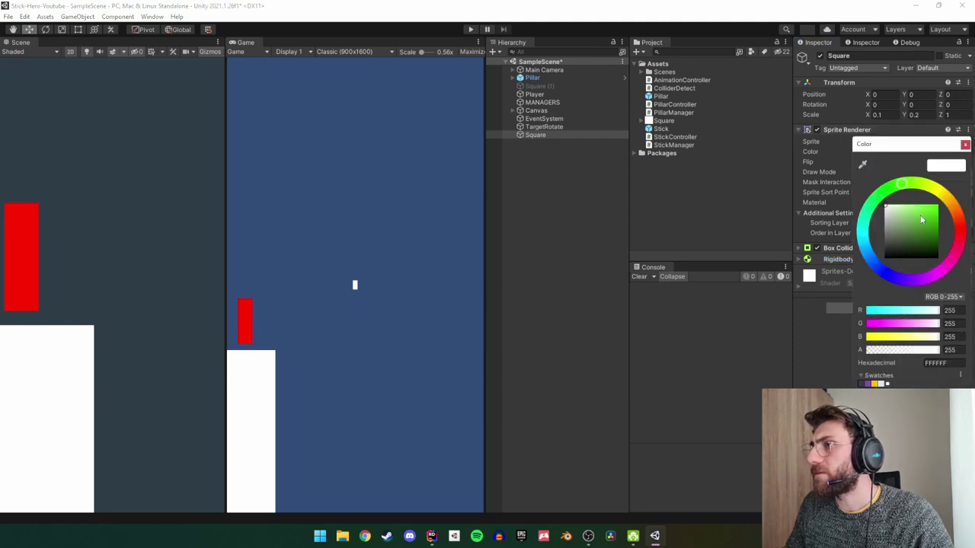
pyautogui.click(936, 207)
pyautogui.click(965, 144)
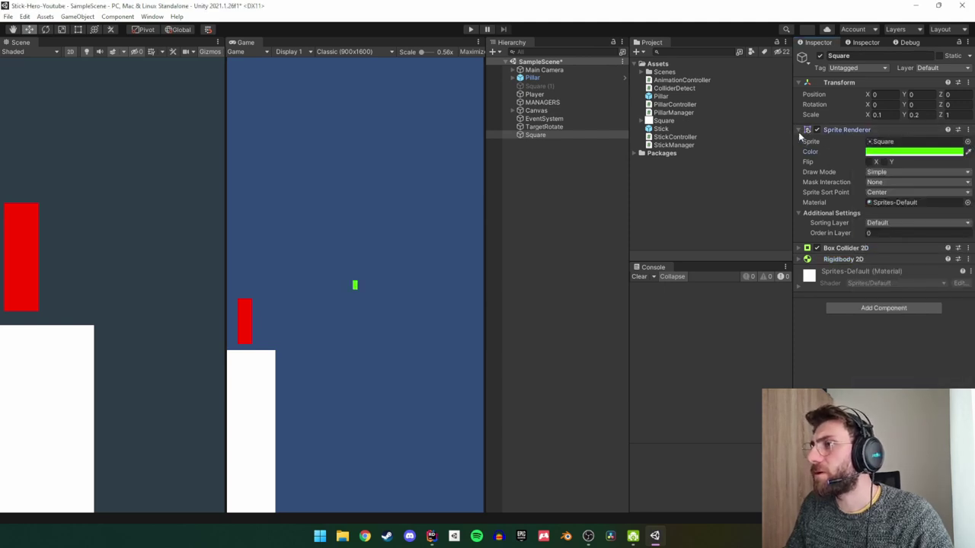
pyautogui.click(799, 131)
# Add the Collider Detect script component to the Square.
pyautogui.click(853, 202)
pyautogui.write('ri')
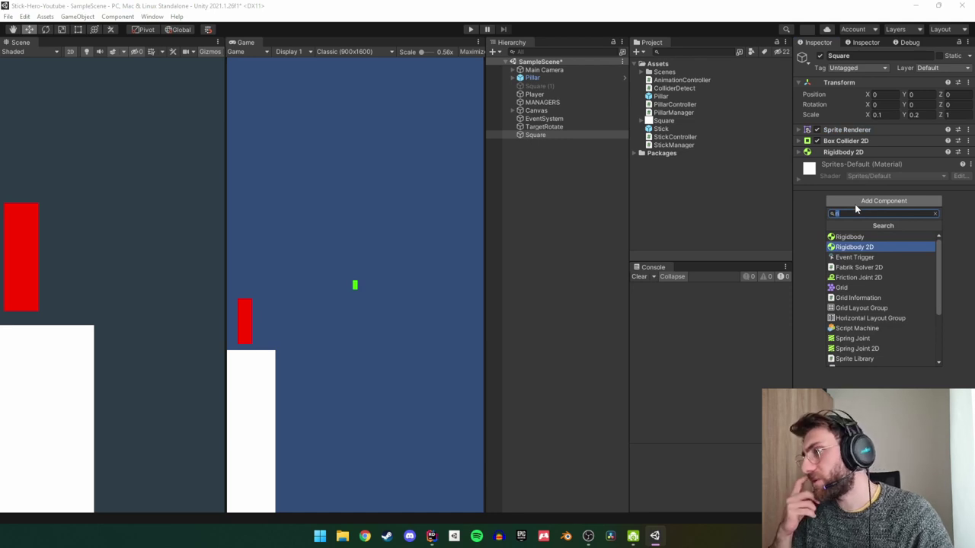
pyautogui.press('BackSpace')
pyautogui.write('collider')
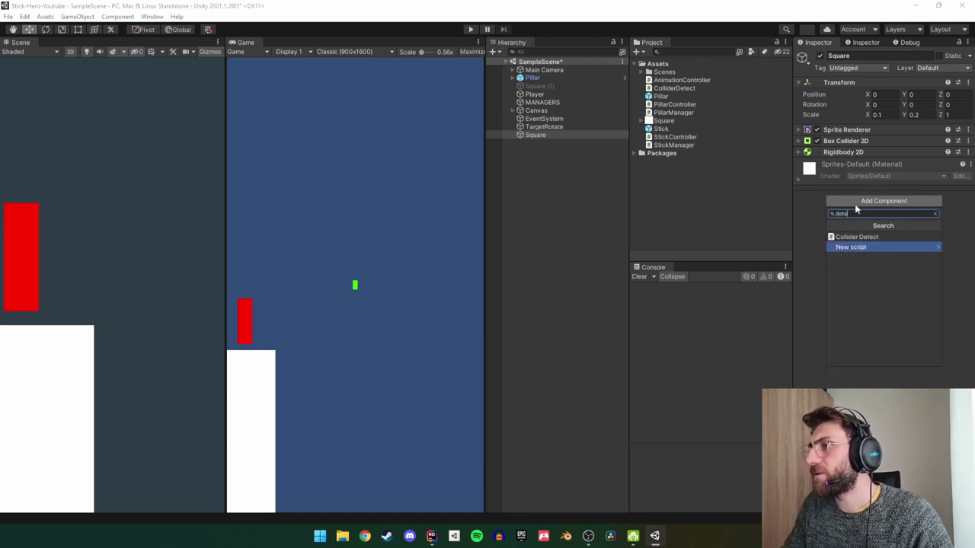
pyautogui.press('Return')
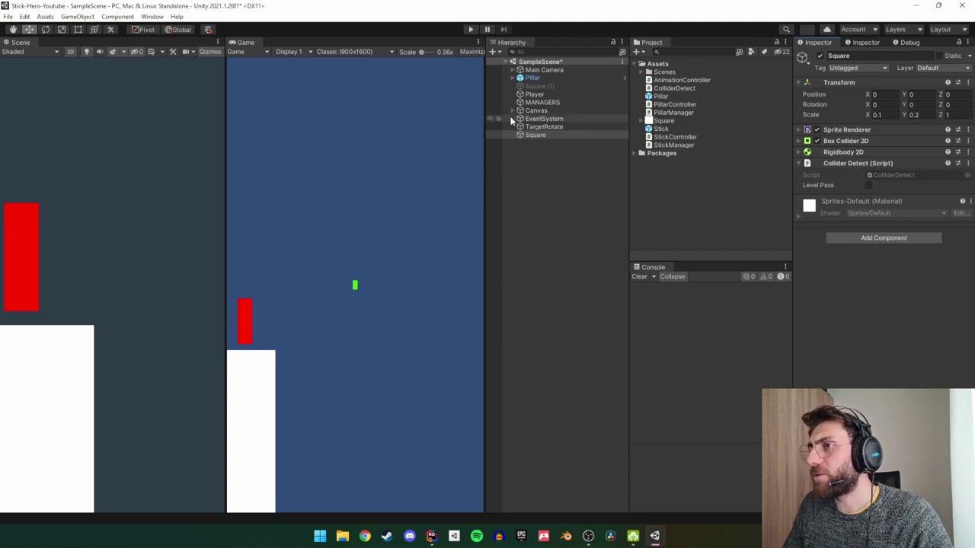
# In the Pillar prefab, create a new tag named Pillar.
pyautogui.doubleClick(668, 96)
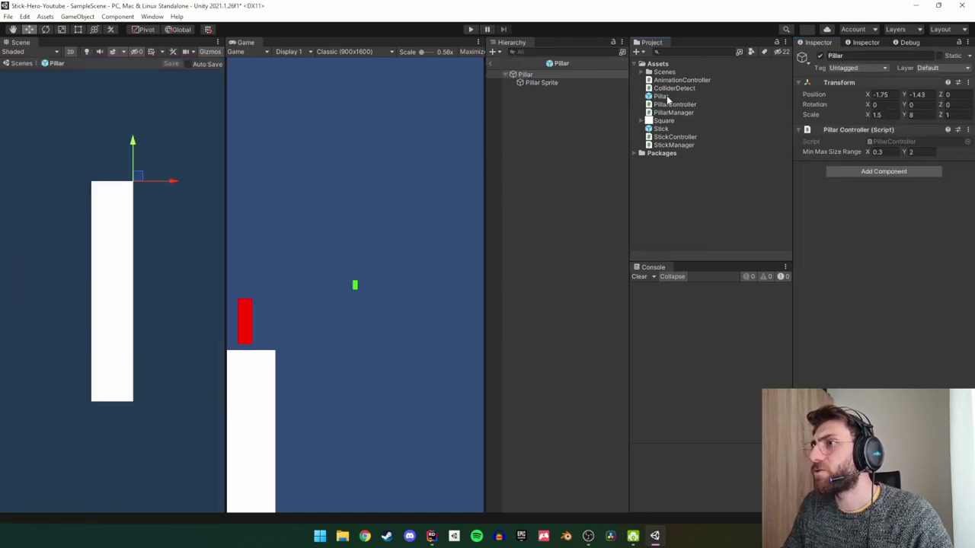
pyautogui.click(536, 82)
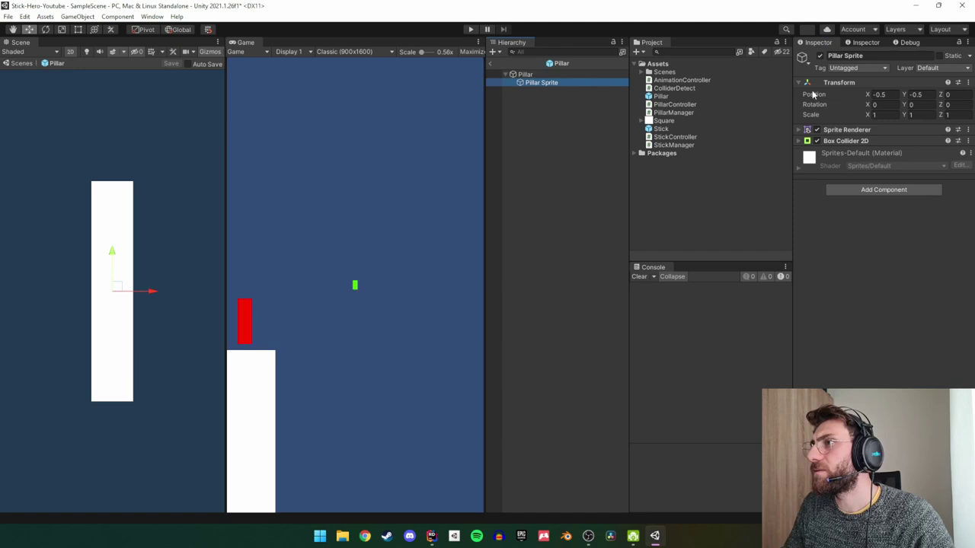
pyautogui.click(857, 69)
pyautogui.click(859, 163)
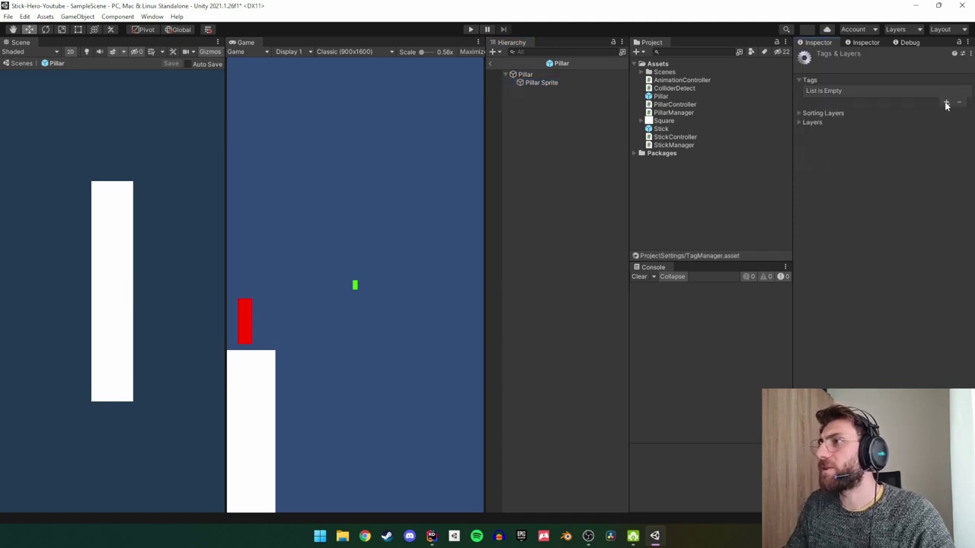
pyautogui.click(946, 106)
pyautogui.click(882, 114)
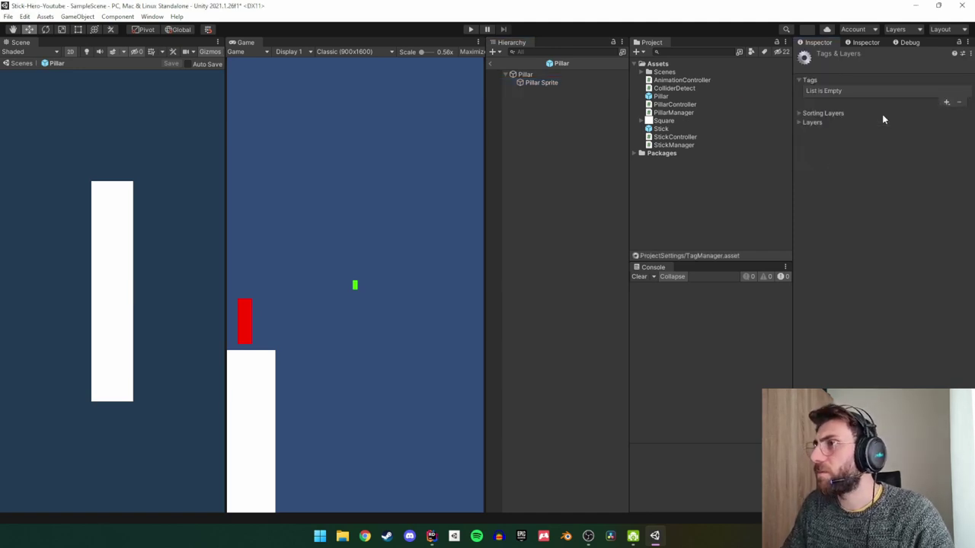
pyautogui.write('Pillar')
# Tag Pillar and Pillar Sprite as Pillar and save the prefab.
pyautogui.click(568, 83)
pyautogui.keyDown('ctrl'); pyautogui.click(568, 74); pyautogui.keyUp('ctrl')
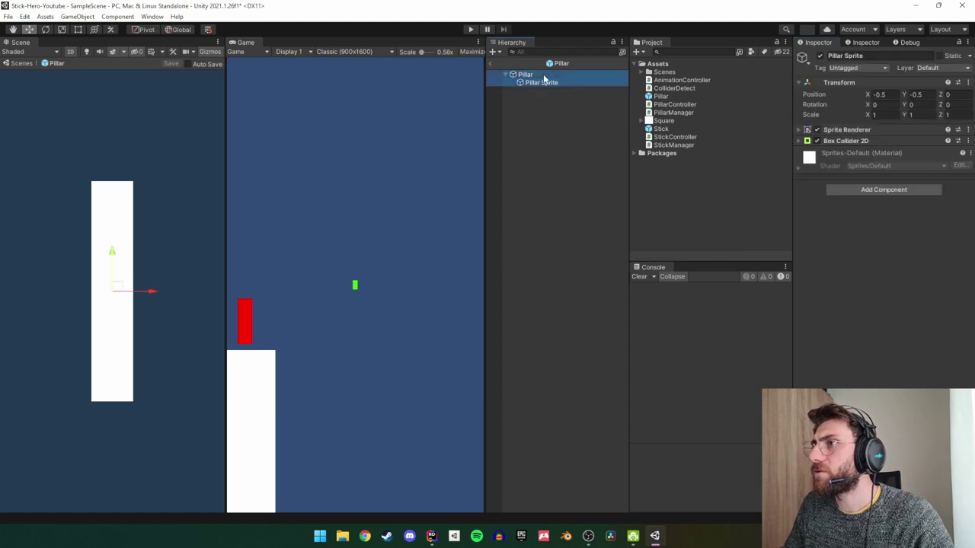
pyautogui.click(867, 70)
pyautogui.click(868, 159)
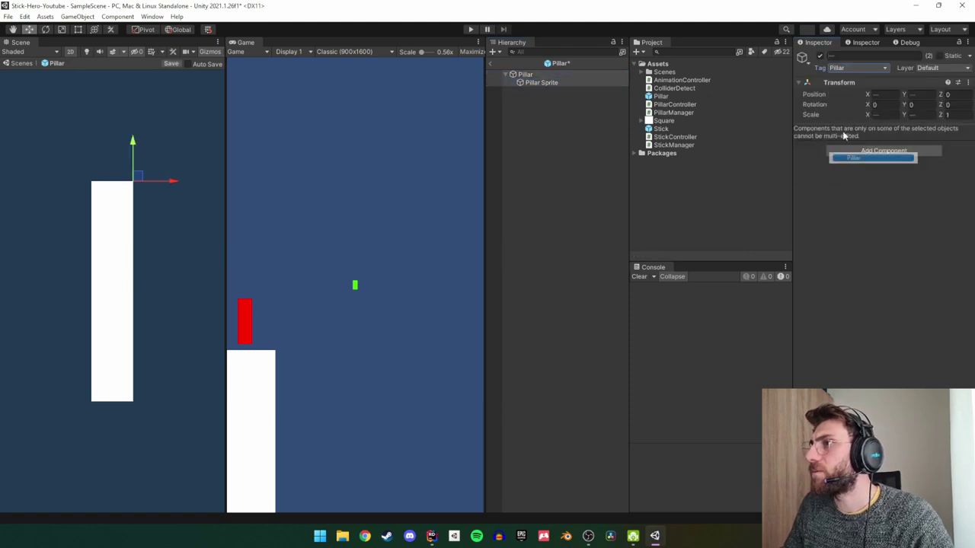
pyautogui.click(497, 64)
pyautogui.click(474, 286)
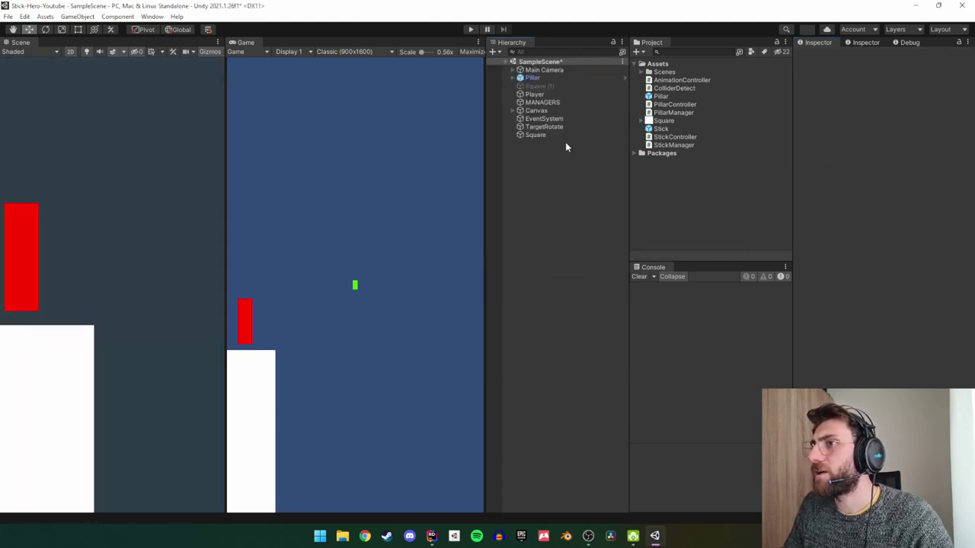
# Inspect the Pillar, Pillar Sprite and Square objects in the hierarchy.
pyautogui.click(541, 78)
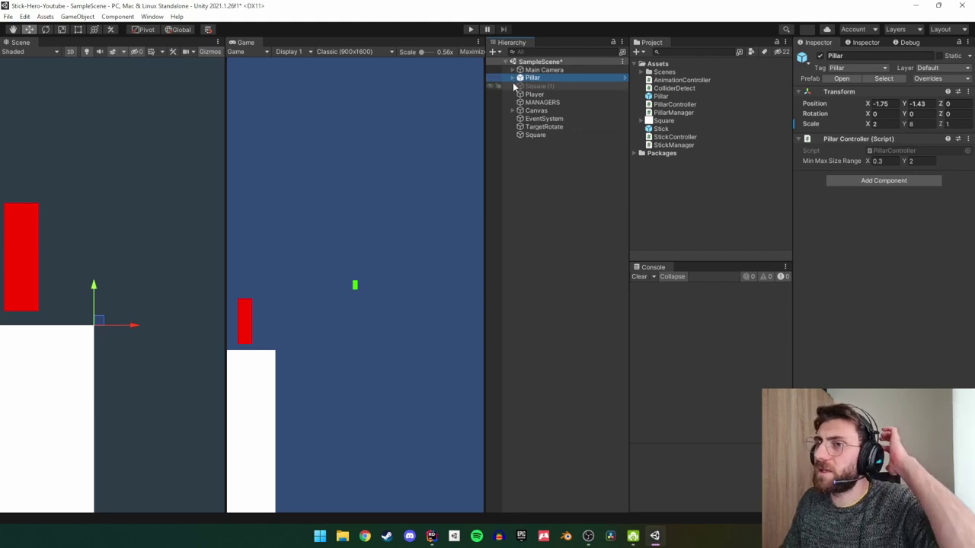
pyautogui.click(533, 85)
pyautogui.click(513, 78)
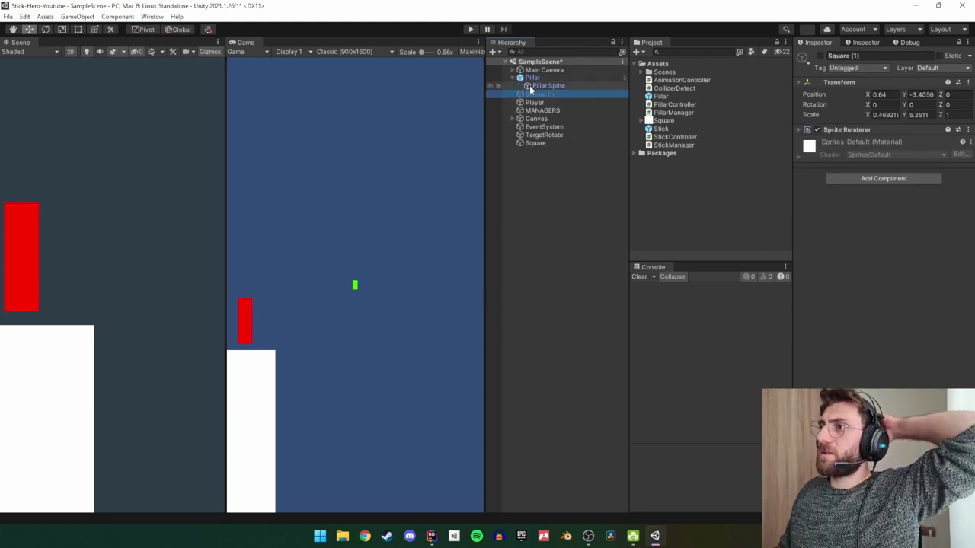
pyautogui.click(547, 85)
pyautogui.click(526, 144)
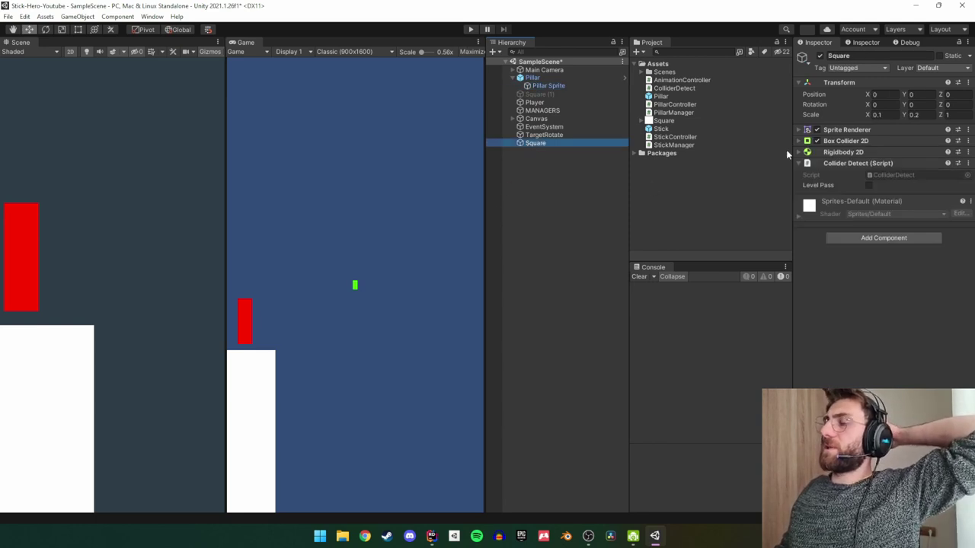
# Play-test with the Square moved between the pillars, grow a stick, and stop on the error.
pyautogui.click(470, 29)
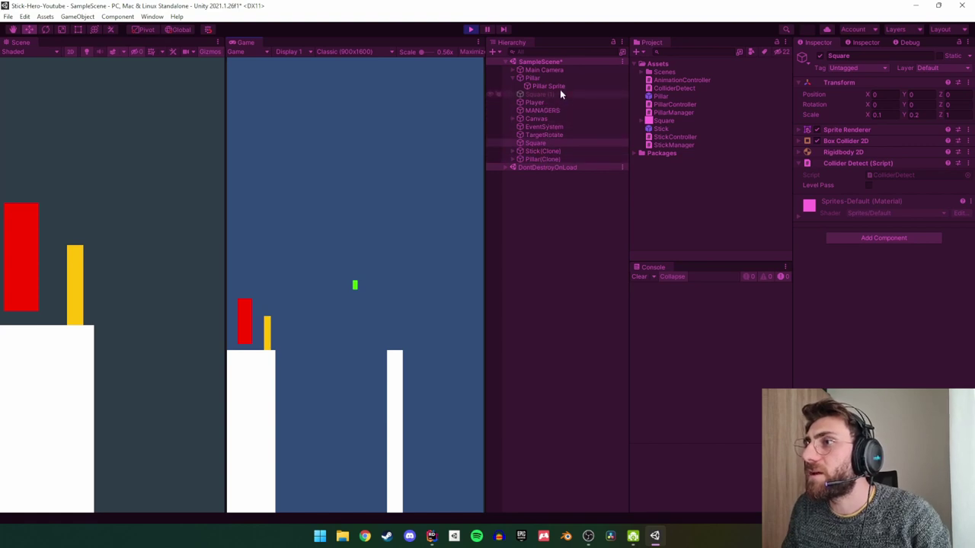
pyautogui.click(541, 144)
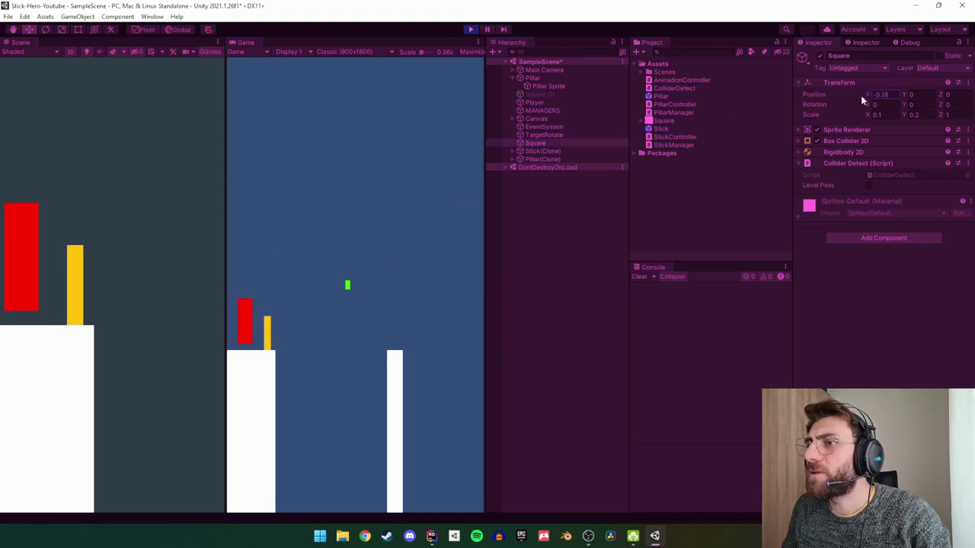
pyautogui.moveTo(863, 99)
pyautogui.mouseDown()
pyautogui.moveTo(884, 93)
pyautogui.moveTo(850, 106)
pyautogui.mouseUp()
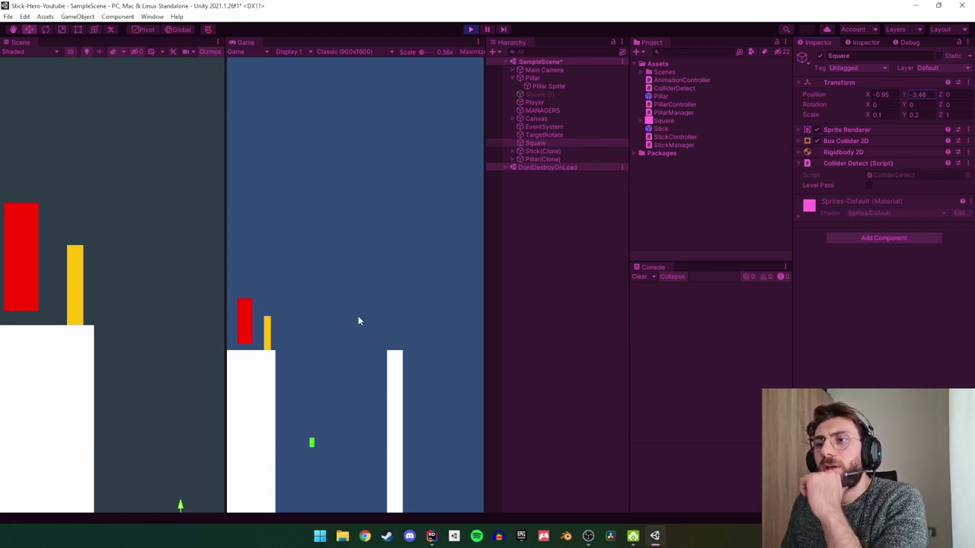
pyautogui.click(377, 290)
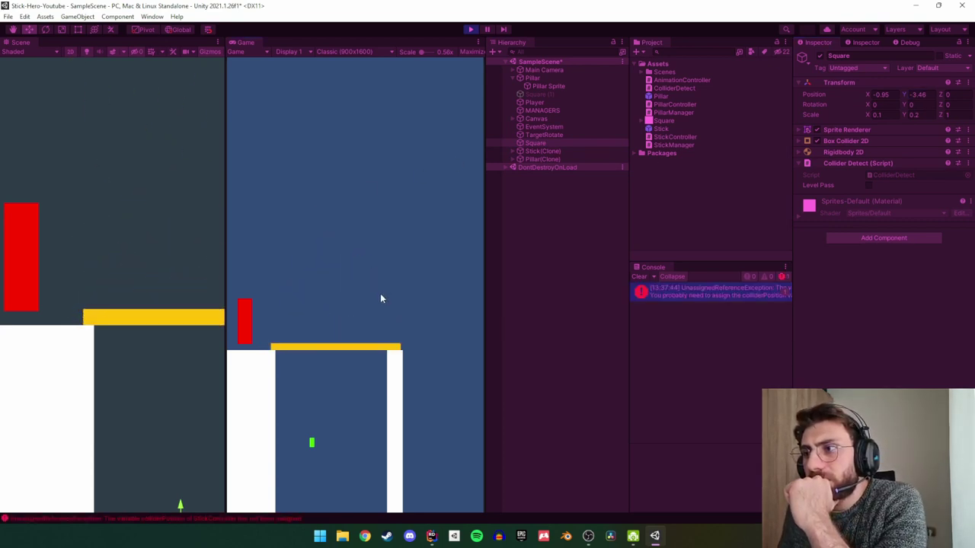
pyautogui.click(711, 292)
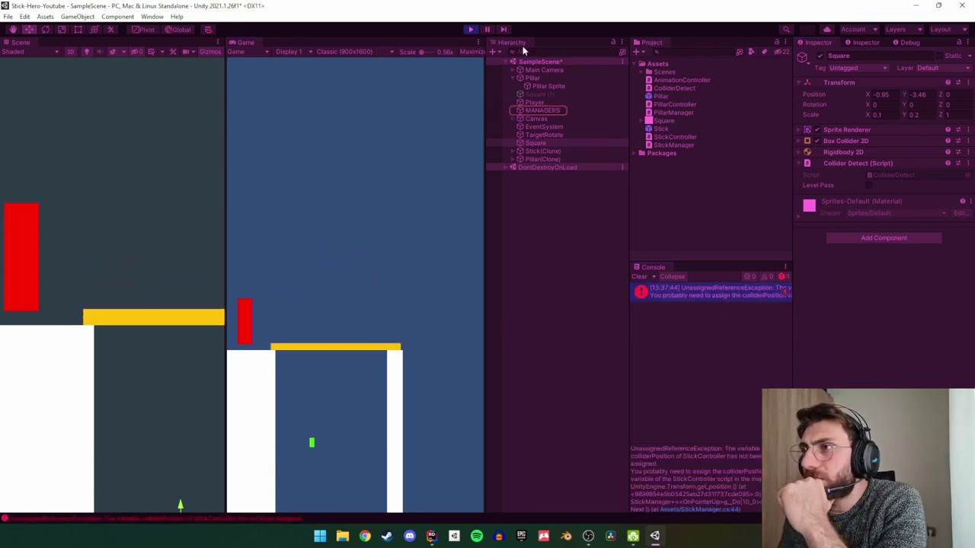
pyautogui.click(471, 29)
# Open the failing line 44 of StickManager.cs, then return to Unity.
pyautogui.click(706, 510)
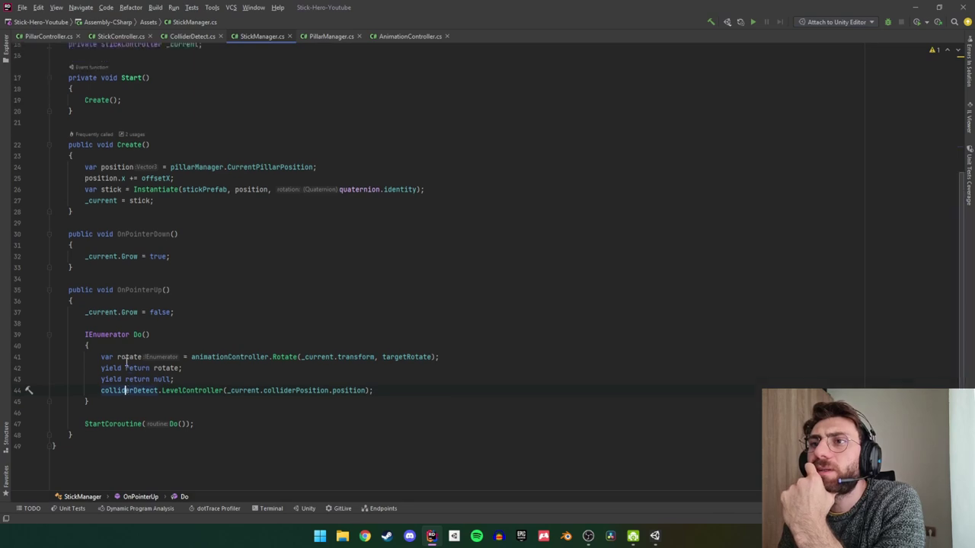
pyautogui.scroll(3, 343, 358)
pyautogui.scroll(-2, 343, 358)
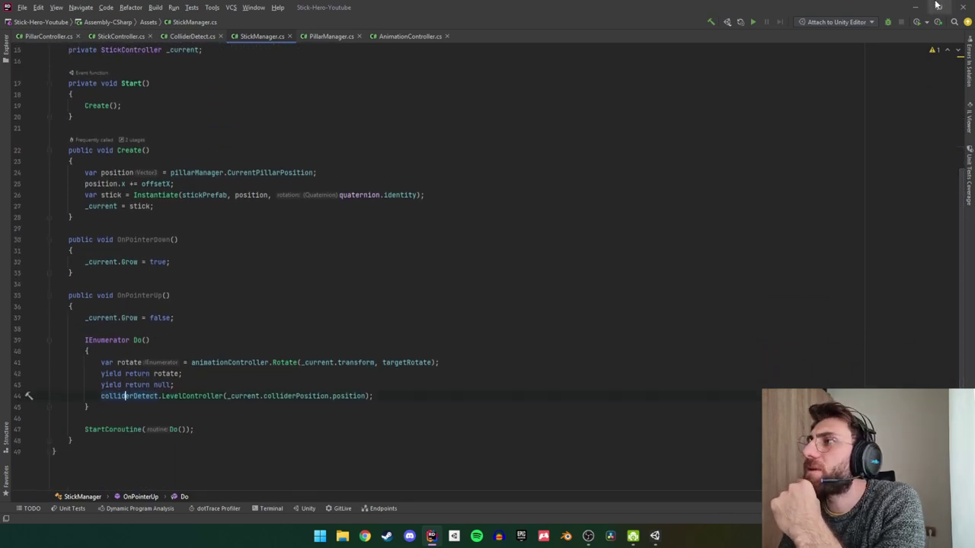
pyautogui.click(887, 23)
pyautogui.click(582, 135)
# Assign the Square as StickManager's Collider Detect reference on MANAGERS.
pyautogui.click(570, 110)
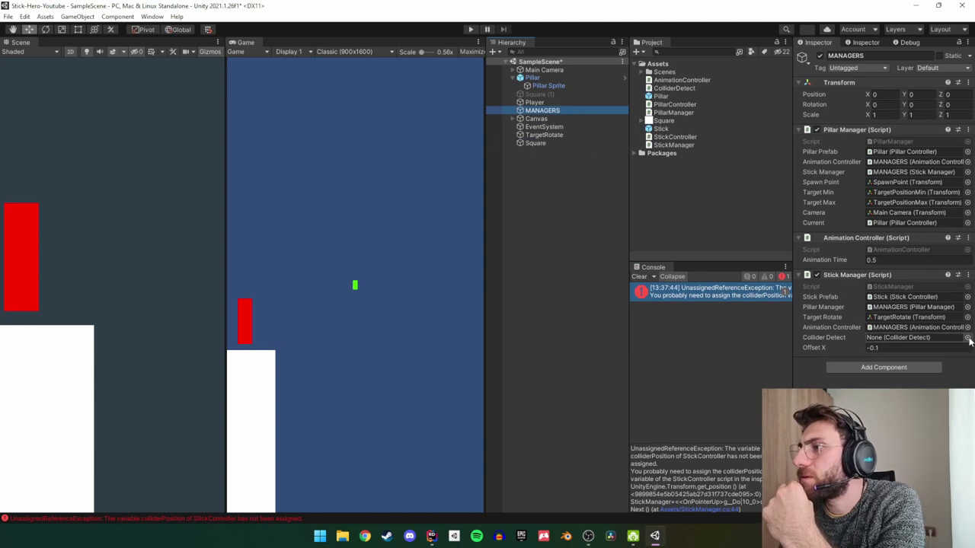
pyautogui.click(967, 338)
pyautogui.doubleClick(552, 219)
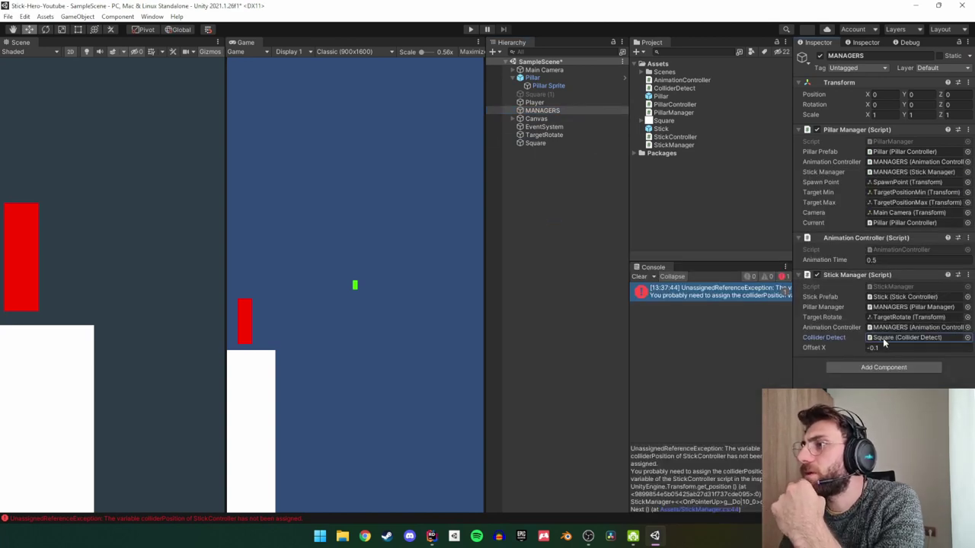
# Rename the Square to ColliderDetect and collapse Pillar's children in the hierarchy.
pyautogui.click(537, 143)
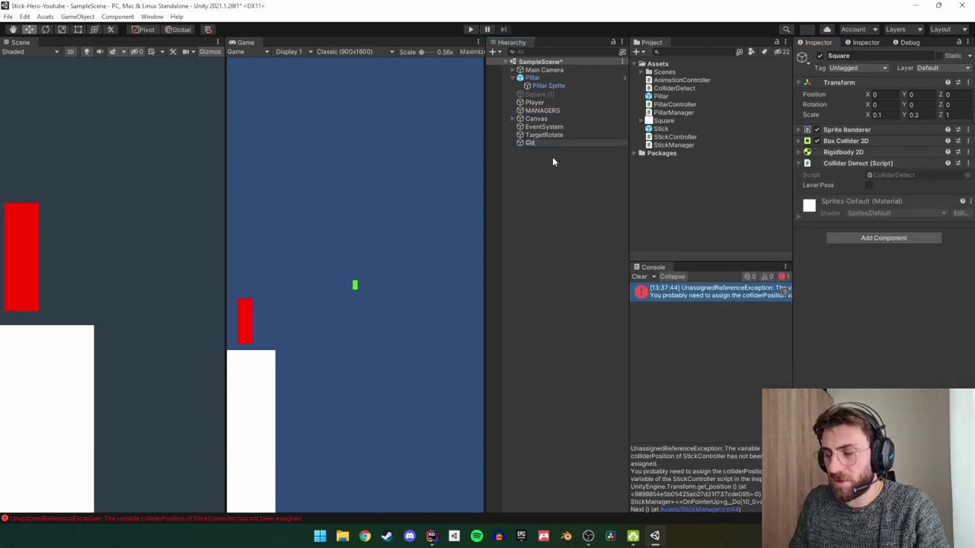
pyautogui.write('Collider')
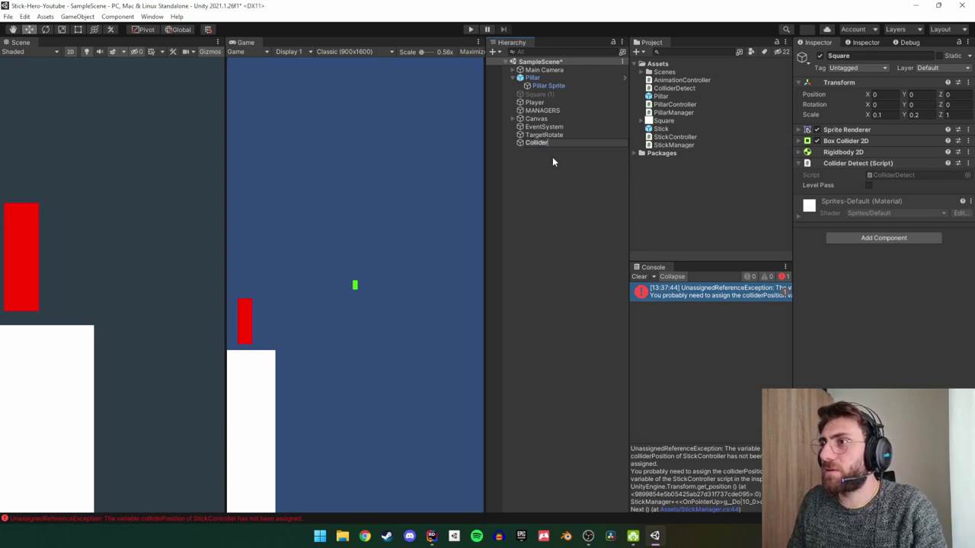
pyautogui.write('Detect')
pyautogui.press('Return')
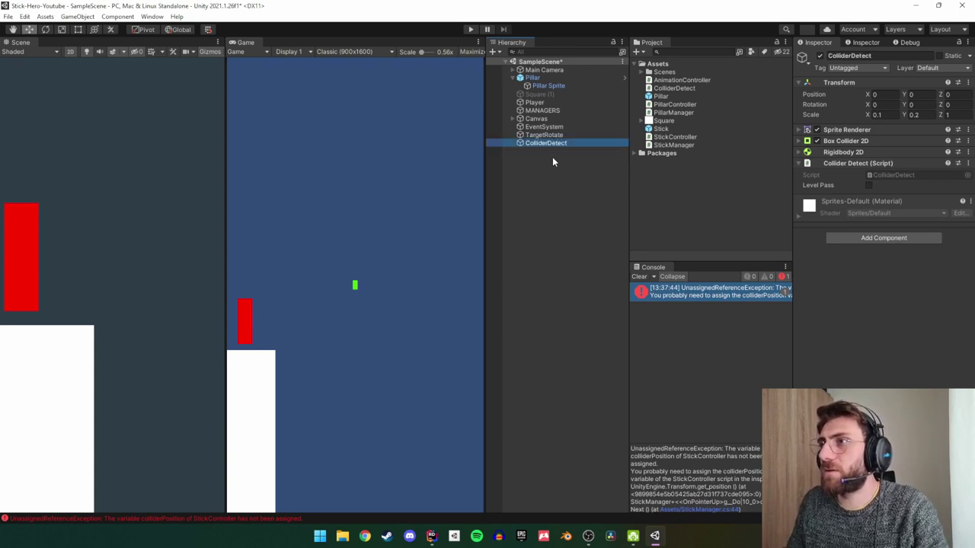
pyautogui.click(569, 237)
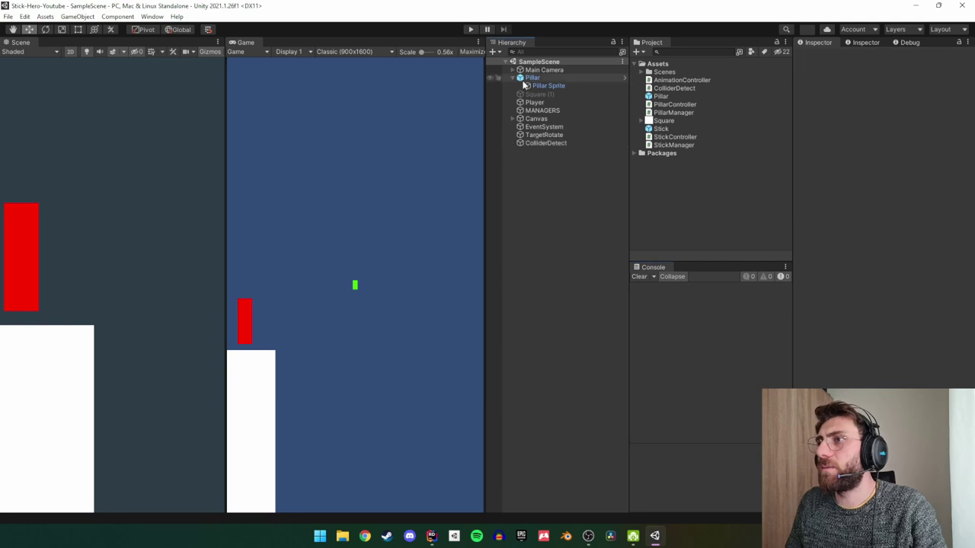
pyautogui.click(513, 77)
pyautogui.click(513, 77)
pyautogui.click(512, 77)
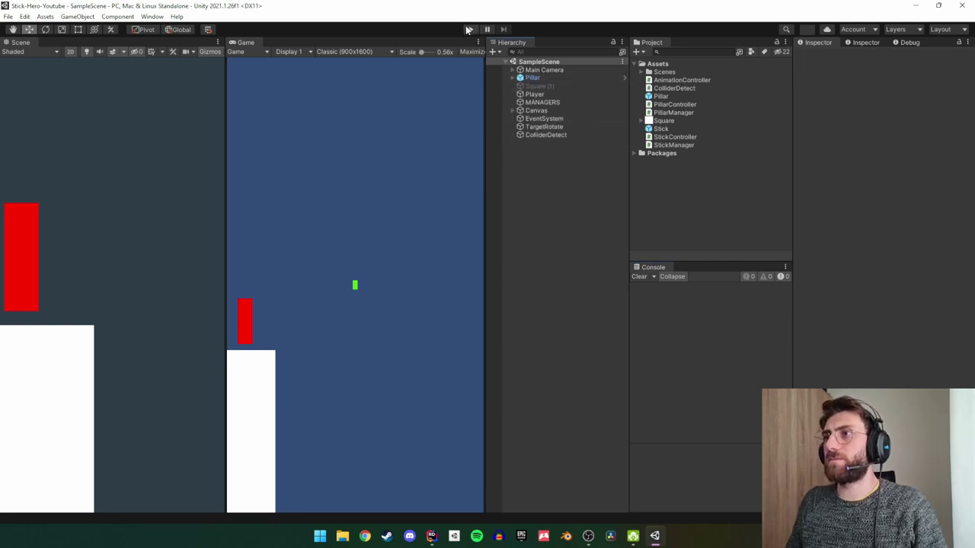
# Play-test by dropping a stick to the next pillar, then open the colliderPosition error in StickManager.cs.
pyautogui.click(471, 29)
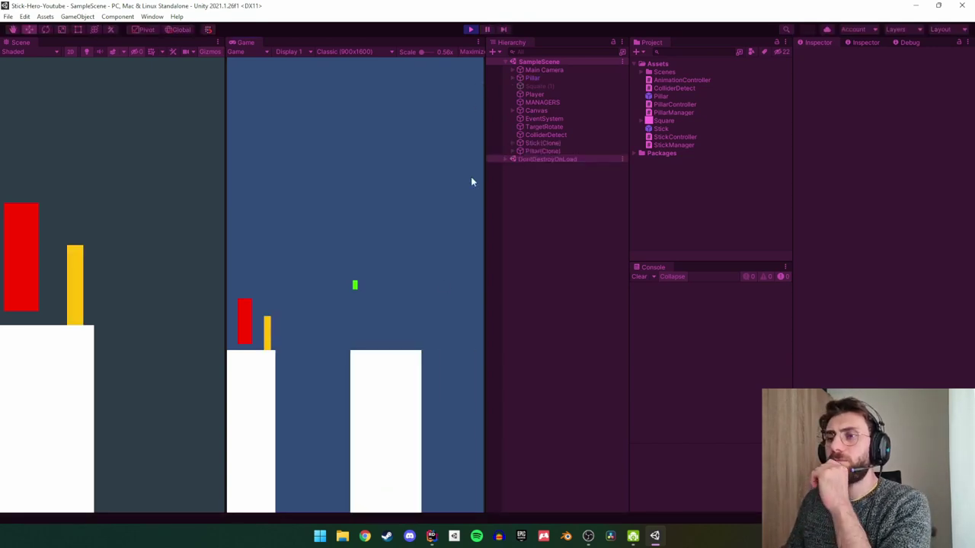
pyautogui.click(387, 334)
pyautogui.moveTo(387, 329); pyautogui.dragTo(387, 329)
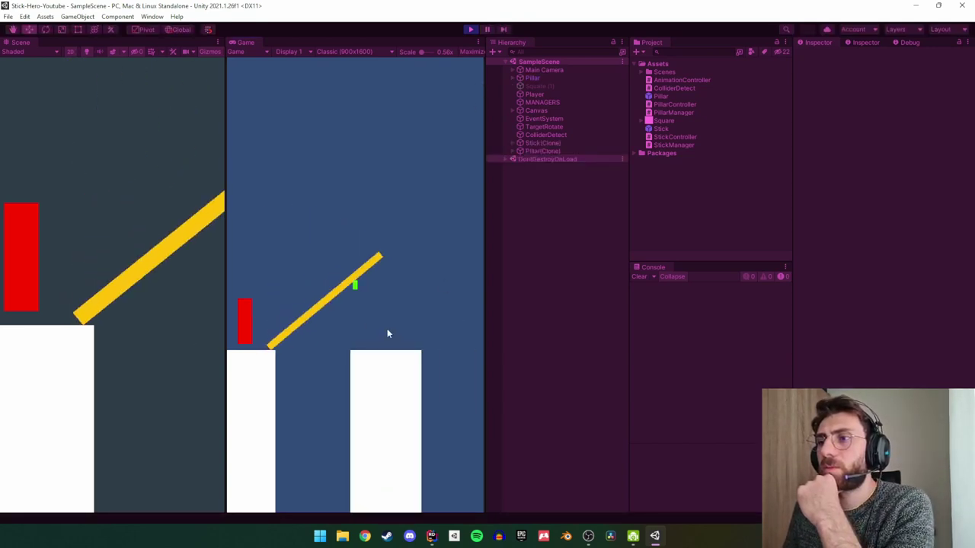
pyautogui.click(726, 297)
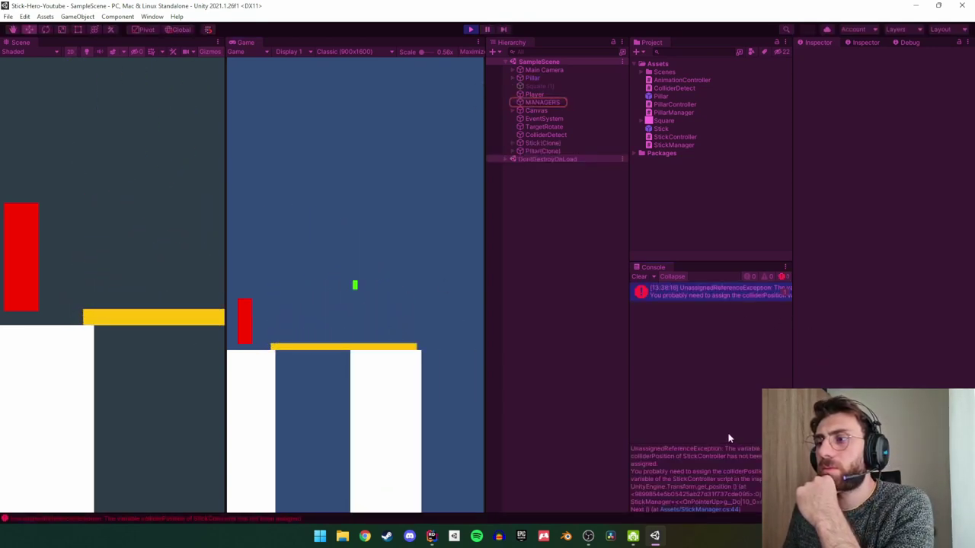
pyautogui.click(709, 509)
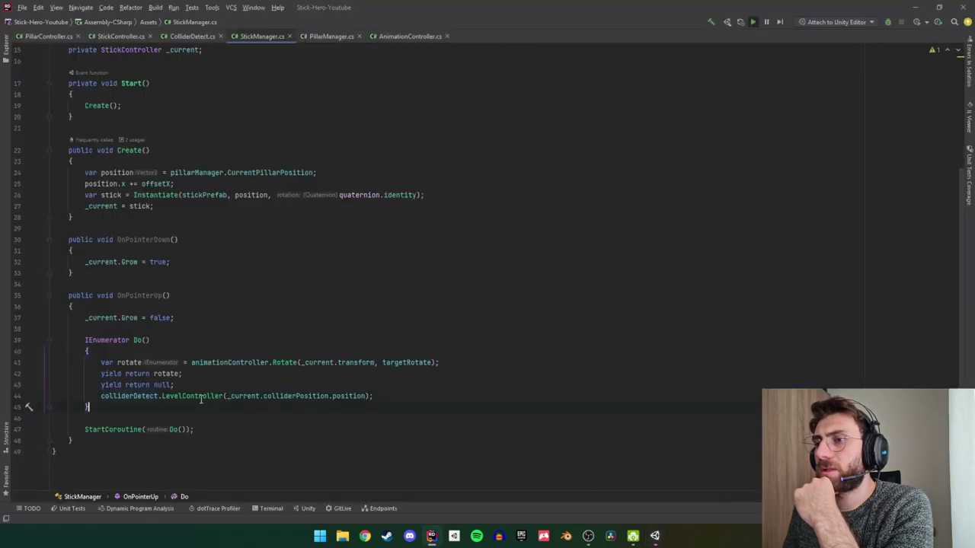
# In the Stick prefab, assign ColliderPositionPoint as Collider Position, set Scale Y to 0, and save.
pyautogui.click(914, 7)
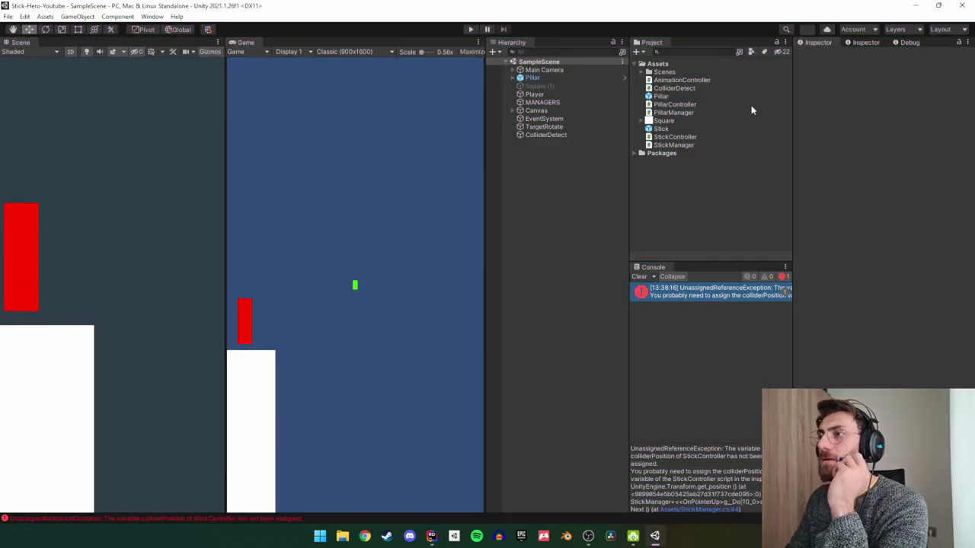
pyautogui.doubleClick(674, 131)
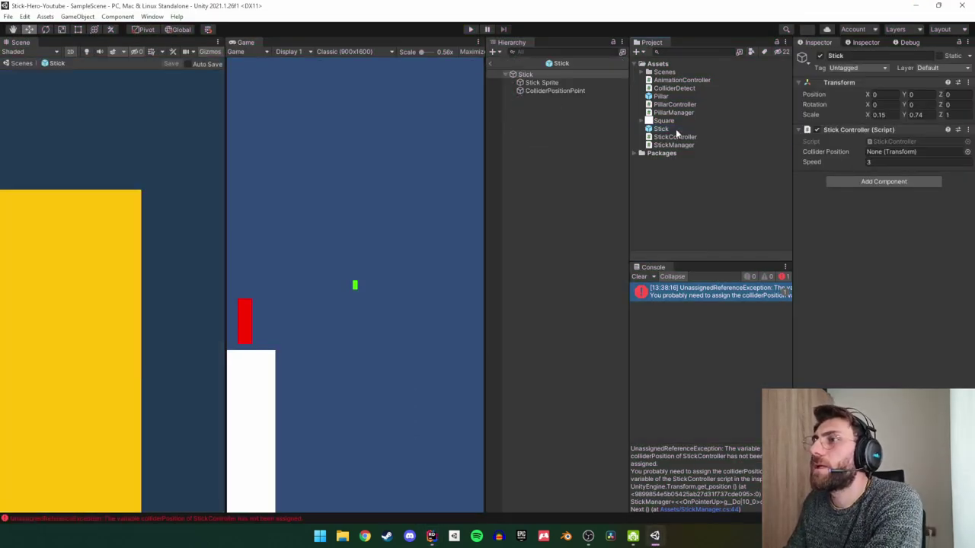
pyautogui.click(639, 276)
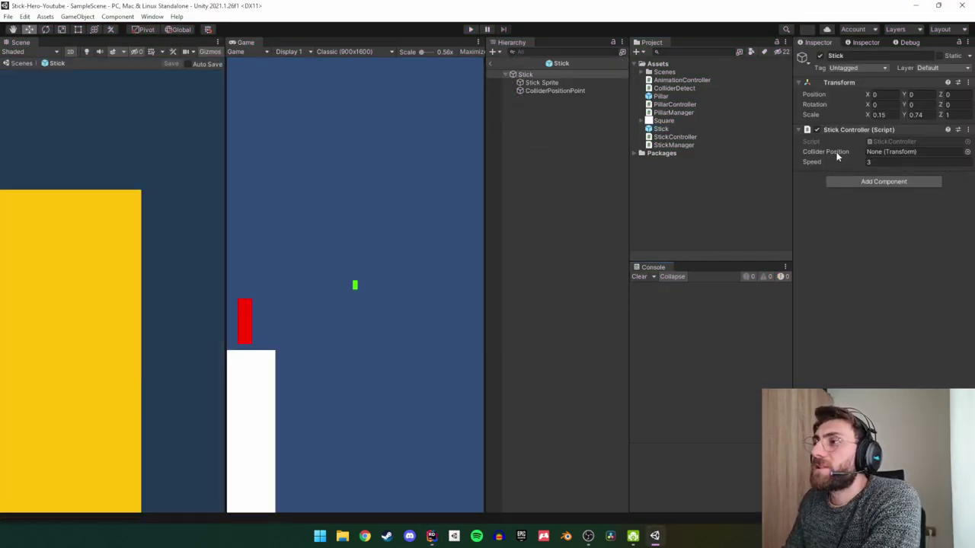
pyautogui.moveTo(565, 93); pyautogui.dragTo(914, 152)
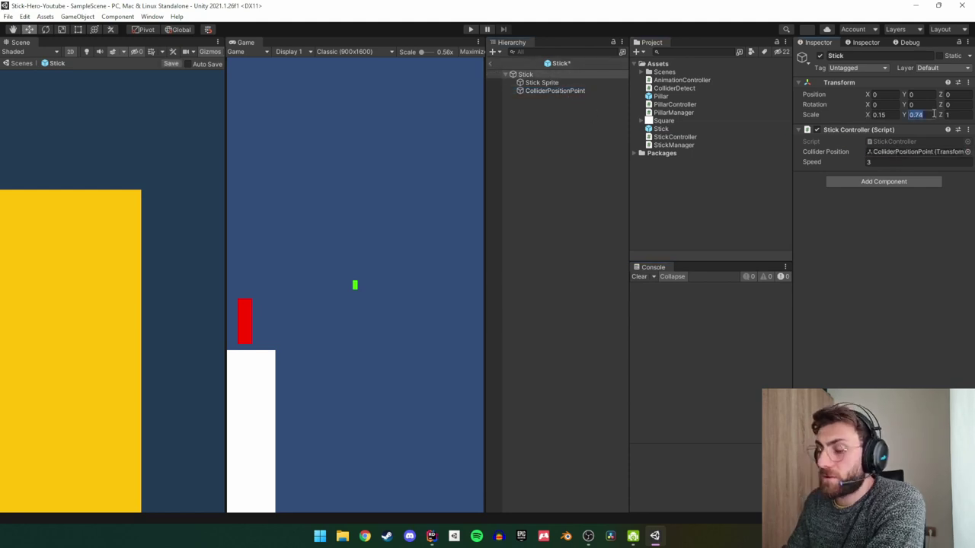
pyautogui.write('0')
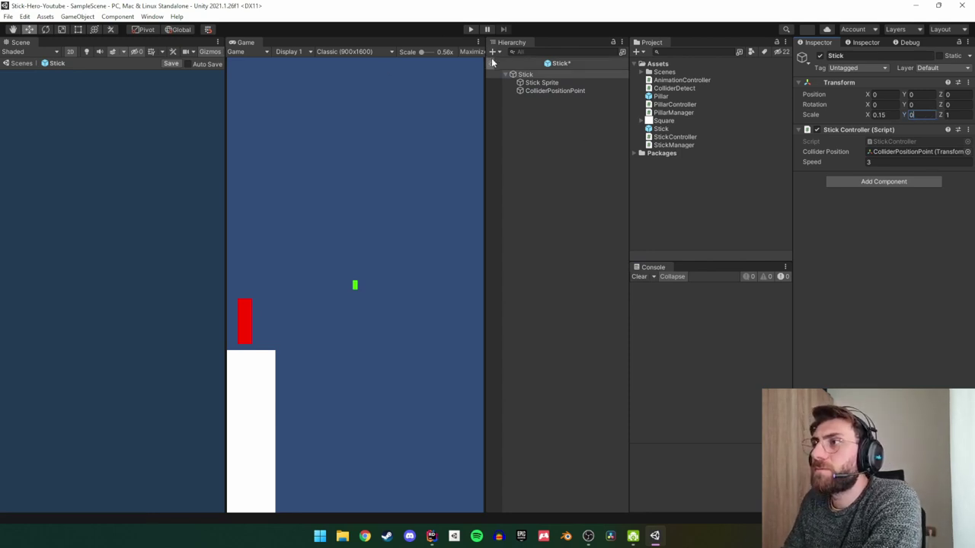
pyautogui.click(491, 61)
pyautogui.click(473, 288)
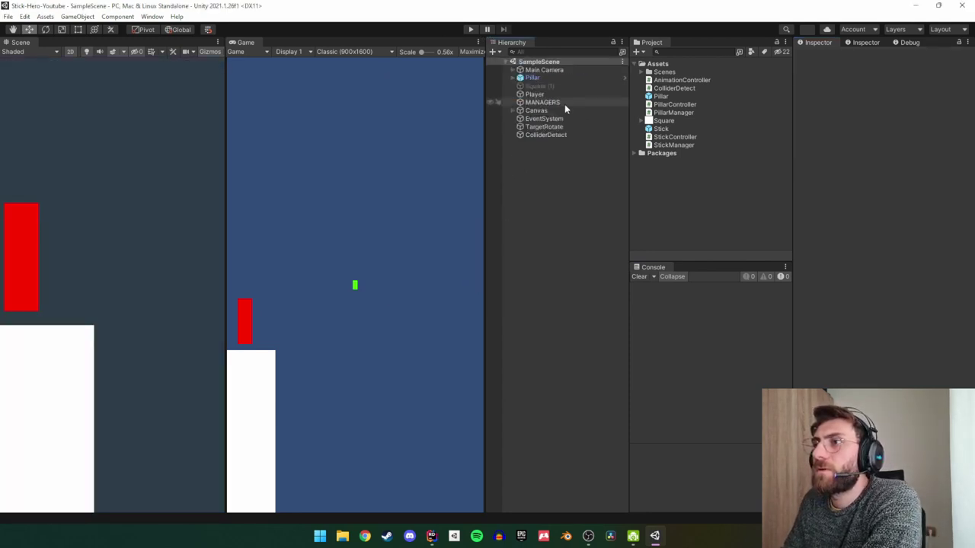
# Lower ColliderDetect to position -1.03, -2.16.
pyautogui.click(557, 128)
pyautogui.click(564, 135)
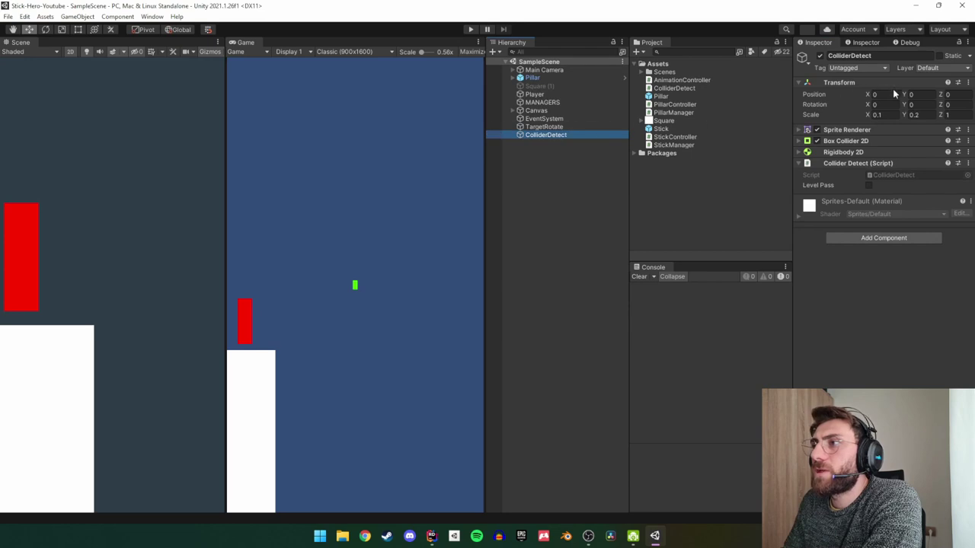
pyautogui.moveTo(906, 94)
pyautogui.mouseDown()
pyautogui.moveTo(883, 102)
pyautogui.moveTo(846, 90)
pyautogui.mouseUp()
# Play-test two sticks bridging the pillars, then stop play mode.
pyautogui.click(474, 30)
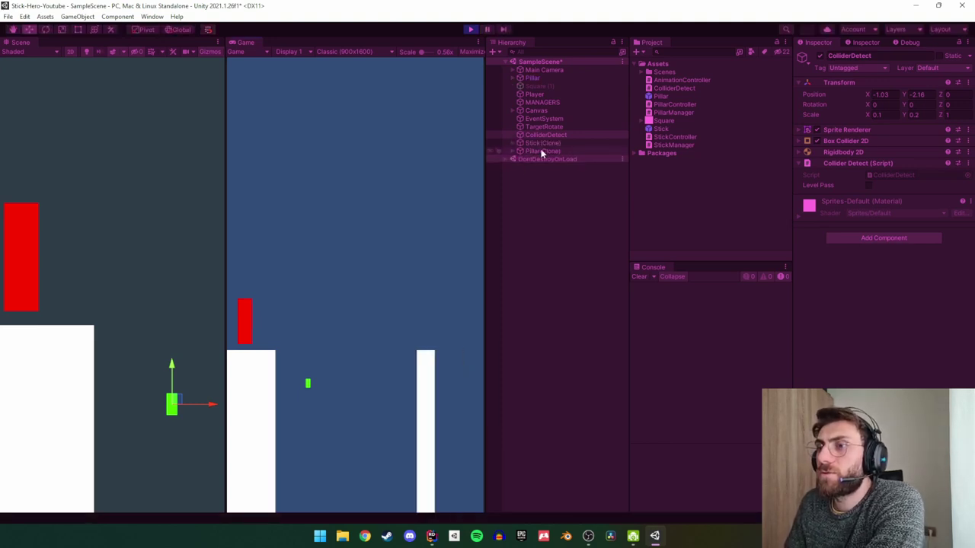
pyautogui.moveTo(411, 326); pyautogui.dragTo(418, 323)
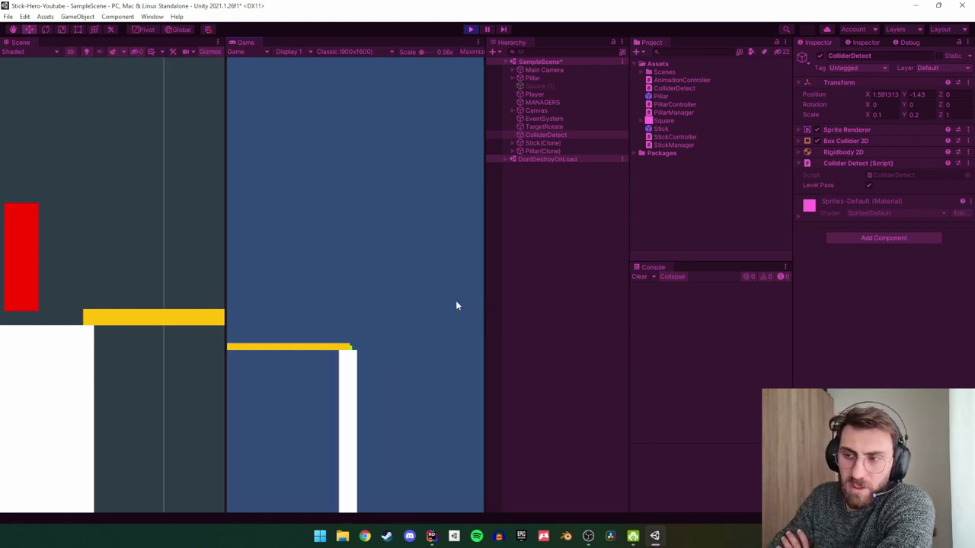
pyautogui.moveTo(428, 321); pyautogui.dragTo(427, 321)
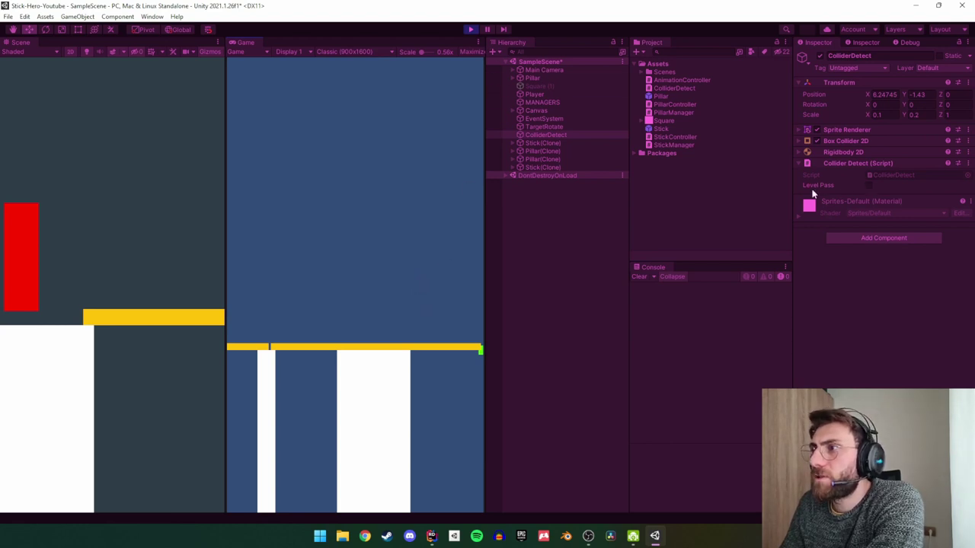
pyautogui.click(471, 30)
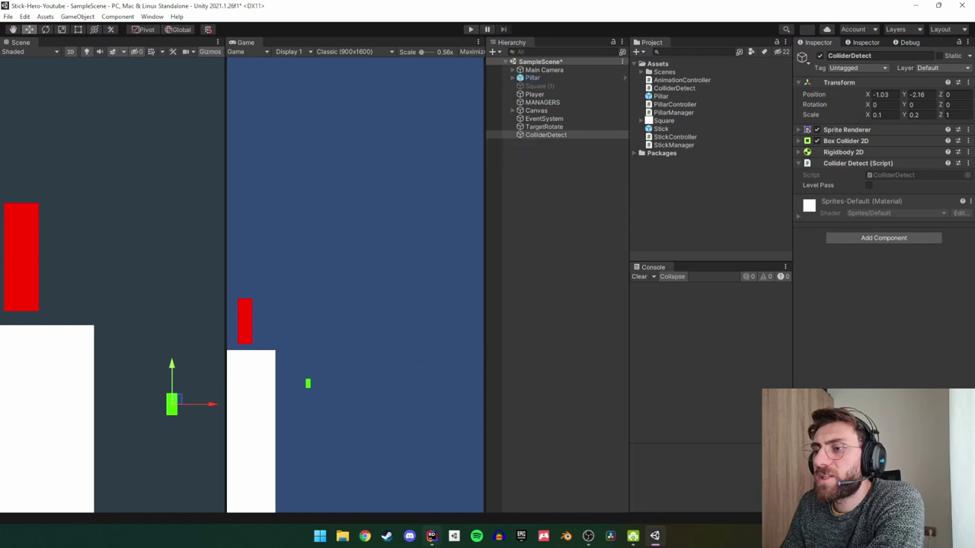
pyautogui.click(432, 537)
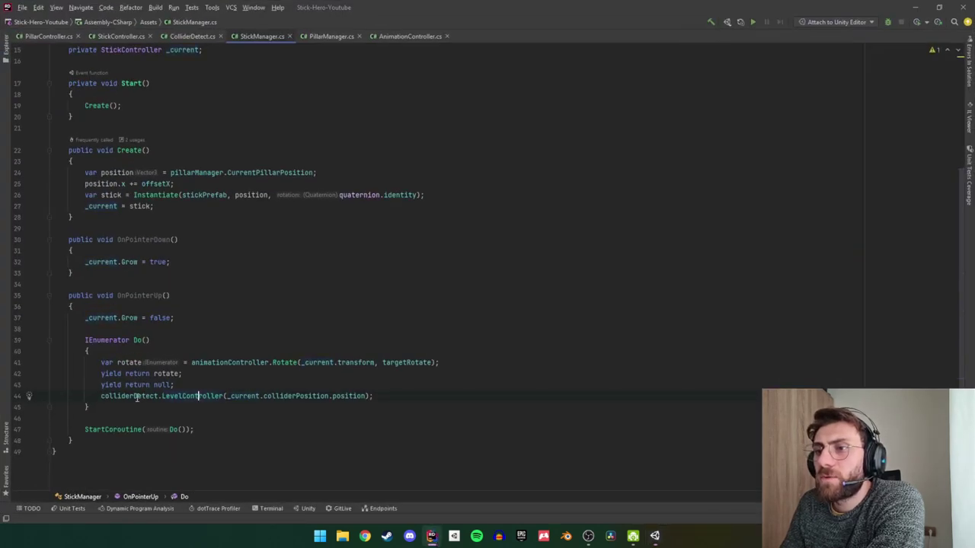
# Review the StickController, ColliderDetect, PillarManager and StickManager scripts.
pyautogui.hotkey('ctrl', 'b')
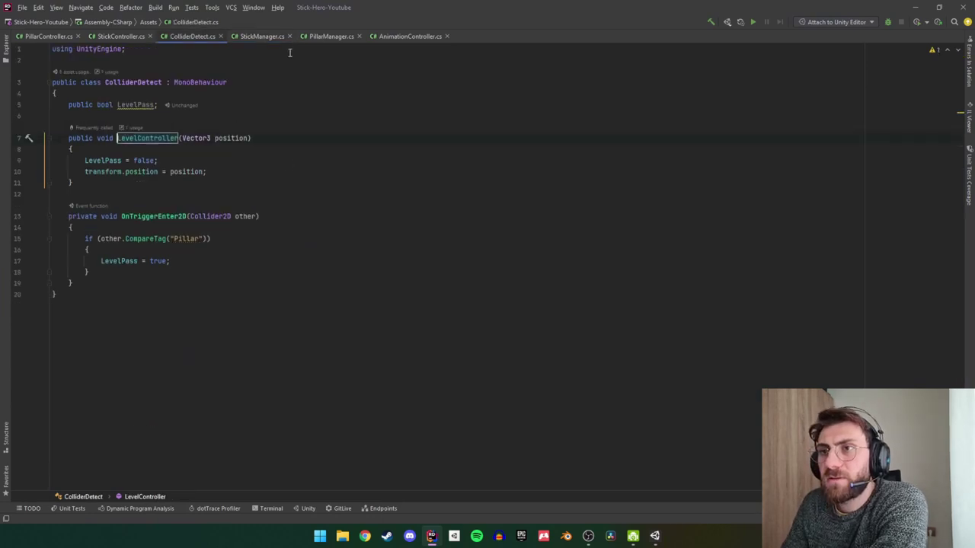
pyautogui.click(121, 38)
pyautogui.click(191, 37)
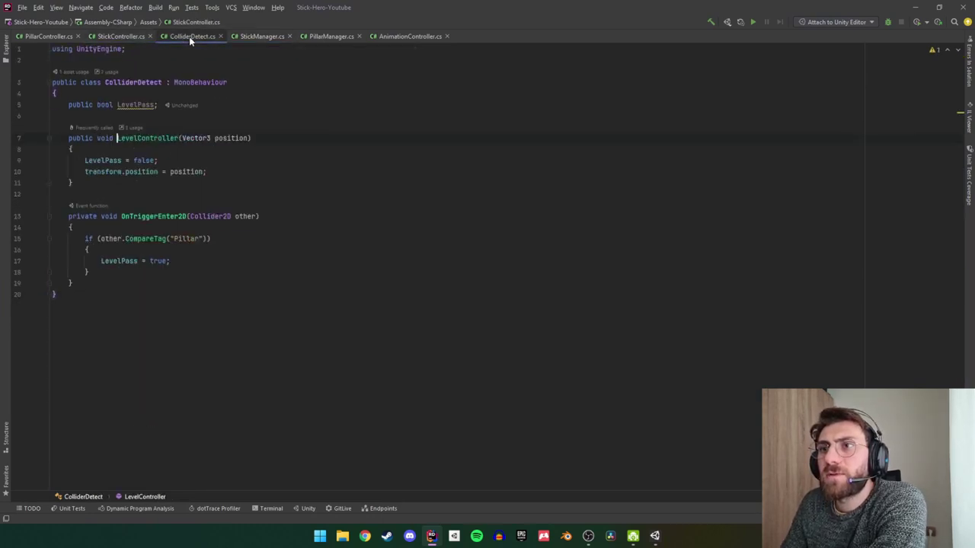
pyautogui.click(325, 36)
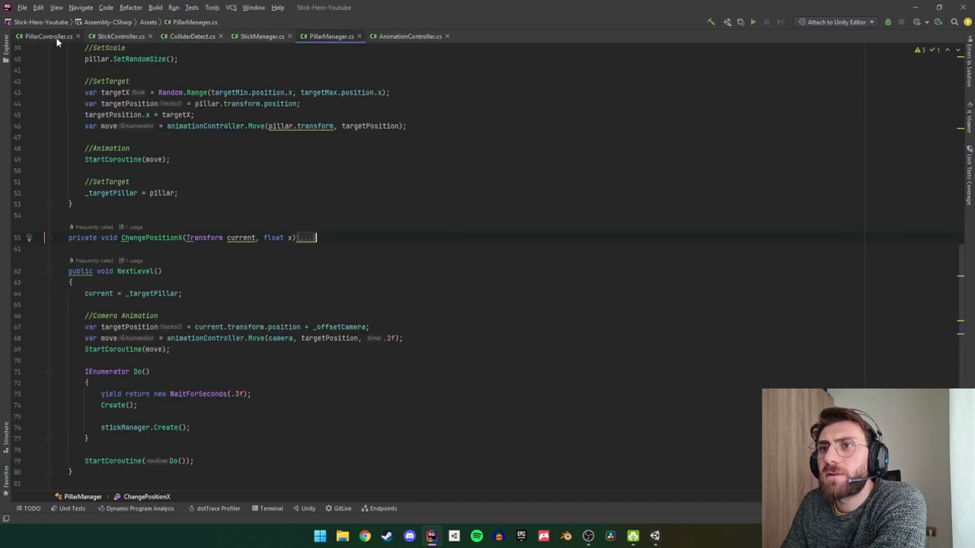
pyautogui.click(259, 36)
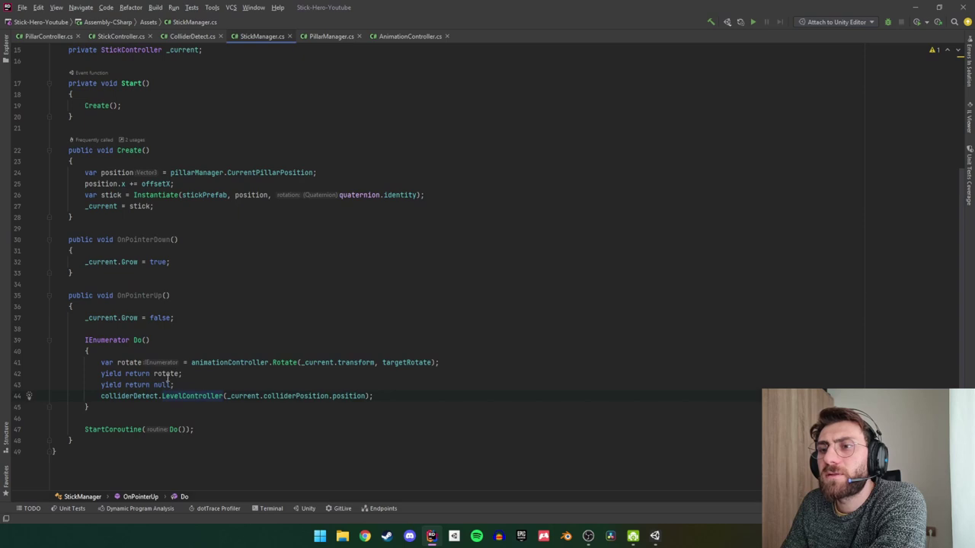
pyautogui.click(129, 295)
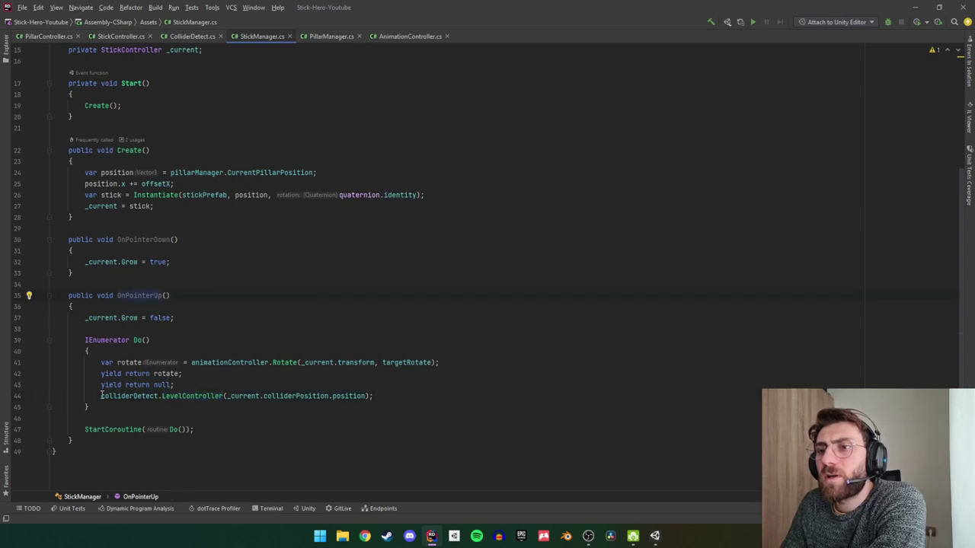
# Add a yield return new WaitForSeconds(.1) line after the LevelController call.
pyautogui.click(183, 385)
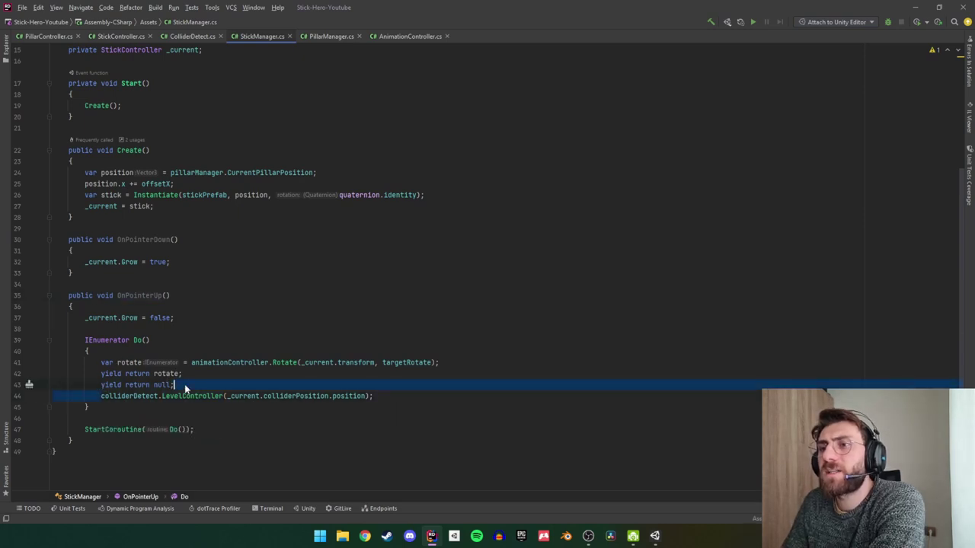
pyautogui.hotkey('shift', 'Home')
pyautogui.hotkey('ctrl', 'c')
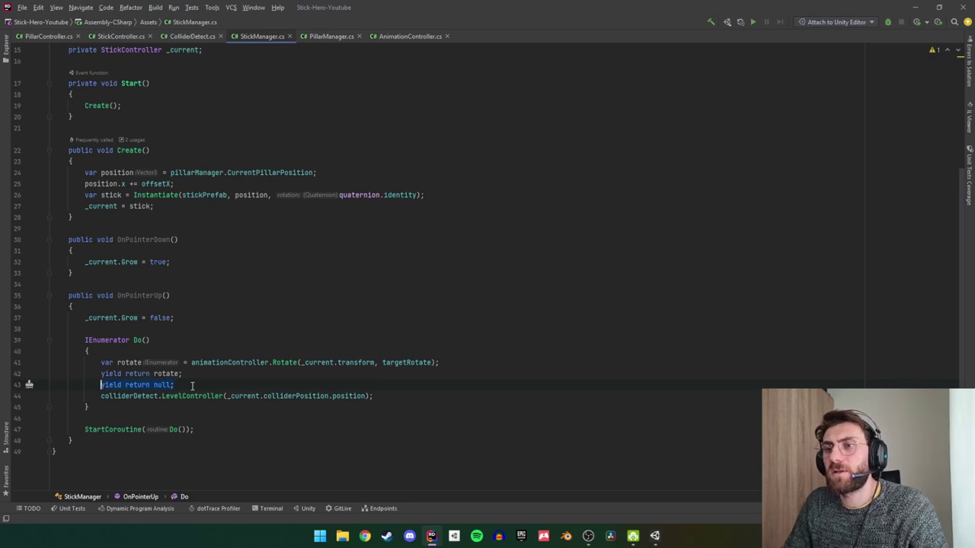
pyautogui.press('End')
pyautogui.press('Return')
pyautogui.hotkey('ctrl', 'v')
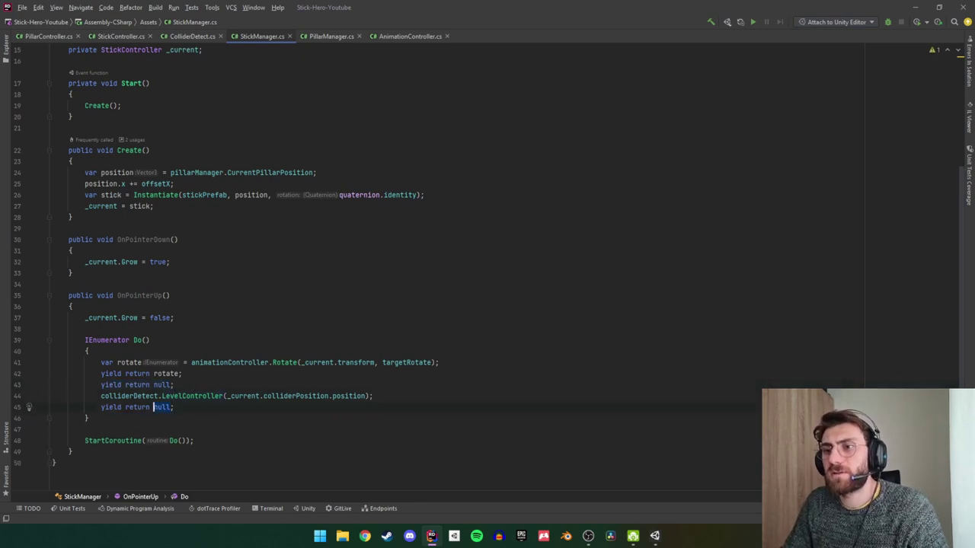
pyautogui.write('new wa')
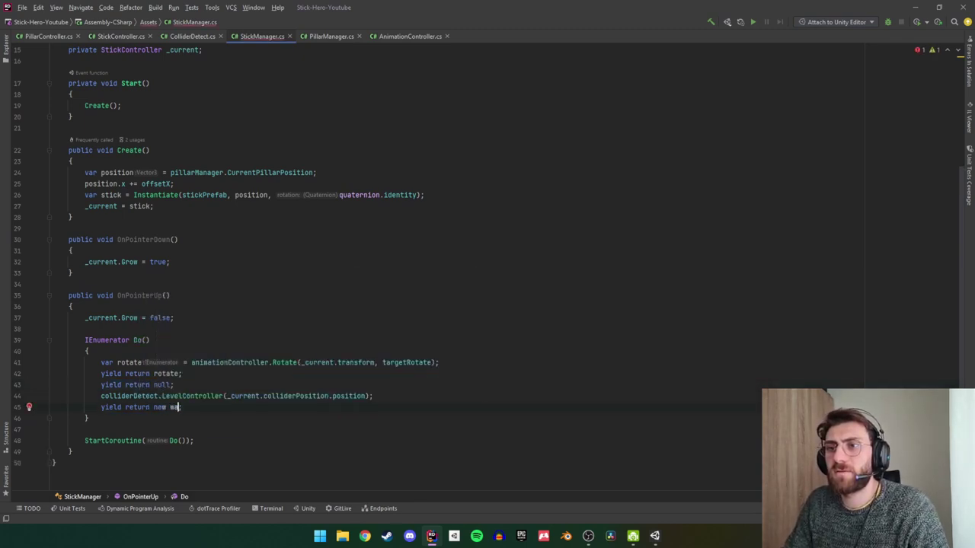
pyautogui.press('Return')
pyautogui.write('.1f);')
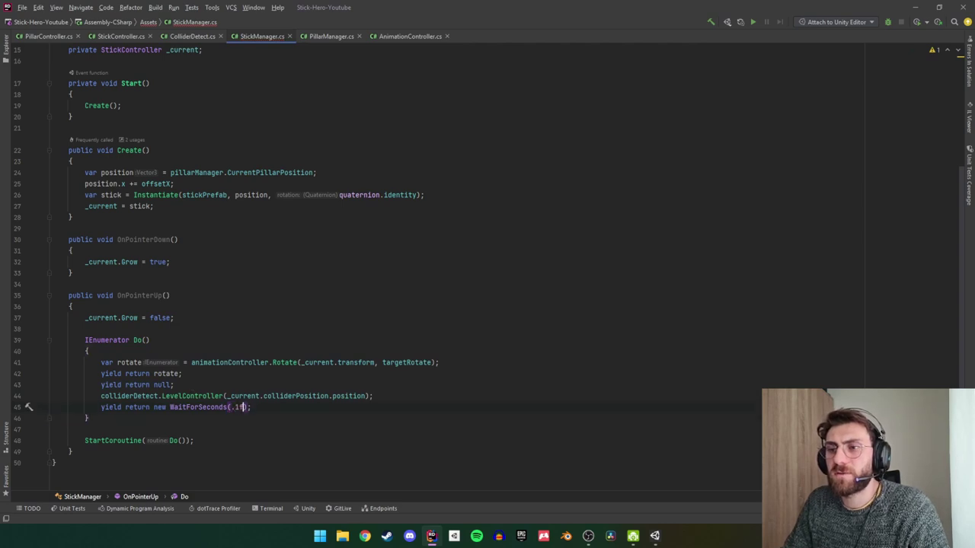
pyautogui.press('Return')
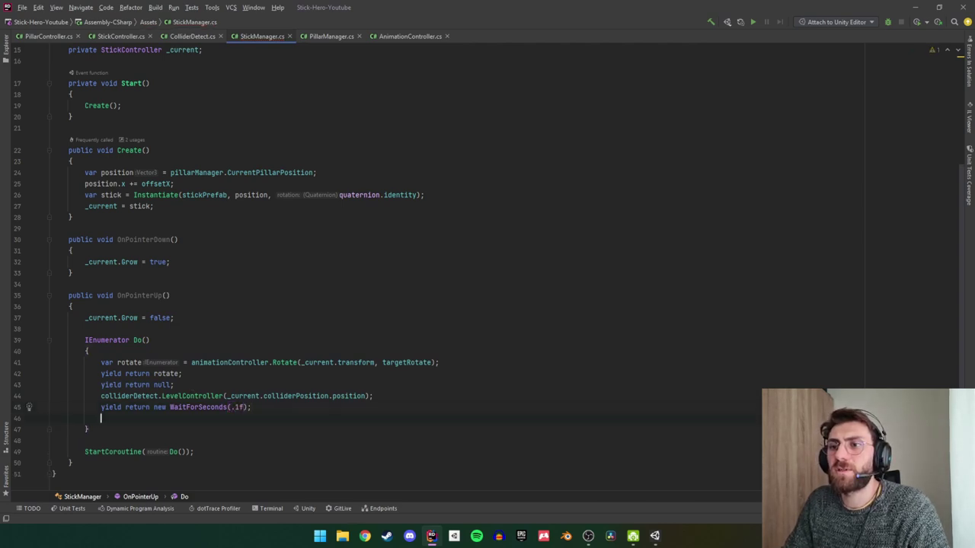
pyautogui.write('p')
pyautogui.press('Escape')
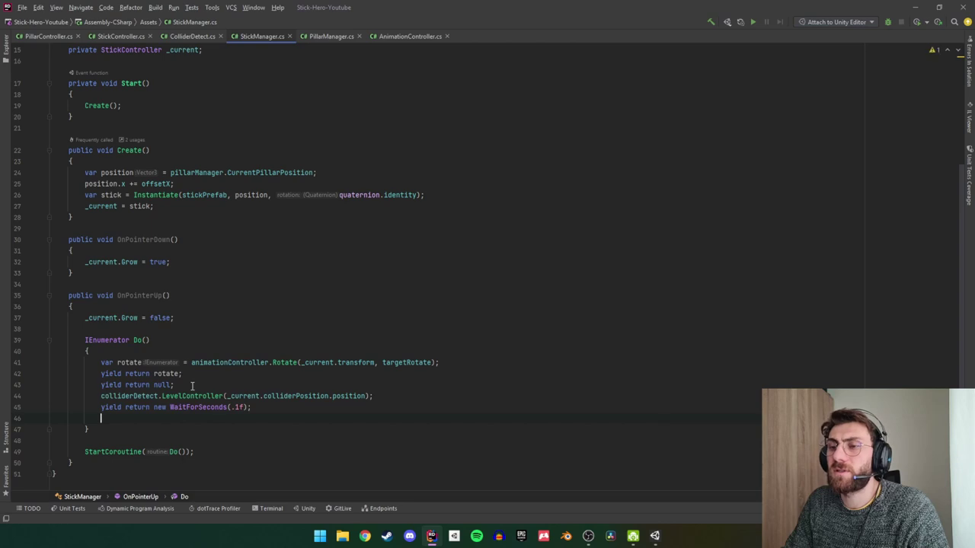
# Add if (colliderDetect.LevelPass) calling pillarManager.NextLevel().
pyautogui.write('if')
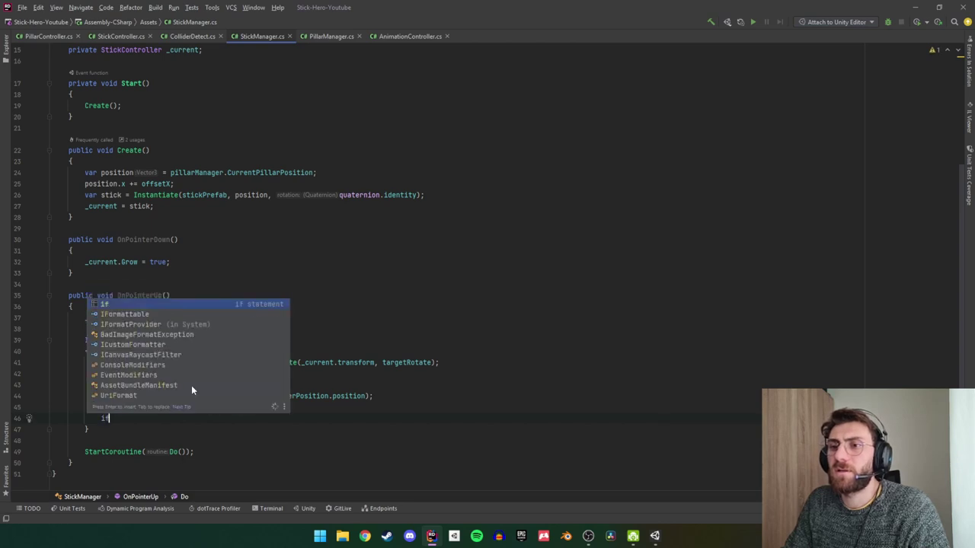
pyautogui.write('(co')
pyautogui.press('Return')
pyautogui.write('.')
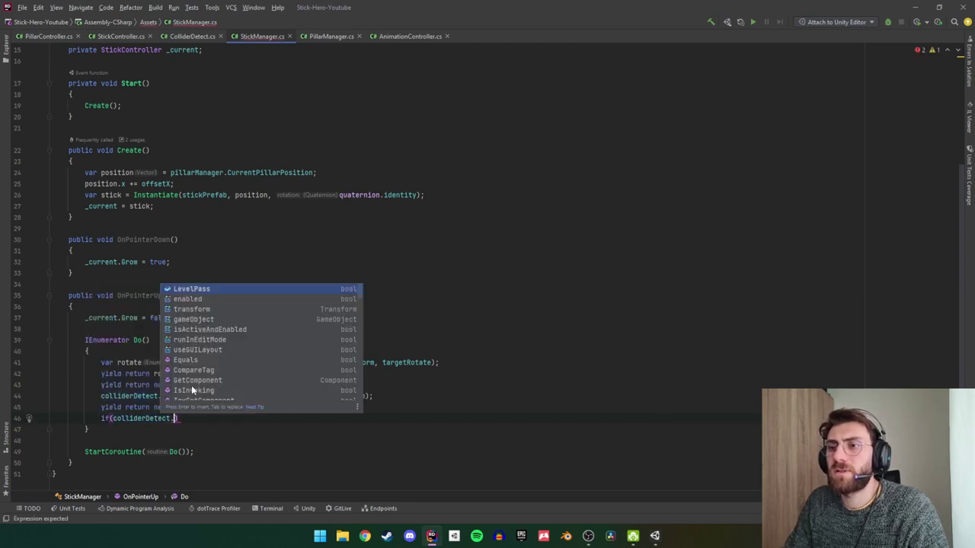
pyautogui.press('Return')
pyautogui.write(')')
pyautogui.press('Return')
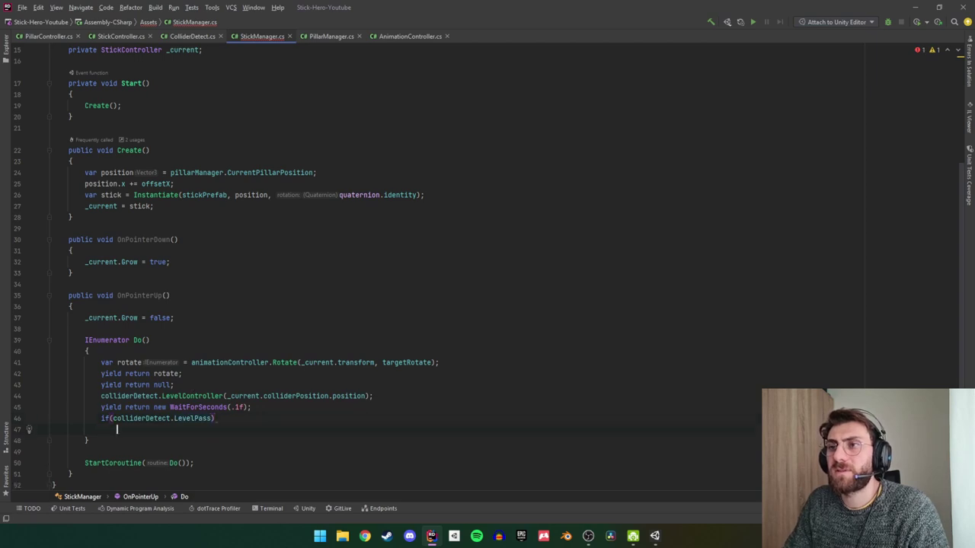
pyautogui.write('P')
pyautogui.press('Return')
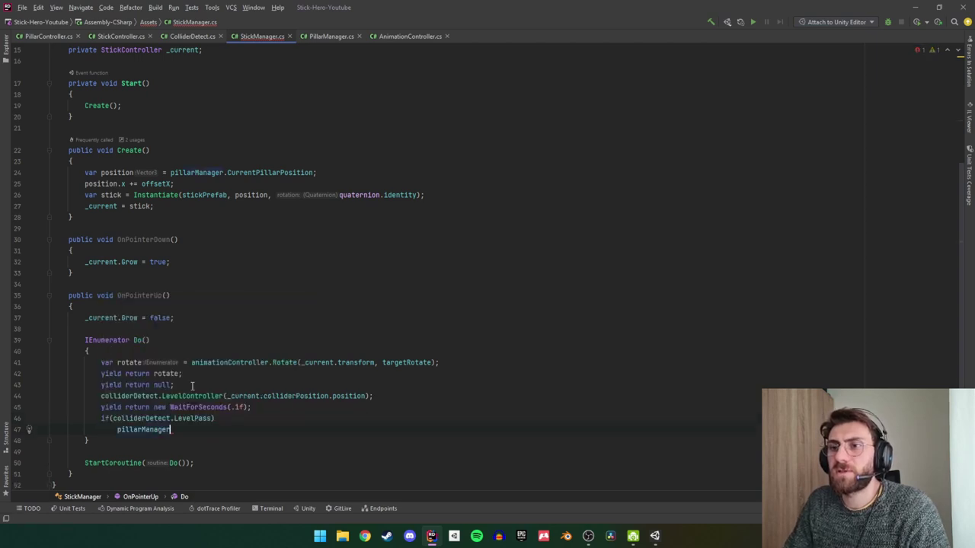
pyautogui.write('.N')
pyautogui.press('Return')
pyautogui.write(';')
pyautogui.press('Return')
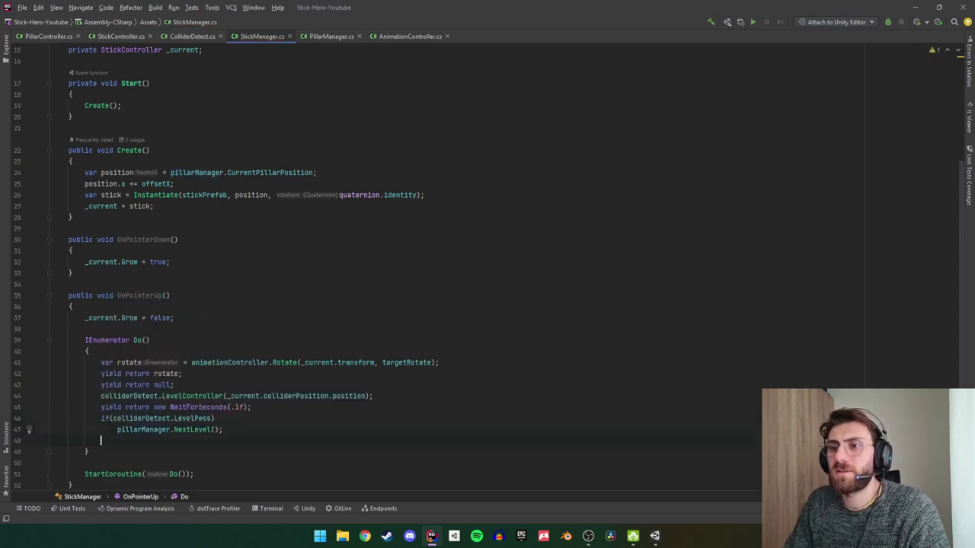
# Add an else branch logging "Game Over", save the script, and return to Unity.
pyautogui.write('else')
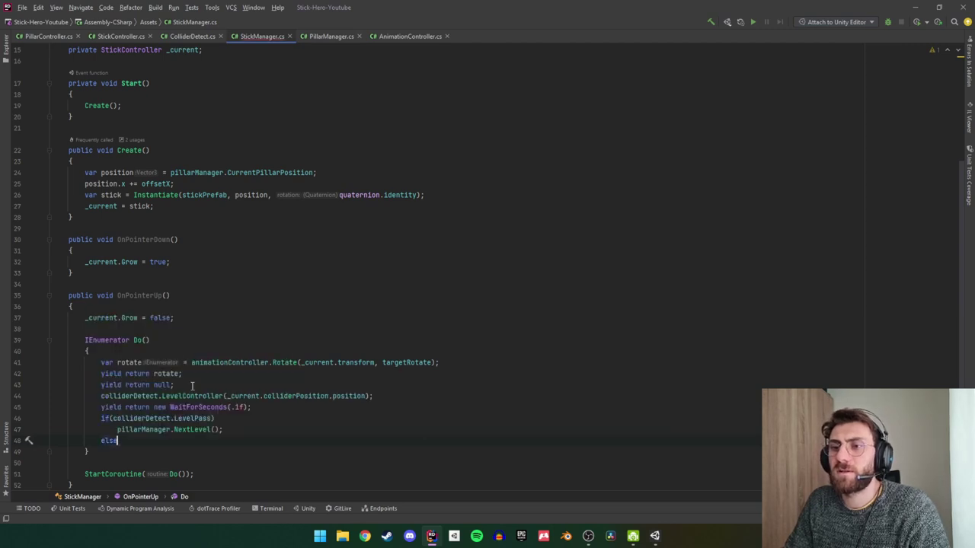
pyautogui.press('Return')
pyautogui.write('De')
pyautogui.press('Return')
pyautogui.write('.L')
pyautogui.press('Return')
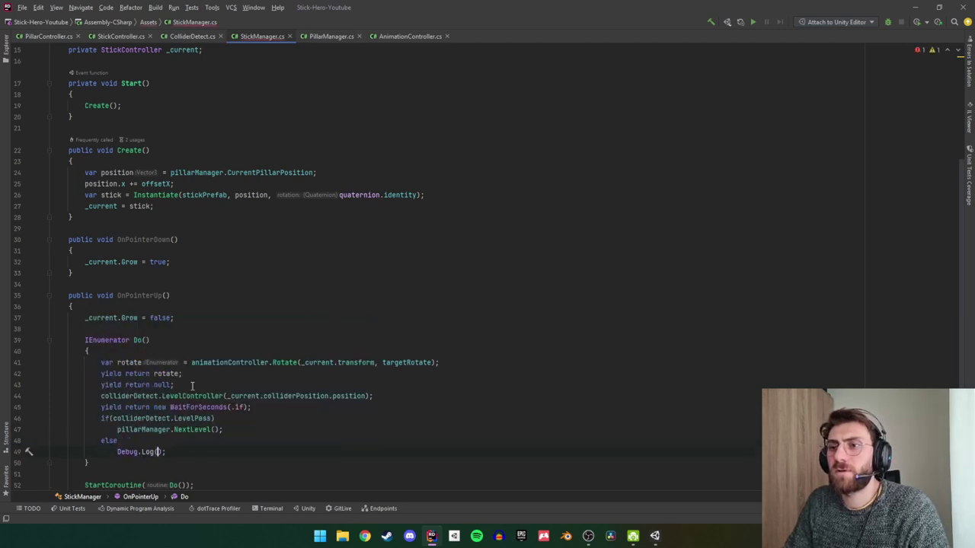
pyautogui.write('g')
pyautogui.press('capslock')
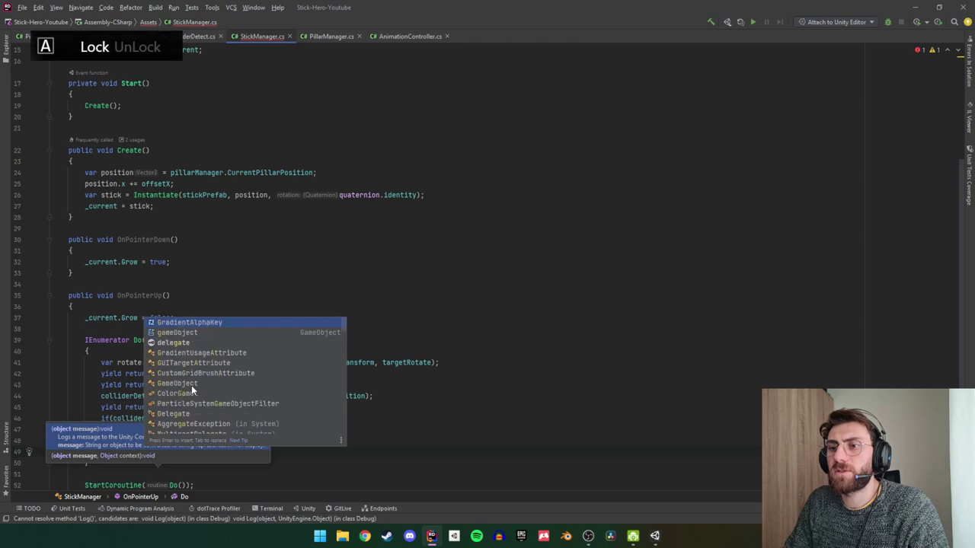
pyautogui.press('Escape')
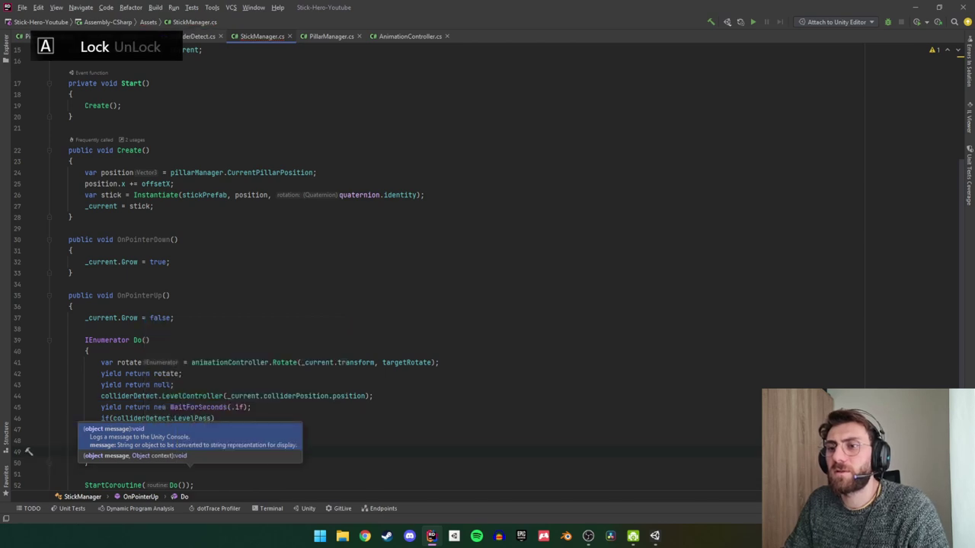
pyautogui.write('AME')
pyautogui.press('capslock')
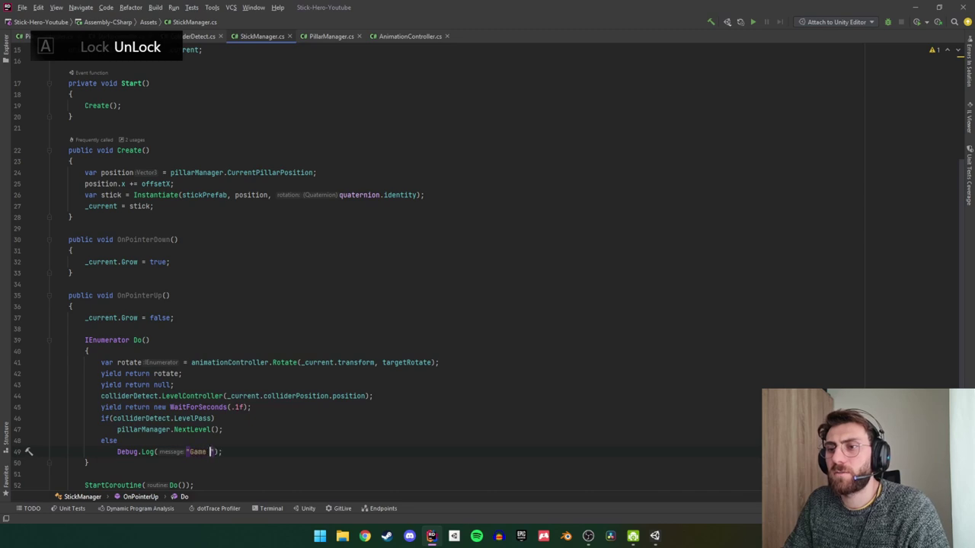
pyautogui.write('r')
pyautogui.hotkey('ctrl', 's')
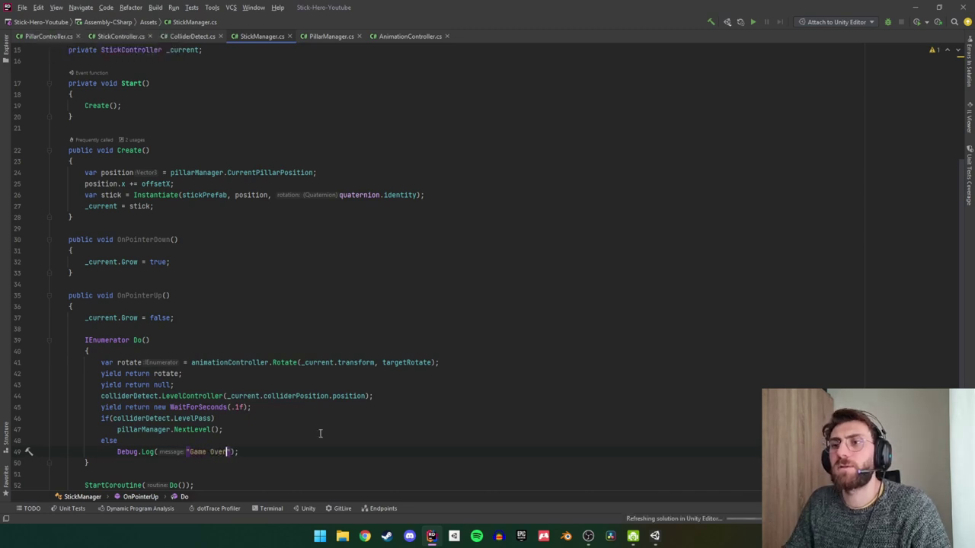
pyautogui.click(654, 536)
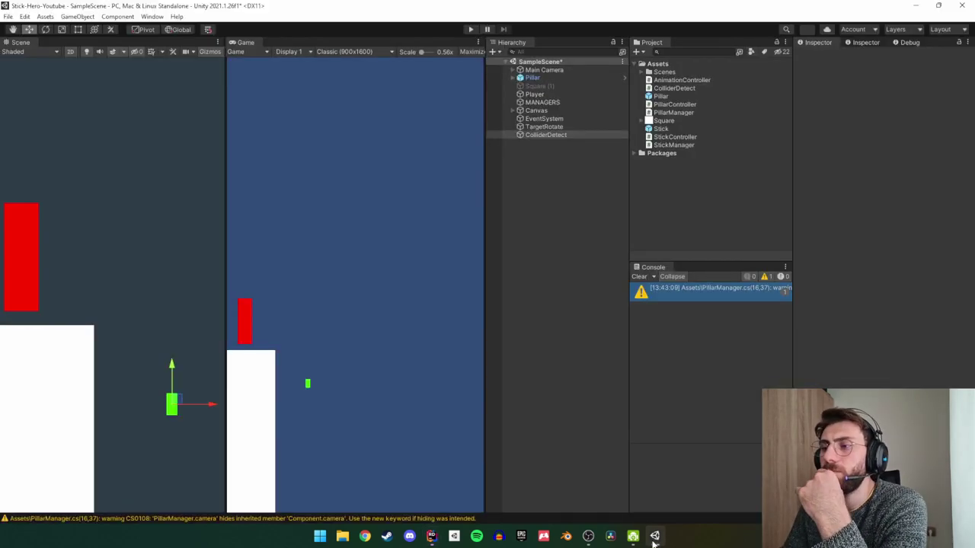
# Clear the console and play-test growing sticks toward the next pillar.
pyautogui.click(638, 277)
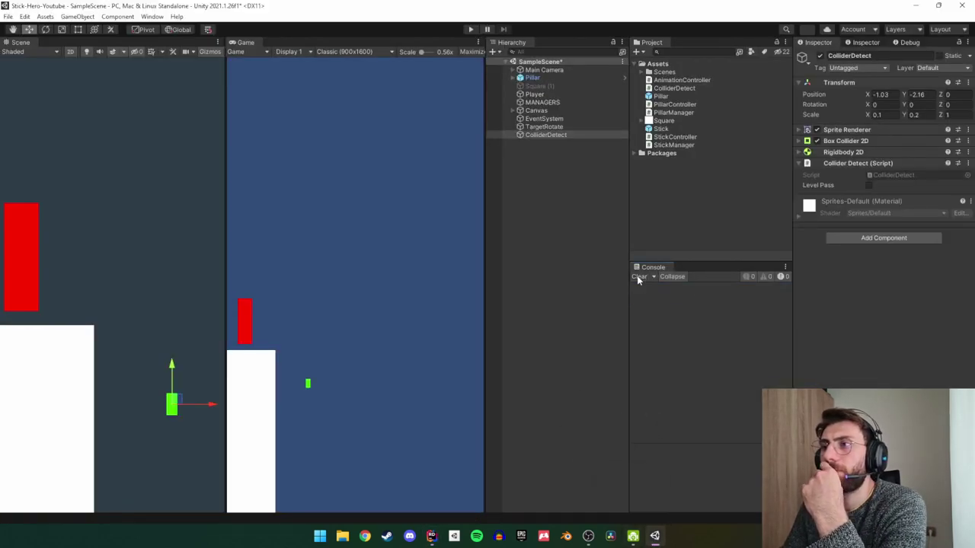
pyautogui.click(470, 32)
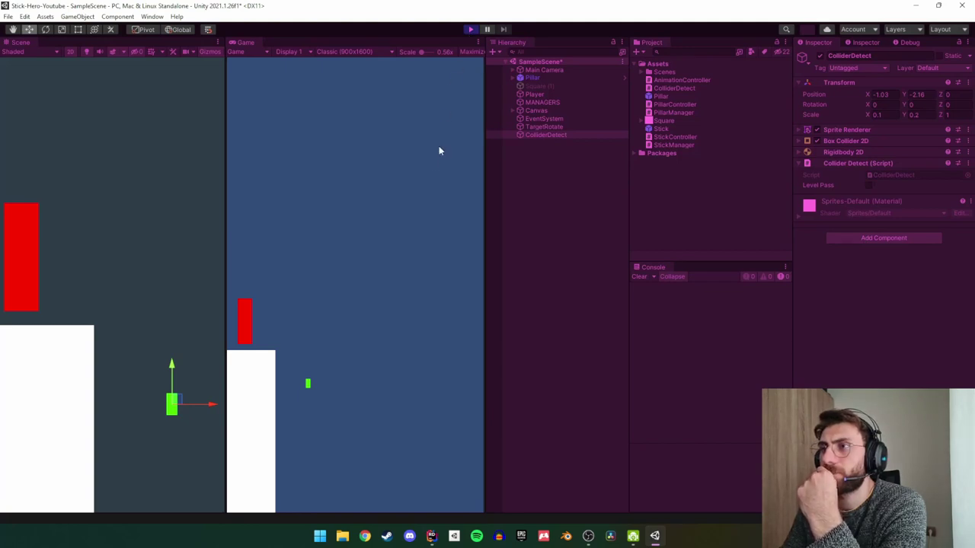
pyautogui.click(391, 326)
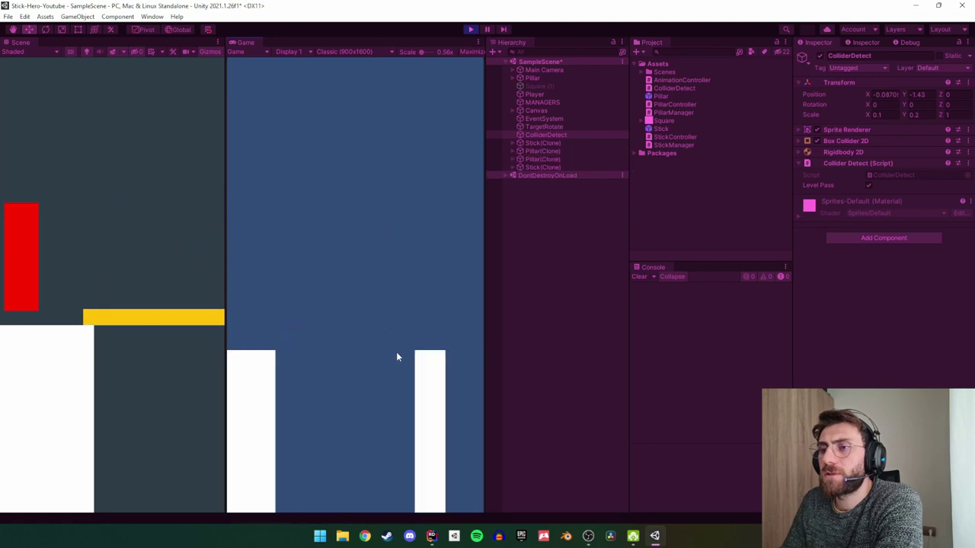
pyautogui.moveTo(396, 352); pyautogui.dragTo(397, 374)
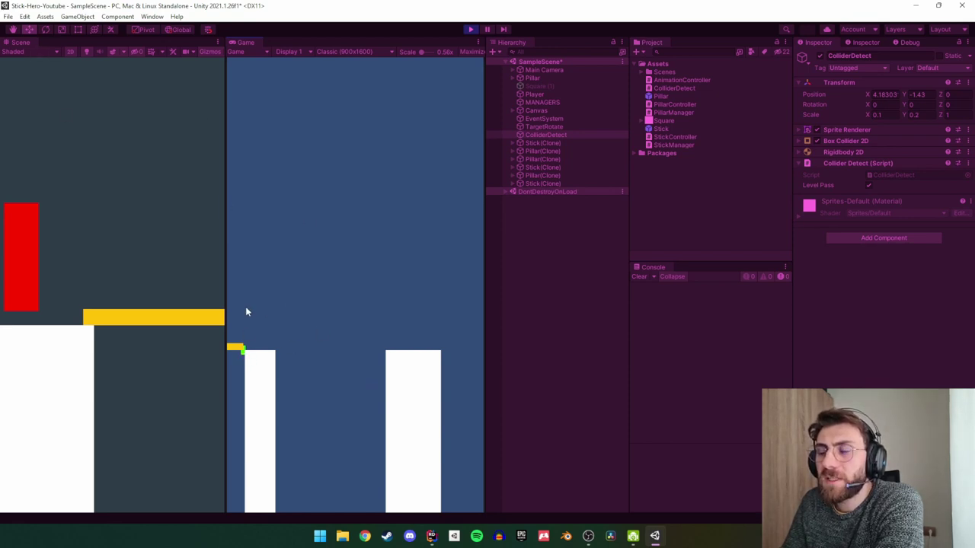
# Inspect and nudge ColliderDetect in the Scene, stop play, and reselect ColliderDetect.
pyautogui.doubleClick(536, 136)
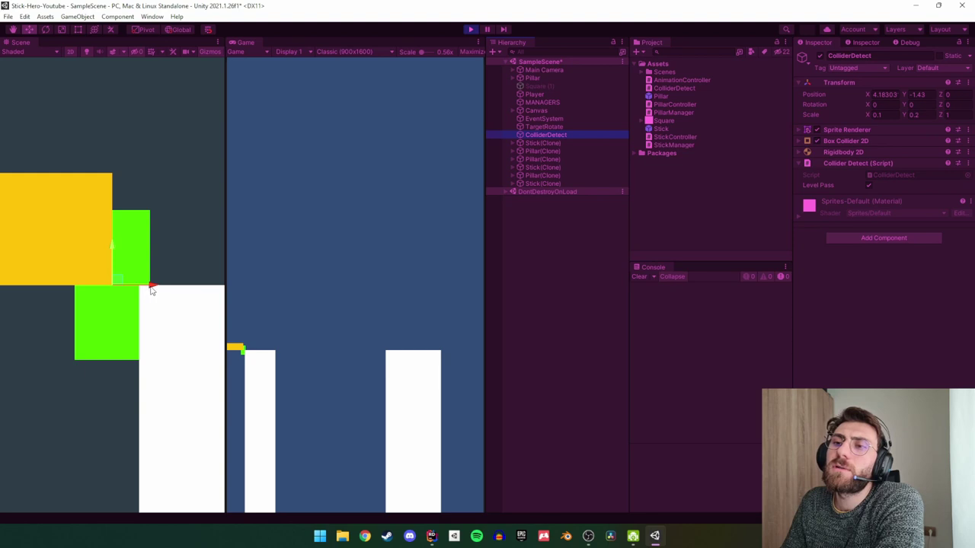
pyautogui.moveTo(155, 288); pyautogui.dragTo(118, 293)
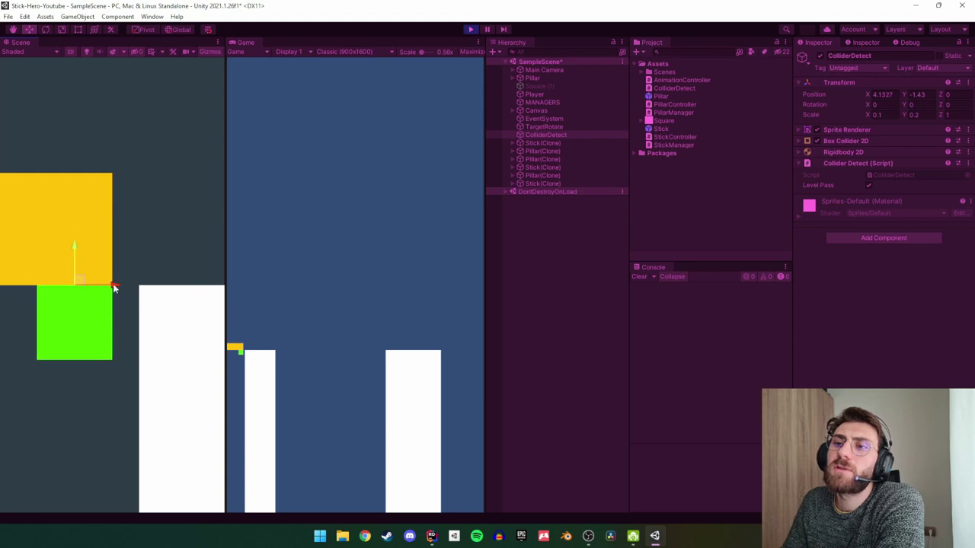
pyautogui.click(470, 29)
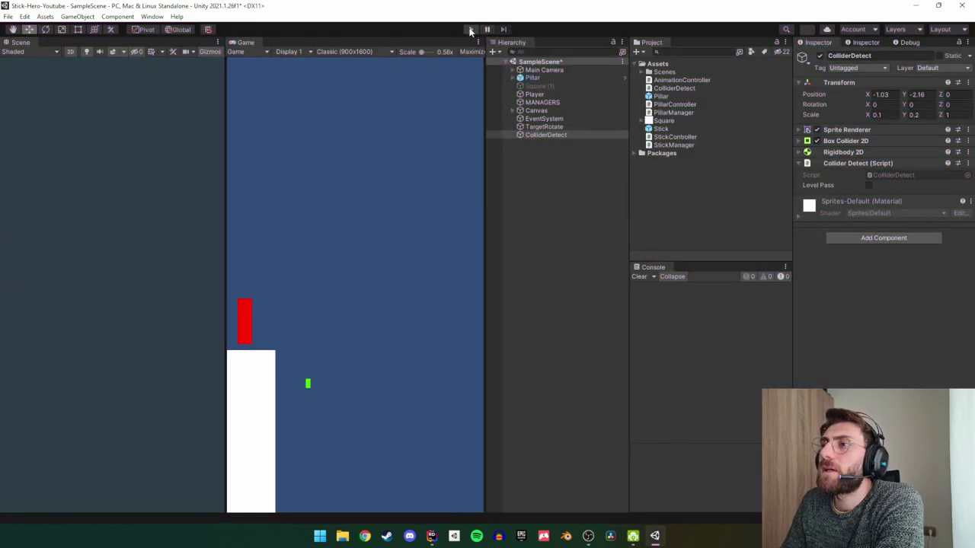
pyautogui.click(543, 127)
pyautogui.click(540, 133)
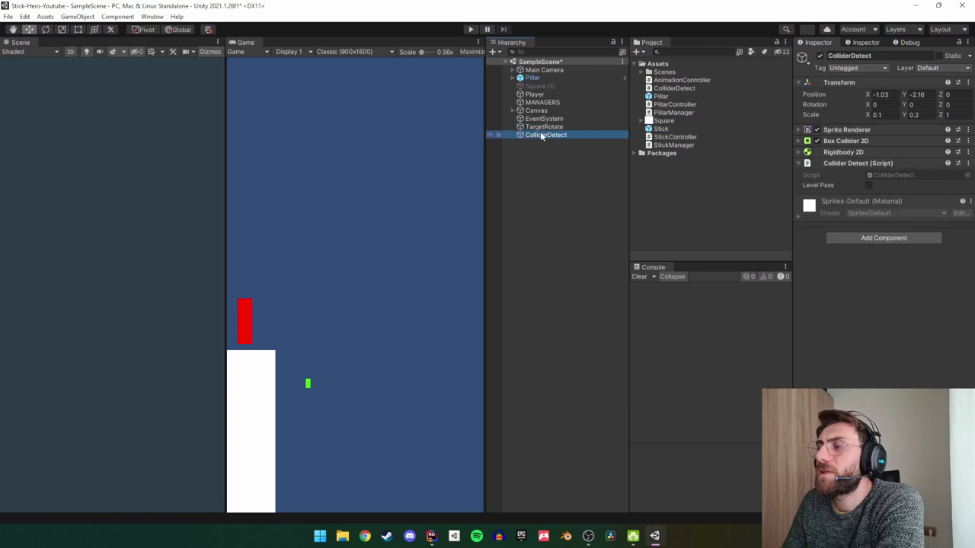
pyautogui.doubleClick(540, 131)
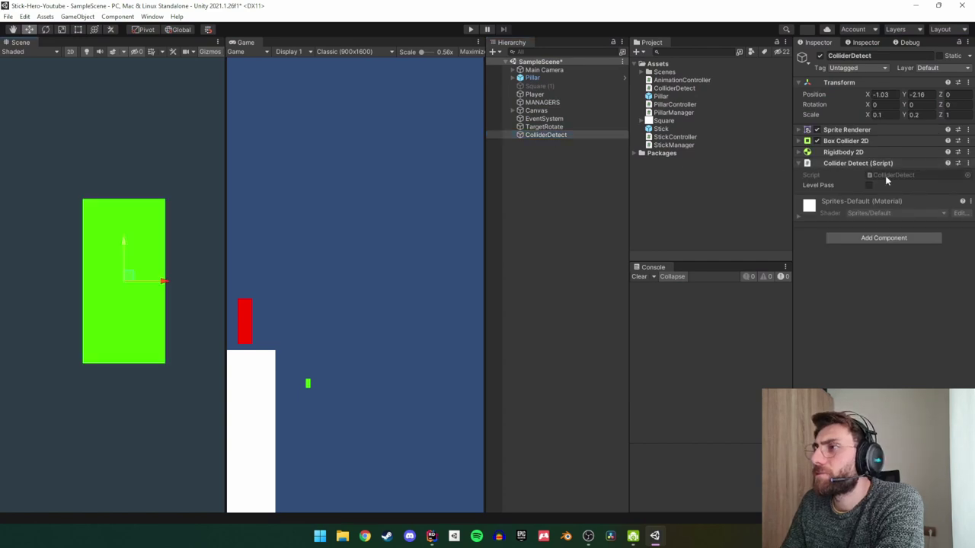
# Add a [SerializeField] Transform parent field to ColliderDetect.cs and set parent.position in LevelController.
pyautogui.doubleClick(887, 175)
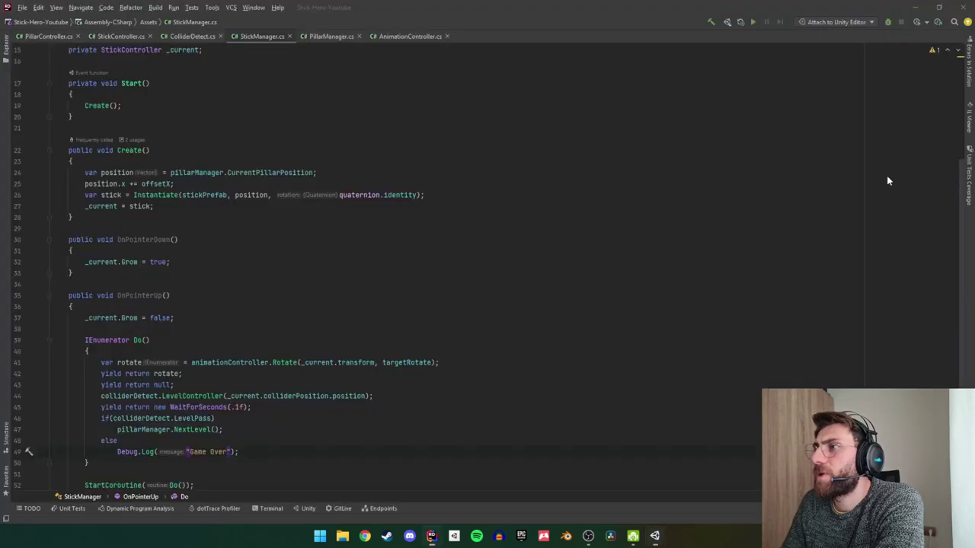
pyautogui.press('Return')
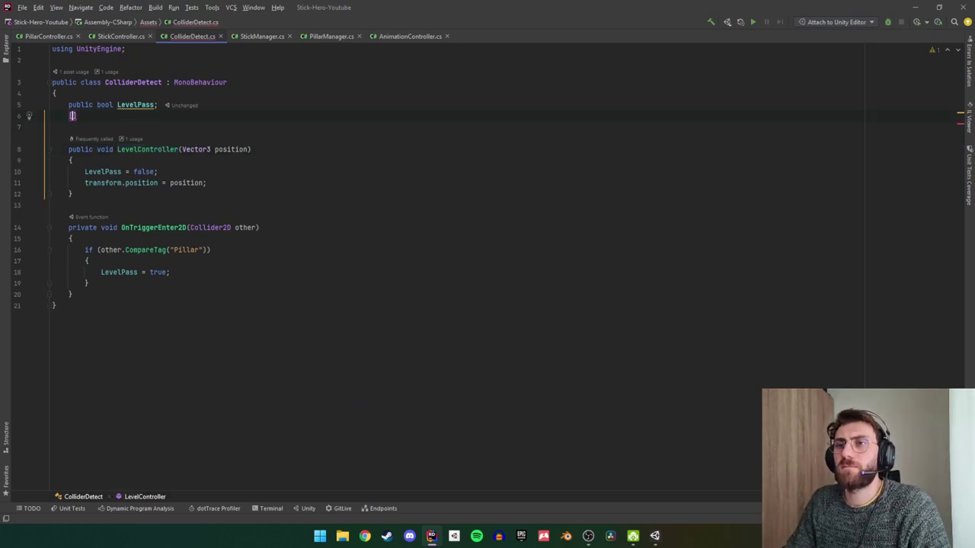
pyautogui.write('ser')
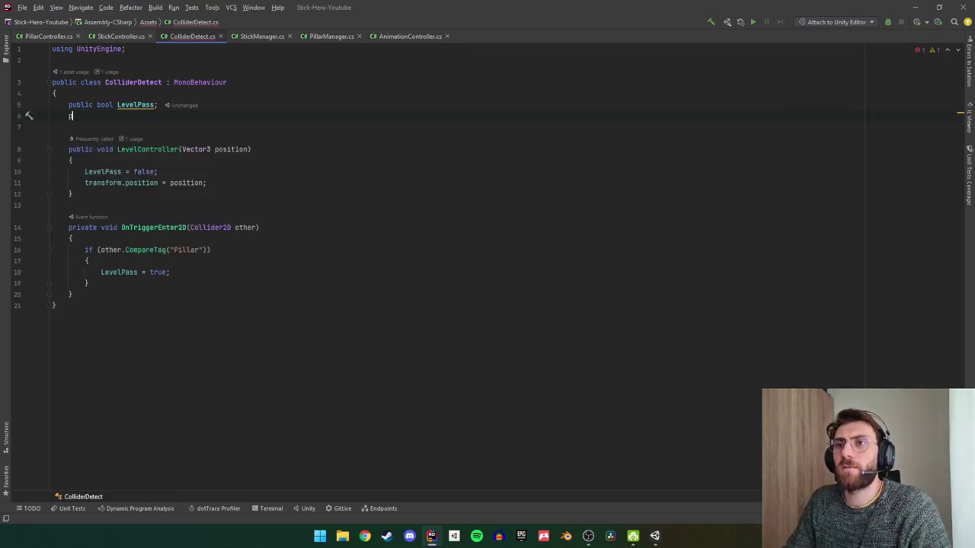
pyautogui.write('ublic ')
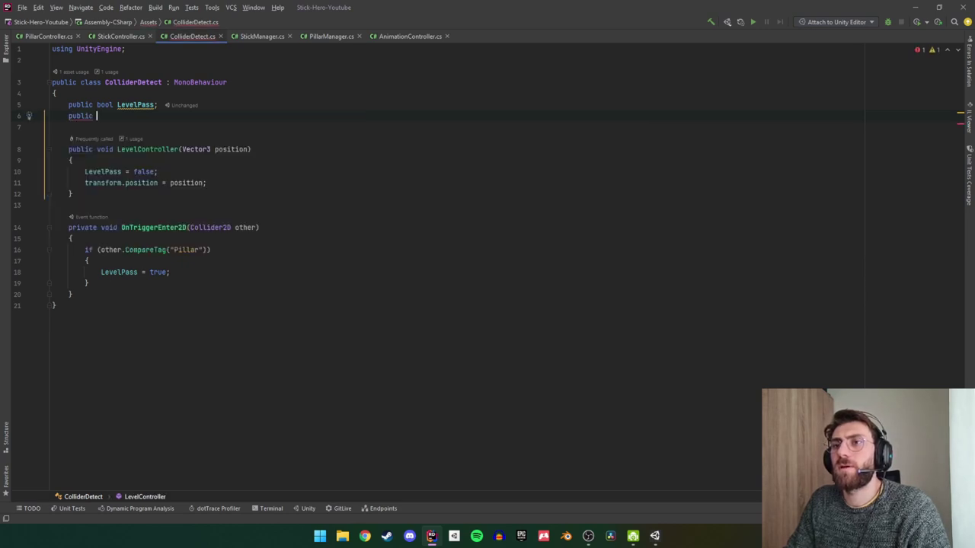
pyautogui.write('par')
pyautogui.press('BackSpace')
pyautogui.press('BackSpace')
pyautogui.press('BackSpace')
pyautogui.press('Escape')
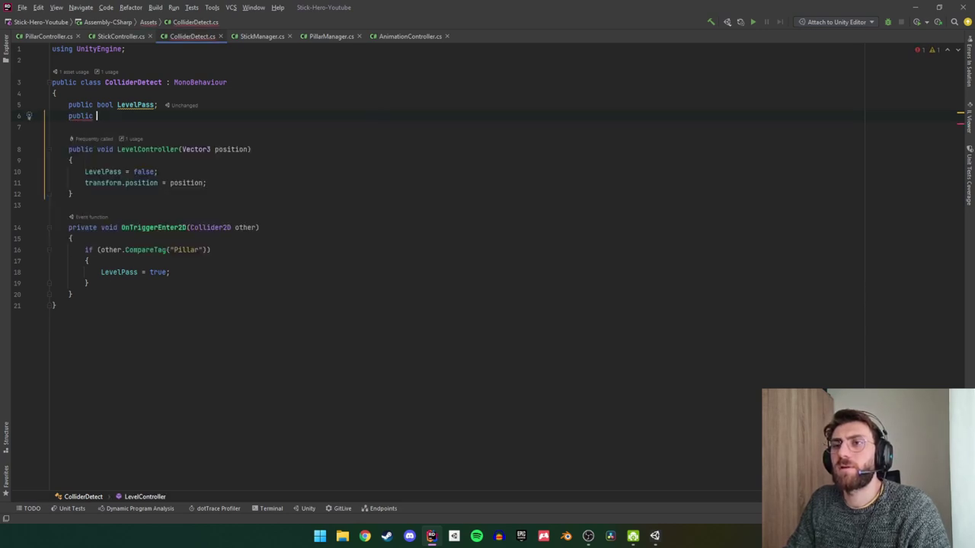
pyautogui.write('ser')
pyautogui.press('Return')
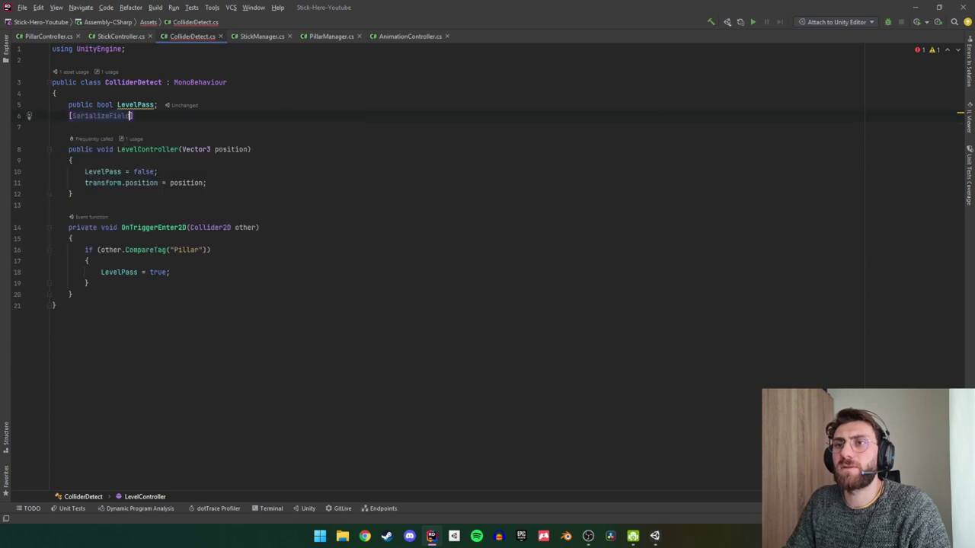
pyautogui.write('t')
pyautogui.press('Return')
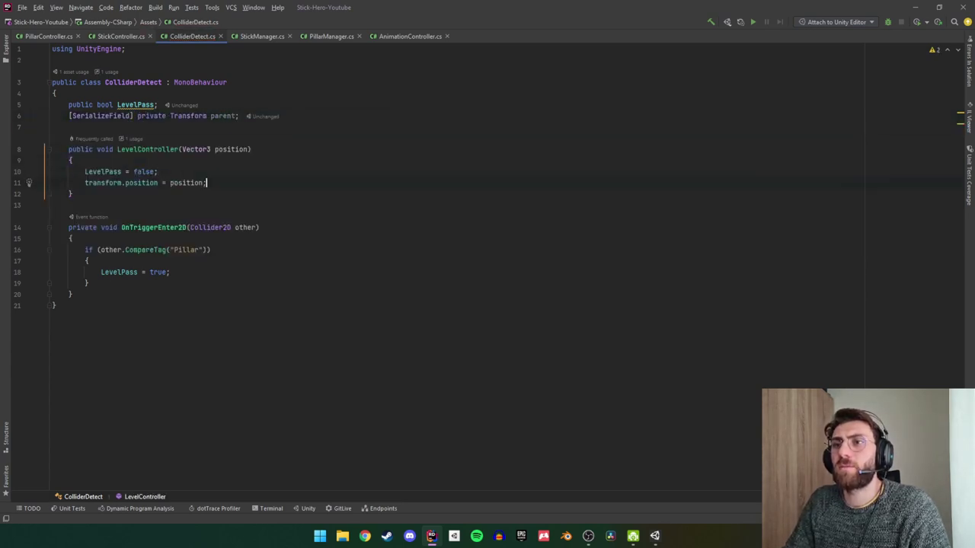
pyautogui.write('pa')
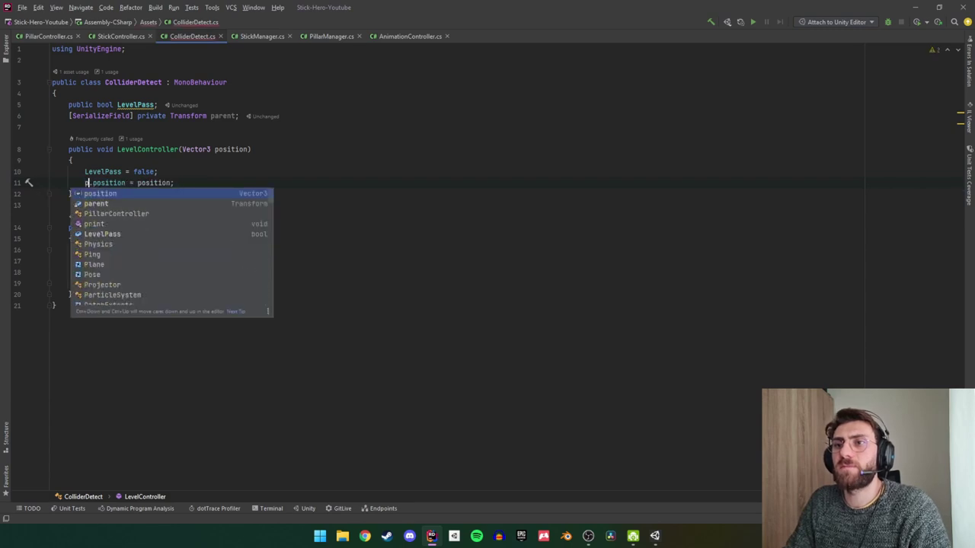
pyautogui.write('r')
pyautogui.press('Return')
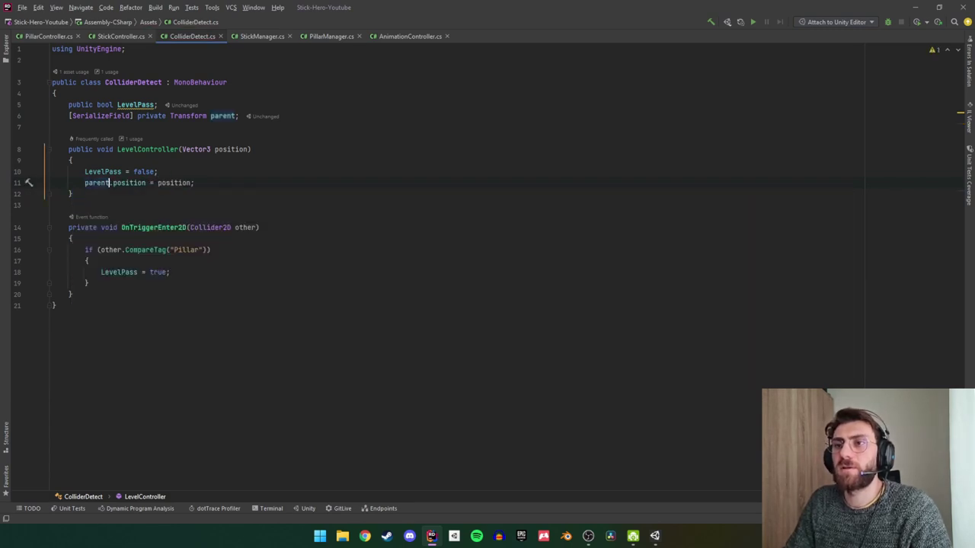
# Create an empty object named 'ColliderDetect Parent' and nest ColliderDetect under it.
pyautogui.click(915, 7)
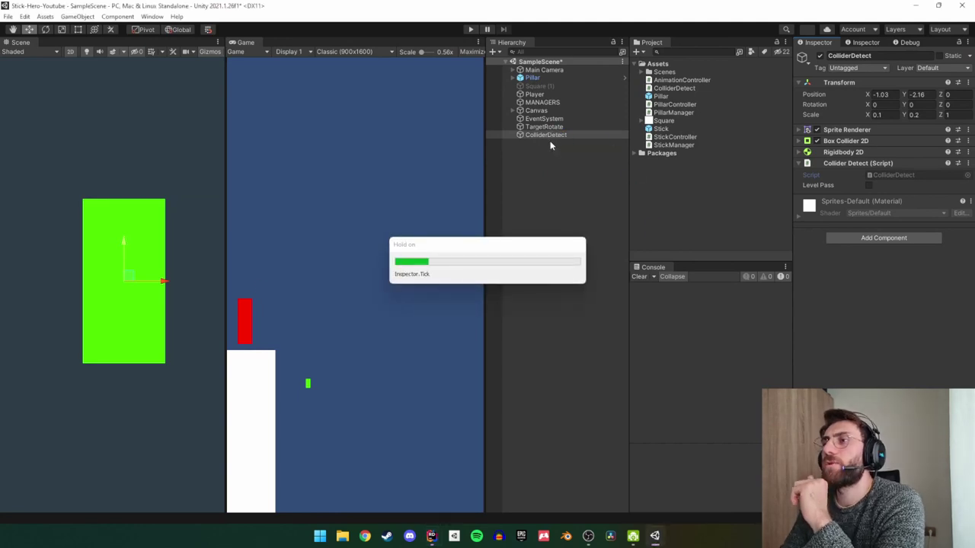
pyautogui.rightClick(552, 134)
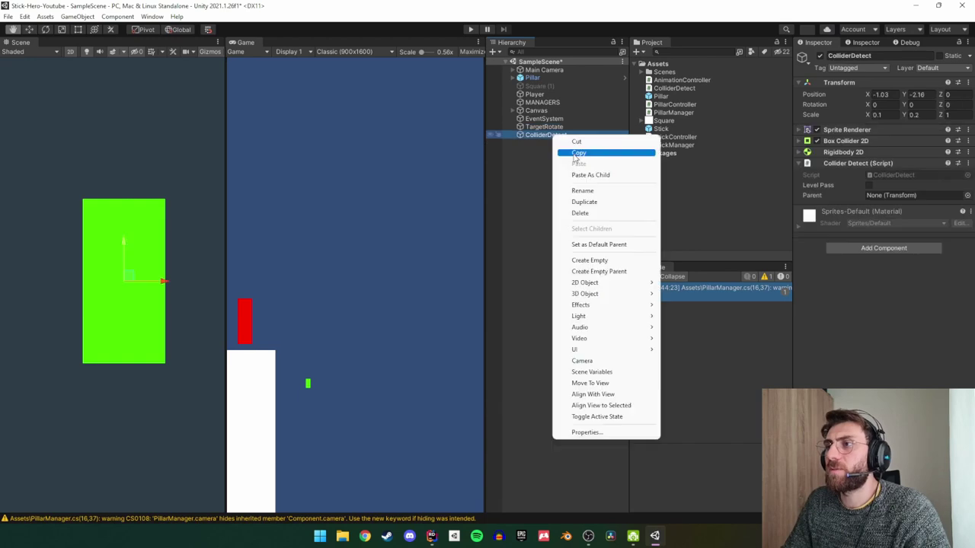
pyautogui.click(598, 260)
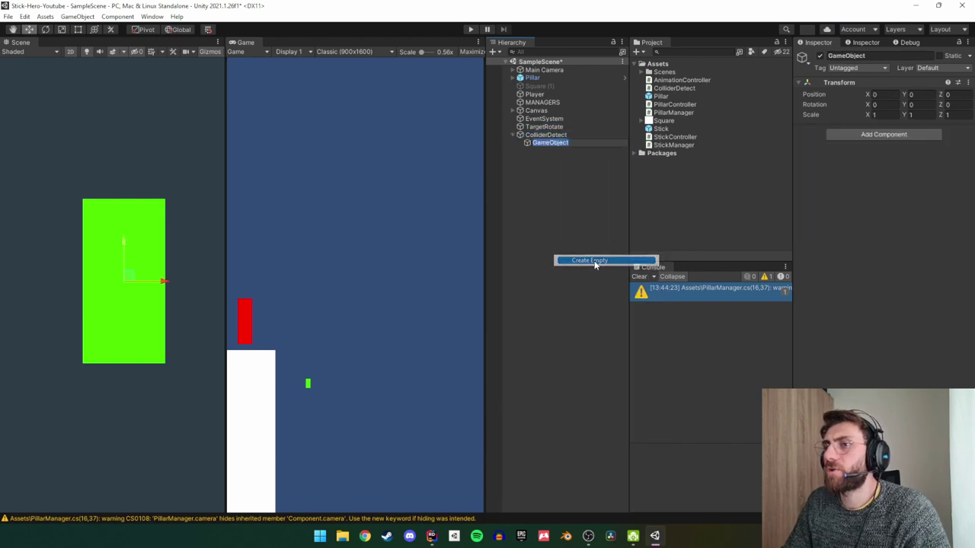
pyautogui.click(886, 95)
pyautogui.write('.5')
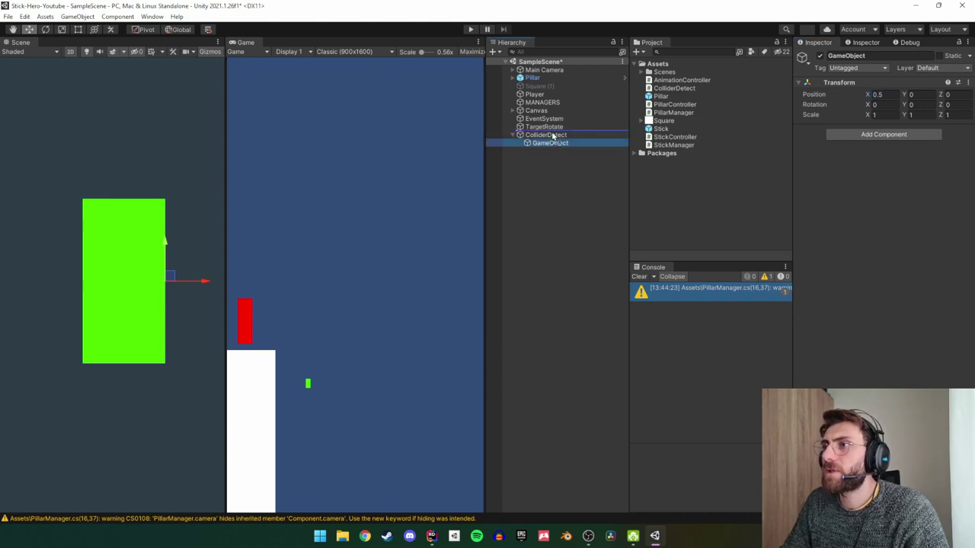
pyautogui.moveTo(552, 144); pyautogui.dragTo(557, 137)
pyautogui.write('Collid')
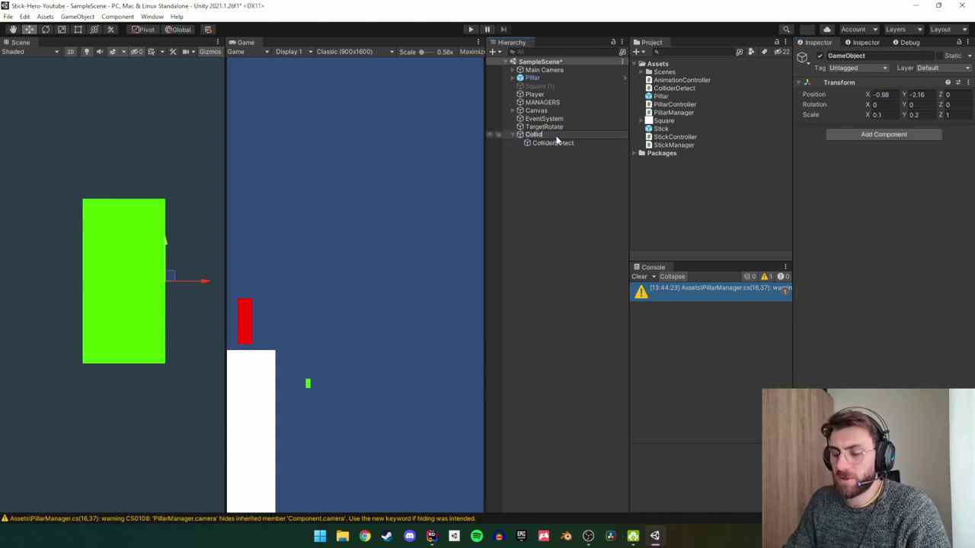
pyautogui.write('erDetect P')
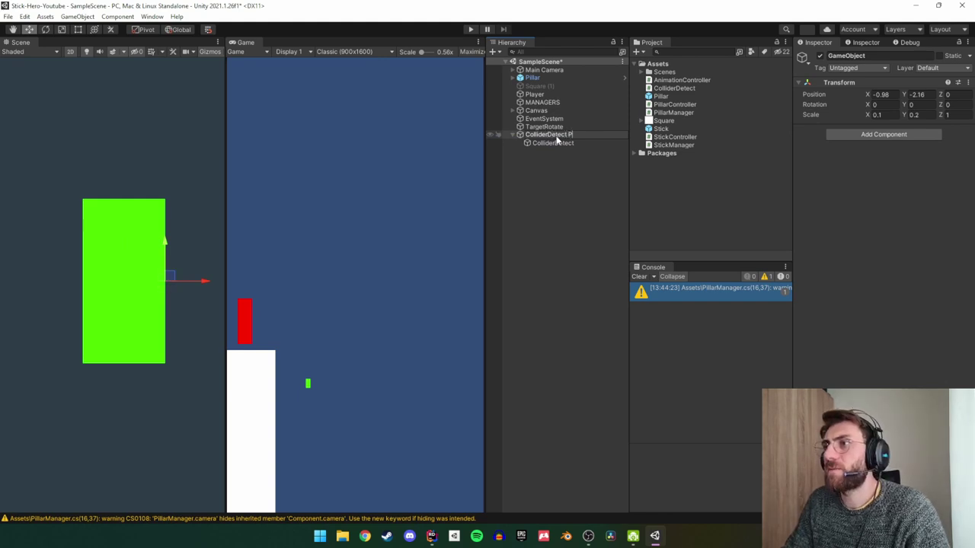
pyautogui.write('t')
pyautogui.press('Return')
# Set the Parent reference on ColliderDetect's script, then start a play test.
pyautogui.click(563, 144)
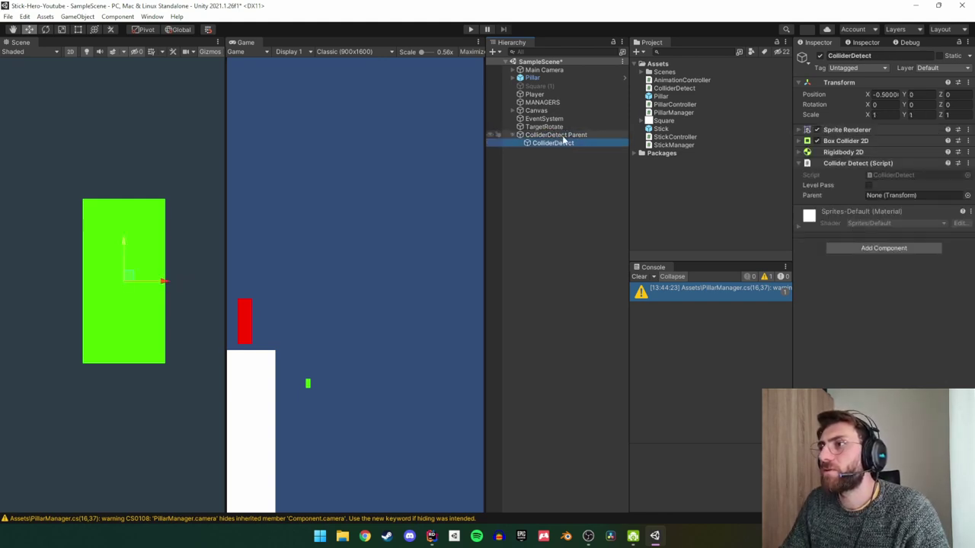
pyautogui.click(892, 197)
pyautogui.click(574, 169)
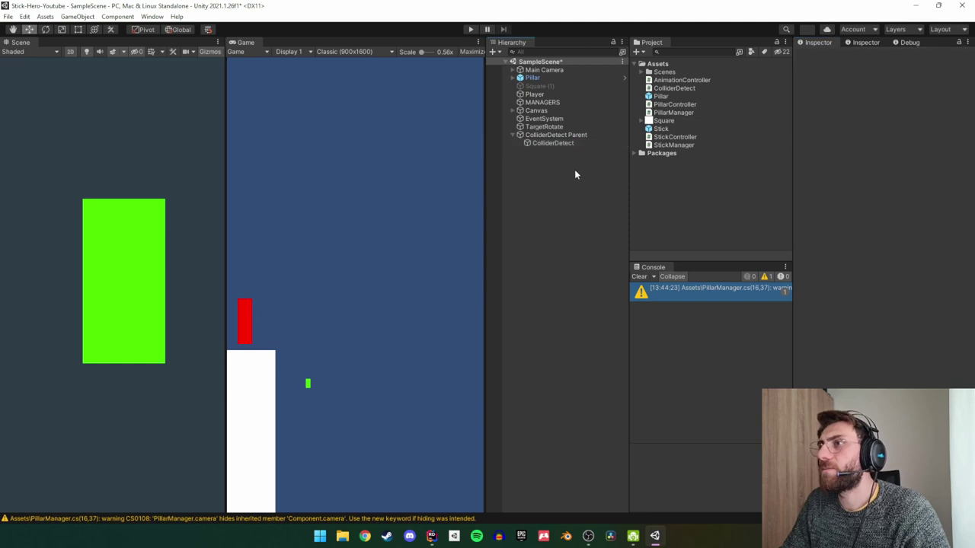
pyautogui.click(470, 29)
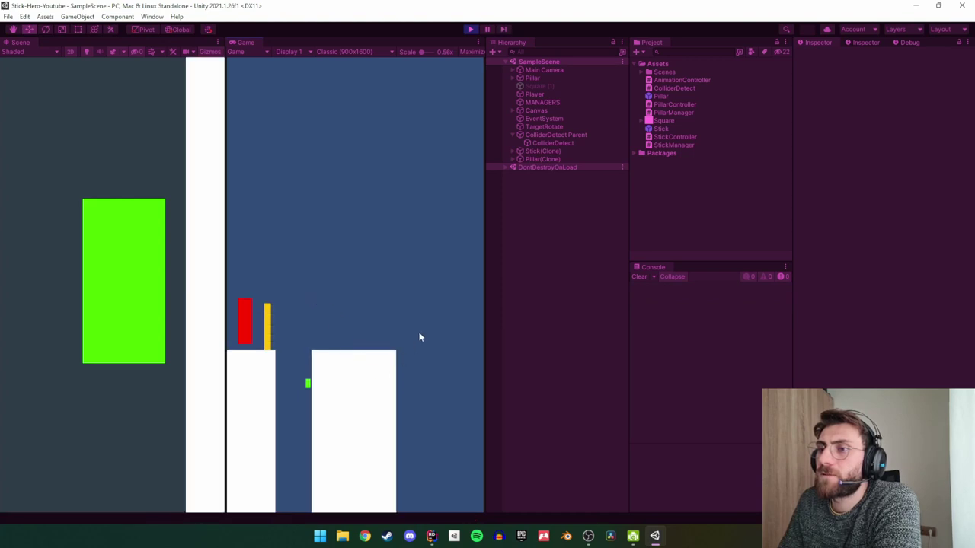
# Grow a stick that overshoots the gap, triggering the Game Over log, then stop play.
pyautogui.moveTo(419, 336)
pyautogui.mouseDown()
pyautogui.moveTo(404, 365)
pyautogui.moveTo(415, 365)
pyautogui.mouseUp()
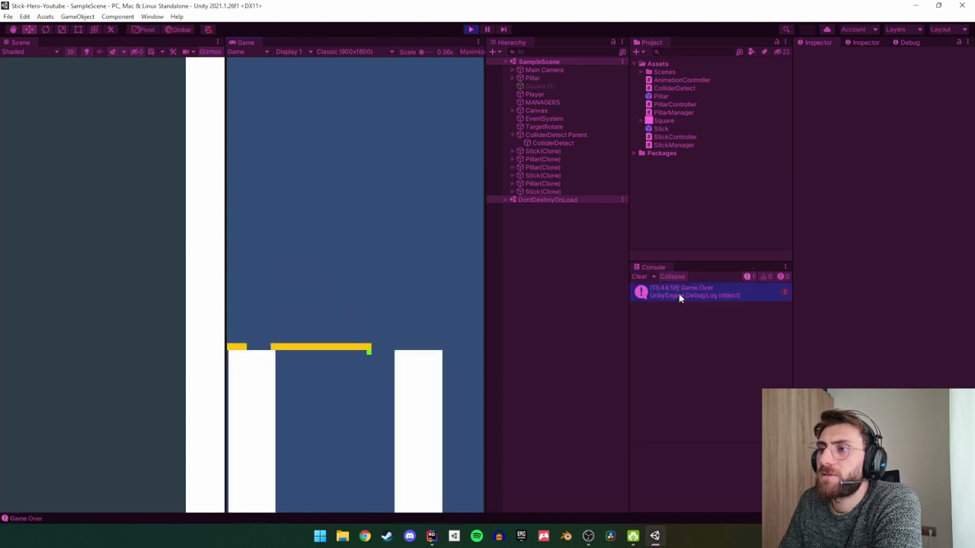
pyautogui.click(471, 30)
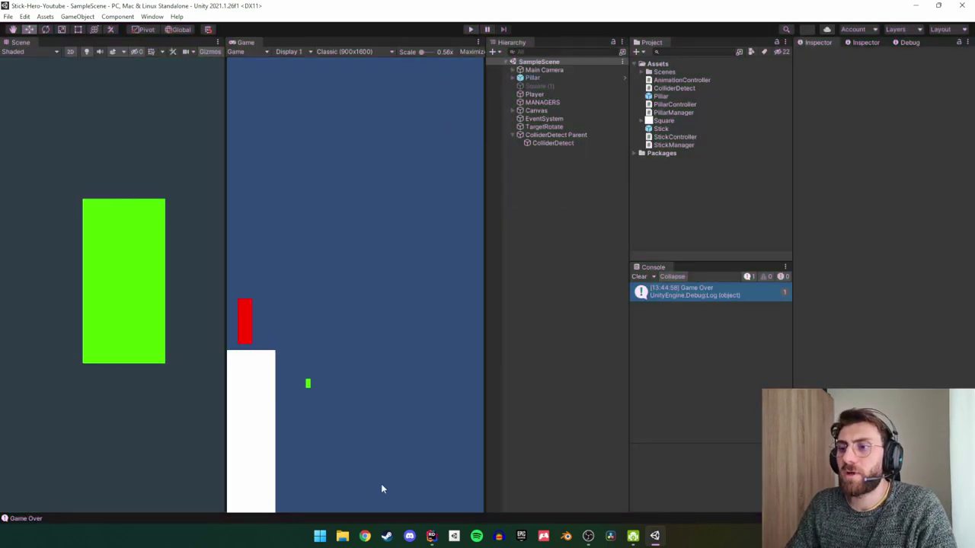
# Review the unchanged ColliderDetect script in Rider, then return to Unity's running game.
pyautogui.click(431, 538)
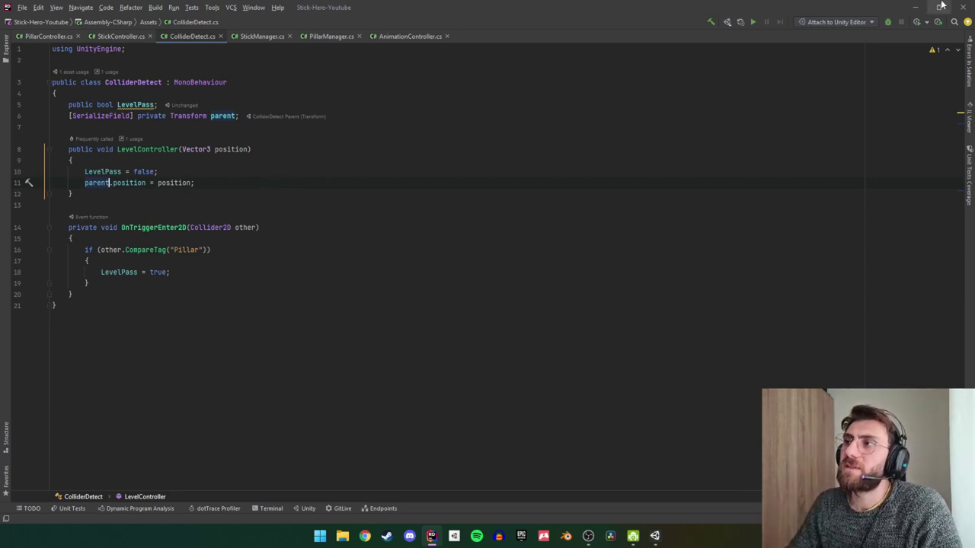
pyautogui.click(913, 8)
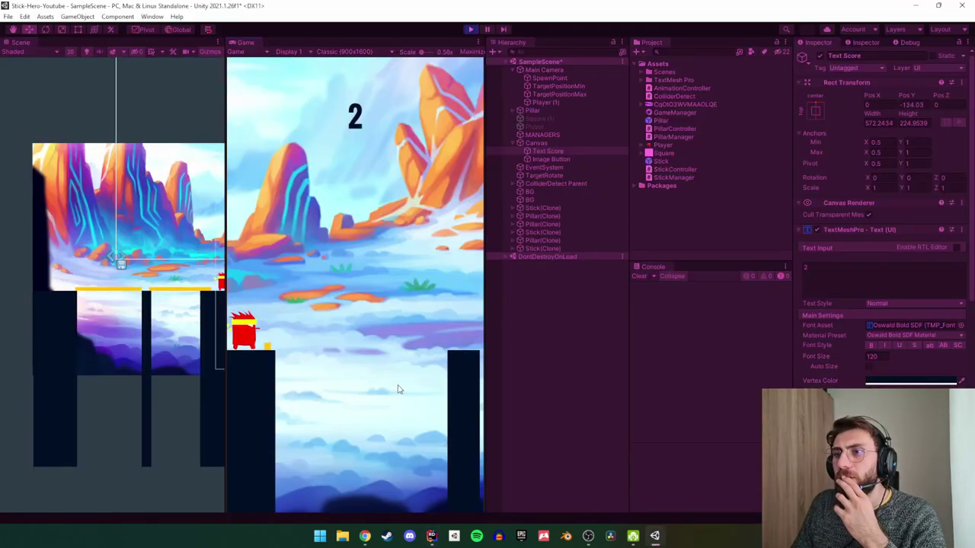
# Play several rounds, bridging gaps with sticks until the score climbs past 11.
pyautogui.click(397, 389)
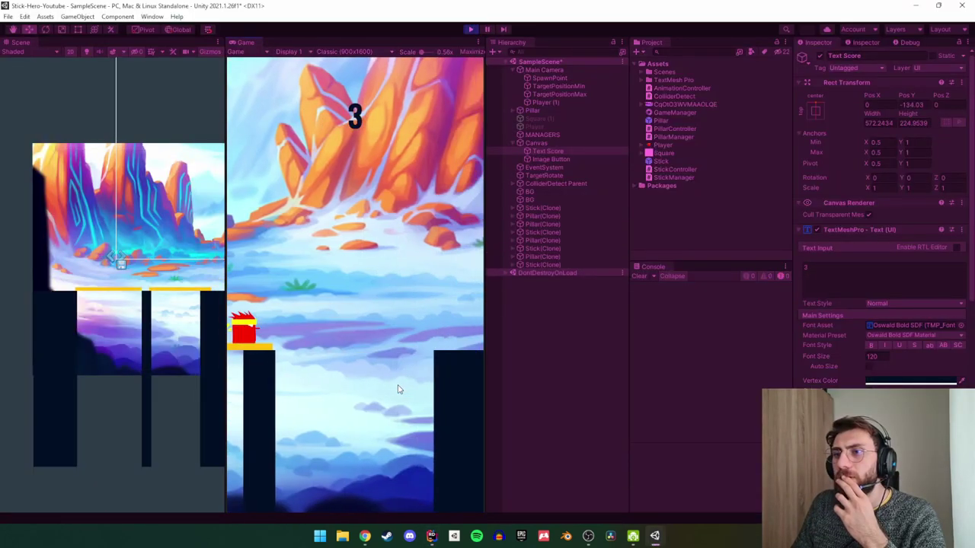
pyautogui.click(397, 390)
pyautogui.click(397, 389)
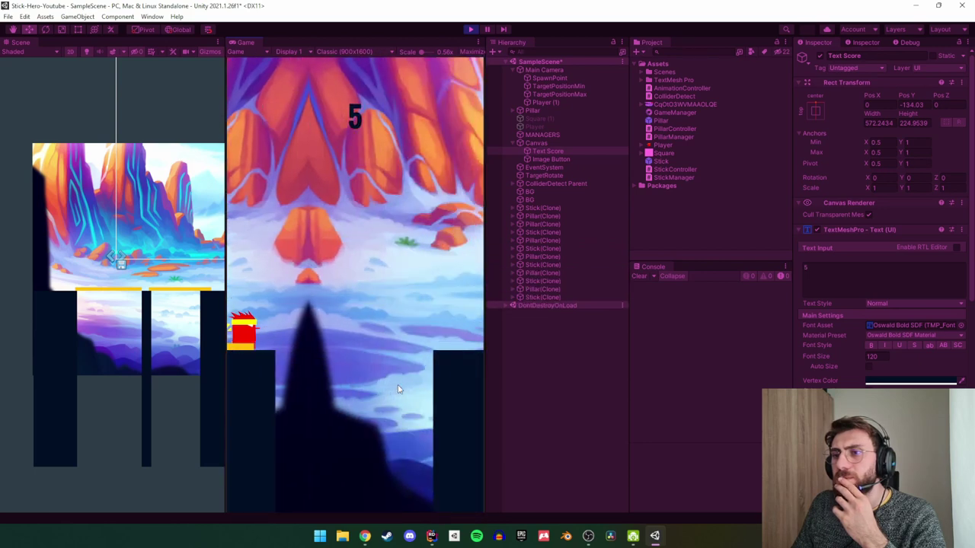
pyautogui.click(397, 389)
pyautogui.click(398, 388)
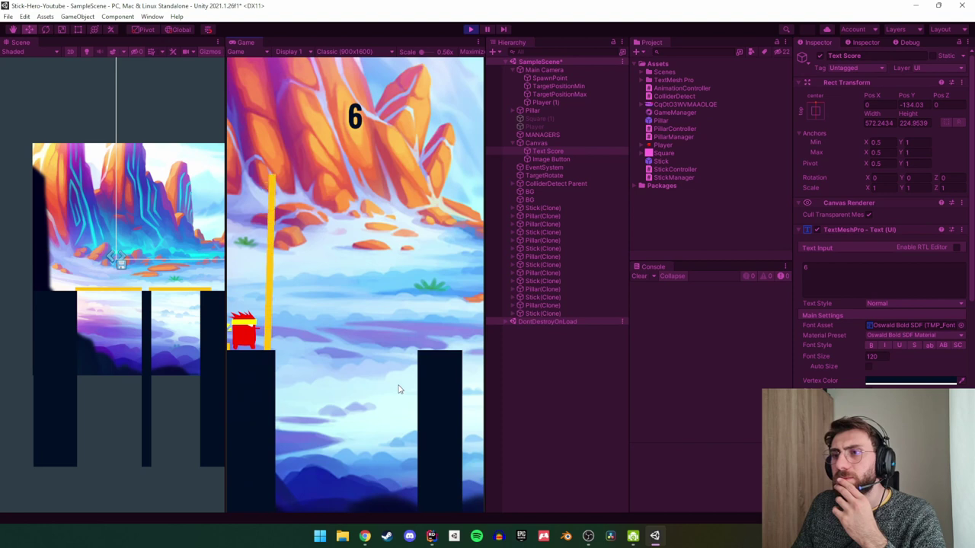
pyautogui.click(397, 390)
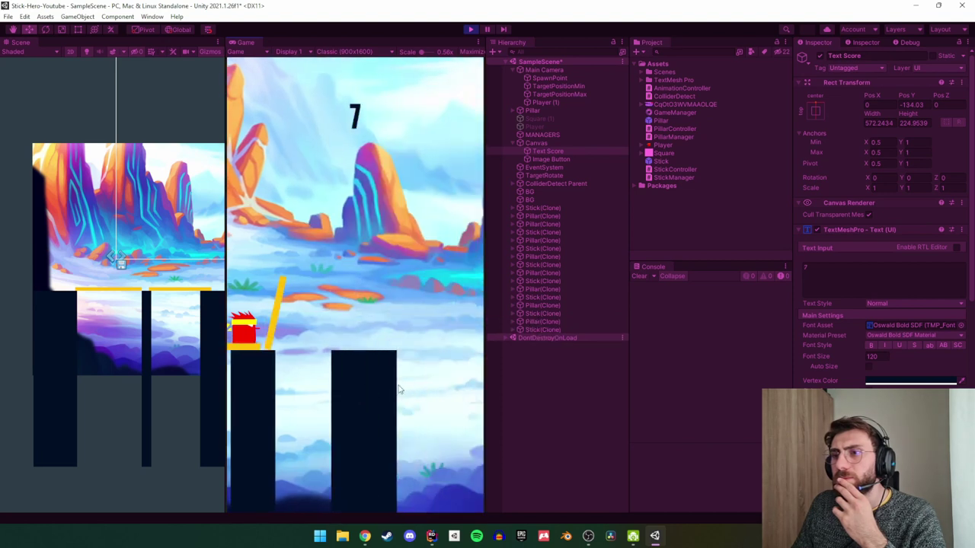
pyautogui.click(397, 390)
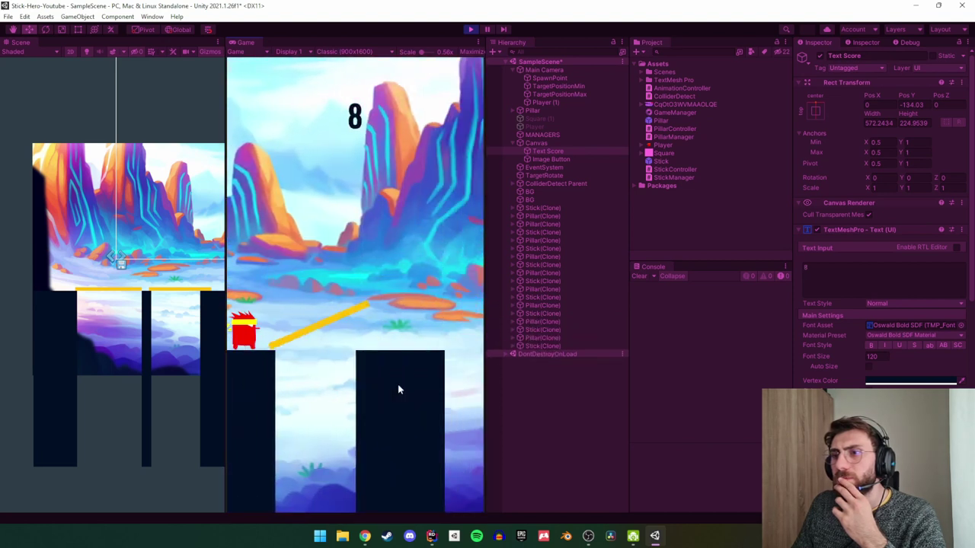
pyautogui.click(398, 389)
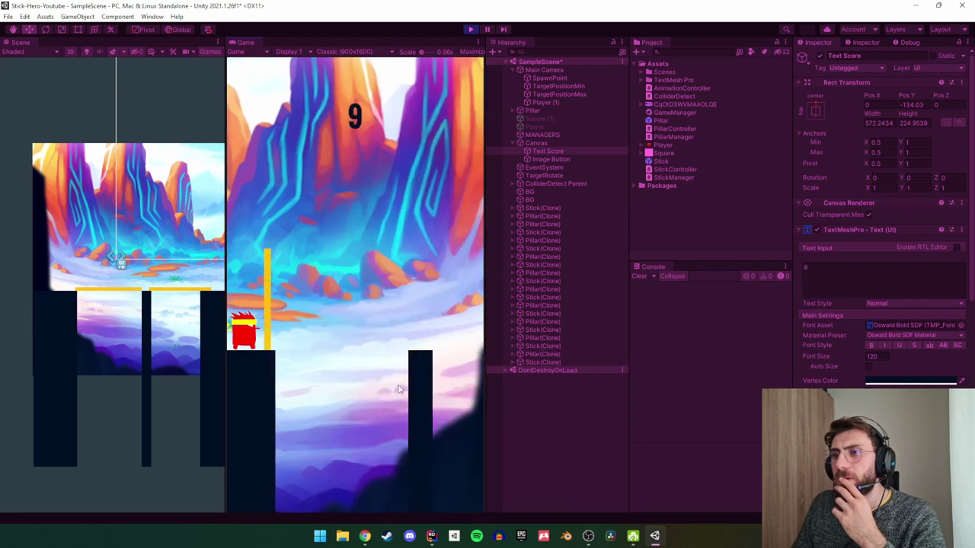
pyautogui.click(397, 389)
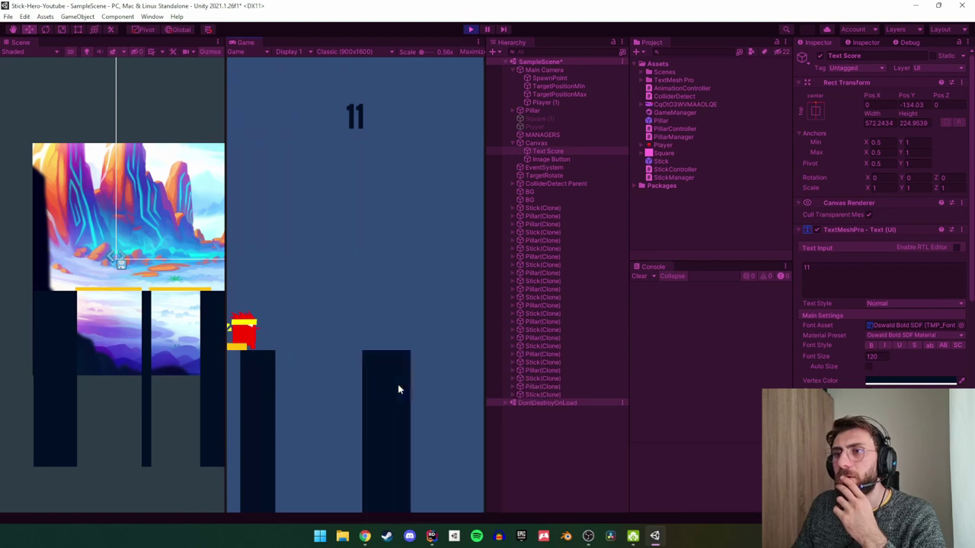
pyautogui.click(397, 389)
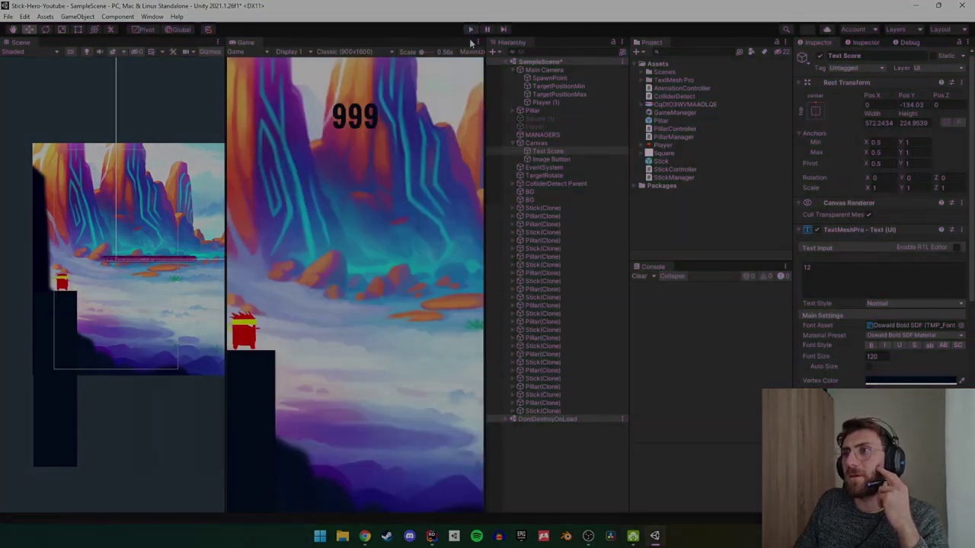
# Stop the game and save the modified scene.
pyautogui.click(470, 29)
pyautogui.hotkey('alt', 'F4')
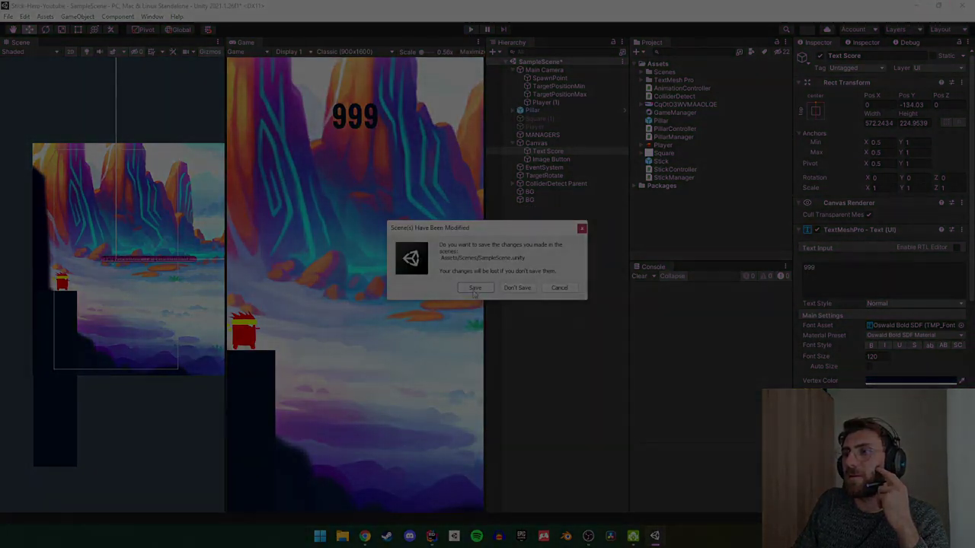
pyautogui.click(475, 288)
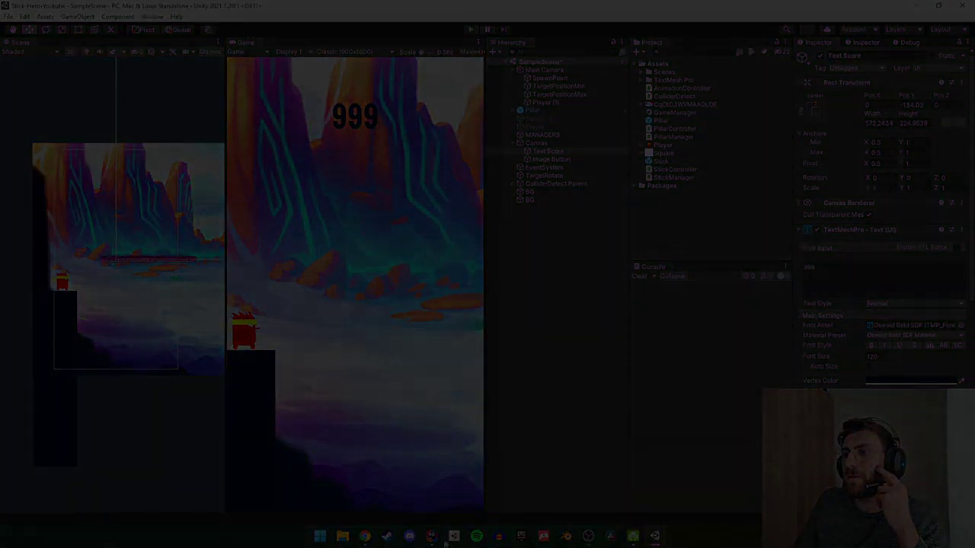